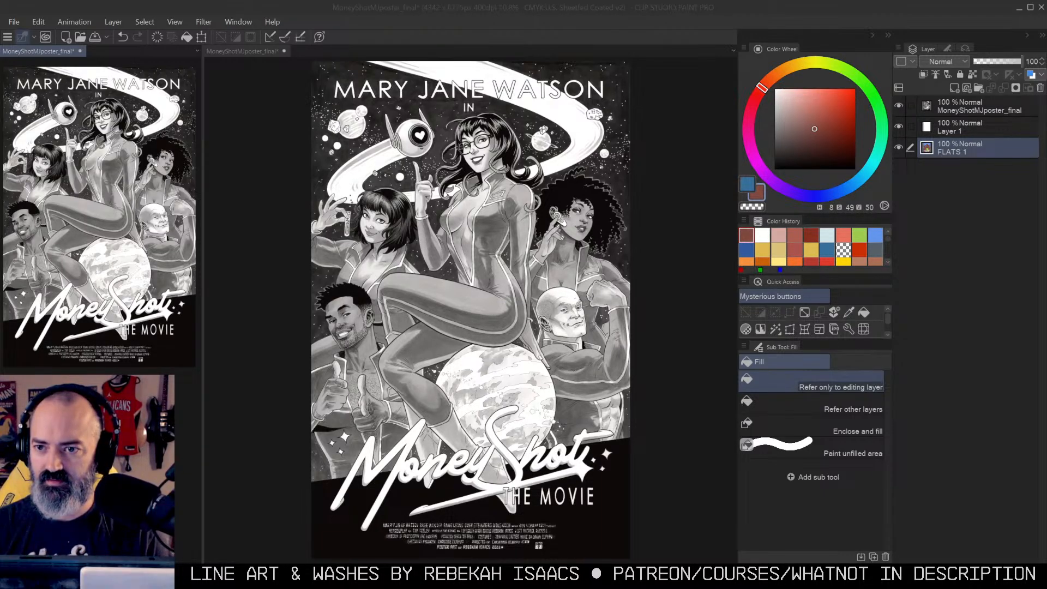
Step: Check the YouTube Studio live chat, send a 100 reaction, and clear the browser window off the artwork
mouse_move(1046, 49)
left_mouse_down()
mouse_move(779, 47)
mouse_move(720, 5)
mouse_move(741, 6)
mouse_move(736, 23)
left_mouse_up()
mouse_move(815, 495)
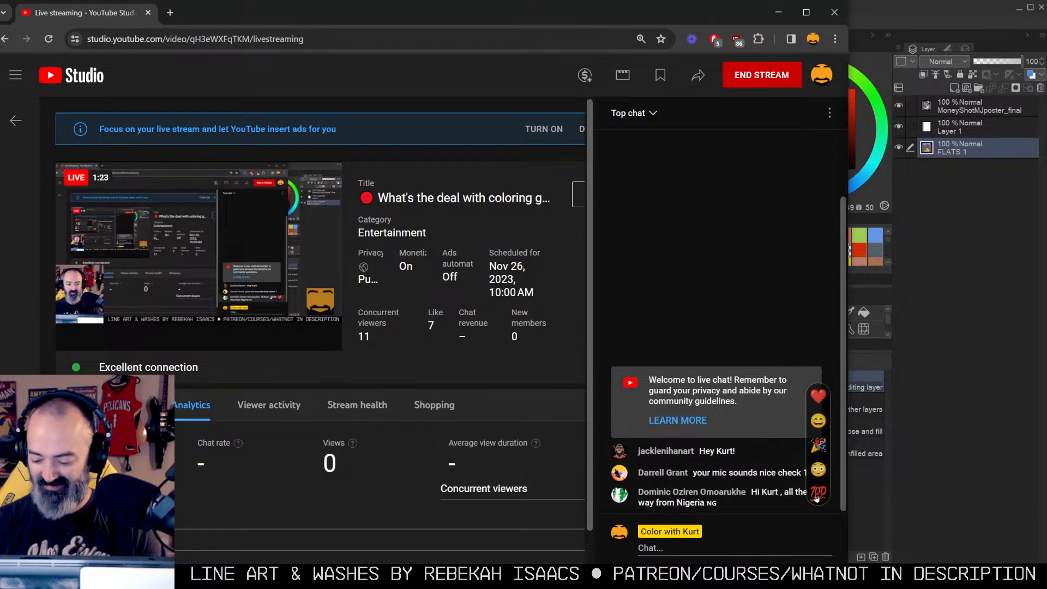
left_click(819, 494)
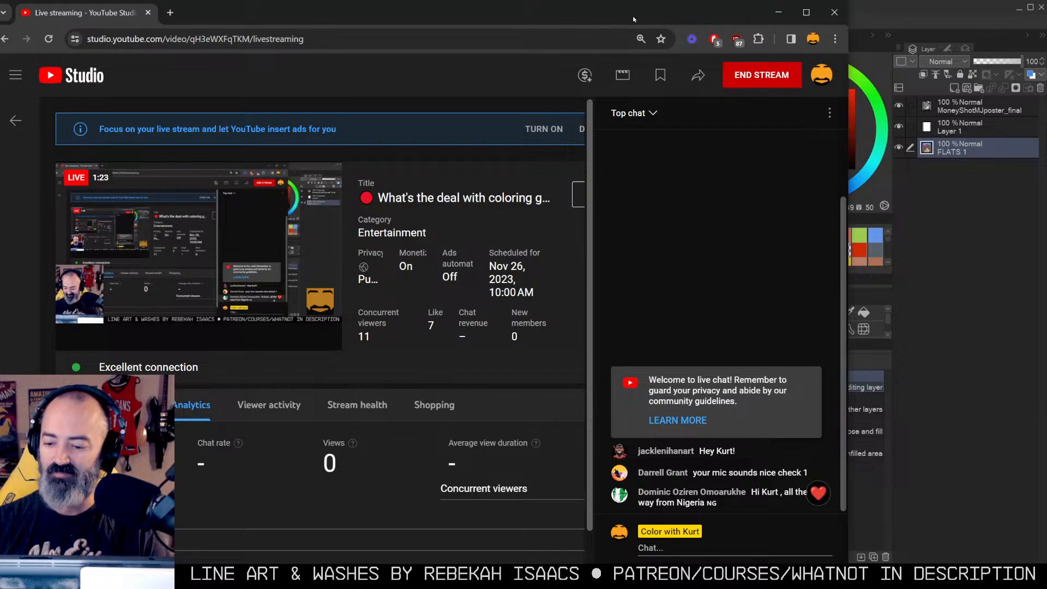
mouse_move(126, 13)
left_mouse_down()
mouse_move(811, 39)
mouse_move(1044, 33)
left_mouse_up()
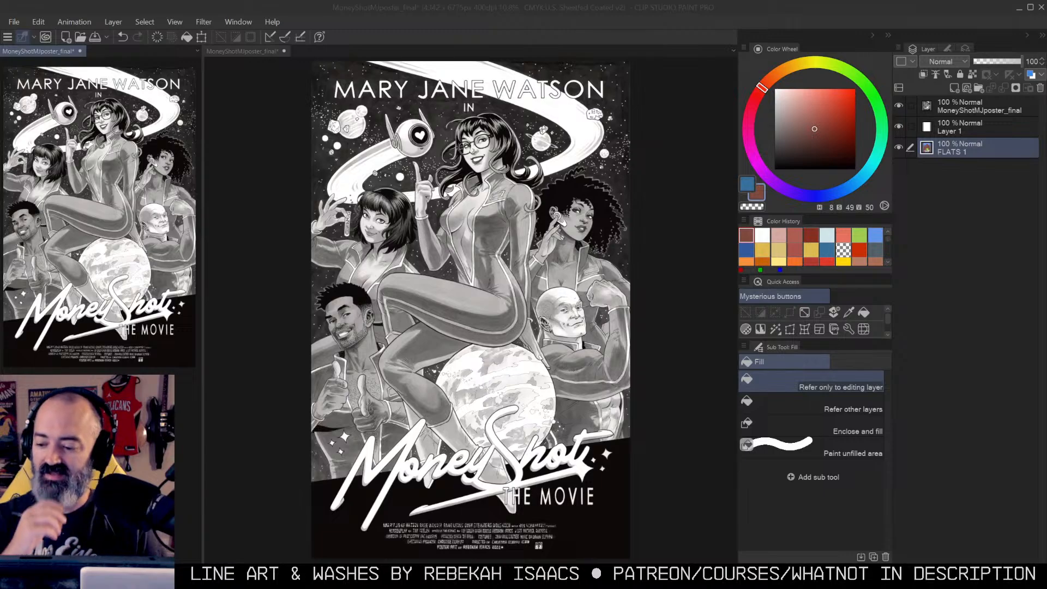
Step: Hide the white Layer 1 so the FLATS 1 colors show beneath the poster line art
left_click(954, 127)
left_click(898, 127)
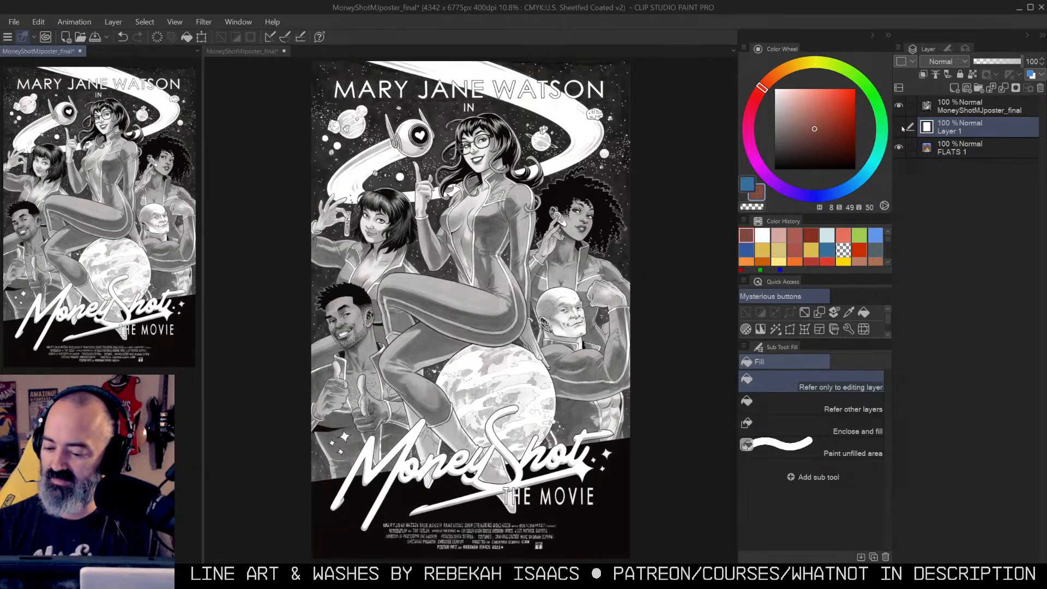
left_click(960, 148)
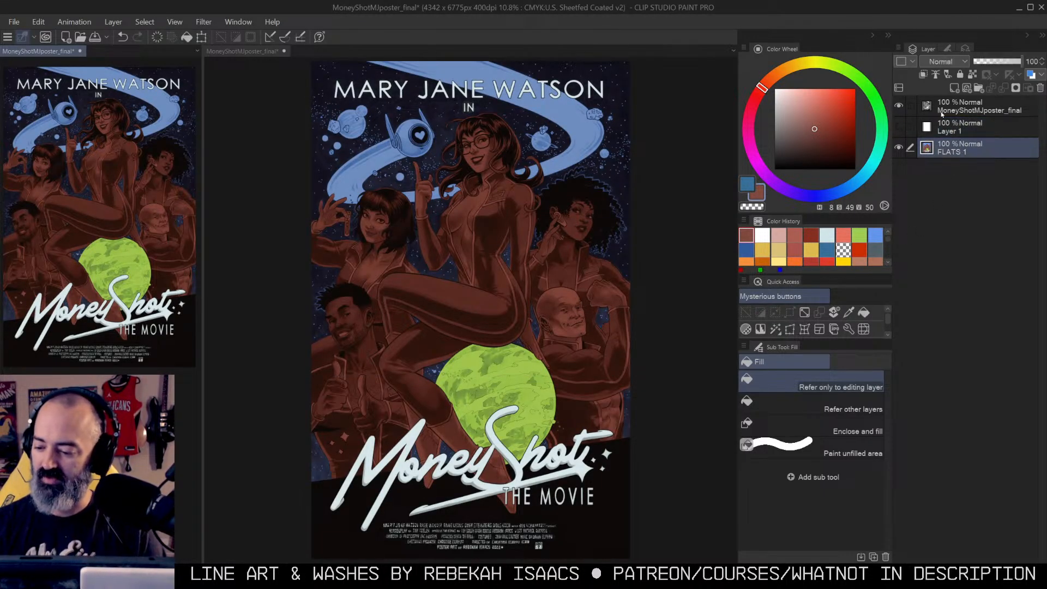
left_click(972, 129)
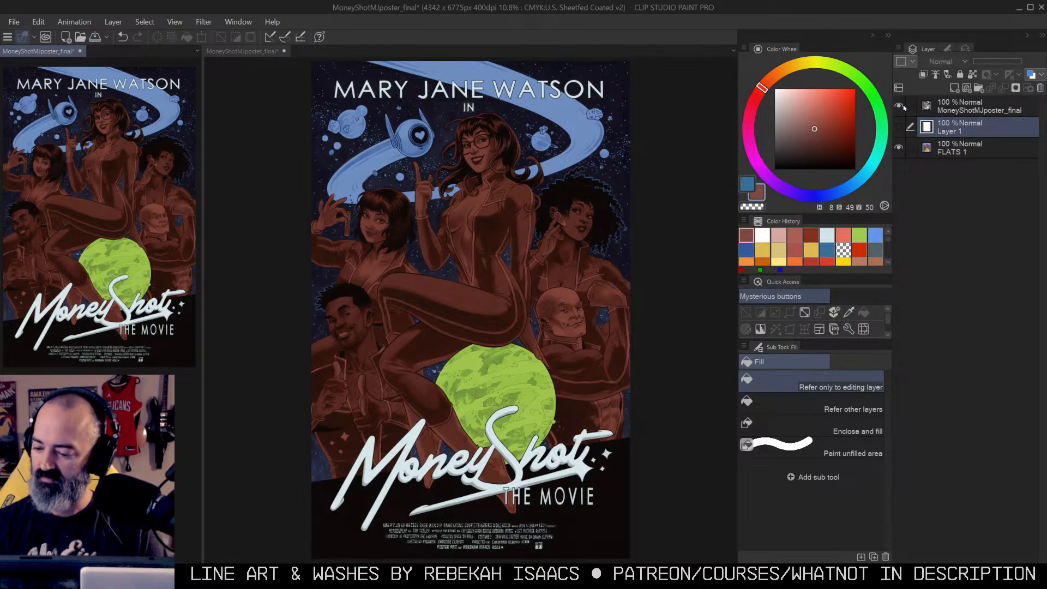
left_click(900, 106, "alt")
left_click(900, 108, "alt")
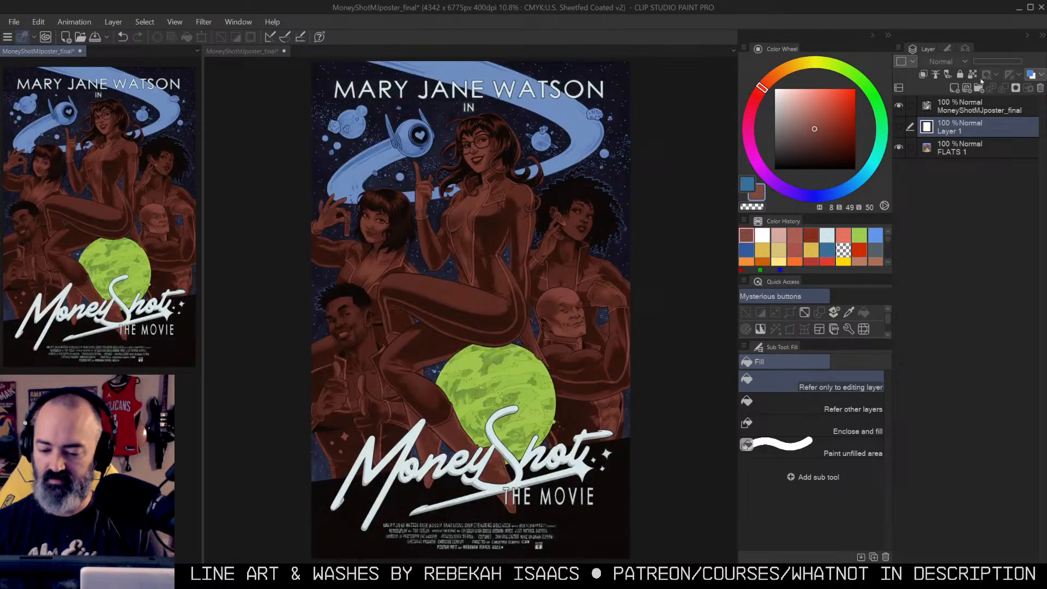
Step: Fill the grouped figures on the FLATS 1 layer with a brighter coral red
left_click(961, 146)
key("m")
key("g")
left_click(511, 268)
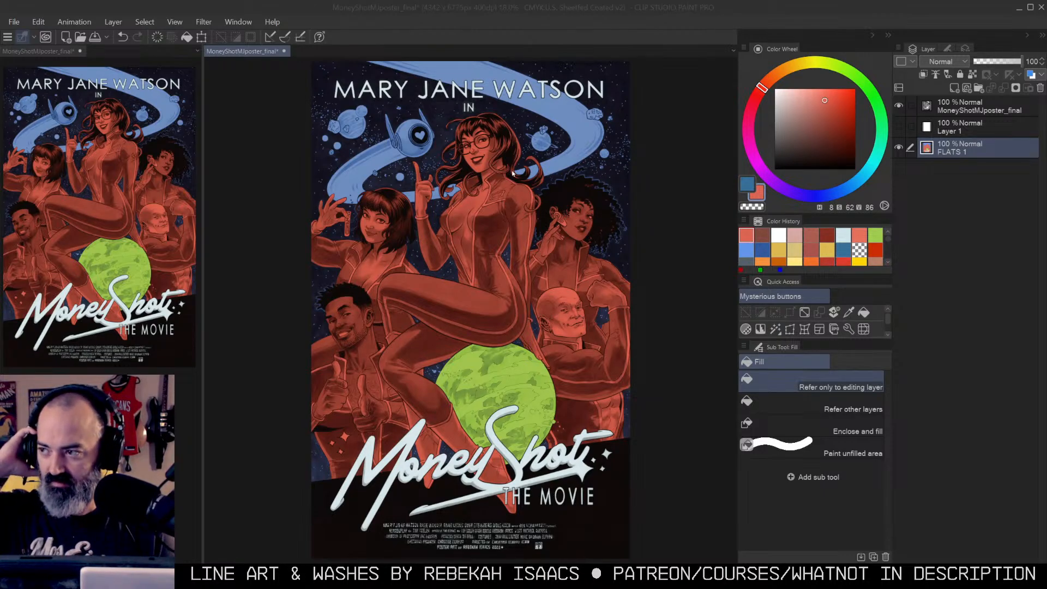
left_click(620, 102)
left_click(458, 133, "ctrl")
left_click(459, 134, "ctrl")
key("ctrl+z")
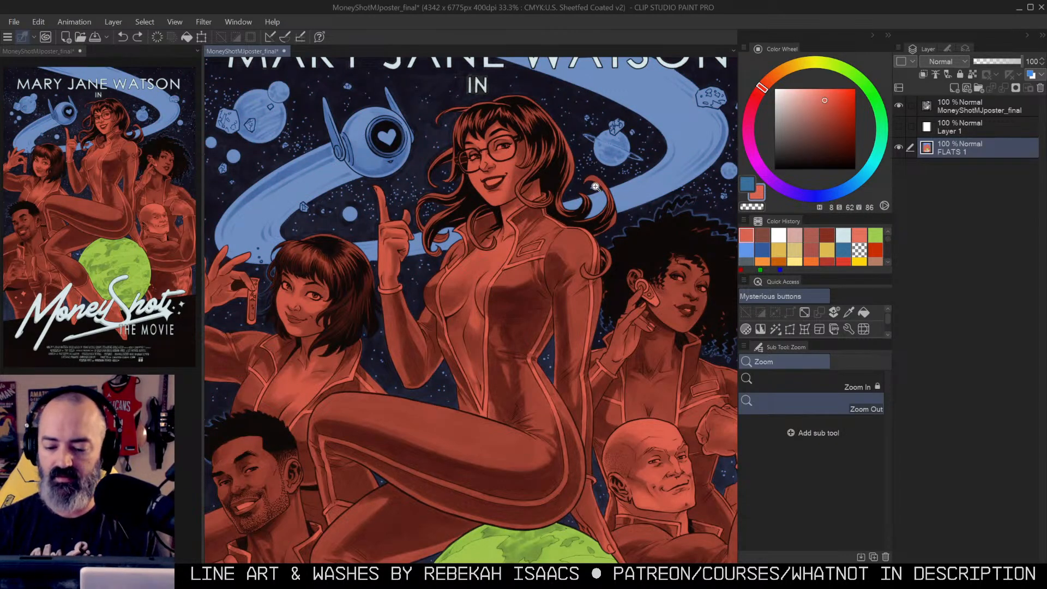
Step: Show the white Layer 1 and review the black-and-white poster from the title down to the credits
left_click(899, 126)
left_click(628, 217, "alt")
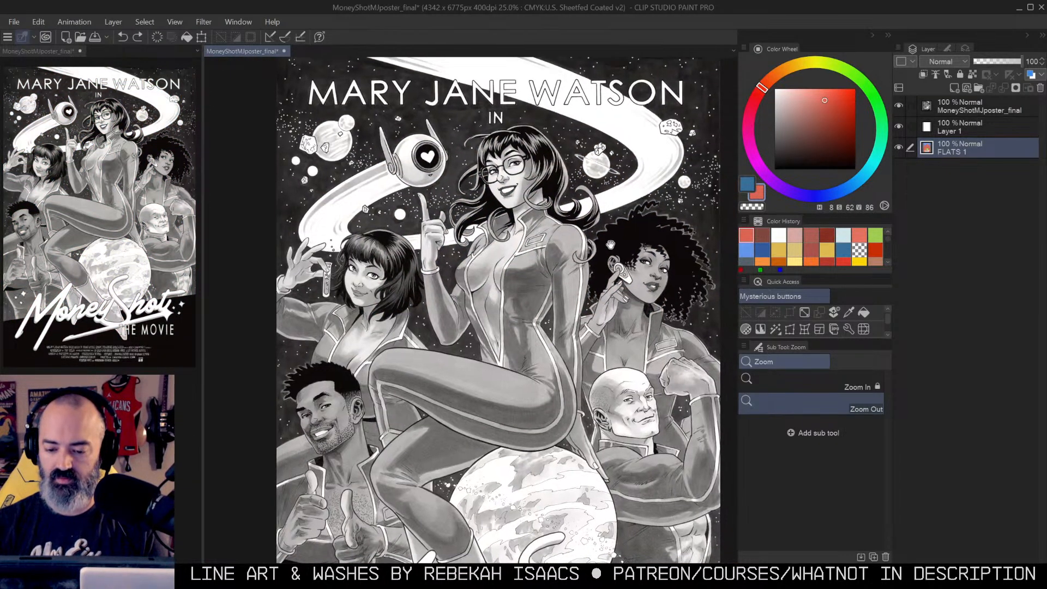
key("m")
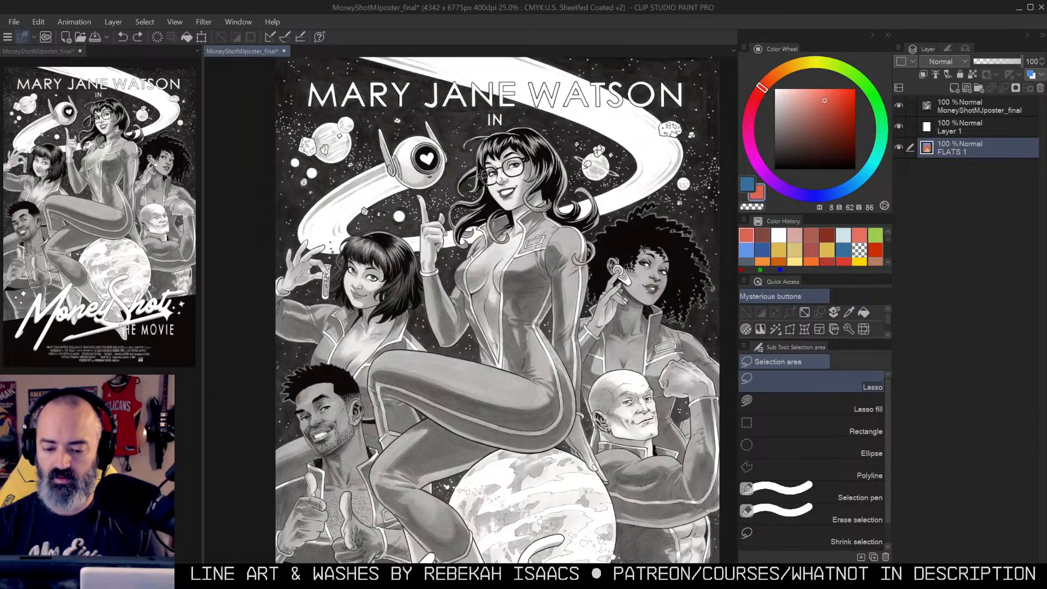
key("ctrl+0")
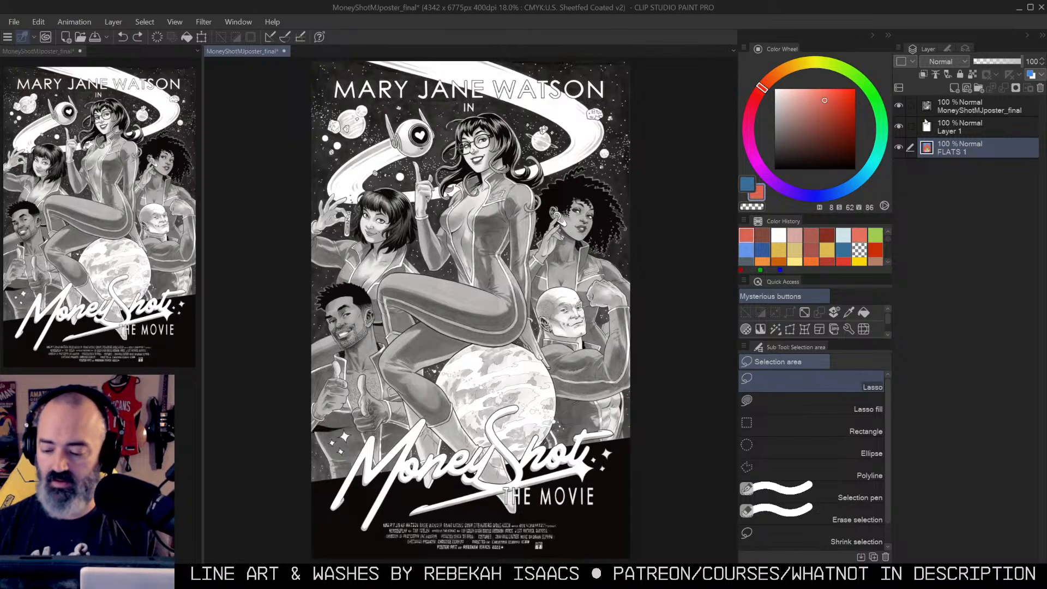
left_click(550, 157, "ctrl")
left_click_drag(541, 173, 577, 199)
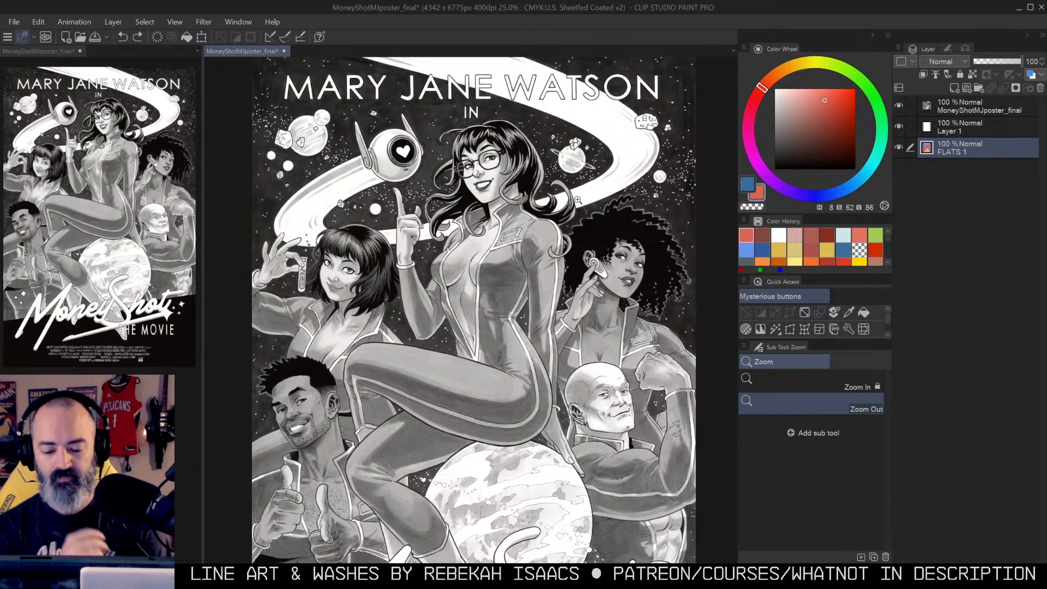
scroll(660, 371, "down", 4)
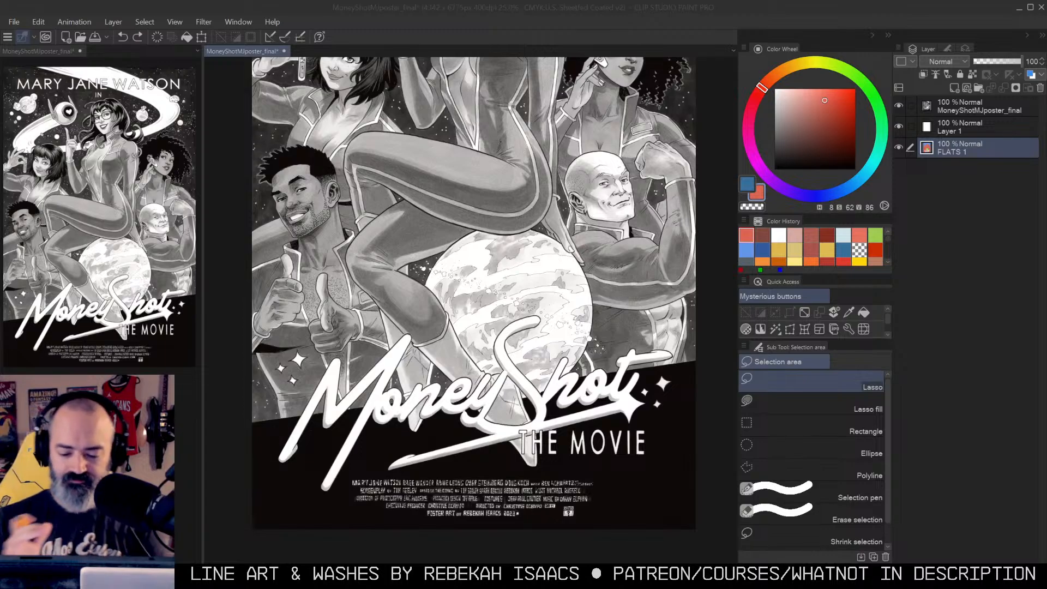
Step: Outline the central figure and the large title lettering with temporary lasso selections, and clear the selection
left_click_drag(579, 156, 596, 383)
mouse_move(436, 454)
left_mouse_down()
mouse_move(420, 519)
mouse_move(589, 185)
mouse_move(427, 444)
left_mouse_up()
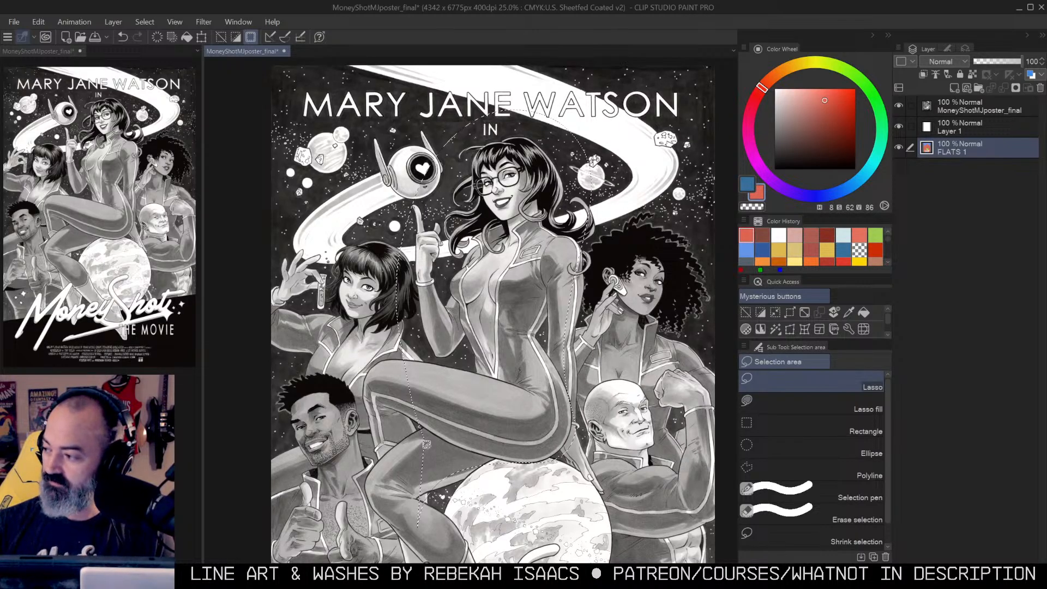
mouse_move(314, 125)
left_mouse_down()
mouse_move(691, 124)
mouse_move(673, 67)
mouse_move(381, 75)
mouse_move(325, 129)
left_mouse_up()
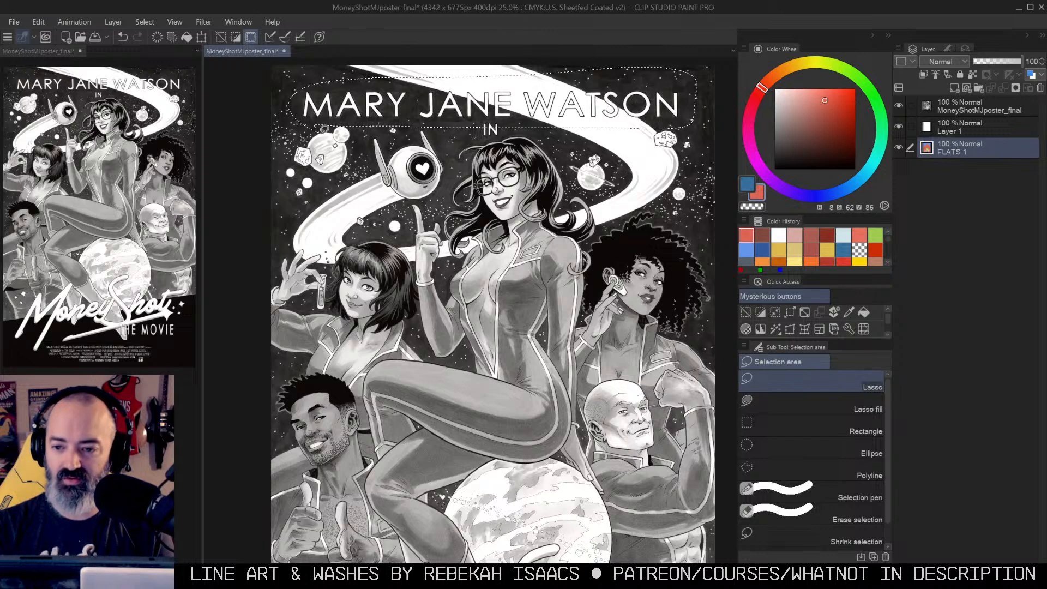
key("ctrl+d")
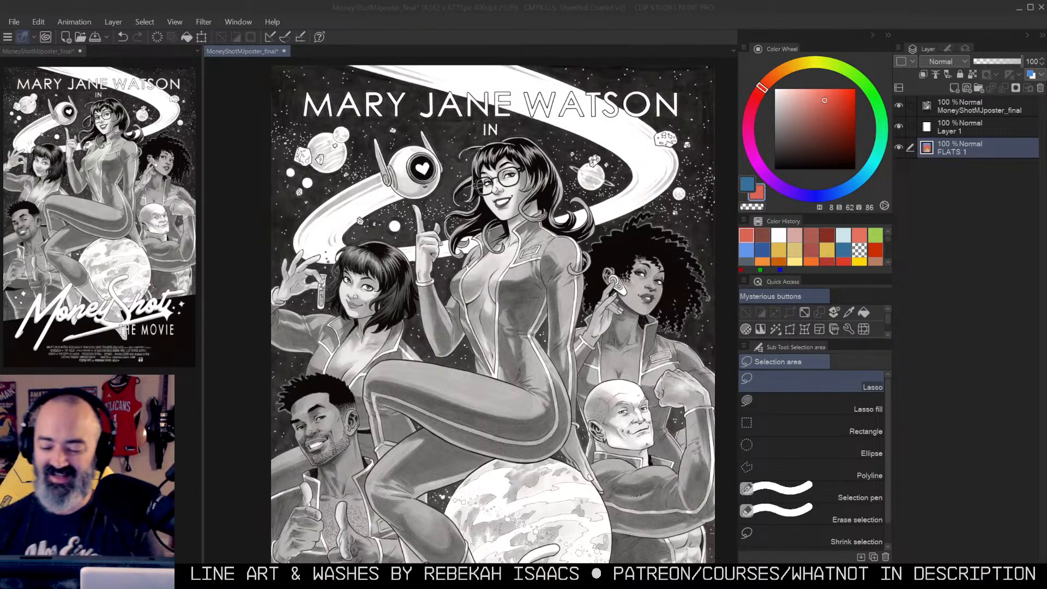
Step: Inspect the credits block up close, outlining EXECUTIVE PRODUCER with temporary lasso selections and clearing them
left_click_drag(615, 406, 623, 113)
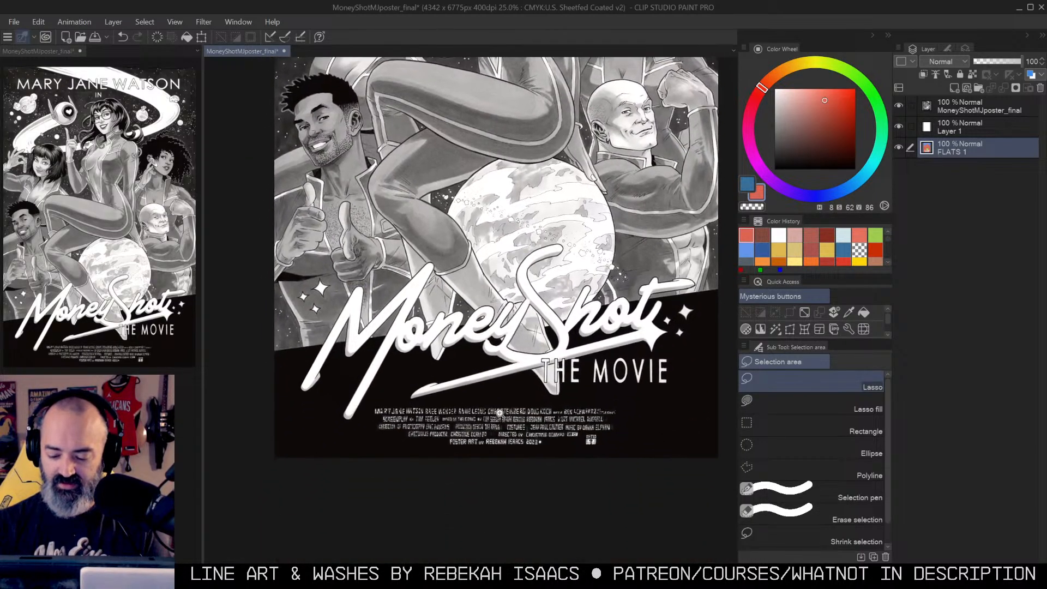
left_click(497, 448, "ctrl")
left_click(497, 447, "ctrl")
left_click(498, 448, "ctrl")
left_click(494, 441, "ctrl")
left_click_drag(470, 417, 627, 349)
mouse_move(457, 320)
left_mouse_down()
mouse_move(314, 317)
mouse_move(284, 346)
mouse_move(459, 332)
left_mouse_up()
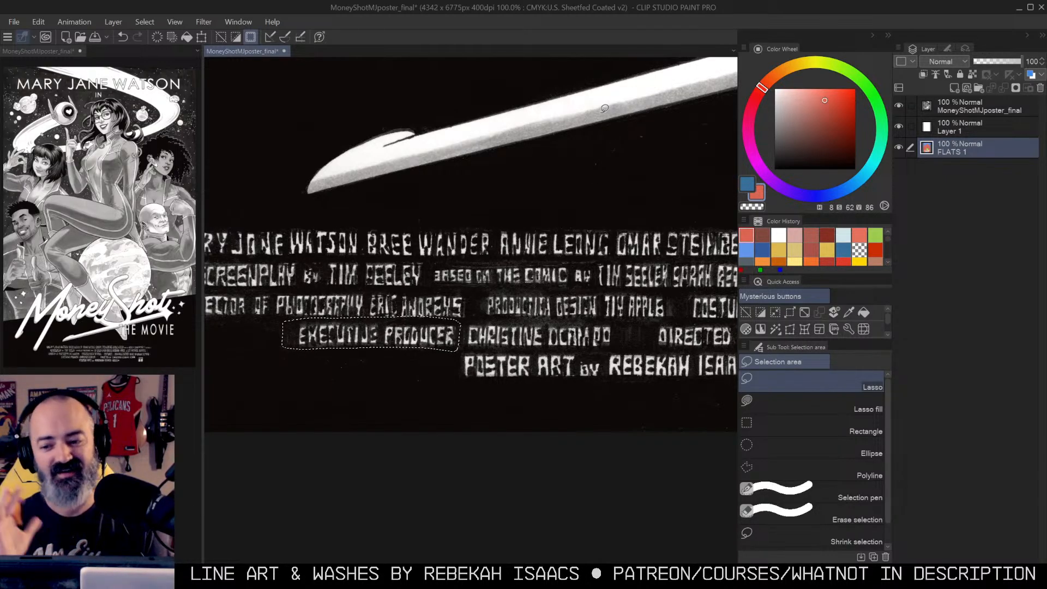
key("ctrl+d")
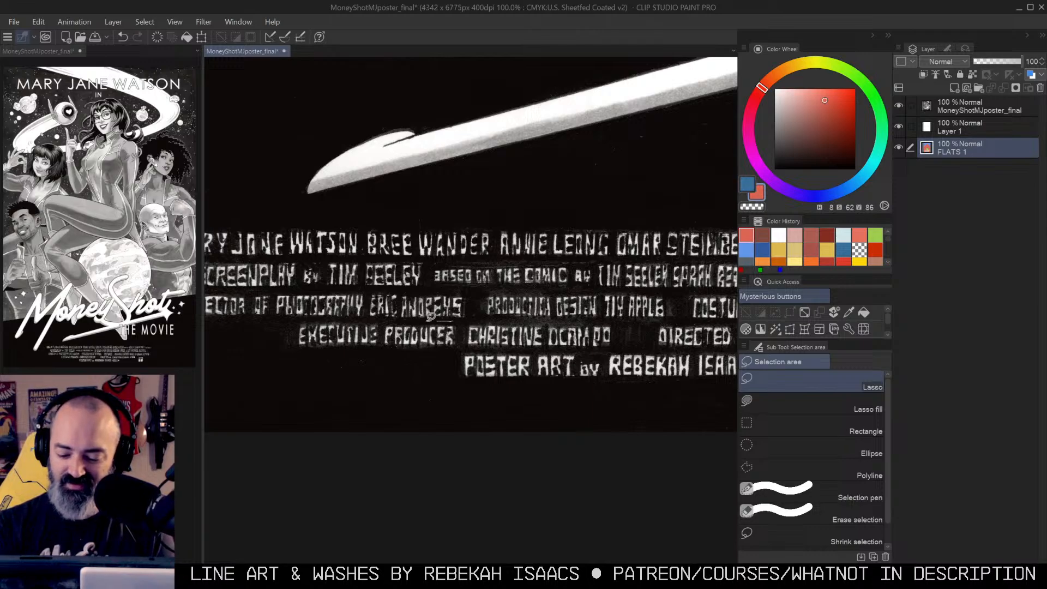
mouse_move(296, 312)
left_mouse_down()
mouse_move(349, 354)
mouse_move(295, 322)
left_mouse_up()
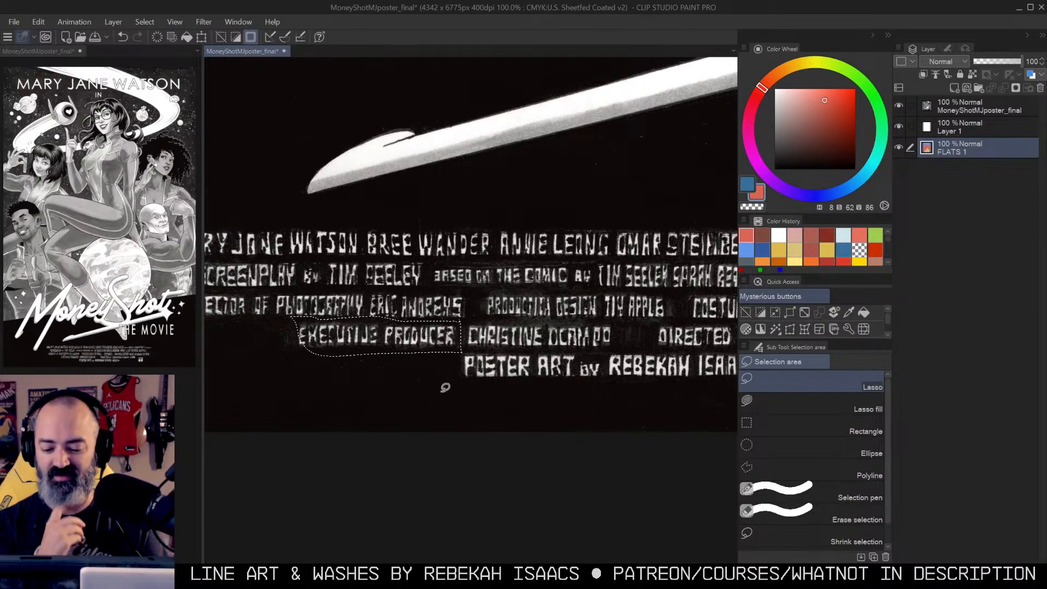
key("ctrl+d")
Step: Lasso the last name in the second credits line, clear the selection, and return to the whole poster
scroll(491, 327, "right", 10)
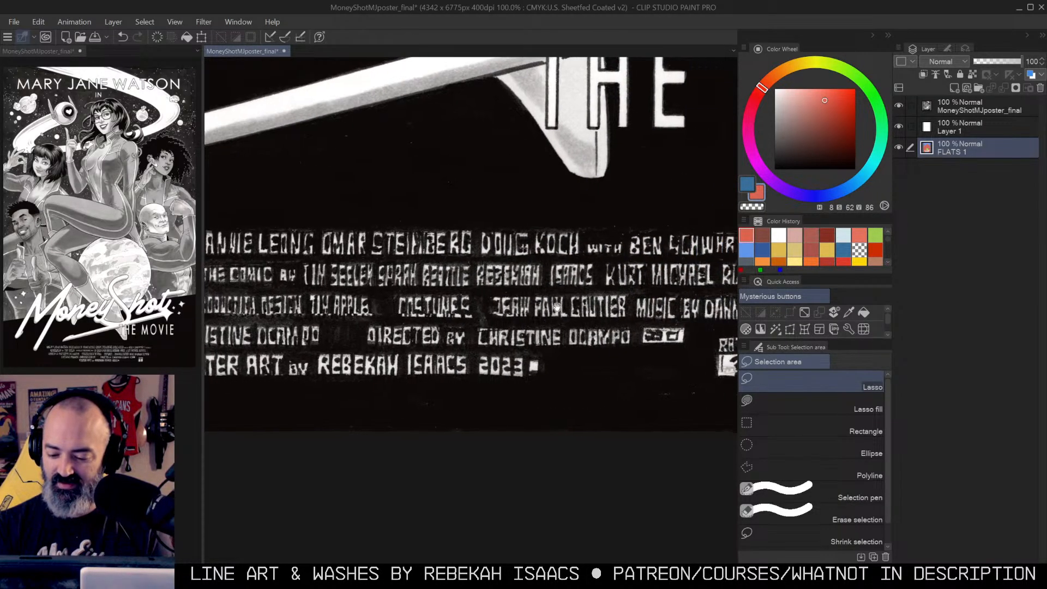
mouse_move(559, 293)
left_mouse_down()
mouse_move(628, 295)
mouse_move(538, 261)
mouse_move(577, 284)
mouse_move(734, 282)
mouse_move(734, 252)
mouse_move(612, 256)
left_mouse_up()
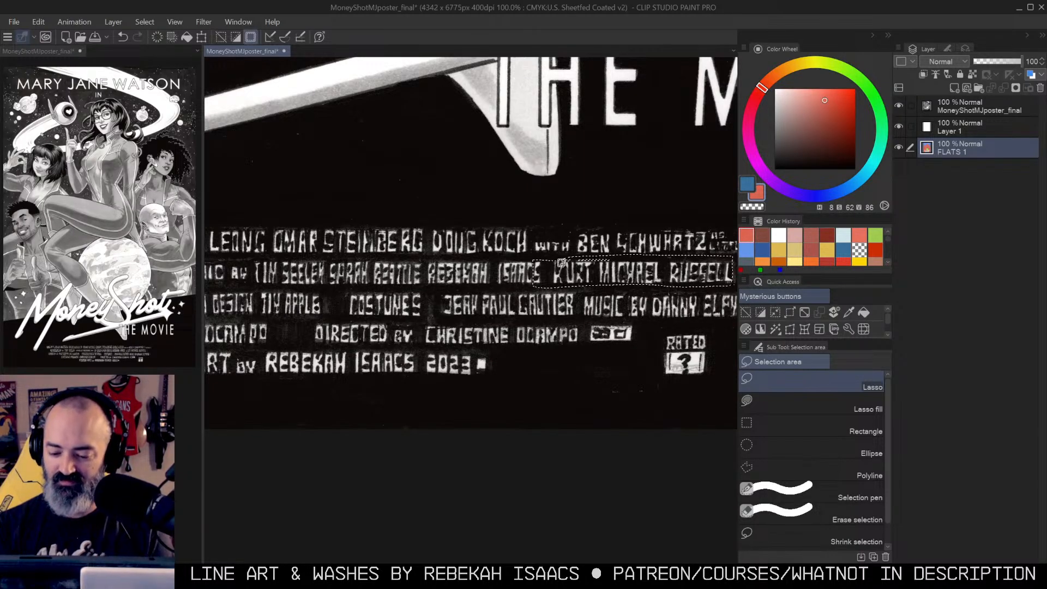
key("ctrl+d")
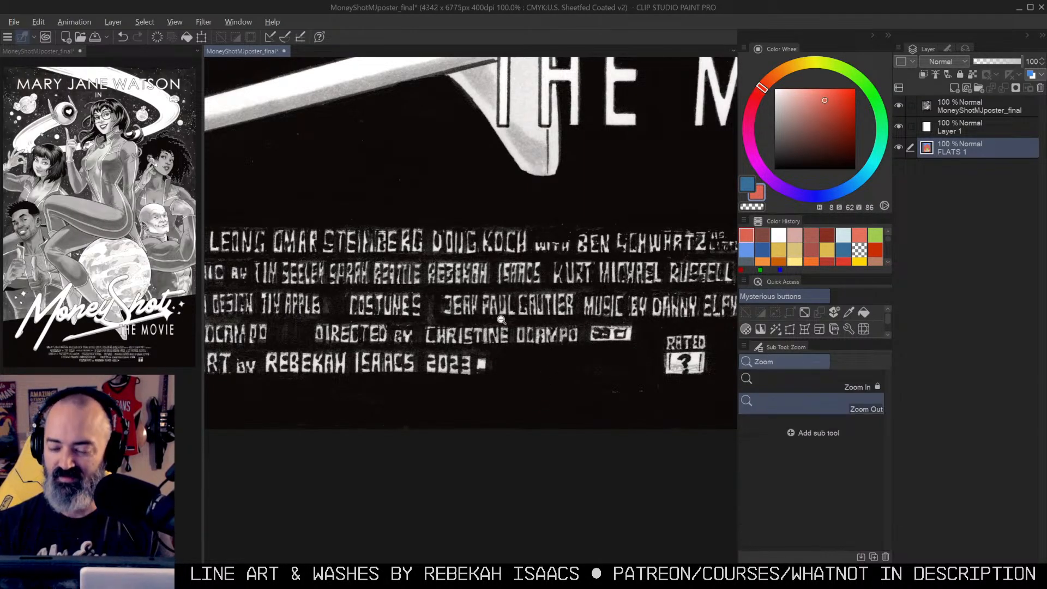
left_click(510, 315, "alt")
left_click_drag(563, 237, 530, 428)
left_click(577, 342, "alt")
left_click_drag(584, 232, 565, 423)
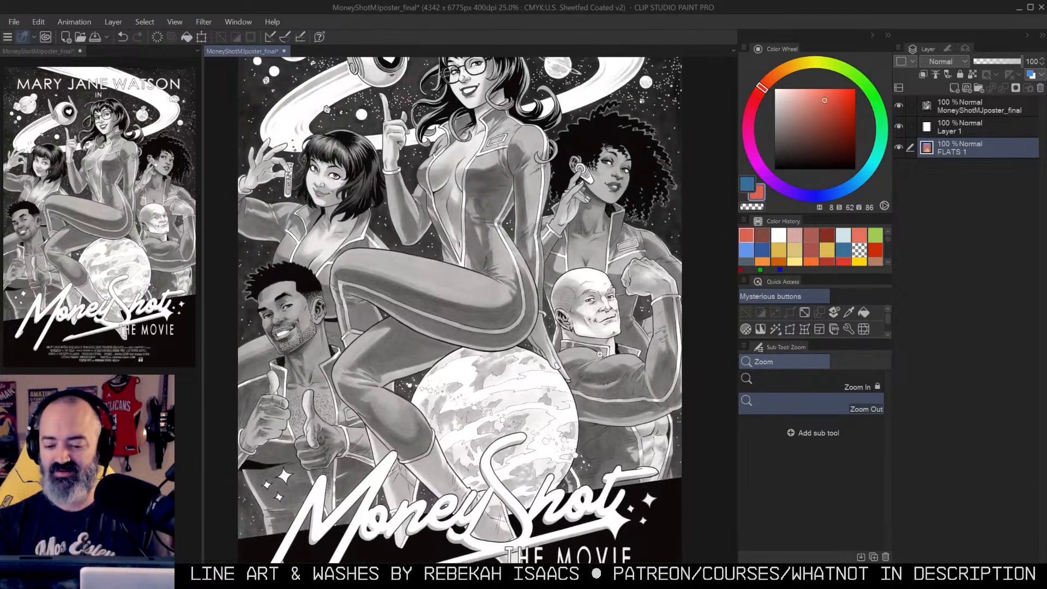
left_click(600, 336, "alt")
left_click_drag(641, 294, 613, 241)
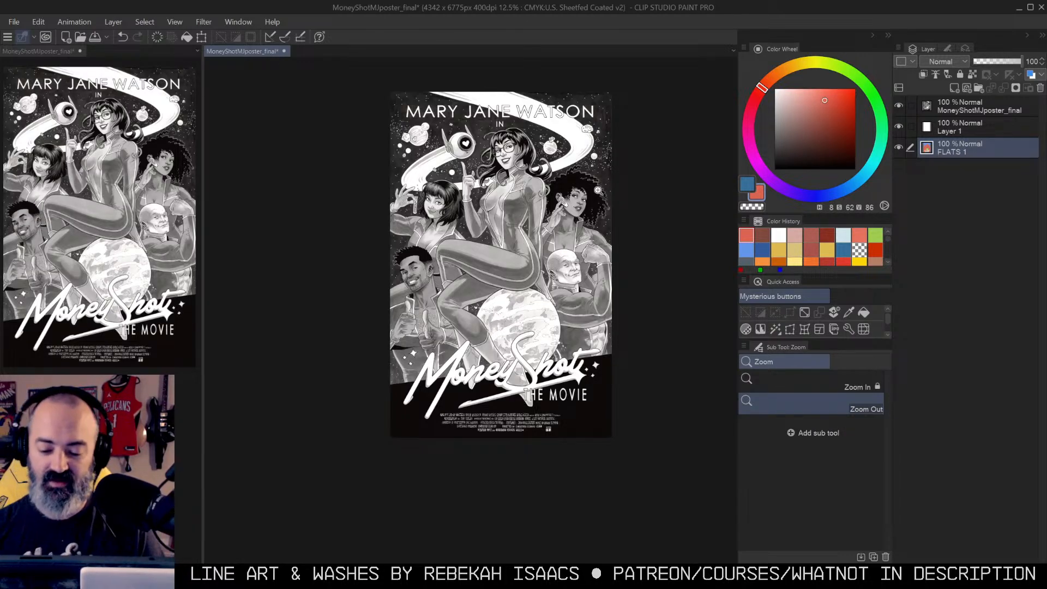
Step: Examine the line art and gray washes on the central woman's face, hair, collar and sleeve
left_click(541, 200)
left_click(541, 186)
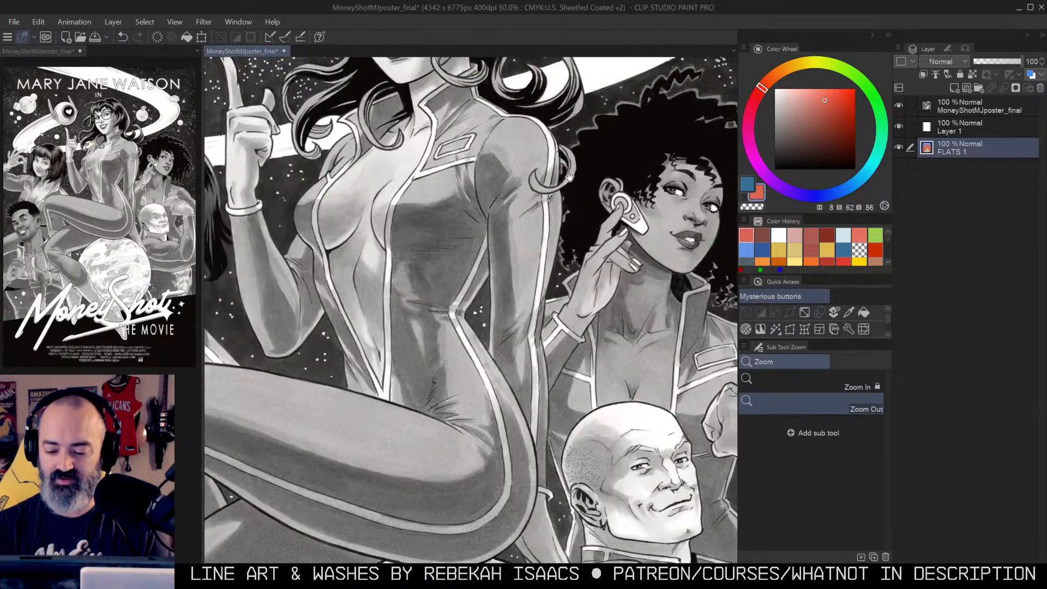
left_click_drag(570, 177, 598, 352)
left_click(562, 280)
mouse_move(562, 281)
left_mouse_down()
mouse_move(579, 325)
mouse_move(673, 403)
left_mouse_up()
left_click_drag(576, 240, 617, 297)
left_click(547, 270)
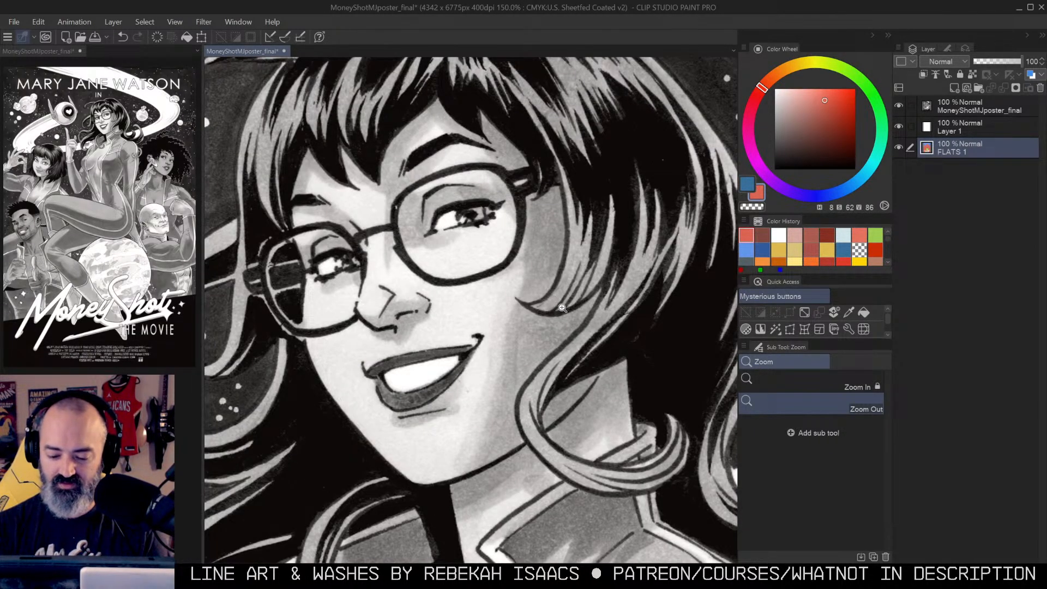
left_click_drag(550, 362, 549, 161)
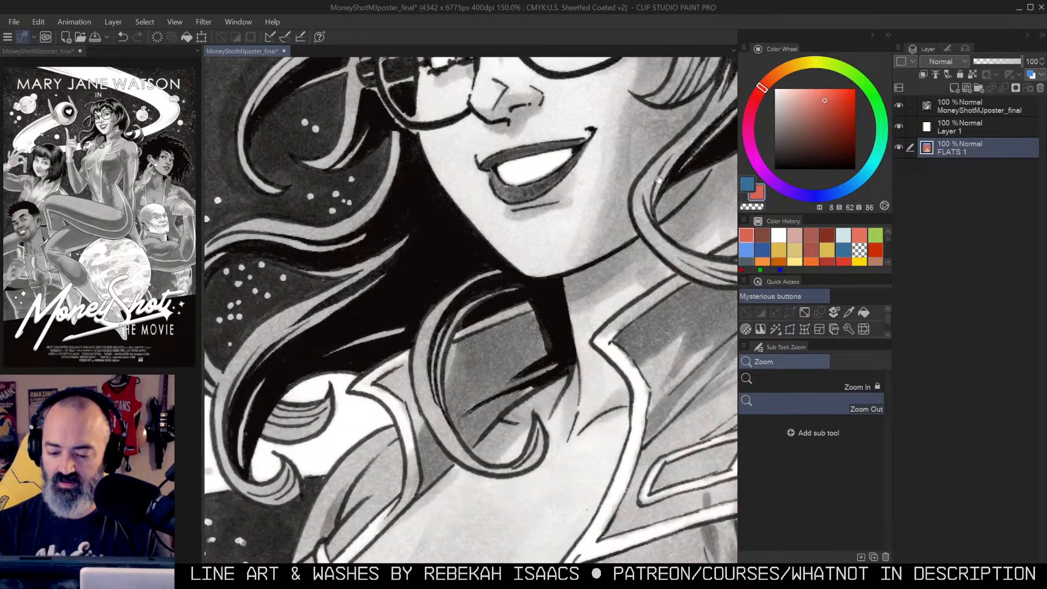
left_click_drag(546, 458, 534, 174)
left_click_drag(671, 374, 521, 298)
left_click_drag(659, 399, 528, 362)
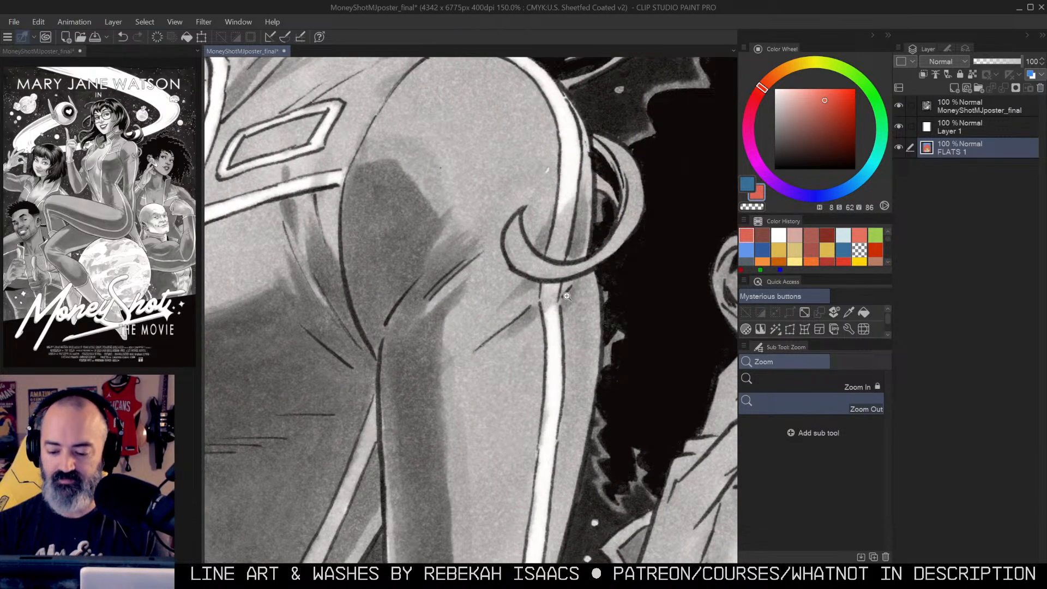
scroll(564, 305, "down", 5)
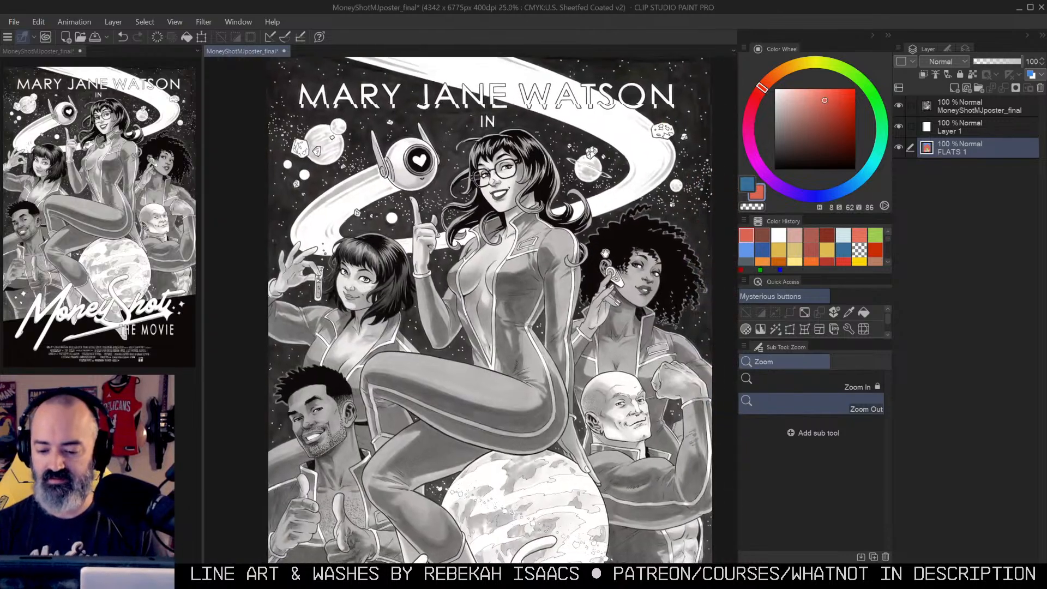
left_click_drag(605, 253, 597, 252)
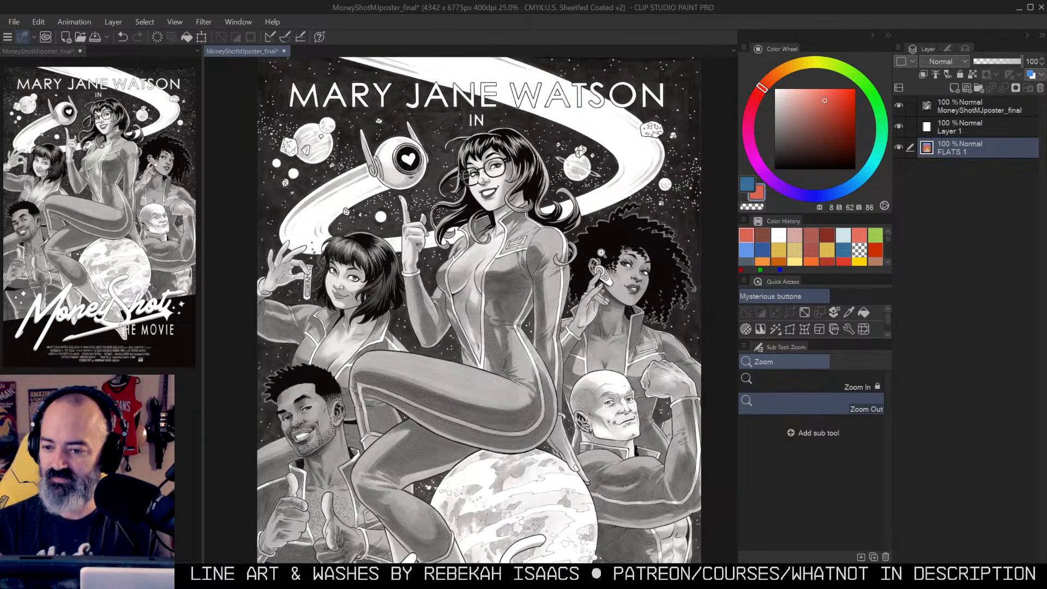
Step: Hide the white Layer 1 again to reveal the flat colors under the line art
key("m")
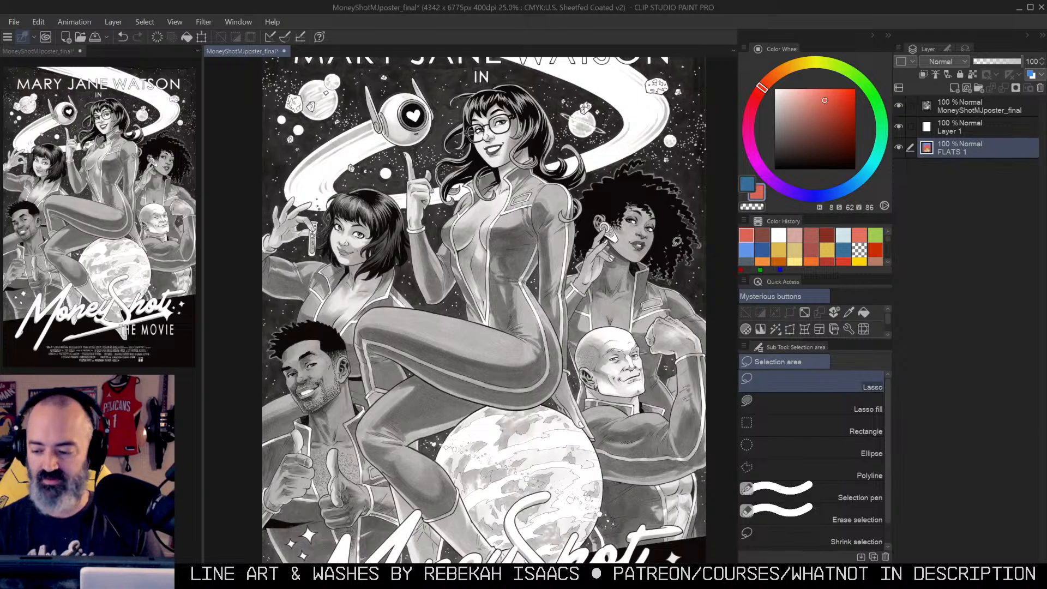
left_click(927, 126)
left_click(900, 127)
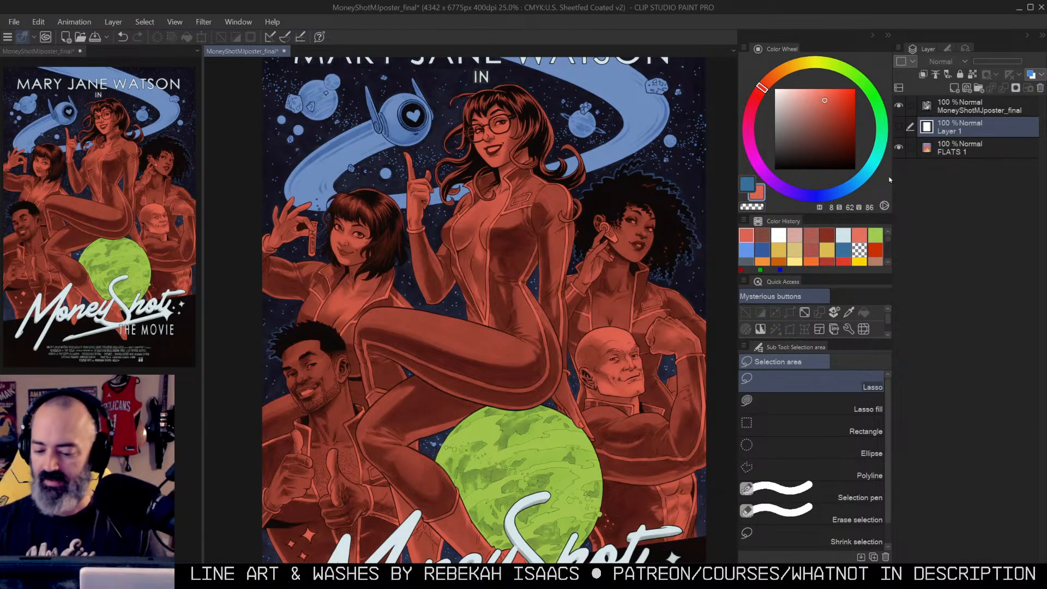
Step: Select the floating robot's left antenna with a Lasso outline
key("ctrl+space")
mouse_move(418, 118)
left_mouse_down()
mouse_move(446, 183)
mouse_move(516, 236)
mouse_move(608, 251)
left_mouse_up()
key("m")
key("m")
key("m")
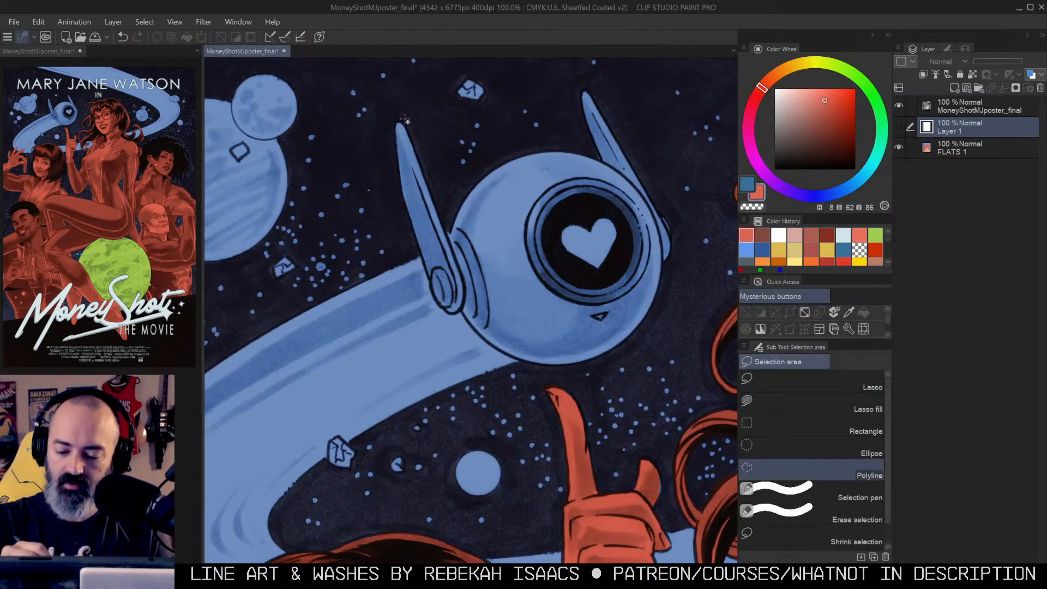
left_click_drag(396, 118, 424, 251)
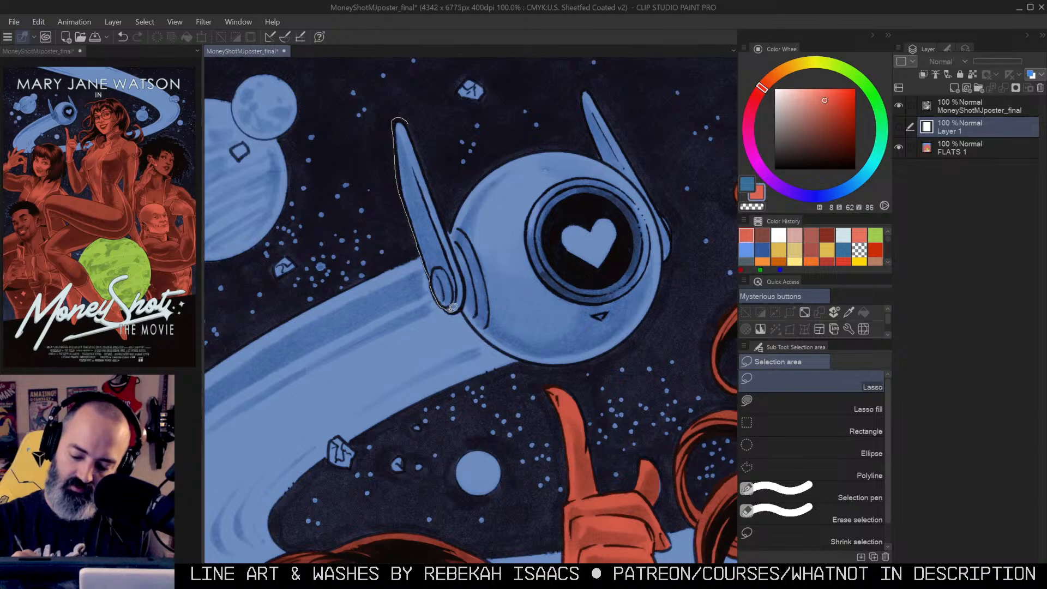
left_click_drag(421, 148, 404, 125)
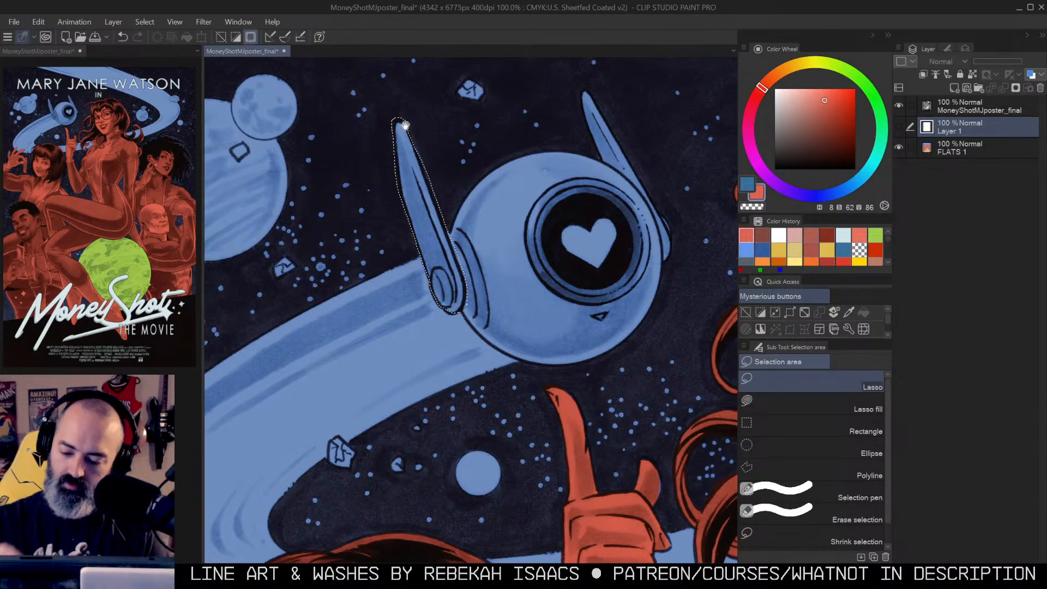
left_click_drag(464, 310, 461, 260)
Step: Trace the lower and right edges of the robot's round head with the Polyline selection
key("m")
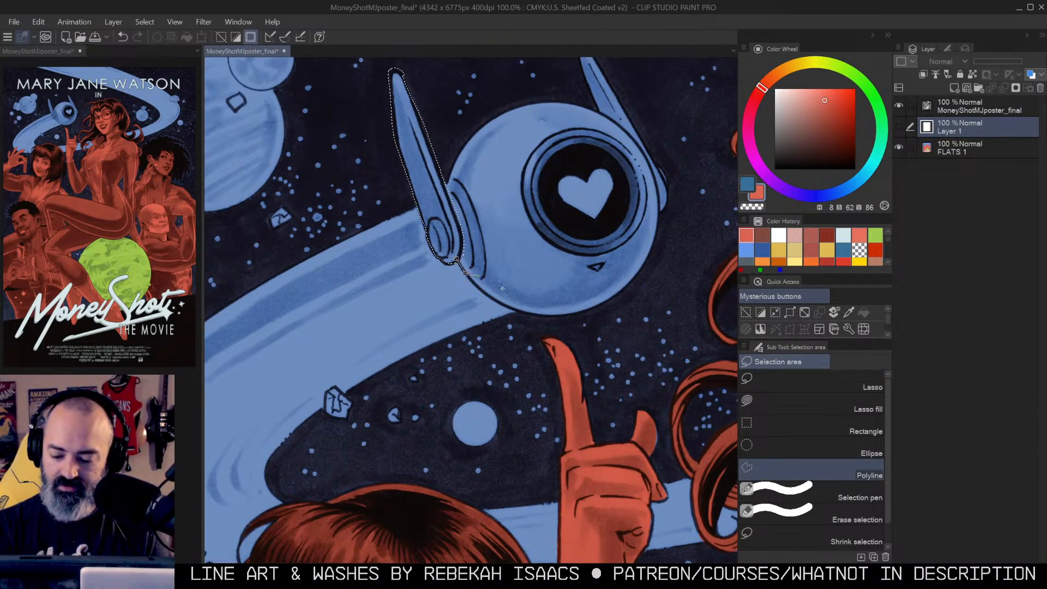
left_click(516, 310)
left_click(546, 318)
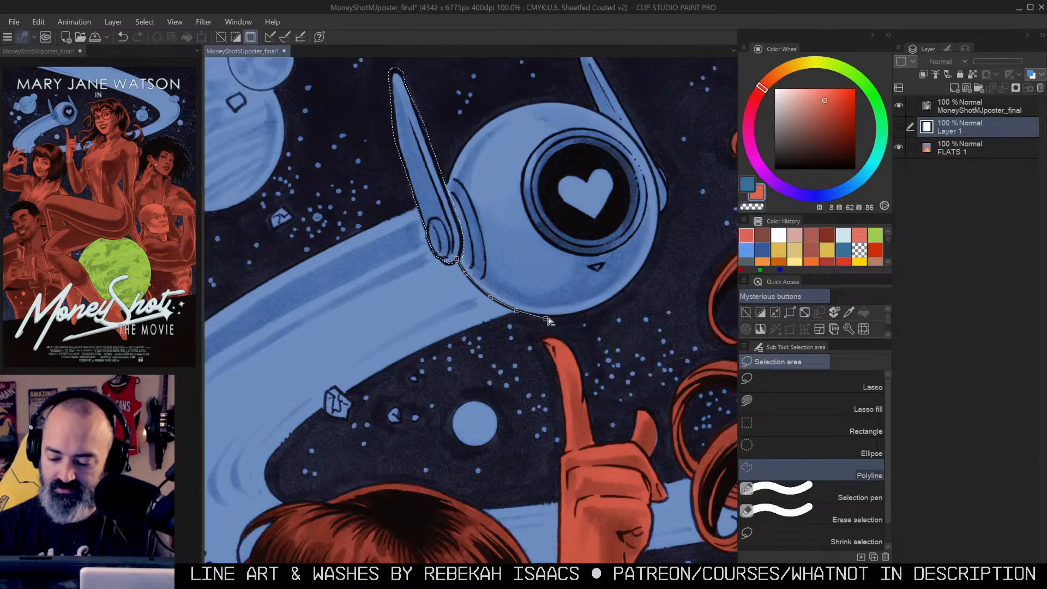
left_click(584, 316)
left_click(612, 300)
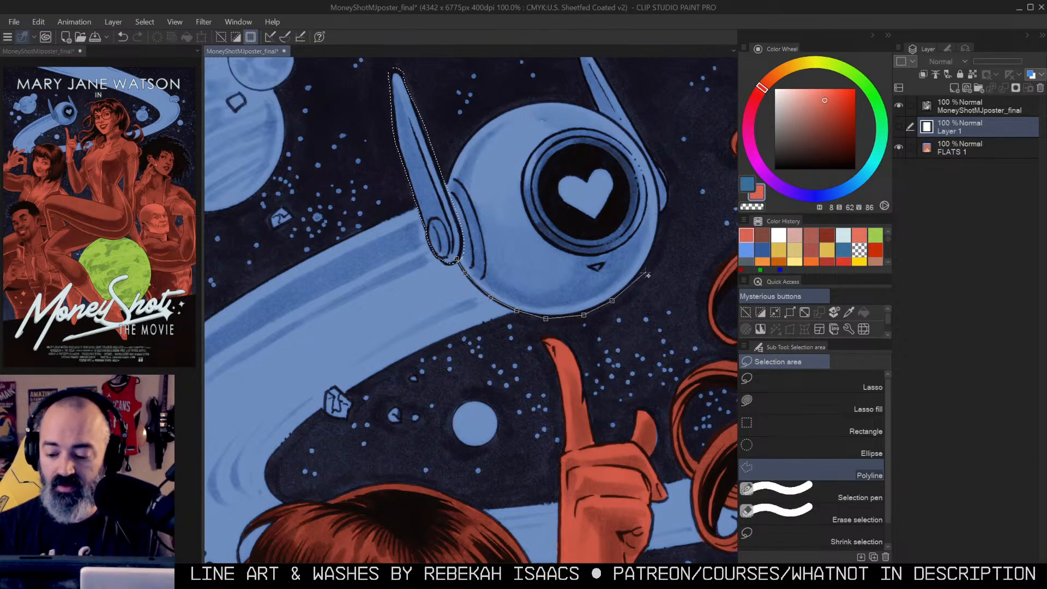
left_click(633, 281)
left_click(651, 256)
left_click(661, 224)
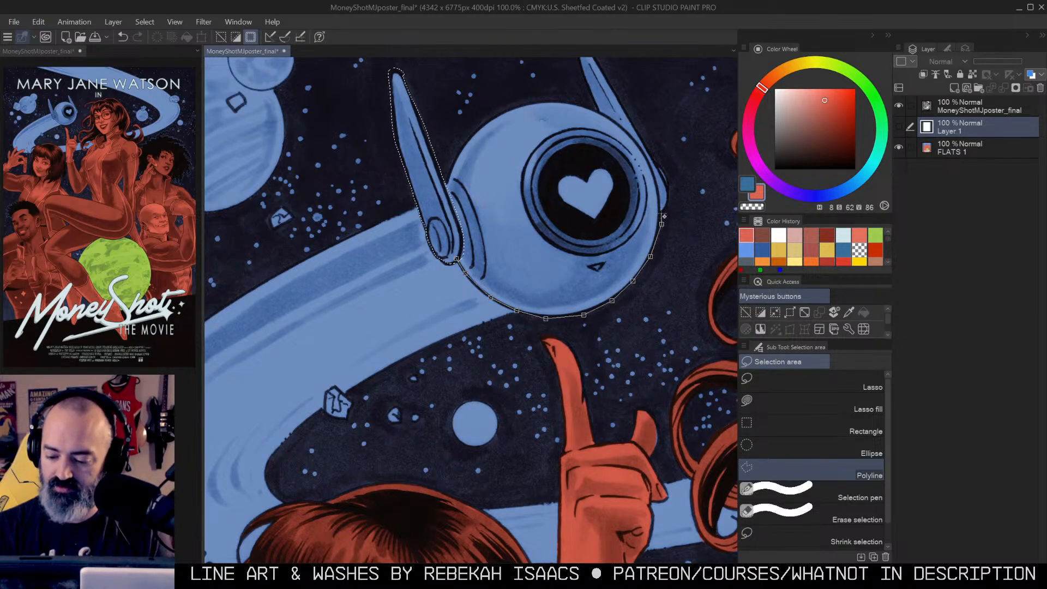
left_click(668, 202)
left_click(667, 186)
Step: Continue the polyline around the robot's right antenna and over its head, closing the selection at the left antenna
left_click(644, 145)
left_click_drag(651, 109, 675, 209)
left_click(617, 154)
left_click(603, 137)
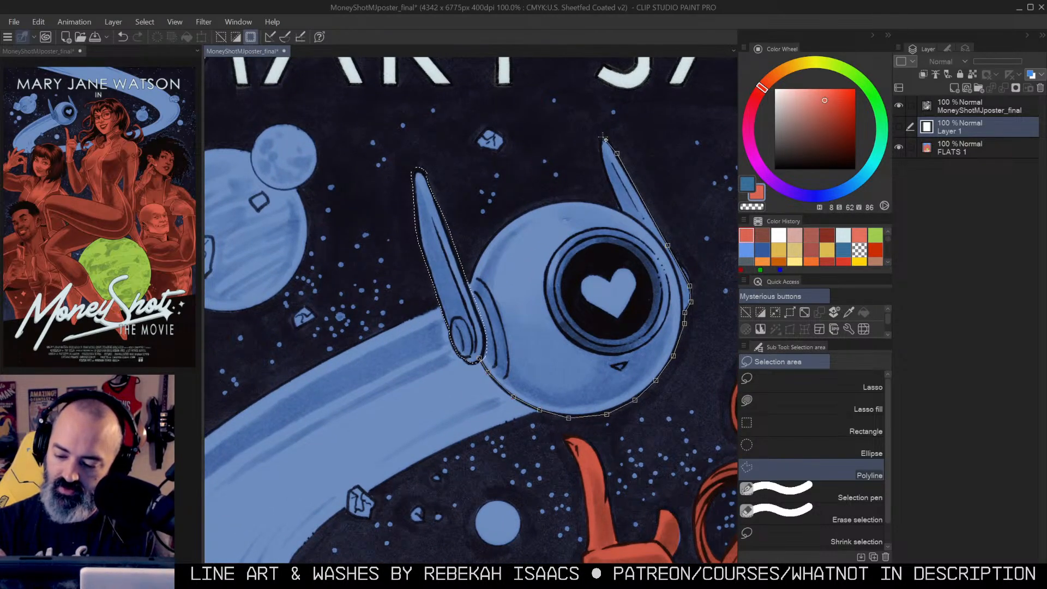
left_click(620, 209)
left_click(596, 201)
left_click(564, 201)
left_click(527, 210)
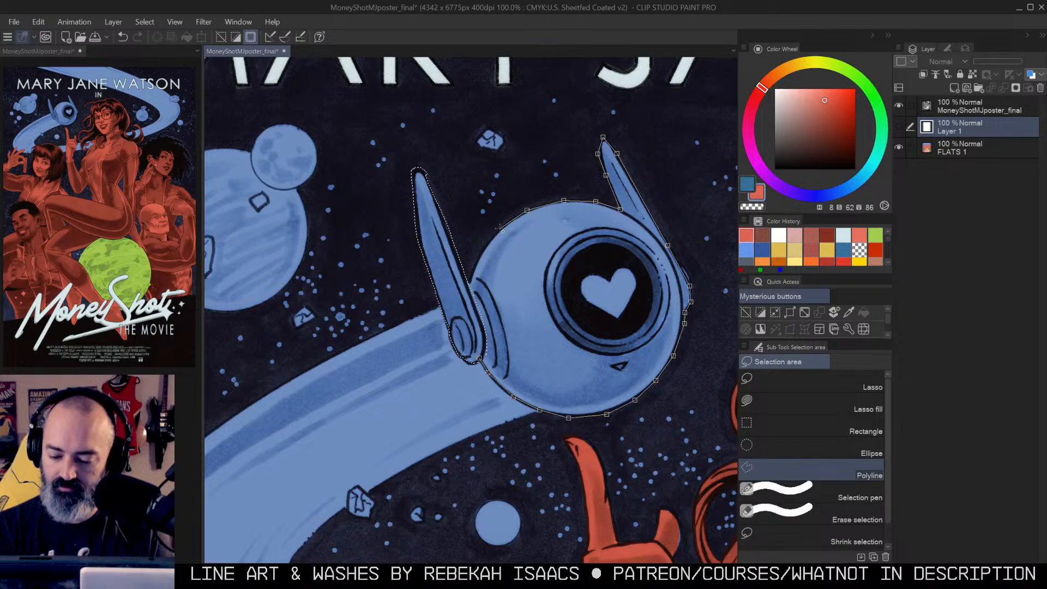
left_click(479, 359)
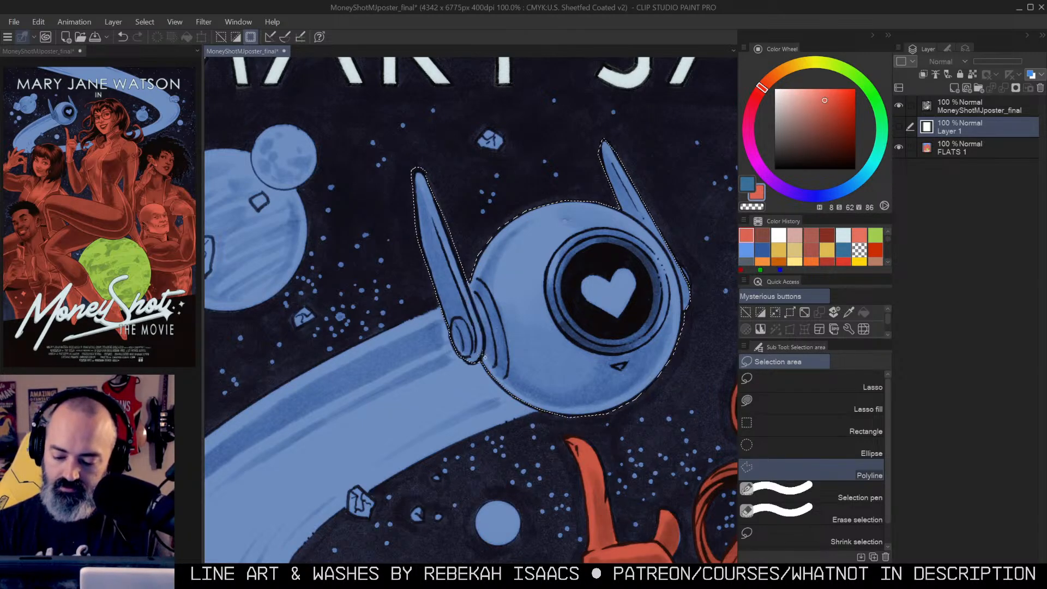
Step: Fill the selected robot with pale blue (192, 15, 90) on the FLATS 1 layer and clear the selection
left_click(538, 293, "alt")
left_click_drag(616, 280, 589, 251)
left_click(787, 97)
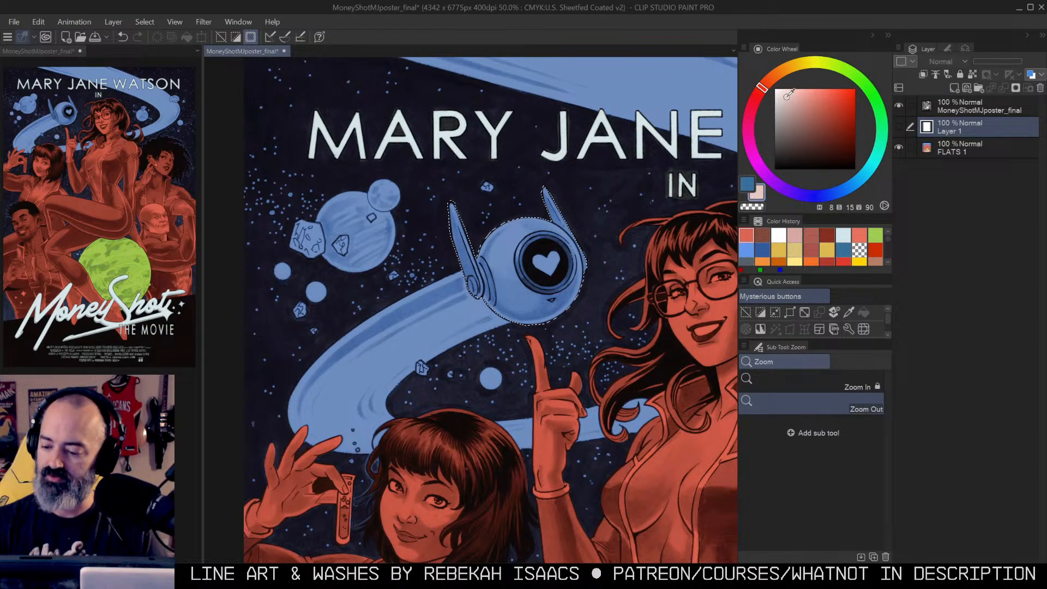
left_click(865, 174)
key("g")
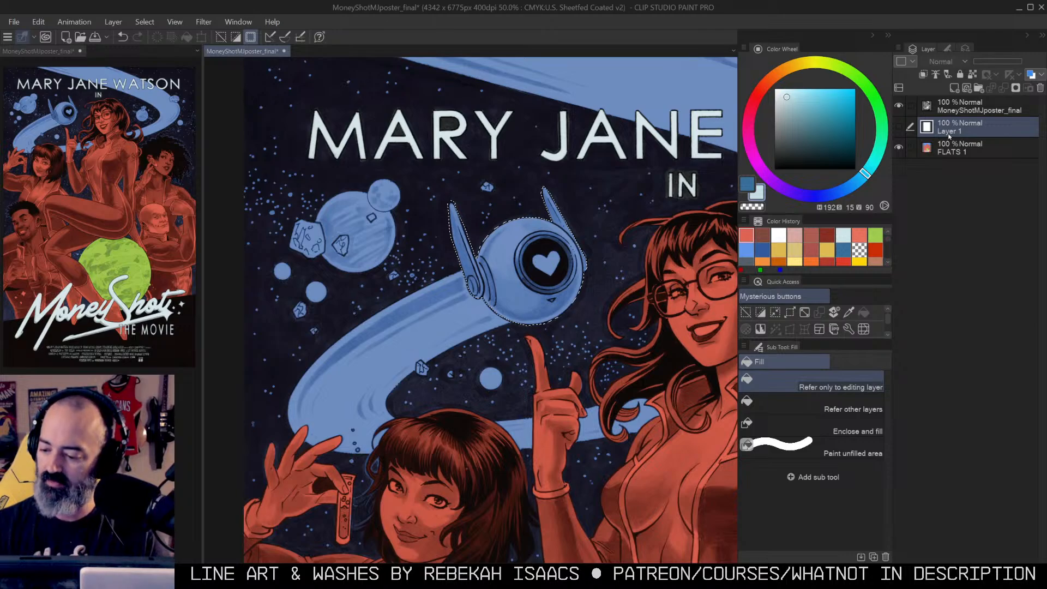
left_click(960, 148)
left_click(517, 257)
left_click(593, 235)
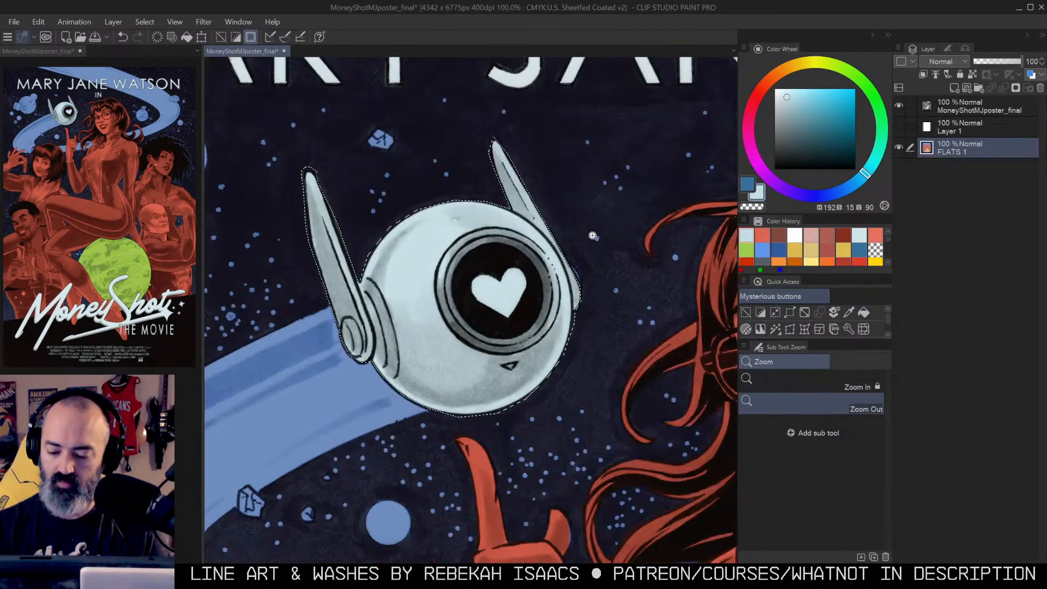
left_click_drag(475, 311, 571, 233)
key("ctrl+d")
Step: Lasso the oval disc at the base of the left antenna and the curved bands beside it
left_click(482, 273)
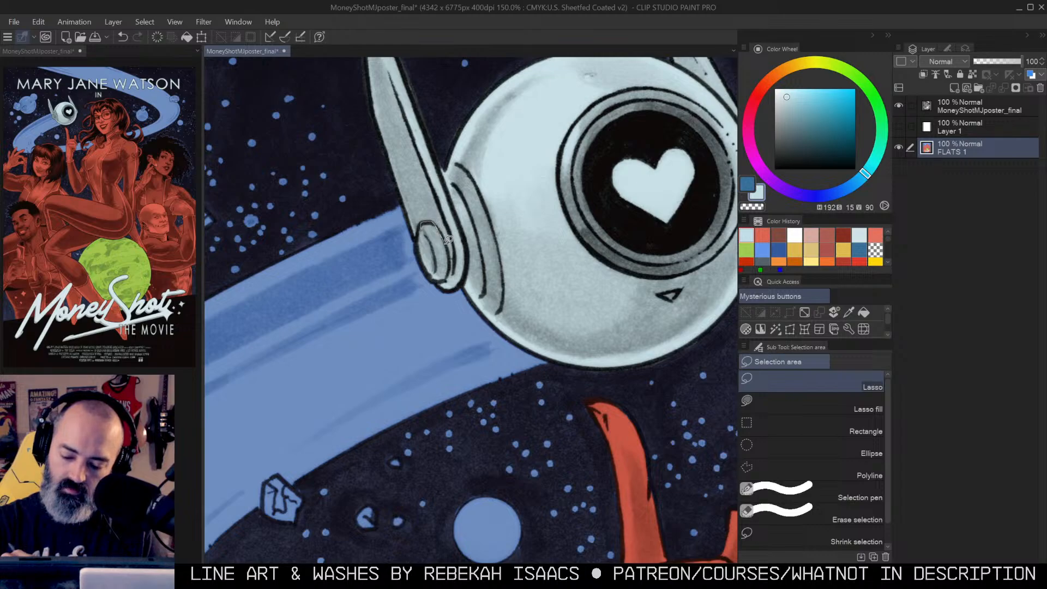
left_click_drag(437, 278, 435, 279)
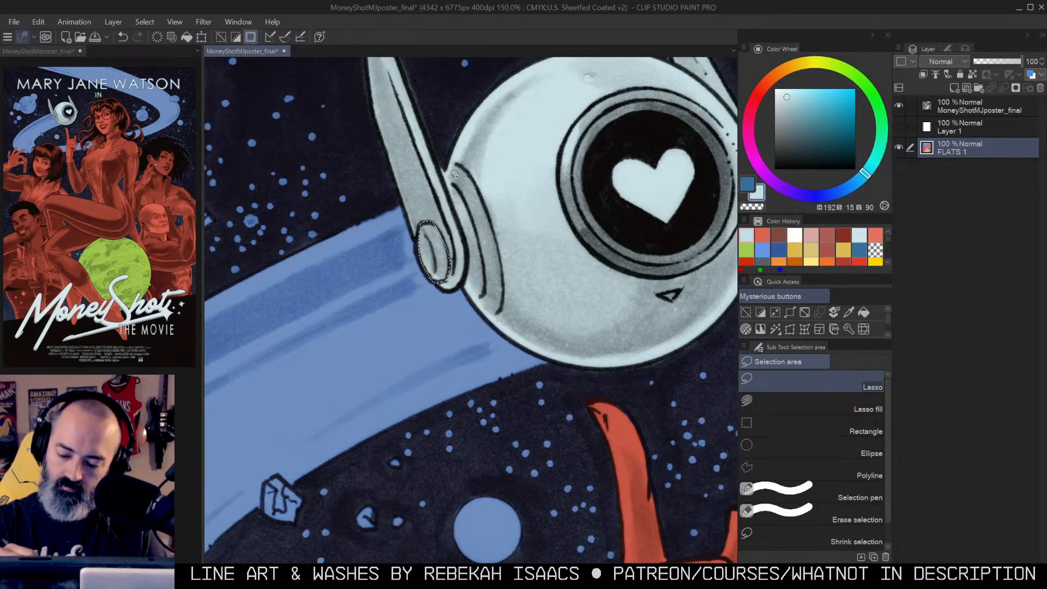
mouse_move(449, 156)
left_mouse_down()
mouse_move(479, 236)
mouse_move(478, 307)
mouse_move(491, 317)
mouse_move(502, 264)
mouse_move(457, 160)
left_mouse_up()
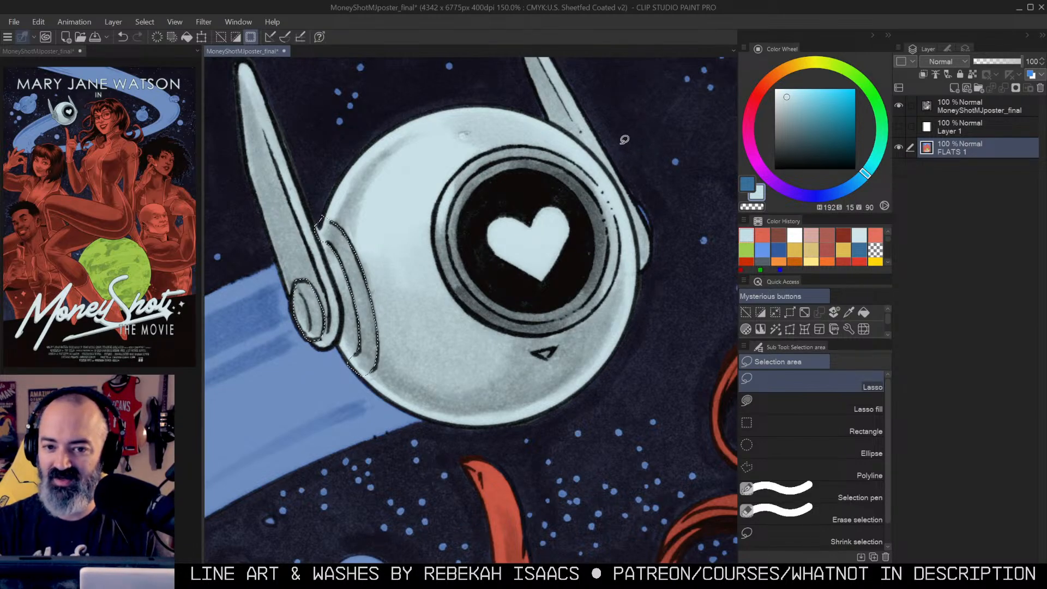
left_click_drag(484, 194, 534, 195)
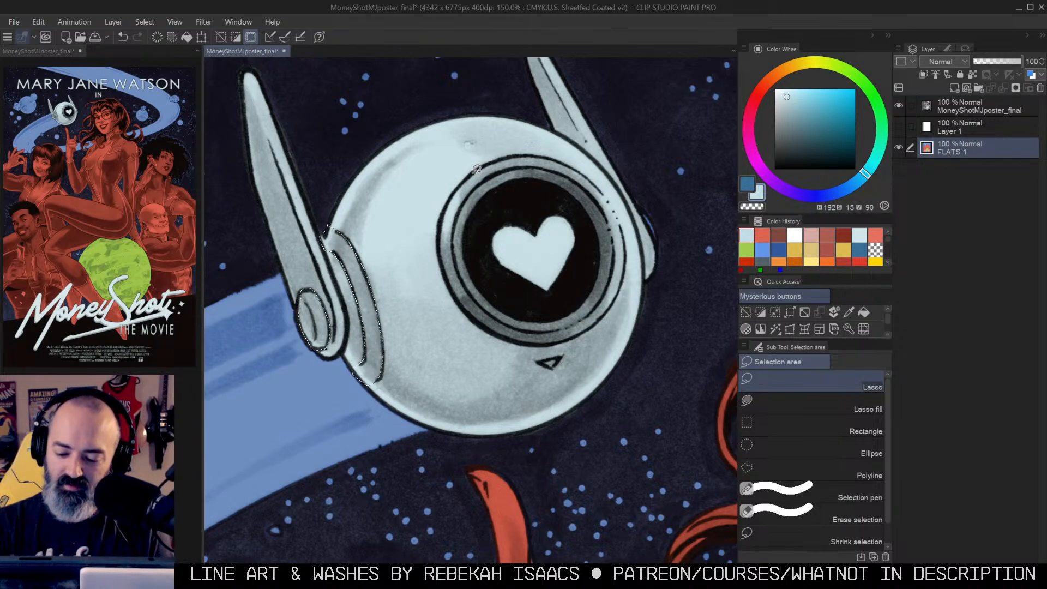
Step: Add the robot's whole circular eye, including its outer ring, to the selection with Lasso outlines
mouse_move(463, 181)
left_mouse_down()
mouse_move(441, 241)
mouse_move(473, 313)
left_mouse_up()
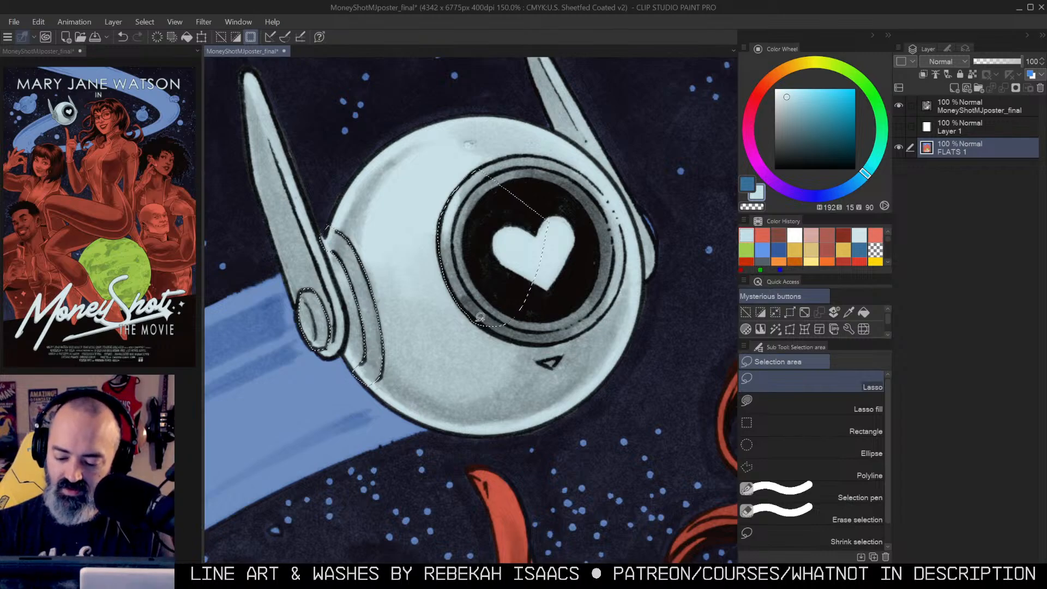
mouse_move(537, 340)
left_mouse_down()
mouse_move(595, 324)
mouse_move(603, 272)
mouse_move(543, 251)
left_mouse_up()
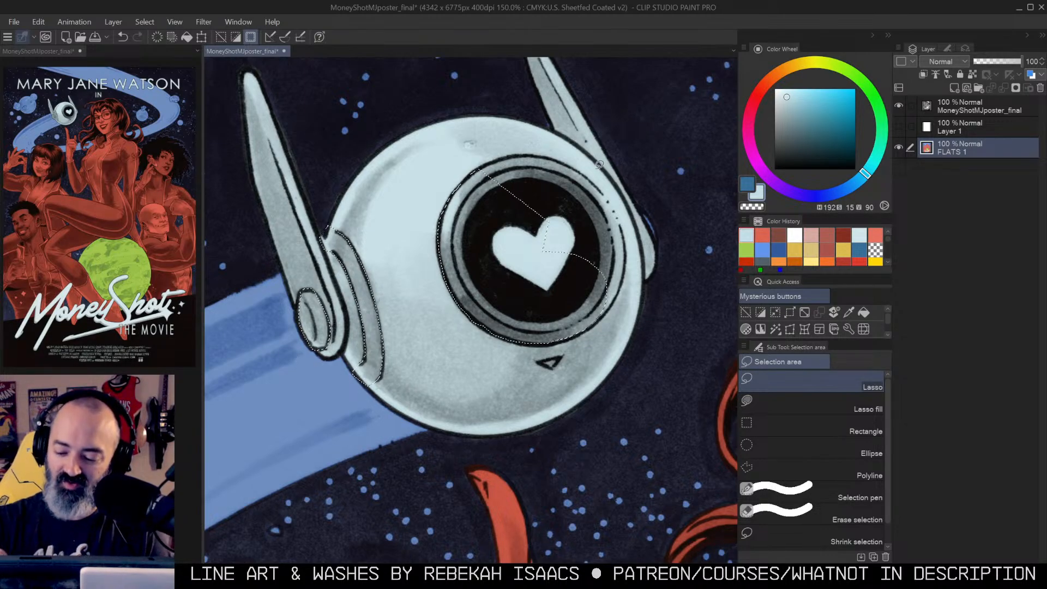
key("ctrl+z")
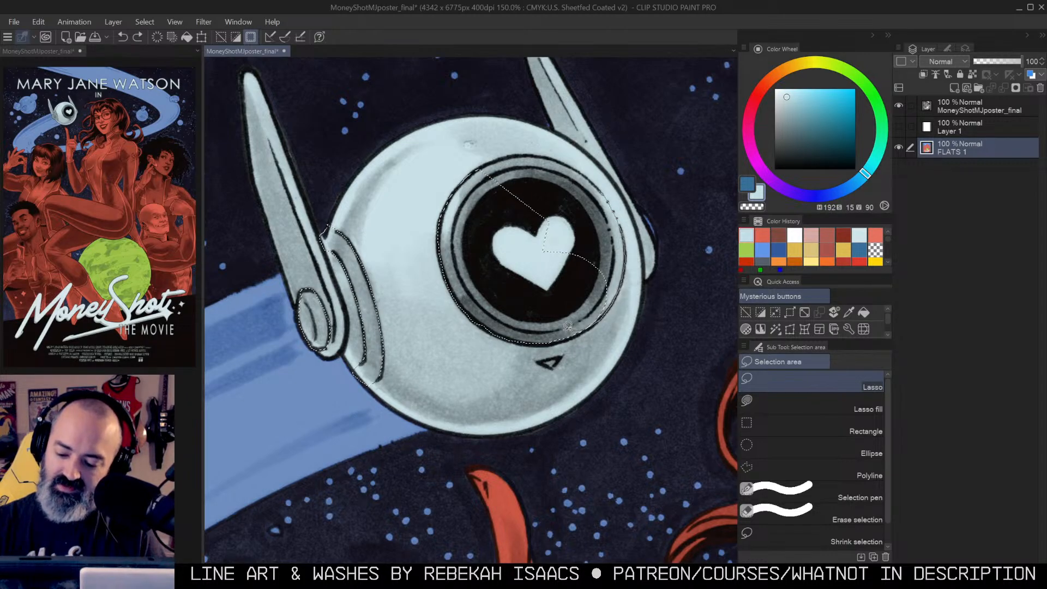
left_click_drag(655, 146, 428, 109)
left_click_drag(414, 182, 522, 159)
left_click(522, 158, "ctrl")
mouse_move(457, 231)
left_mouse_down()
mouse_move(479, 151)
mouse_move(520, 113)
mouse_move(566, 100)
left_mouse_up()
key("shift+space")
double_click(529, 214)
key("alt+space")
left_click(529, 241, "ctrl+alt")
left_click(529, 241, "ctrl+alt")
left_click_drag(705, 243, 644, 167)
key("q")
key("q")
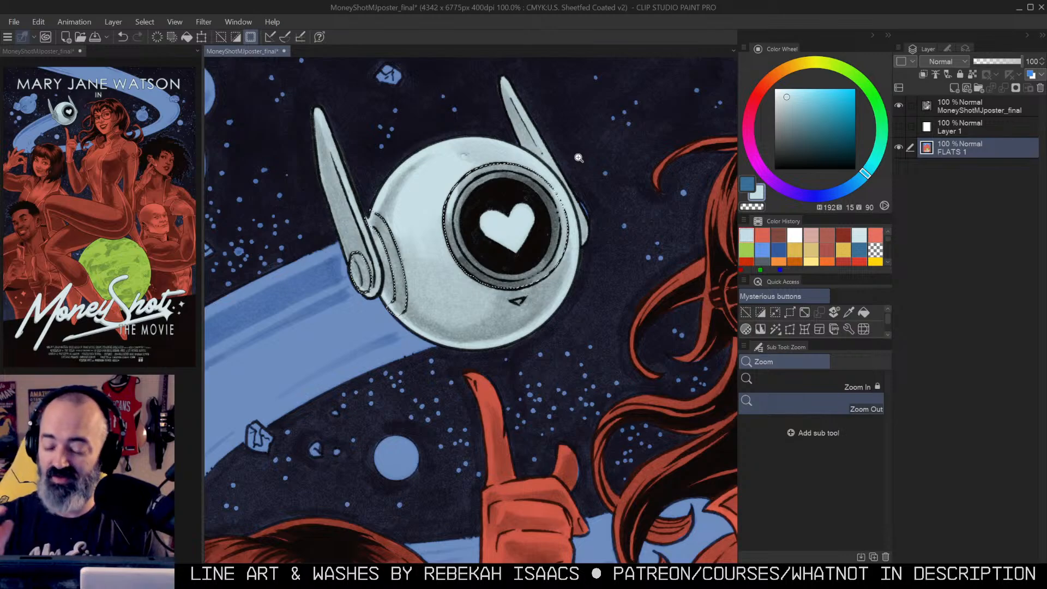
Step: Add the small ear piece on the far right edge of the robot's head to the lasso selection
left_click(580, 210, "ctrl")
left_click(580, 210, "ctrl")
mouse_move(589, 195)
left_mouse_down()
mouse_move(580, 187)
mouse_move(603, 215)
mouse_move(578, 186)
left_mouse_up()
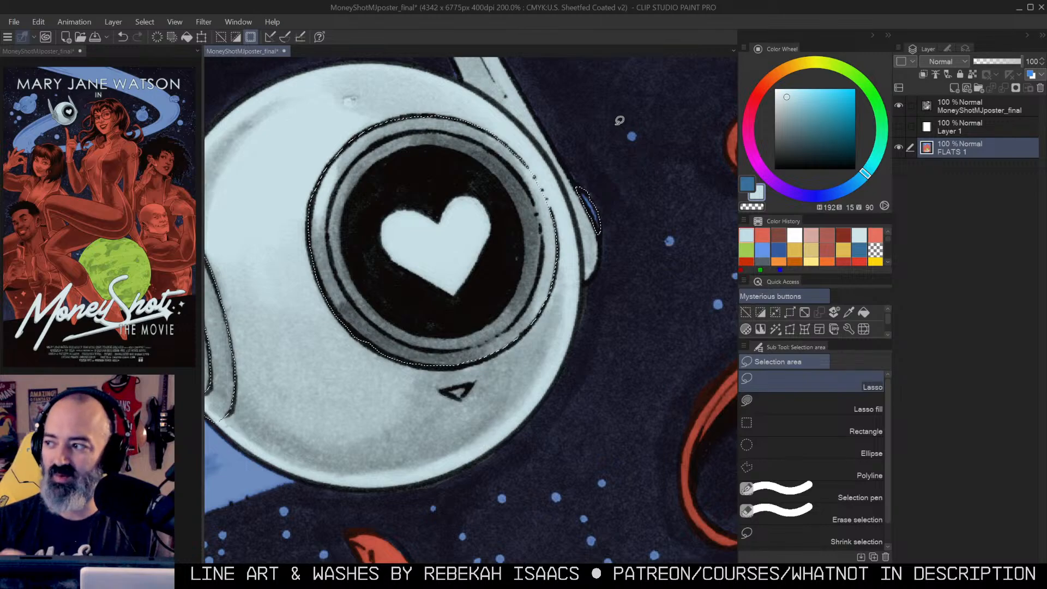
key("alt+space")
left_click(525, 213)
left_click_drag(524, 213, 594, 205)
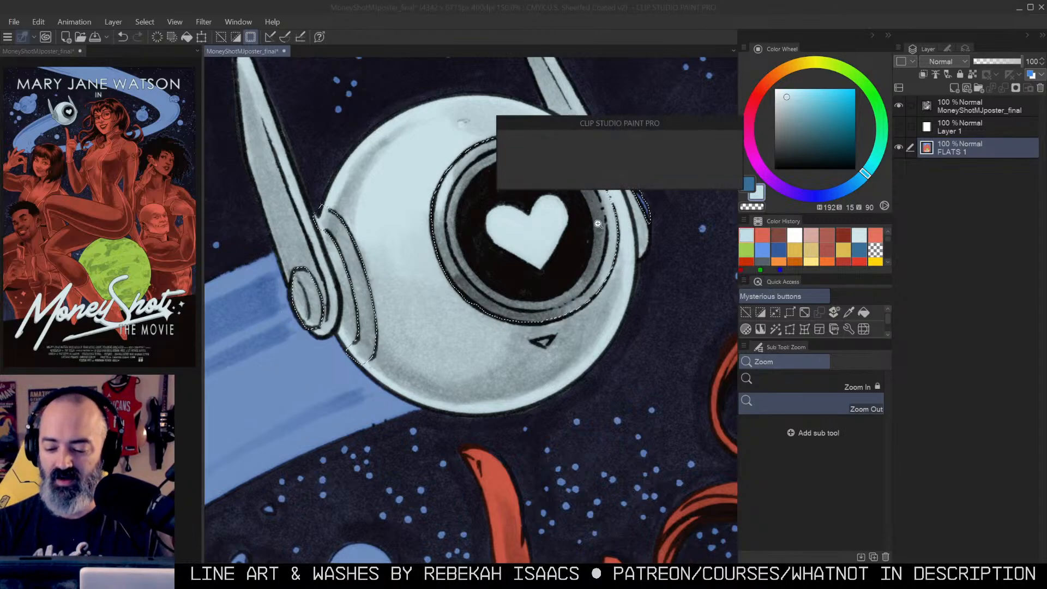
key("q")
key("q")
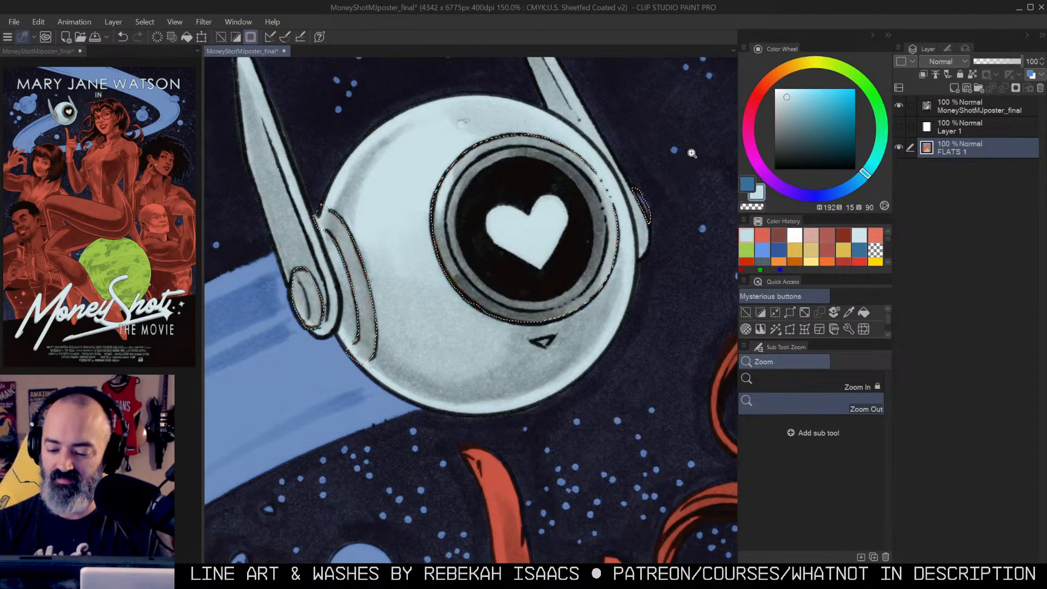
Step: Fill the selected robot details with teal blue (192, 71, 80)
left_click(831, 104)
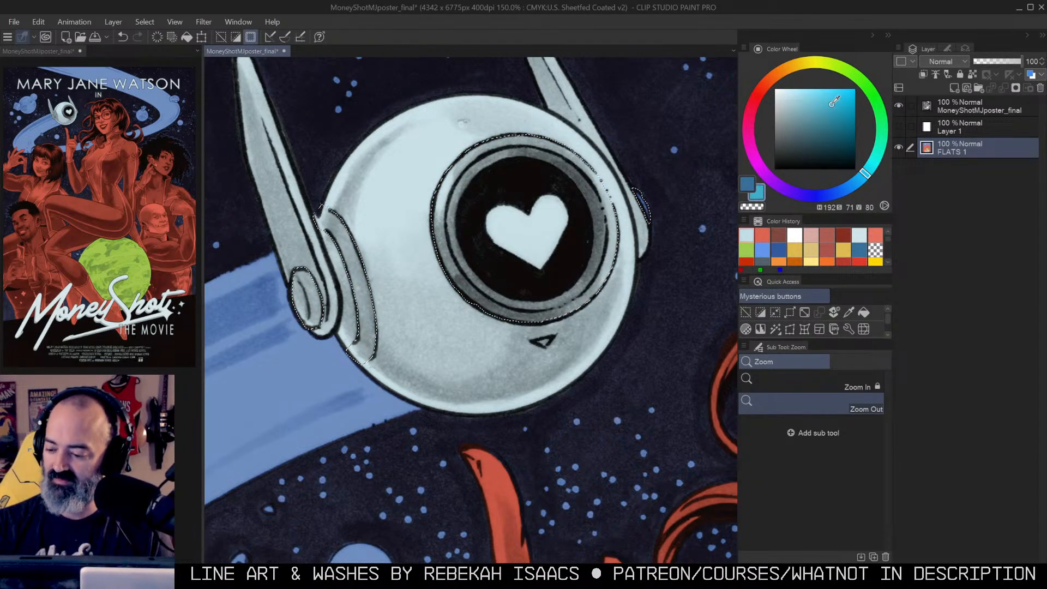
key("g")
left_click(552, 234)
Step: Lasso the heart in the robot's eye, fill it with pink-red (345, 65, 71), and clear the selection
key("m")
mouse_move(527, 208)
left_mouse_down()
mouse_move(483, 208)
mouse_move(494, 248)
mouse_move(549, 275)
mouse_move(570, 224)
mouse_move(559, 188)
mouse_move(525, 206)
left_mouse_up()
left_click(750, 112)
left_click(828, 112)
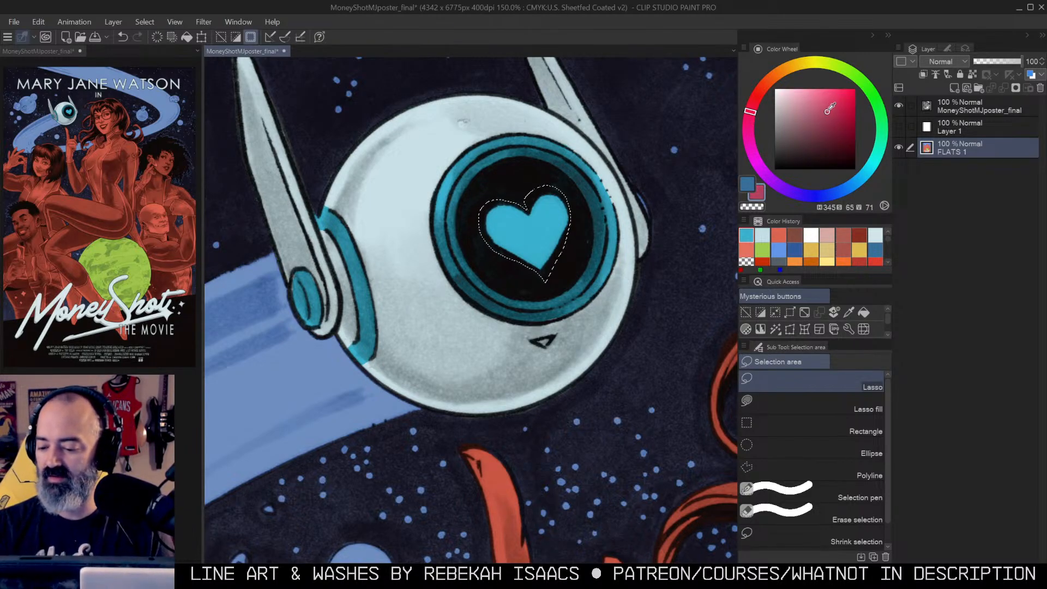
key("g")
left_click(546, 214)
key("ctrl+d")
key("m")
left_click(533, 243, "alt")
left_click(537, 243, "alt")
left_click(540, 242, "alt")
left_click_drag(592, 290, 596, 198)
left_click(591, 221, "alt")
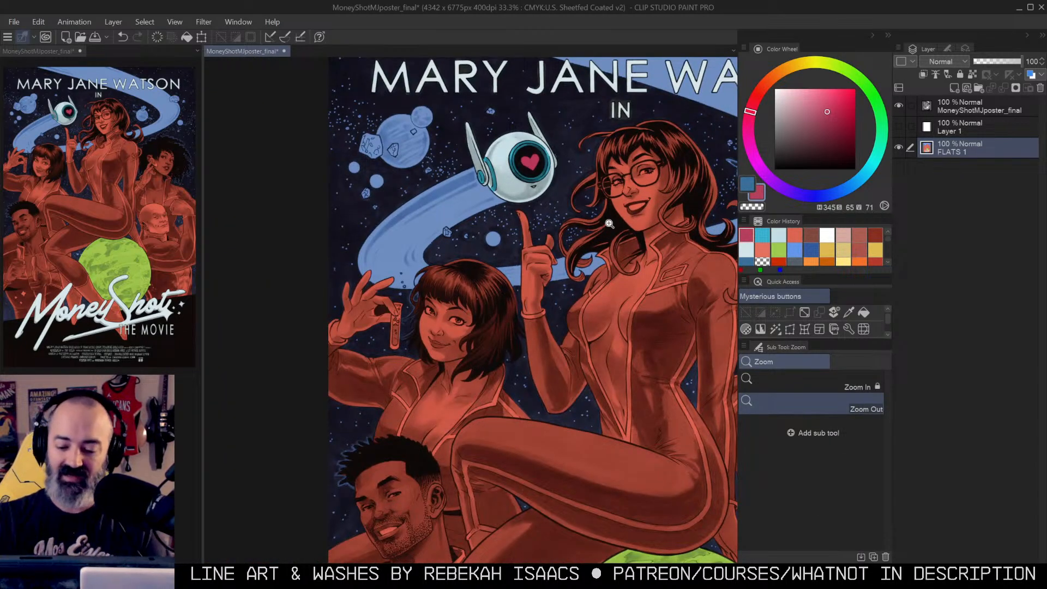
Step: Start a polyline selection of the robot's blue trail, tracing its upper edge away from the left antenna
left_click(477, 195)
left_click(477, 196)
left_click_drag(479, 161, 542, 172)
left_click(493, 187)
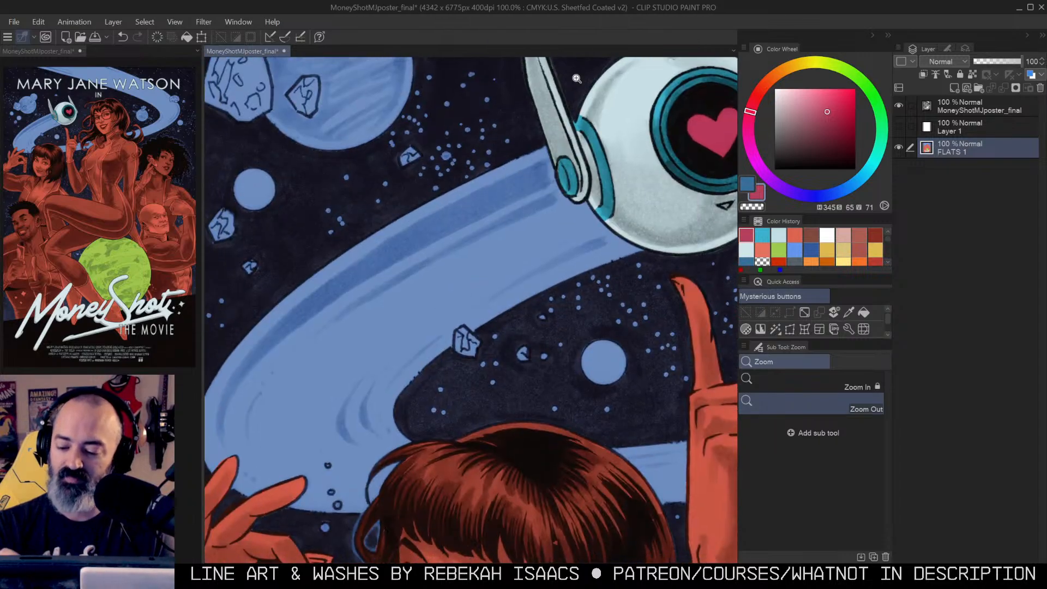
key("m")
left_click(557, 136)
left_click(512, 158)
left_click_drag(486, 174, 603, 104)
left_click(571, 115)
left_click(517, 145)
left_click(457, 184)
left_click_drag(394, 257, 431, 196)
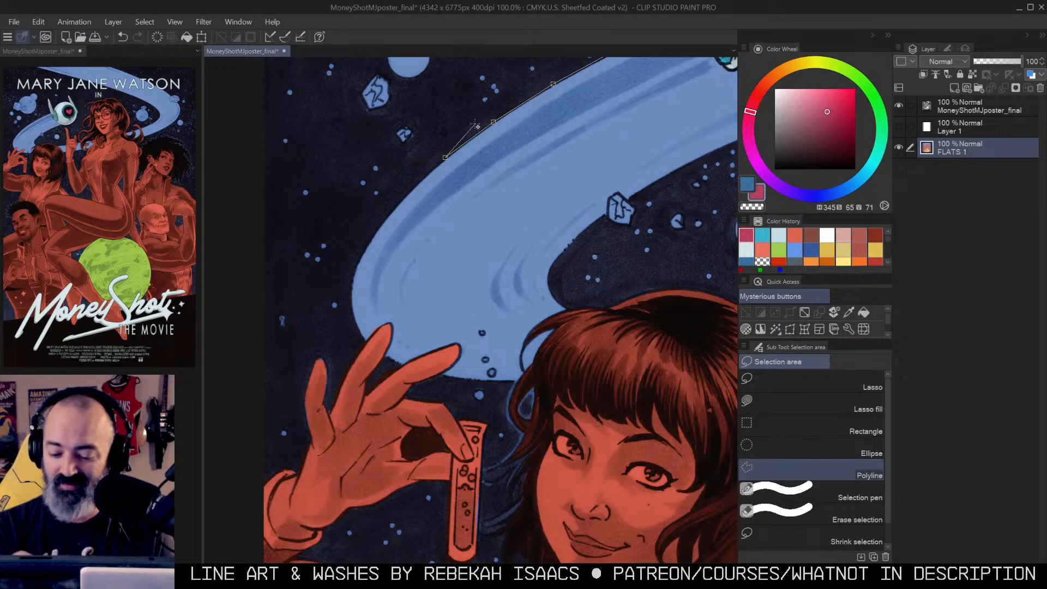
Step: Continue the polyline around the trail's left bend and beneath it, past the raised fingers to the short-haired woman's hair
left_click(387, 214)
left_click(362, 248)
left_click(349, 272)
left_click(348, 306)
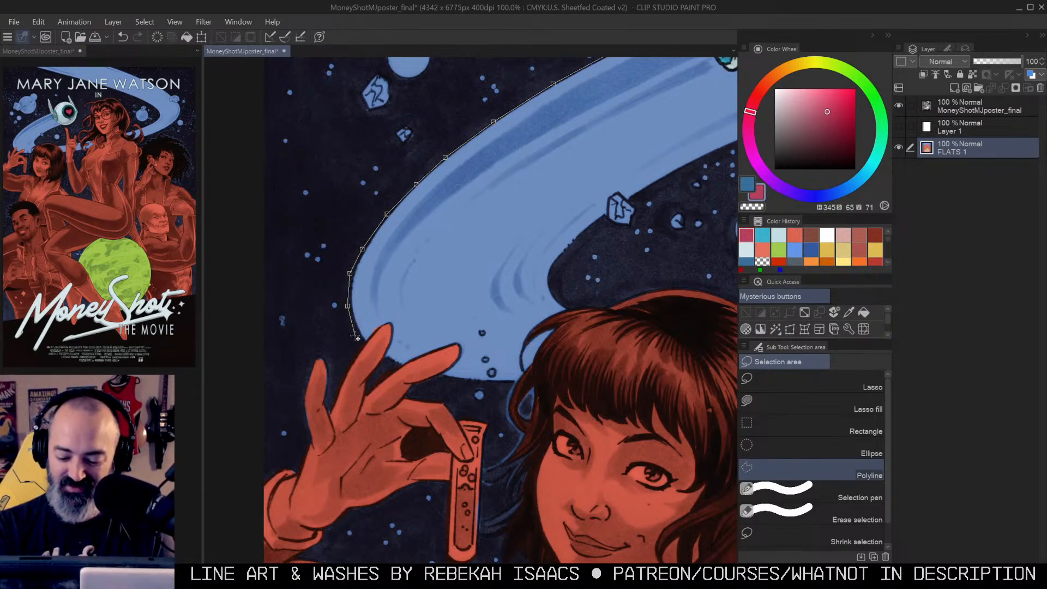
left_click(369, 349)
left_click(395, 367)
left_click(447, 381)
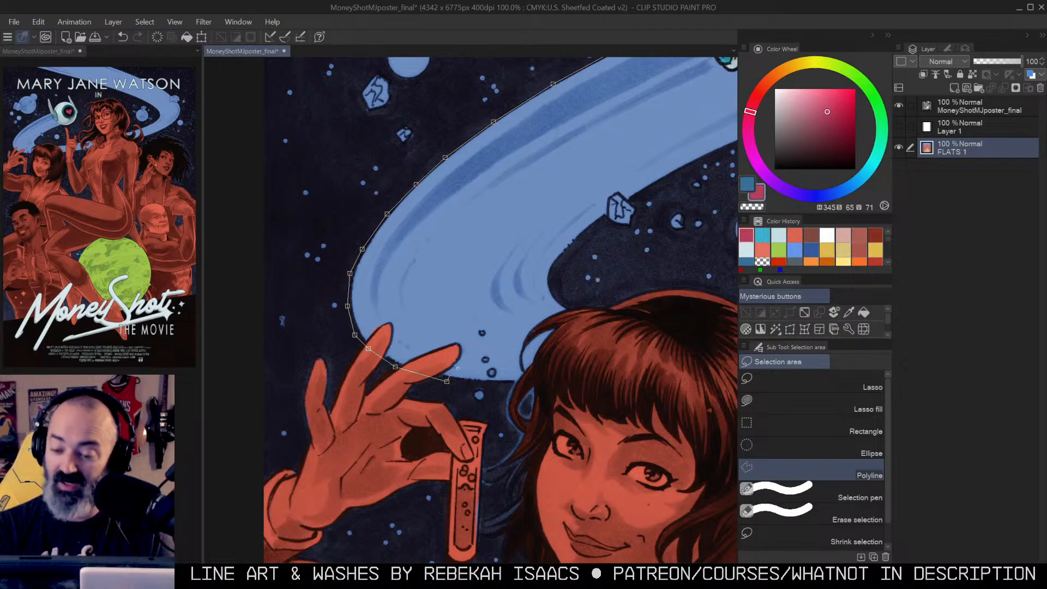
left_click(485, 384)
left_click(534, 384)
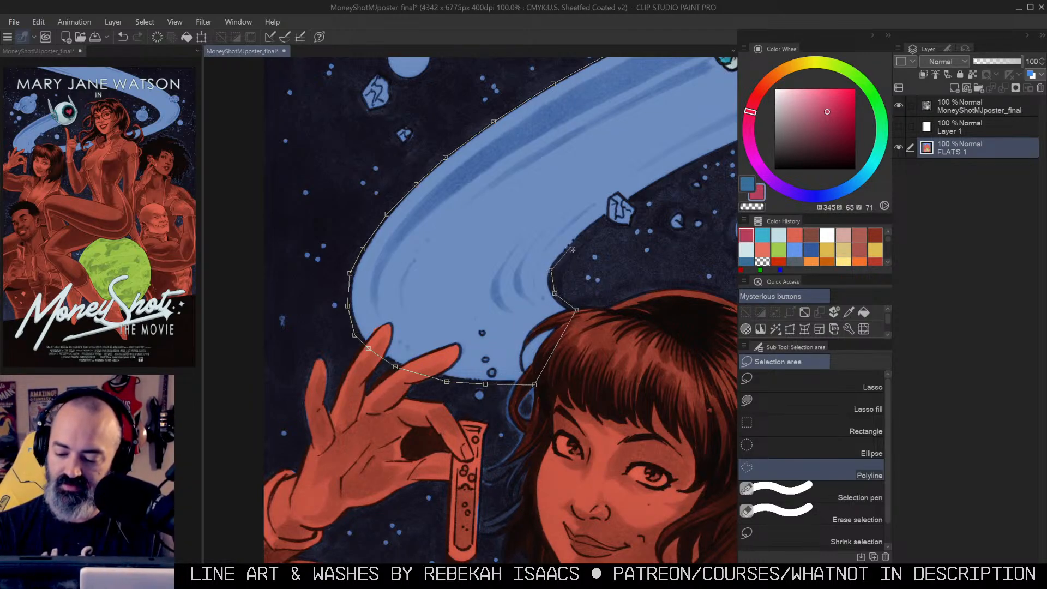
Step: Trace the trail's inner edge back to the robot's head and close the polyline selection at the left antenna
left_click(641, 196)
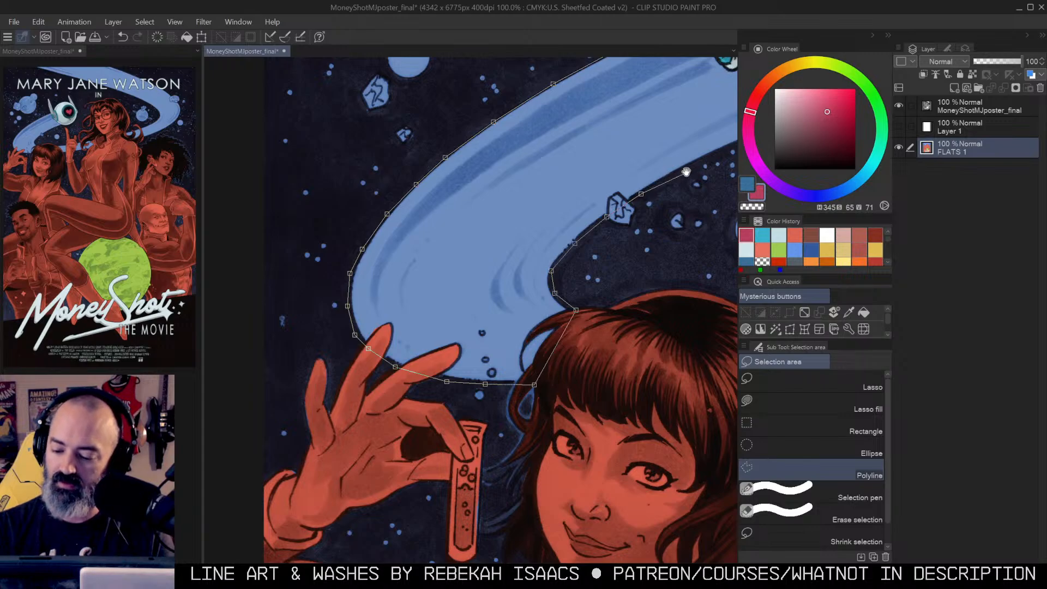
left_click_drag(701, 160, 484, 248)
left_click(484, 248)
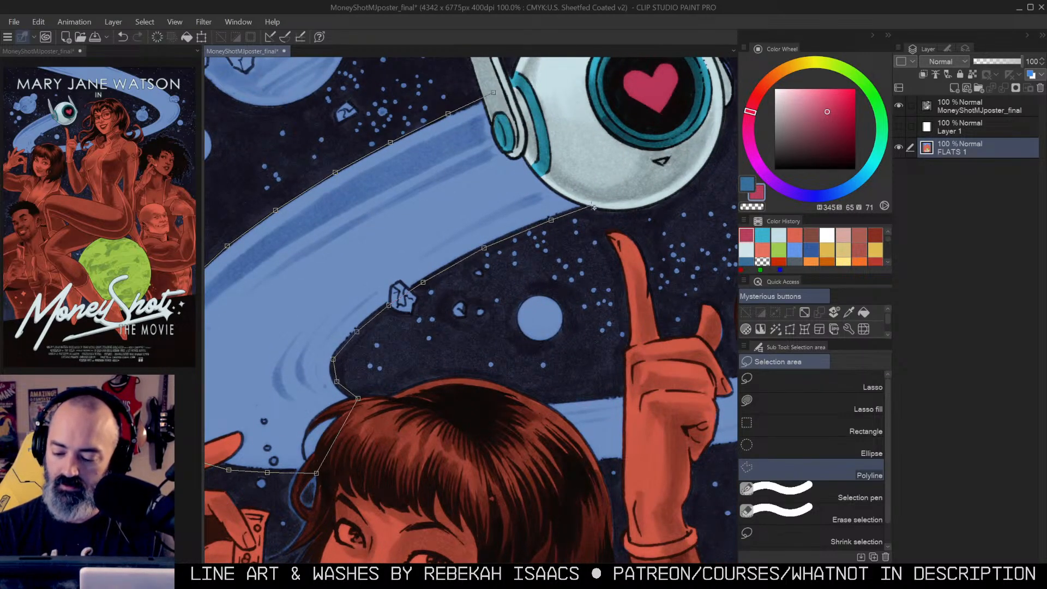
left_click(493, 92)
left_click(570, 228, "alt")
left_click(591, 212, "alt")
left_click(592, 211, "alt")
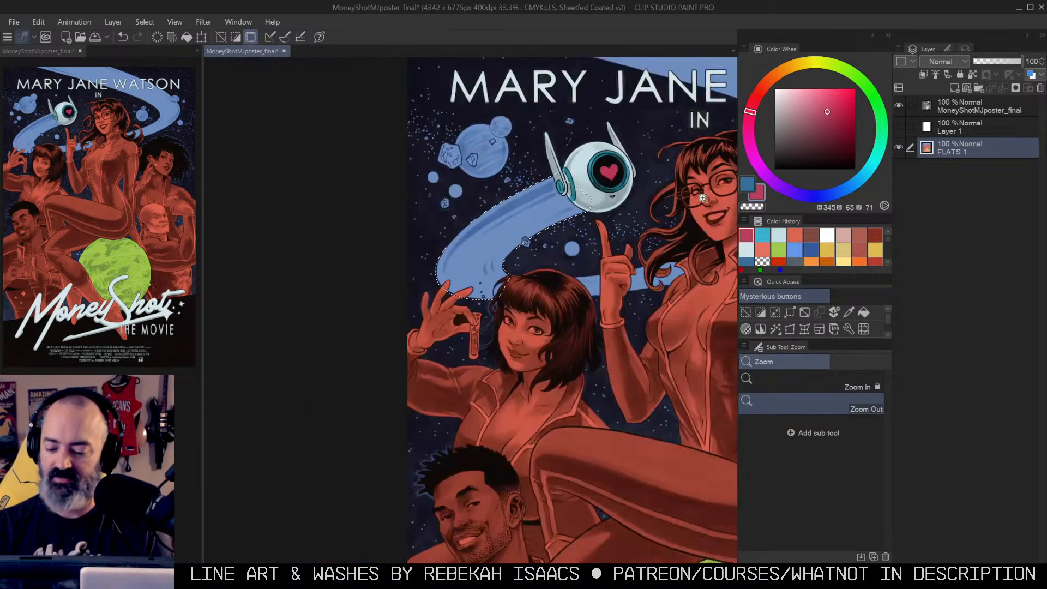
Step: Subtract the short-haired woman's hair and raised fingers from the trail selection with Auto select referring to the editing layer only
left_click_drag(703, 196, 649, 150)
scroll(562, 222, "up", 2)
key("w")
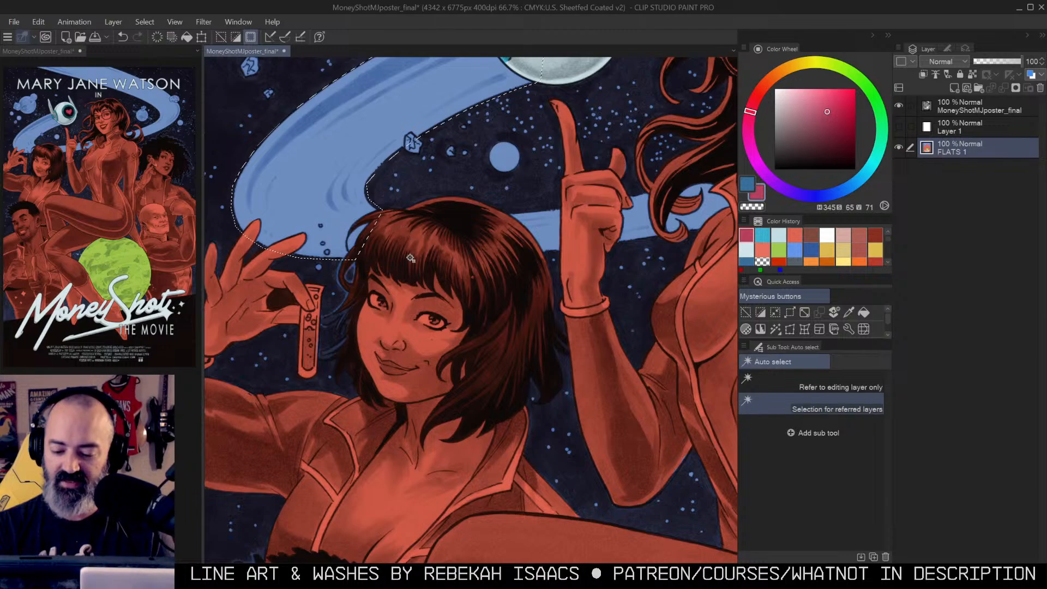
left_click(840, 384)
left_click(441, 238, "alt")
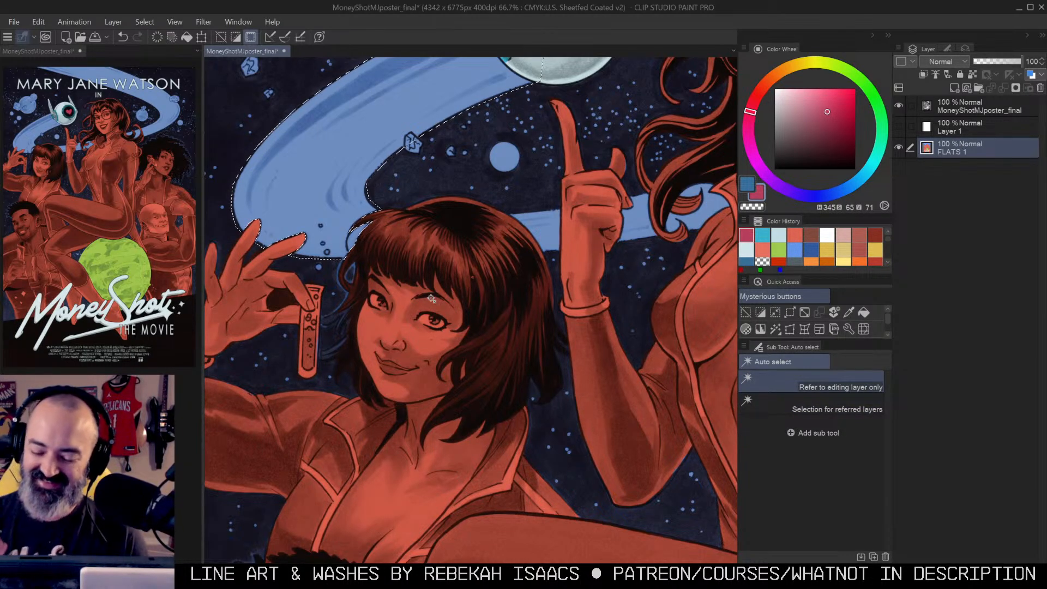
Step: Lasso the trail section between the short-haired woman's hair and the raised hand, adding it without the overlapping hair
left_click_drag(536, 233, 511, 220)
key("ctrl+space")
left_click(510, 219, "ctrl")
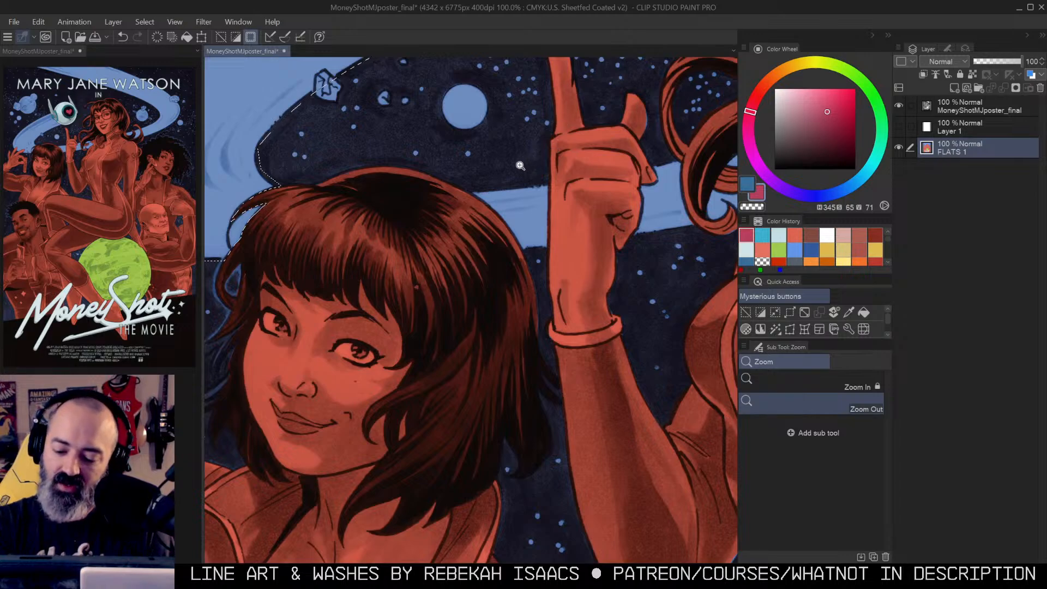
key("m")
mouse_move(470, 188)
left_mouse_down()
mouse_move(556, 177)
mouse_move(550, 246)
mouse_move(515, 252)
mouse_move(486, 211)
left_mouse_up()
key("w")
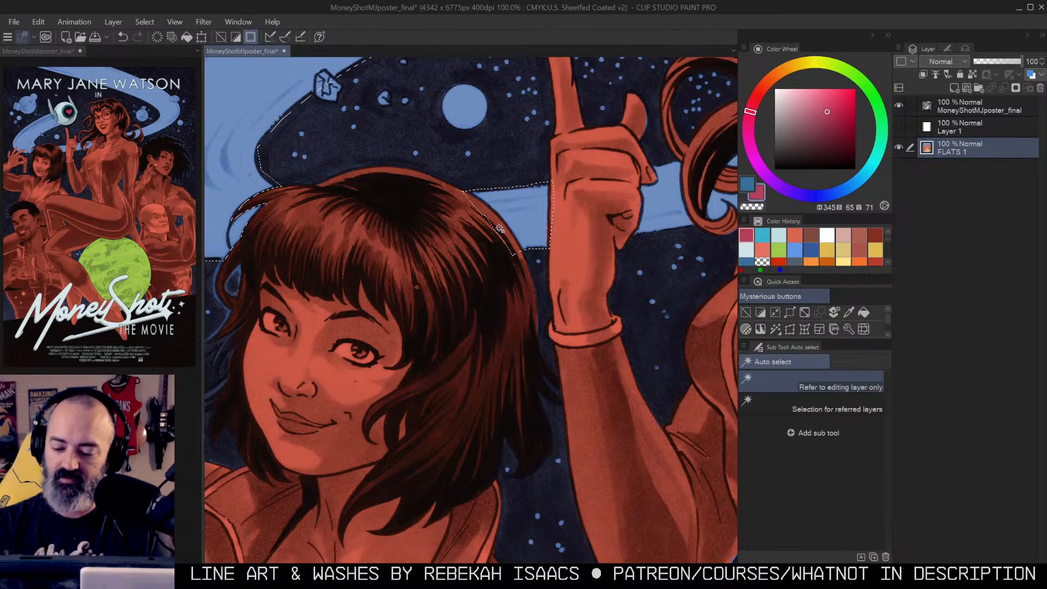
Step: Add the trail sections between the raised hand and the central woman's collar, and subtract the overlapping hair and figure areas
left_click_drag(631, 218, 491, 240)
key("m")
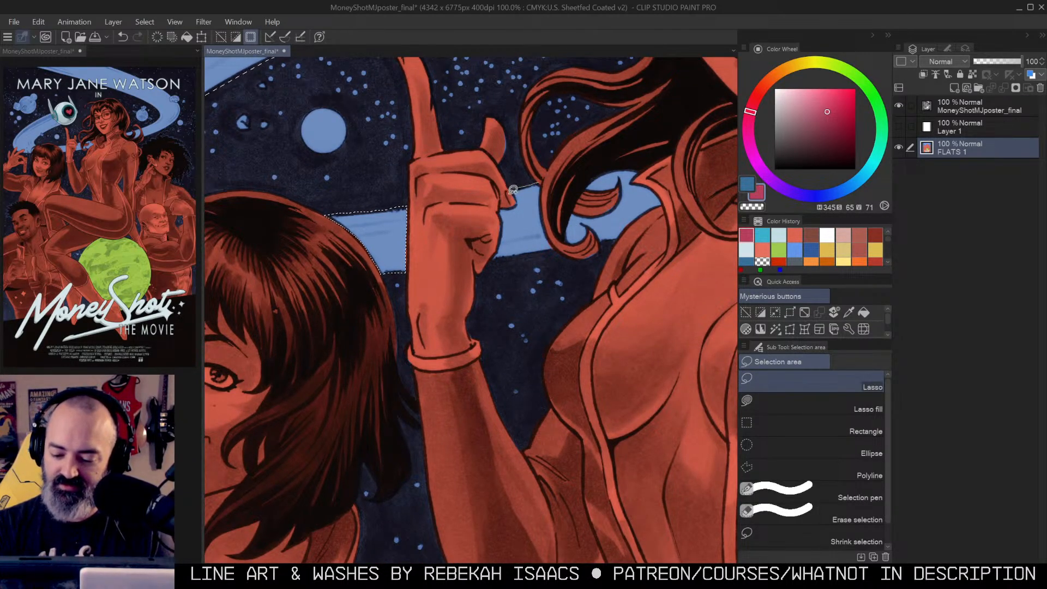
mouse_move(506, 195)
left_mouse_down()
mouse_move(489, 263)
mouse_move(565, 247)
mouse_move(555, 192)
left_mouse_up()
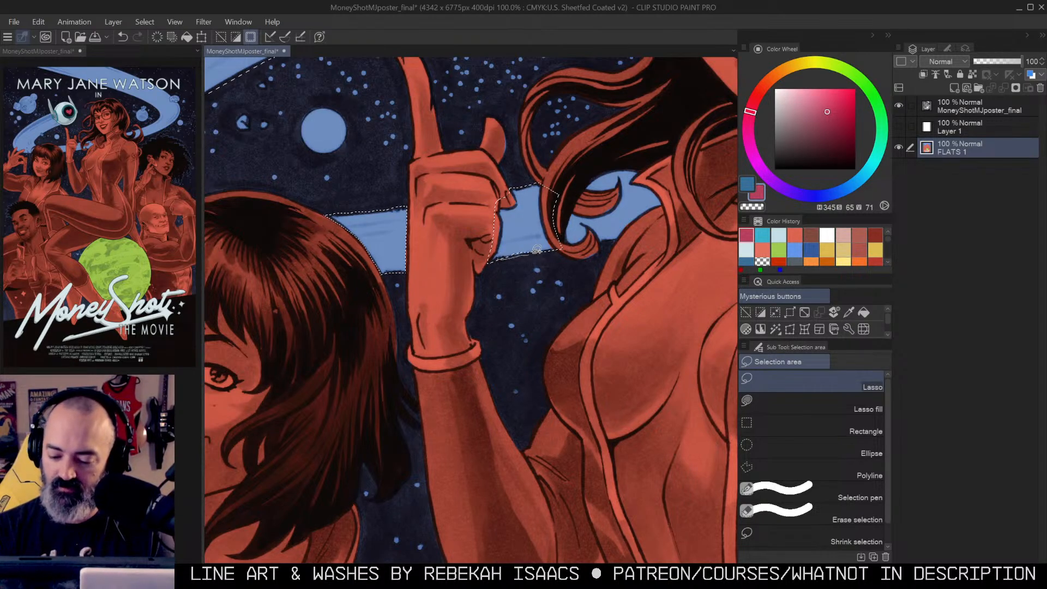
mouse_move(567, 238)
left_mouse_down()
mouse_move(625, 236)
mouse_move(669, 202)
mouse_move(663, 180)
mouse_move(623, 167)
mouse_move(581, 191)
mouse_move(570, 224)
left_mouse_up()
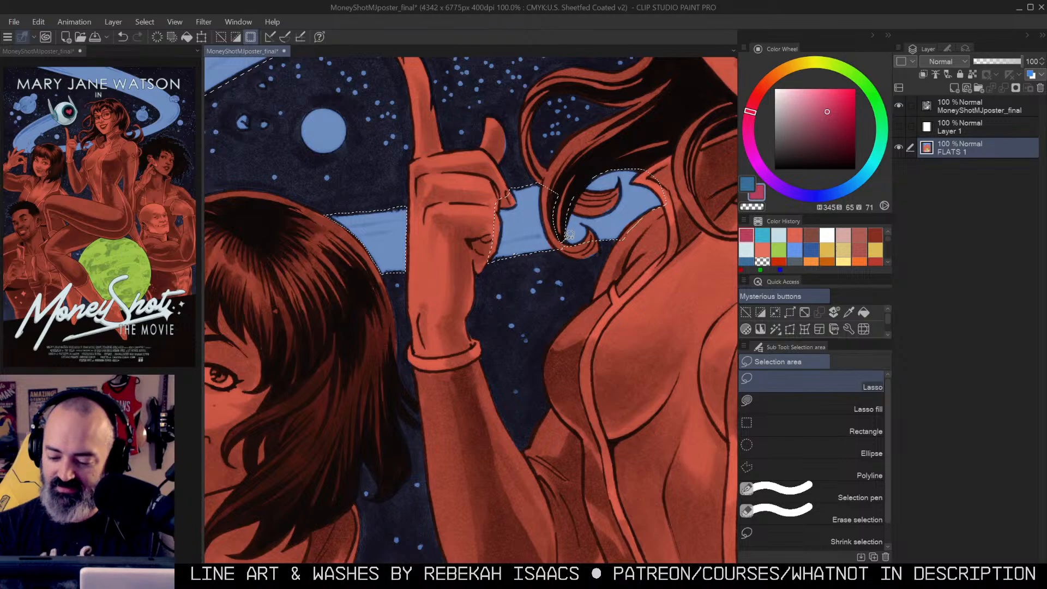
key("w")
left_click(587, 234, "alt")
left_click(588, 234, "alt")
left_click(612, 232, "alt")
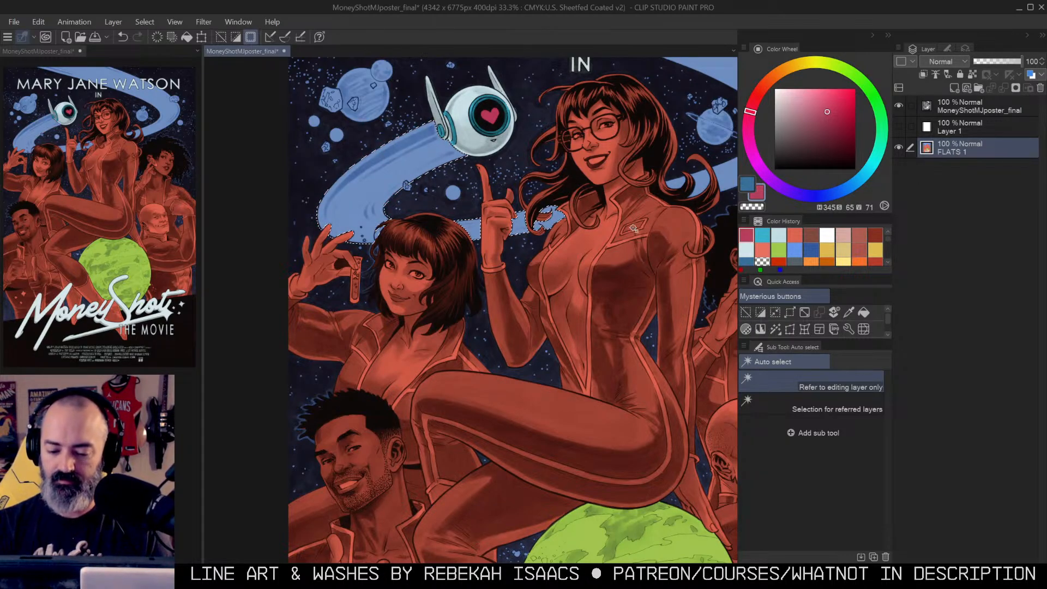
Step: Subtract the small asteroid overlapping the trail's inner edge below the robot from the selection
left_click(413, 187, "ctrl")
left_click(415, 183, "ctrl")
left_click(416, 183, "ctrl")
key("m")
mouse_move(396, 171)
left_mouse_down("alt")
mouse_move(383, 176)
mouse_move(403, 177)
left_mouse_up("alt")
left_click(551, 225, "alt")
left_click(551, 232, "alt")
Step: Lasso the trail section from behind the central woman's long hair around the bend beside the ringed planet
left_click_drag(638, 225, 486, 212)
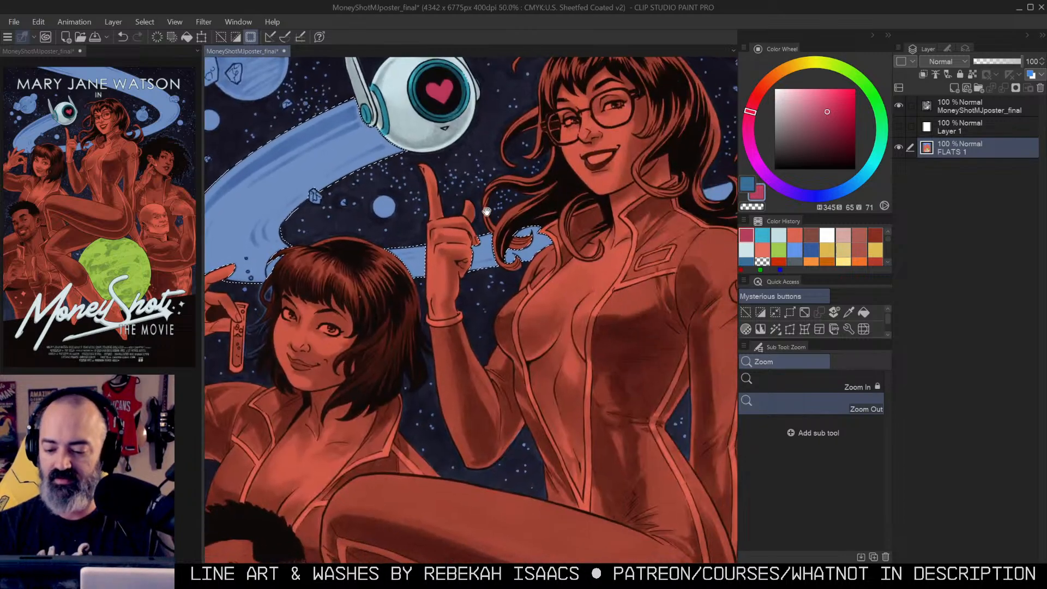
left_click_drag(673, 190, 472, 209)
left_click(532, 224, "ctrl")
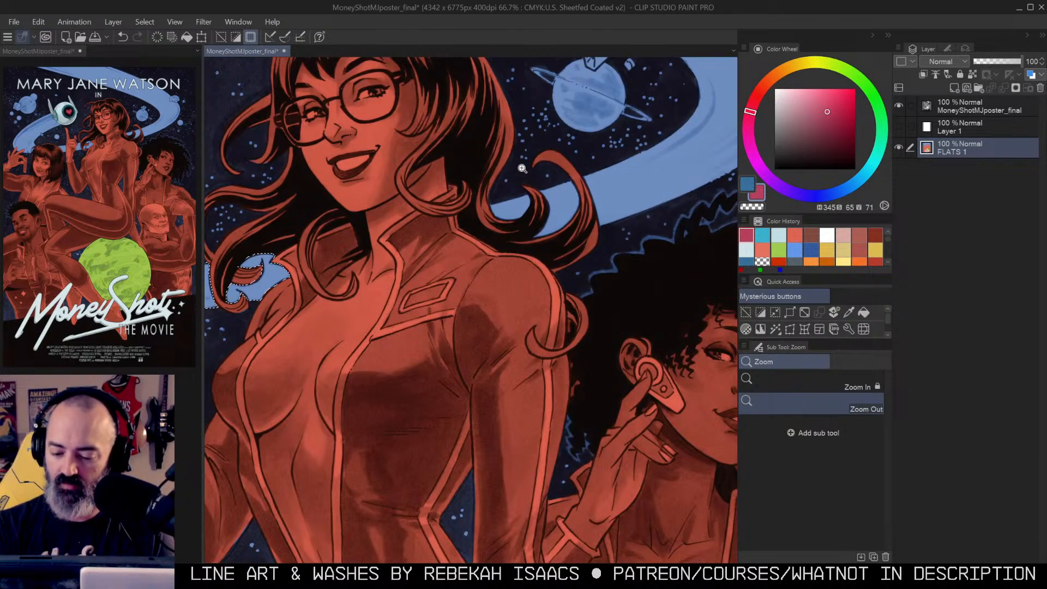
left_click_drag(523, 169, 446, 206)
key("m")
mouse_move(413, 246)
left_mouse_down()
mouse_move(557, 198)
mouse_move(557, 261)
mouse_move(495, 283)
mouse_move(392, 279)
left_mouse_up()
mouse_move(649, 112)
left_mouse_down()
mouse_move(542, 199)
mouse_move(446, 297)
mouse_move(441, 346)
mouse_move(509, 326)
mouse_move(589, 273)
mouse_move(637, 217)
mouse_move(621, 174)
left_mouse_up()
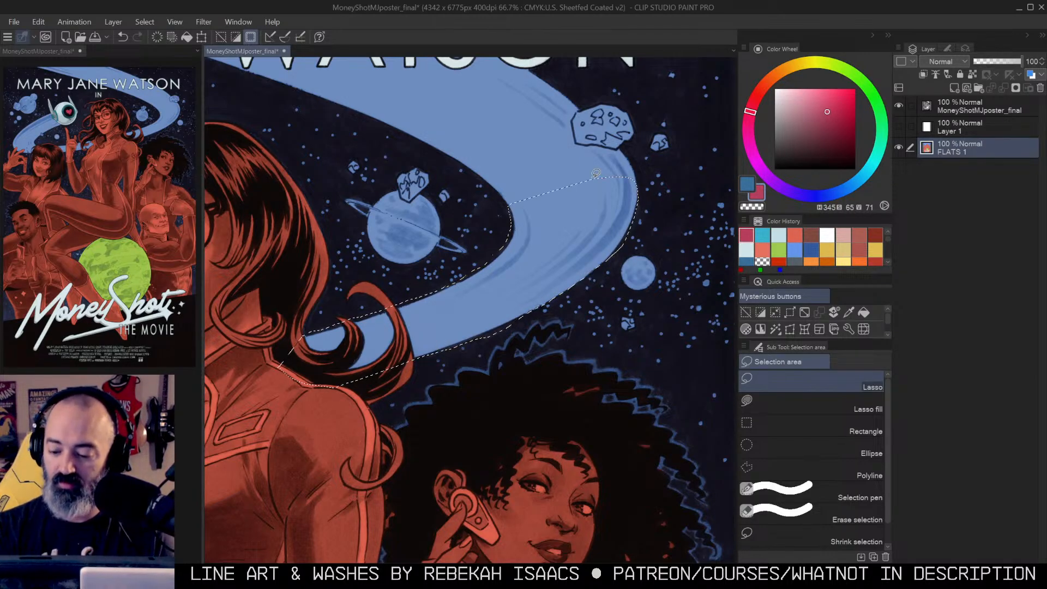
Step: Extend the selection up the trail's outer bend and along the underside of the large asteroid below the title
left_click_drag(611, 119, 640, 93)
left_click_drag(614, 142, 560, 203)
left_click(596, 217, "ctrl")
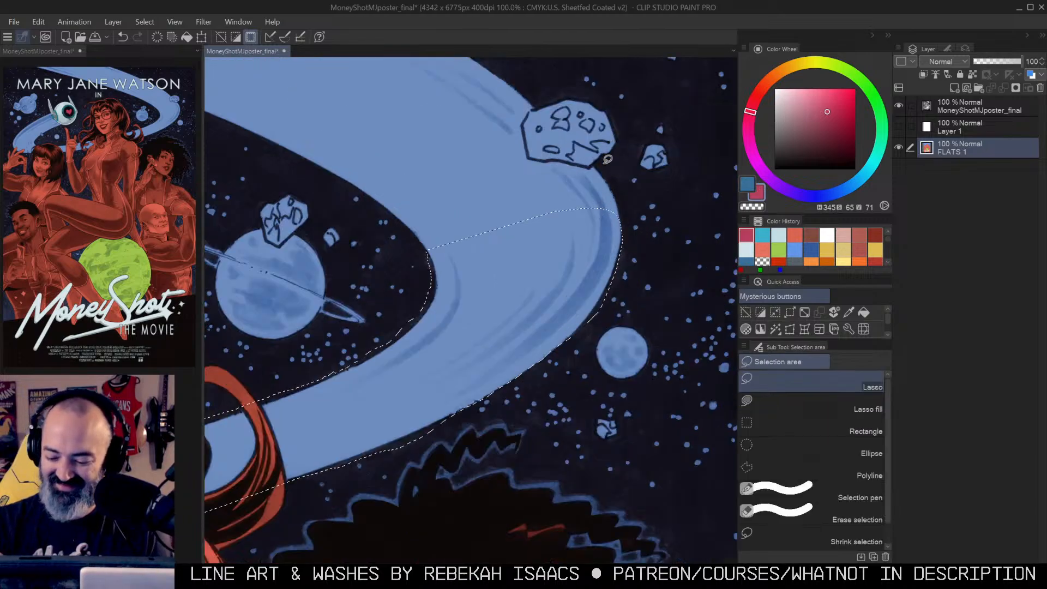
left_click_drag(594, 164, 622, 214)
mouse_move(524, 168)
left_mouse_down()
mouse_move(528, 158)
mouse_move(597, 163)
left_mouse_up()
key("r")
left_click_drag(600, 96, 392, 170)
mouse_move(388, 229)
left_mouse_down()
mouse_move(493, 230)
mouse_move(614, 144)
mouse_move(599, 232)
left_mouse_up()
key("m")
mouse_move(552, 97)
left_mouse_down()
mouse_move(535, 128)
mouse_move(577, 140)
mouse_move(615, 218)
mouse_move(670, 163)
left_mouse_up()
Step: Start a polyline selection at the trail's bend and trace its lower edge above the ringed planet toward the title
key("m")
left_click(659, 124)
left_click(642, 198)
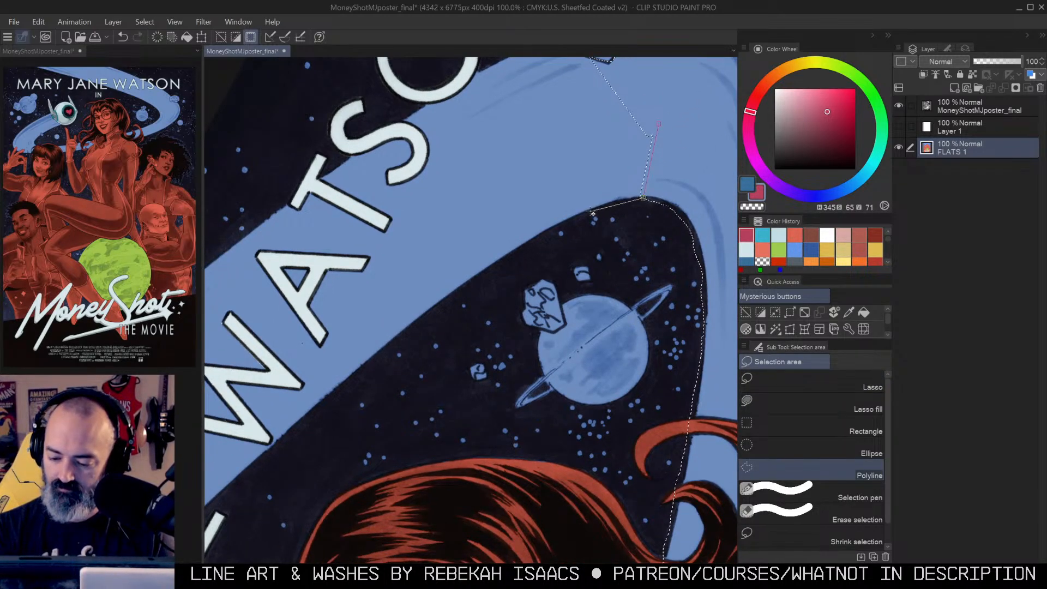
left_click_drag(593, 214, 710, 89)
left_click(705, 80)
left_click(665, 98)
left_click(576, 157)
left_click(515, 202)
Step: Continue the polyline along the trail's lower edge past WATSON and JANE toward the poster's upper edge
left_click_drag(488, 239, 589, 122)
left_click(532, 158)
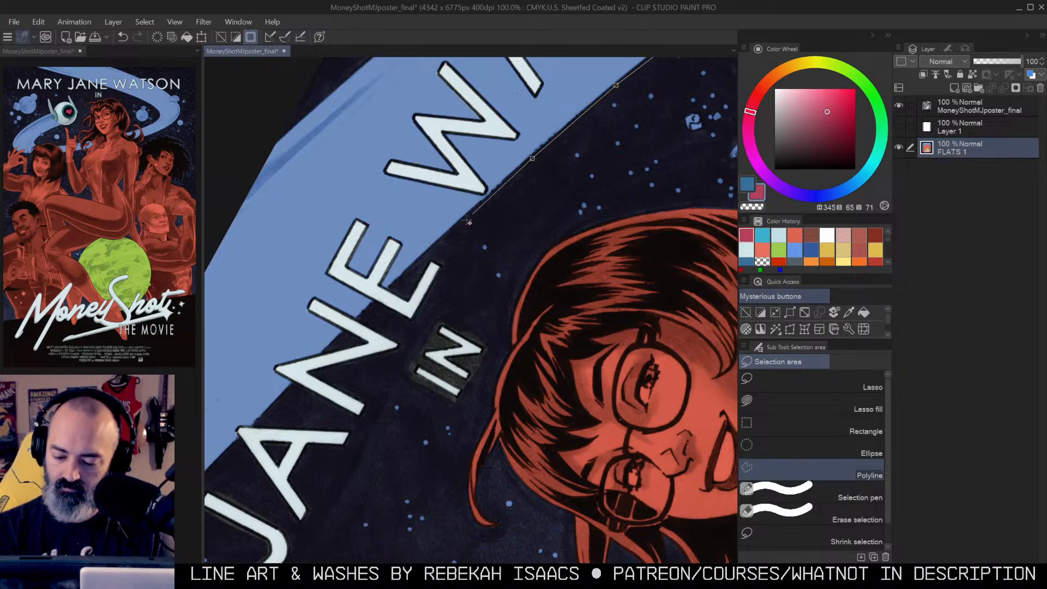
left_click(442, 240)
left_click_drag(417, 271, 582, 122)
left_click(526, 169)
left_click(468, 223)
left_click_drag(468, 223, 569, 84)
left_click(494, 165)
left_click(413, 246)
left_click(336, 328)
left_click(262, 404)
left_click(225, 443)
Step: Carry the polyline outside the poster's top edge and back onto the trail's upper edge
left_click_drag(215, 456, 334, 334)
left_click(311, 354)
left_click(345, 243)
left_click_drag(409, 120, 237, 476)
left_click(375, 214)
left_click_drag(436, 117, 312, 330)
left_click(390, 274)
left_click(458, 218)
key("Delete")
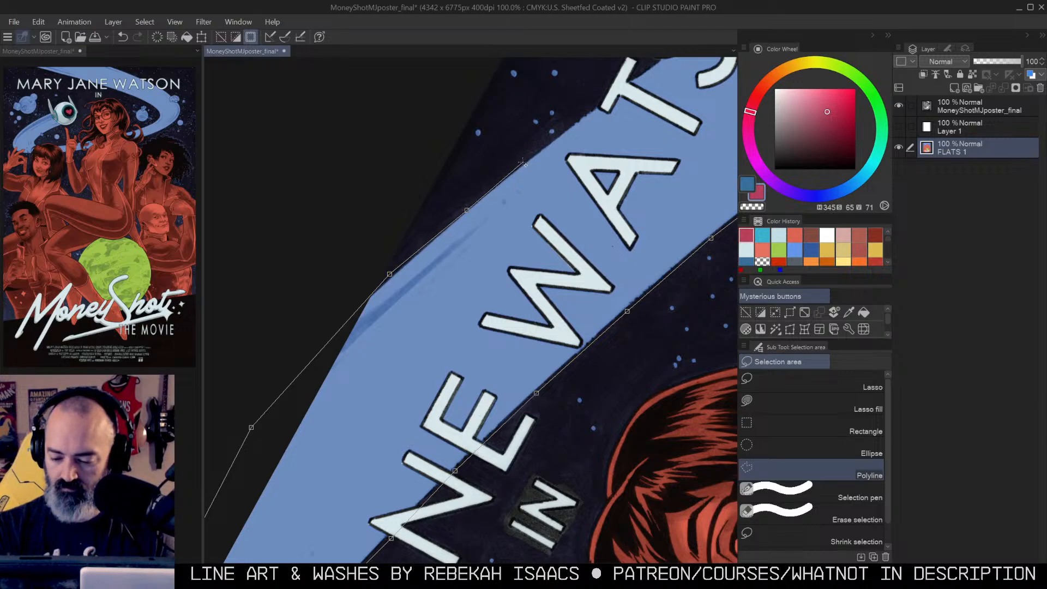
Step: Trace the trail's upper edge behind WATSON to the large asteroid and close the polyline at its start
left_click(601, 101)
left_click_drag(616, 92, 427, 249)
left_click(468, 216)
left_click(532, 169)
left_click(602, 125)
left_click_drag(632, 113, 533, 177)
left_click(559, 161)
left_click(594, 153)
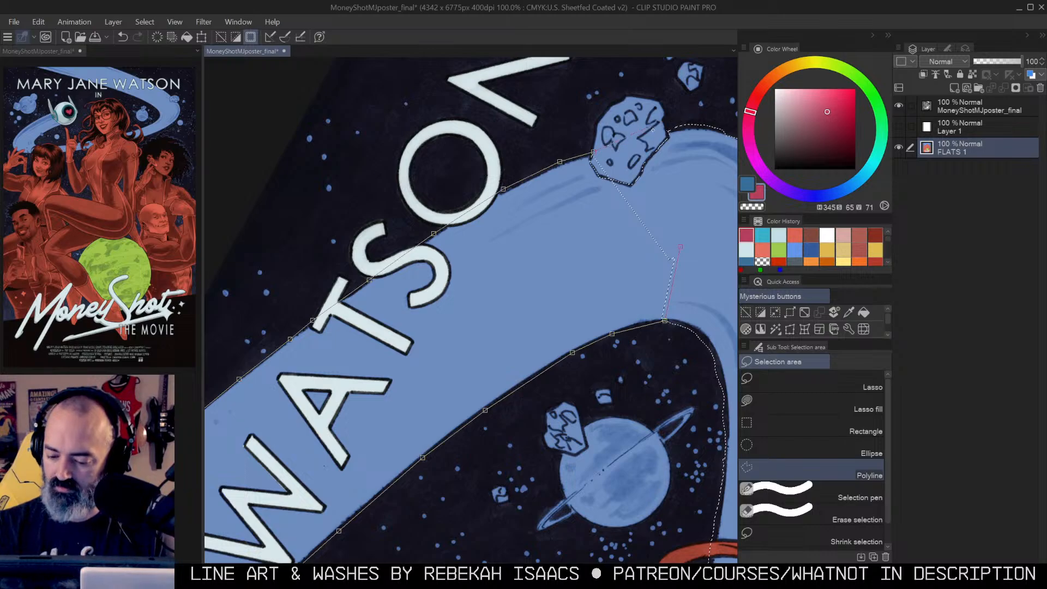
left_click(680, 247)
Step: Reset the canvas rotation and restrict the selection to the trail's flat blue, excluding the overlapping title letters and hair
key("alt+space")
left_click(533, 278)
left_click(533, 278)
left_click(533, 278)
double_click(594, 188)
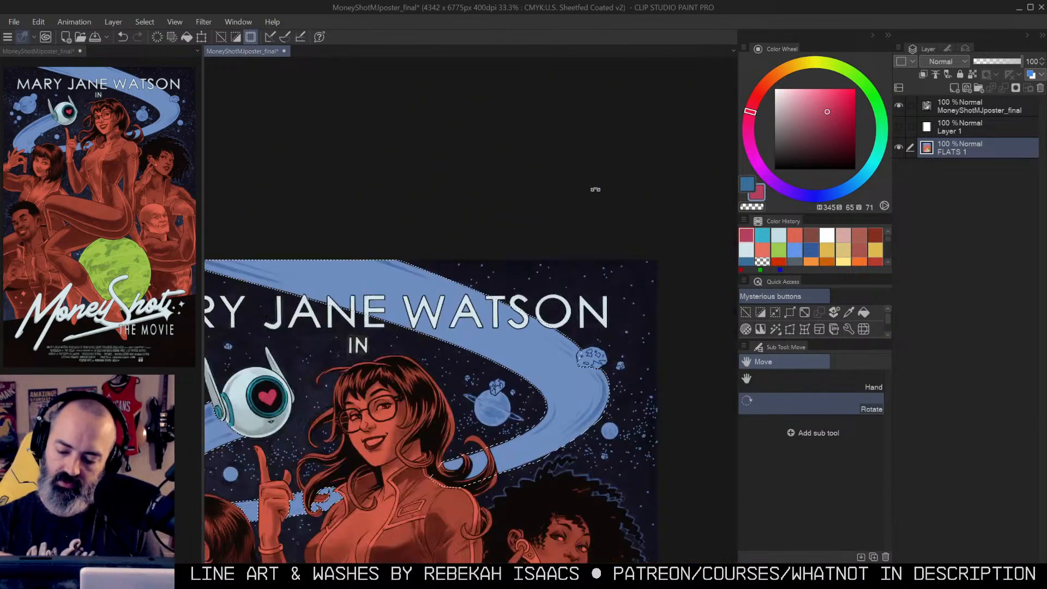
left_click_drag(568, 321, 612, 175)
key("q")
key("q")
key("w")
left_click(610, 220, "alt+shift")
key("alt+space")
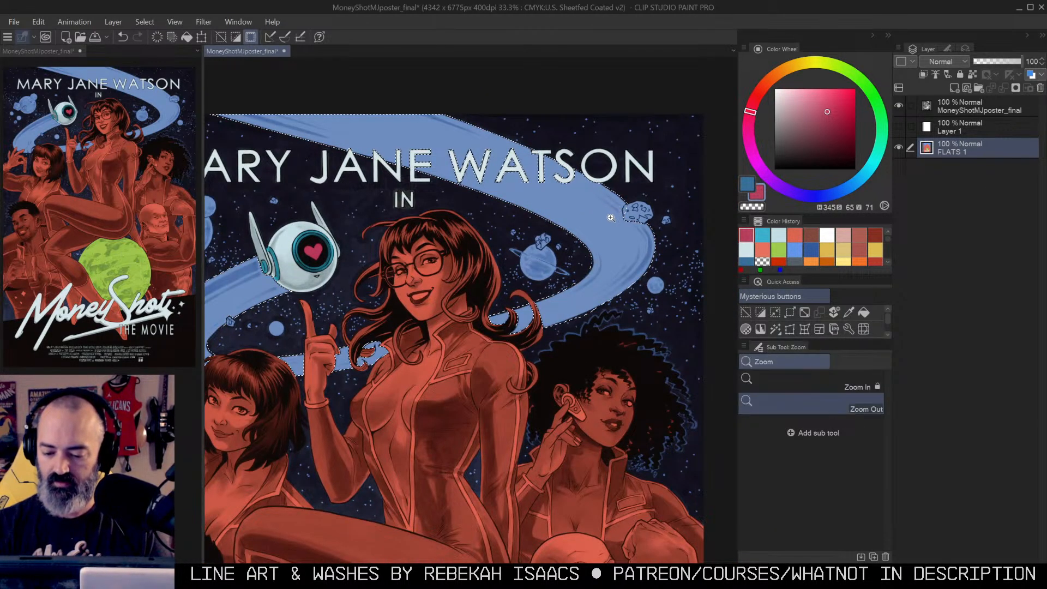
left_click(610, 220)
key("q")
key("q")
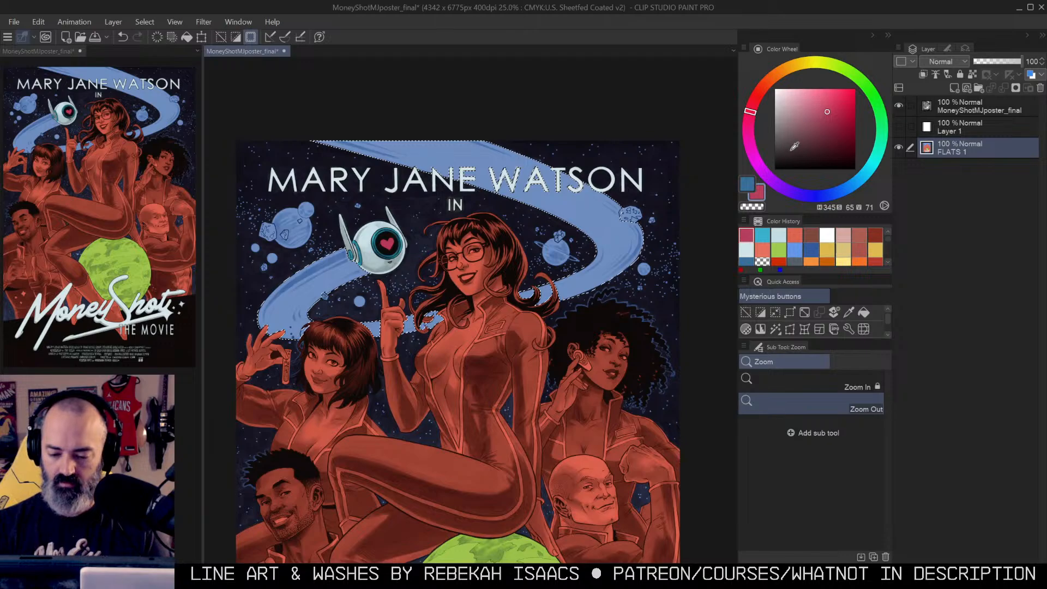
Step: Fill the selected trail with medium blue (213, 46, 77) and check the flats with the line art hidden
key("m")
left_click(845, 189)
left_click_drag(821, 107, 812, 107)
key("g")
left_click(611, 237)
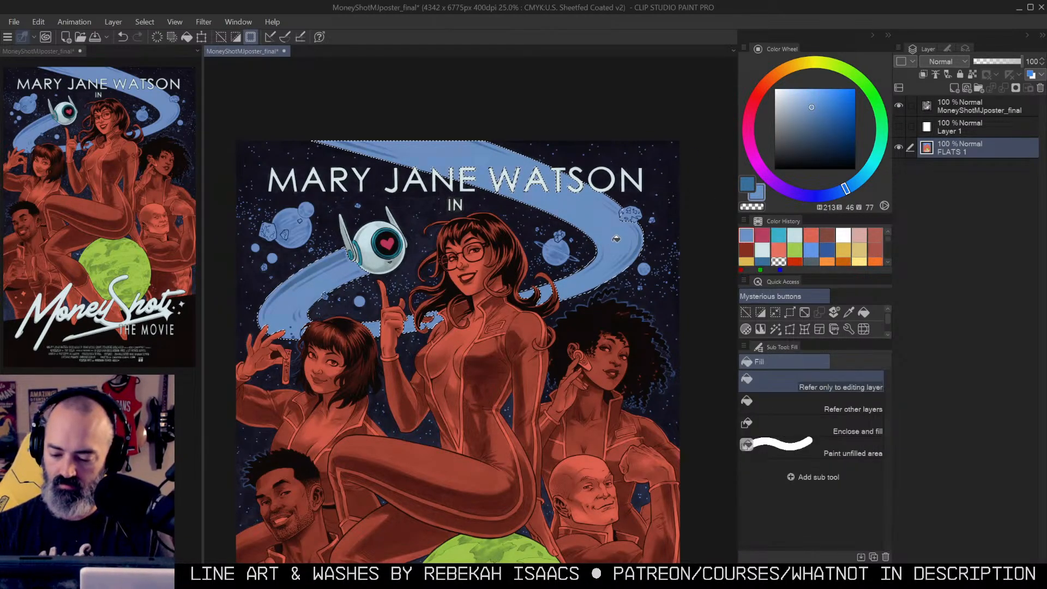
key("m")
left_click(898, 105)
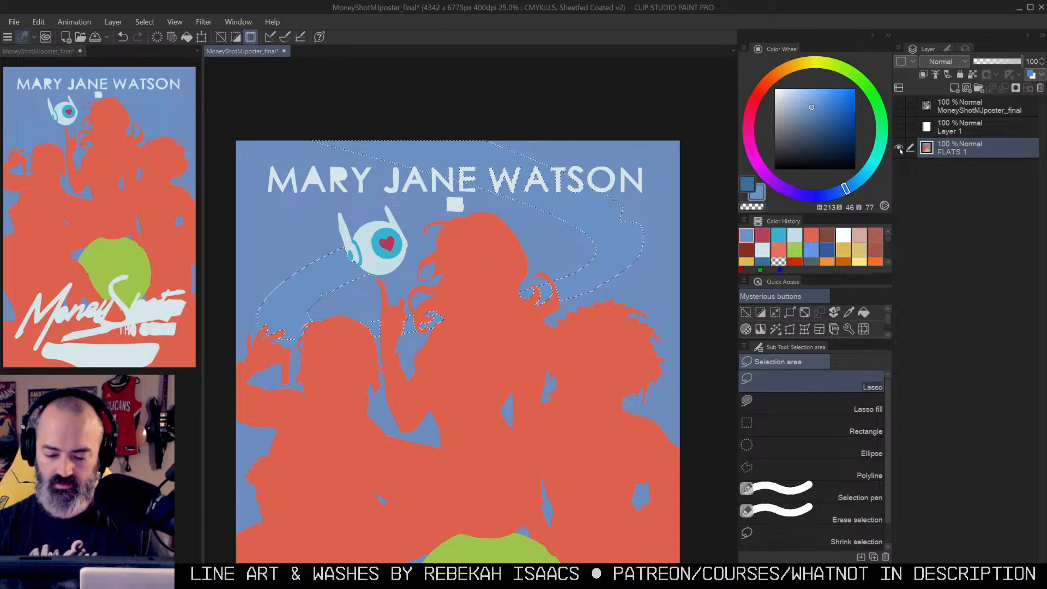
left_click(899, 106)
Step: Refill the selected trail with a lighter blue (213, 30, 90)
left_click(800, 97)
key("g")
left_click(612, 216)
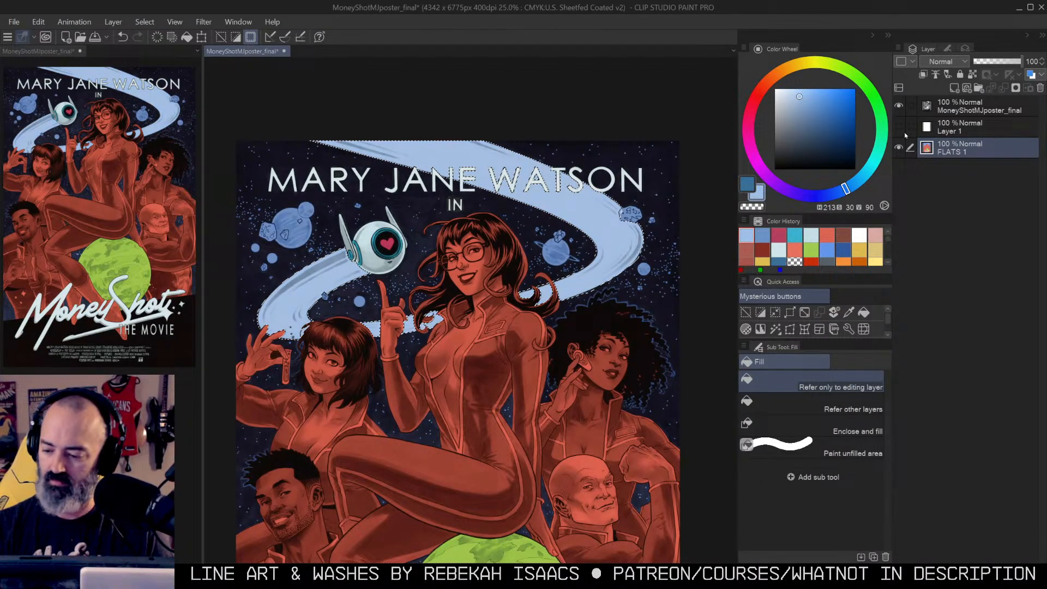
Step: Compare the flats with and without the line art, clear the selection, and view the whole poster
left_click(899, 105)
left_click(899, 148, "alt")
key("m")
key("ctrl+d")
left_click_drag(657, 231, 678, 176)
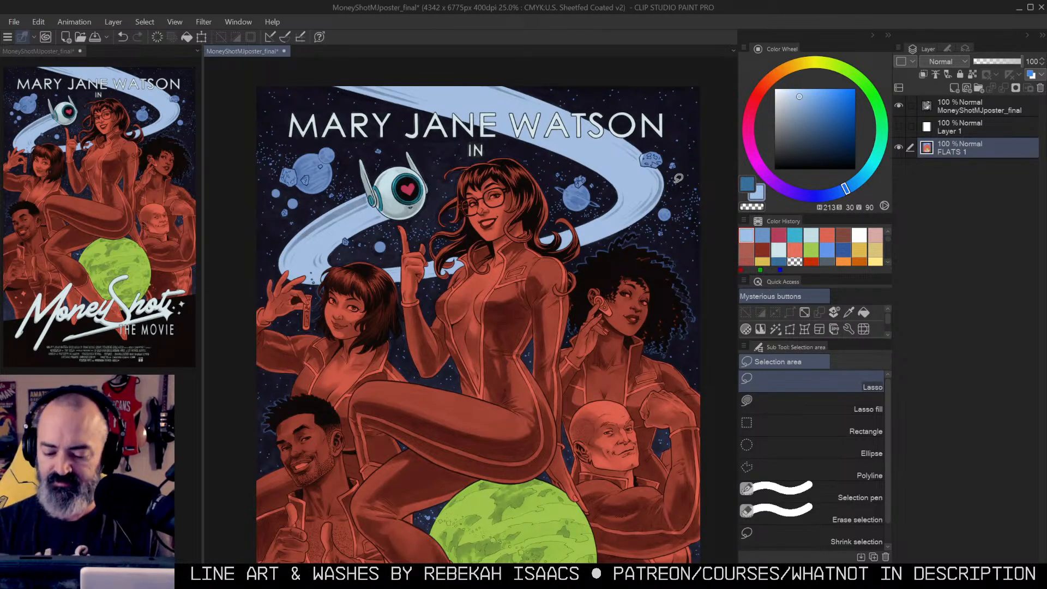
key("alt+space")
left_click(567, 236)
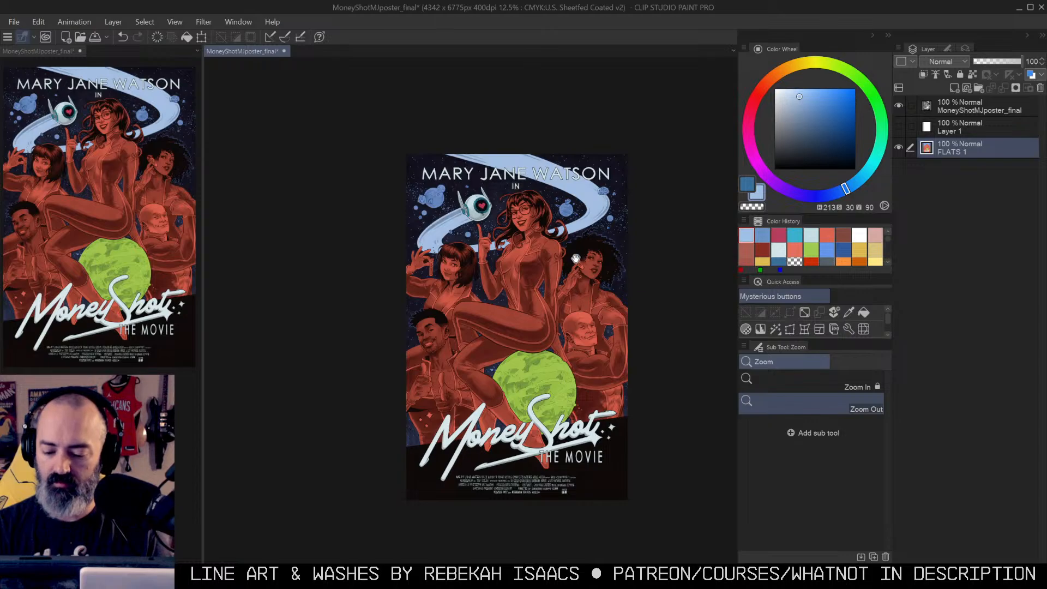
left_click_drag(576, 258, 585, 233)
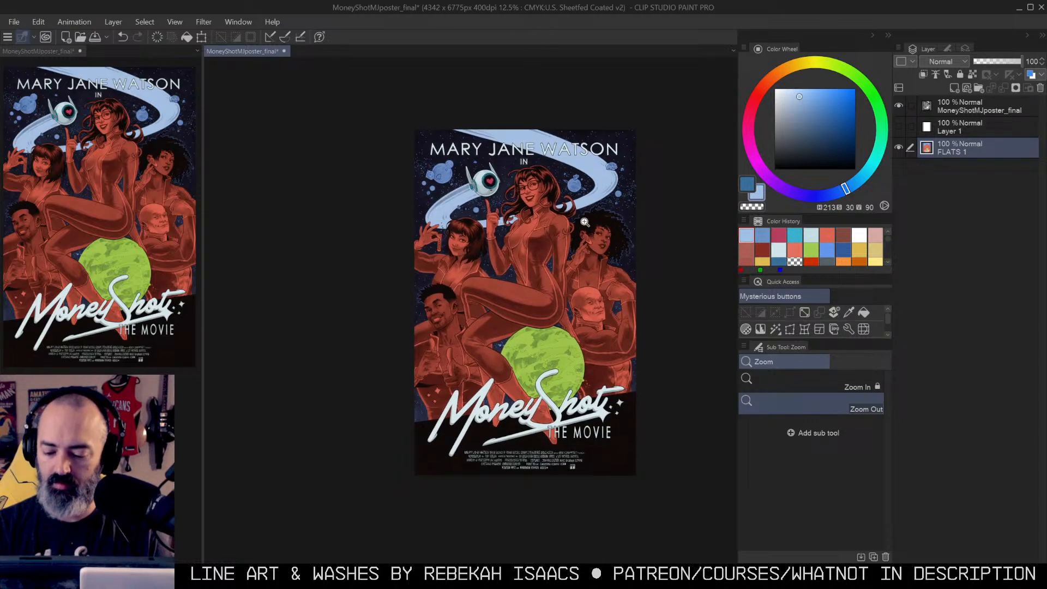
Step: Show the white Layer 1 above the flats to display the gray-wash art on its own
left_click(899, 126)
left_click(955, 131)
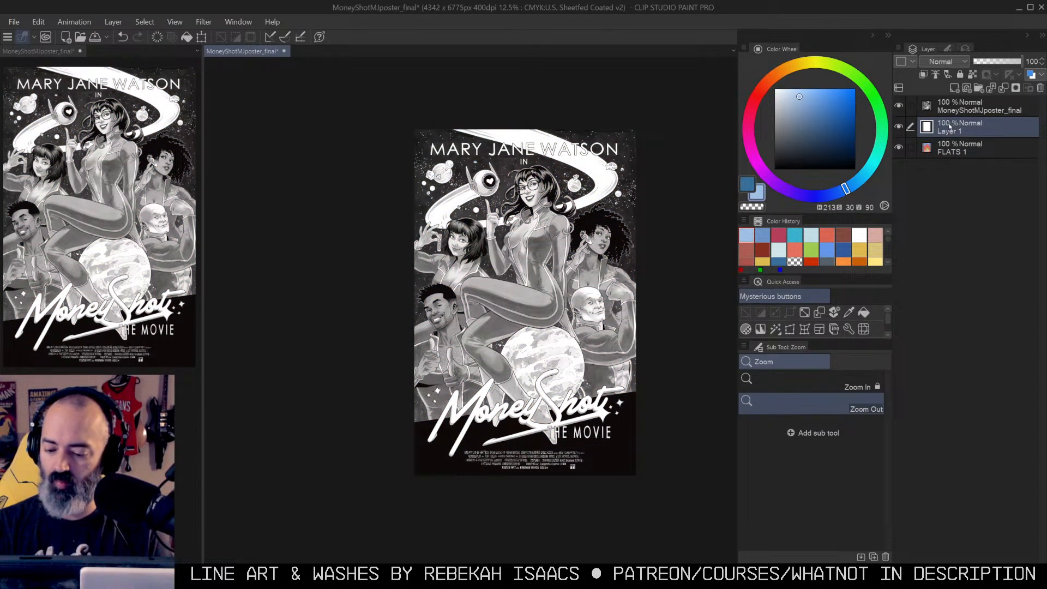
left_click(569, 238)
left_click(570, 238)
left_click(570, 237)
left_click_drag(599, 163, 645, 249)
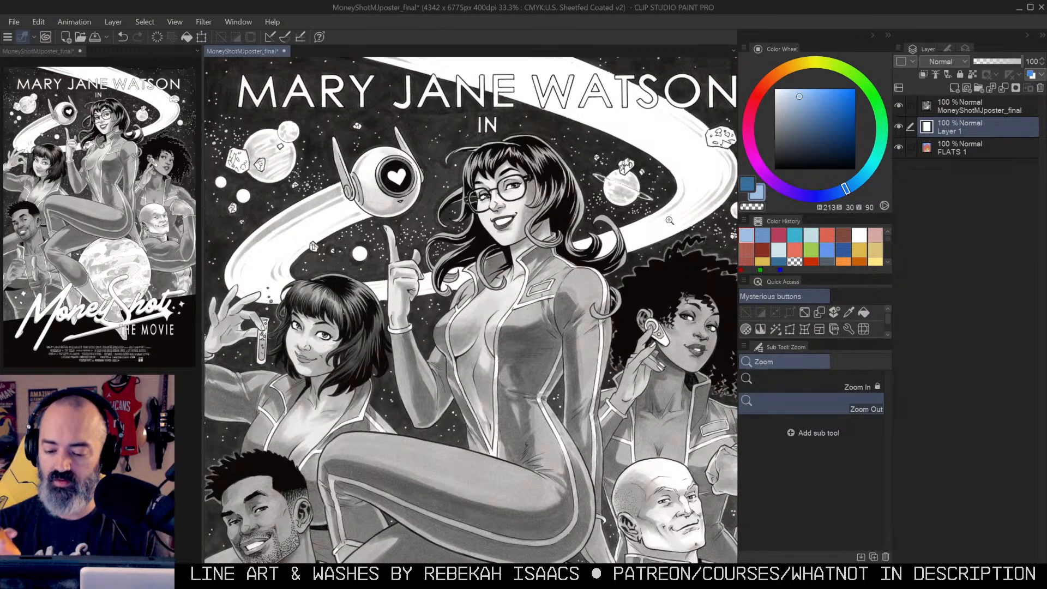
Step: Add an Overlay layer named OL above the line art and fill it with brownish red (9, 58, 59)
left_click(964, 109)
key("F2")
left_click(763, 86)
left_click(822, 121)
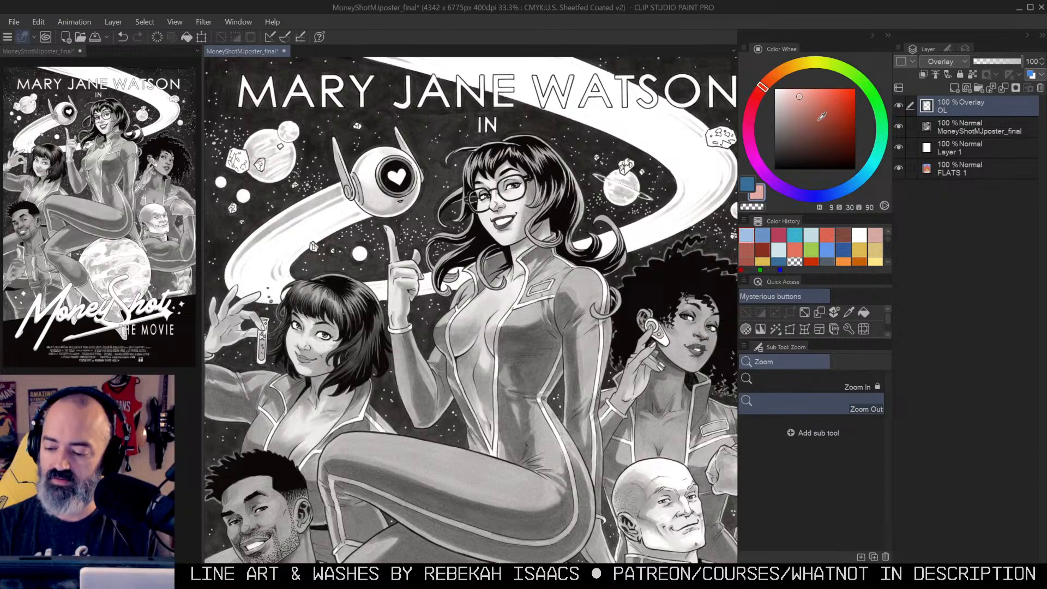
key("g")
left_click(533, 329)
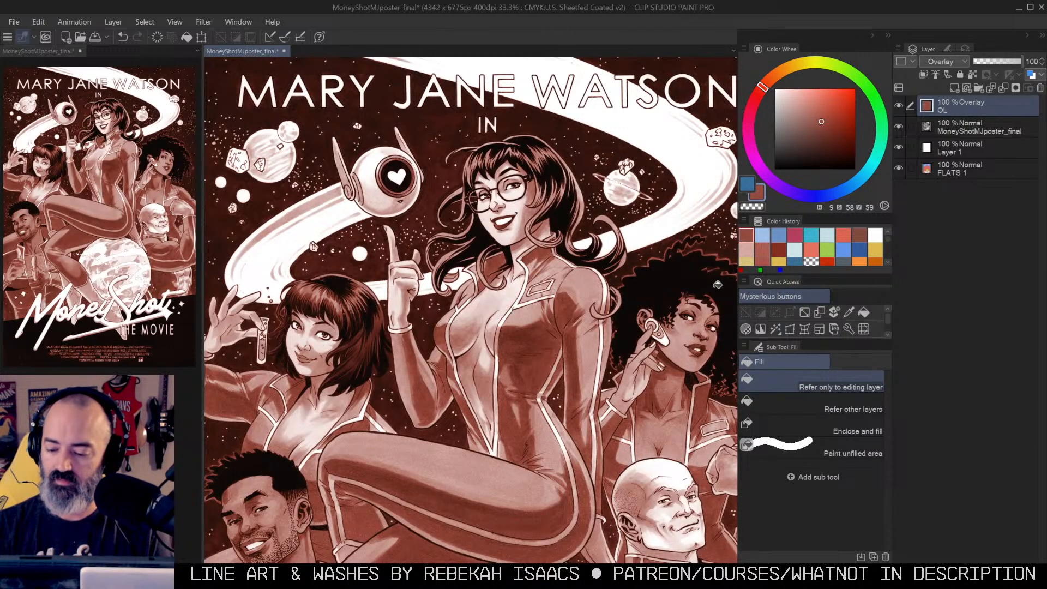
Step: Examine how the overlay tints the washes, sampling the black lines and white trail and comparing them with a mid-tone
left_click_drag(477, 418, 562, 307)
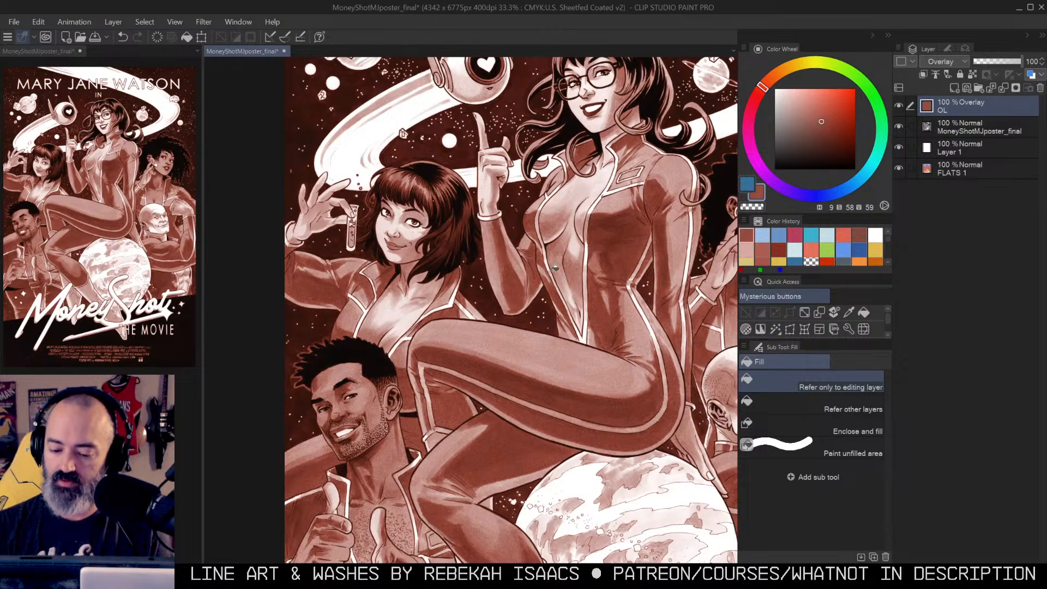
left_click_drag(643, 202, 565, 263)
left_click(501, 186, "alt")
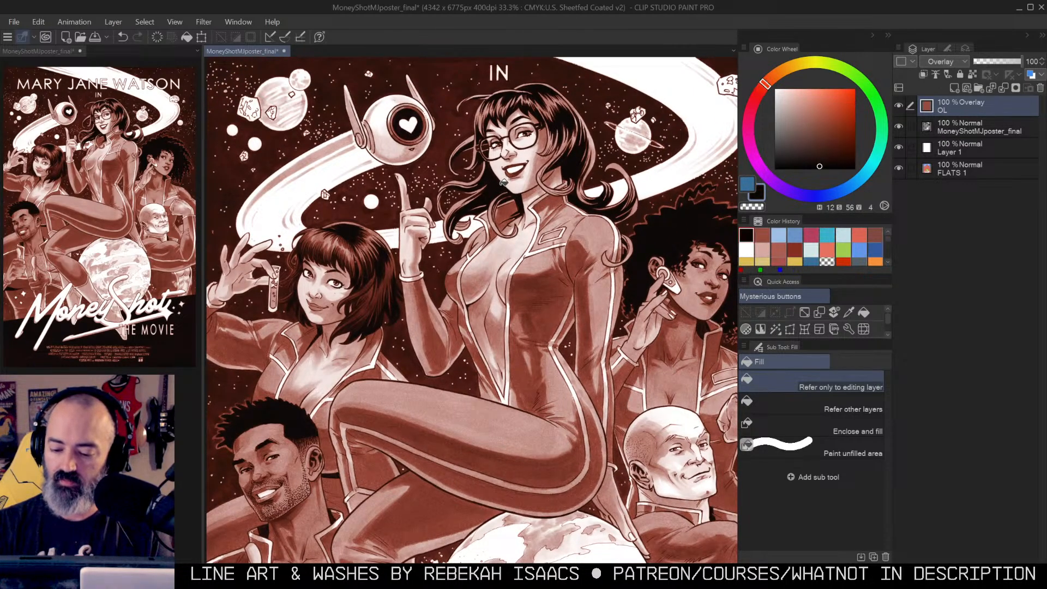
left_click(501, 189, "alt")
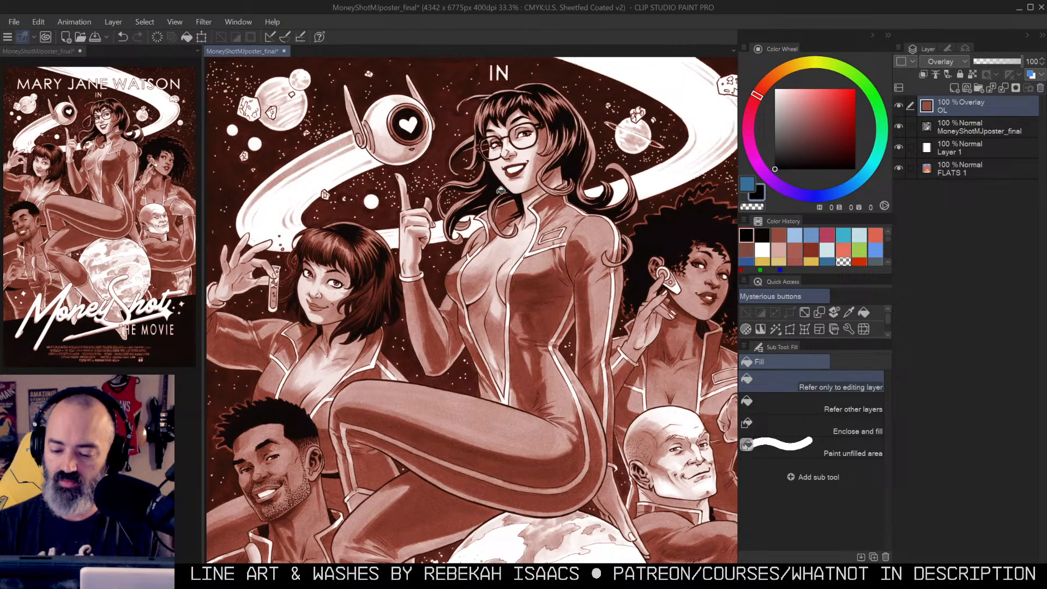
left_click(813, 124)
mouse_move(813, 124)
left_mouse_down()
mouse_move(796, 112)
mouse_move(800, 131)
mouse_move(848, 121)
mouse_move(777, 121)
mouse_move(855, 119)
mouse_move(808, 120)
left_mouse_up()
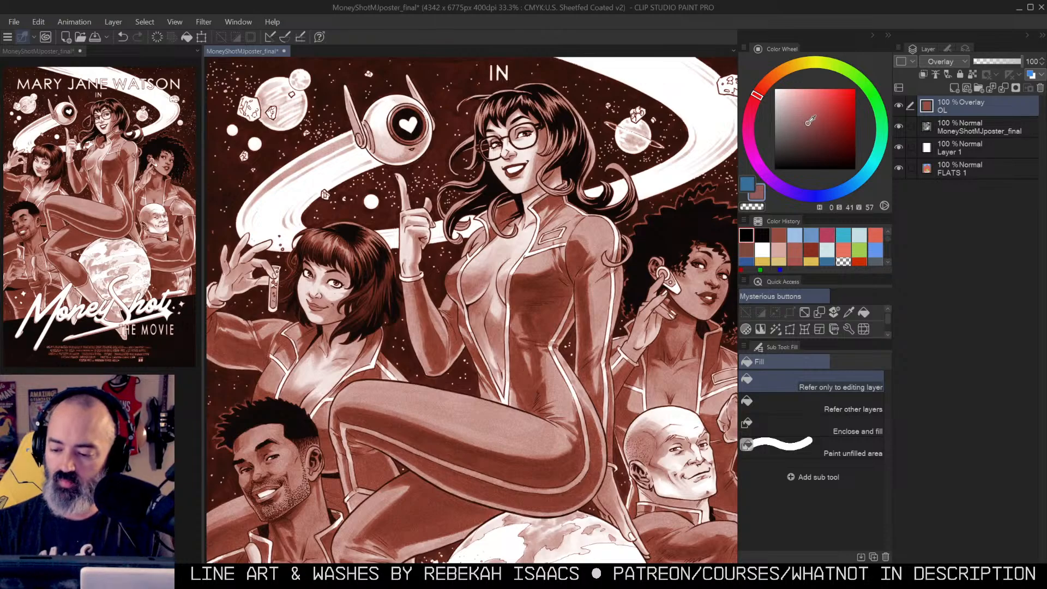
key("m")
left_click(673, 85, "alt")
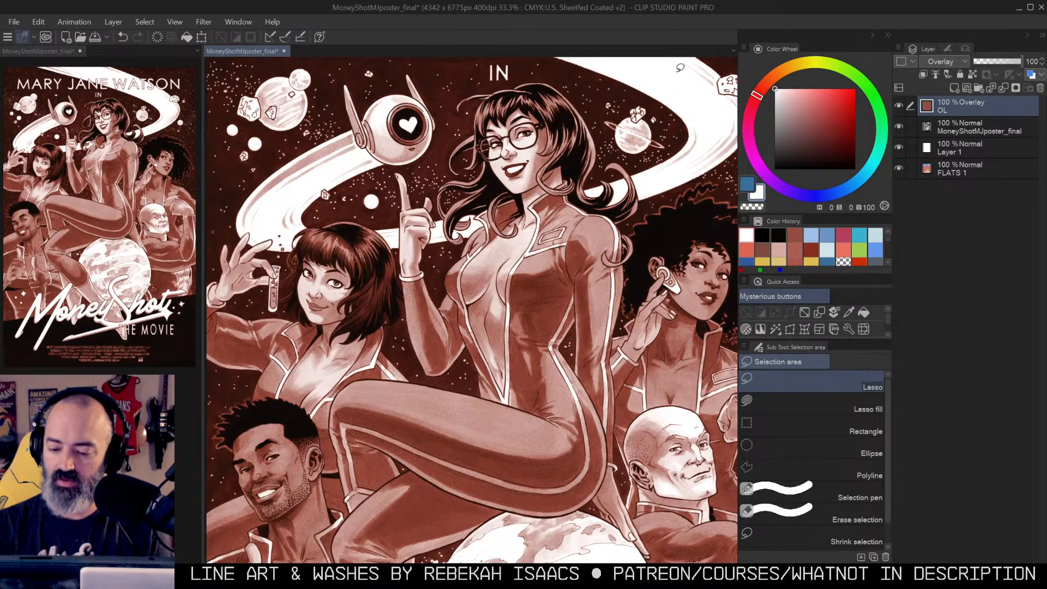
left_click(657, 218, "alt")
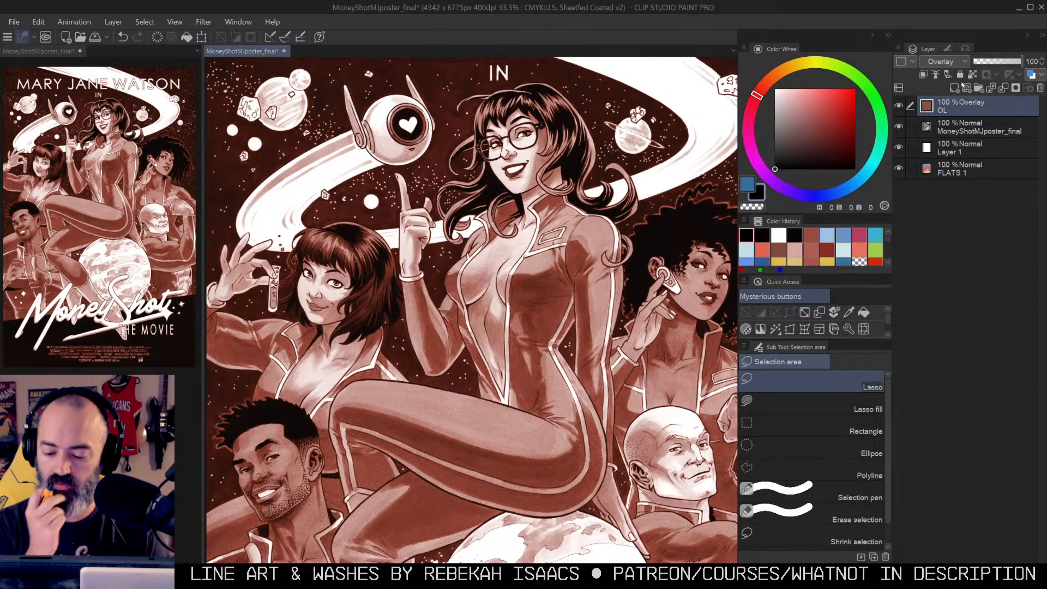
Step: Examine the gray-wash line art on its own and over the white Layer 1, with the OL and FLATS 1 layers hidden
left_click(899, 128, "alt")
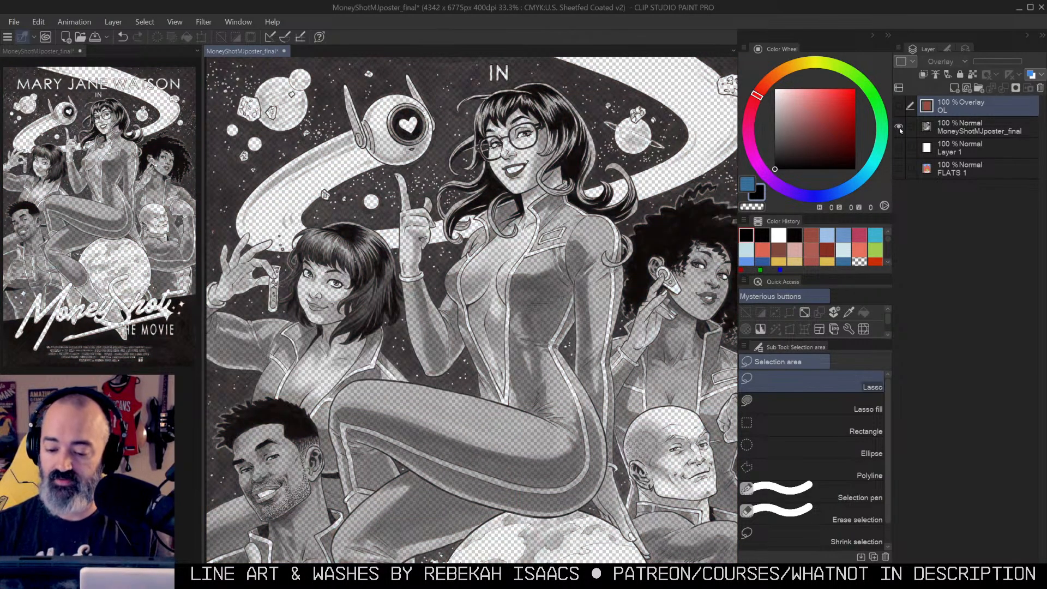
left_click(900, 128, "alt")
left_click(949, 127)
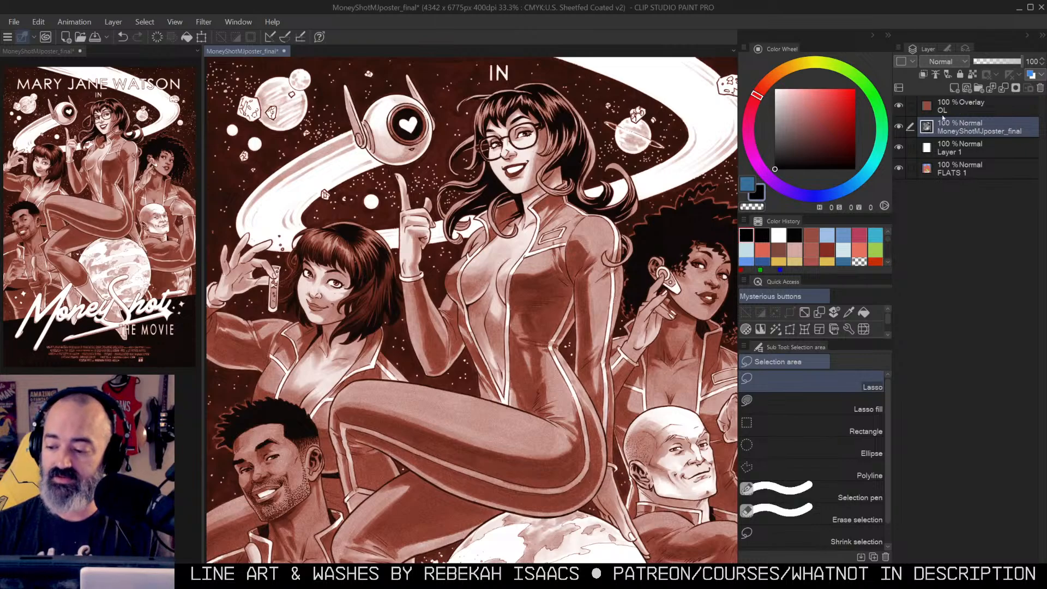
left_click(899, 105)
left_click(899, 169)
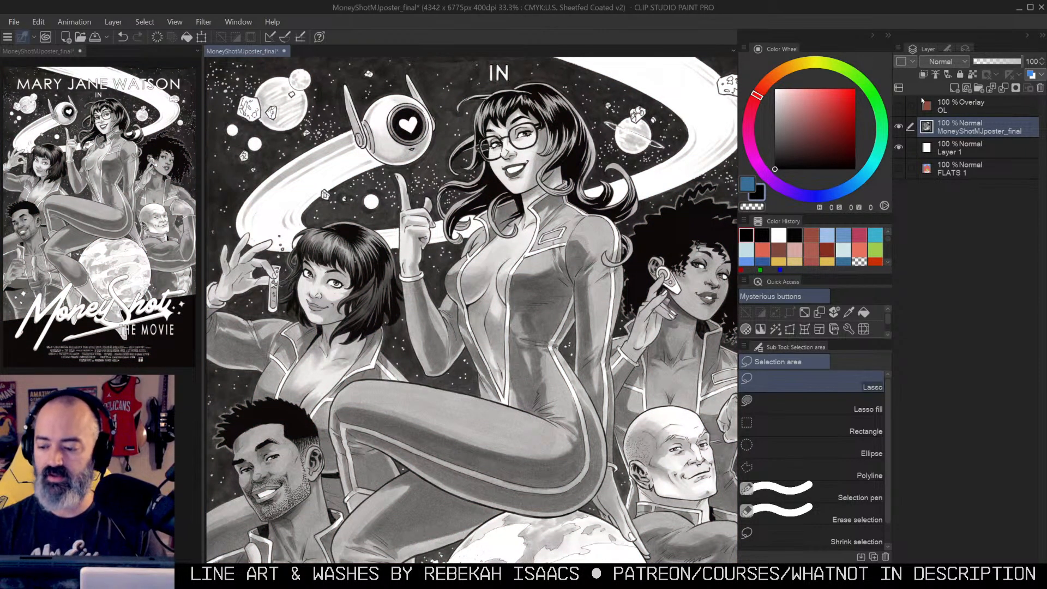
left_click(900, 147)
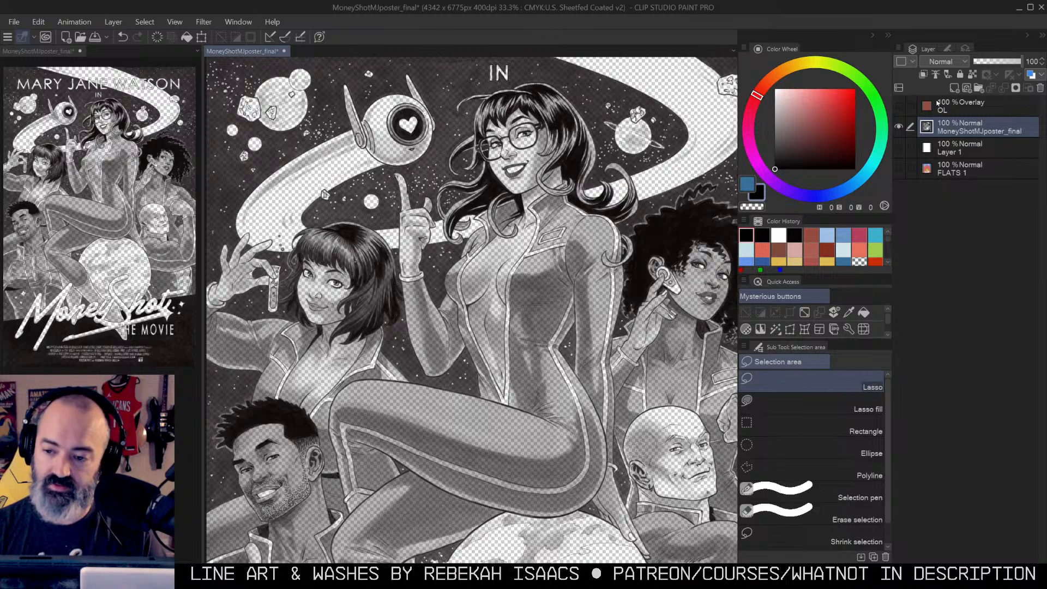
left_click(900, 147)
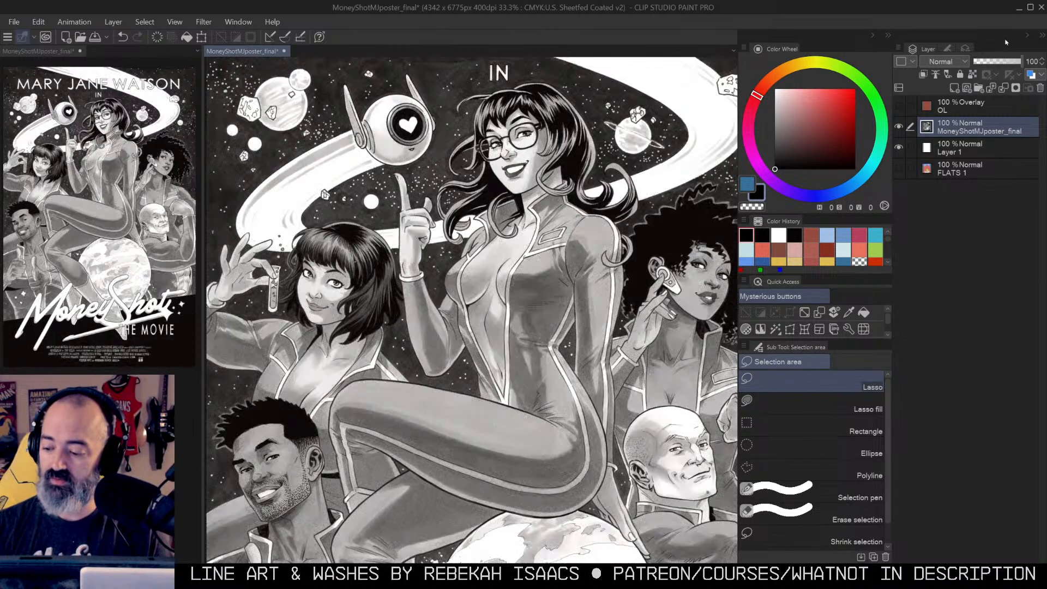
Step: Fill Layer 1 beneath the line art with salmon pink (0, 47, 92) and delete the OL overlay layer
left_click(960, 148)
left_click(814, 95)
key("g")
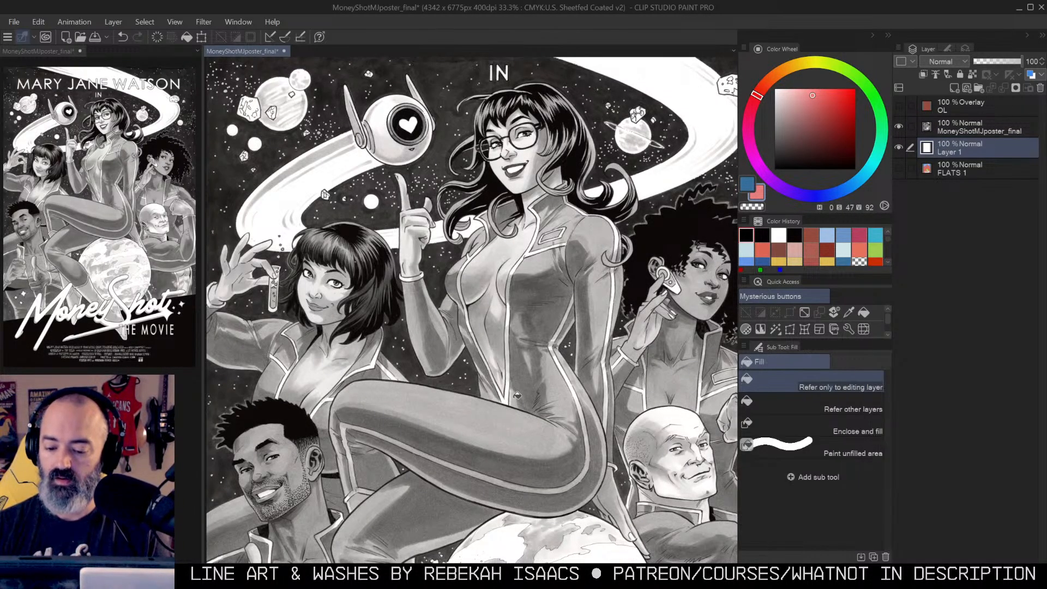
left_click(515, 398)
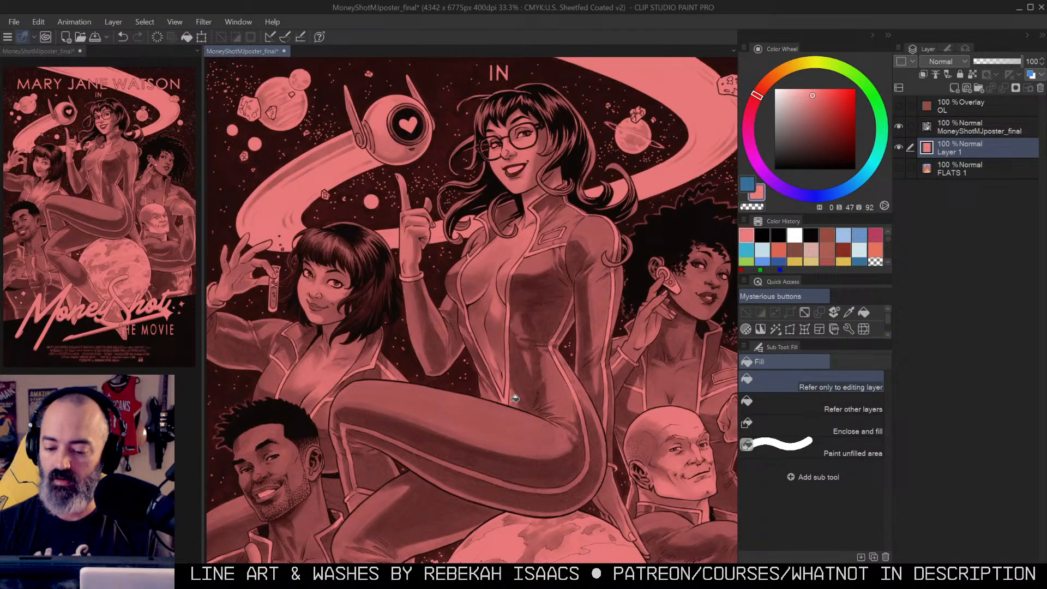
right_click(959, 104)
left_click(960, 203)
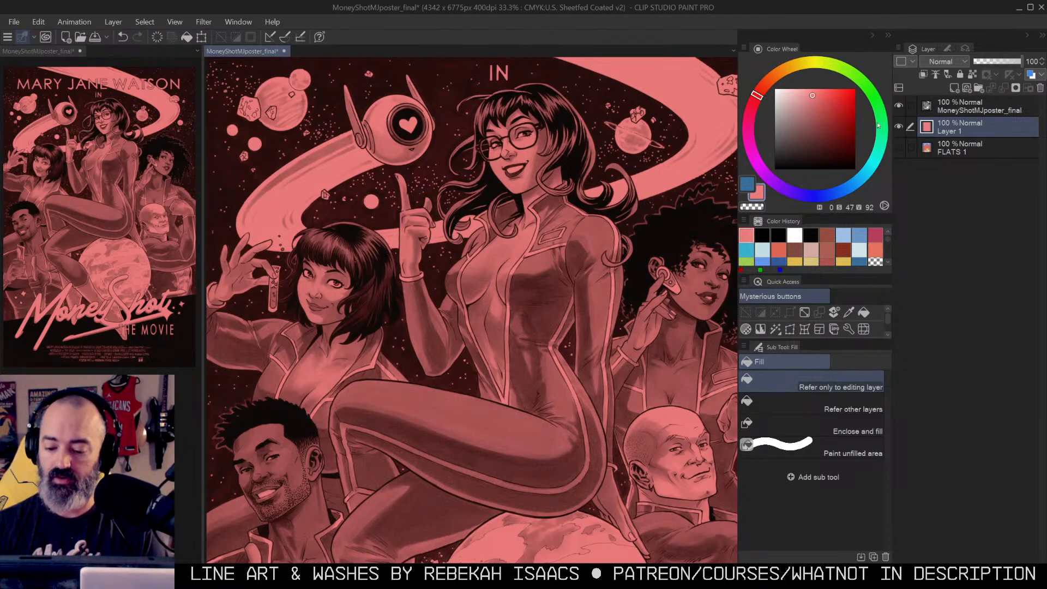
Step: Sample the tinted washes on the central figure's suit, hide Layer 1 and show FLATS 1 under the line art
left_click(527, 284, "alt")
left_click(548, 254, "alt")
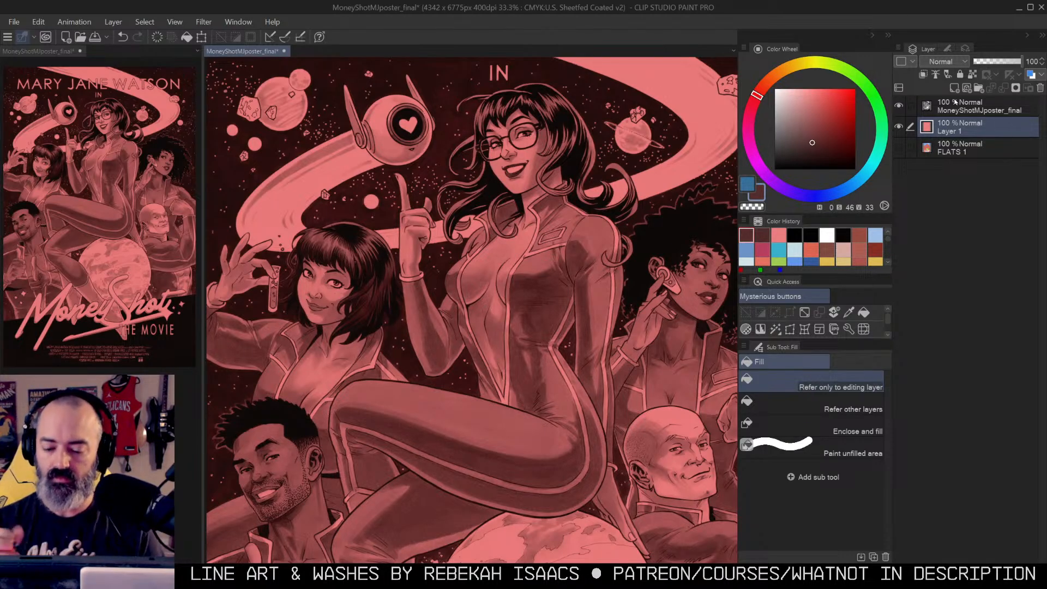
left_click(899, 127)
left_click(899, 147)
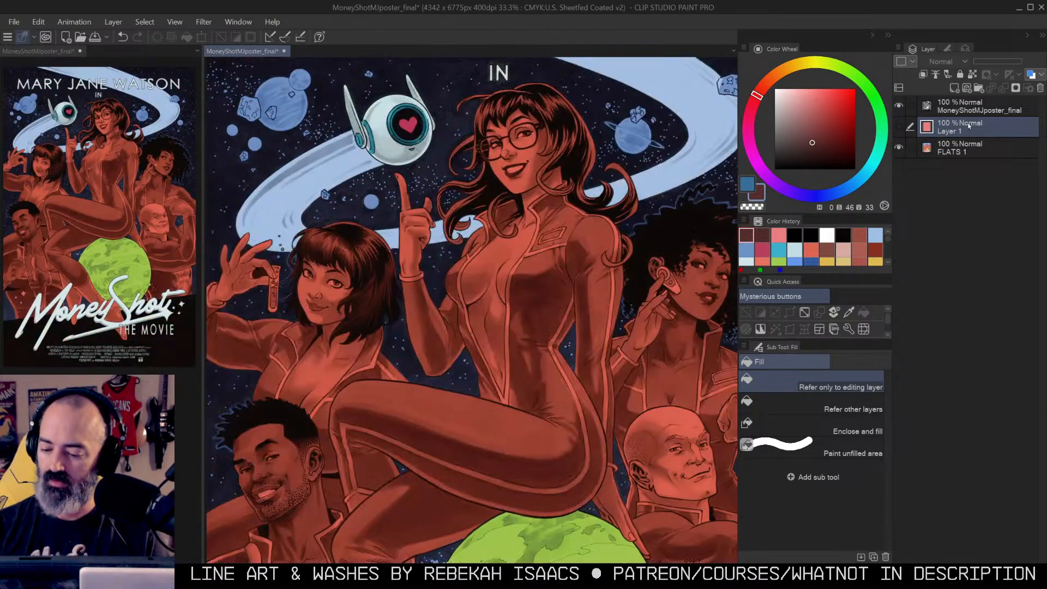
Step: Examine the flat colors beneath the washes across the poster, from the title and figures to the robot
left_click_drag(582, 203, 692, 204)
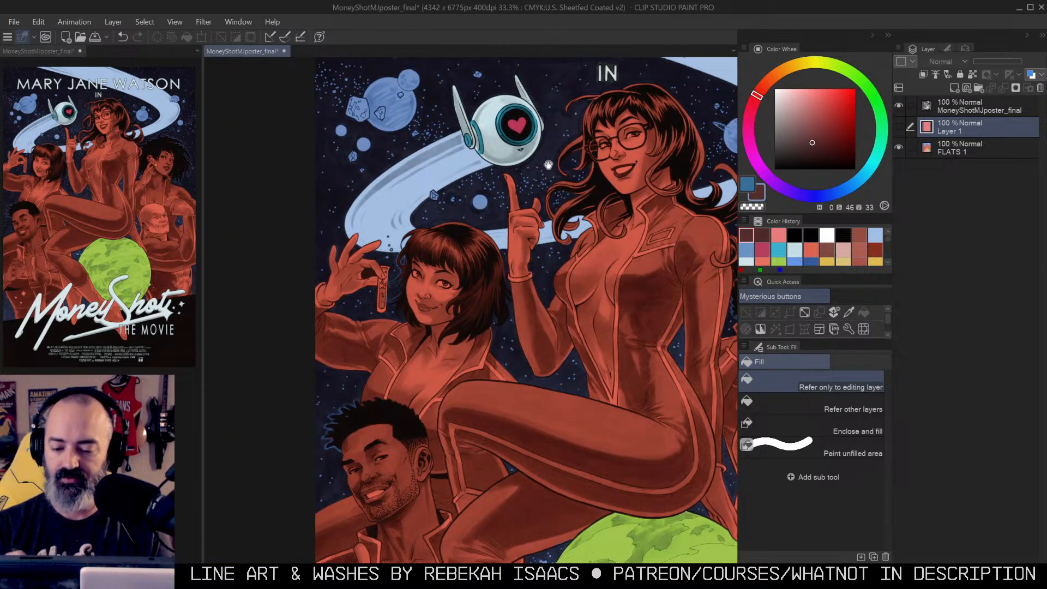
left_click_drag(535, 166, 340, 166)
left_click(634, 208, "alt")
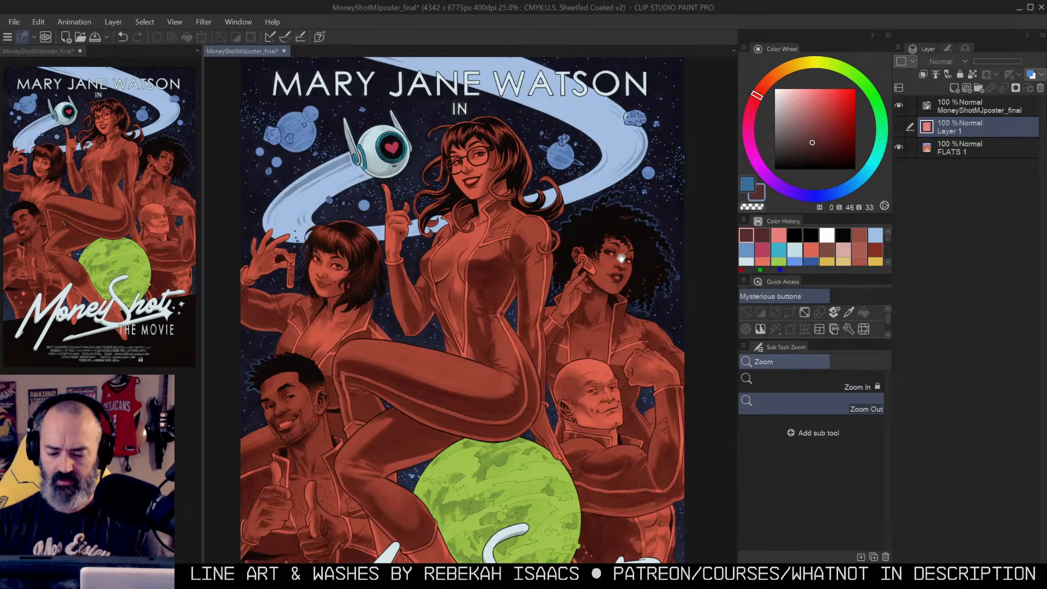
left_click_drag(622, 253, 658, 158)
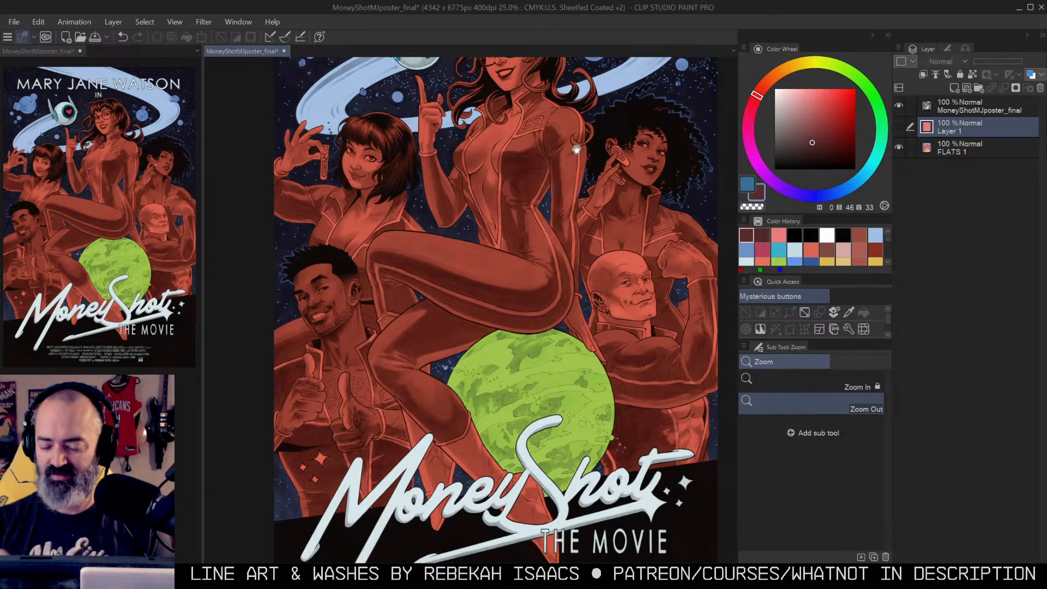
left_click_drag(589, 149, 579, 319)
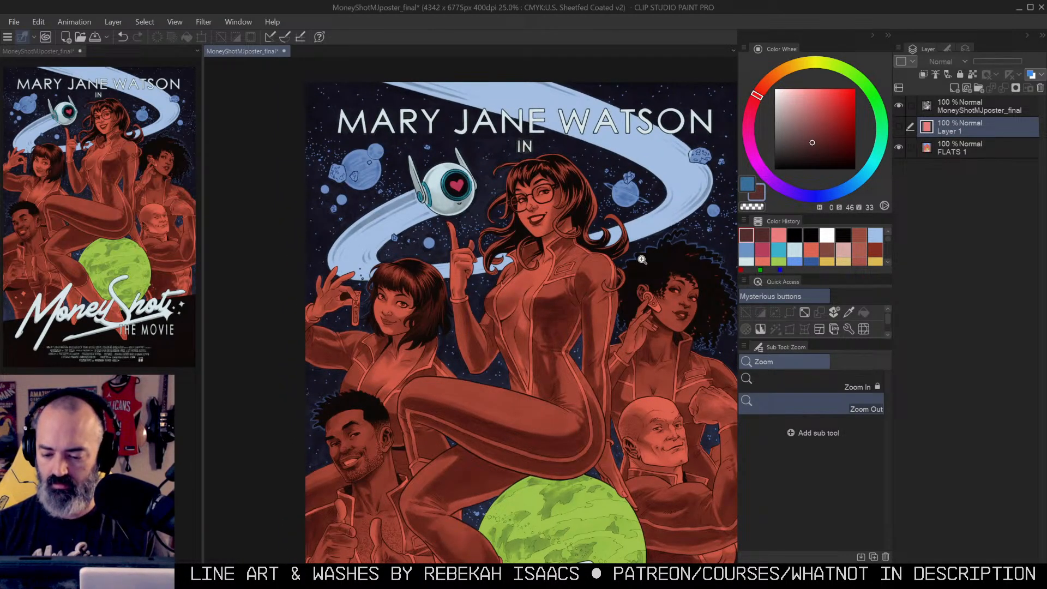
double_click(406, 168)
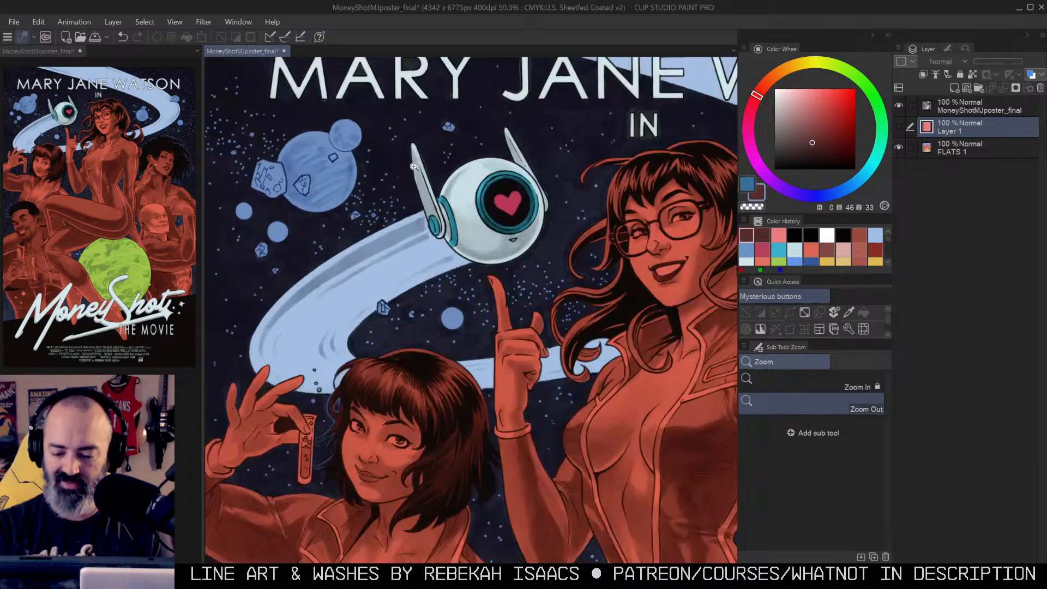
Step: Outline the small asteroid above the robot with a Lasso selection
left_click_drag(437, 156, 588, 174)
left_click(592, 174)
left_click(594, 170)
mouse_move(625, 118)
left_mouse_down()
mouse_move(597, 134)
mouse_move(628, 122)
left_mouse_up()
left_click_drag(487, 182, 600, 158)
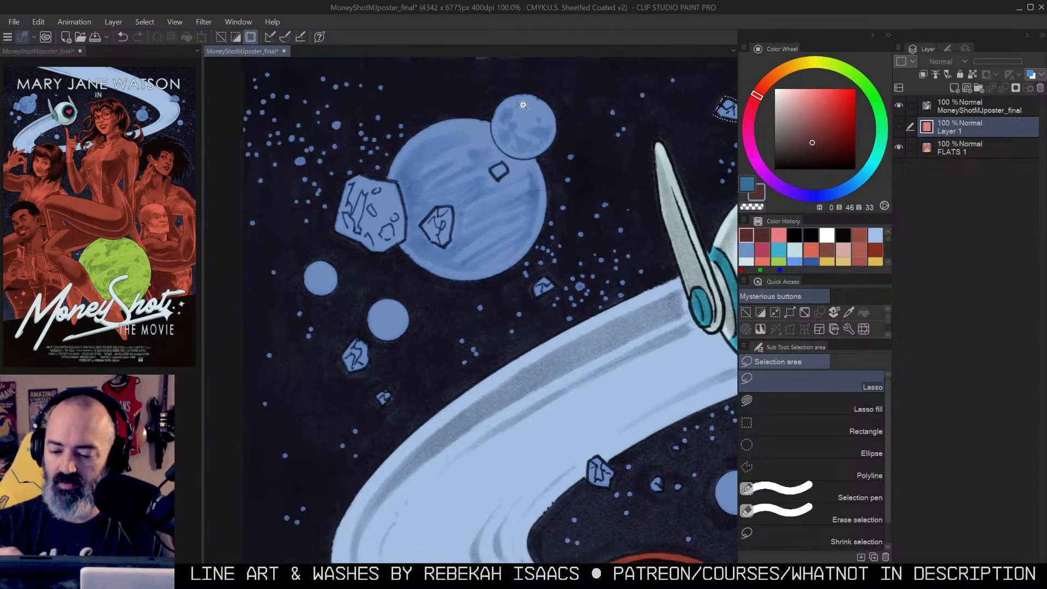
Step: Lasso the small moon overlapping the large planet, raise its luminosity by 30 on FLATS 1, and clear the selection
left_click(531, 98)
mouse_move(474, 117)
left_mouse_down()
mouse_move(499, 88)
mouse_move(558, 90)
mouse_move(575, 114)
mouse_move(570, 154)
mouse_move(549, 178)
left_mouse_up()
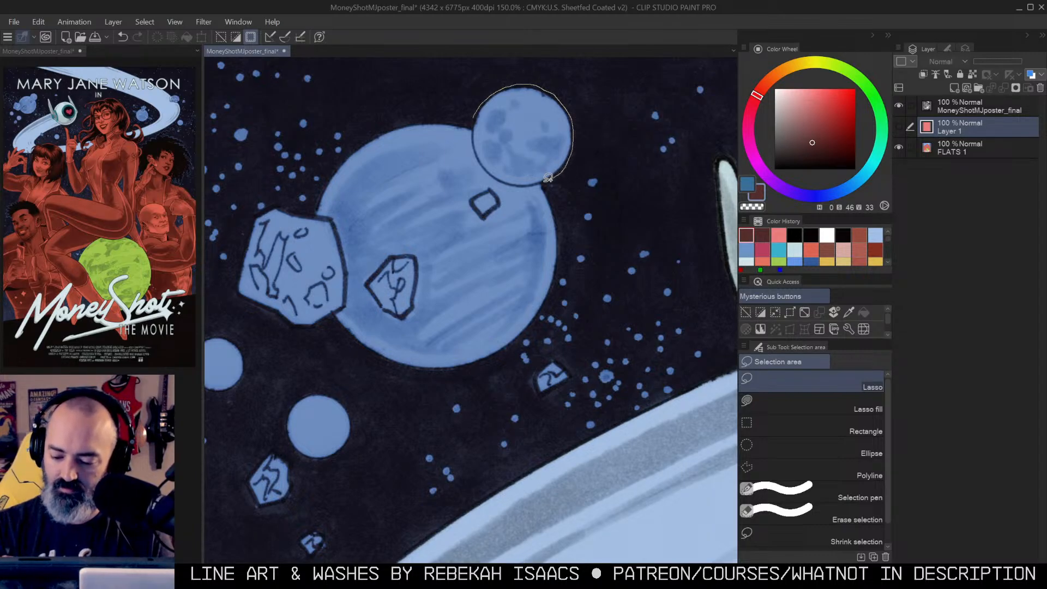
left_click_drag(488, 166, 487, 163)
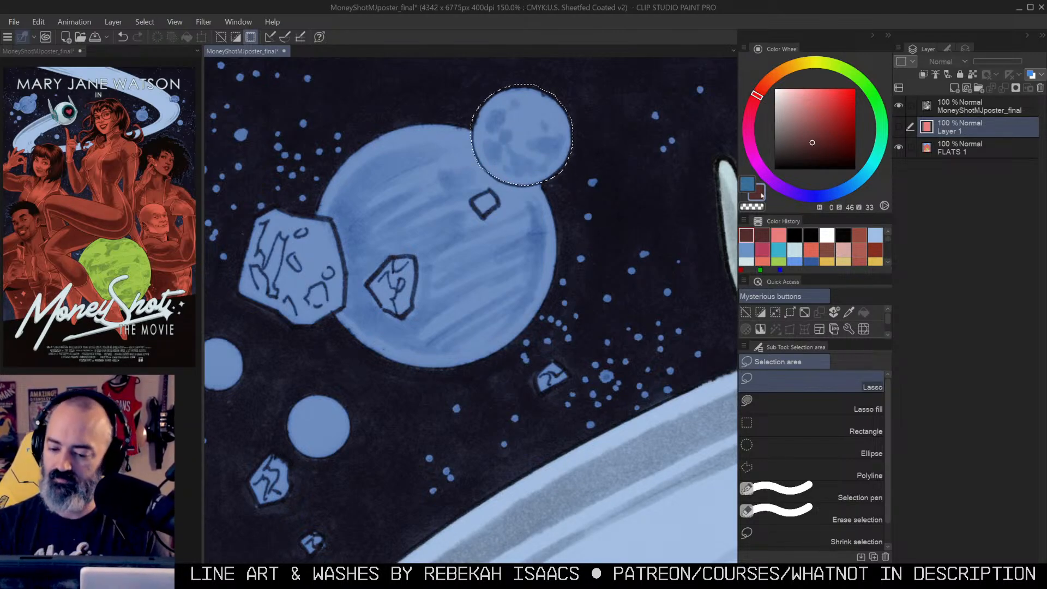
key("ctrl+u")
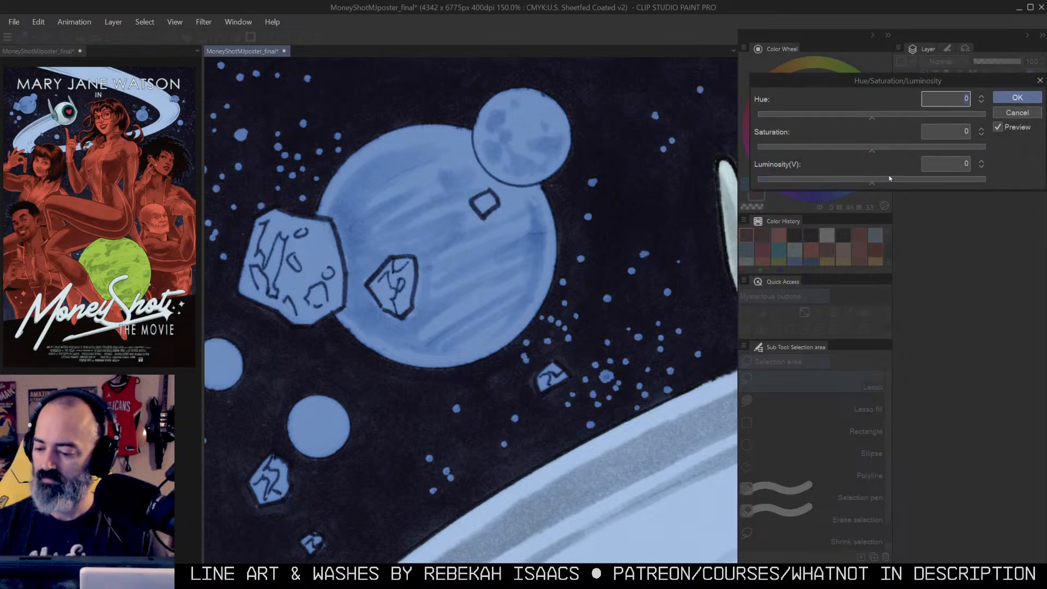
left_click_drag(890, 179, 906, 179)
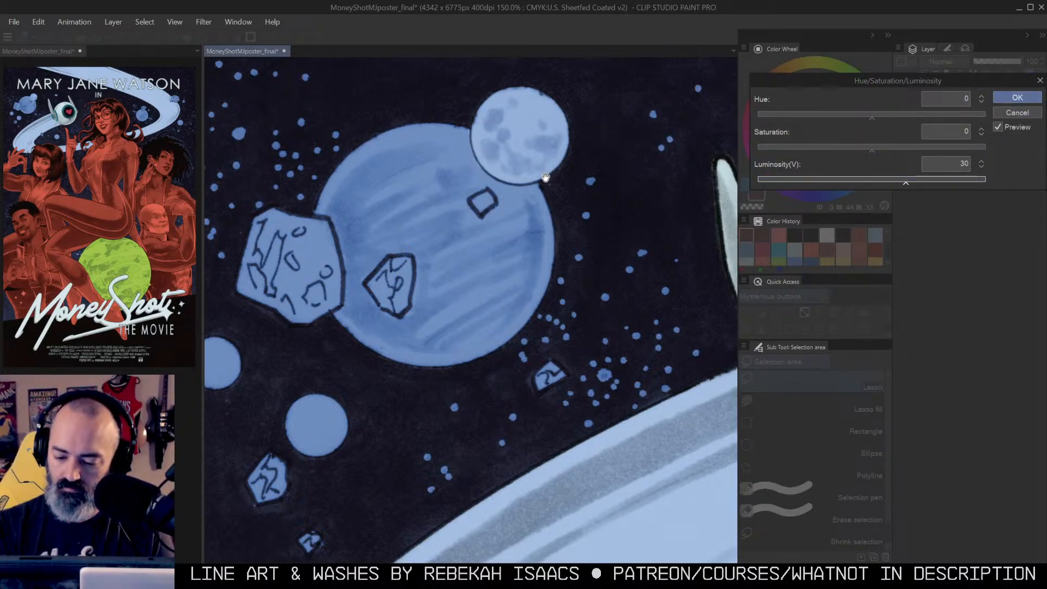
left_click(1015, 98)
left_click_drag(572, 111, 545, 117)
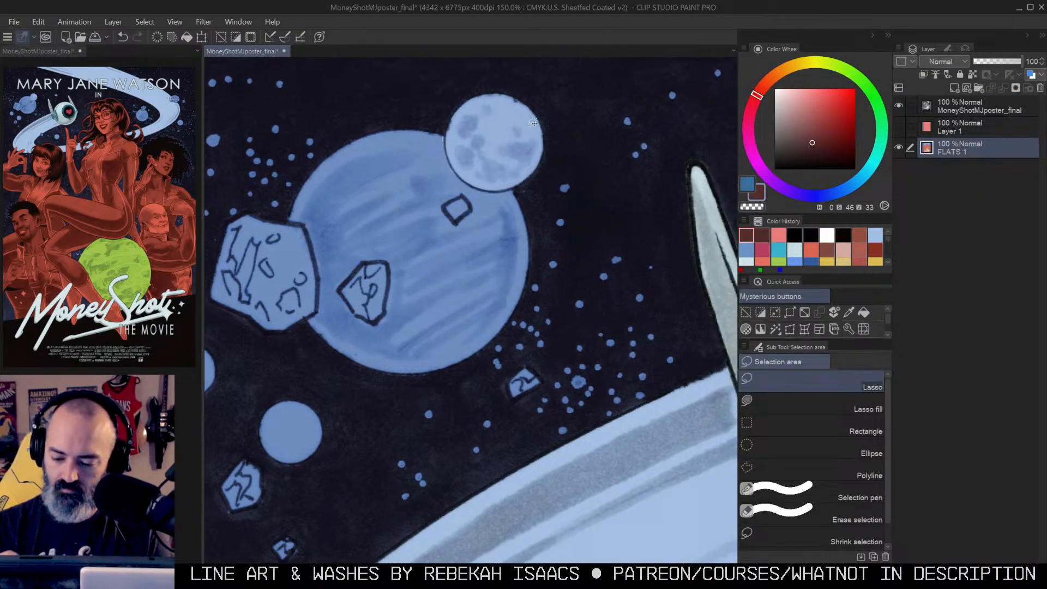
key("ctrl+d")
Step: Outline the large blue planet together with the asteroid at its edge using a Polyline selection, leaving out the lightened moon
left_click_drag(506, 190, 514, 189)
key("m")
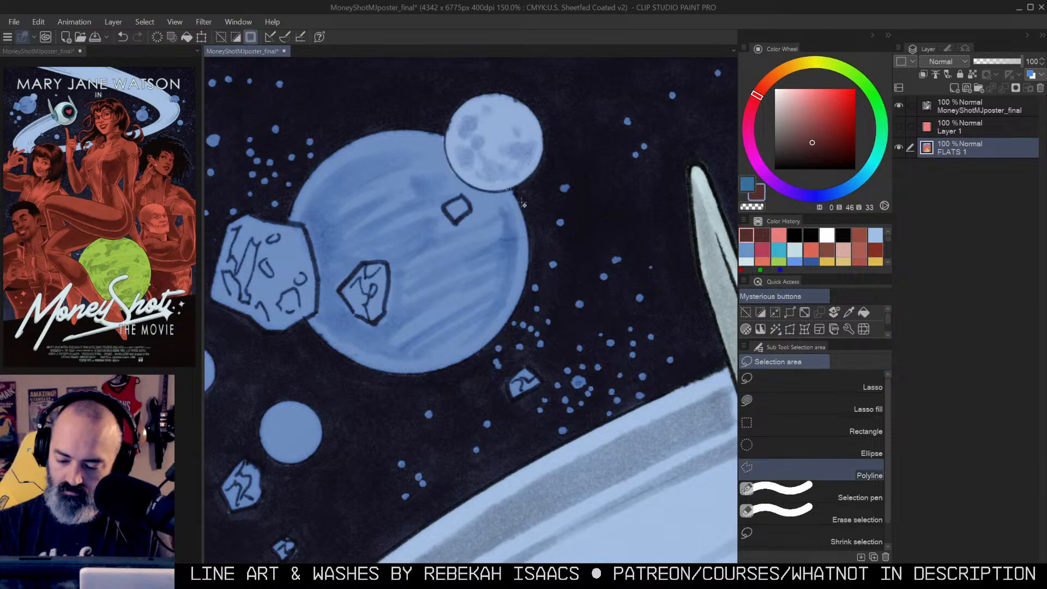
key("ctrl+d")
key("m")
key("m")
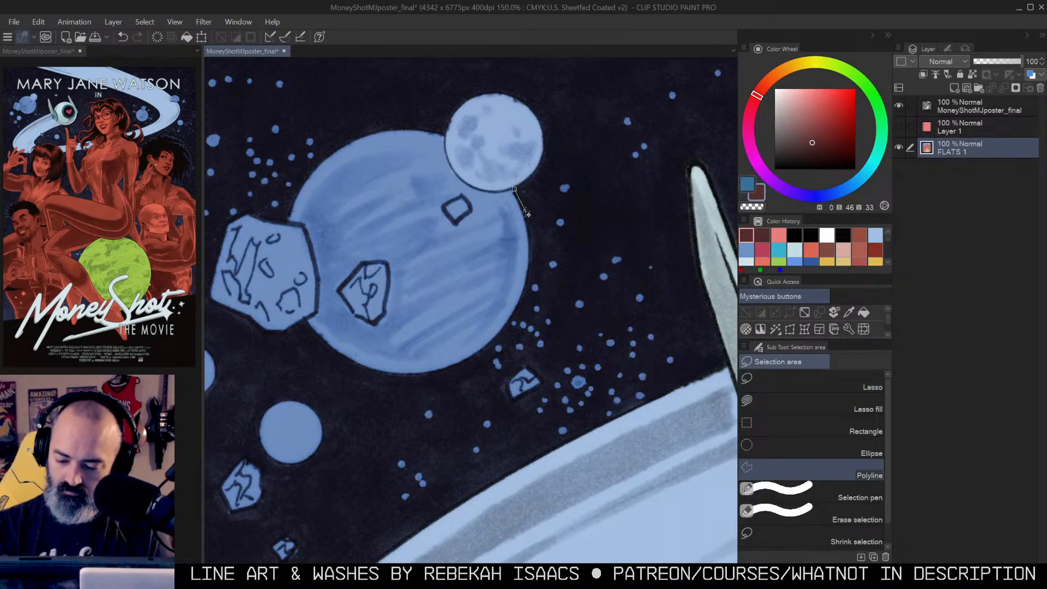
left_click_drag(522, 309, 577, 206)
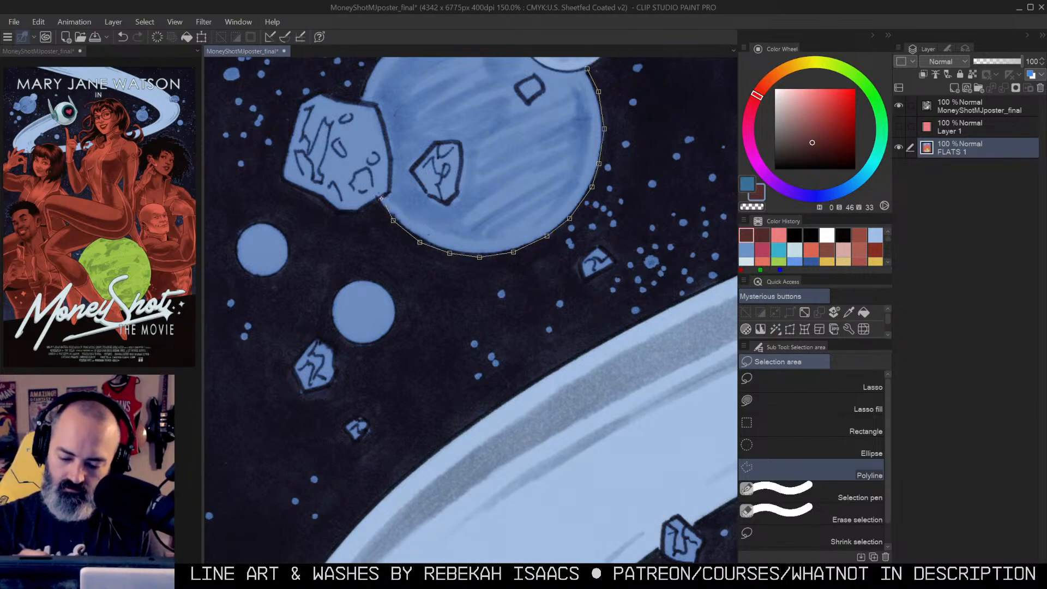
left_click_drag(412, 164, 499, 185)
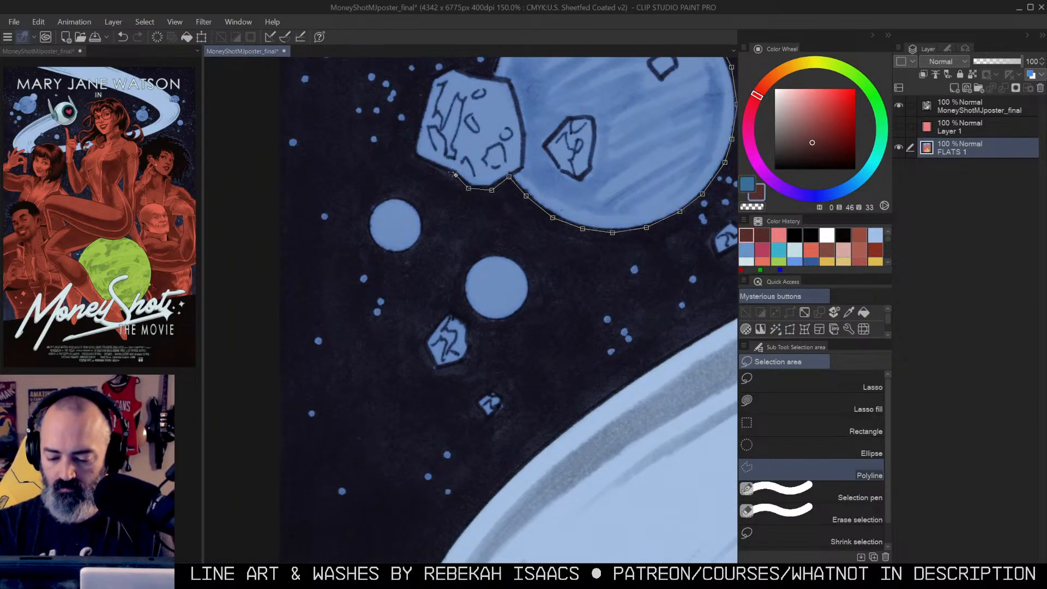
left_click_drag(463, 102, 457, 154)
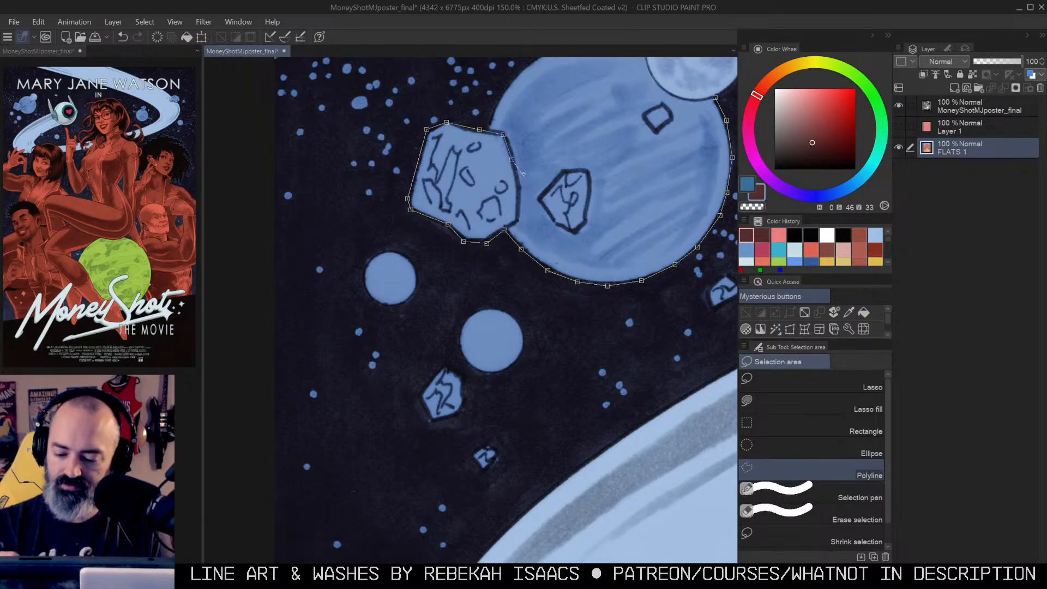
left_click_drag(504, 137, 465, 192)
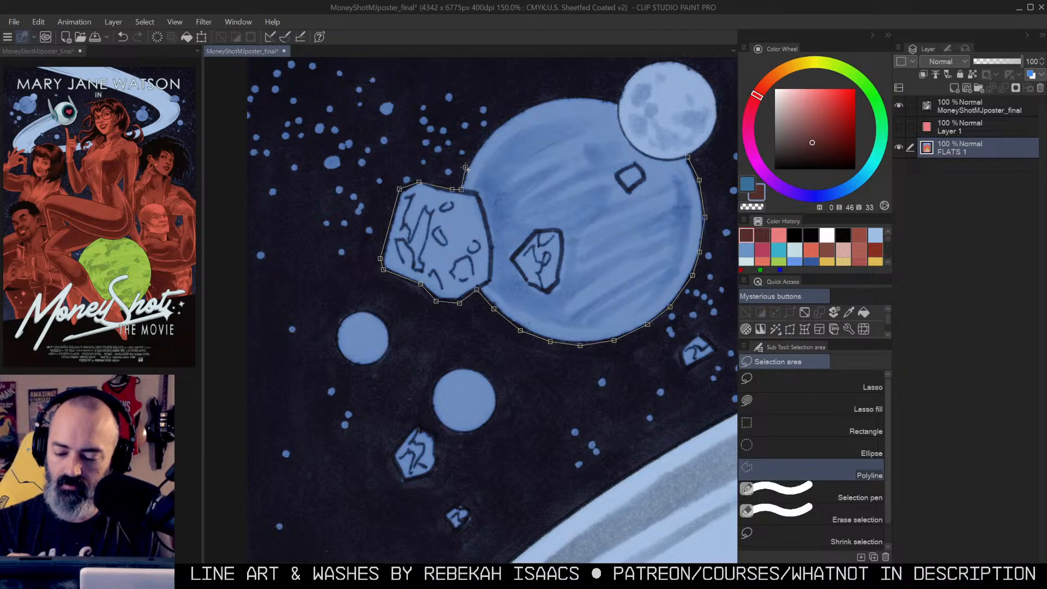
left_click(524, 106)
left_click(585, 96)
left_click_drag(616, 91, 597, 120)
double_click(600, 133)
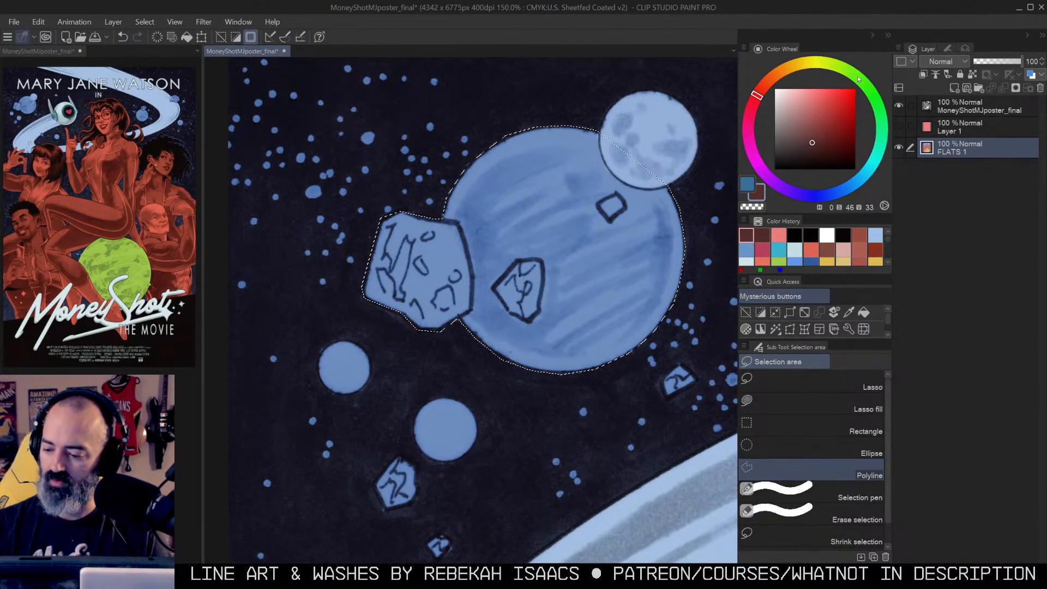
Step: Fill the selected planet and asteroid with muted green (91, 26, 52) and clear the selection
left_click(852, 73)
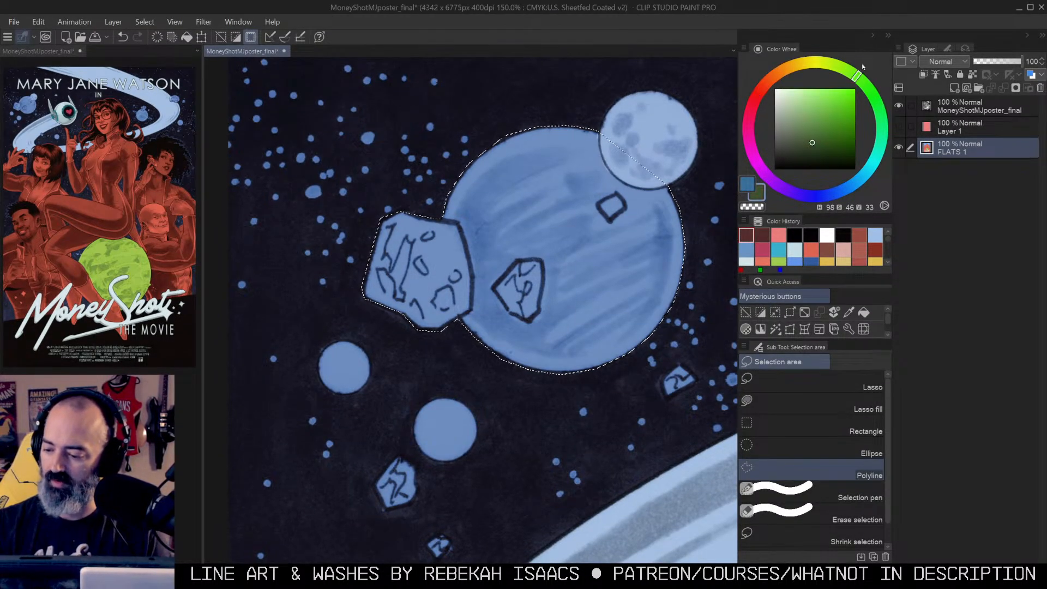
left_click(796, 128)
key("g")
left_click(565, 240)
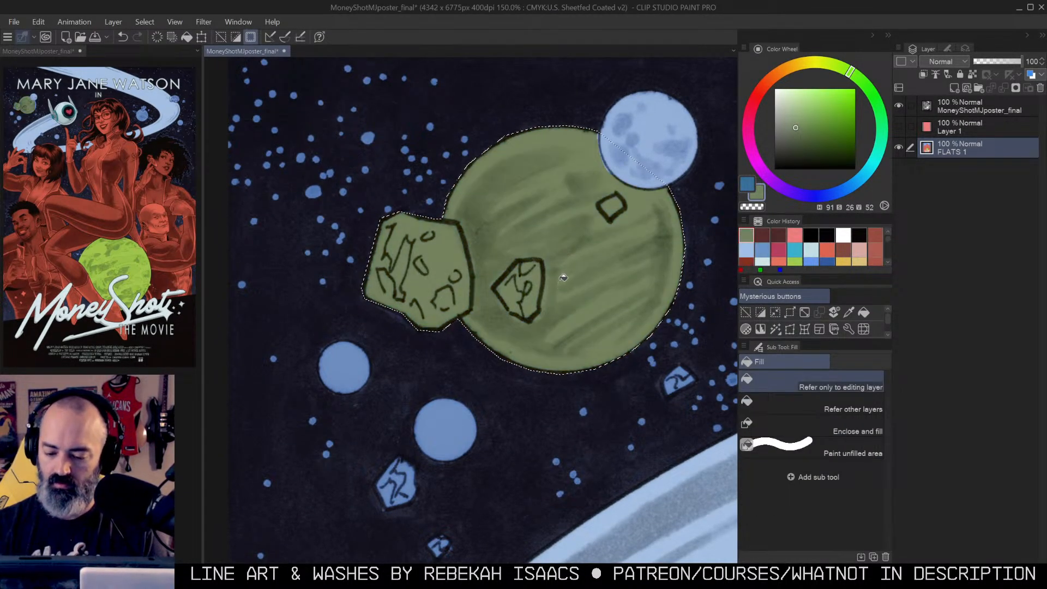
key("m")
key("ctrl+d")
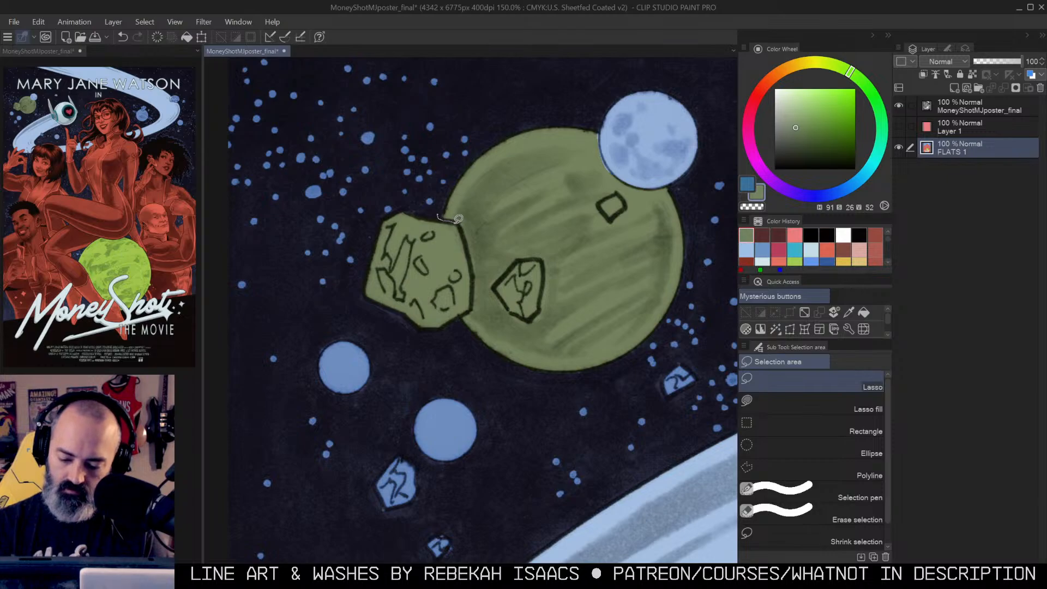
Step: Lasso the large asteroid at the planet's edge, fill it with light green (91, 25, 75), and clear the selection
mouse_move(475, 295)
left_mouse_down()
mouse_move(437, 333)
mouse_move(406, 186)
mouse_move(438, 215)
left_mouse_up()
left_click(795, 108)
key("g")
left_click(442, 274)
key("m")
key("ctrl+d")
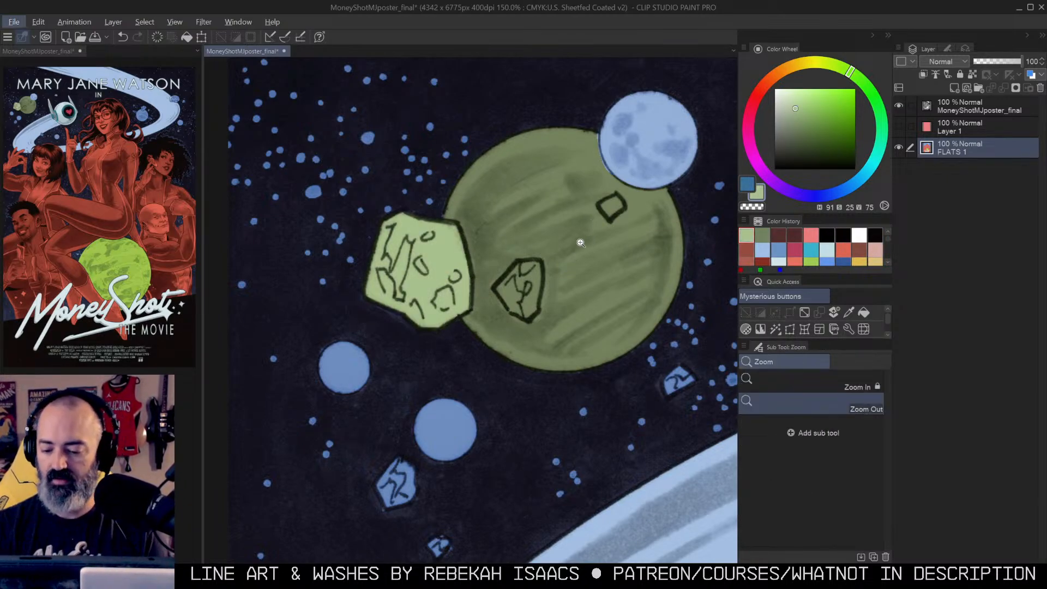
Step: Lasso the two small asteroids in front of the green planet and raise their luminosity by 42
left_click(540, 275, "ctrl")
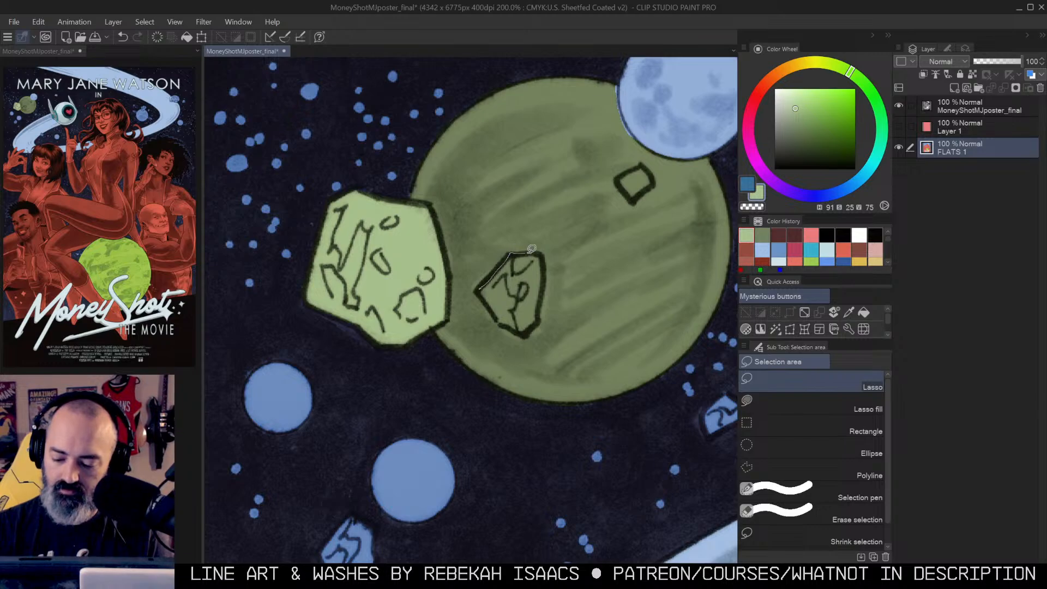
mouse_move(545, 264)
left_mouse_down()
mouse_move(532, 331)
mouse_move(502, 323)
mouse_move(480, 292)
left_mouse_up()
mouse_move(629, 170)
left_mouse_down()
mouse_move(655, 183)
mouse_move(636, 200)
mouse_move(618, 182)
left_mouse_up()
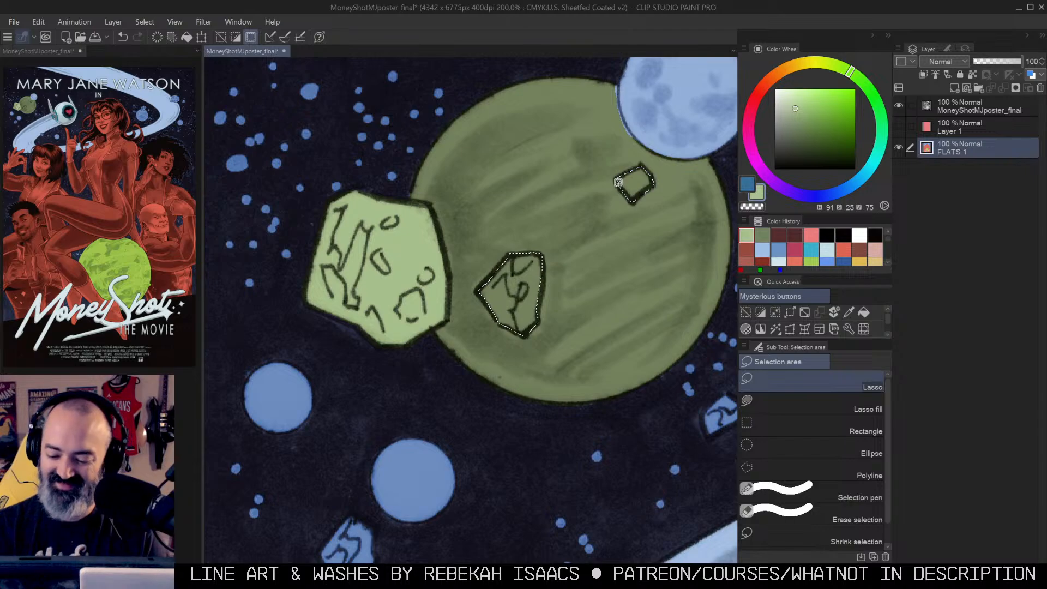
key("alt+space")
left_click_drag(643, 276, 474, 269)
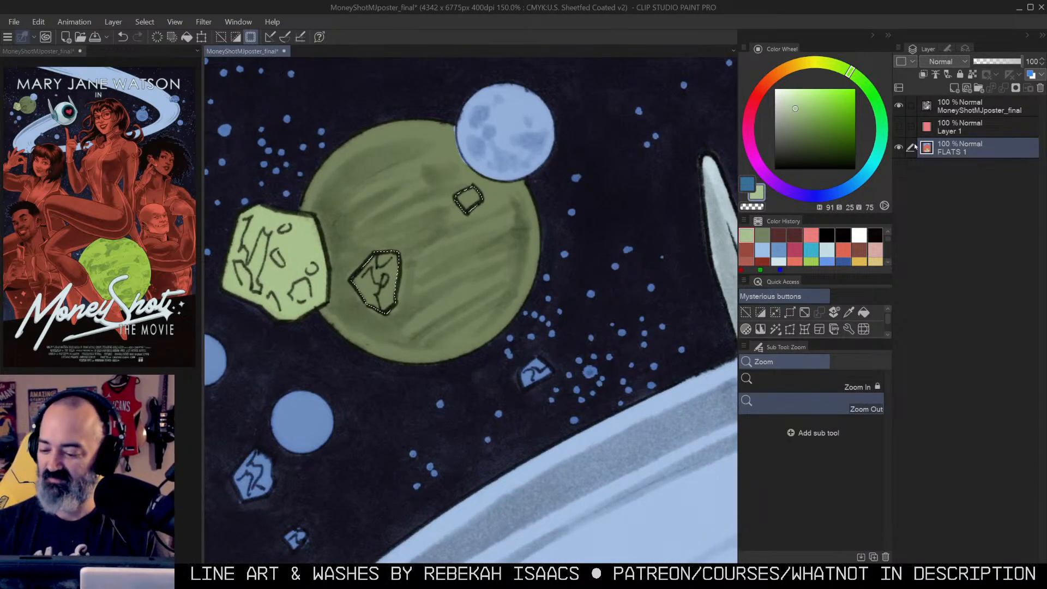
key("ctrl+u")
left_click_drag(872, 180, 921, 184)
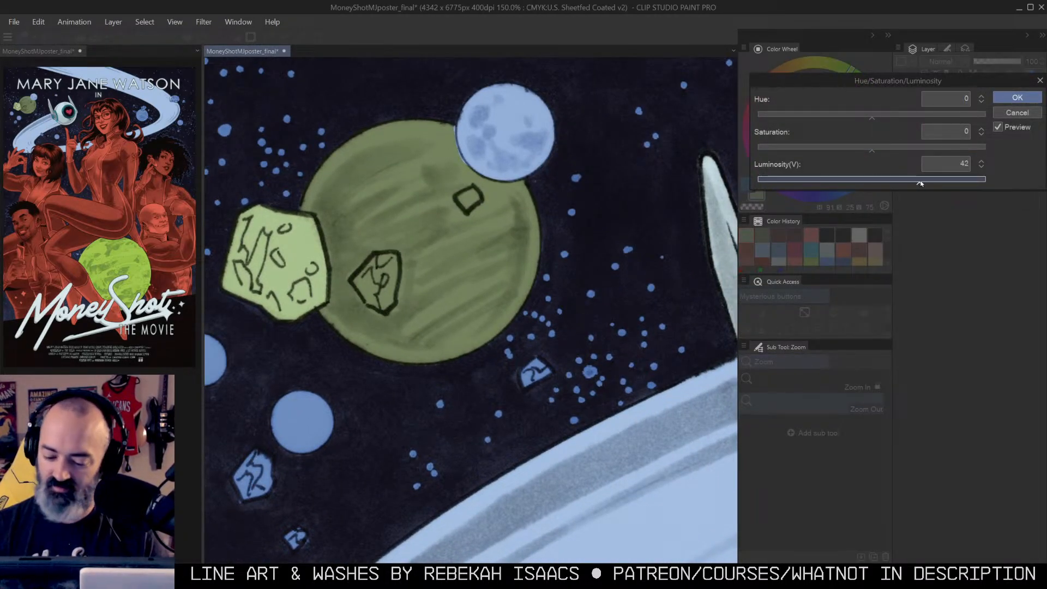
left_click(1018, 97)
Step: Lasso the two round moons and the asteroid below them, fill them with green (91, 45, 69), and clear the selection
scroll(551, 206, "down", 3)
left_click(616, 281)
left_click_drag(617, 280, 459, 168)
left_click_drag(370, 108, 552, 212)
scroll(513, 243, "up", 5)
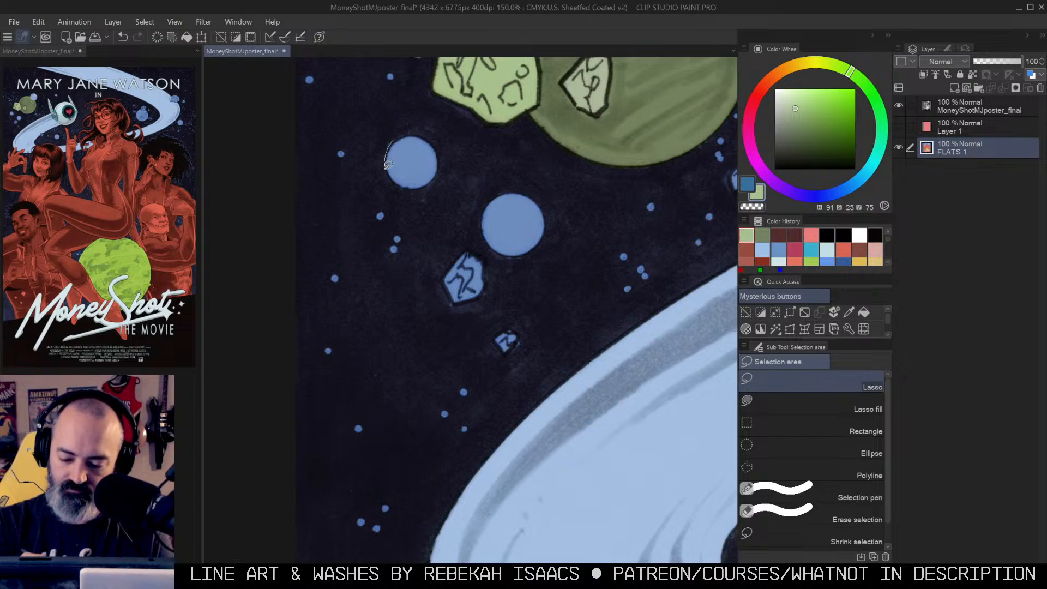
mouse_move(410, 188)
left_mouse_down()
mouse_move(443, 162)
mouse_move(428, 134)
mouse_move(388, 146)
left_mouse_up()
mouse_move(480, 224)
left_mouse_down()
mouse_move(507, 256)
mouse_move(535, 251)
mouse_move(554, 221)
mouse_move(530, 188)
mouse_move(494, 189)
mouse_move(478, 217)
mouse_move(486, 251)
mouse_move(476, 246)
mouse_move(493, 283)
mouse_move(456, 305)
mouse_move(442, 287)
mouse_move(468, 250)
left_mouse_up()
left_click(811, 114)
key("g")
left_click(533, 219)
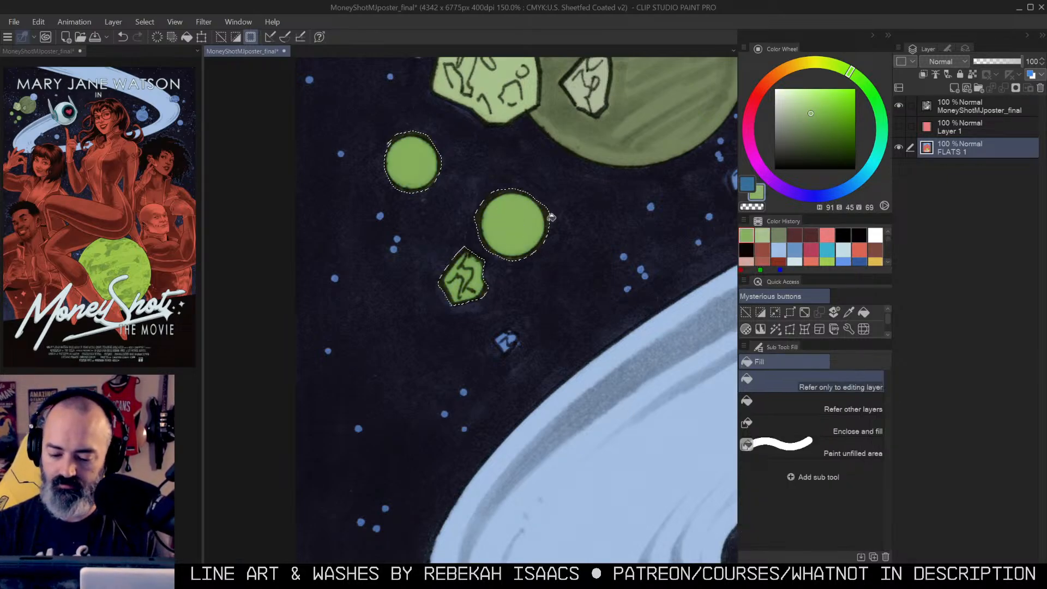
key("m")
key("ctrl+d")
Step: Lasso the asteroid below the two green moons, fill it with pale green (91, 24, 86), and clear the selection
mouse_move(489, 265)
left_mouse_down()
mouse_move(448, 315)
mouse_move(494, 267)
left_mouse_up()
left_click(794, 100)
key("g")
left_click(471, 279)
key("ctrl+d")
key("m")
Step: Lasso the small blue asteroid beside the green planet and the one above the robot's antenna
key("z")
left_click(571, 210)
left_click(571, 210)
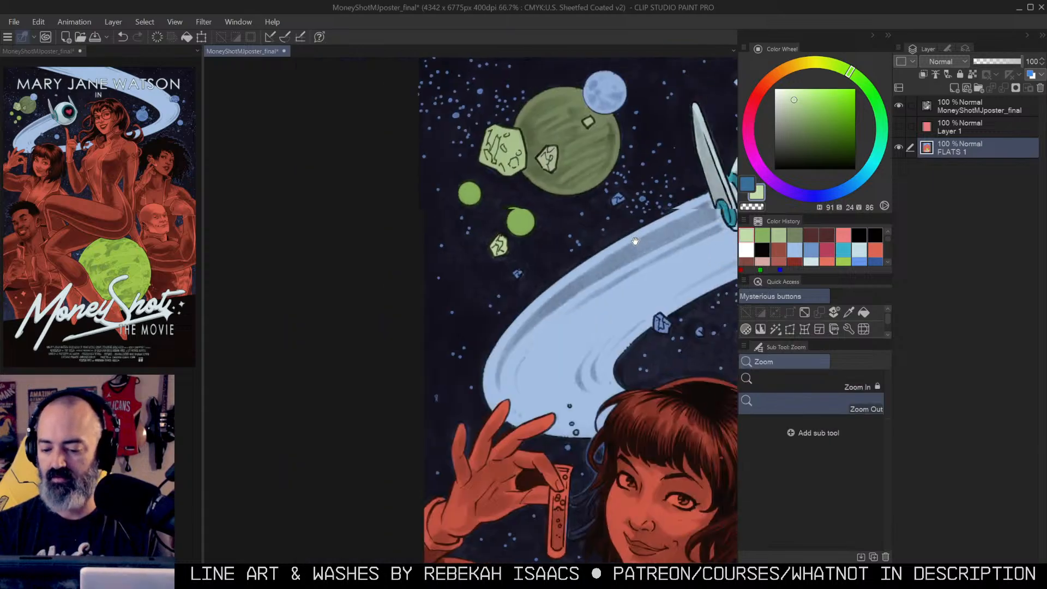
left_click_drag(715, 235, 454, 218)
left_click(406, 185)
left_click(407, 185)
mouse_move(382, 172)
left_mouse_down()
mouse_move(568, 181)
mouse_move(523, 219)
mouse_move(541, 167)
left_mouse_up()
left_click(568, 181)
key("m")
left_click_drag(642, 139, 465, 306)
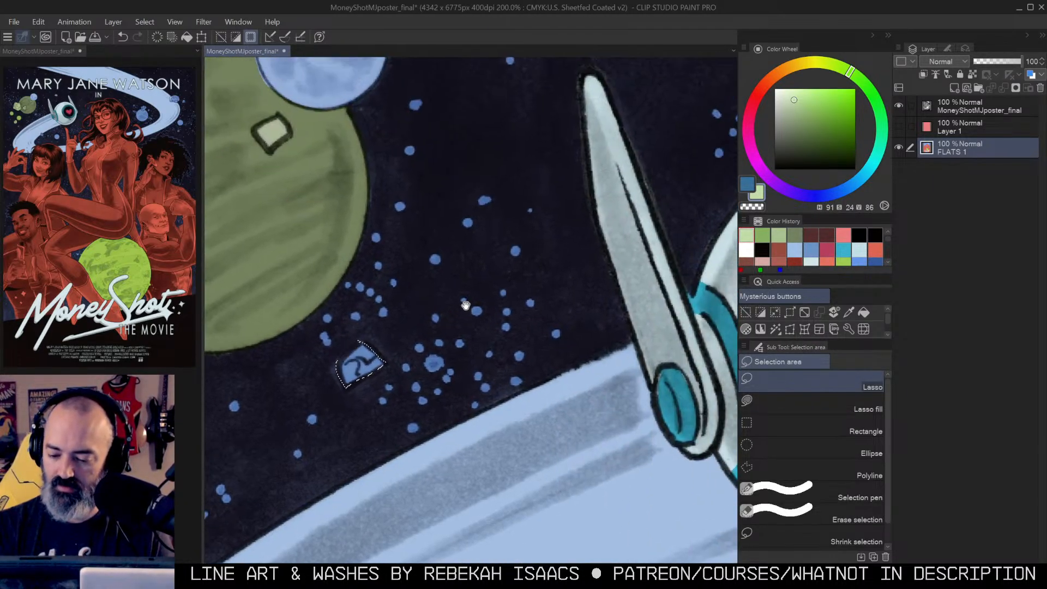
key("z")
left_click(712, 172)
left_click_drag(711, 172, 478, 216)
key("m")
mouse_move(474, 105)
left_mouse_down()
mouse_move(510, 112)
mouse_move(517, 95)
mouse_move(499, 76)
mouse_move(470, 102)
left_mouse_up()
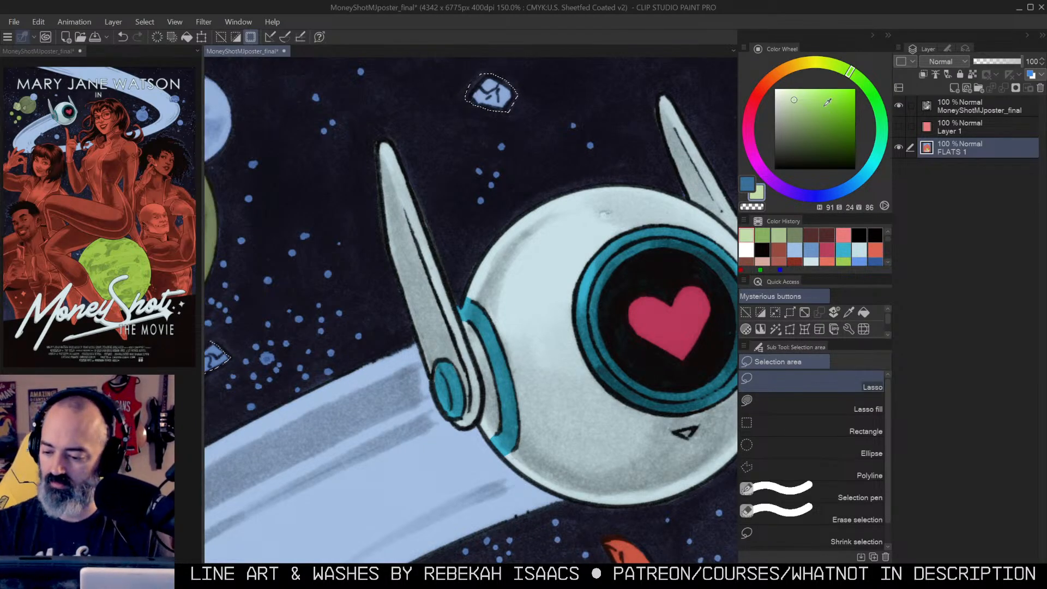
Step: Fill the two selected asteroids with pale yellow (59, 24, 86) and clear the selection
left_click(815, 62)
key("alt+Delete")
left_click_drag(594, 290, 707, 158)
key("g")
left_click(329, 229)
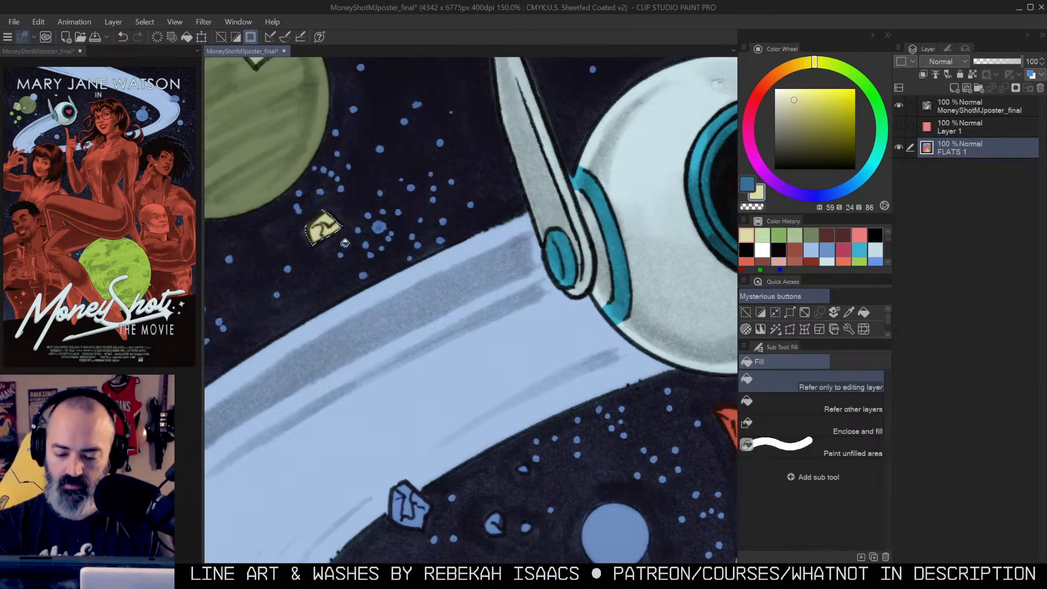
key("ctrl+d")
Step: Lasso the asteroid on the inner edge of the light blue swoosh, fill it with pale green, and clear the selection
left_click_drag(645, 248, 715, 72)
key("m")
mouse_move(513, 314)
left_mouse_down()
mouse_move(539, 189)
mouse_move(540, 210)
left_mouse_up()
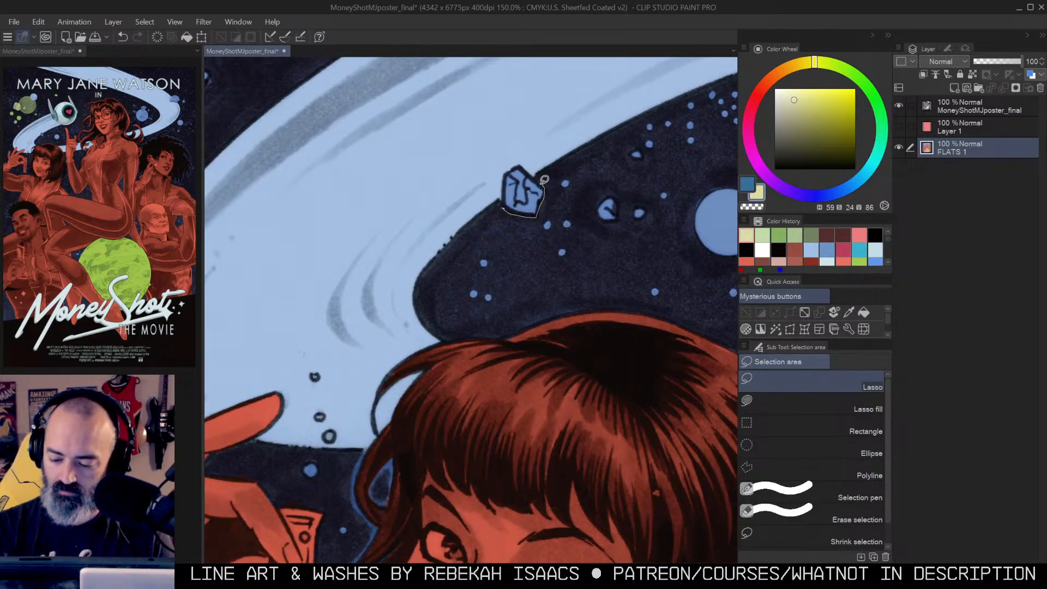
mouse_move(523, 163)
left_mouse_down()
mouse_move(510, 212)
mouse_move(309, 257)
left_mouse_up()
key("g")
left_click(520, 200)
key("m")
key("ctrl+d")
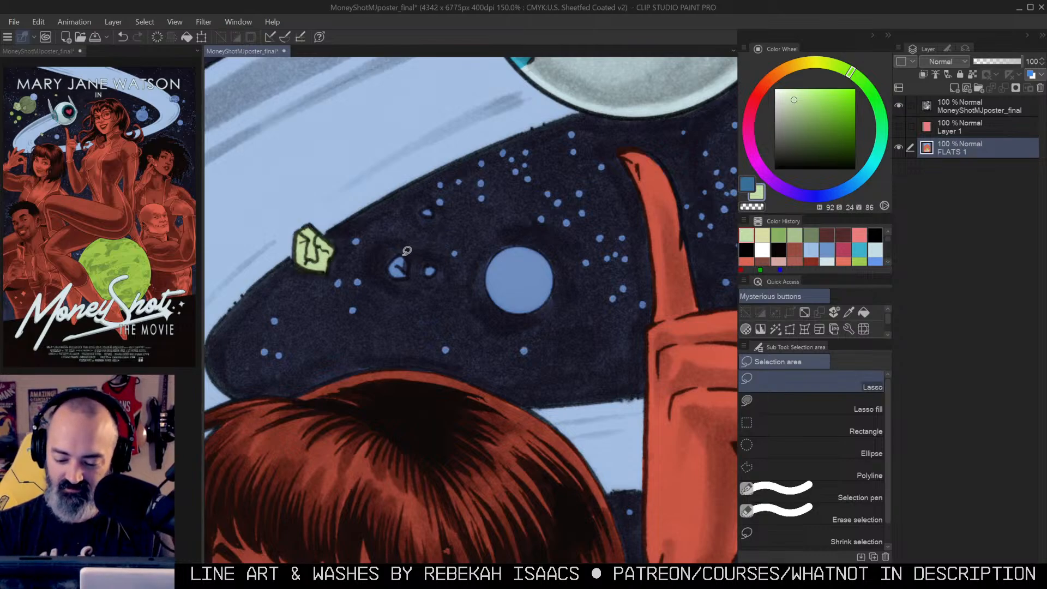
Step: Lasso the tiny asteroid between the pale green one and the round moon, fill it with pale green (92, 24, 86), and clear the selection
left_click_drag(410, 271, 402, 254)
key("g")
left_click(398, 267)
key("m")
key("ctrl+d")
Step: Lasso the round moon beside the raised finger, fill it with light pink (328, 24, 86), and clear the selection
mouse_move(493, 252)
left_mouse_down()
mouse_move(486, 280)
mouse_move(495, 305)
mouse_move(534, 313)
mouse_move(556, 286)
mouse_move(548, 248)
mouse_move(486, 255)
left_mouse_up()
key("g")
left_click(535, 272)
key("m")
left_click_drag(650, 219, 447, 239)
key("ctrl+d")
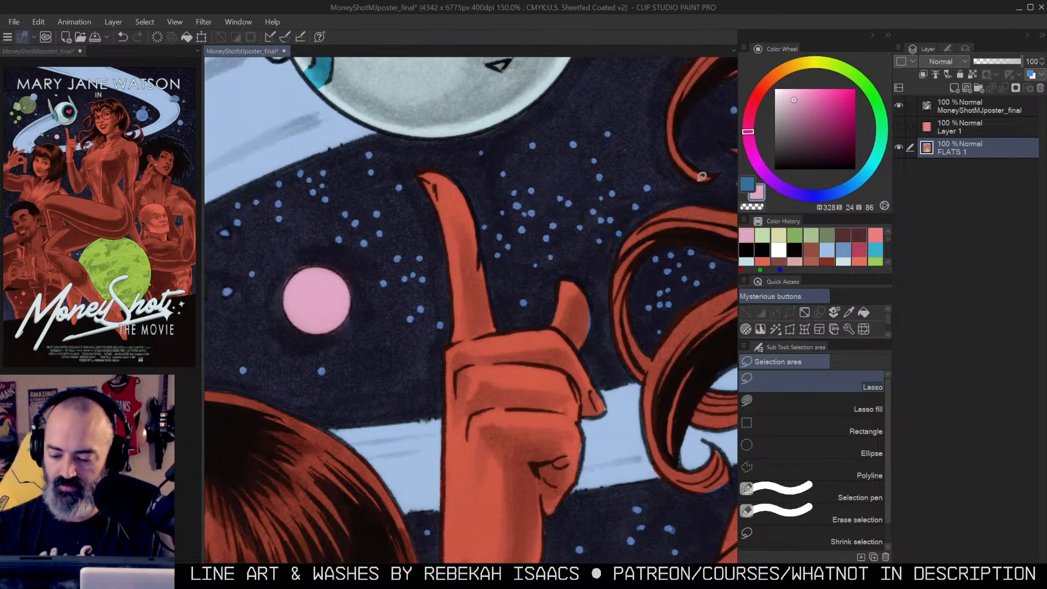
Step: Lasso the small asteroid near the ringed planet and the large asteroid overlapping the planet
left_click_drag(680, 237, 433, 236)
left_click(557, 237, "alt")
left_click(556, 237, "alt")
left_click_drag(626, 199, 473, 412)
left_click_drag(728, 368, 562, 287)
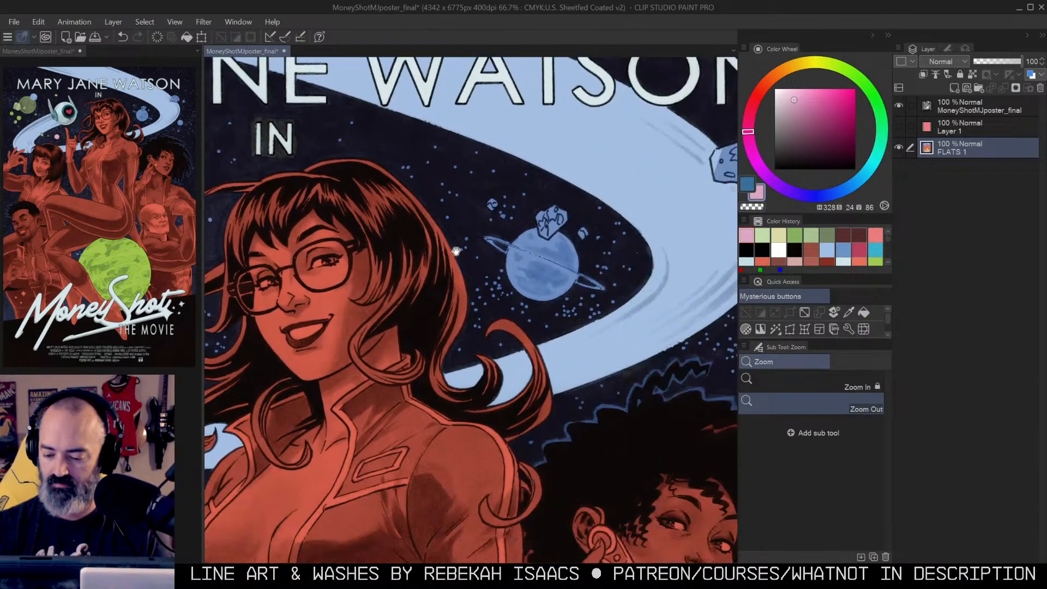
left_click(570, 283, "ctrl")
left_click(570, 283, "ctrl")
mouse_move(458, 138)
left_mouse_down()
mouse_move(539, 115)
mouse_move(524, 139)
mouse_move(506, 129)
mouse_move(515, 104)
mouse_move(537, 106)
left_mouse_up()
key("m")
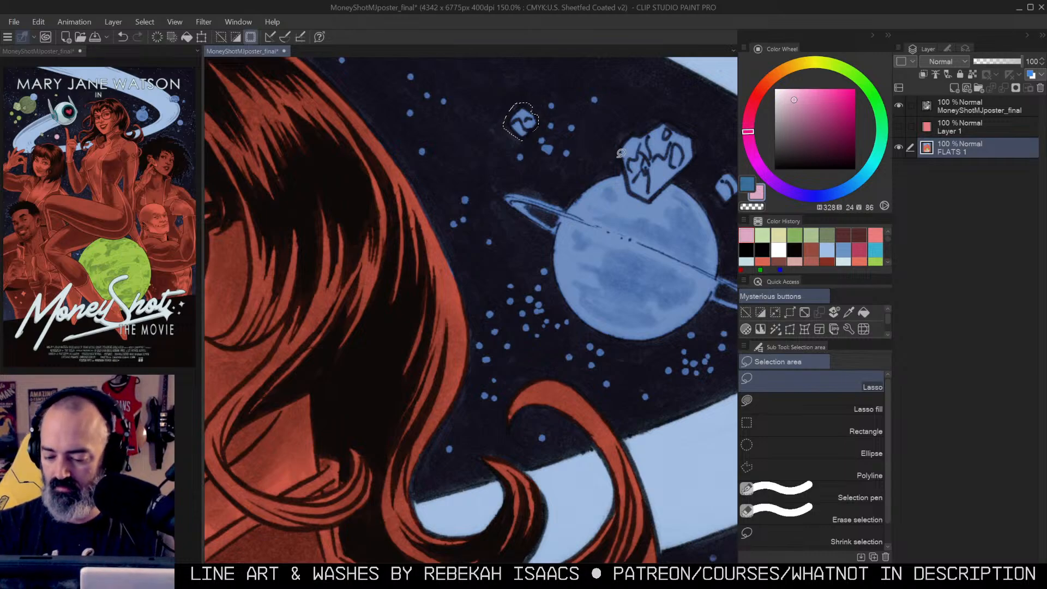
mouse_move(644, 133)
left_mouse_down()
mouse_move(625, 170)
mouse_move(569, 205)
mouse_move(506, 188)
mouse_move(510, 205)
mouse_move(552, 234)
mouse_move(554, 279)
mouse_move(577, 306)
mouse_move(647, 213)
mouse_move(664, 119)
mouse_move(693, 131)
mouse_move(680, 172)
mouse_move(649, 204)
left_mouse_up()
Step: Add the ringed planet, its rings and the remaining small asteroid nearby to the selection
key("shift+space")
mouse_move(655, 257)
left_mouse_down()
mouse_move(595, 210)
mouse_move(483, 180)
left_mouse_up()
left_click_drag(482, 180, 586, 288)
mouse_move(510, 189)
left_mouse_down()
mouse_move(548, 164)
mouse_move(615, 166)
mouse_move(556, 275)
left_mouse_up()
mouse_move(620, 172)
left_mouse_down()
mouse_move(674, 122)
mouse_move(615, 218)
mouse_move(639, 188)
mouse_move(665, 258)
mouse_move(644, 297)
mouse_move(596, 328)
mouse_move(594, 225)
left_mouse_up()
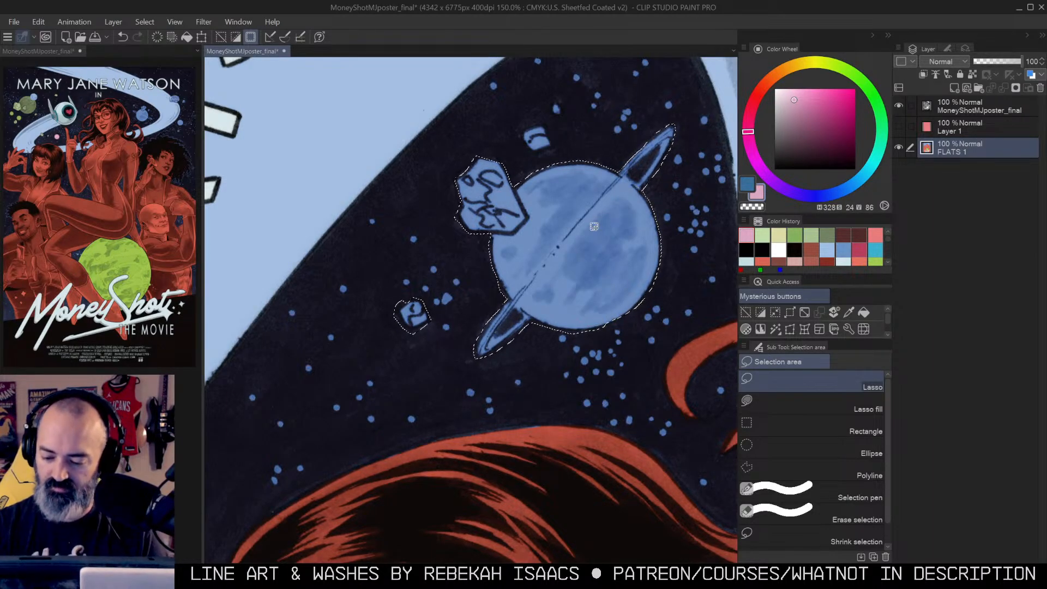
double_click(532, 294, "alt")
left_click_drag(360, 218, 427, 183)
left_click_drag(596, 293, 614, 245)
double_click(595, 220)
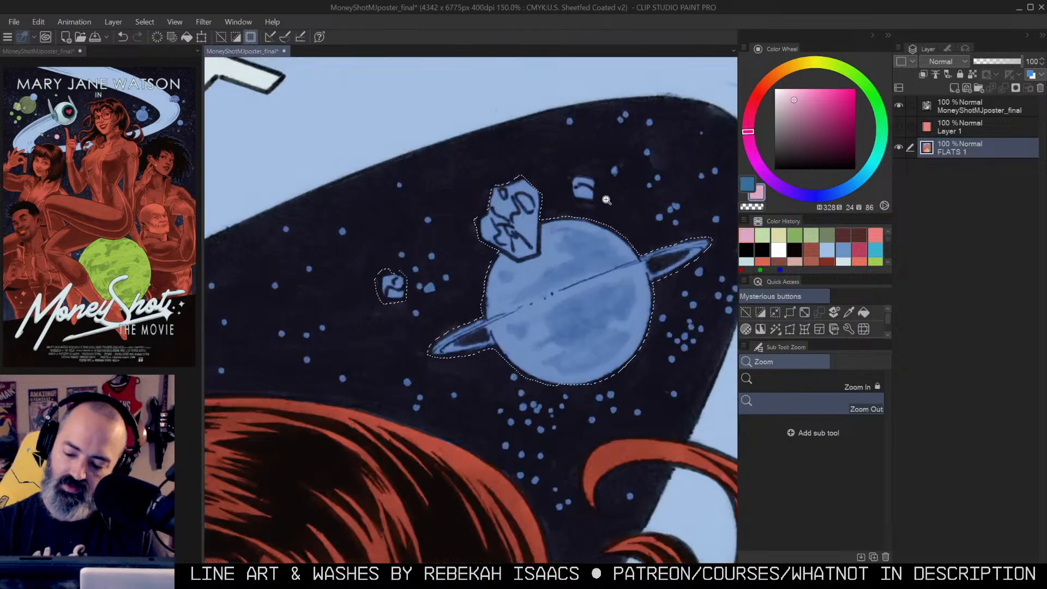
mouse_move(580, 195)
left_mouse_down()
mouse_move(596, 179)
mouse_move(569, 180)
mouse_move(580, 201)
left_mouse_up()
Step: Fill the selected ringed planet and asteroids with pink (328, 43, 76) and clear the selection
left_click(811, 105)
key("alt+BackSpace")
key("ctrl+d")
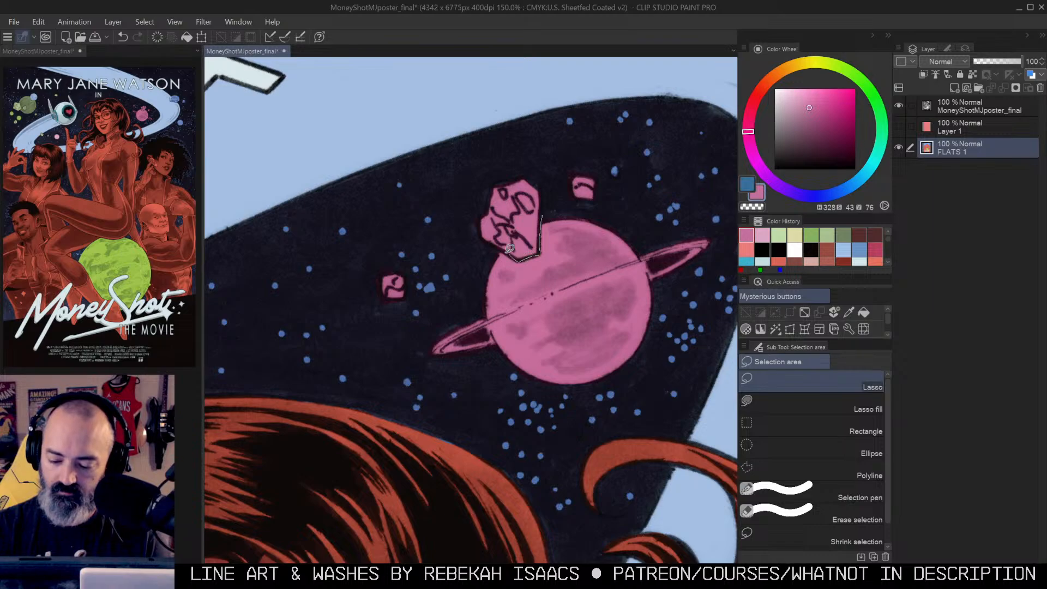
Step: Lasso the ringed planet without its overlapping asteroid and fill it with dark green (87, 62, 49)
mouse_move(494, 248)
left_mouse_down()
mouse_move(576, 394)
mouse_move(640, 193)
mouse_move(570, 173)
left_mouse_up()
left_click(845, 69)
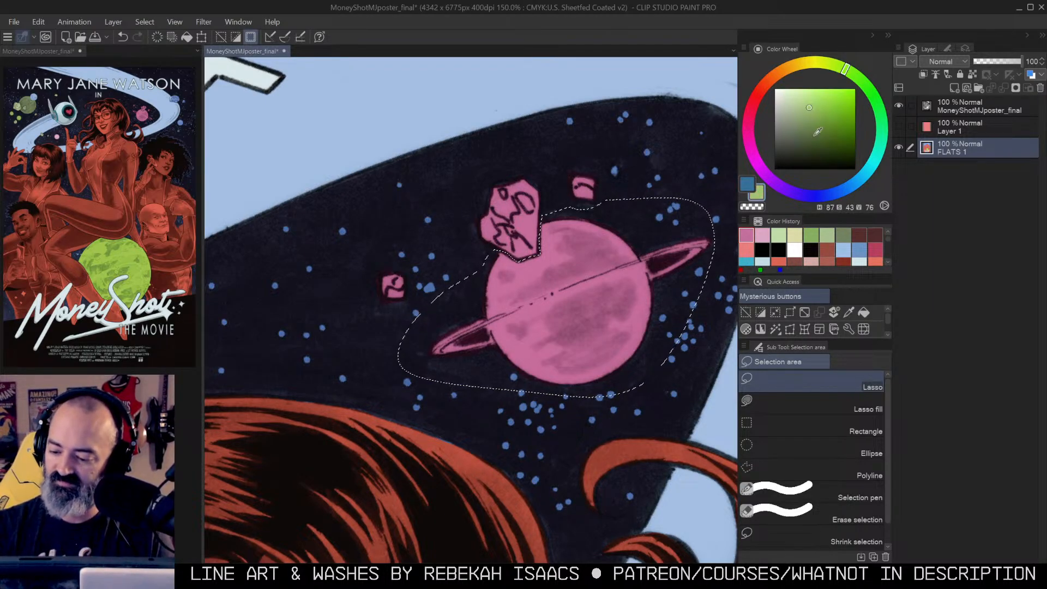
left_click(825, 130)
key("g")
left_click(597, 283)
key("m")
Step: Clear the planet selection and lasso the large cratered asteroid on the outer curve of the light blue swoosh
left_click(616, 197, "ctrl")
left_click(595, 264, "alt")
left_click(577, 284, "alt")
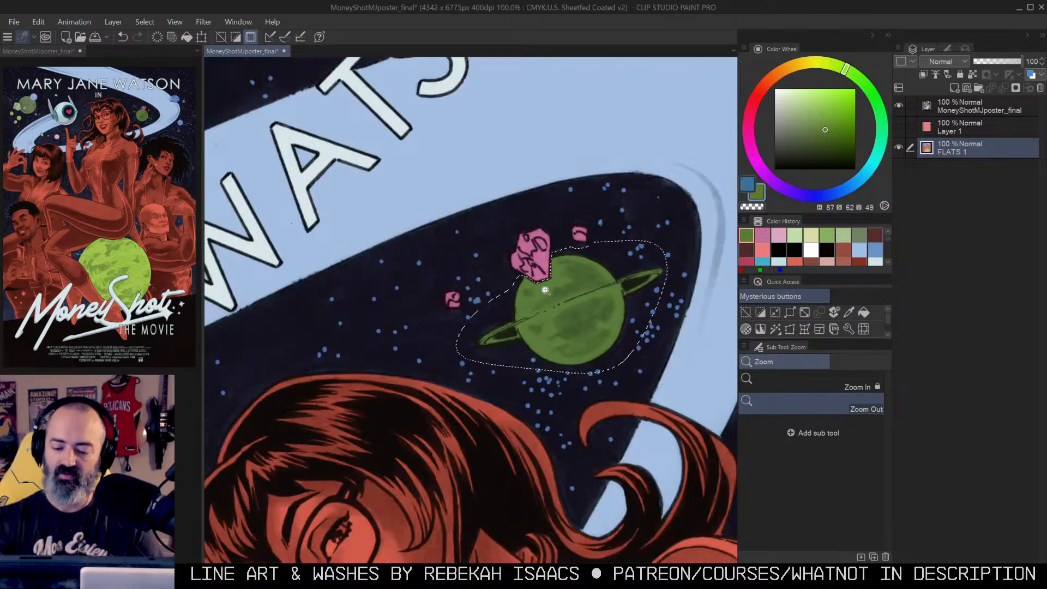
left_click(507, 261, "alt")
left_click_drag(517, 246, 579, 209)
left_click_drag(564, 301, 457, 241)
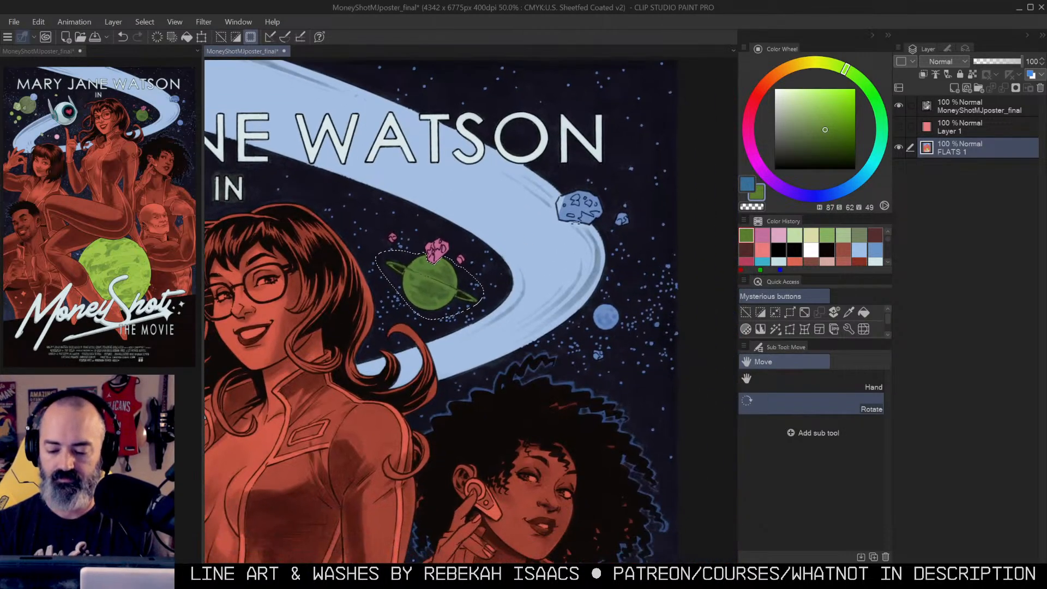
left_click(588, 224)
left_click(593, 223)
left_click(580, 186)
left_click_drag(614, 171, 618, 169)
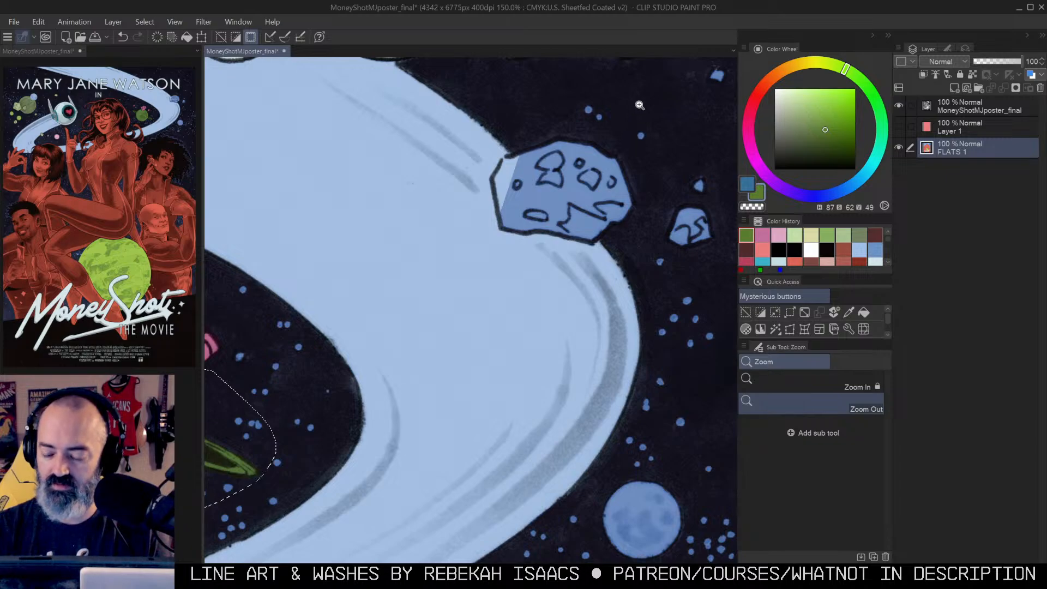
left_click(614, 170)
left_click_drag(610, 166, 607, 149)
key("m")
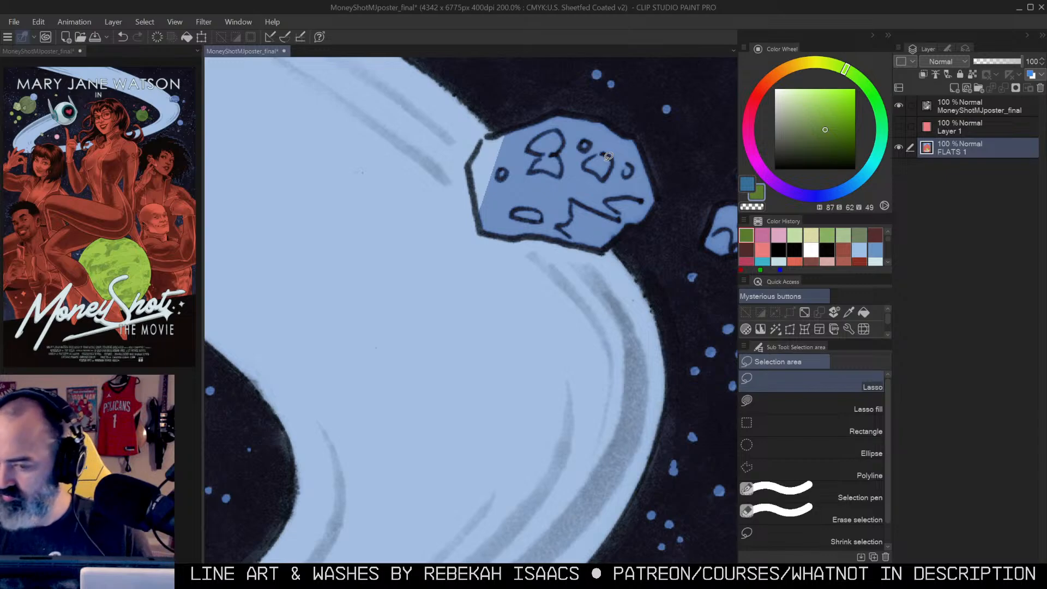
key("ctrl+space")
left_click(564, 117, "ctrl")
left_click(575, 151, "alt")
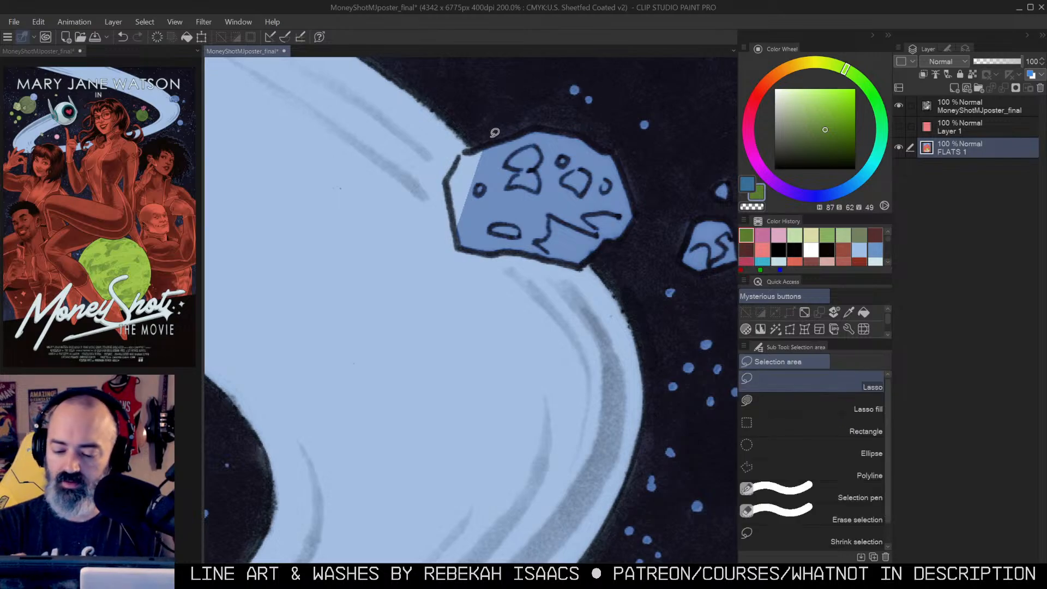
left_click_drag(506, 133, 463, 152)
mouse_move(453, 202)
left_mouse_down()
mouse_move(465, 246)
mouse_move(549, 253)
left_mouse_up()
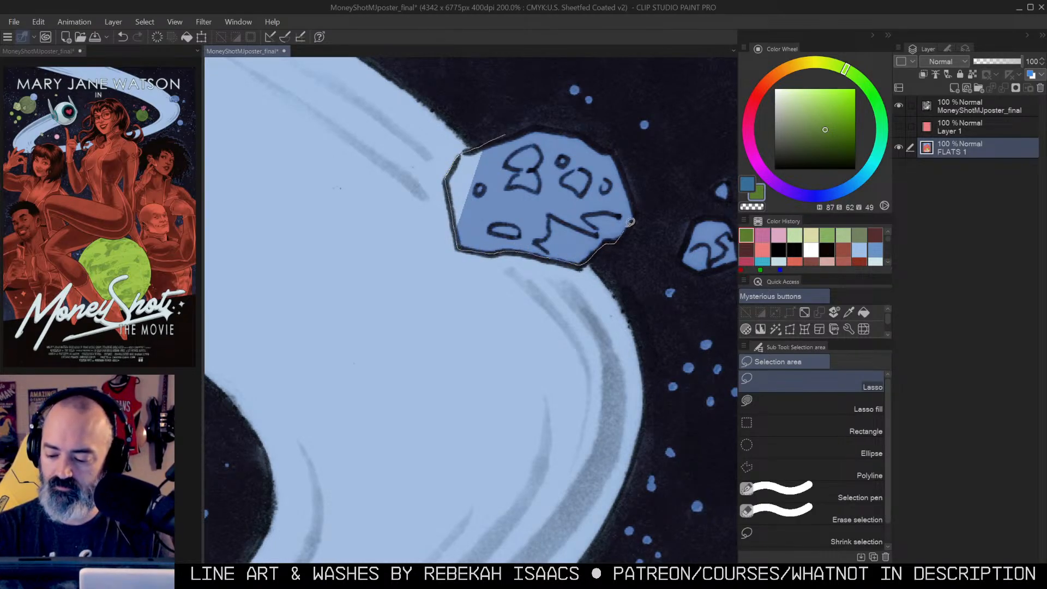
mouse_move(643, 208)
left_mouse_down()
mouse_move(615, 150)
mouse_move(577, 128)
mouse_move(491, 138)
left_mouse_up()
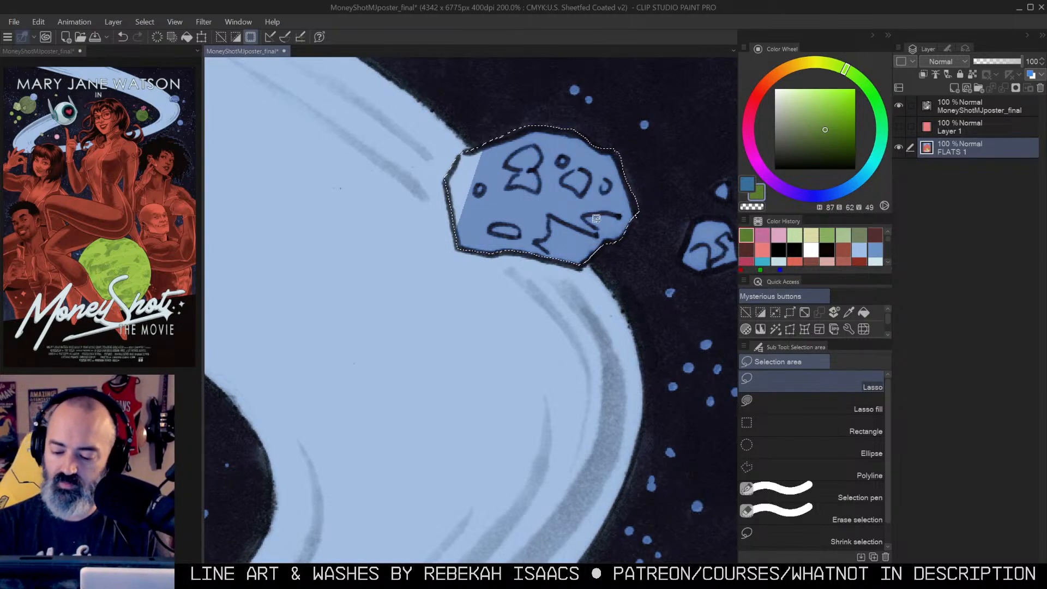
Step: Fill the large cratered asteroid with violet (265, 39, 74) and clear the selection
left_click(787, 190)
left_click_drag(805, 115, 806, 109)
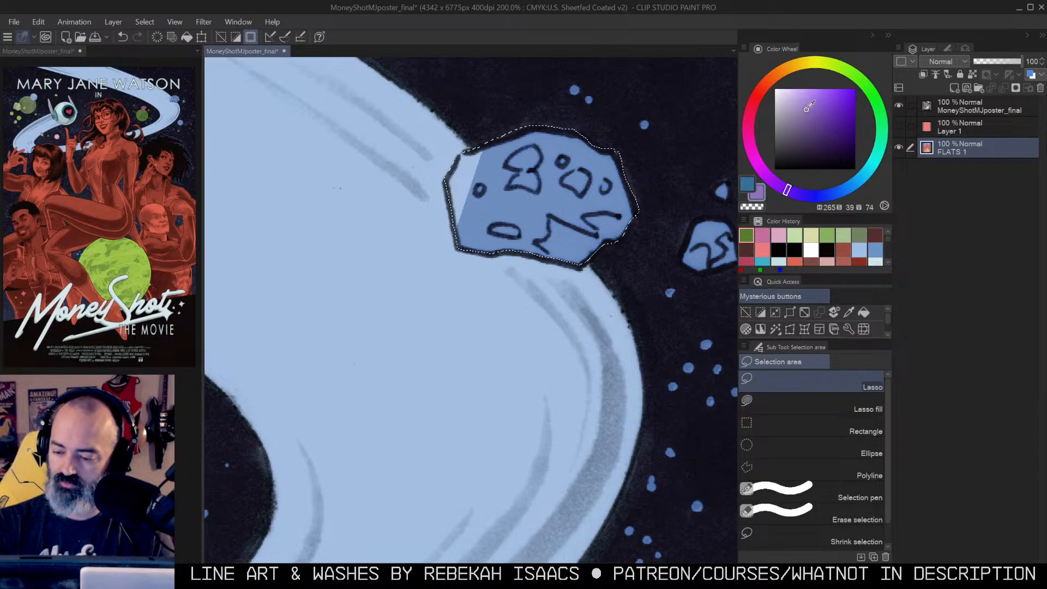
key("g")
left_click(464, 185)
left_click(510, 204)
key("alt+space")
left_click(561, 291)
left_click(560, 291)
key("ctrl+d")
Step: Lasso the small asteroid beside the violet one, fill it with pale violet (265, 21, 90), and clear the selection
left_click(627, 288)
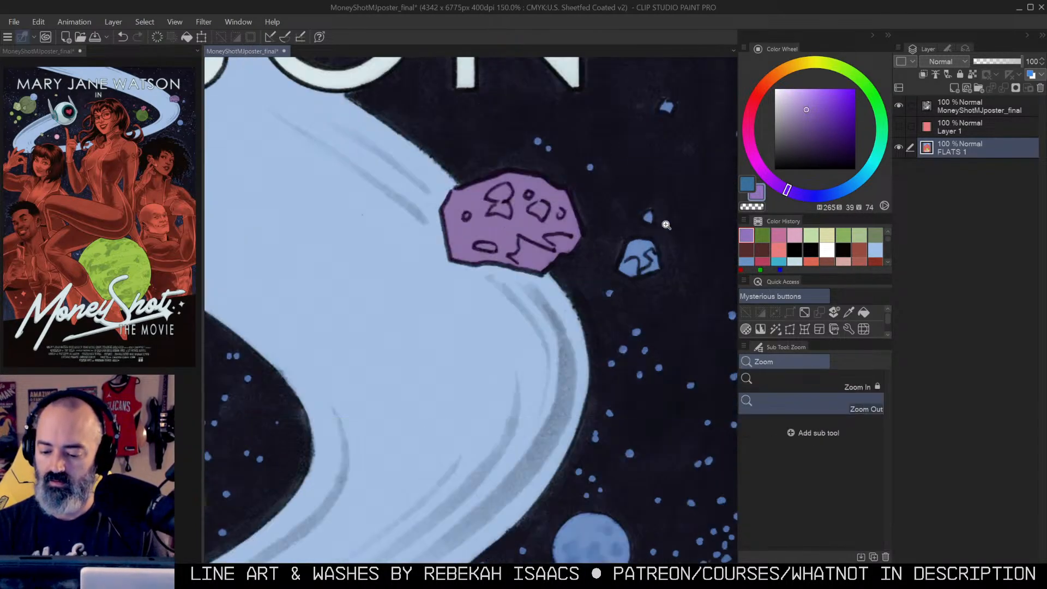
mouse_move(657, 243)
left_mouse_down()
mouse_move(627, 238)
mouse_move(615, 265)
mouse_move(629, 279)
mouse_move(653, 276)
mouse_move(657, 241)
left_mouse_up()
left_click(792, 97)
key("g")
left_click(592, 245)
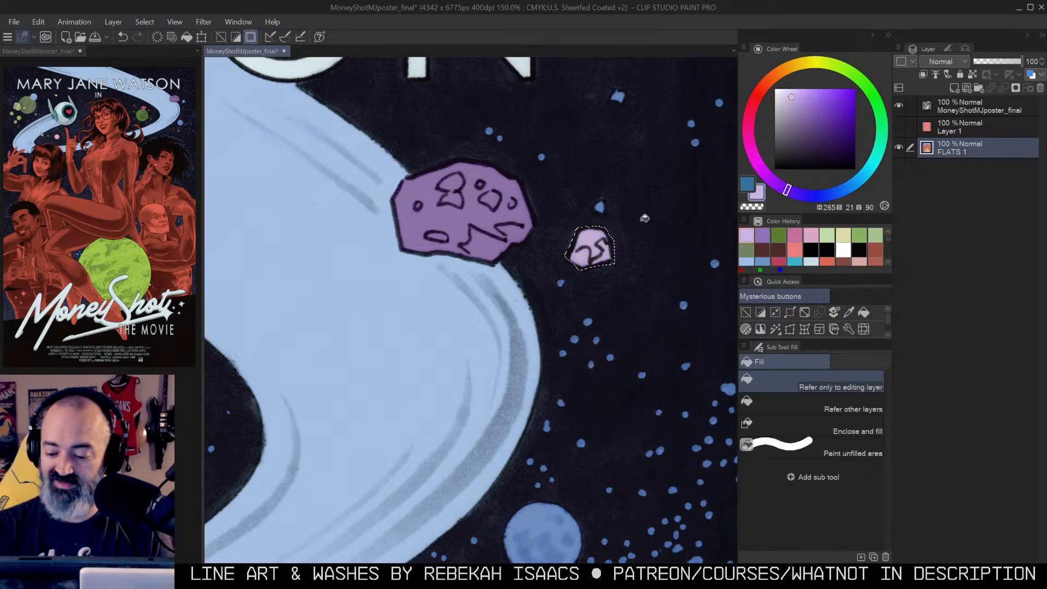
key("ctrl+d")
key("m")
Step: Lasso the blue cratered moon above the curly-haired woman
left_click_drag(653, 209, 629, 262)
left_click(627, 273)
left_click_drag(631, 299, 620, 132)
left_click_drag(599, 257, 667, 123)
left_click(650, 164)
left_click(650, 164)
key("m")
mouse_move(547, 153)
left_mouse_down()
mouse_move(527, 195)
mouse_move(539, 233)
mouse_move(572, 251)
left_mouse_up()
left_click_drag(636, 223, 637, 217)
key("ctrl+d")
mouse_move(535, 167)
left_mouse_down()
mouse_move(528, 203)
mouse_move(541, 235)
mouse_move(563, 250)
mouse_move(618, 239)
mouse_move(640, 209)
mouse_move(640, 177)
mouse_move(624, 151)
mouse_move(587, 139)
mouse_move(551, 143)
mouse_move(531, 175)
left_mouse_up()
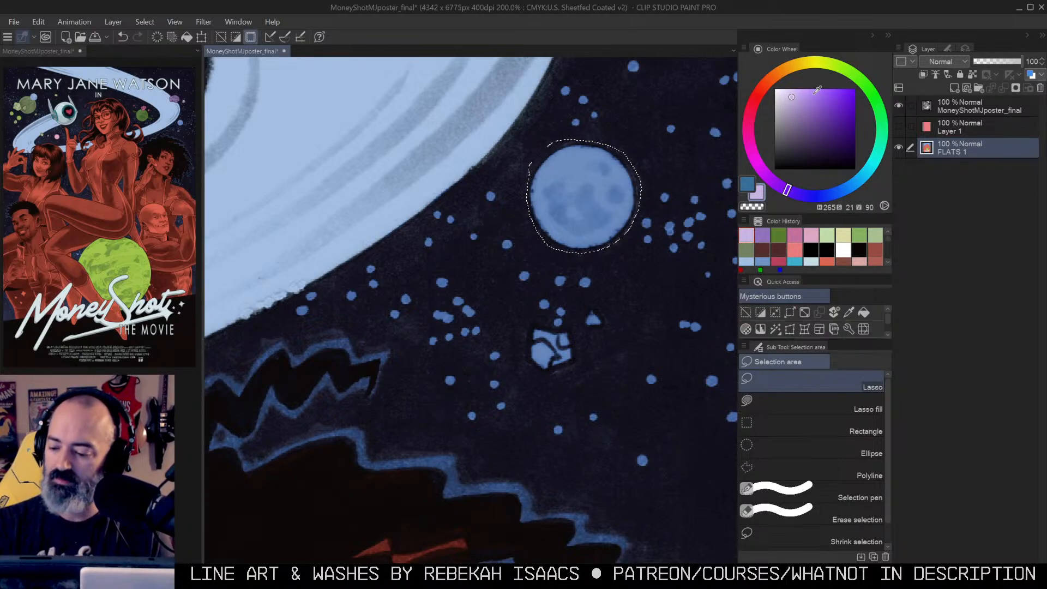
Step: Fill the cratered moon with soft yellow (67, 33, 82) and clear the selection
left_click(824, 63)
left_click(802, 103)
key("g")
left_click(597, 199)
key("m")
key("ctrl+d")
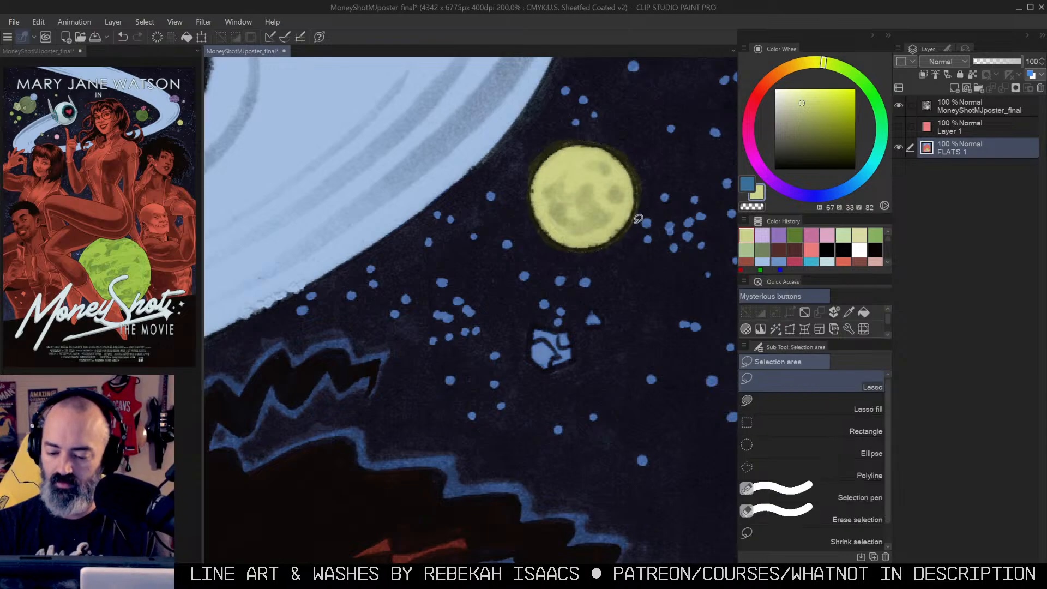
Step: Lasso the small asteroid below the yellow moon and fill it with muted purple (286, 20, 68)
mouse_move(570, 341)
left_mouse_down()
mouse_move(565, 329)
mouse_move(522, 353)
mouse_move(580, 355)
mouse_move(570, 333)
left_mouse_up()
left_click(776, 168)
left_click(791, 114)
key("g")
left_click(552, 351)
key("m")
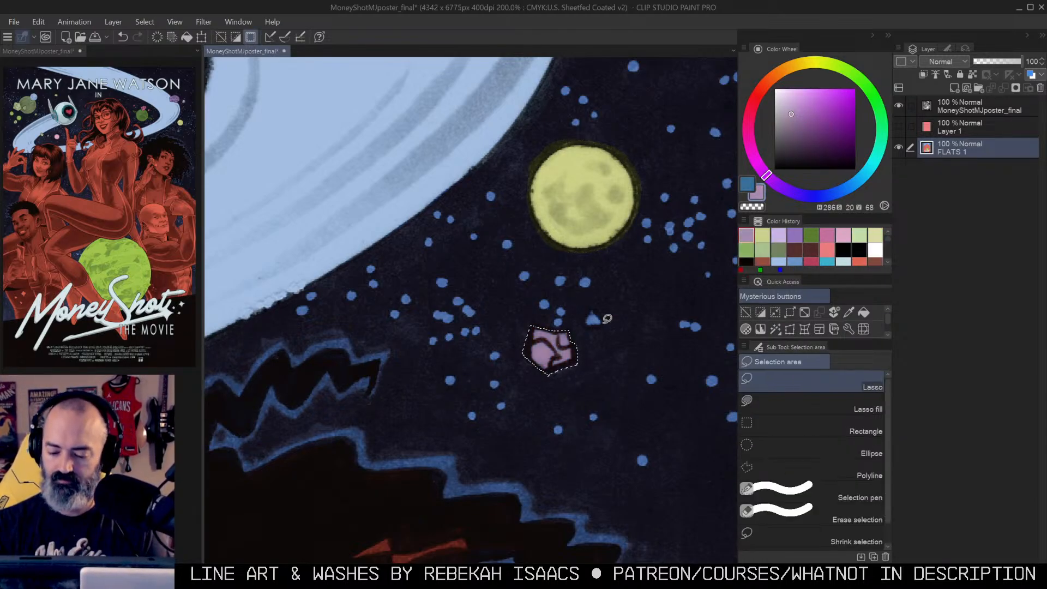
Step: Review the whole poster, from the recolored planets and asteroids down to the title lettering
key("alt+space")
left_click(621, 317)
left_click(625, 316)
left_click(627, 315)
scroll(655, 319, "down", 3)
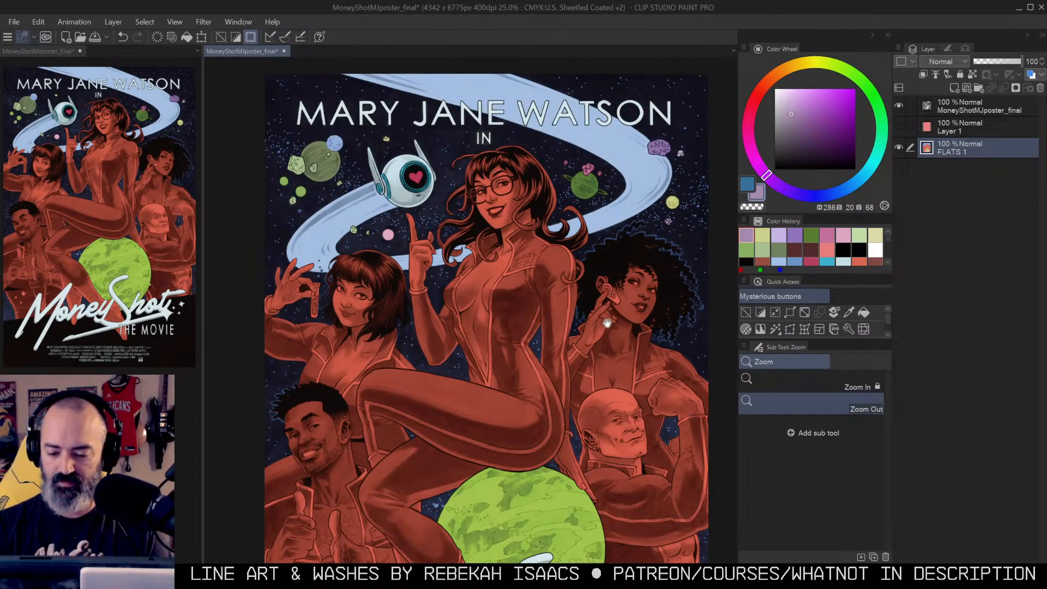
left_click_drag(616, 321, 643, 239)
scroll(635, 276, "down", 3)
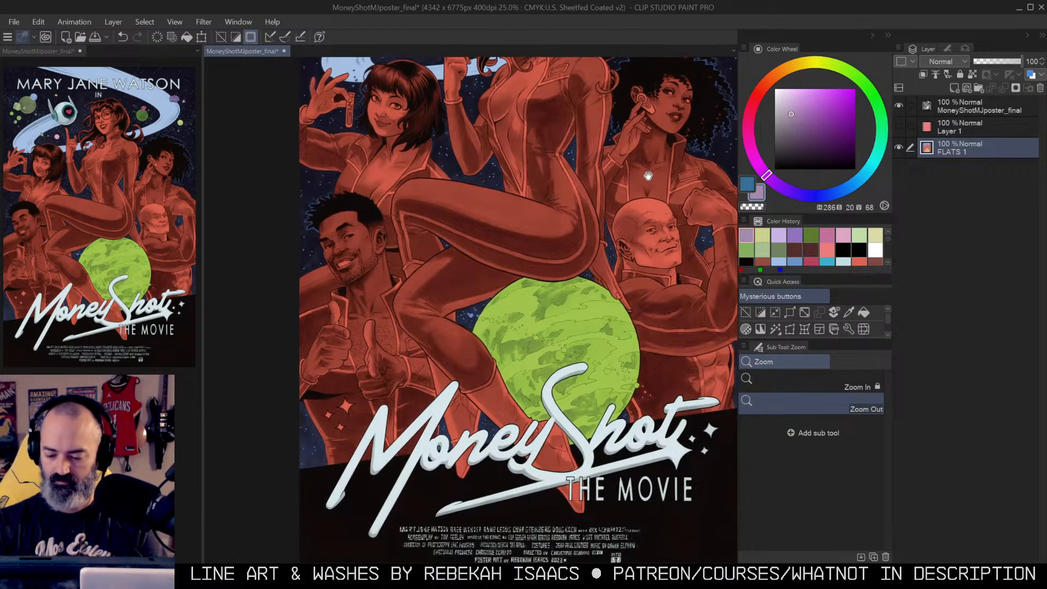
Step: Examine the green planet's bands, craters and asteroid trail behind the title lettering
scroll(618, 283, "up", 5)
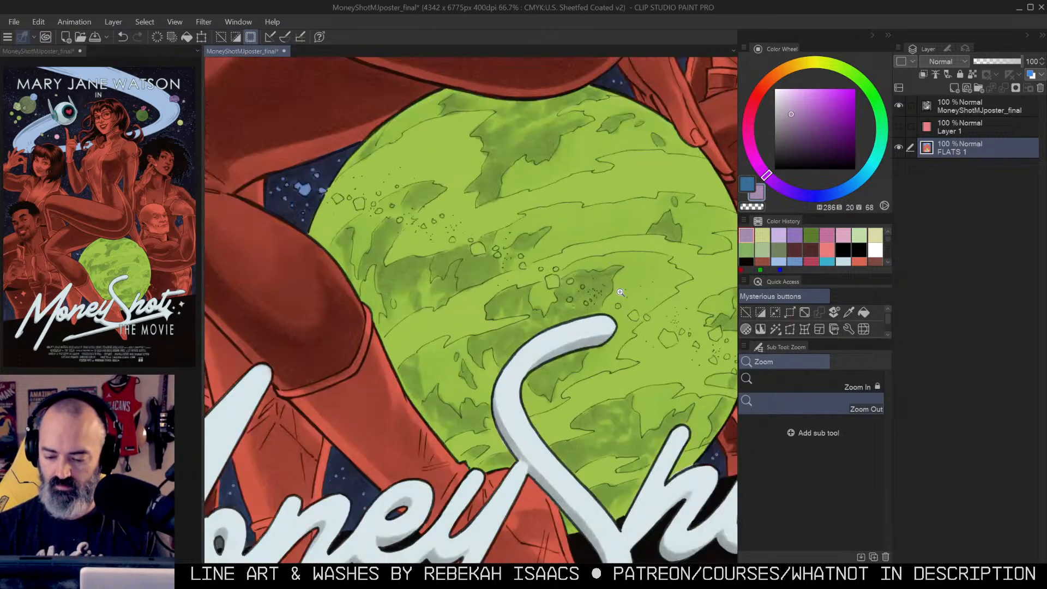
left_click_drag(647, 271, 637, 274)
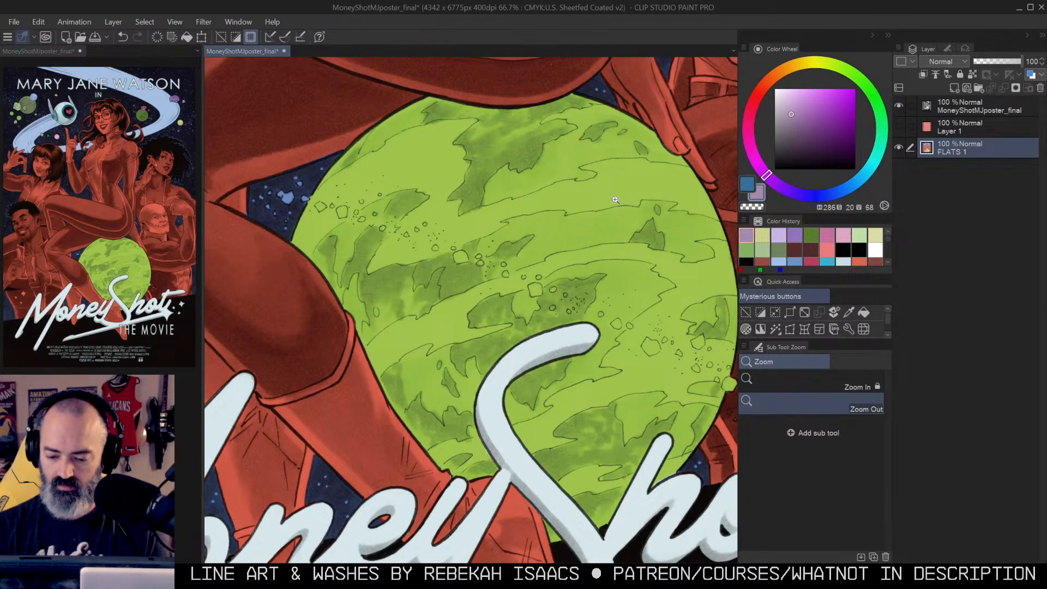
scroll(616, 200, "up", 1)
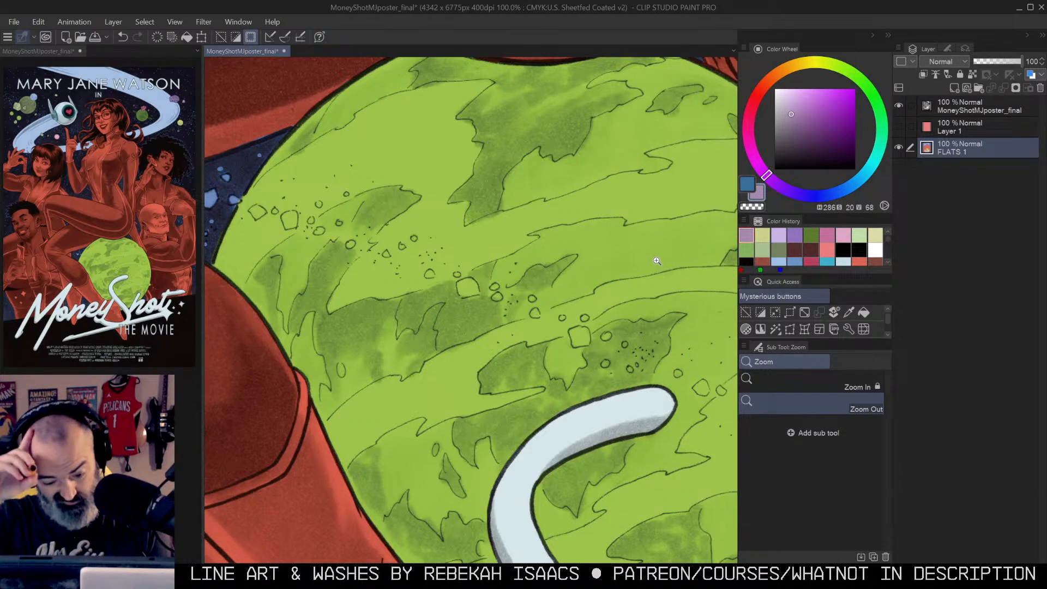
left_click_drag(610, 149, 644, 169)
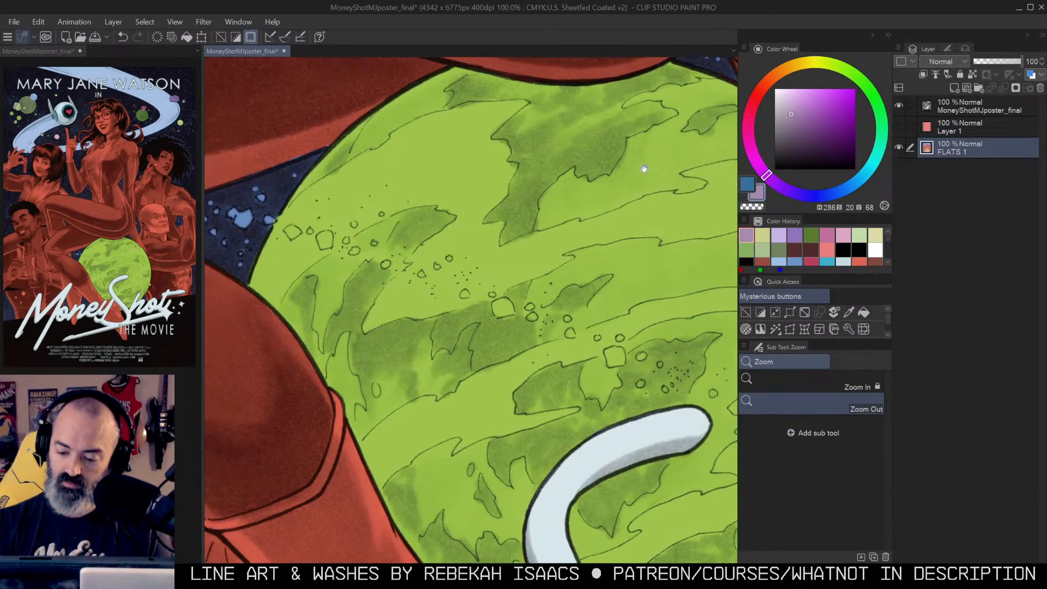
scroll(676, 157, "down", 3)
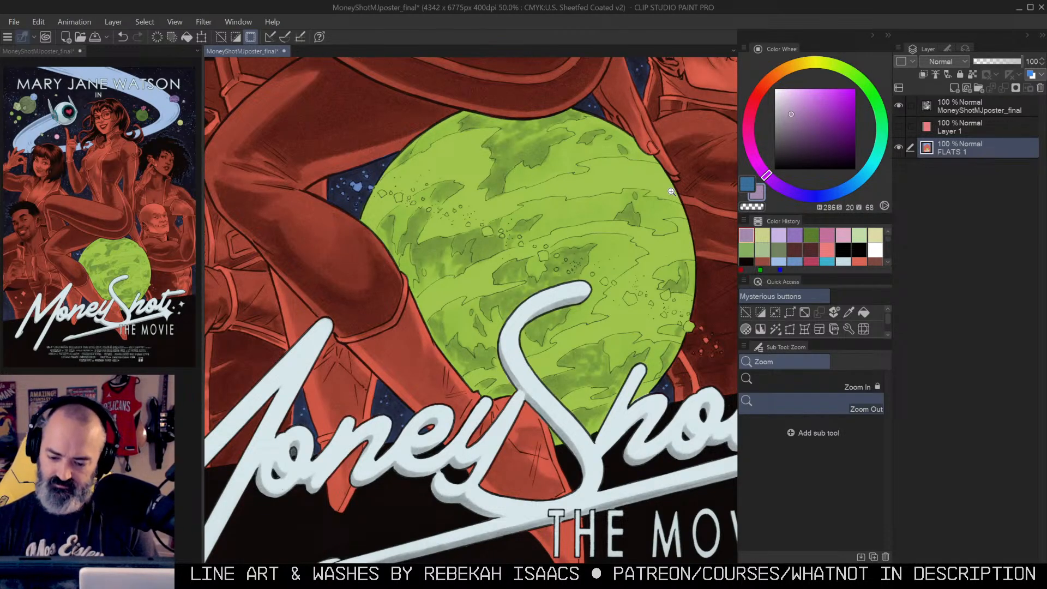
scroll(548, 186, "up", 3)
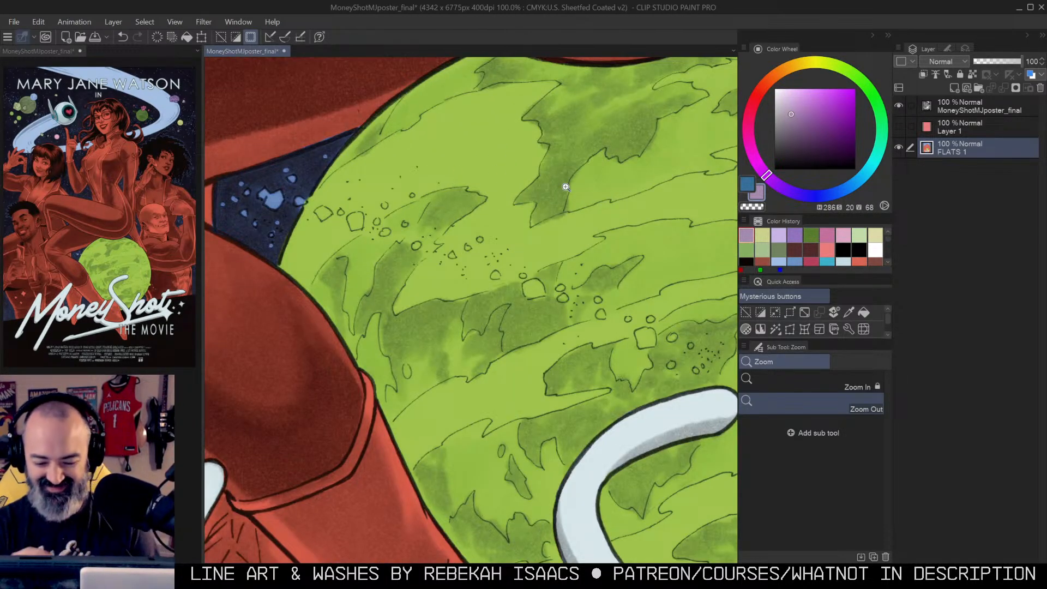
scroll(543, 235, "down", 3)
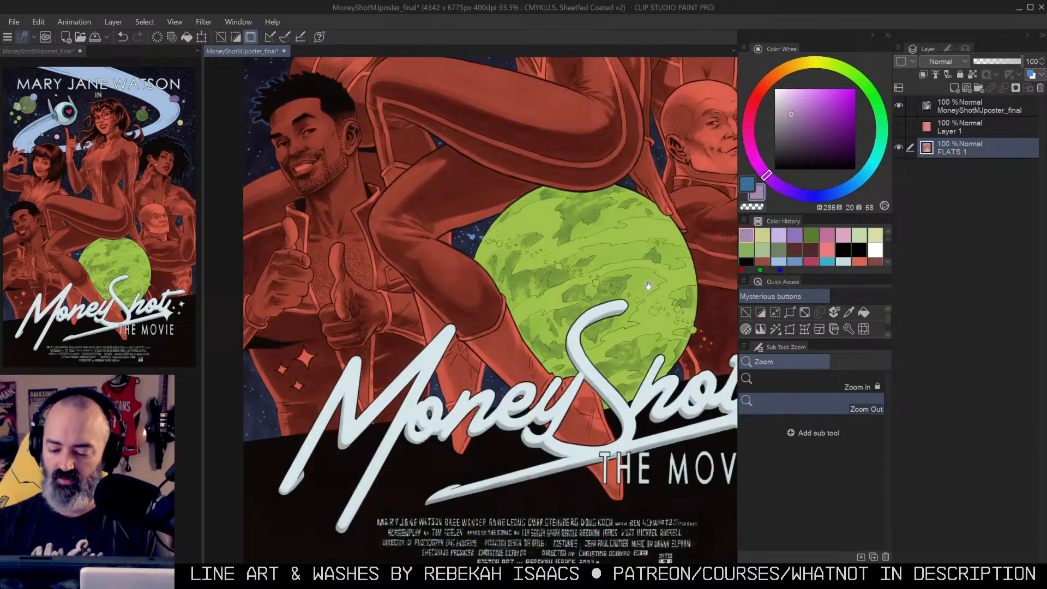
left_click_drag(648, 286, 593, 319)
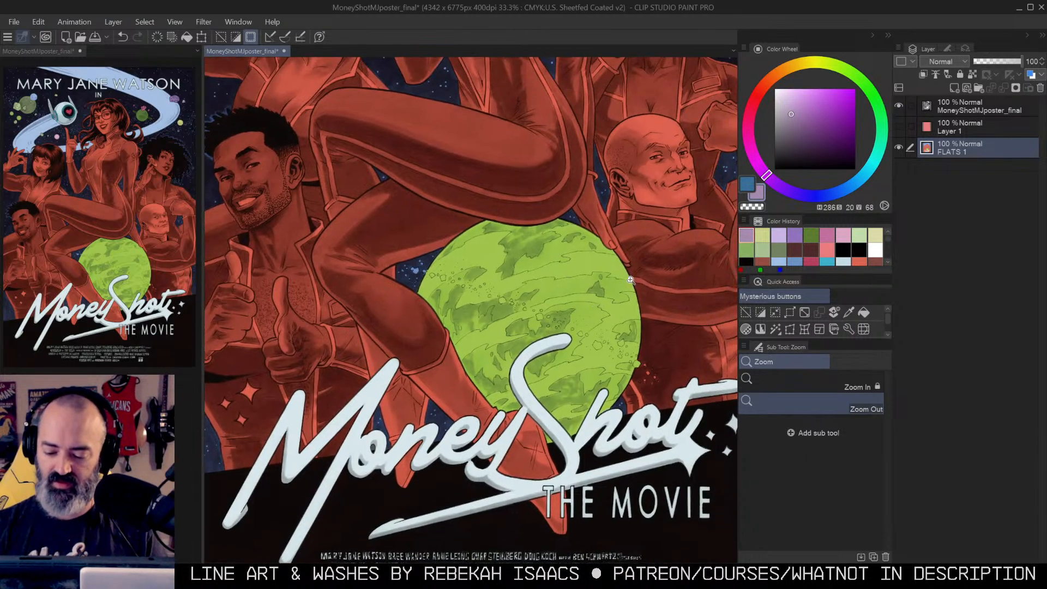
Step: Clear the asteroid selection and look over the seated woman and the figures around her
mouse_move(468, 163)
left_mouse_down()
mouse_move(570, 367)
mouse_move(565, 436)
left_mouse_up()
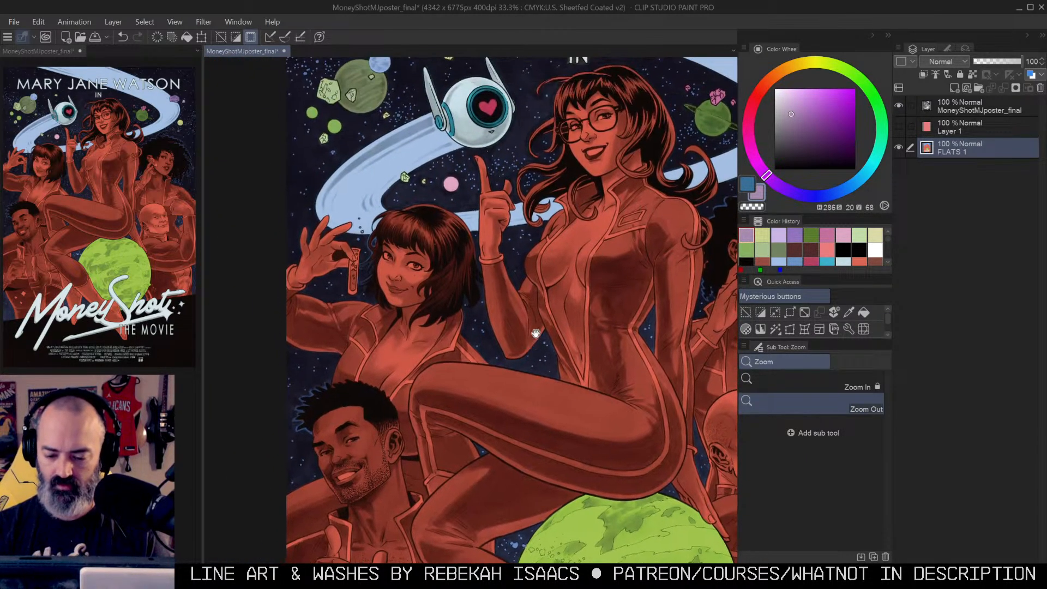
left_click_drag(626, 231, 547, 216)
key("ctrl+d")
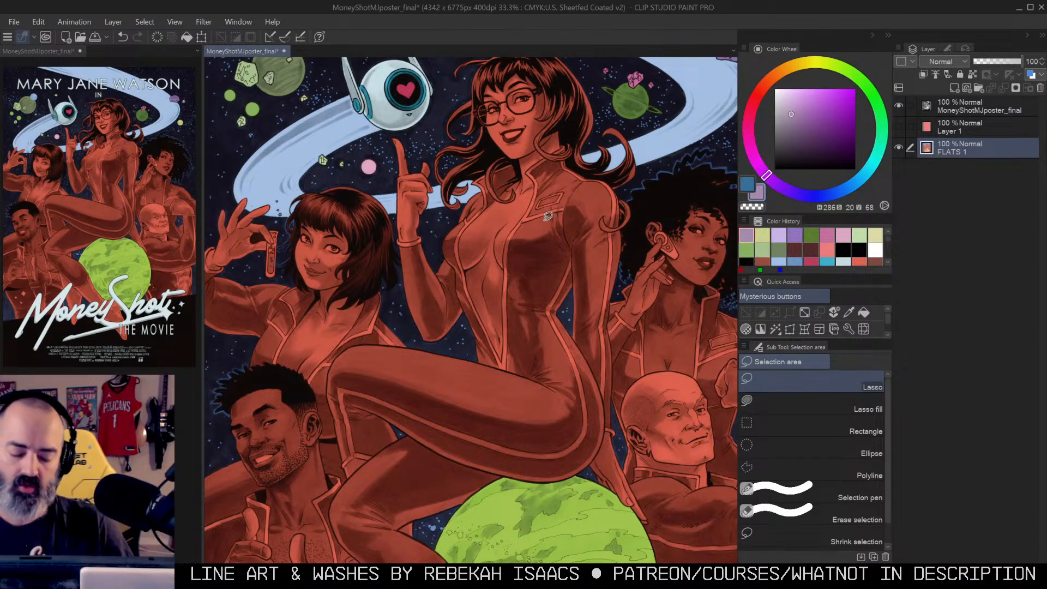
left_click_drag(437, 194, 485, 150)
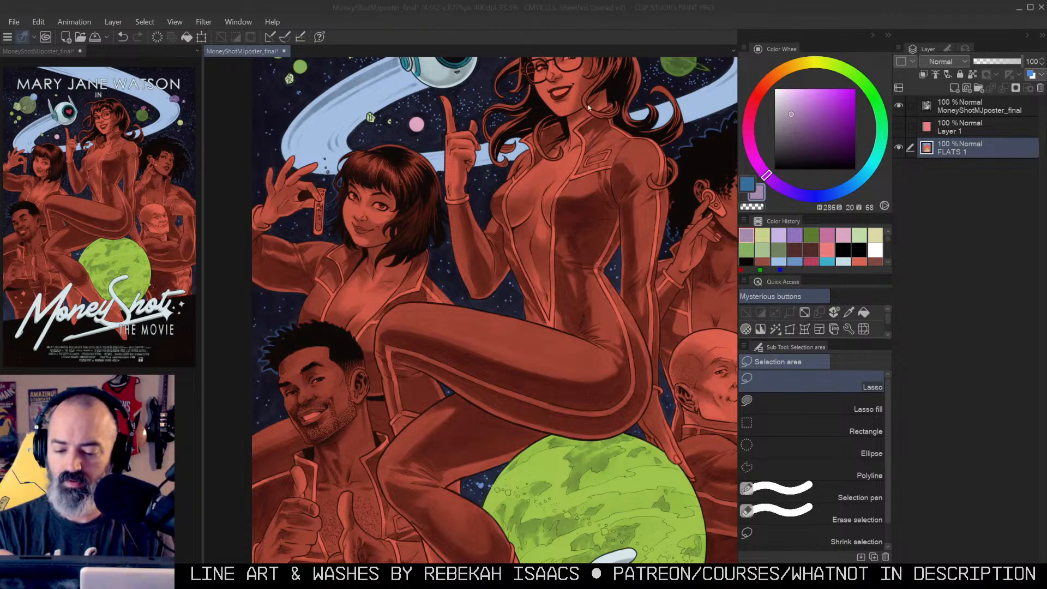
left_click_drag(546, 143, 572, 175)
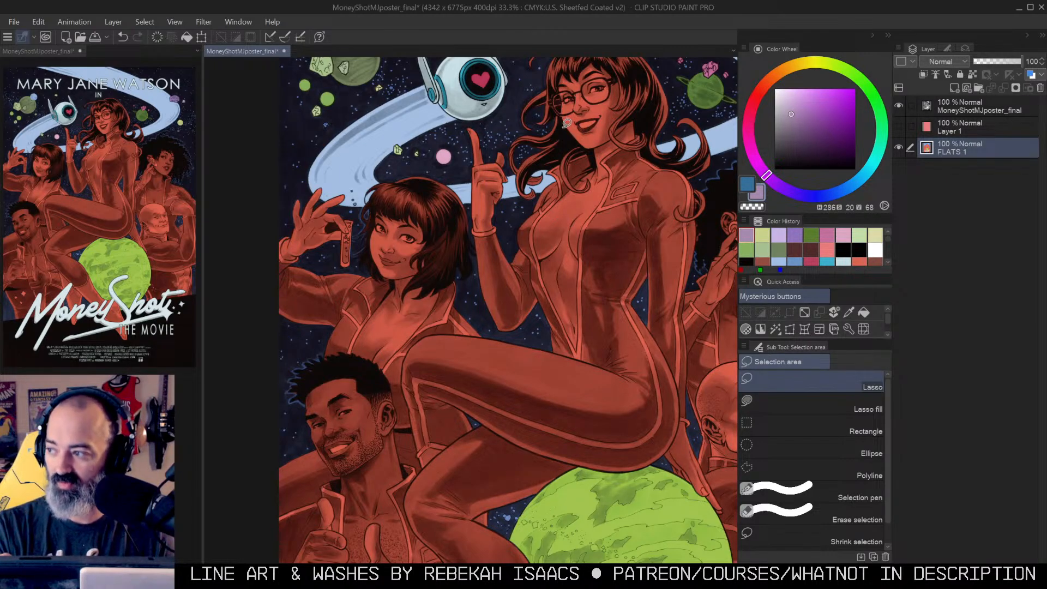
left_click_drag(413, 219, 569, 178)
Step: Inspect the woman holding the test tube up close and review the whole poster
left_click(519, 156, "ctrl")
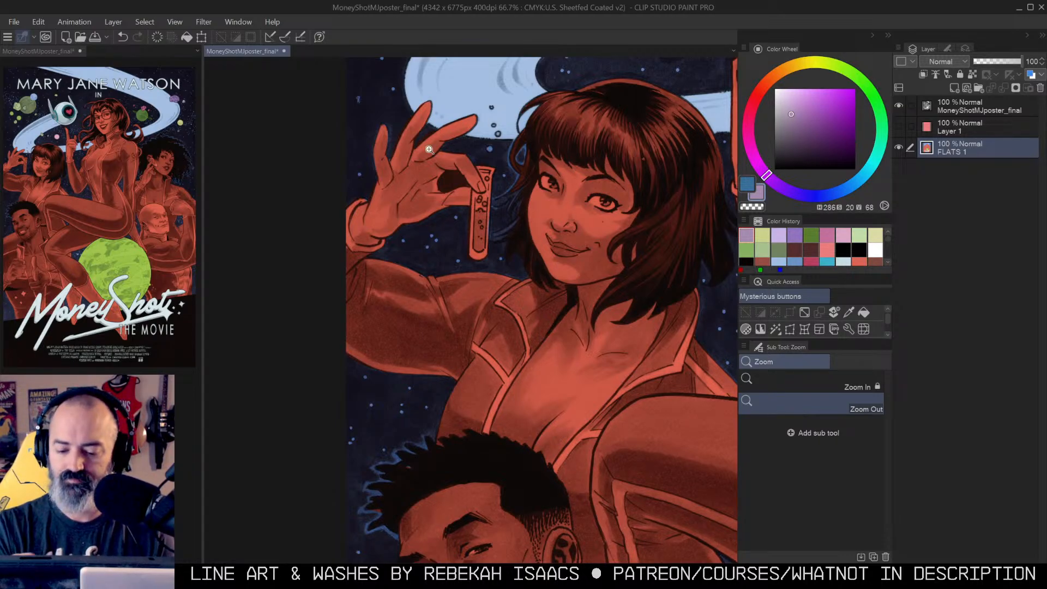
left_click(377, 238)
left_click_drag(626, 215, 469, 252)
left_click(472, 252, "alt")
left_click(476, 253, "alt")
left_click(485, 253, "alt")
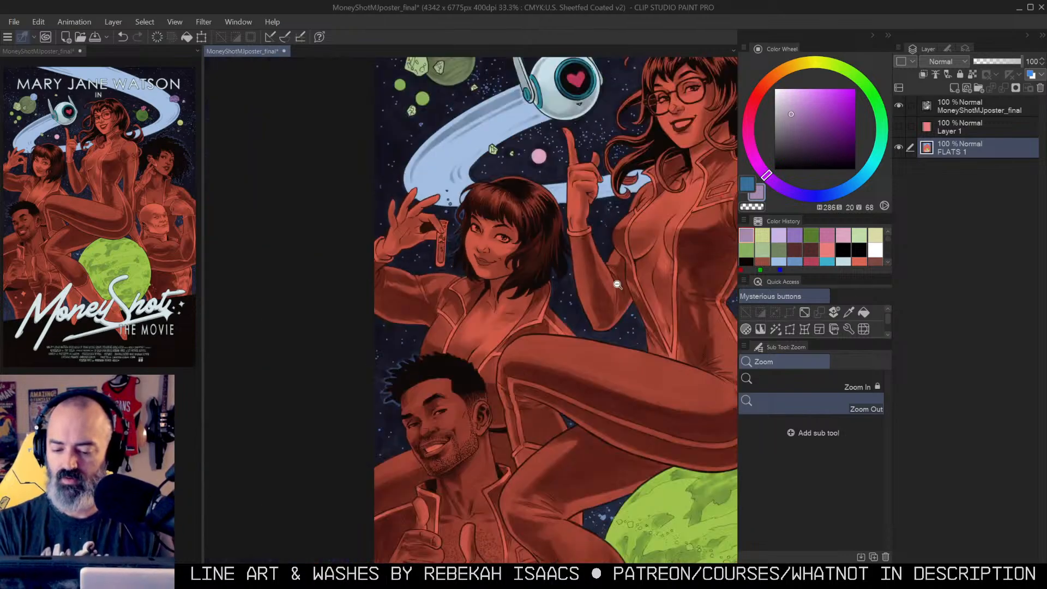
left_click(612, 276, "alt")
left_click_drag(643, 295, 472, 278)
left_click(481, 278, "alt")
left_click(484, 277, "alt")
left_click_drag(592, 232, 586, 225)
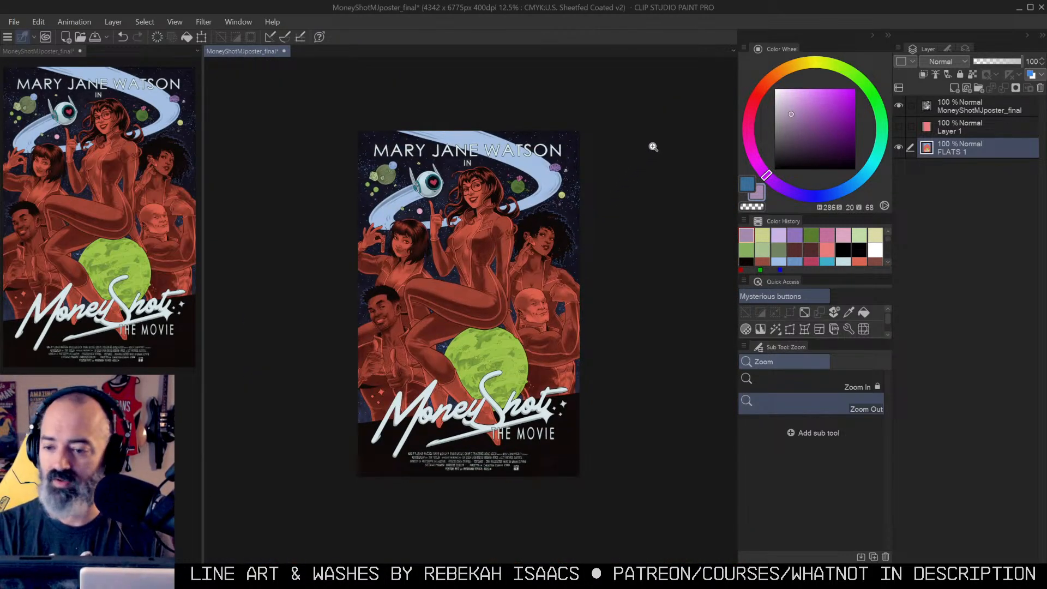
Step: Move the hidden Layer 1 beneath FLATS 1 in the layer stack
left_click(488, 213)
left_click_drag(538, 247, 608, 173)
left_click(542, 226)
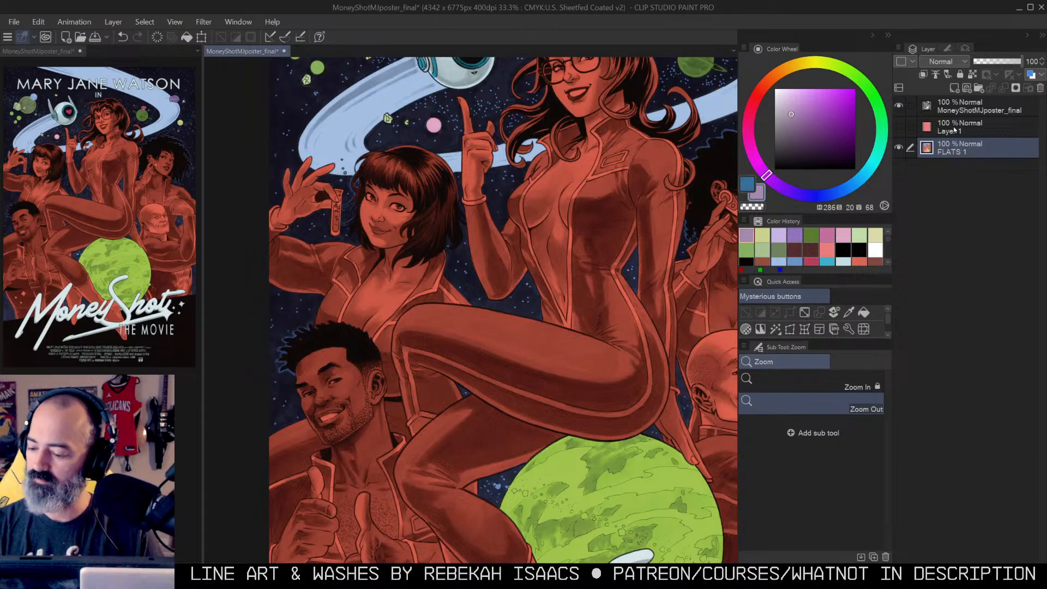
left_click_drag(966, 127, 965, 149)
left_click(972, 130)
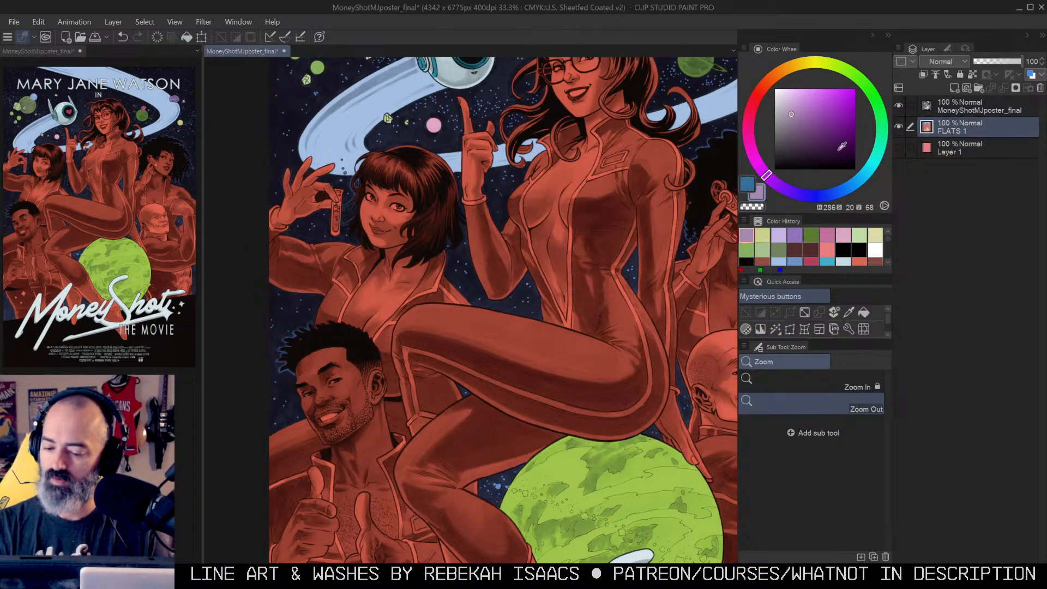
Step: Hide the line art layer to check the flat colors alone, and show it again with Layer 1 kept hidden
left_click(900, 108)
left_click_drag(644, 228, 634, 177)
left_click_drag(504, 365, 480, 295)
scroll(481, 295, "down", 3)
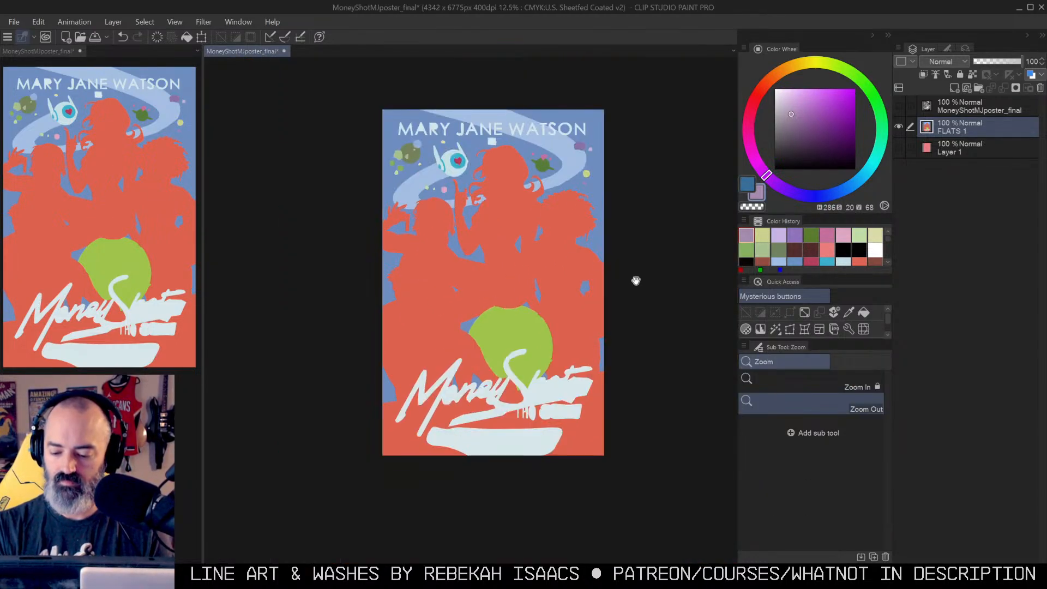
key("m")
mouse_move(617, 485)
left_mouse_down()
mouse_move(590, 365)
mouse_move(487, 164)
mouse_move(586, 480)
left_mouse_up()
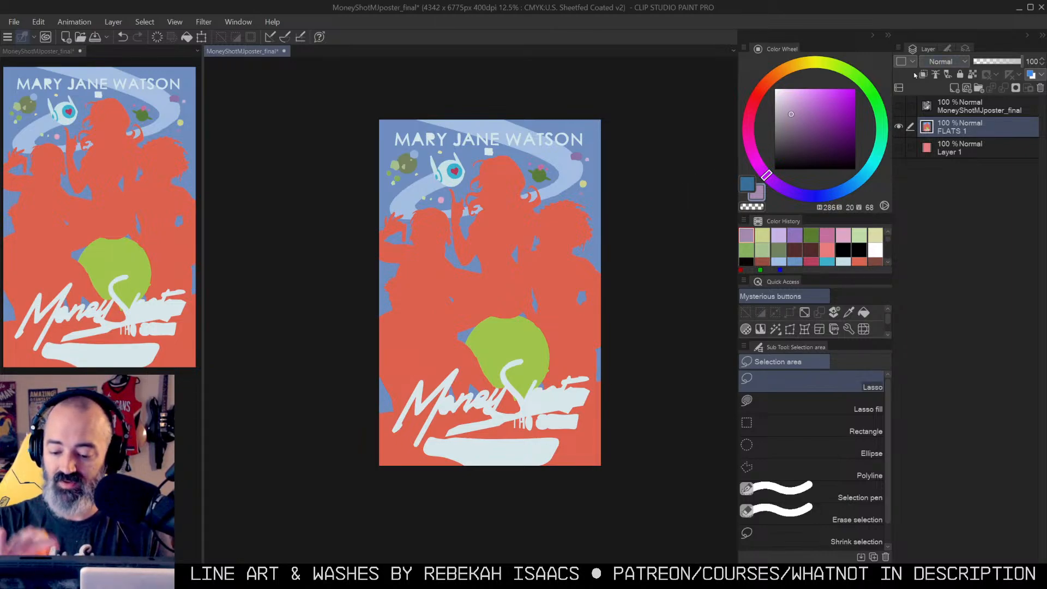
left_click_drag(899, 106, 899, 147)
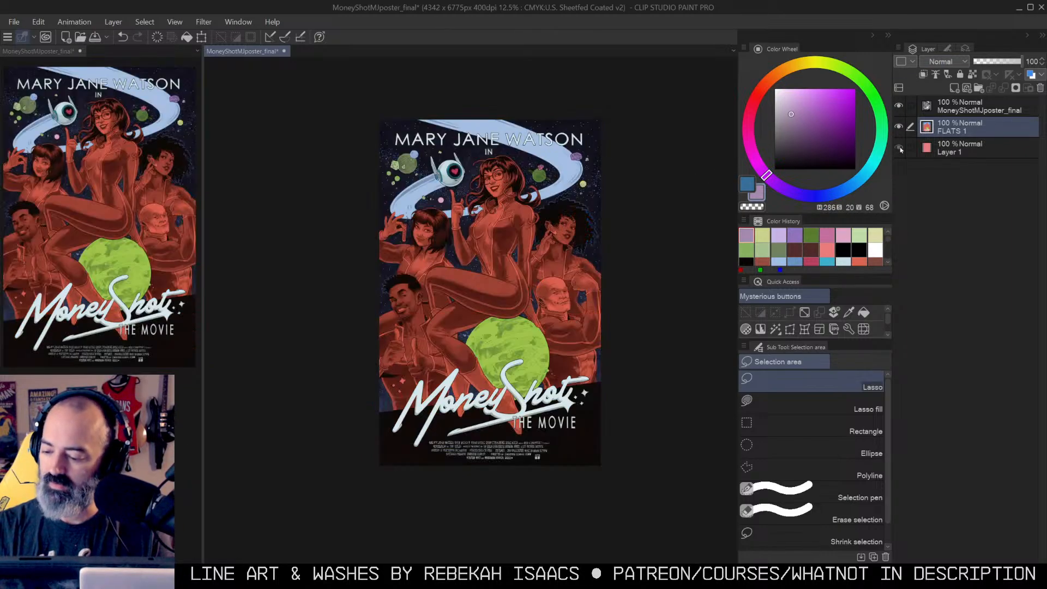
left_click(900, 149)
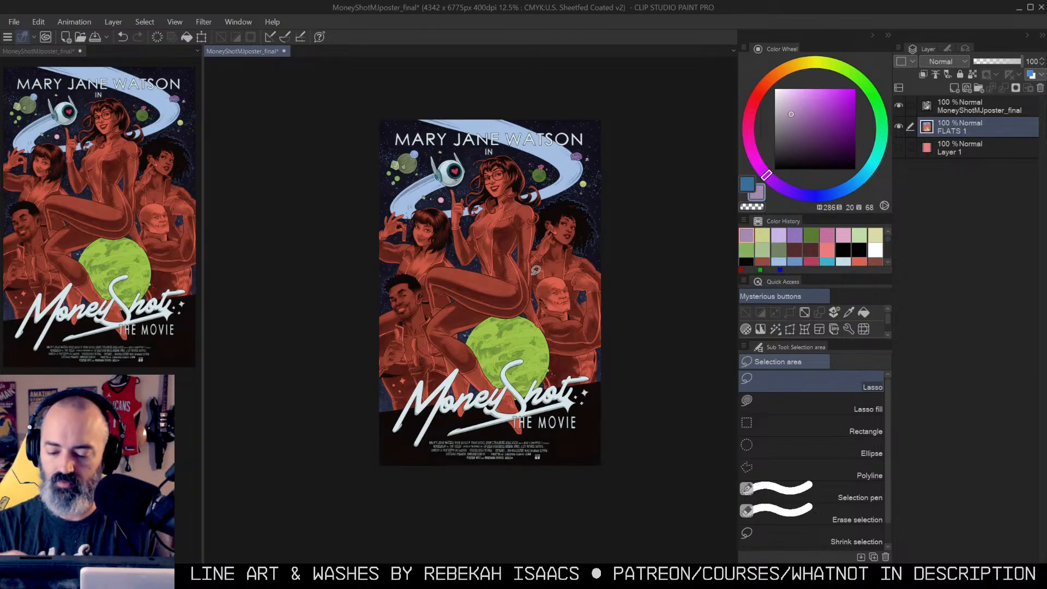
Step: Lasso the central woman's outer arm from the shoulder down toward the wrist
scroll(532, 229, "up", 5)
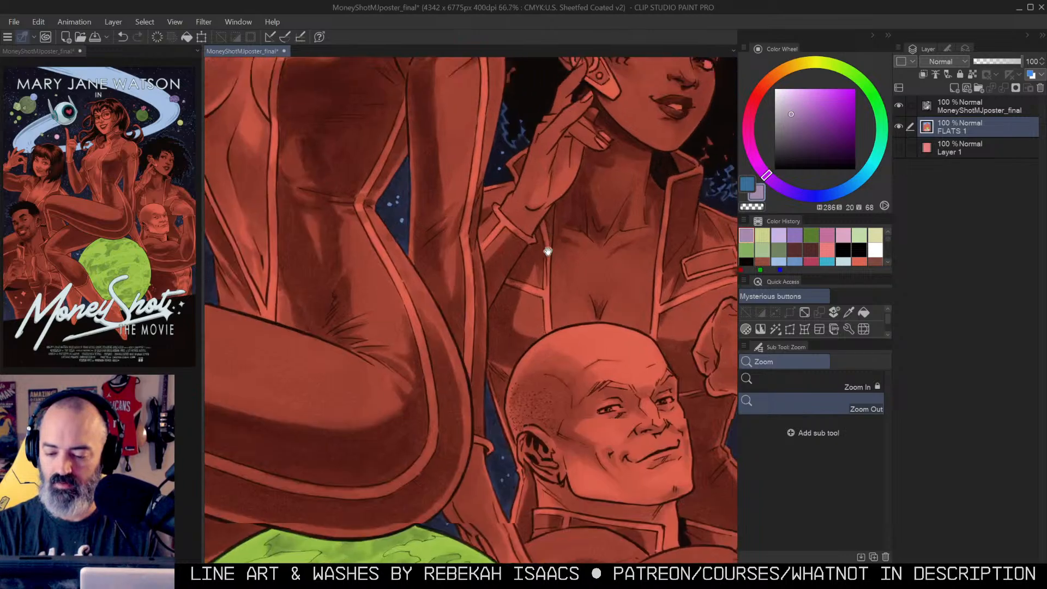
left_click_drag(548, 252, 550, 371)
mouse_move(532, 138)
left_mouse_down()
mouse_move(538, 238)
mouse_move(539, 183)
left_mouse_up()
key("m")
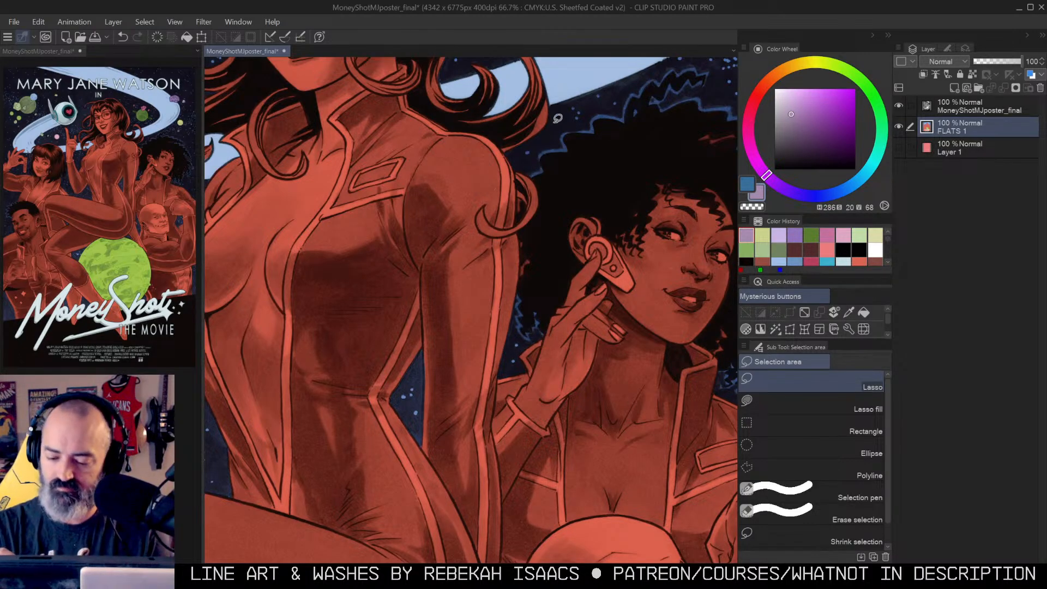
mouse_move(529, 166)
left_mouse_down()
mouse_move(540, 214)
mouse_move(522, 235)
mouse_move(497, 389)
mouse_move(457, 361)
mouse_move(491, 169)
left_mouse_up()
mouse_move(524, 369)
left_mouse_down()
mouse_move(537, 173)
mouse_move(510, 168)
mouse_move(501, 237)
mouse_move(513, 328)
mouse_move(511, 481)
mouse_move(488, 429)
mouse_move(467, 160)
left_mouse_up()
Step: Extend the arm selection over the wrist and hand to the fingertips resting on the green planet
scroll(516, 150, "up", 1)
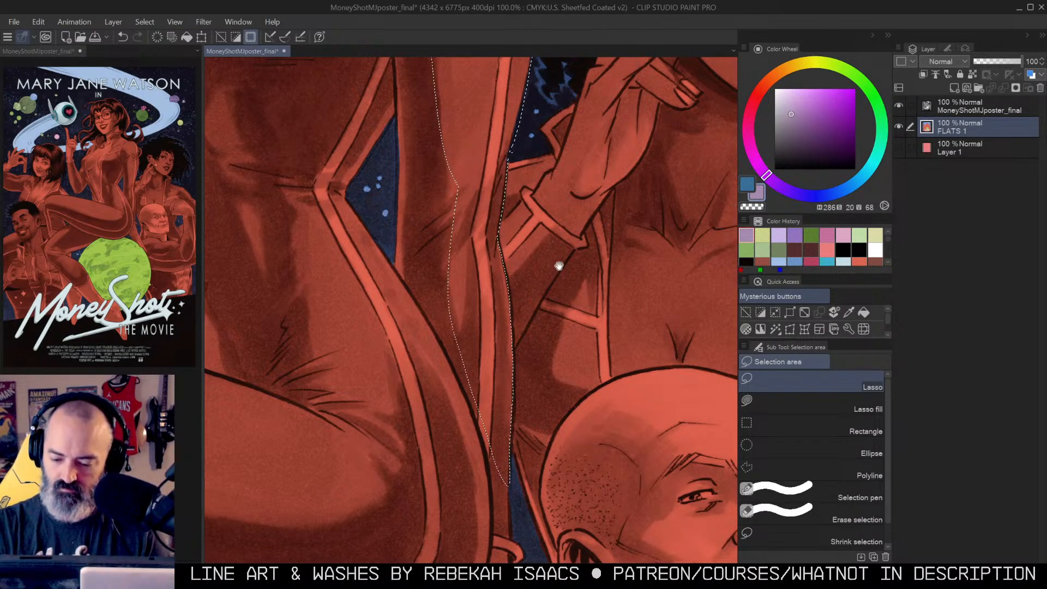
left_click_drag(572, 309, 539, 109)
scroll(539, 108, "down", 3)
mouse_move(484, 159)
left_mouse_down()
mouse_move(514, 249)
mouse_move(536, 391)
mouse_move(362, 287)
left_mouse_up()
scroll(371, 284, "down", 5)
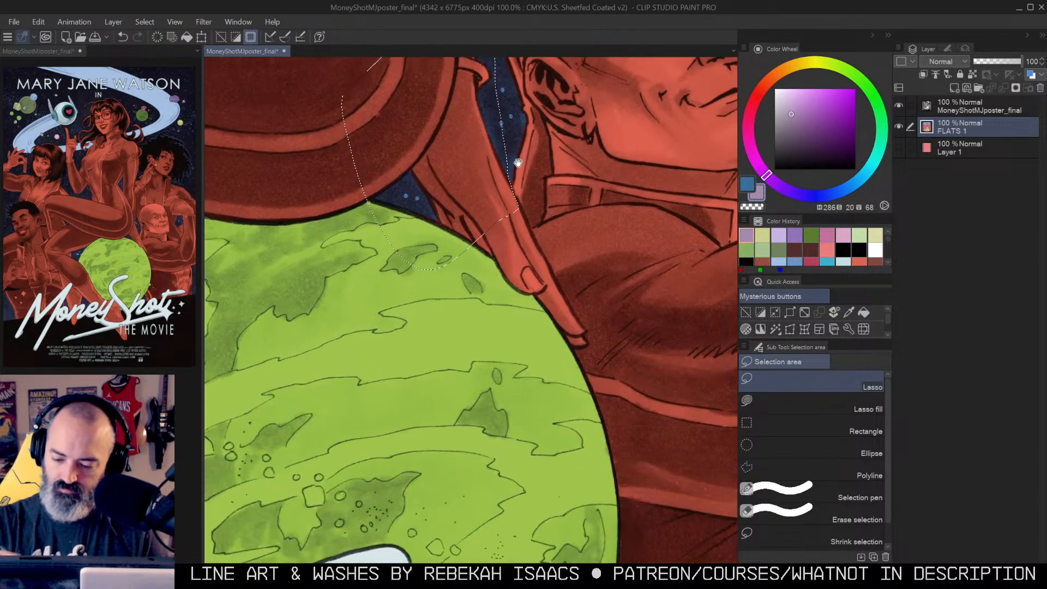
mouse_move(520, 195)
left_mouse_down()
mouse_move(586, 327)
mouse_move(579, 345)
mouse_move(413, 249)
mouse_move(423, 156)
left_mouse_up()
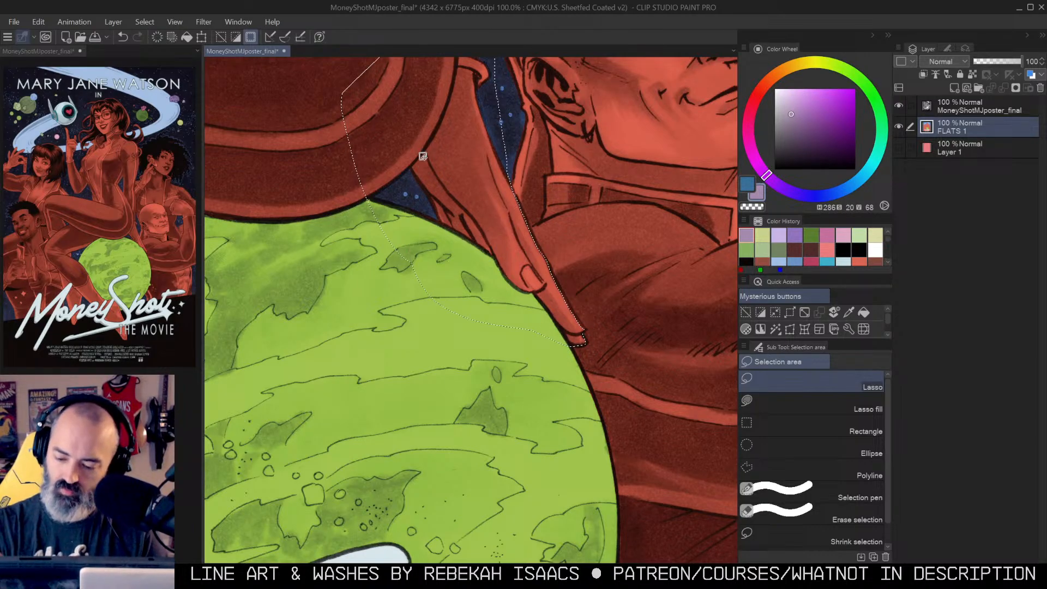
Step: Check the coverage of the arm and hand selection with Quick Mask
left_click(578, 216, "alt")
left_click_drag(595, 164, 636, 222)
key("q")
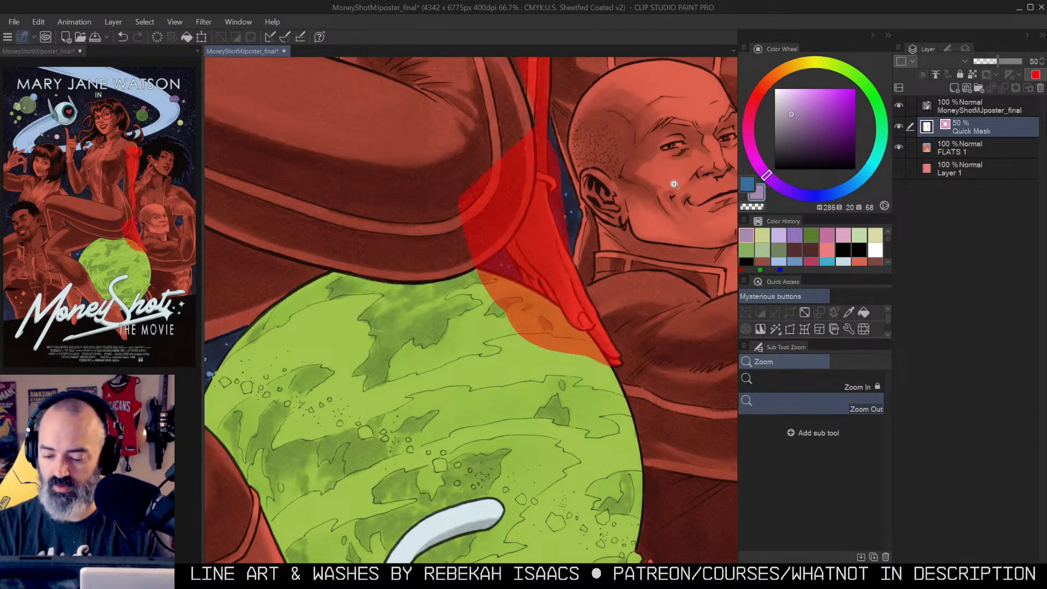
key("q")
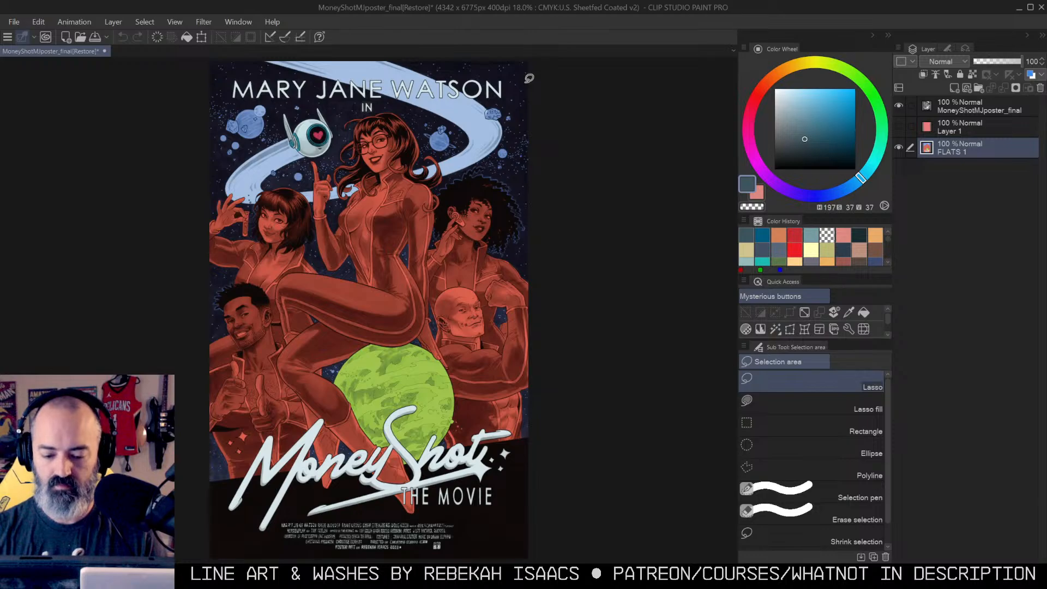
Step: Check the restored poster's layers by isolating FLATS 1 and viewing the line art with and without Layer 1
left_click(899, 128)
left_click(899, 148, "alt")
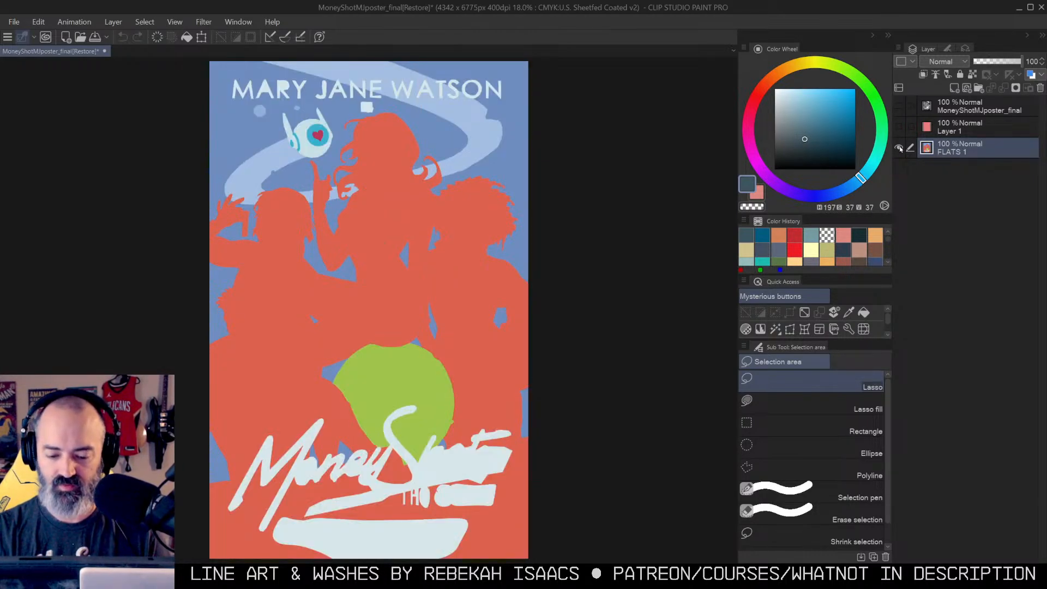
left_click(899, 148, "alt")
left_click(900, 148)
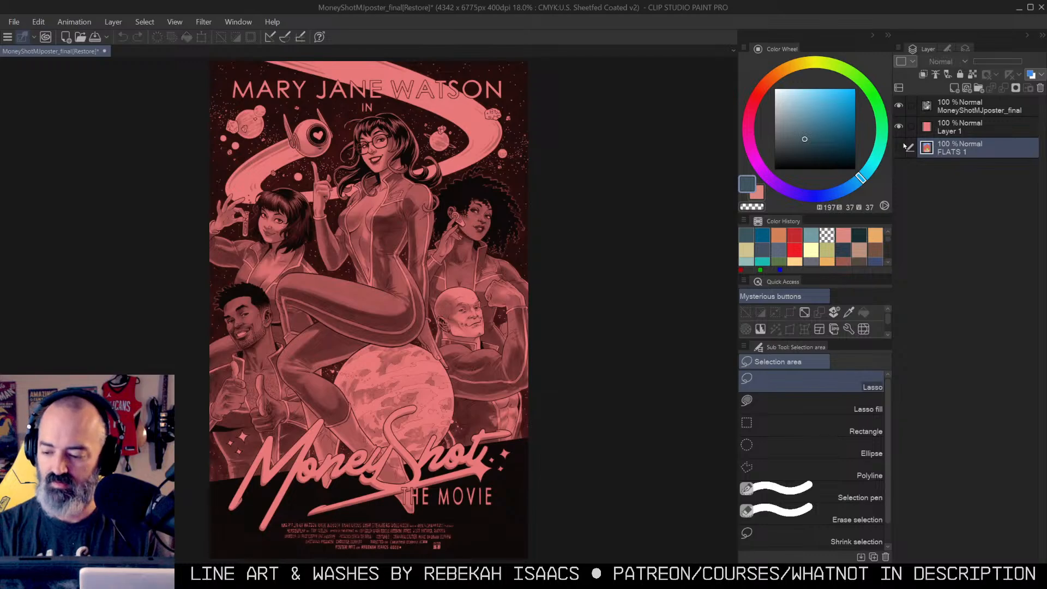
left_click(901, 127)
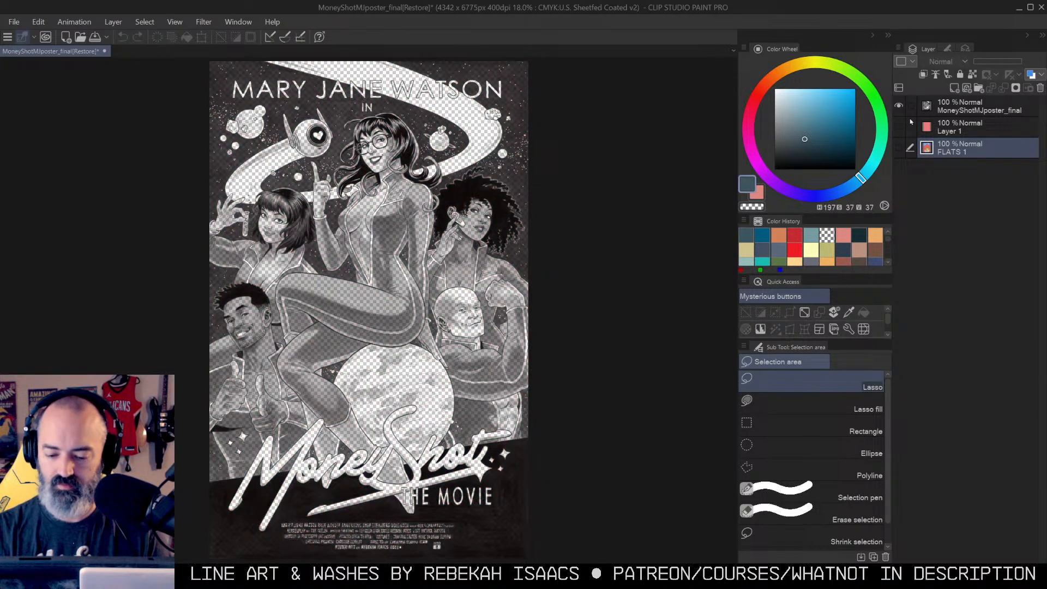
left_click(902, 146)
Step: Compare the FLATS 1 colors alone against the full artwork and save the restored poster file
left_click_drag(534, 222, 637, 195)
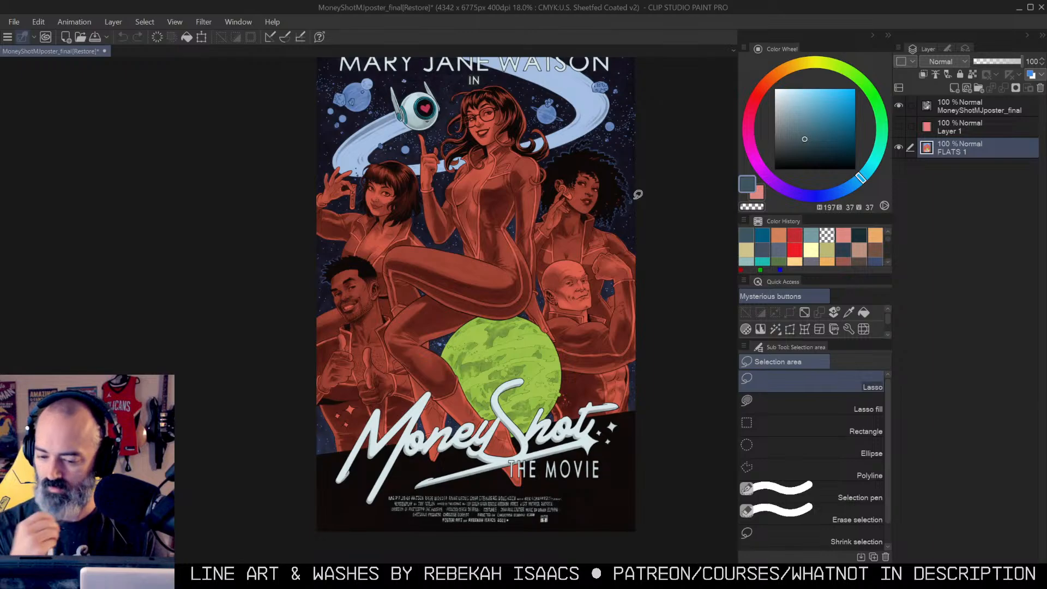
left_click(548, 156, "ctrl")
left_click_drag(543, 160, 564, 288)
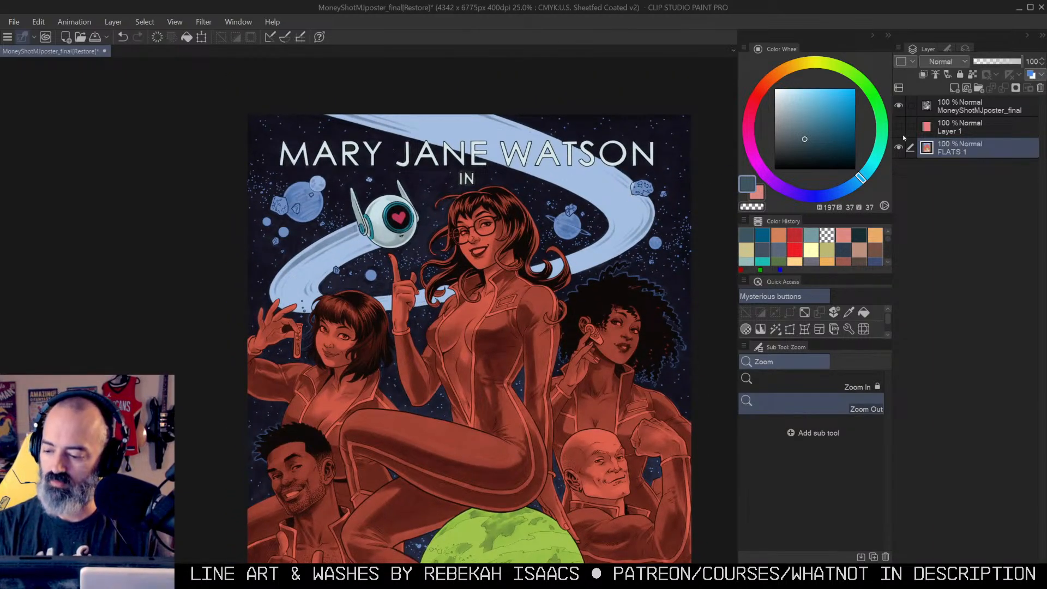
left_click(899, 148, "alt")
left_click(900, 148, "alt")
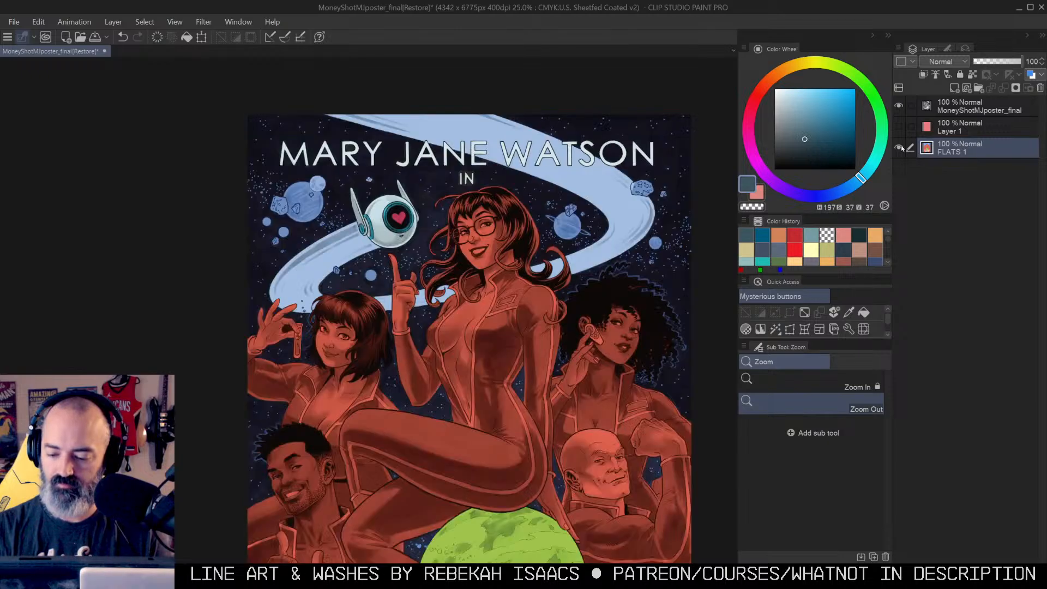
key("ctrl+s")
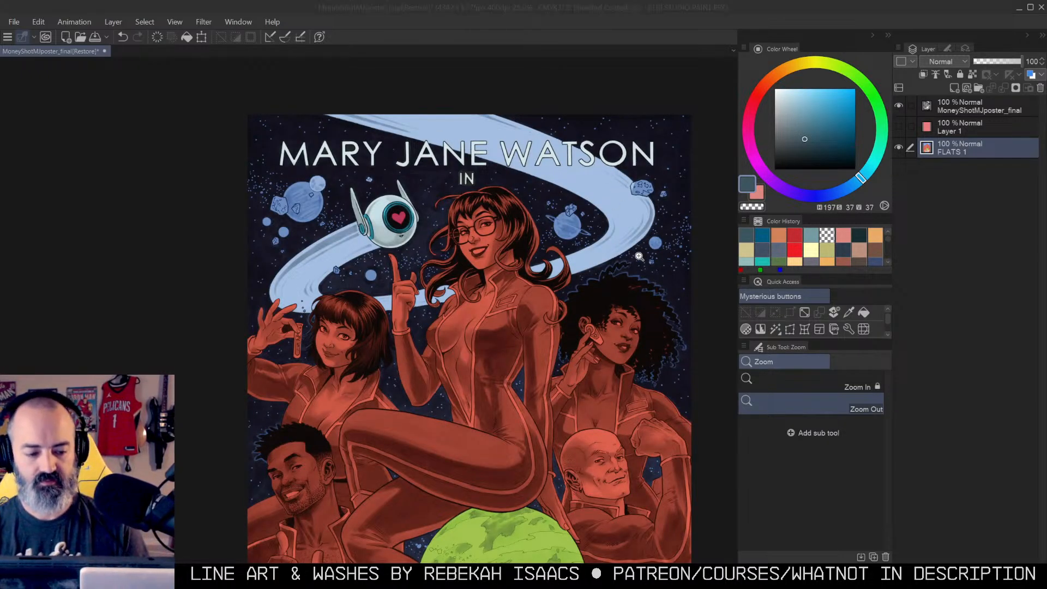
Step: Start a Polyline selection of the central woman down the outer edge of her lowered arm
left_click(529, 220)
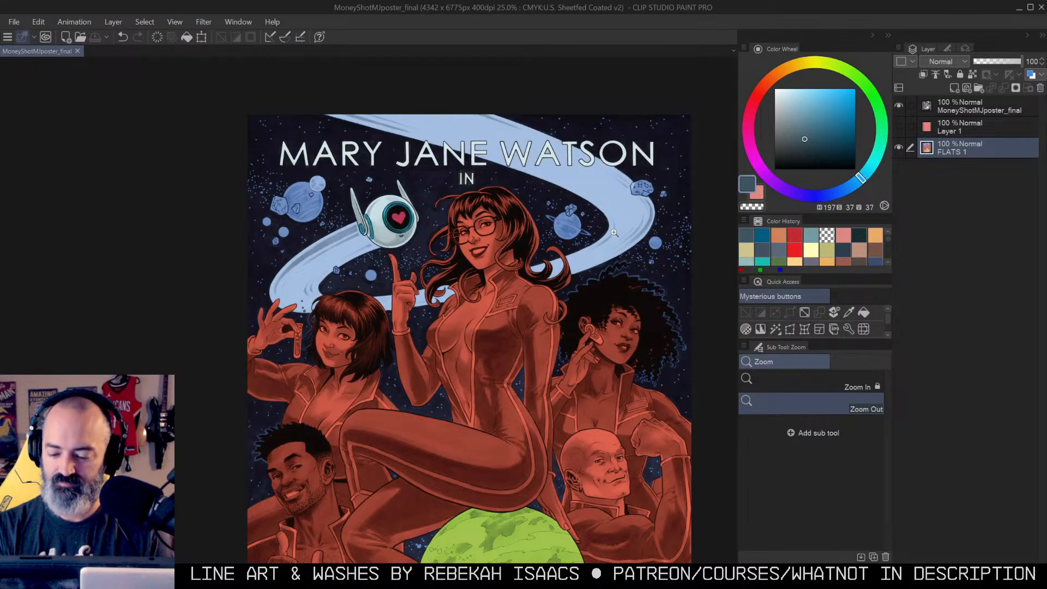
left_click(568, 299)
left_click_drag(577, 300, 598, 166)
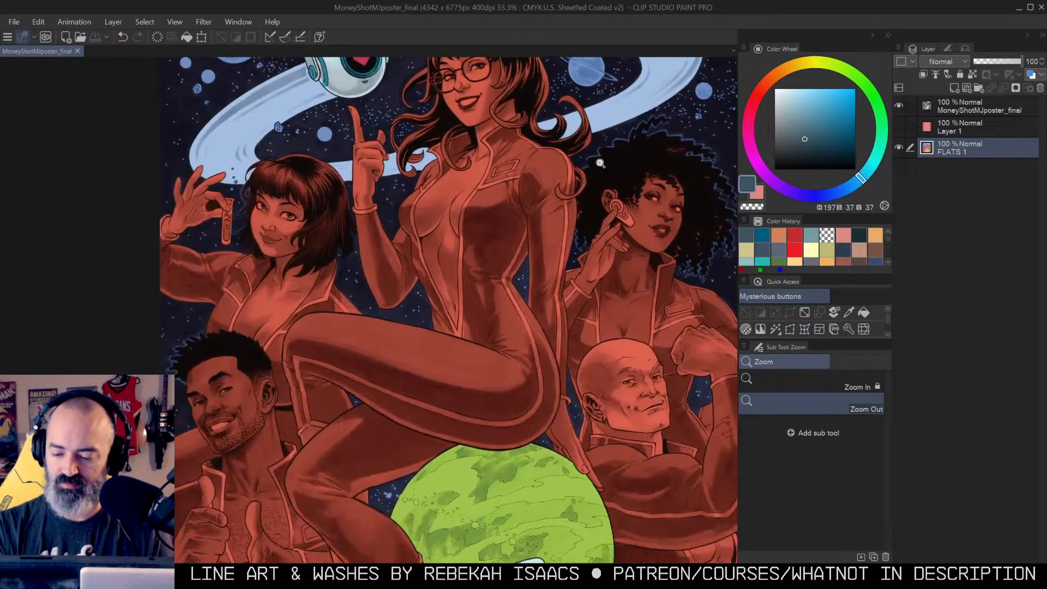
left_click(582, 232)
left_click_drag(585, 233, 603, 138)
left_click(604, 173)
left_click(603, 138)
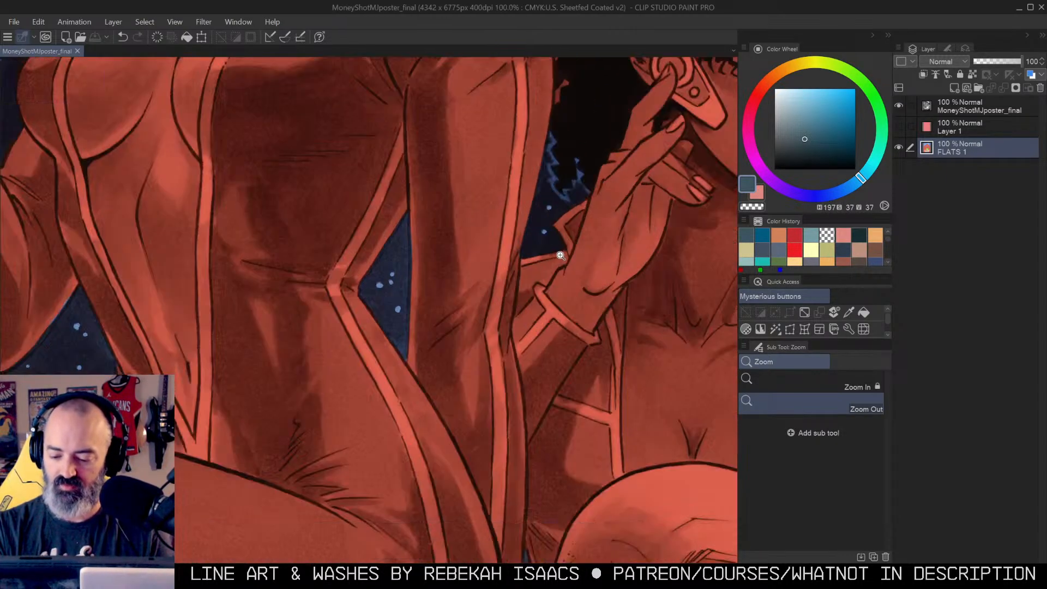
key("m")
left_click(552, 122)
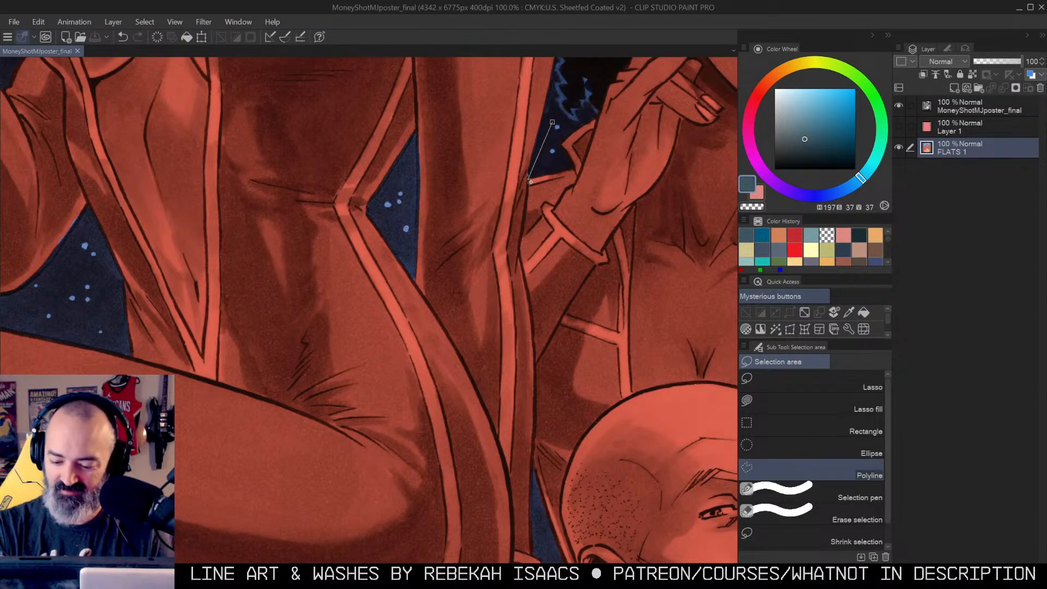
left_click(525, 214)
left_click(532, 330)
left_click(534, 366)
left_click_drag(551, 406, 555, 293)
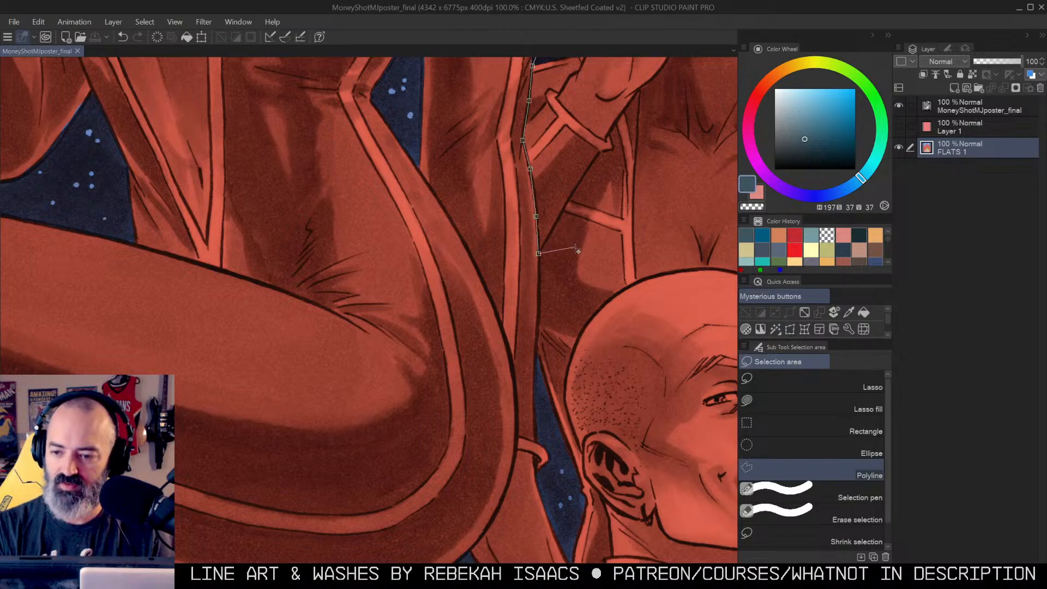
scroll(580, 286, "down", 3)
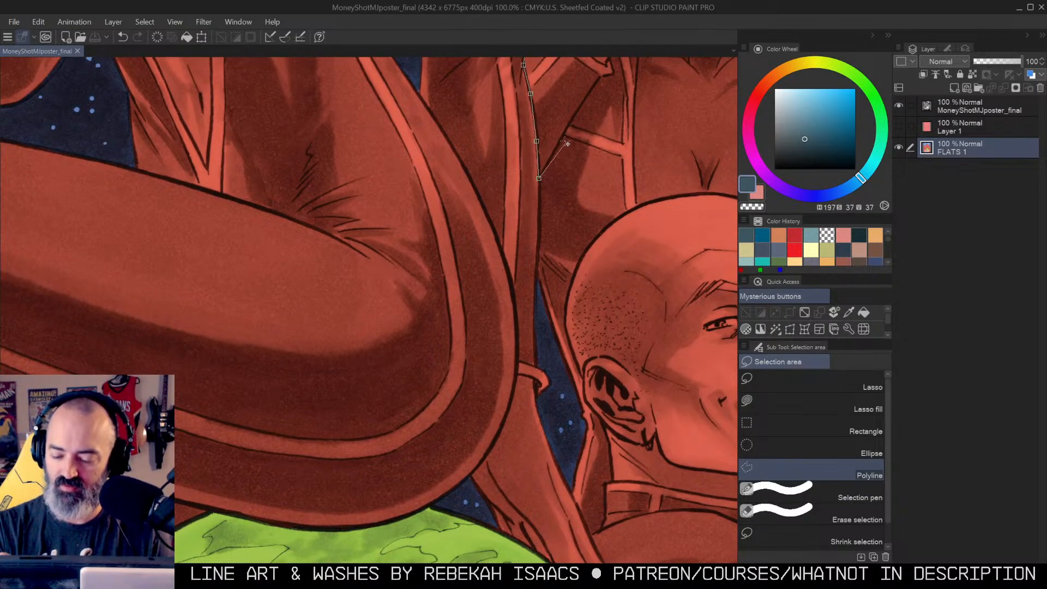
Step: Extend the outline along her forearm and hand to the fingertips resting on the green planet
left_click(537, 279)
left_click(539, 327)
scroll(556, 377, "down", 8)
left_click(563, 235)
left_click(569, 292)
left_click(591, 344)
left_click(608, 378)
left_click(642, 437)
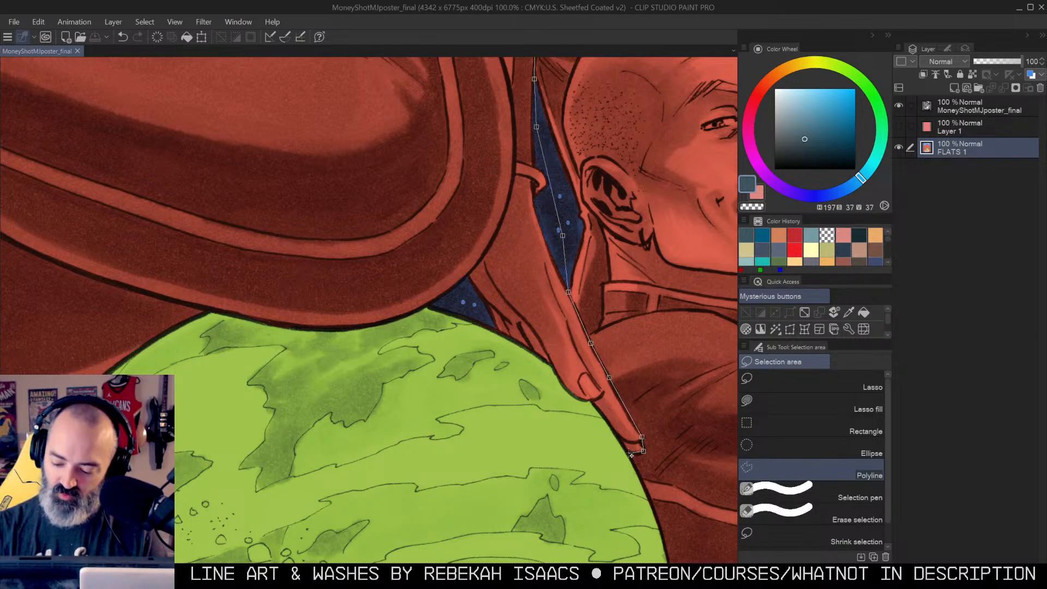
left_click(586, 489)
left_click(494, 331)
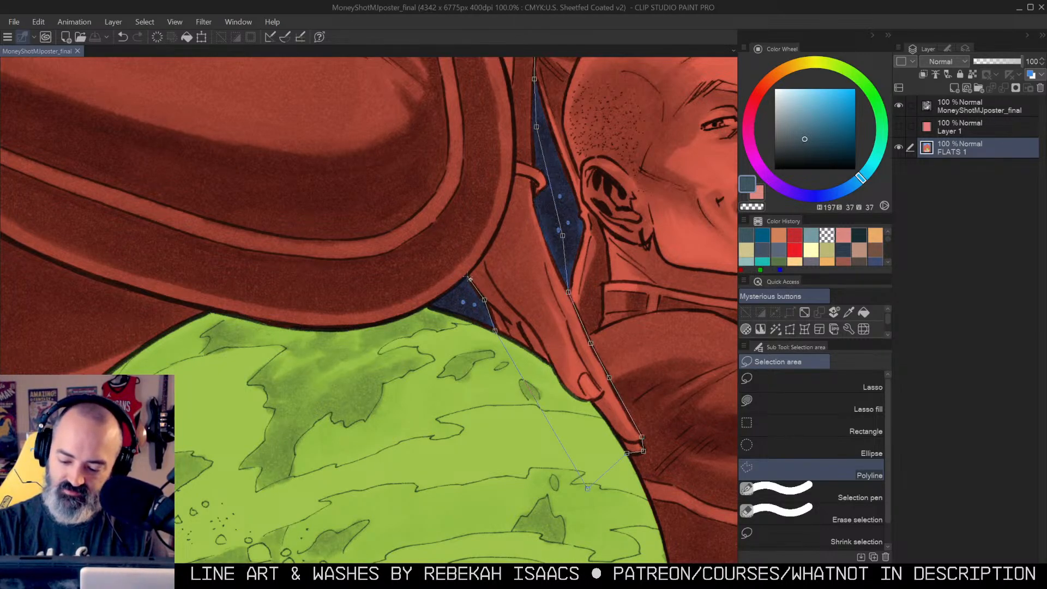
key("BackSpace")
key("BackSpace")
Step: Carry the outline across the green planet and around the starry gap between her thigh and lower leg
left_click(320, 392)
left_click_drag(224, 432, 599, 323)
left_click(434, 291)
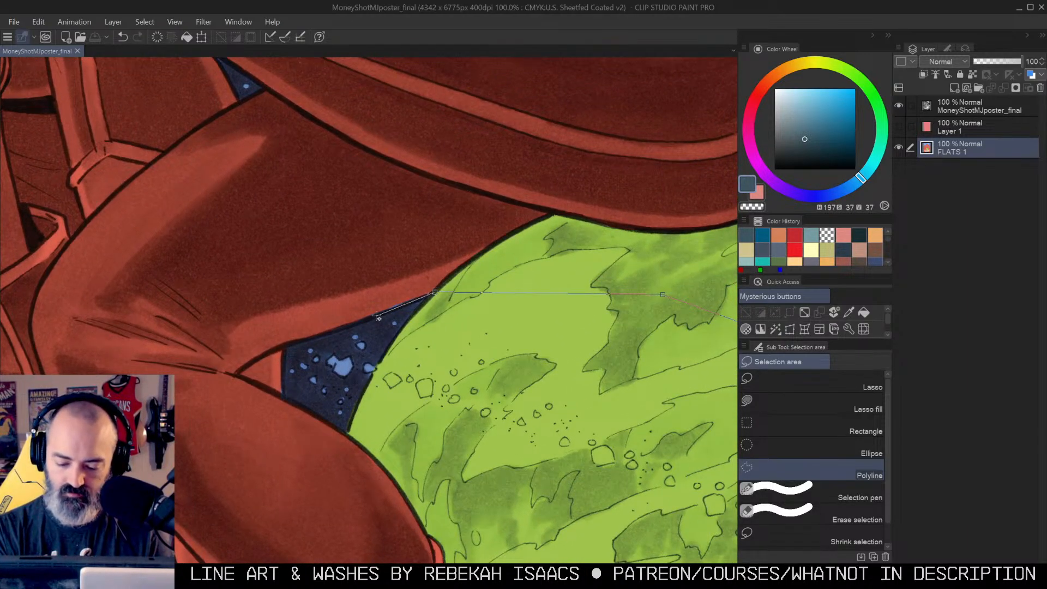
left_click_drag(392, 364, 483, 260)
left_click(375, 243)
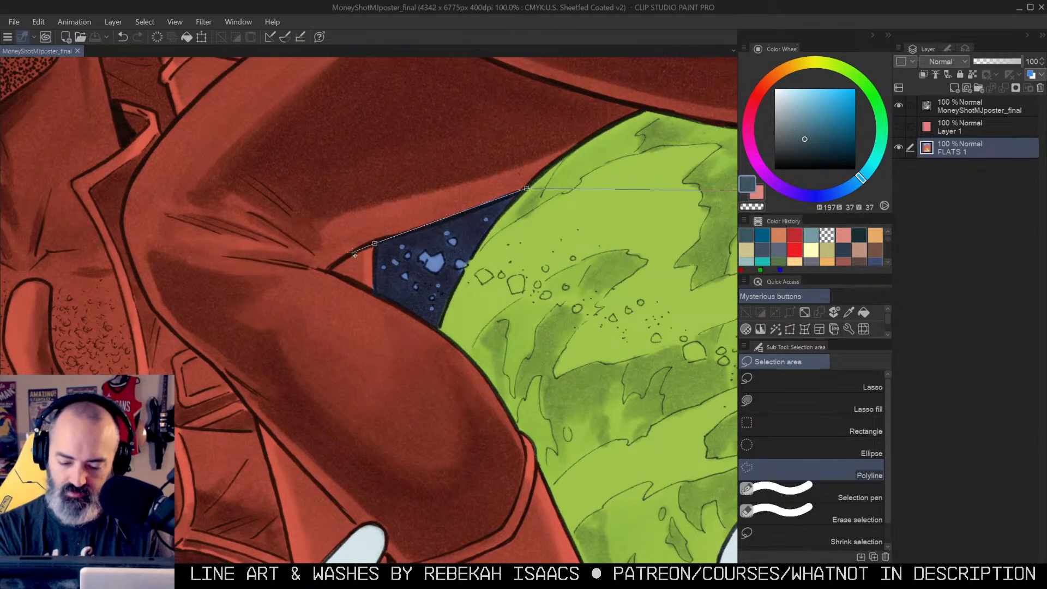
left_click(329, 270)
left_click(378, 295)
left_click(521, 306)
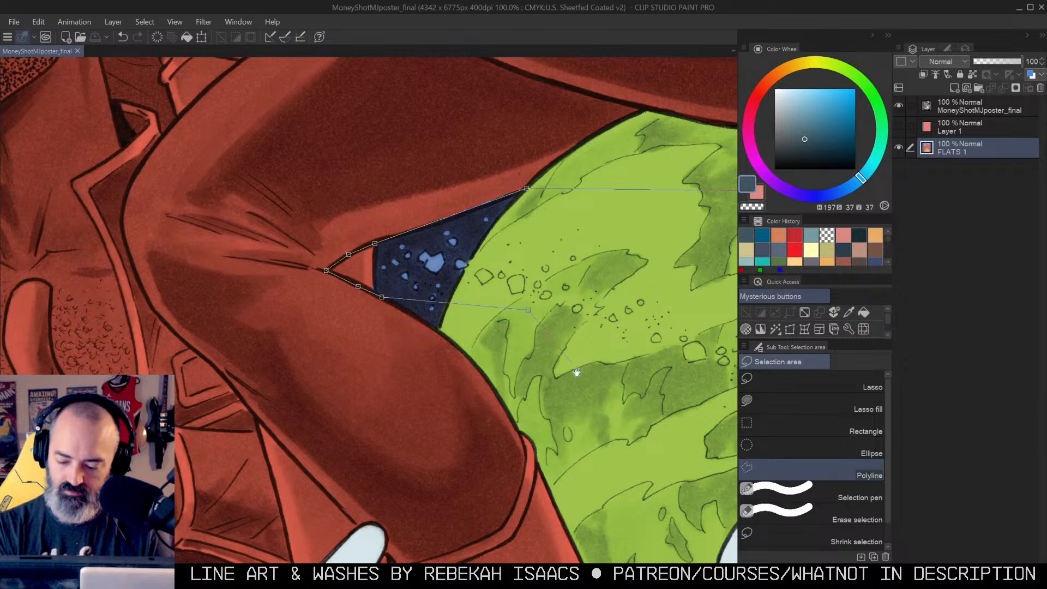
Step: Run the outline down over the planet and loosely below her feet under the Money Shot logo
left_click_drag(618, 446, 604, 190)
left_click_drag(656, 317, 552, 167)
left_click_drag(644, 208, 465, 167)
left_click(551, 159)
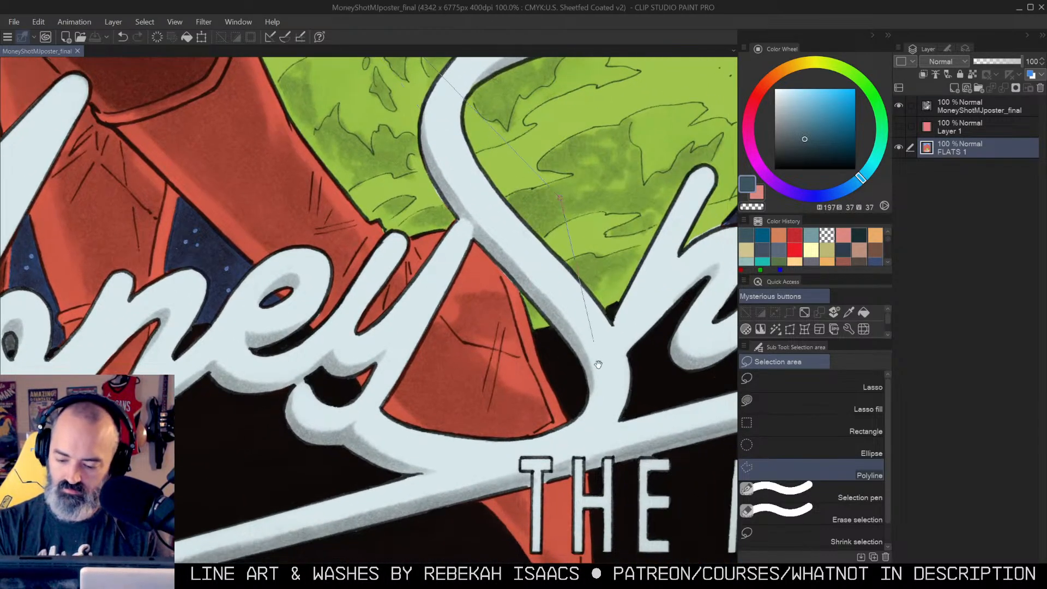
left_click_drag(636, 456, 637, 217)
left_click(616, 382)
left_click_drag(299, 245, 640, 402)
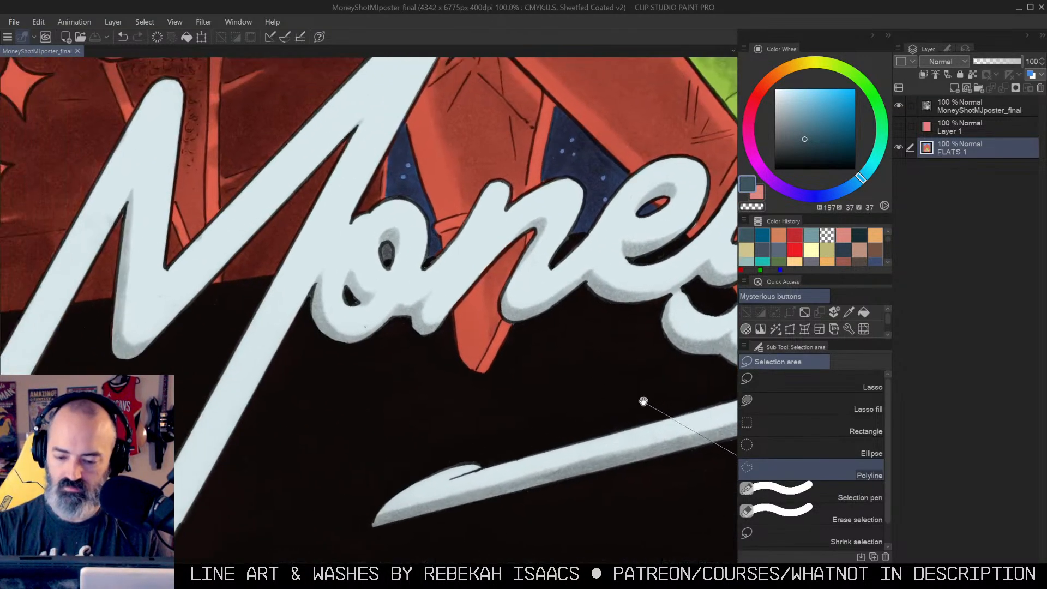
left_click(432, 401)
Step: Extend the outline from her foot upward through the logo along the outside of her lower leg
left_click_drag(437, 194, 461, 439)
left_click(420, 357)
left_click(406, 282)
left_click(381, 180)
left_click_drag(382, 141, 448, 281)
left_click(429, 258)
left_click(406, 225)
Step: Trace the outline up the shin and around her lower knee beside the smiling man's chest
left_click_drag(403, 205, 499, 298)
left_click(454, 260)
left_click(430, 235)
left_click(406, 178)
left_click(401, 144)
left_click_drag(417, 124, 409, 240)
left_click(405, 220)
left_click(433, 180)
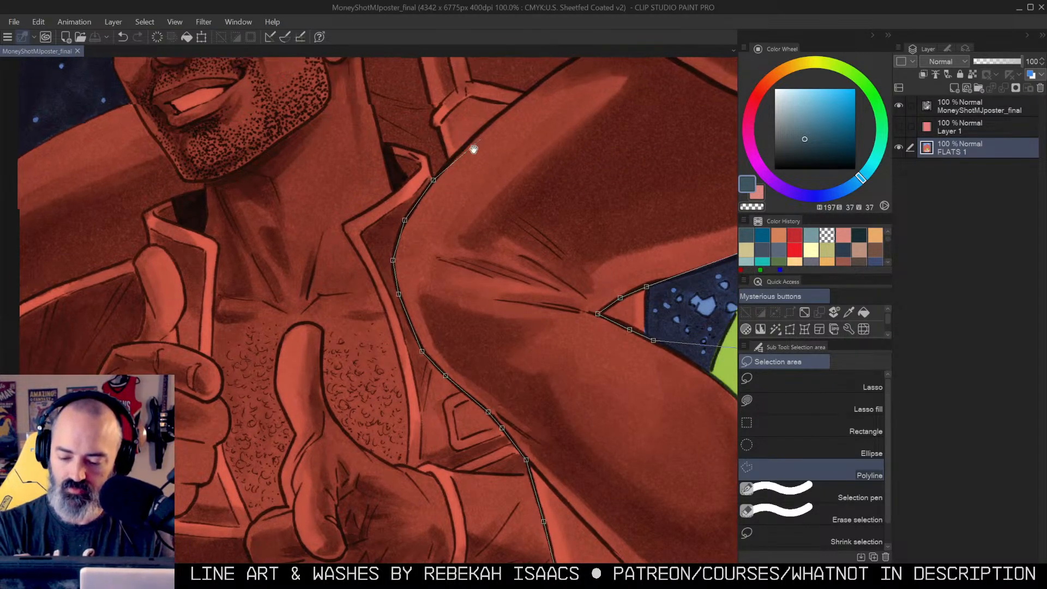
left_click_drag(474, 149, 424, 251)
left_click(418, 244)
left_click(477, 196)
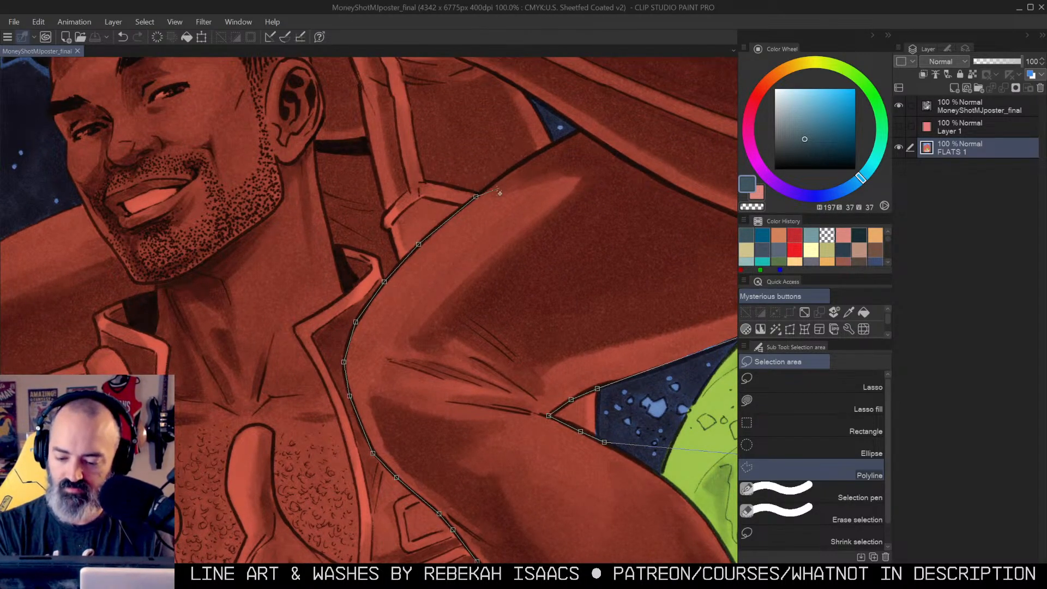
left_click_drag(533, 163, 441, 352)
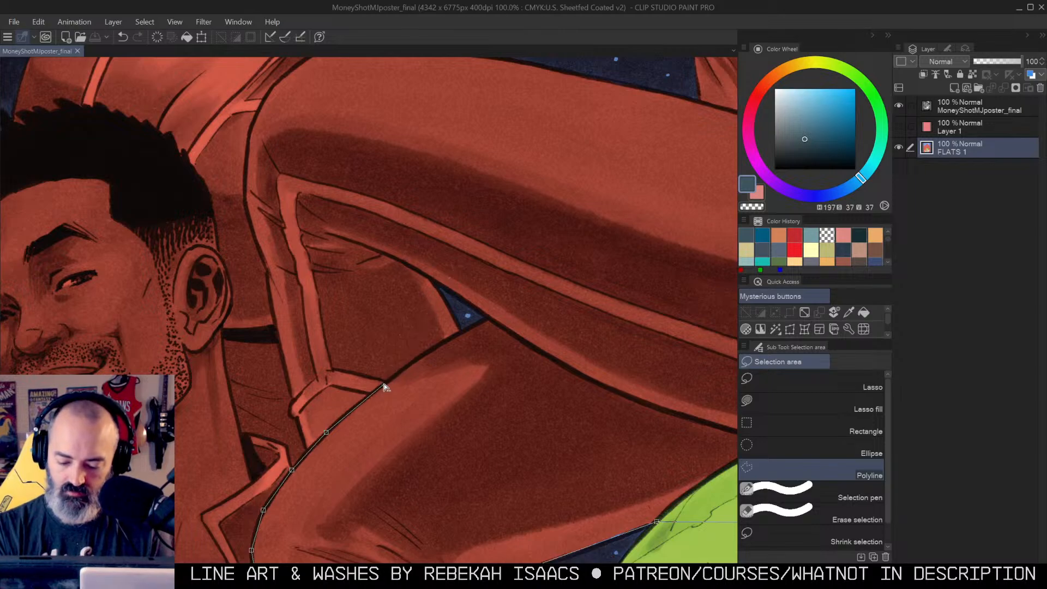
key("BackSpace")
Step: Trace the outline along her crossed leg's boot and shin toward the raised knee
left_click_drag(357, 408, 444, 321)
left_click(393, 366)
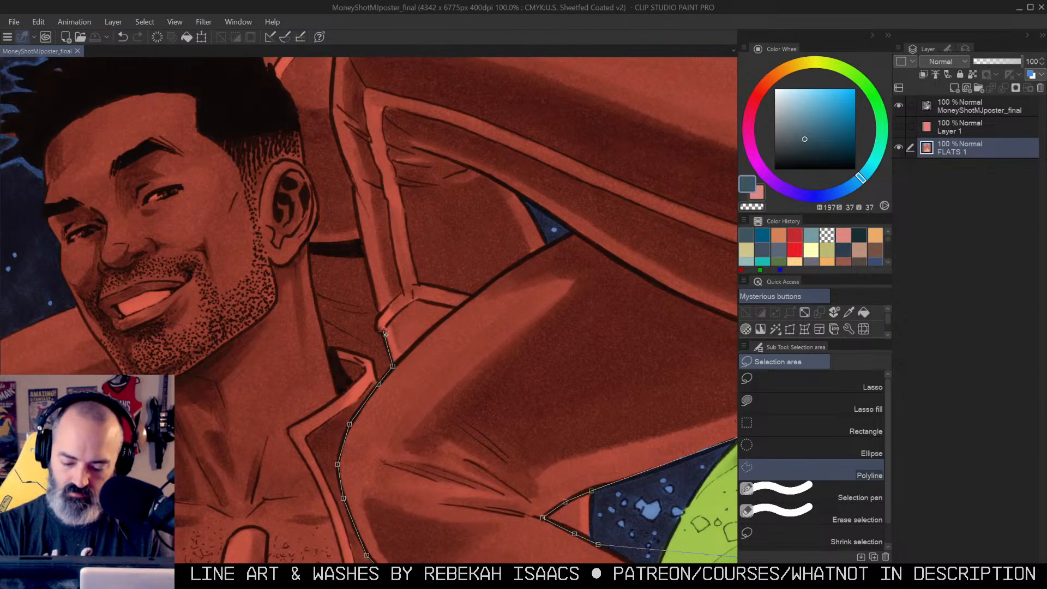
left_click(378, 312)
left_click(364, 247)
left_click(352, 184)
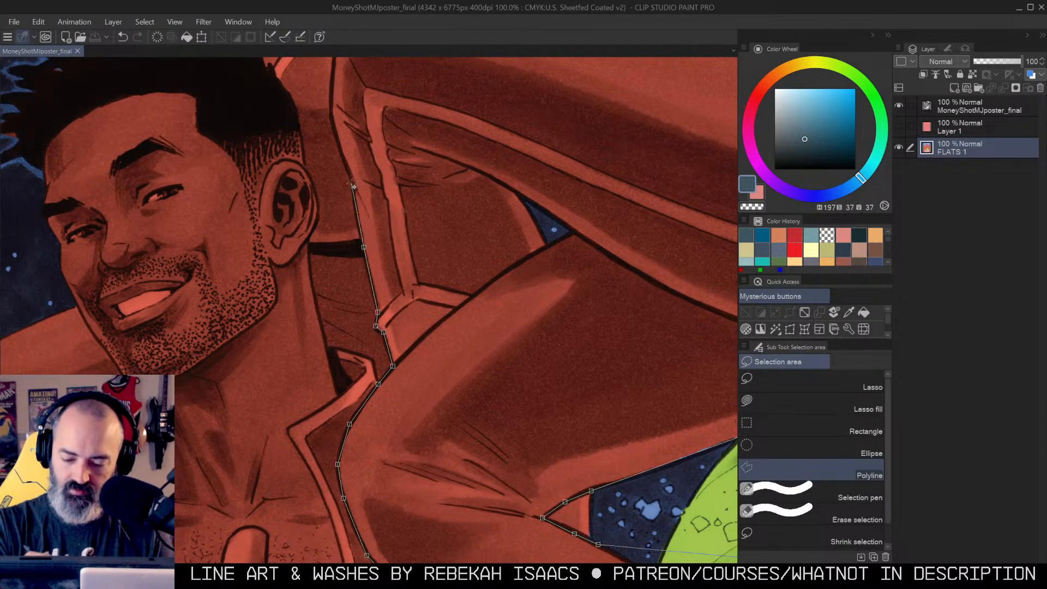
left_click_drag(369, 169, 413, 284)
left_click(376, 232)
left_click(377, 172)
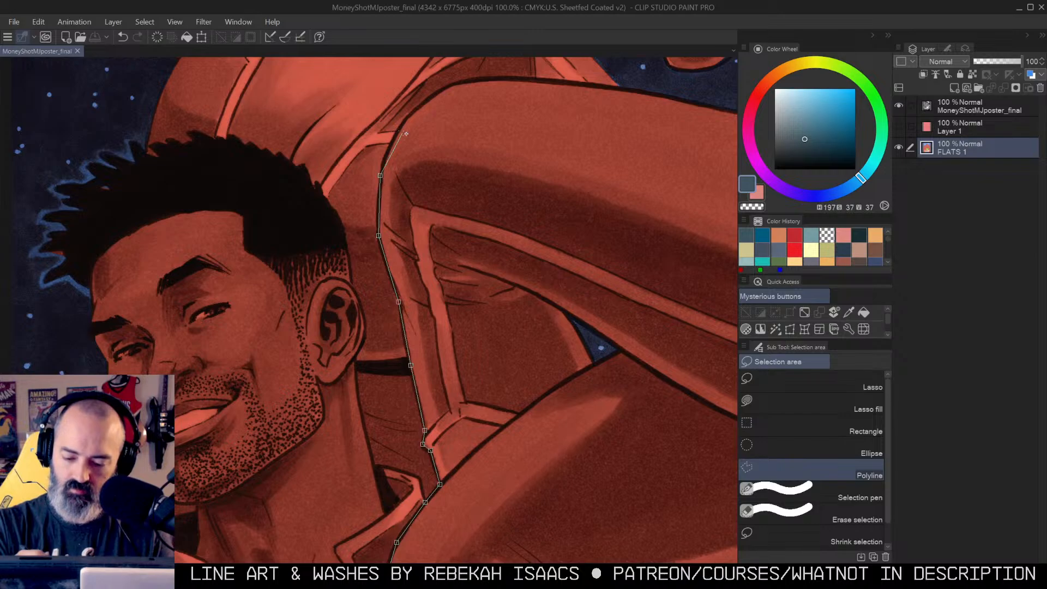
Step: Round the raised knee and follow the top edge of her thigh with the outline
left_click_drag(413, 117, 392, 262)
left_click(379, 264)
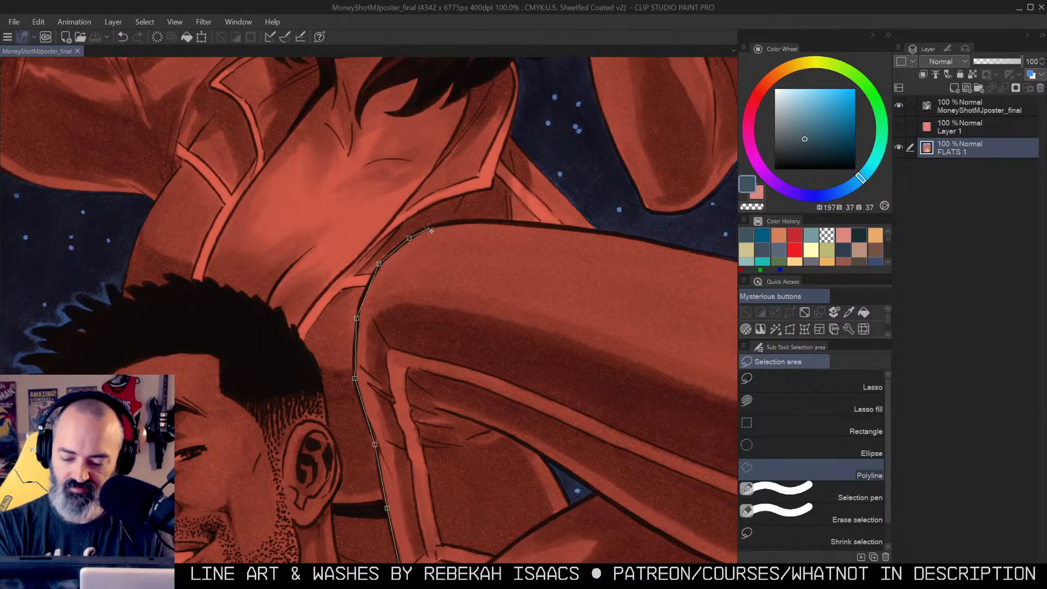
left_click(469, 221)
left_click_drag(556, 216, 390, 225)
left_click(375, 233)
left_click(458, 243)
Step: Carry the outline up beside her raised arm and loosely around the pointing finger below the robot
left_click_drag(588, 229, 531, 268)
left_click(388, 252)
left_click_drag(356, 129, 418, 346)
left_click(410, 266)
left_click(396, 168)
left_click_drag(402, 108, 417, 260)
left_click(406, 221)
left_click_drag(393, 68, 388, 289)
left_click(374, 256)
left_click(349, 220)
left_click(476, 208)
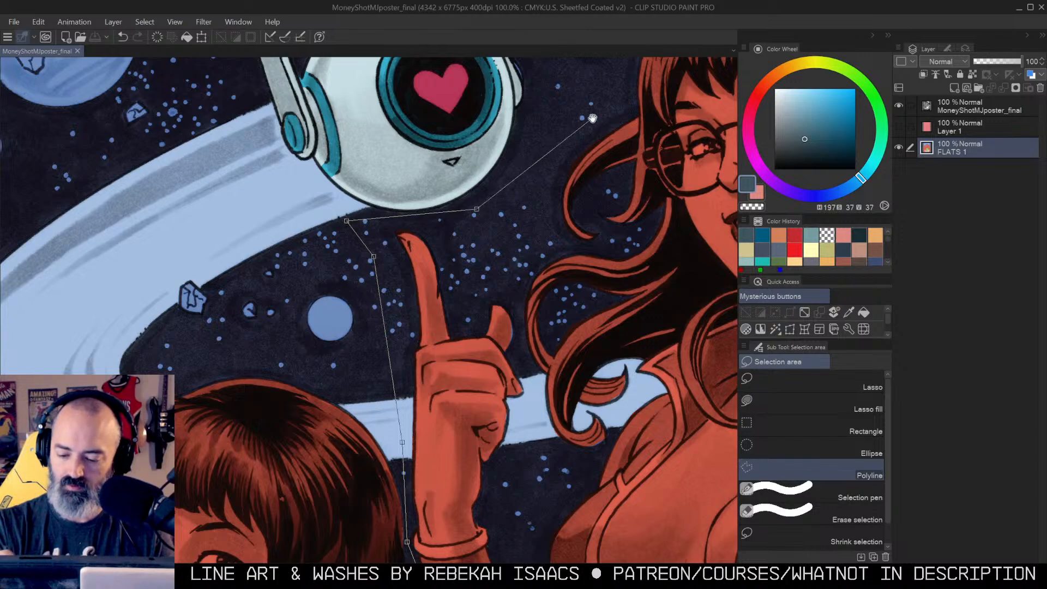
Step: Take the outline loosely around her head and hair, and close the selection at her lowered arm
left_click_drag(592, 116, 392, 326)
left_click(357, 202)
left_click(590, 109)
left_click_drag(659, 148, 386, 100)
left_click_drag(651, 294, 536, 101)
left_click(577, 138)
left_click_drag(613, 346, 644, 109)
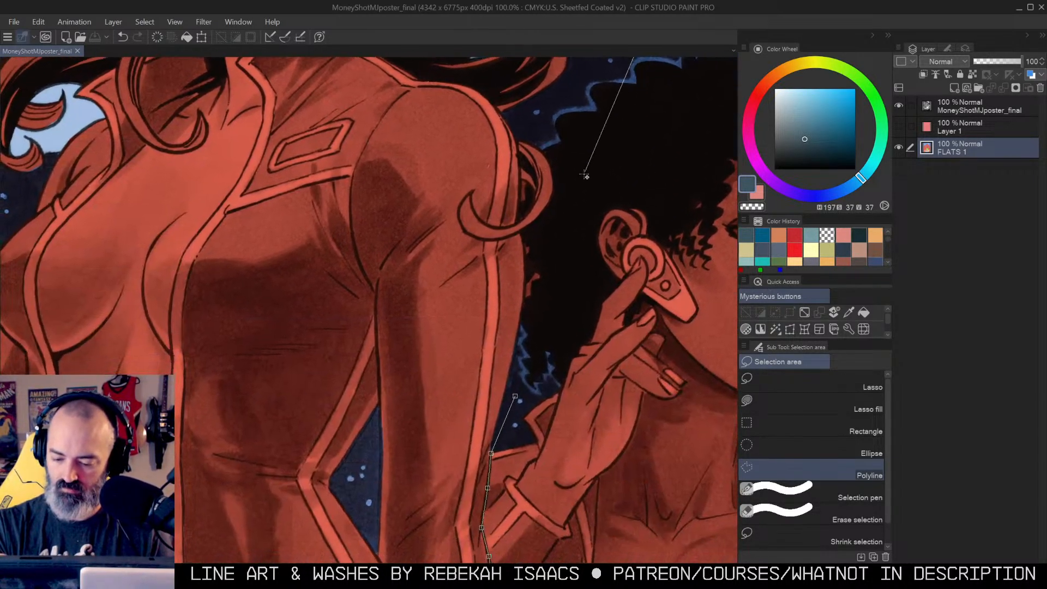
double_click(555, 322)
Step: Check the coverage of the central woman's selection with Quick Mask
key("z")
left_click_drag(466, 317, 434, 315)
key("q")
key("q")
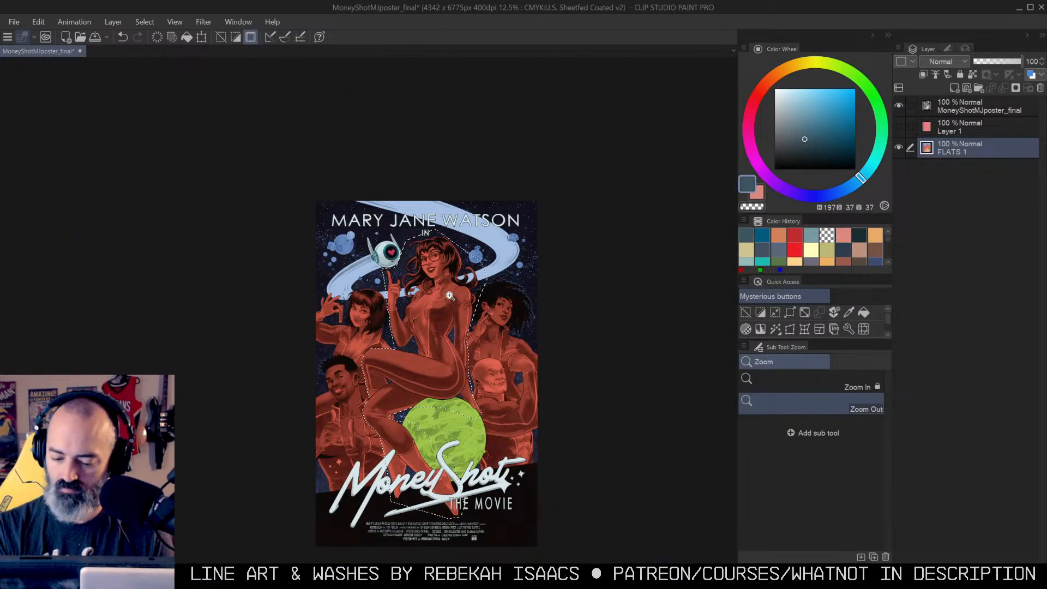
Step: Try a dark green fill on the selected central woman
key("w")
left_click(822, 110)
left_click(870, 90)
left_click(824, 131)
key("g")
left_click(458, 340)
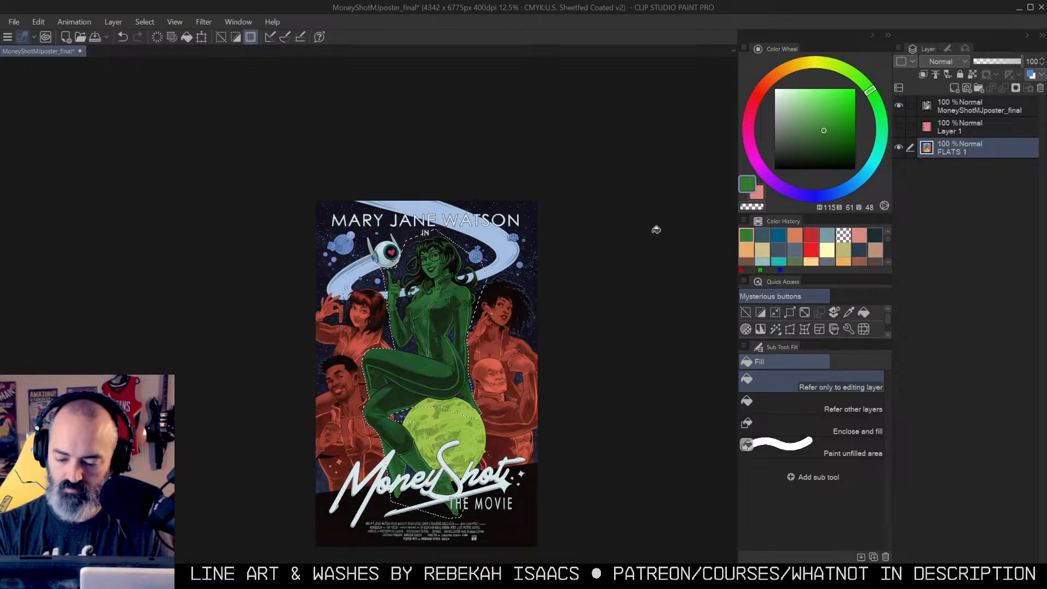
Step: Fill the central woman with a muted red of hue 8, saturation 36 and brightness 68, and clear the selection
left_click(500, 320, "alt")
left_click(804, 115)
left_click(436, 351)
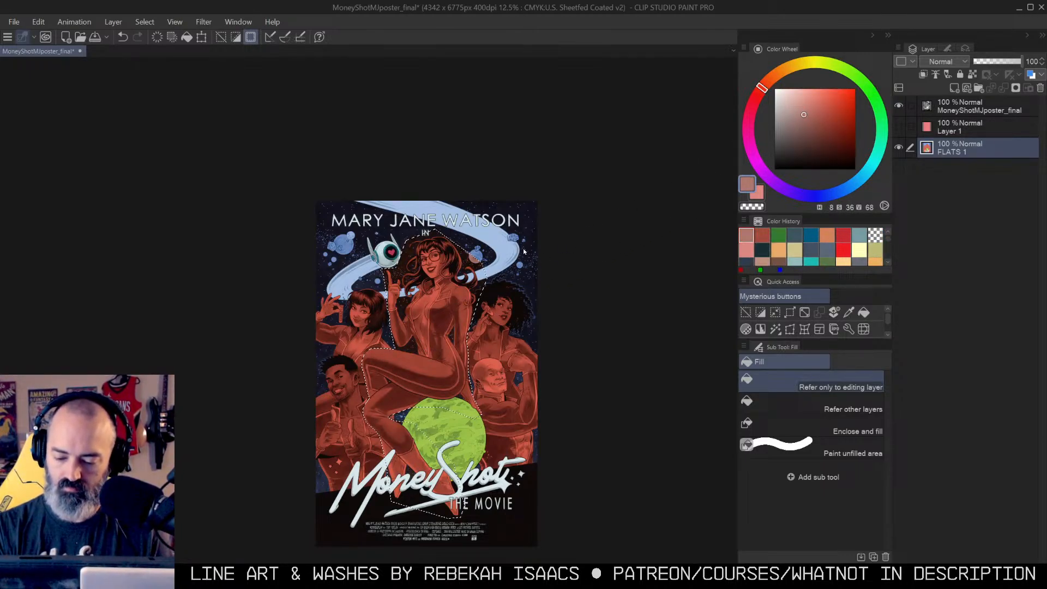
left_click(447, 301)
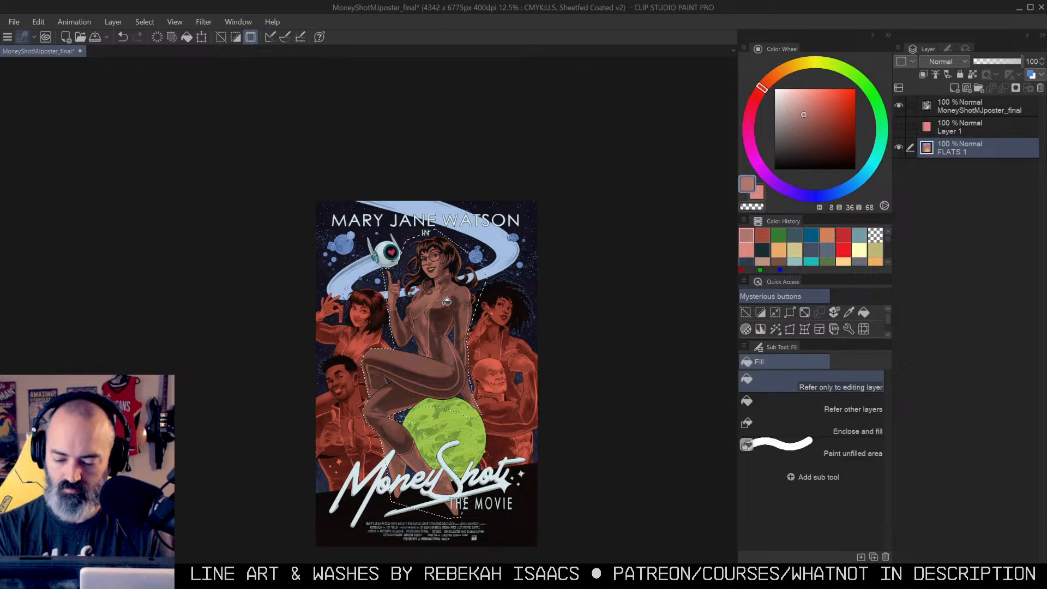
key("m")
key("ctrl+d")
Step: Start a Polyline selection of the bald man from his collar up the neck and behind the ear
left_click(485, 339, "ctrl")
left_click(486, 340, "ctrl")
left_click(514, 331, "ctrl")
left_click_drag(510, 449, 514, 276)
left_click(512, 277, "ctrl")
left_click(525, 313, "ctrl")
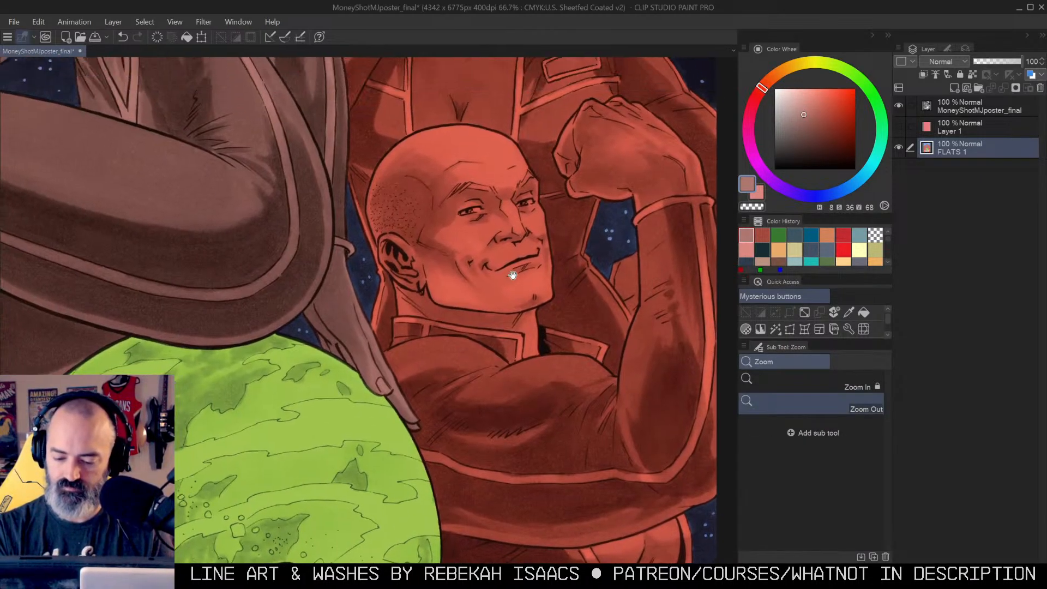
left_click(465, 347, "ctrl")
left_click_drag(444, 280, 480, 233)
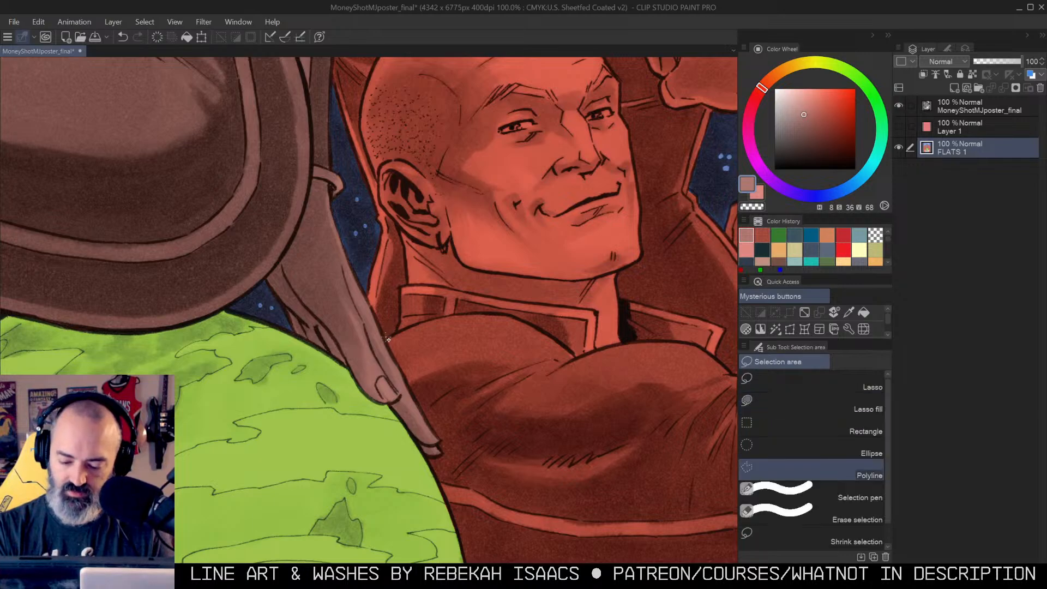
left_click(408, 286)
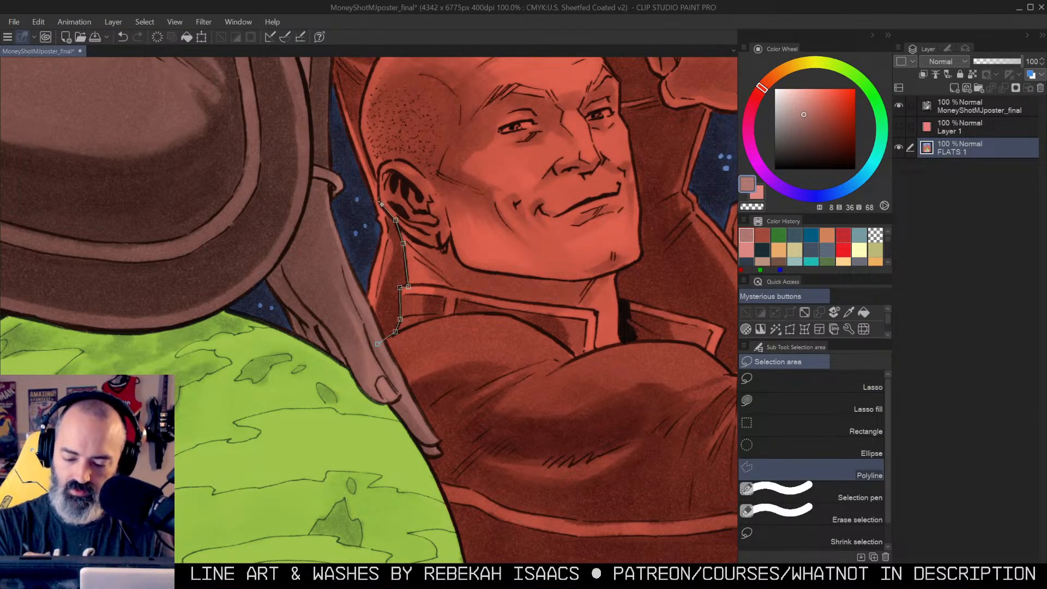
left_click_drag(382, 137, 392, 223)
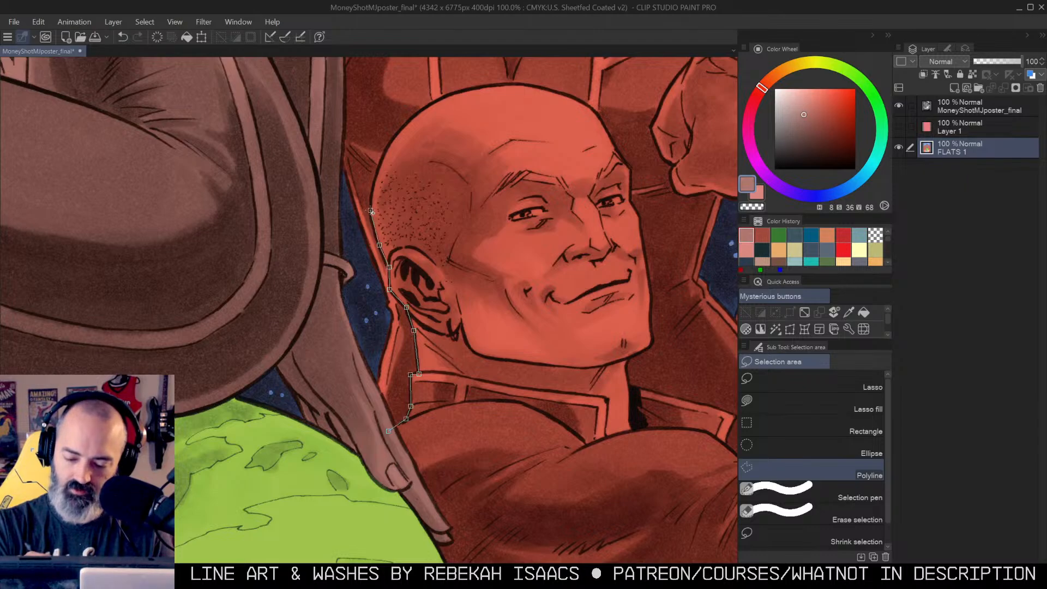
Step: Extend the outline over the bald man's head and down his face to the chin
left_click(391, 138)
left_click(421, 109)
left_click(495, 85)
left_click(521, 85)
left_click(561, 93)
left_click(593, 109)
left_click(608, 133)
left_click(630, 169)
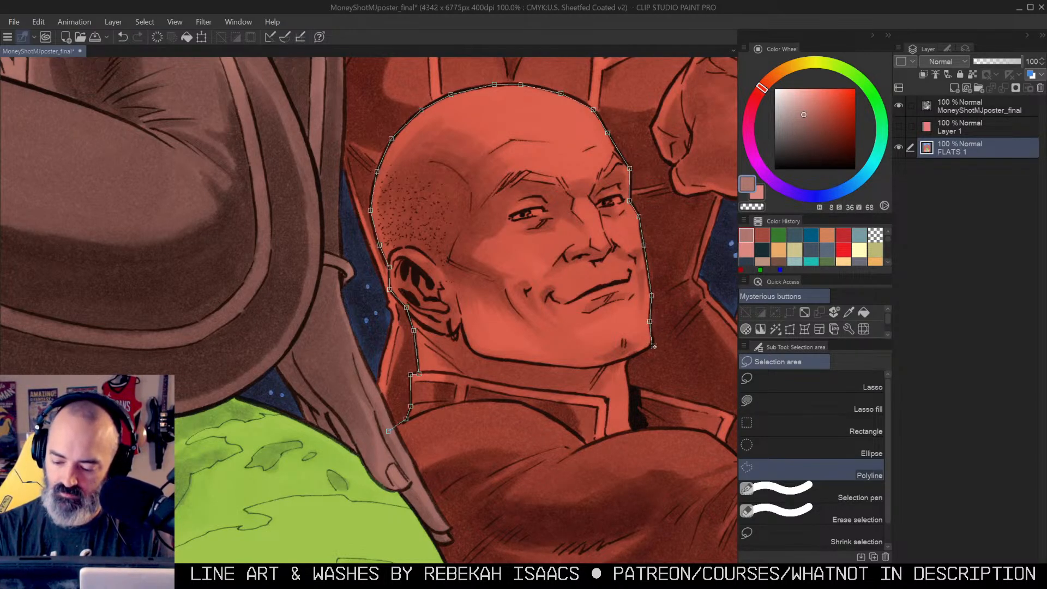
left_click(627, 360)
Step: Continue the outline down his neck and along the shoulder to the crook of his bent arm
left_click_drag(639, 373, 496, 241)
left_click(583, 227)
left_click(587, 248)
left_click(472, 263)
left_click(492, 266)
left_click(536, 268)
left_click(562, 289)
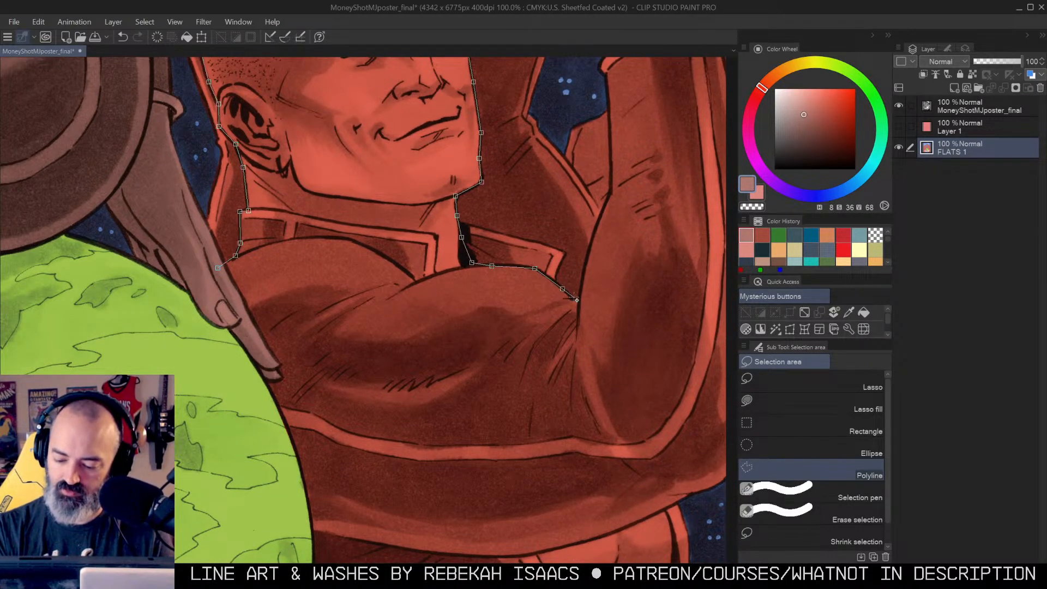
left_click(579, 301)
Step: Continue the bald man's outline up his inner forearm, across the sky gap and around the underside of his fist
left_click(587, 256)
left_click(610, 193)
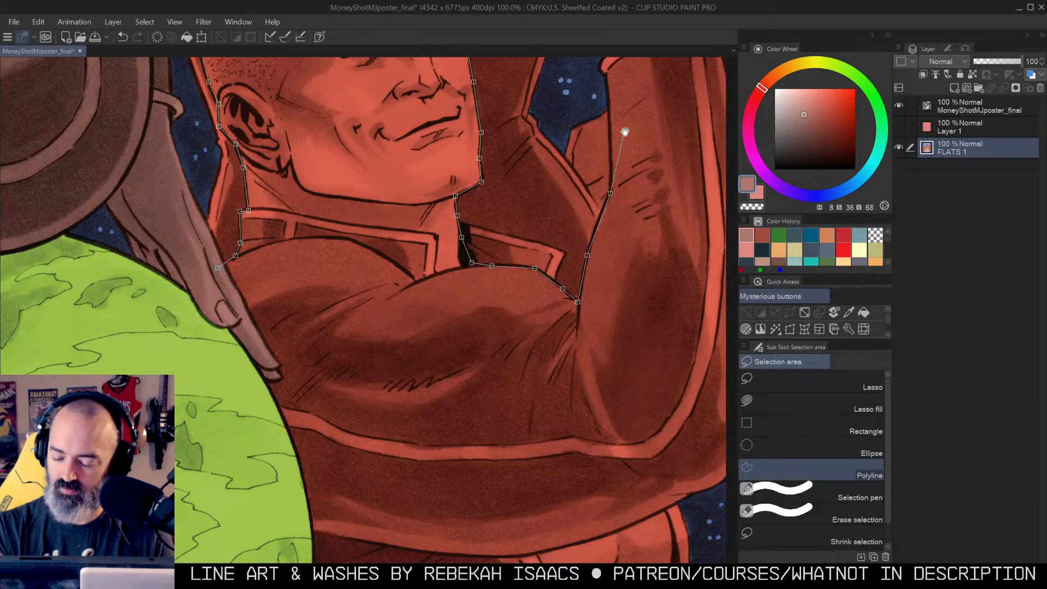
left_click_drag(625, 133, 536, 292)
left_click(518, 309)
left_click(512, 236)
left_click(490, 233)
left_click(459, 195)
left_click(411, 191)
left_click(386, 126)
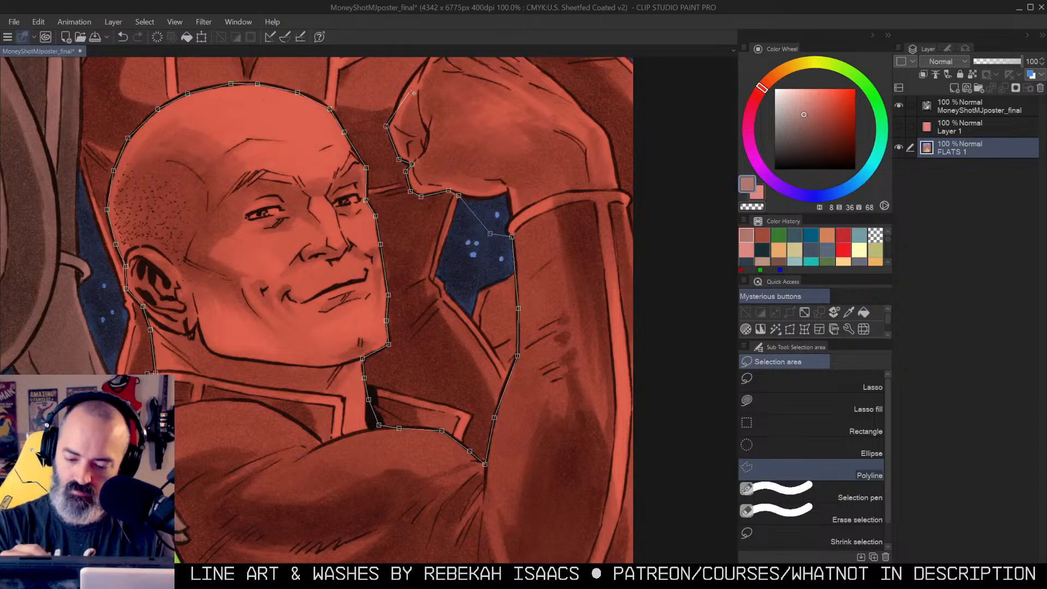
Step: Trace the outline over the bald man's knuckles and along the back of his hand toward the wrist
left_click_drag(409, 90, 395, 187)
left_click(385, 195)
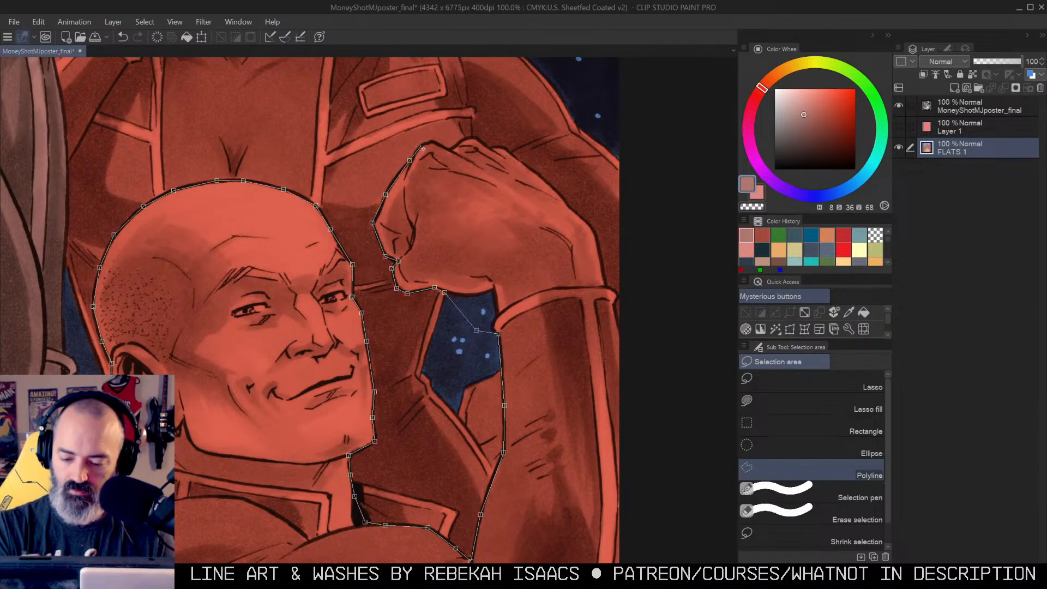
left_click(489, 148)
left_click(539, 175)
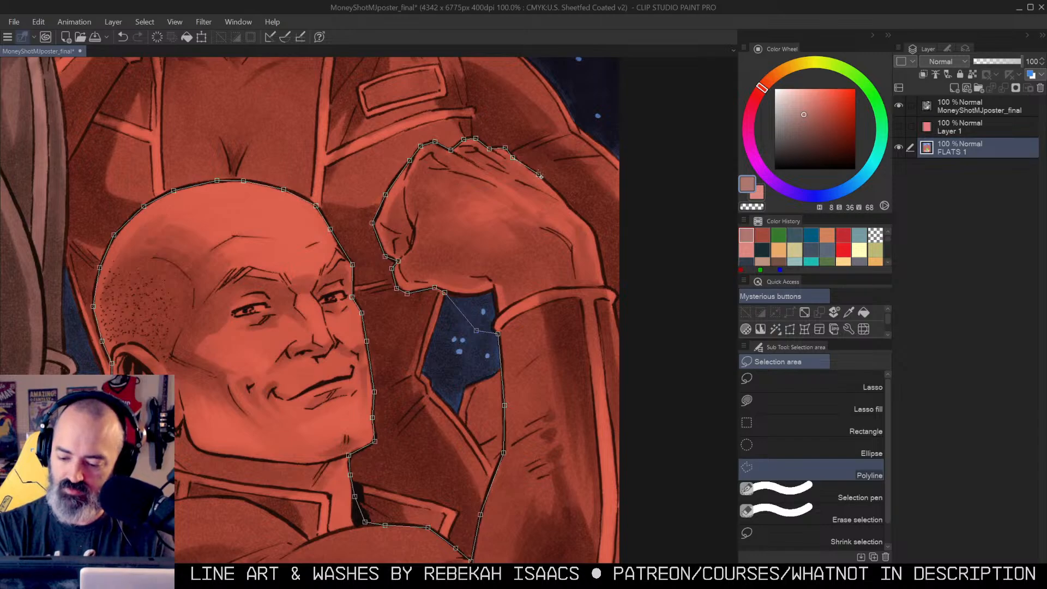
left_click(565, 198)
left_click(597, 233)
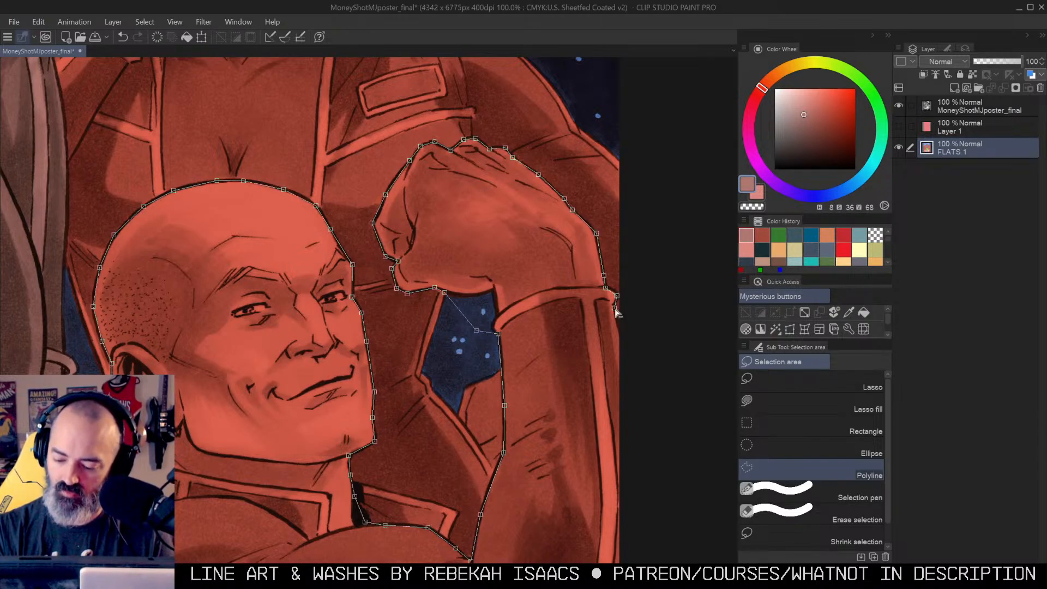
Step: Extend the outline past the wrist and down outside the page edge beside his raised arm
scroll(626, 346, "down", 5)
left_click(683, 349)
left_click(631, 445)
scroll(606, 490, "down", 4)
left_click(615, 256)
left_click(571, 276)
left_click(520, 294)
left_click(463, 310)
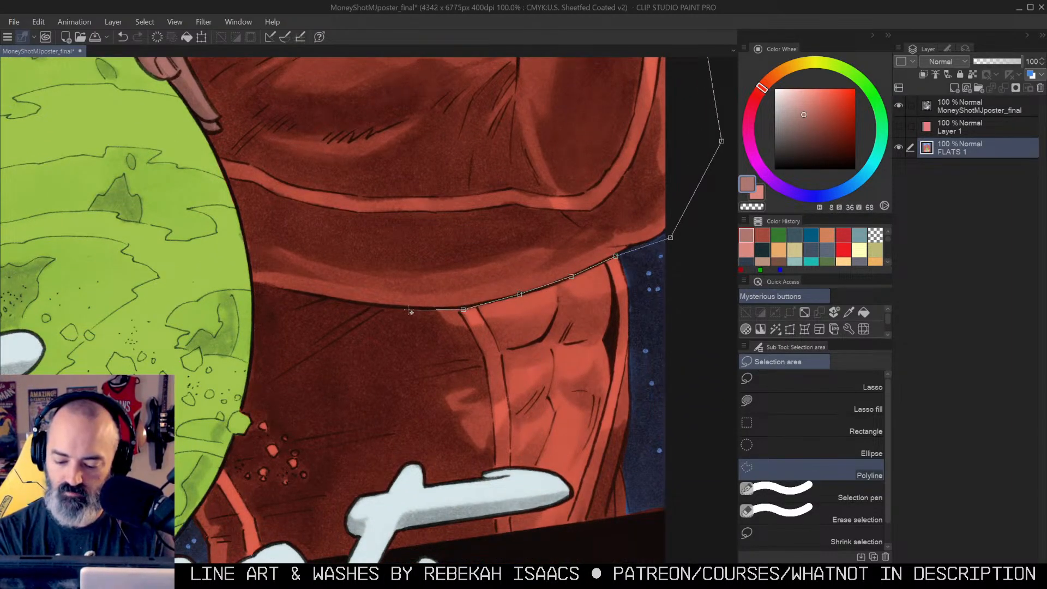
key("BackSpace")
key("BackSpace")
key("BackSpace")
key("BackSpace")
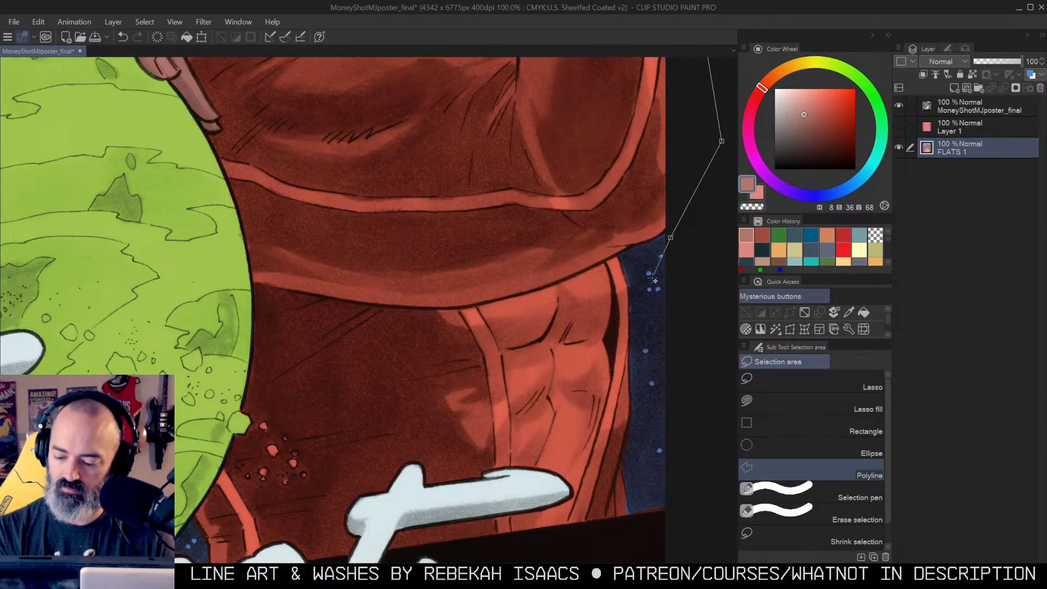
Step: Run the outline loosely below the bald man's torso, back up across the green planet, and close the selection at his collar
left_click(645, 286)
scroll(645, 286, "down", 3)
left_click(646, 375)
left_click(193, 443)
left_click_drag(160, 155, 462, 497)
left_click_drag(409, 124, 408, 228)
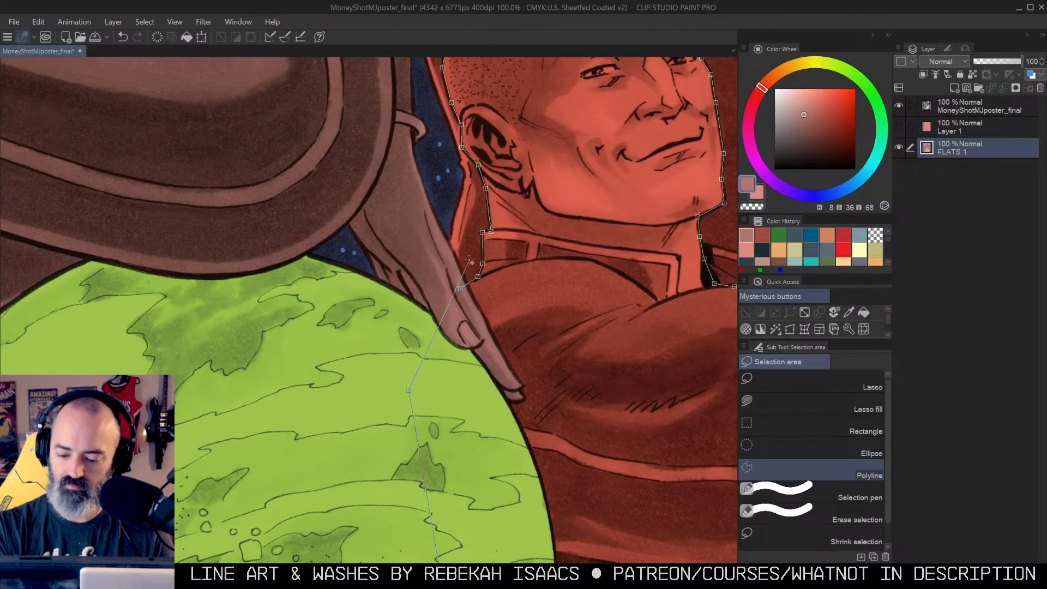
left_click(461, 288)
Step: Fill the bald man with hue 8, saturation 41 and brightness 53, check the flats alone, and clear the selection
left_click_drag(806, 123, 808, 126)
key("g")
left_click(604, 272)
key("l")
left_click(900, 147, "alt")
left_click(899, 147, "alt")
key("alt+space")
left_click_drag(587, 259, 605, 255)
scroll(606, 254, "down", 5)
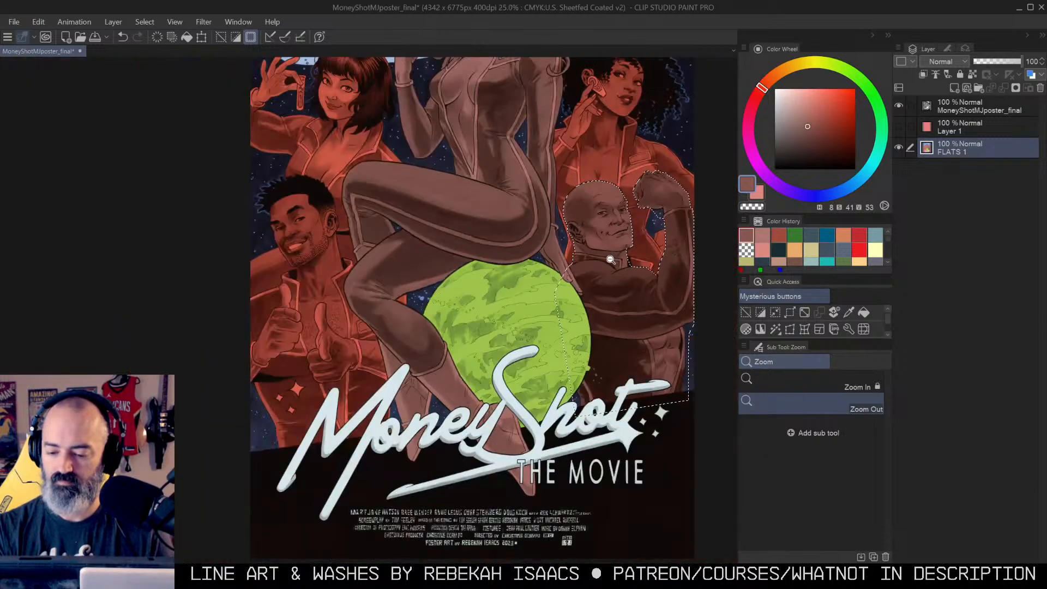
key("ctrl+d")
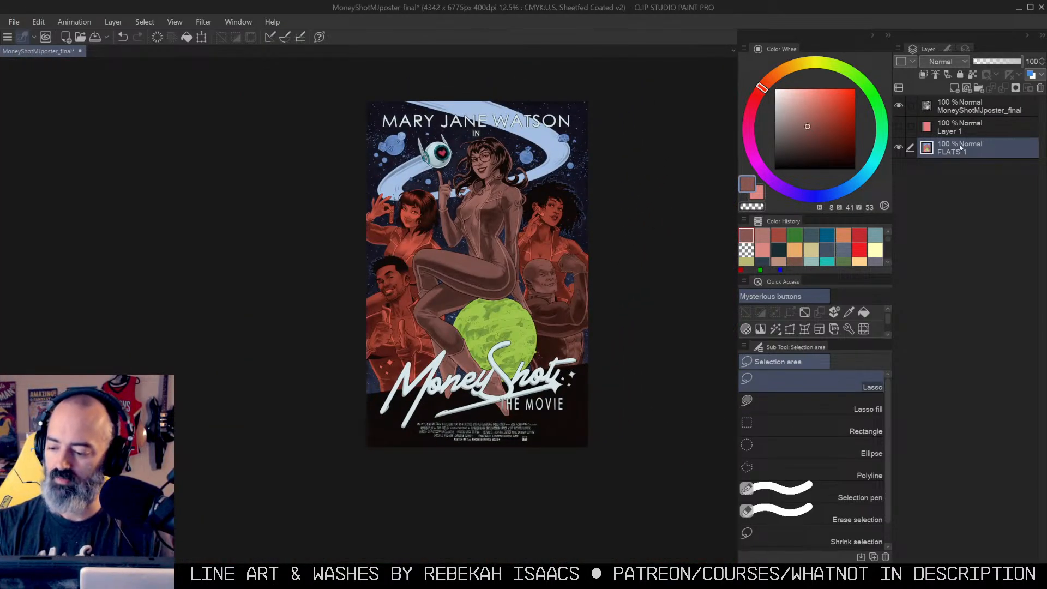
Step: Check the separation of the bald man and the central woman using Auto select and Quick Mask, and clear the selection
key("w")
scroll(556, 234, "up", 2)
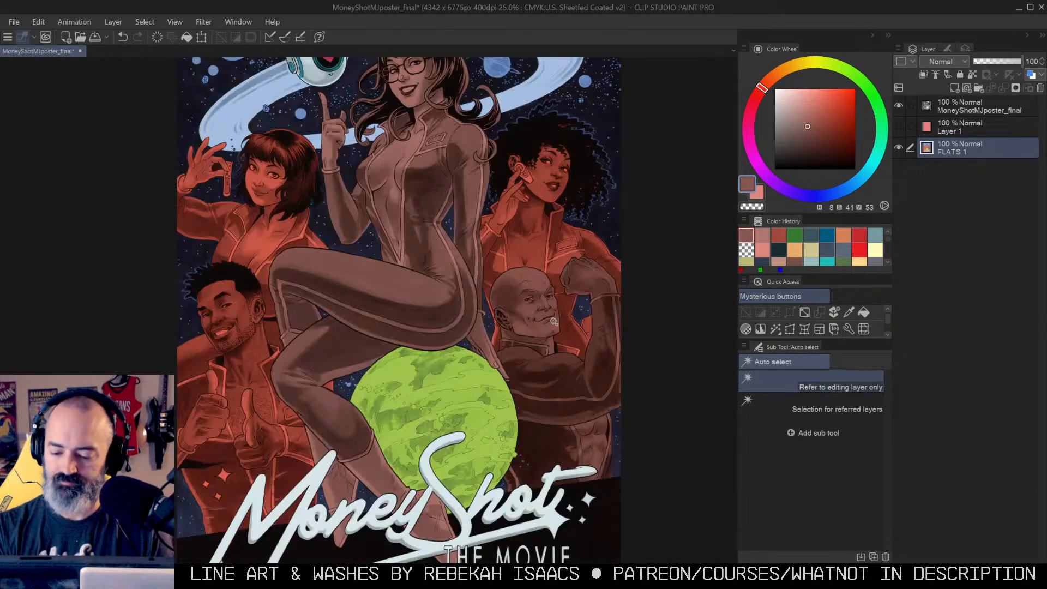
left_click(546, 311)
key("q")
key("q")
left_click(453, 184)
key("alt+BackSpace")
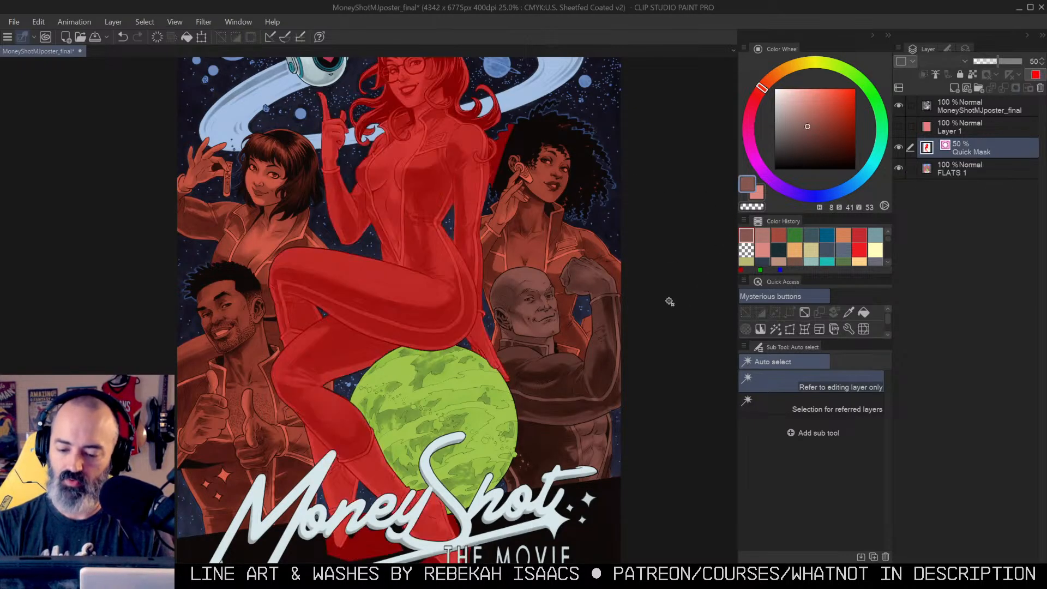
key("ctrl+z")
key("m")
key("ctrl+d")
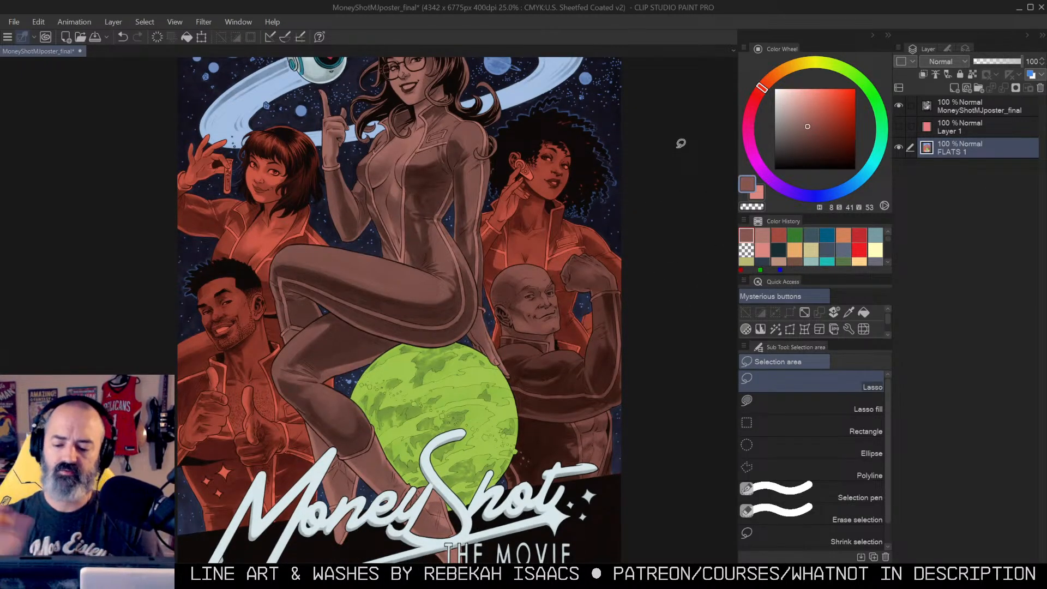
Step: Lasso a loose area enclosing the curly-haired woman and the upper part of the bald man
scroll(681, 143, "up", 1)
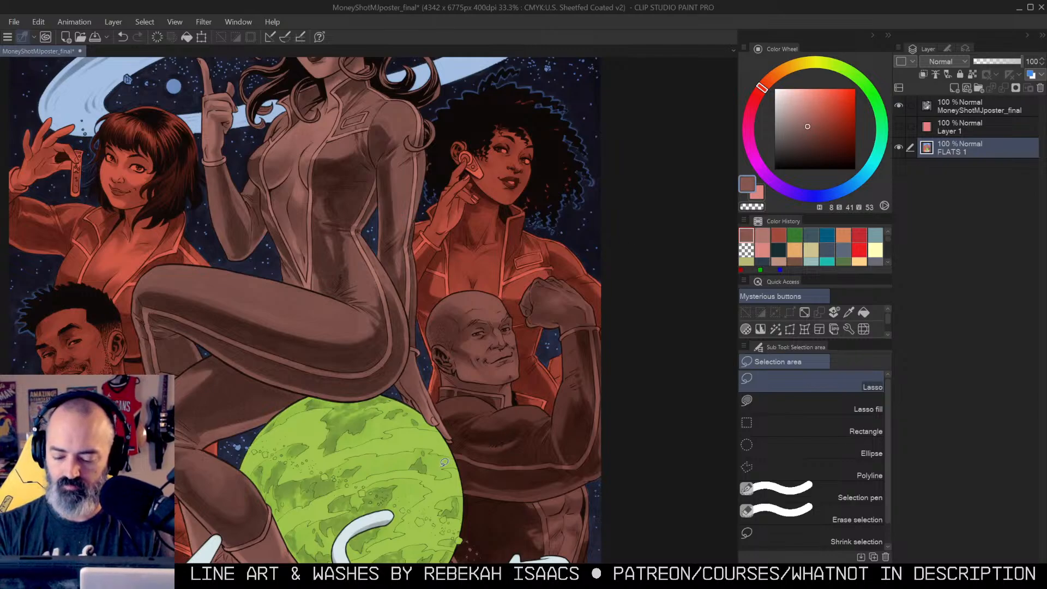
mouse_move(622, 449)
left_mouse_down()
mouse_move(639, 200)
mouse_move(489, 78)
left_mouse_up()
left_click_drag(482, 462, 481, 463)
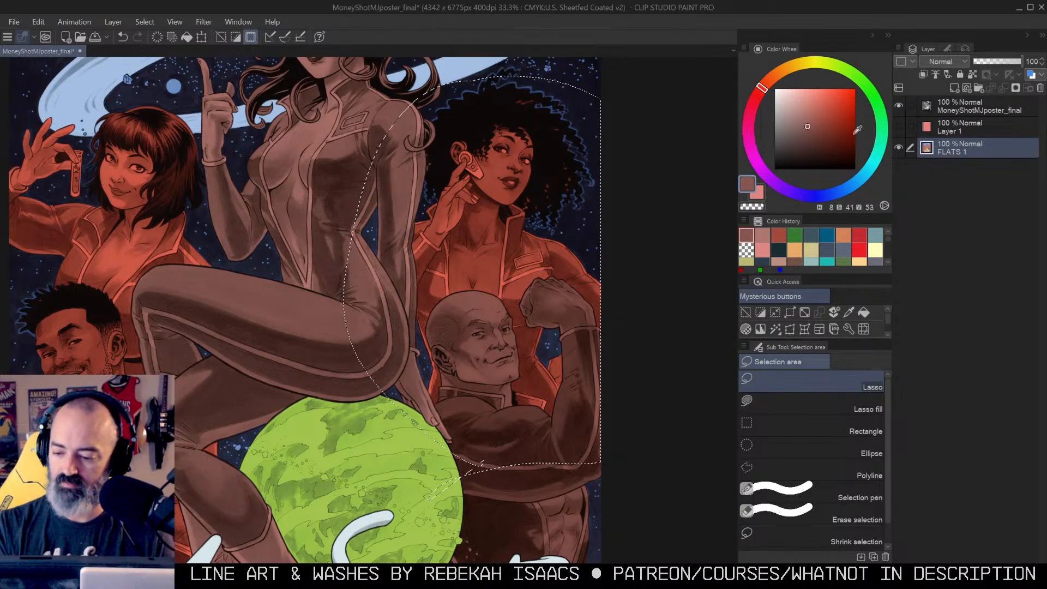
Step: Fill the curly-haired woman with hue 8, saturation 37 and brightness 69, and view the flats alone to compare colors
left_click(805, 114)
key("g")
left_click(504, 227)
left_click(486, 363)
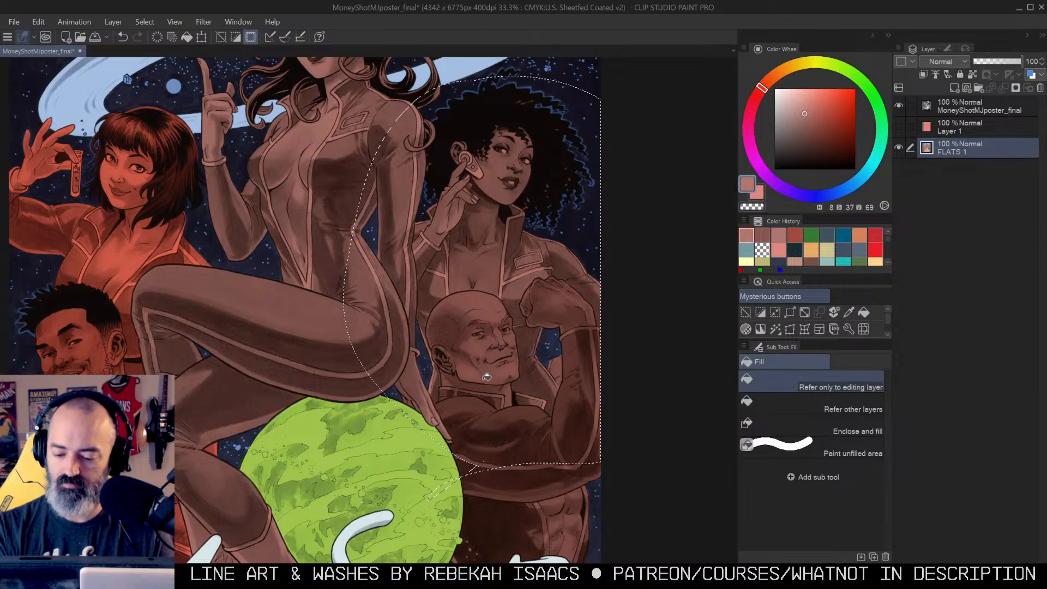
left_click(899, 149, "alt")
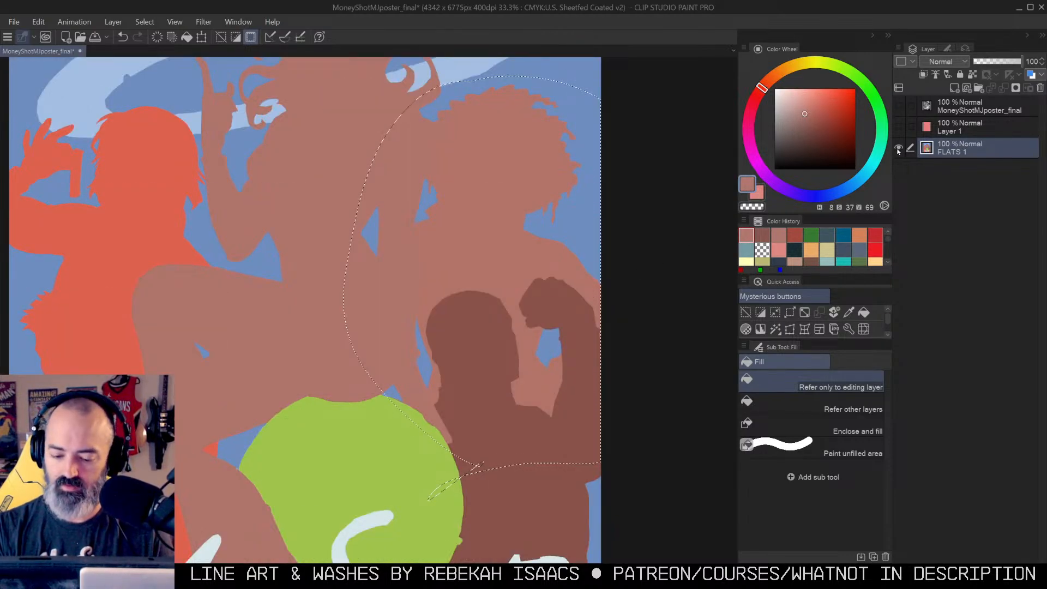
left_click(899, 149, "alt")
Step: Fill the curly-haired woman with a light pink of hue 8, saturation 28 and brightness 85, and clear the selection
left_click(798, 100)
left_click(490, 332)
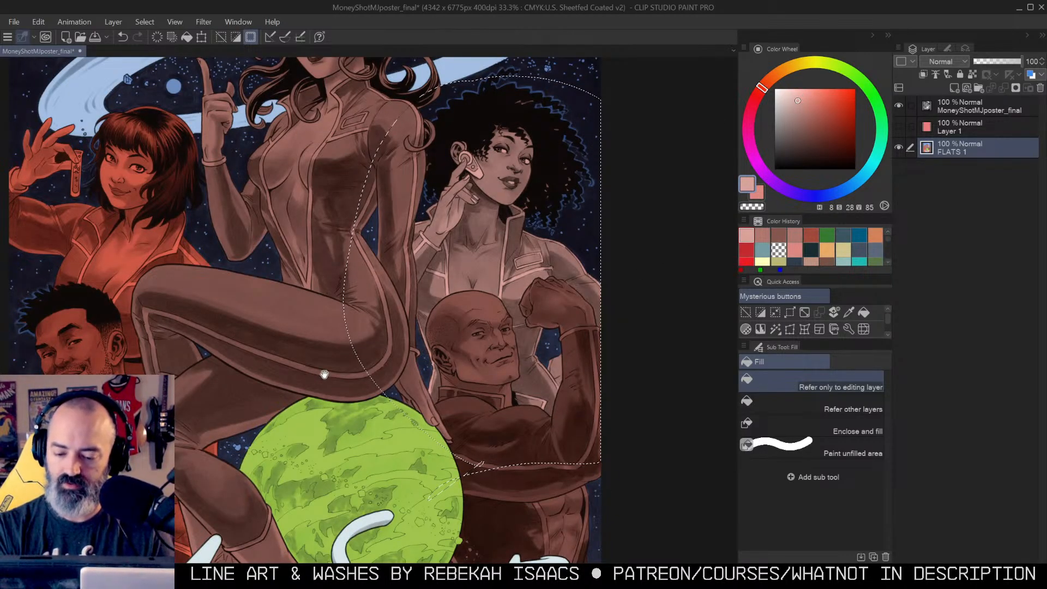
left_click_drag(322, 374, 607, 325)
key("ctrl+d")
Step: Make a Polyline selection of the sleeve behind the bearded man, following his shoulder, collar and jaw and closing outside the page
key("m")
left_click_drag(516, 159, 527, 197)
left_click_drag(450, 315, 473, 240)
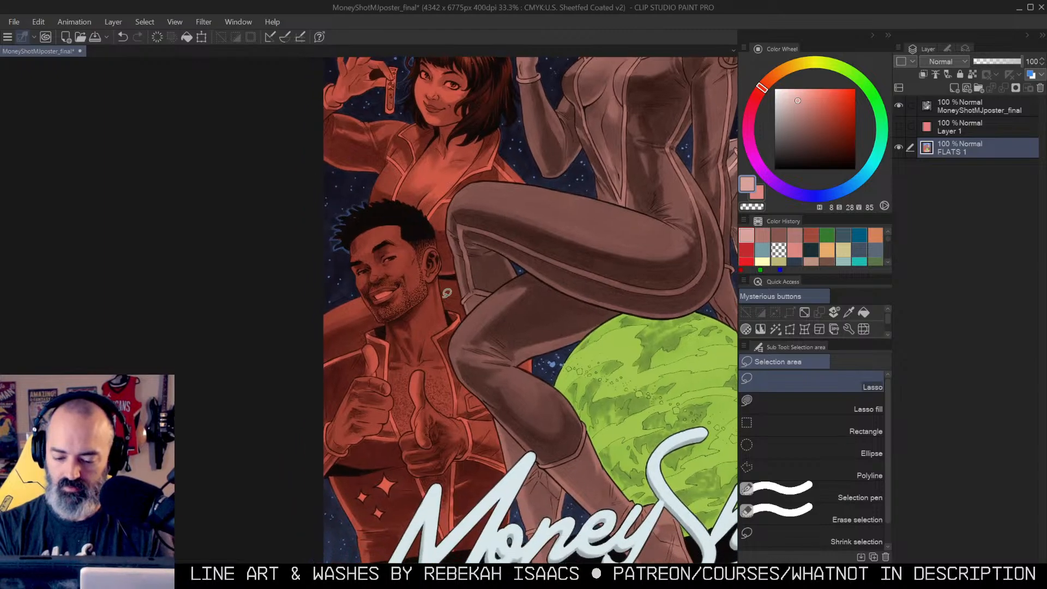
left_click(449, 293, "ctrl")
left_click_drag(495, 164, 478, 206)
left_click_drag(523, 381, 496, 162)
left_click_drag(270, 191, 392, 234)
left_click(426, 192)
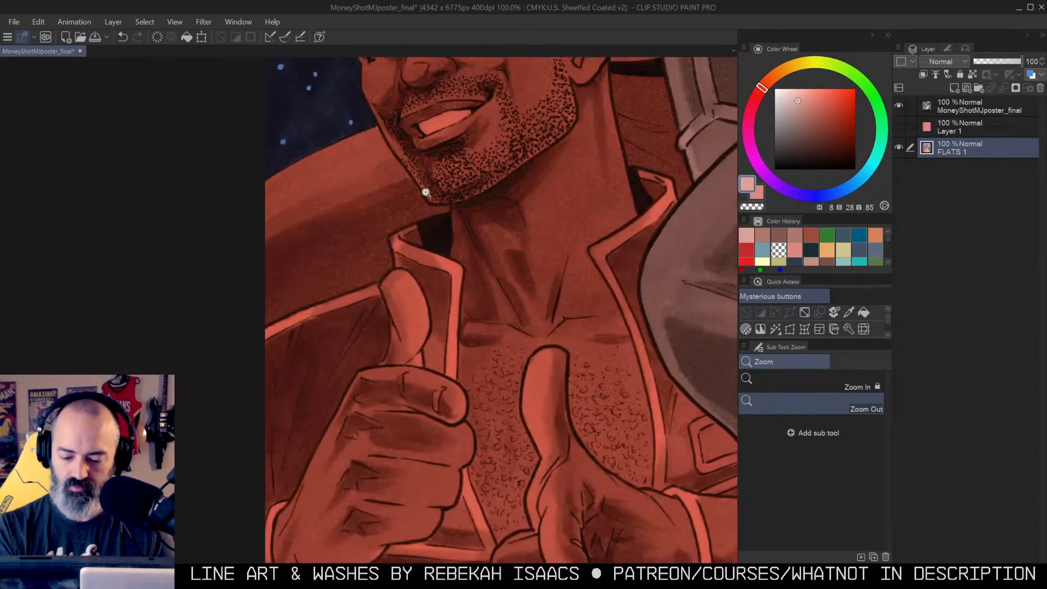
key("m")
left_click(261, 329)
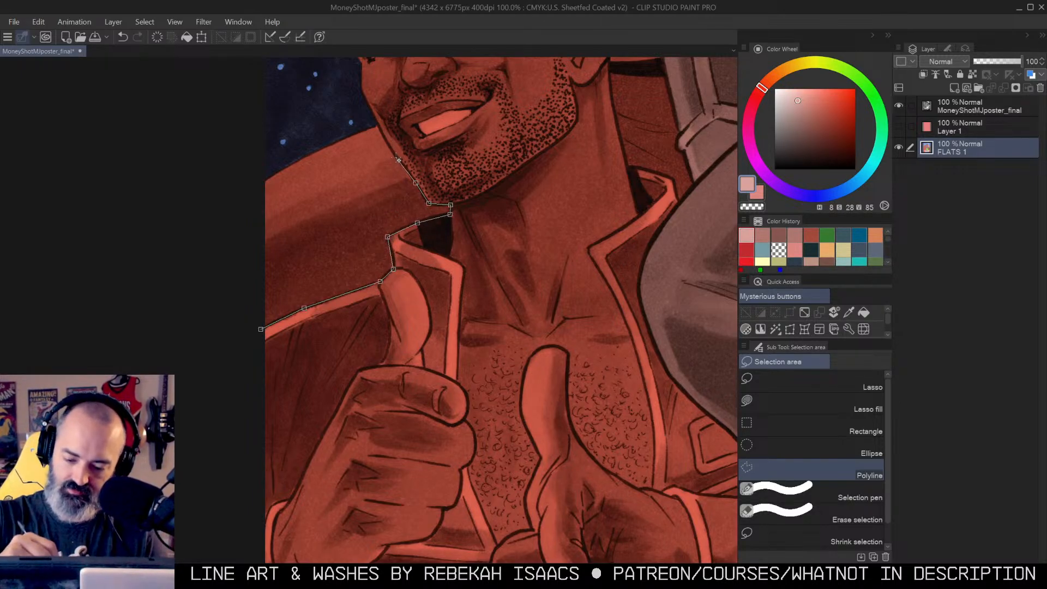
left_click(375, 121)
left_click(230, 151)
left_click(261, 330)
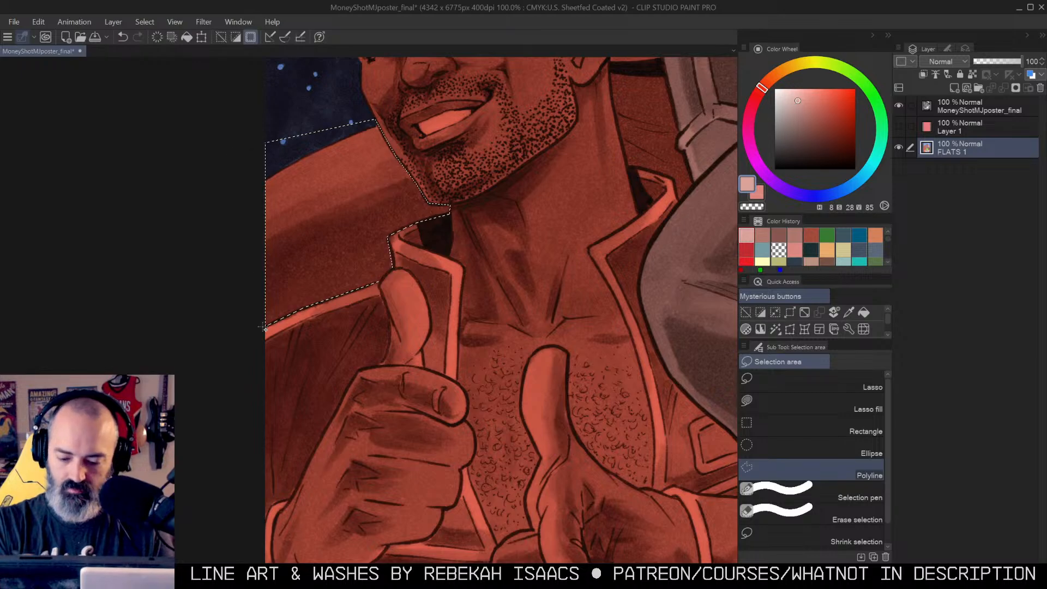
Step: Start a second Polyline area at the bearded man's neck, following his collar and crossing up over the central woman's leg
left_click_drag(561, 120, 422, 352)
left_click(490, 399)
left_click(534, 411)
left_click(560, 413)
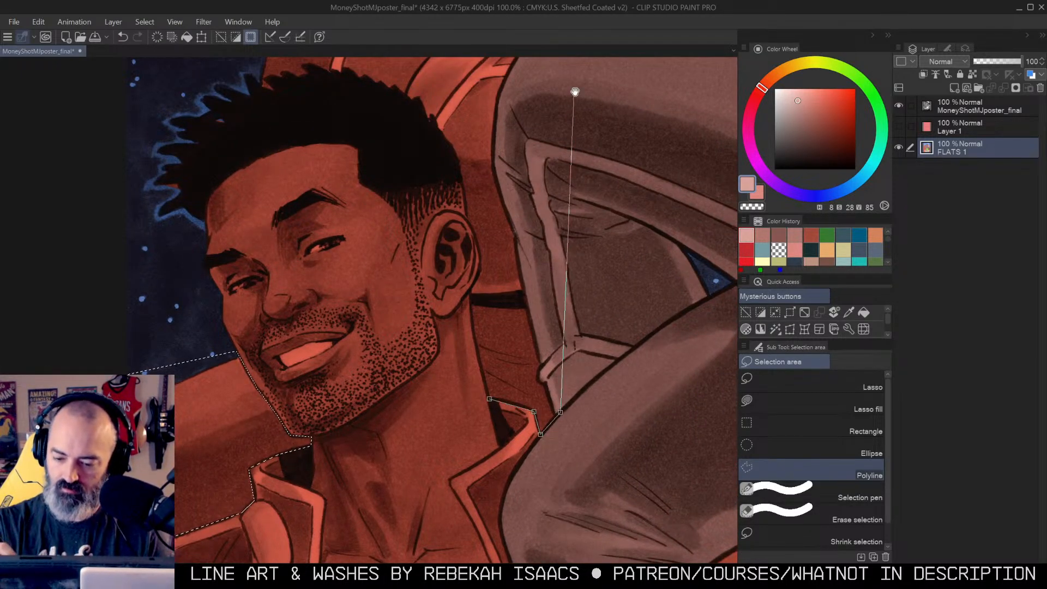
left_click_drag(575, 93, 608, 346)
left_click_drag(641, 315, 446, 316)
left_click(606, 305)
left_click(582, 98)
left_click_drag(596, 170, 651, 489)
Step: Extend the outline around the woman holding the test tube, passing above her and down outside the page edge
left_click(655, 208)
left_click(499, 81)
left_click(241, 108)
left_click_drag(196, 114, 412, 66)
left_click(256, 107)
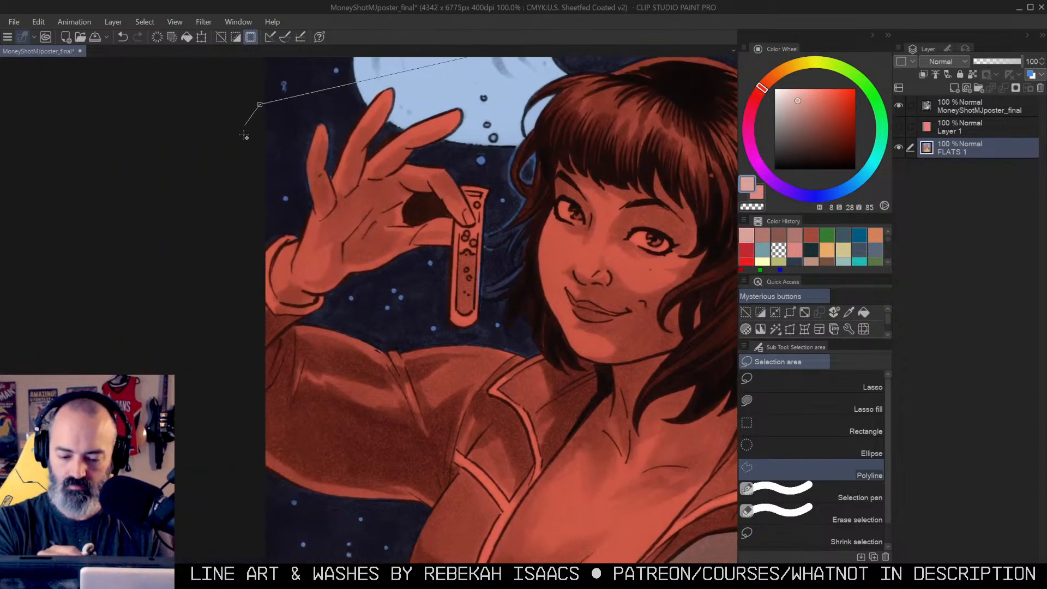
left_click(190, 310)
left_click_drag(186, 419, 185, 101)
left_click(215, 271)
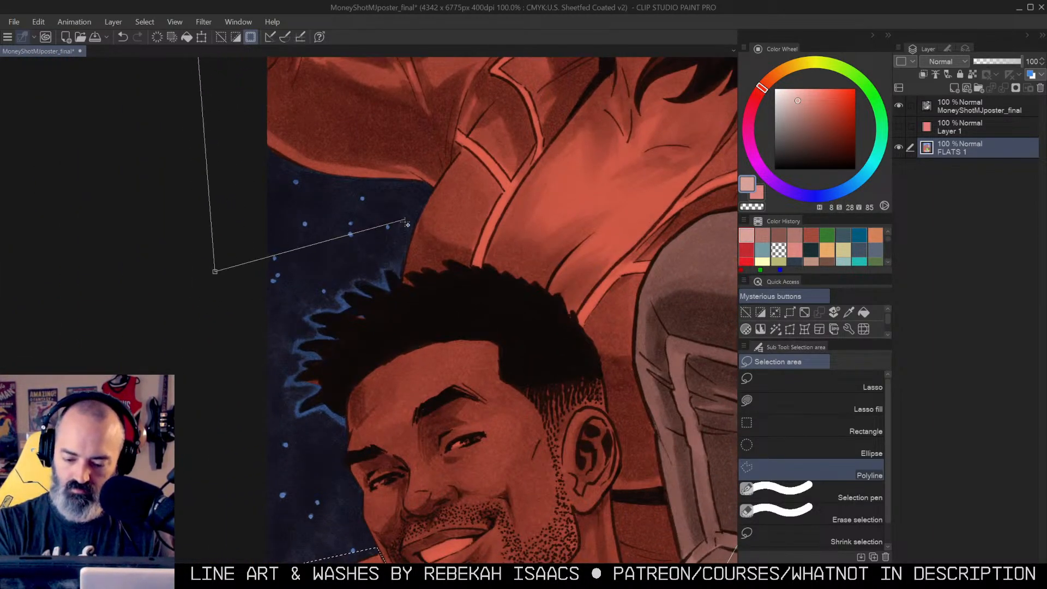
Step: Trace the outline along the top and back of the bearded man's hair
left_click(396, 285)
left_click(416, 292)
left_click(429, 277)
left_click(476, 271)
left_click(528, 288)
left_click(563, 314)
left_click(607, 413)
Step: Continue the outline behind the bearded man's ear and down his neck, closing the selection at the collar
left_click_drag(608, 412, 587, 195)
left_click(613, 429)
left_click(600, 243)
left_click(596, 259)
left_click(587, 271)
left_click(592, 304)
left_click(602, 351)
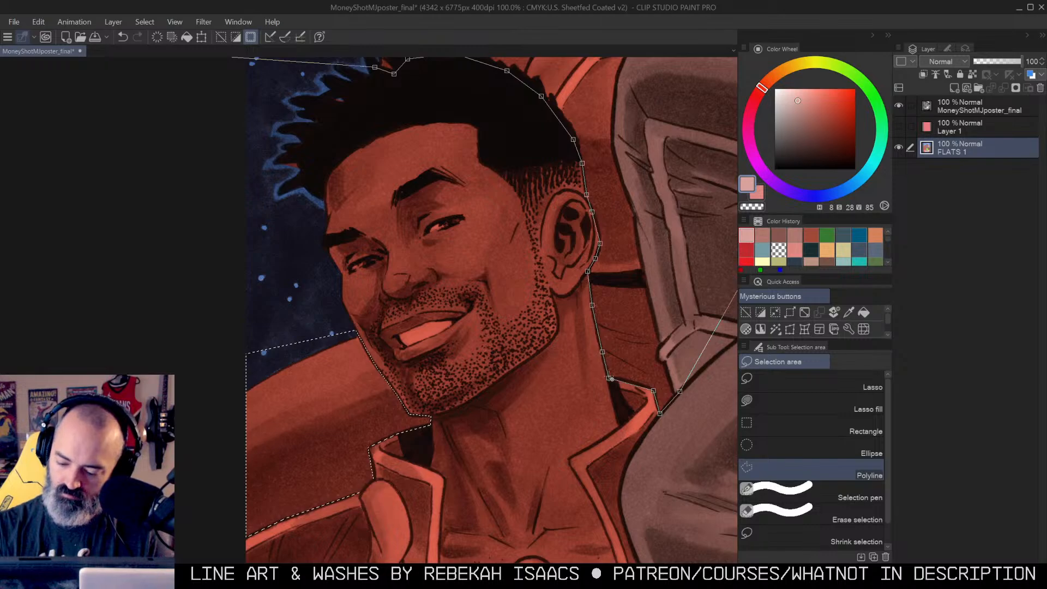
left_click(610, 379)
Step: Fill the woman holding the test tube with a dark brown of hue 8, saturation 33 and brightness 37
left_click(573, 321, "alt")
left_click_drag(628, 279, 500, 331)
left_click(802, 138)
key("g")
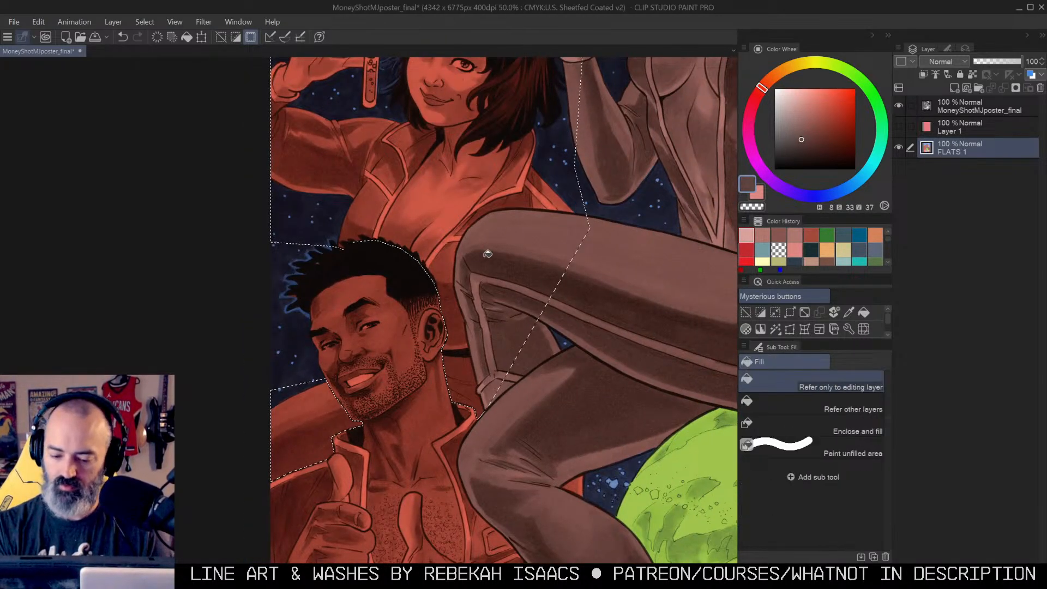
left_click(459, 249)
Step: Clear the selection around the test-tube woman and check the flats layer on its own
left_click(532, 263, "alt")
left_click_drag(622, 283, 404, 281)
left_click(553, 298, "alt")
key("q")
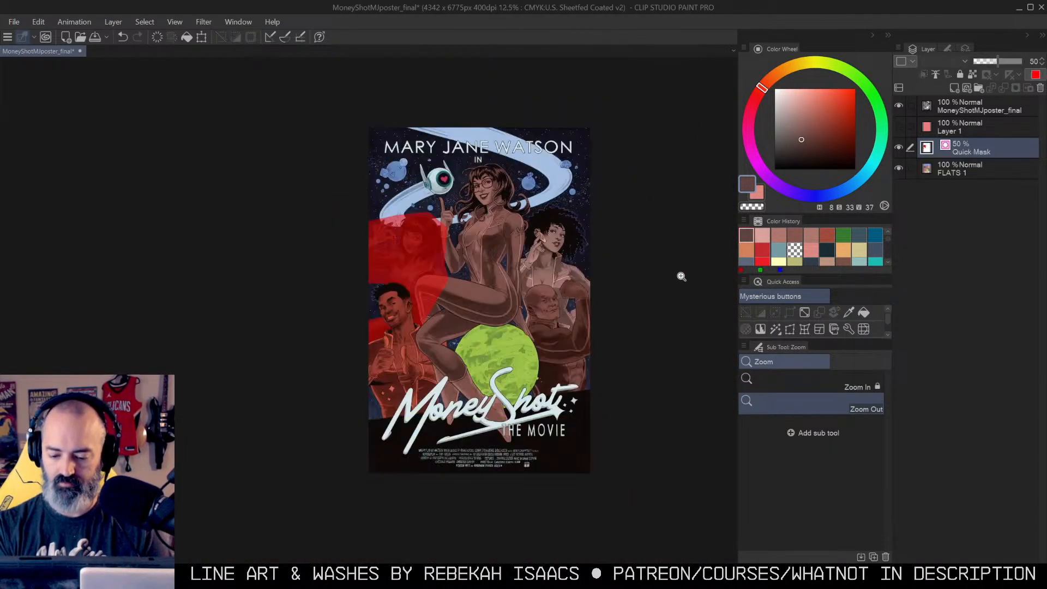
key("ctrl+m")
key("m")
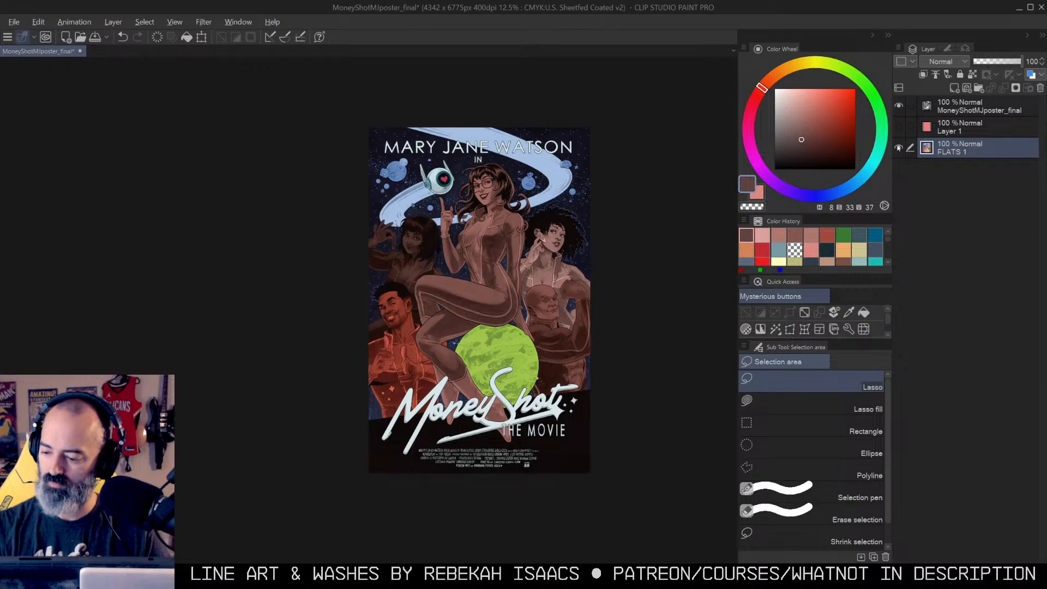
left_click(899, 148, "alt")
left_click(898, 148, "alt")
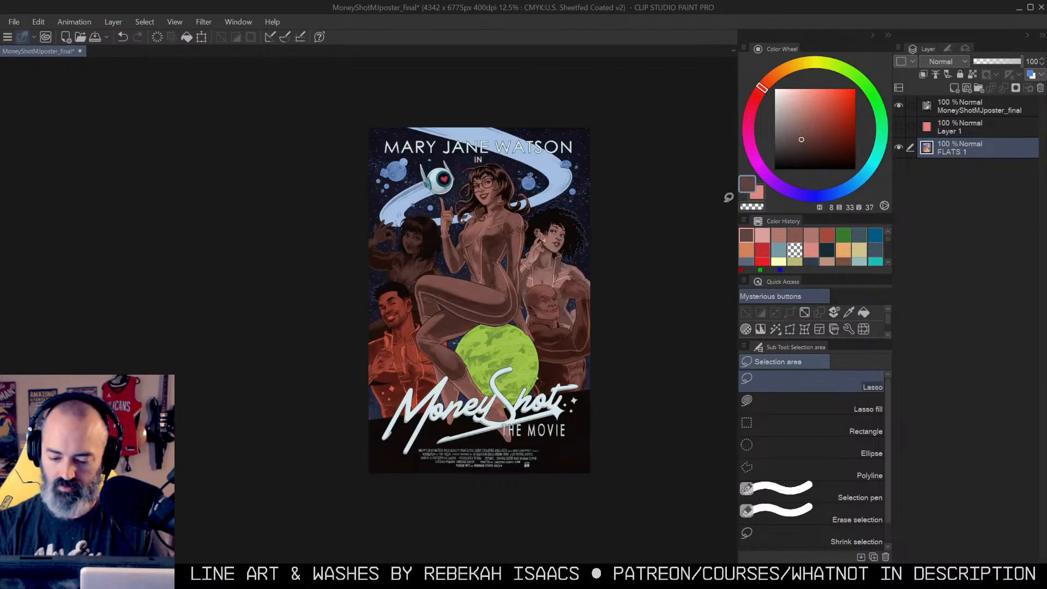
Step: Make a Polyline selection of the black band behind the title and credits, following its slanted upper edge
left_click(443, 411, "ctrl")
left_click(443, 411, "ctrl")
left_click(456, 428, "ctrl")
left_click_drag(446, 430, 542, 352)
key("m")
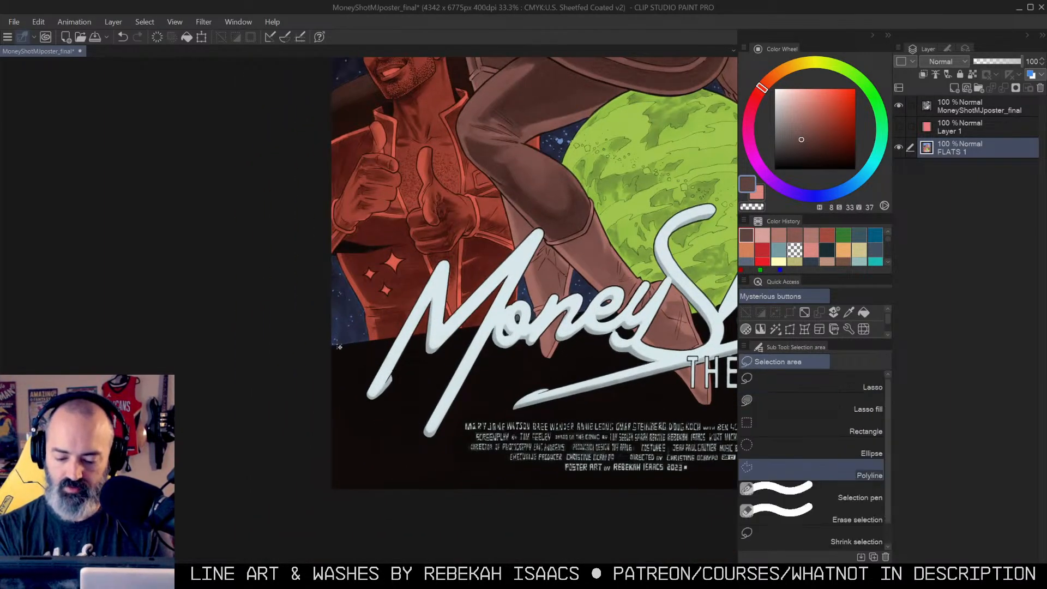
left_click_drag(468, 331, 46, 425)
left_click(507, 358)
left_click_drag(552, 375, 716, 119)
left_click(688, 345)
left_click(70, 395)
left_click(71, 185)
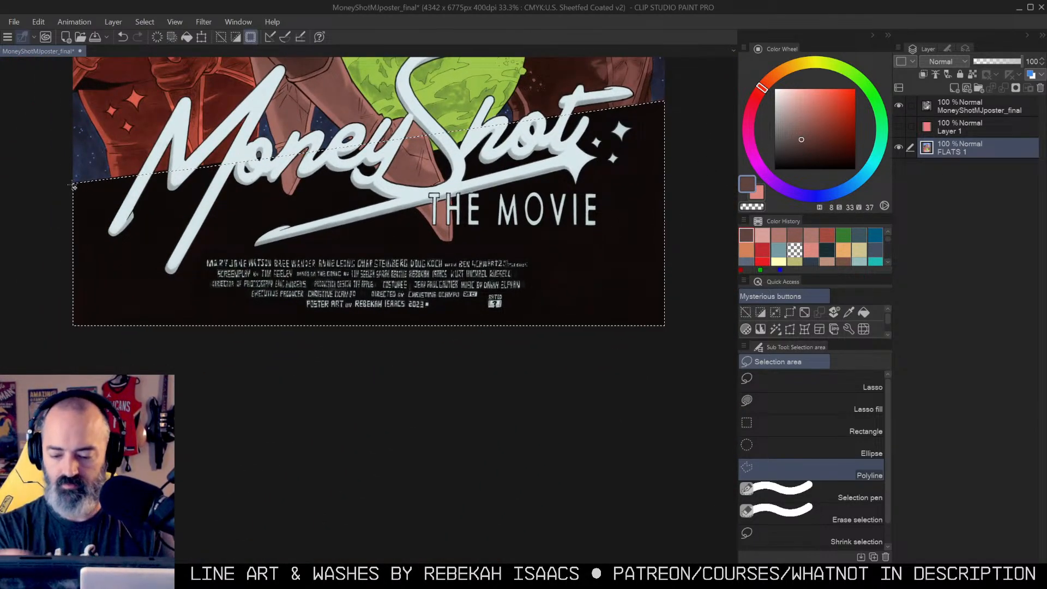
Step: Fill the band behind the title and credits with a gray of hue 8, saturation 8 and brightness 54
key("g")
left_click_drag(588, 193, 640, 355)
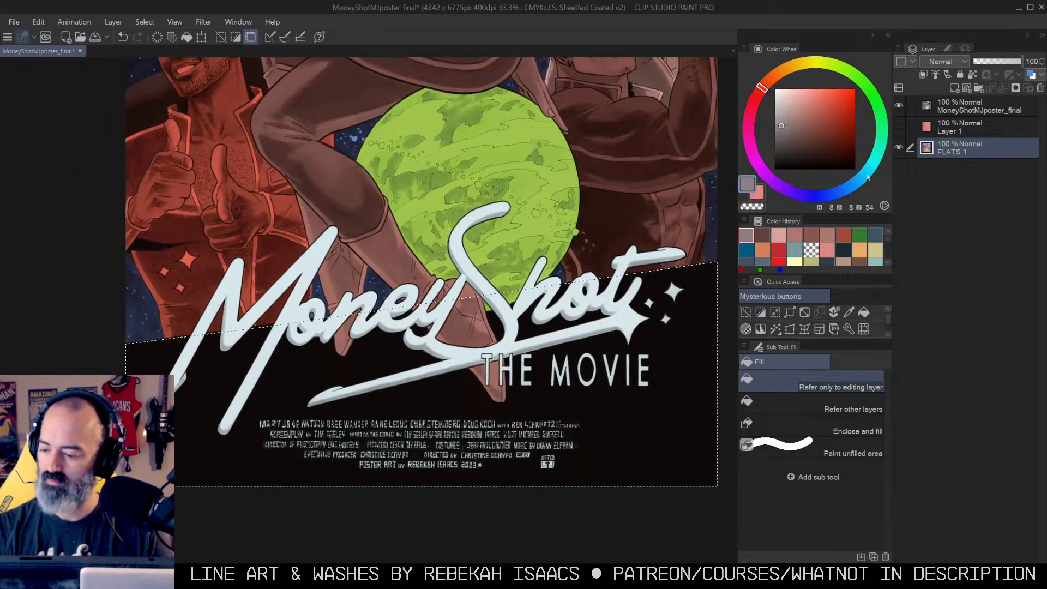
key("m")
Step: Hide the MoneyShotMJposter_final line art layer and clear the selection
left_click(899, 105)
left_click_drag(603, 234, 636, 199)
left_click_drag(636, 200, 584, 304)
key("ctrl+d")
key("m")
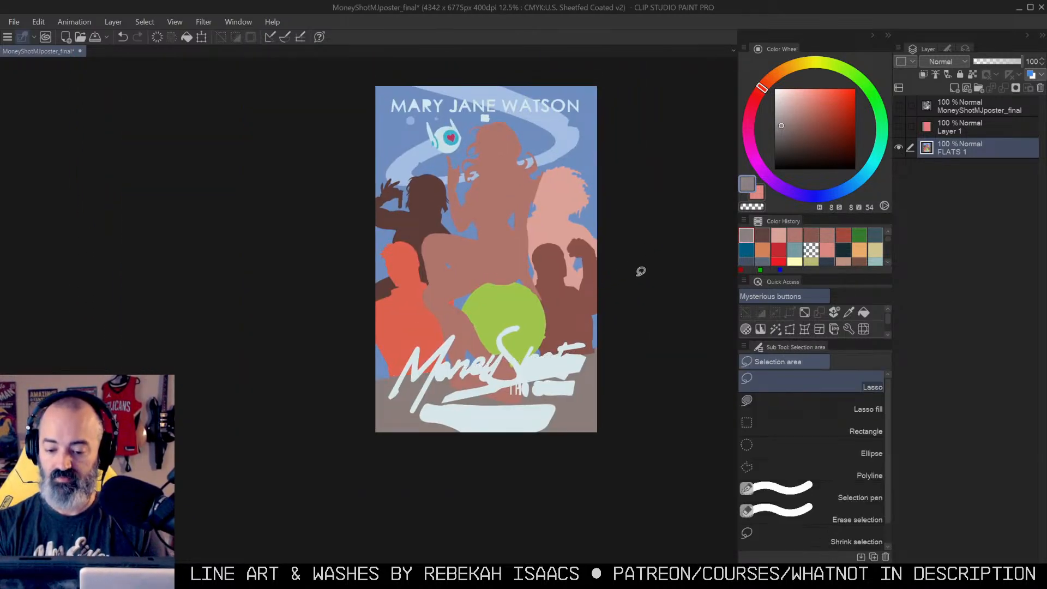
Step: Rename the FLATS 1 layer as BIG FLATS
double_click(953, 153)
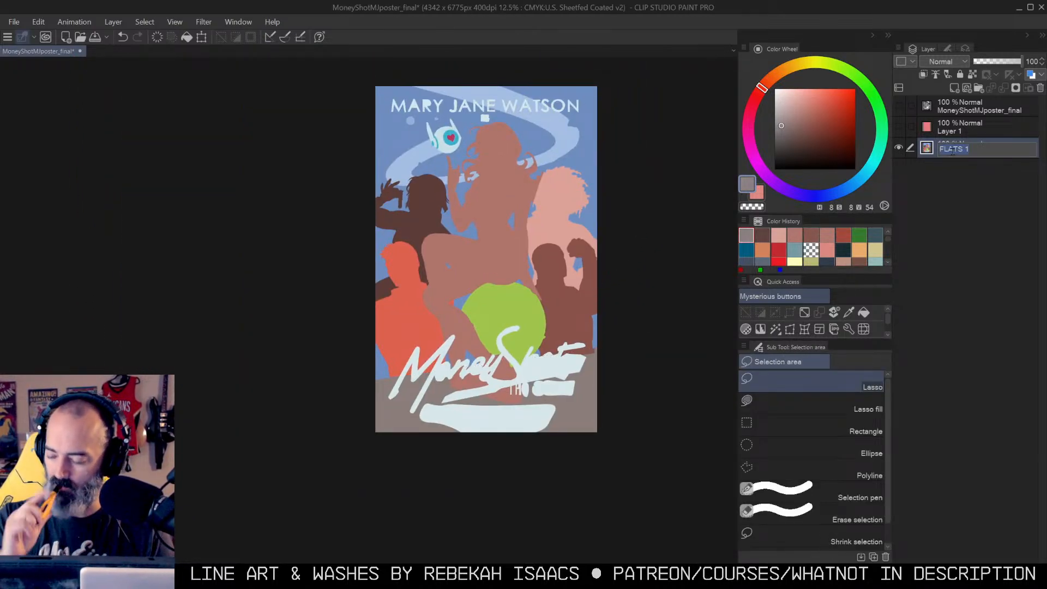
type("b")
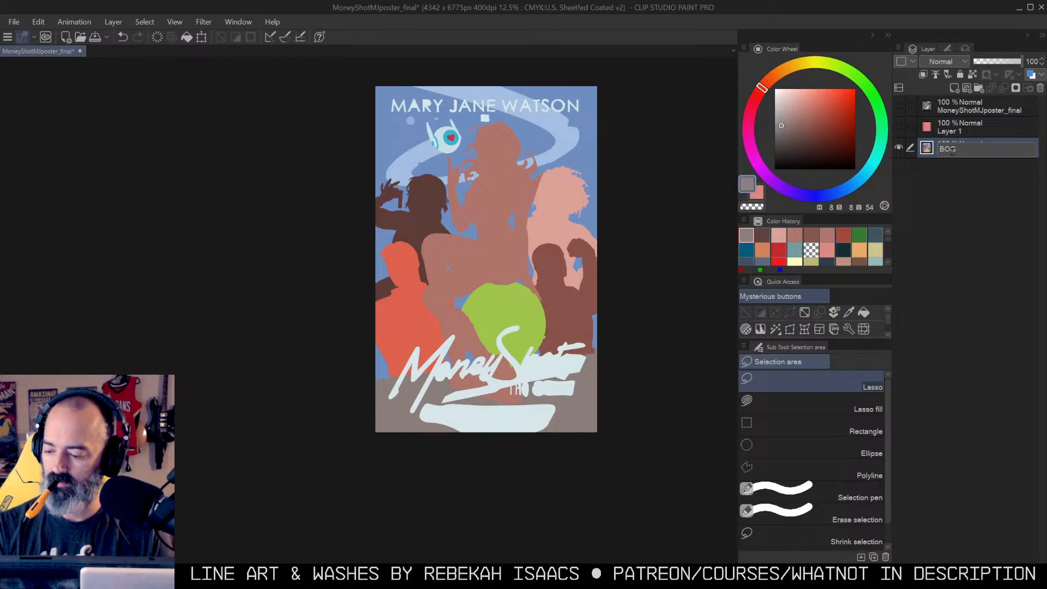
type("IG FLATS")
key("Return")
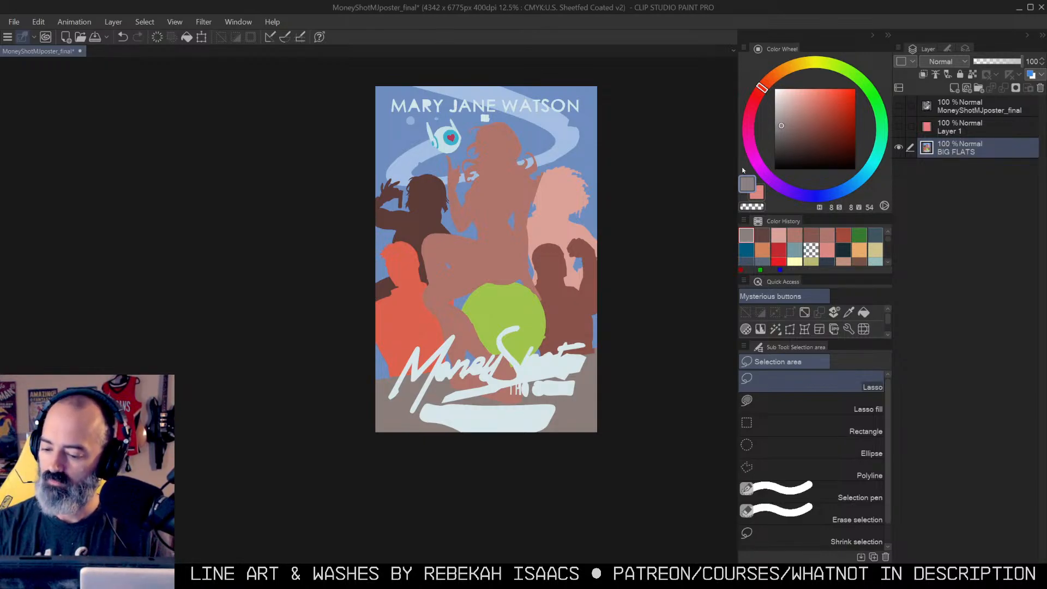
Step: Duplicate the BIG FLATS layer and rename the copy as FLATS
left_click(1004, 90)
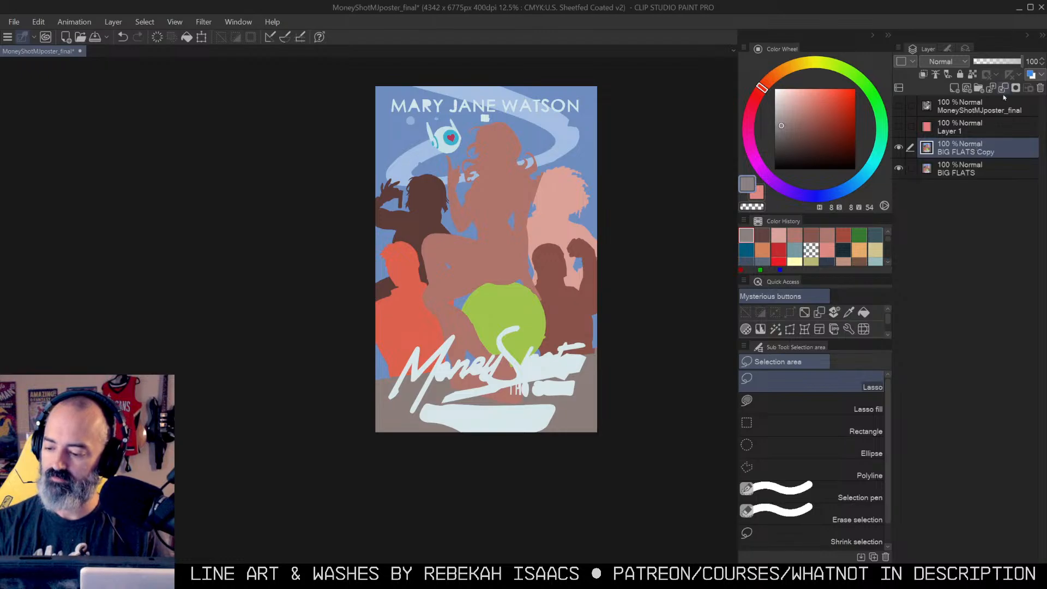
double_click(949, 154)
left_click(954, 150)
key("BackSpace")
key("BackSpace")
key("BackSpace")
key("BackSpace")
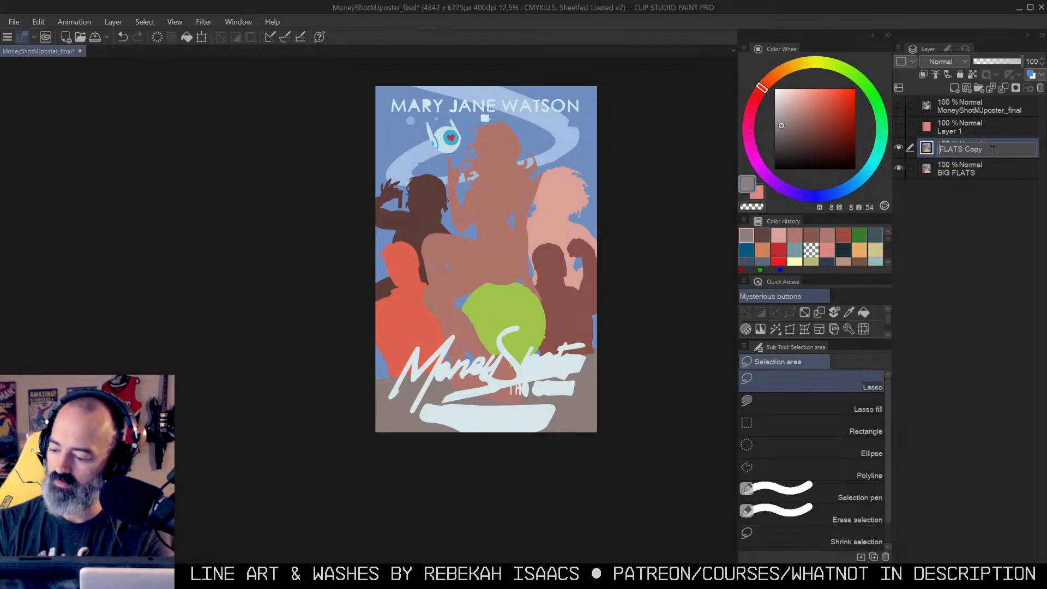
key("Return")
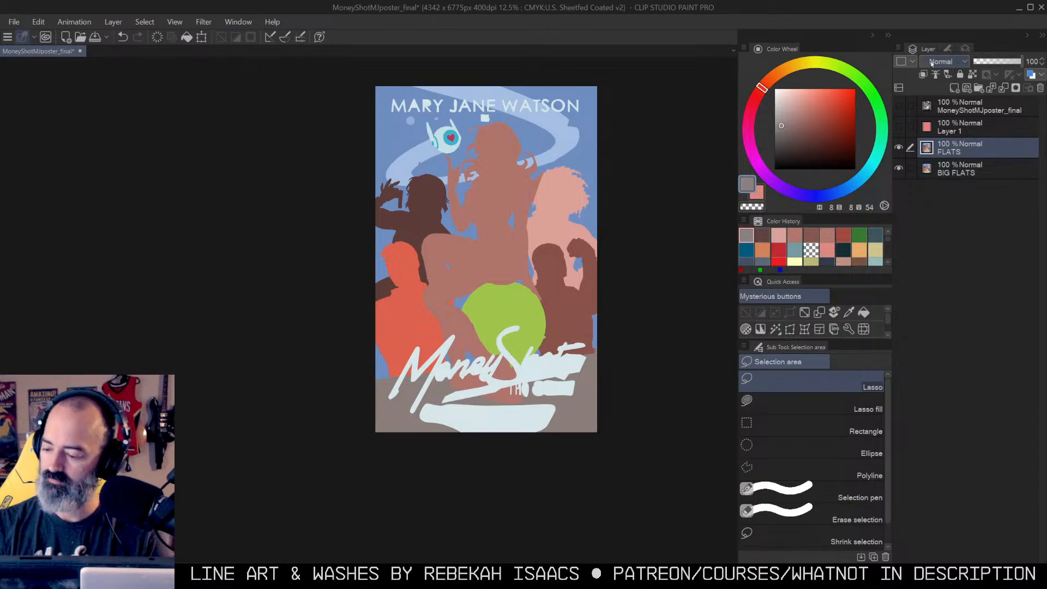
Step: Lock the BIG FLATS layer, and show the MoneyShotMJposter_final line art with FLATS as the active layer
key("alt+bracketleft")
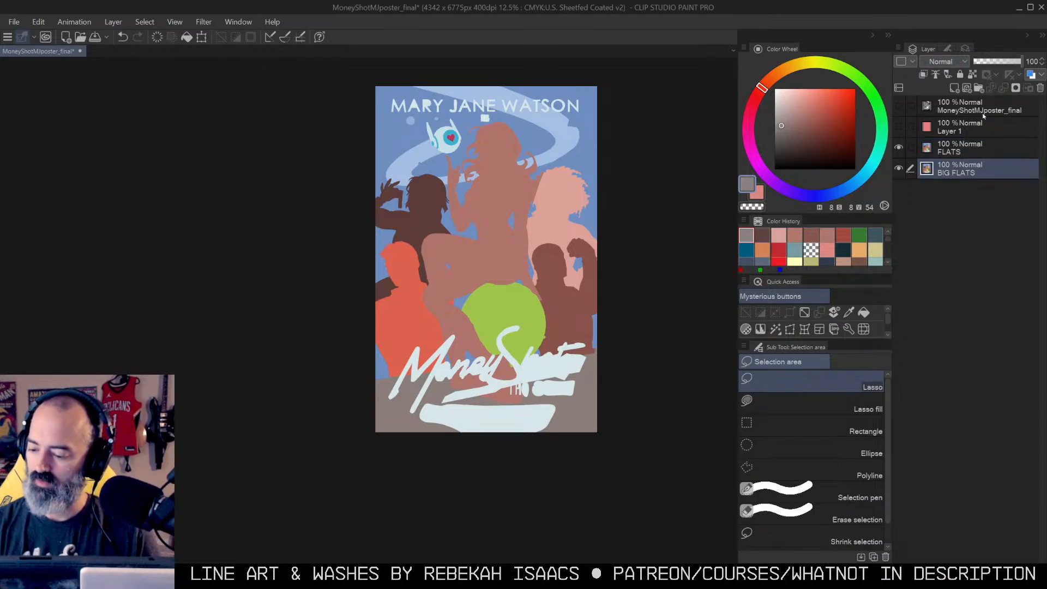
left_click(960, 74)
left_click(976, 152)
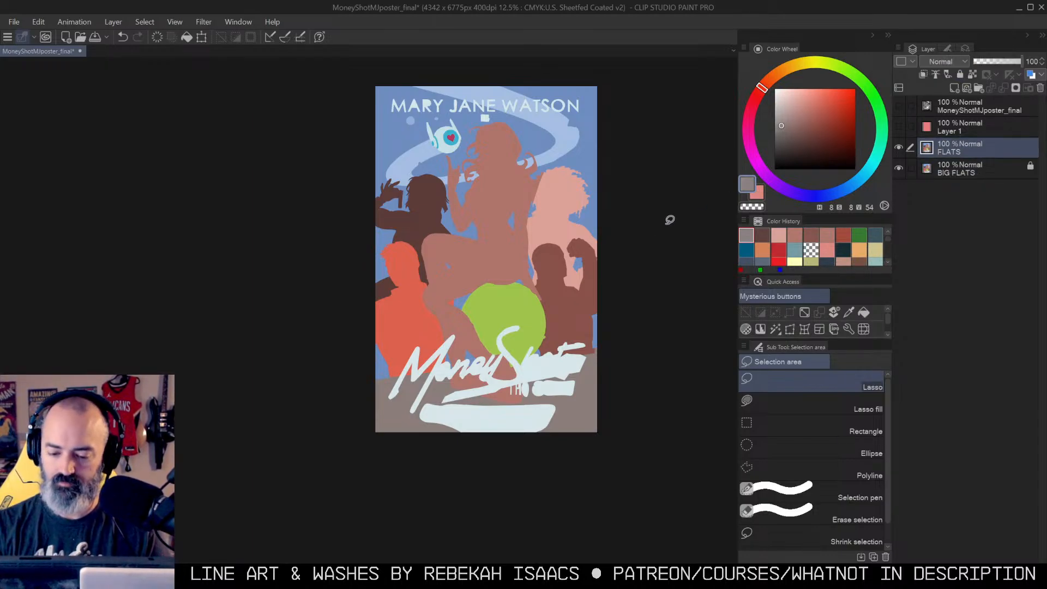
left_click(899, 105)
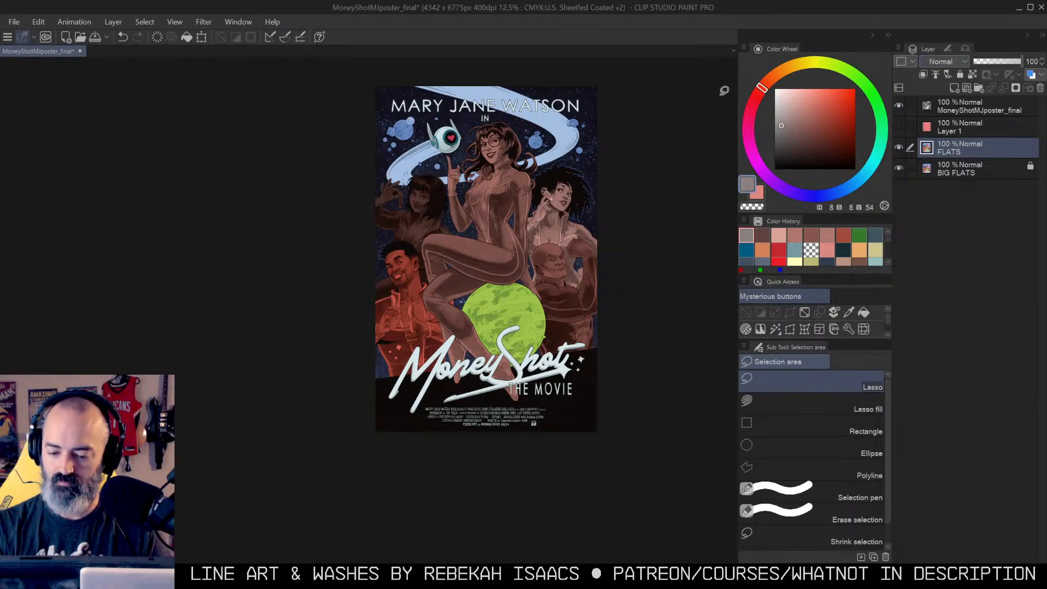
Step: Start a Polyline selection of the central woman's hair, tracing the curl over her collar and her cheek up to the glasses
key("ctrl+space")
left_click(520, 156)
left_click(519, 157)
left_click_drag(515, 159, 580, 264)
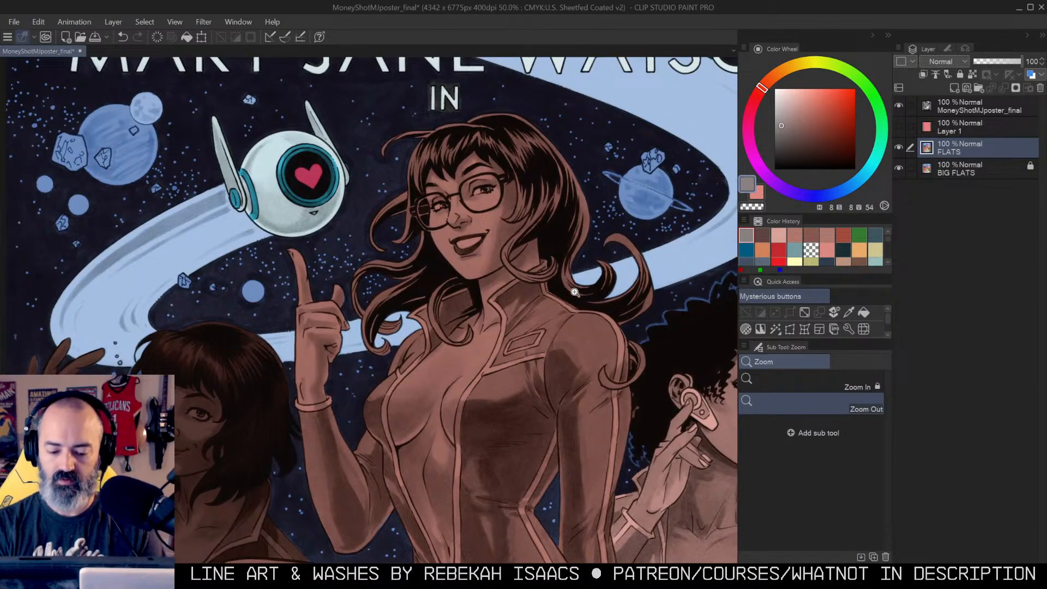
left_click_drag(564, 234, 577, 186)
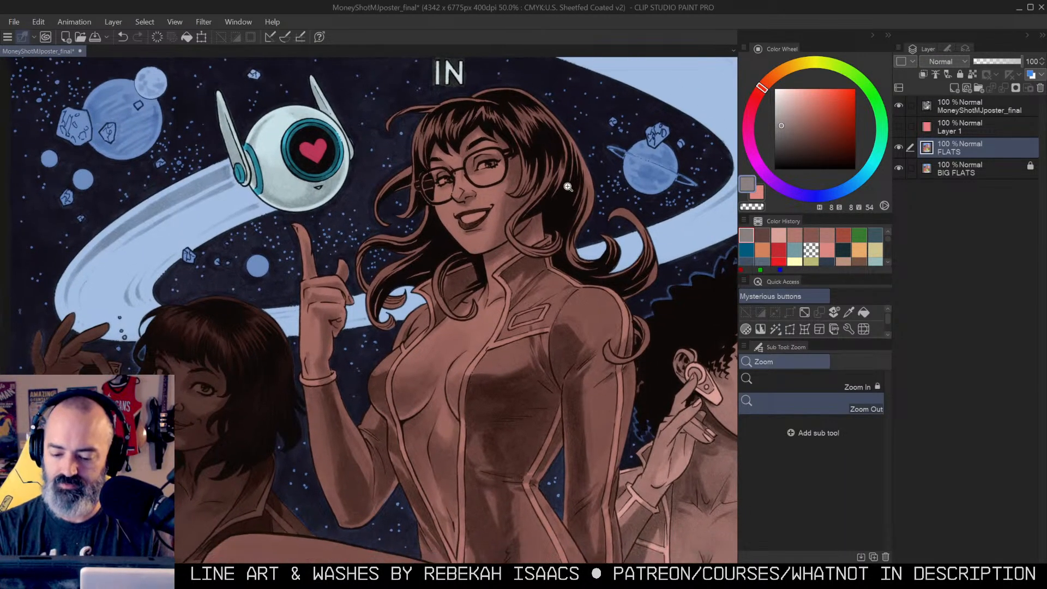
left_click_drag(492, 279, 550, 190)
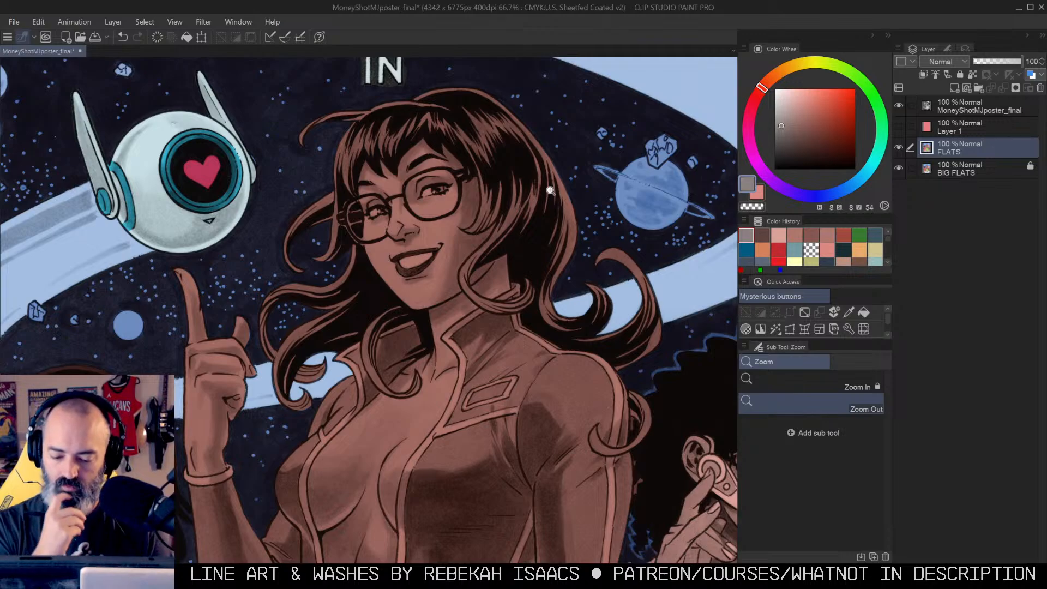
left_click_drag(527, 329, 552, 246)
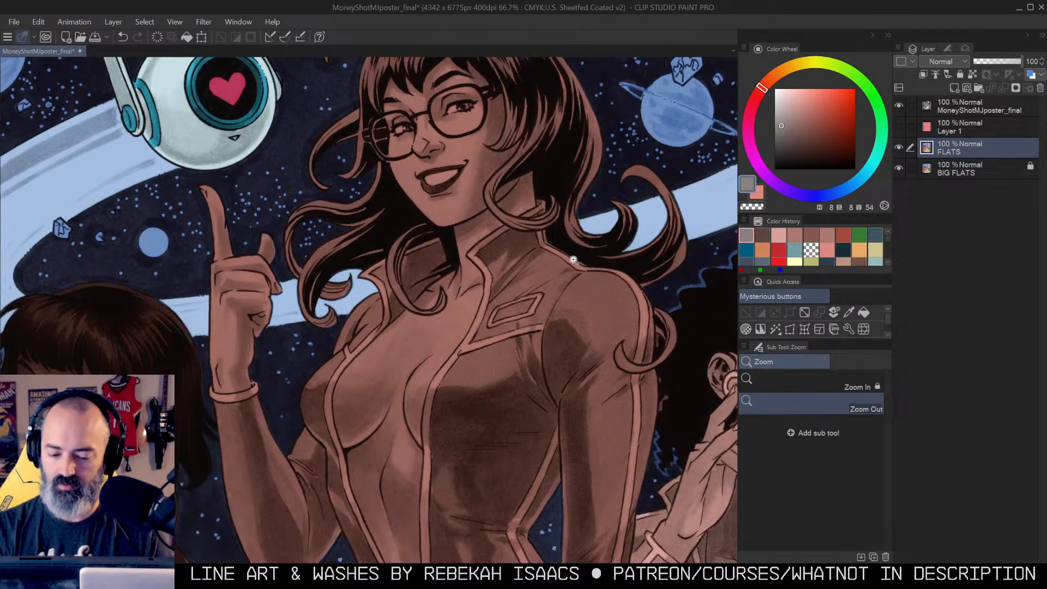
left_click_drag(397, 283, 466, 187)
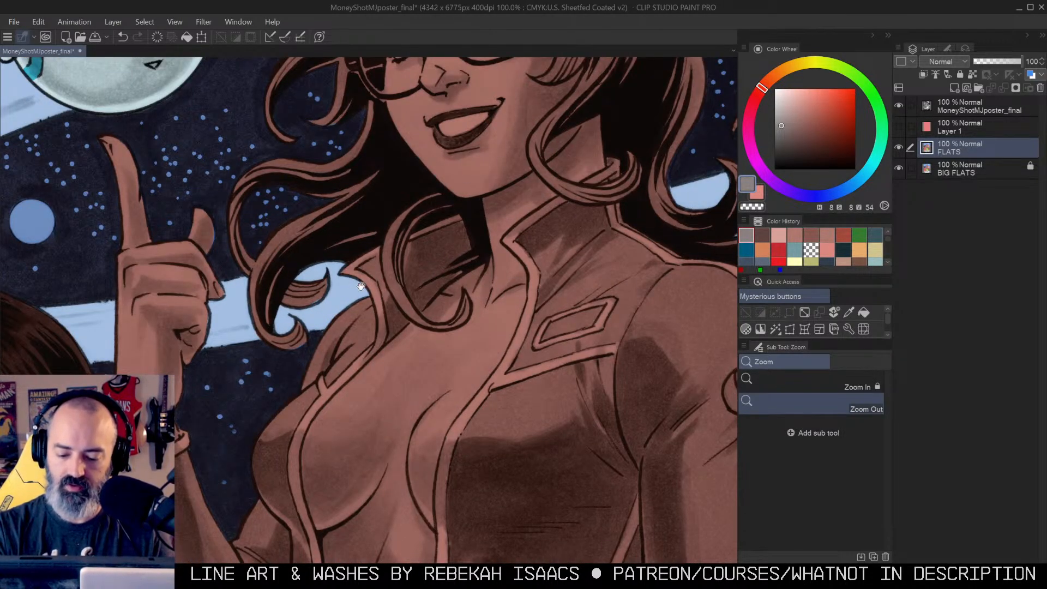
left_click_drag(361, 286, 409, 255)
key("m")
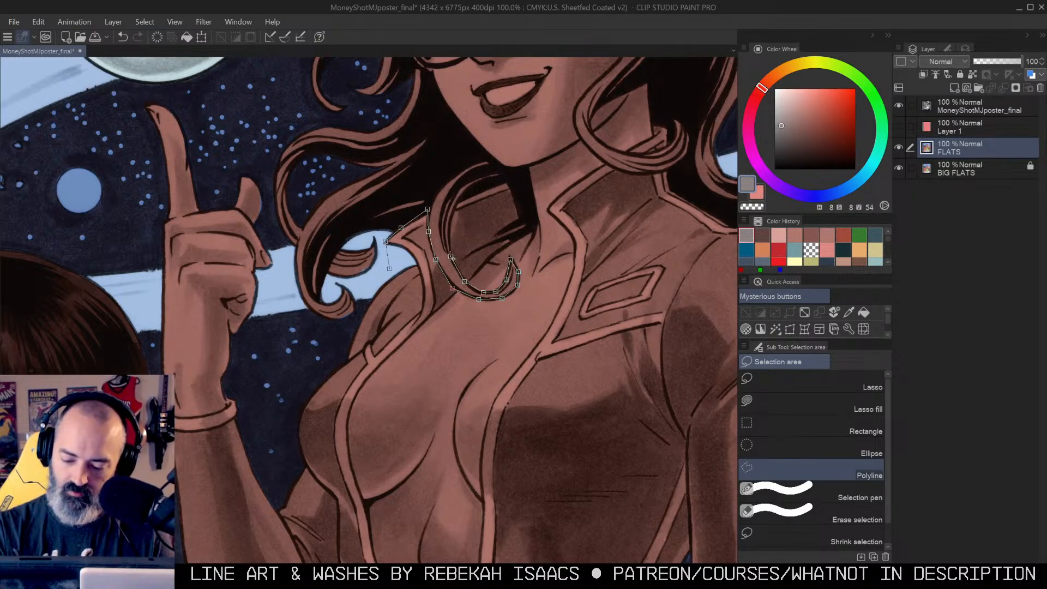
left_click(508, 183)
left_click_drag(547, 164, 520, 246)
left_click(466, 239)
left_click(434, 208)
left_click(406, 165)
left_click_drag(400, 116, 410, 186)
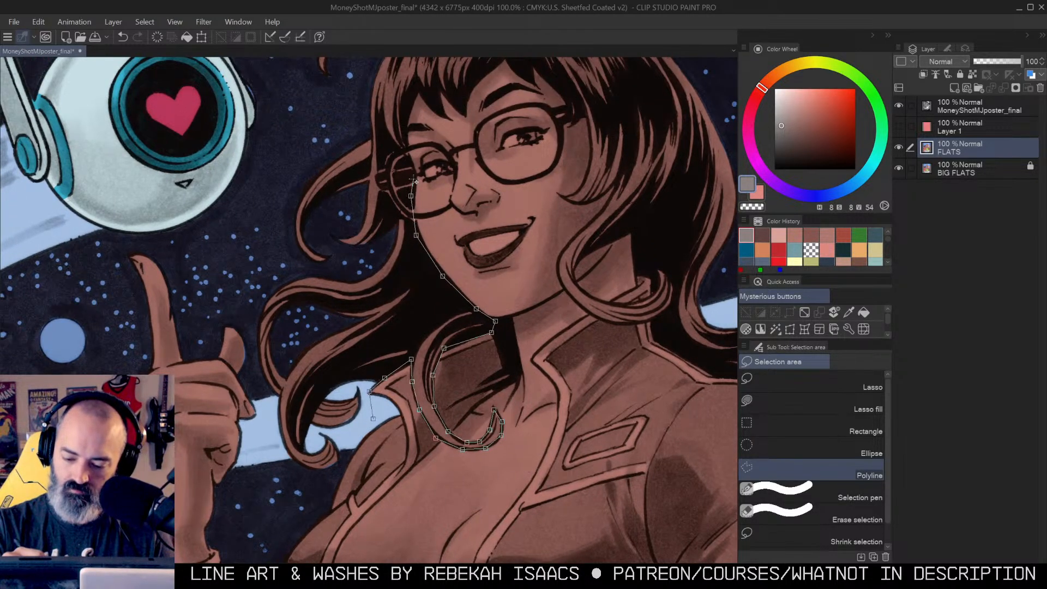
Step: Continue the hair outline along the jagged bangs, around the ear-side strands and neck curl, and down to the jacket collar
left_click(405, 142)
left_click(460, 102)
left_click_drag(489, 82, 464, 134)
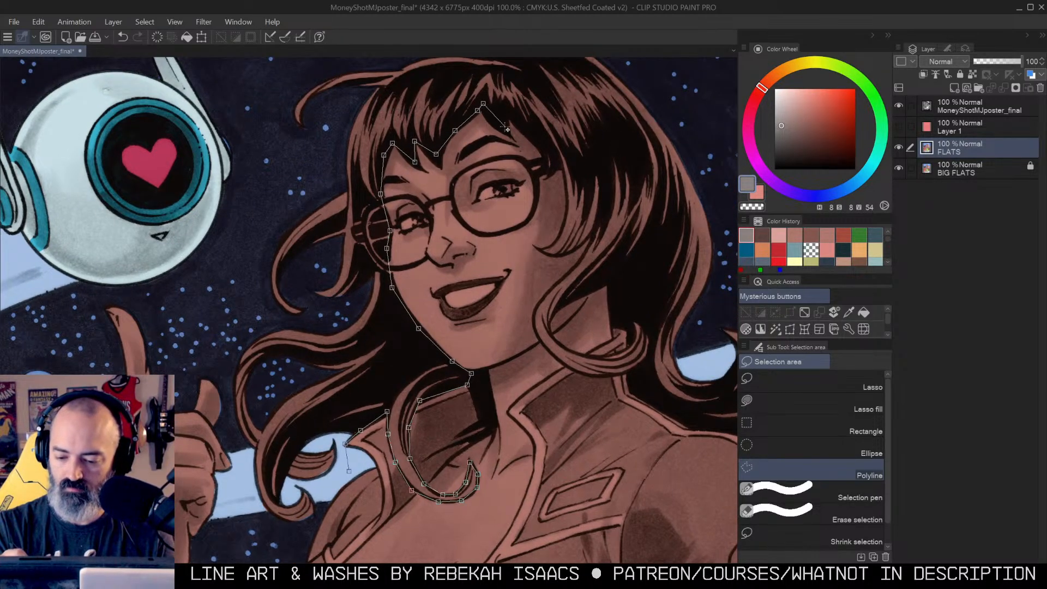
left_click(539, 141)
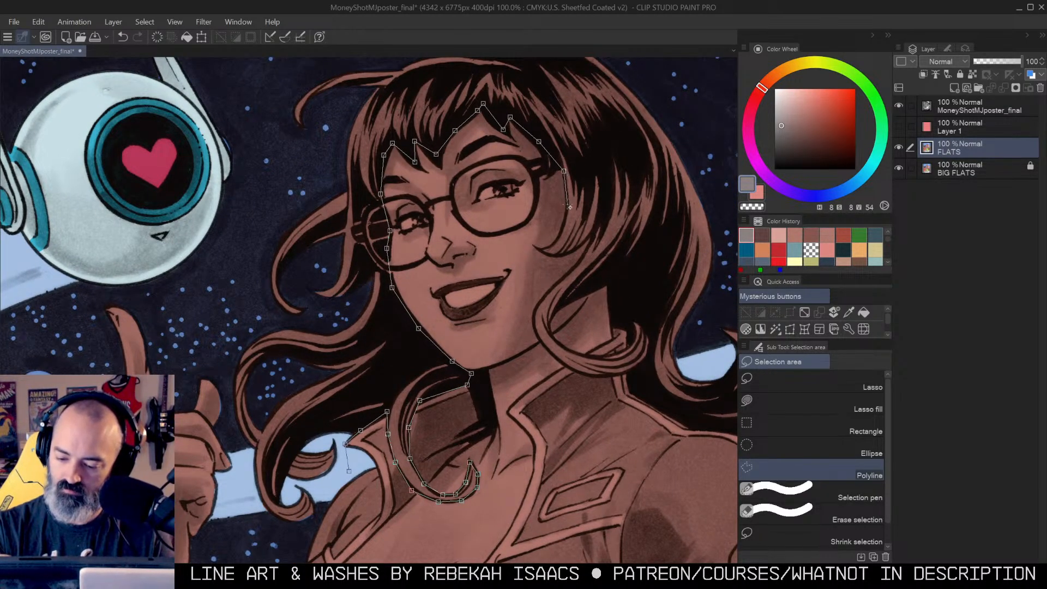
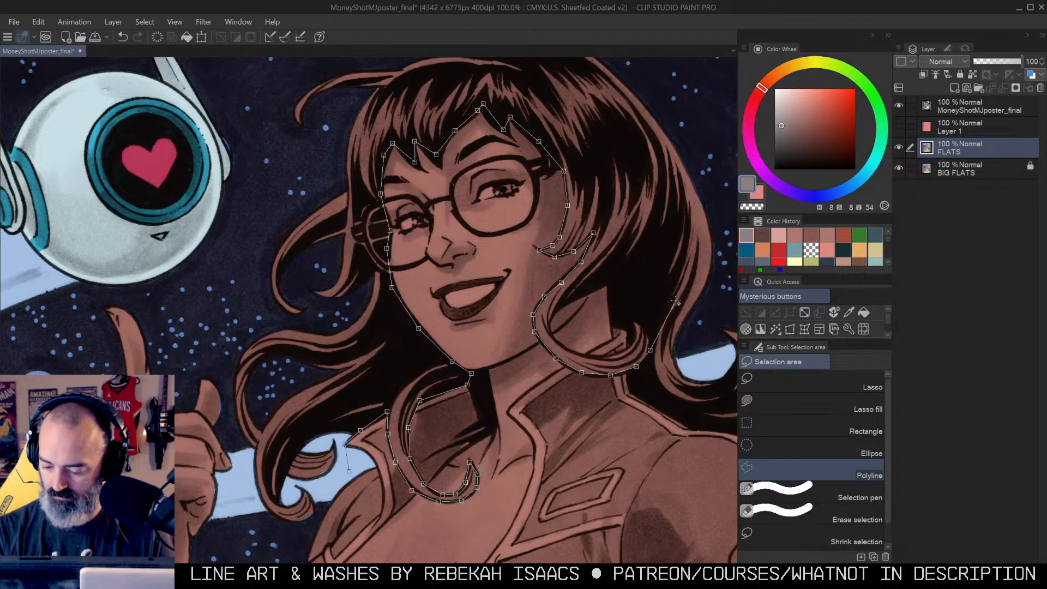
left_click(626, 373)
left_click(633, 392)
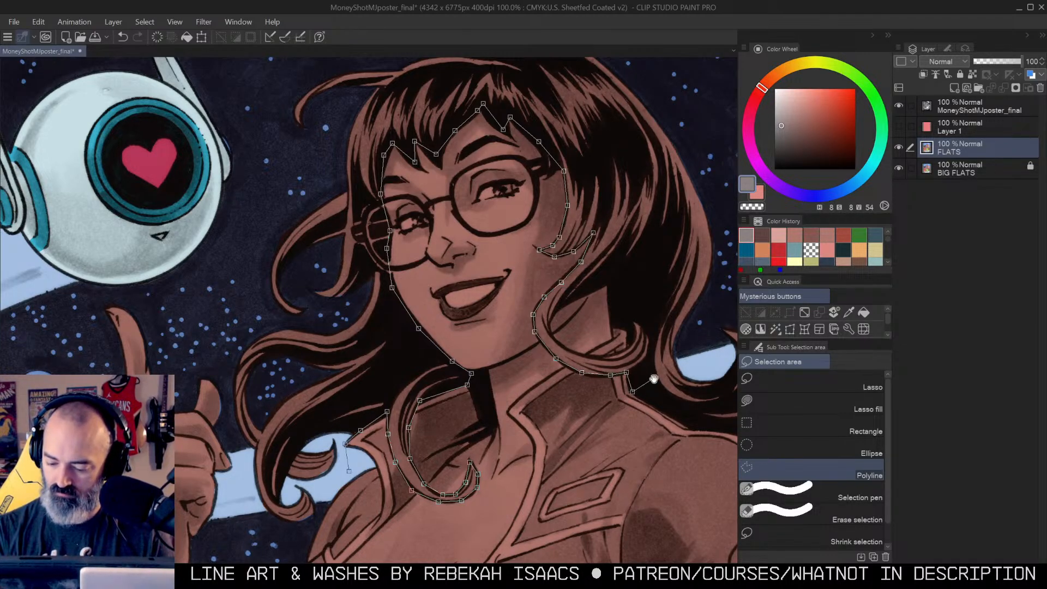
left_click_drag(690, 429, 497, 374)
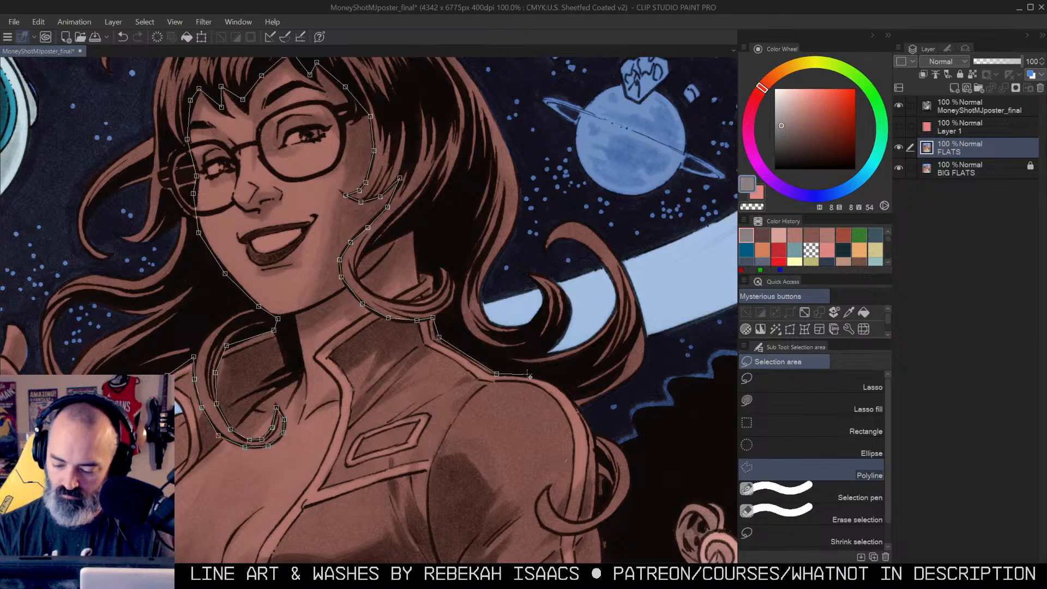
Step: Follow the jacket shoulder with the hair outline and close it loosely through the starry background around the whole head
left_click(526, 376)
left_click(562, 388)
left_click(580, 408)
left_click(655, 367)
left_click(653, 234)
left_click(552, 193)
left_click_drag(519, 91, 647, 306)
left_click(594, 203)
left_click(447, 132)
left_click(245, 172)
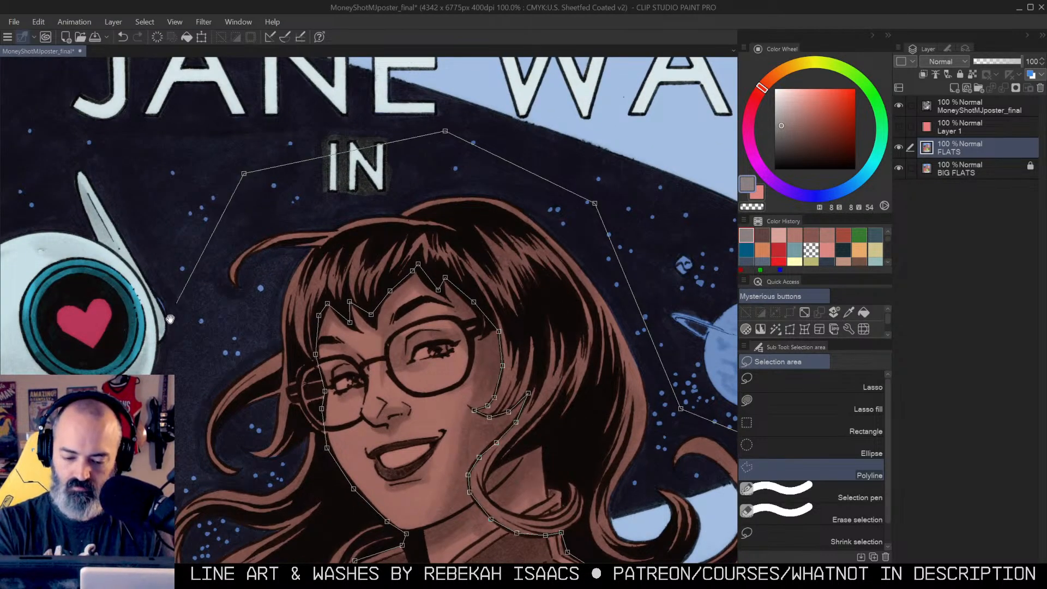
left_click(168, 339)
left_click_drag(168, 338, 307, 121)
left_click(282, 253)
left_click(302, 352)
left_click(325, 483)
left_click(364, 484)
left_click(422, 413)
Step: Fill the selected hair with a red of hue 3, saturation 78 and brightness 63
left_click_drag(619, 246, 544, 306)
left_click(839, 118)
left_click(760, 95)
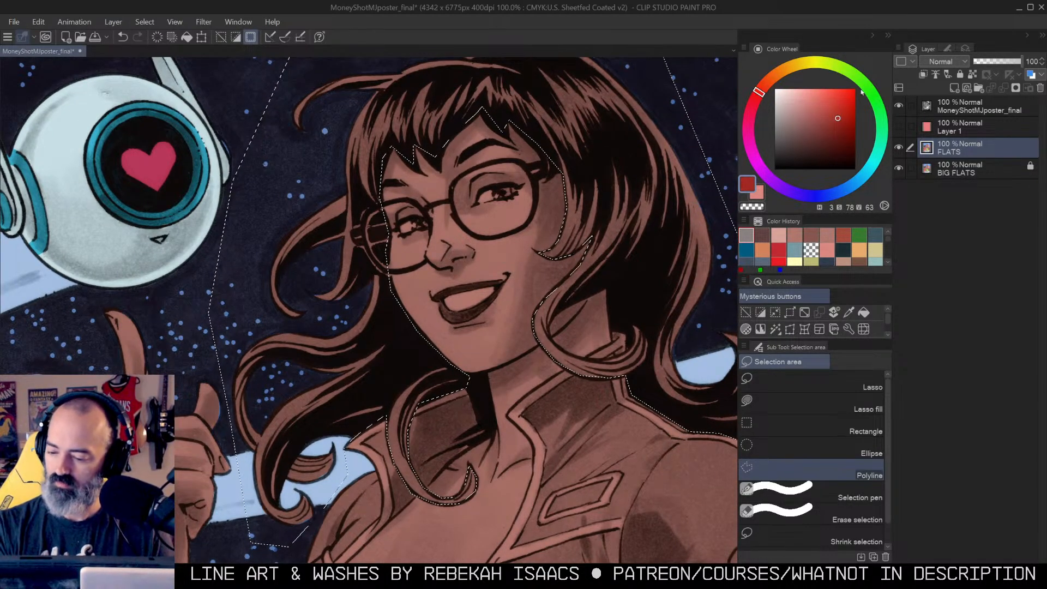
key("g")
left_click(405, 358)
key("ctrl+z")
left_click(662, 173)
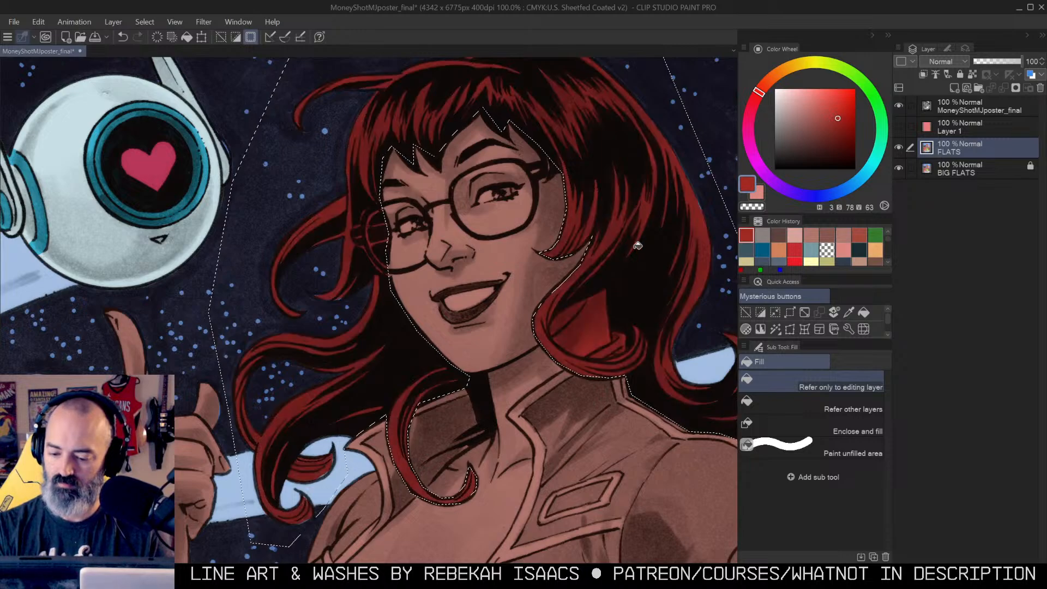
Step: Clear the hair selection and lasso both of the central woman's eyes and her teeth
key("ctrl+d")
key("m")
left_click_drag(606, 284, 577, 205)
left_click_drag(527, 164, 589, 229)
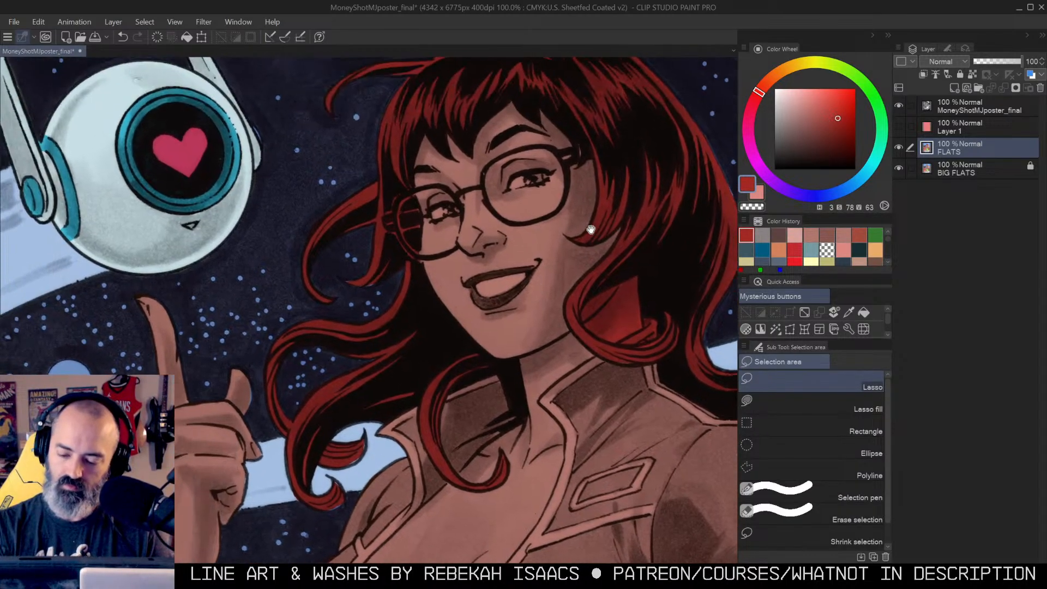
left_click(528, 179, "ctrl")
left_click_drag(528, 173, 508, 180)
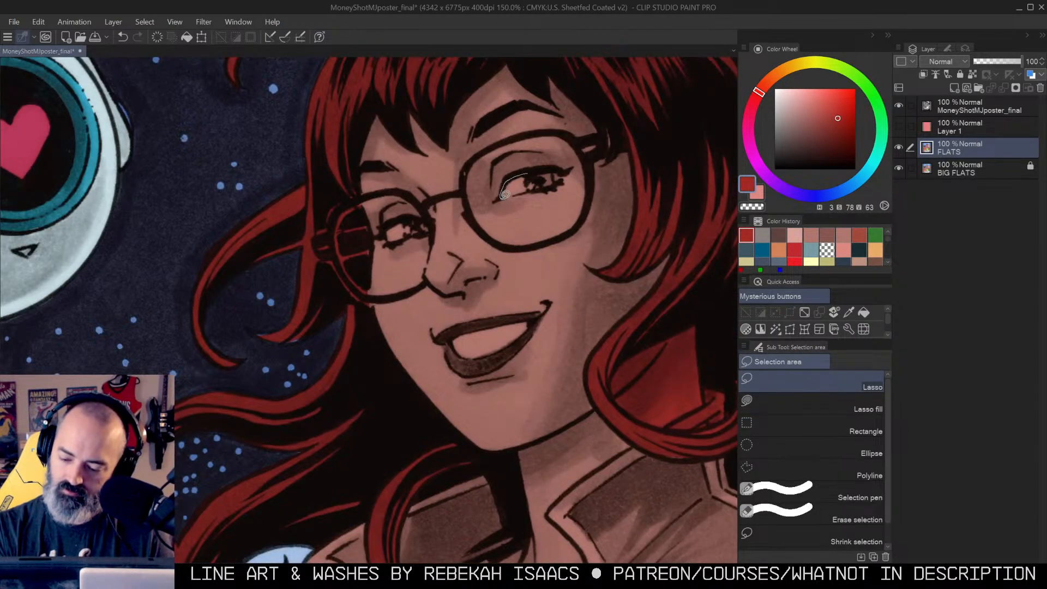
left_click_drag(524, 169, 524, 170)
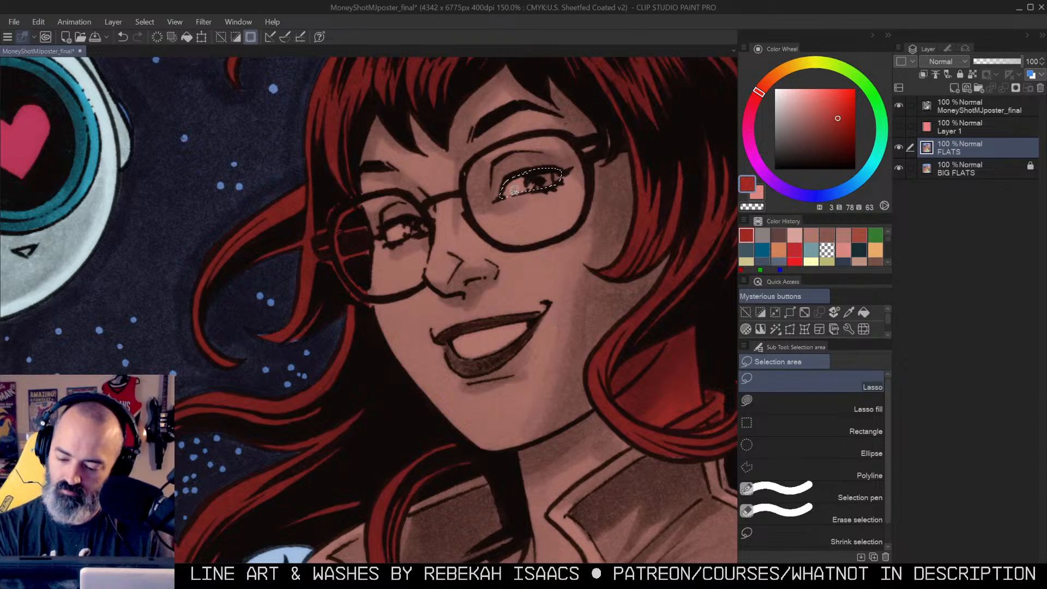
mouse_move(425, 219)
left_mouse_down()
mouse_move(389, 223)
mouse_move(389, 244)
mouse_move(427, 228)
left_mouse_up()
mouse_move(459, 338)
left_mouse_down()
mouse_move(532, 318)
mouse_move(487, 358)
mouse_move(453, 341)
left_mouse_up()
Step: Lighten the selected eyes and teeth by raising their luminosity in Hue/Saturation/Luminosity
key("ctrl+d")
key("ctrl+u")
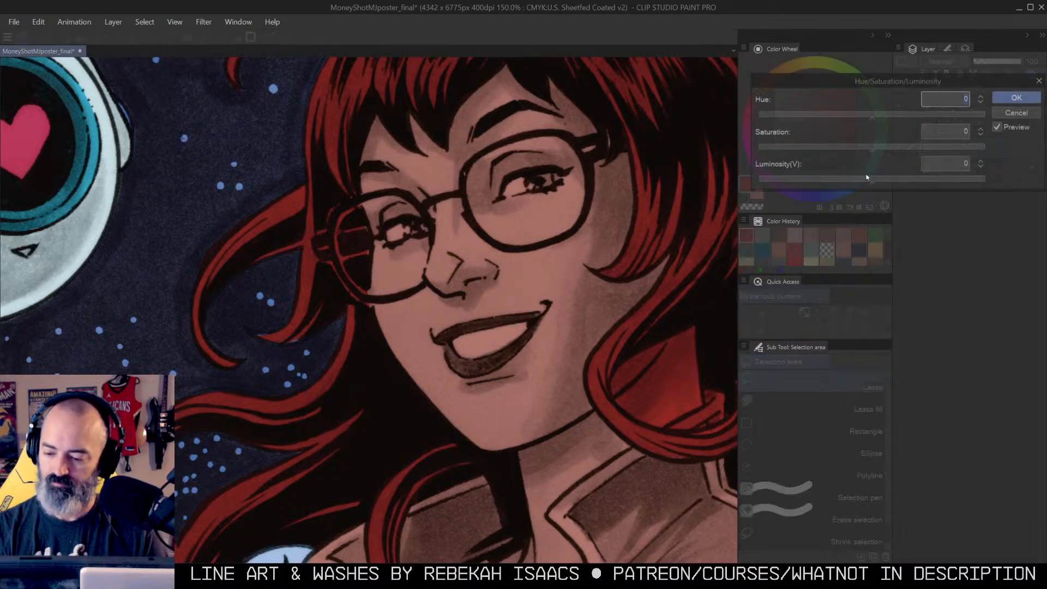
left_click(906, 179)
left_click(1014, 99)
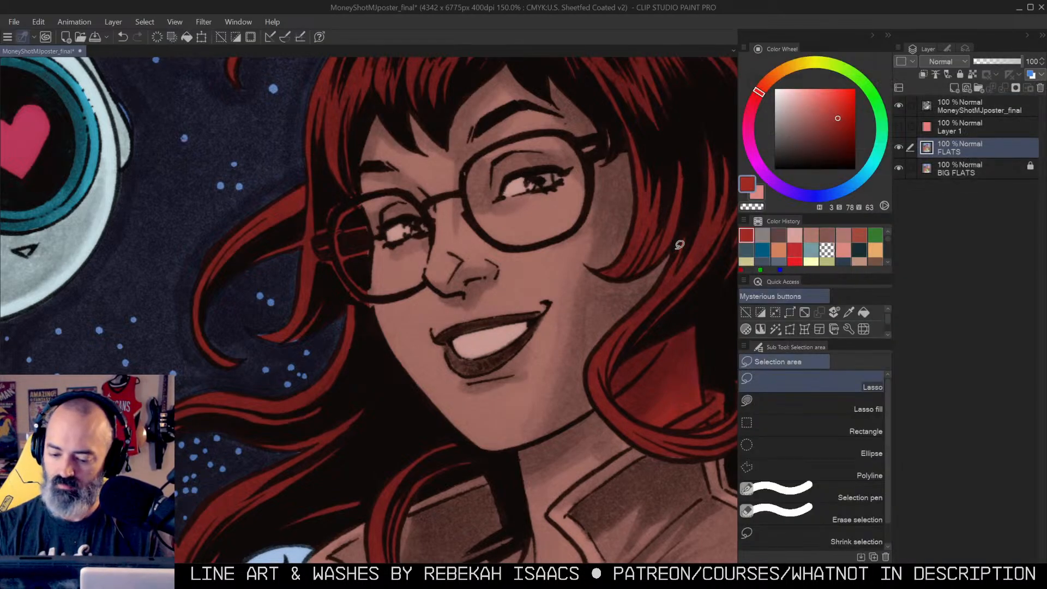
Step: Lasso the central woman's lips and take the teeth out of the selection
left_click_drag(631, 272, 579, 216)
left_click_drag(381, 282, 439, 257)
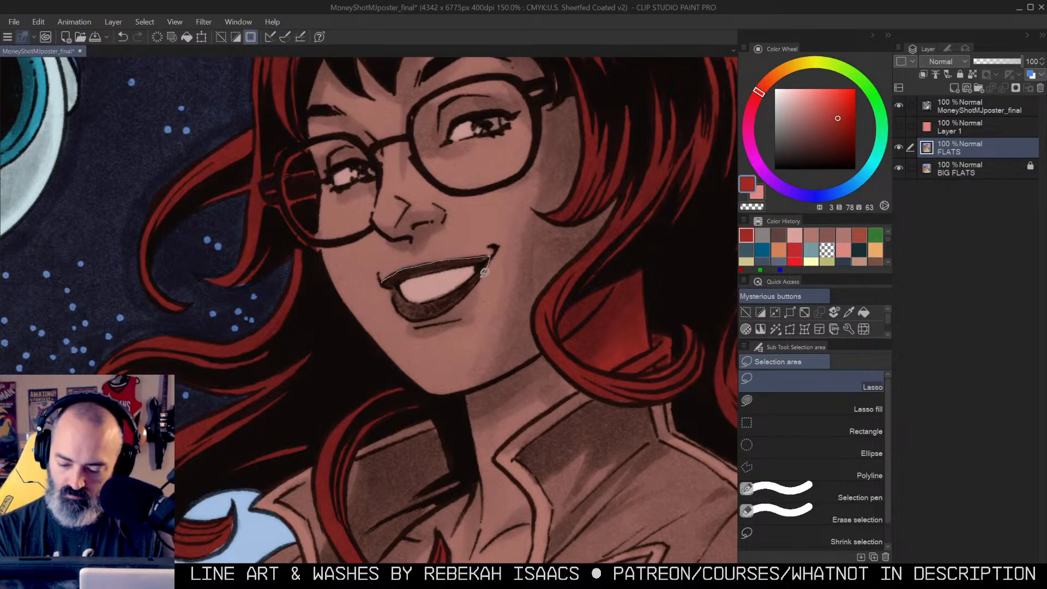
mouse_move(460, 301)
left_mouse_down()
mouse_move(418, 318)
mouse_move(387, 284)
left_mouse_up()
key("w")
left_click(440, 286, "alt")
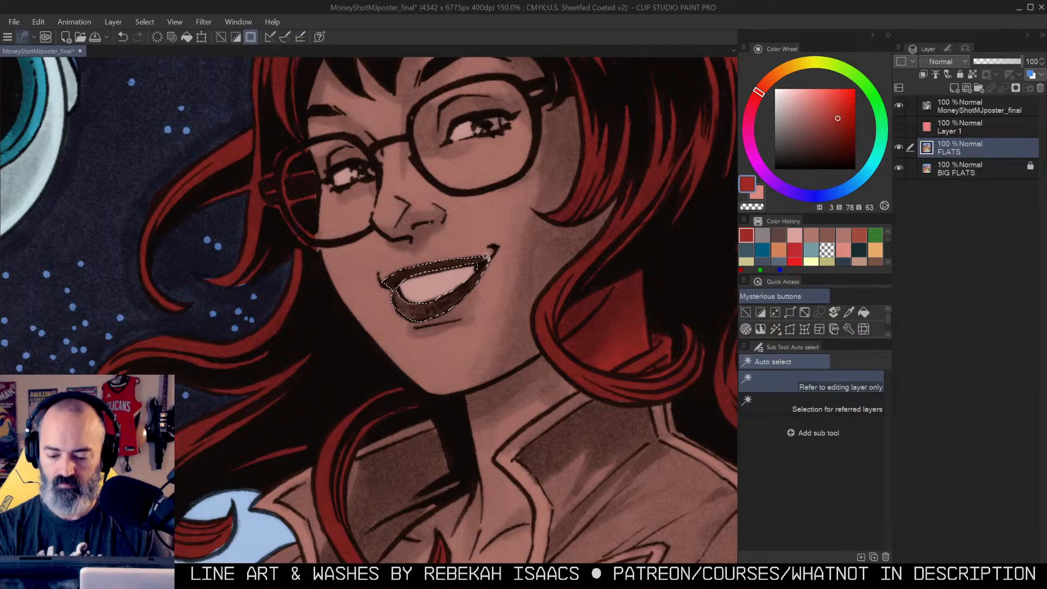
Step: Adjust the lips with Hue/Saturation/Luminosity, setting saturation to 27 and luminosity to 18
key("ctrl+h")
key("ctrl+u")
left_click_drag(872, 179, 893, 181)
left_click_drag(872, 148, 885, 150)
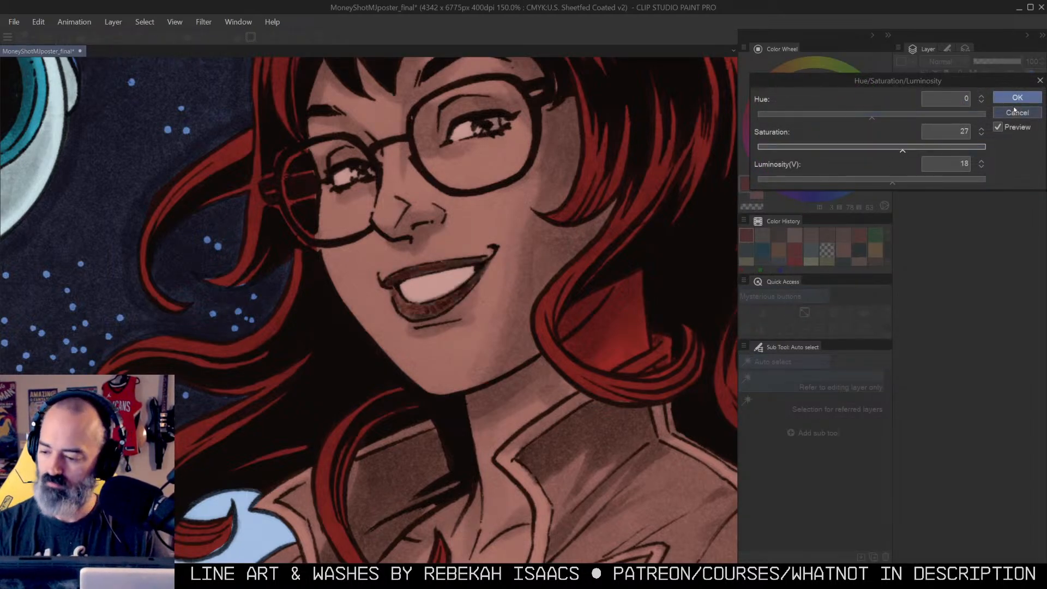
left_click(1017, 100)
Step: Lasso the red patch of neck enclosed between the hair and the curl above the jacket collar
key("m")
left_click(538, 279, "alt")
left_click_drag(565, 304, 535, 200)
left_click_drag(557, 278, 550, 227)
left_click(571, 191, "ctrl")
left_click_drag(592, 172, 573, 264)
key("m")
mouse_move(468, 178)
left_mouse_down()
mouse_move(535, 134)
mouse_move(558, 208)
left_mouse_up()
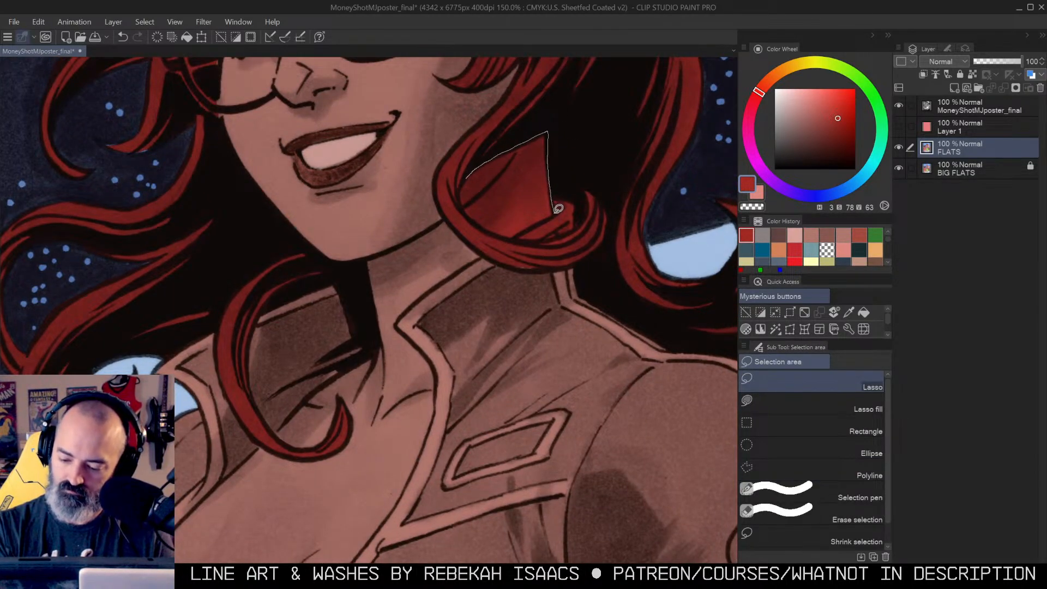
mouse_move(511, 236)
left_mouse_down()
mouse_move(472, 215)
mouse_move(483, 158)
left_mouse_up()
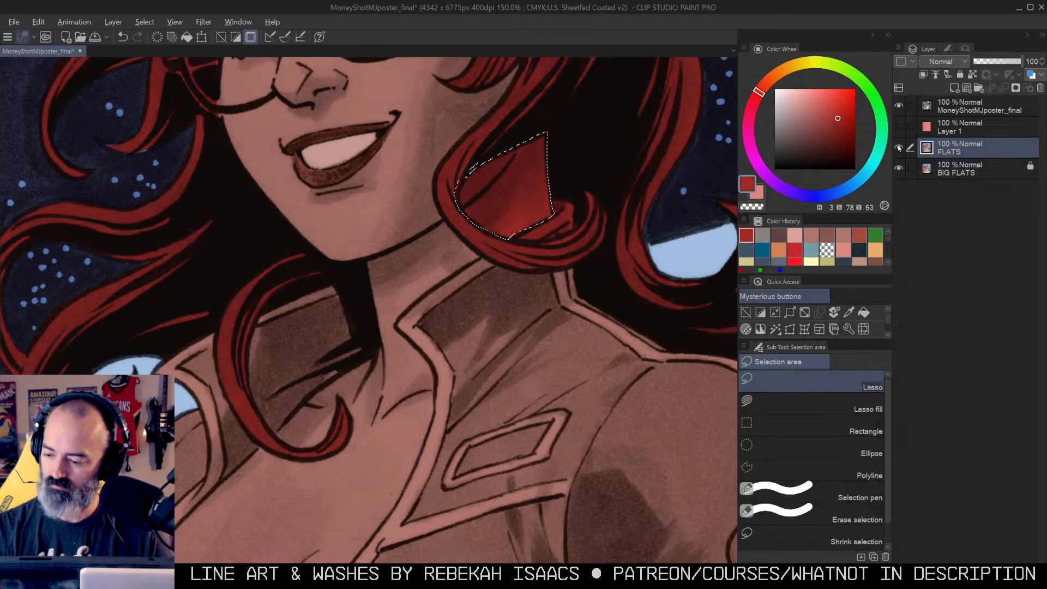
Step: Sample the face's skin color from the flats, fill the selected neck patch with it and clear the selection
left_click(899, 106)
right_click(430, 145)
left_click(899, 106)
key("g")
left_click(525, 188)
key("ctrl+d")
key("m")
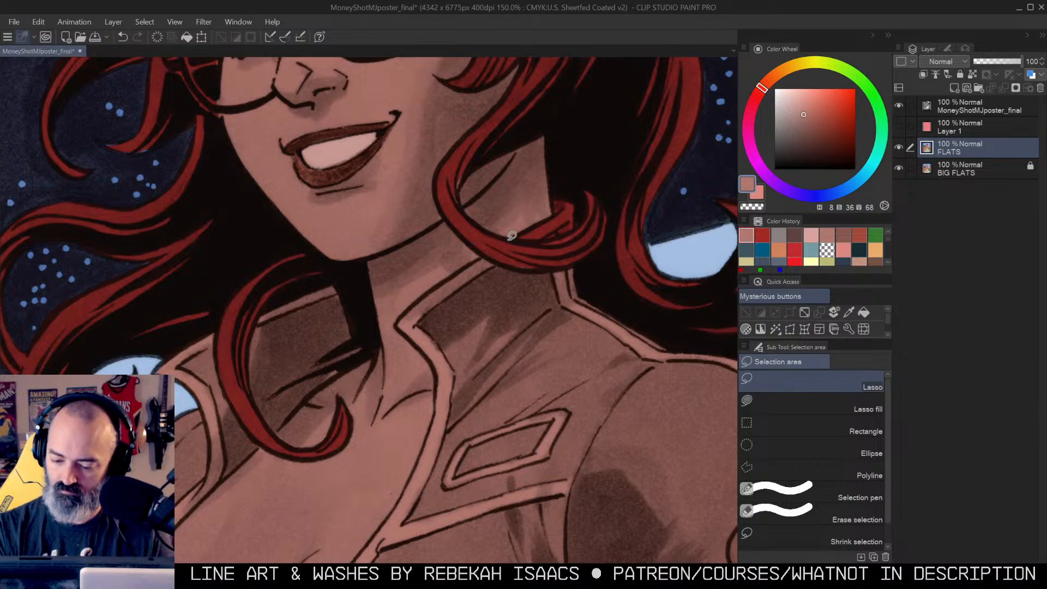
Step: Lasso the end of the hair curl beside the neck, fill it with red 8/74/63 and clear the selection
mouse_move(541, 240)
left_mouse_down()
mouse_move(575, 230)
mouse_move(581, 203)
mouse_move(555, 192)
mouse_move(550, 213)
mouse_move(515, 234)
left_mouse_up()
left_click(816, 125)
key("g")
left_click(575, 210)
key("m")
left_click(834, 119)
key("g")
left_click(562, 228)
key("m")
key("ctrl+d")
Step: Start a polyline selection at the collar beneath the neck curl and trace the jacket opening's inner edge down to the chest
left_click_drag(615, 219, 627, 166)
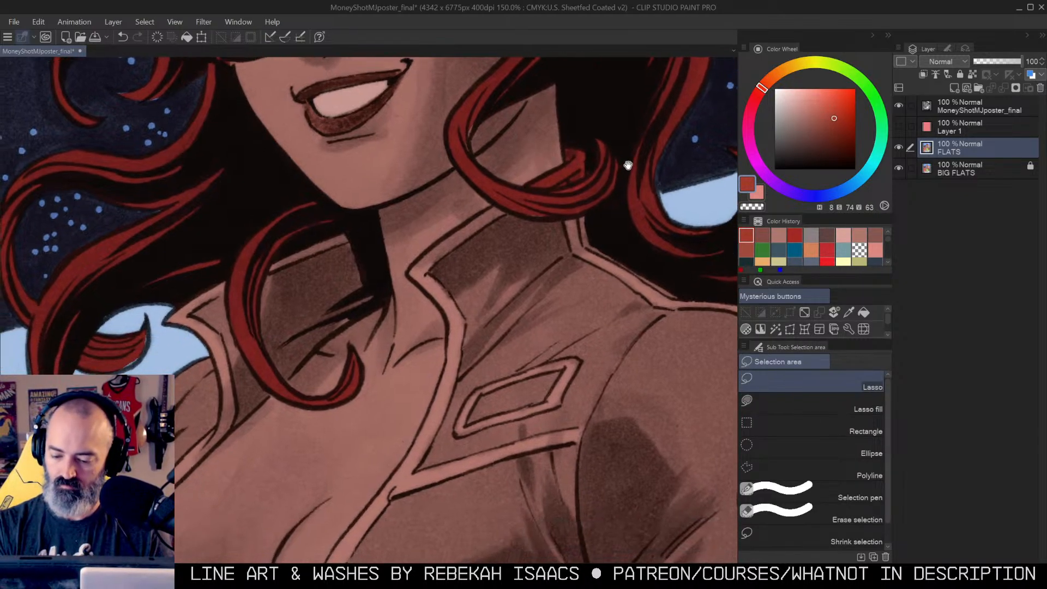
left_click_drag(495, 205, 524, 175)
key("m")
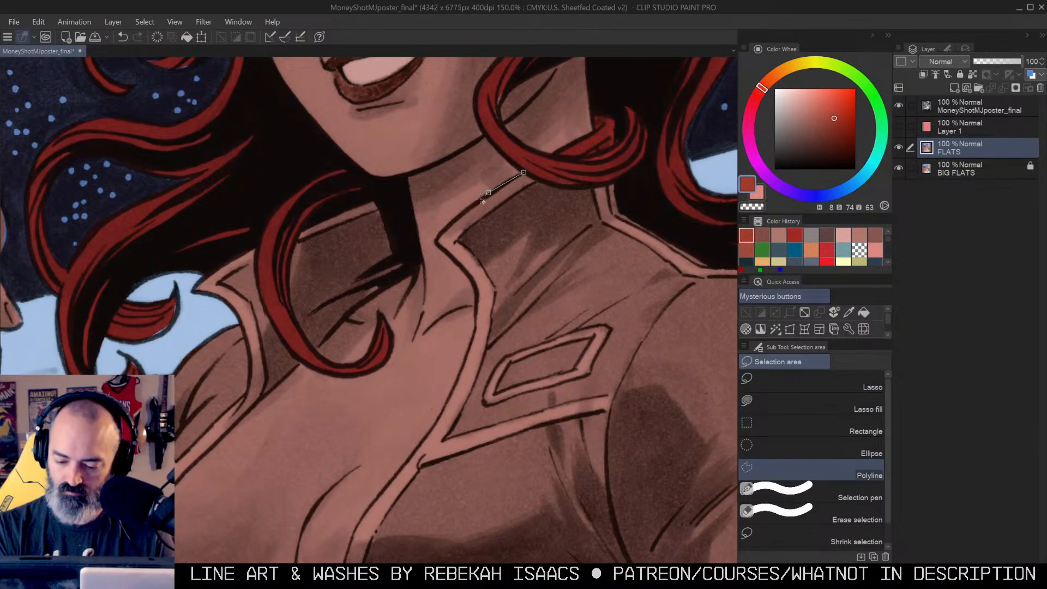
left_click(476, 286)
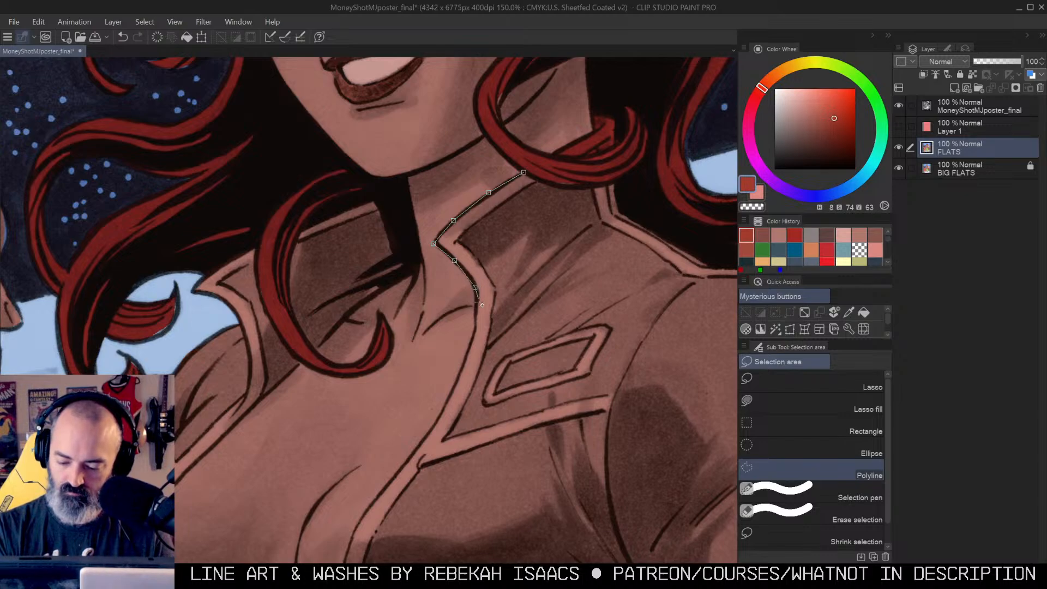
left_click(474, 337)
left_click_drag(475, 336, 516, 198)
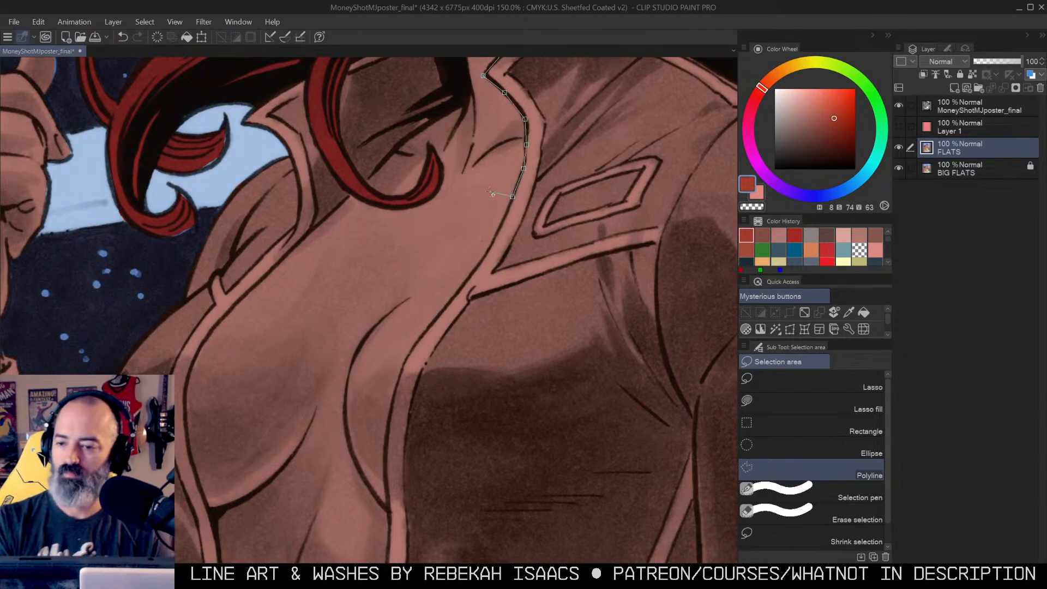
left_click_drag(503, 222, 556, 159)
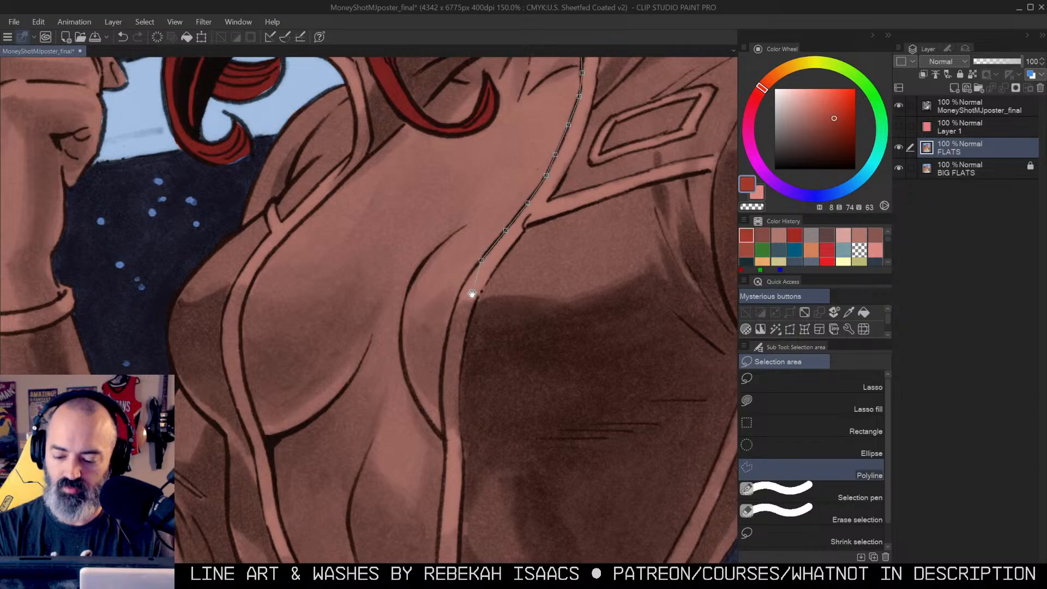
Step: Continue the polyline selection down the jacket opening's edge from the chest to its pointed end at the waist
left_click_drag(473, 293, 503, 171)
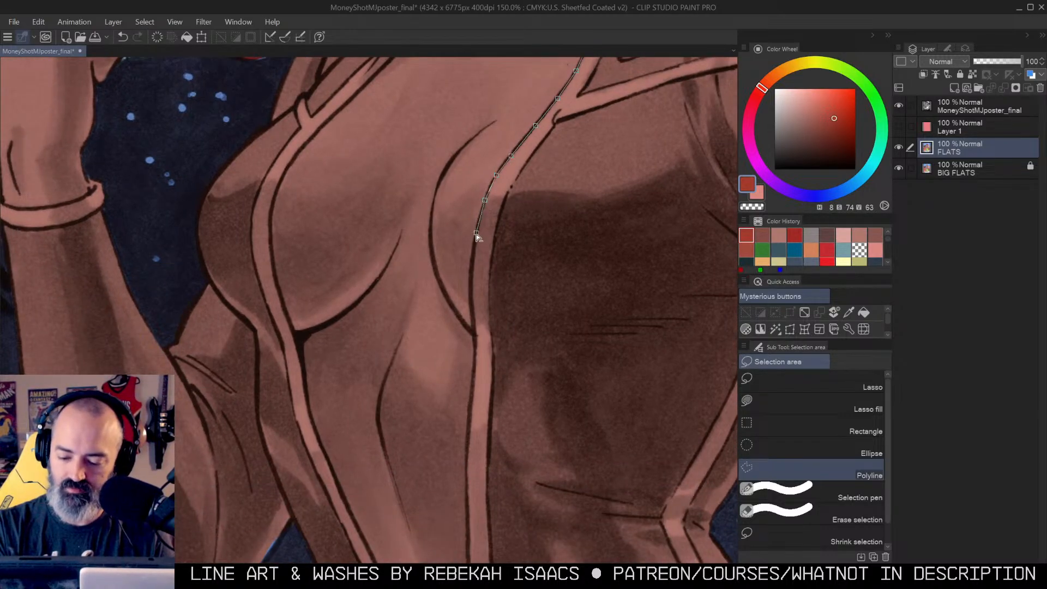
left_click_drag(476, 339, 484, 206)
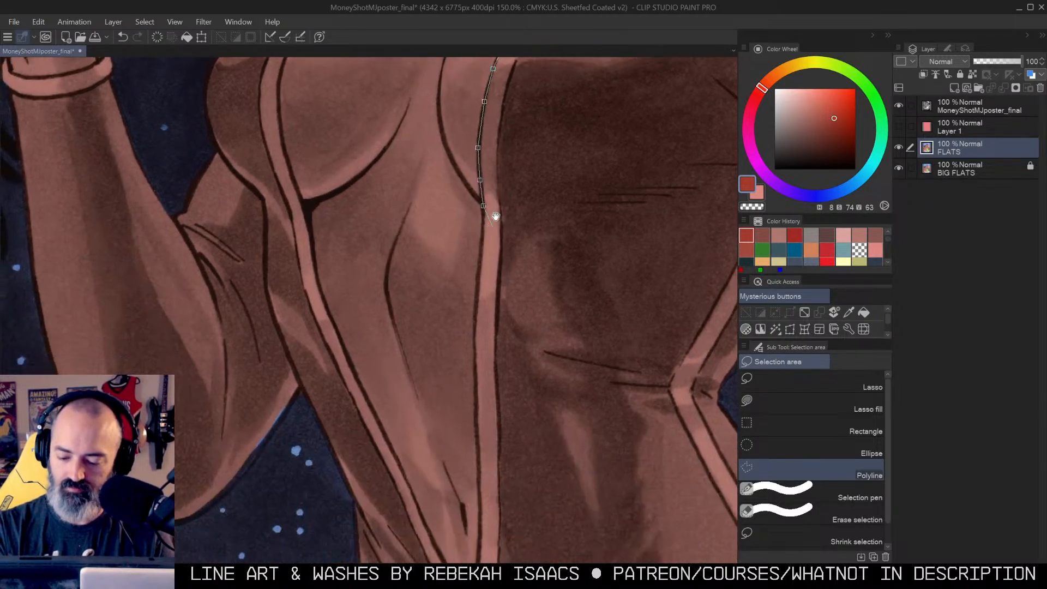
left_click_drag(479, 293, 482, 201)
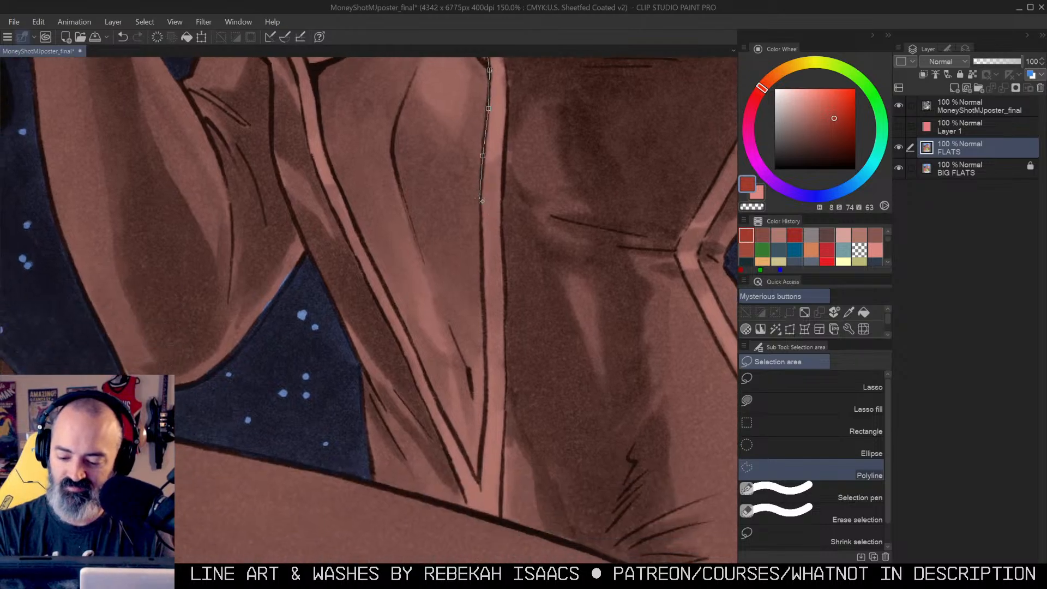
left_click(481, 243)
left_click(486, 323)
left_click(488, 385)
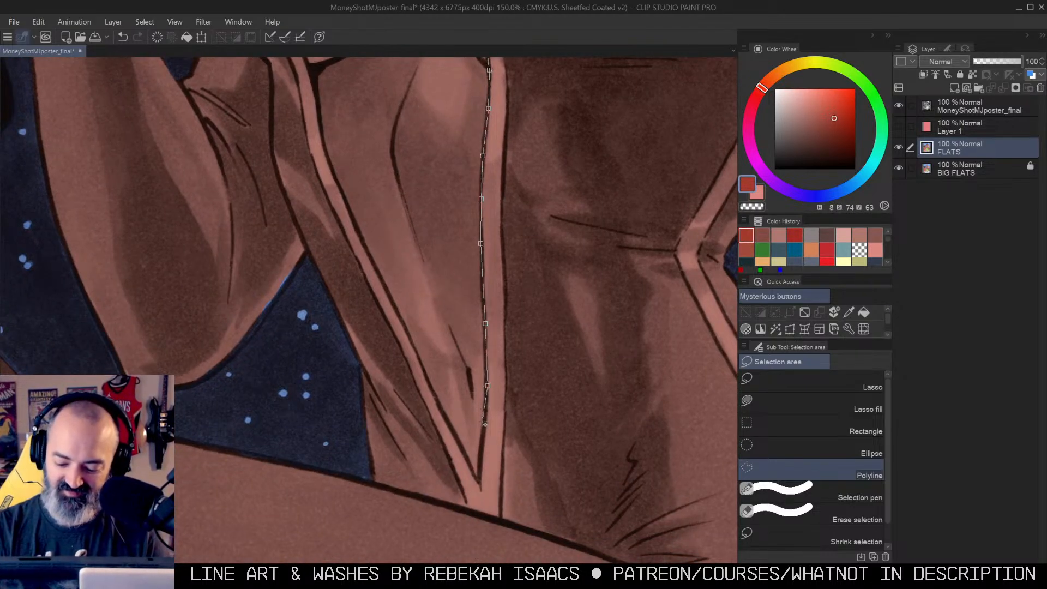
left_click(477, 481)
Step: Trace the polyline up the opposite edge of the jacket opening from the waist point to the underside of the breast
left_click(455, 432)
left_click(418, 358)
left_click(379, 274)
left_click_drag(333, 171, 407, 275)
left_click(422, 314)
left_click(399, 259)
left_click(390, 222)
left_click(389, 176)
left_click_drag(385, 132, 402, 234)
left_click(377, 160)
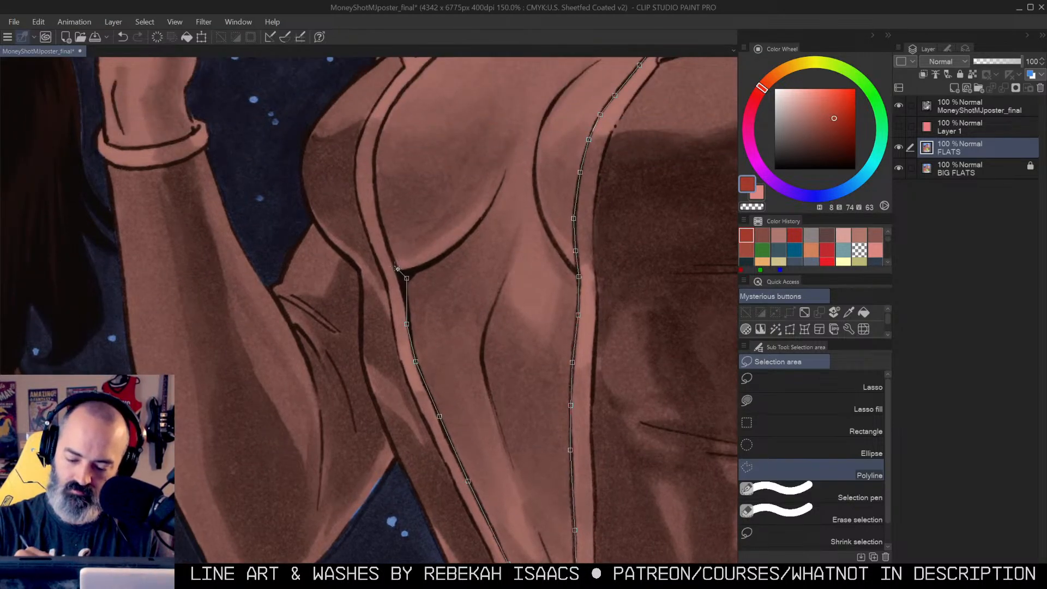
Step: Continue the polyline along the jacket opening past the breast and across the hair curl to the neck's shadow
left_click_drag(375, 156, 383, 273)
left_click(392, 236)
left_click(419, 199)
left_click(458, 160)
left_click(497, 121)
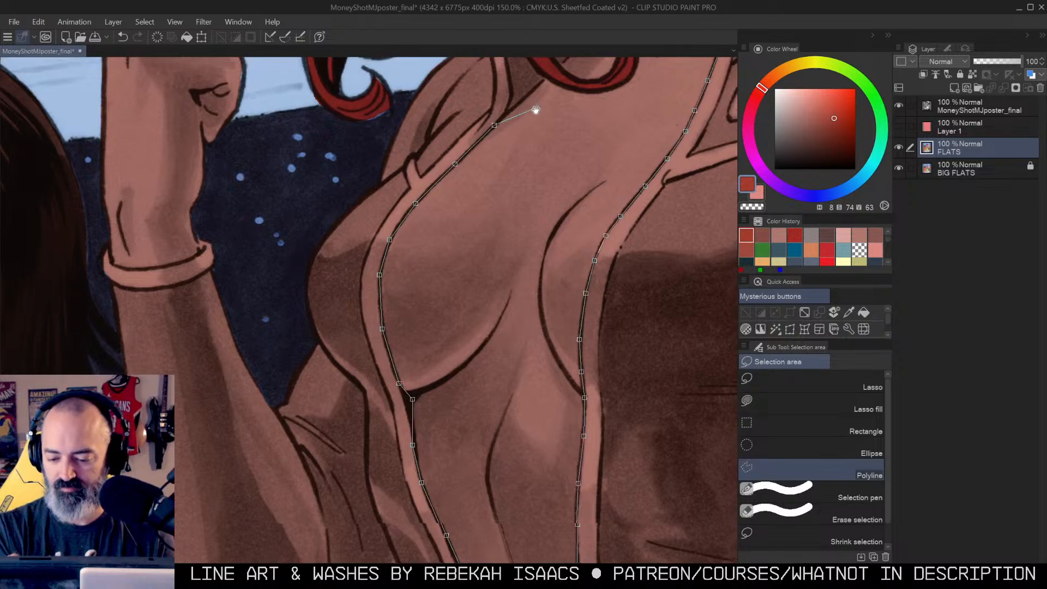
left_click_drag(497, 121, 404, 241)
left_click(476, 173)
left_click(508, 138)
left_click_drag(575, 105, 537, 164)
left_click(518, 169)
left_click(537, 154)
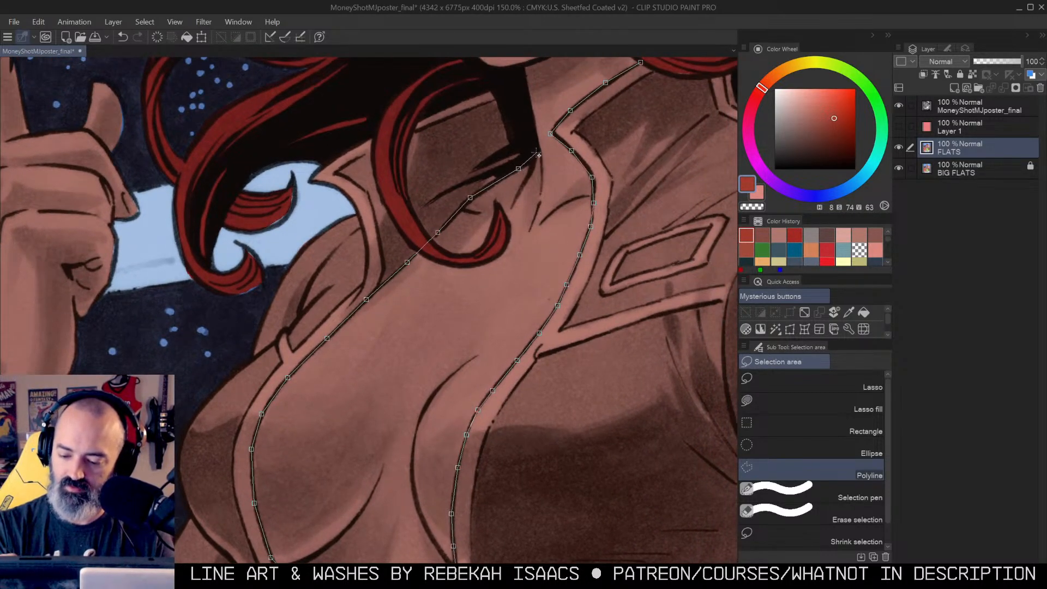
Step: Carry the polyline around the collar and outside the shoulder, and trace the top edge of the raised arm's cuff
left_click(503, 79)
left_click(355, 141)
left_click(299, 209)
left_click(253, 283)
left_click_drag(245, 297, 335, 163)
left_click_drag(312, 201, 503, 289)
left_click(474, 206)
left_click(438, 218)
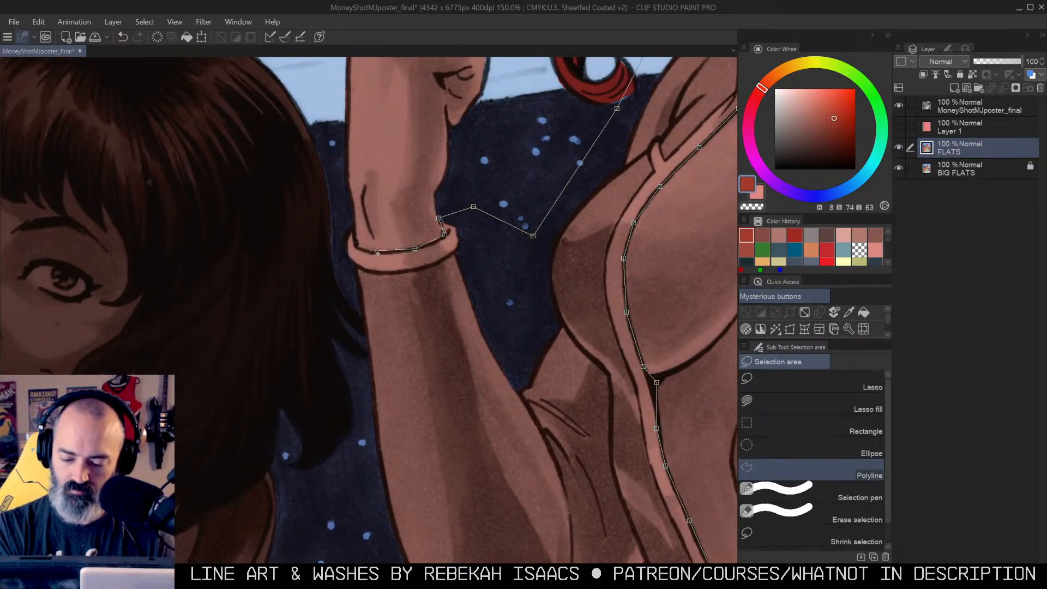
left_click(337, 261)
Step: Extend the polyline loosely outside the raised forearm and around the bent knee
left_click_drag(348, 428, 341, 162)
left_click(374, 369)
left_click_drag(426, 408, 435, 222)
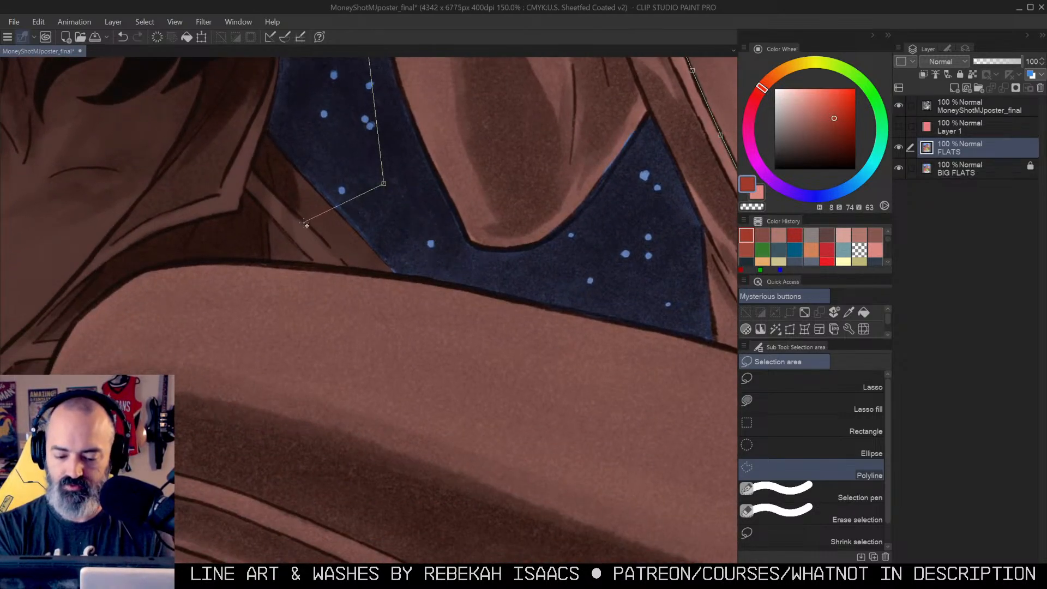
left_click(115, 219)
left_click(65, 315)
left_click_drag(64, 315, 184, 171)
Step: Run the polyline loosely down outside the lower legs and through the black area beneath the logo lettering
left_click(219, 461)
left_click_drag(219, 462, 204, 41)
left_click_drag(158, 408, 178, 76)
left_click(174, 269)
left_click_drag(348, 388, 221, 77)
left_click_drag(311, 406, 225, 41)
left_click(329, 459)
left_click(514, 442)
left_click_drag(638, 329, 288, 536)
left_click_drag(453, 460, 502, 239)
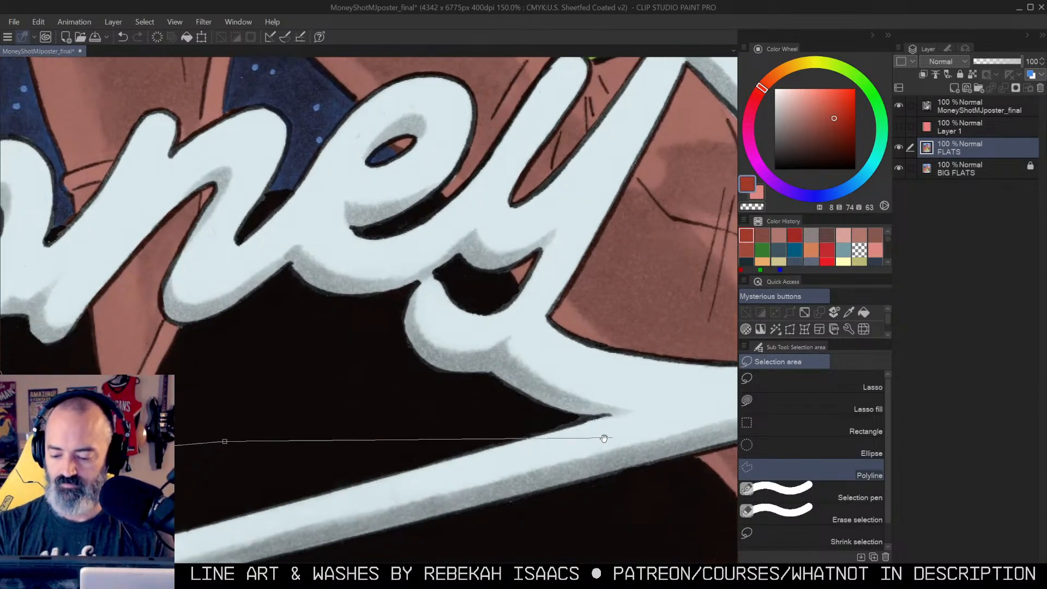
left_click_drag(613, 437, 320, 430)
Step: Bring the polyline back up past the lettering and across the green planet toward the underside of the thigh
left_click_drag(455, 493, 516, 256)
left_click(464, 367)
left_click(573, 447)
left_click(683, 435)
left_click(692, 143)
left_click_drag(690, 98, 652, 469)
left_click_drag(592, 204, 352, 422)
left_click(401, 459)
left_click_drag(594, 270, 436, 424)
left_click(528, 400)
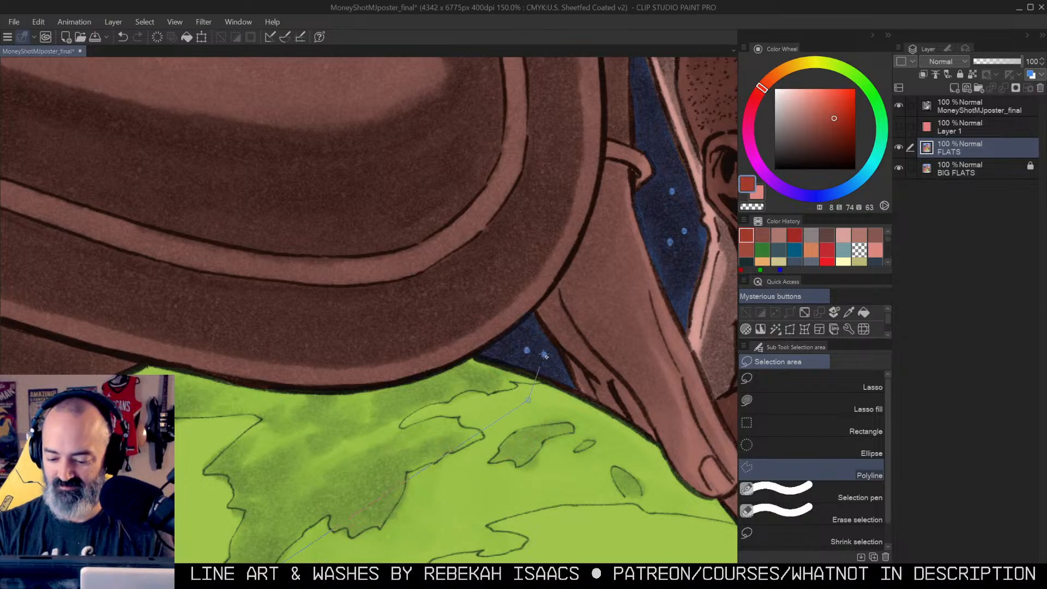
Step: Trace the polyline along the thigh's edge beside the resting hand and around the inner edge of that arm's cuff
left_click(533, 312)
left_click(565, 269)
left_click(592, 206)
left_click(604, 159)
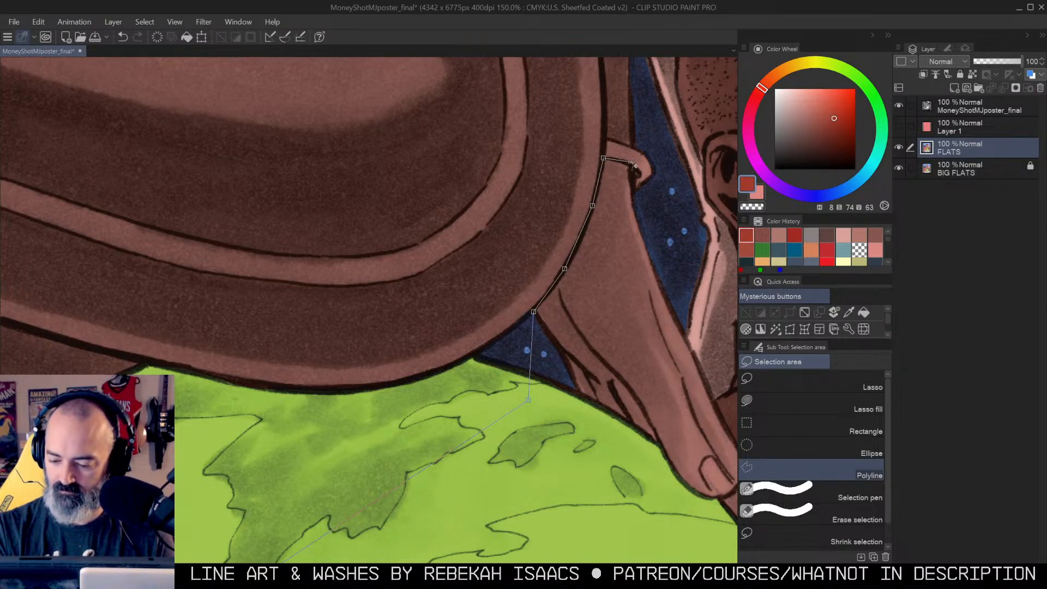
left_click(634, 198)
left_click(666, 178)
left_click_drag(666, 178, 677, 377)
Step: Extend the polyline loosely up outside the resting arm to the hair curl at the shoulder
left_click(648, 254)
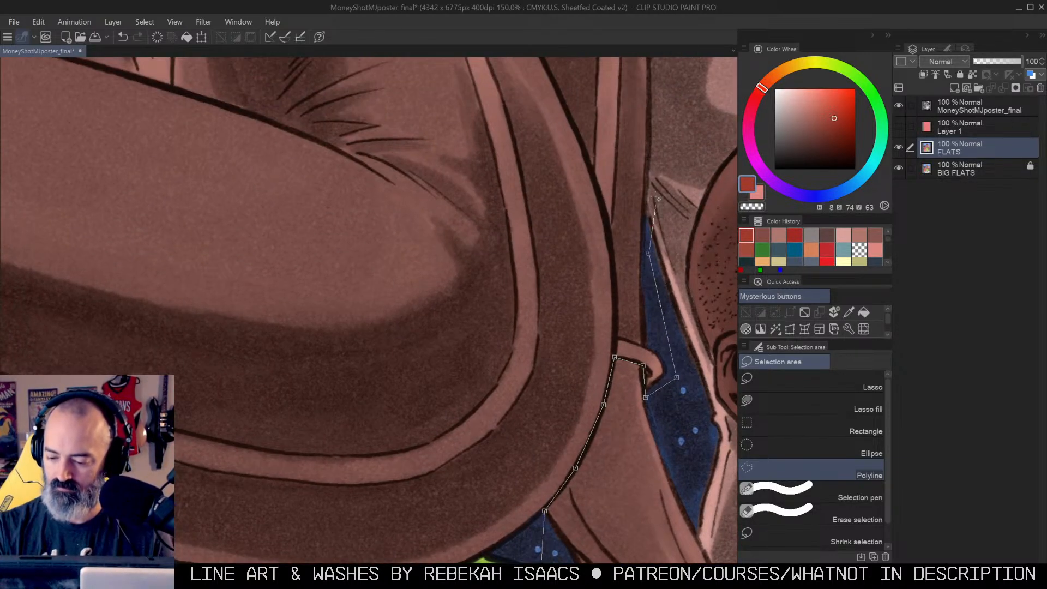
left_click_drag(657, 152, 622, 421)
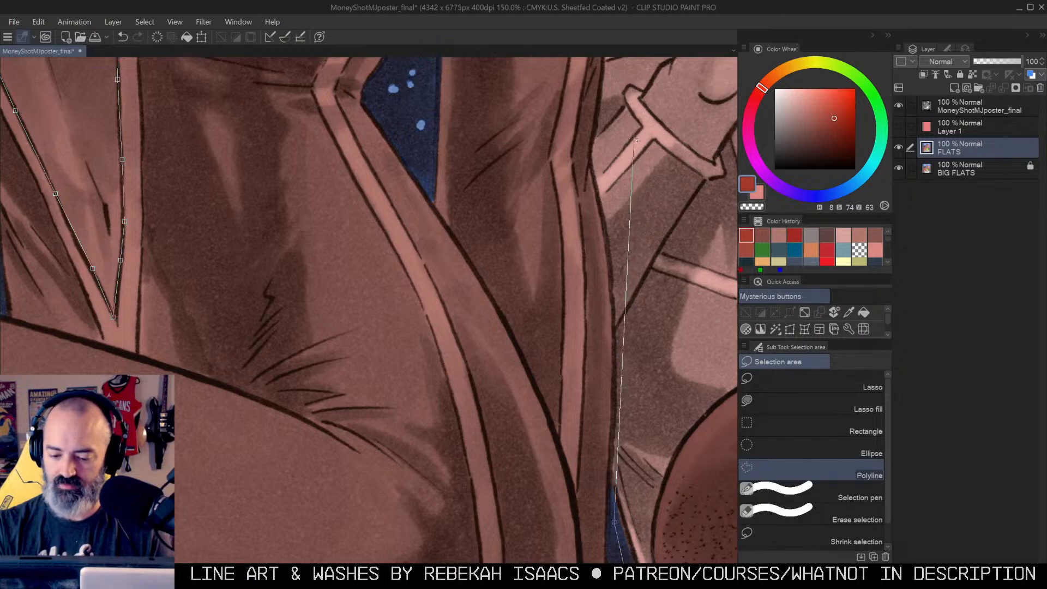
left_click_drag(647, 113, 629, 457)
left_click(691, 227)
left_click_drag(681, 120, 661, 379)
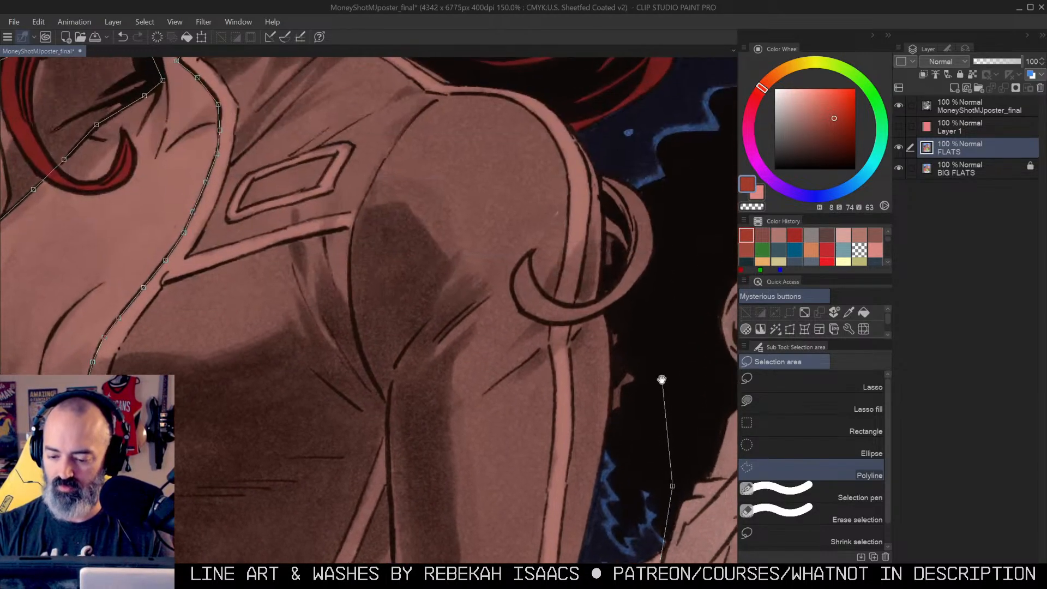
Step: Trace the polyline around the hair curl overlapping the sleeve, leaving the curl out of the jumpsuit selection
left_click(607, 314)
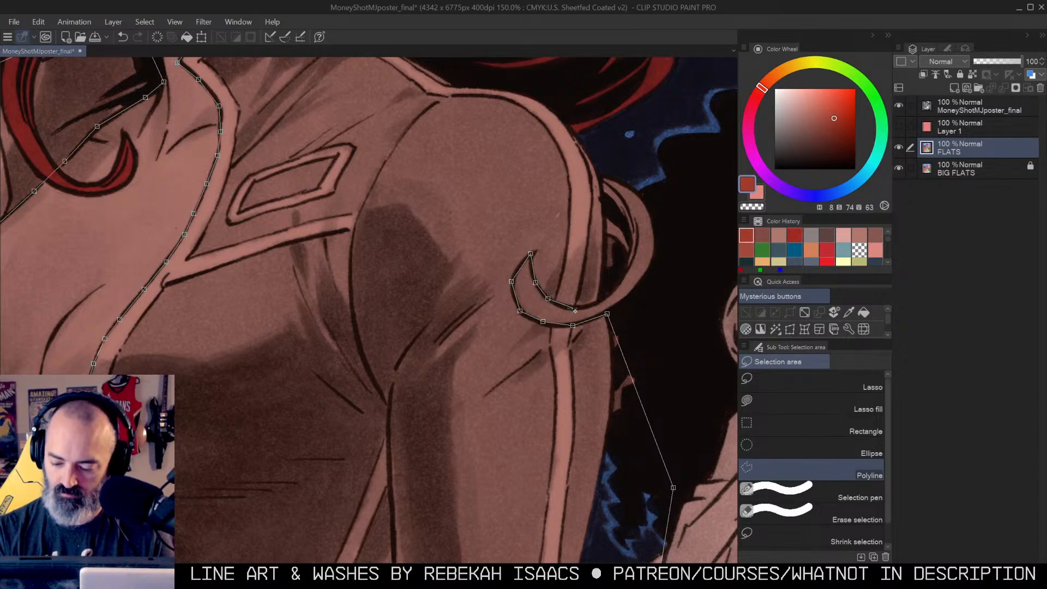
left_click(601, 302)
left_click(623, 274)
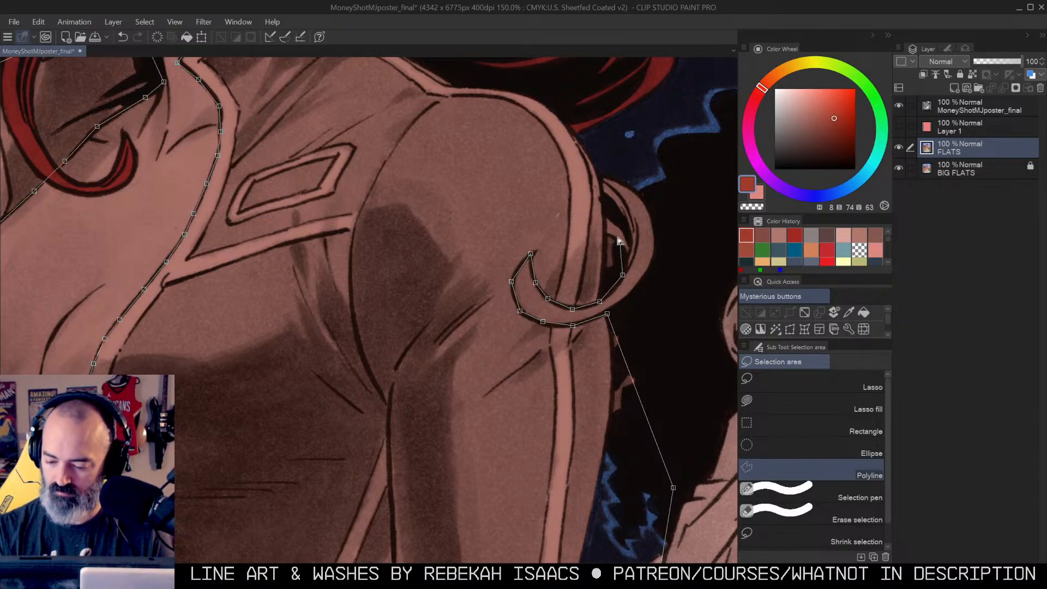
left_click(604, 234)
left_click(601, 183)
Step: Take the polyline over the shoulder and under the hair, and close the jumpsuit selection at the collar
left_click_drag(607, 136, 637, 291)
left_click(631, 226)
left_click(509, 173)
left_click_drag(509, 173, 624, 212)
left_click(508, 192)
left_click(467, 200)
left_click(412, 186)
Step: Check the jumpsuit selection in Quick Mask and restrict it with Auto Select to the central woman's body flat
key("alt+space")
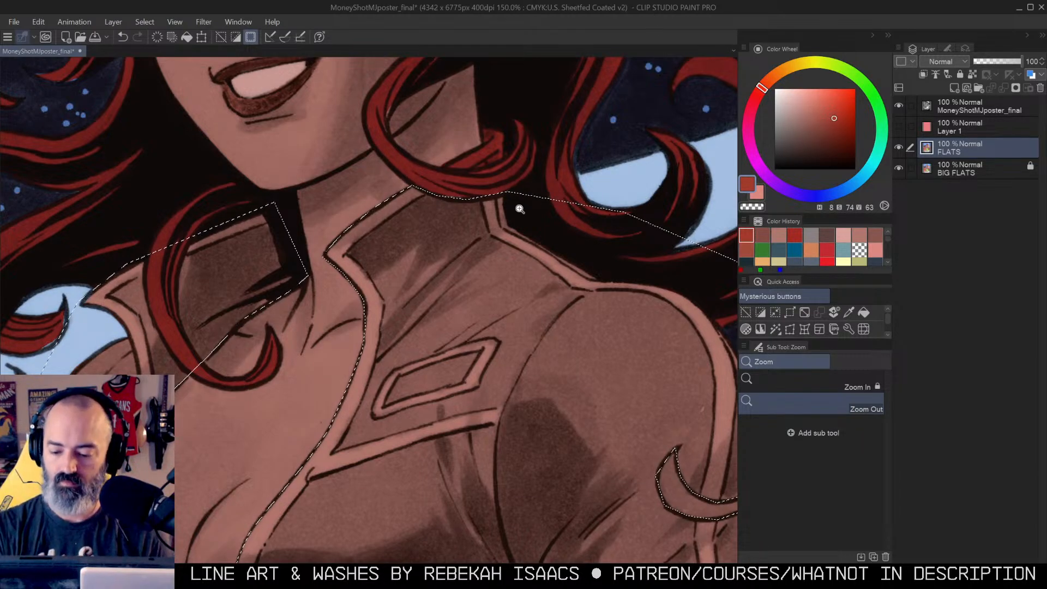
left_click(512, 227)
left_click(514, 232)
left_click(526, 249)
left_click(546, 297)
left_click_drag(547, 310, 564, 220)
key("q")
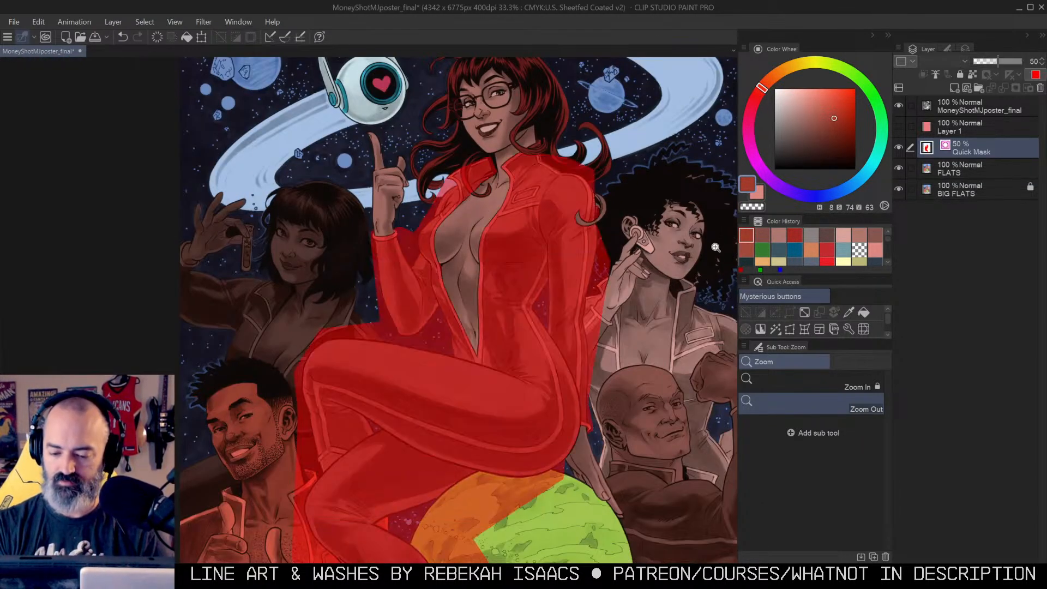
key("ctrl+m")
key("w")
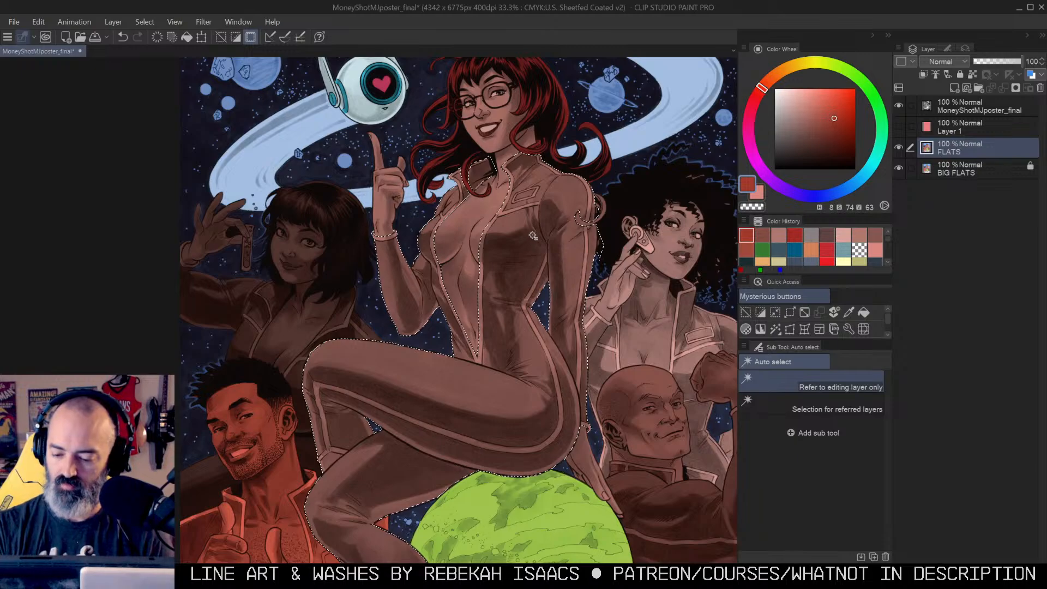
Step: Fill the selected jumpsuit with red 0/80/63 on the FLATS layer and clear the selection after viewing the flats alone
left_click(838, 118)
left_click_drag(763, 89, 759, 96)
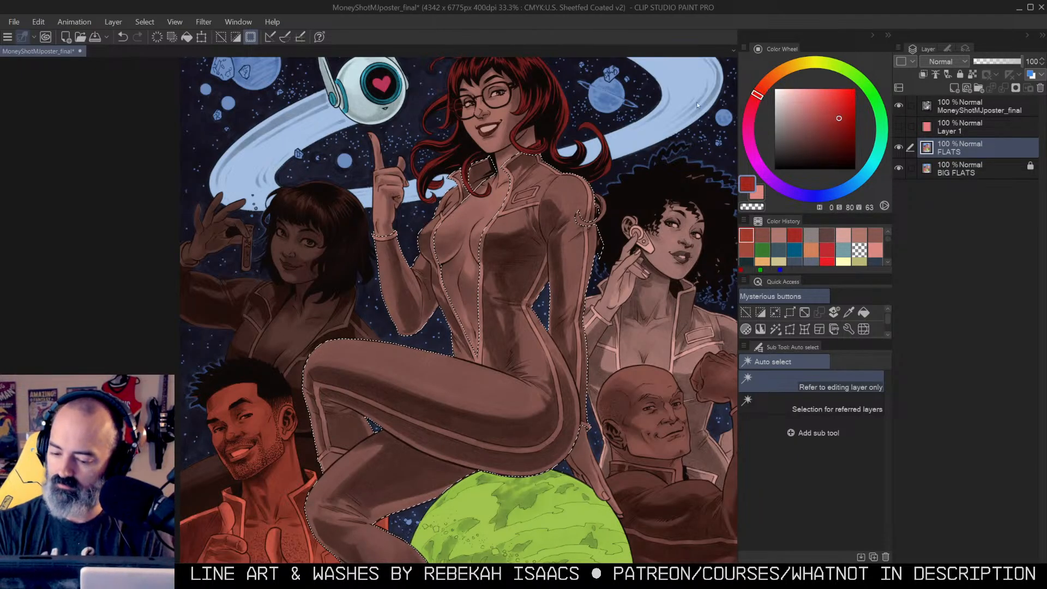
key("g")
left_click(524, 252)
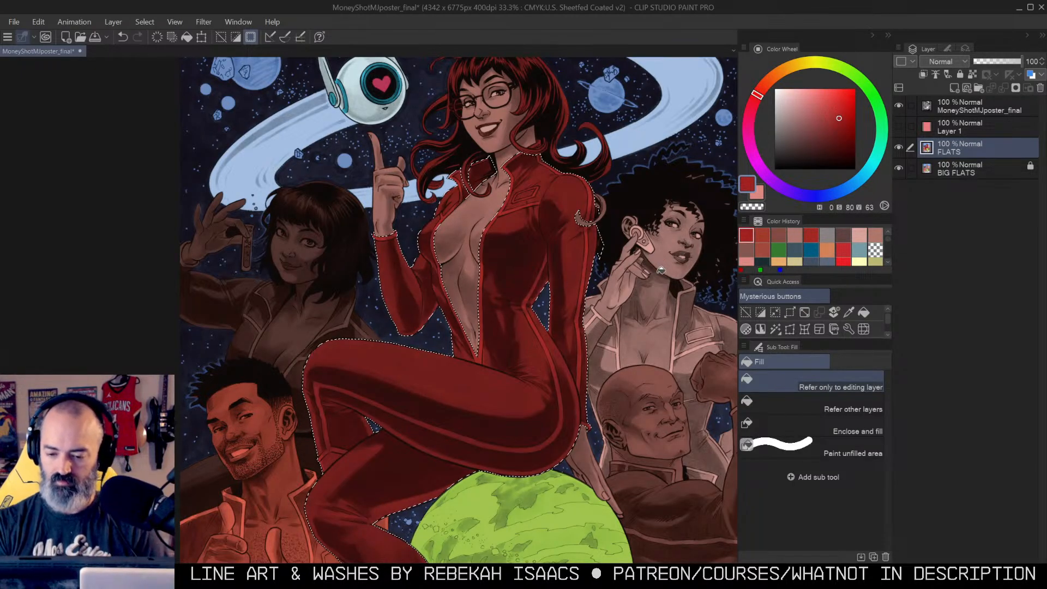
key("m")
left_click(899, 148, "alt")
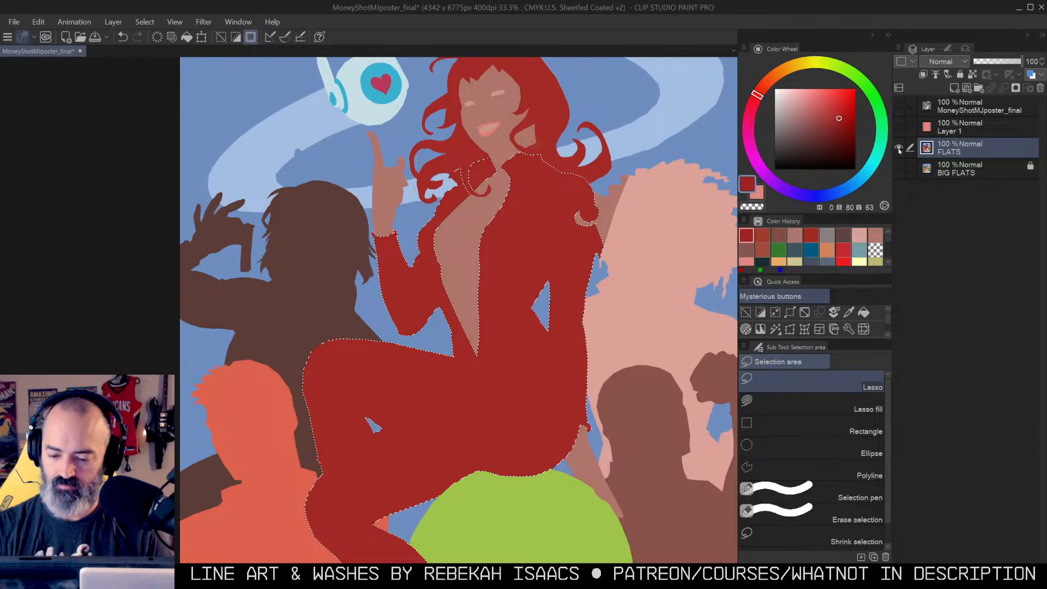
left_click(898, 148, "alt")
key("ctrl+d")
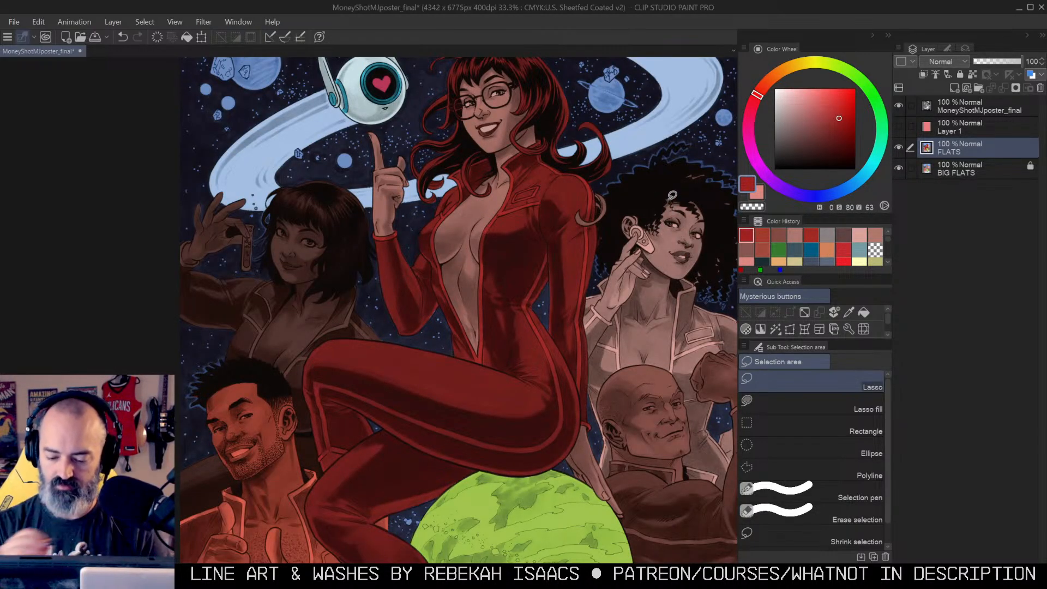
Step: Lasso around the hair curl over the shoulder and fill it with the hair's red, 3/78/63
mouse_move(615, 181)
left_mouse_down()
mouse_move(597, 149)
mouse_move(622, 155)
mouse_move(610, 121)
mouse_move(602, 277)
left_mouse_up()
left_click(579, 202, "ctrl")
left_click(580, 201, "ctrl")
left_click(899, 148, "alt")
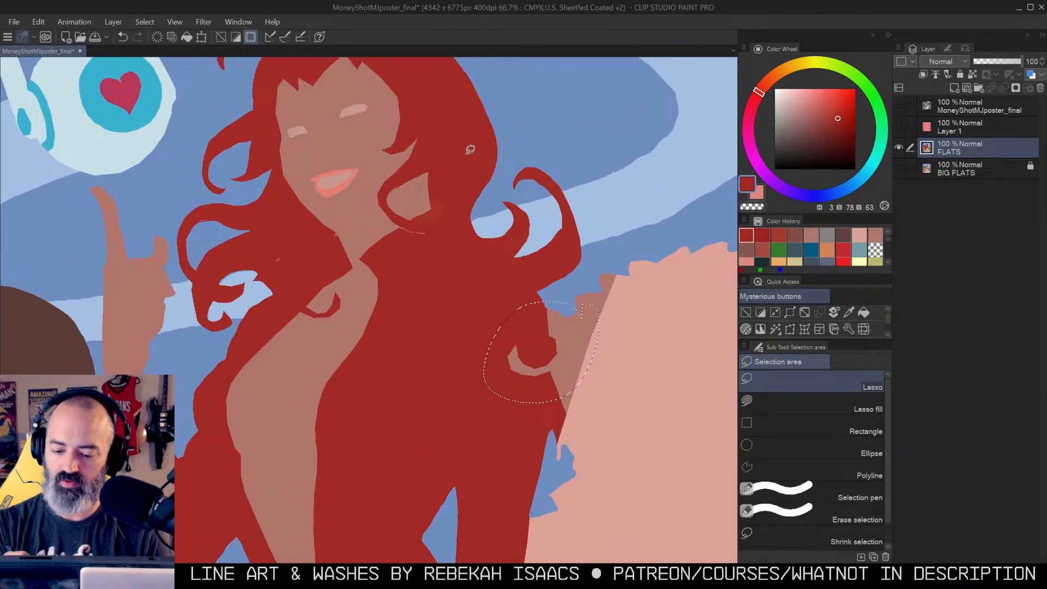
left_click(899, 148, "alt")
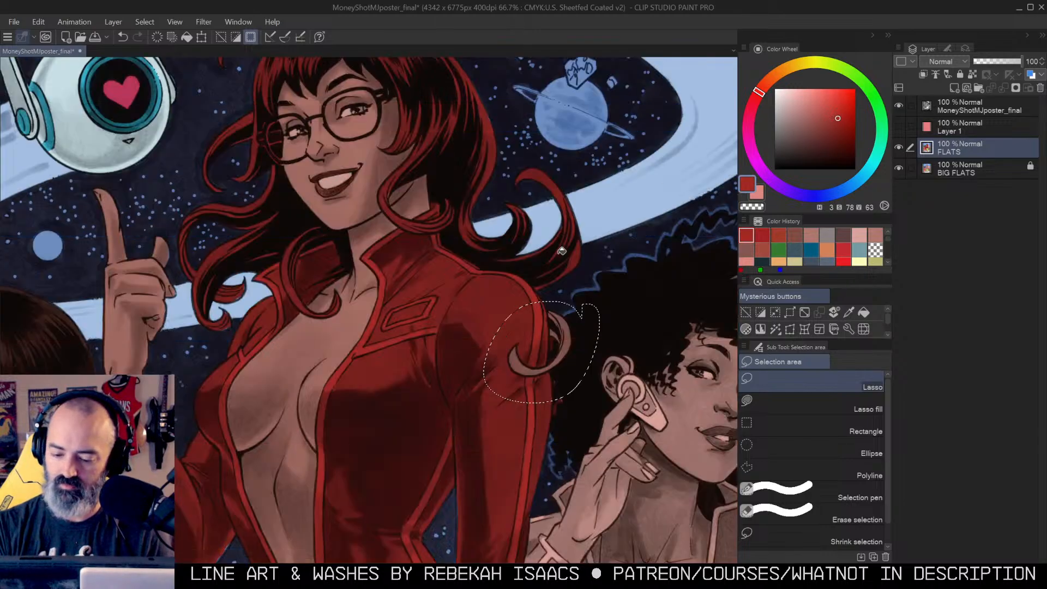
key("g")
key("m")
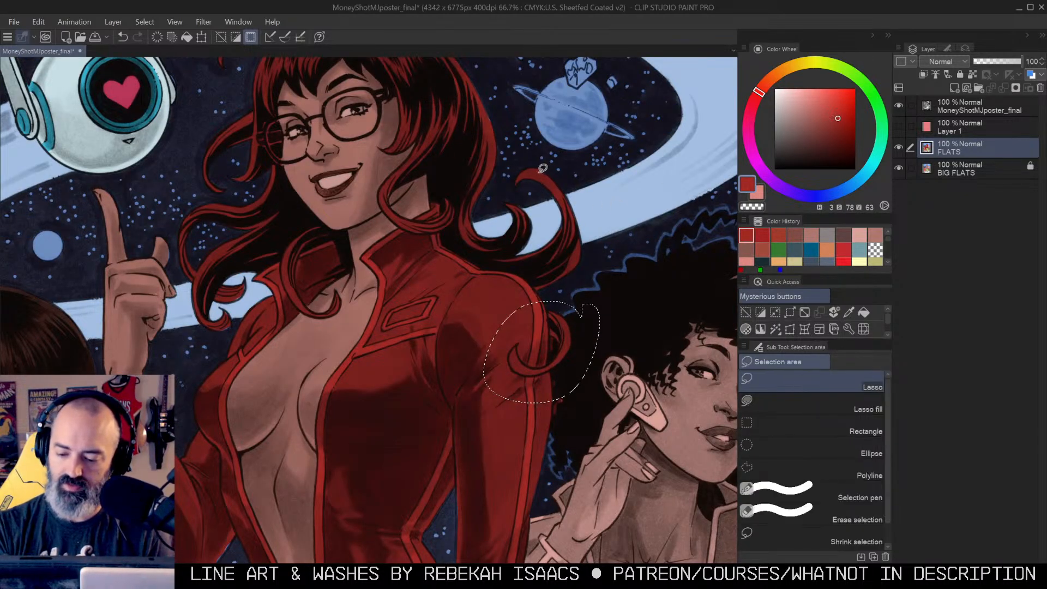
Step: Set the drawing color to dark red 4/79/42 and inspect the FLATS layer alone before showing all visible layers again
right_click(538, 172)
right_click(539, 171)
right_click(539, 171)
right_click(539, 171)
right_click(539, 171)
right_click(539, 171)
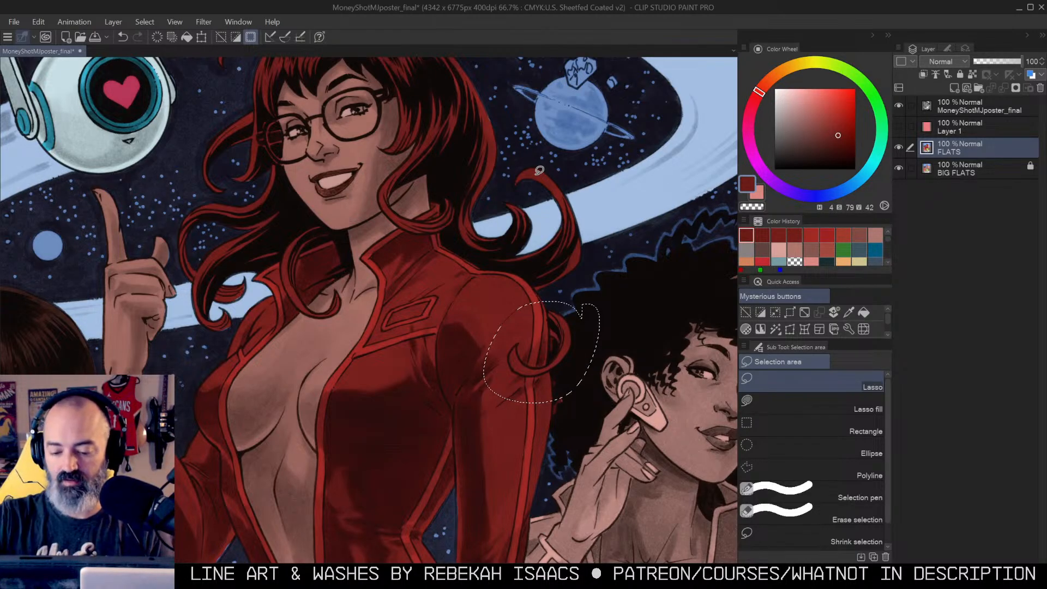
left_click(900, 147, "alt")
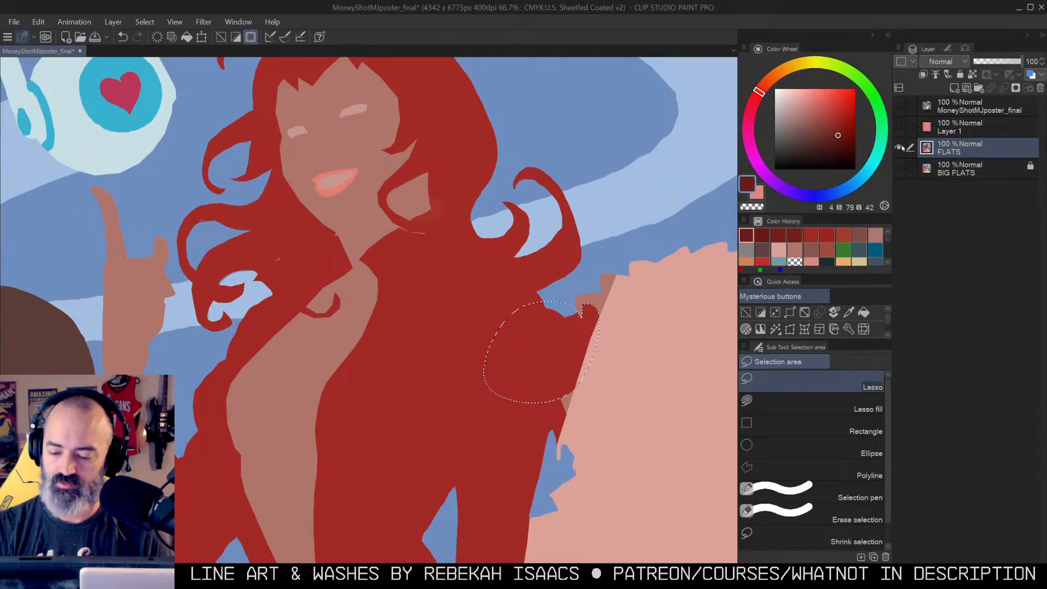
left_click(900, 147, "alt")
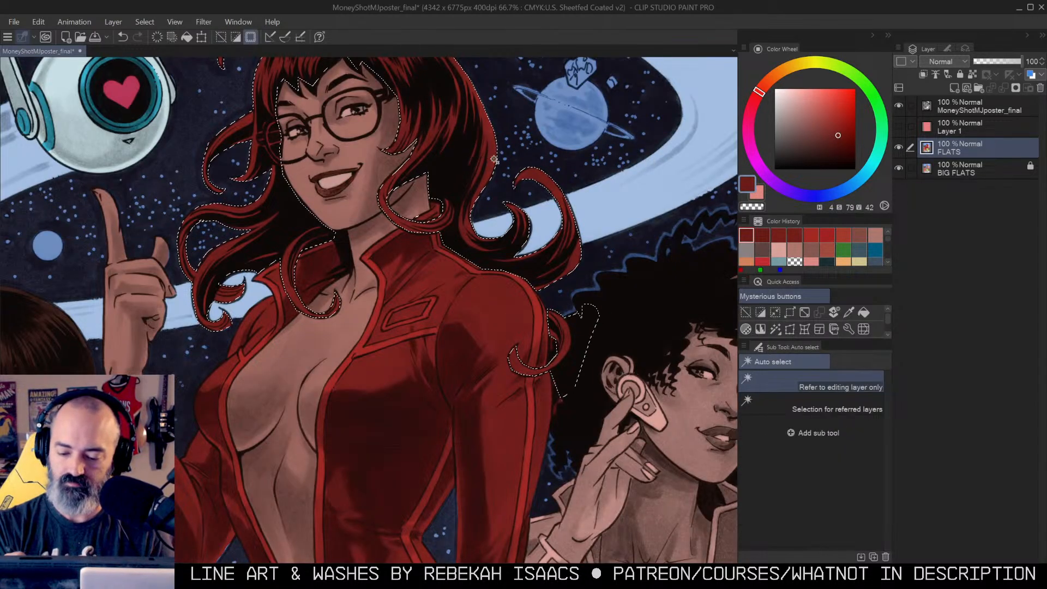
Step: Examine the whole poster's colors, from the central woman down to the title lettering and across the surrounding figures
left_click(568, 207, "alt")
left_click(568, 207, "alt")
left_click(612, 213, "alt")
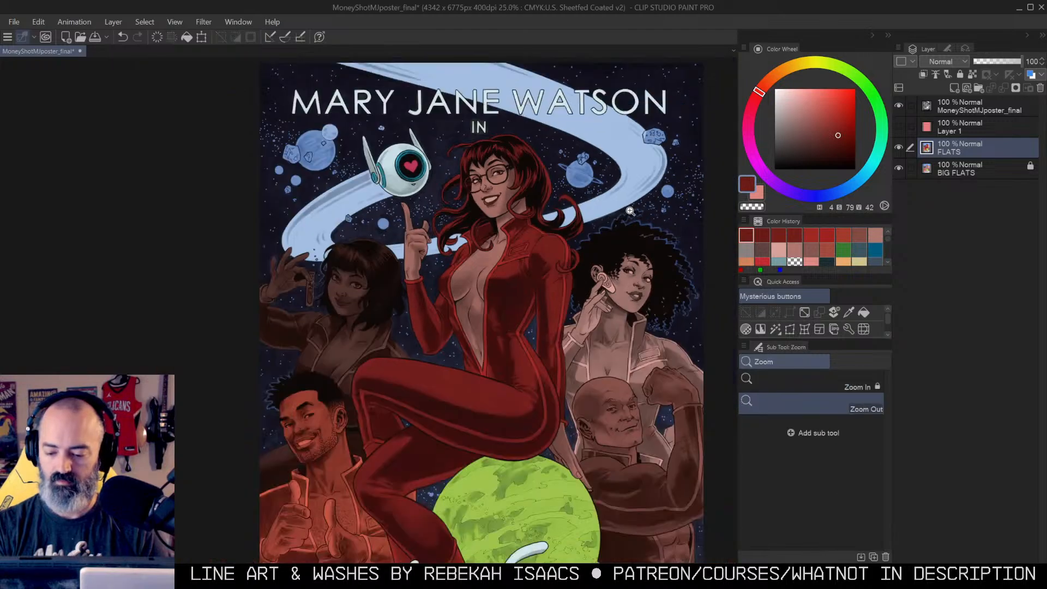
key("q")
key("m")
left_click_drag(593, 275, 597, 219)
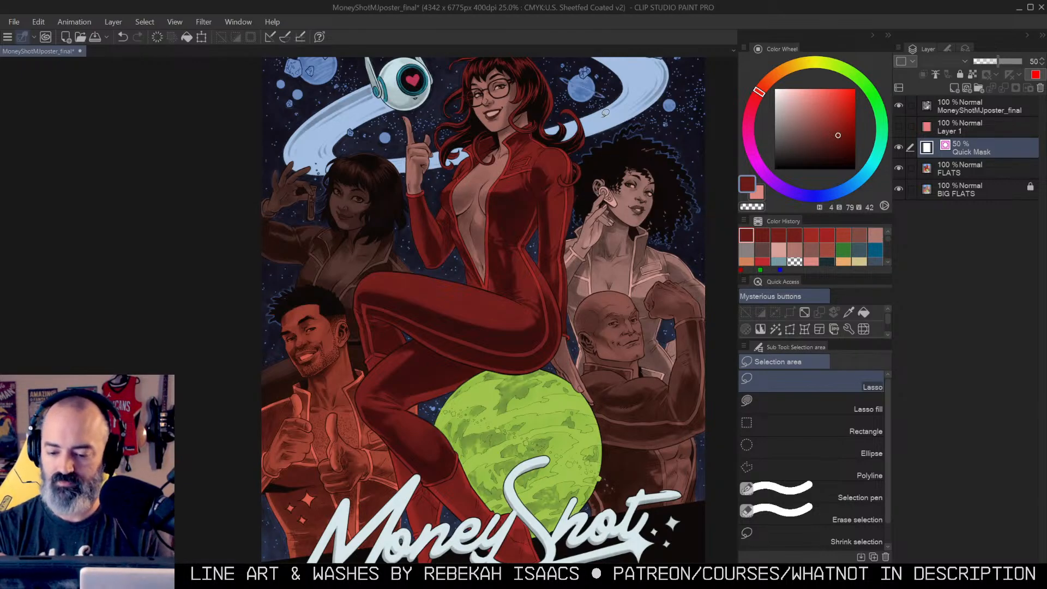
left_click_drag(552, 274, 549, 153)
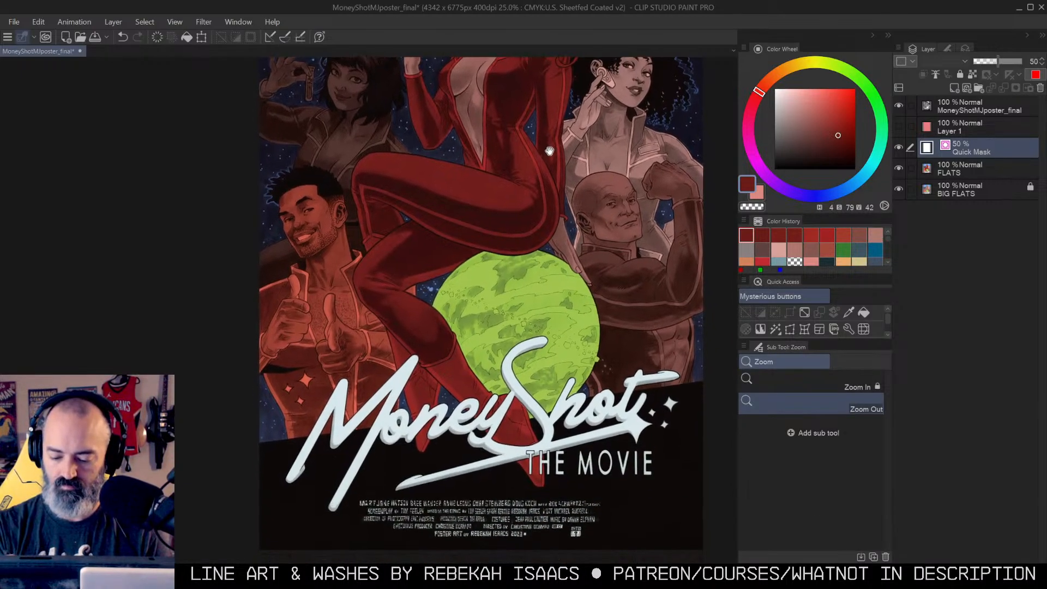
left_click(456, 365, "ctrl")
left_click_drag(461, 370, 510, 328)
left_click_drag(521, 206, 526, 474)
left_click(581, 194)
left_click_drag(610, 199, 570, 295)
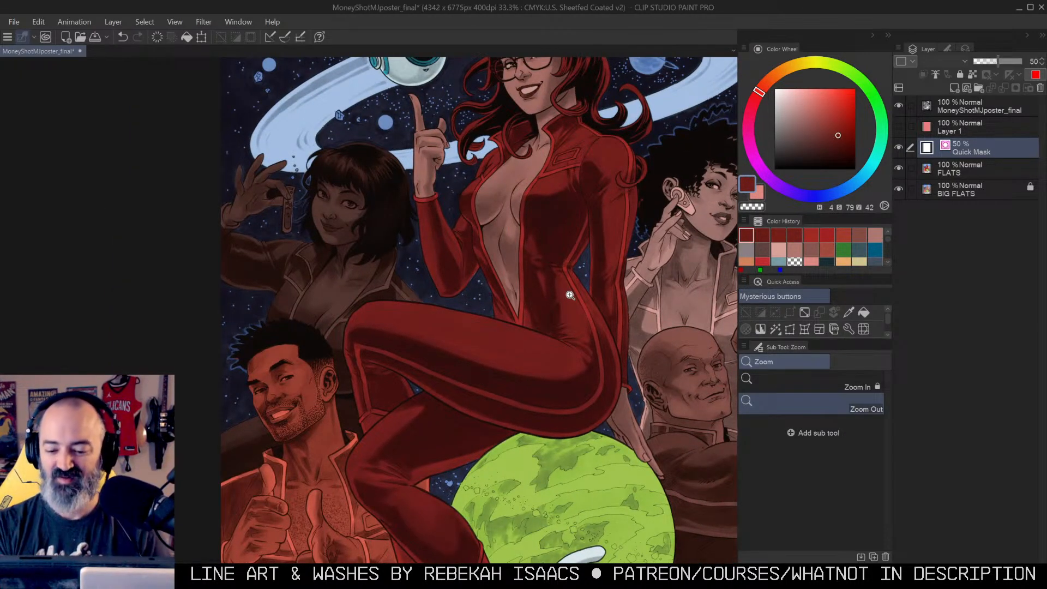
left_click_drag(541, 182, 630, 190)
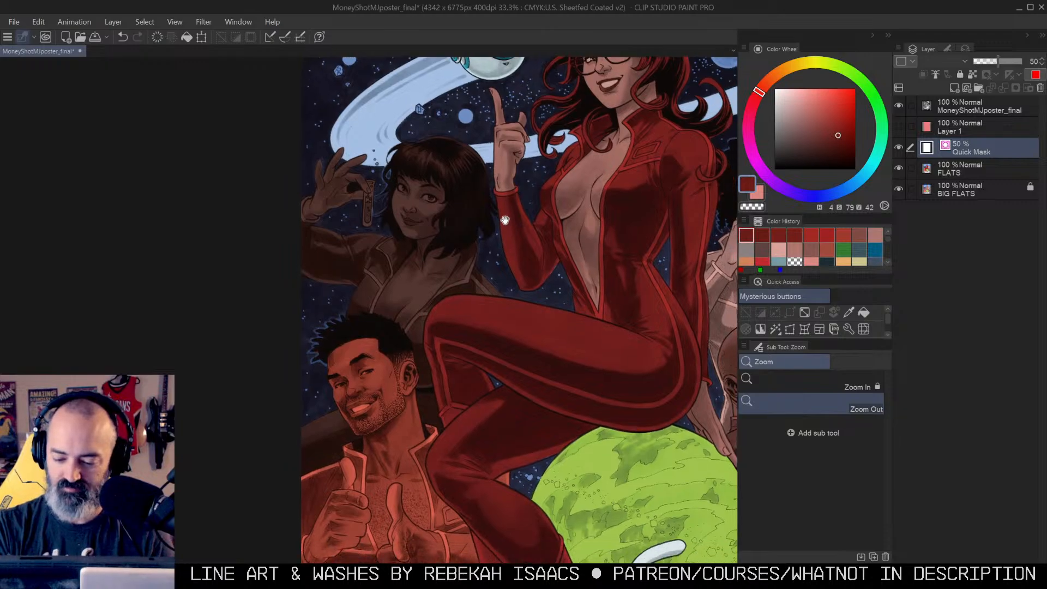
Step: Sample the flat of the woman holding the test tube and fill her figure with lighter 9/29/69 on the FLATS layer
left_click(461, 198)
key("m")
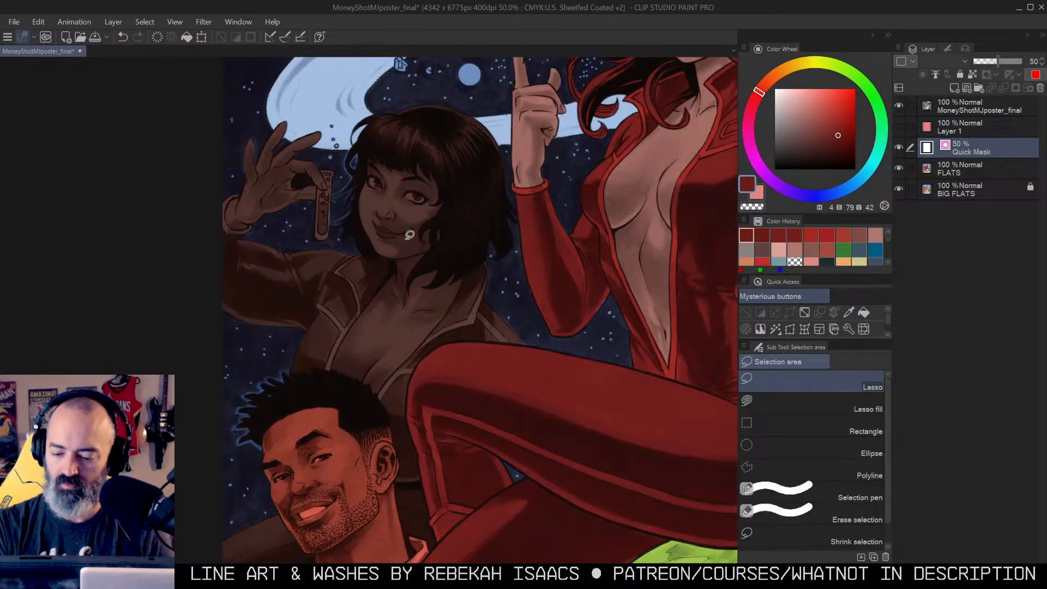
right_click(426, 201)
left_click_drag(805, 119, 799, 113)
left_click(946, 146)
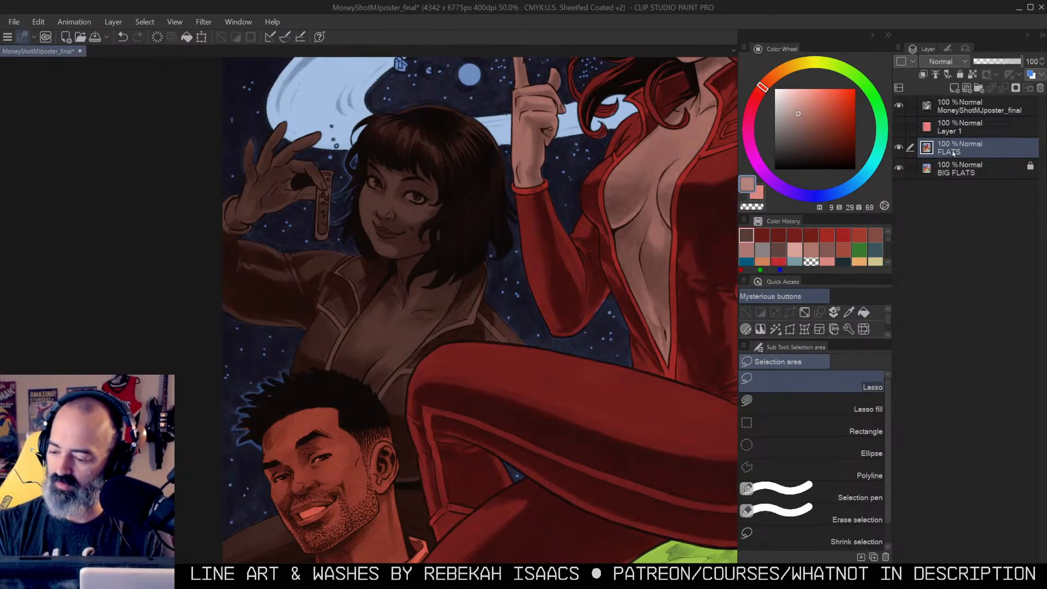
key("g")
left_click(406, 258)
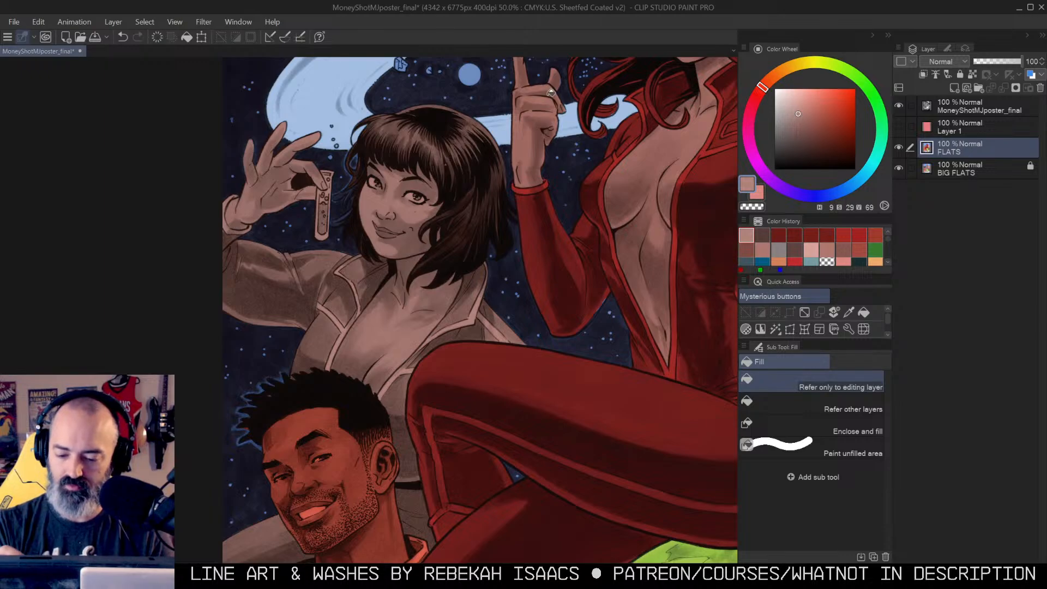
key("ctrl+space")
left_click(437, 225)
left_click_drag(463, 232, 469, 203)
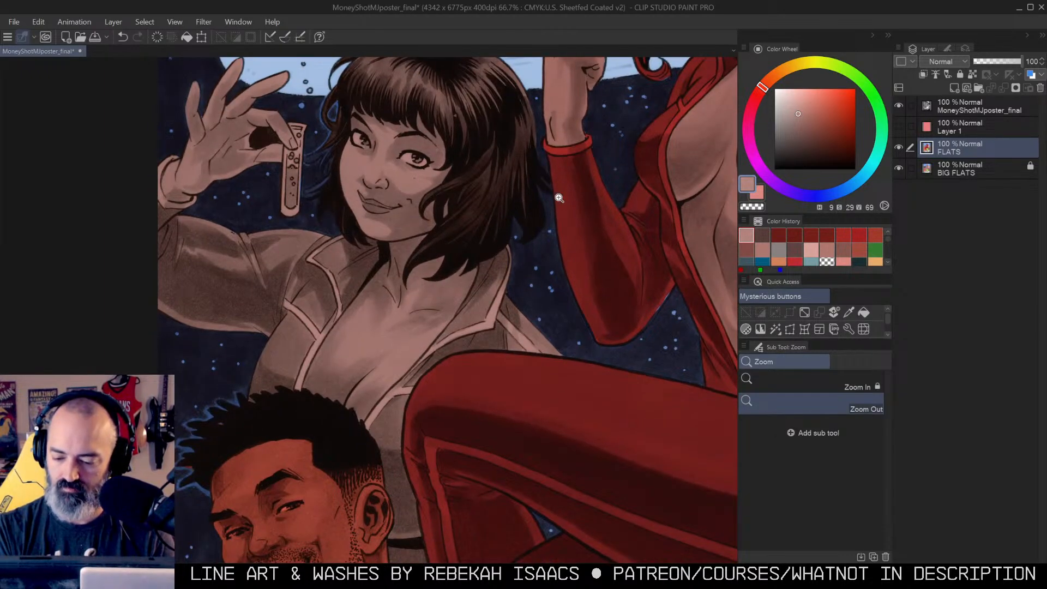
scroll(560, 163, "up", 1)
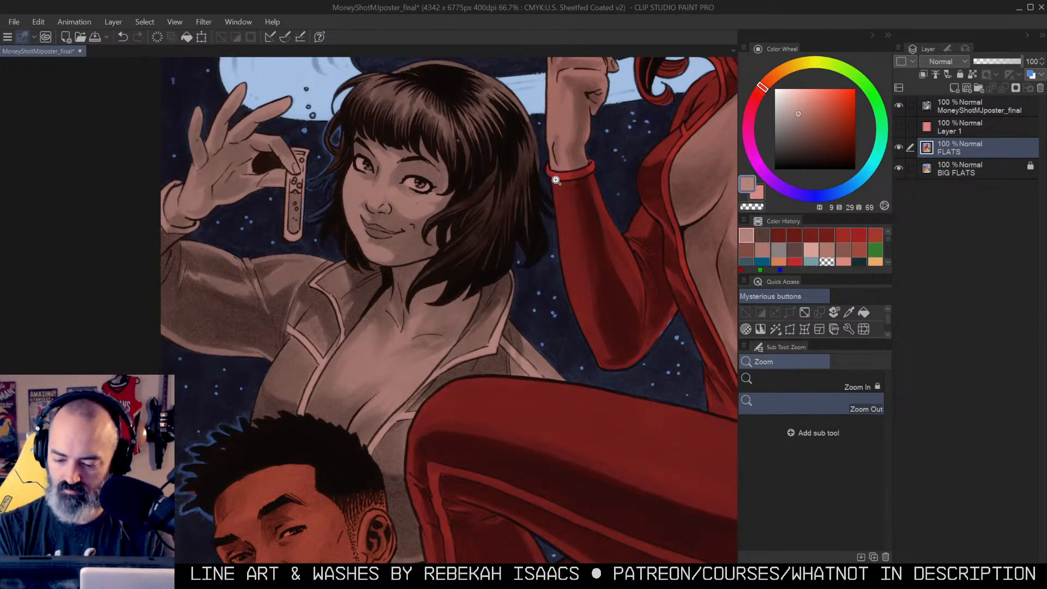
key("m")
left_click(570, 204)
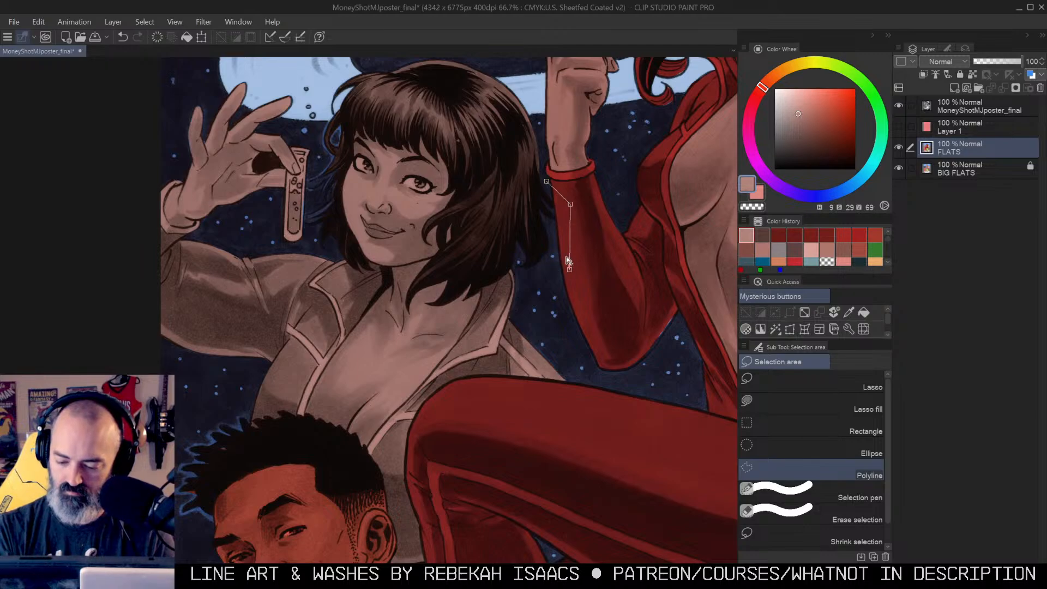
key("Escape")
Step: Start a polyline selection around the test-tube woman's hair, tracing its lower tips and the strands along her cheek
key("slash")
left_click(534, 240)
key("m")
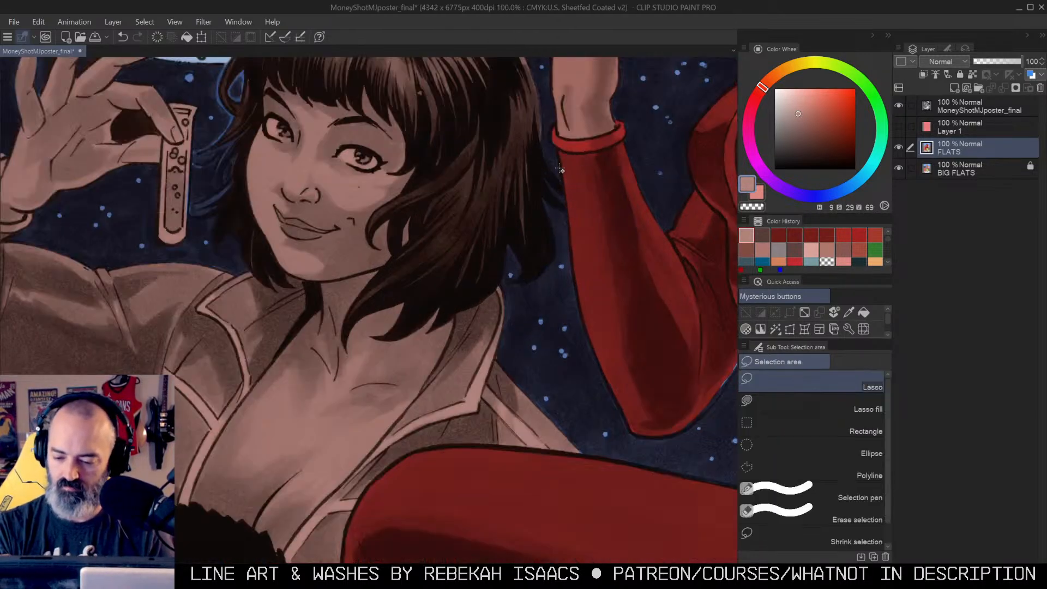
key("m")
left_click(554, 160)
left_click(583, 173)
left_click(580, 279)
left_click(496, 285)
left_click(438, 324)
left_click(440, 302)
left_click(402, 331)
left_click(405, 298)
left_click(365, 311)
left_click(346, 328)
left_click(356, 300)
left_click(387, 265)
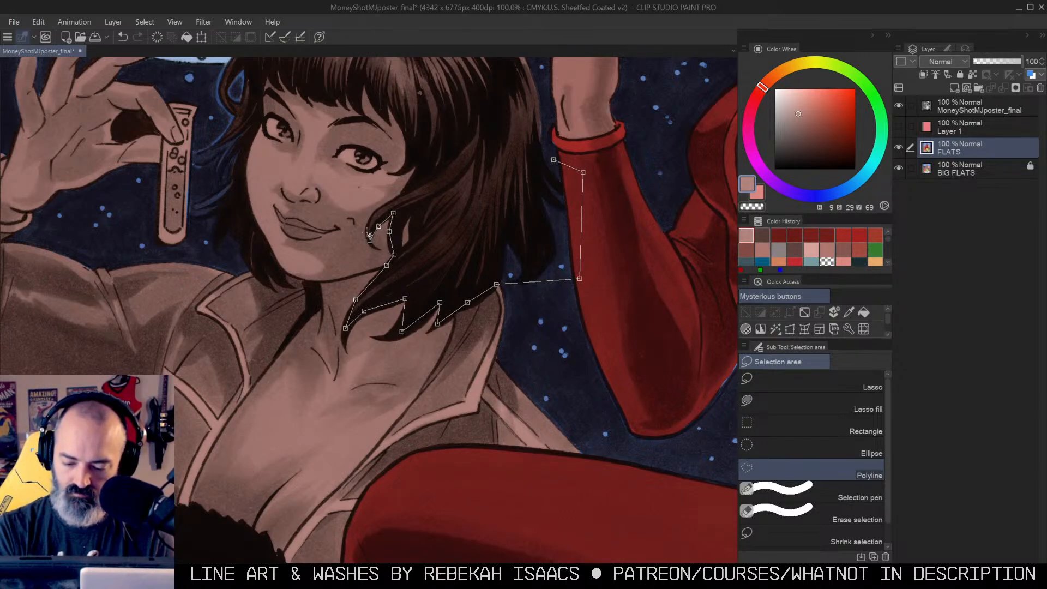
left_click(403, 192)
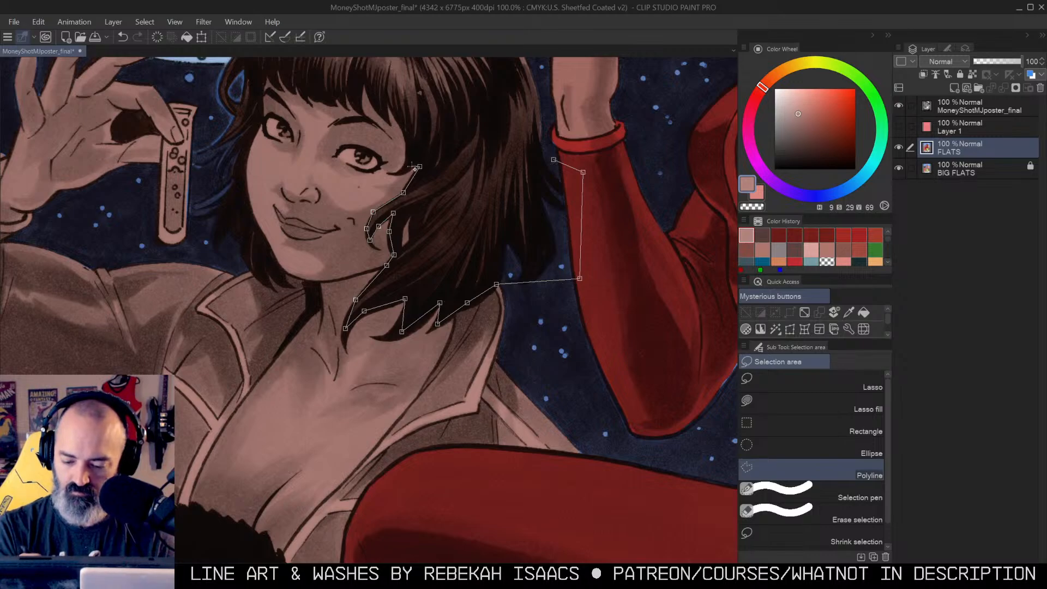
Step: Continue the polyline along the fringe, down the far side of her face and around the hair tips there
left_click(409, 169)
left_click(411, 138)
left_click(394, 112)
left_click(364, 84)
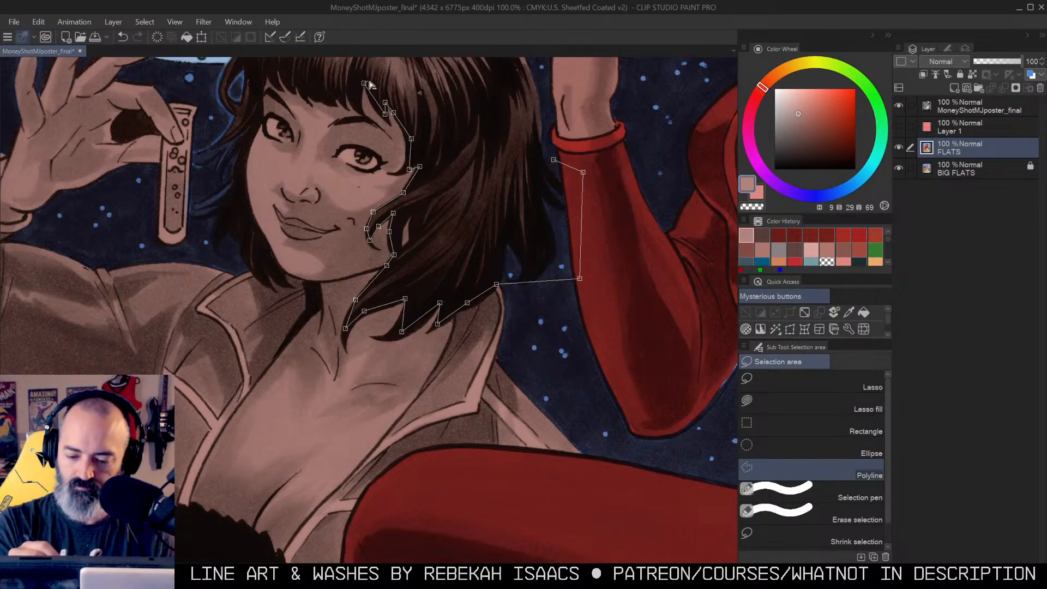
left_click_drag(360, 92, 501, 156)
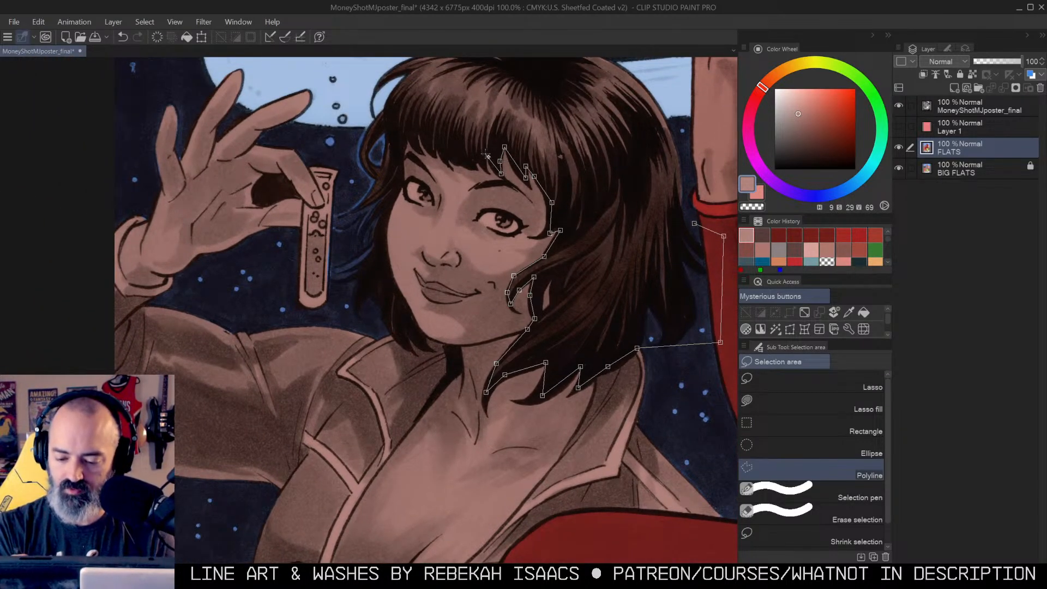
left_click(455, 159)
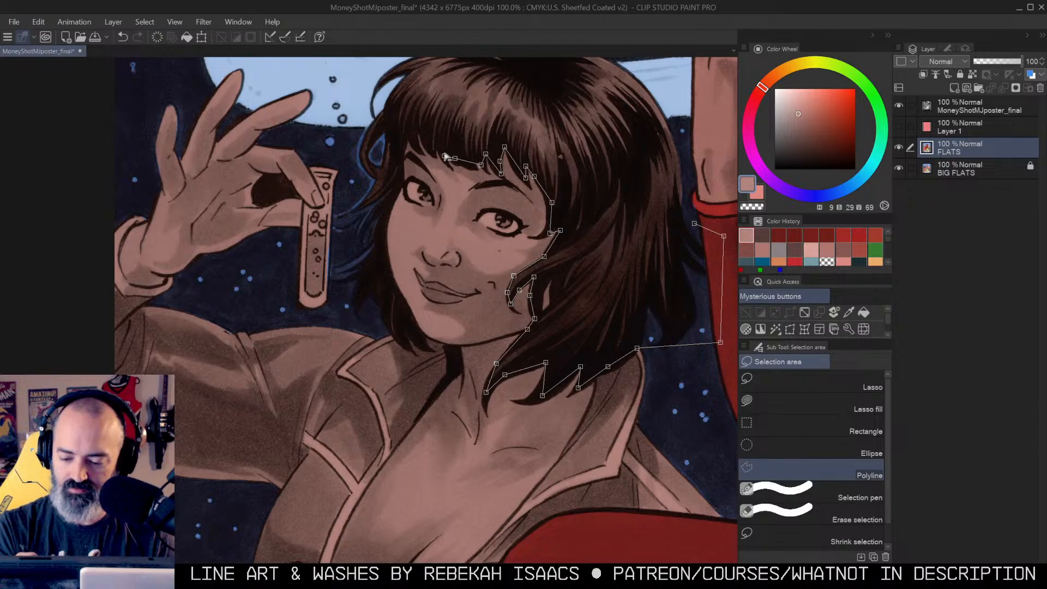
left_click(421, 132)
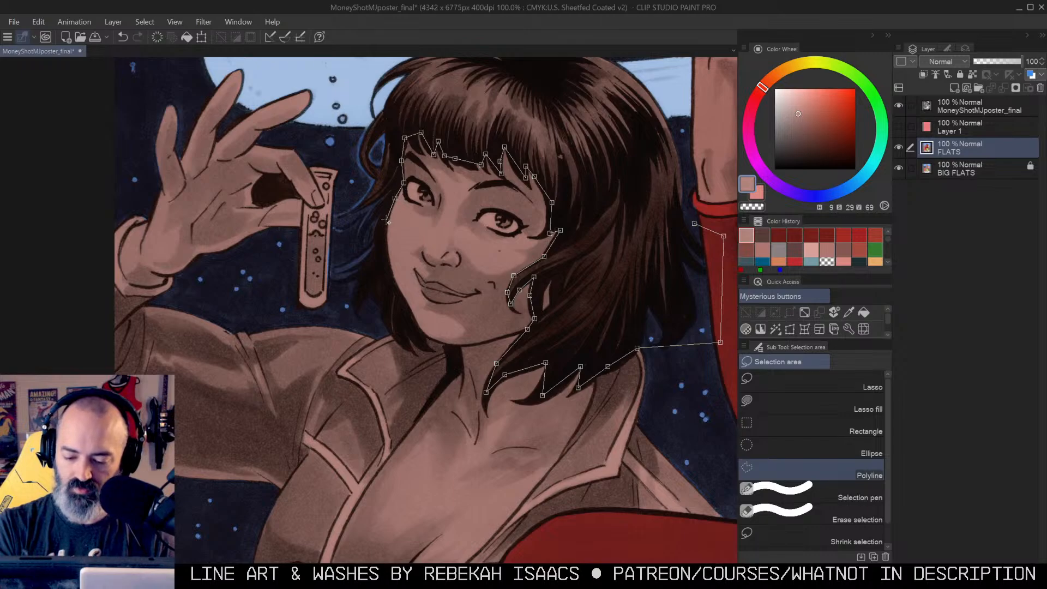
left_click(419, 330)
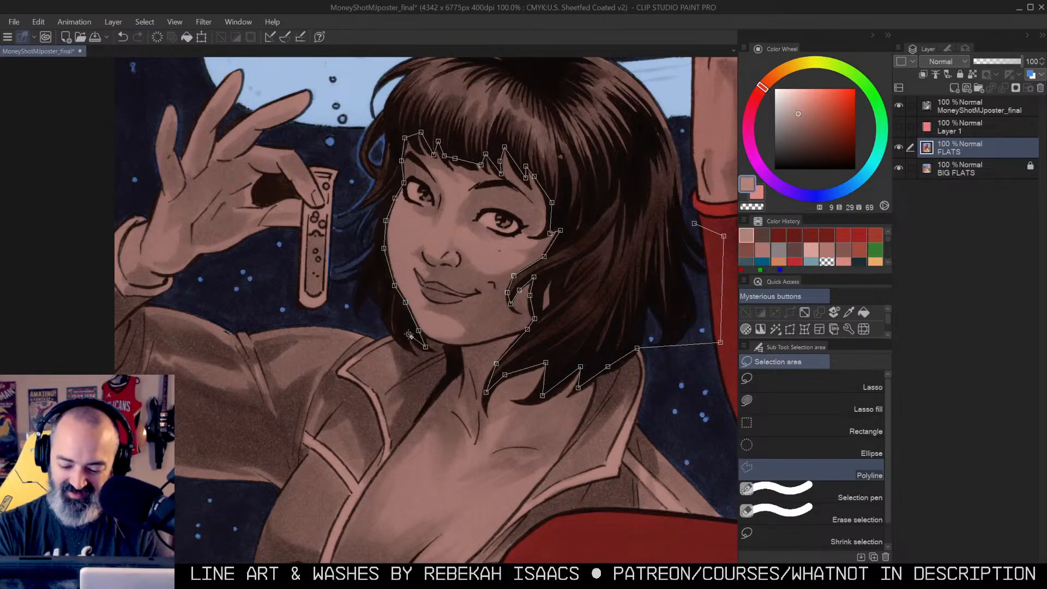
left_click(380, 306)
left_click(377, 276)
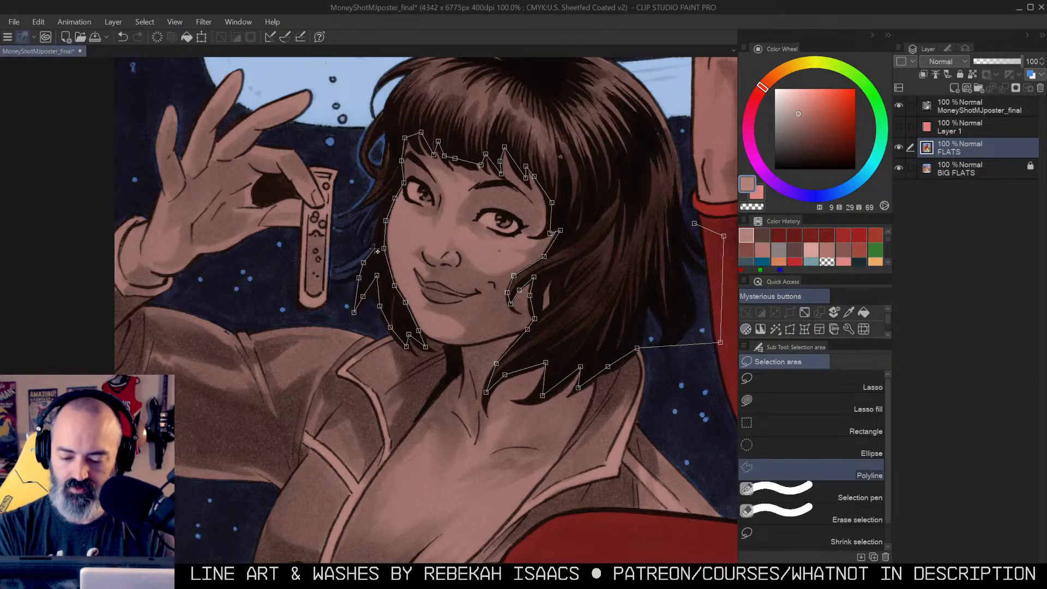
Step: Close the polyline loosely around the crown of the hair and restrict the selection with Auto Select to the woman's flat
left_click(387, 192)
left_click(352, 211)
left_click_drag(338, 101, 341, 202)
left_click(341, 202)
left_click(382, 129)
left_click(583, 113)
left_click_drag(647, 156, 489, 117)
left_click(524, 154)
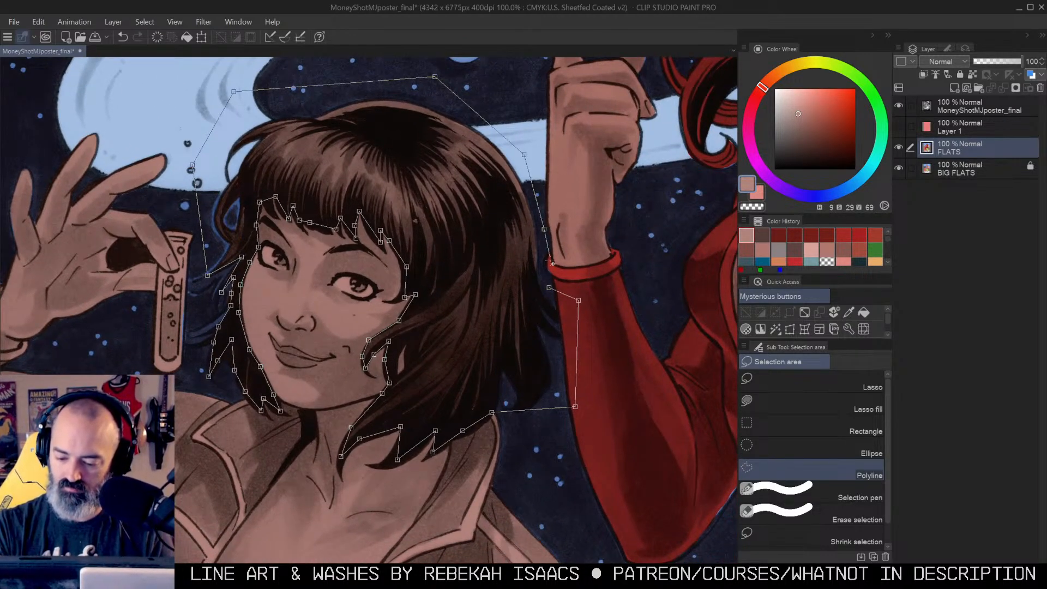
left_click(550, 287)
key("w")
left_click(501, 314, "alt+shift")
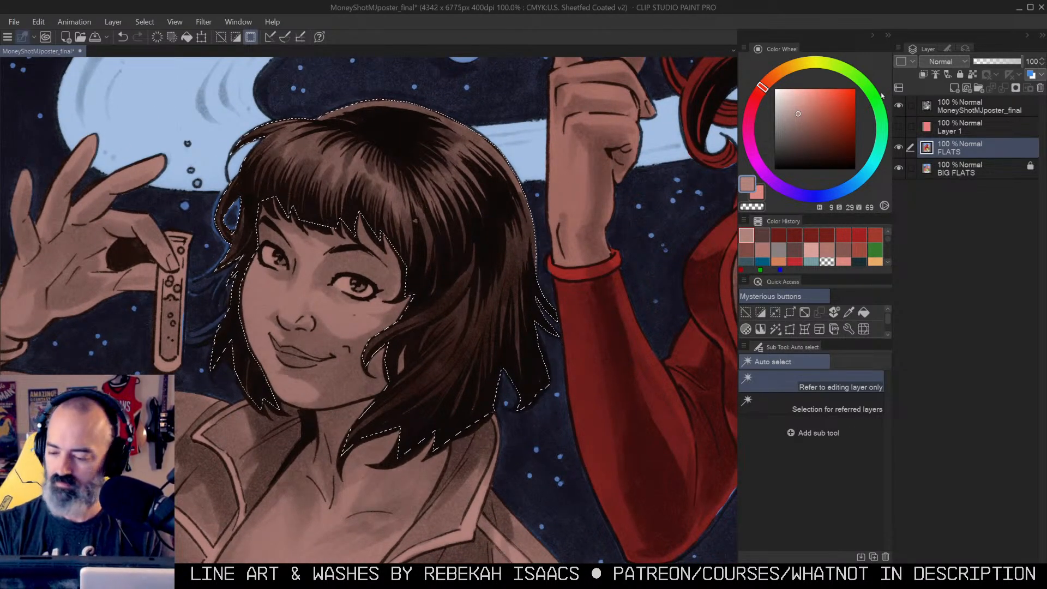
Step: Fill the selected hair with blue 216/43/67 on the FLATS layer and clear the selection
left_click(842, 193)
left_click(807, 120)
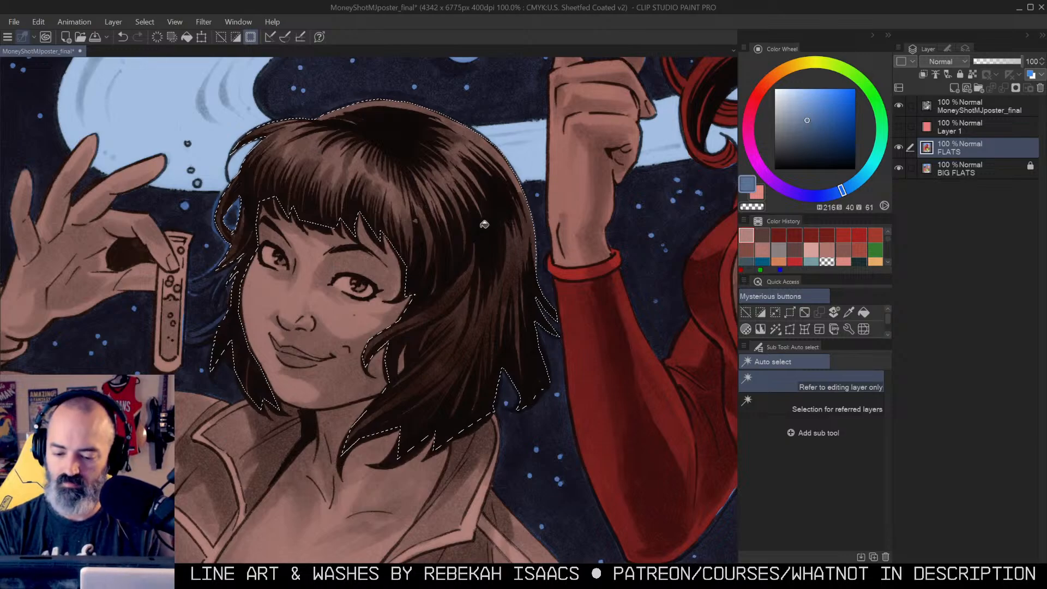
key("g")
left_click(485, 224)
left_click(810, 115)
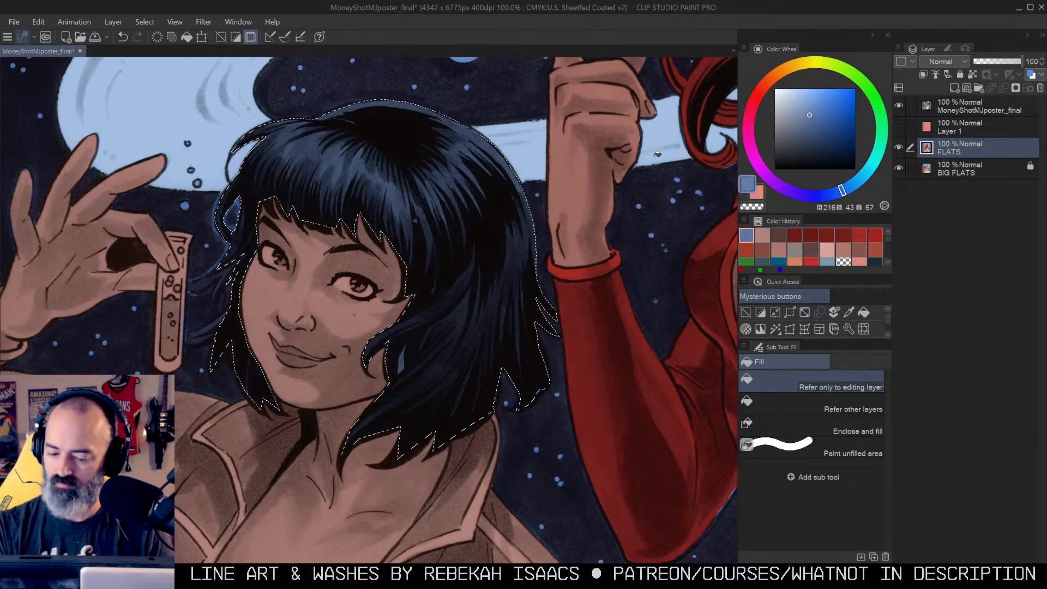
left_click(483, 224)
left_click_drag(493, 290, 546, 216)
key("m")
key("ctrl+d")
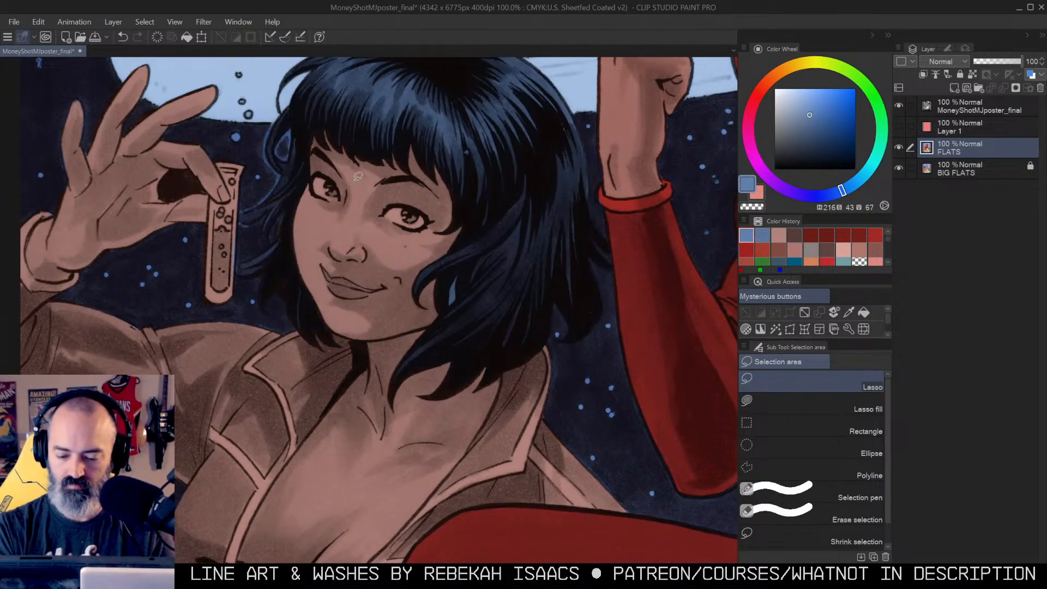
Step: Lasso both of the woman's eyes and raise their luminosity to 28 with Hue/Saturation/Luminosity
left_click(369, 182, "ctrl")
mouse_move(401, 216)
left_mouse_down()
mouse_move(440, 212)
mouse_move(462, 231)
mouse_move(443, 243)
mouse_move(398, 222)
left_mouse_up()
left_click_drag(473, 186, 589, 192)
mouse_move(442, 177)
left_mouse_down()
mouse_move(451, 205)
mouse_move(412, 196)
mouse_move(410, 169)
mouse_move(440, 172)
left_mouse_up()
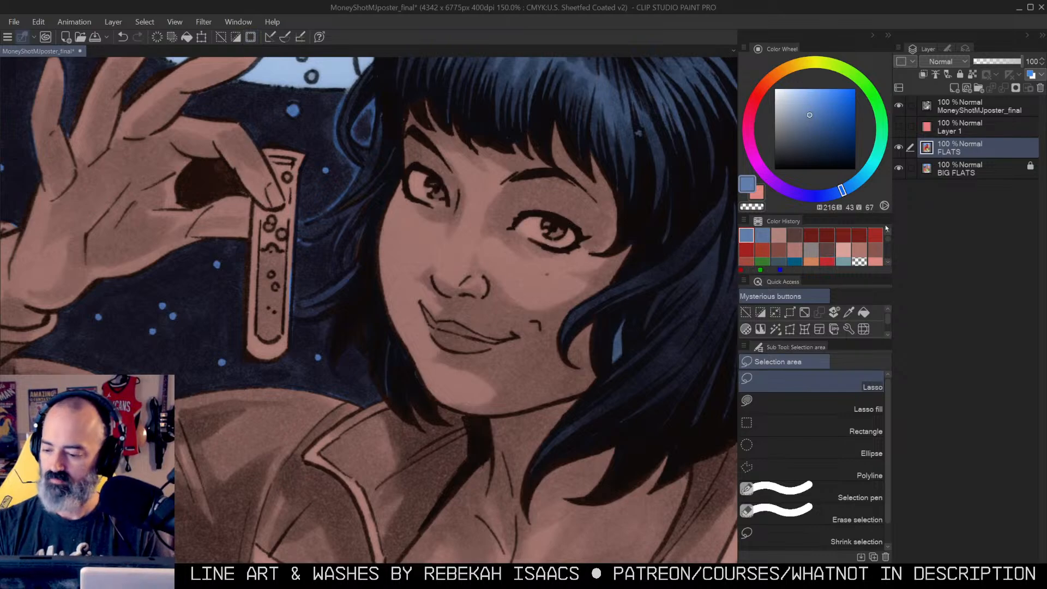
key("ctrl+u")
left_click_drag(872, 179, 903, 180)
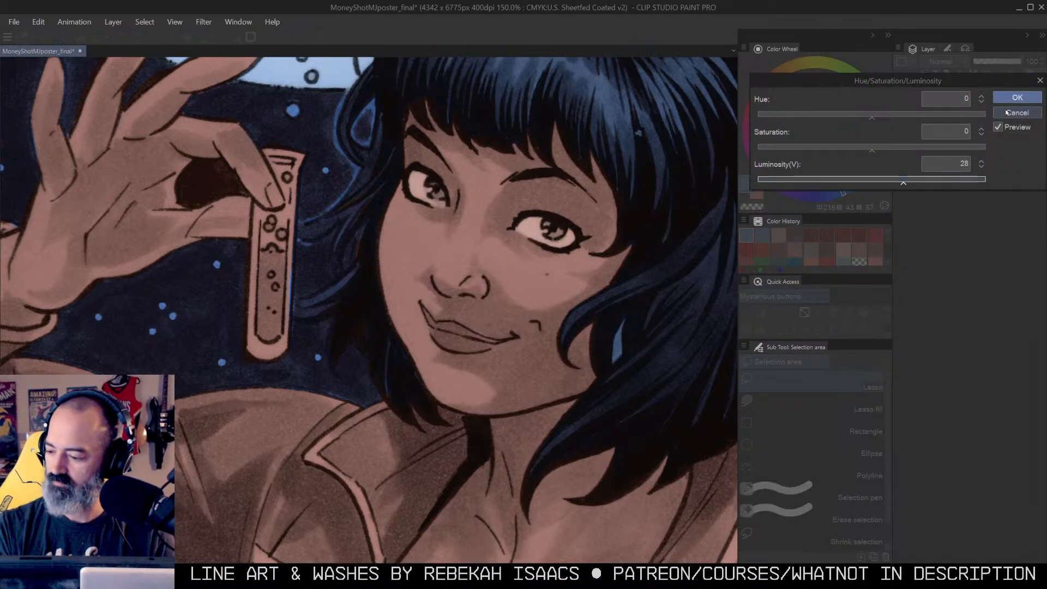
left_click(997, 100)
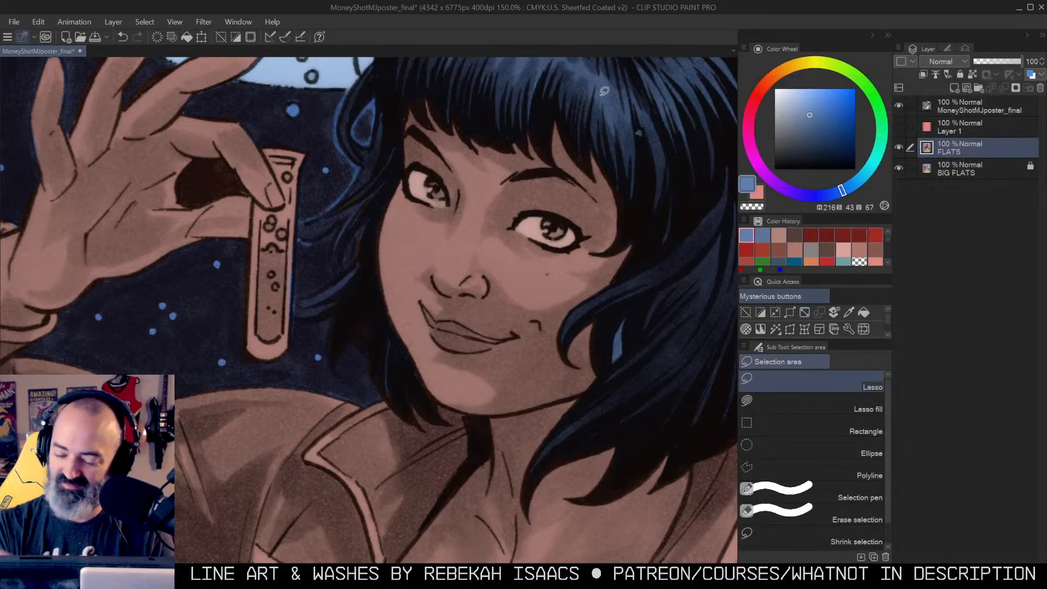
Step: Lasso the irises of both eyes, darken them with Hue/Saturation/Luminosity and clear the selection
mouse_move(435, 166)
left_mouse_down()
mouse_move(429, 188)
mouse_move(444, 200)
mouse_move(436, 167)
left_mouse_up()
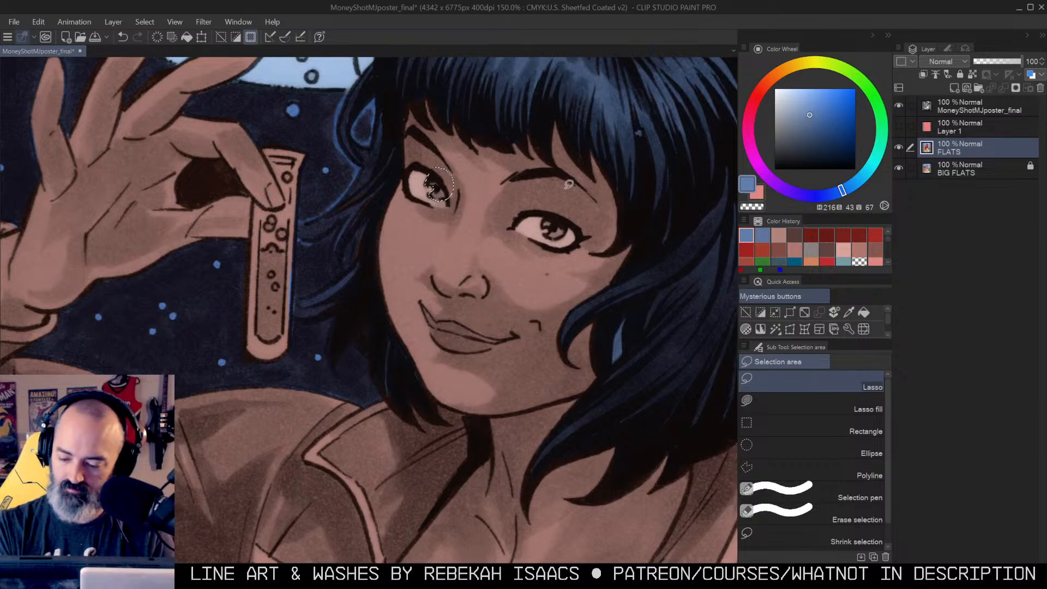
mouse_move(550, 213)
left_mouse_down()
mouse_move(542, 229)
mouse_move(561, 241)
mouse_move(572, 210)
mouse_move(550, 216)
left_mouse_up()
key("w")
key("ctrl+u")
left_click(827, 184)
left_click(1017, 97)
key("ctrl+d")
Step: Lasso the woman's lips and lower their luminosity to -27 with Hue/Saturation/Luminosity
scroll(472, 326, "up", 1)
key("r")
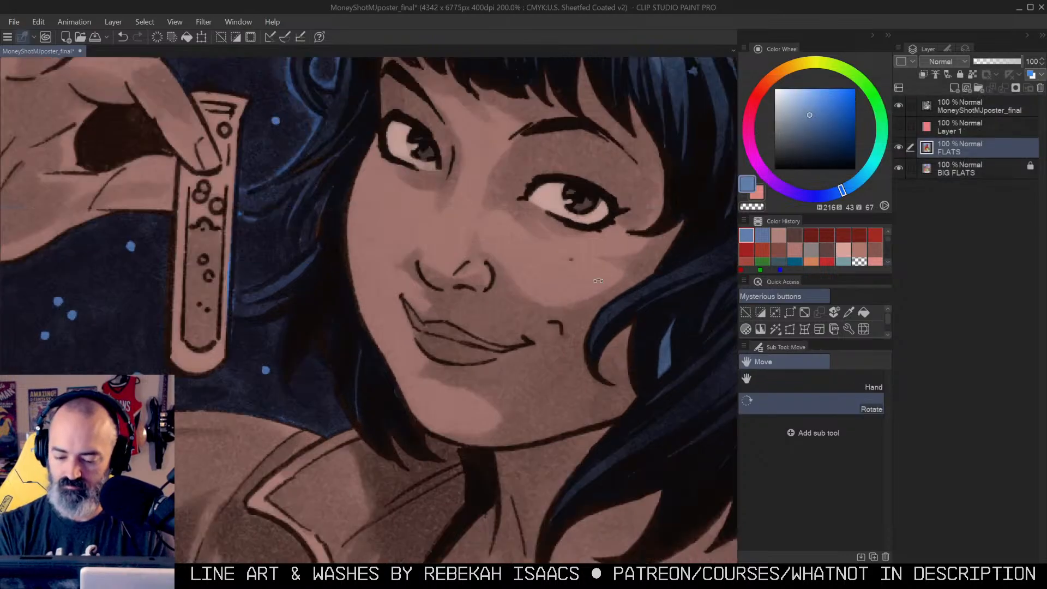
left_click_drag(472, 327, 465, 269)
key("m")
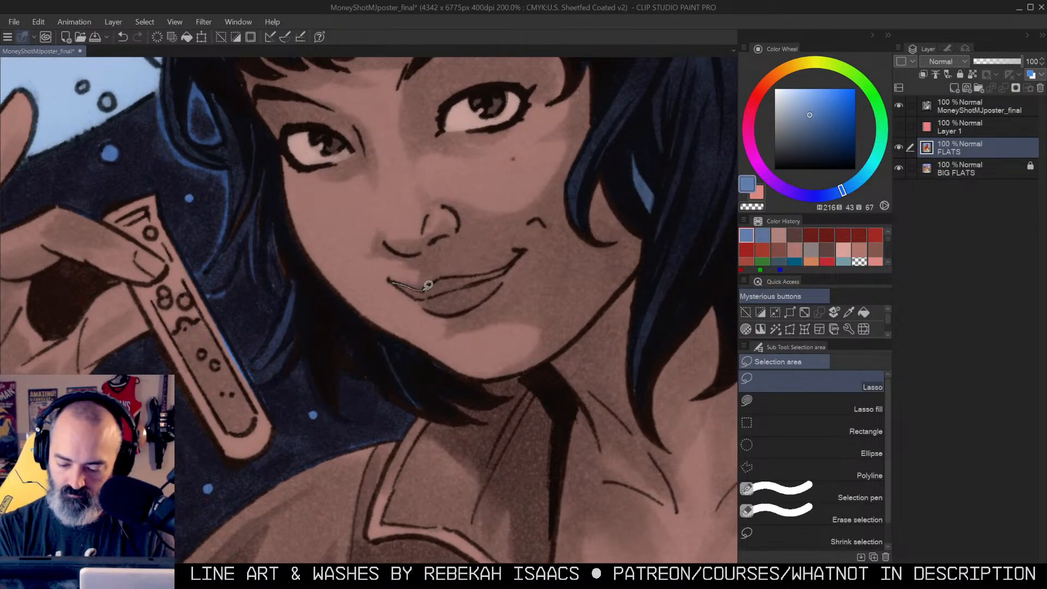
mouse_move(448, 273)
left_mouse_down()
mouse_move(512, 260)
mouse_move(480, 304)
mouse_move(449, 314)
mouse_move(396, 277)
left_mouse_up()
key("ctrl+u")
left_click(840, 185)
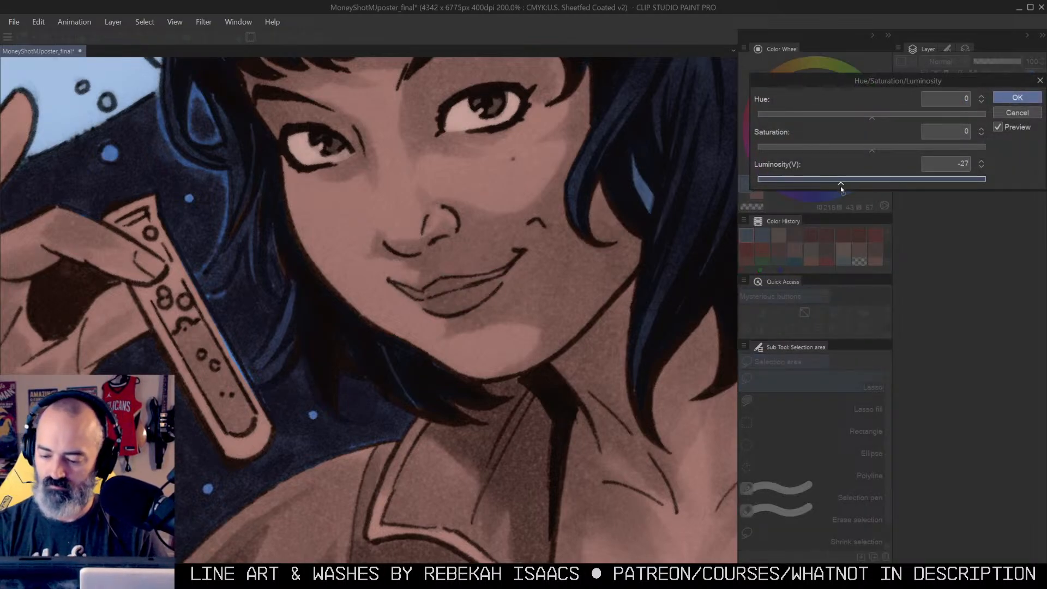
left_click(1017, 102)
Step: Inspect the woman's recolored face and hair, and her jacket beside the neighboring figures
left_click(528, 252, "ctrl+alt")
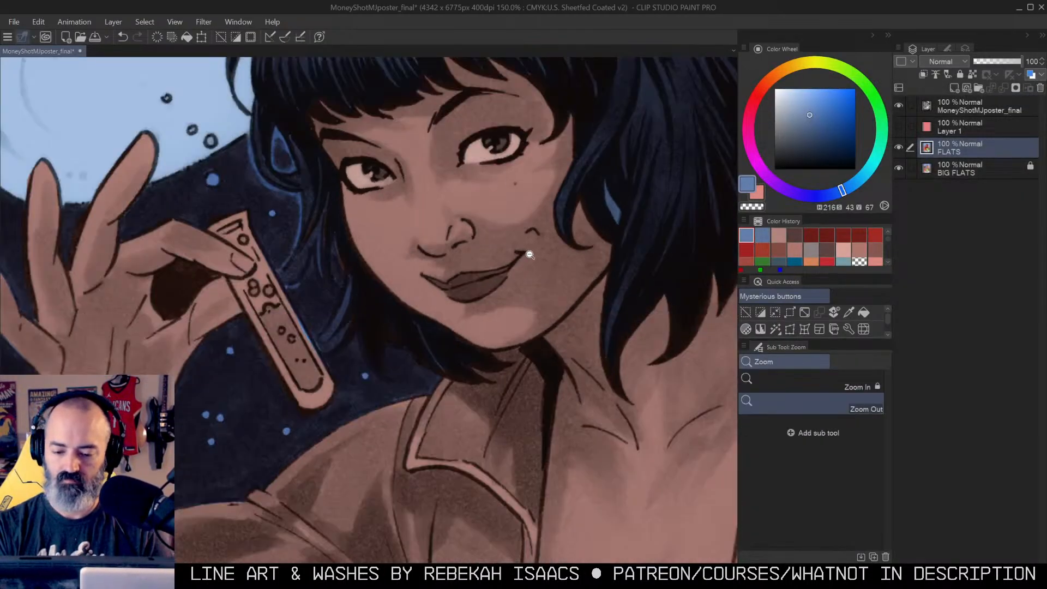
left_click(528, 252, "ctrl+alt")
left_click(528, 252, "ctrl+alt")
key("space")
left_click_drag(540, 155, 605, 251)
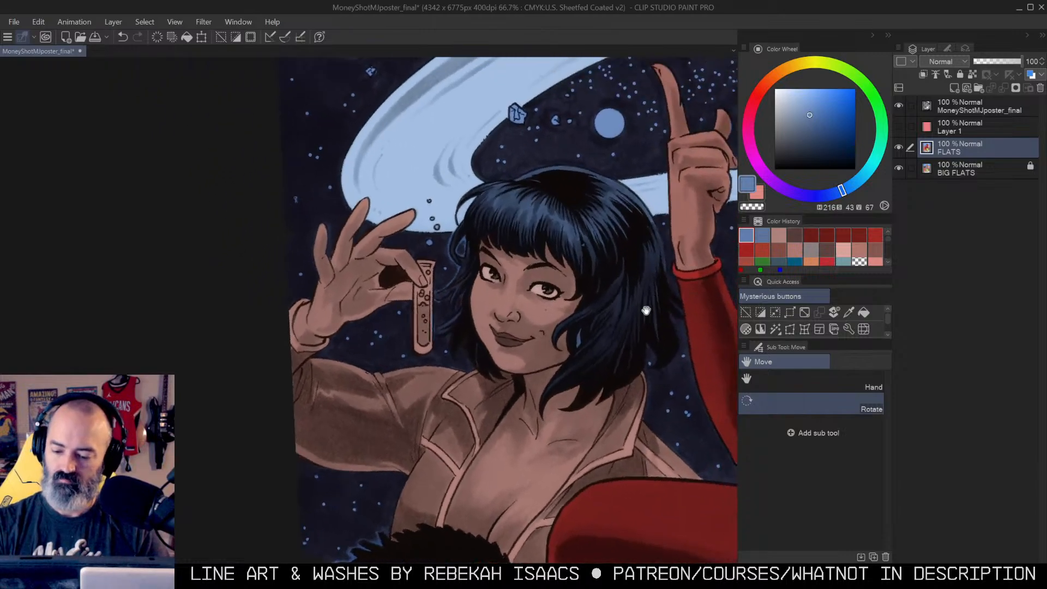
left_click_drag(647, 309, 492, 144)
left_click_drag(450, 285, 498, 225)
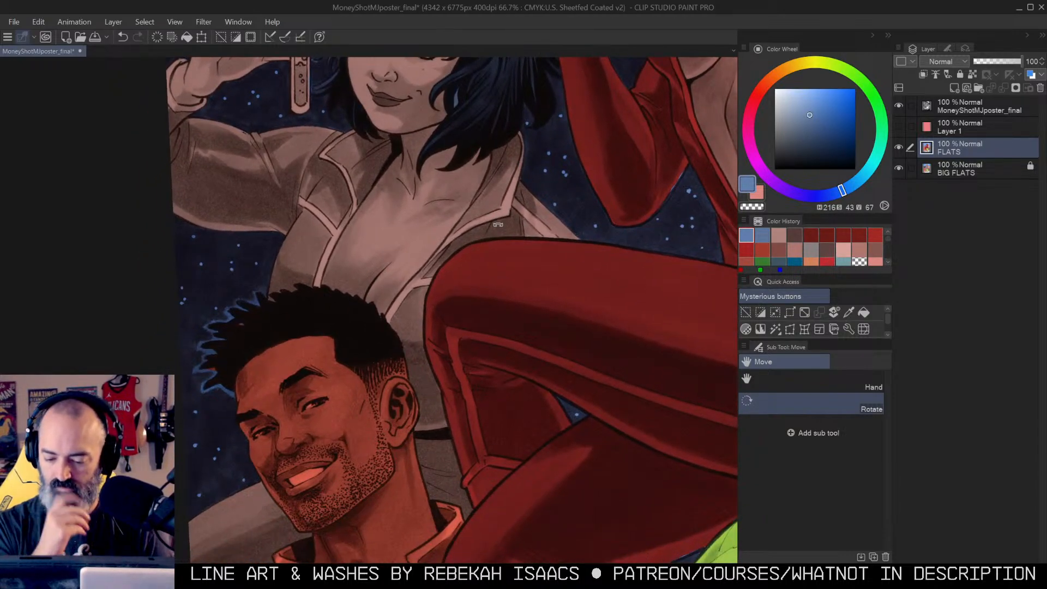
Step: Outline the test-tube woman's jacket half beside the raised red knee with a Polyline selection, following her neckline, the man's head and the knee
left_click(516, 249, "alt")
left_click(517, 251, "alt")
left_click_drag(591, 254, 442, 252)
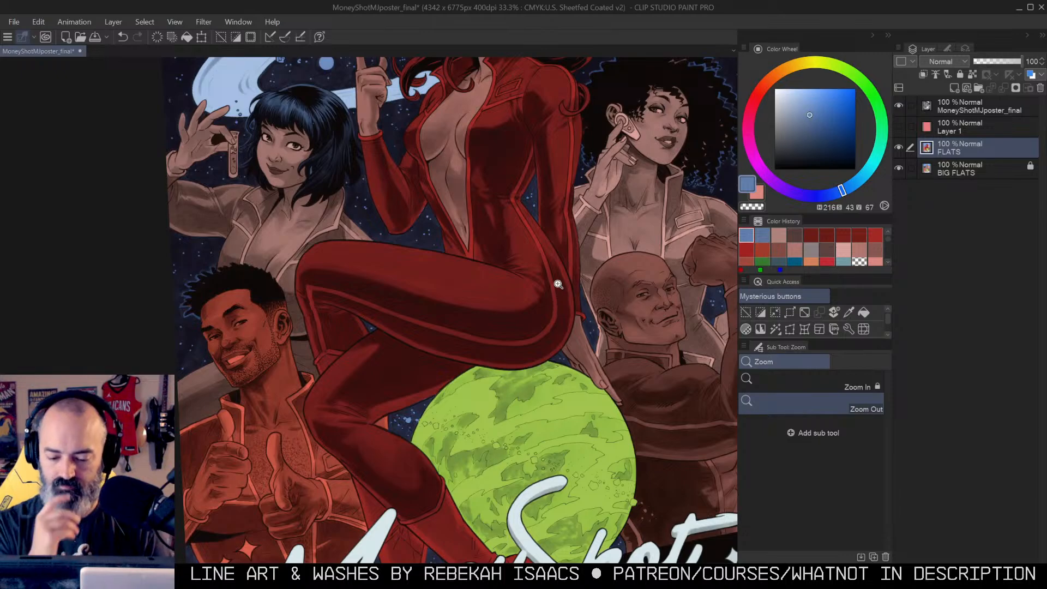
scroll(559, 284, "up", 2)
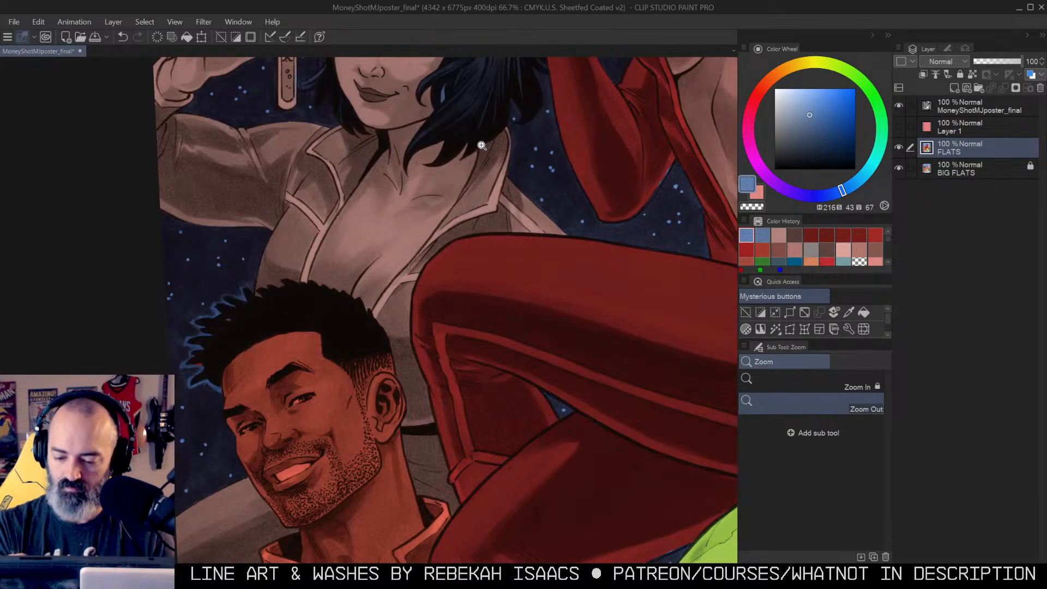
scroll(483, 145, "up", 1)
key("m")
left_click(479, 126)
left_click(457, 196)
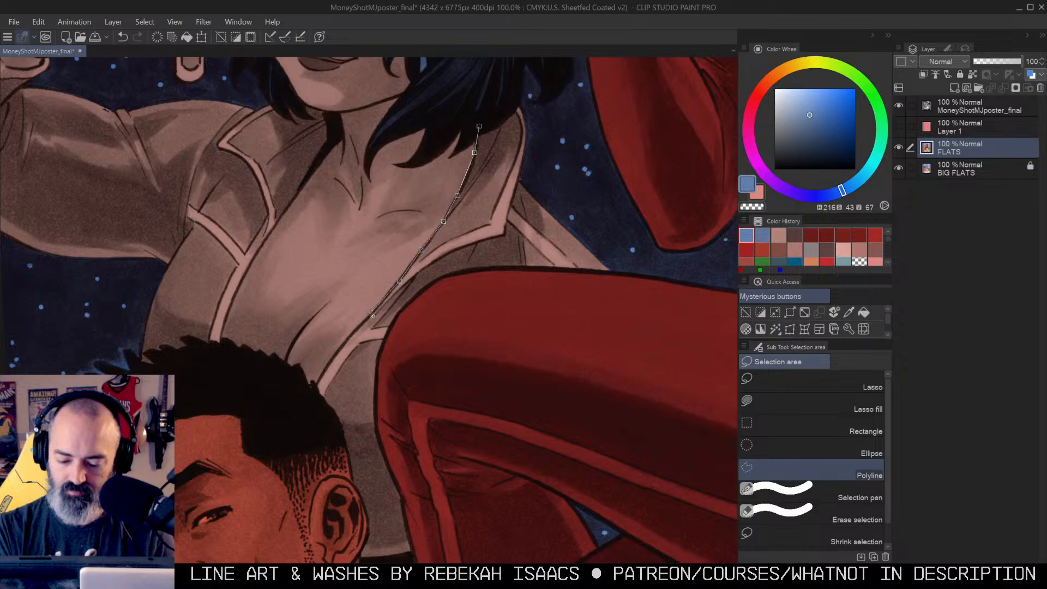
left_click_drag(360, 335, 456, 194)
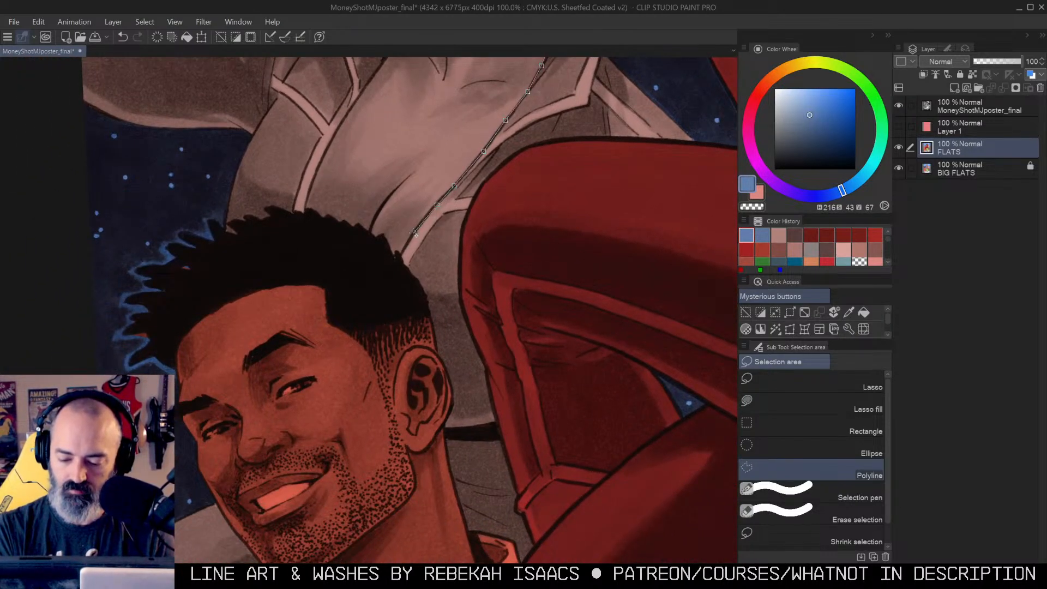
left_click(398, 267)
left_click_drag(469, 326, 432, 146)
left_click(395, 404)
left_click(492, 445)
left_click(551, 362)
left_click_drag(570, 194, 505, 492)
left_click(634, 283)
left_click(585, 184)
left_click(495, 78)
left_click(459, 114)
left_click_drag(461, 249, 598, 239)
Step: Trace the other jacket half with the Polyline selection, along the neckline, above the man's hair and outside her raised arm's sleeve
left_click(417, 86)
left_click(443, 93)
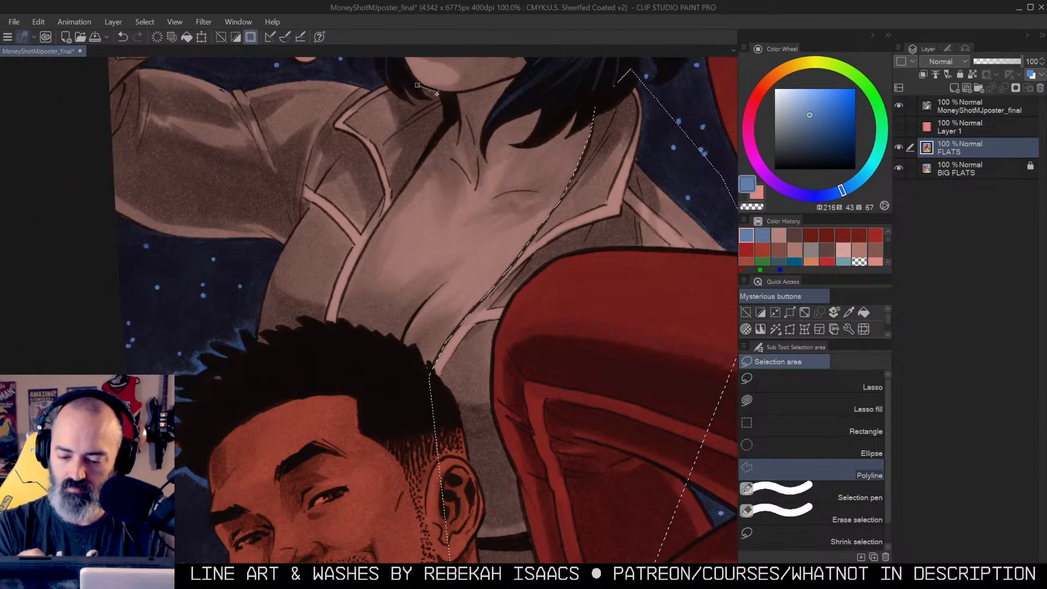
left_click(454, 111)
left_click(439, 136)
left_click(402, 190)
left_click(381, 221)
left_click(361, 252)
left_click(349, 280)
left_click(339, 306)
left_click(336, 332)
left_click_drag(313, 364, 449, 299)
left_click(385, 315)
left_click(311, 220)
left_click_drag(276, 186, 347, 323)
left_click(291, 321)
left_click_drag(278, 131, 293, 337)
left_click(287, 231)
left_click(383, 93)
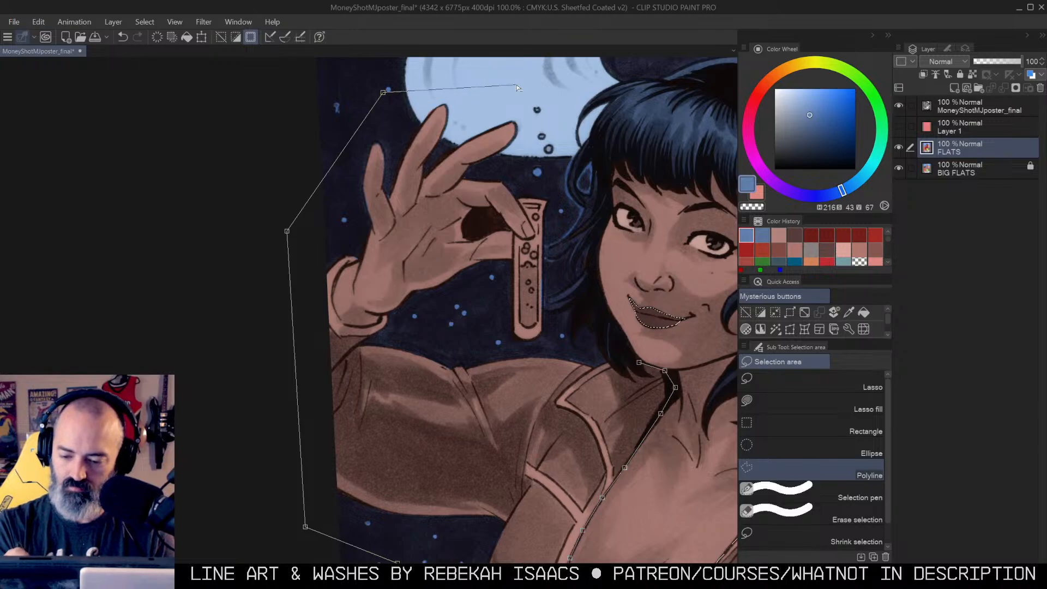
Step: Follow the woman's wrist and cuff, and close the Polyline selection along the top of her sleeve and shoulder
left_click(343, 219)
left_click(361, 260)
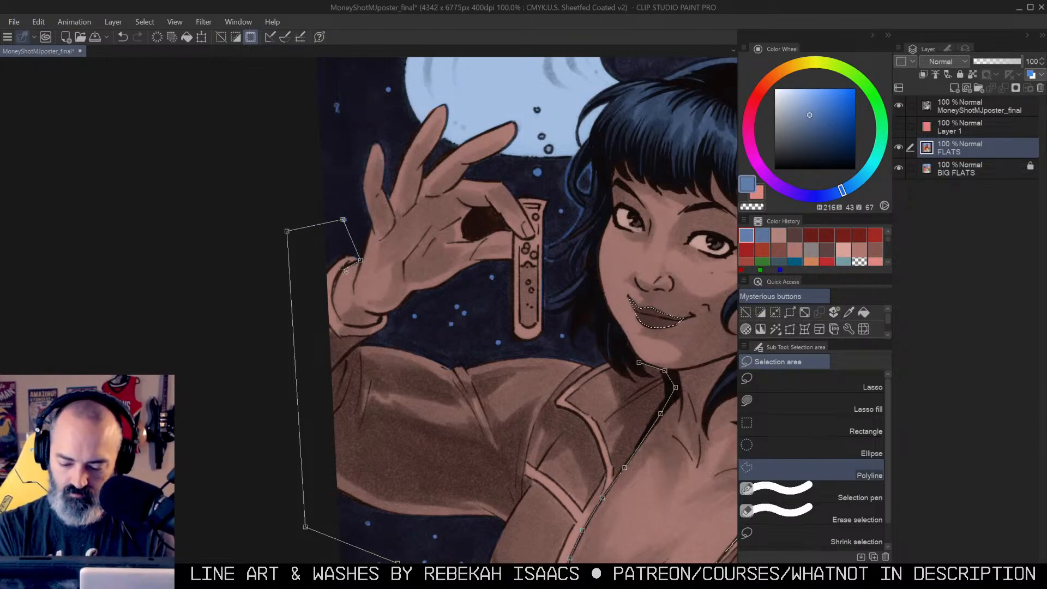
left_click(345, 326)
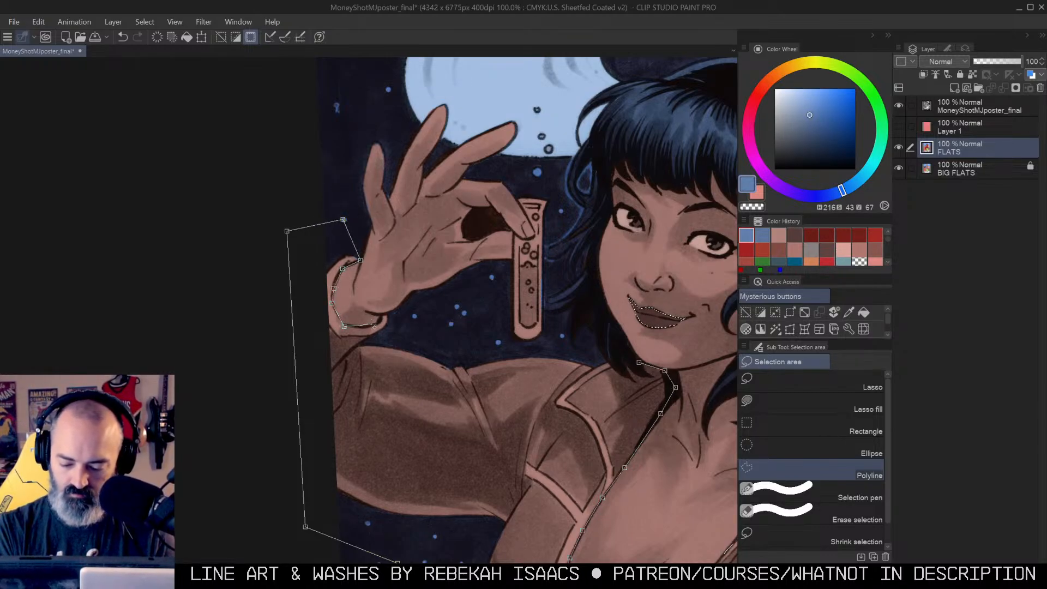
left_click(403, 315)
left_click(515, 352)
left_click(567, 345)
left_click_drag(603, 340, 422, 325)
left_click(458, 347)
Step: Sample the central figure's suit red, shift it to hue 0, saturation 78, value 59, fill the selected jacket with it and deselect
key("m")
mouse_move(532, 289)
left_mouse_down("alt")
mouse_move(496, 326)
mouse_move(524, 281)
left_mouse_up("alt")
left_click(547, 299, "alt")
left_click(547, 299, "alt")
left_click(547, 299, "alt")
mouse_move(618, 277)
left_mouse_down()
mouse_move(538, 227)
mouse_move(523, 191)
mouse_move(500, 258)
left_mouse_up()
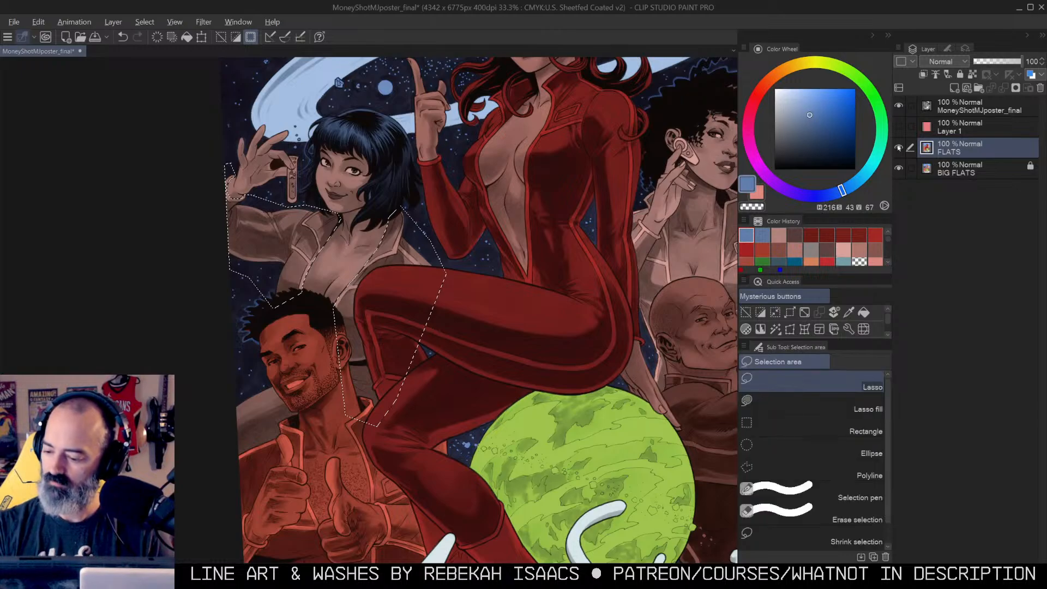
left_click(899, 148, "alt")
left_click(571, 183, "alt")
left_click(899, 147, "alt")
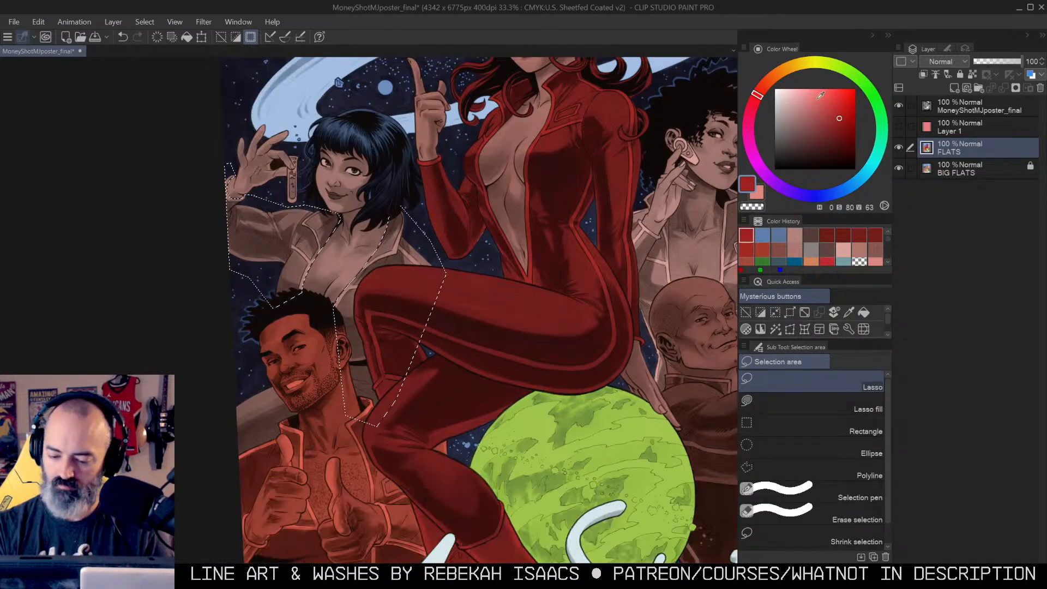
left_click(838, 121)
key("g")
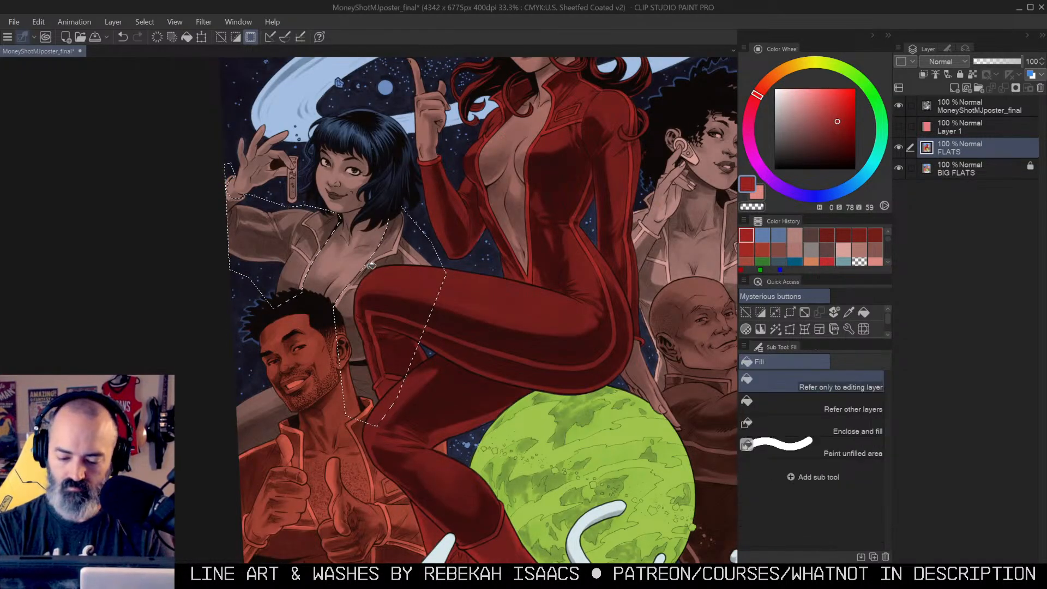
left_click(373, 262)
key("ctrl+d")
key("m")
Step: Lasso the gray area behind the thumbs-up man's shoulder, fill it with the same red and clear the selection
left_click_drag(485, 334, 544, 282)
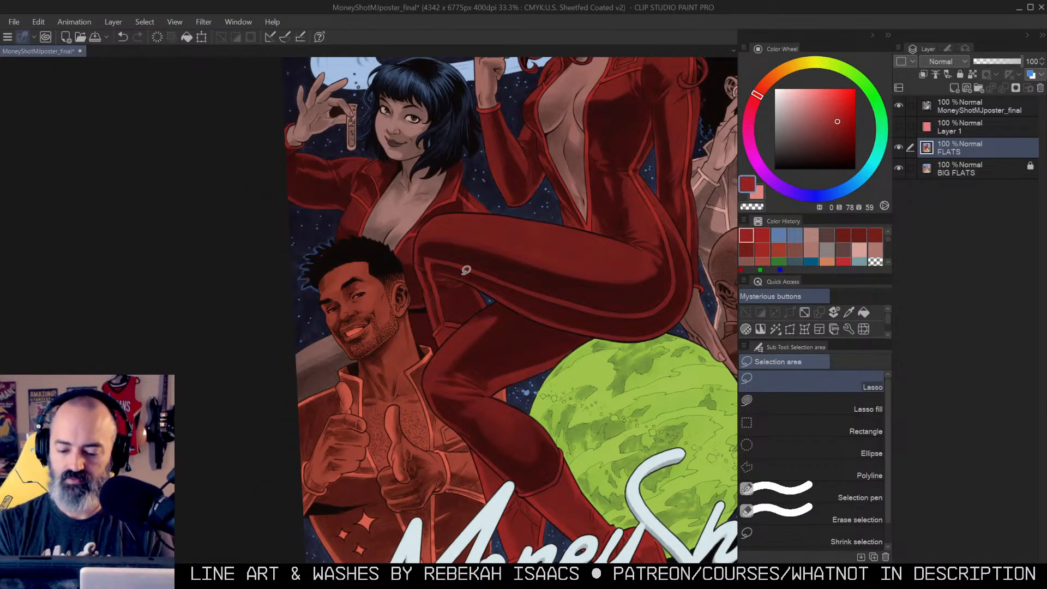
left_click_drag(524, 251, 561, 197)
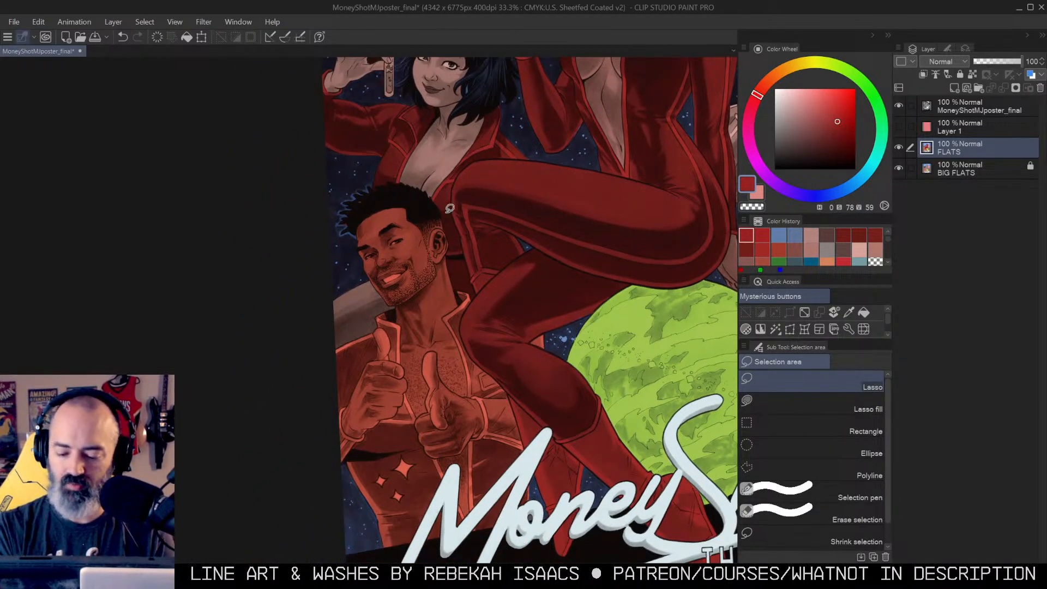
key("ctrl+space")
left_click(413, 256)
left_click(447, 297)
left_click_drag(447, 300, 547, 189)
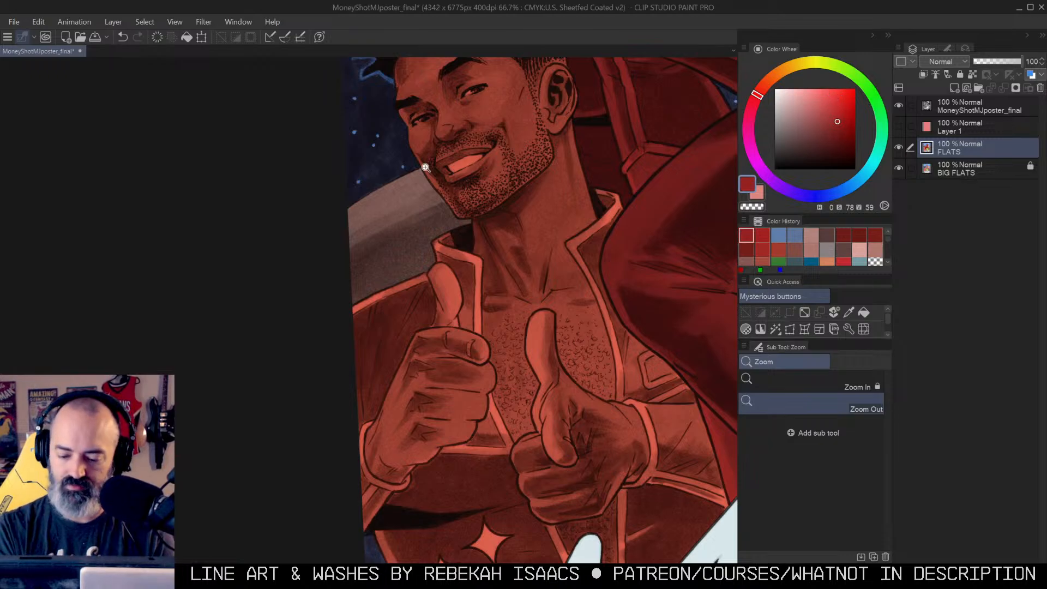
mouse_move(320, 214)
left_mouse_down()
mouse_move(407, 304)
mouse_move(334, 325)
left_mouse_up()
key("g")
left_click(431, 234)
key("alt+space")
left_click(527, 233)
left_click(527, 234)
left_click_drag(625, 208, 427, 271)
key("m")
key("ctrl+d")
Step: Check the red flats by auto-selecting the test-tube woman's jacket and the central figure's suit, and clear the selection
key("w")
left_click(392, 135)
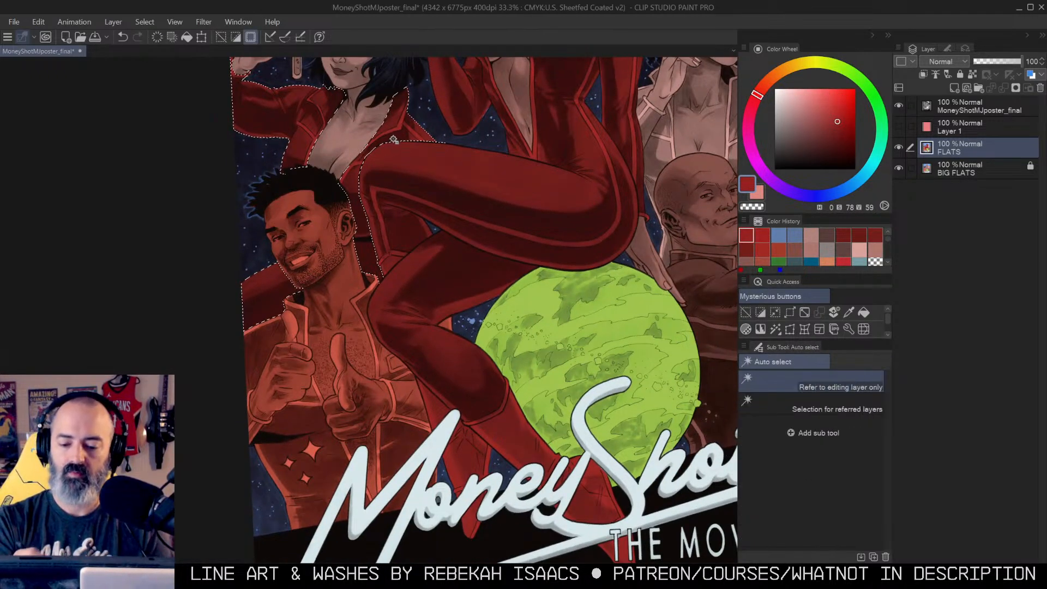
left_click(498, 227)
key("m")
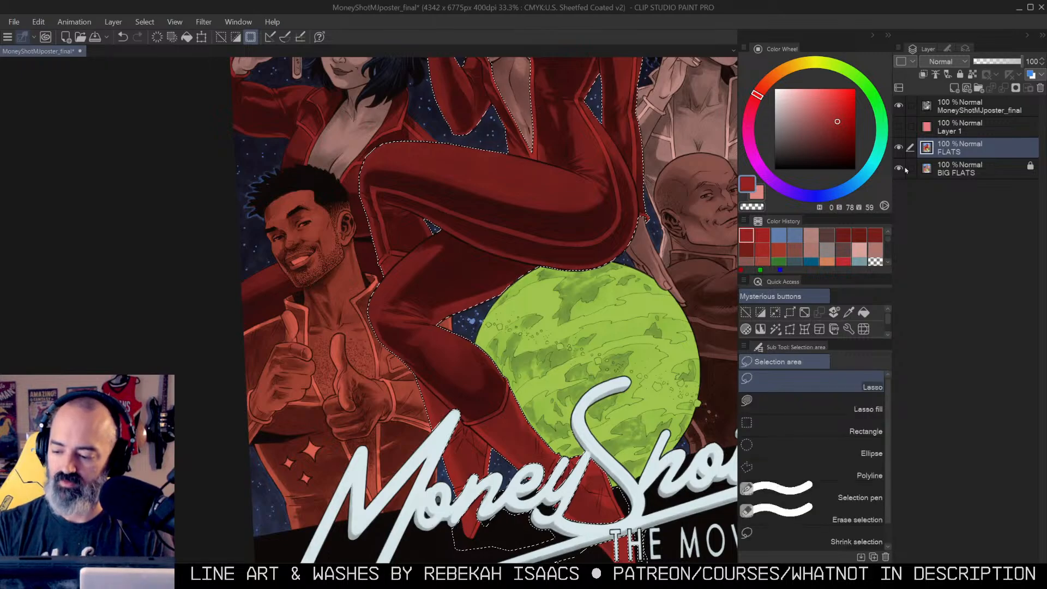
left_click_drag(583, 216, 568, 248)
key("ctrl+d")
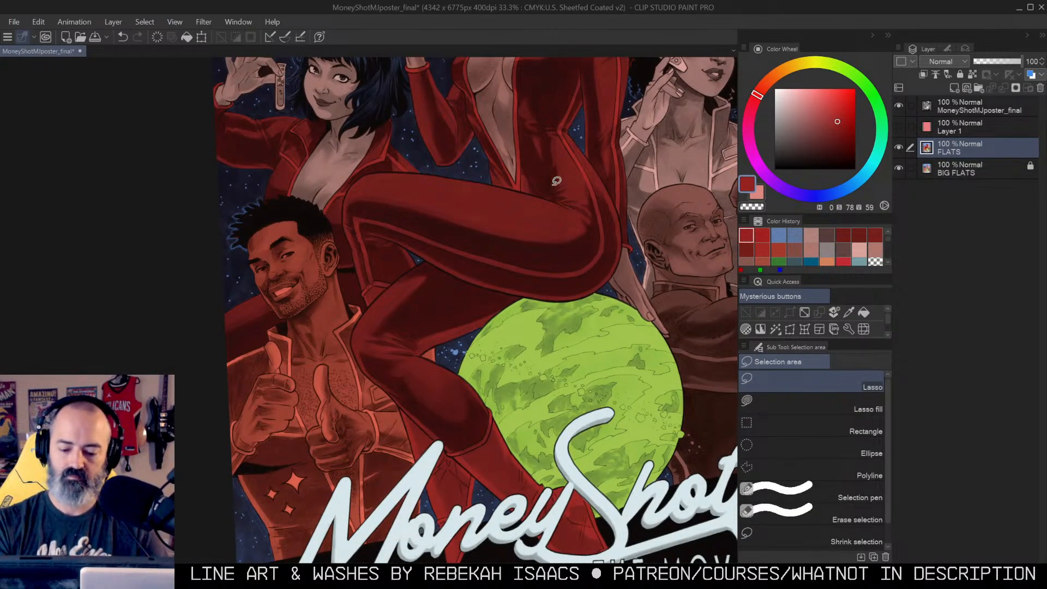
Step: Lasso the thumbs-up man's head, tracing through his hair, around the ear and along the neck and collar
left_click_drag(408, 350, 514, 248)
left_click(444, 195, "ctrl")
left_click(444, 195, "ctrl")
left_click_drag(473, 194, 517, 317)
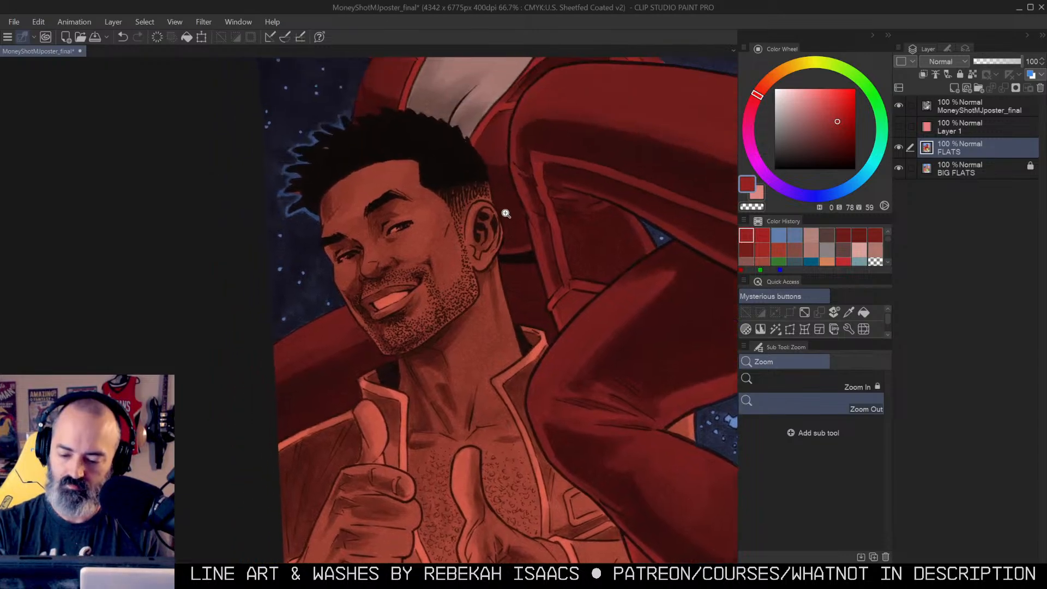
left_click_drag(508, 232, 538, 178)
key("m")
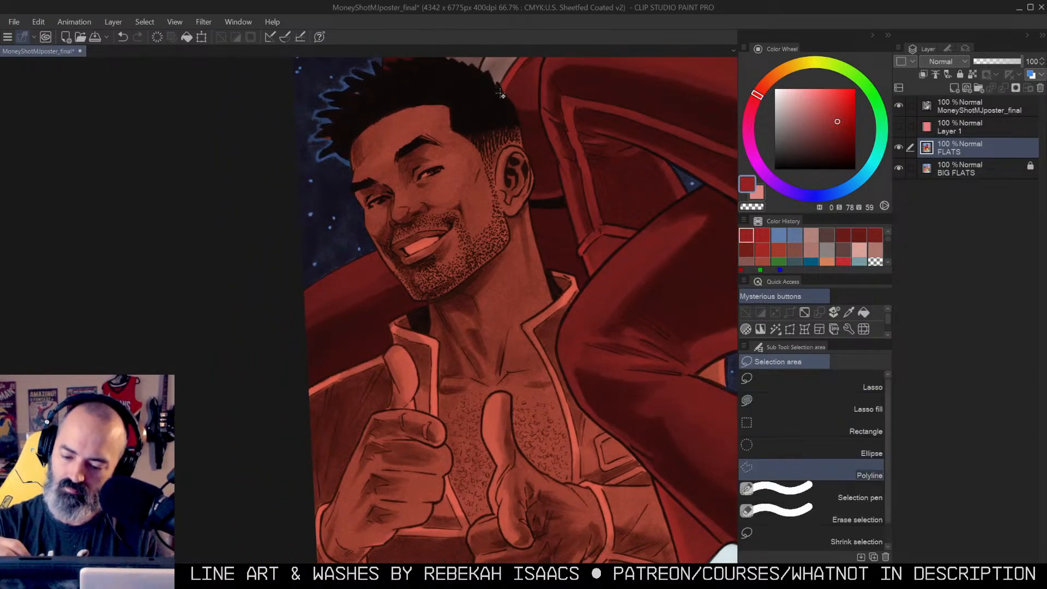
mouse_move(349, 153)
left_mouse_down()
mouse_move(336, 136)
mouse_move(339, 106)
mouse_move(406, 70)
mouse_move(458, 66)
mouse_move(506, 91)
mouse_move(523, 139)
left_mouse_up()
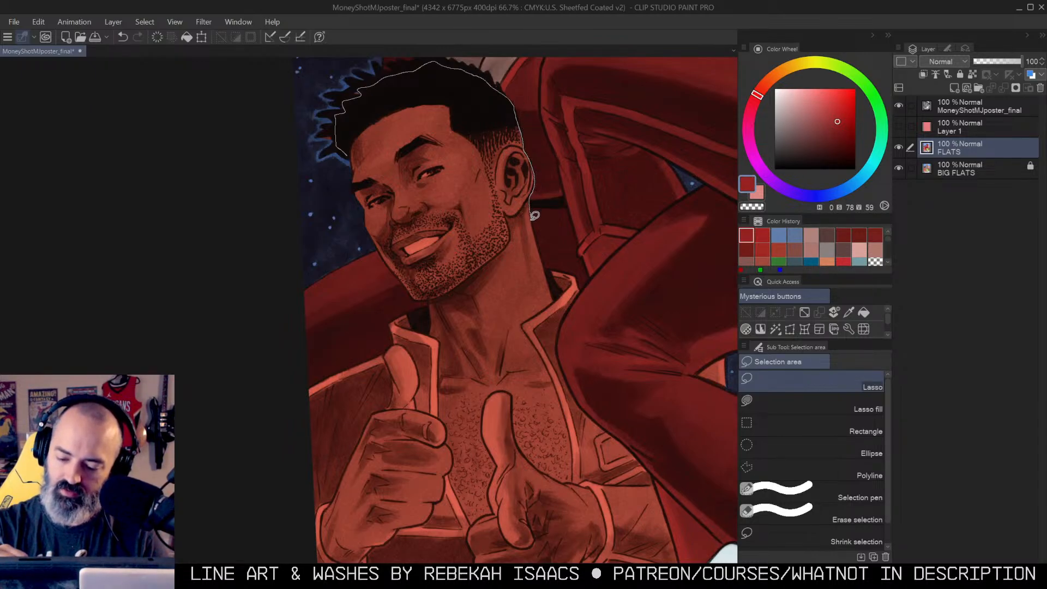
left_click_drag(544, 201, 552, 180)
left_click_drag(526, 106, 545, 152)
mouse_move(364, 193)
left_mouse_down()
mouse_move(356, 170)
mouse_move(376, 145)
mouse_move(469, 110)
mouse_move(554, 174)
mouse_move(582, 275)
left_mouse_up()
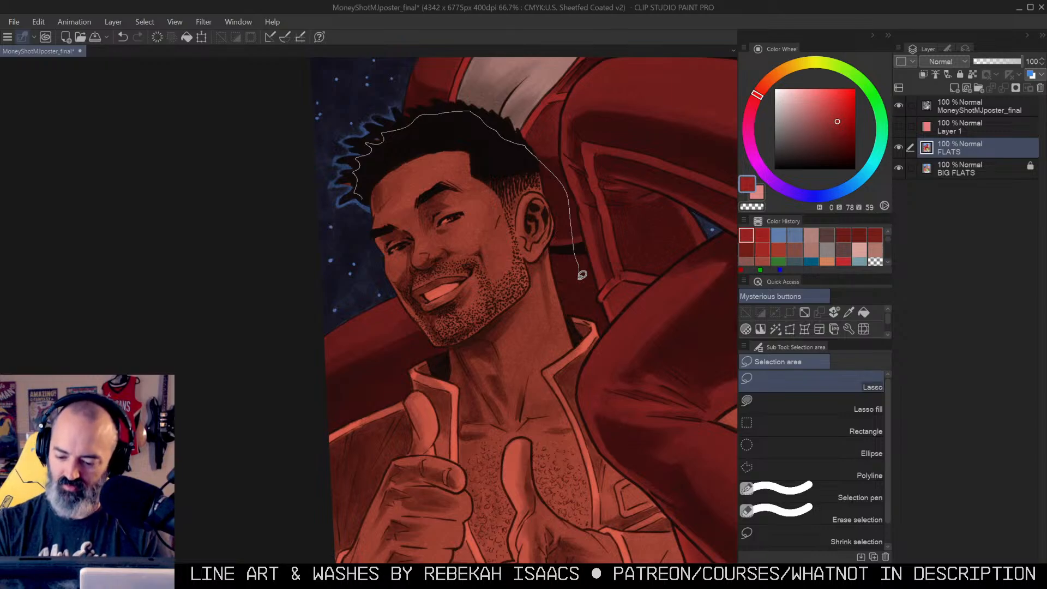
mouse_move(569, 308)
left_mouse_down()
mouse_move(576, 343)
mouse_move(536, 372)
mouse_move(461, 369)
mouse_move(399, 340)
mouse_move(341, 188)
left_mouse_up()
left_click_drag(565, 366, 532, 265)
left_click_drag(570, 215, 524, 314)
Step: Mix a brown skin tone for the man's selected head with hue 16, saturation 54 and value 62
left_click(768, 81)
left_click_drag(824, 108, 819, 119)
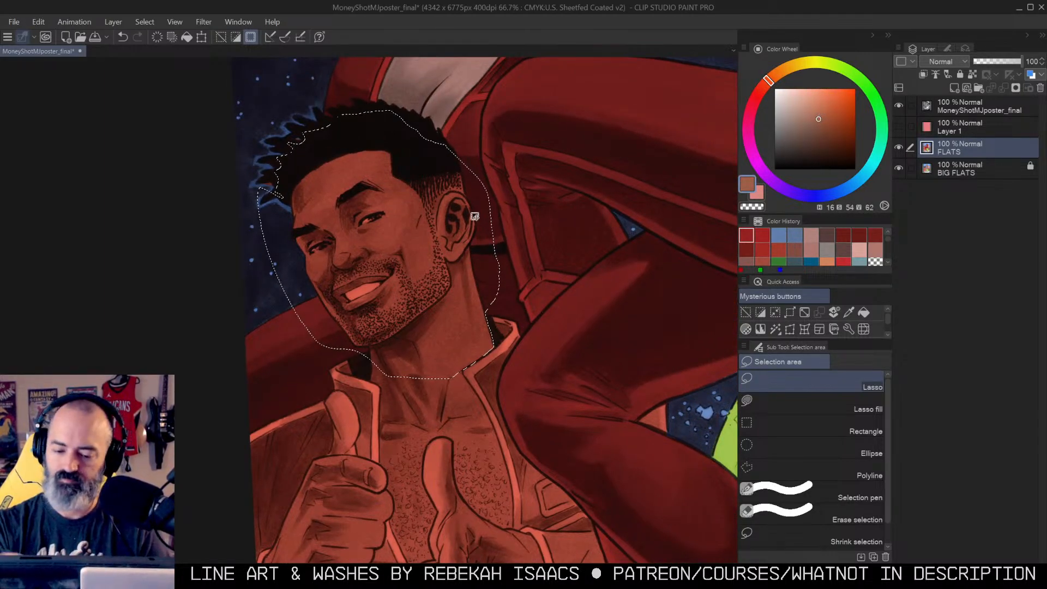
Step: Fill the selected face and neck of the smiling man with a lighter tan skin tone (H 16, S 45, V 79) and deselect
key("g")
left_click(418, 259)
left_click(812, 105)
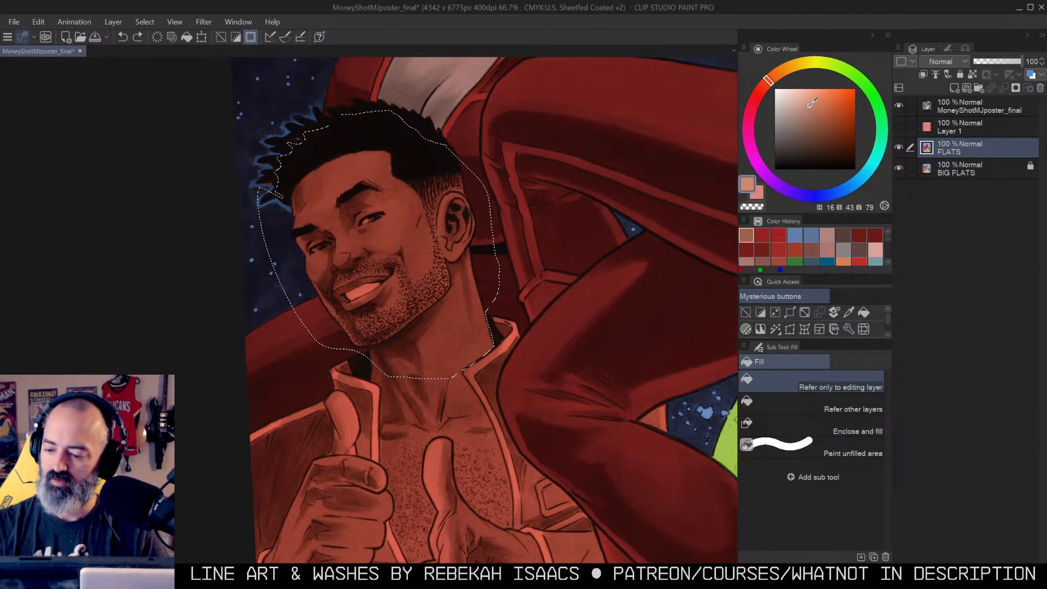
left_click(416, 268)
left_click_drag(508, 349, 527, 222)
key("ctrl+d")
Step: Trace a polyline selection from the smiling man's neck along his collar and around his raised thumb and first fist to the second hand
key("m")
left_click_drag(426, 255, 442, 180)
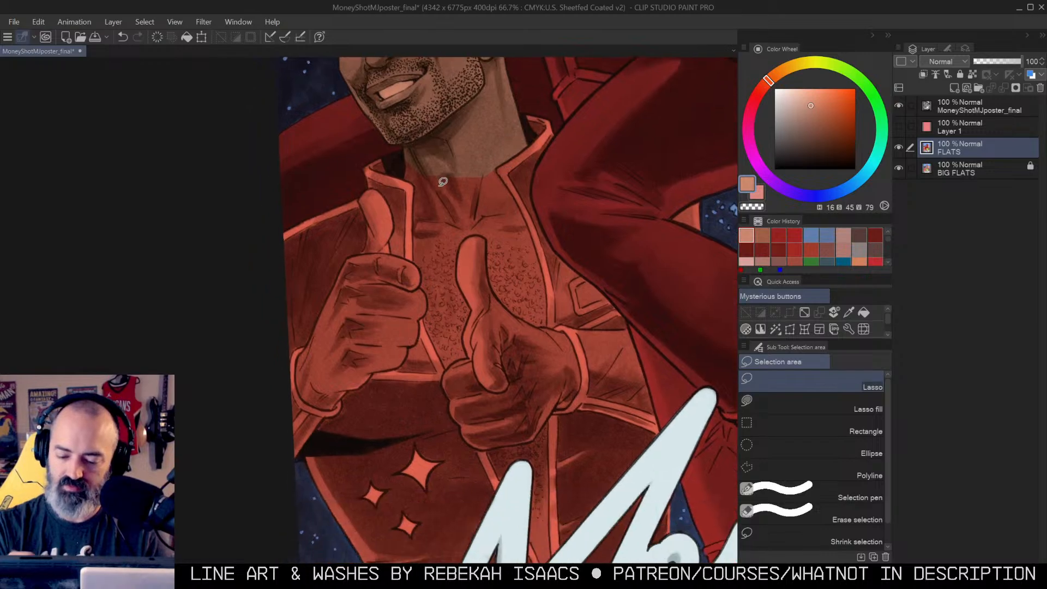
left_click(439, 185)
key("m")
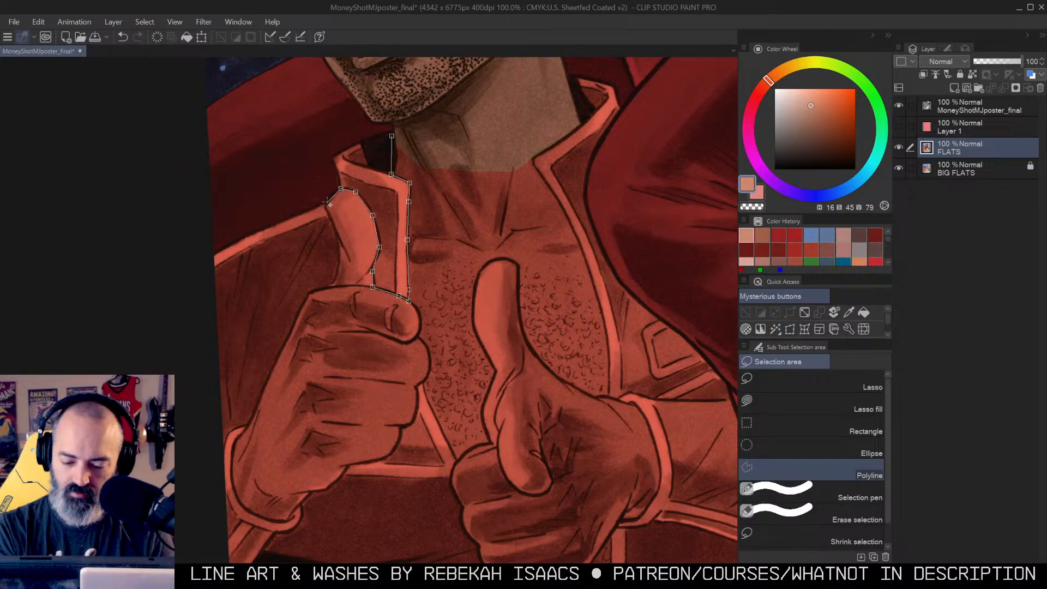
left_click(328, 288)
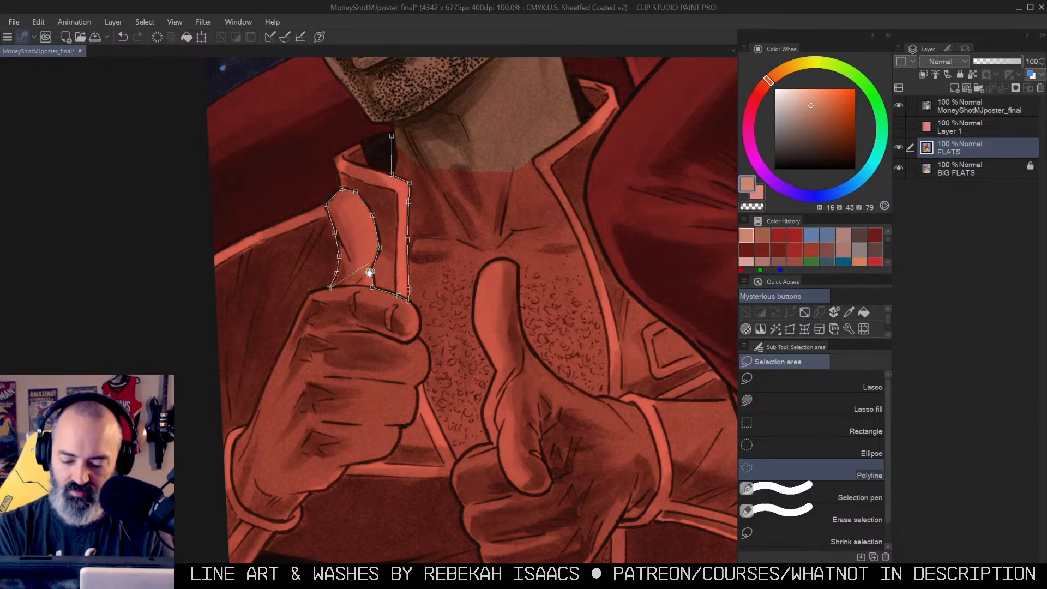
left_click_drag(370, 273, 495, 162)
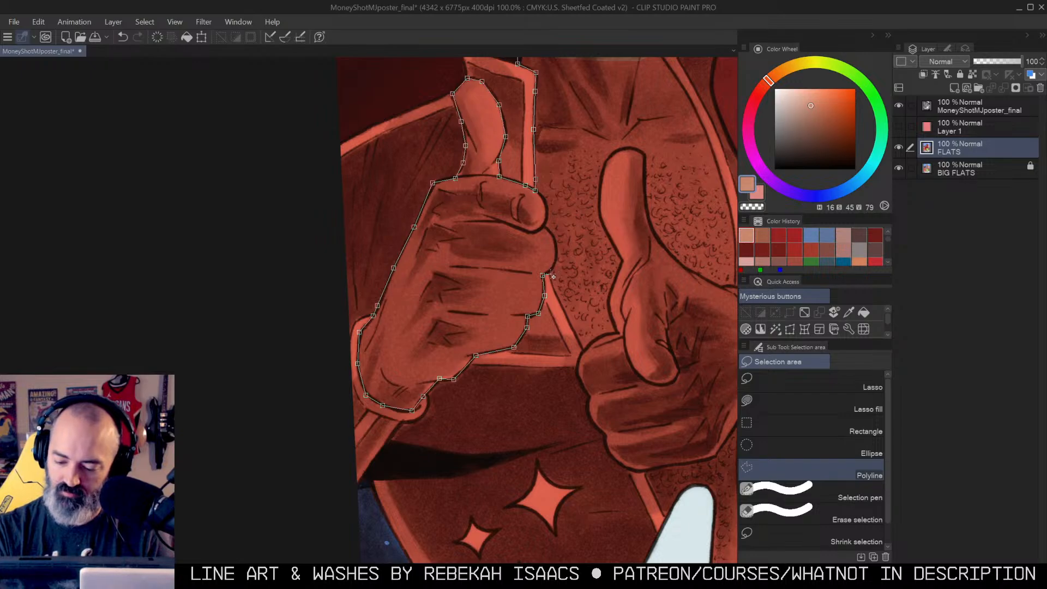
left_click(575, 333)
left_click(584, 349)
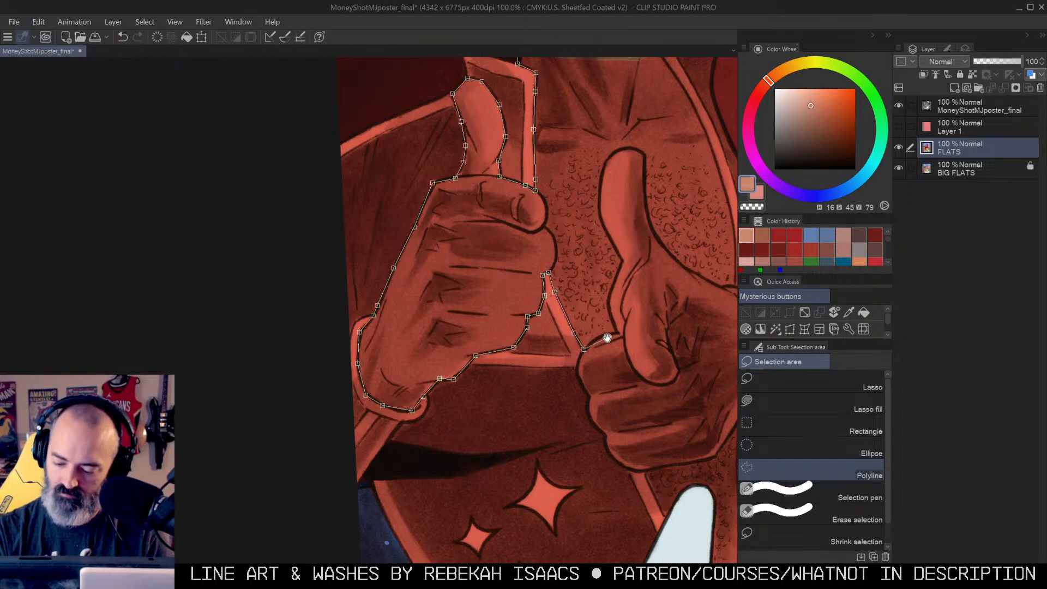
Step: Extend the polyline selection around the man's second hand and the bare chest strip beneath it, as far as the sleeve cuff
left_click_drag(607, 337, 525, 154)
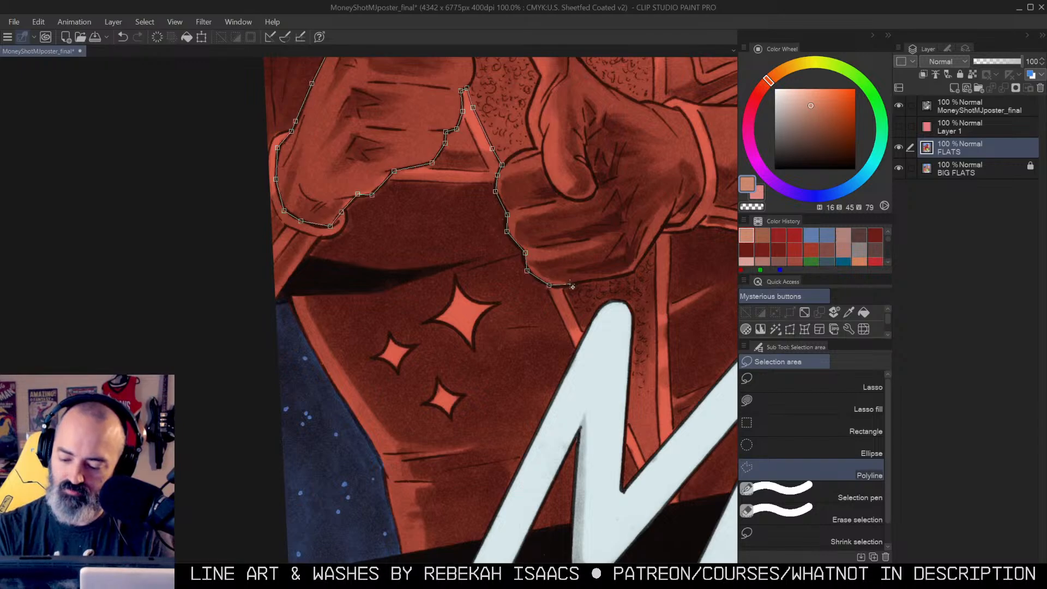
left_click(633, 271)
left_click(658, 231)
left_click_drag(680, 233, 555, 314)
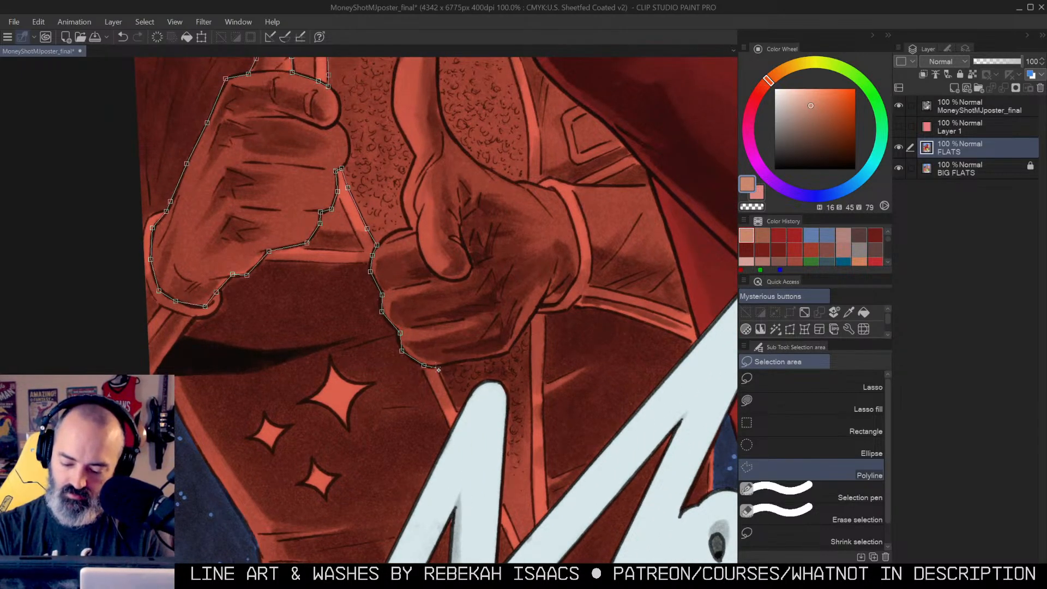
left_click(457, 412)
left_click_drag(500, 449, 481, 295)
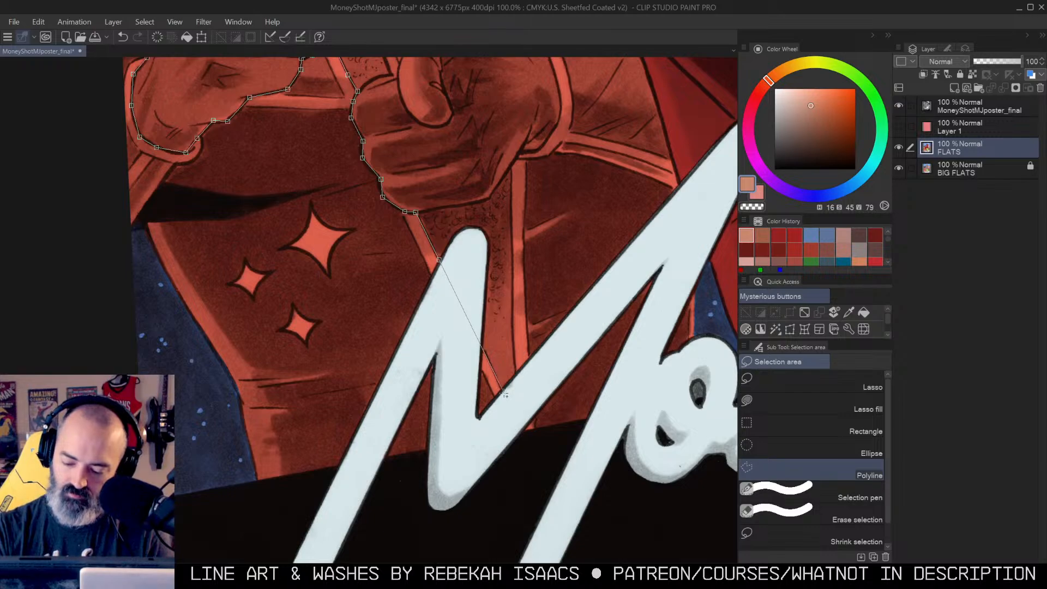
left_click(516, 375)
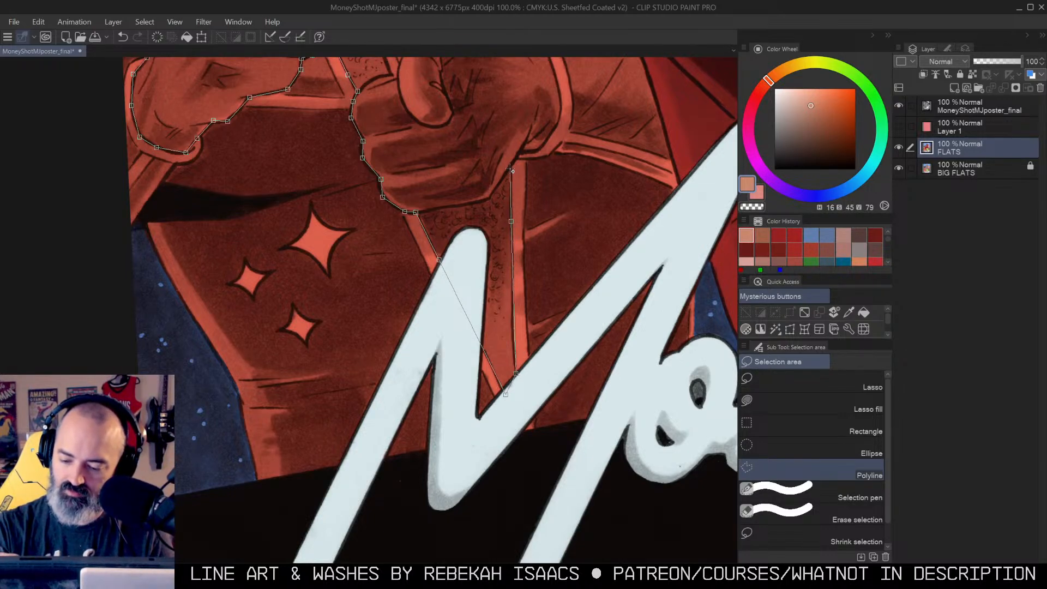
left_click_drag(566, 119, 543, 184)
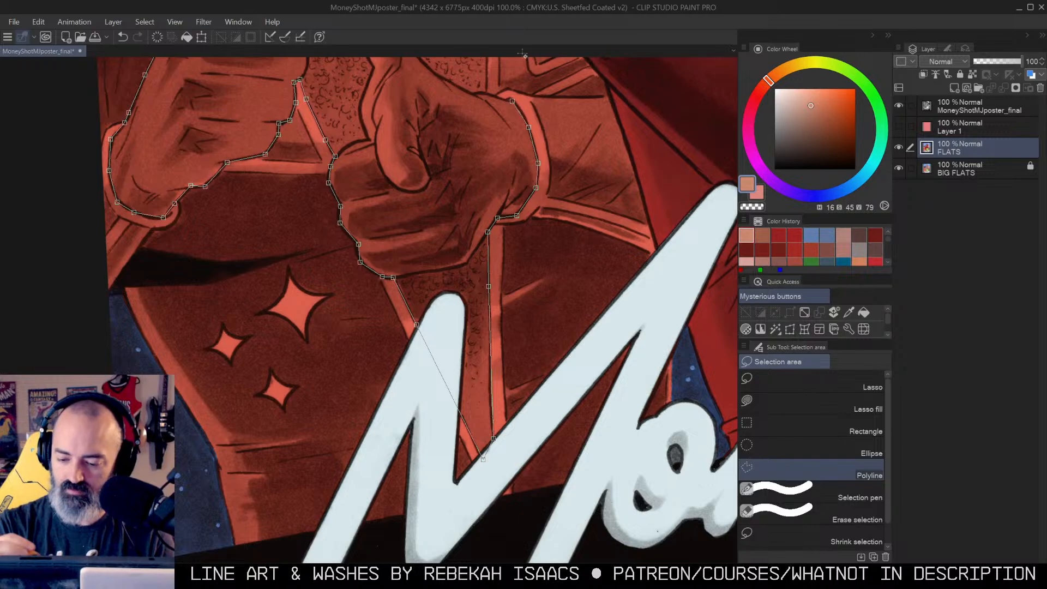
Step: Continue the polyline up the far jacket edge to the neck and close the selection at its starting point
scroll(488, 95, "up", 5)
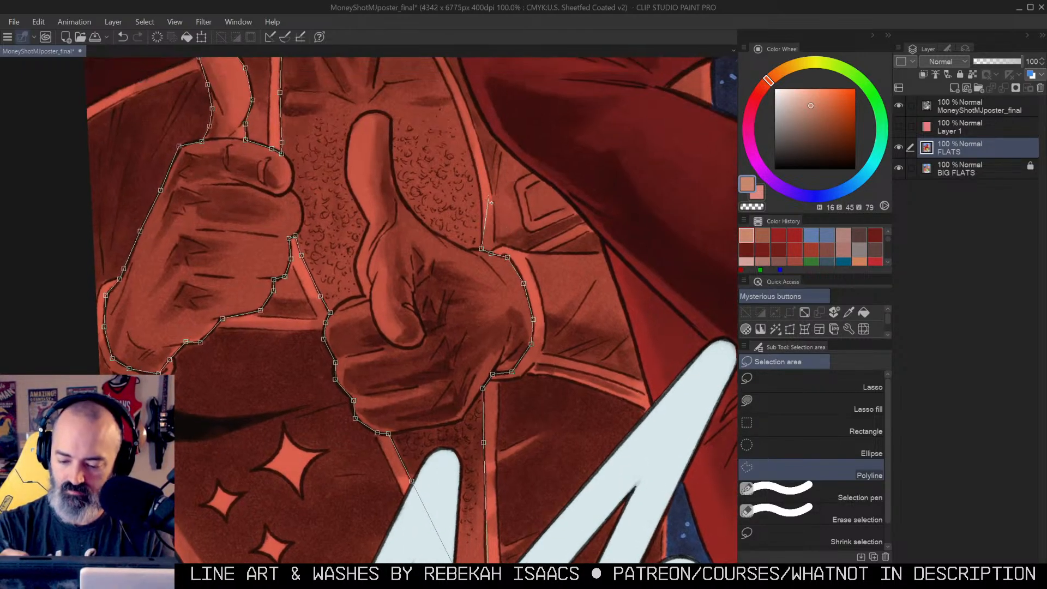
scroll(480, 150, "up", 3)
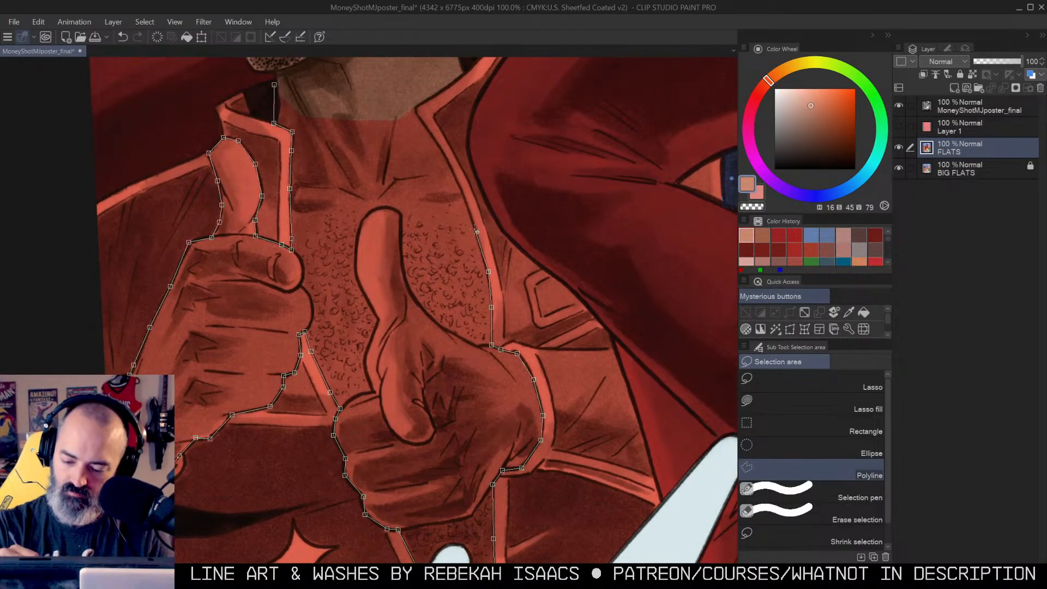
left_click(461, 191)
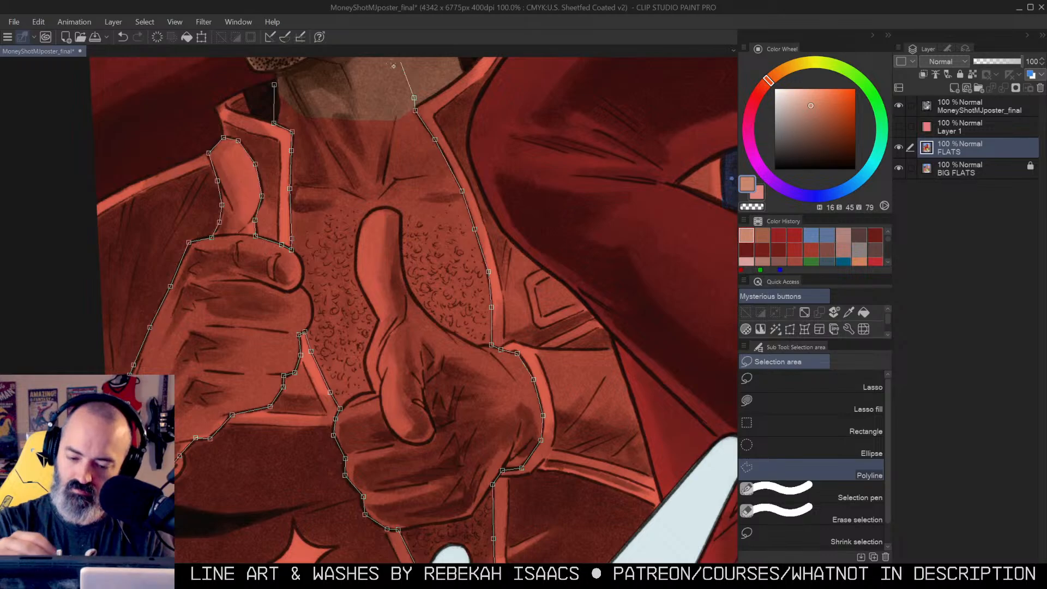
left_click(274, 85)
Step: Fill the selected chest and hands with the tan skin tone and deselect
key("g")
left_click(417, 169)
key("ctrl+space")
left_click(478, 227)
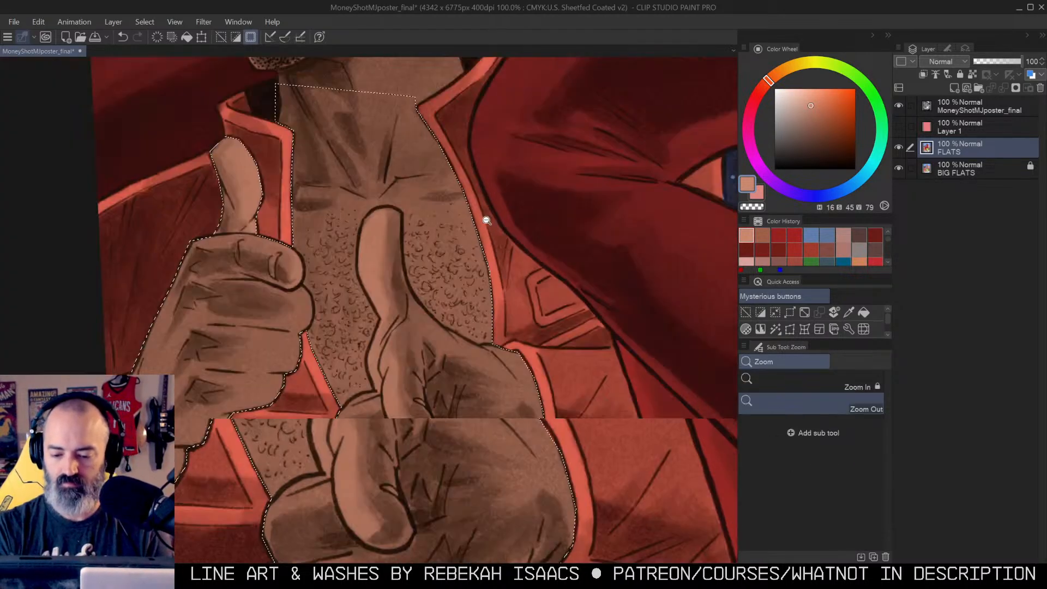
left_click(484, 223)
left_click(484, 223)
key("ctrl+d")
Step: Isolate the FLATS layer to sample the jumpsuit red, show all layers again, and fill the smiling man's jacket with red (H 0, S 80, V 60)
key("ctrl+alt+space")
left_click(507, 232)
left_click(507, 236)
left_click(508, 236)
left_click_drag(543, 219, 389, 317)
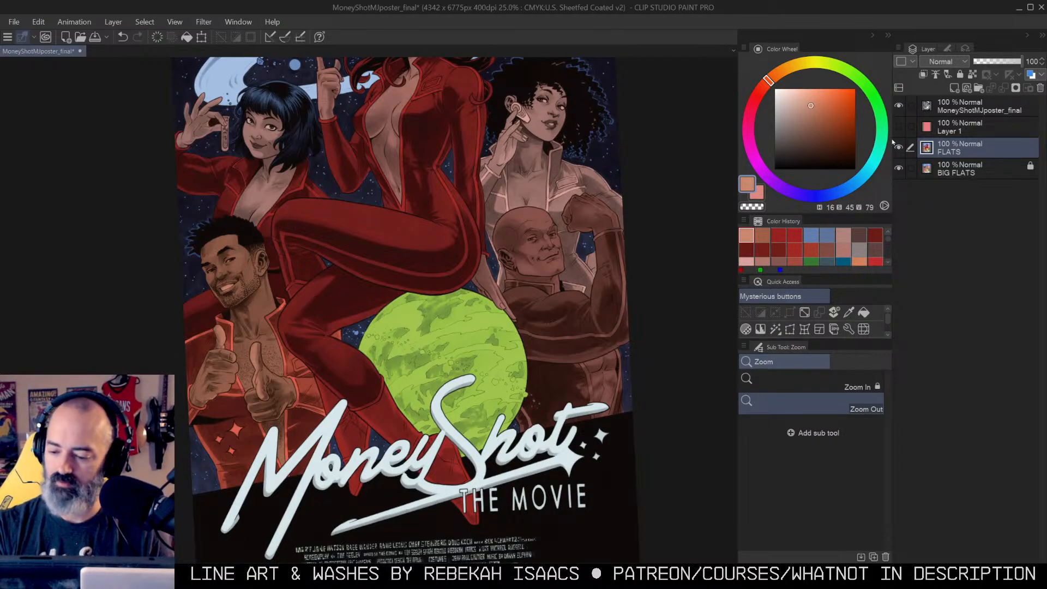
left_click(900, 149, "alt")
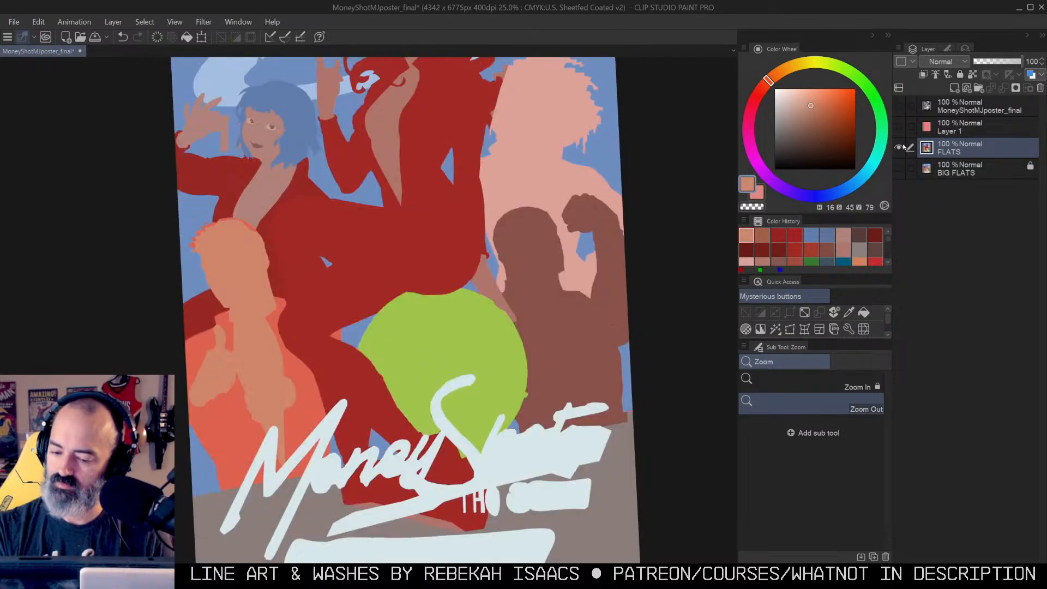
left_click(466, 148, "alt")
left_click(899, 149, "alt")
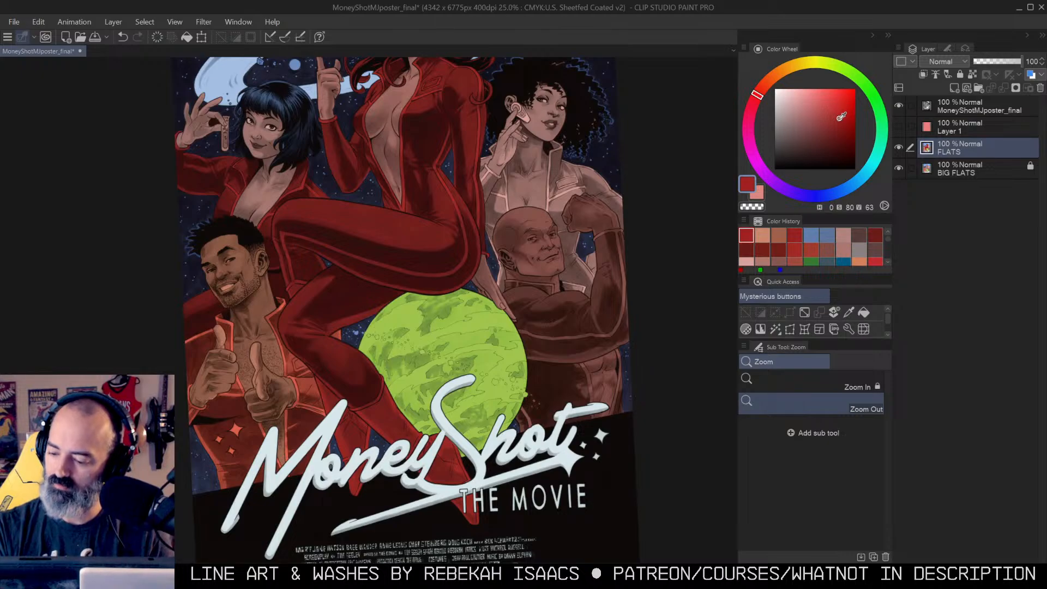
key("g")
left_click(250, 419)
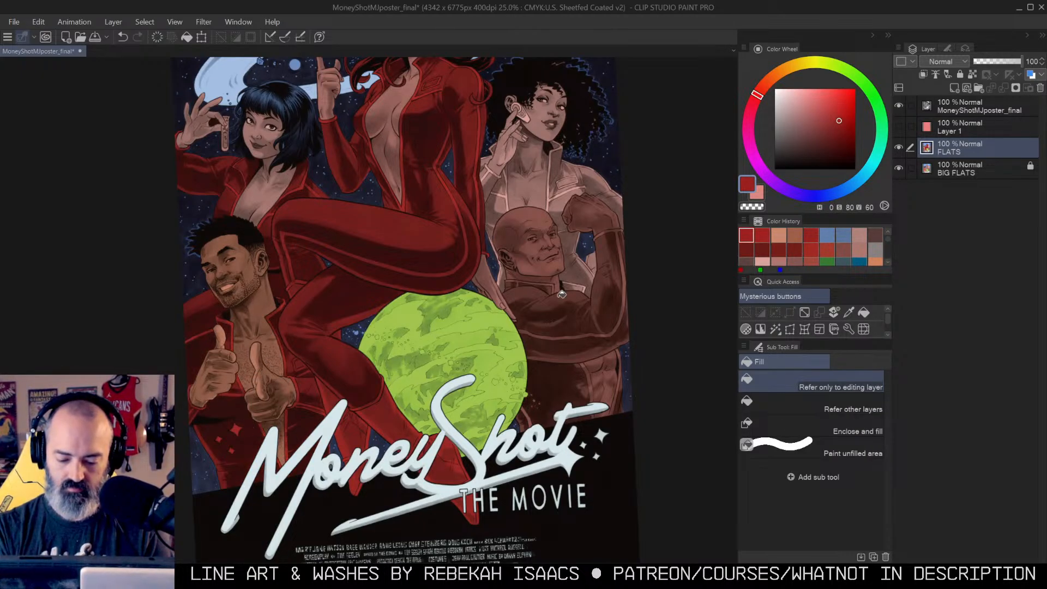
Step: Rotate the canvas view until the poster stands upright
scroll(611, 234, "up", 4)
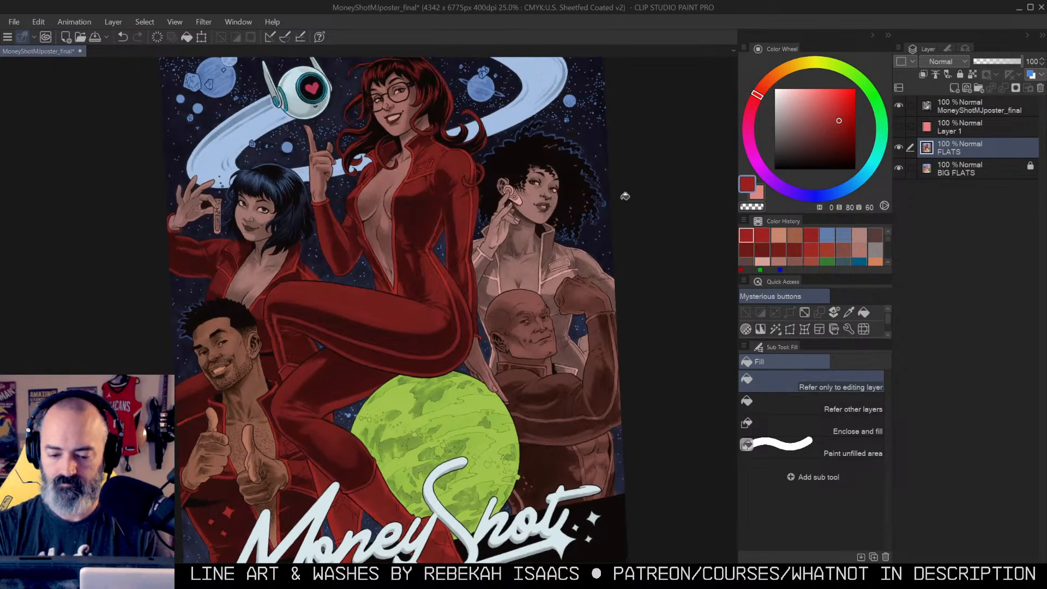
scroll(552, 206, "up", 3)
left_click_drag(578, 267, 565, 208)
key("r")
left_click_drag(547, 130, 565, 135)
left_click_drag(605, 236, 625, 105)
left_click_drag(560, 149, 547, 274)
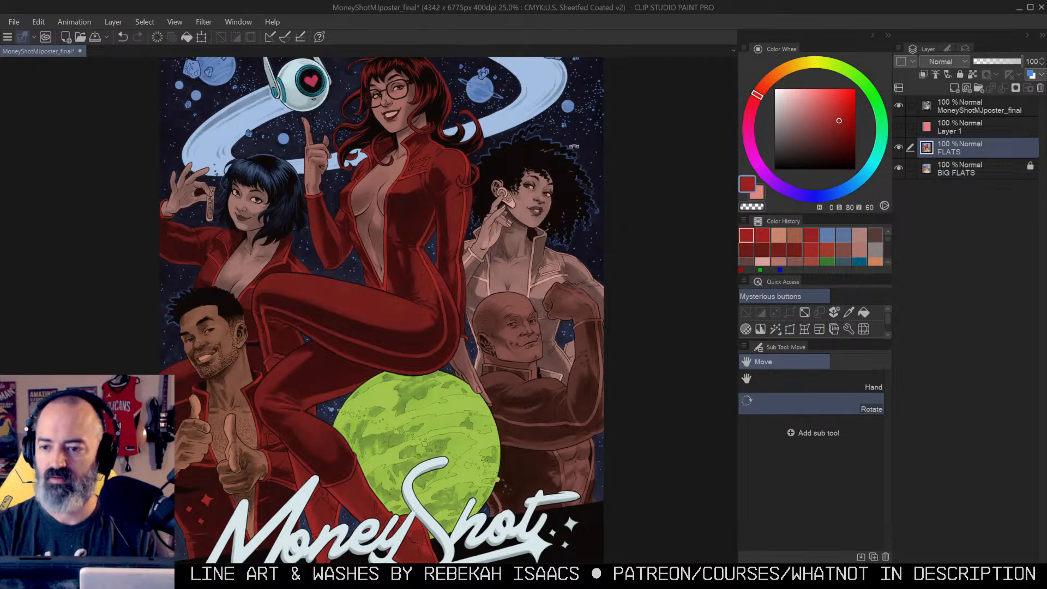
Step: Outline the far side of the bald man's jacket collar, beside his neck, with a closed polyline selection
key("m")
scroll(587, 175, "down", 1)
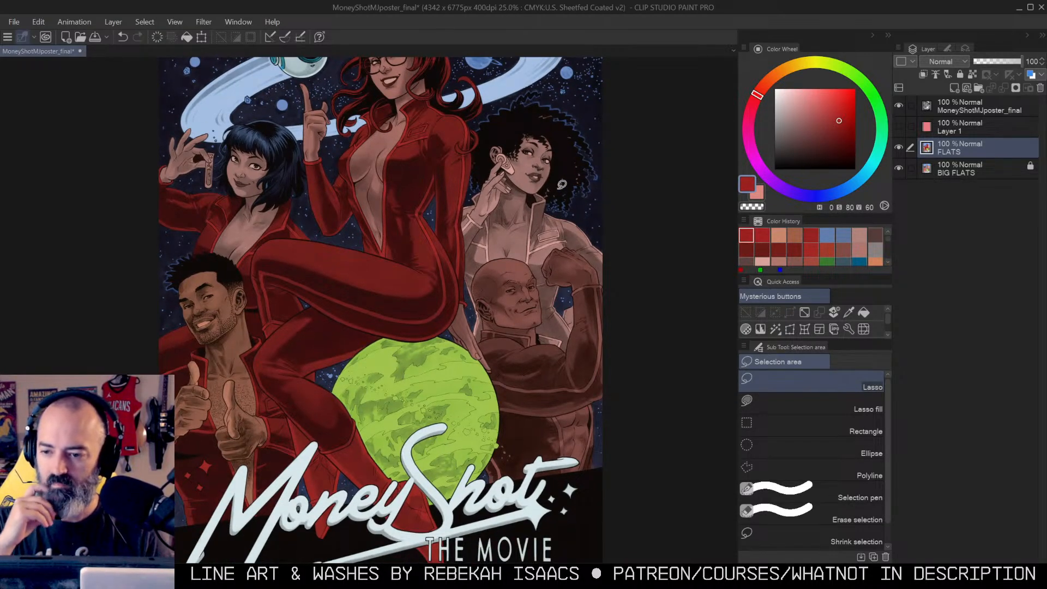
scroll(561, 185, "down", 2)
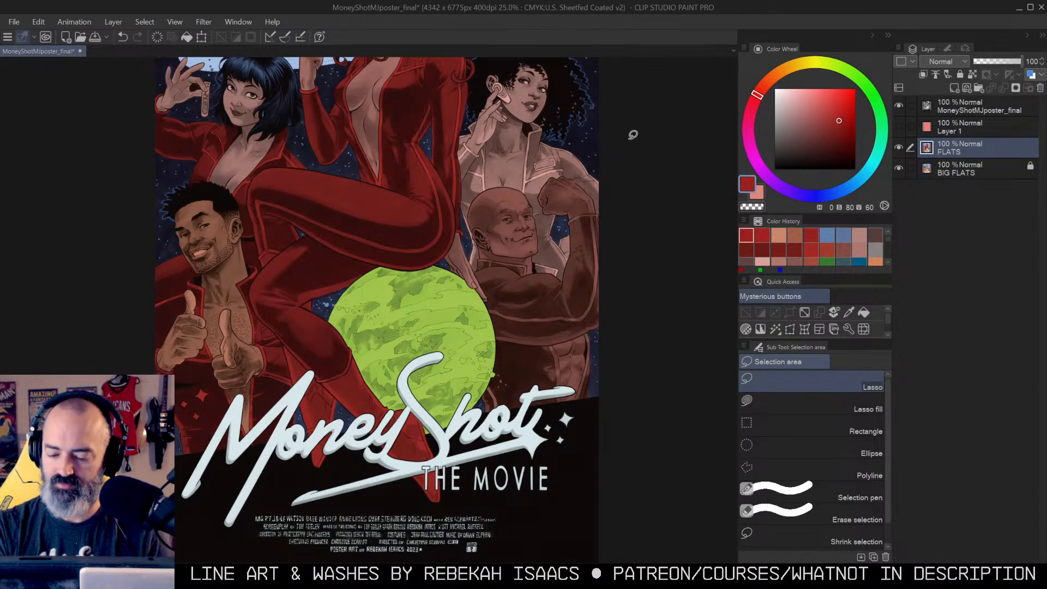
key("slash")
mouse_move(546, 219)
left_mouse_down()
mouse_move(529, 269)
mouse_move(520, 361)
left_mouse_up()
scroll(528, 283, "up", 4)
key("m")
left_click(509, 298)
left_click(560, 310)
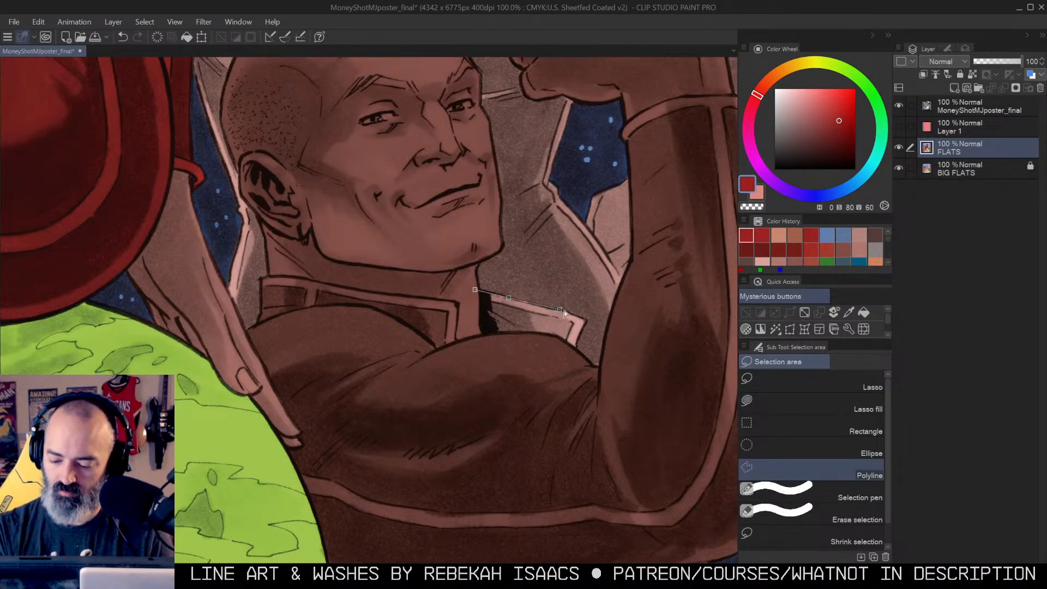
left_click(573, 366)
left_click(464, 382)
left_click(475, 290)
Step: Sample the bald man's brown from the isolated FLATS layer, fill the selected collar area with it, and deselect
key("m")
left_click(899, 148, "alt")
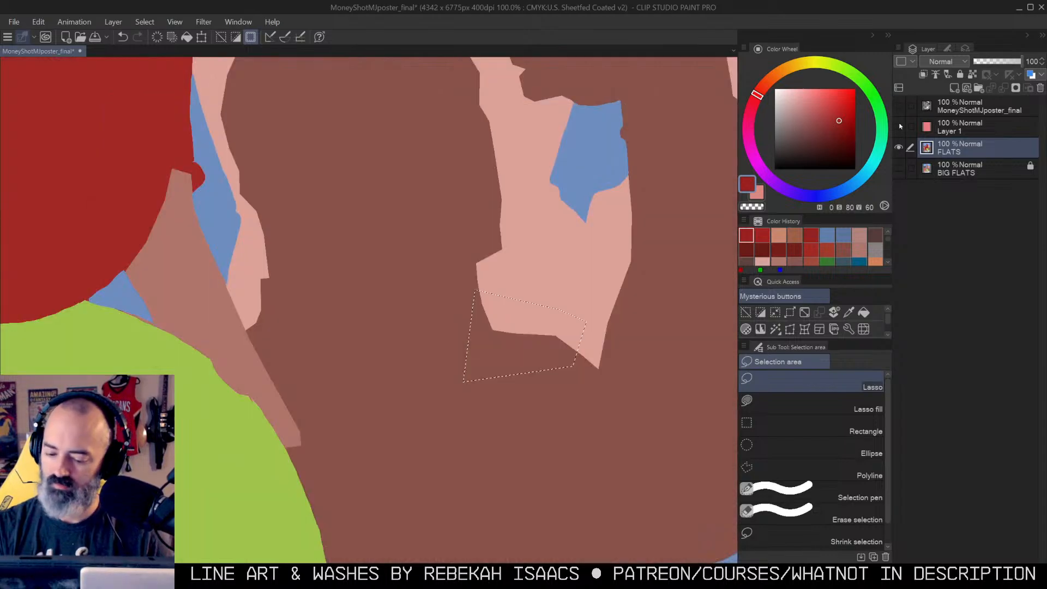
left_click(504, 340, "alt")
left_click(899, 148, "alt")
key("g")
left_click(537, 321)
key("ctrl+d")
Step: Outline the bald man's bare abdomen between the open jacket edges with a closed polyline selection reaching down past the logo stroke
key("l")
left_click_drag(625, 109, 608, 246)
left_click(602, 229, "alt")
left_click(599, 227, "alt")
left_click(600, 227, "alt")
left_click_drag(621, 204, 615, 290)
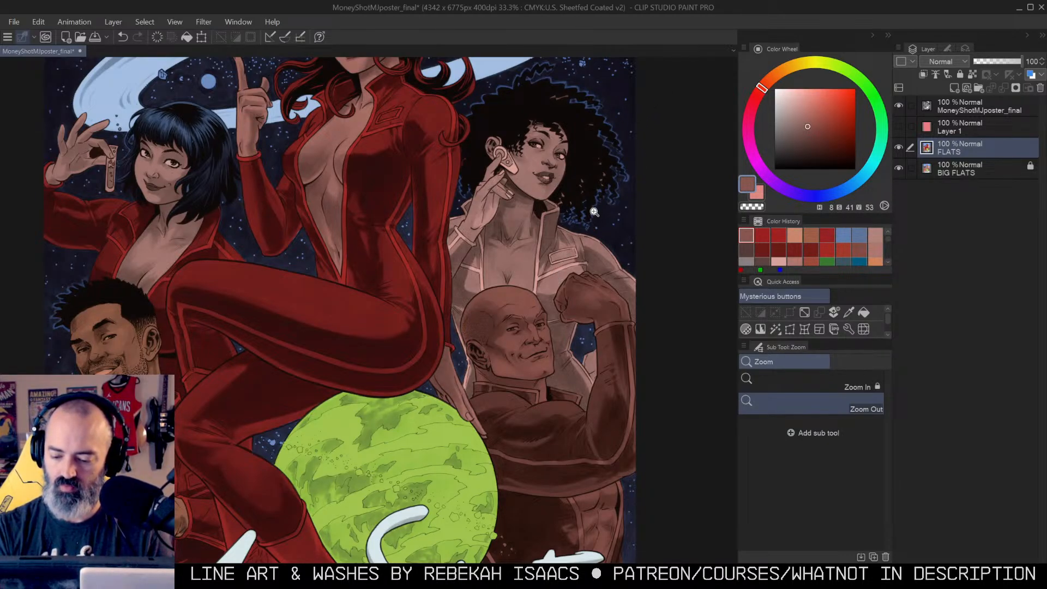
left_click_drag(587, 363, 611, 303)
scroll(612, 303, "up", 3)
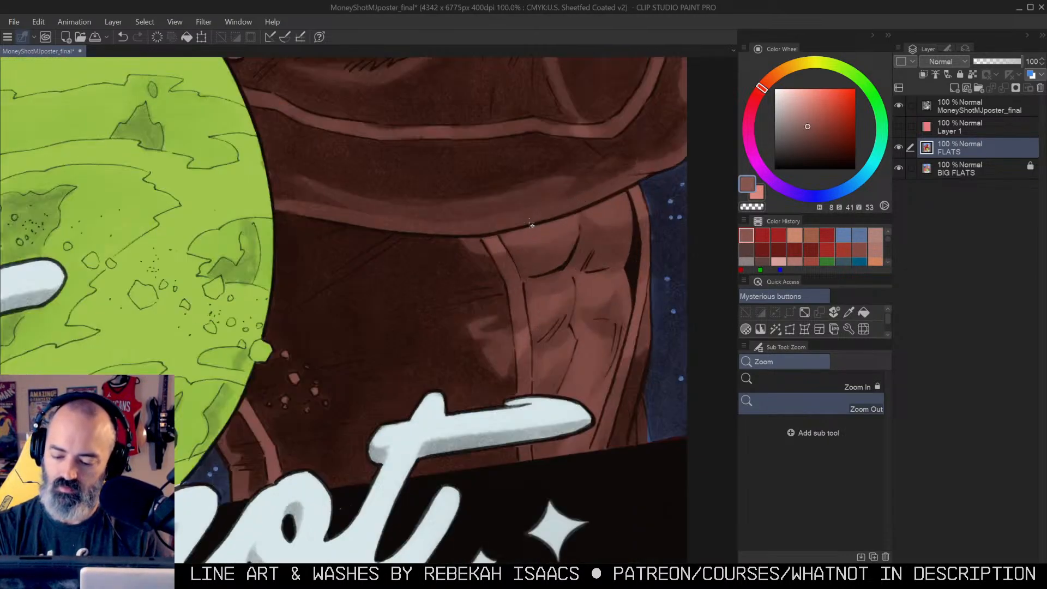
key("m")
left_click(578, 210)
left_click(626, 190)
left_click(638, 234)
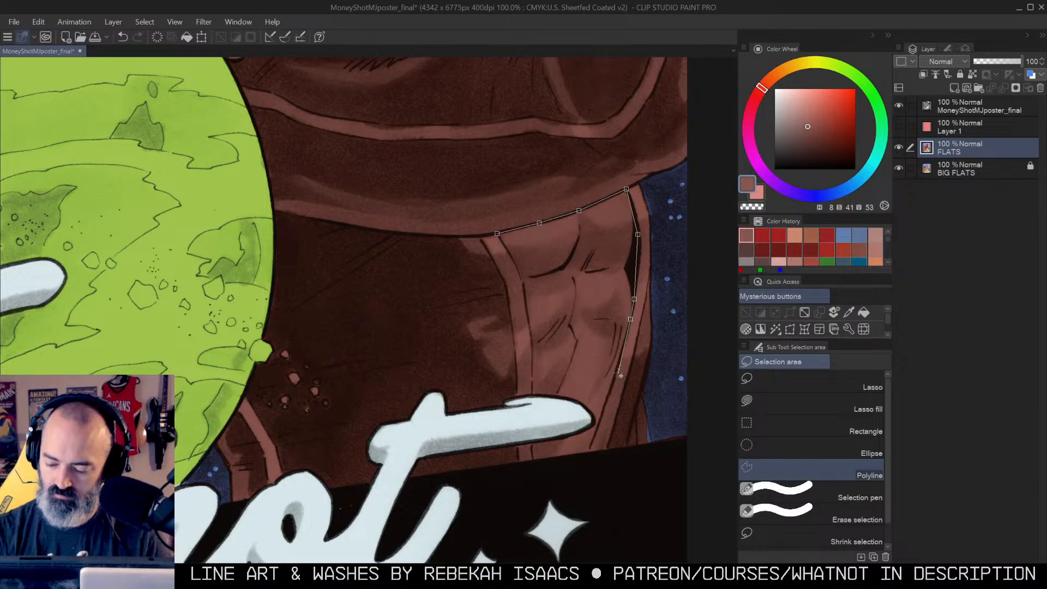
left_click(588, 459)
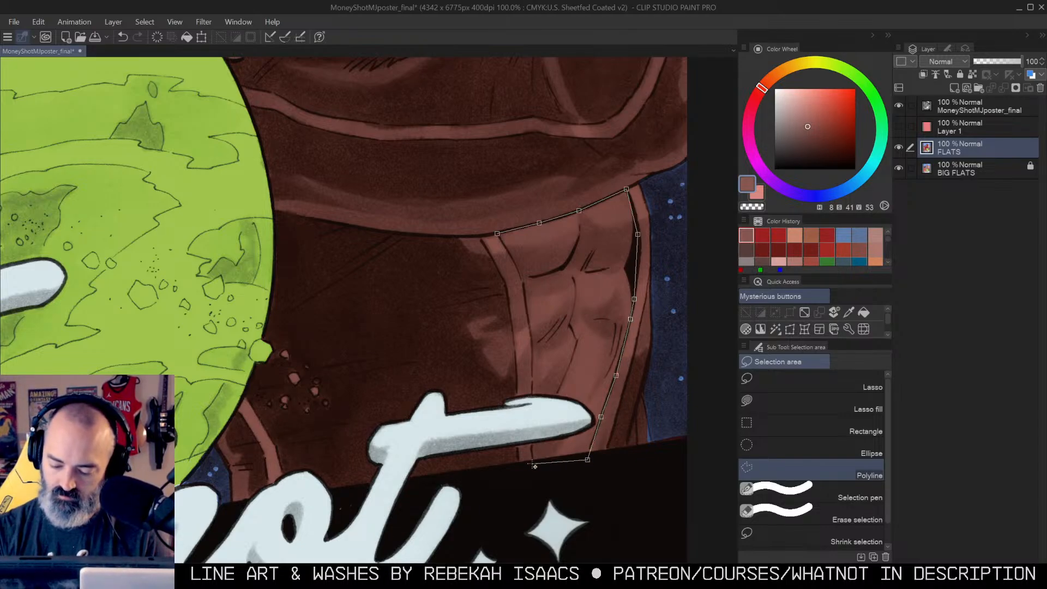
left_click(532, 391)
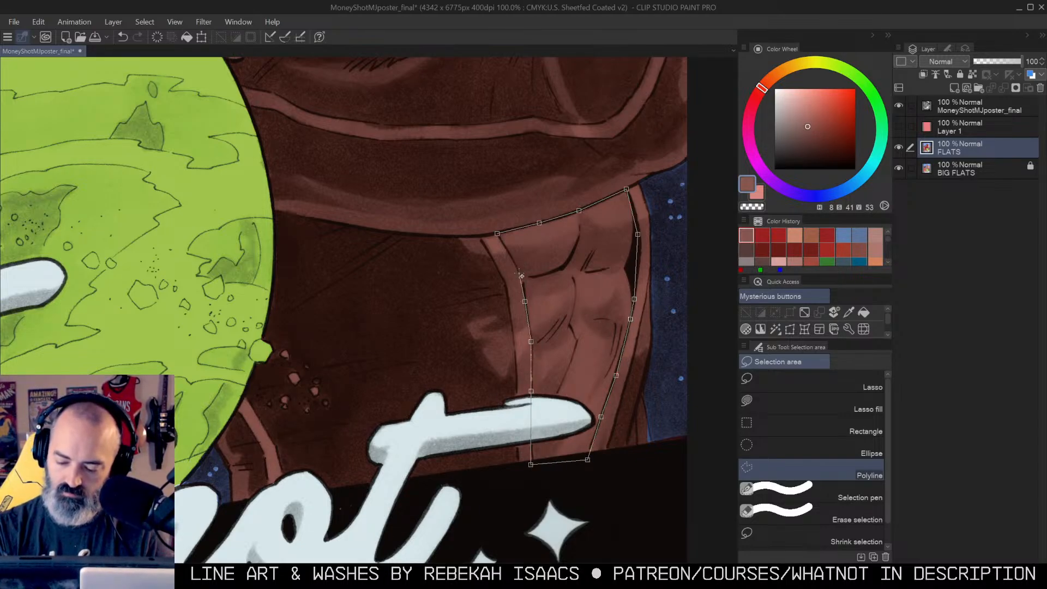
left_click(497, 235)
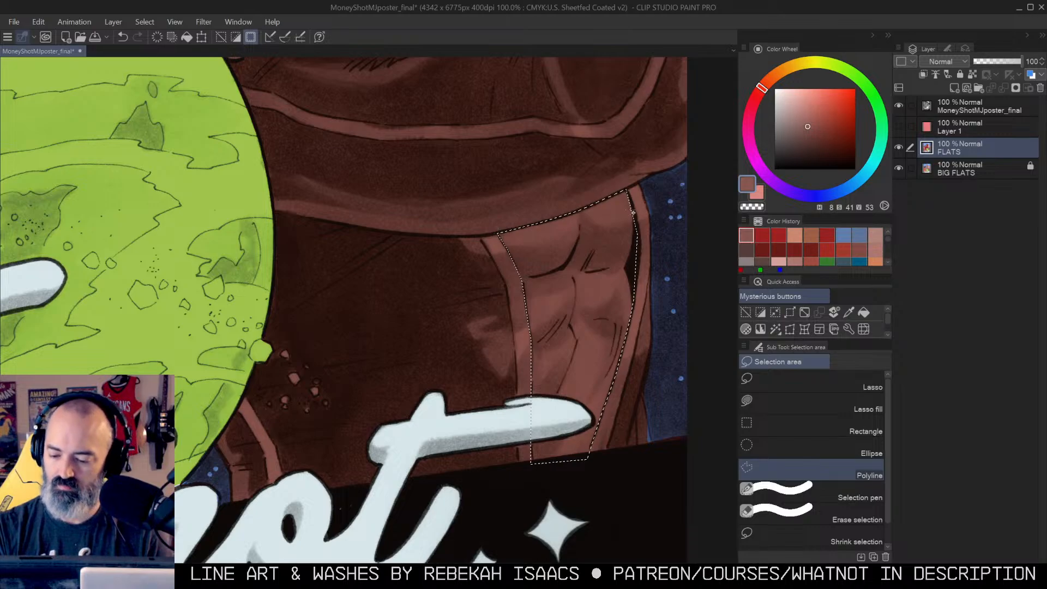
Step: Lighten the selected abdomen with a Hue/Saturation/Luminosity adjustment, setting Luminosity to 26
key("ctrl+u")
left_click_drag(885, 179, 902, 183)
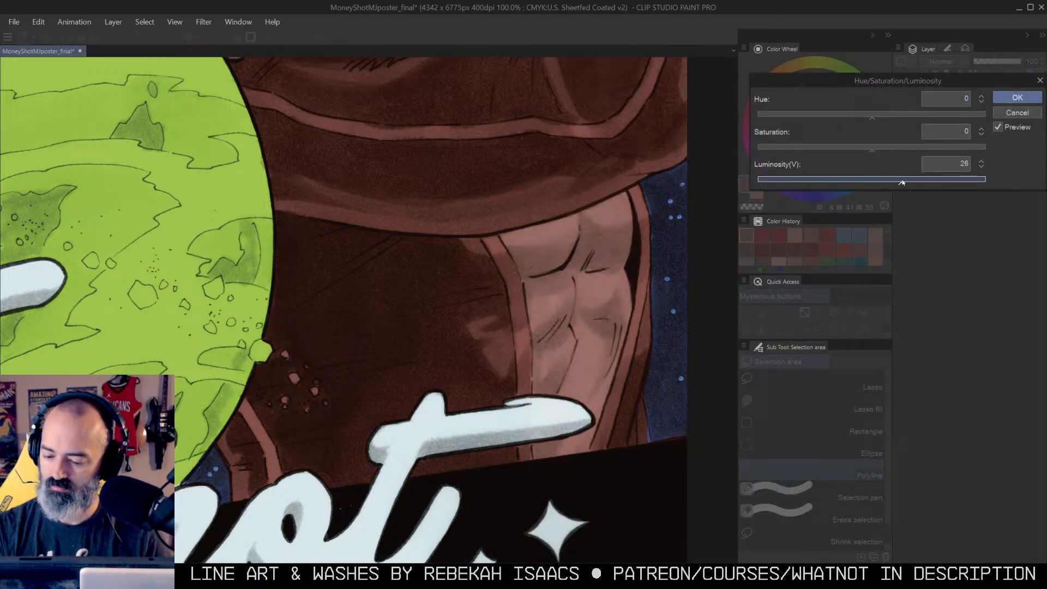
left_click(1013, 99)
Step: Isolate the FLATS layer, sample the lightened abdomen colour as the drawing colour, and show the other layers again
key("b")
left_click(899, 148, "alt")
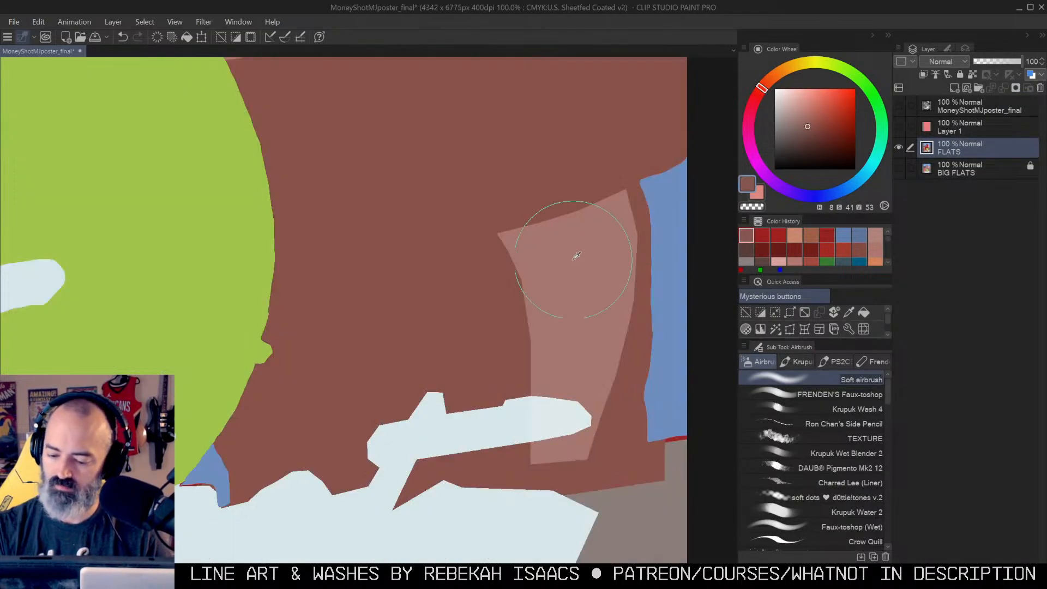
left_click(575, 257, "alt")
left_click(898, 147, "alt")
Step: Trace a polyline selection along the bald man's collar and neck opening, extending it across to the cuff of his raised arm
left_click_drag(620, 141, 639, 446)
left_click_drag(471, 208, 627, 203)
key("m")
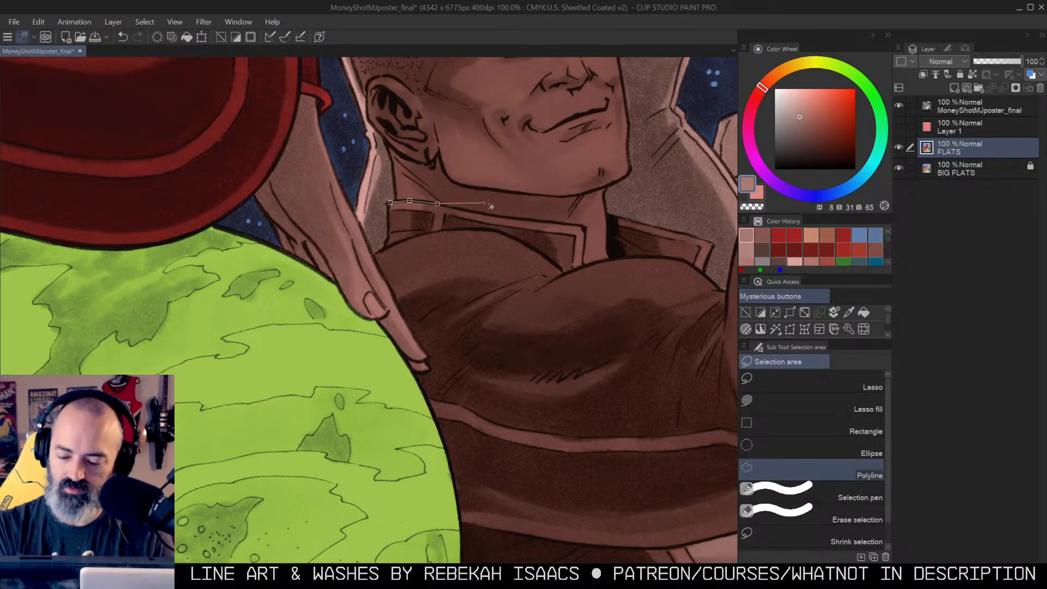
left_click(525, 220)
left_click(585, 227)
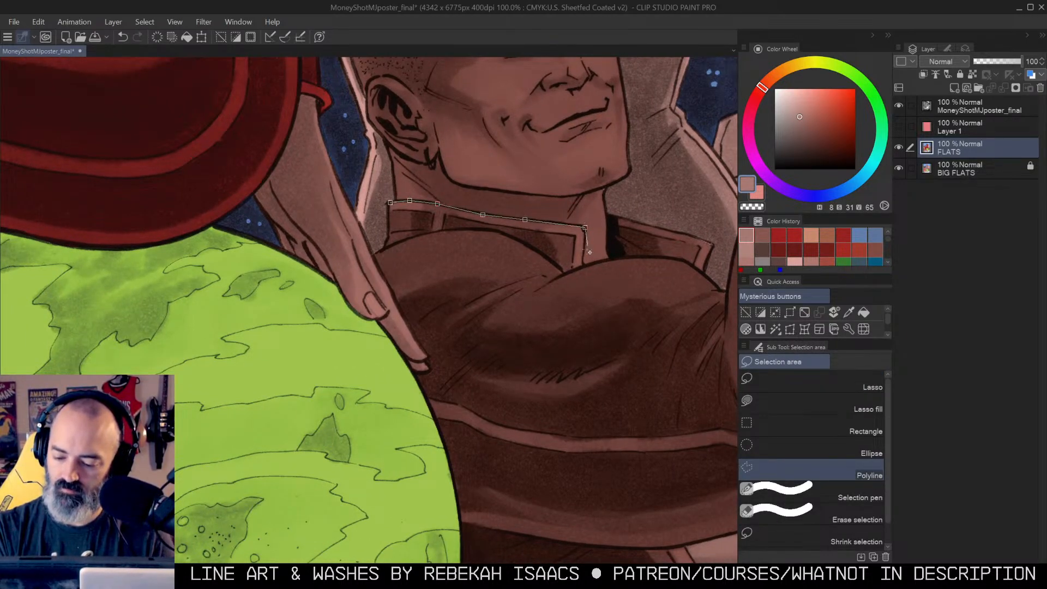
left_click(614, 207)
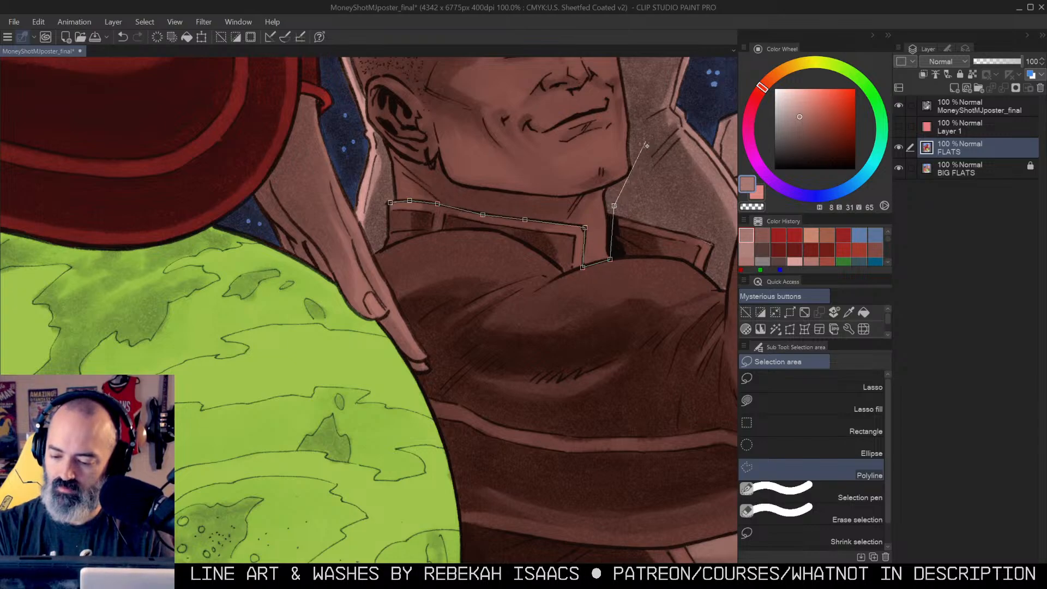
left_click_drag(660, 156, 515, 311)
left_click(608, 204)
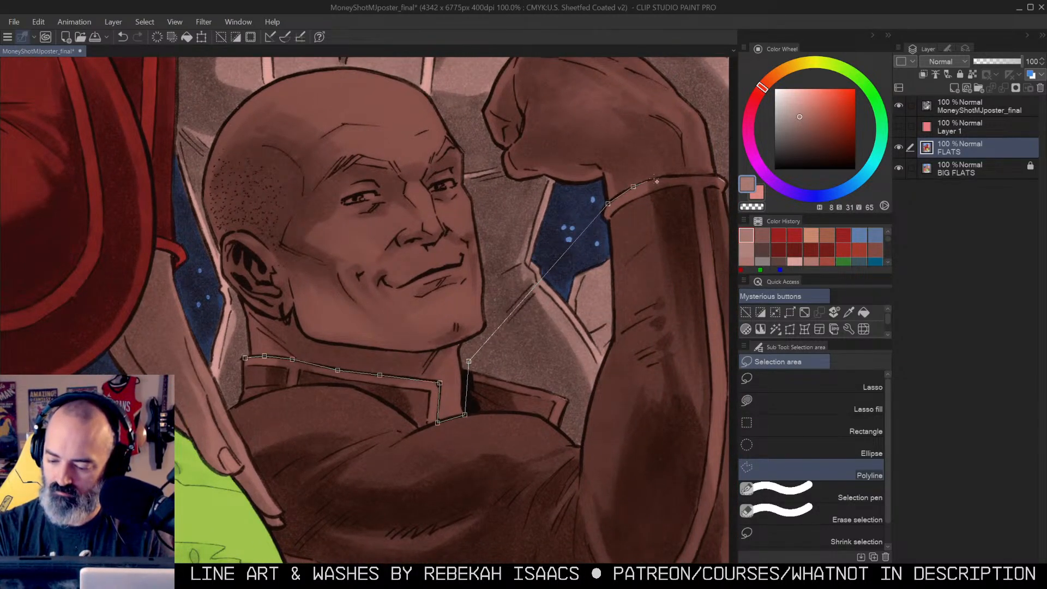
Step: Carry the polyline around the raised fist and over the bald head, closing the selection at the back of the collar
left_click(710, 85)
left_click_drag(709, 85, 711, 196)
left_click(587, 98)
left_click(490, 127)
left_click_drag(228, 176, 404, 109)
left_click(402, 109)
left_click(354, 214)
left_click(402, 354)
left_click(421, 402)
Step: Restrict the loose head-and-fist selection to the bald man's brown flat using Auto select on the editing layer
key("w")
scroll(585, 327, "down", 1)
left_click(599, 343, "alt+shift")
left_click_drag(627, 354, 472, 325)
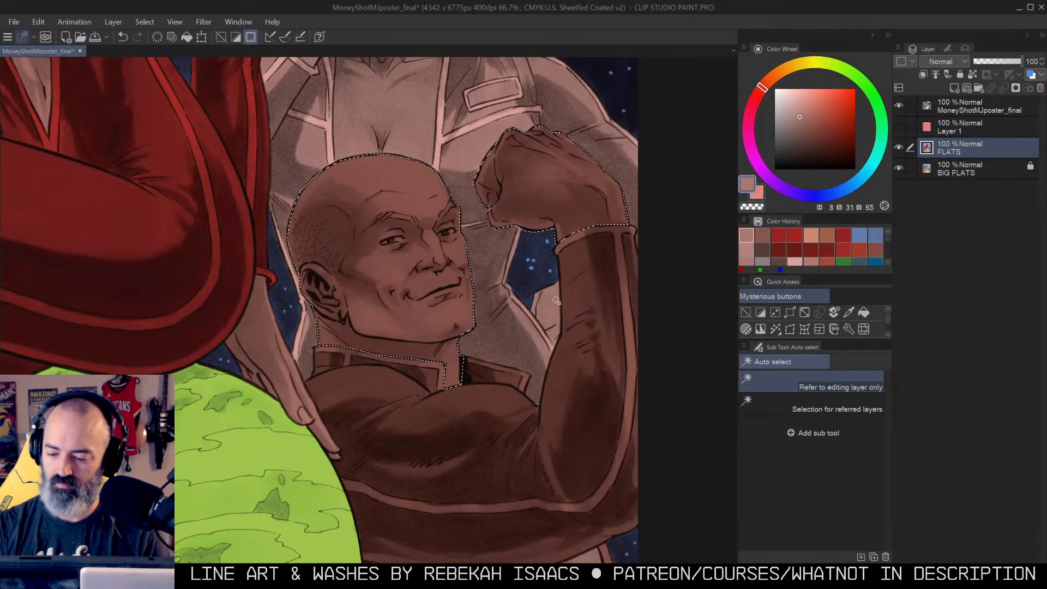
Step: Fill the bald man's selected head, neck and fist with the lightened skin colour (8, 31, 65) and deselect
left_click_drag(611, 344, 612, 202)
left_click(899, 147, "alt")
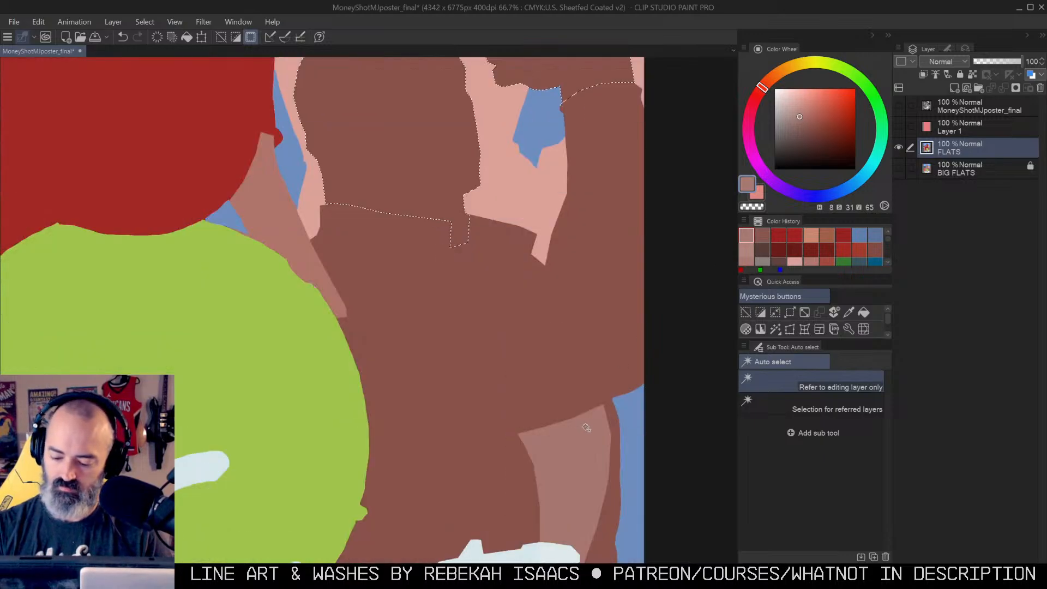
left_click(900, 147, "alt")
key("g")
left_click(474, 152)
mouse_move(479, 152)
left_mouse_down()
mouse_move(592, 281)
mouse_move(582, 308)
left_mouse_up()
key("m")
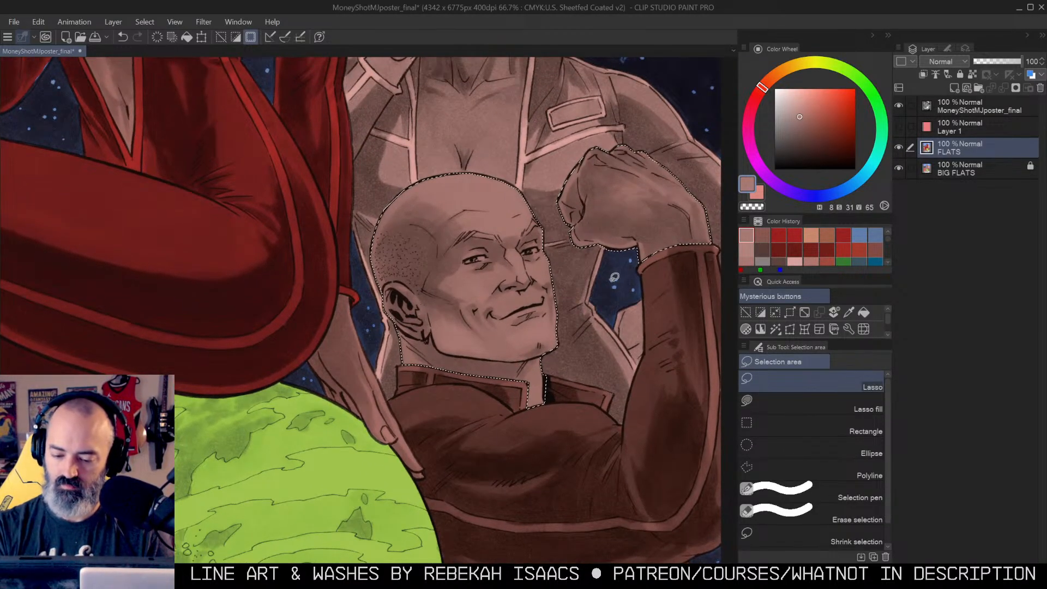
left_click(615, 277, "alt")
left_click_drag(628, 264, 577, 328)
key("ctrl+d")
Step: Sample the suit red from the isolated FLATS layer, adjust it to 0, 76, 62, and fill the bald man's jacket with it
left_click(603, 278, "alt")
left_click_drag(603, 278, 616, 203)
left_click(899, 147, "alt")
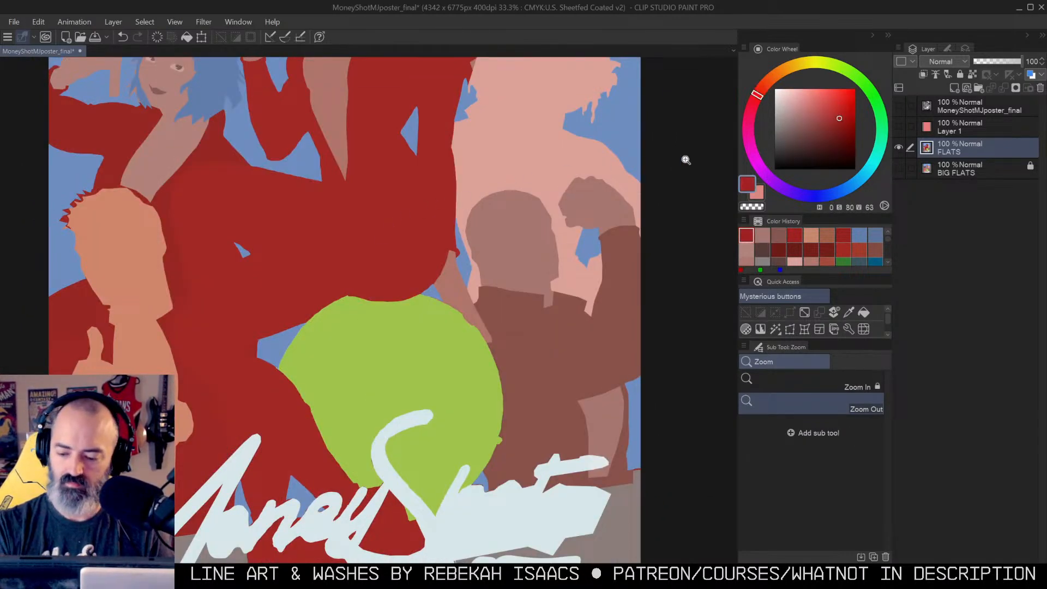
left_click(900, 148, "alt")
key("g")
left_click(584, 304)
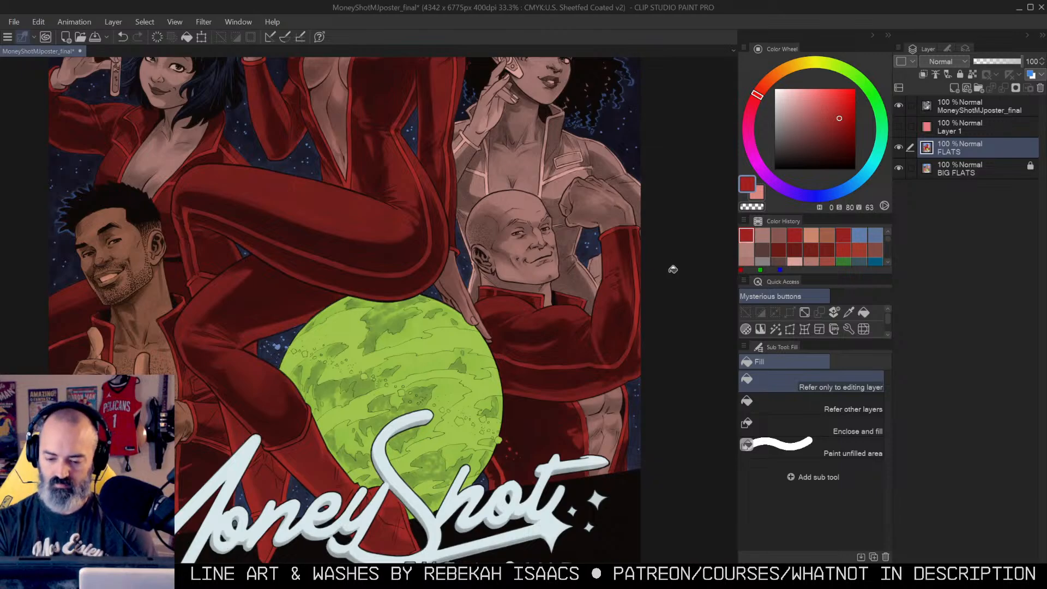
key("ctrl+z")
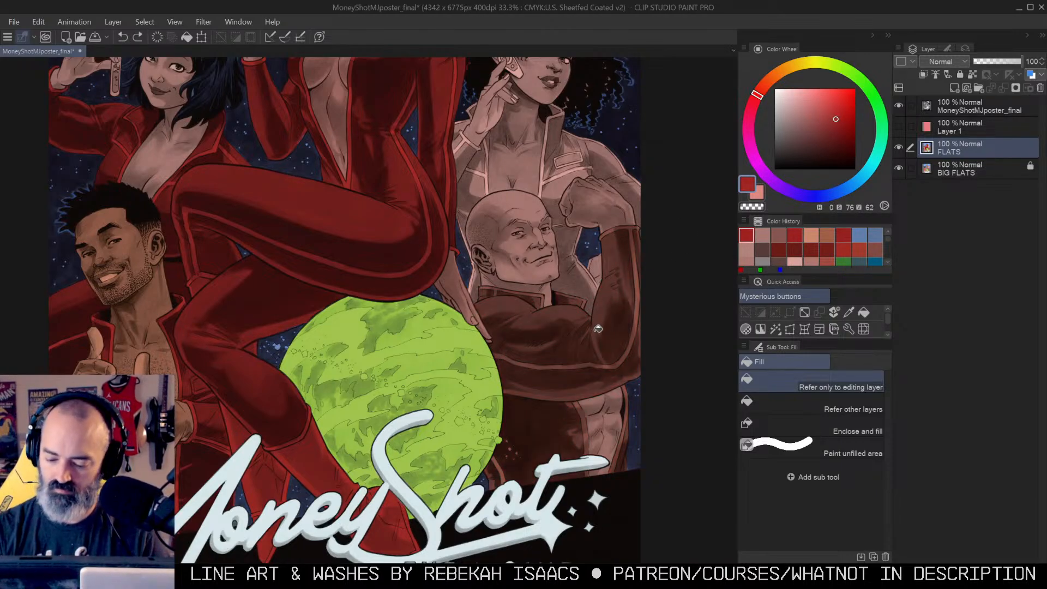
left_click(599, 328)
Step: Lasso the curly-haired woman's face, ear, upper neck and raised hand as one selection
scroll(633, 205, "up", 3)
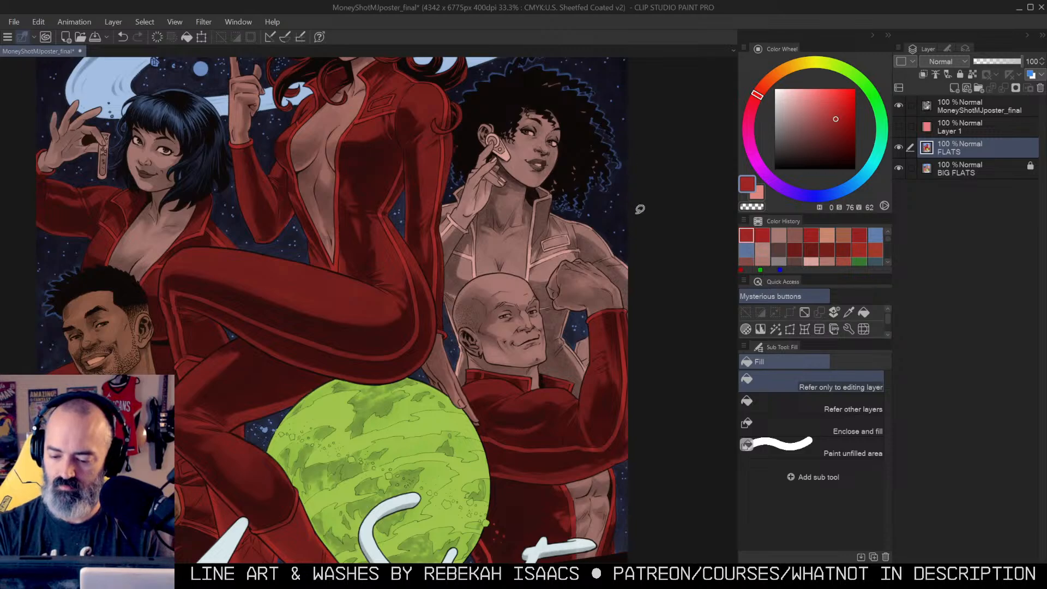
key("m")
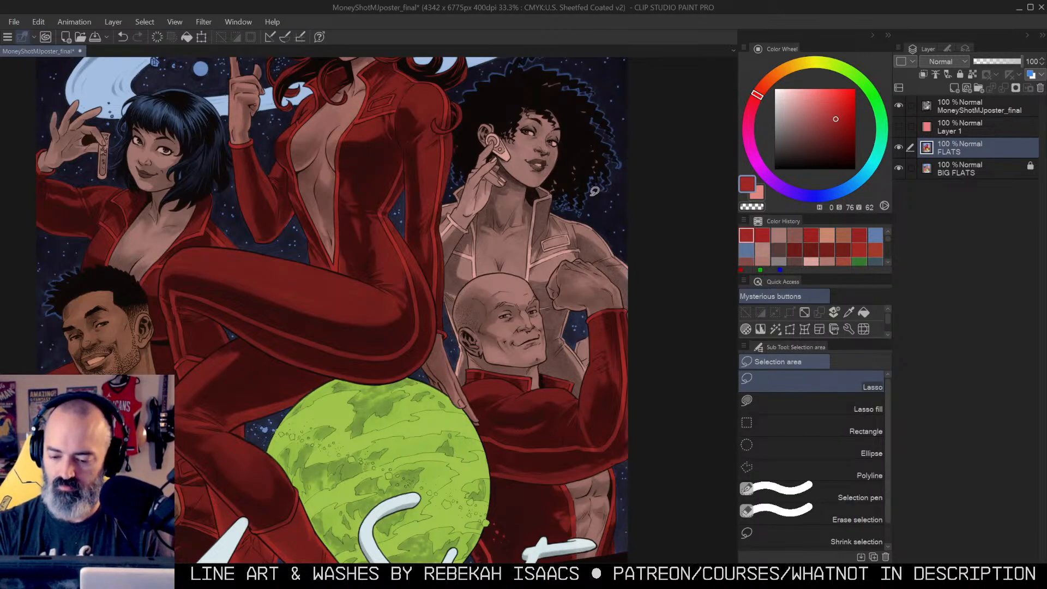
left_click(527, 158, "ctrl")
scroll(610, 207, "up", 3)
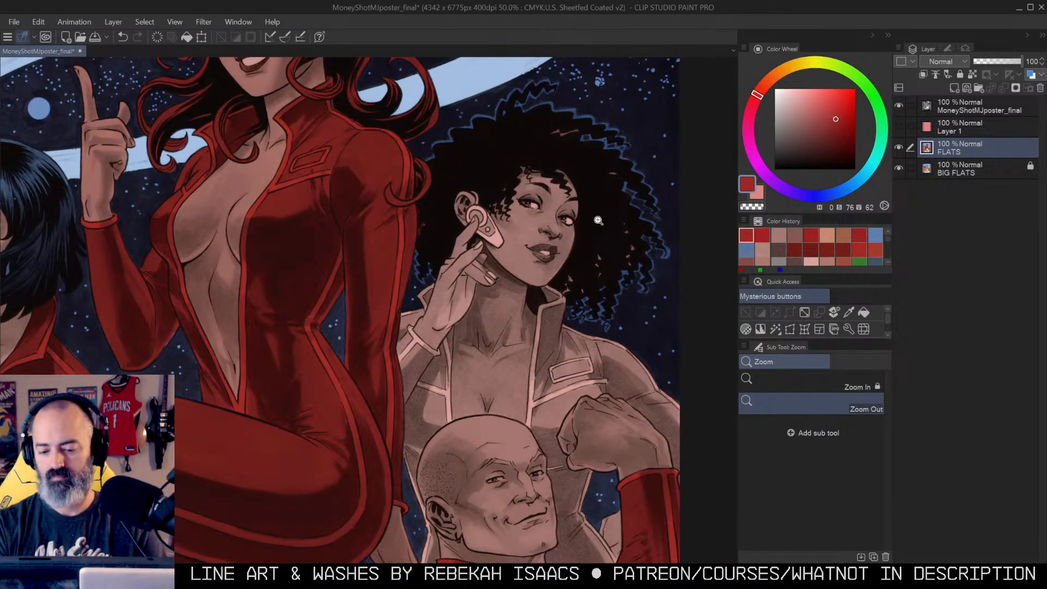
left_click(557, 234)
left_click(557, 234)
key("m")
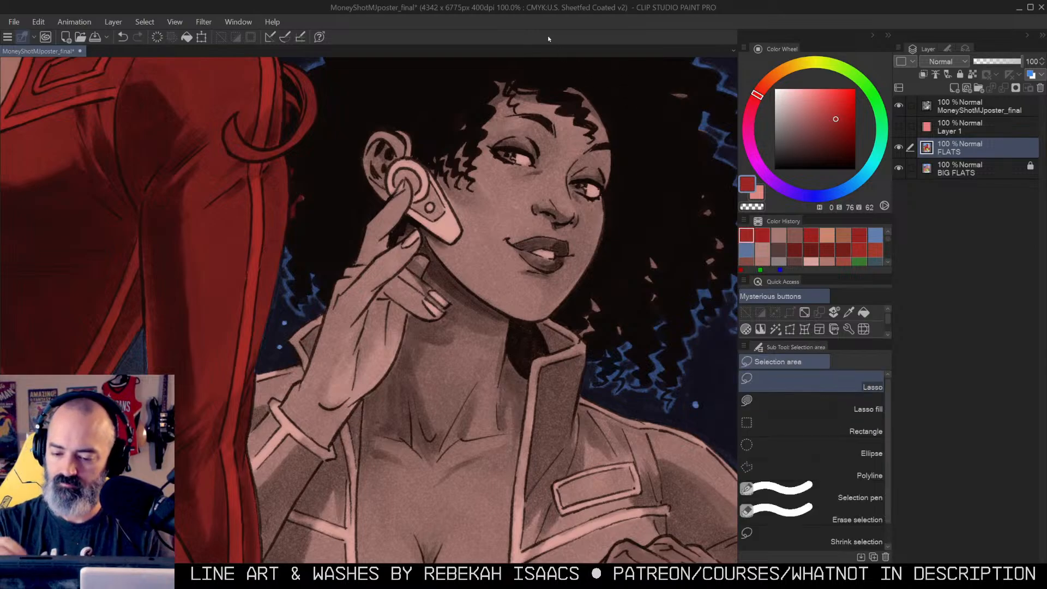
mouse_move(580, 80)
left_mouse_down()
mouse_move(618, 154)
mouse_move(610, 234)
mouse_move(585, 286)
mouse_move(538, 325)
mouse_move(512, 418)
mouse_move(358, 404)
left_mouse_up()
mouse_move(327, 444)
left_mouse_down()
mouse_move(310, 421)
mouse_move(371, 255)
mouse_move(357, 117)
mouse_move(456, 88)
mouse_move(587, 75)
left_mouse_up()
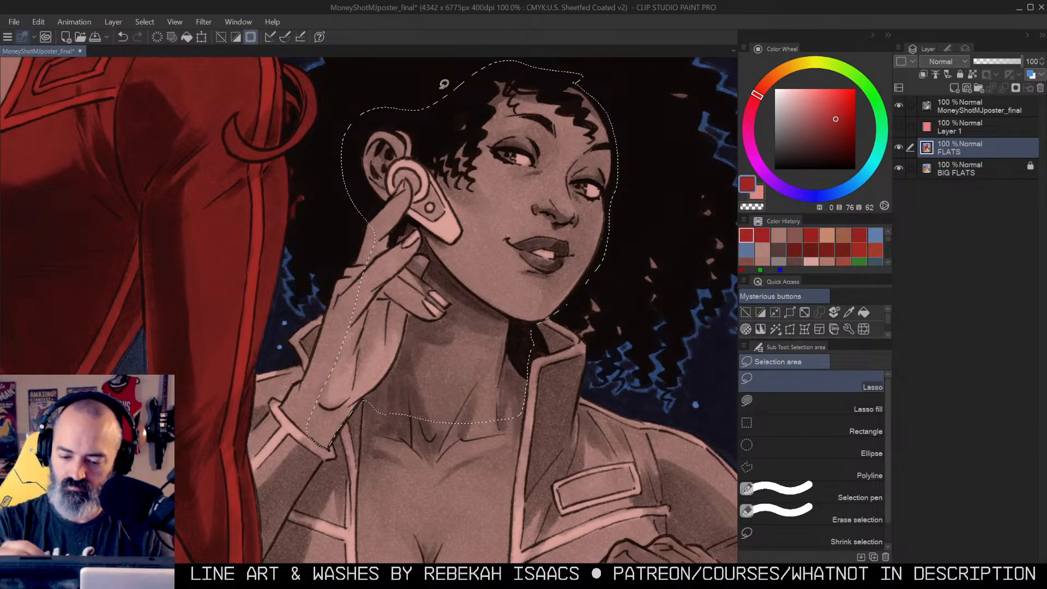
Step: Add the outer edge of the woman's raised hand down to the cuff to the selection, and check the coverage with Quick Mask
mouse_move(379, 247)
left_mouse_down()
mouse_move(448, 196)
mouse_move(458, 176)
left_mouse_up()
left_click(457, 176, "ctrl")
mouse_move(457, 119)
left_mouse_down()
mouse_move(397, 217)
mouse_move(356, 345)
mouse_move(314, 418)
mouse_move(383, 471)
left_mouse_up()
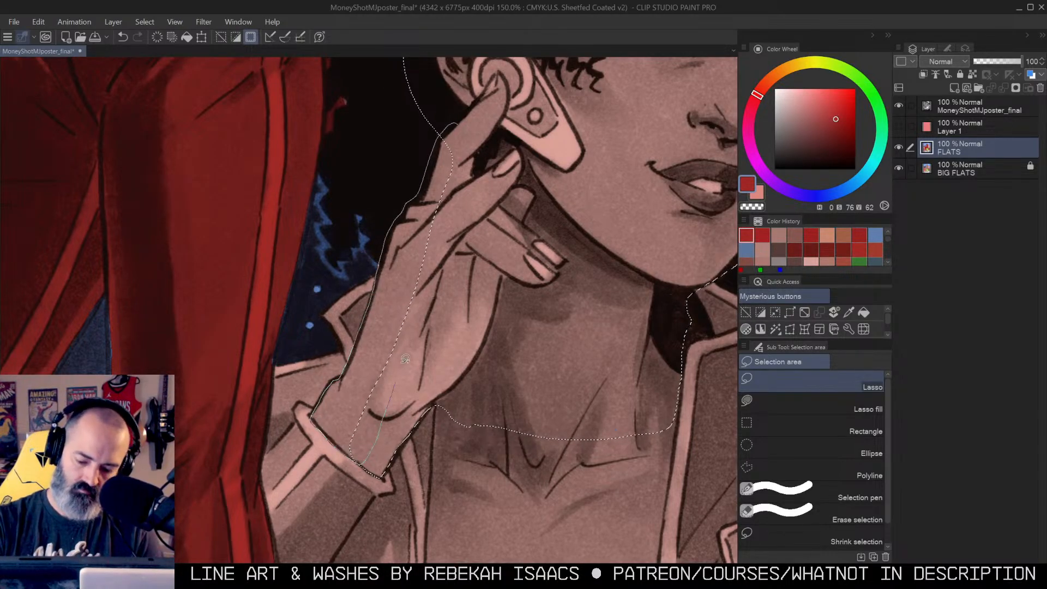
left_click(488, 318, "alt")
left_click(488, 318, "alt")
key("q")
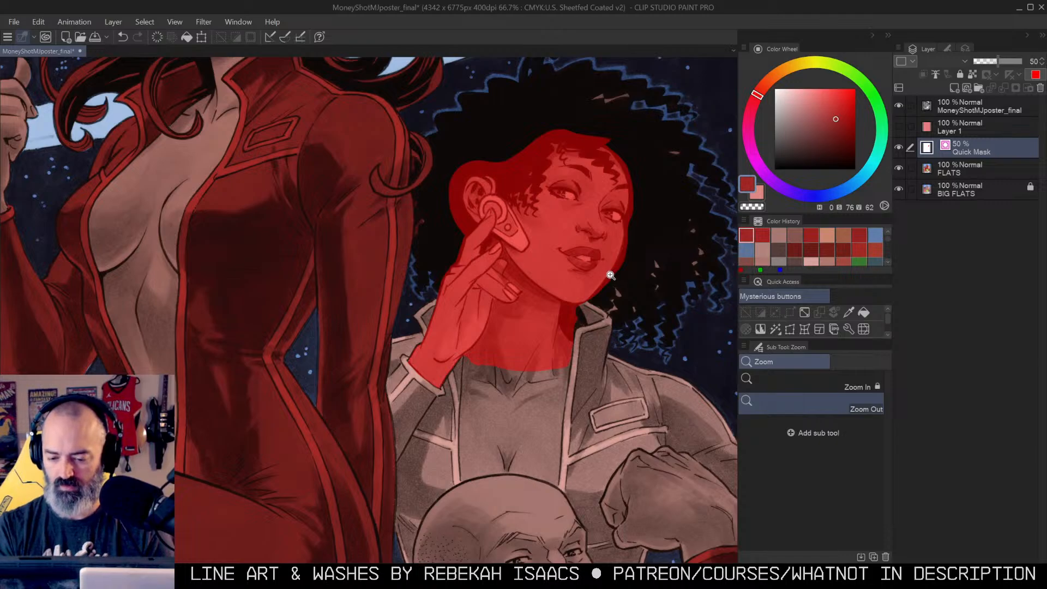
key("q")
Step: Begin a polyline around the woman's bare chest, following the jacket edge beside her raised hand and the top of the bald head
left_click_drag(584, 220, 541, 194)
left_click(439, 352)
left_click_drag(440, 352, 558, 202)
left_click(564, 170)
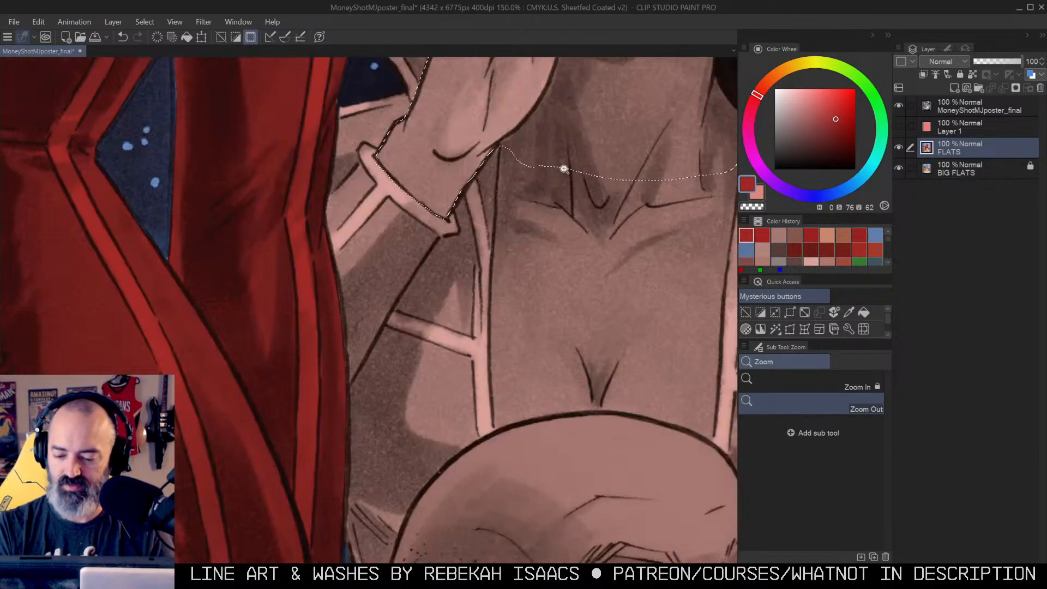
key("m")
left_click(500, 143)
left_click(500, 173)
left_click(494, 224)
left_click(491, 263)
left_click(489, 315)
left_click(488, 365)
left_click(493, 401)
left_click(493, 435)
left_click_drag(628, 362, 524, 235)
left_click(546, 290)
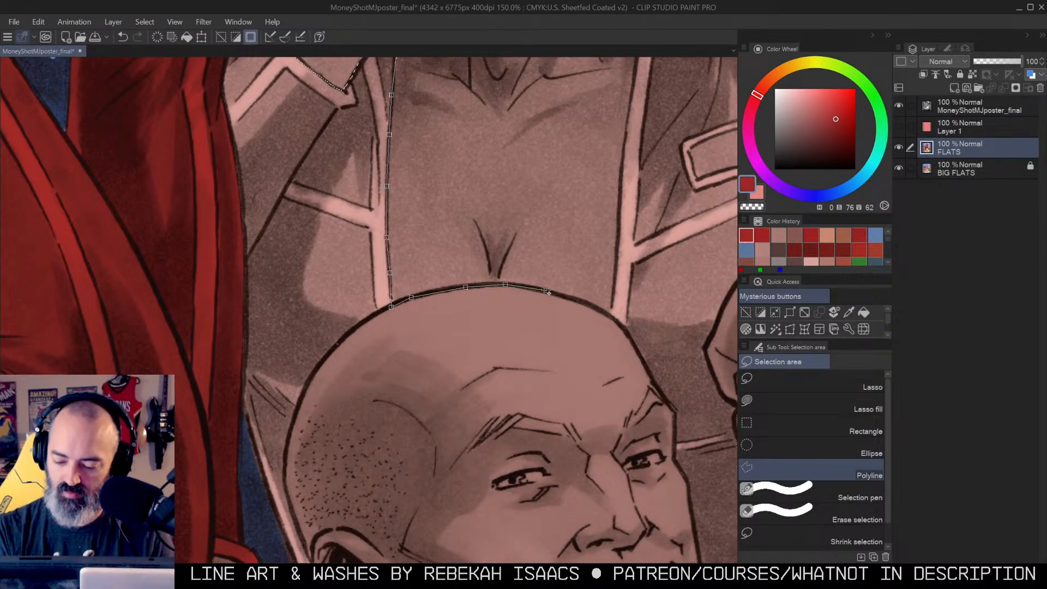
Step: Bring the chest polyline up the opposite jacket edge and back across the neck, adding the closed area to the skin selection
left_click(611, 318)
left_click(613, 285)
left_click(619, 197)
left_click(625, 140)
left_click_drag(652, 58, 599, 221)
left_click(584, 218)
left_click(592, 141)
left_click(530, 124)
left_click(413, 164)
left_click(344, 177)
key("slash")
left_click(511, 237)
left_click(510, 236)
left_click(511, 237)
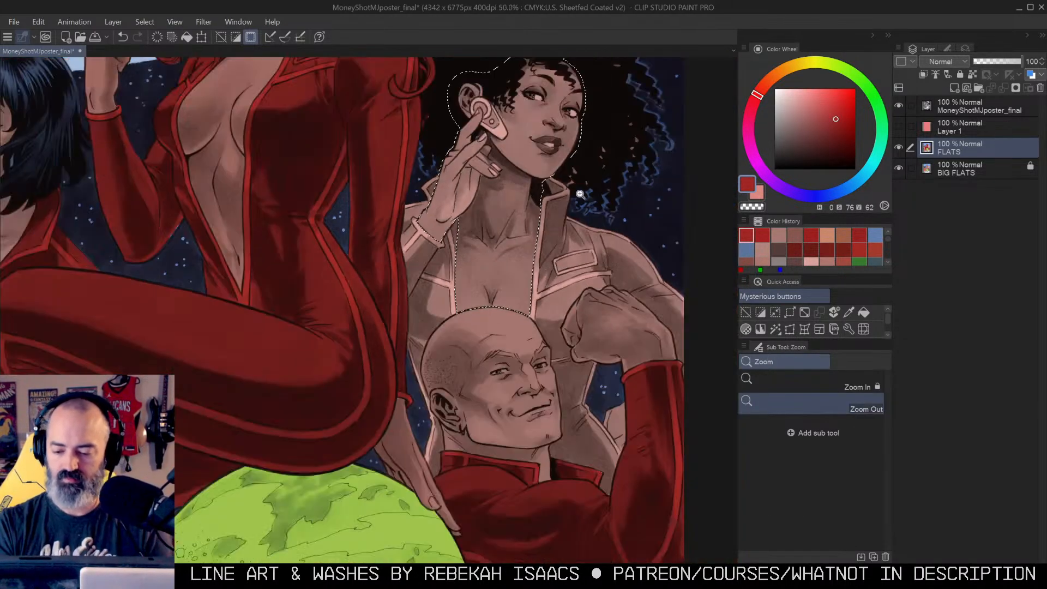
Step: Fill the woman's selected face, hand, neck and chest with a reddish brown (9, 59, 70) and deselect
left_click_drag(590, 219, 569, 297)
key("g")
left_click_drag(805, 91, 822, 113)
left_click(537, 235)
key("m")
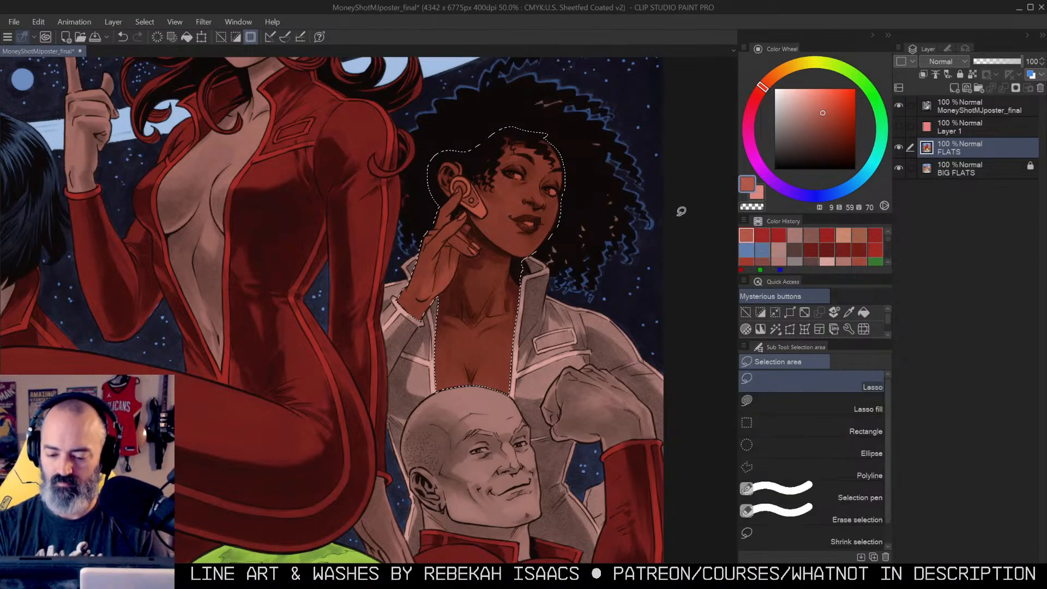
left_click(681, 210)
Step: Lasso a loose selection around the curly-haired woman's jacket, keeping her hair outside it
left_click_drag(606, 316, 603, 242)
key("alt+space")
left_click(604, 241)
key("m")
mouse_move(578, 206)
left_mouse_down()
mouse_move(652, 281)
mouse_move(656, 360)
mouse_move(587, 401)
mouse_move(528, 407)
left_mouse_up()
left_click_drag(449, 324, 556, 186)
Step: Sample the suit red from the isolated FLATS layer, adjust it to 0, 84, 63, fill the woman's jacket with it, and deselect
key("F1")
left_click(442, 249, "alt")
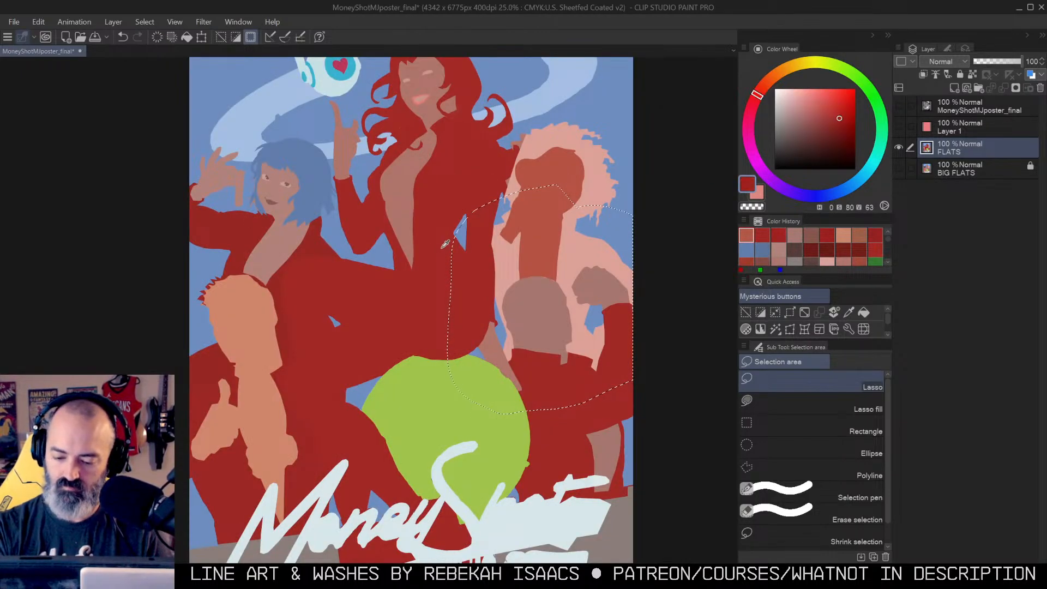
key("g")
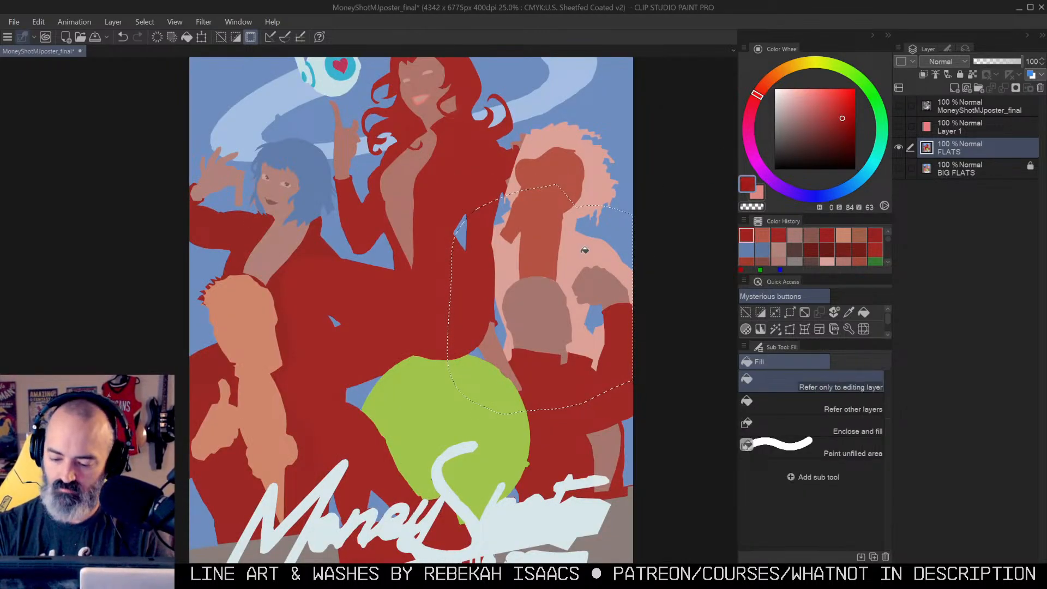
left_click(585, 251)
key("ctrl+z")
key("alt+v")
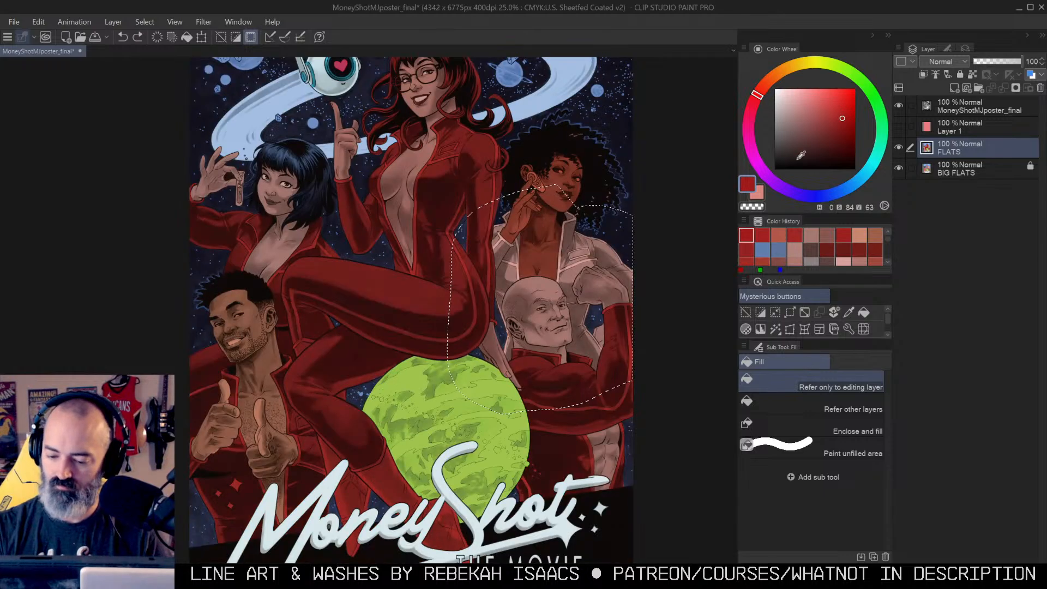
key("m")
key("ctrl+d")
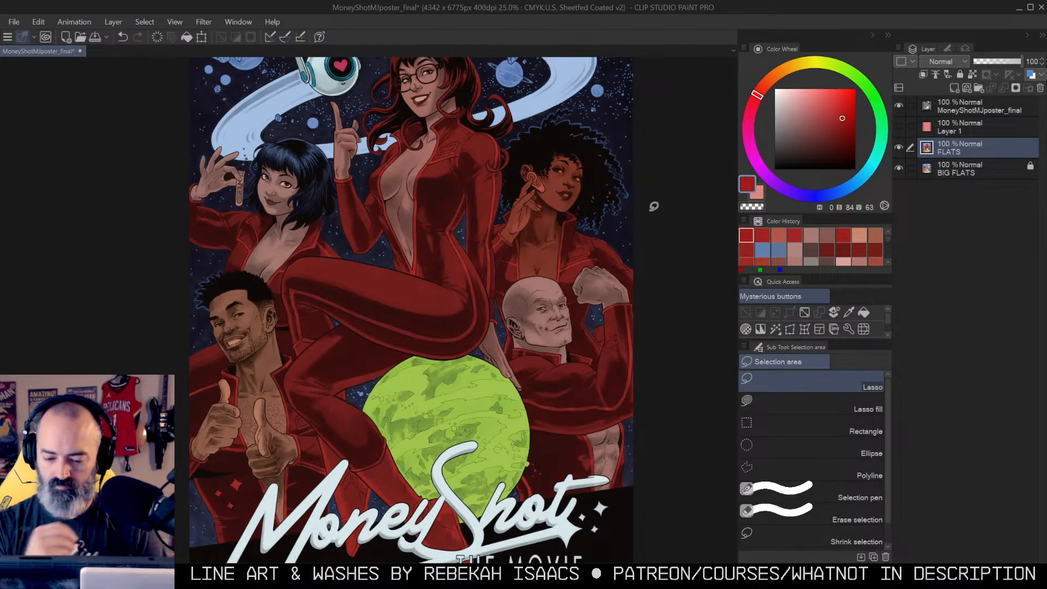
Step: Lasso the curly-haired woman's earpiece, following its outline around her fingertip
left_click_drag(614, 177, 592, 228)
left_click_drag(527, 336, 629, 258)
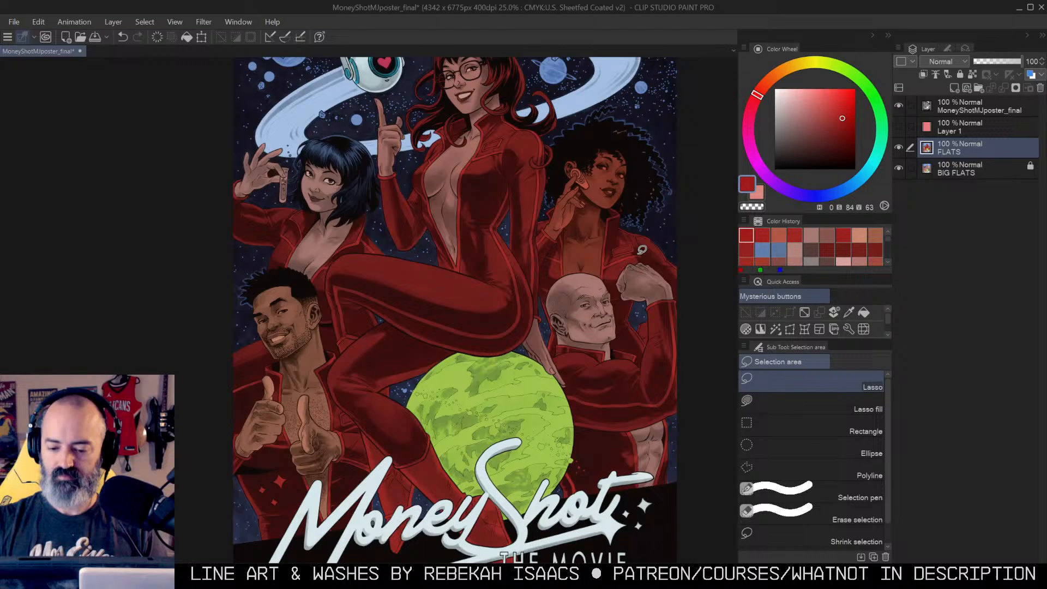
scroll(595, 257, "up", 3)
left_click(603, 266, "alt")
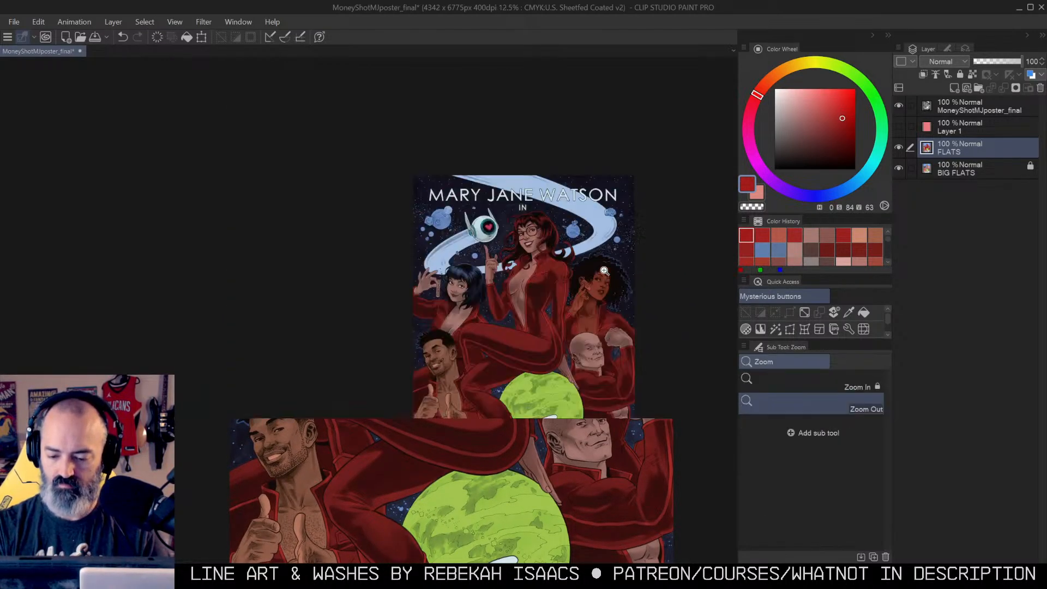
left_click_drag(666, 267, 647, 192)
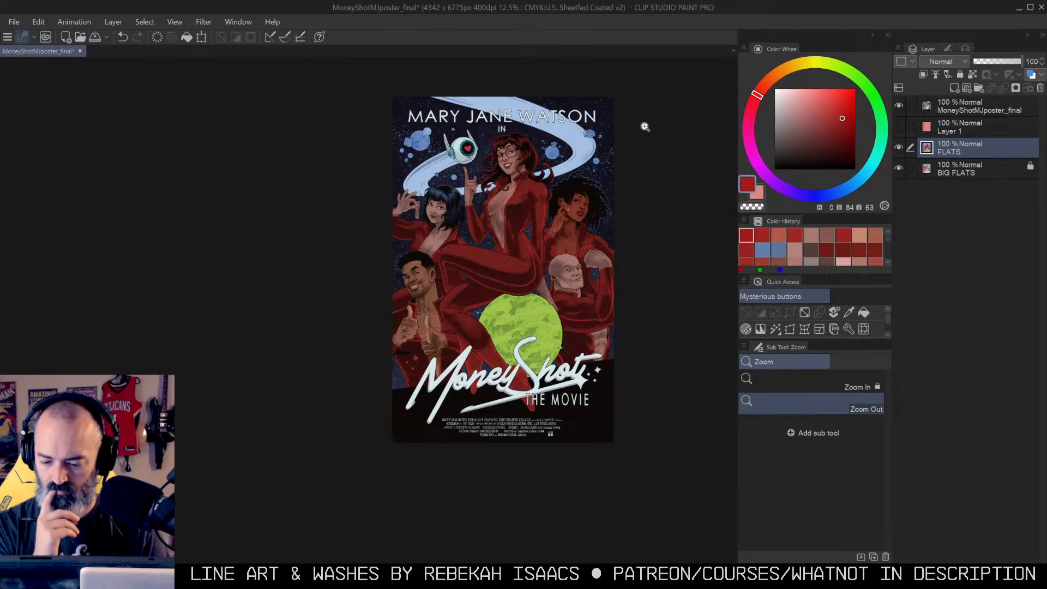
left_click(575, 240)
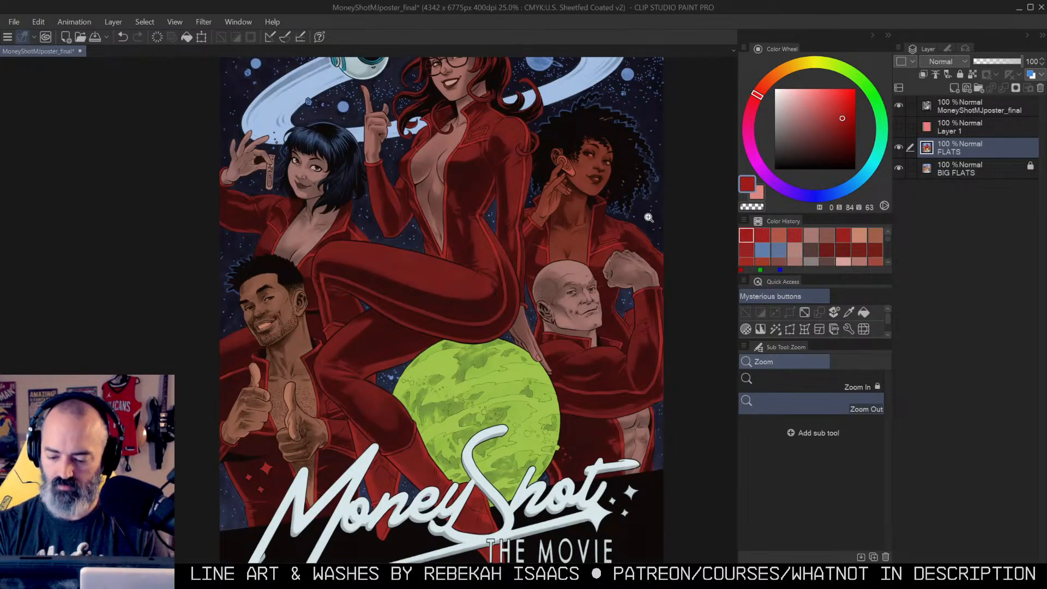
left_click(595, 157)
left_click(598, 160)
left_click(555, 177)
left_click_drag(552, 175, 608, 216)
key("m")
mouse_move(465, 159)
left_mouse_down()
mouse_move(499, 159)
mouse_move(521, 175)
mouse_move(567, 273)
mouse_move(540, 281)
mouse_move(494, 248)
mouse_move(486, 184)
mouse_move(453, 211)
mouse_move(465, 159)
left_mouse_up()
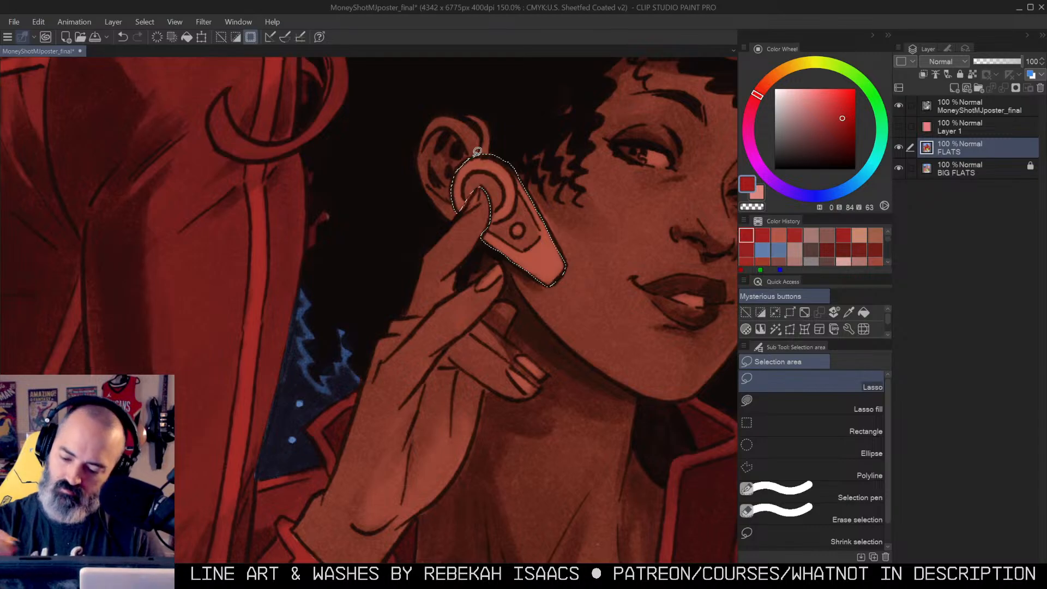
Step: Lighten the selected earpiece with a Hue/Saturation/Luminosity adjustment, setting Luminosity to 68, and deselect
key("ctrl+u")
left_click(956, 179)
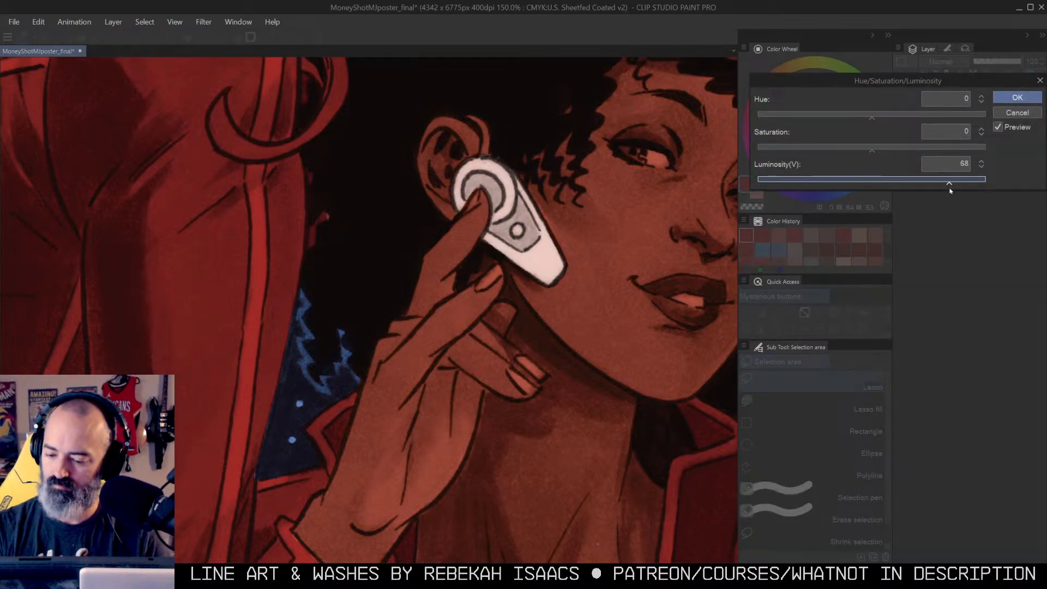
left_click(1018, 97)
key("ctrl+d")
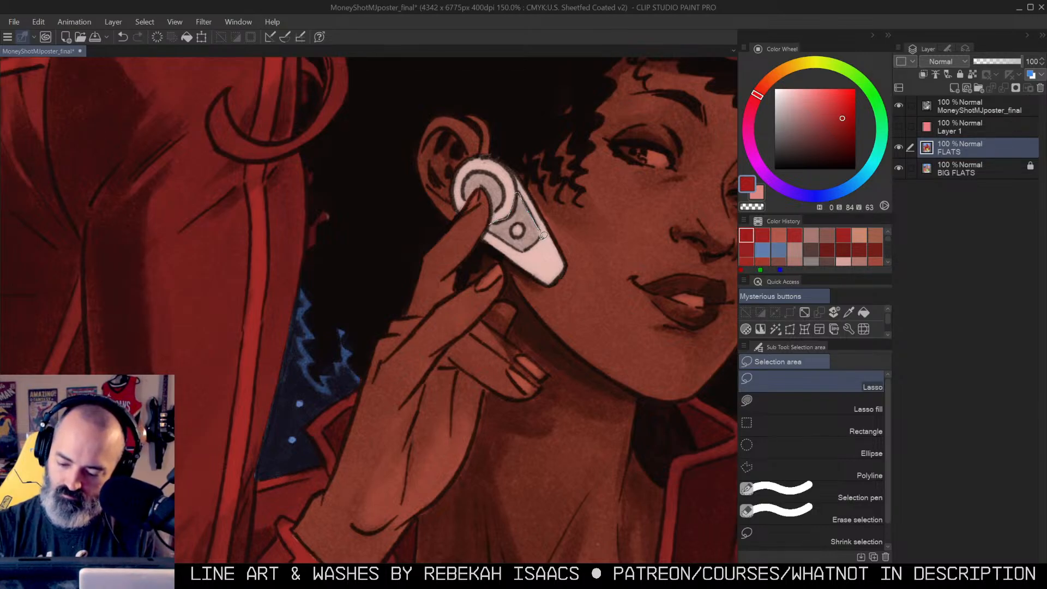
Step: Lasso the earpiece's inner disc and lower inset around the small button, fill them with blue (204, 62, 78), and deselect
left_click_drag(501, 233, 488, 229)
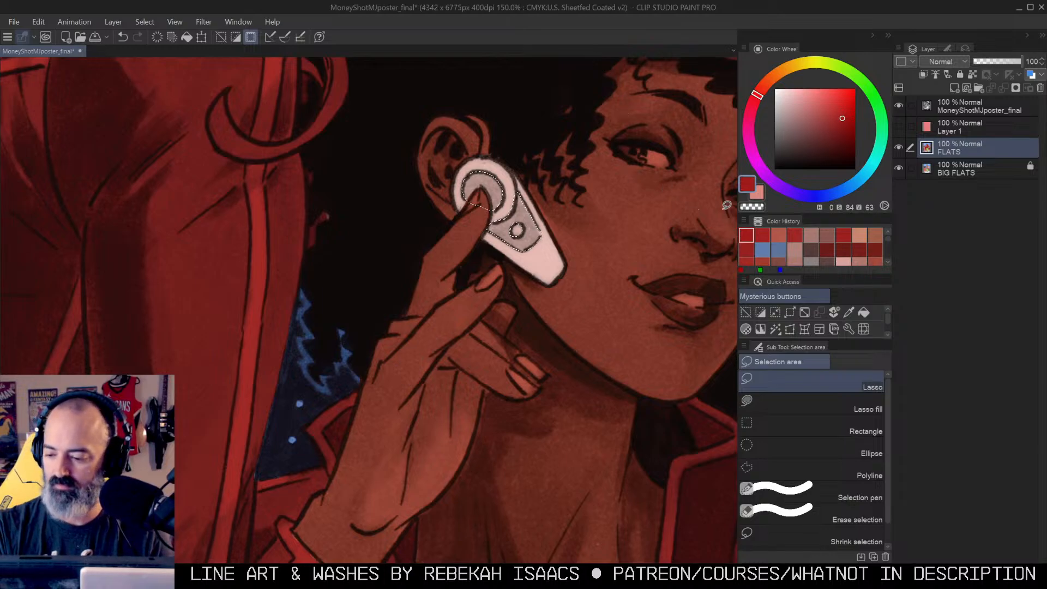
left_click(827, 107)
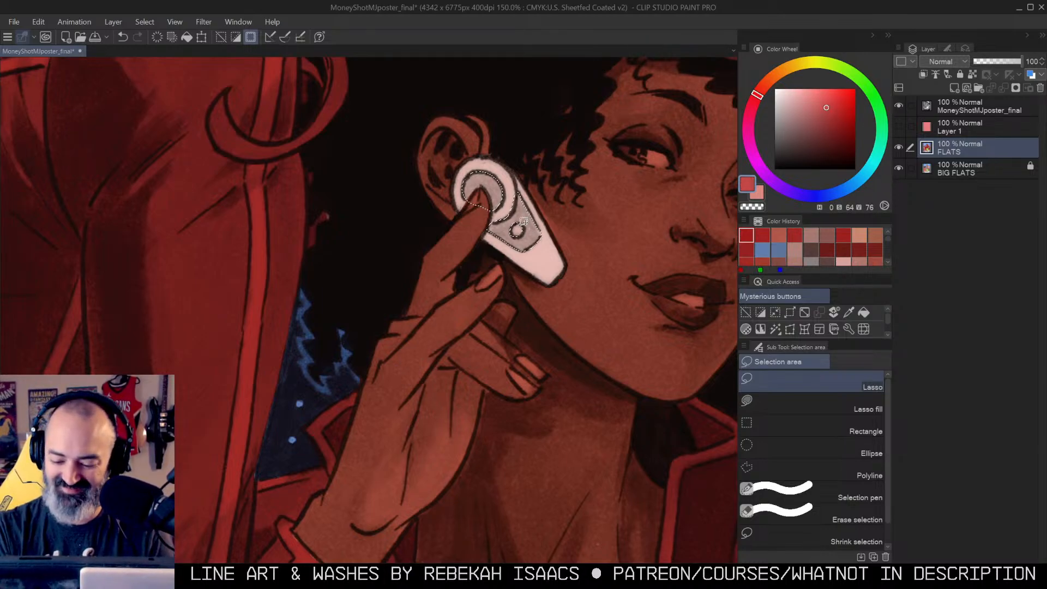
left_click(855, 183)
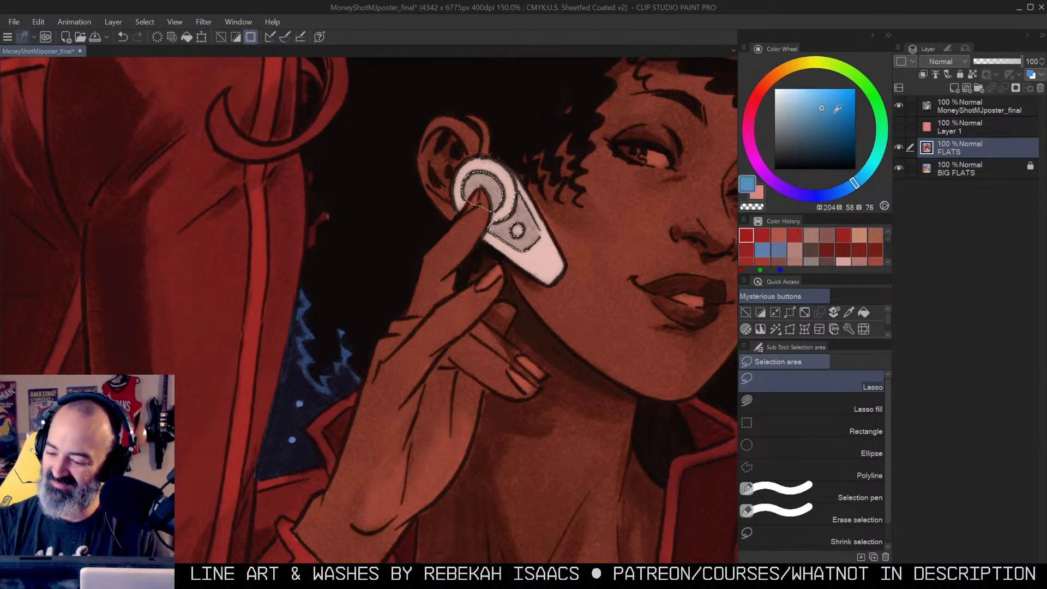
key("g")
left_click(537, 210)
key("ctrl+d")
key("m")
Step: Examine the coloured figures, background and lettering across the whole poster
key("alt+space")
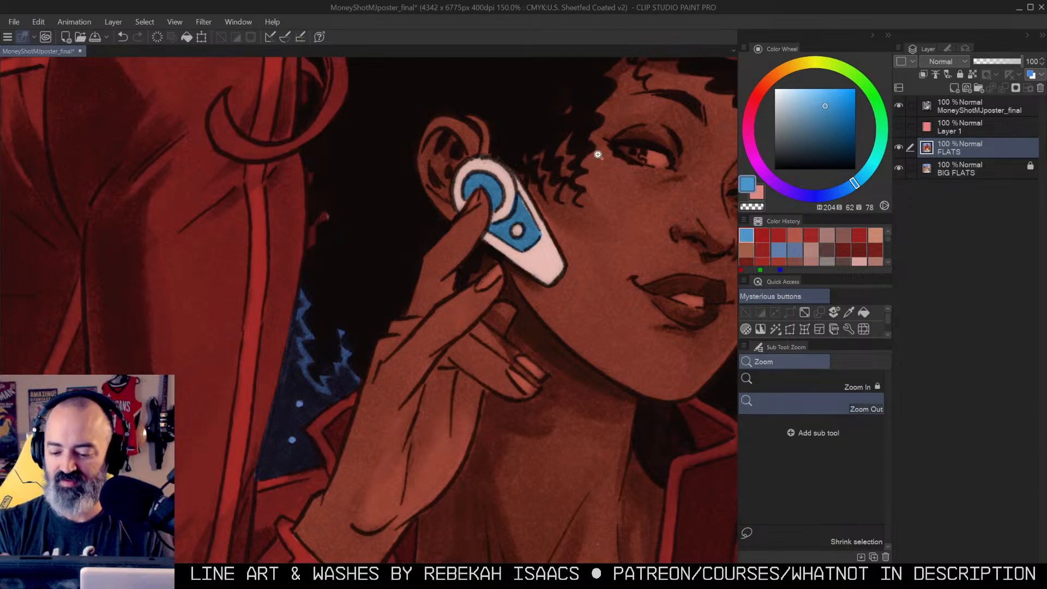
left_click(566, 229)
left_click(617, 192)
left_click(622, 198)
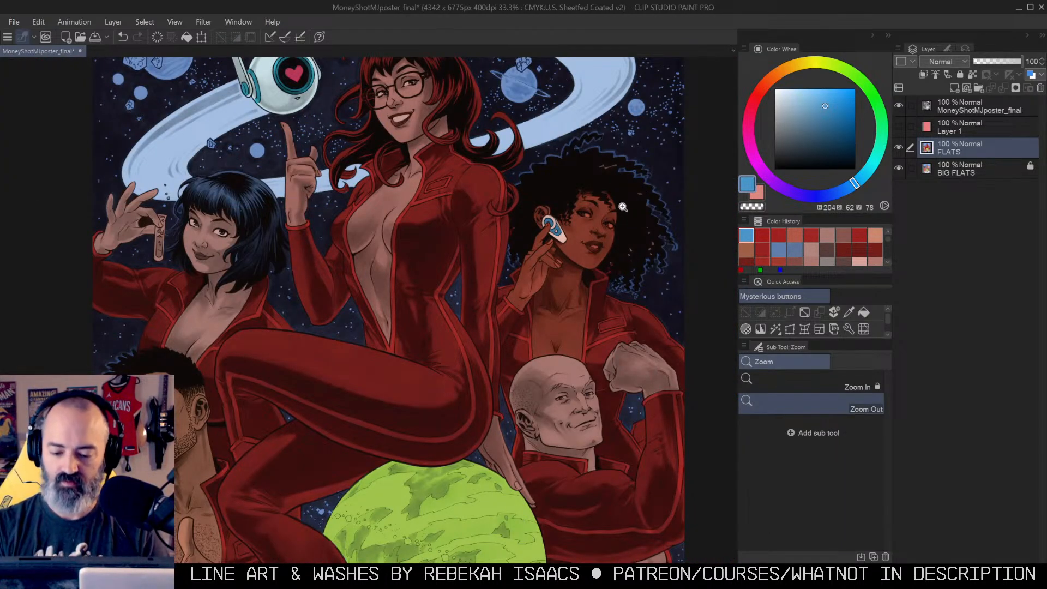
left_click(624, 207)
scroll(622, 229, "up", 1)
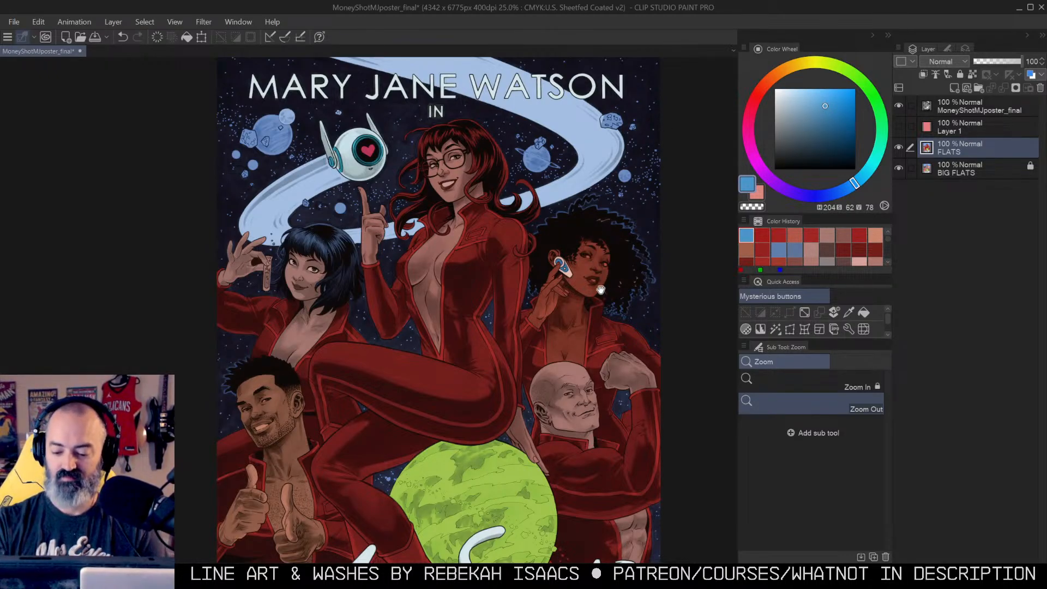
left_click_drag(602, 299, 610, 163)
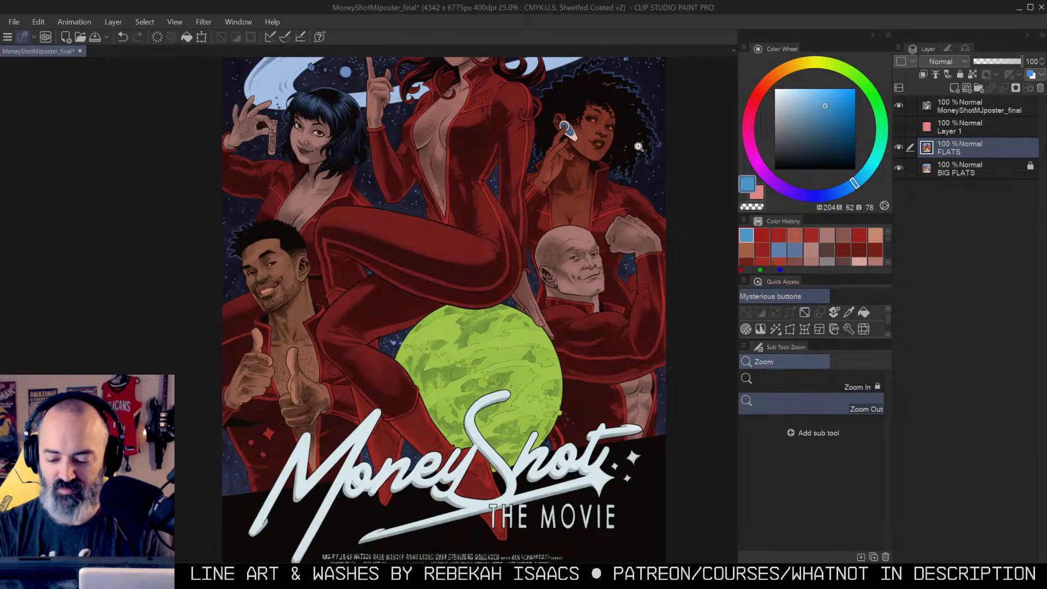
left_click_drag(564, 207, 579, 310)
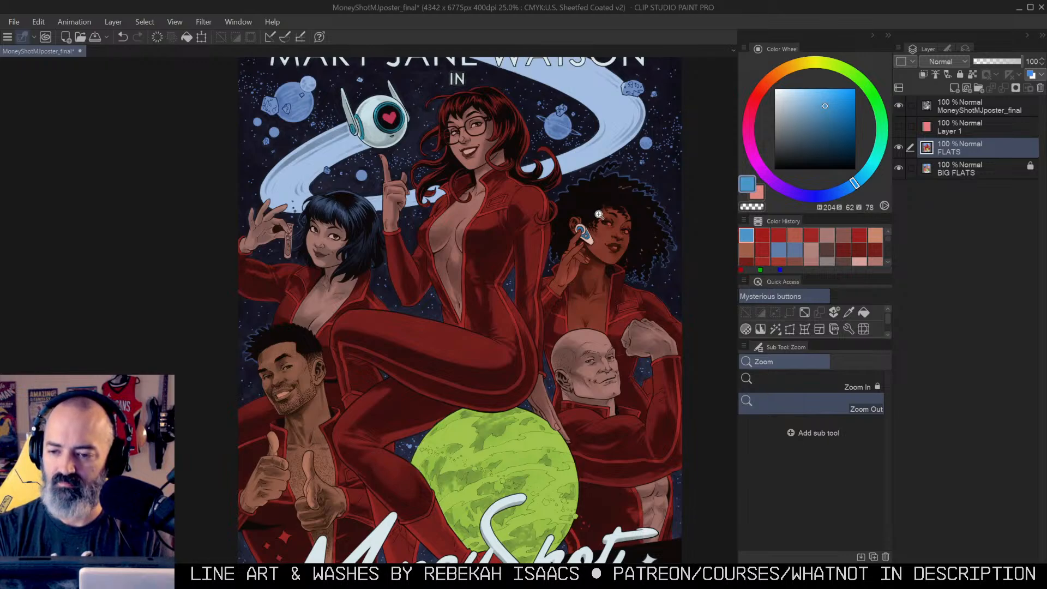
key("m")
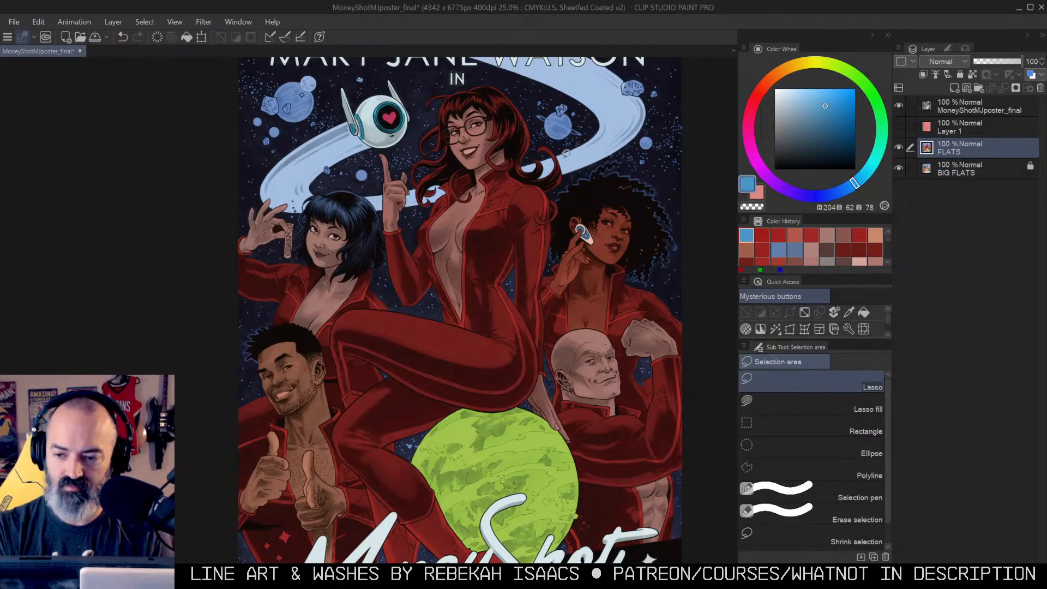
left_click_drag(521, 197, 463, 233)
left_click_drag(623, 219, 609, 202)
mouse_move(578, 290)
left_mouse_down()
mouse_move(504, 392)
mouse_move(522, 384)
left_mouse_up()
mouse_move(527, 354)
left_mouse_down()
mouse_move(568, 428)
mouse_move(562, 304)
left_mouse_up()
left_click_drag(594, 170, 625, 159)
left_click_drag(433, 347, 440, 339)
mouse_move(535, 172)
left_mouse_down()
mouse_move(518, 267)
mouse_move(572, 166)
left_mouse_up()
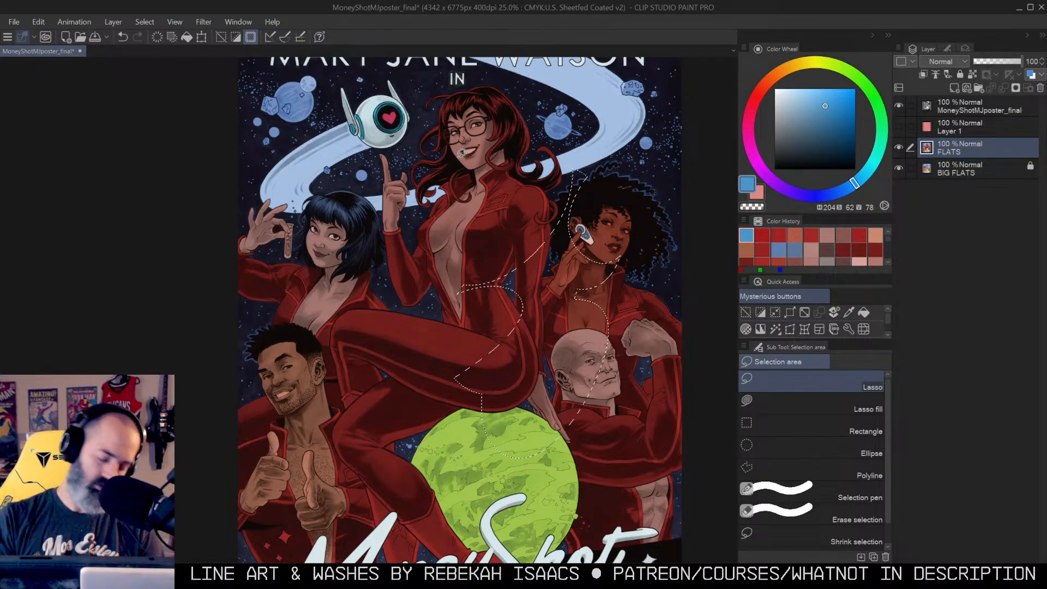
left_click_drag(626, 191, 660, 218)
key("q")
key("q")
key("ctrl+d")
mouse_move(539, 195)
left_mouse_down()
mouse_move(434, 300)
mouse_move(453, 309)
left_mouse_up()
mouse_move(593, 182)
left_mouse_down()
mouse_move(471, 218)
mouse_move(458, 263)
mouse_move(515, 256)
left_mouse_up()
key("ctrl+d")
mouse_move(472, 211)
left_mouse_down()
mouse_move(410, 254)
mouse_move(327, 398)
mouse_move(359, 361)
left_mouse_up()
key("ctrl+d")
mouse_move(623, 240)
left_mouse_down()
mouse_move(572, 221)
mouse_move(628, 180)
left_mouse_up()
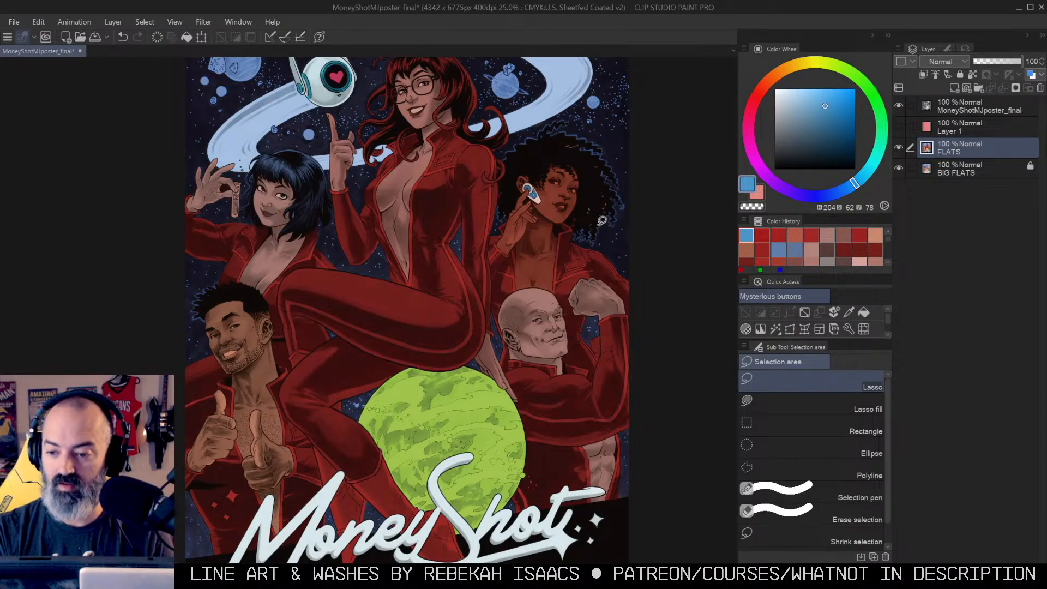
Step: Open a second canvas window showing the same poster
key("alt+space")
left_click(540, 232, "alt")
left_click_drag(575, 222, 583, 246)
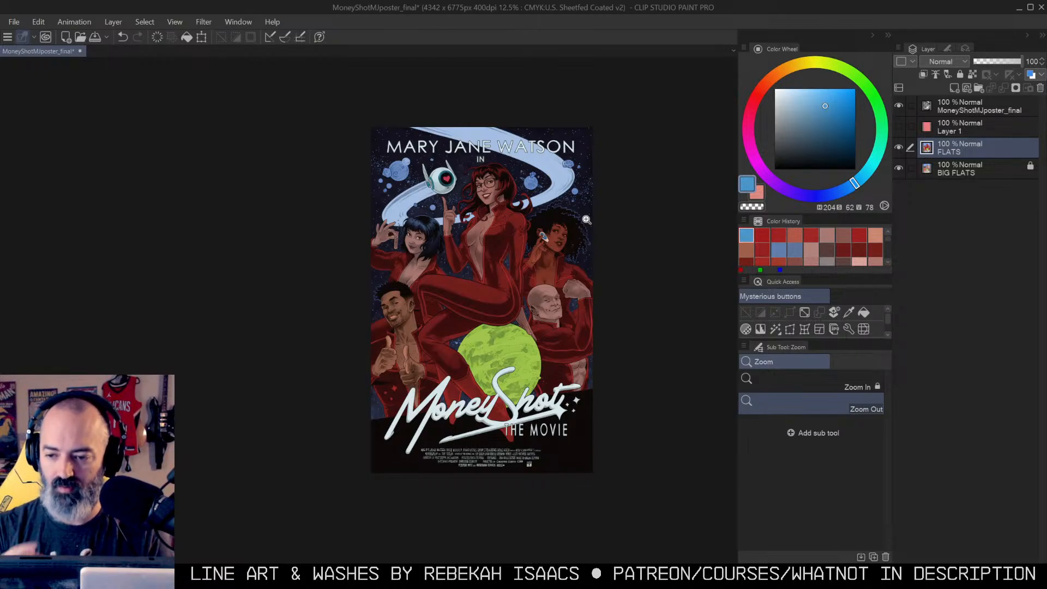
left_click(239, 22)
mouse_move(256, 35)
left_click(424, 38)
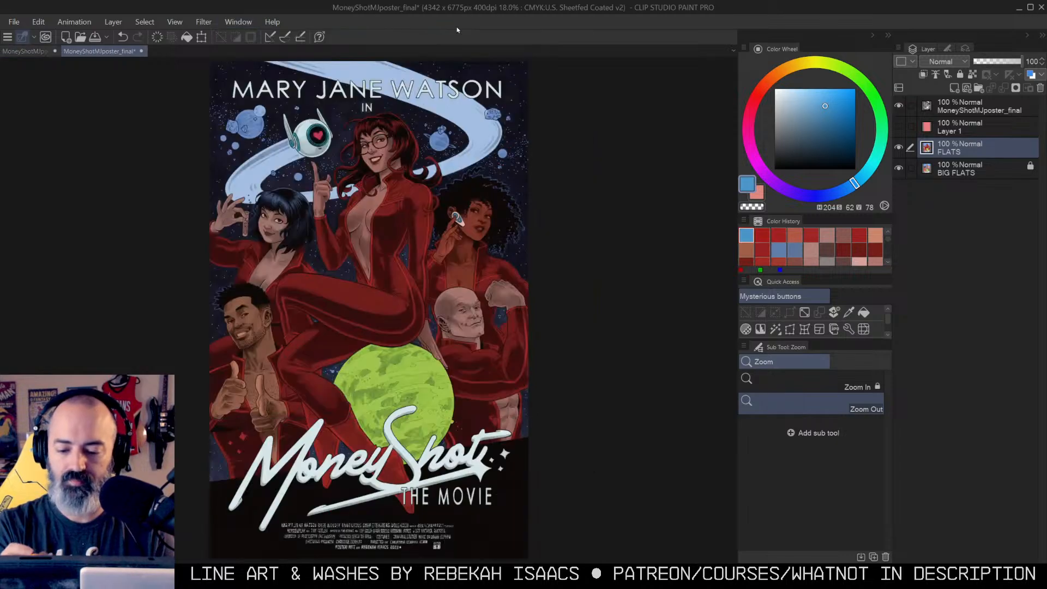
Step: Place the two poster windows side by side, with one as a narrow overview that fits the whole poster
mouse_move(117, 52)
left_mouse_down()
mouse_move(543, 179)
mouse_move(733, 154)
left_mouse_up()
key("m")
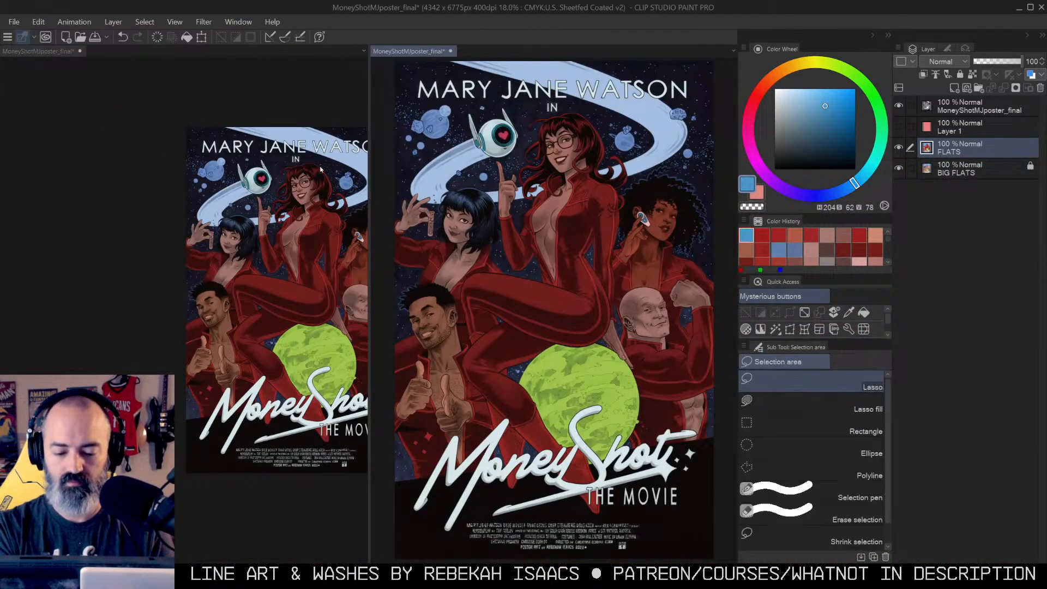
left_click_drag(369, 96, 175, 119)
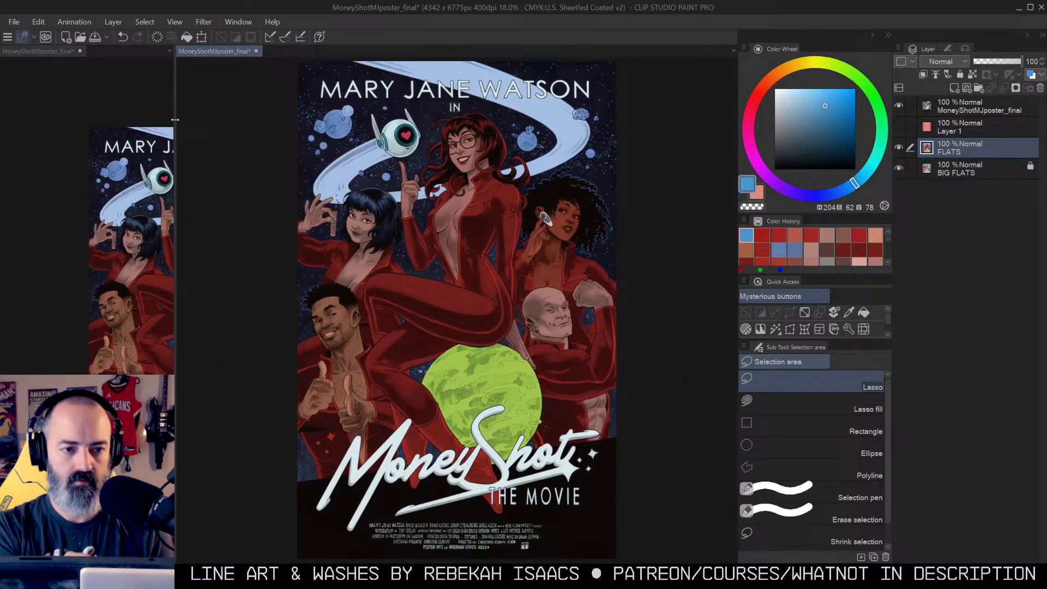
left_click(164, 164)
left_click(805, 313)
left_click_drag(124, 235, 126, 125)
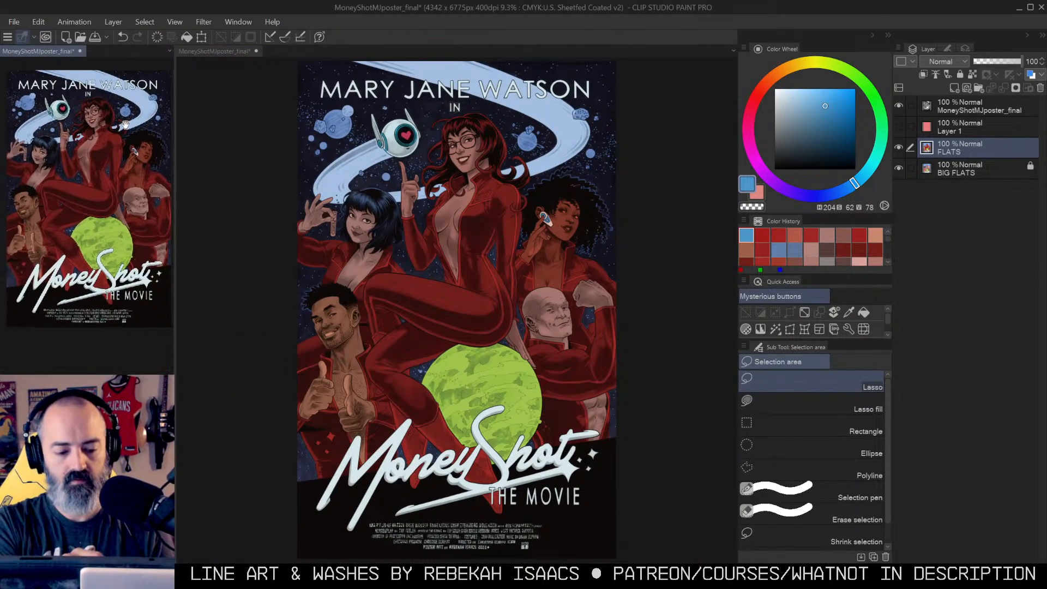
left_click(646, 196)
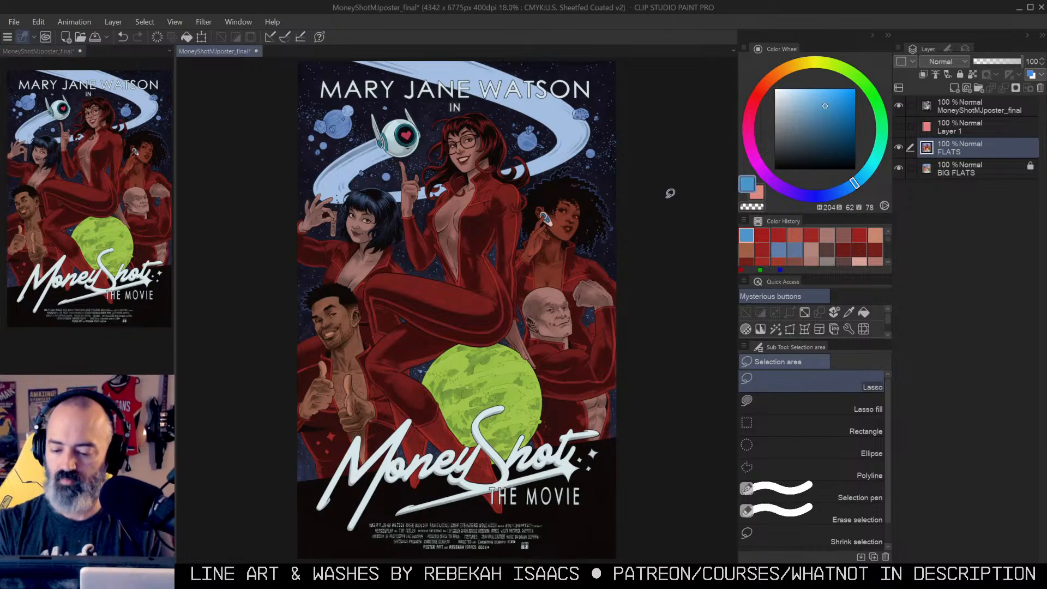
Step: Delete the hidden Layer 1 and rename the line-art layer INKS
left_click(965, 127)
right_click(961, 129)
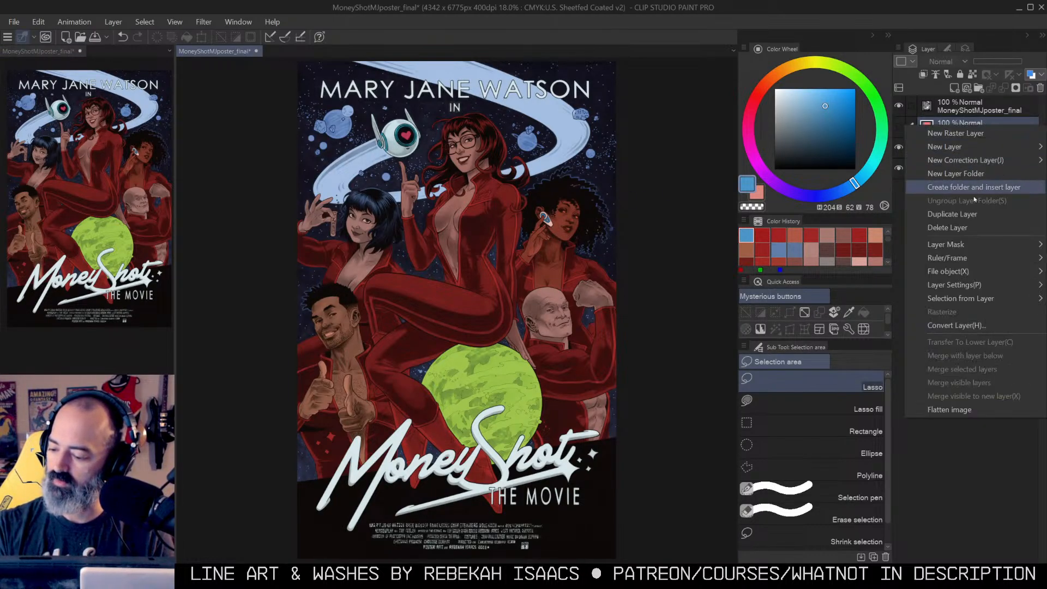
left_click(983, 199)
double_click(984, 111)
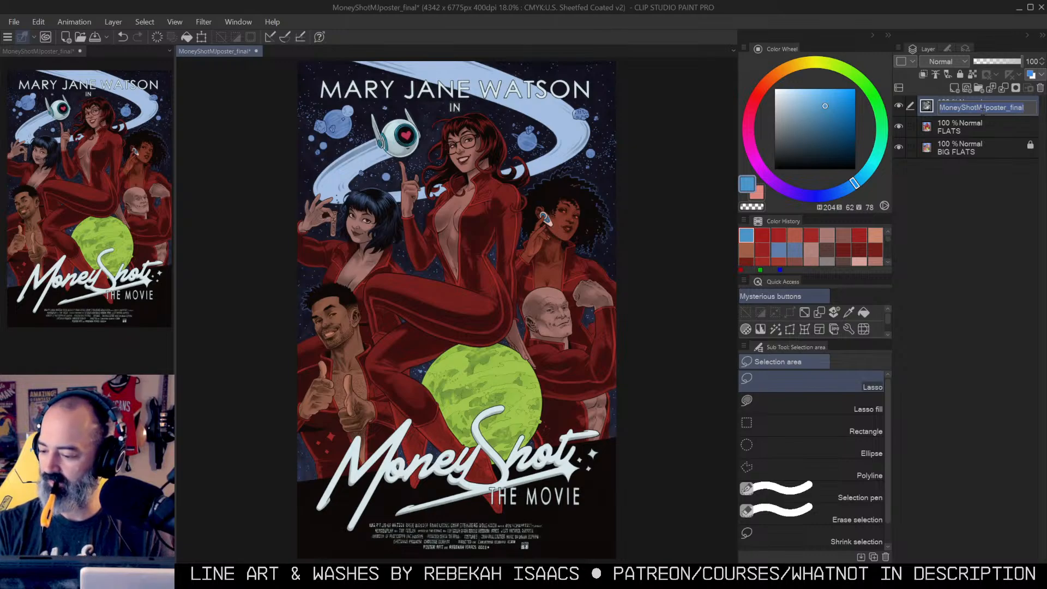
type("inkS")
key("Return")
Step: Add a new raster layer directly above FLATS and name it BASE
left_click(959, 127)
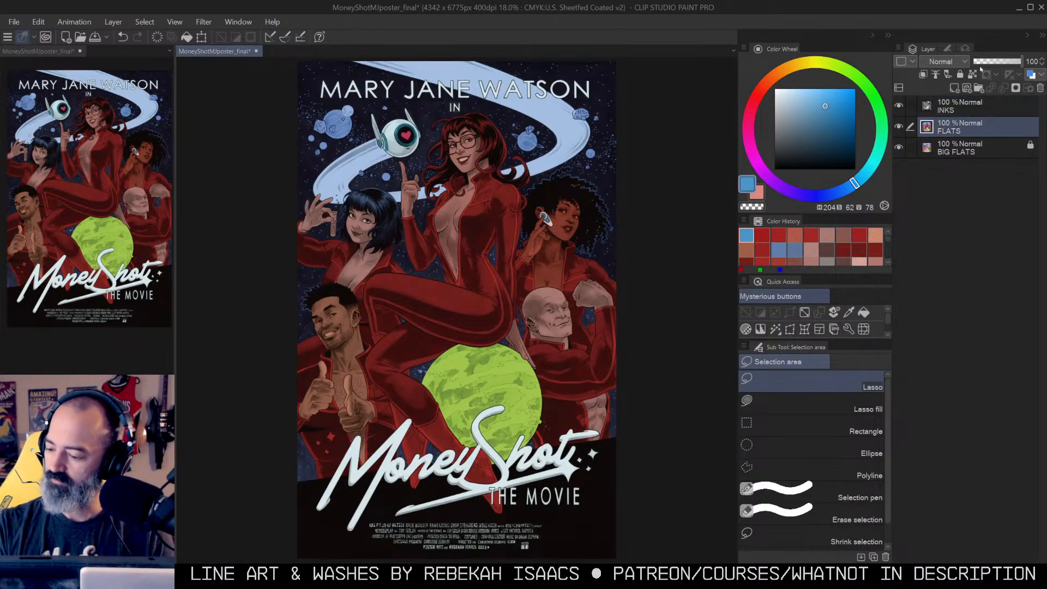
left_click(955, 88)
double_click(962, 125)
type("b")
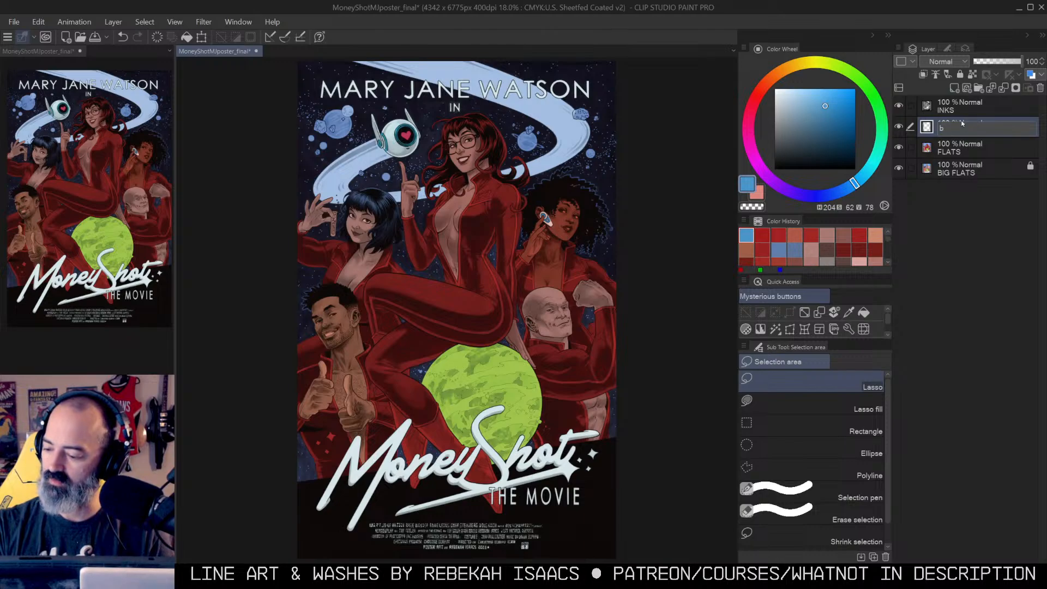
type("ASE")
key("Return")
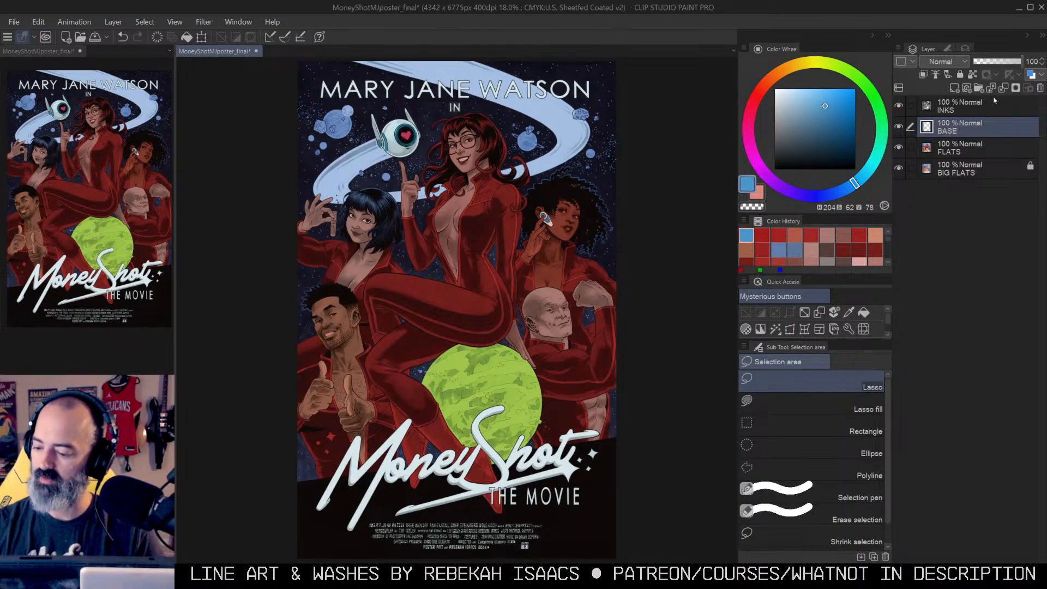
Step: Fill the whole BASE layer with pure white (204, 0, 100)
left_click_drag(631, 205, 644, 198)
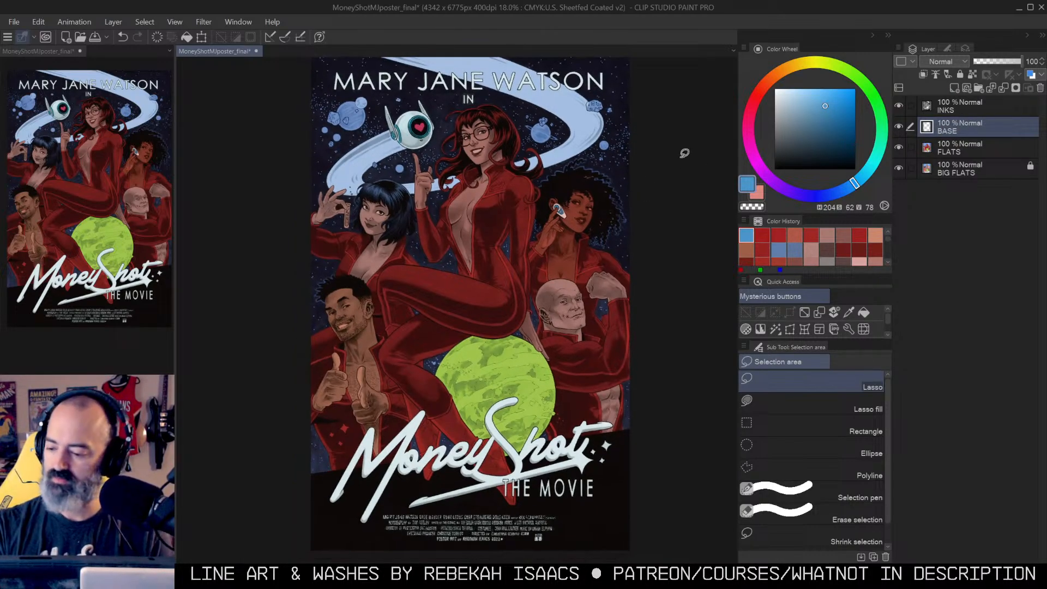
left_click(780, 132)
left_click_drag(775, 127, 775, 89)
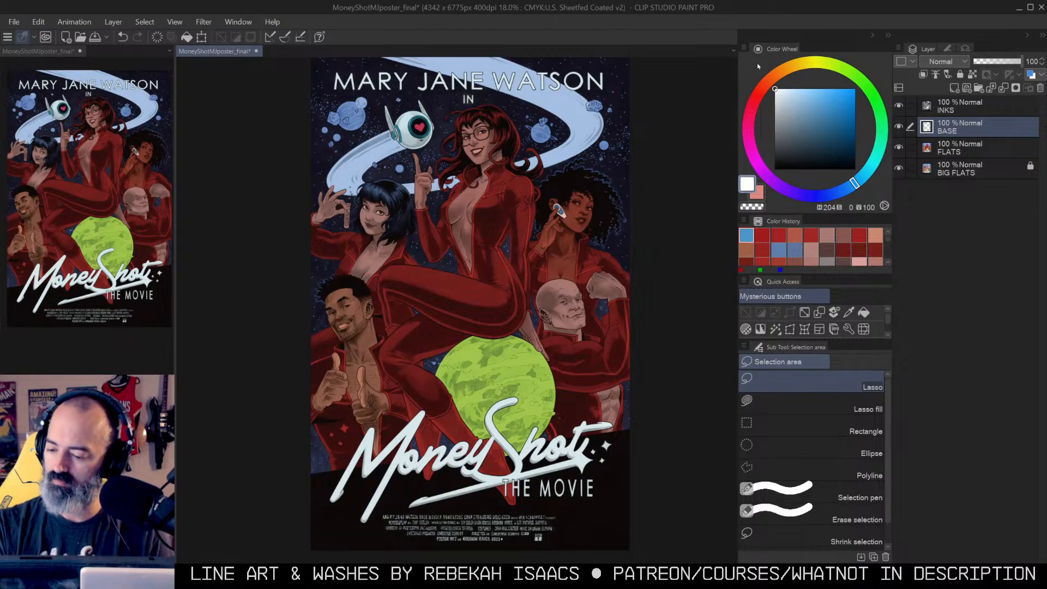
key("g")
left_click(527, 252)
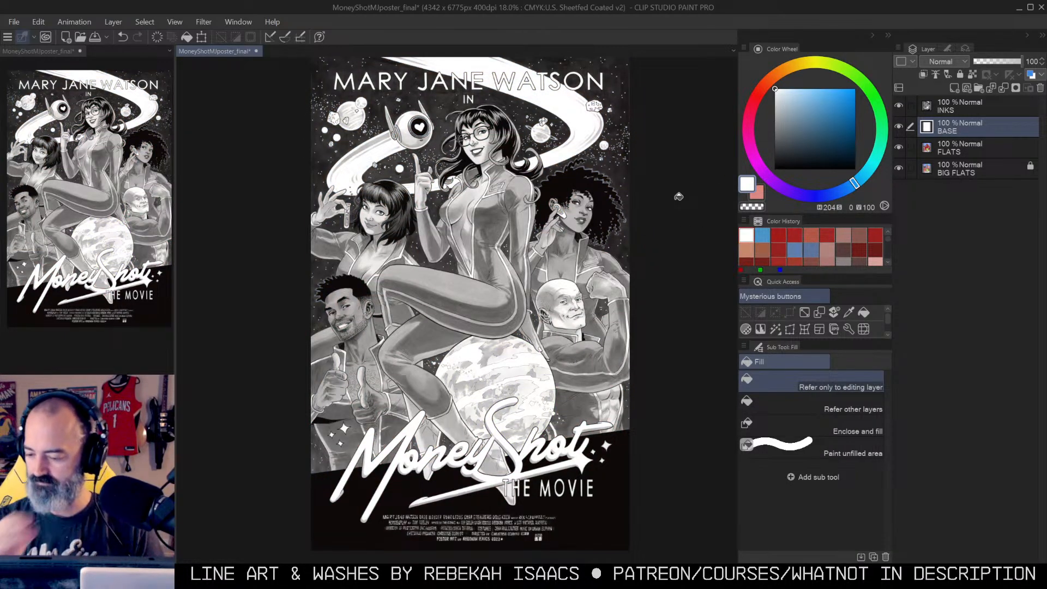
Step: Isolate the INKS layer to examine the transparency of its line art and washes, and show all layers again
left_click(976, 147)
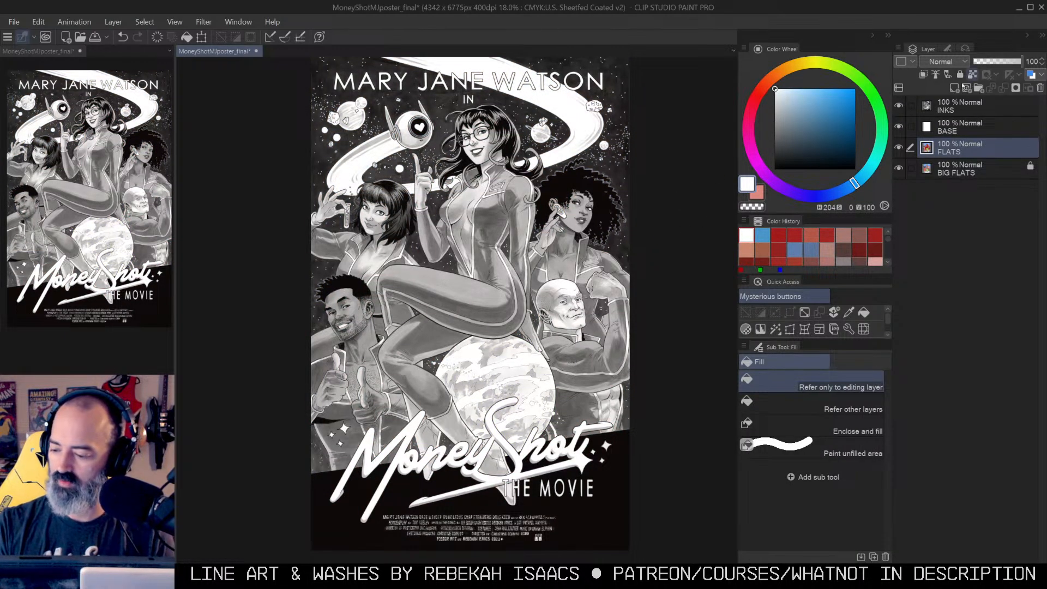
mouse_move(514, 157)
left_mouse_down()
mouse_move(544, 243)
mouse_move(580, 223)
left_mouse_up()
left_click(553, 221, "ctrl")
left_click(552, 229, "ctrl")
key("m")
left_click(938, 104)
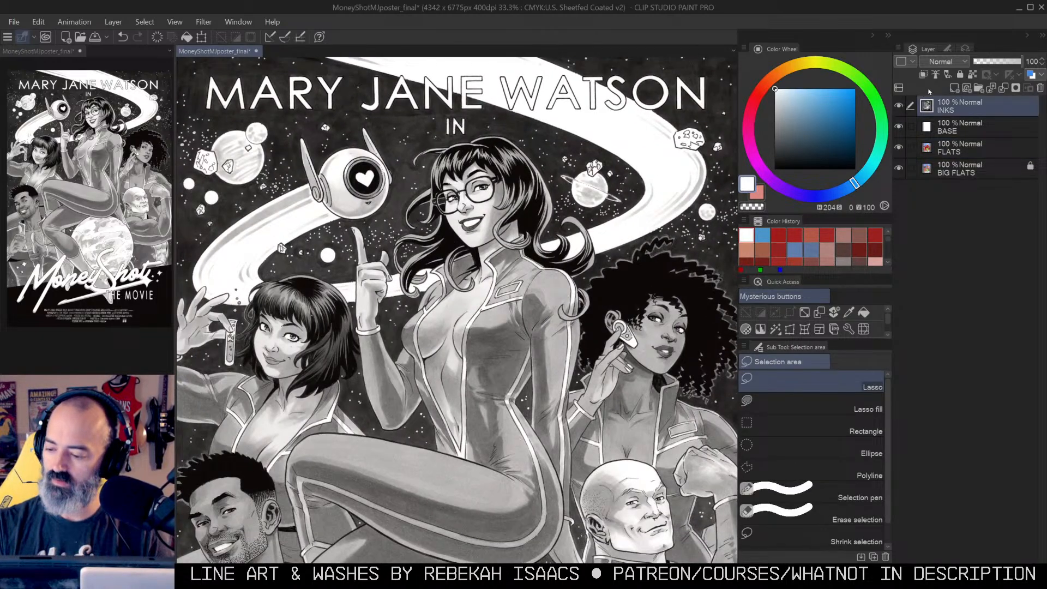
left_click(898, 109, "alt")
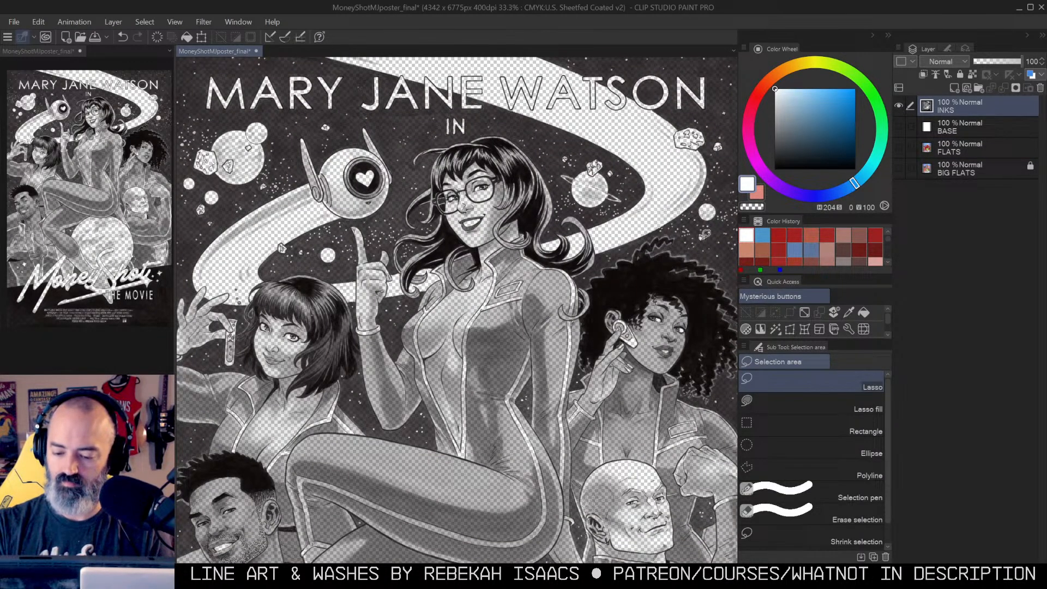
left_click_drag(670, 325, 674, 95)
left_click_drag(432, 380, 526, 260)
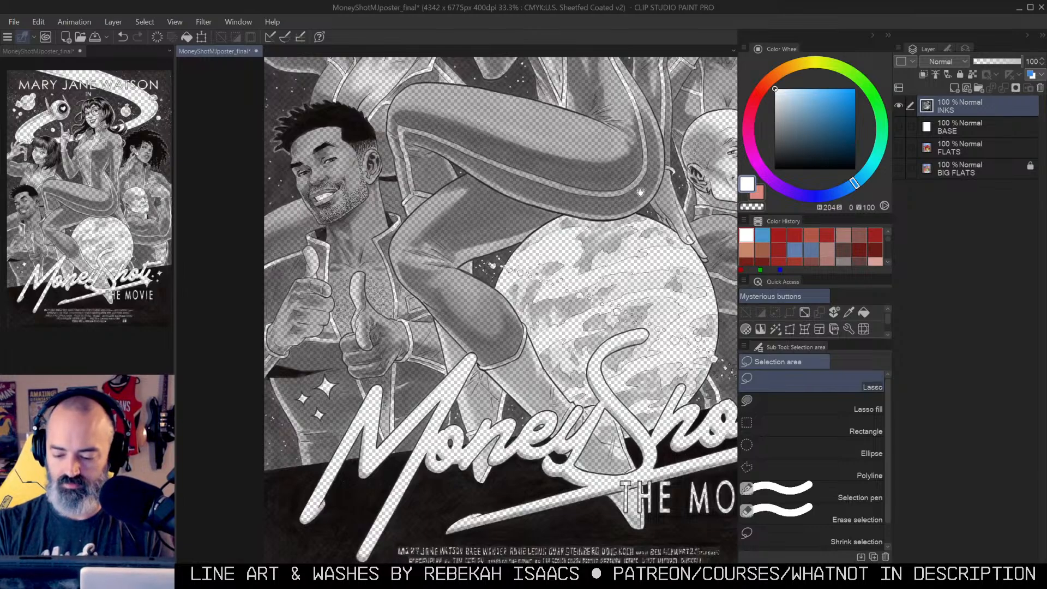
left_click_drag(631, 195, 479, 466)
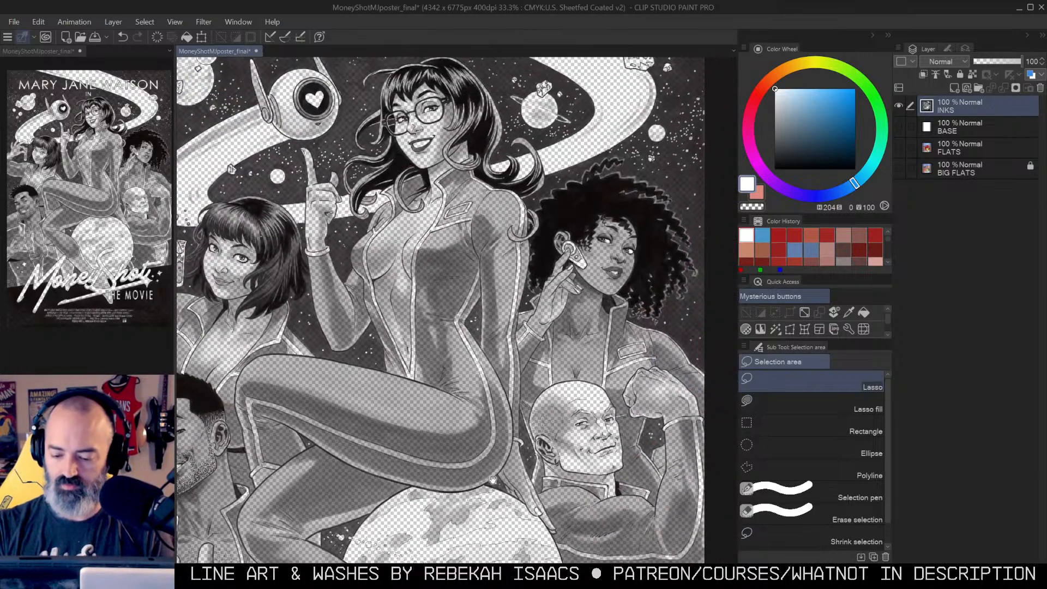
left_click(900, 106, "alt")
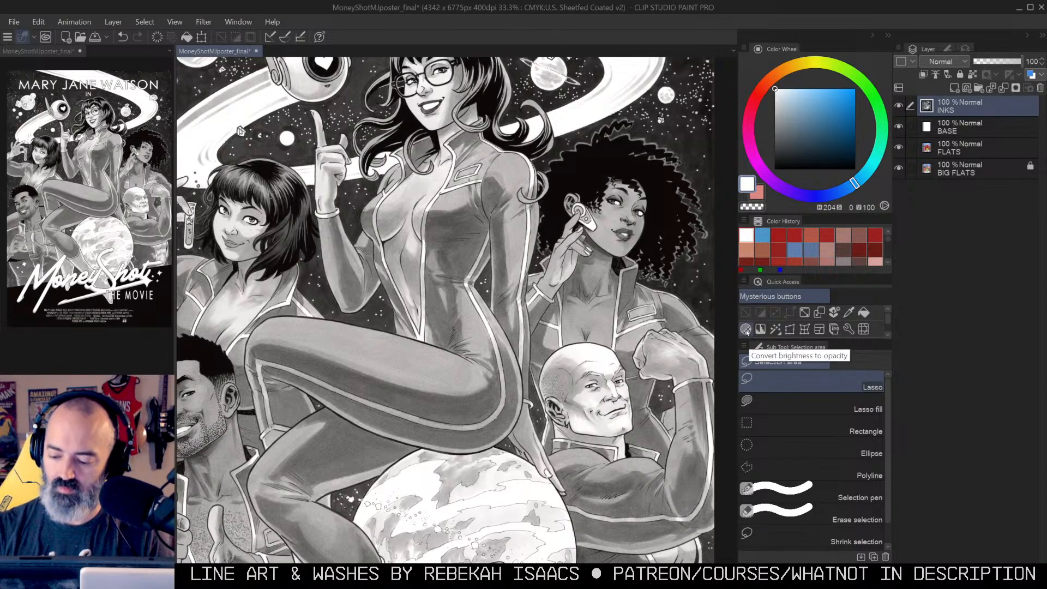
Step: Convert the INKS layer's brightness to opacity
left_click(38, 22)
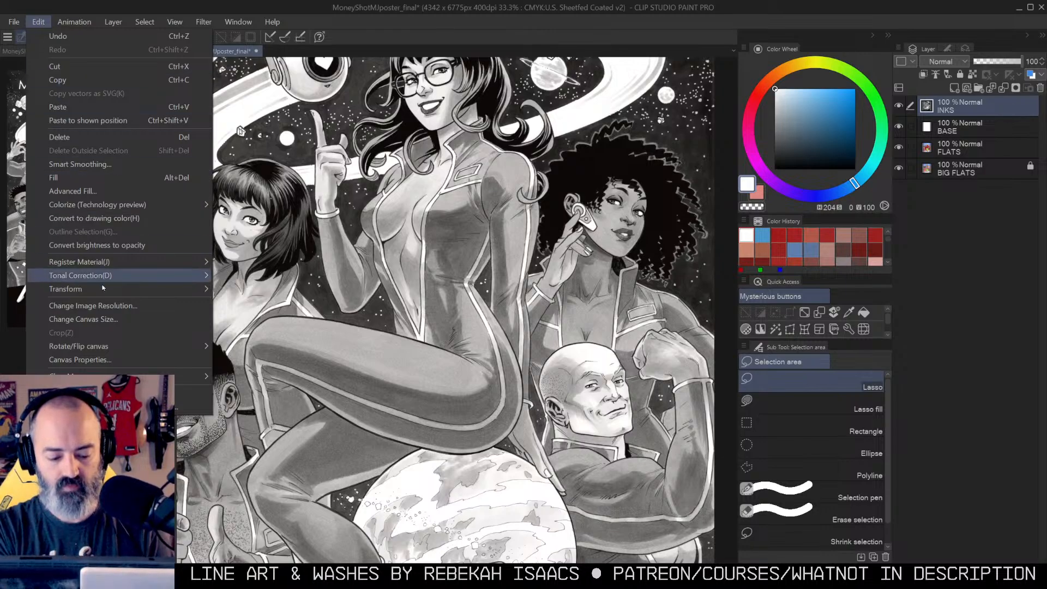
left_click(133, 246)
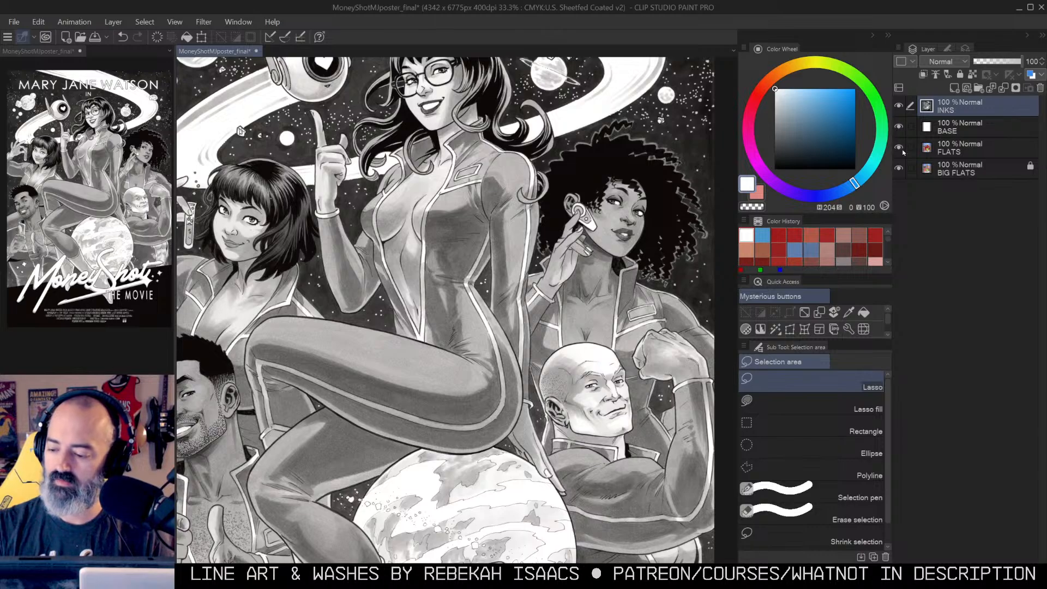
left_click(899, 127)
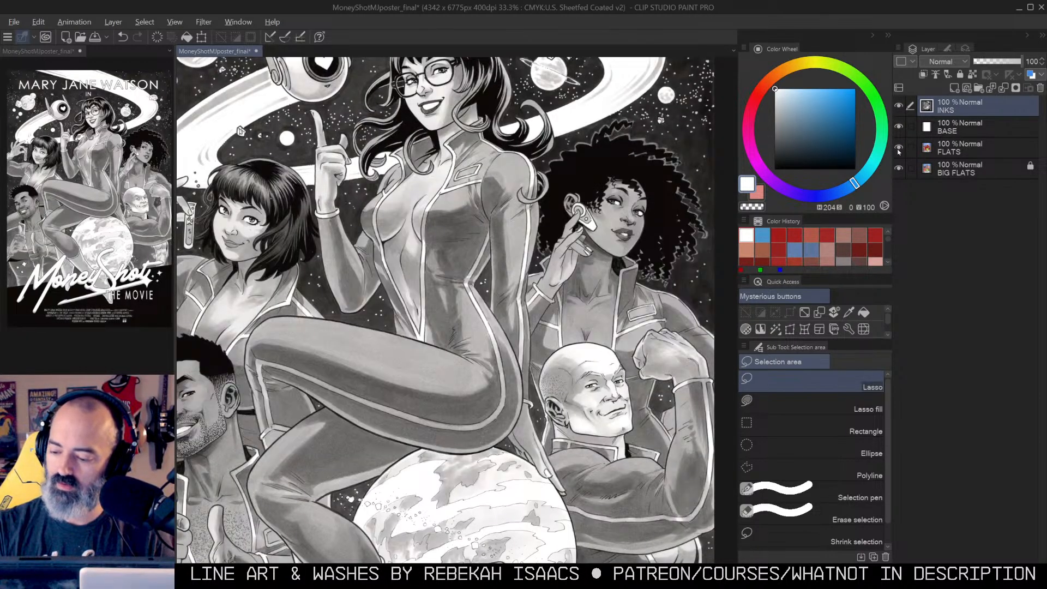
Step: Isolate the FLATS layer and lasso a large area around the upper figures of the poster
left_click(899, 148, "alt")
left_click(597, 237, "alt")
mouse_move(643, 255)
left_mouse_down()
mouse_move(636, 218)
mouse_move(627, 253)
left_mouse_up()
left_click(634, 239, "alt")
key("m")
mouse_move(530, 265)
left_mouse_down()
mouse_move(494, 140)
mouse_move(562, 269)
left_mouse_up()
left_click(540, 226, "alt")
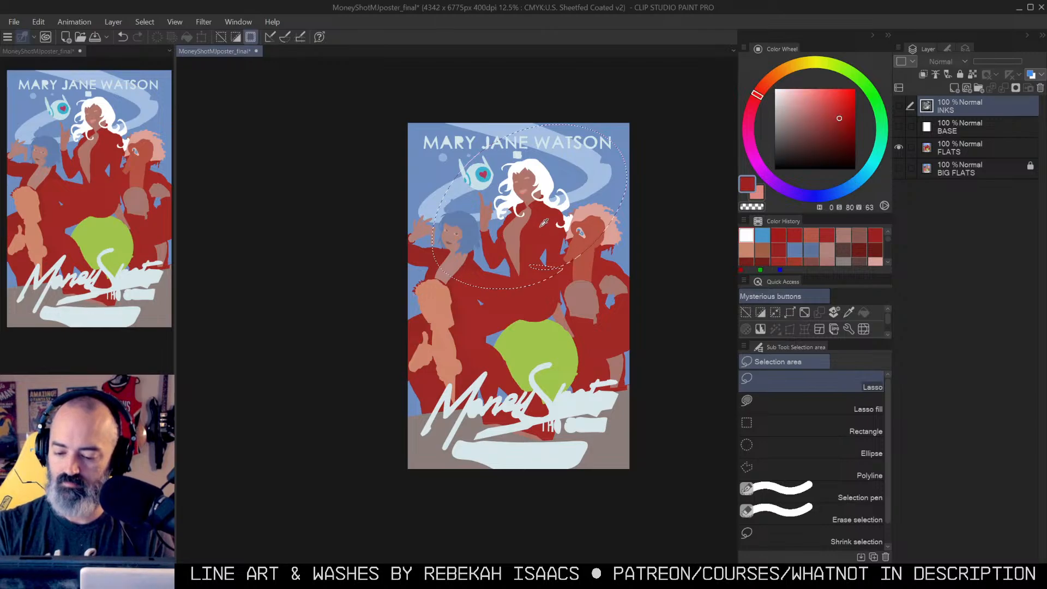
Step: Sample the pink (0, 37, 84) from the afro hair and apply it as a fill inside the selection on FLATS
left_click(607, 219, "alt")
key("g")
left_click(962, 148)
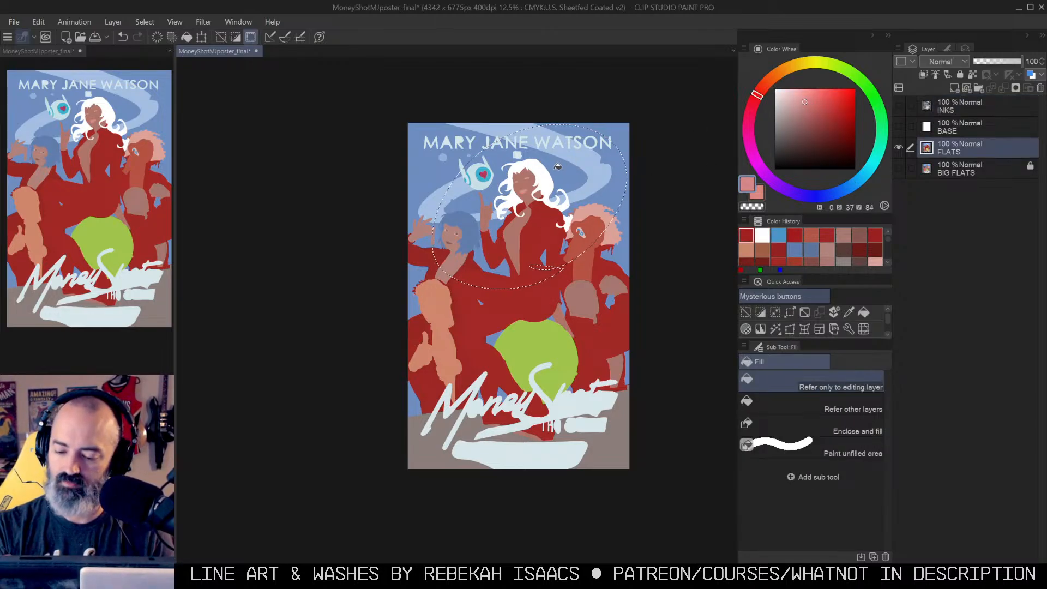
left_click(558, 166)
Step: Hide FLATS to examine BIG FLATS, show all the layers again and clear the selection
key("m")
left_click(898, 147)
left_click(899, 168)
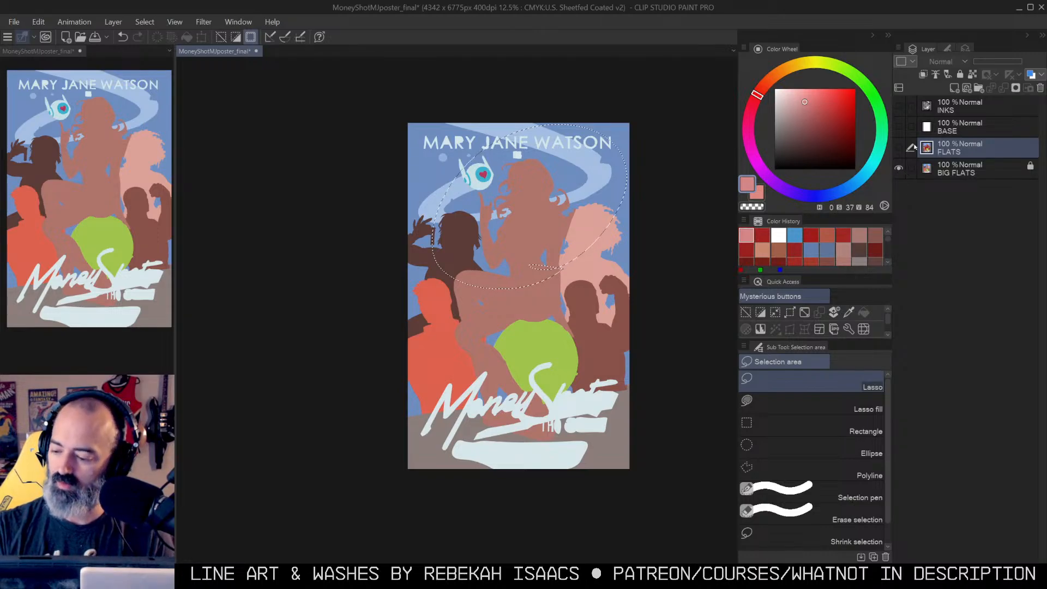
left_click_drag(899, 105, 899, 148)
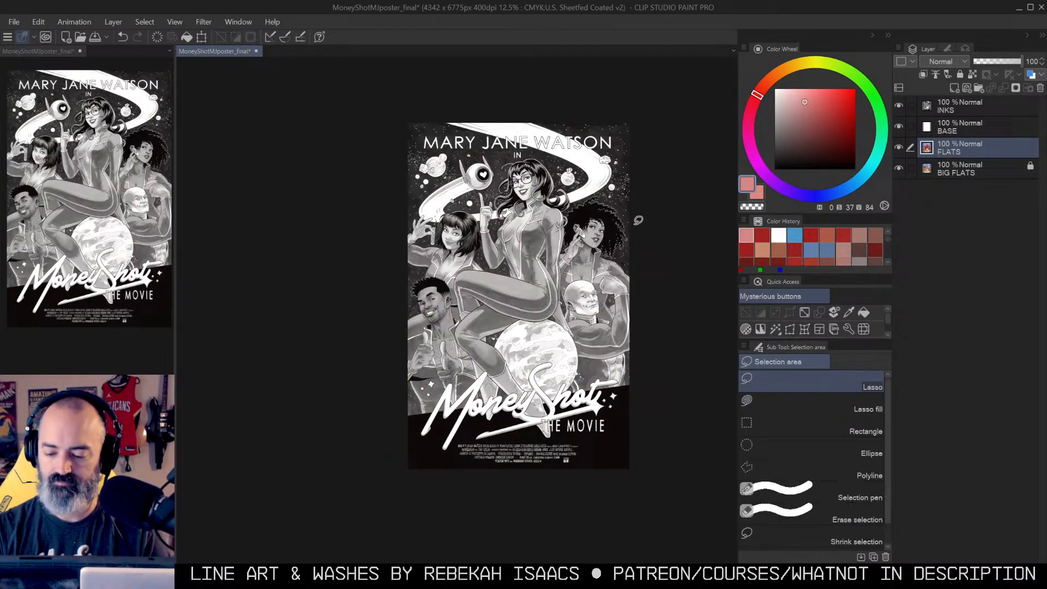
key("ctrl+d")
Step: Fill the whole BASE layer with medium blue (207, 61, 68)
left_click_drag(671, 223, 627, 219)
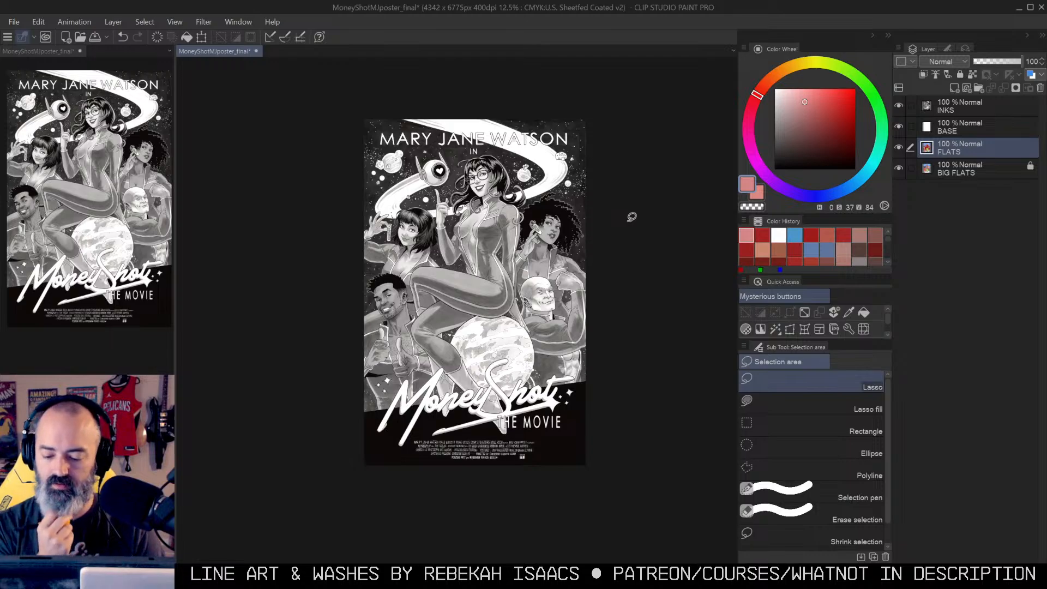
left_click_drag(559, 230, 571, 218)
left_click(572, 218, "ctrl")
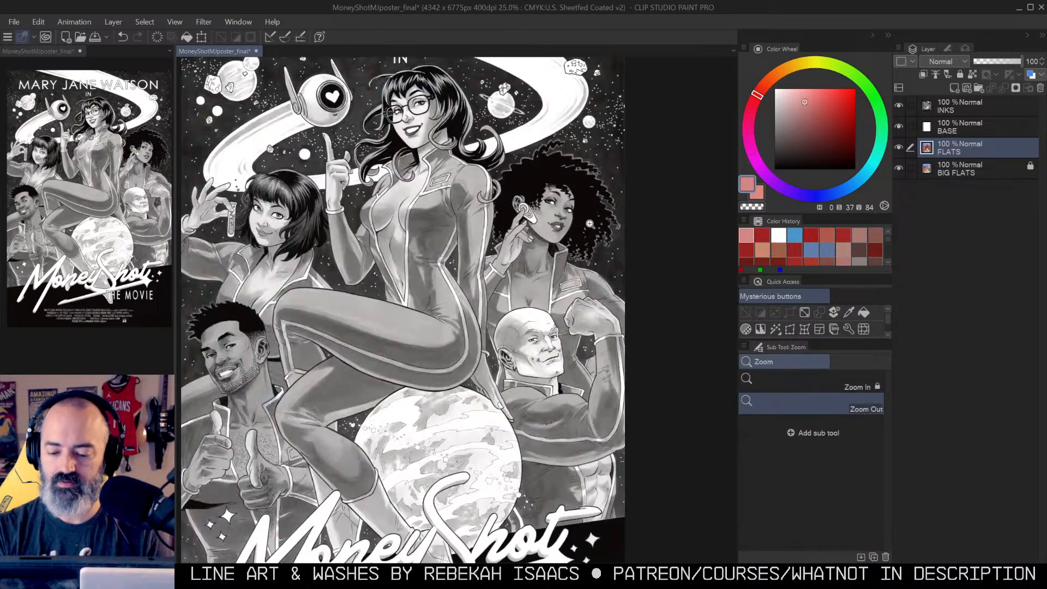
left_click(806, 313)
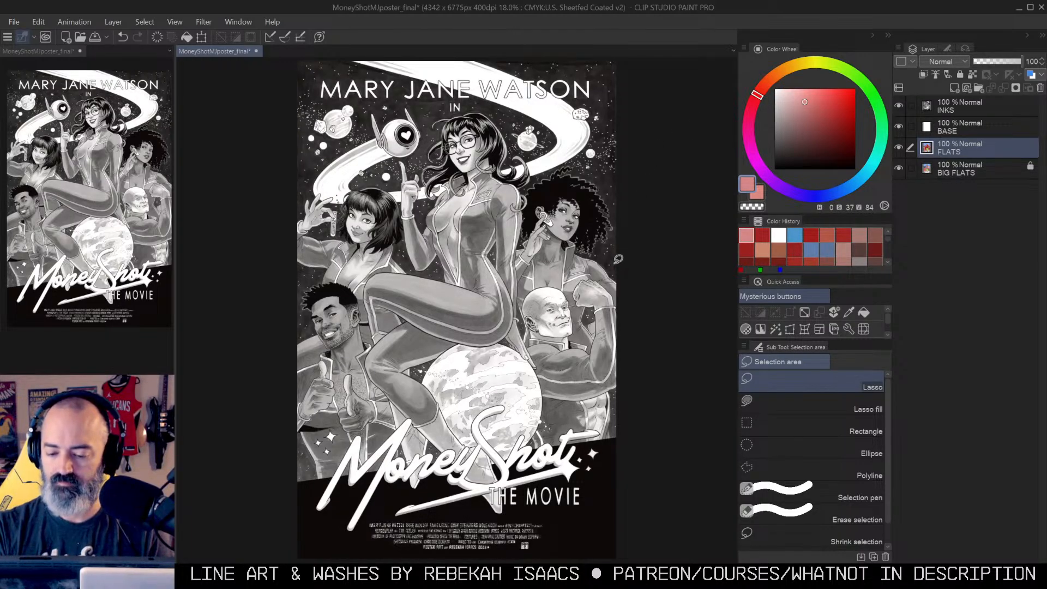
left_click(963, 129)
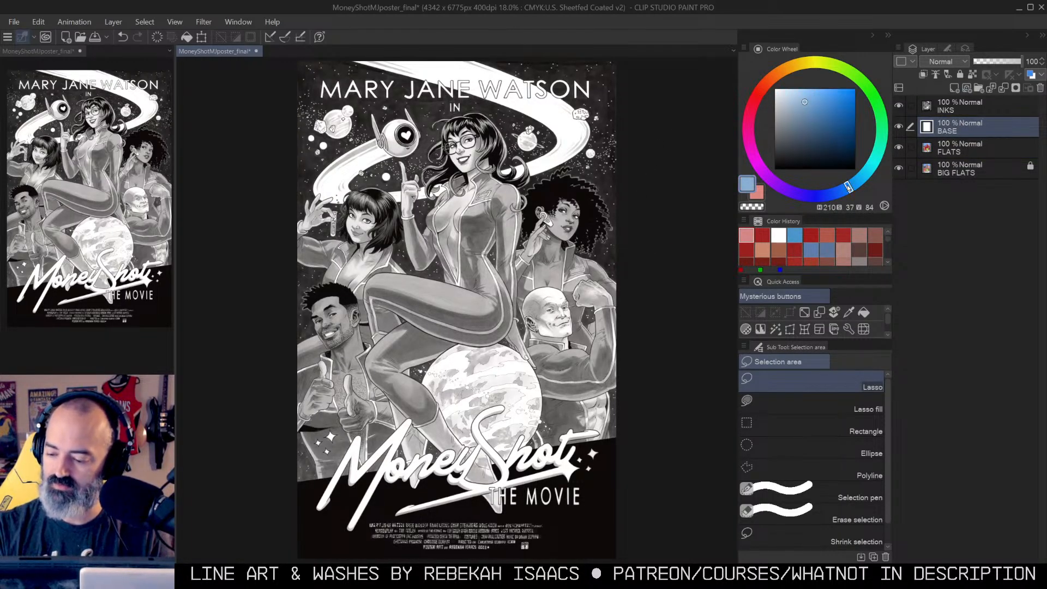
left_click(823, 111)
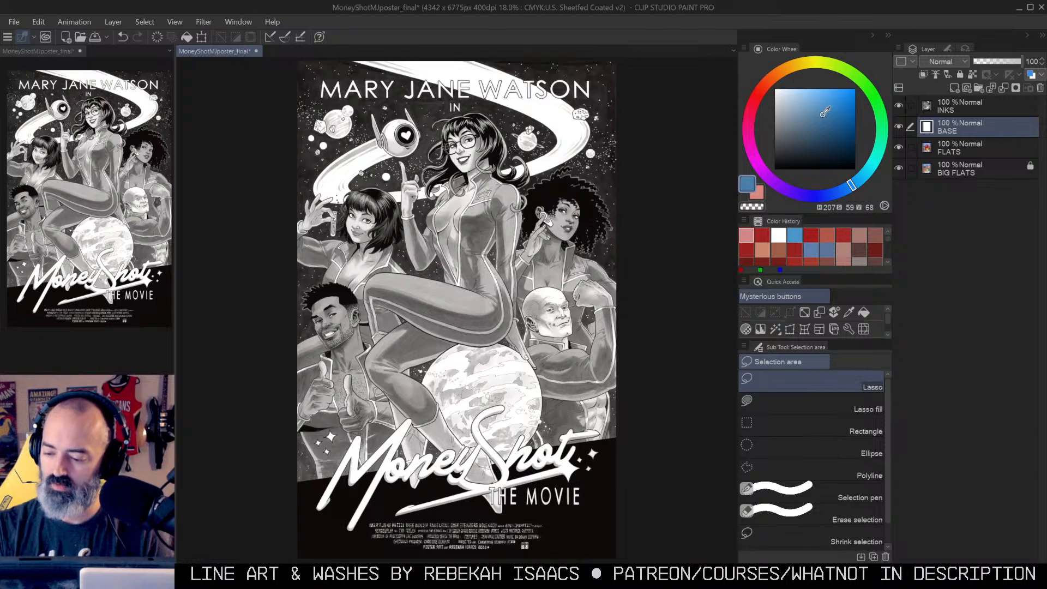
left_click(826, 108)
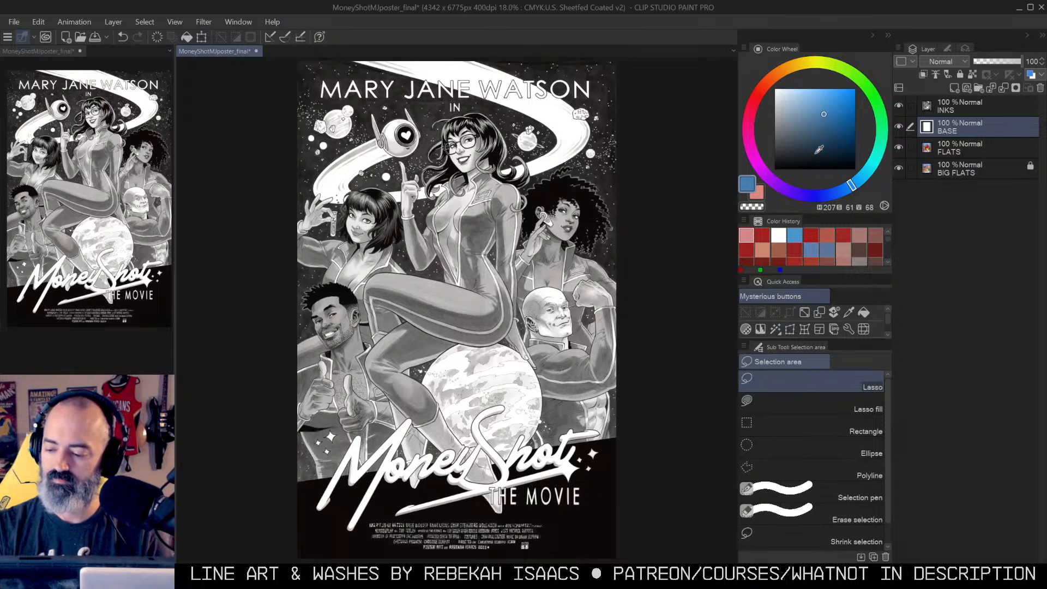
key("g")
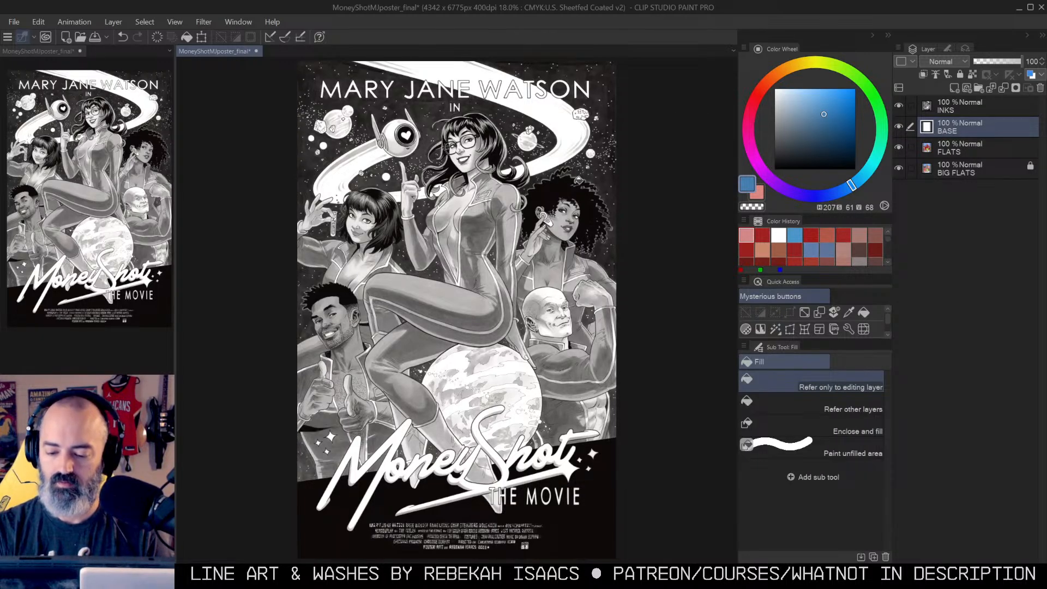
left_click(574, 182)
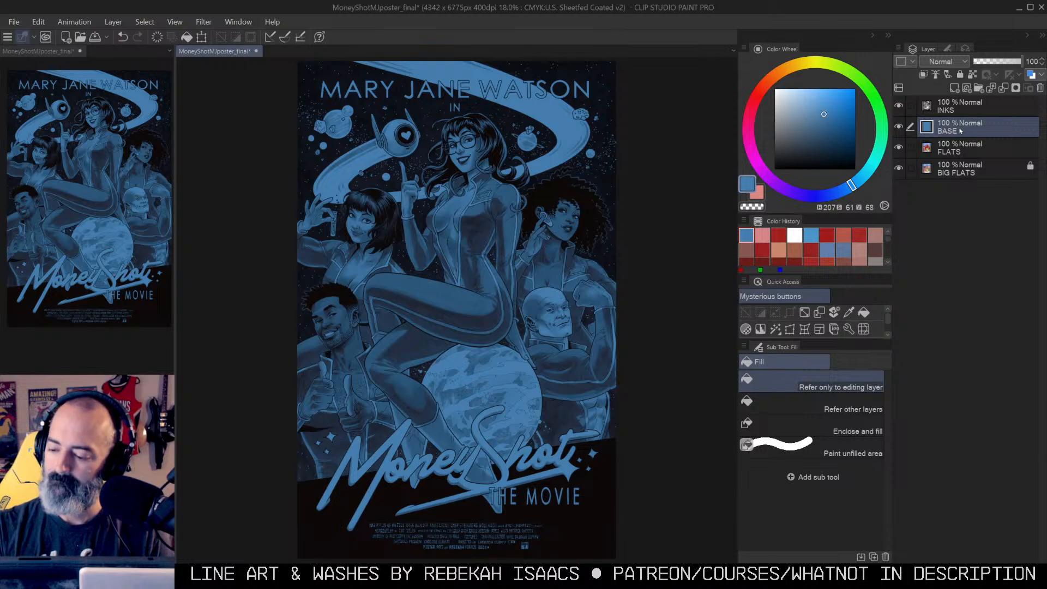
Step: Move the BASE layer above INKS and set its blending mode to Overlay
left_click_drag(961, 131, 960, 105)
left_click(943, 61)
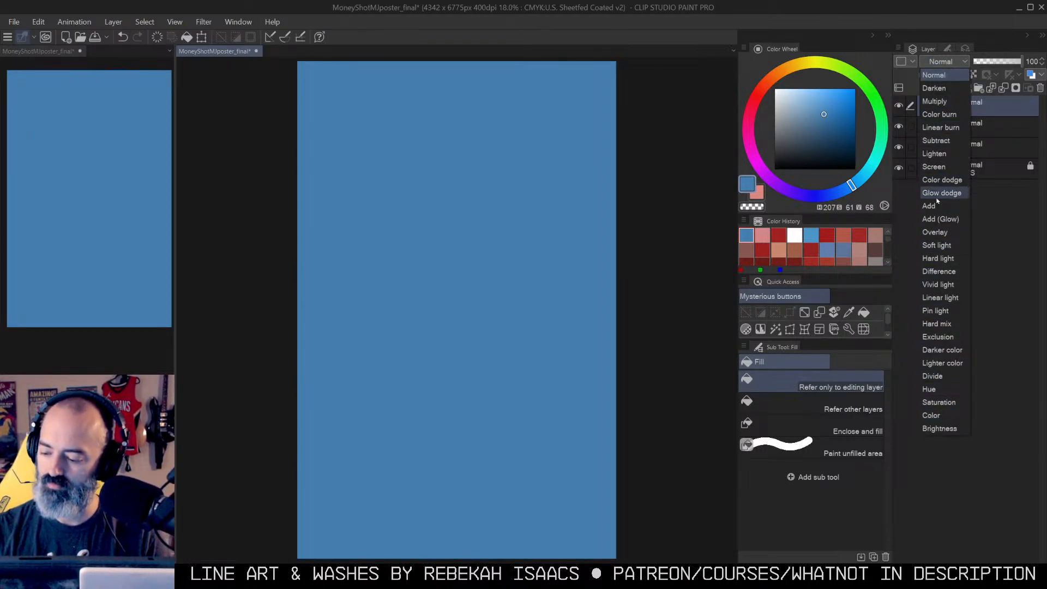
left_click(935, 231)
key("m")
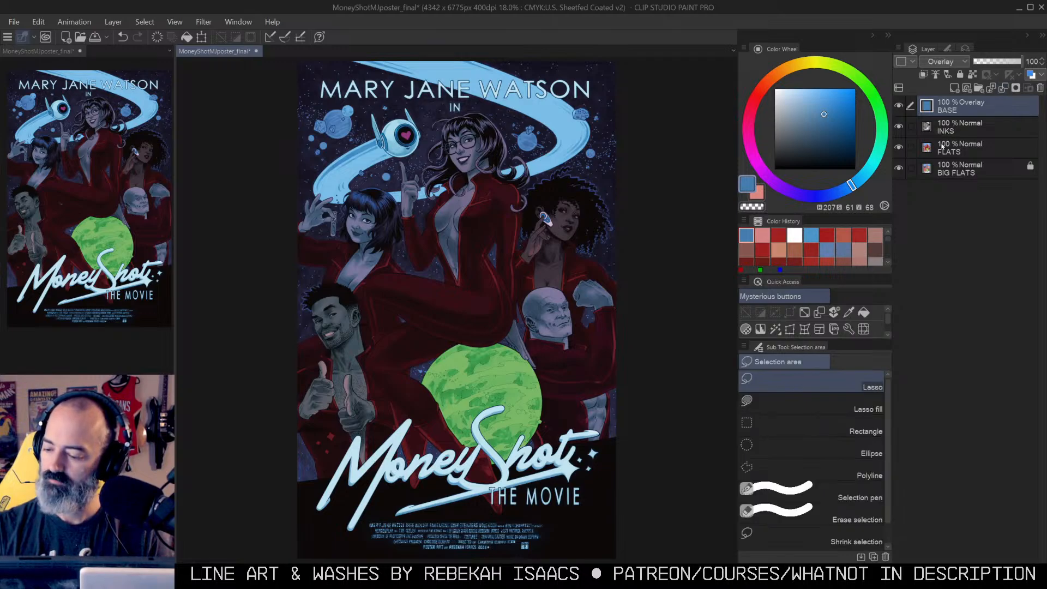
Step: Add a new raster layer directly above FLATS and fill it with white (207, 0, 100)
left_click(945, 146)
left_click(954, 88)
left_click(775, 89)
key("g")
left_click(571, 277)
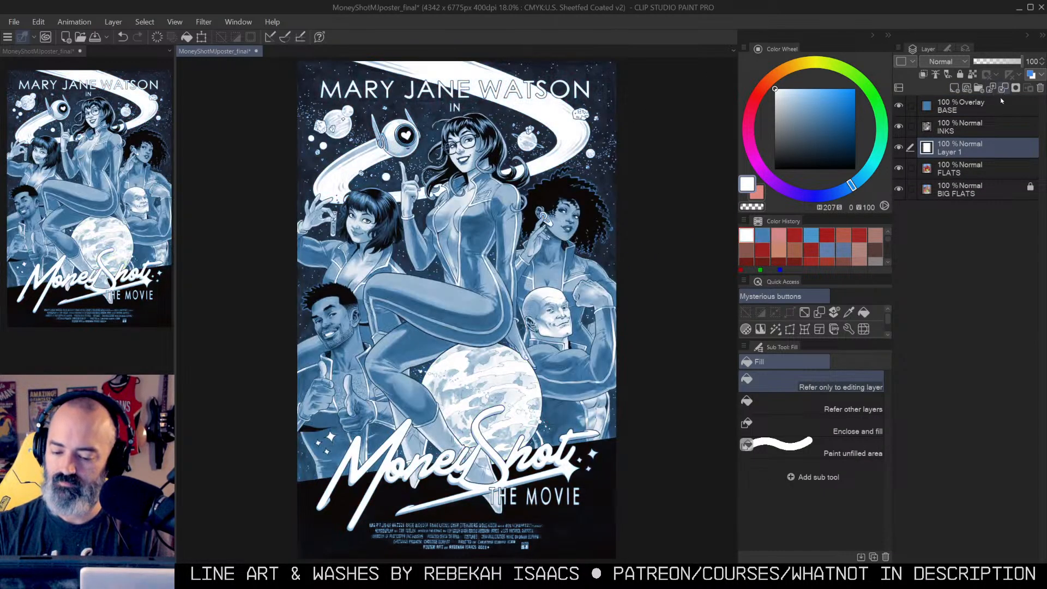
Step: Darken the blue BASE layer with Hue/Saturation/Luminosity by setting its luminosity to -14
left_click(933, 107)
key("ctrl+u")
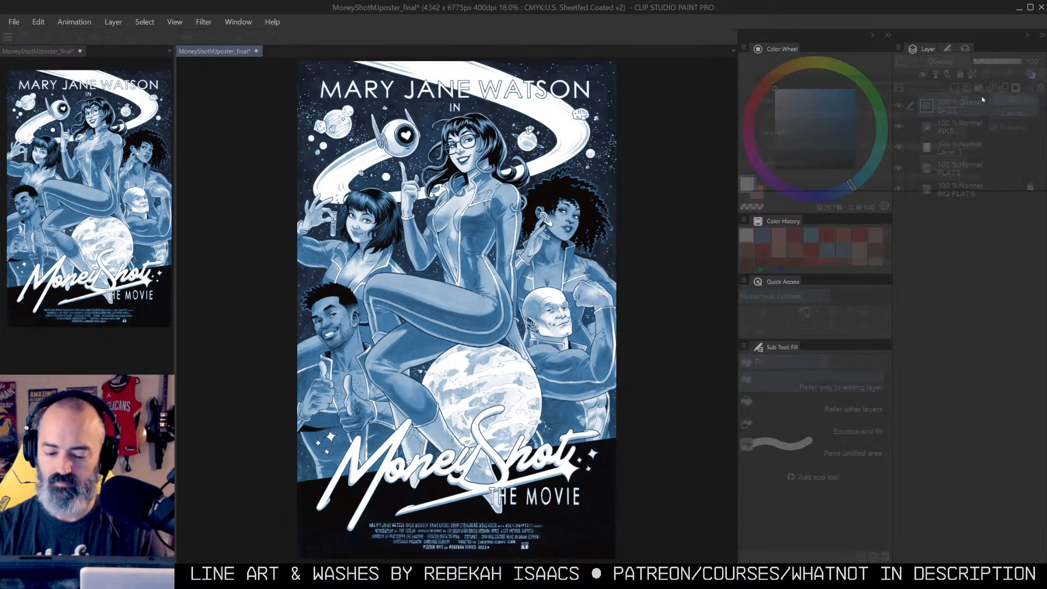
left_click(1003, 97)
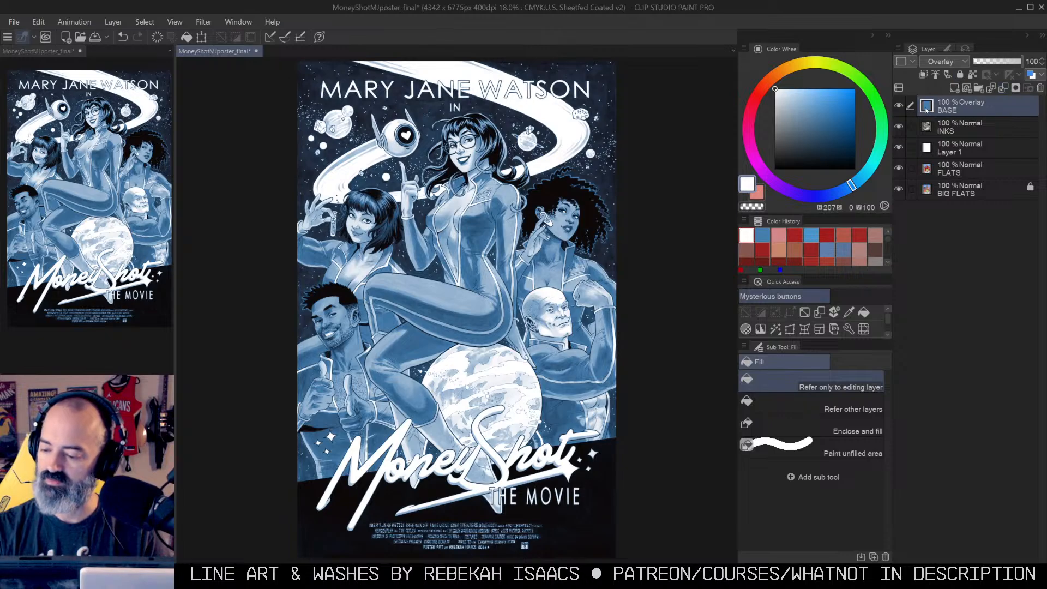
key("ctrl+u")
left_click_drag(871, 177, 860, 182)
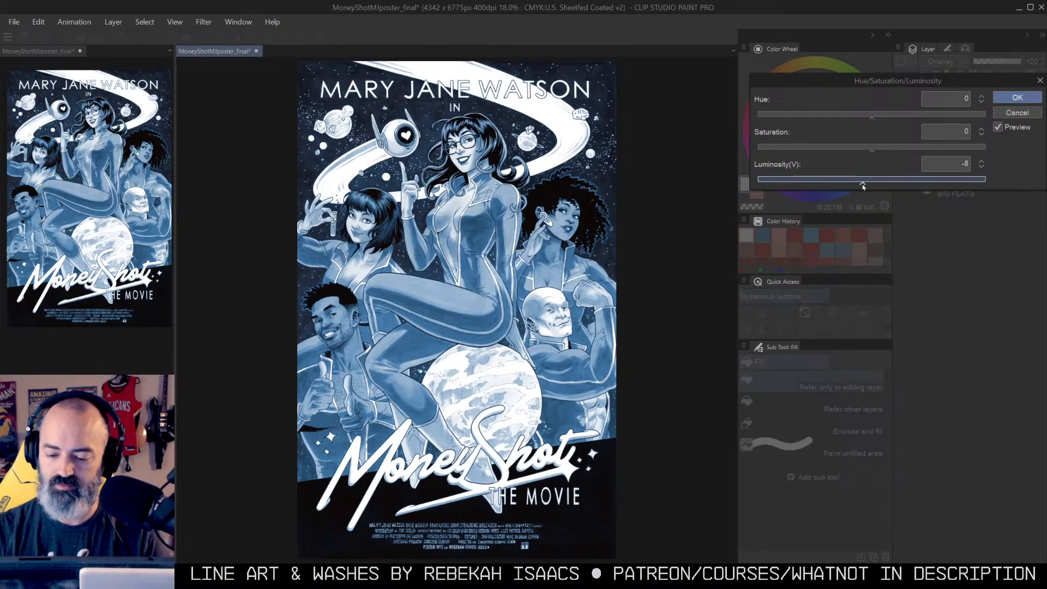
left_click_drag(856, 192, 856, 194)
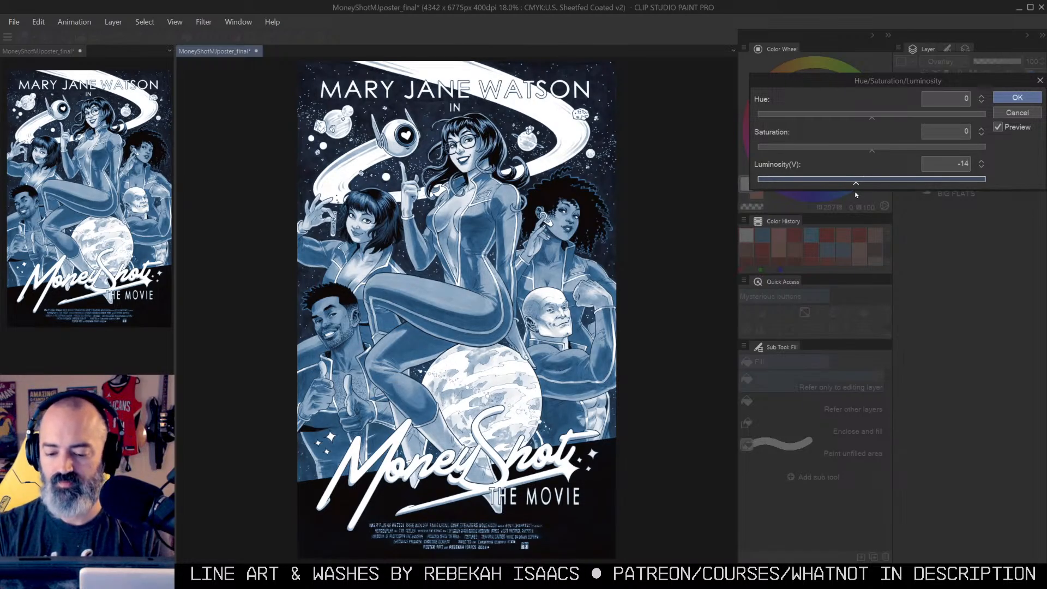
left_click(1009, 99)
key("m")
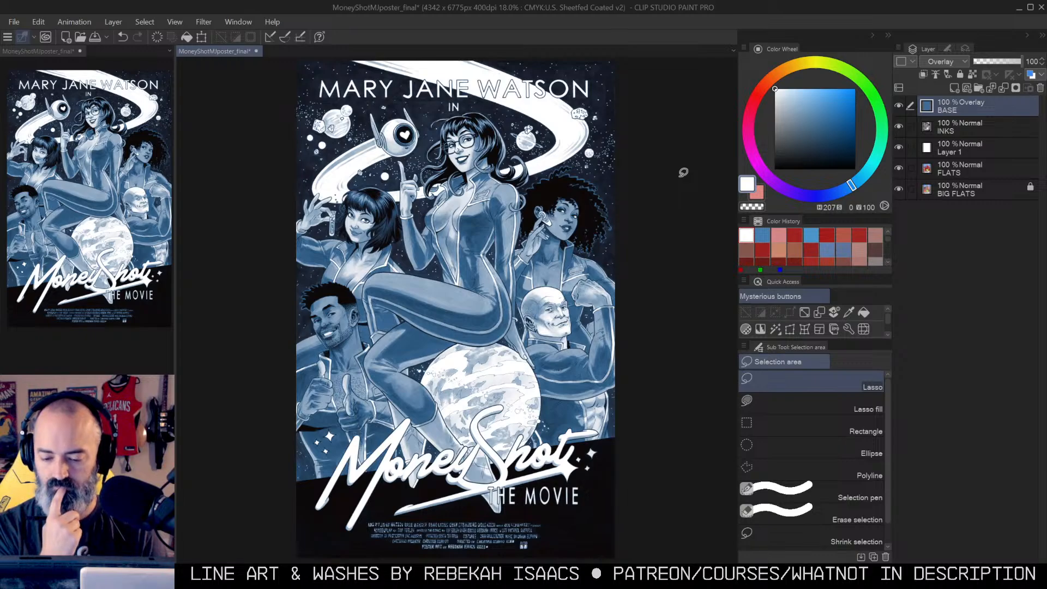
Step: Isolate the BASE layer and sample its blue as the drawing colour
left_click(963, 124)
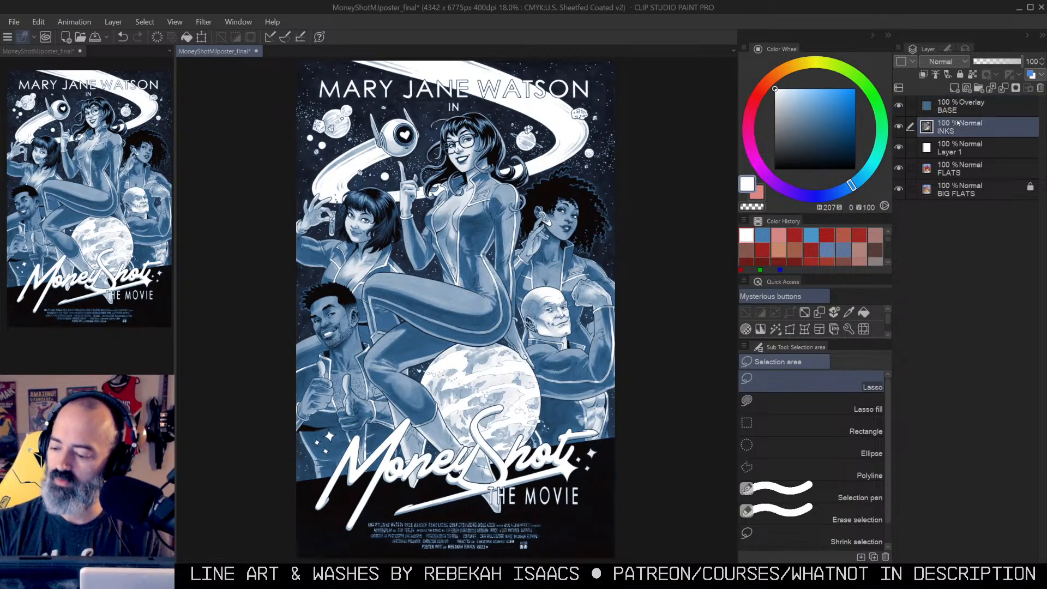
left_click(949, 107)
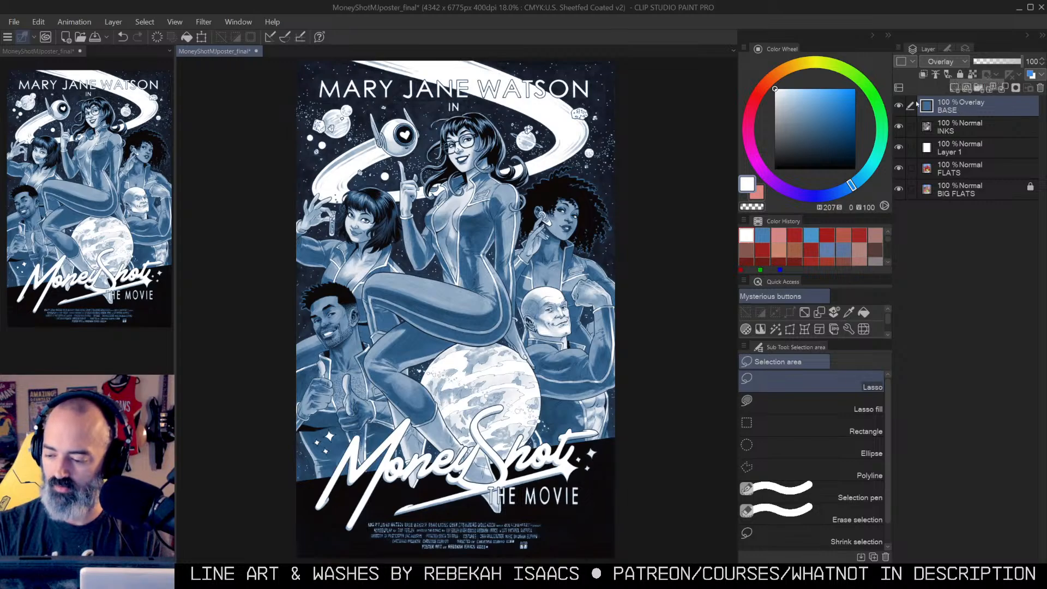
left_click(900, 106, "alt")
left_click(900, 106, "alt")
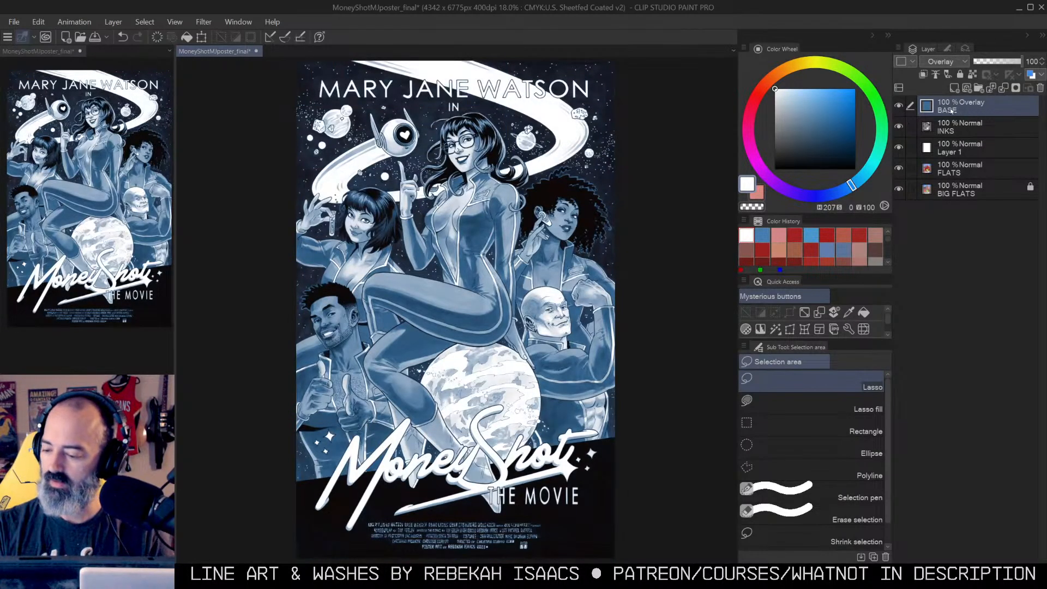
left_click(899, 105, "alt")
left_click(523, 173, "alt")
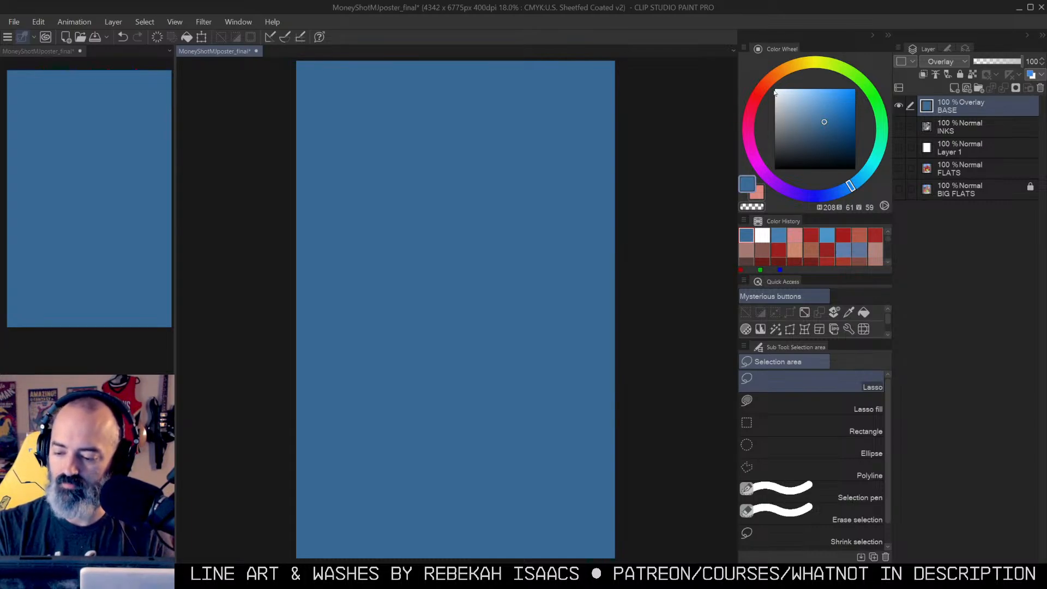
Step: Compare white, black and mid-value blue in the colour settings, discard the changes and show all layers again
left_click(748, 184)
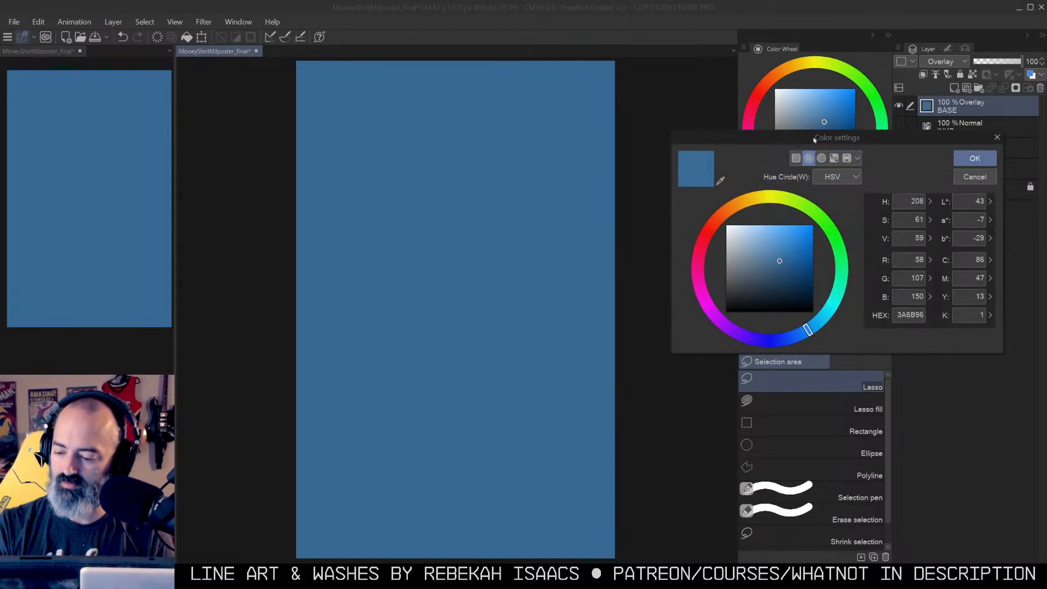
left_click_drag(814, 139, 551, 86)
left_click(496, 196)
left_click_drag(496, 195, 453, 159)
left_click(655, 184)
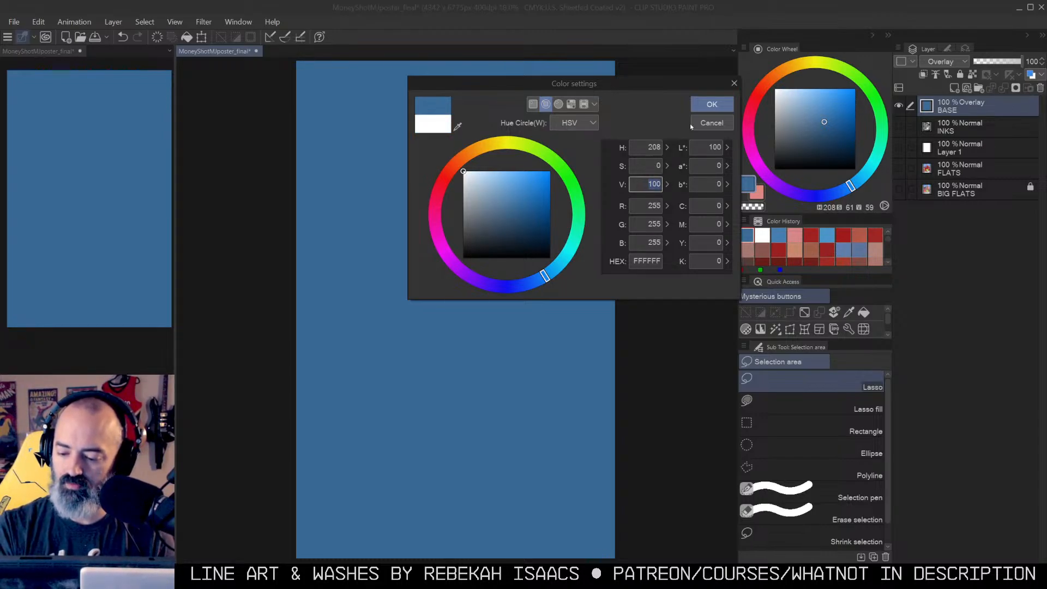
mouse_move(463, 172)
left_mouse_down()
mouse_move(463, 244)
mouse_move(442, 276)
left_mouse_up()
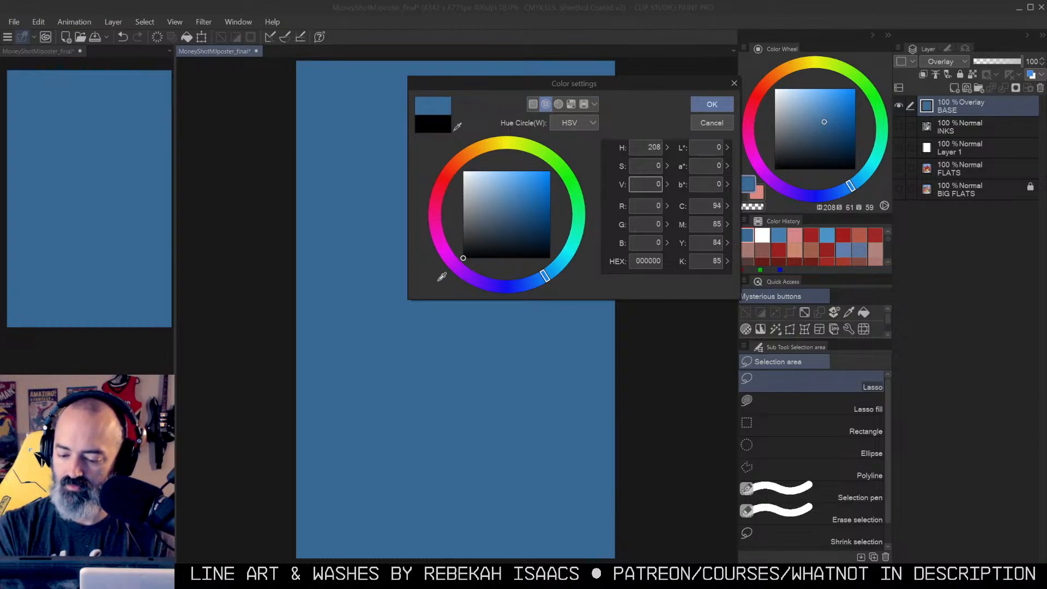
mouse_move(485, 222)
left_mouse_down()
mouse_move(519, 203)
mouse_move(513, 210)
left_mouse_up()
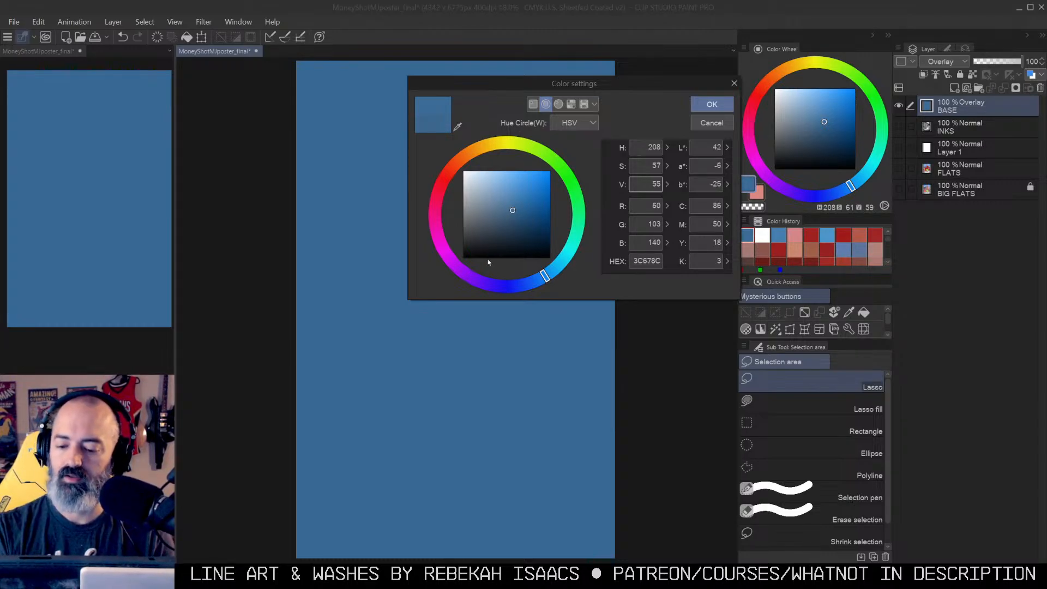
left_click(712, 123)
left_click_drag(899, 127, 902, 212)
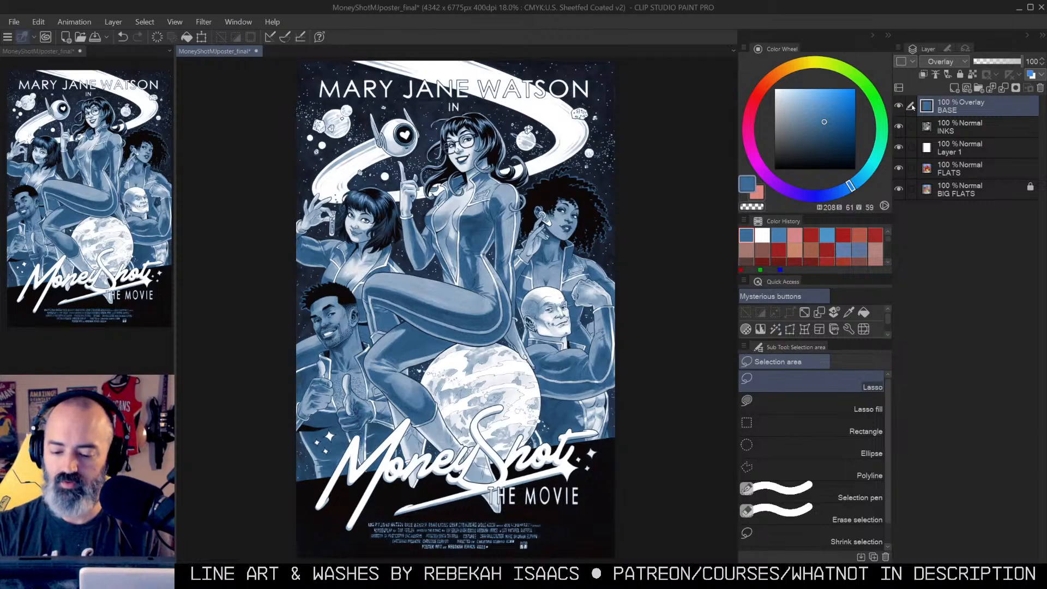
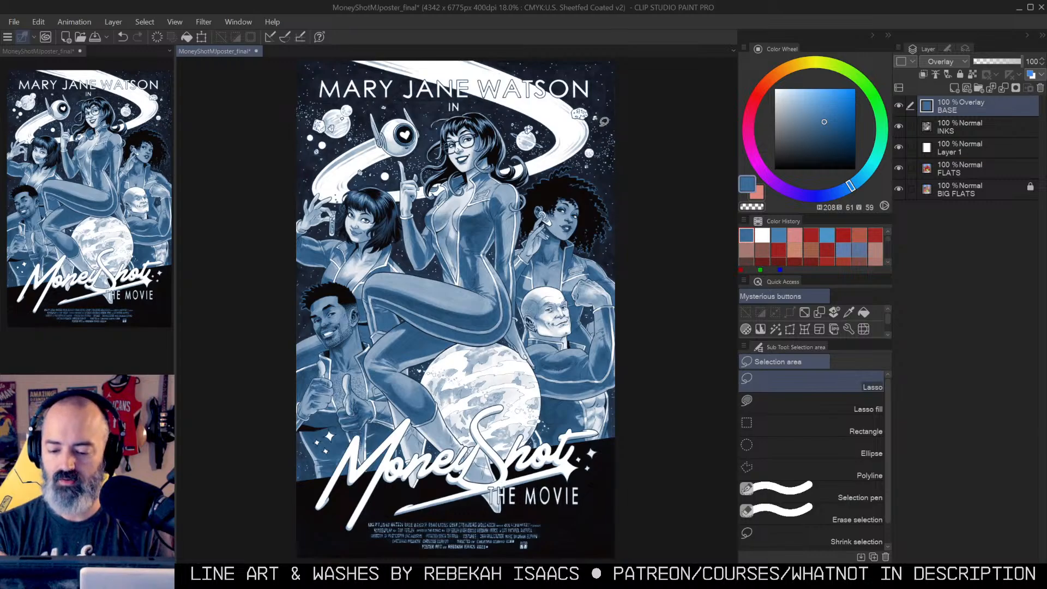
Step: Switch Auto select to Selection for referred layers, set FLATS as the reference layer and make BASE active
key("w")
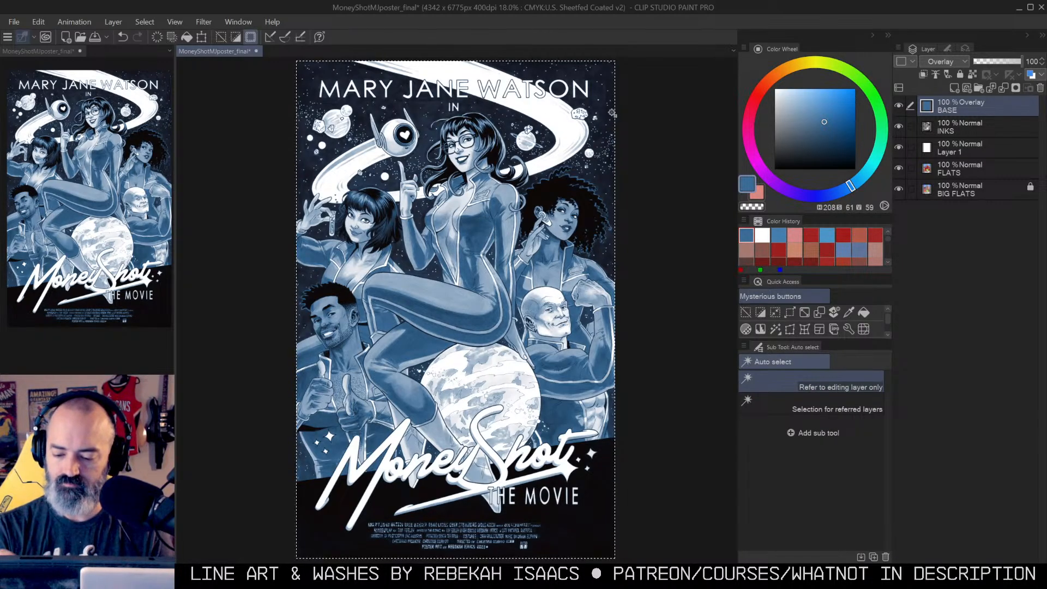
key("m")
key("w")
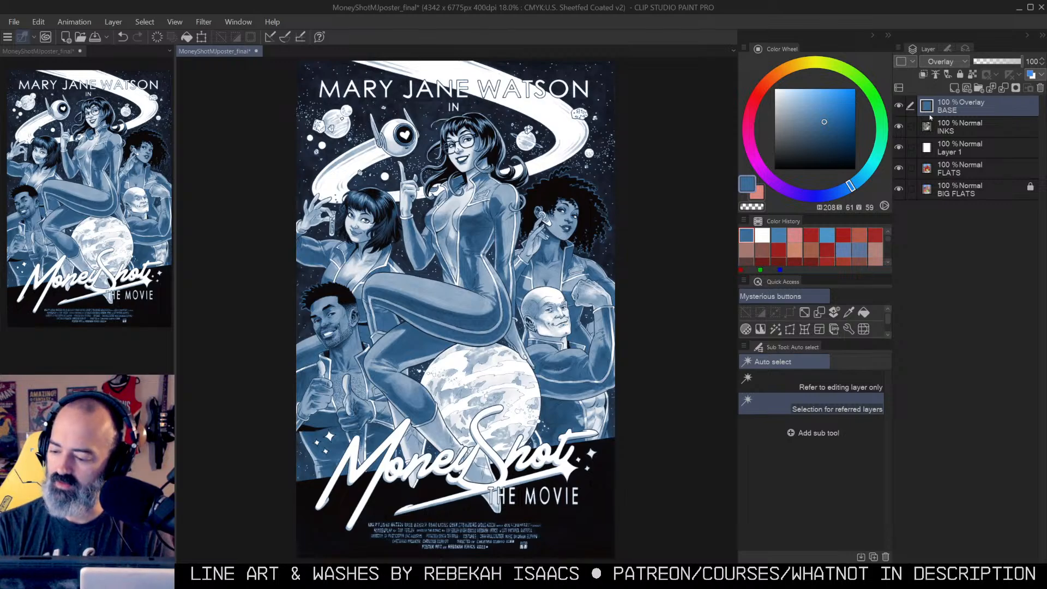
left_click(953, 166)
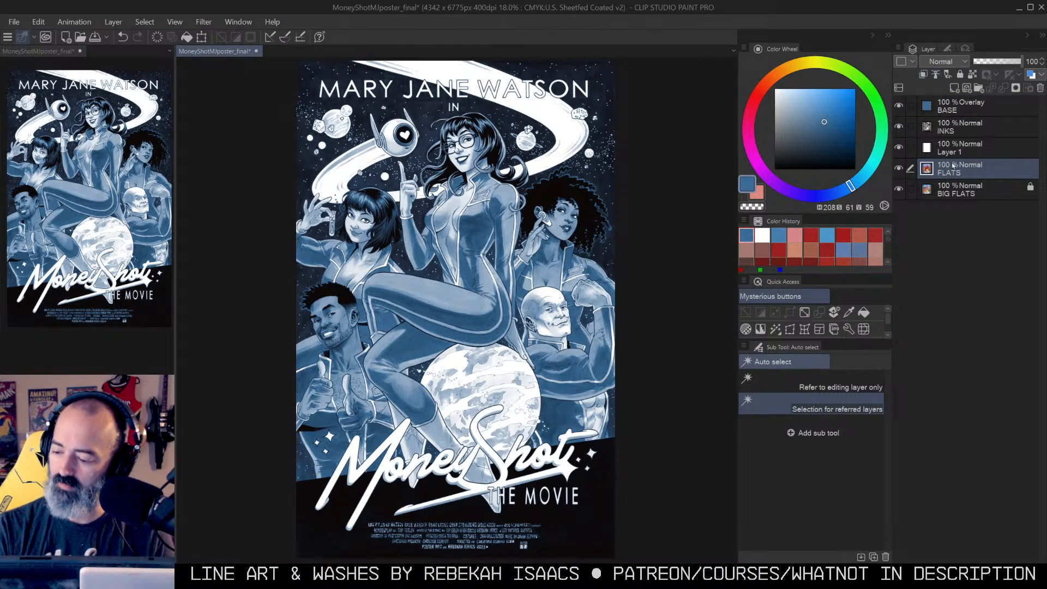
left_click(958, 102)
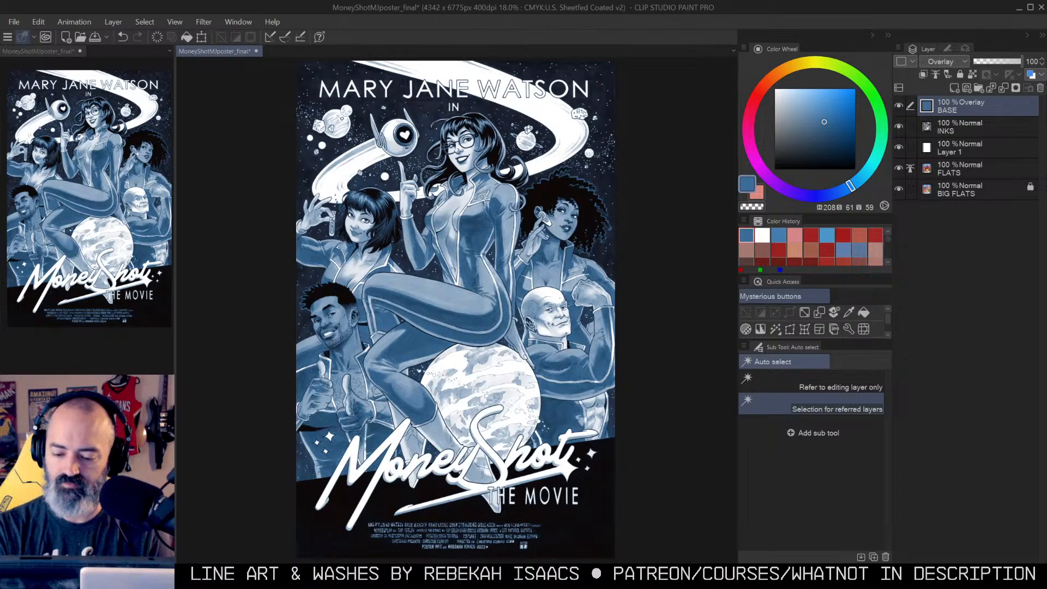
Step: Select the red suits of the seated woman and her companions from the flats and display the selection as a Quick Mask
left_click(484, 203)
left_click(586, 256, "shift")
left_click(578, 368, "shift")
left_click(341, 349, "shift")
key("ctrl+m")
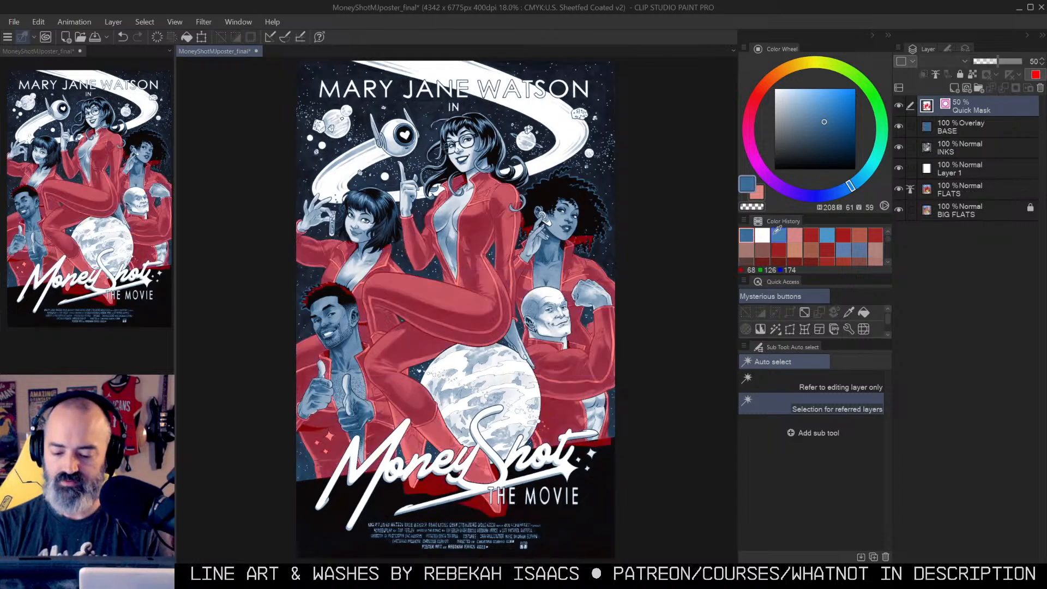
Step: Leave the Quick Mask, fill the selected suits on BASE with a muted red (hue 1, saturation 63, value 58) and deselect
key("ctrl+m")
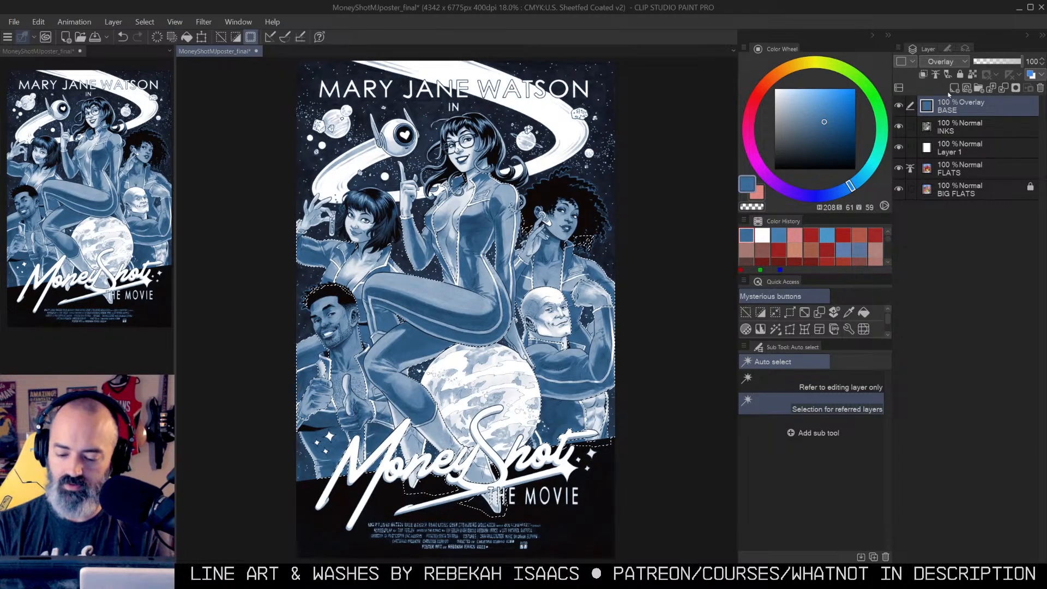
left_click(758, 94)
left_click(826, 123)
key("g")
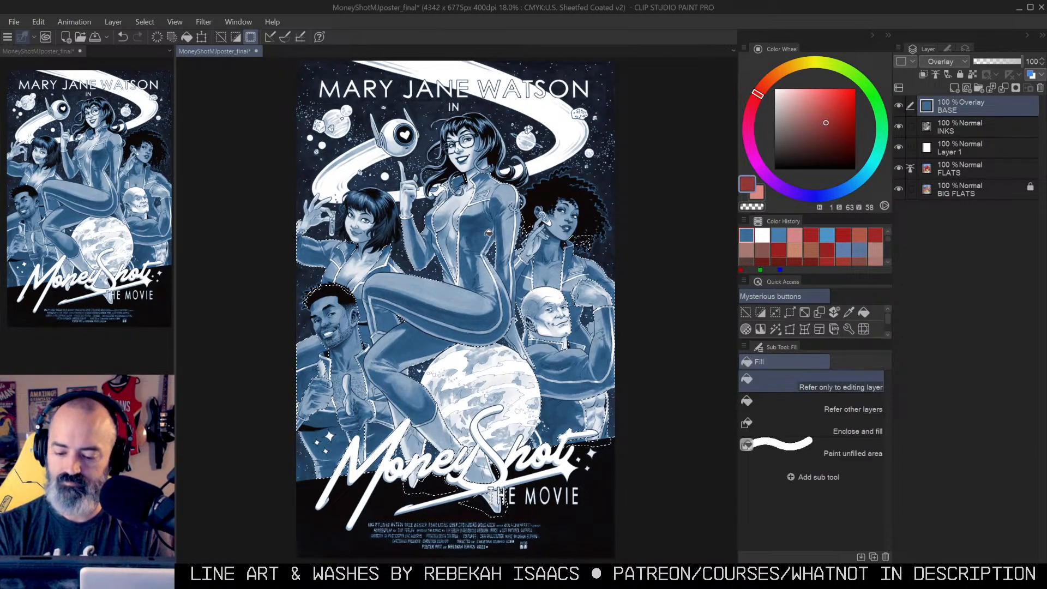
left_click(483, 306)
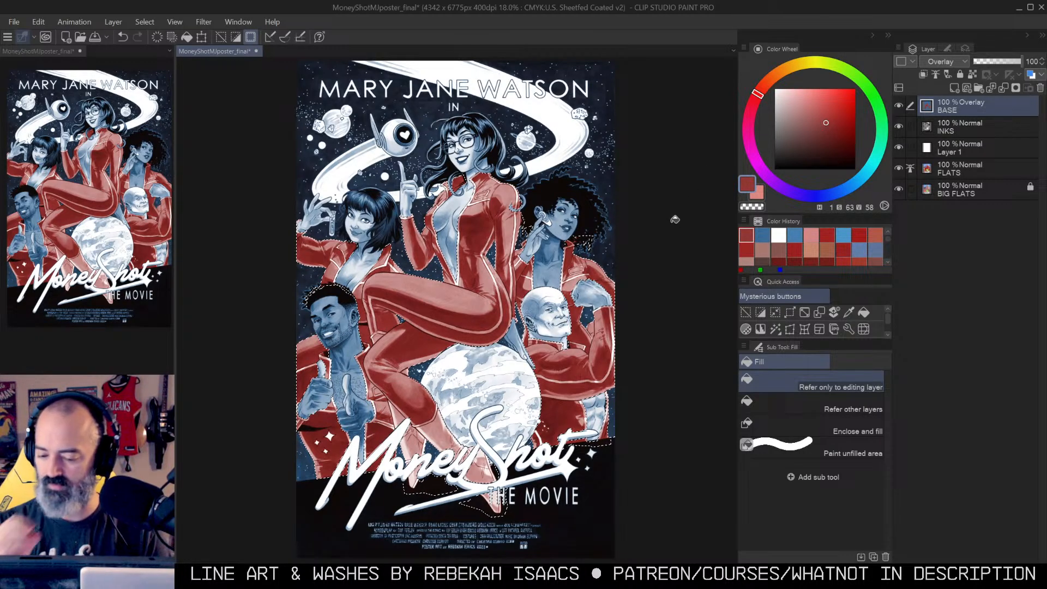
key("m")
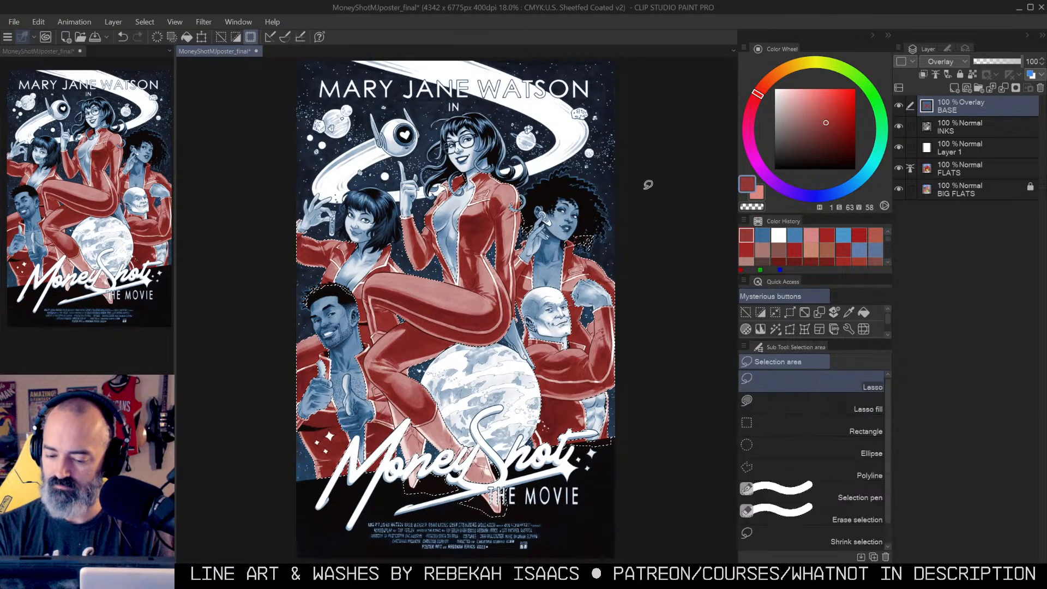
key("ctrl+d")
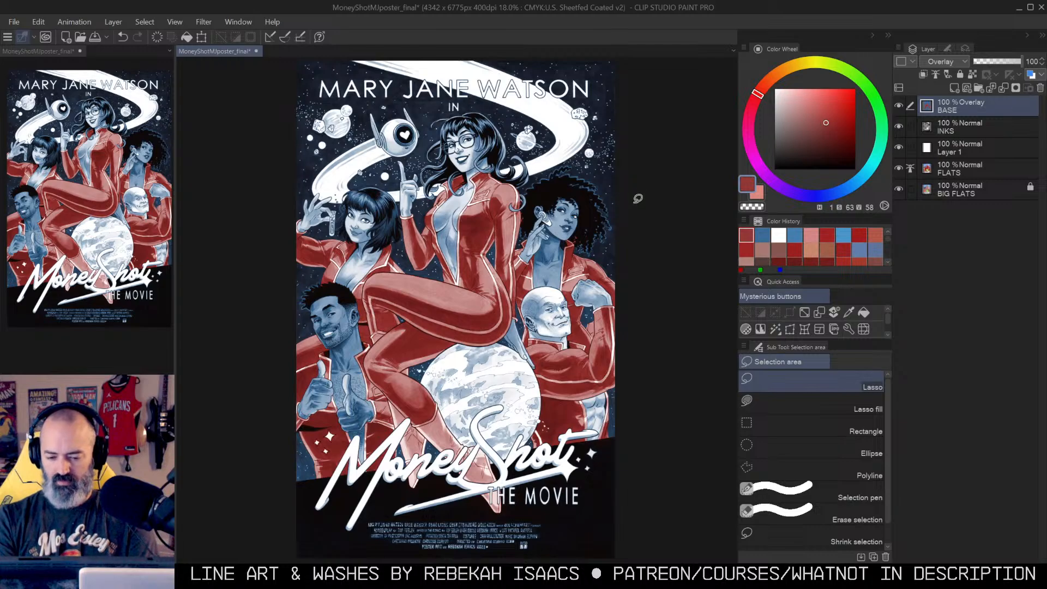
Step: Undo the deselection and red fill, and turn the Quick Mask back into the suit selection
key("slash")
left_click(576, 221)
left_click(590, 218, "alt")
mouse_move(638, 210)
left_mouse_down()
mouse_move(631, 218)
mouse_move(663, 212)
mouse_move(599, 241)
left_mouse_up()
left_click(601, 228)
left_click(601, 217)
key("m")
key("ctrl+z")
key("ctrl+z")
key("ctrl+z")
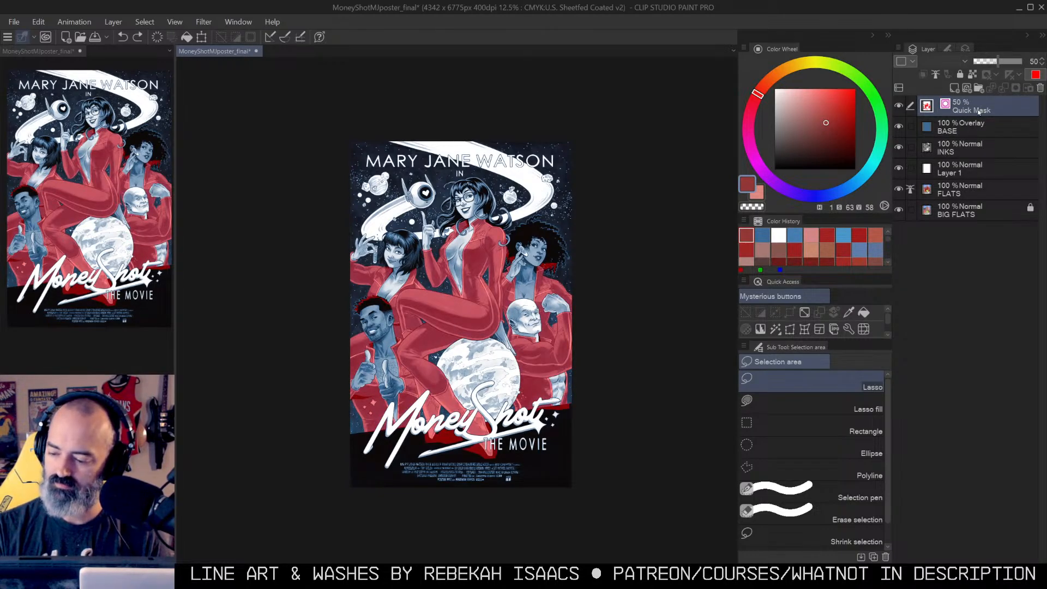
key("q")
key("q")
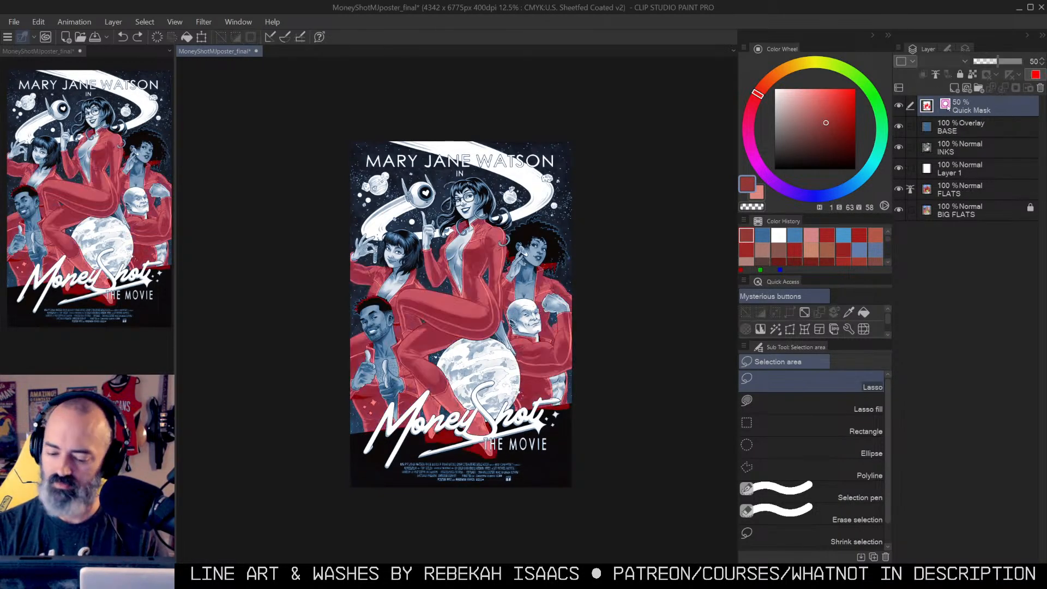
key("q")
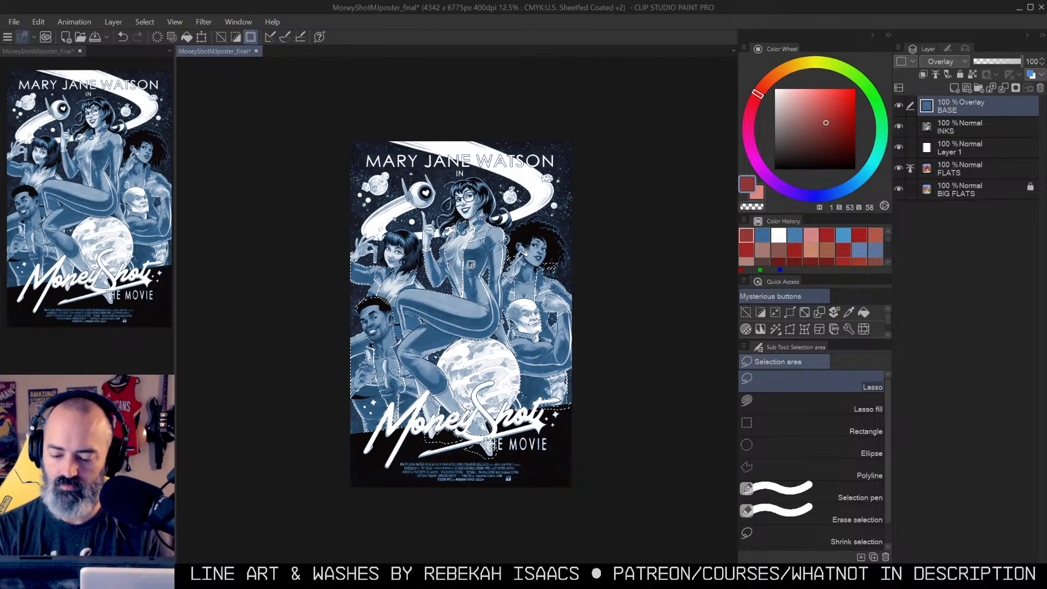
Step: Fill the selected suits on BASE with the same muted red again and hide the selection outline
key("g")
left_click(472, 264)
key("ctrl+h")
Step: Preview Saturation 15 and Luminosity -11 on the red suits, discard the adjustment and undo the red fill
key("ctrl+u")
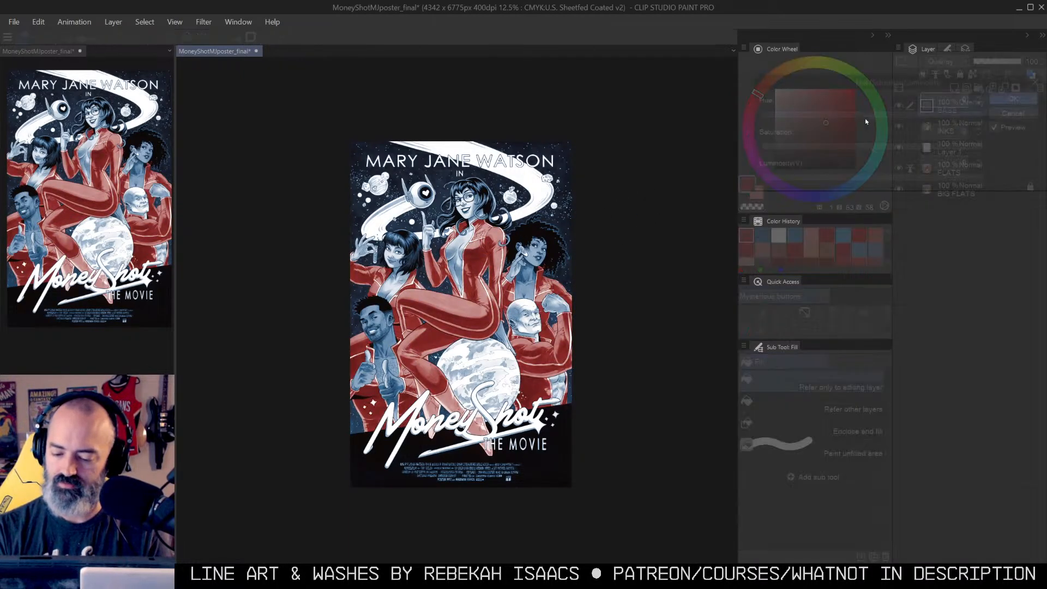
mouse_move(869, 185)
left_mouse_down()
mouse_move(849, 190)
mouse_move(859, 186)
left_mouse_up()
left_click_drag(871, 148, 904, 153)
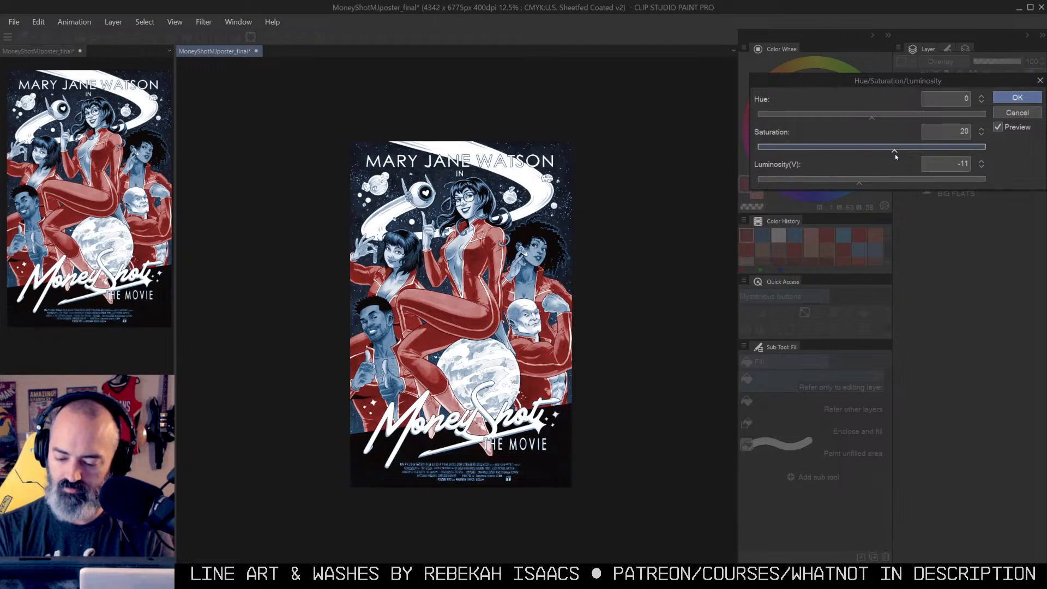
left_click_drag(895, 158, 891, 159)
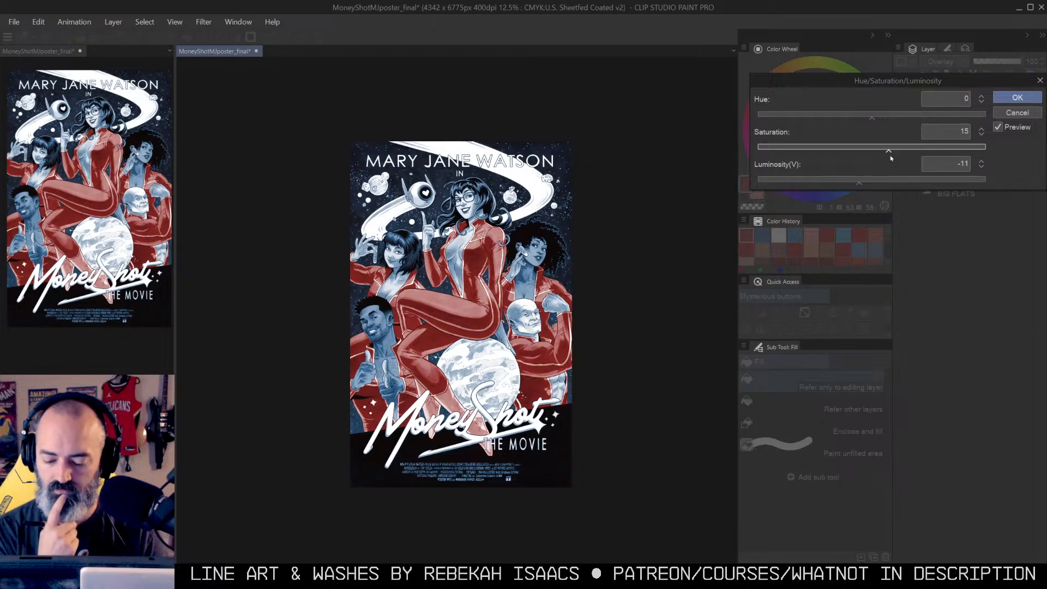
left_click(1015, 115)
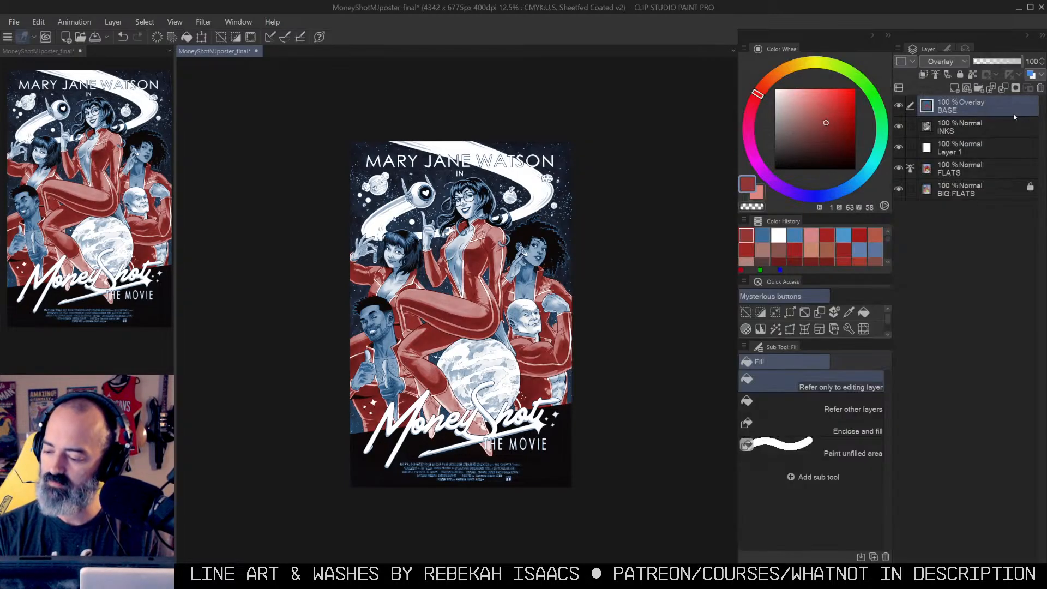
key("ctrl+z")
key("ctrl+y")
key("ctrl+z")
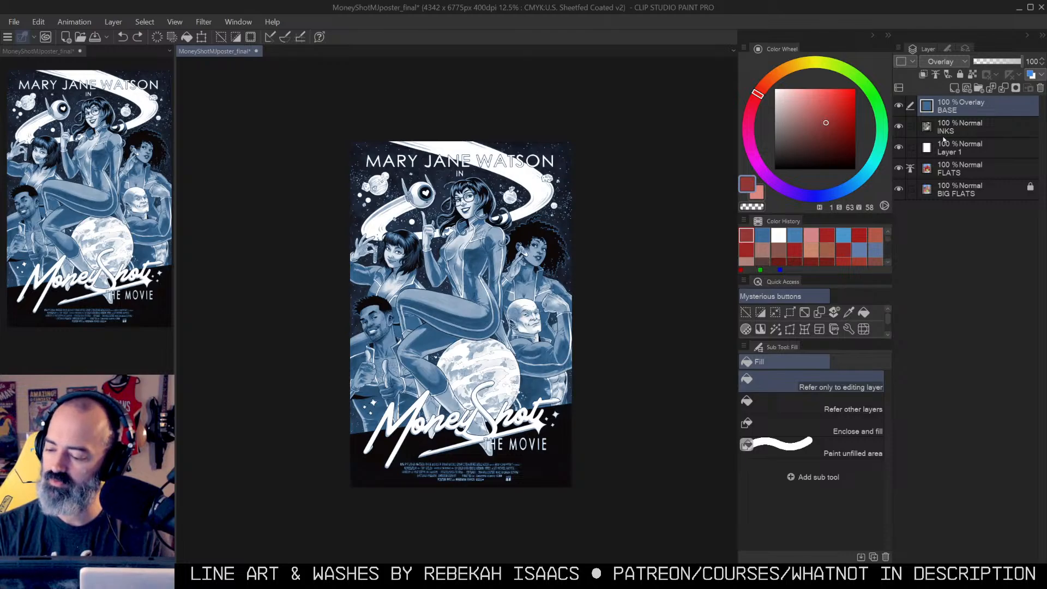
Step: Try filling the suits with red on Layer 1 and clearing them from BASE, and undo both changes
left_click(951, 145)
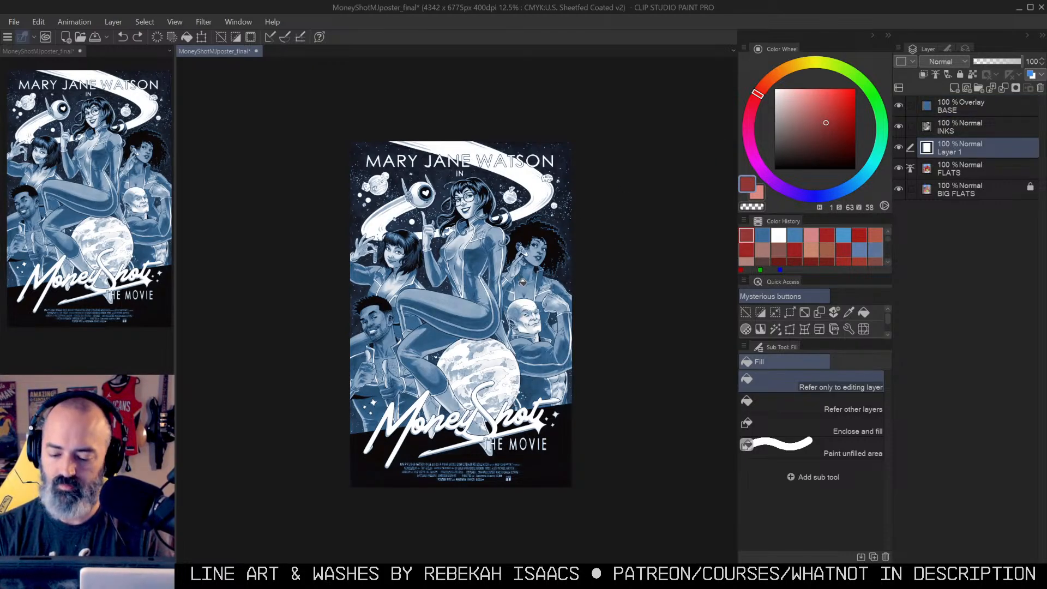
left_click(488, 299)
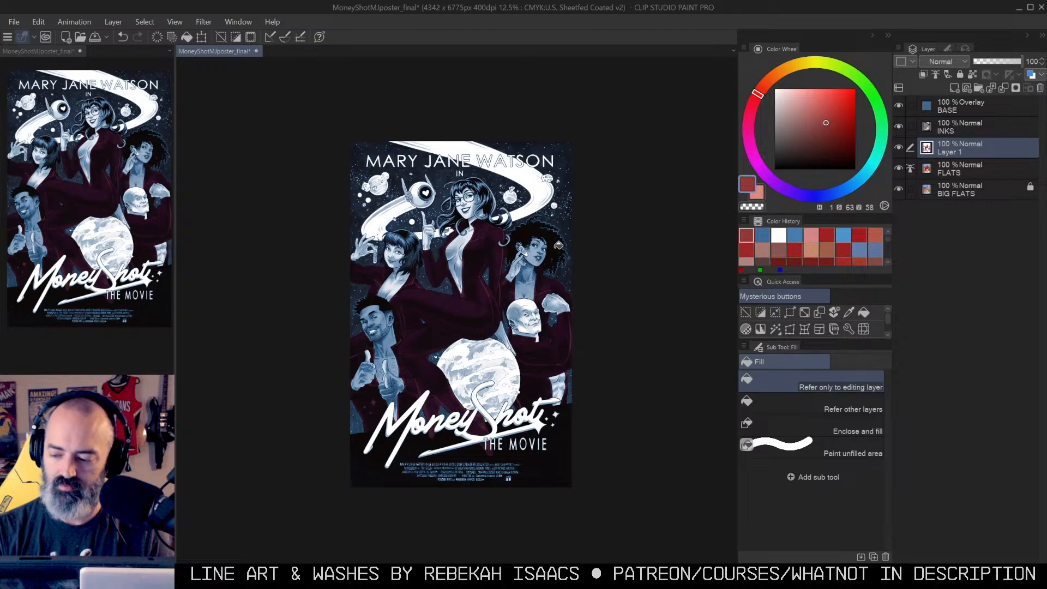
left_click(929, 109)
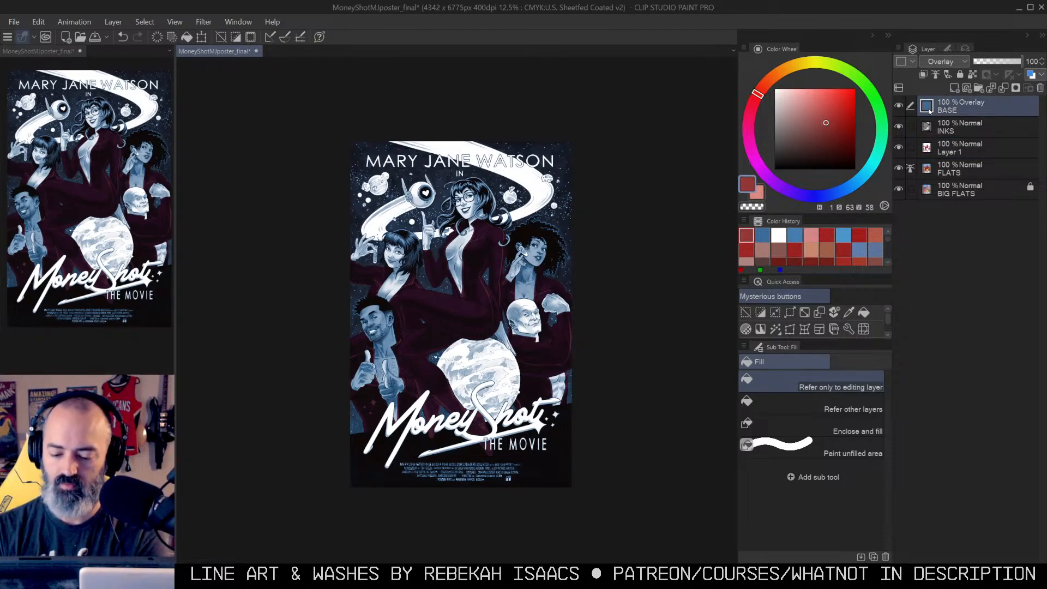
key("Delete")
key("ctrl+z")
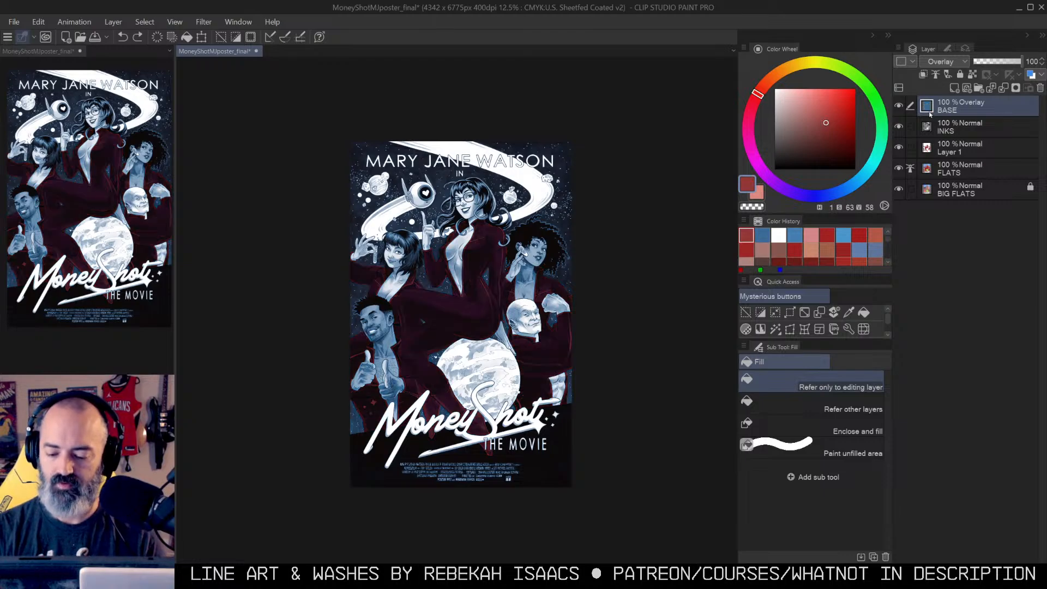
key("ctrl+z")
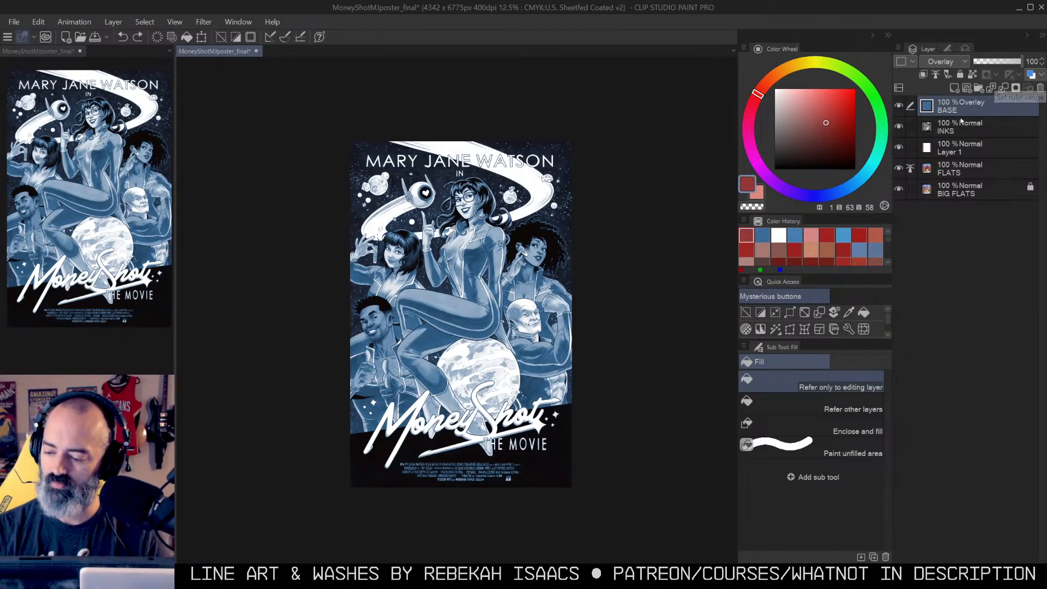
Step: Set Layer 1 to Hard light, fill the suits on it with red and check the effect of toggling BASE
left_click(960, 148)
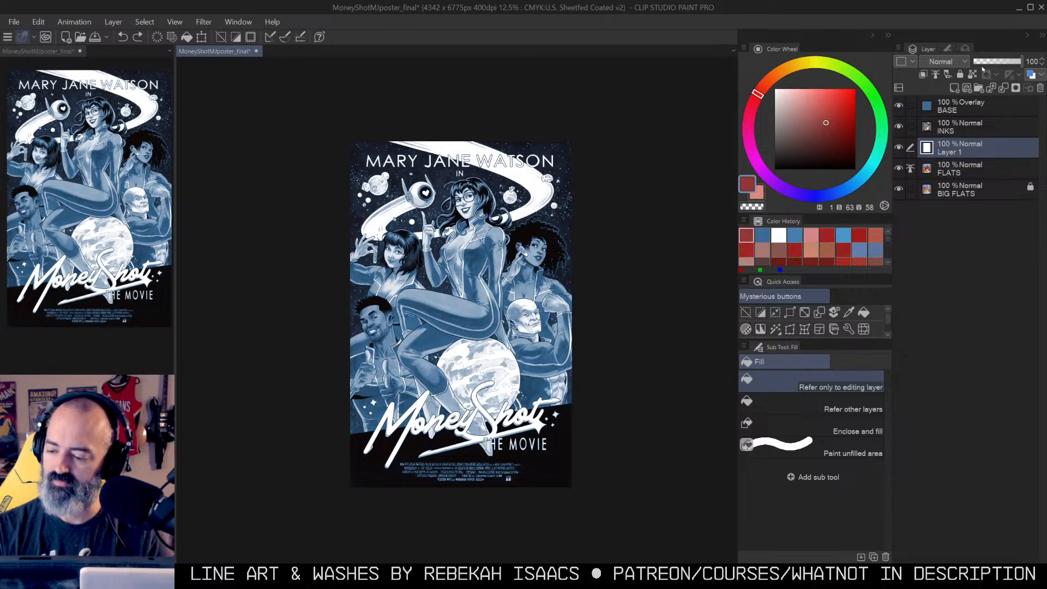
left_click(962, 61)
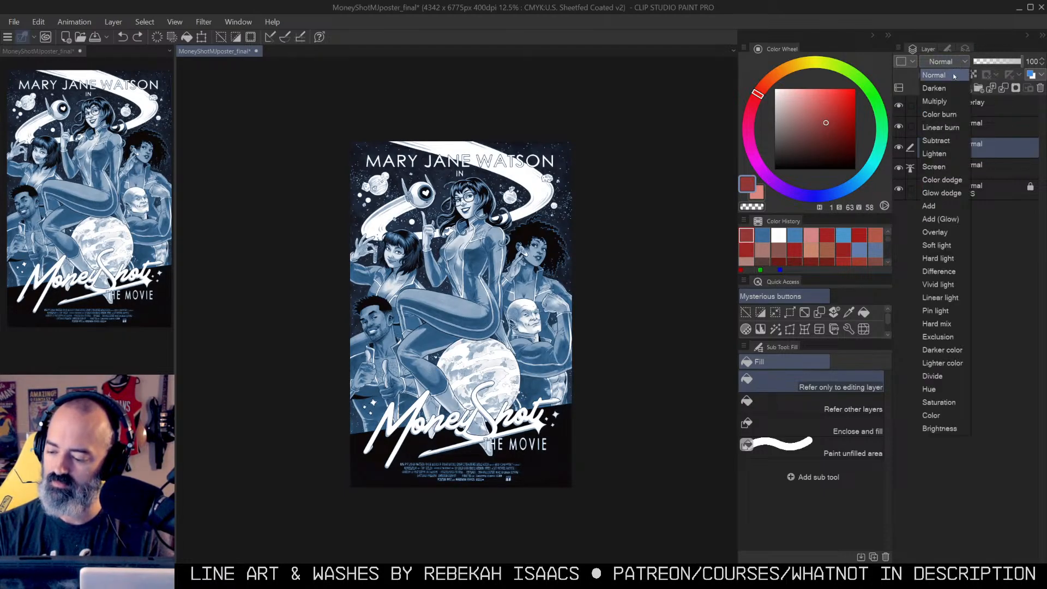
left_click(941, 258)
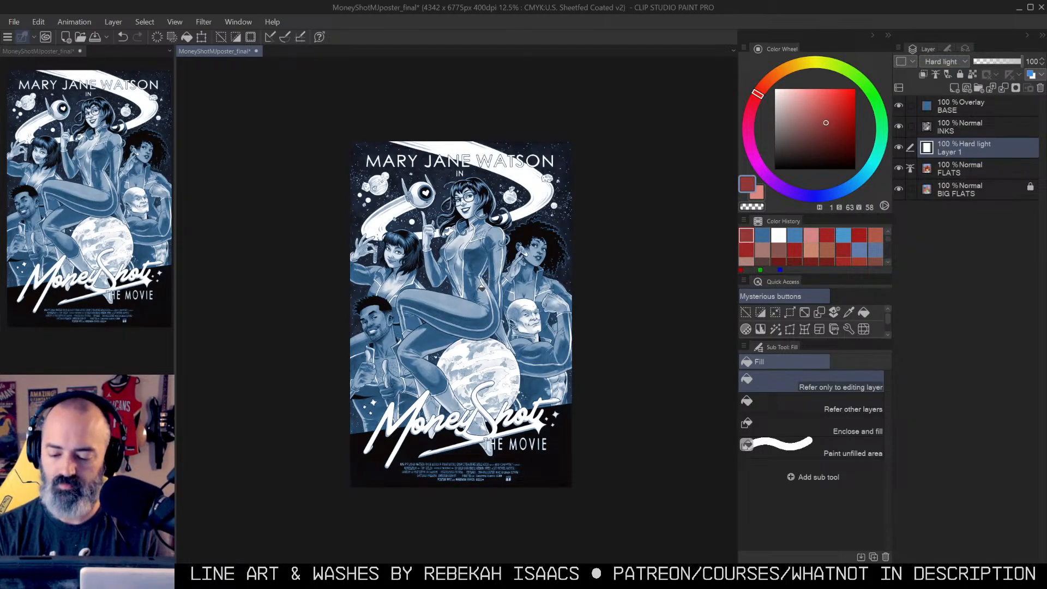
left_click(481, 288)
left_click(899, 106)
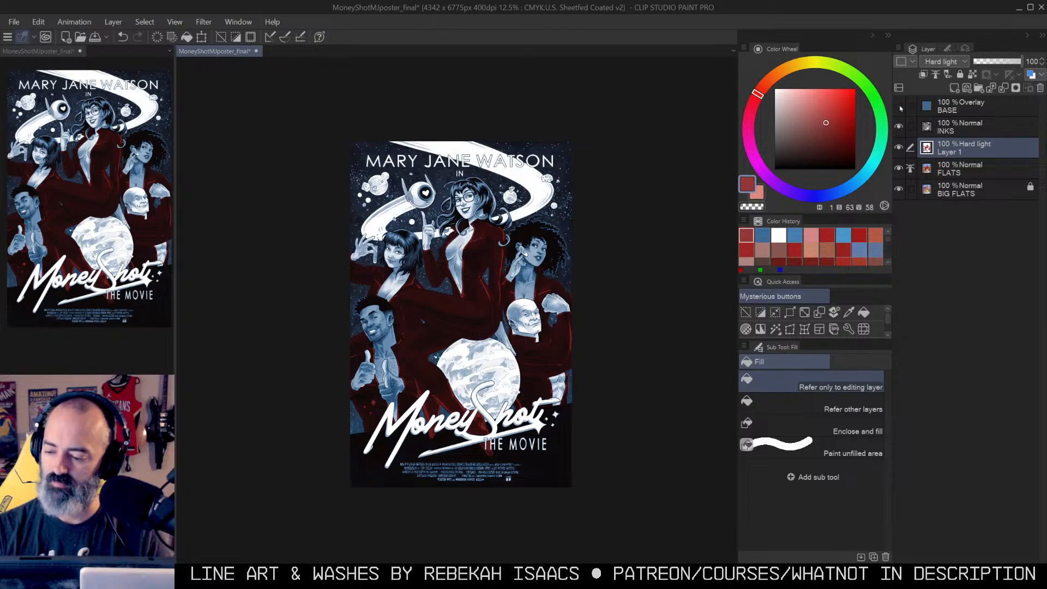
left_click(899, 107)
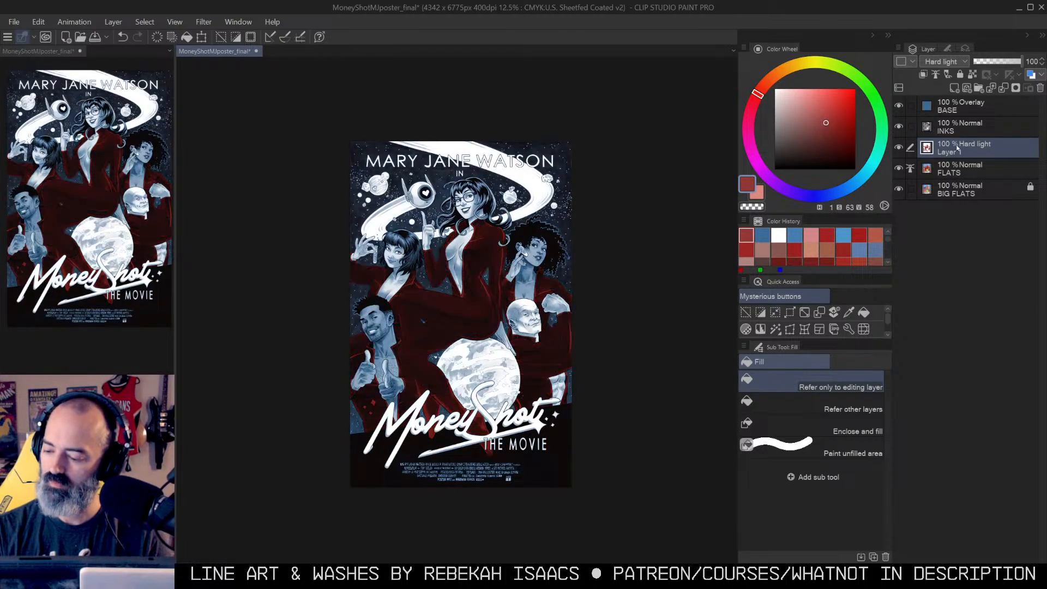
Step: Try Layer 1 above BASE, and undo the move, the red fill and the Hard light mode
left_click_drag(955, 148, 967, 99)
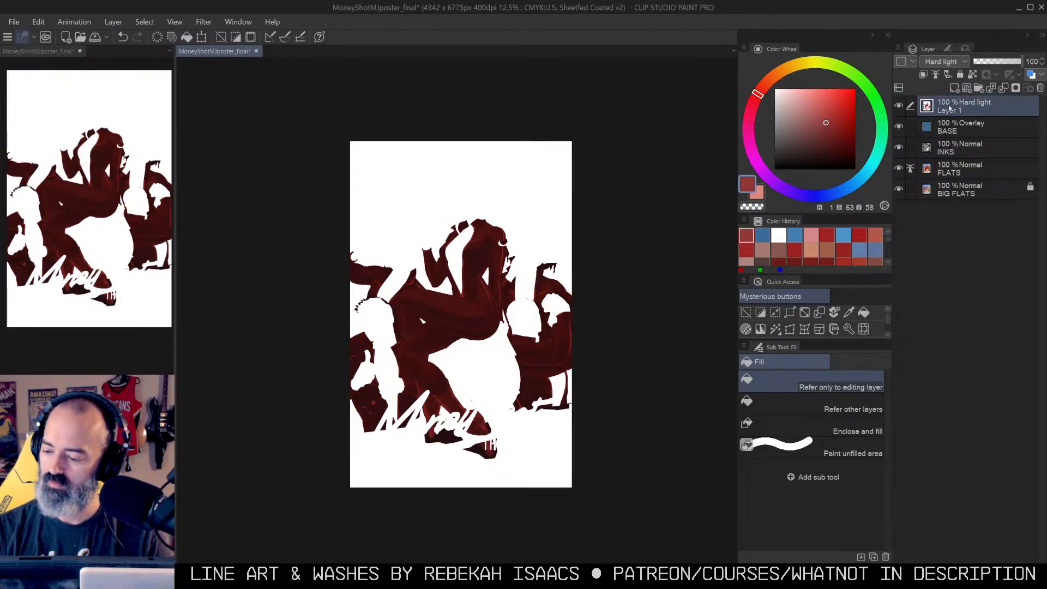
key("ctrl+z")
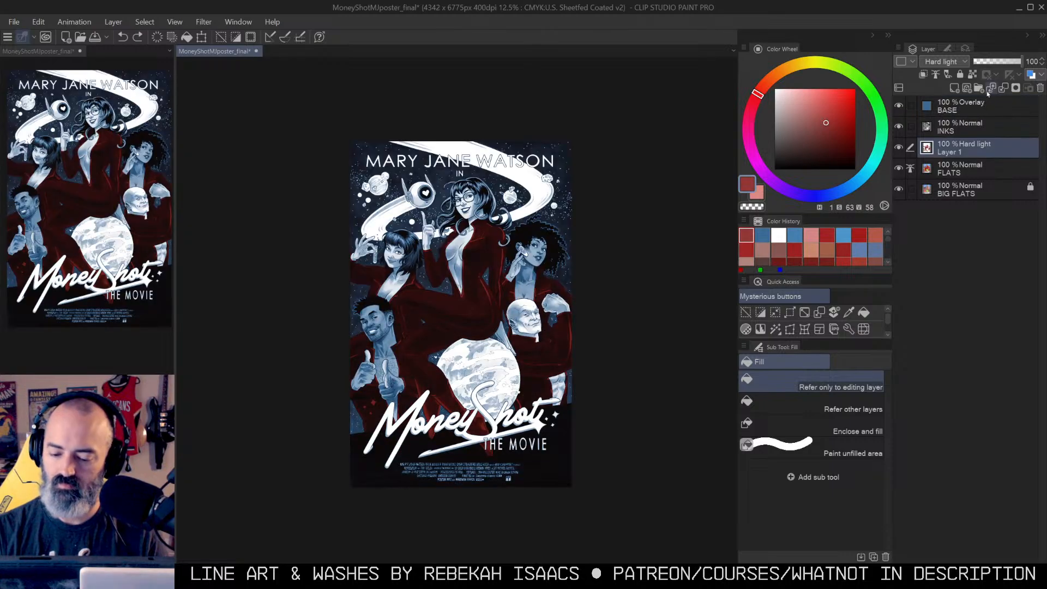
key("ctrl+z")
key("ctrl+z")
Step: Clear the old selection, make BASE active and select the red suits of all the figures from the flats
key("m")
key("ctrl+d")
left_click_drag(631, 242, 658, 218)
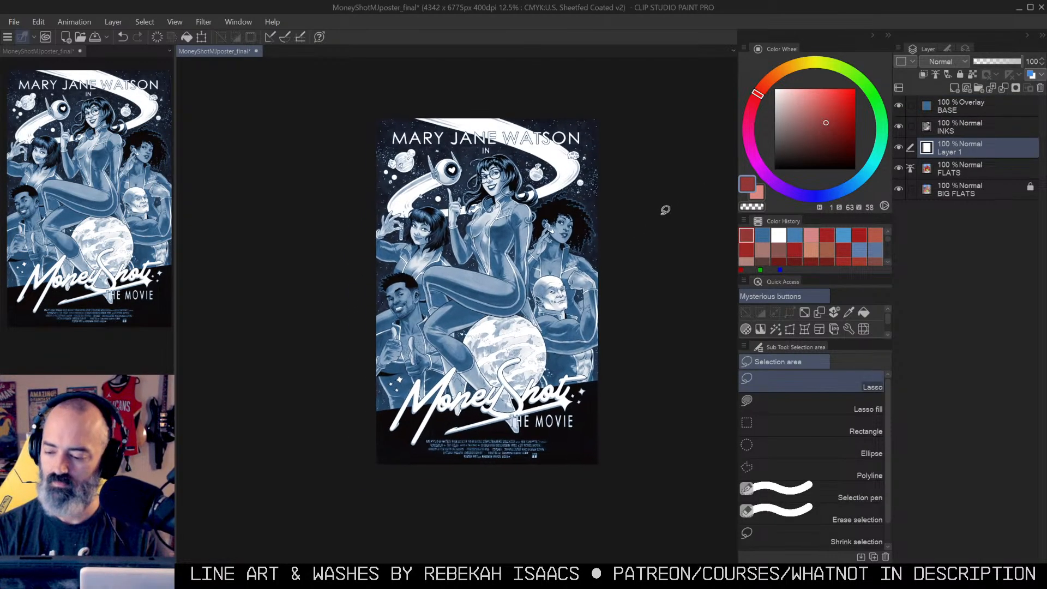
left_click(961, 107)
key("w")
left_click(517, 217)
left_click(581, 260, "shift")
left_click(564, 328, "shift")
left_click(434, 258, "shift")
left_click(394, 333, "shift")
left_click(390, 338, "shift")
Step: Fill the selected suits on BASE with a darker red (hue 1, saturation 60, value 47) and deselect
left_click(824, 129)
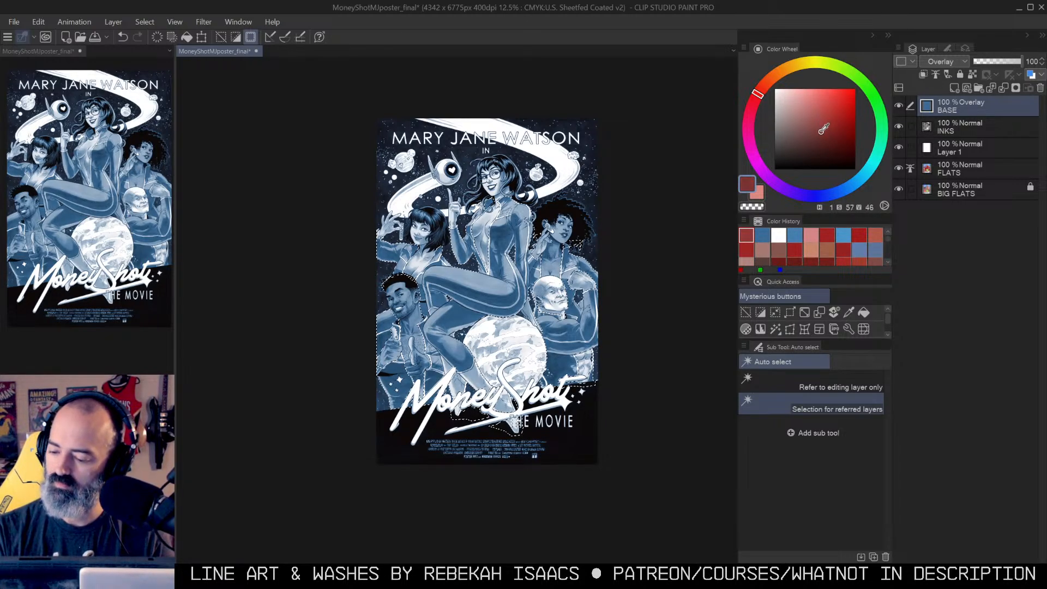
key("g")
left_click(582, 204)
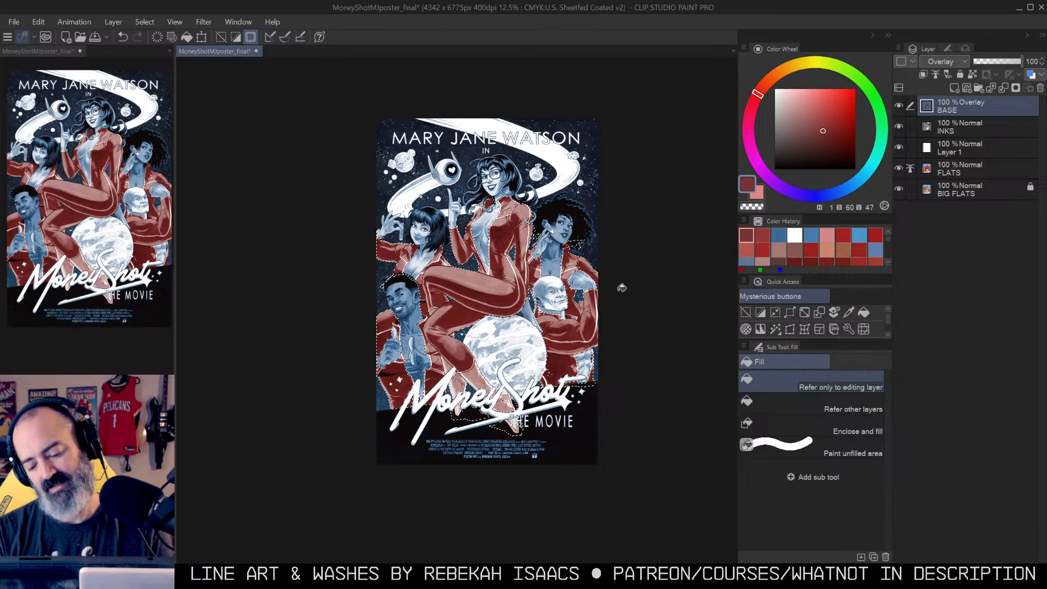
key("m")
left_click(629, 283)
Step: Undo the deselection and the darker red fill on BASE
key("slash")
left_click(535, 246)
left_click(542, 261, "alt")
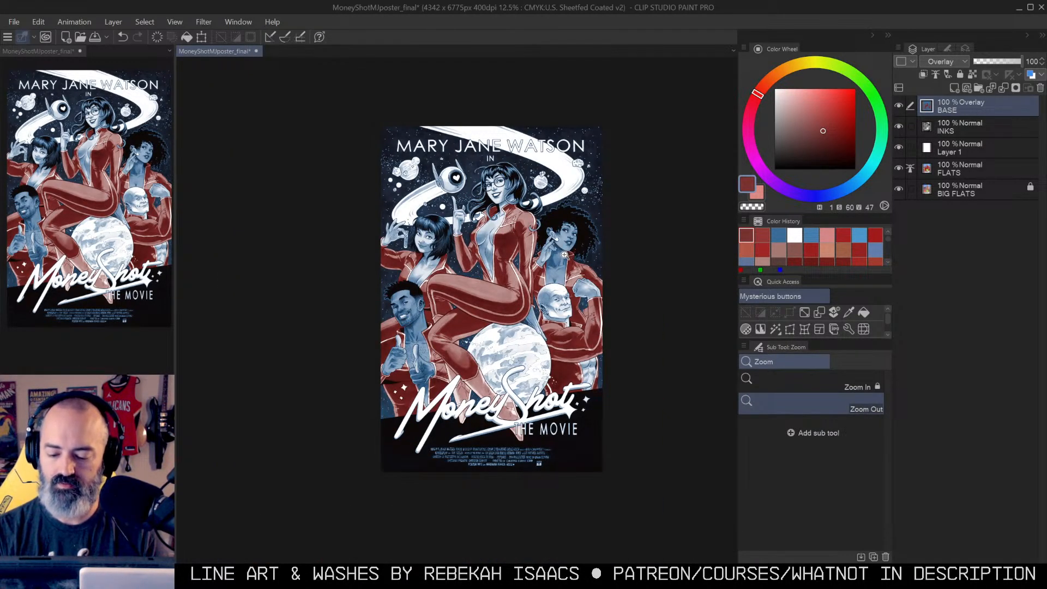
key("ctrl+z")
key("ctrl+z")
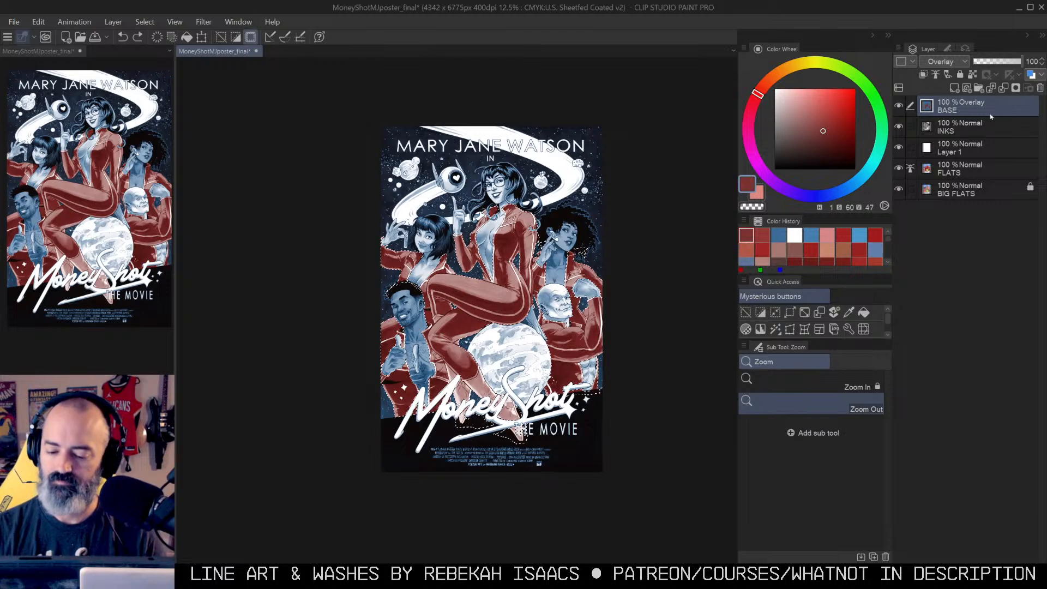
Step: Clear the selected suits from BASE and fill them on Layer 1 with a lighter red (hue 1, saturation 62, value 64)
left_click(949, 150)
left_click(821, 122)
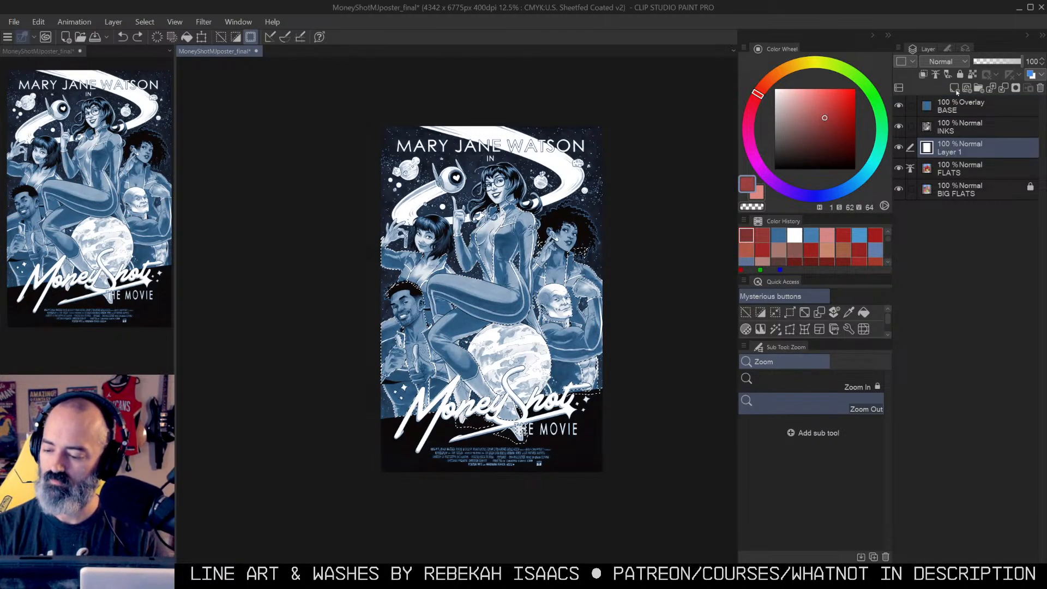
left_click(957, 109)
key("Delete")
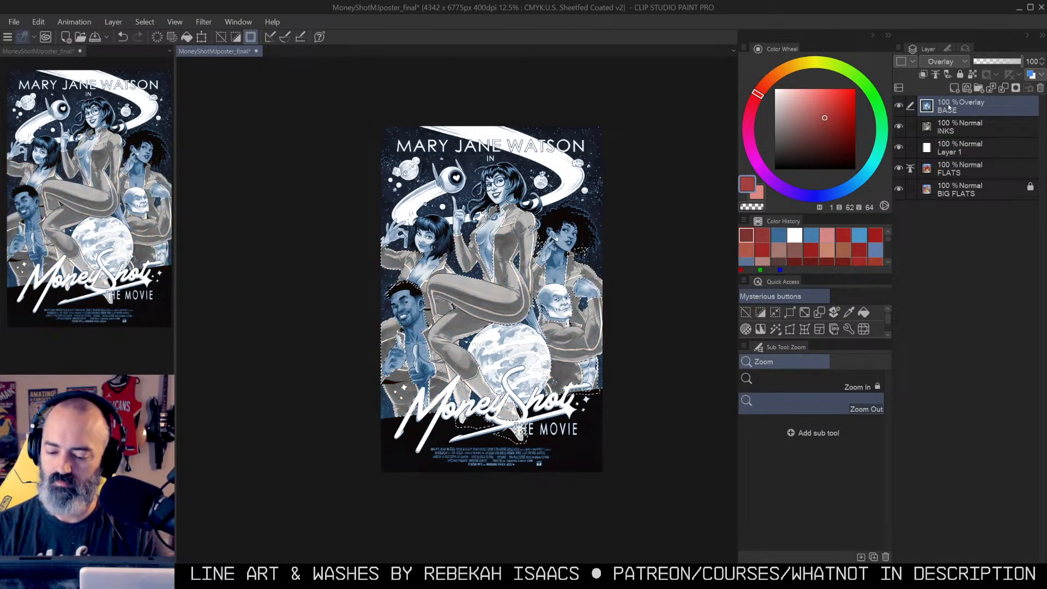
left_click(955, 150)
key("g")
left_click(535, 251)
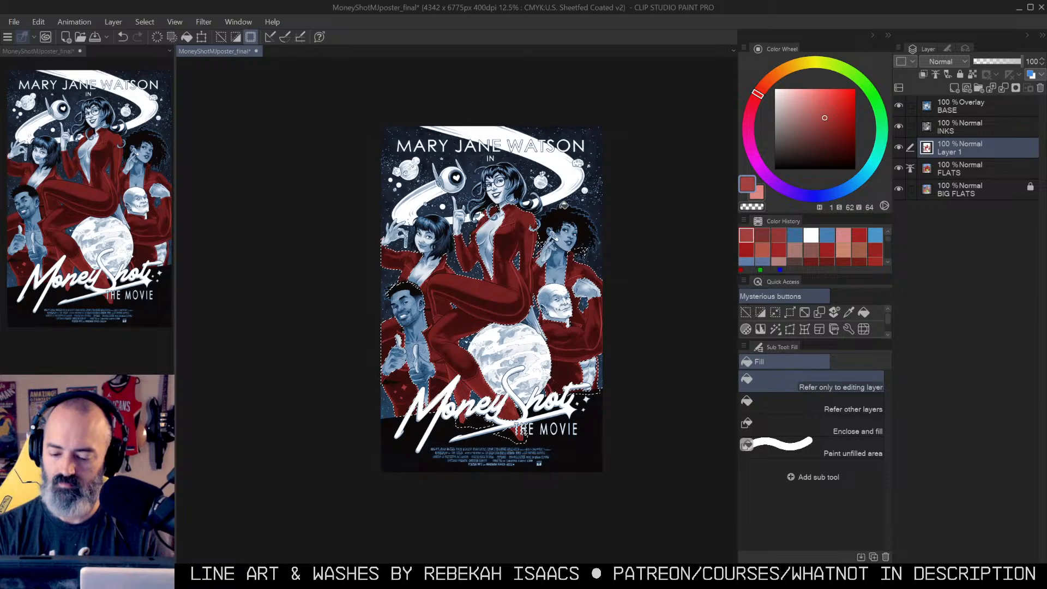
Step: Hide the selection outline and adjust the red suits on Layer 1 with Saturation -6 and Luminosity 10
key("ctrl+d")
key("ctrl+u")
mouse_move(873, 150)
left_mouse_down()
mouse_move(851, 150)
mouse_move(895, 184)
mouse_move(884, 190)
mouse_move(867, 150)
left_mouse_up()
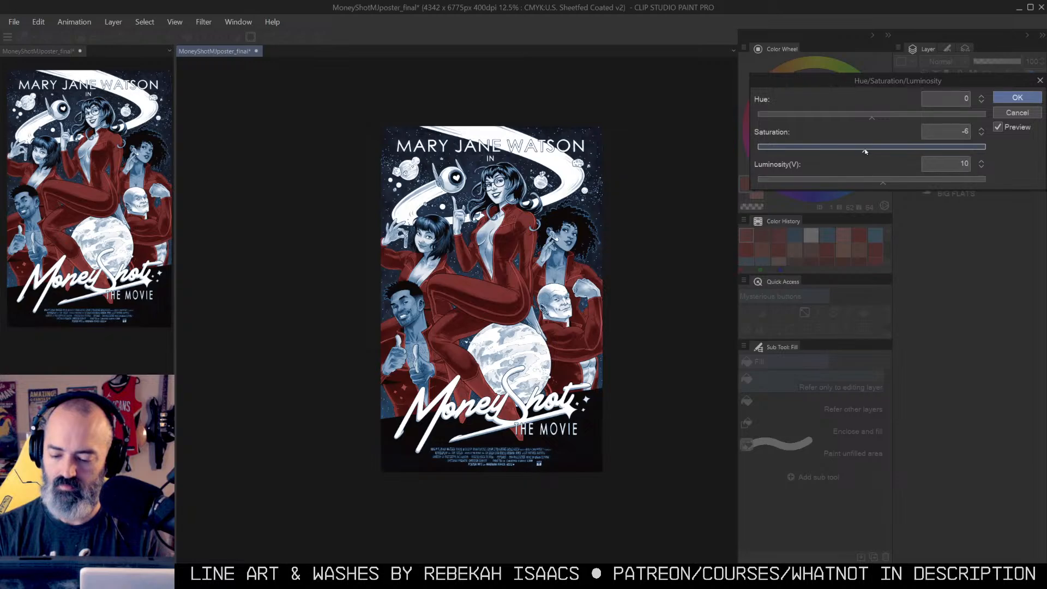
left_click(1006, 99)
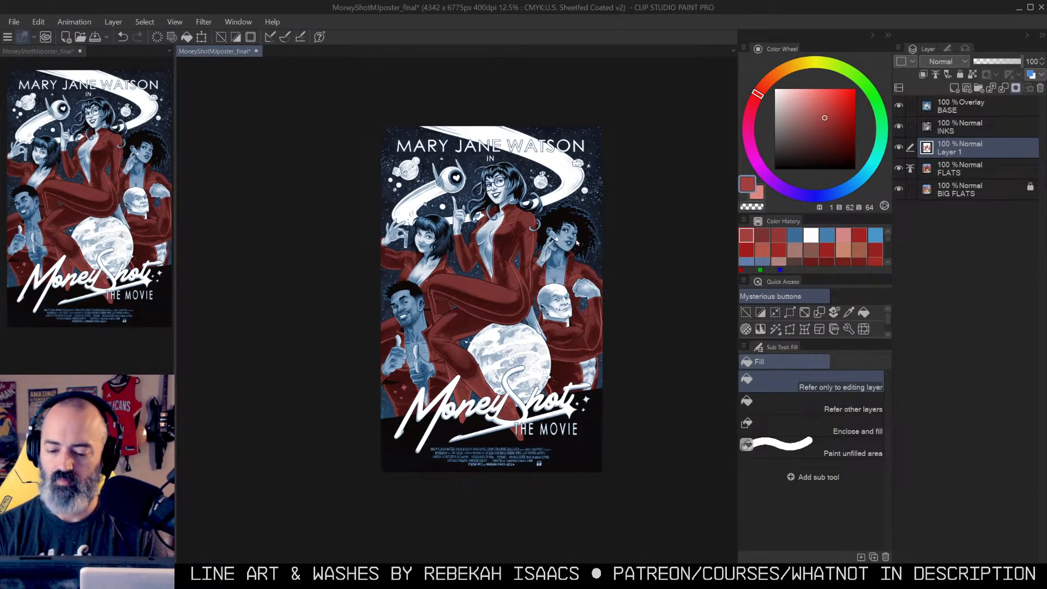
Step: Move Layer 1 above INKS and set its blending mode to Hard light
left_click_drag(945, 138, 965, 122)
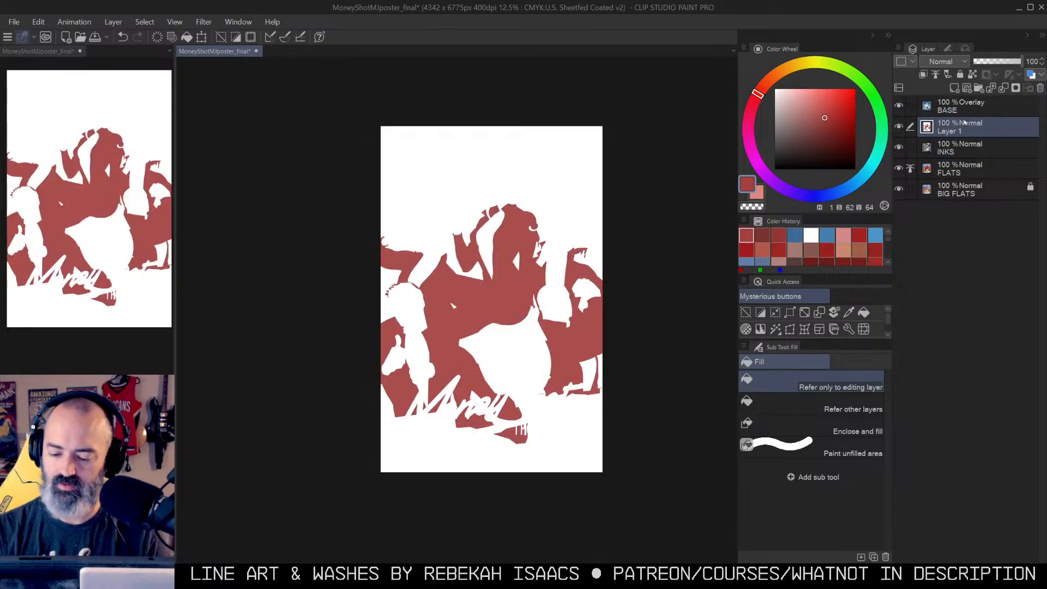
left_click(948, 61)
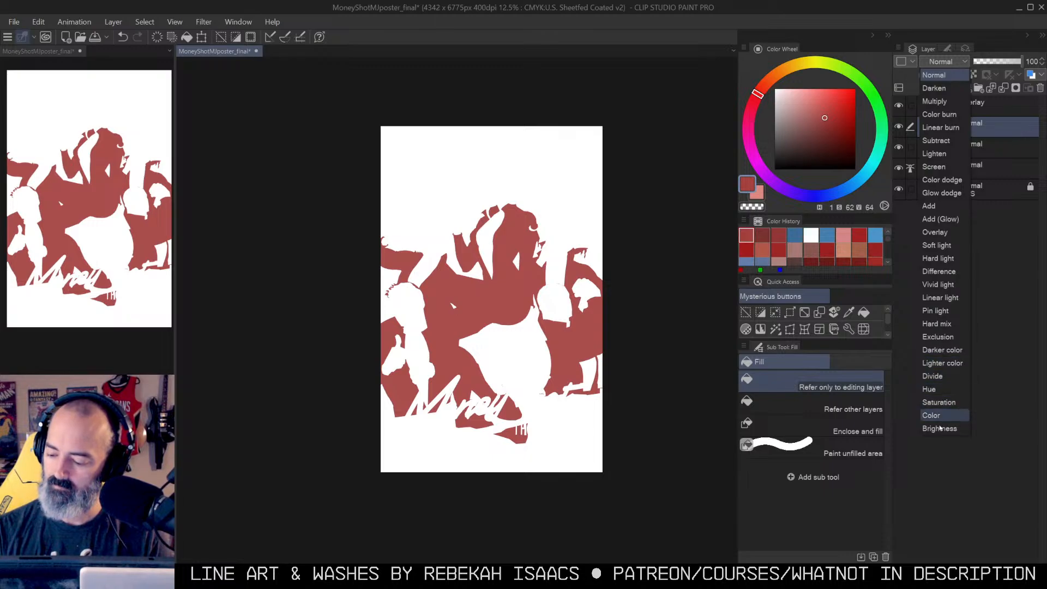
left_click(951, 258)
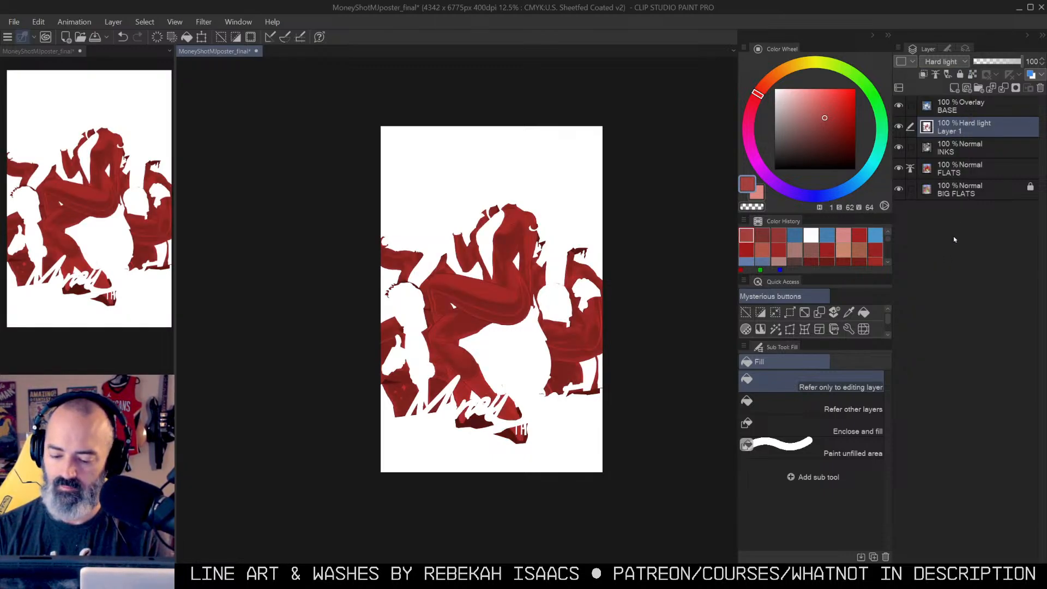
key("m")
key("w")
left_click(564, 245)
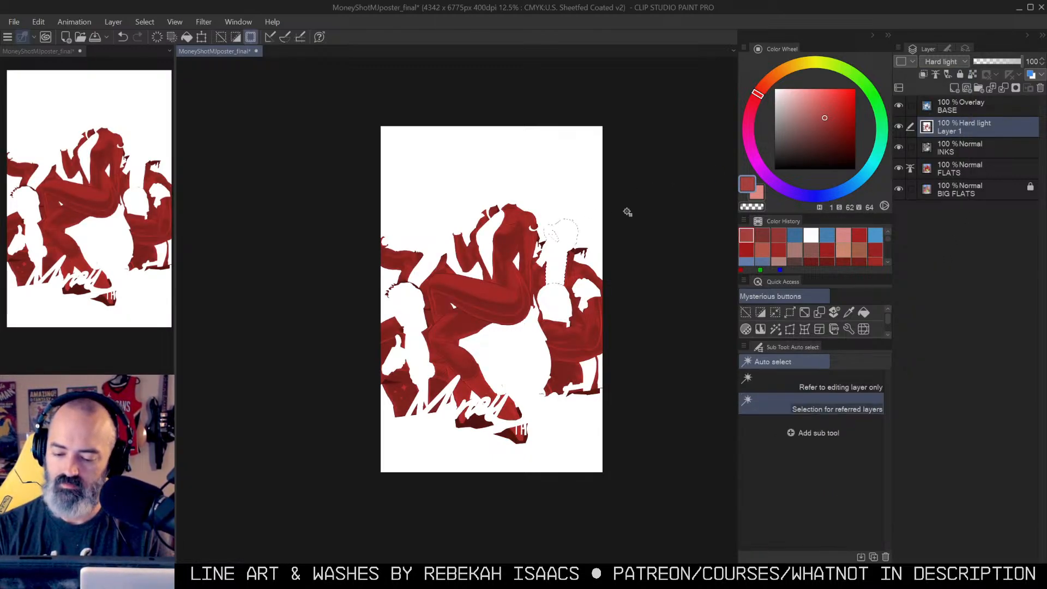
key("ctrl+d")
Step: Select the white area around the suits on Layer 1 by referring only to that layer, clear it and deselect
key("m")
key("w")
left_click(832, 385)
left_click(576, 214)
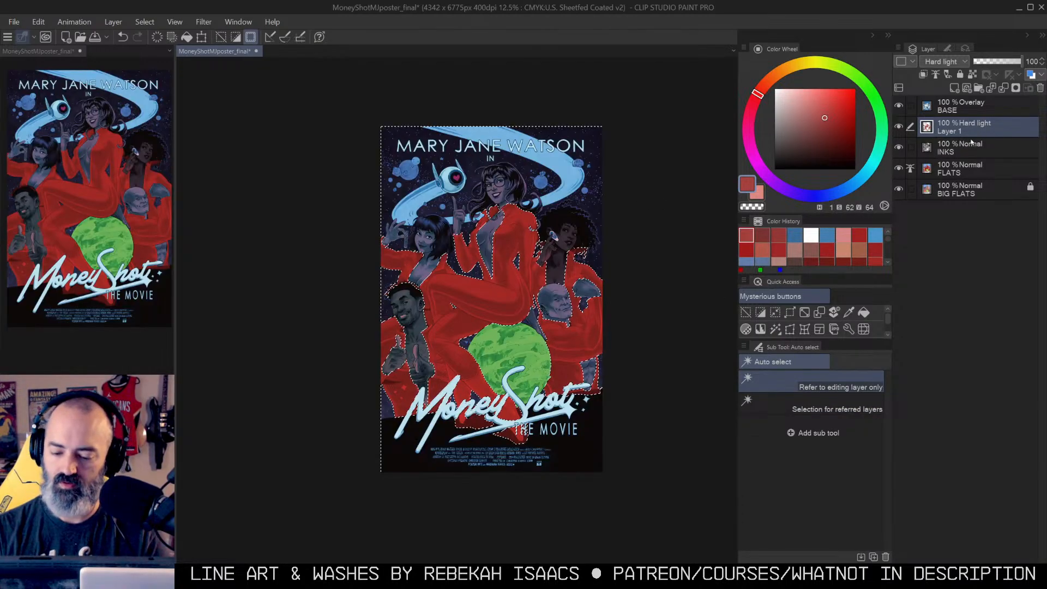
key("ctrl+d")
Step: Move Layer 1 back beneath INKS and compare Normal with Hard light blending, keeping Hard light
key("m")
left_click(545, 256, "ctrl")
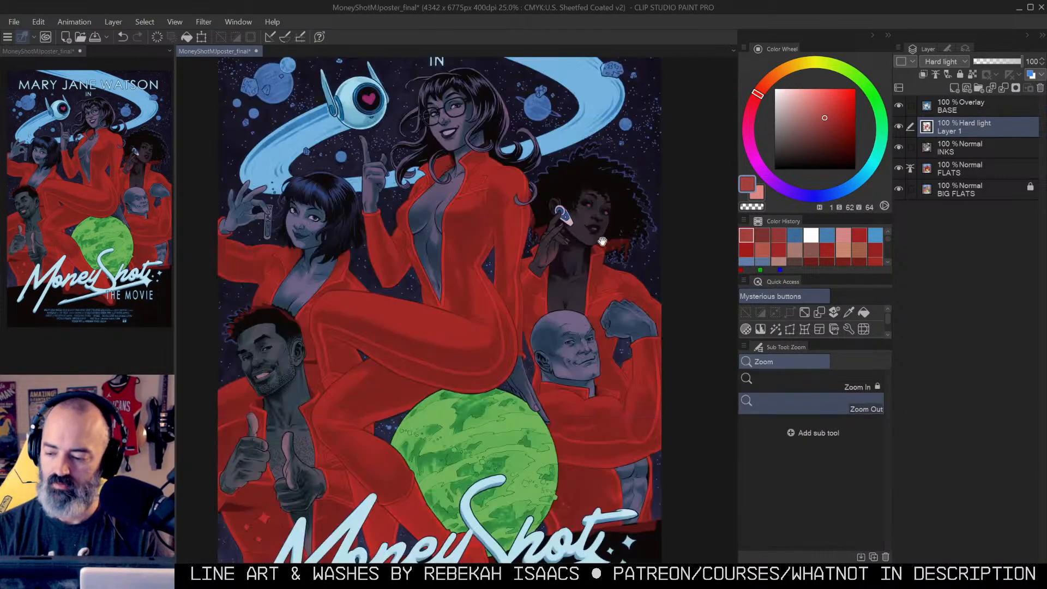
left_click_drag(600, 242, 642, 193)
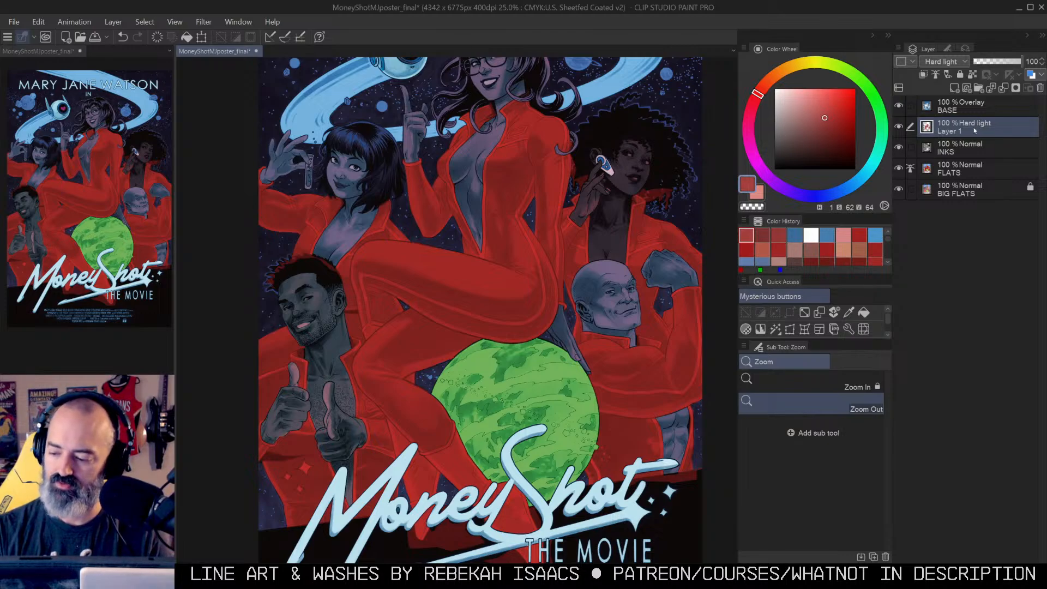
left_click_drag(972, 134, 974, 146)
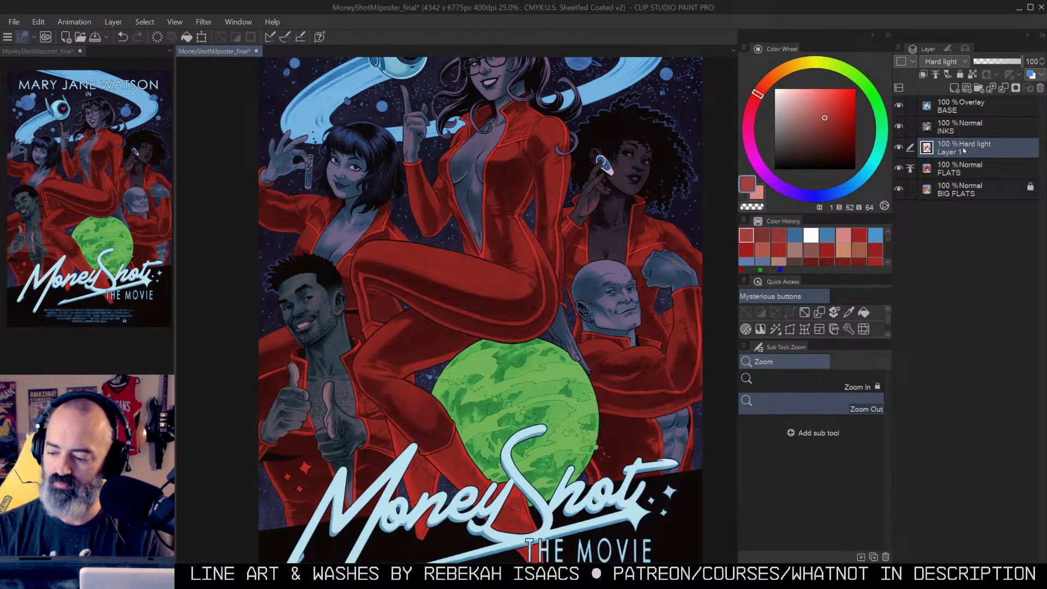
left_click(943, 61)
left_click(939, 75)
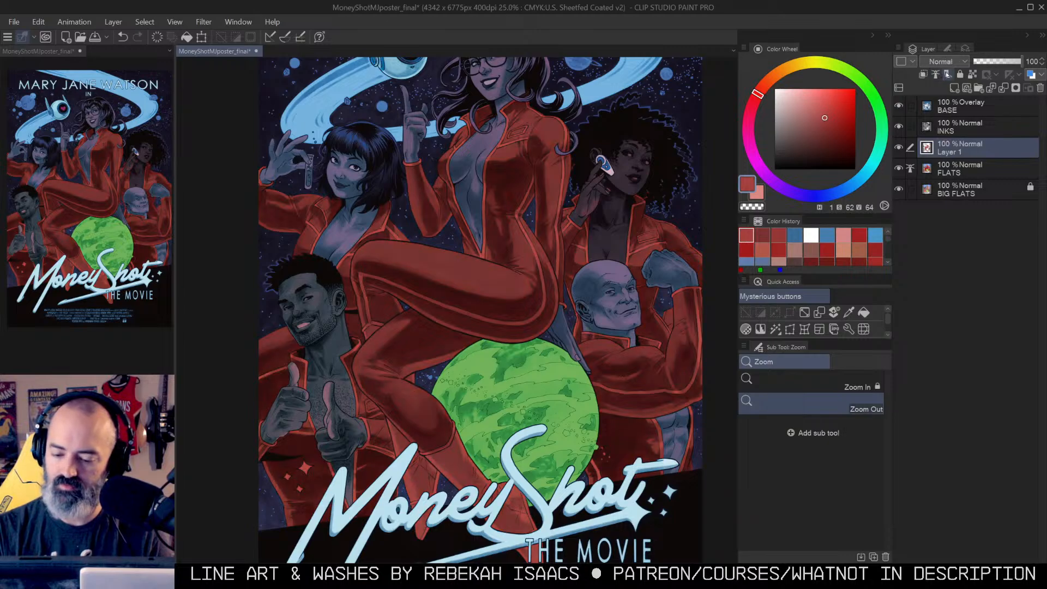
left_click(944, 62)
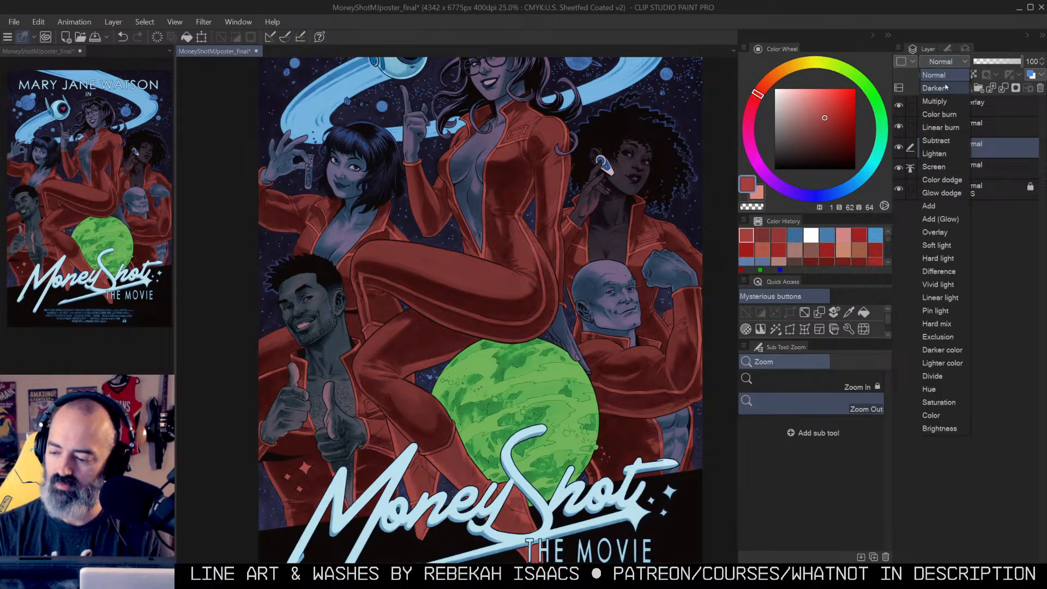
left_click(947, 260)
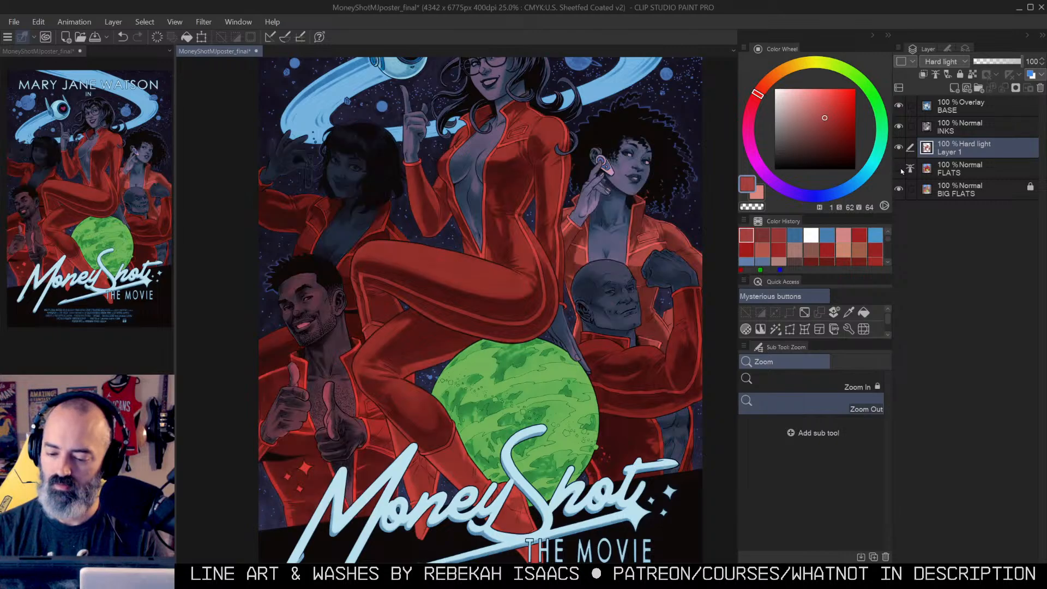
Step: Add a new layer directly above FLATS and fill it with neutral grey (saturation 0, value 53)
left_click(960, 169)
left_click(953, 88)
left_click(775, 127)
key("g")
left_click(585, 216)
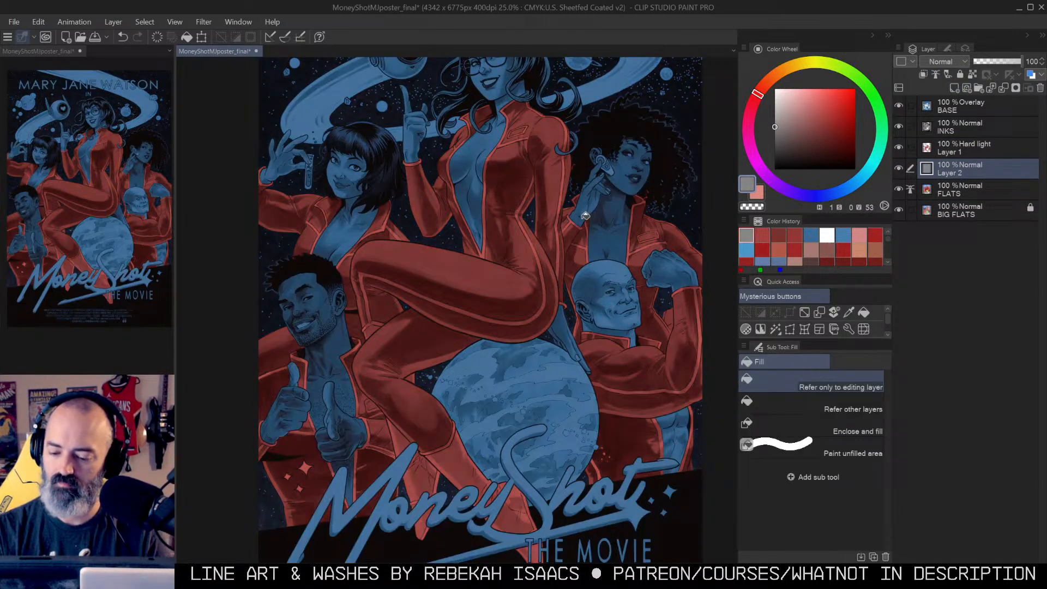
left_click(621, 247)
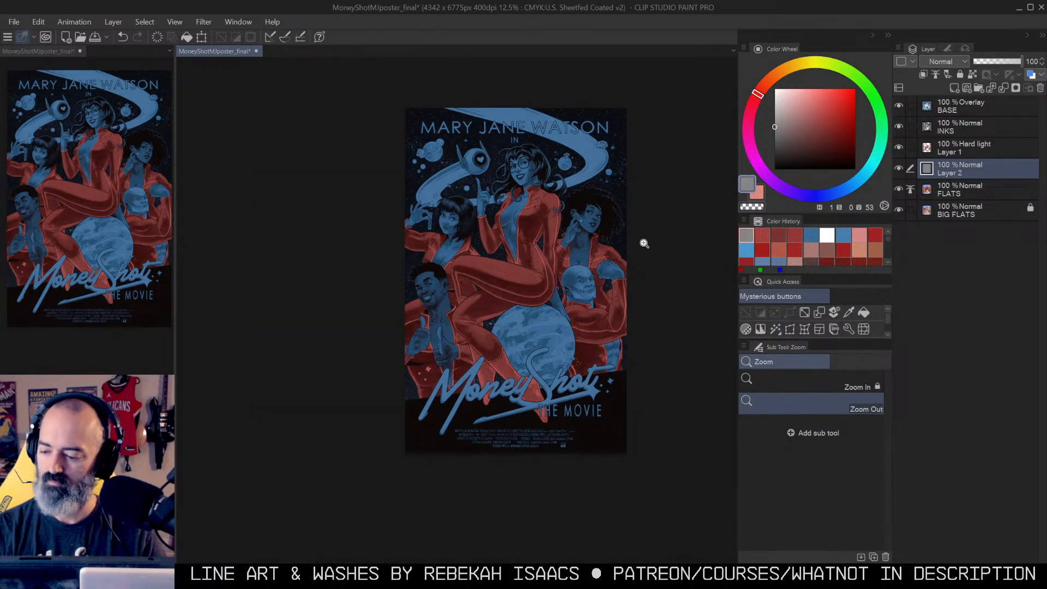
key("m")
Step: Delete the grey-filled Layer 2 above FLATS
left_click(958, 112)
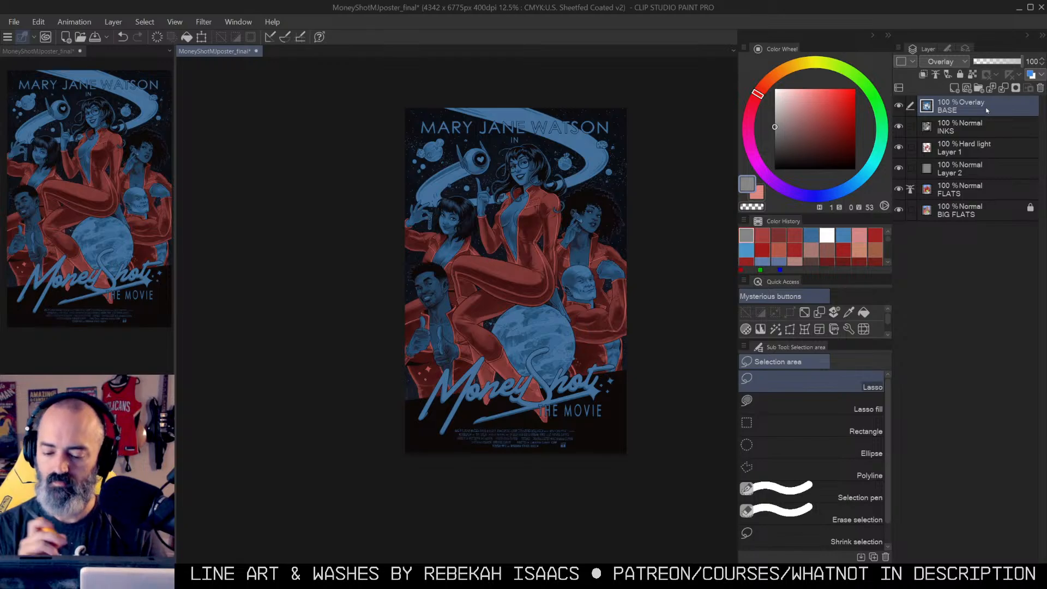
left_click(957, 146)
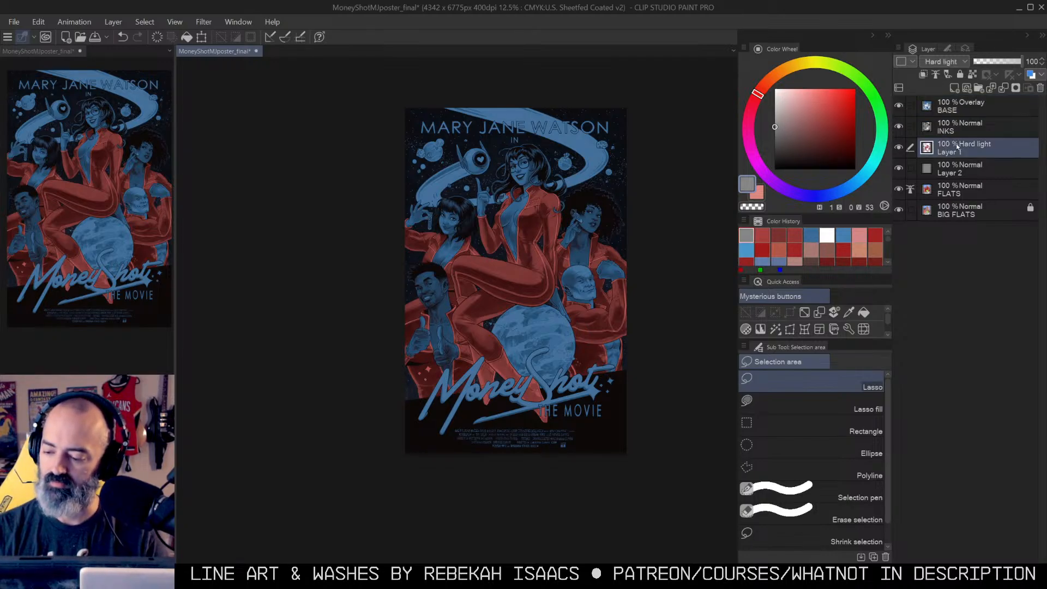
left_click(959, 165)
right_click(959, 166)
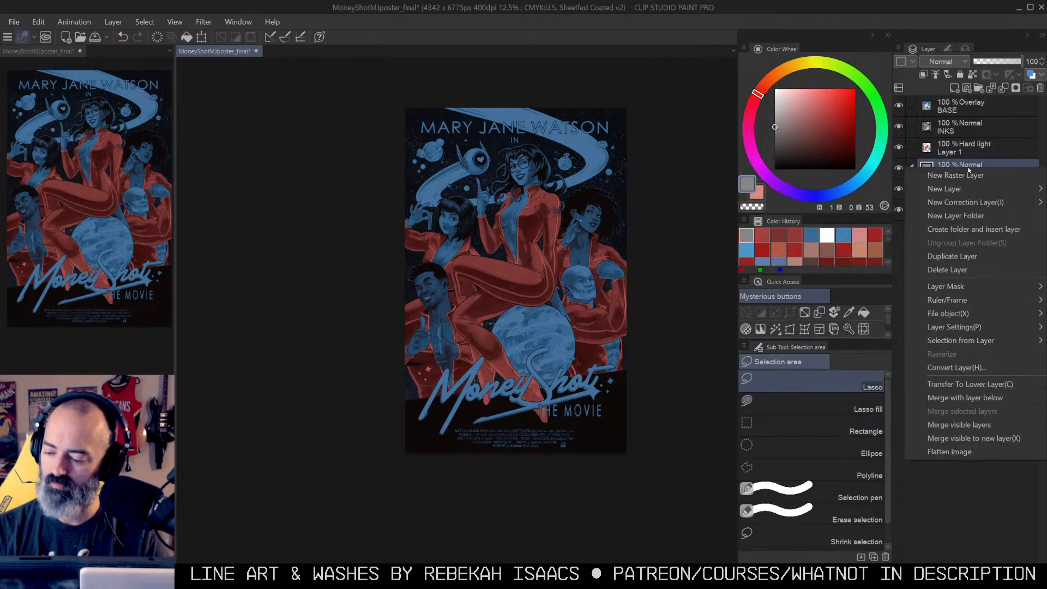
left_click(963, 258)
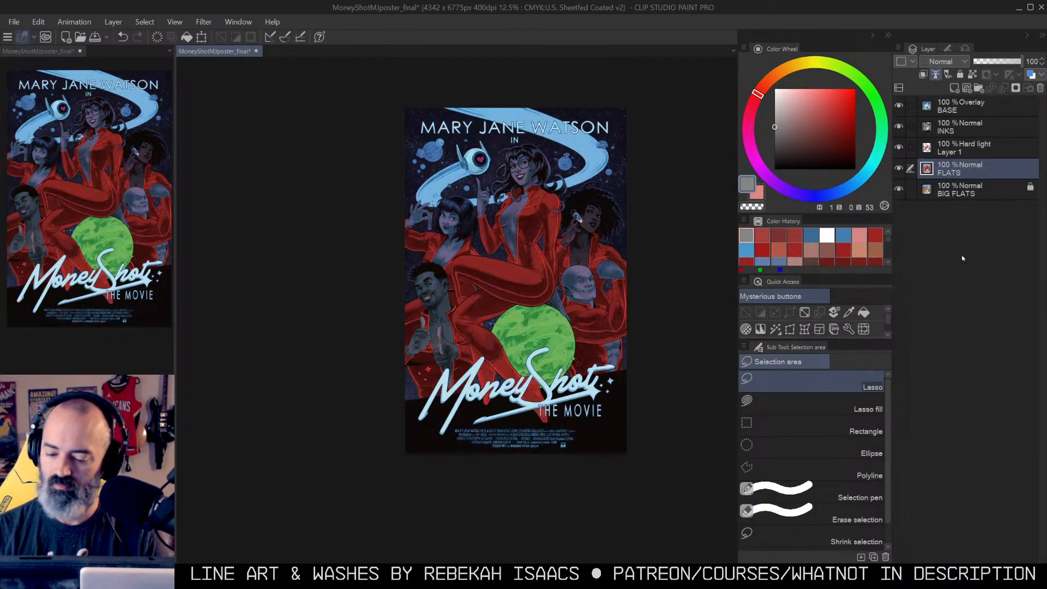
Step: Select the suits using BASE, drop the selection, and fill the suits on Layer 1 with white
left_click(974, 146)
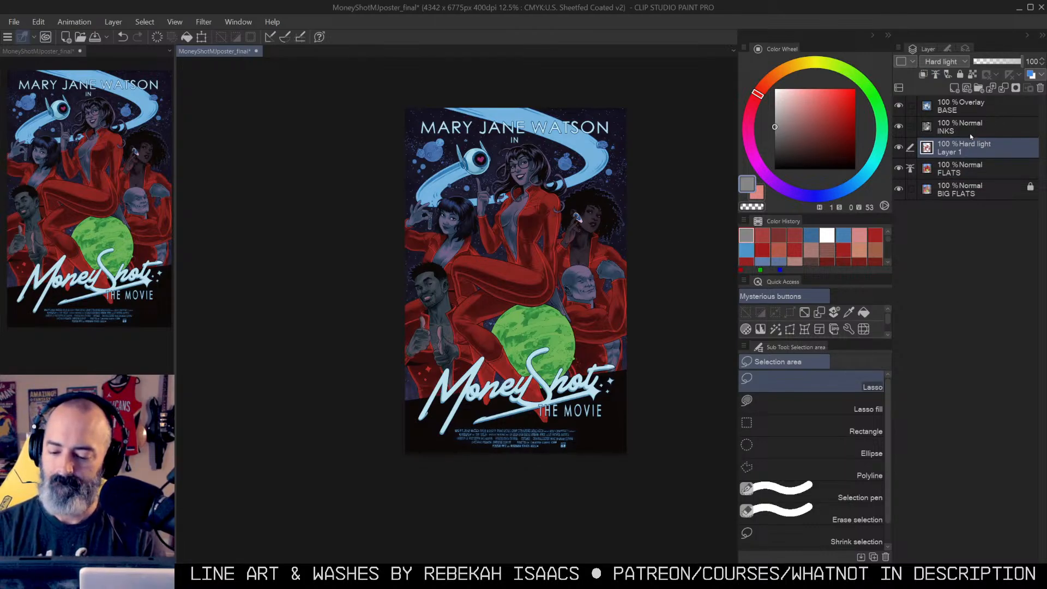
left_click(956, 109)
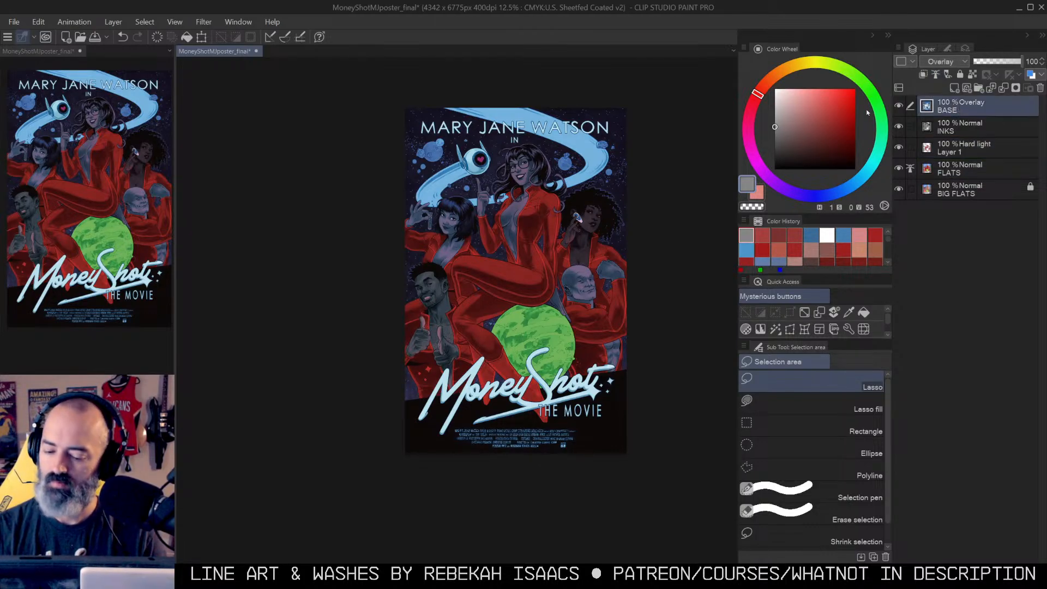
key("w")
left_click(541, 214)
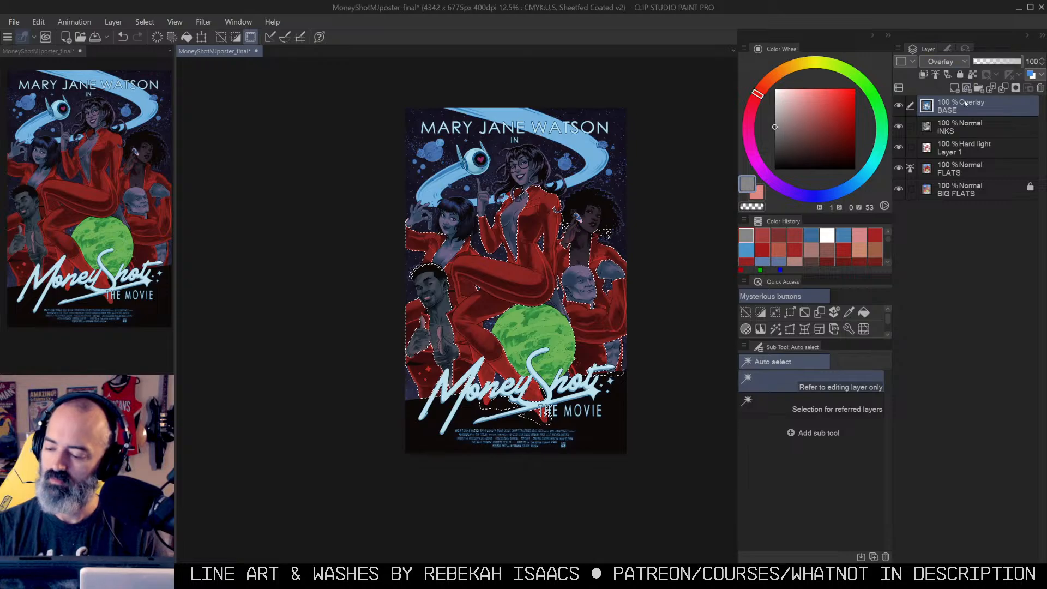
left_click(963, 147)
left_click(775, 89)
key("m")
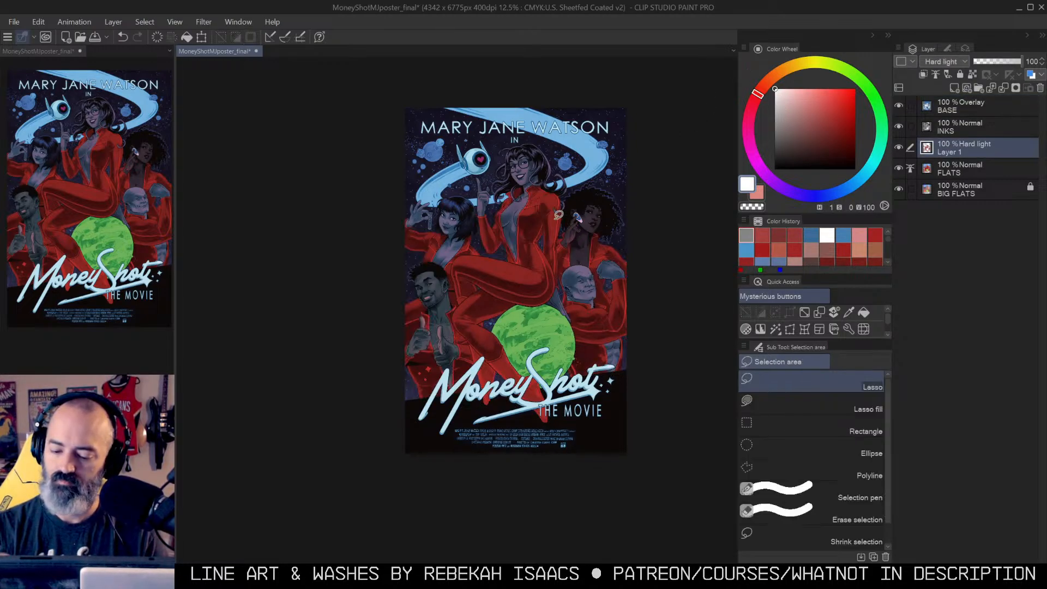
key("g")
left_click(556, 213)
key("ctrl+d")
key("m")
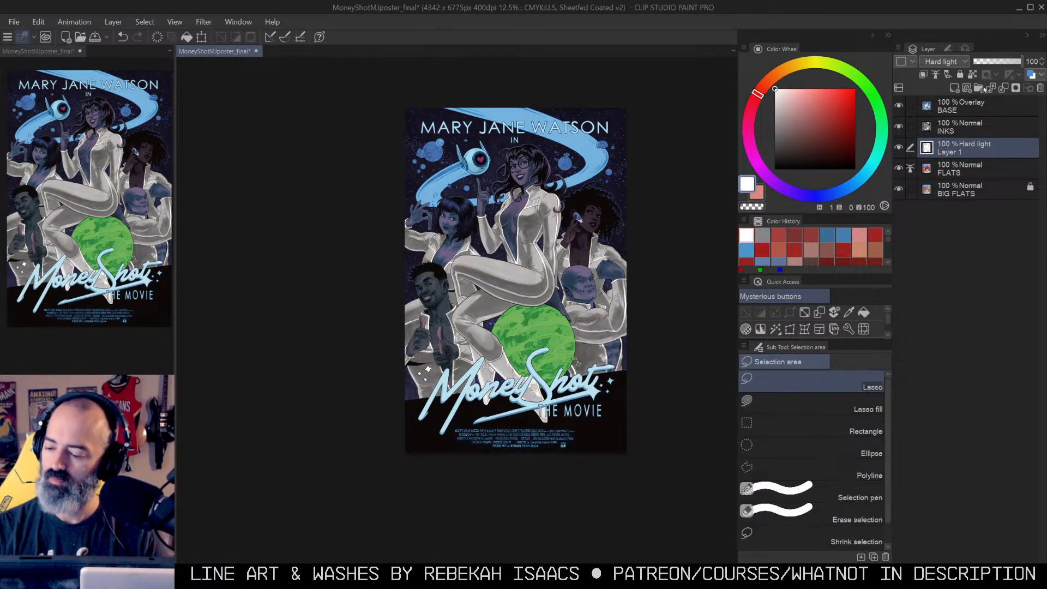
Step: Undo the white suit fill on Layer 1 and fill a new layer directly above it with white
key("ctrl+z")
key("ctrl+shift+n")
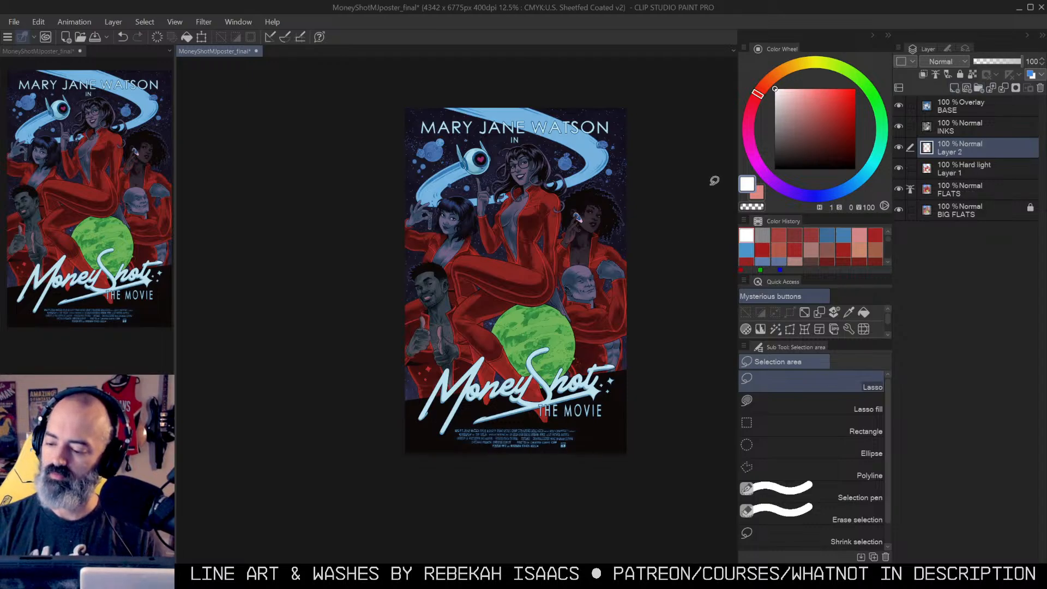
key("g")
left_click(561, 272)
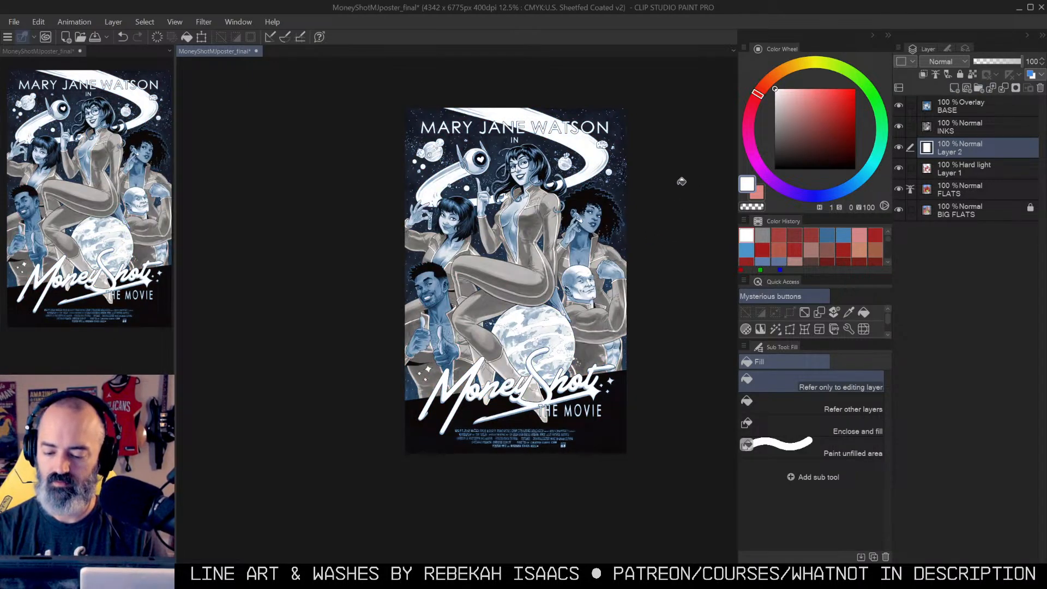
key("m")
Step: Fill the suits on BASE with a muted red (hue 1, saturation 48, value 56)
left_click(942, 110)
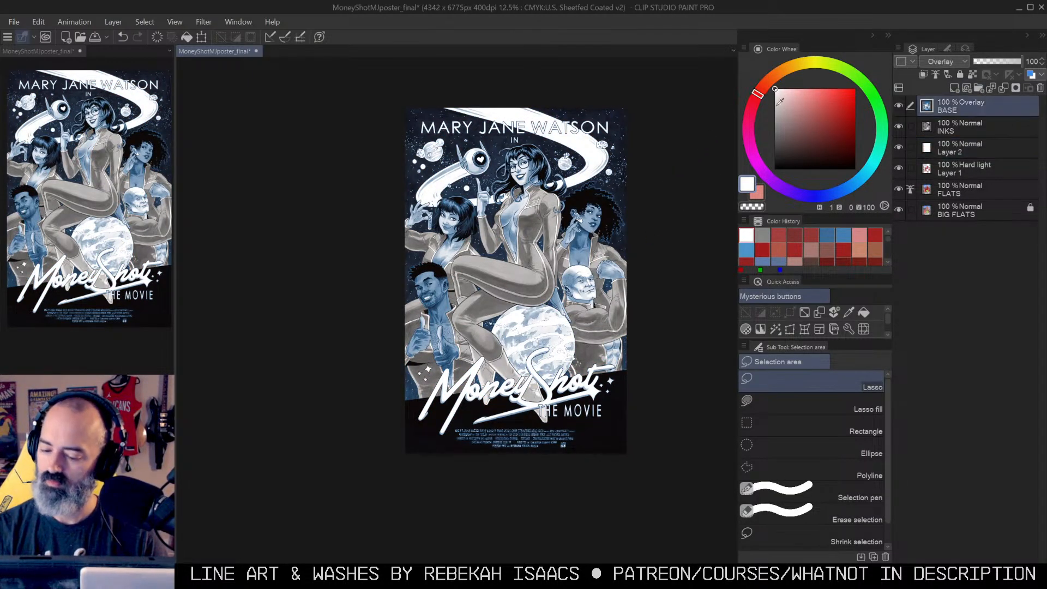
left_click(814, 124)
key("g")
left_click(551, 209)
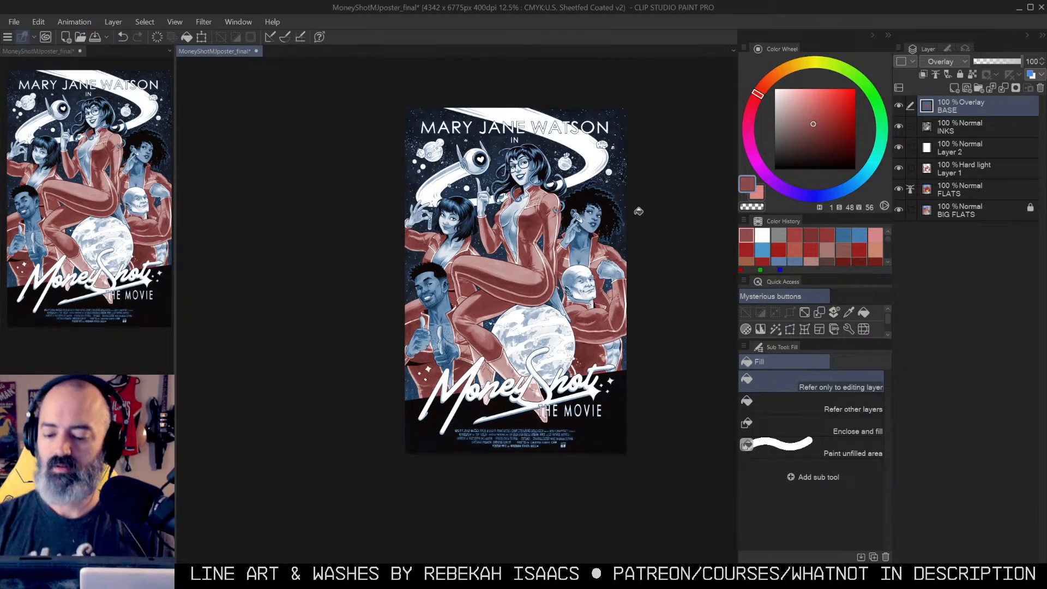
Step: Refill the suits on BASE with a stronger red (saturation 74, value 61), then a darker one (saturation 63, value 51)
left_click(837, 120)
left_click(546, 224)
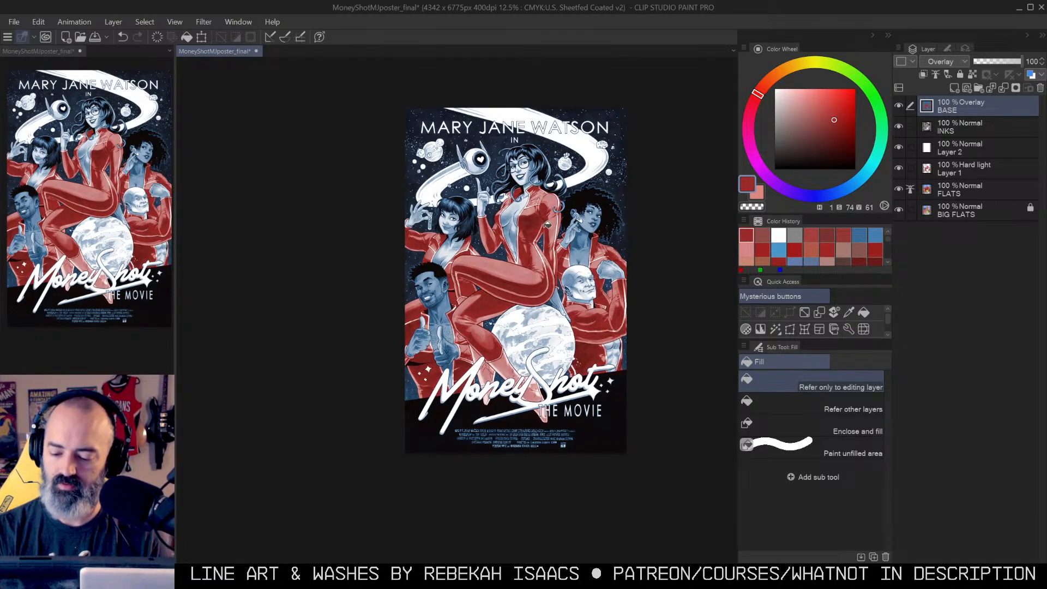
left_click(820, 128)
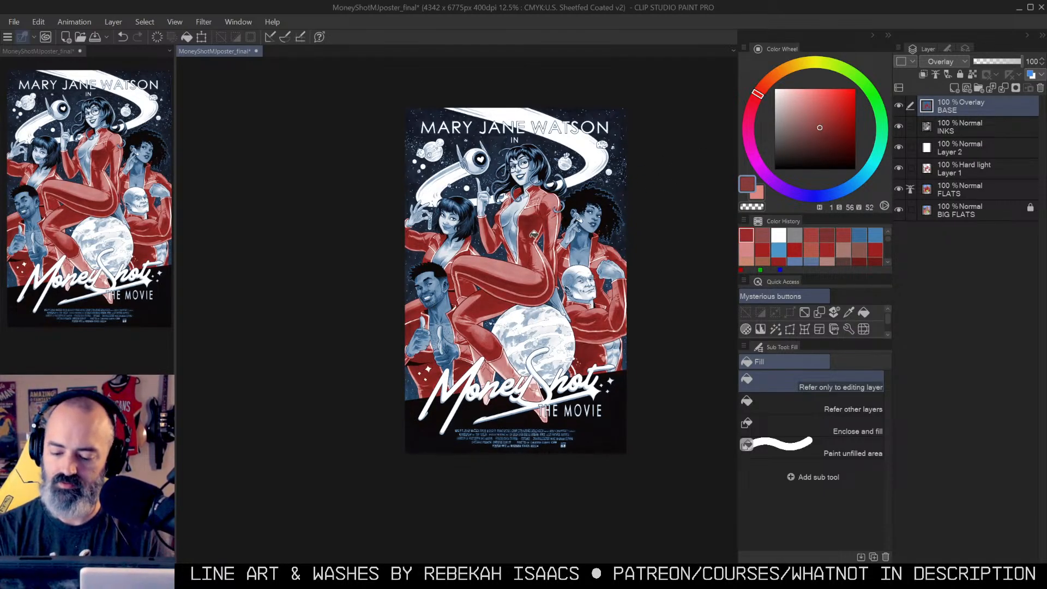
left_click(542, 238)
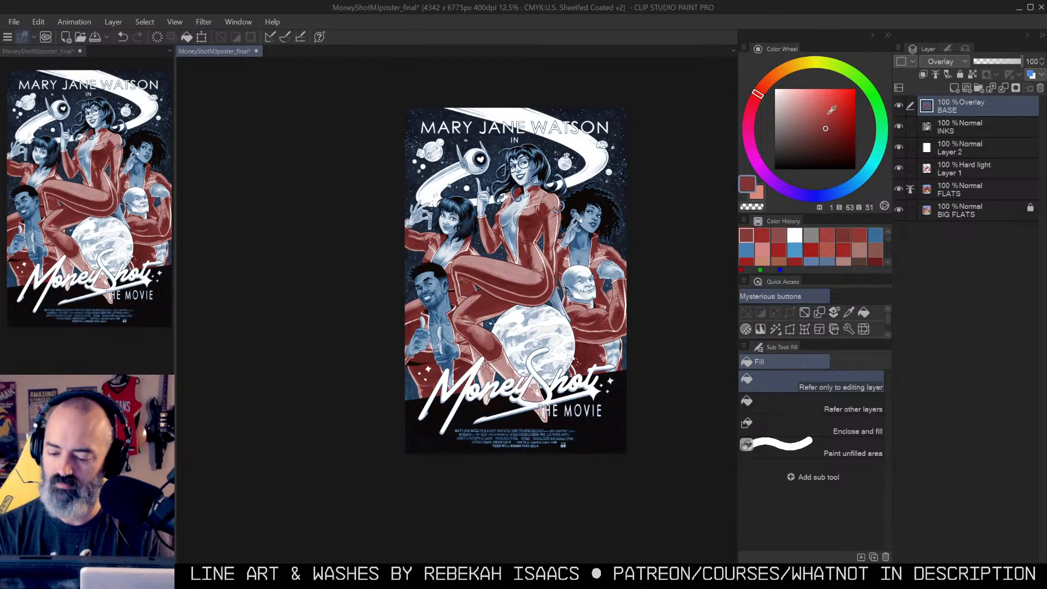
left_click(557, 247, "ctrl")
left_click(571, 247, "alt")
left_click(557, 193, "ctrl")
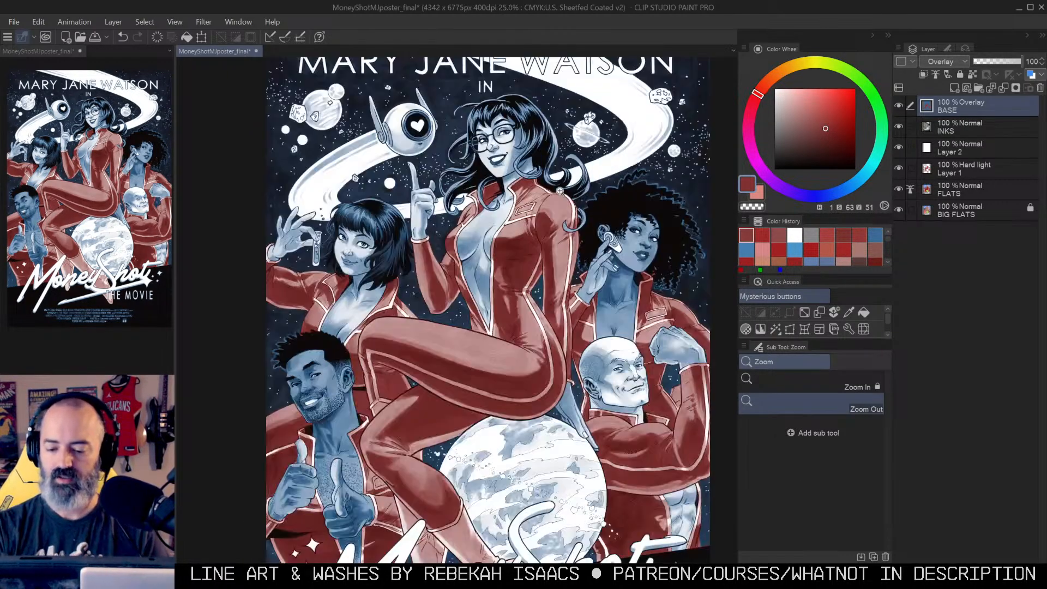
left_click_drag(566, 179, 547, 234)
key("m")
key("w")
left_click(548, 235)
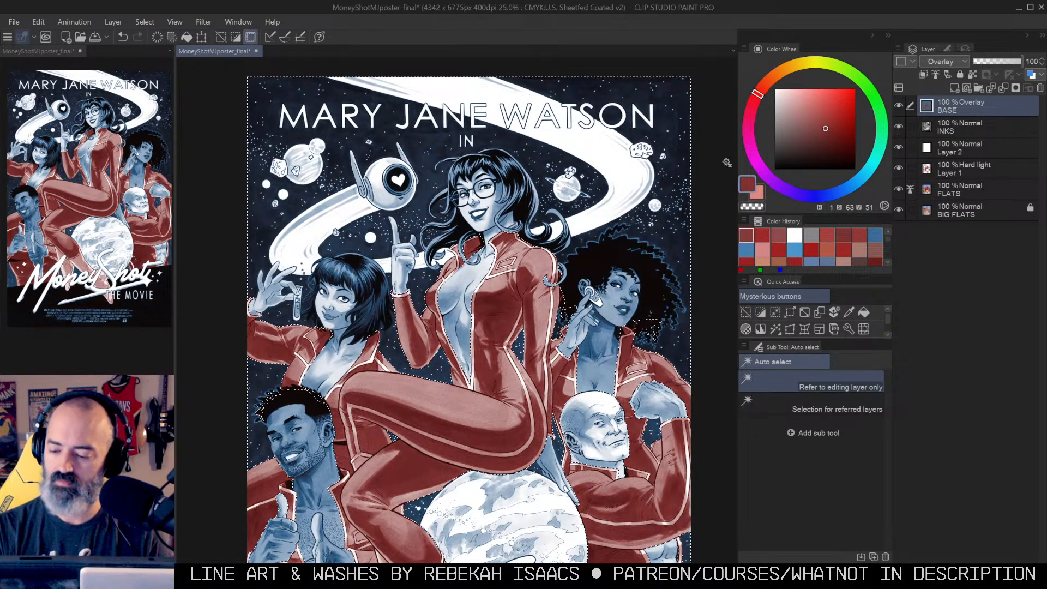
key("ctrl+d")
Step: Select the central woman's hair using the referred flats and fill it on BASE with dark red (hue 356, saturation 80, value 49)
left_click(833, 401)
left_click(502, 178)
left_click(842, 124)
left_click(839, 129)
key("g")
left_click(607, 137)
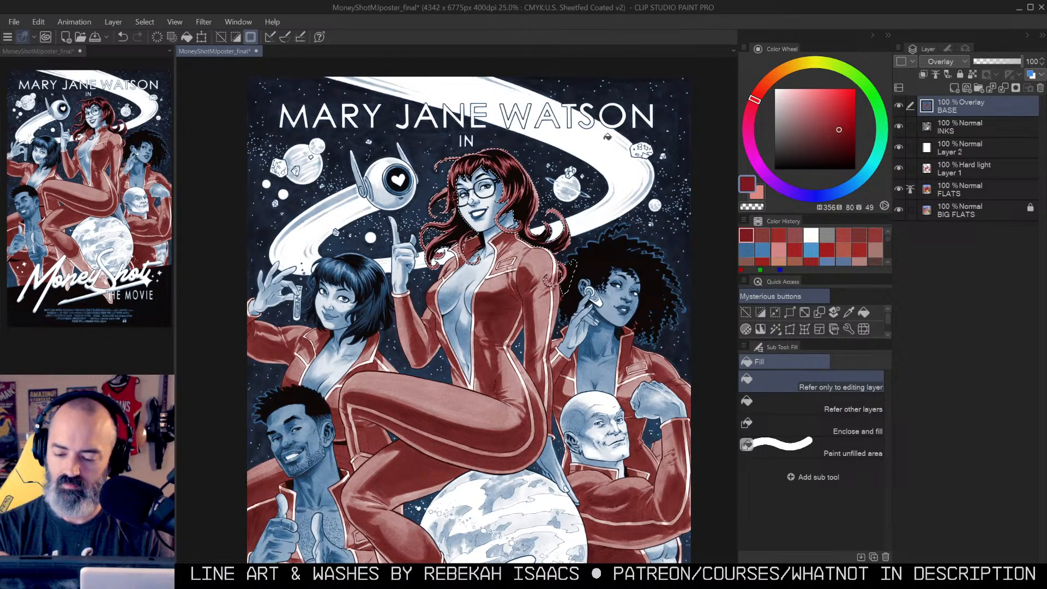
Step: Refill the central woman's hair on BASE with a deeper red (hue 353, saturation 83, value 45) and deselect
left_click(842, 133)
left_click(754, 102)
left_click(523, 181)
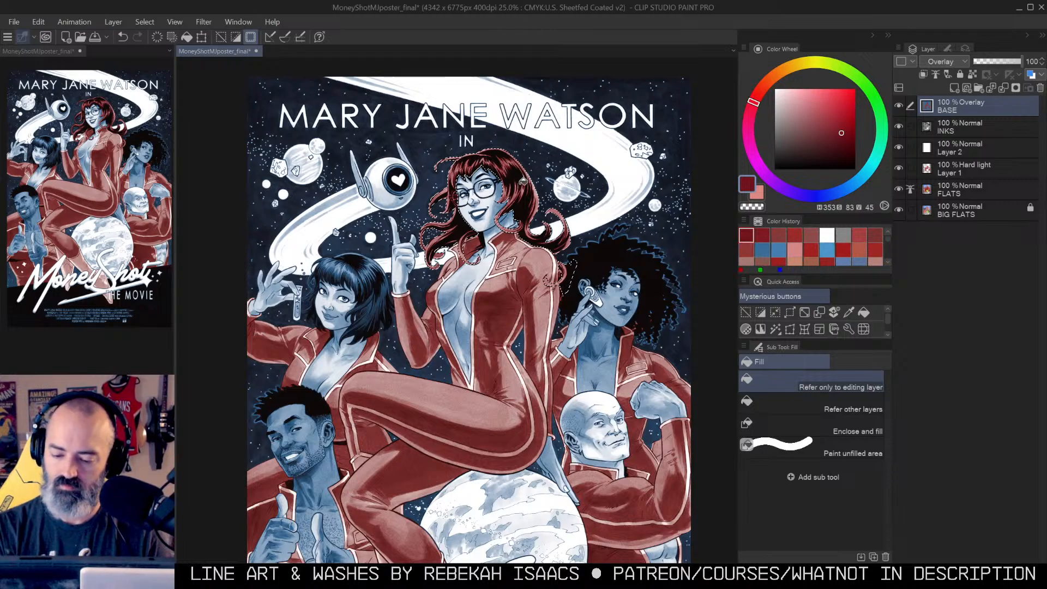
key("ctrl+d")
key("m")
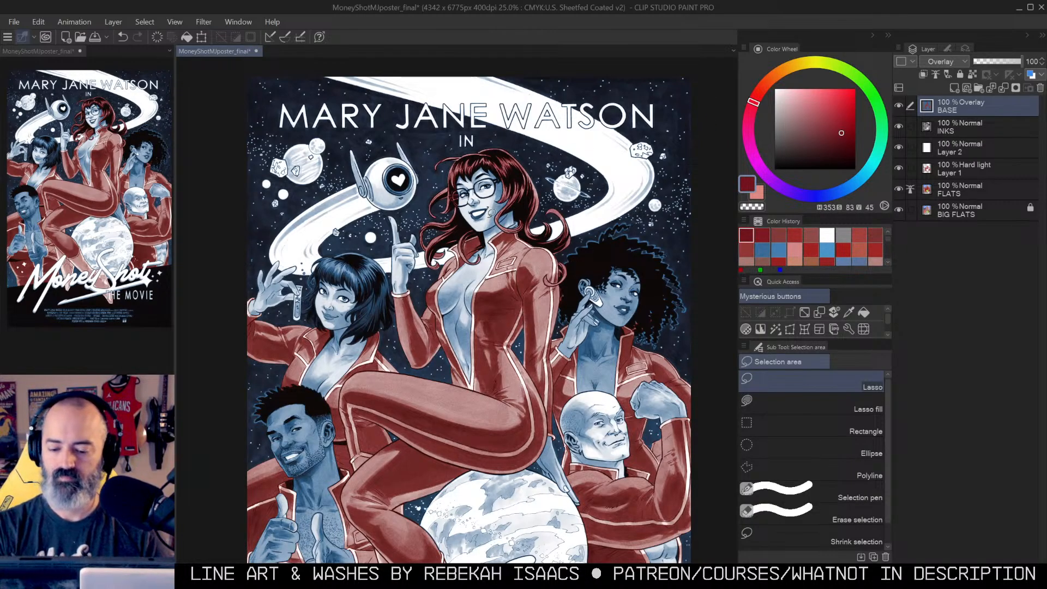
key("w")
key("m")
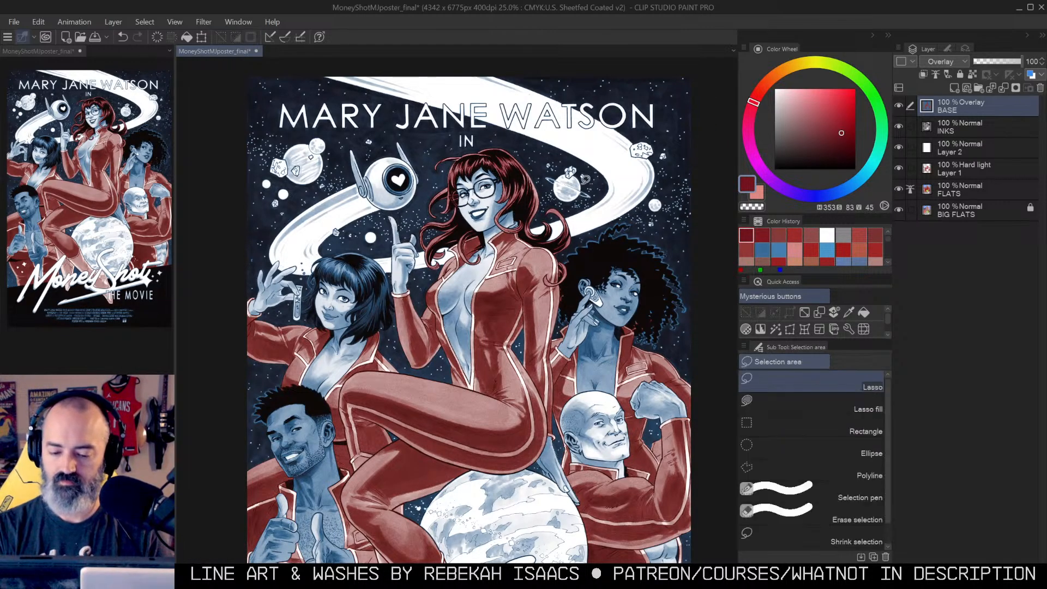
Step: Delete the Hard light layer (Layer 1) from the layer stack
key("w")
key("m")
key("w")
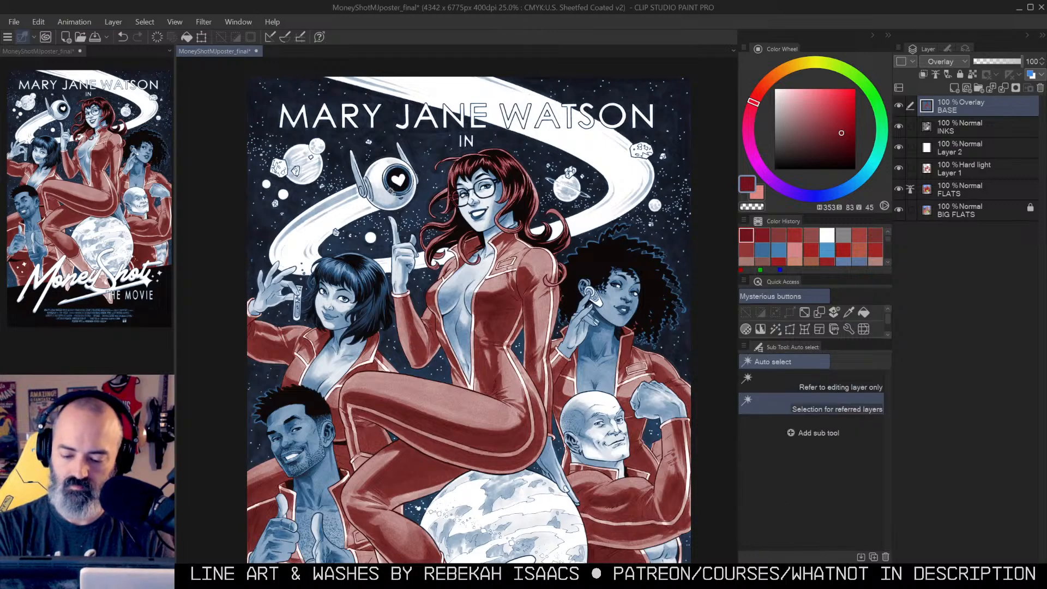
key("m")
left_click_drag(838, 123, 823, 120)
right_click(956, 168)
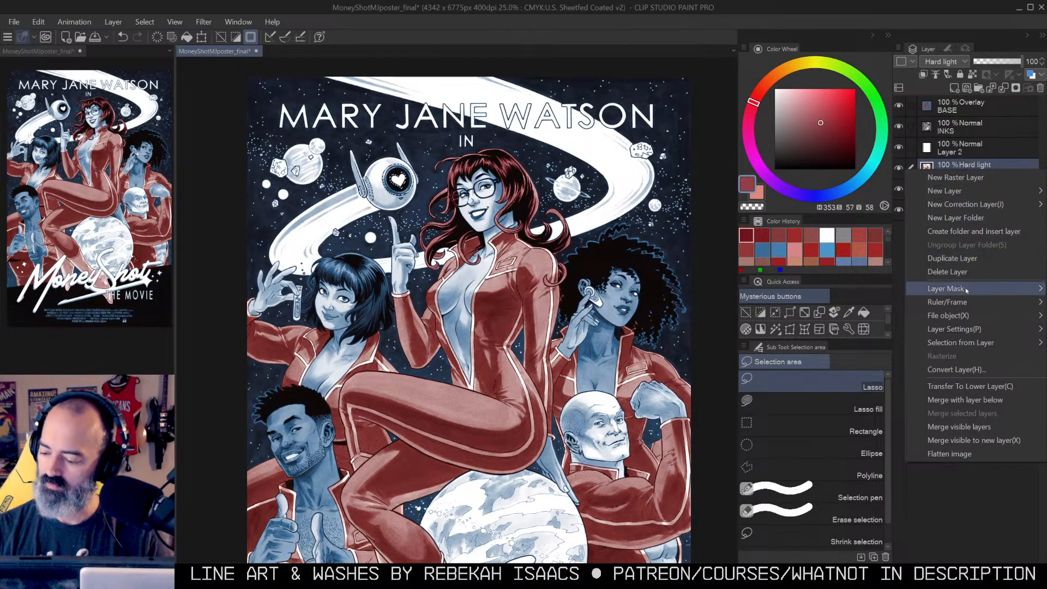
left_click(979, 267)
left_click(952, 148)
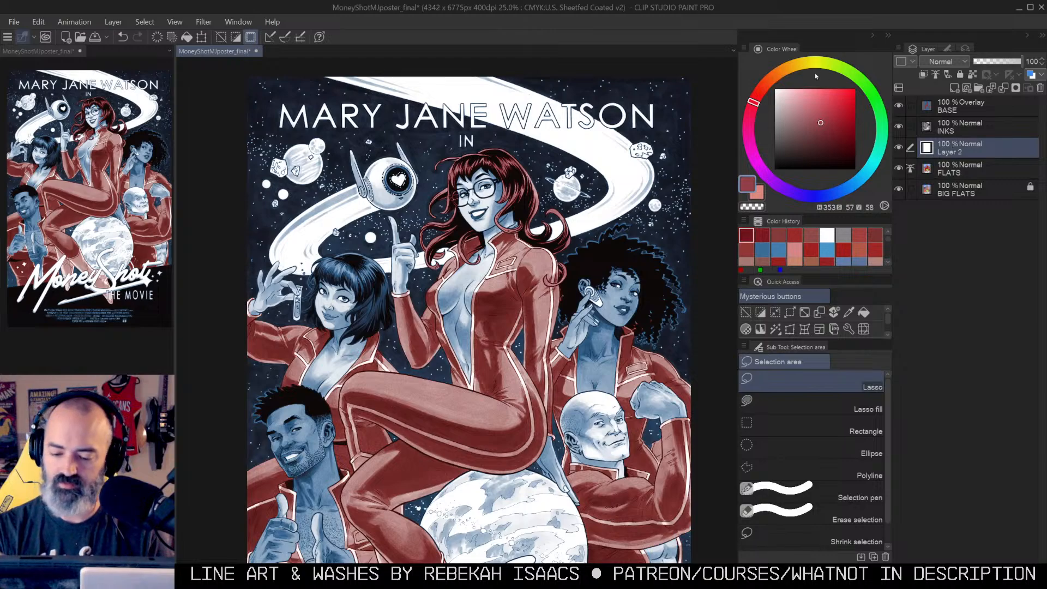
Step: Fill the robot's eye area on the BASE layer with blue (hue 211, saturation 69, value 73)
key("g")
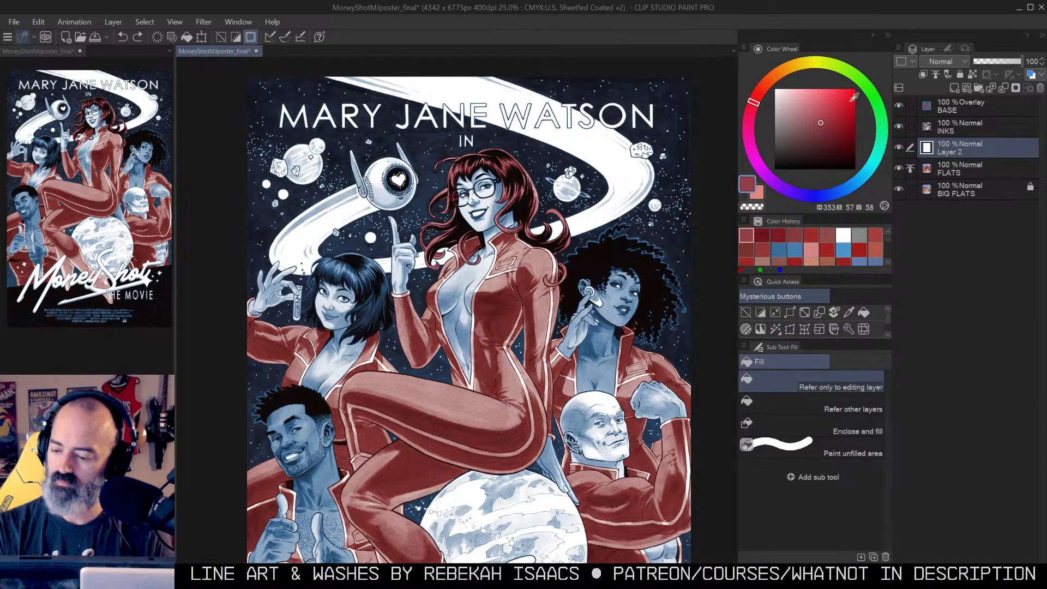
left_click(849, 188)
left_click(830, 111)
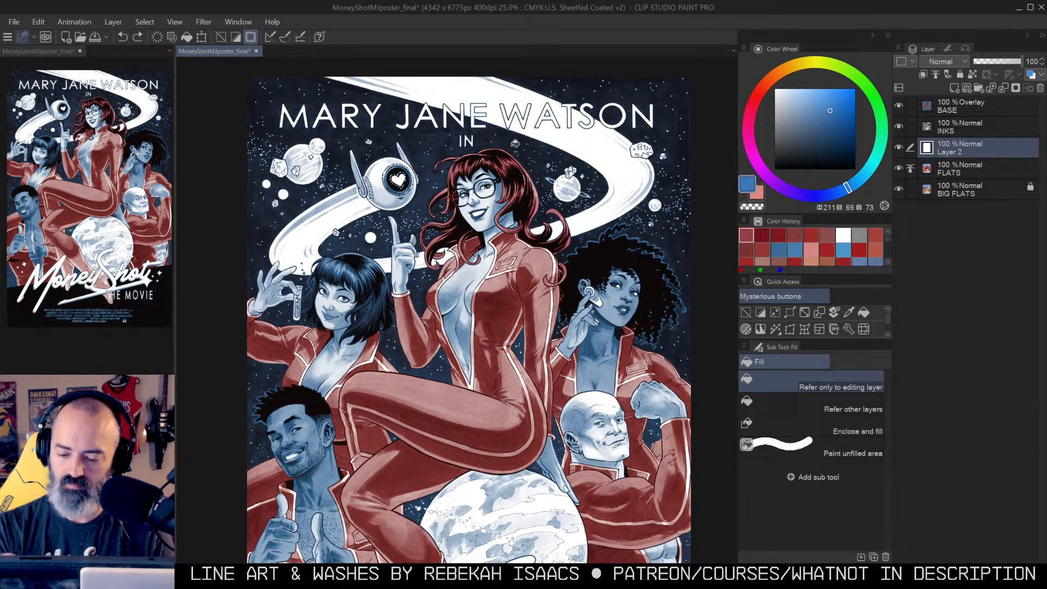
left_click(947, 103)
left_click(401, 192)
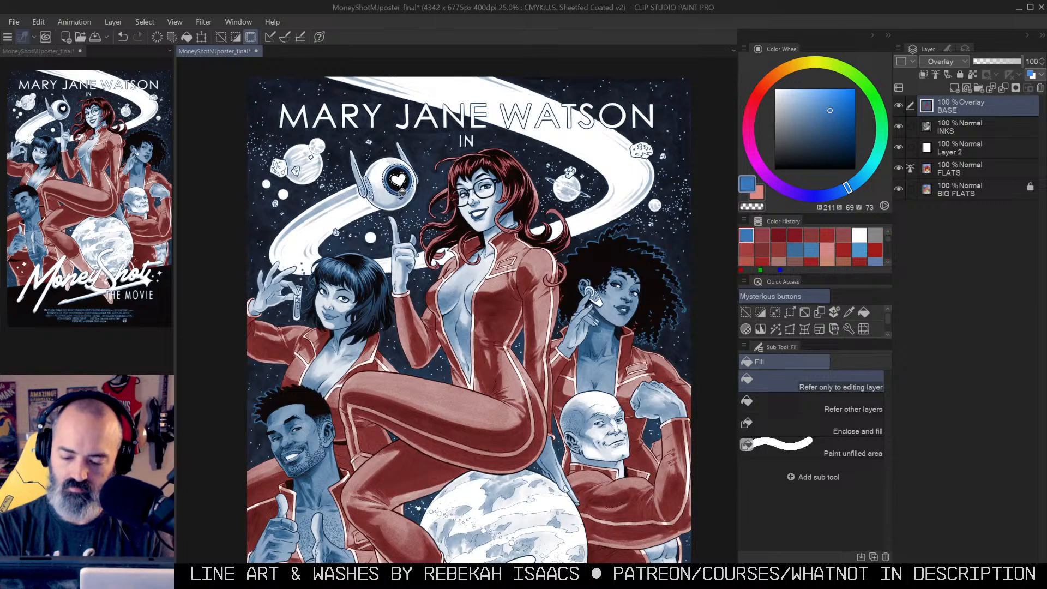
Step: Select the heart in the robot's eye, fill it on BASE with red (hue 3, saturation 68, value 67), and deselect
key("w")
key("m")
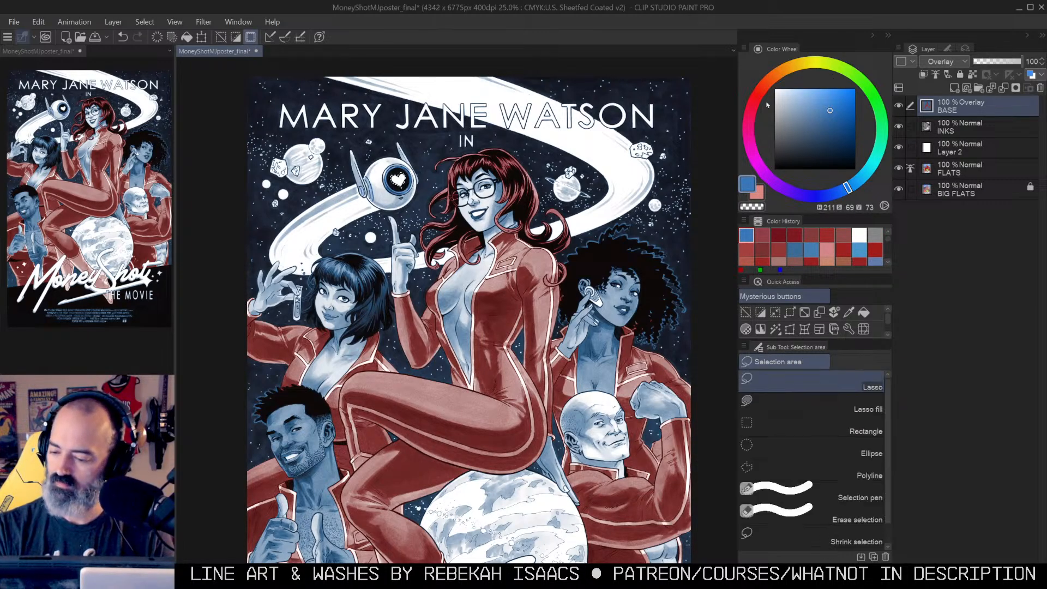
left_click(759, 93)
left_click(830, 115)
key("g")
left_click(402, 180)
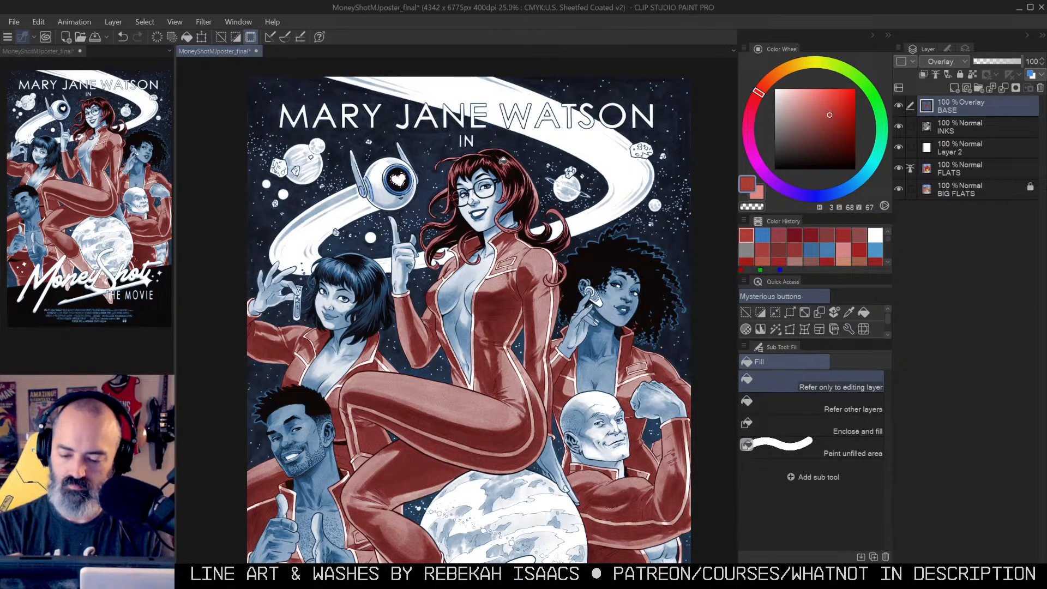
key("m")
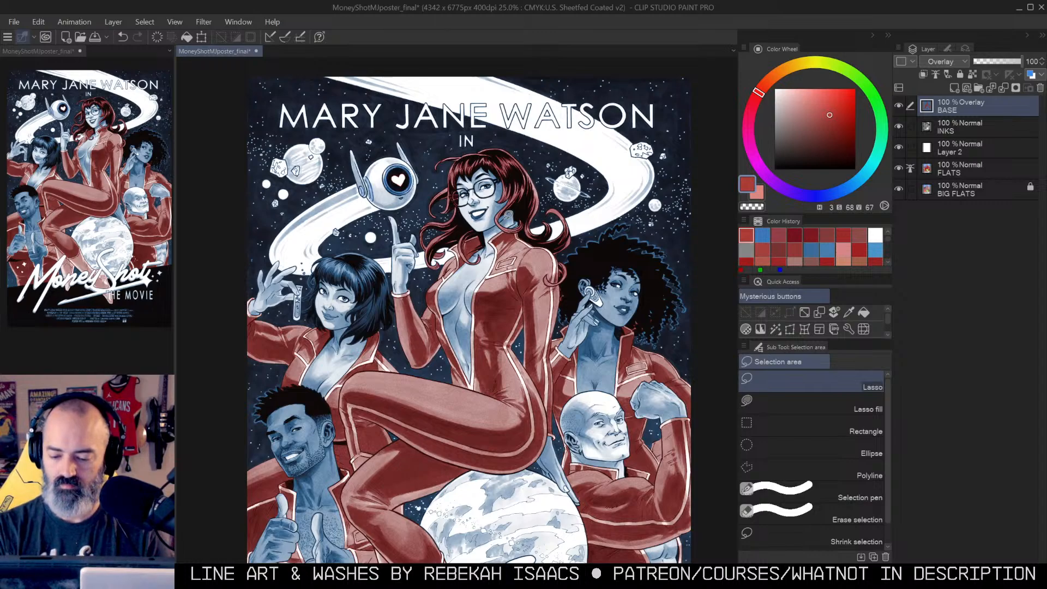
key("ctrl+d")
Step: Select the central woman's skin from the referred flats, fill it on BASE with orange-tan (hue 12, saturation 53, value 73), and deselect
key("w")
left_click(490, 208)
key("m")
left_click(817, 111)
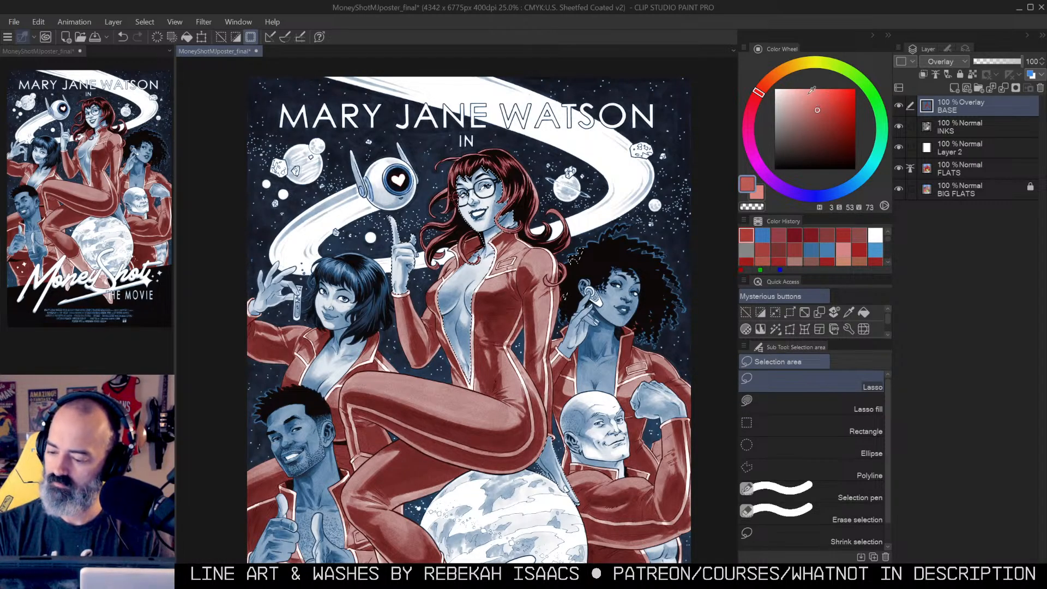
left_click(767, 86)
key("g")
left_click(505, 221)
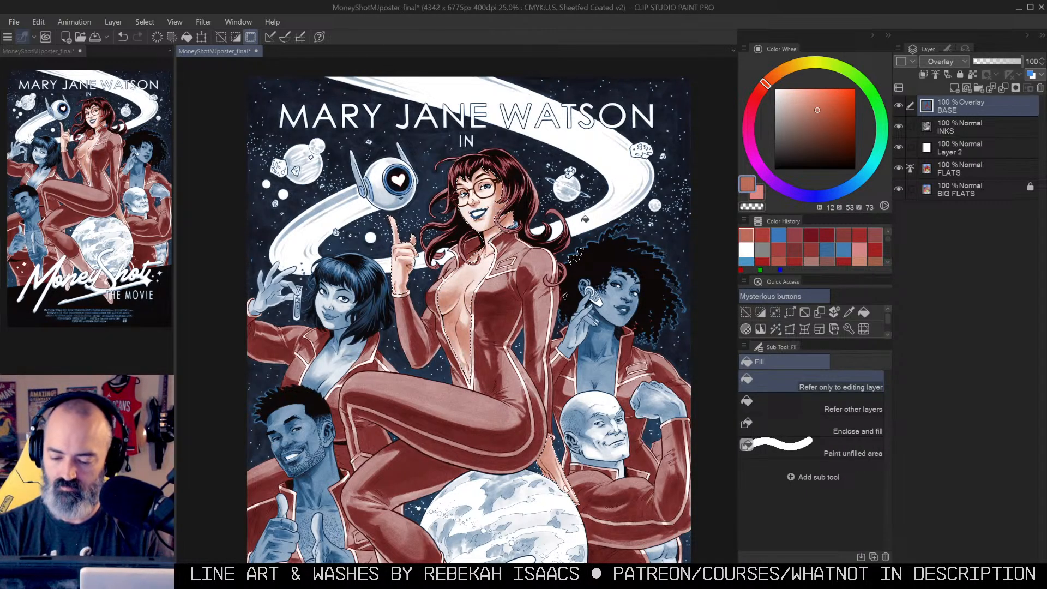
key("m")
key("ctrl+d")
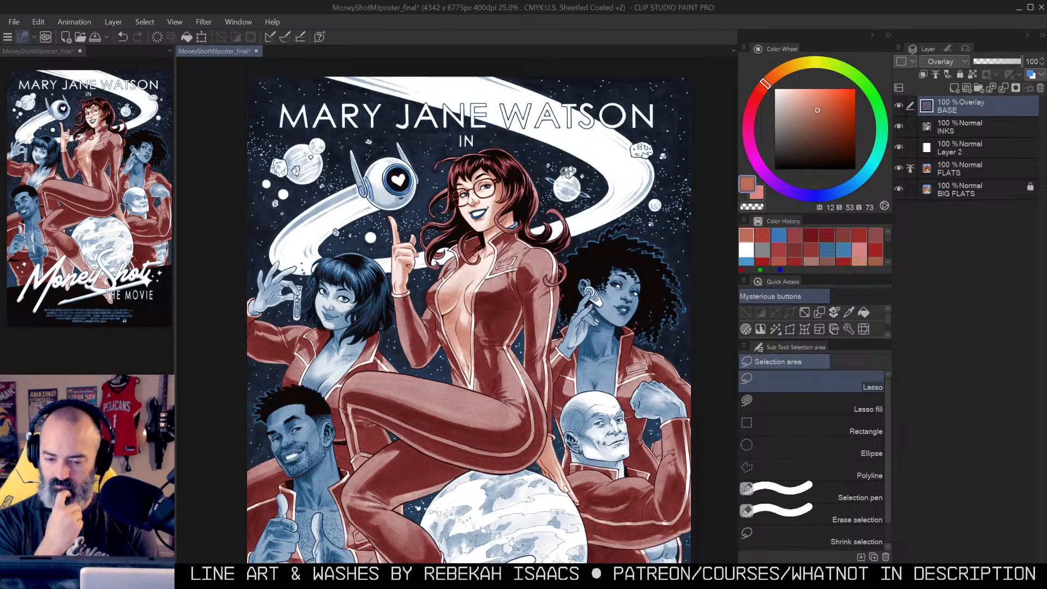
Step: Select the swirling white ribbon using the referred flats and fill it on BASE with blue (hue 209, saturation 65, value 68)
left_click_drag(625, 162, 613, 174)
key("w")
left_click(616, 176)
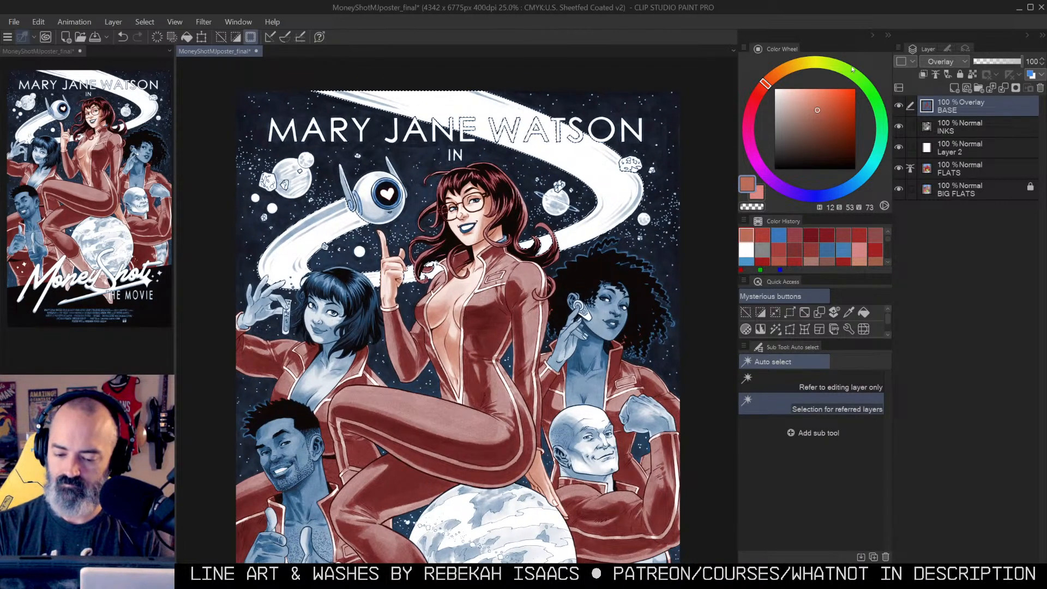
key("m")
left_click(850, 186)
left_click(827, 114)
key("g")
left_click(576, 227)
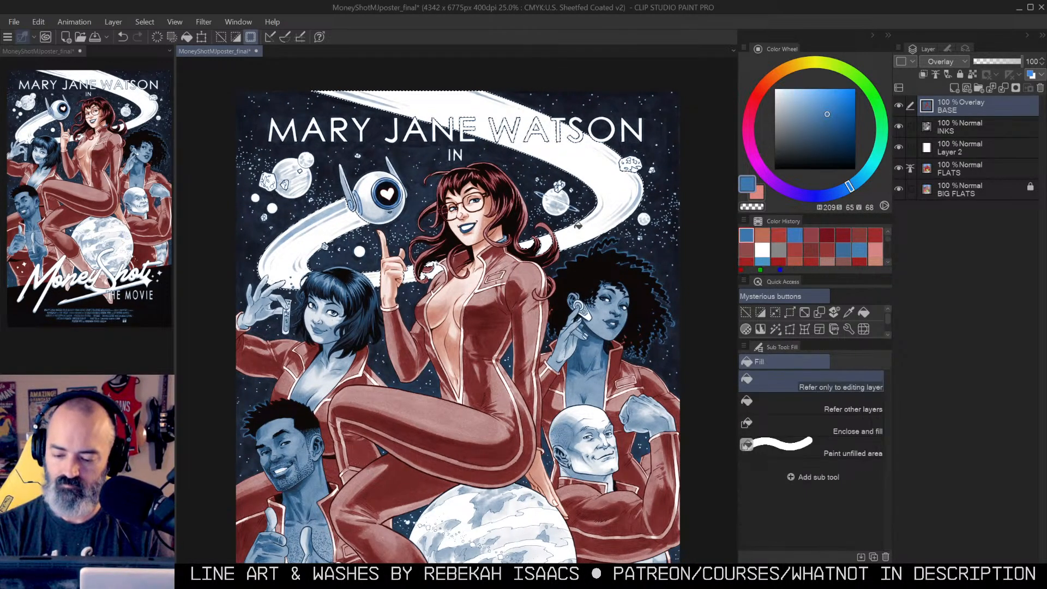
Step: Try filling the selected ribbon on Layer 2 with light blue (hue 209, saturation 41, value 89), and undo the fill
left_click(949, 144)
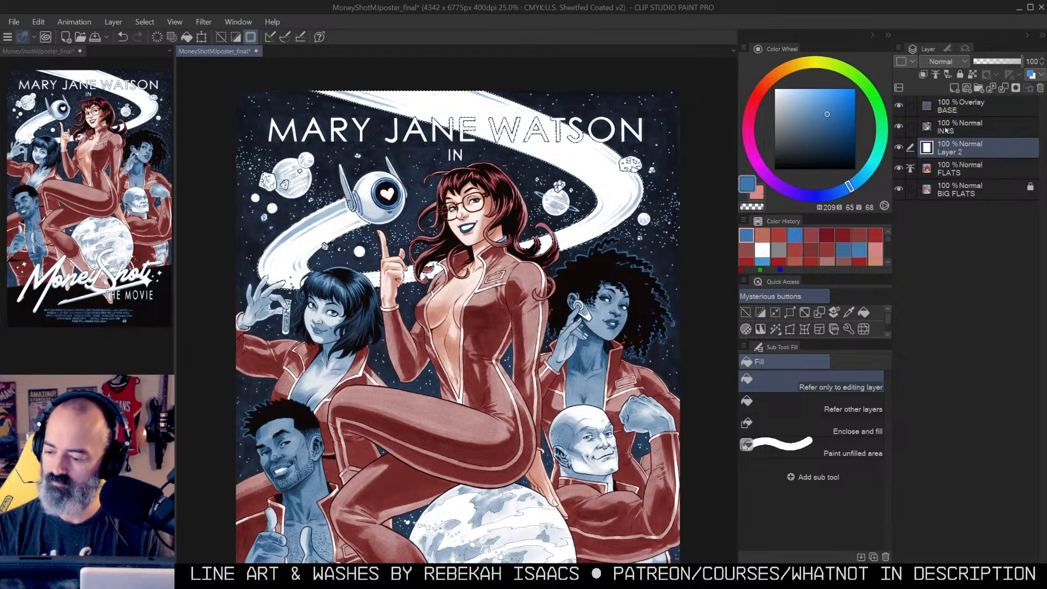
left_click(607, 213)
left_click(808, 97)
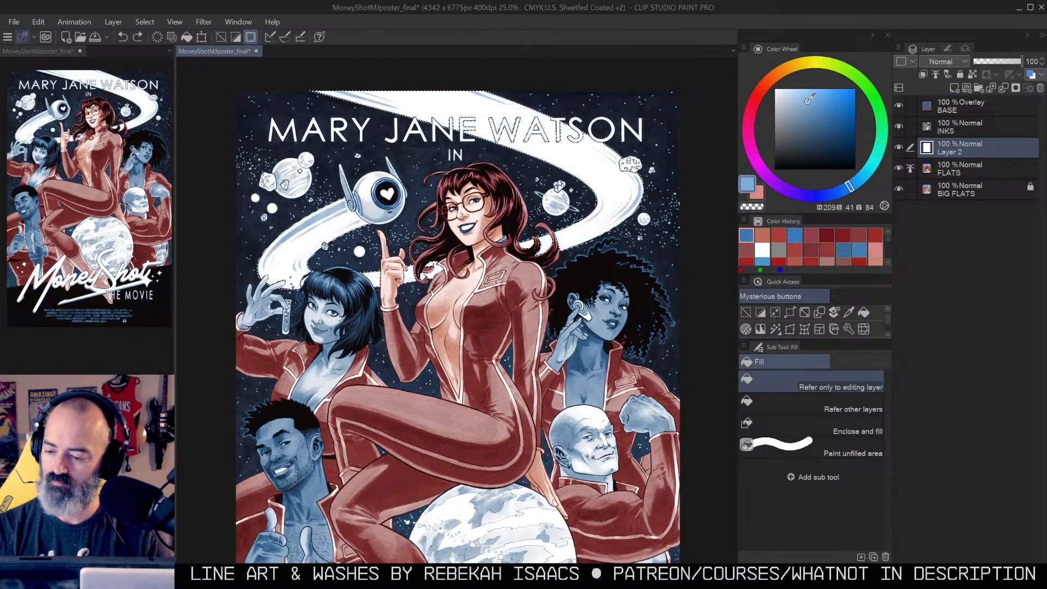
left_click(604, 229)
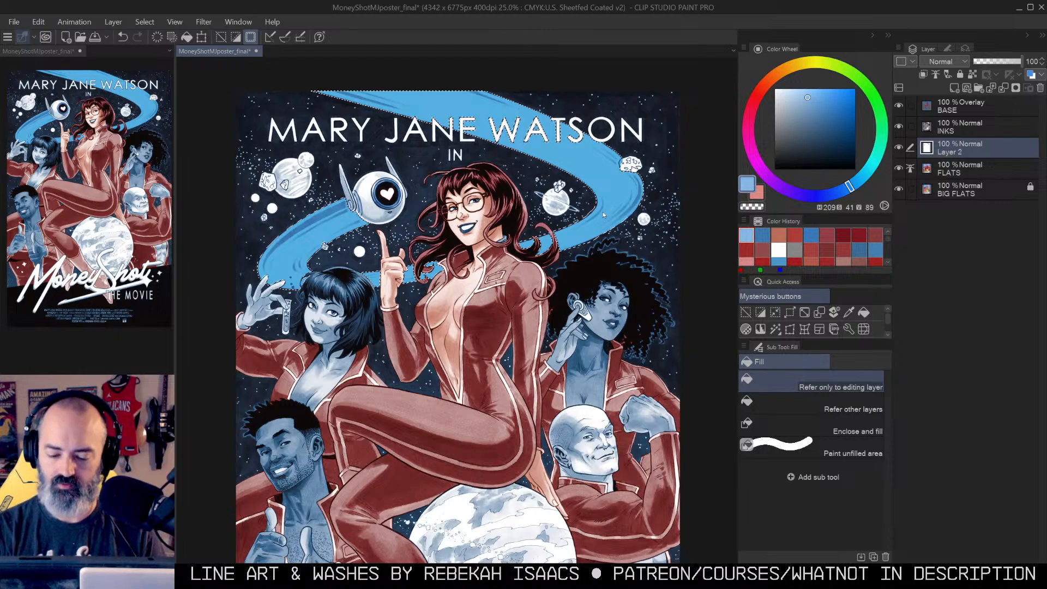
key("ctrl+z")
Step: Show the BASE layer alone twice to examine its flat colours, restoring the other layers each time
mouse_move(616, 213)
left_mouse_down()
mouse_move(629, 243)
mouse_move(625, 175)
left_mouse_up()
key("m")
left_click(952, 110)
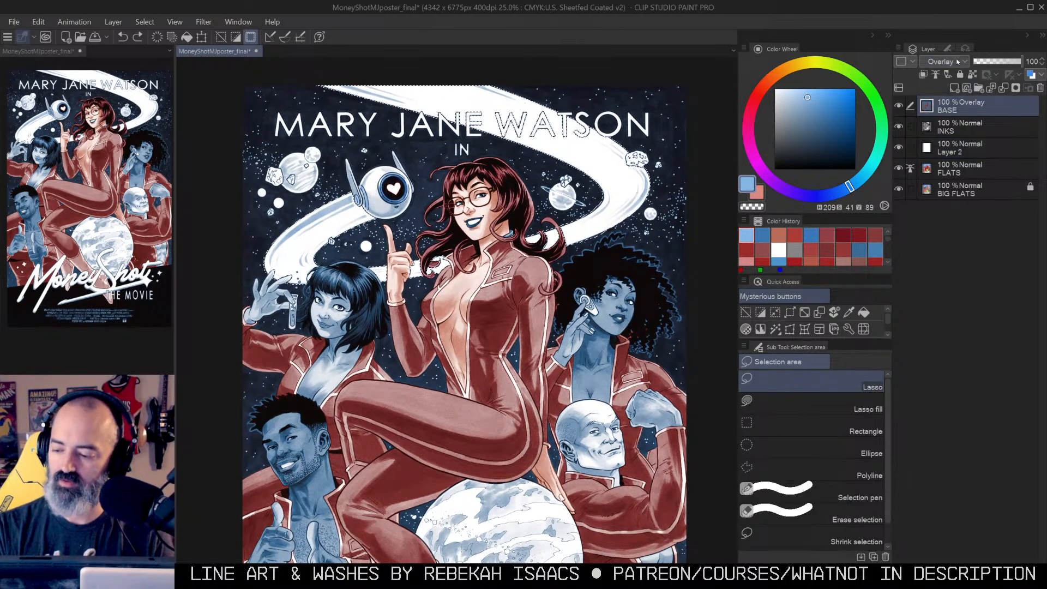
left_click(899, 108, "alt")
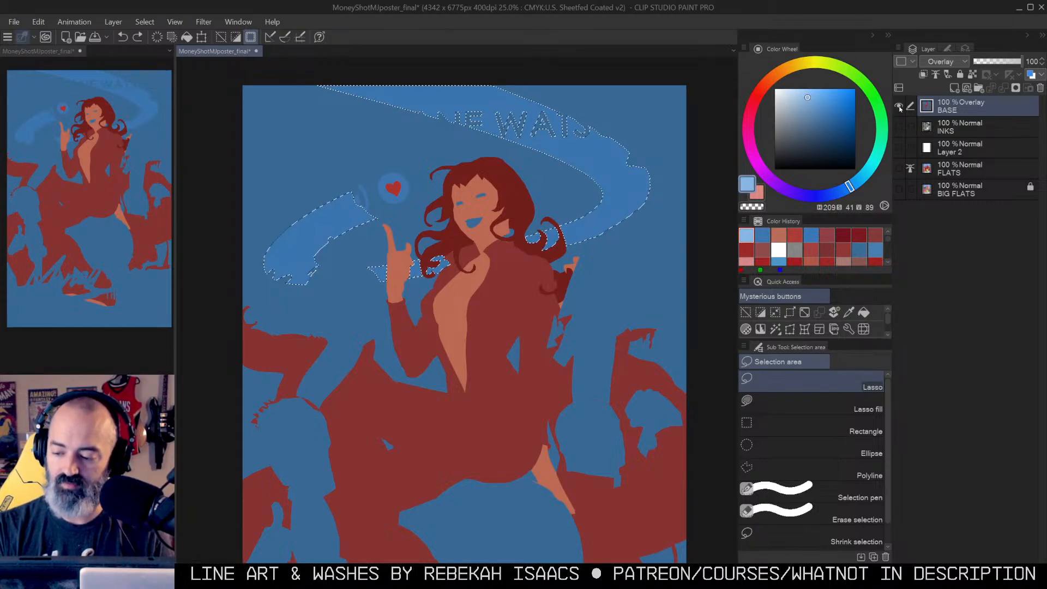
left_click(900, 107, "alt")
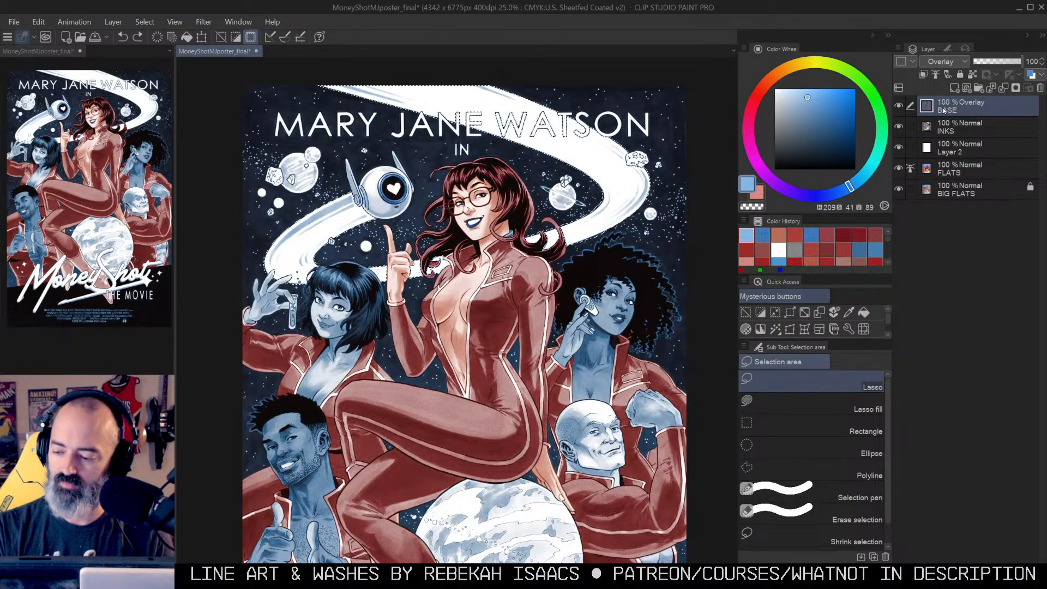
left_click(899, 108, "alt")
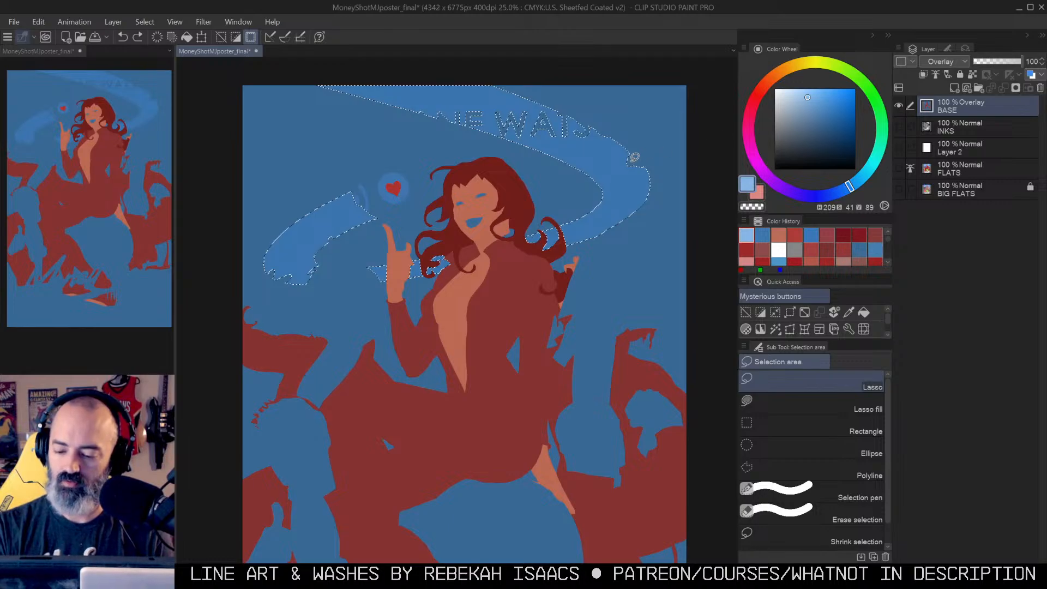
left_click(900, 107, "alt")
Step: Test the light blue ribbon fill on Layer 2 once more and undo it
left_click(930, 151)
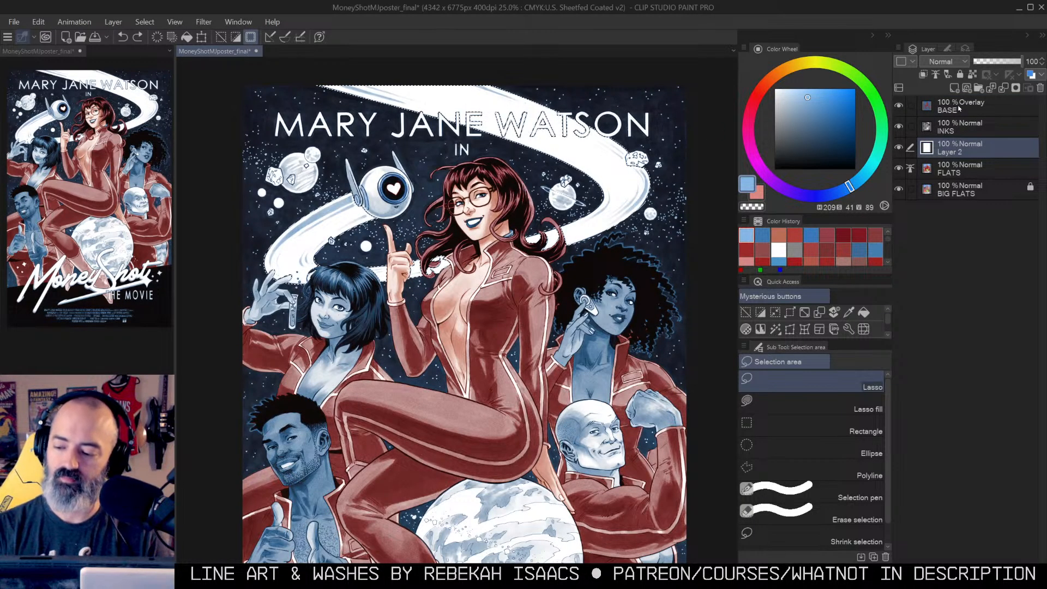
key("g")
left_click(612, 178)
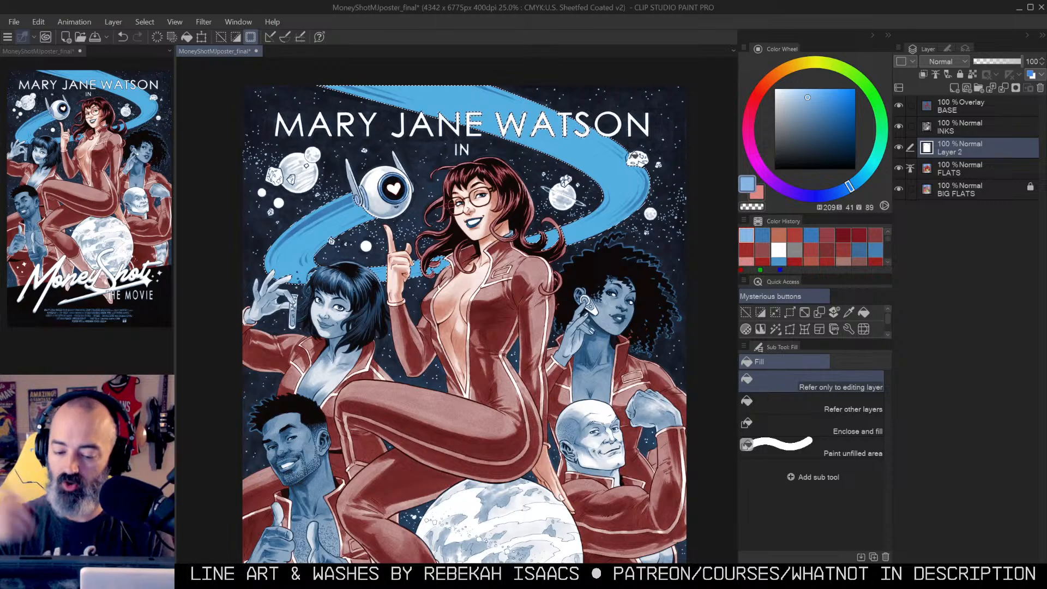
key("ctrl+z")
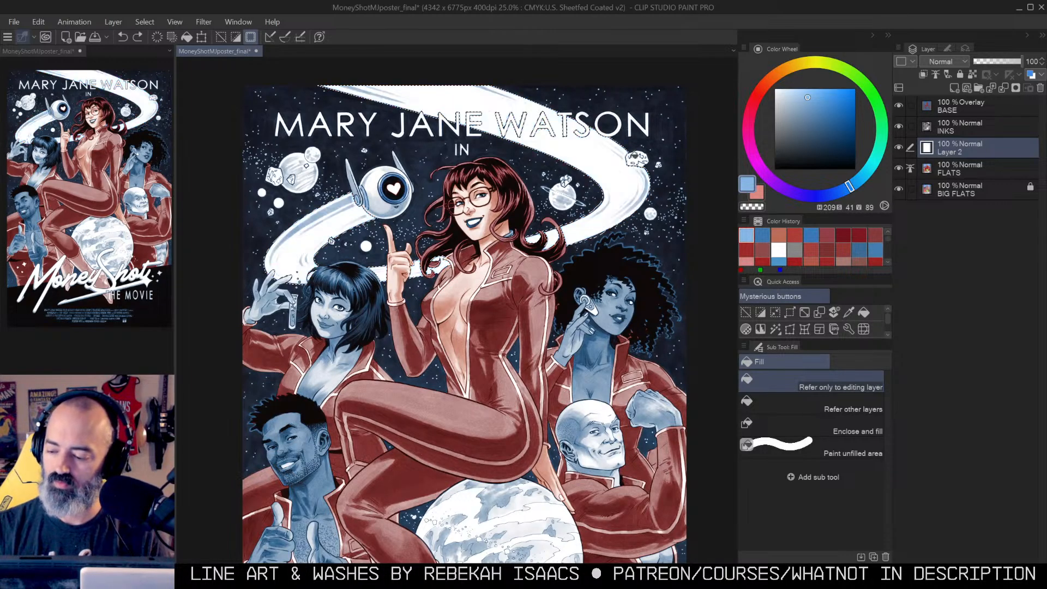
Step: Drop the ribbon selection, lasso the inside of the central woman's collar, fill it with the suit red sampled from BASE, and deselect
scroll(656, 221, "down", 3)
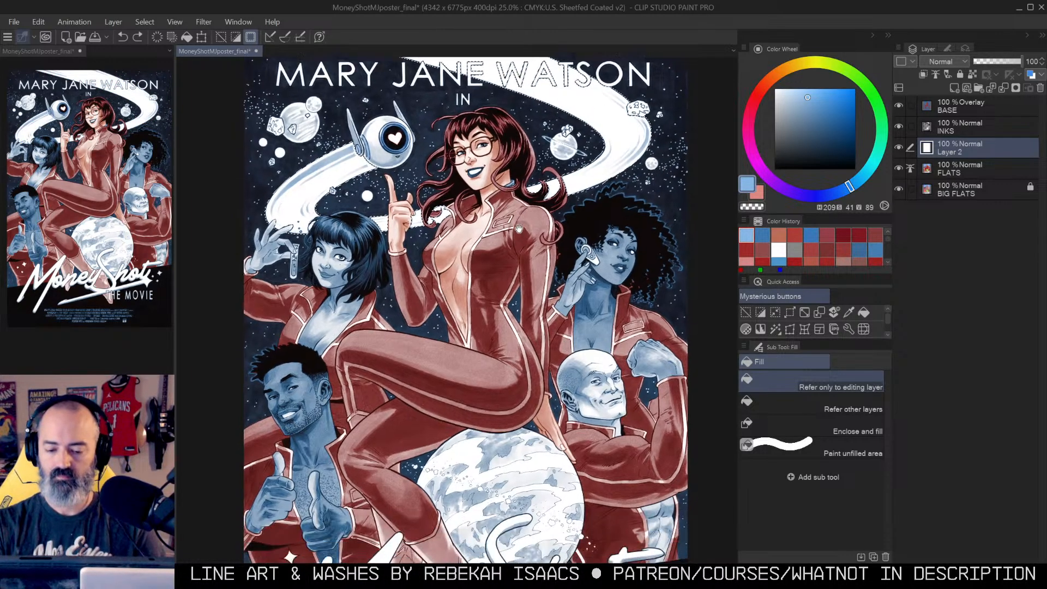
key("m")
key("ctrl+d")
left_click_drag(684, 174, 673, 153)
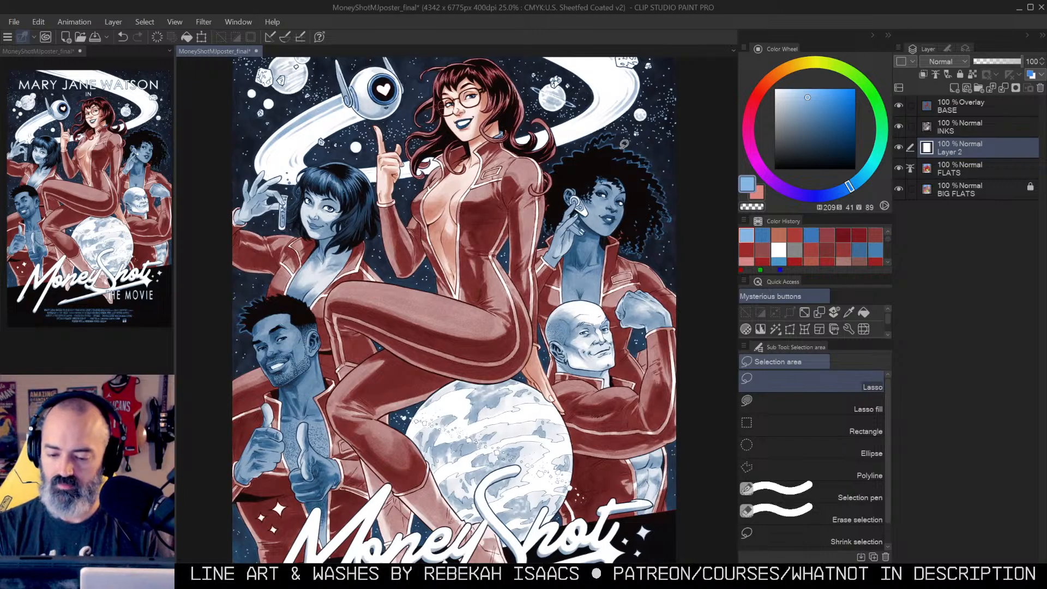
left_click(505, 133, "ctrl")
mouse_move(505, 133)
left_mouse_down()
mouse_move(541, 218)
mouse_move(554, 195)
left_mouse_up()
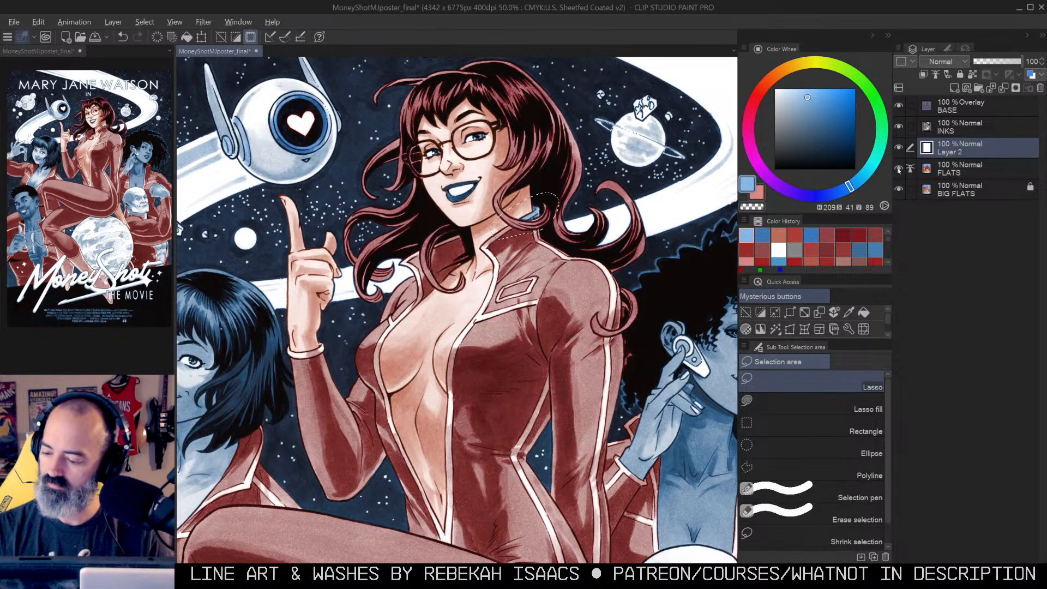
left_click(899, 106, "alt")
left_click(528, 244, "alt")
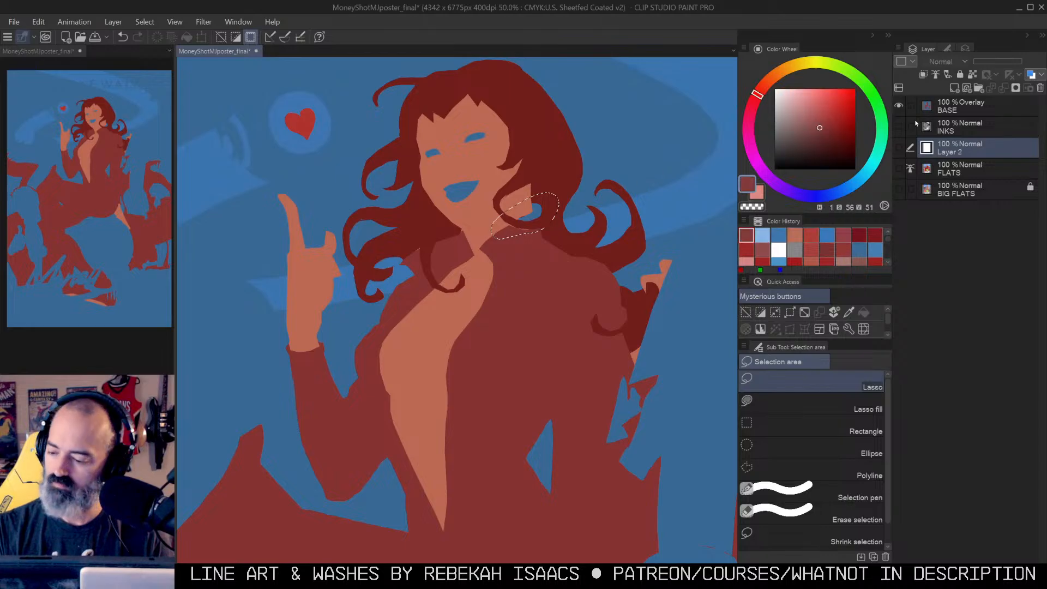
left_click(899, 106, "alt")
key("g")
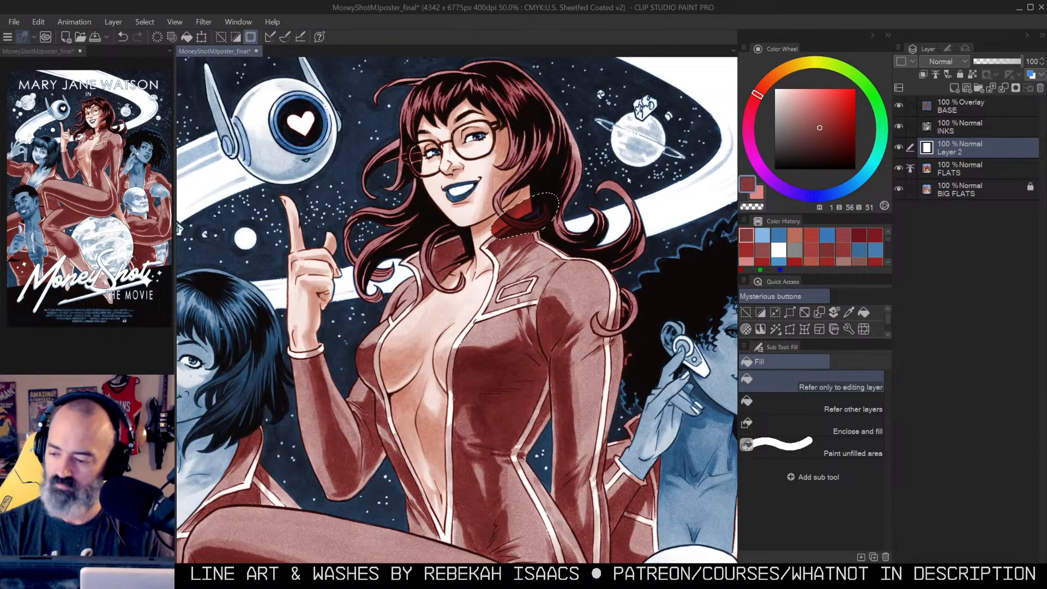
left_click(930, 107)
key("ctrl+d")
Step: Lasso the central woman's face, recolour her eyes and lips on BASE with red (hue 3, saturation 63, value 75), and deselect
key("alt+space")
left_click(574, 191)
mouse_move(574, 191)
left_mouse_down()
mouse_move(558, 139)
mouse_move(557, 150)
left_mouse_up()
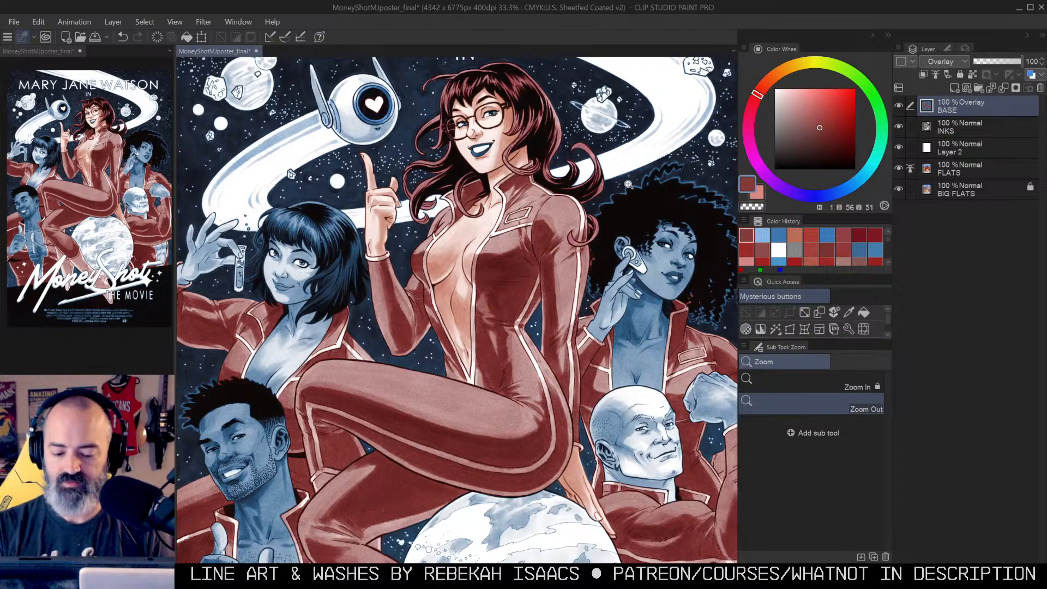
scroll(633, 155, "down", 3)
scroll(637, 152, "up", 3)
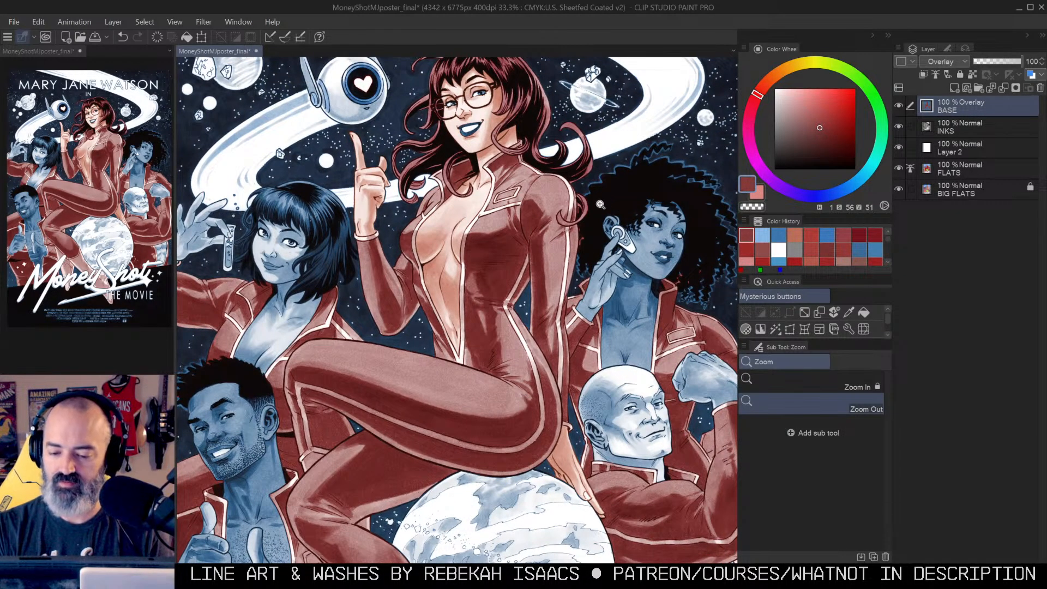
key("ctrl+plus")
key("ctrl+plus")
key("m")
mouse_move(533, 150)
left_mouse_down()
mouse_move(449, 288)
mouse_move(540, 139)
left_mouse_up()
left_click(600, 115, "alt")
left_click_drag(821, 129, 825, 117)
left_click(759, 93)
left_click(826, 109)
key("g")
left_click(520, 154)
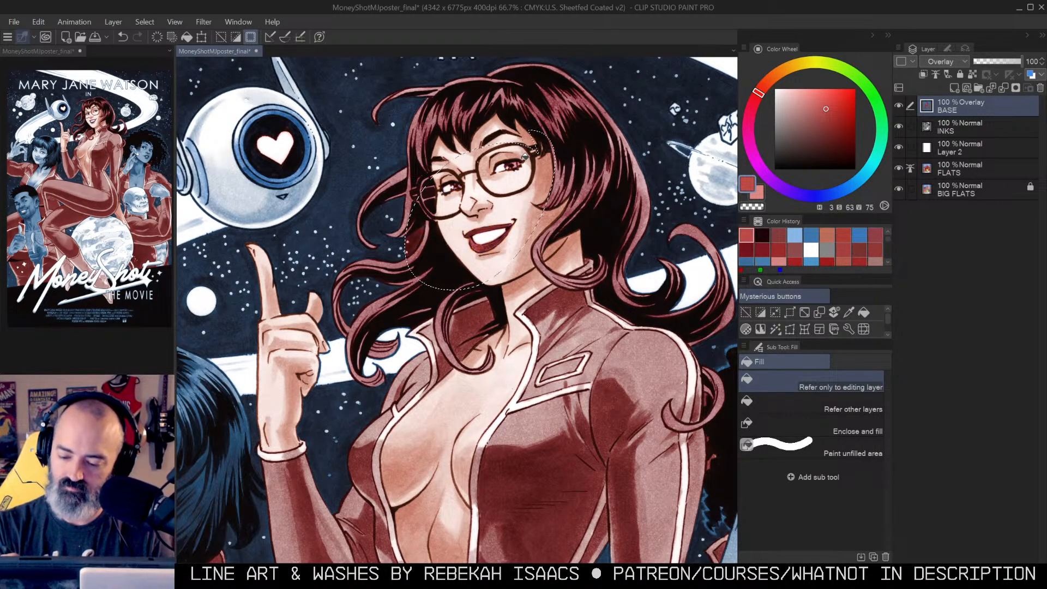
key("m")
key("ctrl+d")
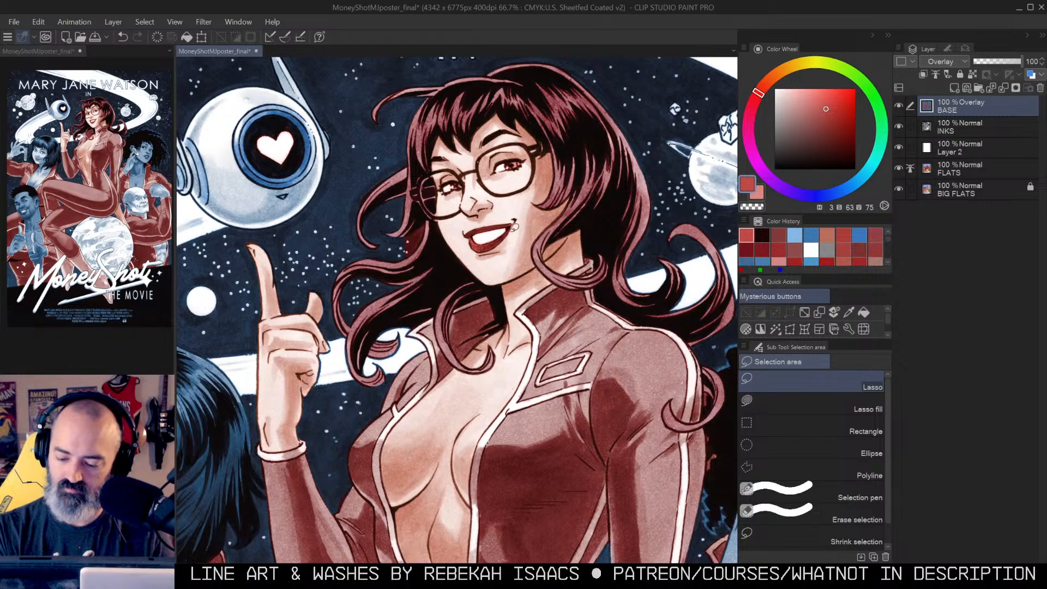
left_click(515, 231, "alt")
left_click(515, 230, "alt")
left_click_drag(547, 282, 512, 237)
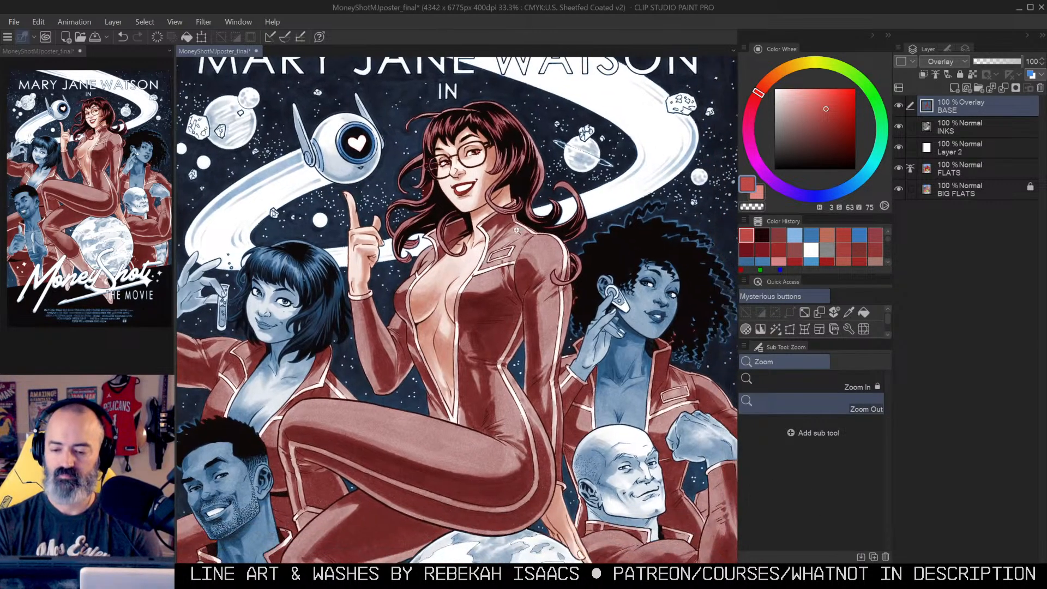
left_click(562, 329, "alt")
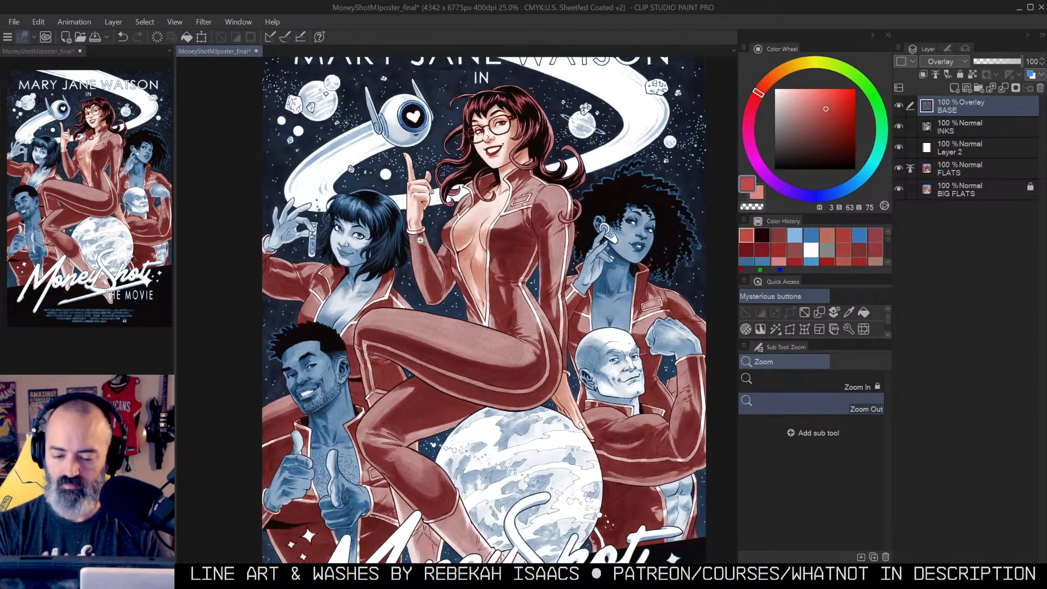
Step: Fill the blue-haired woman's skin on BASE with a tan (hue 21, saturation 53, value 73) adapted from the central woman's sampled skin, and deselect
key("w")
left_click(358, 248)
key("m")
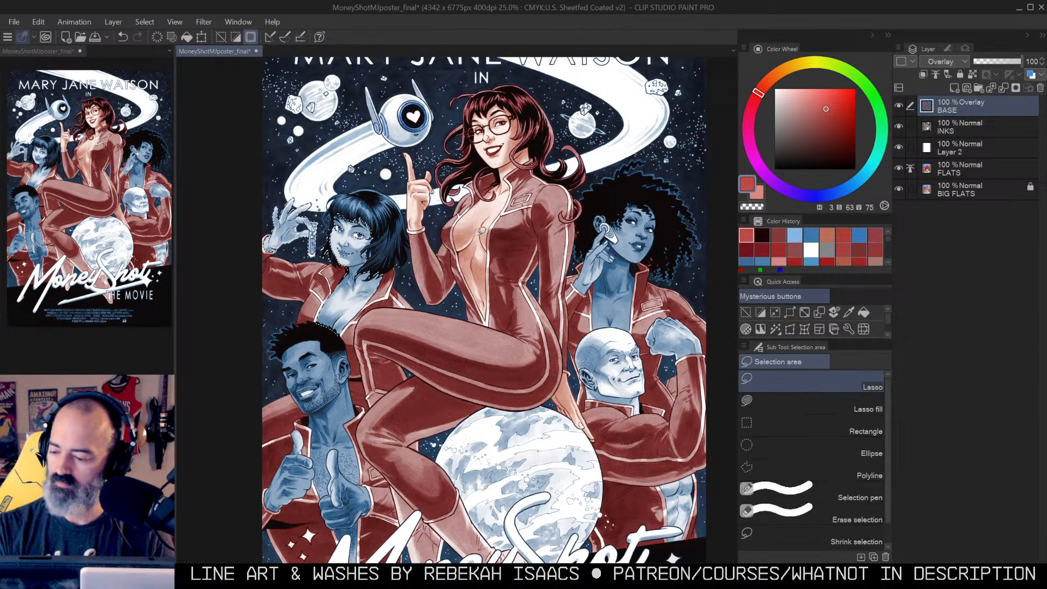
left_click(899, 106, "alt")
left_click(508, 136, "alt")
left_click(899, 106, "alt")
left_click_drag(766, 84, 773, 78)
key("g")
left_click(360, 251)
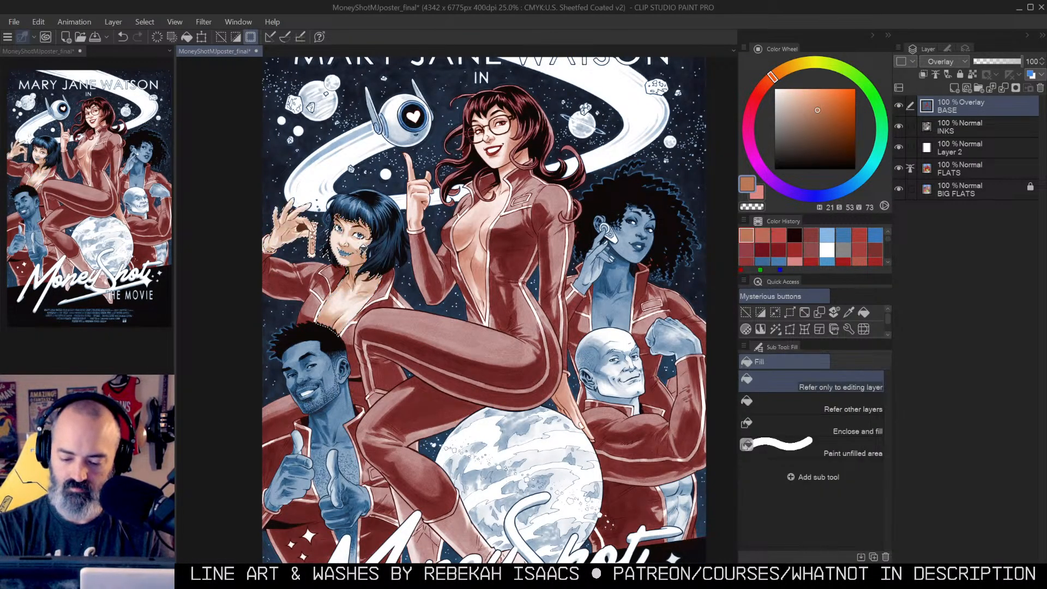
key("m")
key("ctrl+d")
Step: Select the blue-haired woman's lips, fill them on BASE with red (hue 6, saturation 64, value 64), and deselect
left_click(358, 248, "ctrl")
mouse_move(345, 243)
left_mouse_down()
mouse_move(436, 258)
mouse_move(451, 234)
left_mouse_up()
key("w")
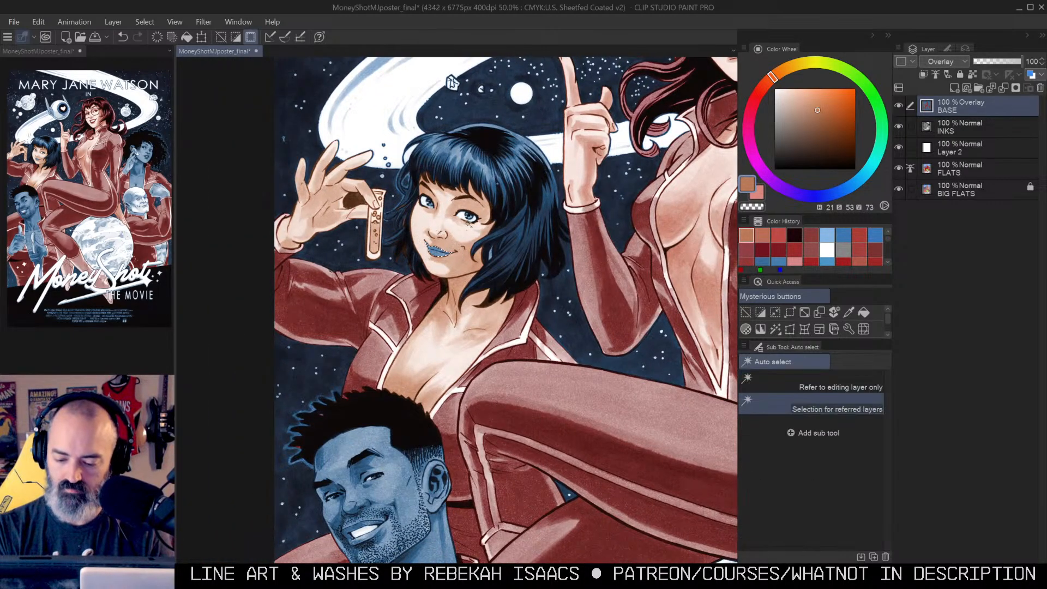
left_click(827, 118)
left_click(760, 90)
key("g")
left_click(440, 252)
key("m")
key("ctrl+d")
Step: Select the curly-haired woman's skin and fill it on BASE with brown (hue 18, saturation 60, value 54)
left_click_drag(615, 278, 518, 198)
key("slash")
left_click(614, 259)
left_click_drag(633, 286, 515, 284)
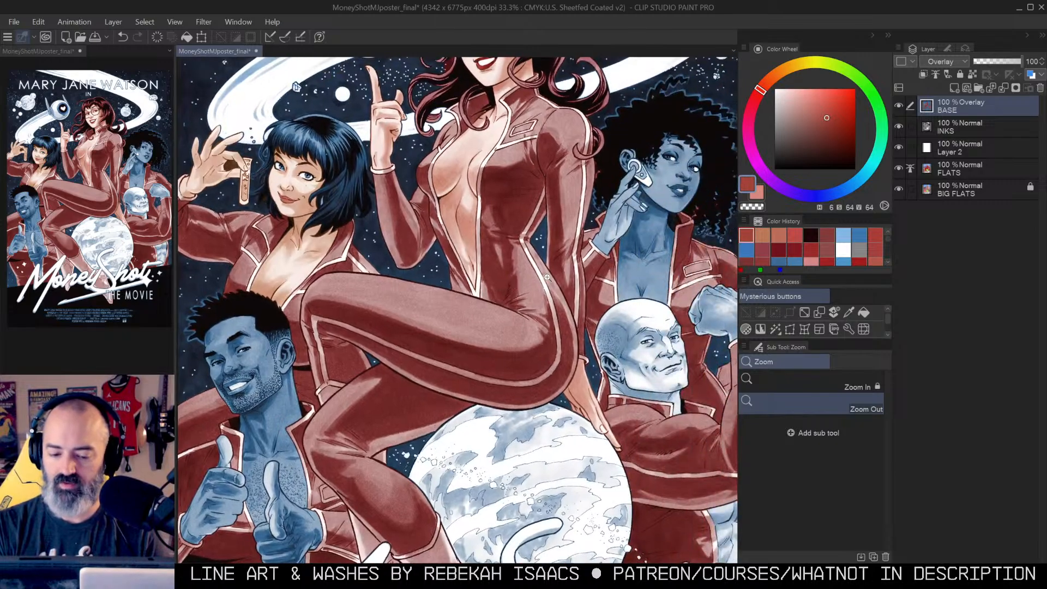
left_click(541, 283)
left_click_drag(606, 228, 631, 228)
left_click_drag(616, 268, 623, 230)
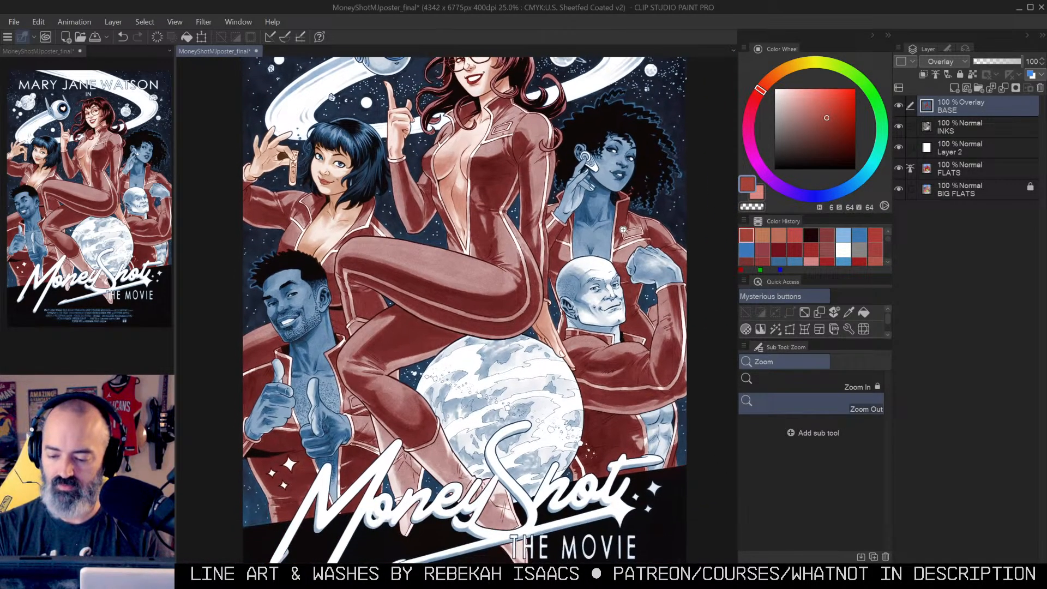
left_click(611, 203)
left_click_drag(645, 185, 606, 218)
key("w")
left_click(565, 228)
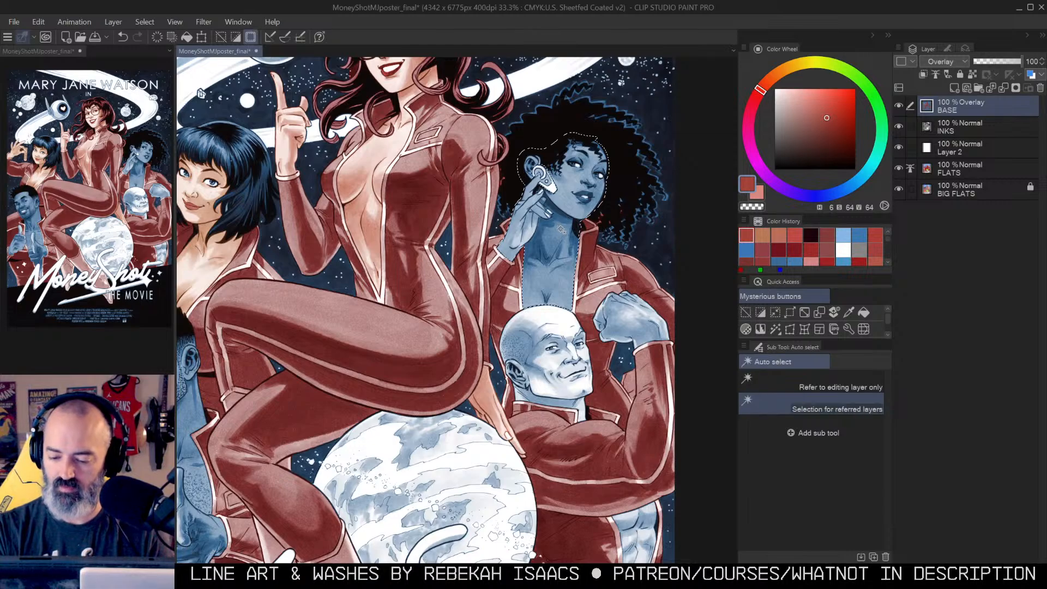
key("m")
left_click_drag(760, 90, 770, 79)
left_click_drag(827, 117, 824, 126)
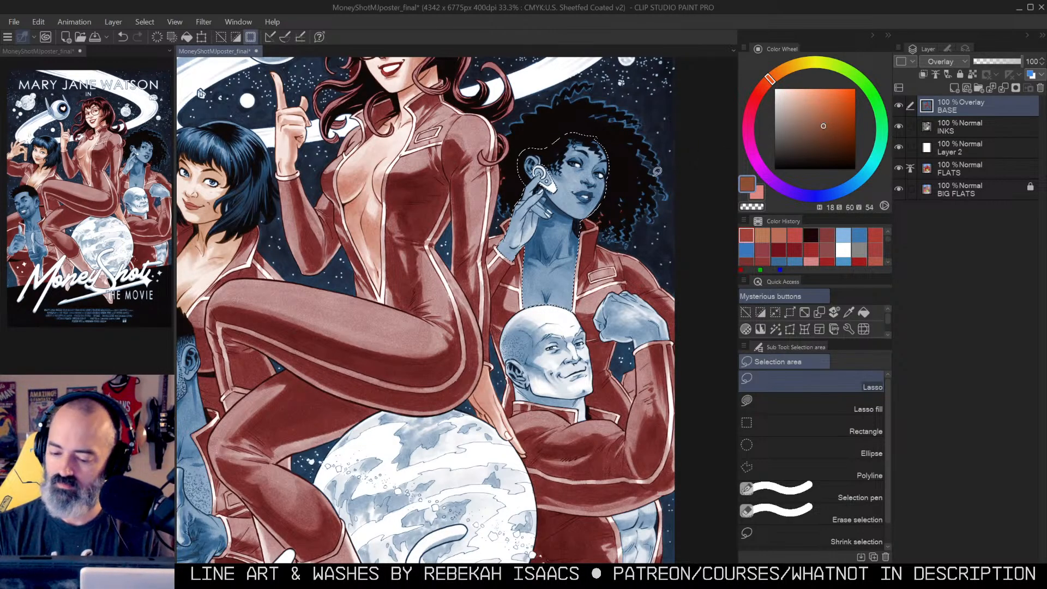
key("g")
left_click(556, 256)
key("ctrl+d")
Step: Adjust the curly-haired woman's skin with Hue/Saturation/Luminosity, using saturation 31 and luminosity -13, and drop the selection
key("ctrl+u")
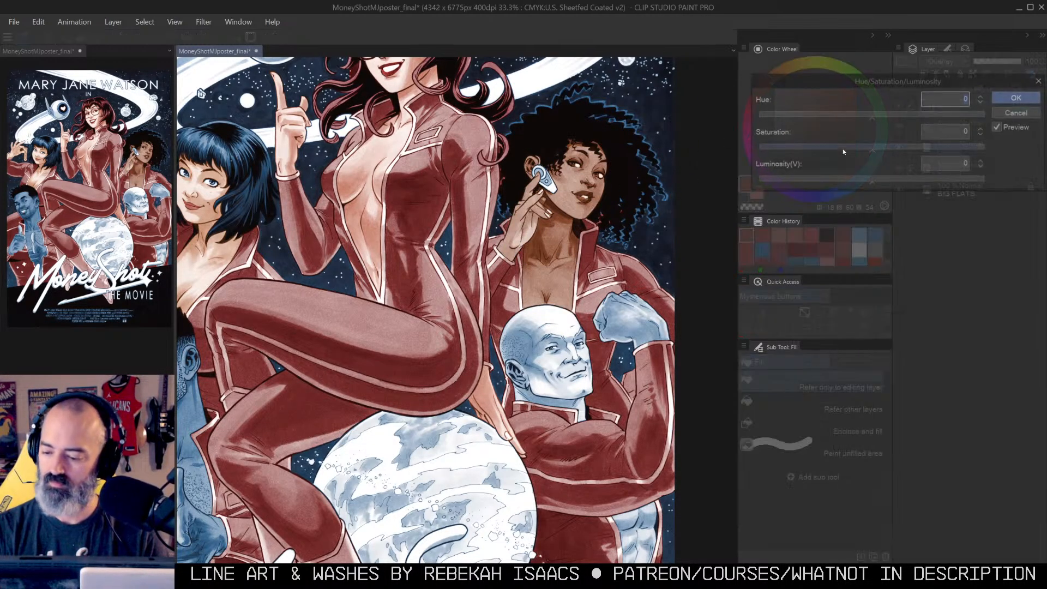
left_click_drag(864, 182, 853, 189)
left_click_drag(872, 147, 902, 152)
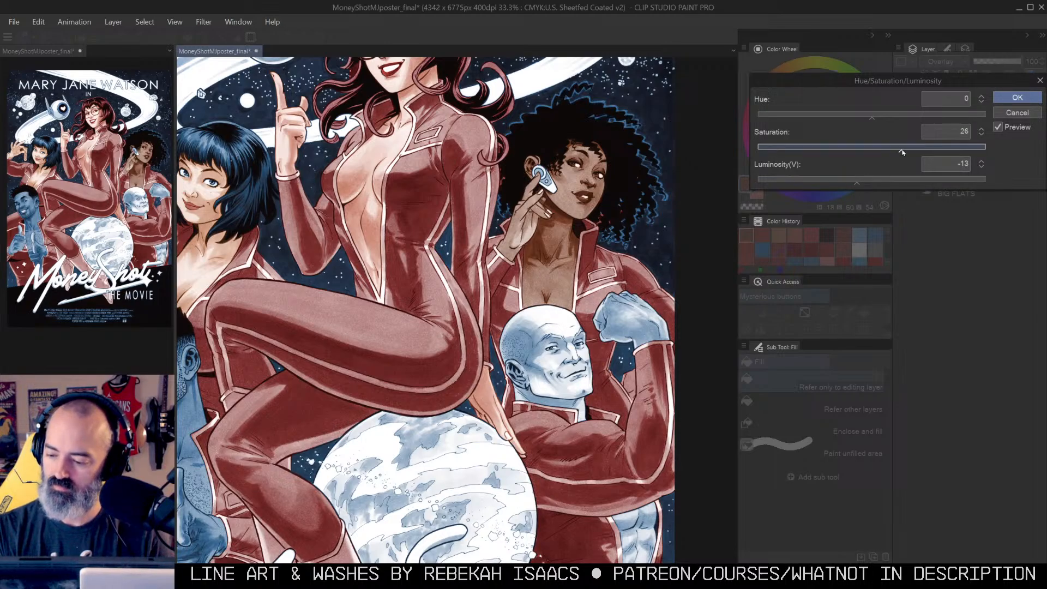
left_click(866, 119)
left_click_drag(869, 119, 871, 120)
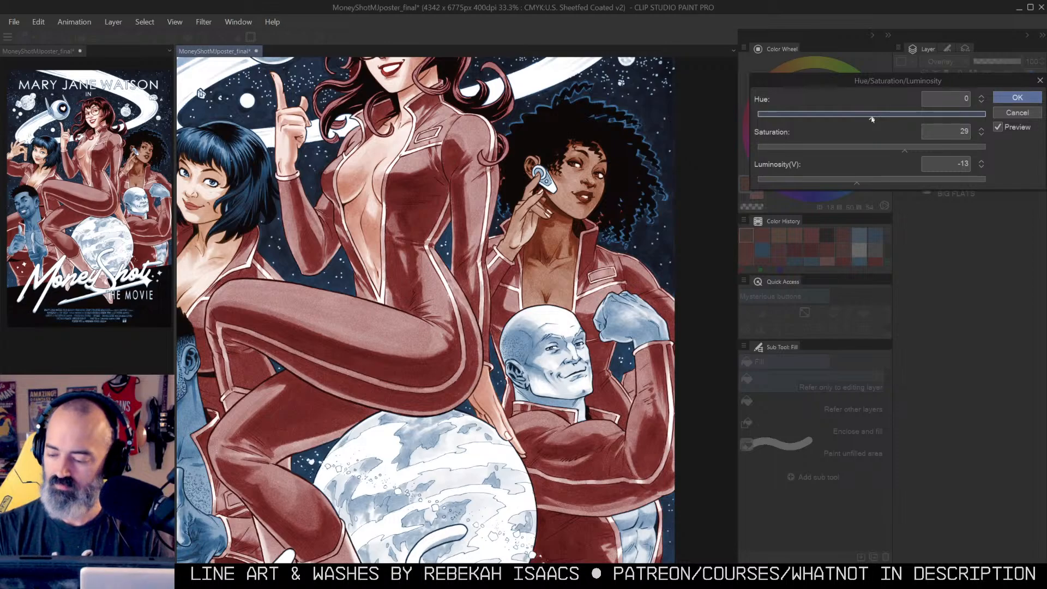
left_click(907, 150)
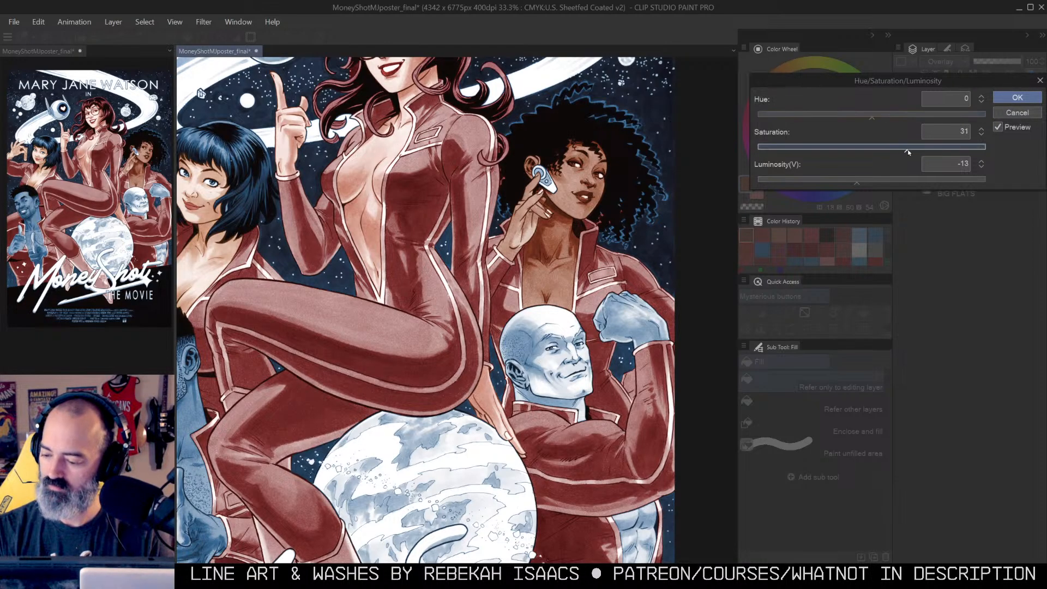
left_click(997, 97)
left_click(564, 210, "alt")
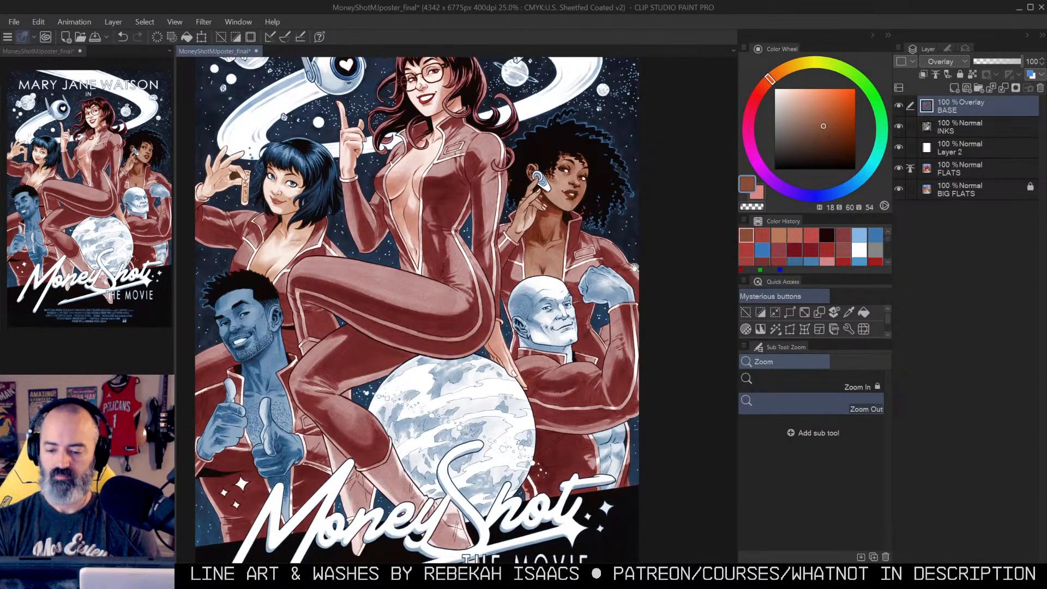
left_click_drag(635, 268, 647, 198)
left_click(617, 263, "ctrl")
key("ctrl+d")
Step: Fill the bald man's skin on BASE with a muted rose (hue 353, saturation 47, value 62), undoing the unselected fill, and deselect
key("m")
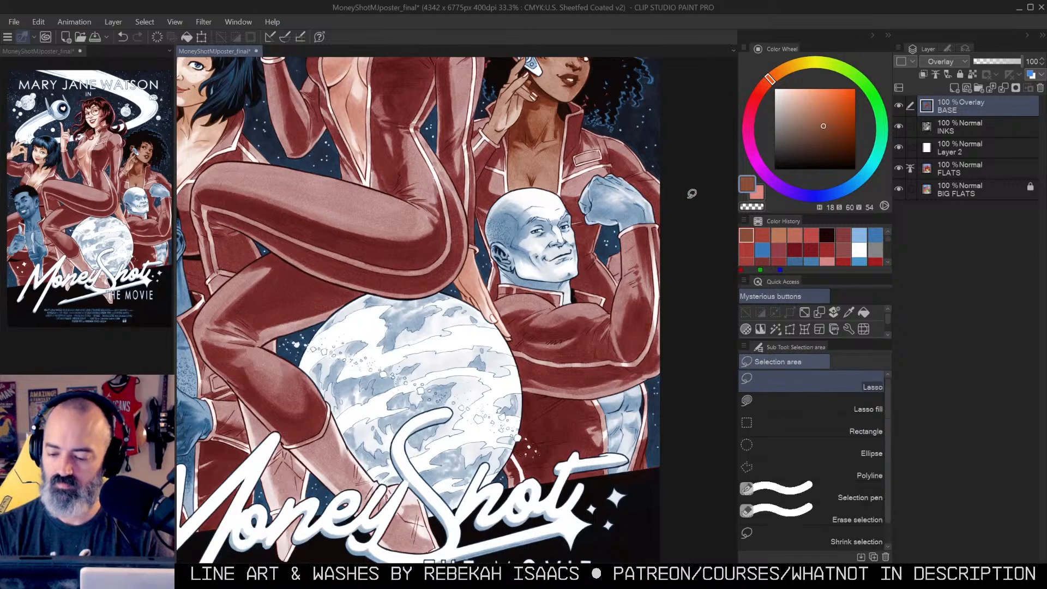
mouse_move(775, 75)
left_mouse_down()
mouse_move(750, 117)
mouse_move(753, 104)
left_mouse_up()
left_click_drag(825, 120, 813, 119)
key("g")
left_click(562, 242)
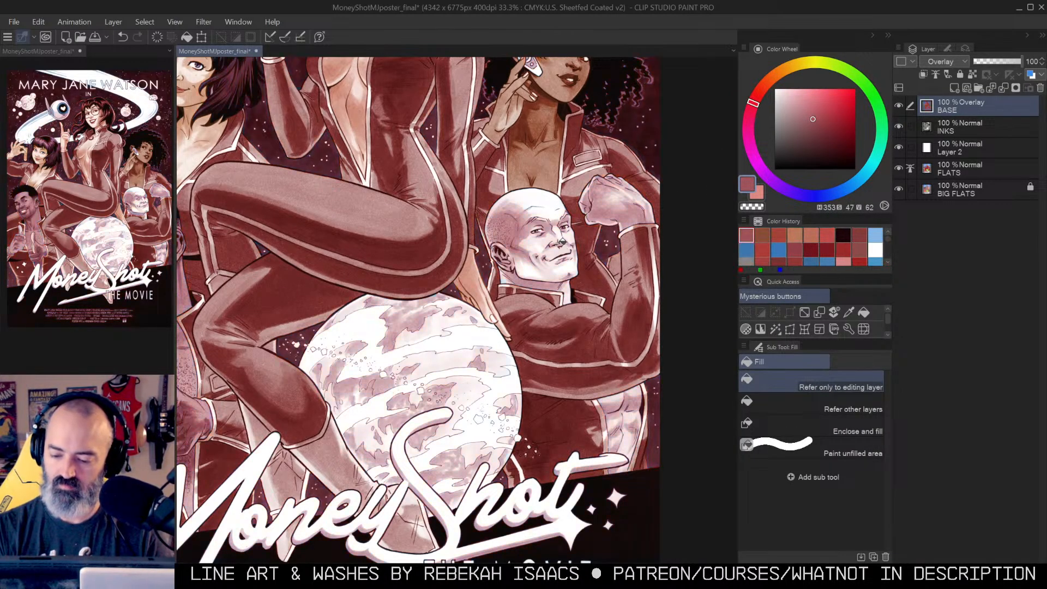
key("ctrl+z")
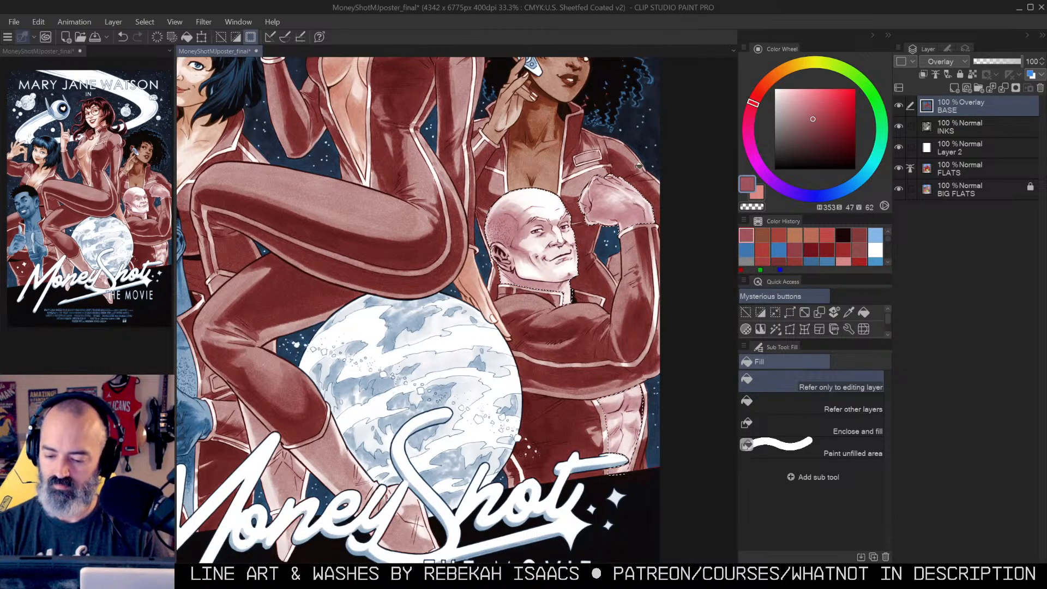
key("ctrl+space")
left_click(546, 241, "ctrl")
left_click(546, 242)
key("ctrl+d")
Step: Select the bearded man's skin, fill it on BASE with a dark reddish brown (hue 14, saturation 55, value 51), and deselect
key("alt+space")
left_click(625, 373, "alt")
left_click(625, 373, "alt")
left_click_drag(625, 373, 683, 332)
left_click(612, 320, "alt")
left_click_drag(612, 321, 632, 267)
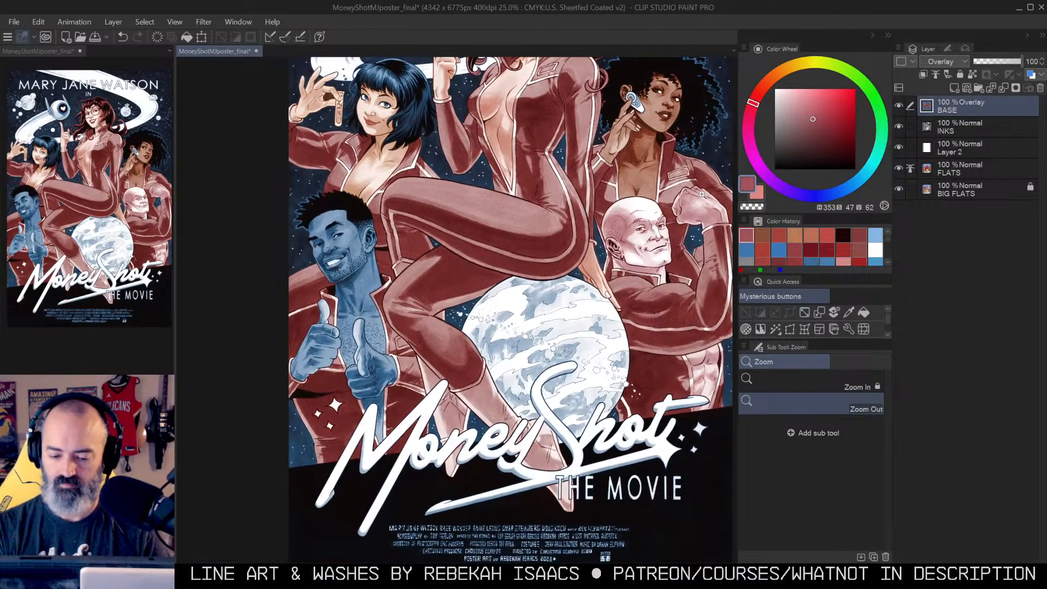
key("w")
left_click(368, 283)
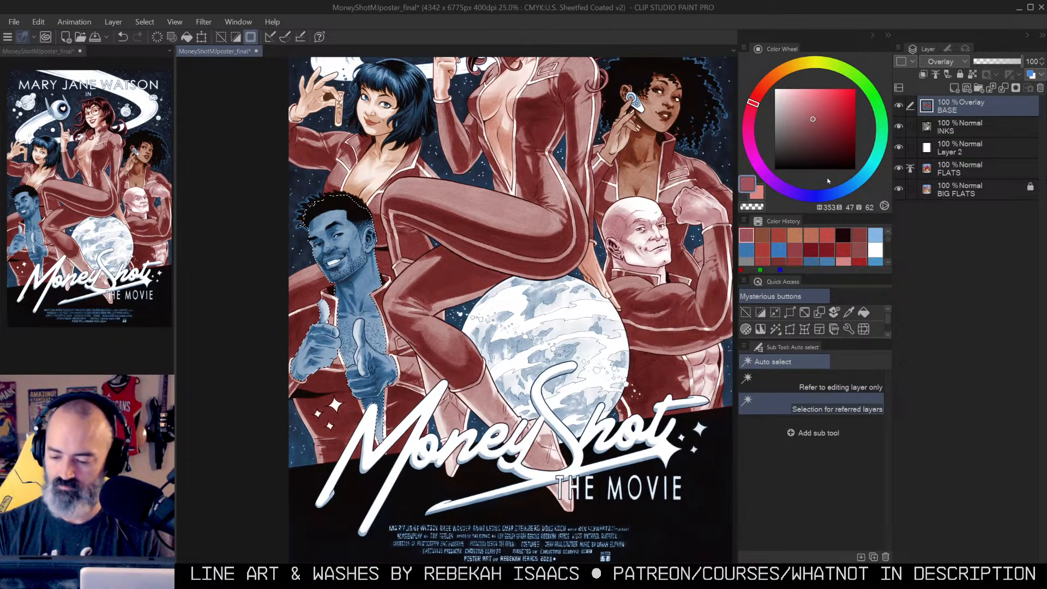
left_click(762, 90)
left_click(820, 128)
left_click(767, 83)
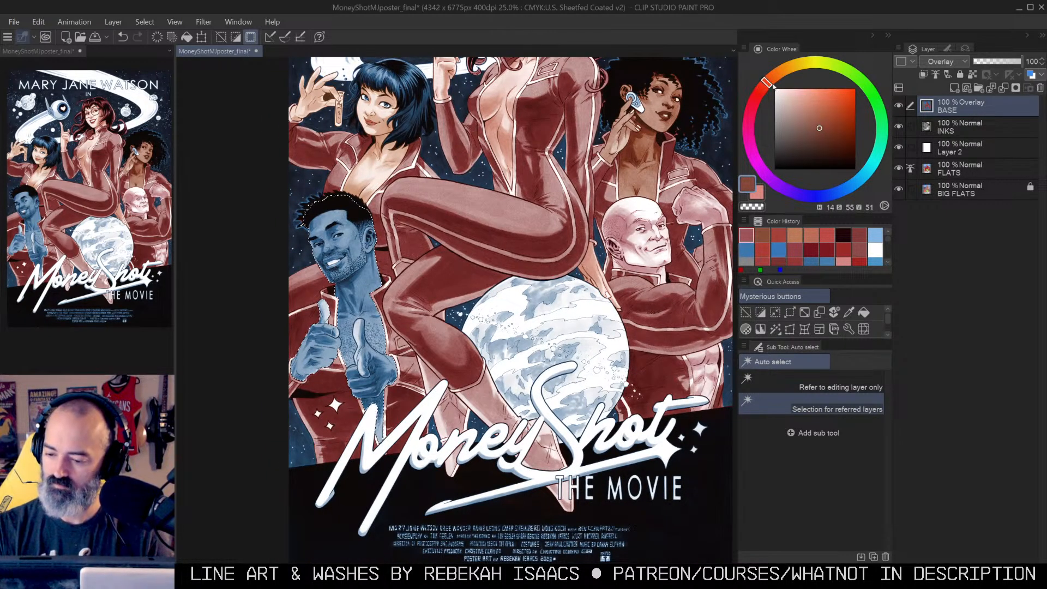
key("g")
left_click(375, 269)
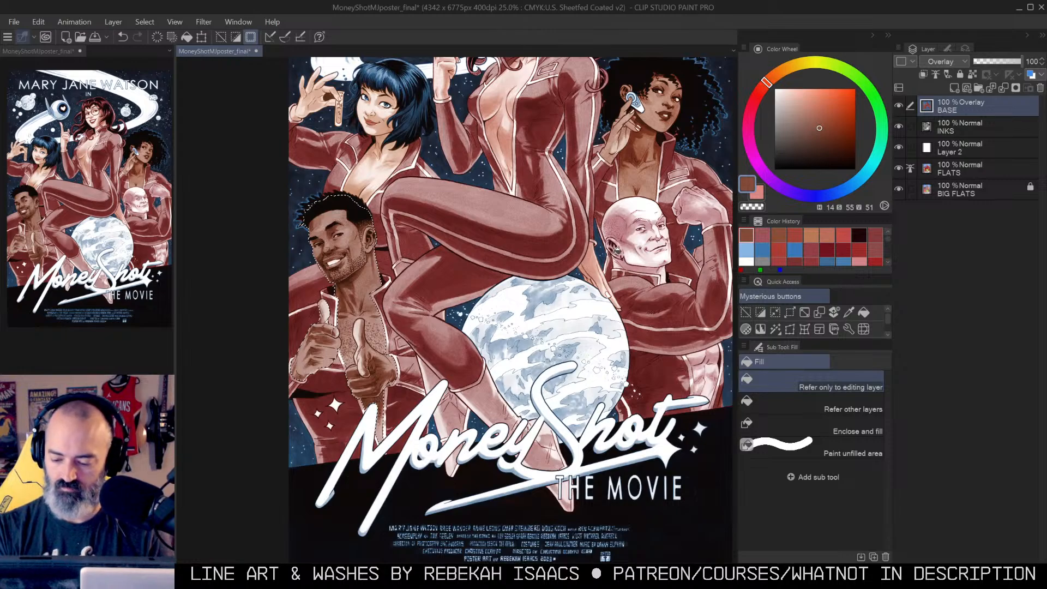
key("m")
key("ctrl+d")
Step: Select the large planet behind the title, fill it on BASE with a saturated blue (hue 209, saturation 77, value 57), and deselect
left_click_drag(638, 276, 584, 271)
key("w")
left_click(539, 297)
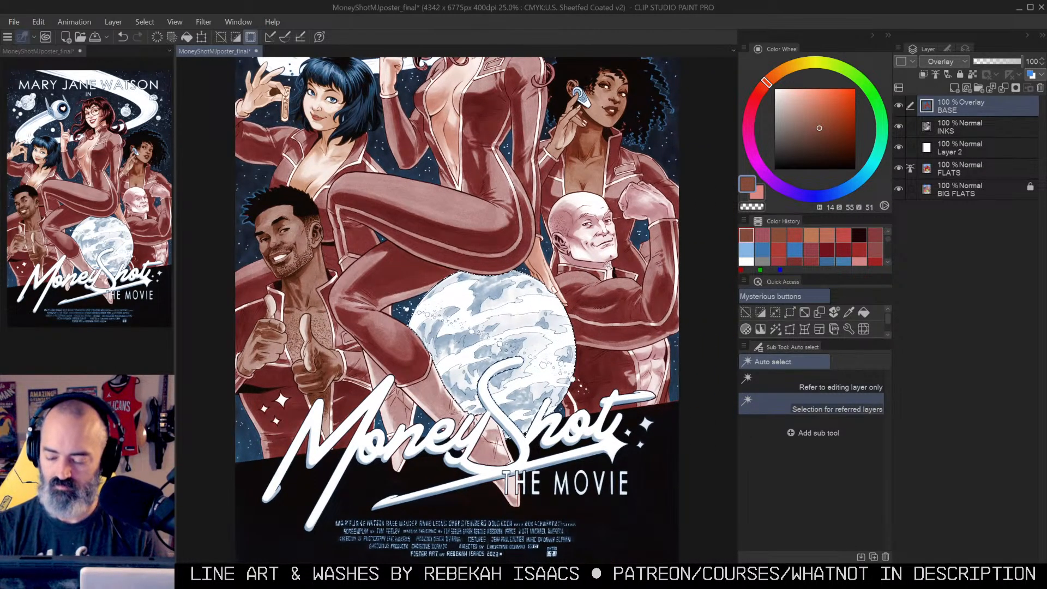
key("m")
left_click_drag(863, 179, 850, 186)
left_click(817, 124)
key("g")
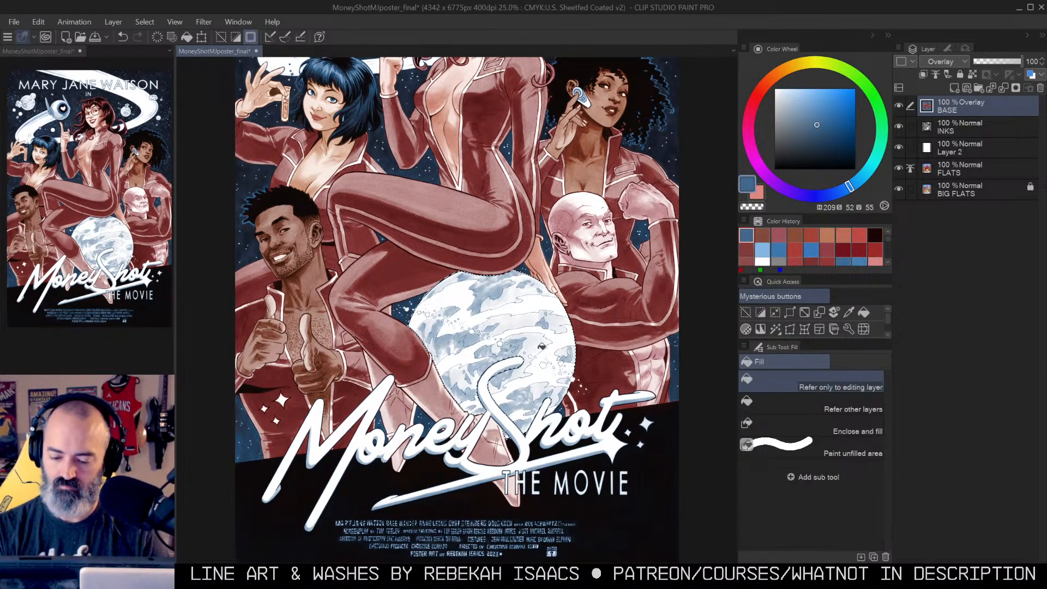
left_click(837, 123)
left_click(530, 342)
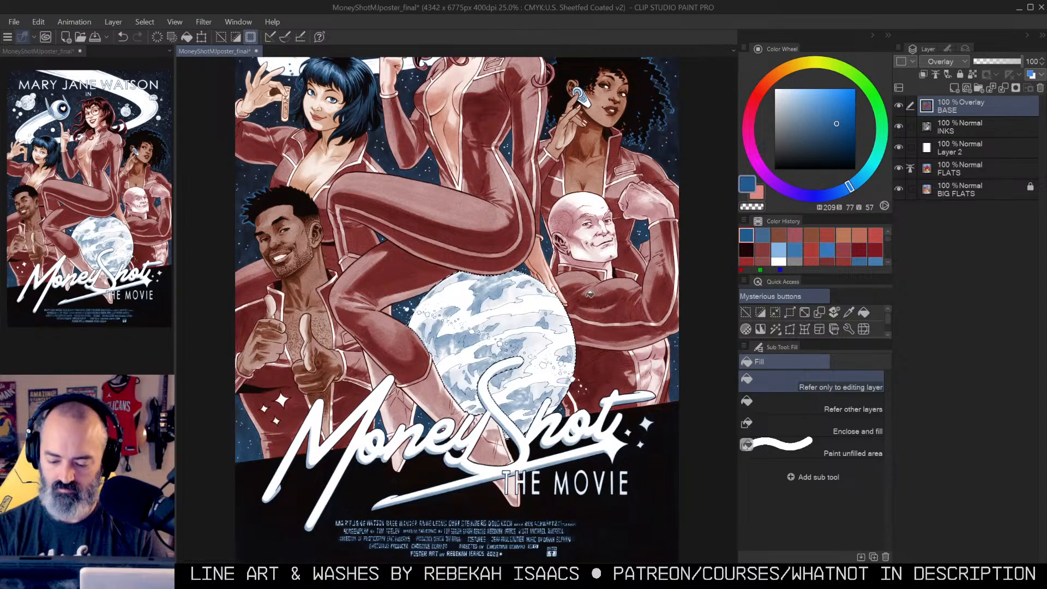
key("ctrl+d")
Step: Examine the whole poster's colours, and check the robot and the small planets in the upper left up close
key("slash")
left_click(574, 256)
left_click_drag(574, 256, 550, 310)
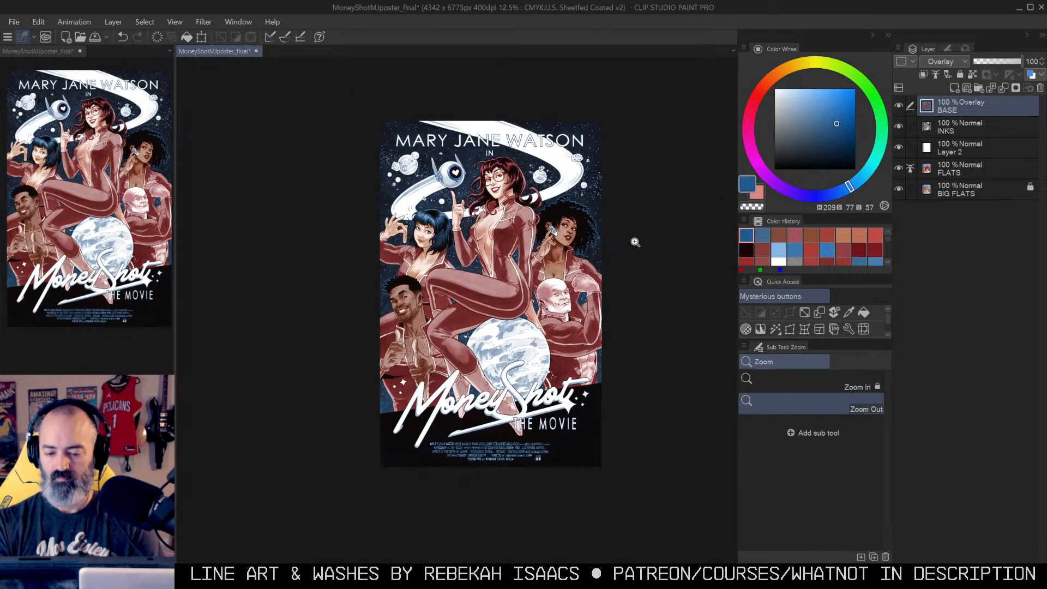
left_click(539, 210)
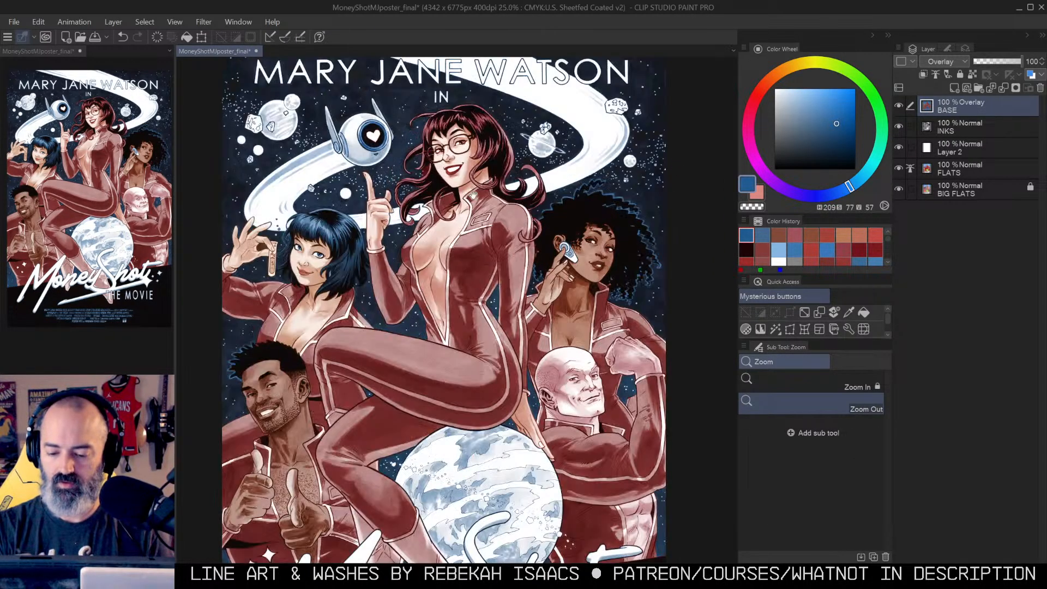
left_click(444, 196)
left_click(444, 196)
left_click_drag(439, 195, 496, 260)
left_click(487, 257)
key("b")
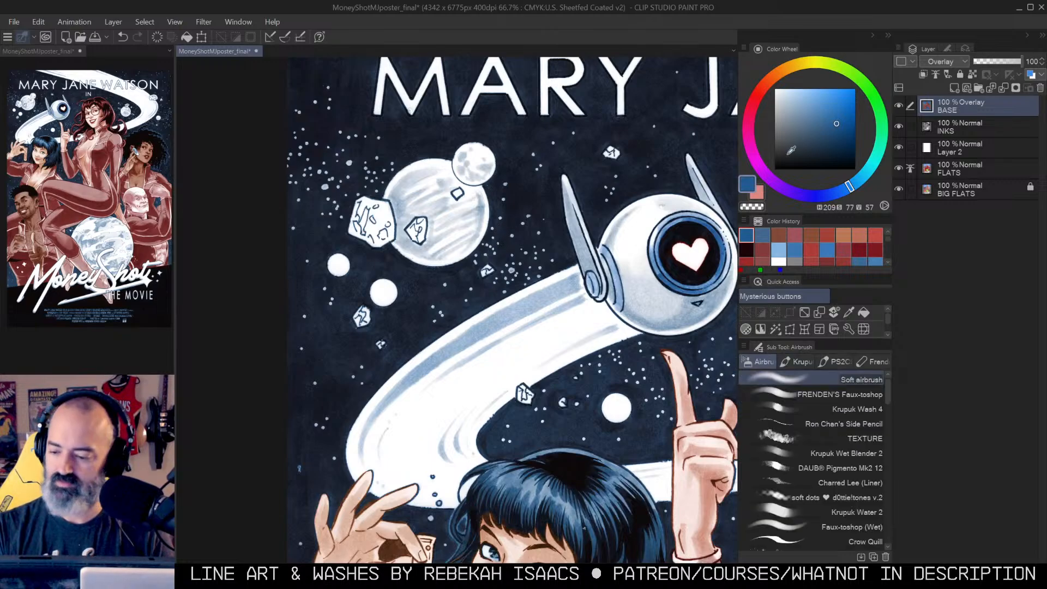
left_click_drag(835, 121, 824, 112)
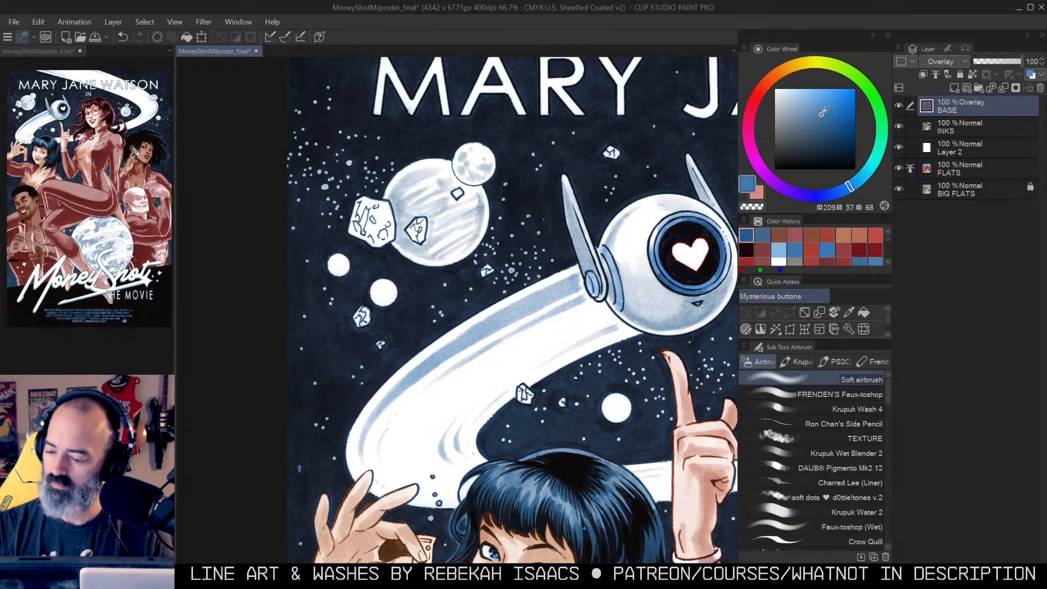
key("alt+space")
left_click(533, 246)
left_click(532, 246)
left_click_drag(676, 295, 508, 220)
left_click(632, 243)
left_click_drag(634, 295, 551, 240)
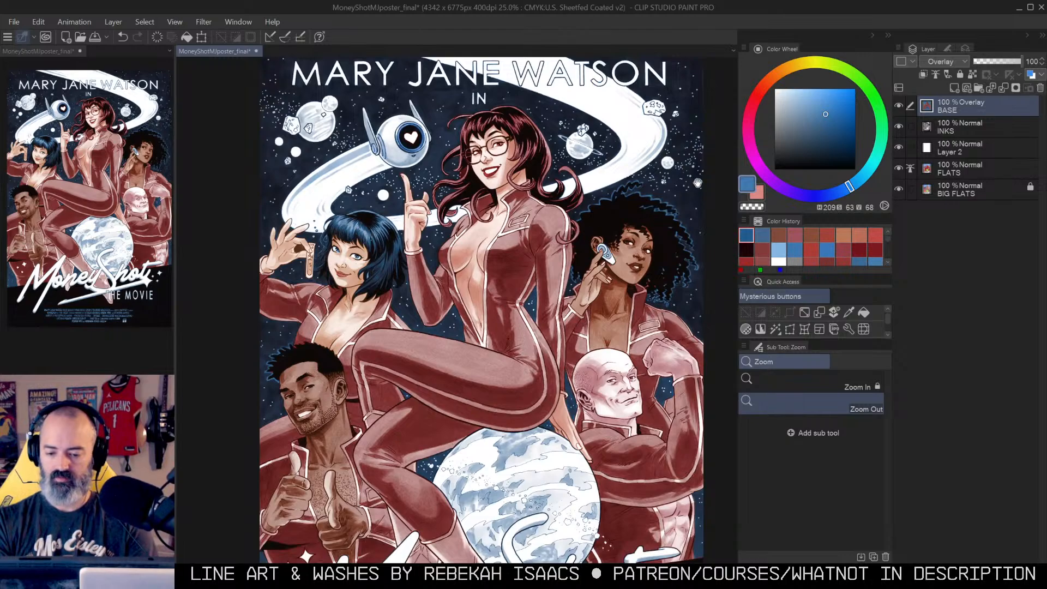
Step: Paint the upper-left planet on BASE with the Krupuk Wash 4 brush in olive yellow (hue 53, saturation 40, value 54)
left_click_drag(516, 185, 617, 262)
scroll(567, 262, "up", 2)
key("m")
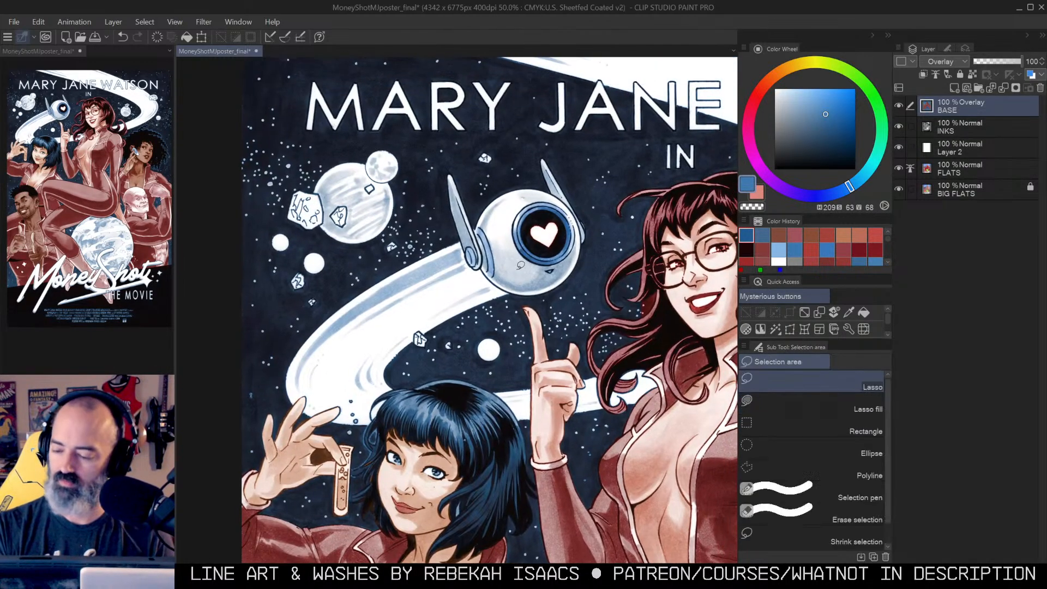
left_click(808, 68)
left_click(808, 127)
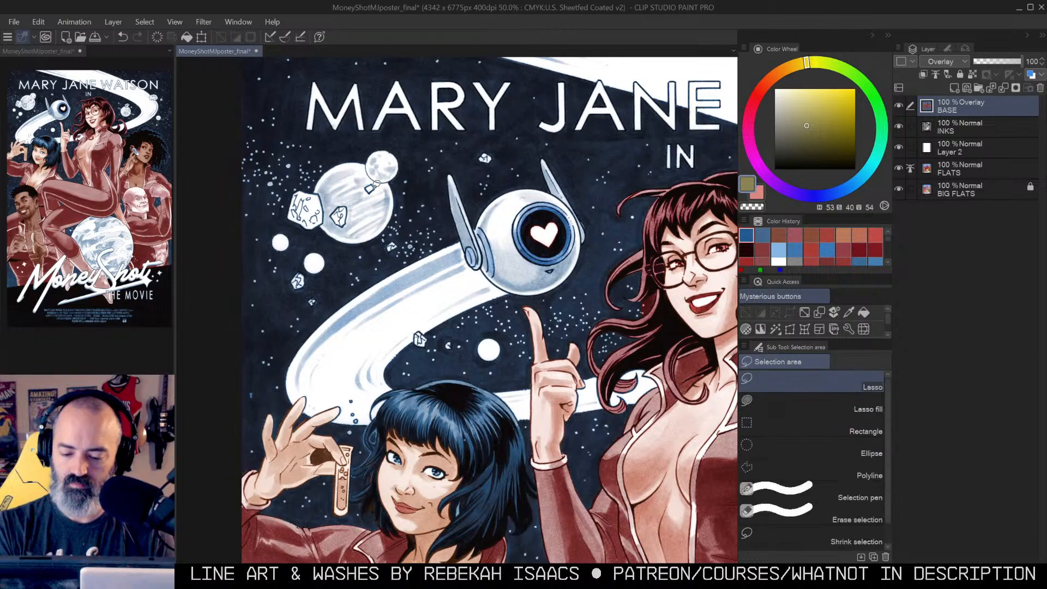
key("b")
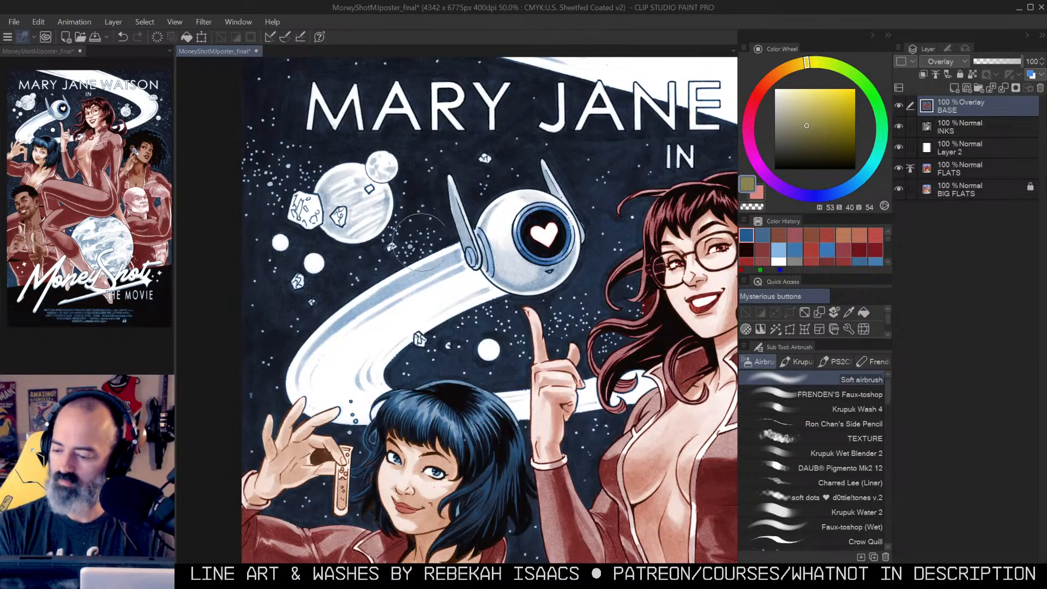
left_click(871, 410)
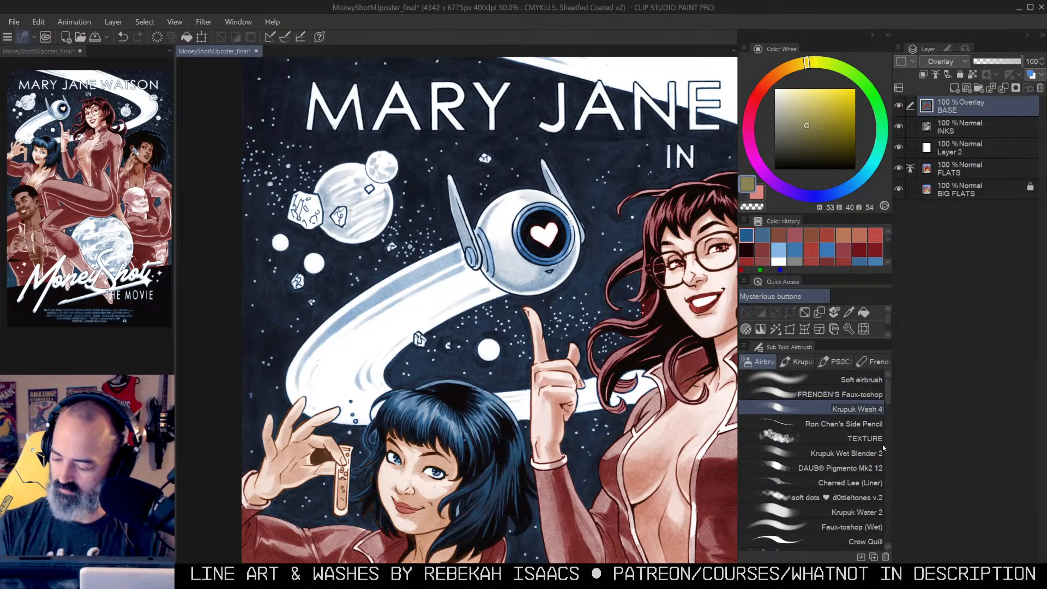
mouse_move(390, 216)
left_mouse_down()
mouse_move(377, 199)
mouse_move(382, 178)
mouse_move(346, 202)
mouse_move(350, 229)
mouse_move(377, 202)
mouse_move(349, 212)
left_mouse_up()
Step: Paint the small moon touching the upper-left planet with green (hue 79), and choose a more saturated tone of it
left_click(838, 68)
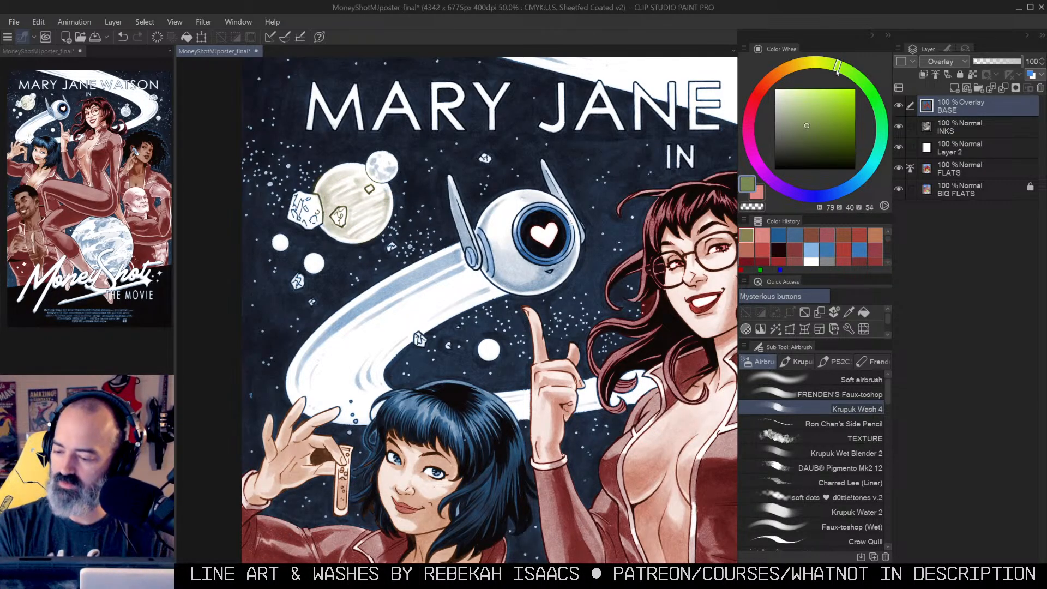
left_click_drag(395, 158, 382, 164)
left_click(833, 114)
key("m")
key("b")
Step: Paint the asteroids and small moons around the upper-left planet with a dull brown (hue 30, saturation 38, value 39), undoing one stroke
left_click_drag(813, 142, 805, 138)
left_click(782, 71)
mouse_move(307, 197)
left_mouse_down()
mouse_move(309, 214)
mouse_move(307, 204)
left_mouse_up()
key("ctrl+z")
mouse_move(281, 241)
left_mouse_down()
mouse_move(329, 241)
mouse_move(298, 283)
left_mouse_up()
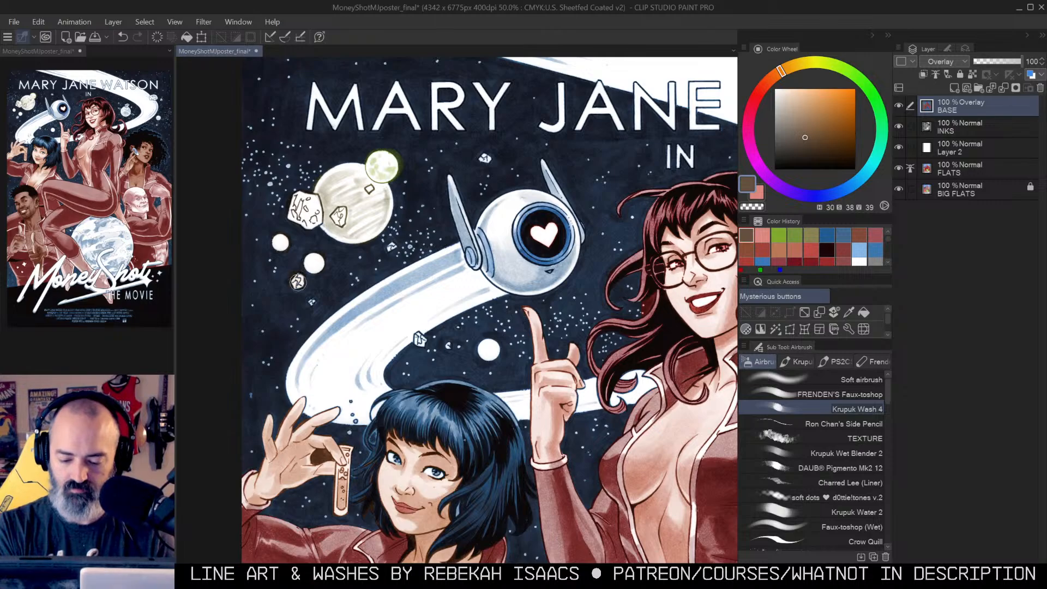
Step: Examine the colours of the figures, suits and planets across the whole poster
key("alt+space")
left_click(462, 251, "alt")
left_click(465, 252, "alt")
left_click(574, 322, "alt")
left_click(575, 322, "alt")
left_click_drag(645, 330, 524, 261)
left_click(427, 245, "ctrl")
left_click(428, 245, "ctrl")
left_click(428, 240, "ctrl")
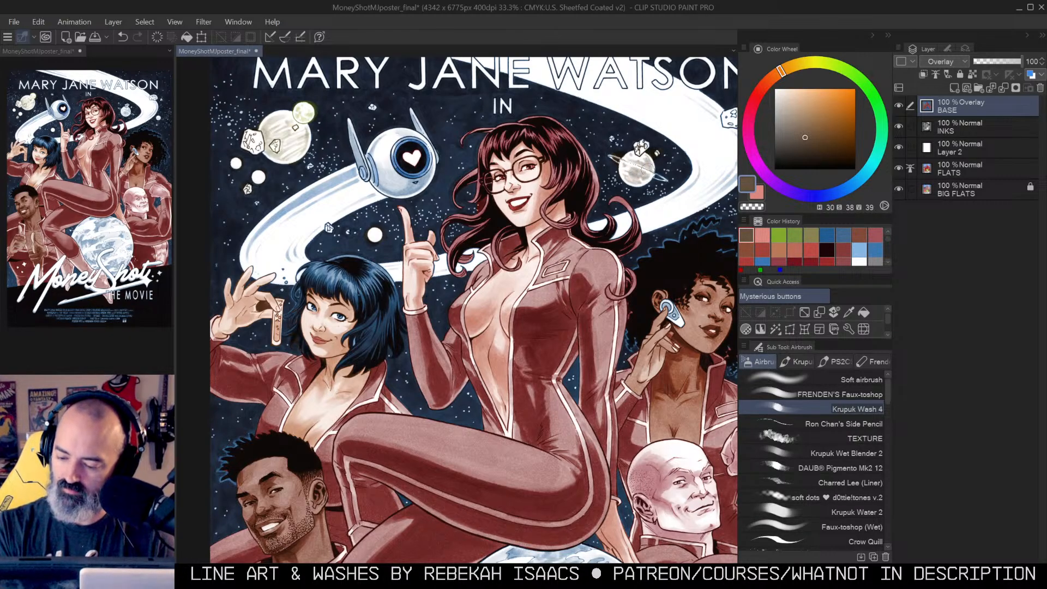
left_click_drag(644, 148, 373, 220)
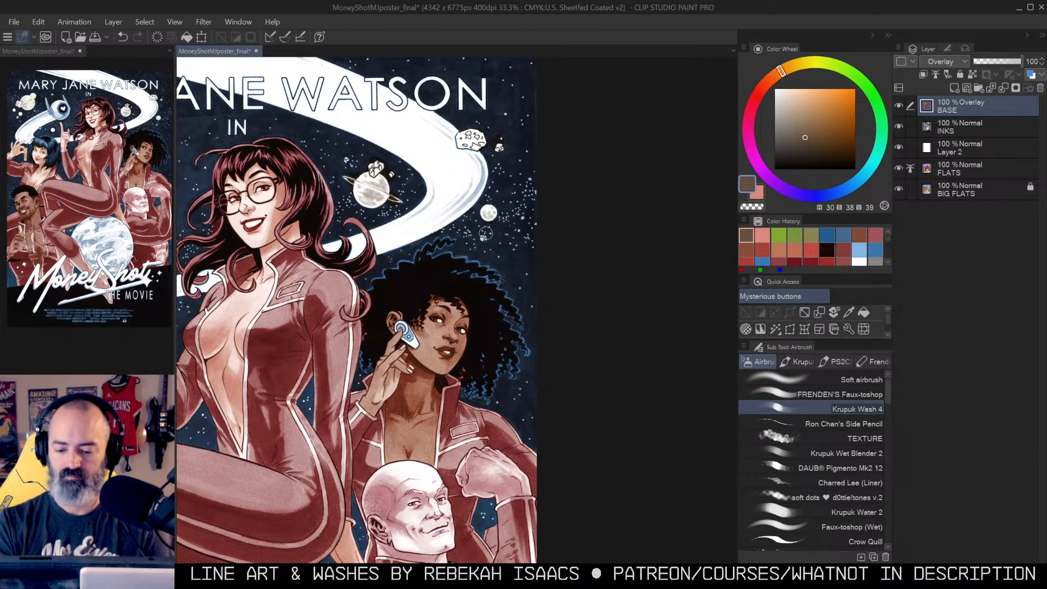
key("alt+space")
left_click_drag(538, 228, 611, 208)
scroll(598, 237, "up", 2)
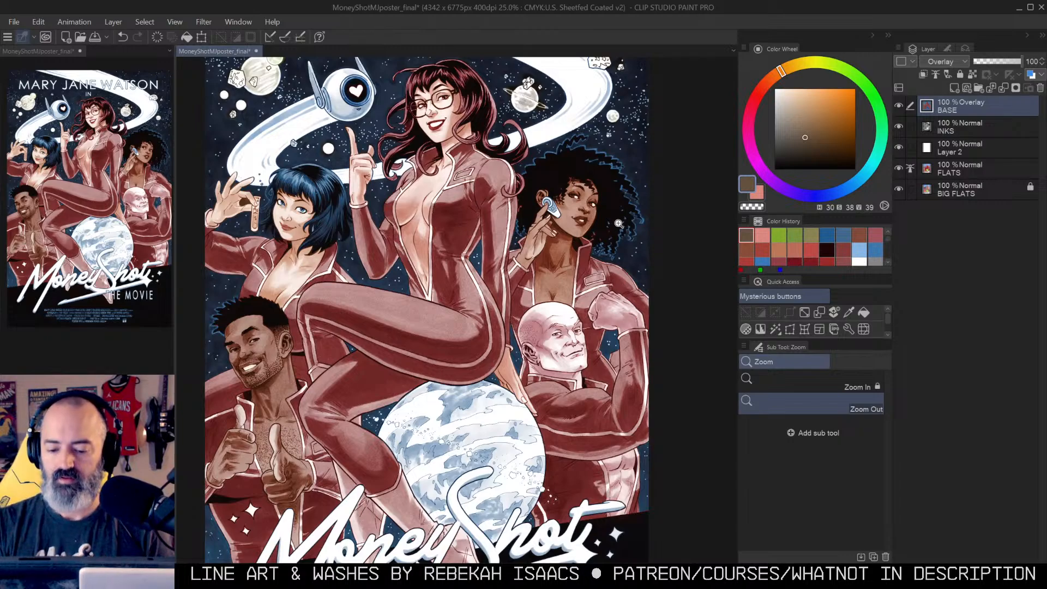
scroll(604, 234, "down", 2)
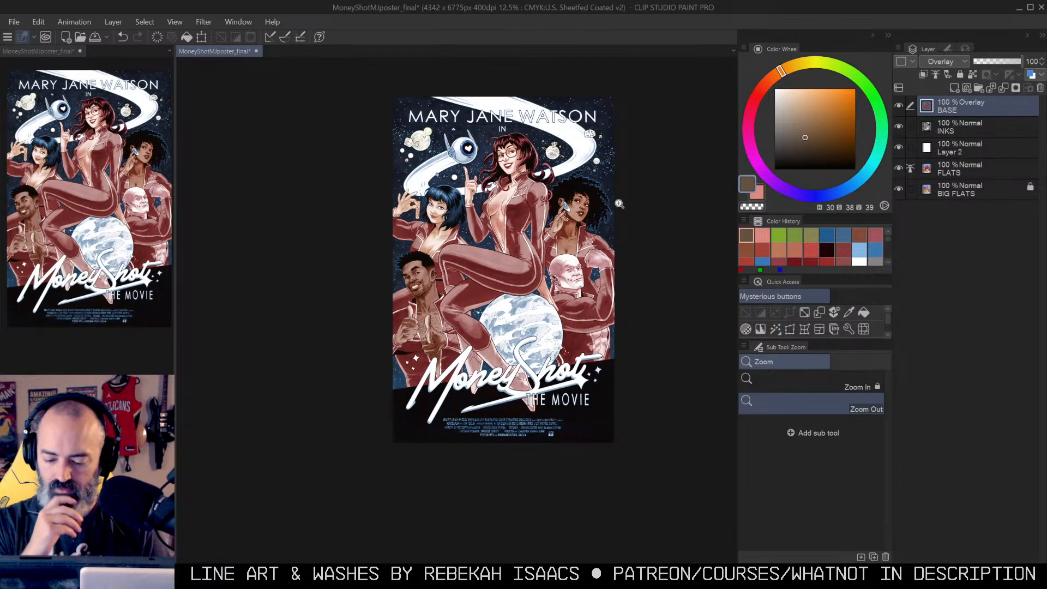
left_click_drag(619, 204, 577, 260)
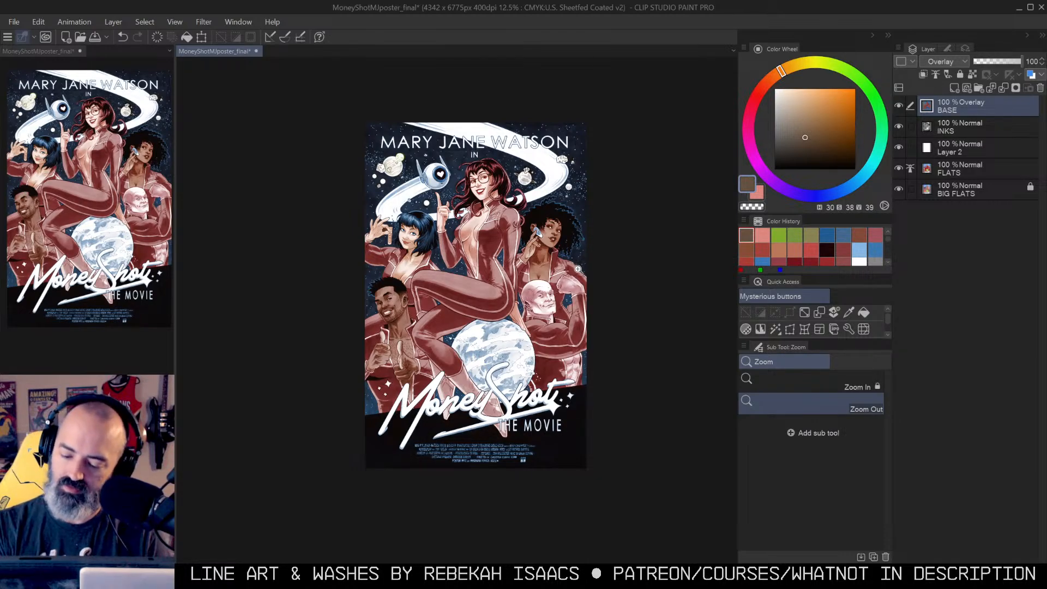
scroll(506, 250, "up", 2)
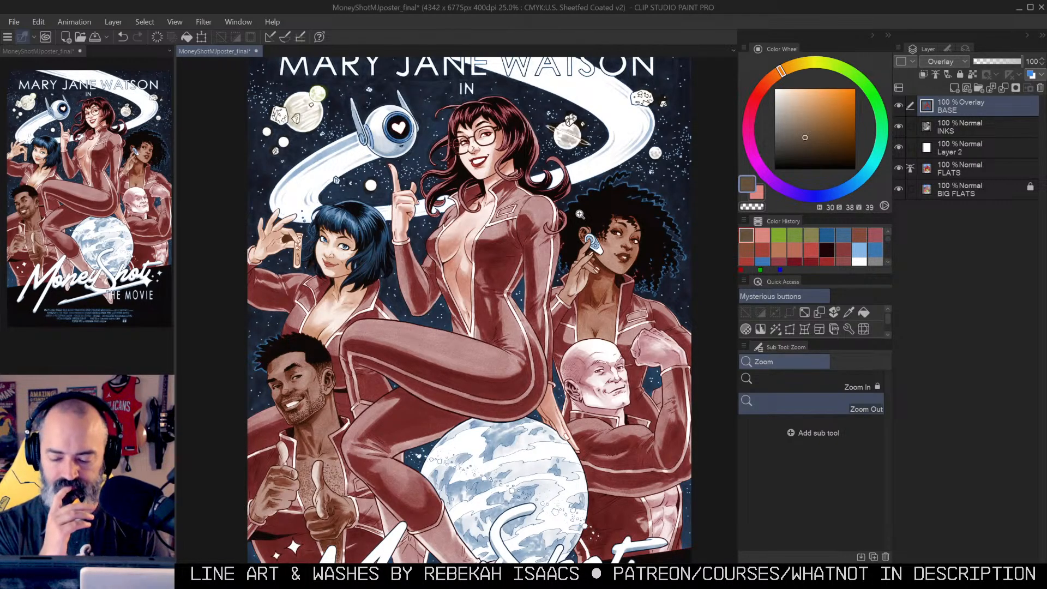
Step: Select the central woman's suit from the flats and add a Hard light layer named HL above BASE
key("w")
left_click(526, 206)
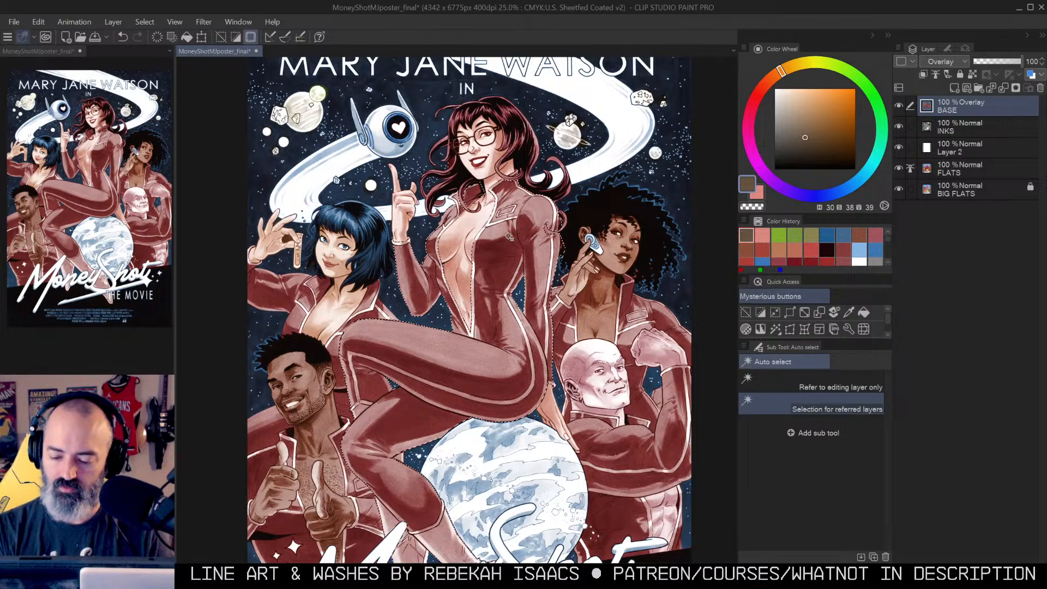
key("alt+space")
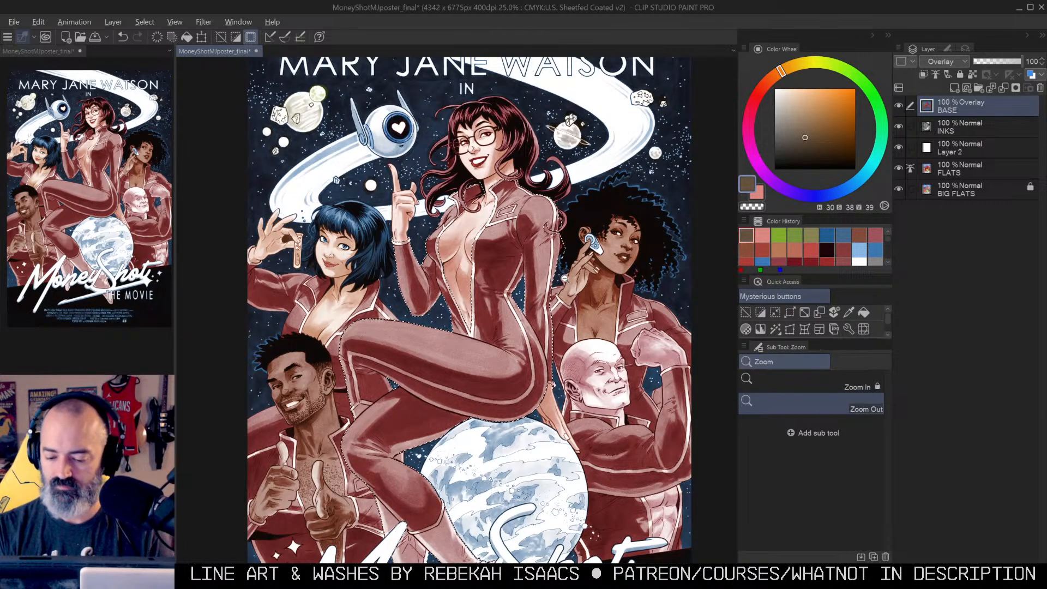
left_click(592, 240)
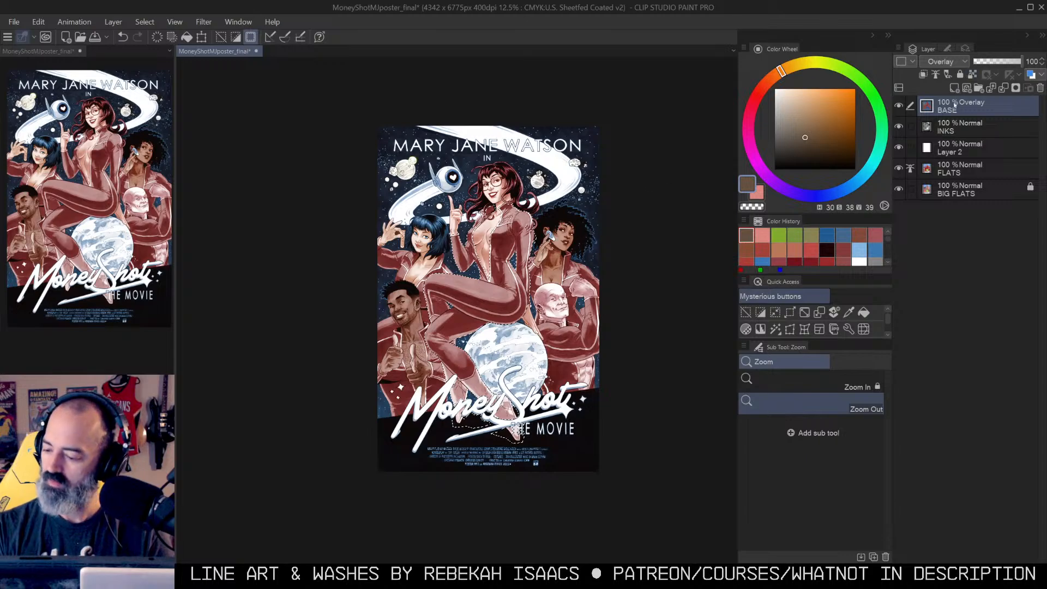
key("ctrl+shift+n")
Step: Try a Krupuk Wash 4 stroke in salmon (hue 9, saturation 44, value 78) on the selected suit on HL, and undo it
left_click(763, 86)
left_click(811, 106)
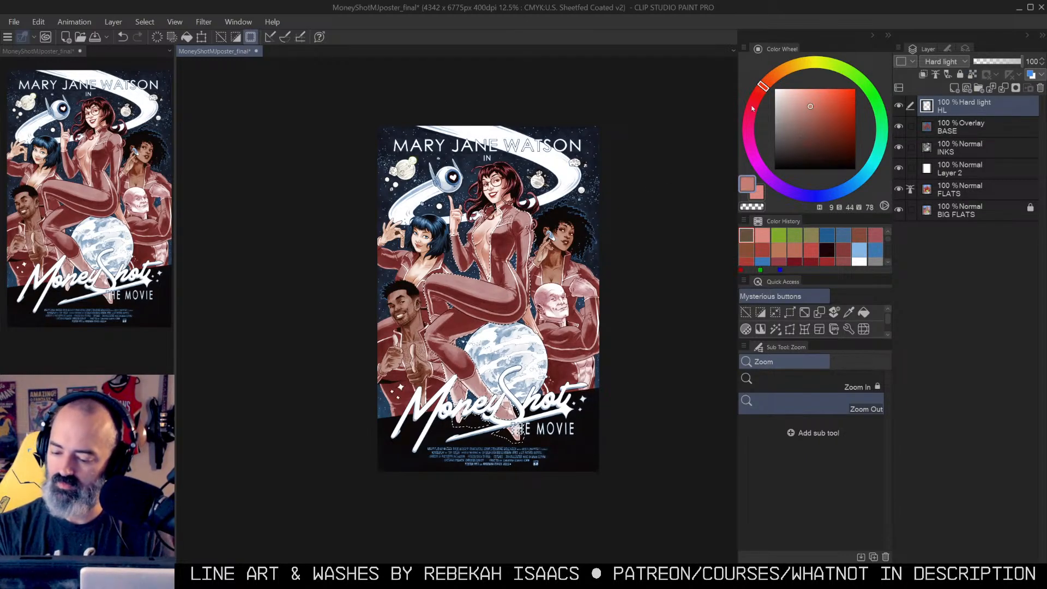
key("b")
left_click_drag(520, 226, 508, 240)
key("ctrl+z")
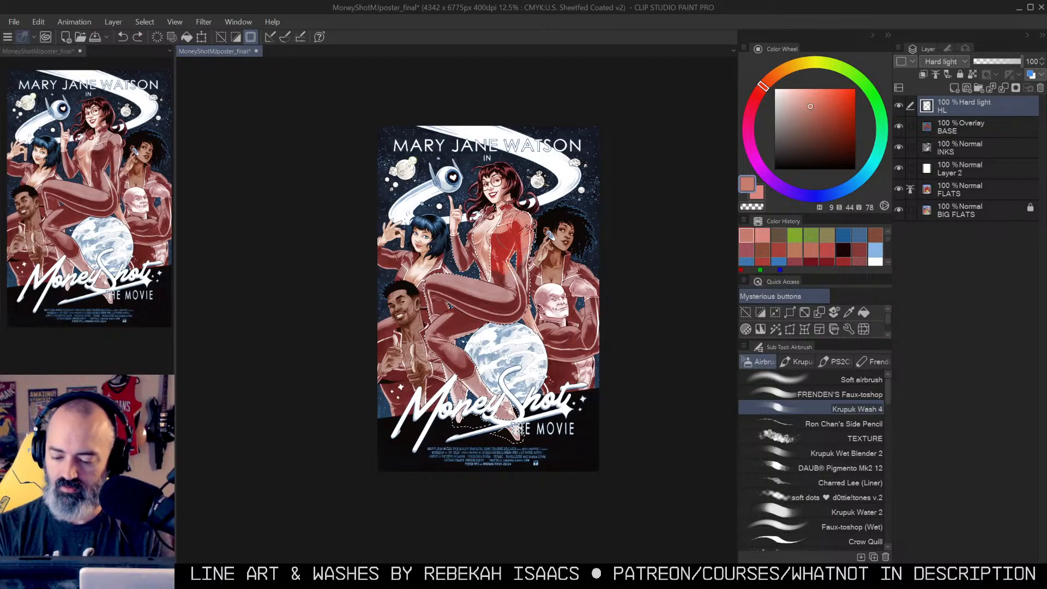
key("ctrl+z")
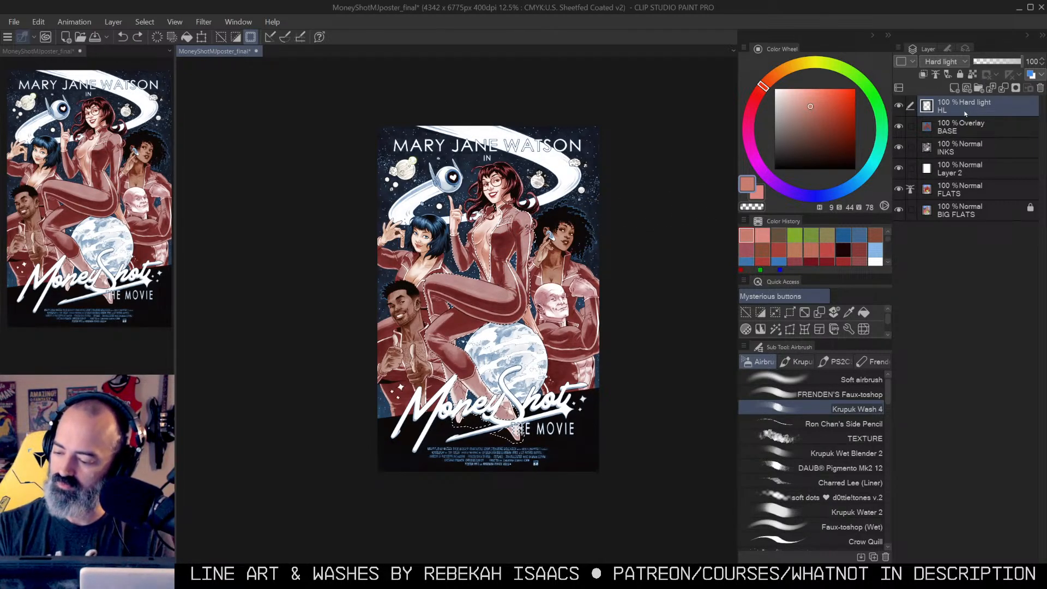
Step: Try filling the selected suit on Layer 2 with the same salmon, and undo the fill
left_click(942, 171)
key("g")
left_click(517, 265)
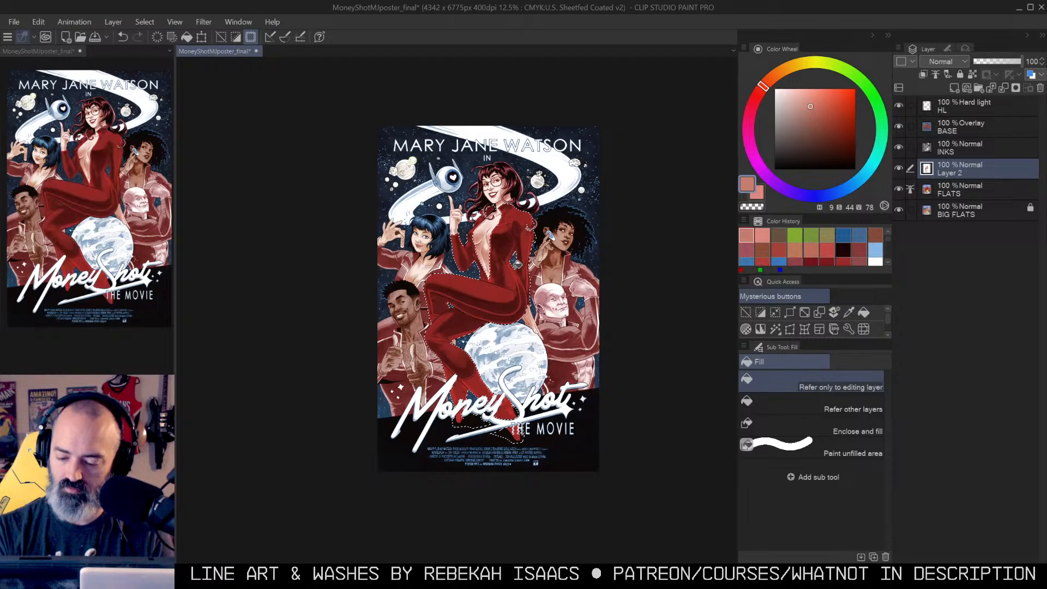
key("ctrl+z")
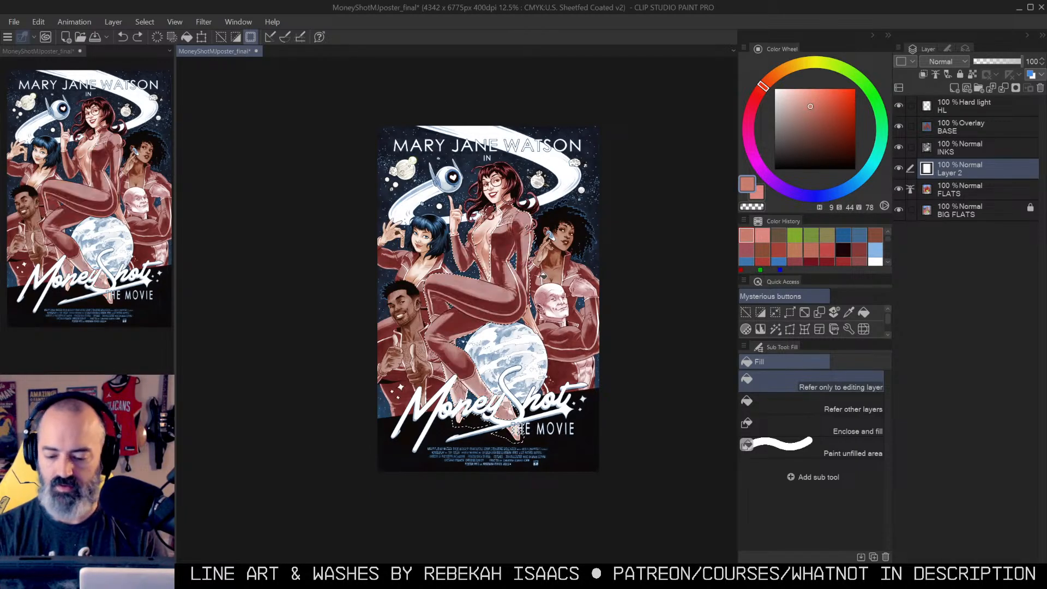
Step: Examine the central woman's suit up close and against the whole poster, and clear the selection
key("ctrl+space")
left_click(510, 167)
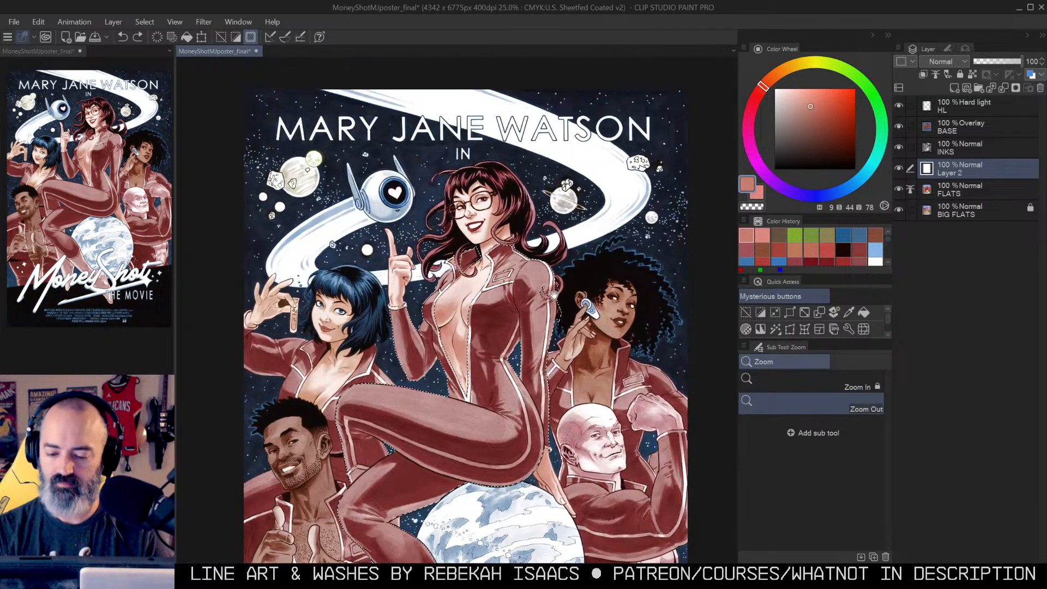
left_click(520, 235)
left_click(521, 234)
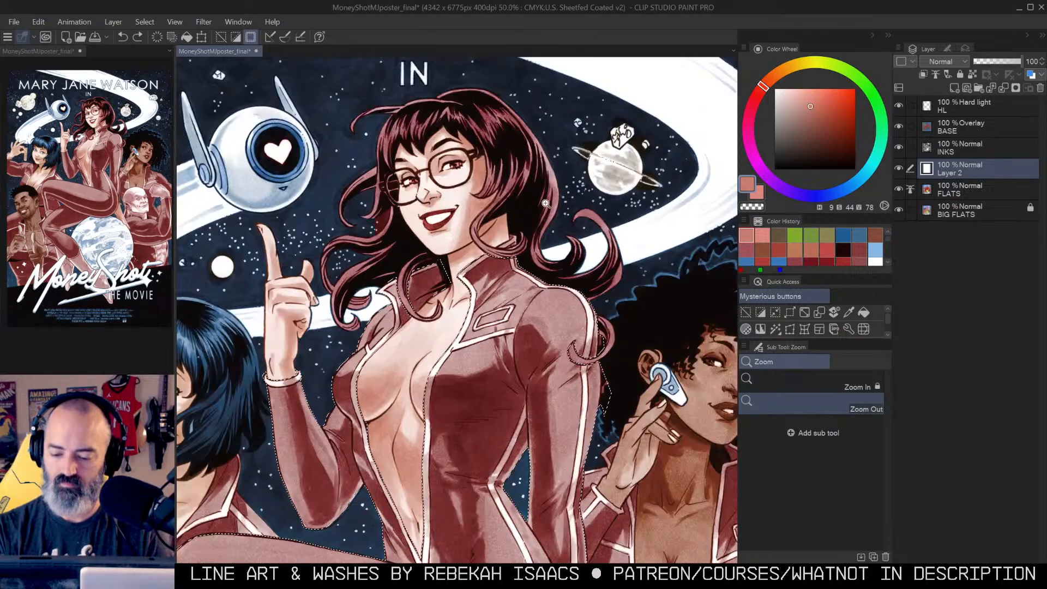
key("w")
key("alt+space")
left_click(522, 219)
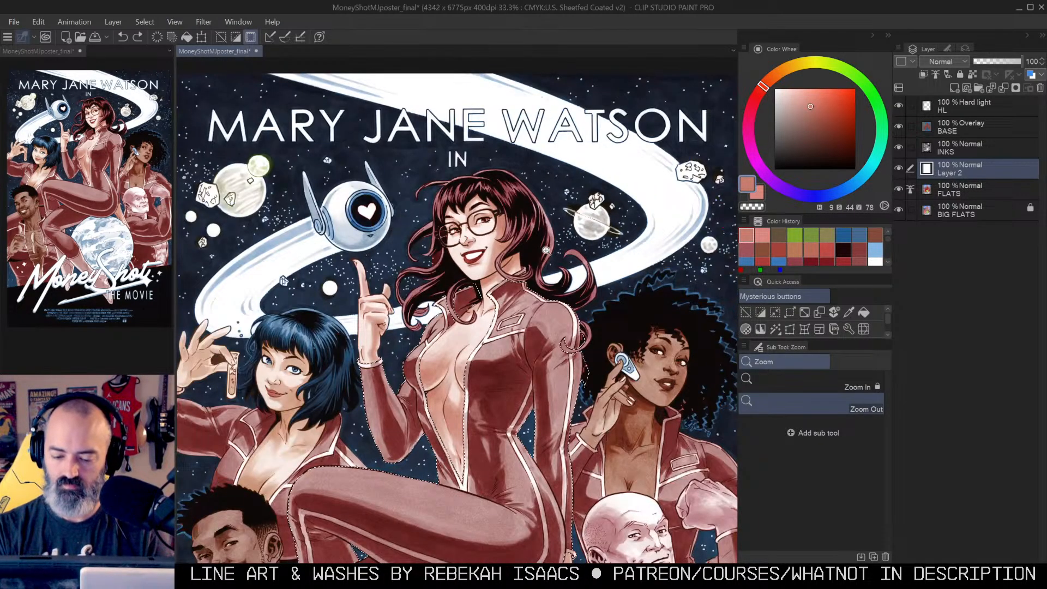
left_click(545, 277)
left_click_drag(594, 287, 564, 194)
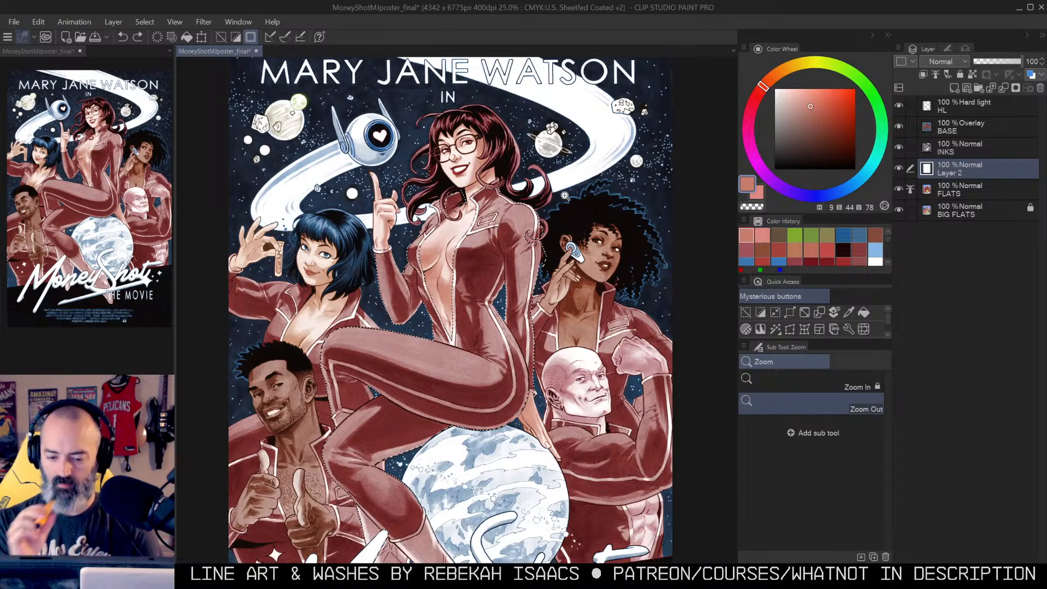
key("ctrl+d")
key("alt+space")
left_click(522, 229)
left_click(522, 229)
left_click_drag(593, 205, 585, 199)
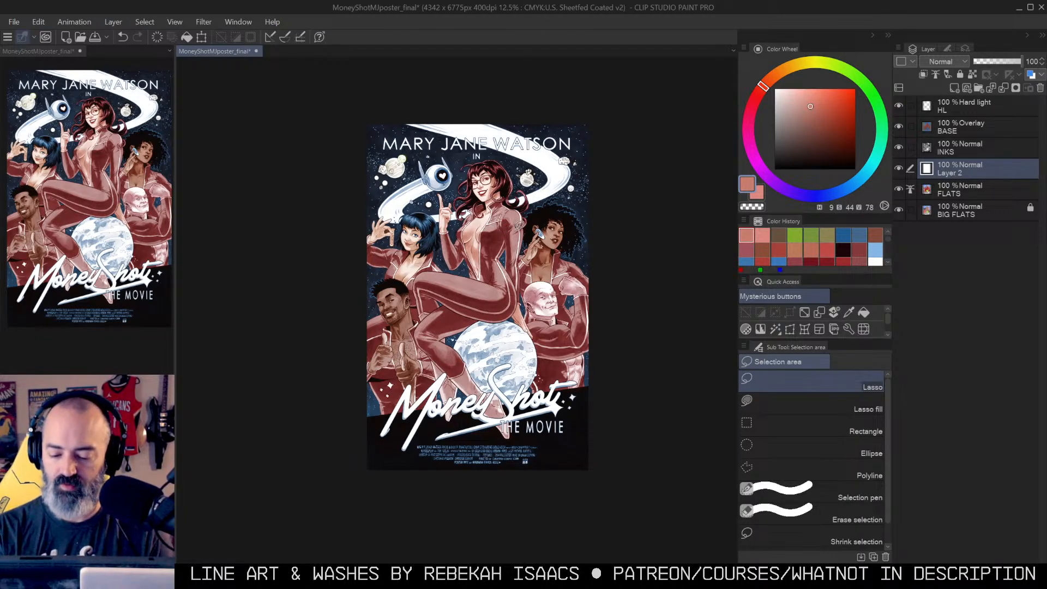
Step: Select the suits of all five characters together from the flats
left_click(502, 245, "ctrl")
left_click(502, 244, "ctrl")
left_click(503, 245, "ctrl")
left_click_drag(510, 183, 553, 247)
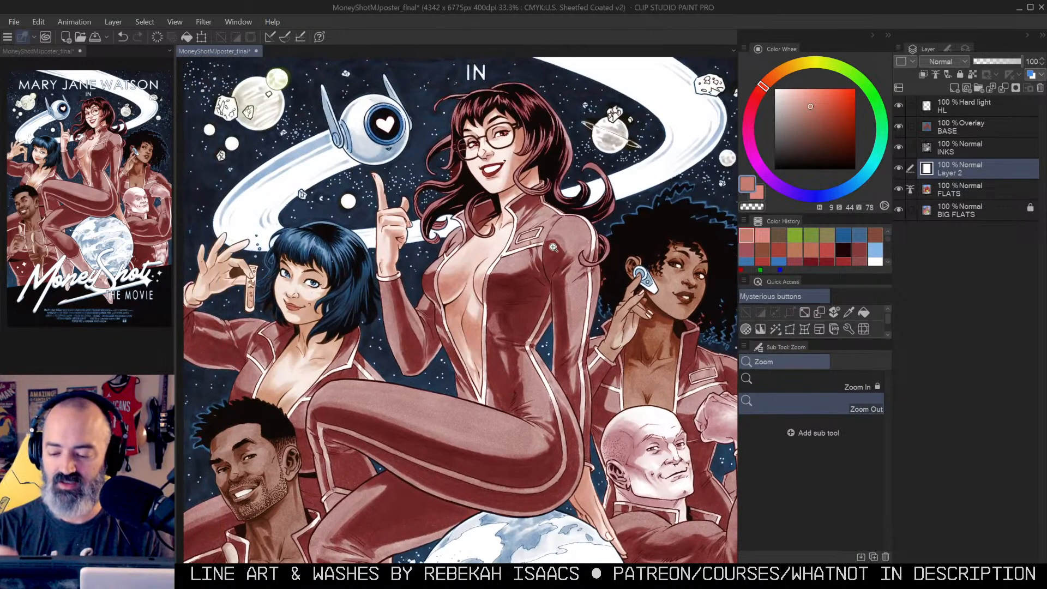
key("w")
left_click(578, 238)
left_click(266, 349, "shift")
left_click(655, 331, "alt")
left_click_drag(700, 337, 643, 227)
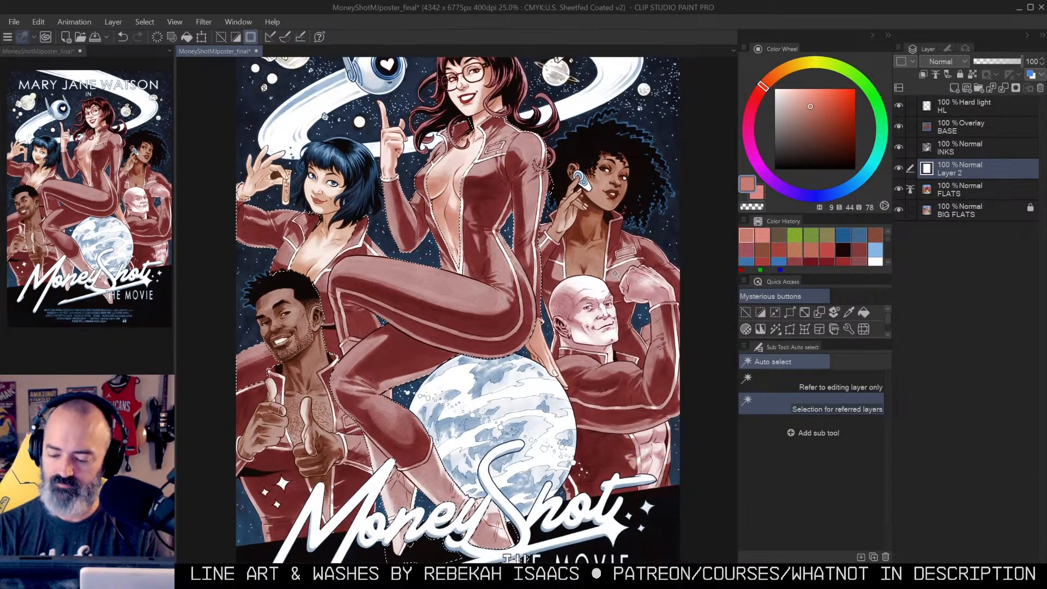
key("q")
key("q")
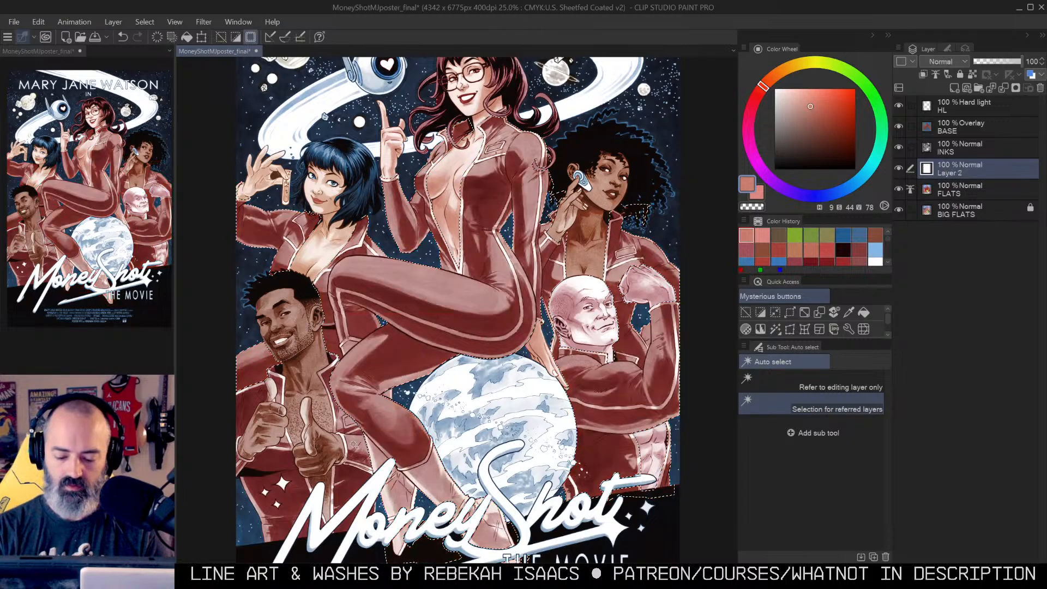
left_click_drag(587, 245, 583, 269)
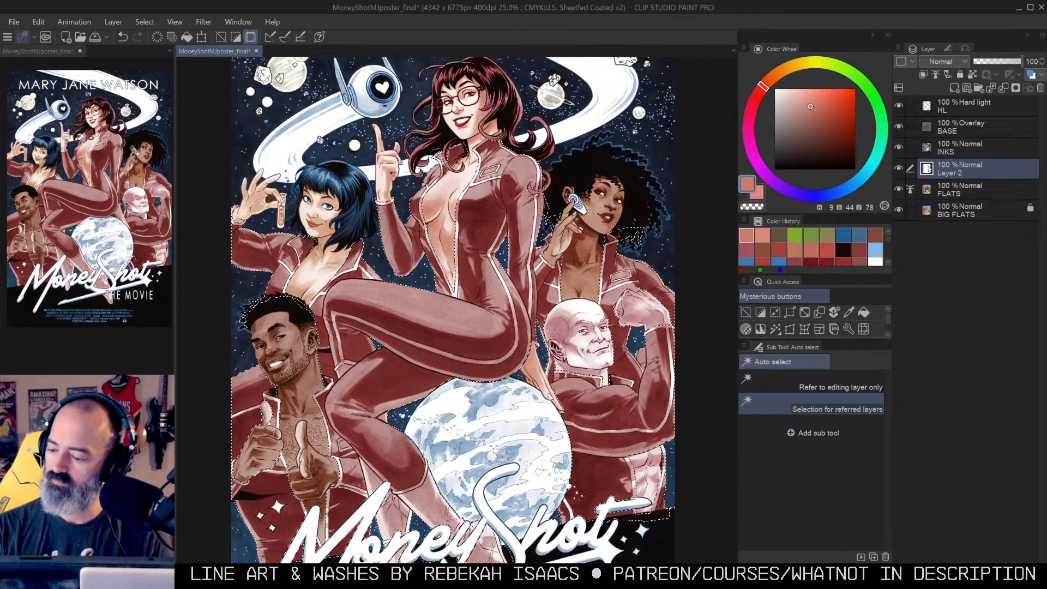
Step: Try filling the suits on Layer 2 with hue 5 reds (saturation 57, value 57, and saturation 39, value 78), and undo
left_click(816, 129)
left_click(761, 92)
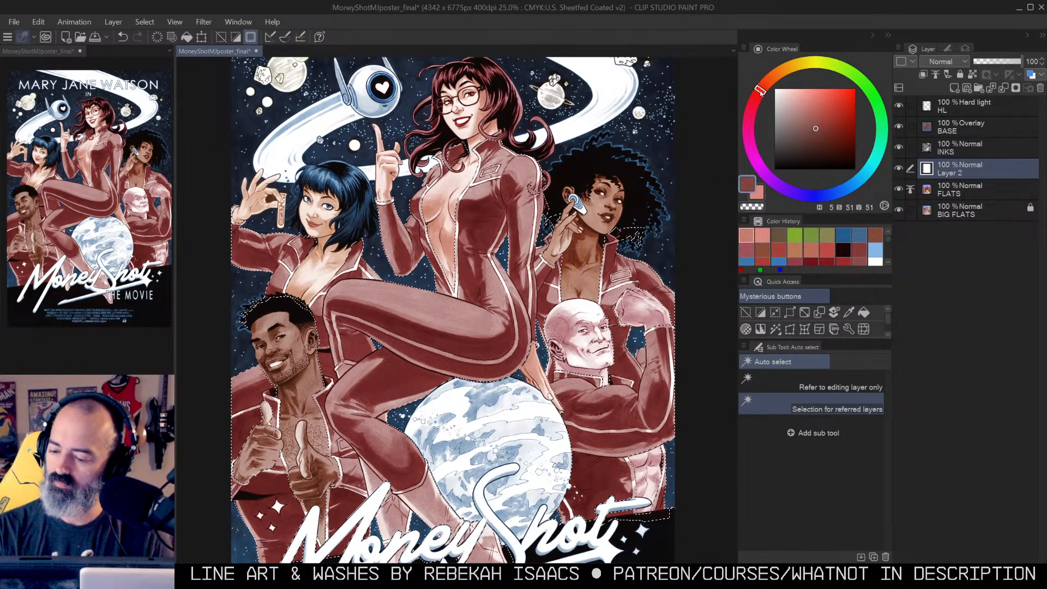
left_click_drag(827, 123, 820, 124)
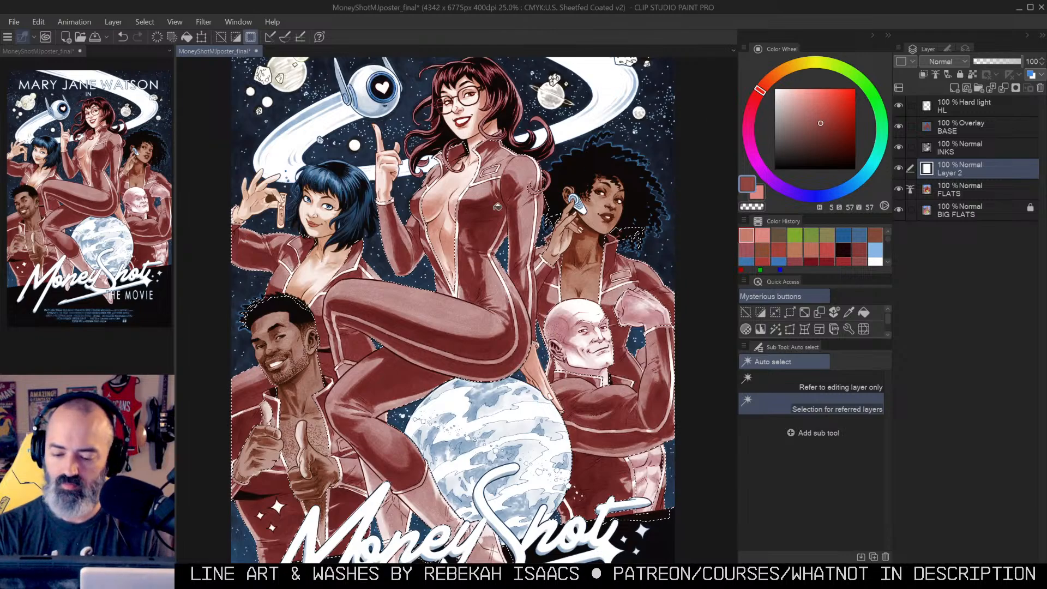
key("g")
left_click(498, 212)
left_click_drag(815, 112, 808, 107)
left_click(497, 223)
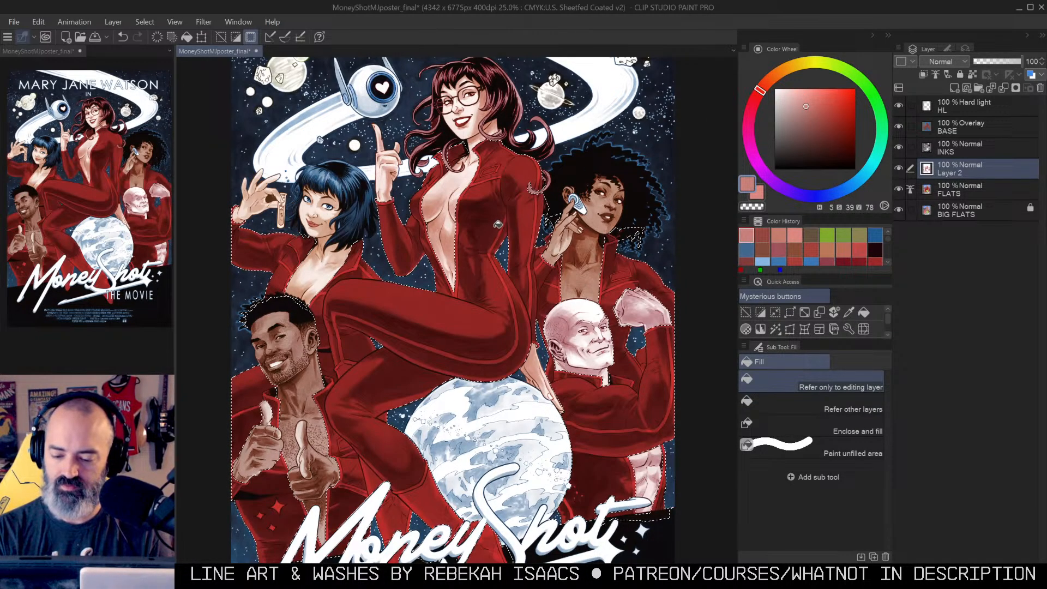
key("ctrl+z")
Step: Fill the suits on Layer 2 with salmon (hue 5, saturation 45, value 78), refill them with pale pink (saturation 30, value 92), and deselect
left_click_drag(805, 108, 811, 106)
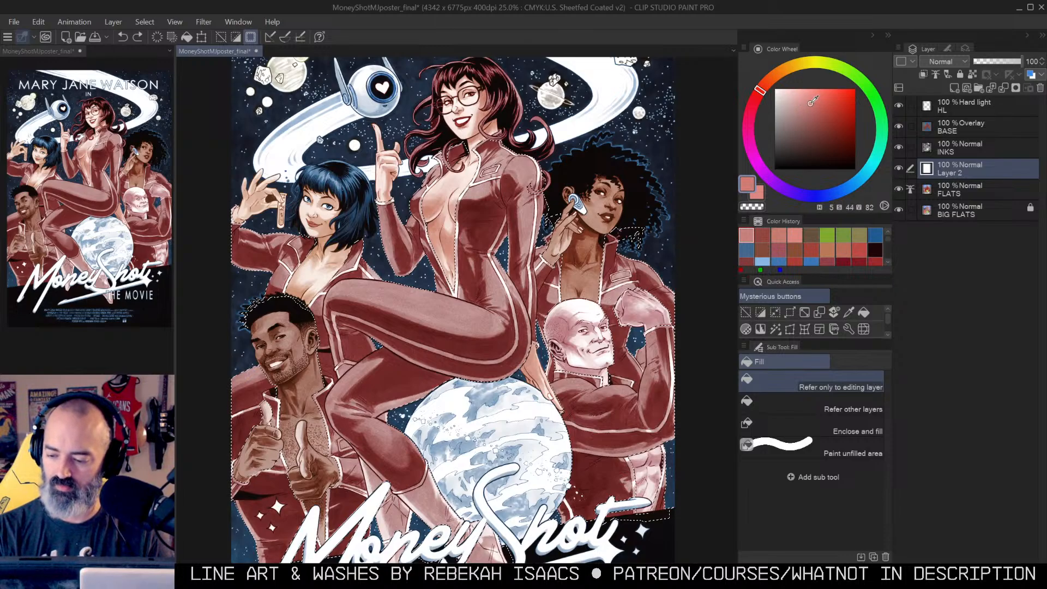
left_click(521, 194)
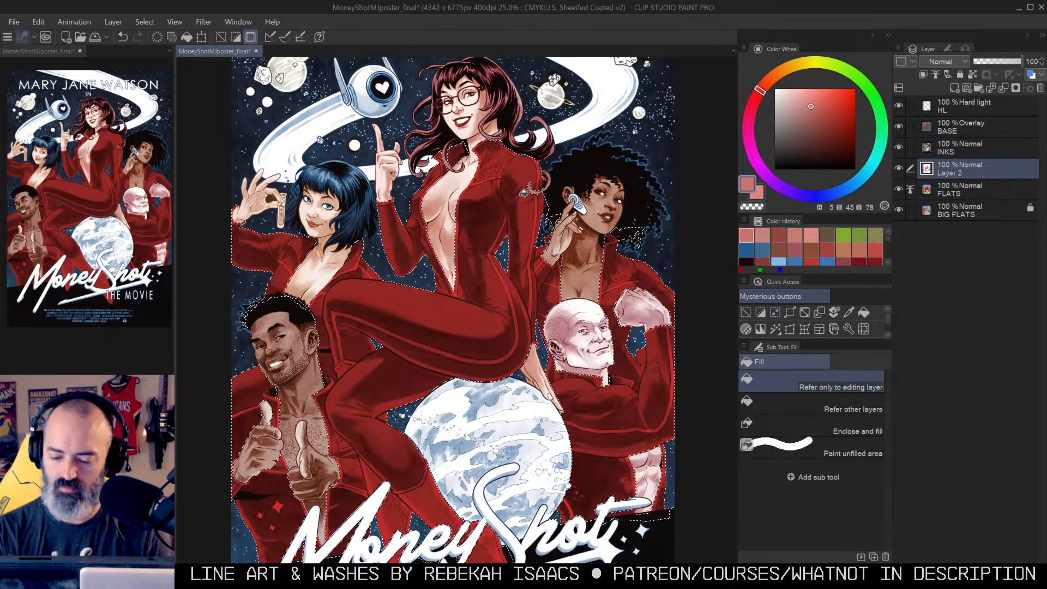
left_click(800, 95)
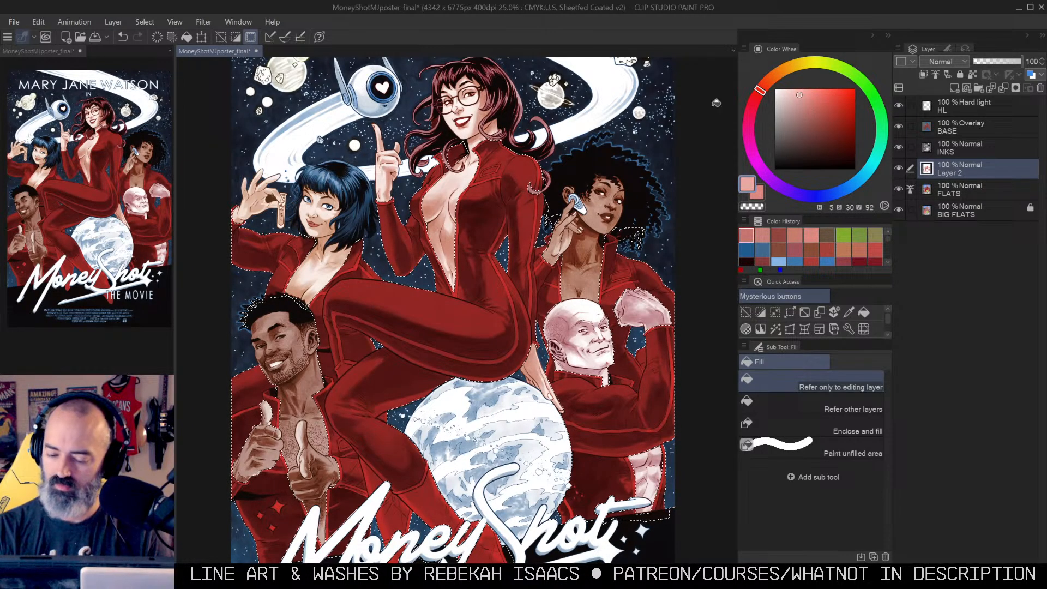
left_click(526, 184)
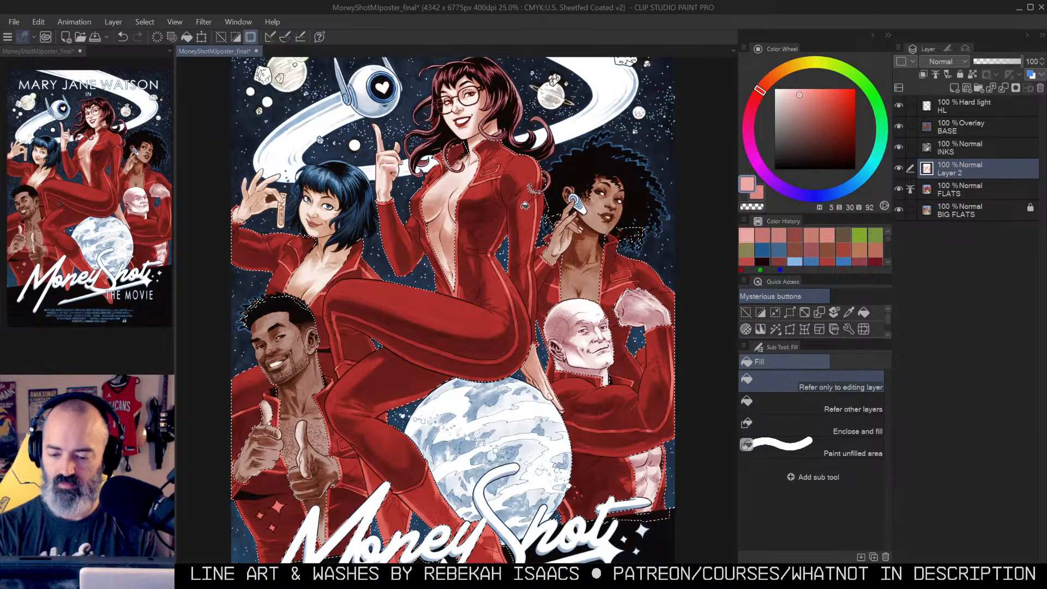
key("/")
left_click(524, 204)
left_click(529, 204, "alt")
left_click_drag(603, 211, 616, 243)
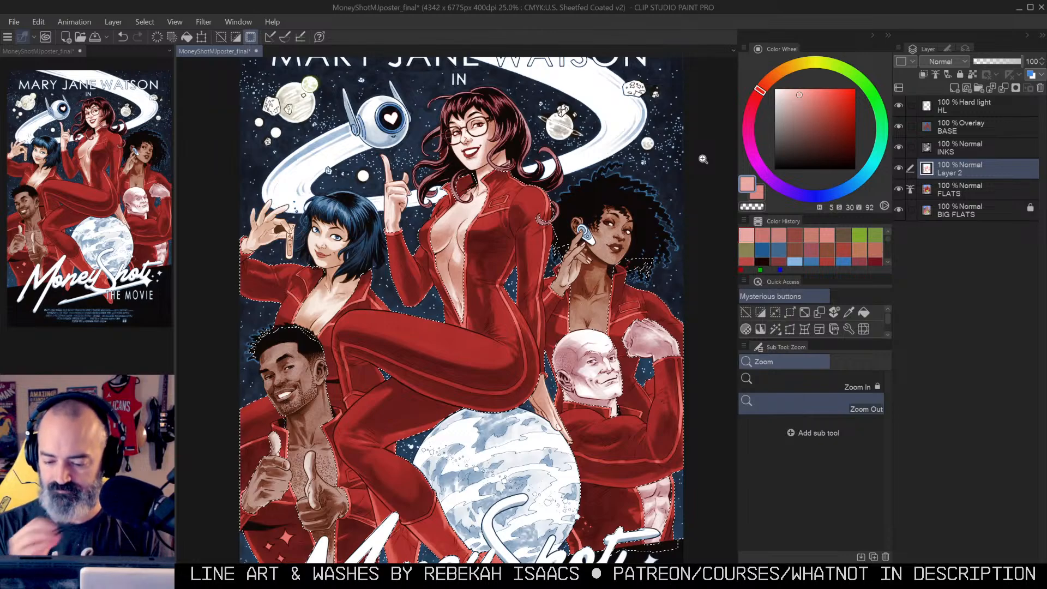
key("m")
key("ctrl+d")
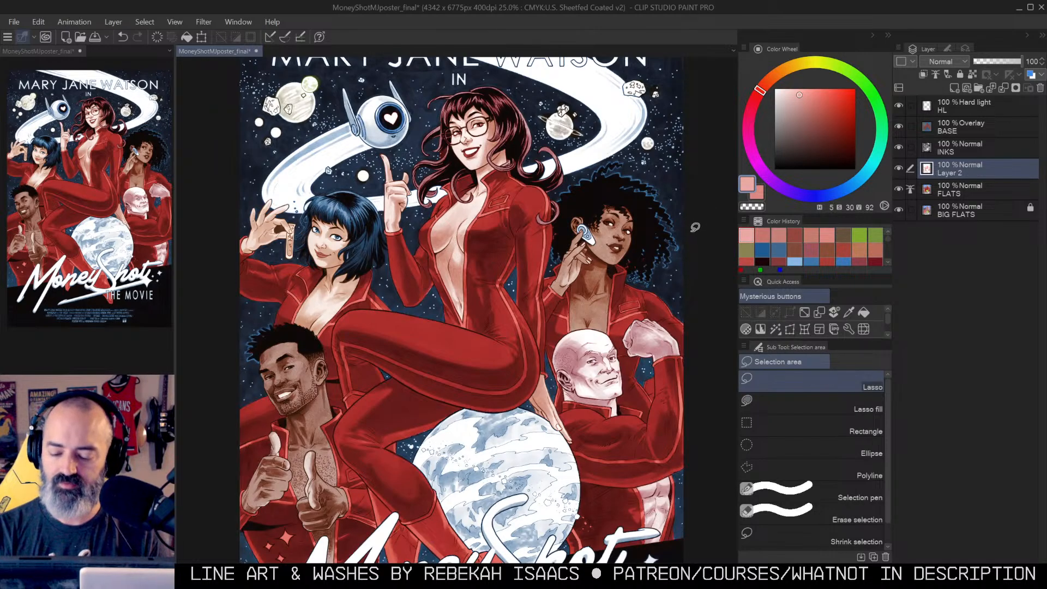
Step: Compare the poster with and without the BASE layer, leaving BASE visible
left_click(899, 126)
left_click(900, 126)
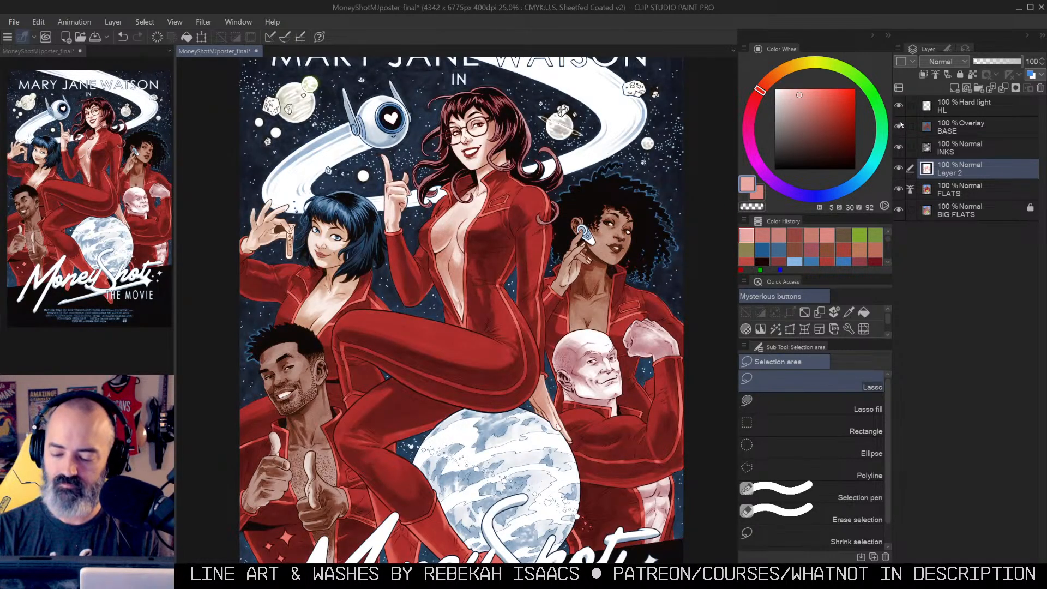
left_click(900, 126)
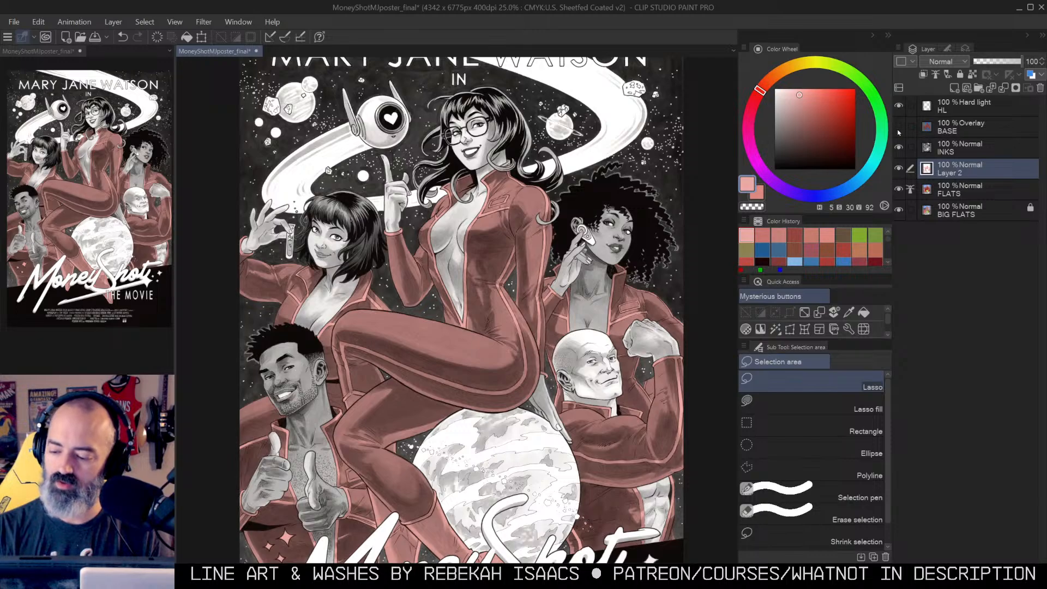
left_click(900, 126)
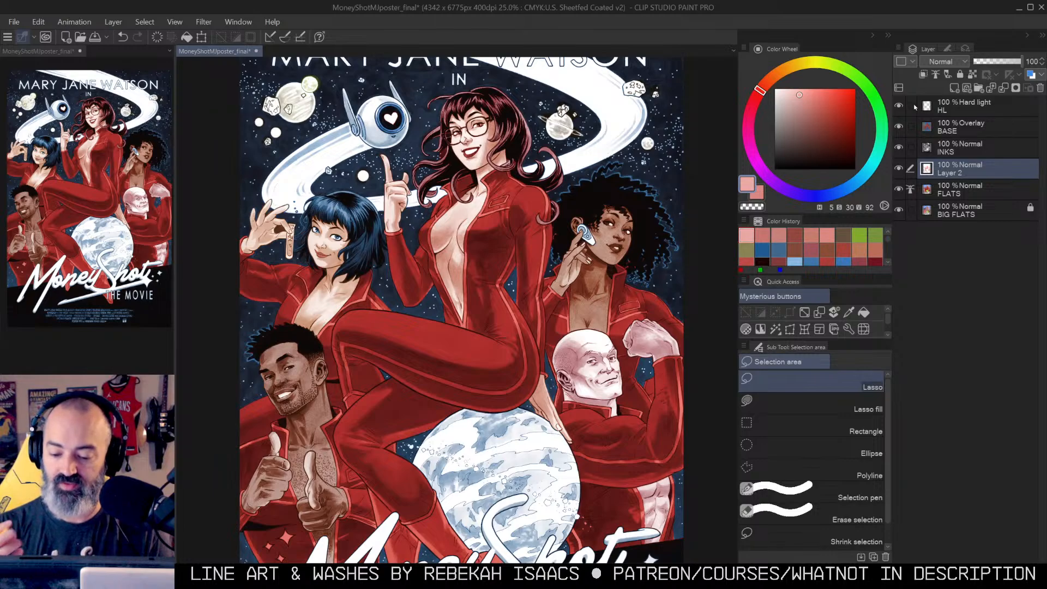
Step: Paint the woman's cheek and brow on the BASE layer with Krupuk Wash 4 in warm tan (hue 13, saturation 55, value 76)
key("slash")
left_click(545, 228)
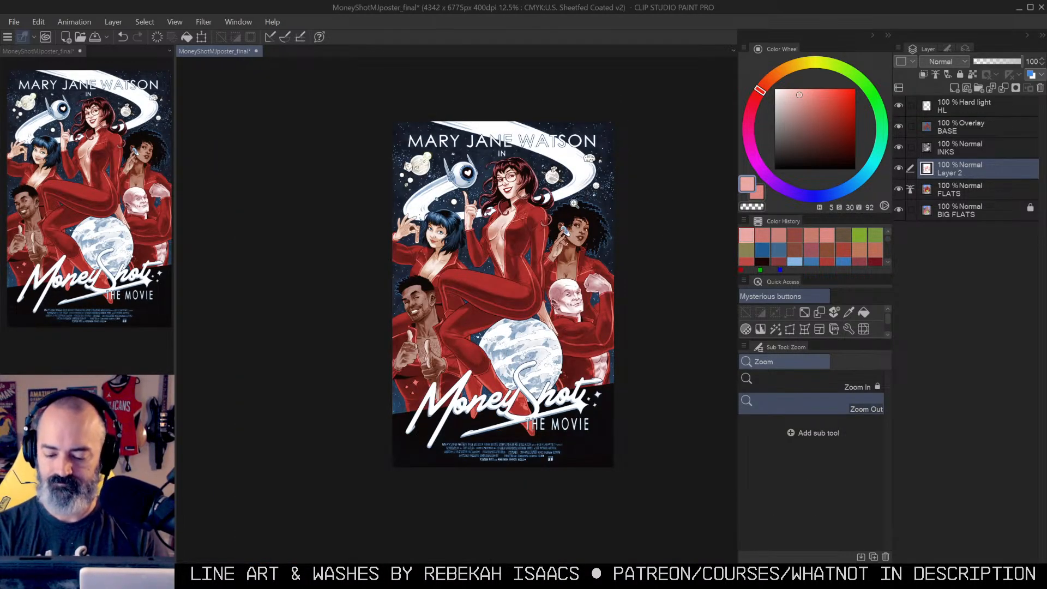
left_click(530, 219)
left_click(531, 219)
left_click_drag(514, 176, 529, 259)
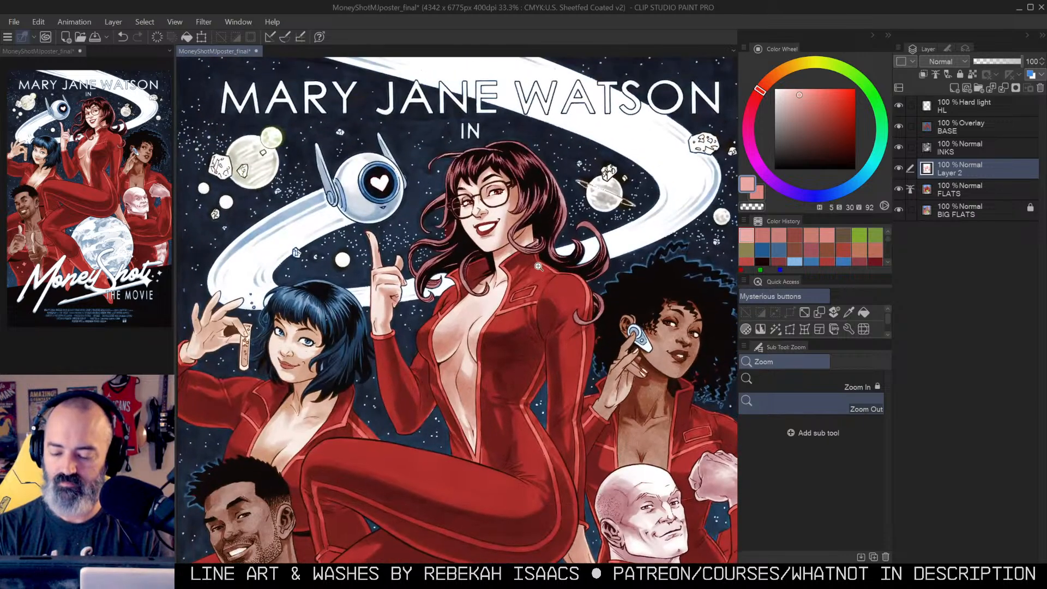
left_click(530, 258)
key("m")
left_click(935, 126)
key("b")
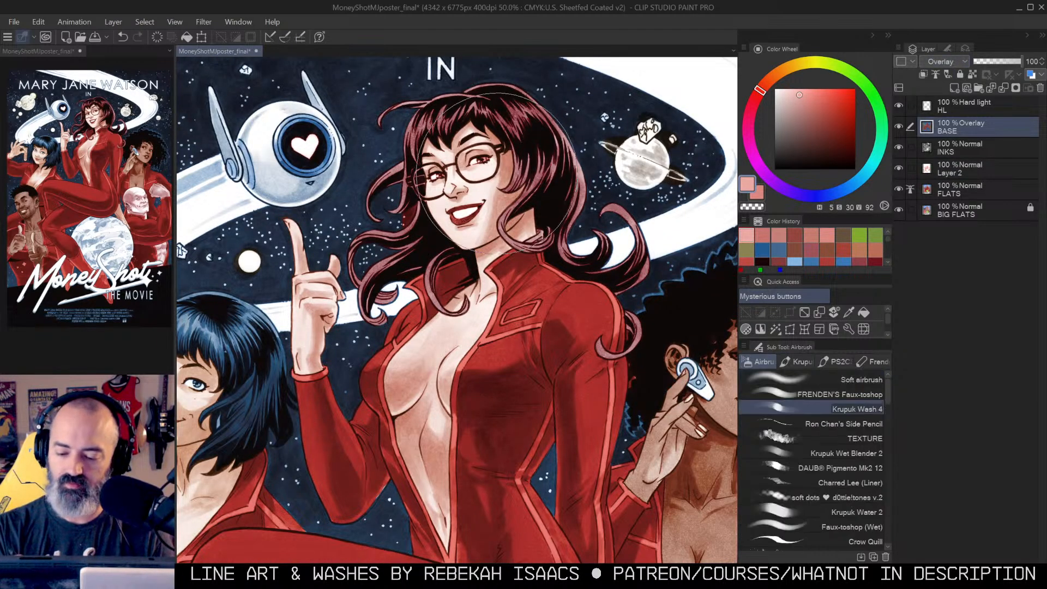
key("ctrl+space")
left_click(502, 208, "ctrl")
left_click(499, 195, "alt")
left_click(503, 196, "alt")
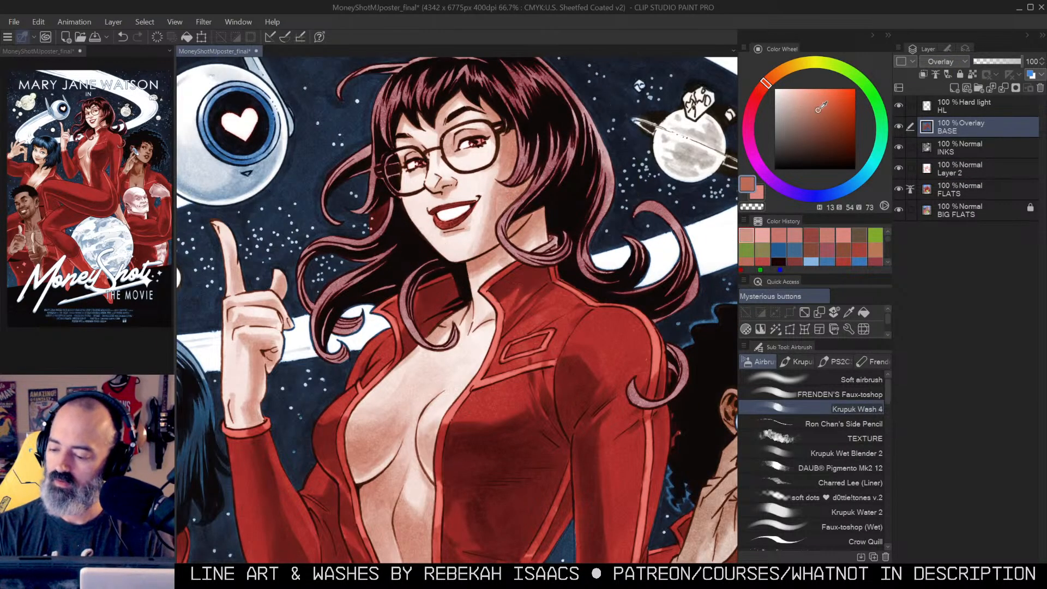
left_click_drag(506, 181, 476, 181)
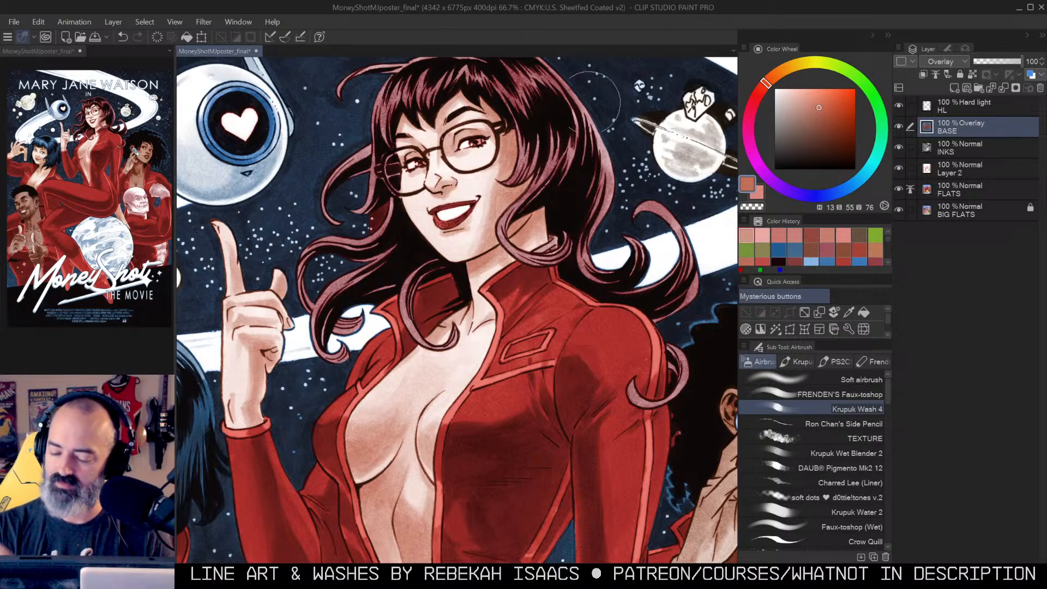
left_click_drag(475, 118, 490, 121)
left_click_drag(499, 170, 495, 186)
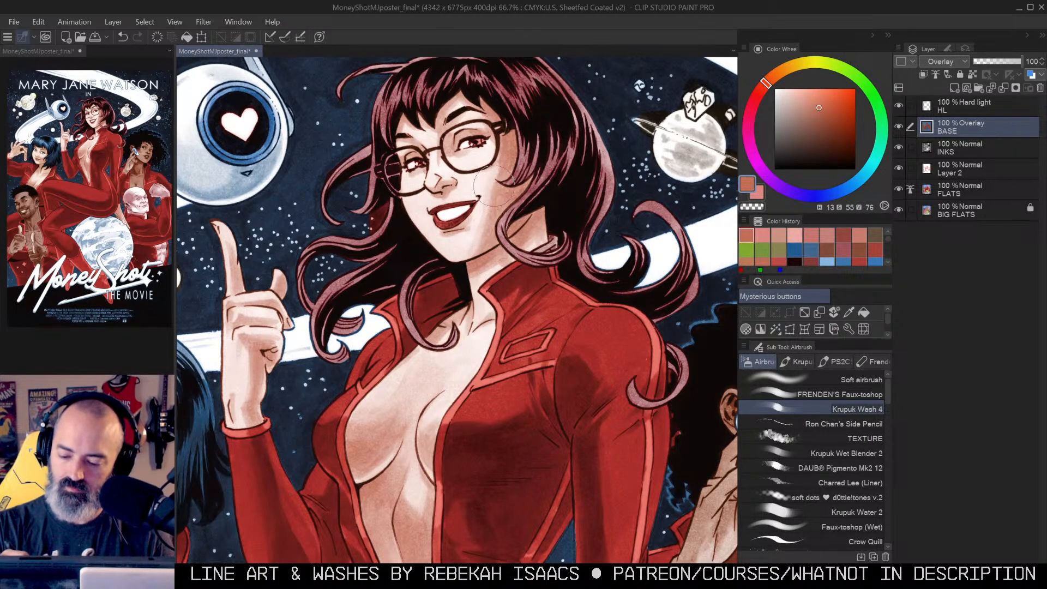
Step: Select the central woman's hair and try darker brown strokes (hue 13, saturation 72, value 55) on Layer 2, and undo
key("w")
left_click(515, 87)
key("ctrl+h")
key("b")
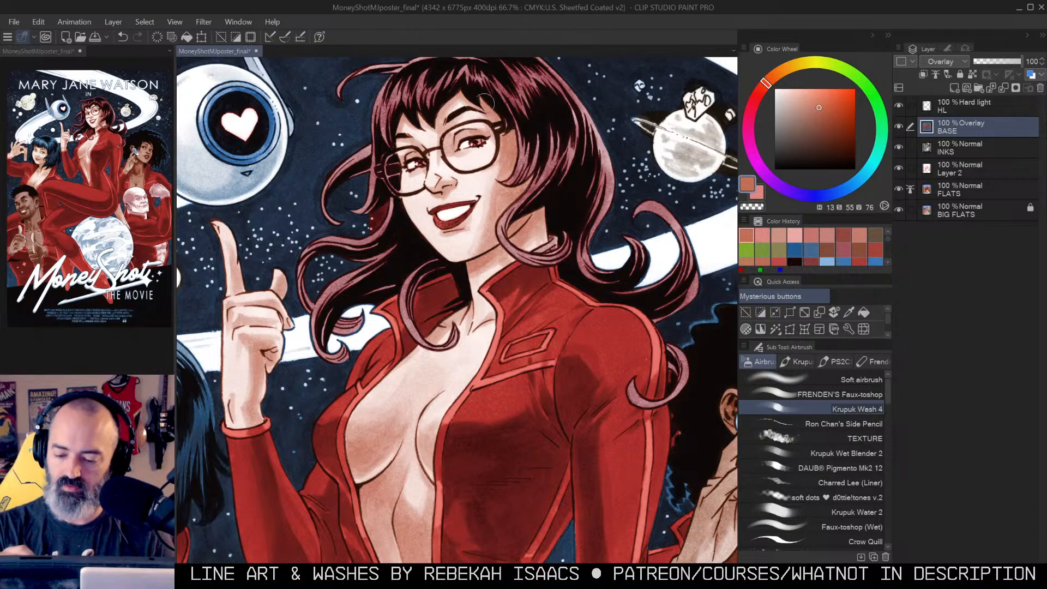
key("ctrl+z")
mouse_move(819, 108)
left_mouse_down()
mouse_move(828, 134)
mouse_move(827, 120)
left_mouse_up()
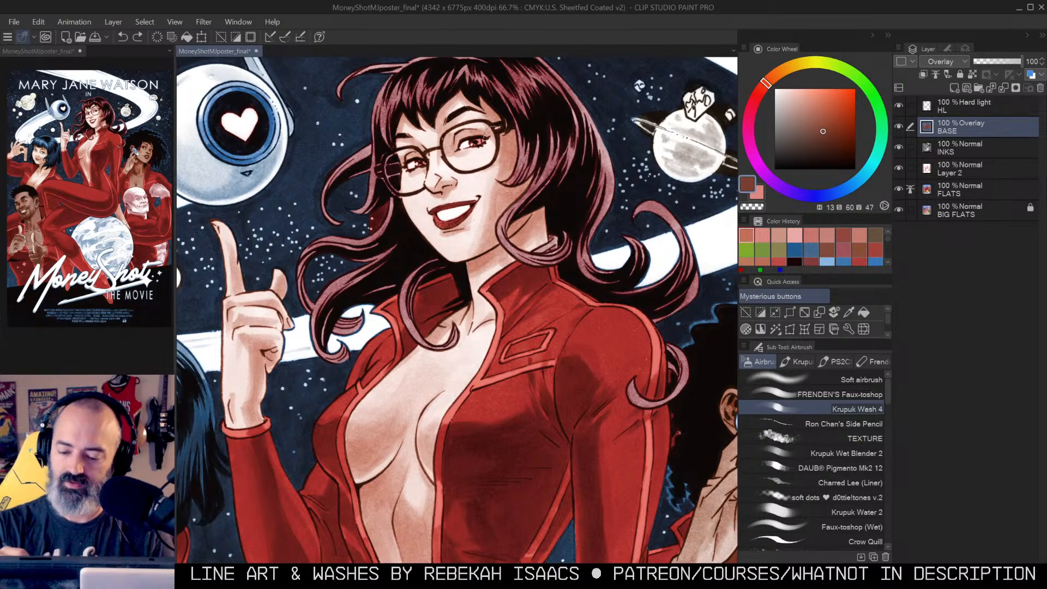
left_click(835, 122)
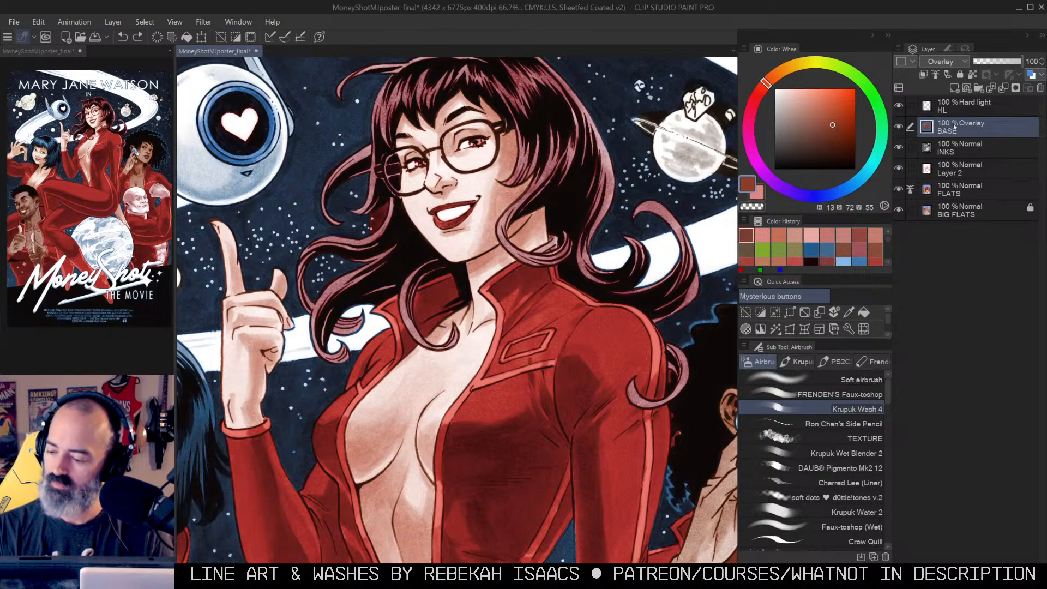
left_click(939, 168)
mouse_move(507, 148)
left_mouse_down()
mouse_move(527, 123)
mouse_move(513, 182)
left_mouse_up()
key("ctrl+z")
Step: Select the central woman's skin from the flats, hide the selection edges and switch to the Soft airbrush
key("w")
left_click(513, 144)
key("slash")
left_click(470, 412)
key("ctrl+d")
key("b")
left_click(862, 380)
Step: Airbrush the side of her face on Layer 2 in dusty tan (hue 13, saturation 28, value 72), undoing the trial strokes first
mouse_move(524, 158)
left_mouse_down()
mouse_move(505, 94)
mouse_move(491, 96)
mouse_move(505, 138)
mouse_move(512, 128)
mouse_move(568, 125)
mouse_move(503, 141)
left_mouse_up()
key("ctrl+z")
left_click(803, 112)
key("ctrl+z")
left_click(797, 111)
mouse_move(503, 103)
left_mouse_down()
mouse_move(494, 180)
mouse_move(504, 103)
left_mouse_up()
mouse_move(504, 163)
left_mouse_down()
mouse_move(506, 189)
mouse_move(515, 164)
mouse_move(470, 197)
mouse_move(515, 167)
left_mouse_up()
Step: Shade her forehead and the area around her glasses on Layer 2 with a smaller Soft airbrush
key("bracketleft")
key("bracketleft")
key("bracketleft")
key("bracketleft")
key("bracketleft")
key("bracketleft")
left_click(477, 101, "ctrl")
left_click_drag(506, 96, 534, 163)
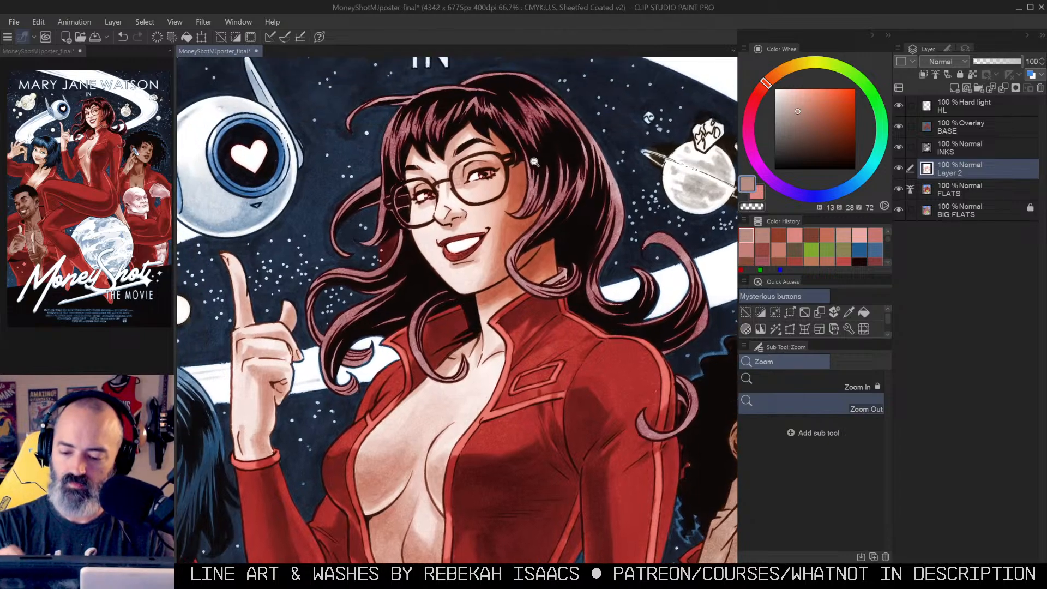
mouse_move(414, 146)
left_mouse_down()
mouse_move(444, 121)
mouse_move(443, 138)
mouse_move(427, 140)
mouse_move(451, 154)
mouse_move(458, 126)
mouse_move(490, 105)
mouse_move(469, 120)
mouse_move(504, 124)
left_mouse_up()
mouse_move(470, 166)
left_mouse_down()
mouse_move(458, 186)
mouse_move(455, 174)
mouse_move(475, 167)
mouse_move(467, 168)
mouse_move(480, 183)
mouse_move(482, 170)
mouse_move(463, 177)
mouse_move(491, 172)
mouse_move(462, 183)
mouse_move(477, 160)
mouse_move(458, 183)
mouse_move(421, 167)
mouse_move(424, 196)
left_mouse_up()
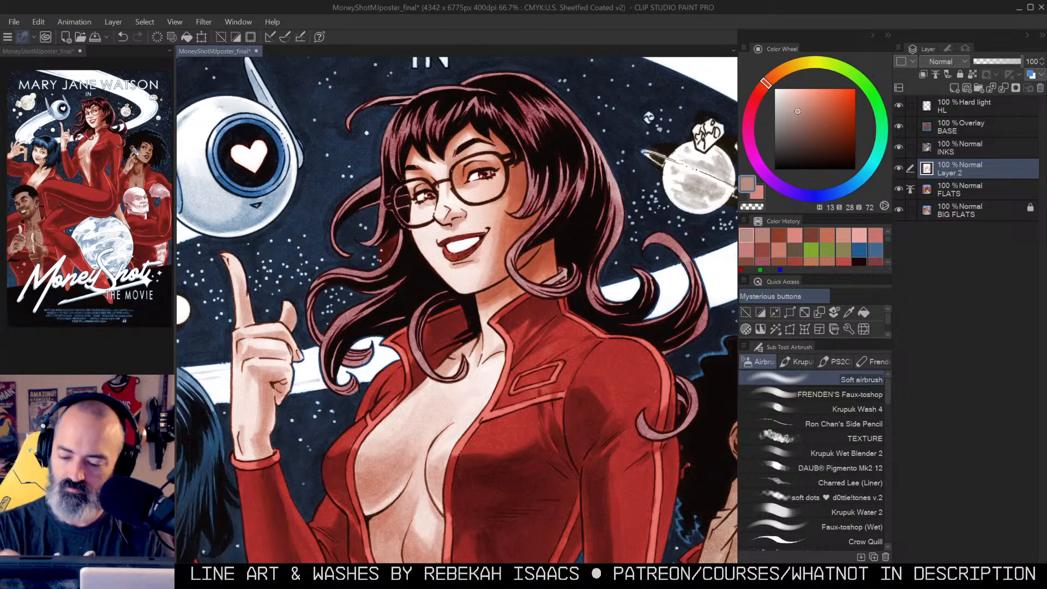
Step: Airbrush shading over her chest and midriff on Layer 2 with the same dusty tan
left_click(553, 237, "alt")
left_click(552, 238, "alt")
mouse_move(553, 237)
left_mouse_down()
mouse_move(556, 191)
mouse_move(572, 164)
left_mouse_up()
left_click(578, 172, "ctrl")
mouse_move(490, 221)
left_mouse_down()
mouse_move(436, 265)
mouse_move(400, 322)
left_mouse_up()
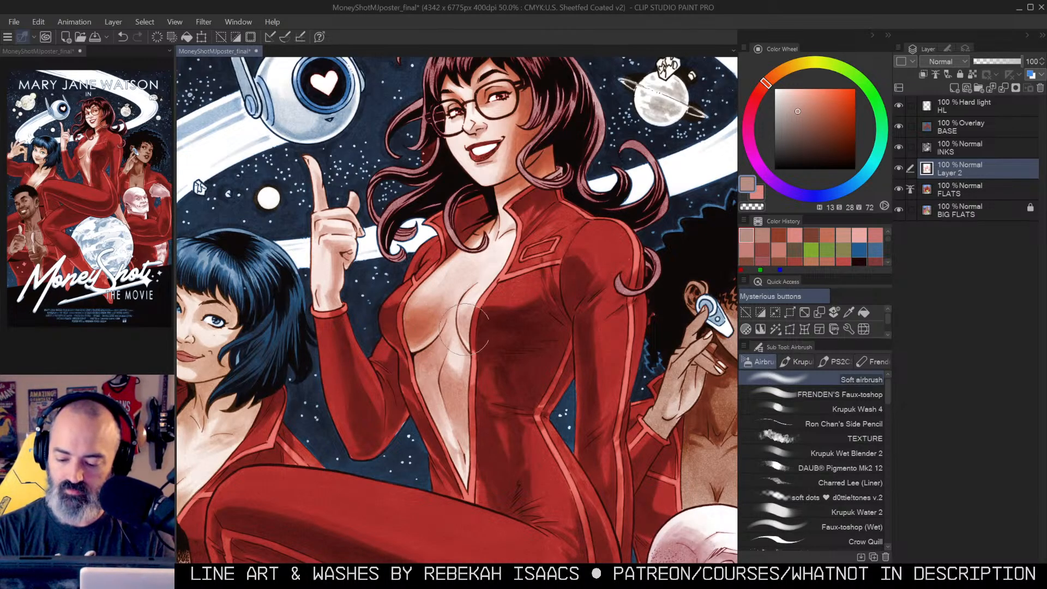
left_click_drag(535, 310, 540, 256)
mouse_move(452, 301)
left_mouse_down()
mouse_move(426, 318)
mouse_move(437, 351)
mouse_move(464, 363)
mouse_move(476, 342)
mouse_move(460, 364)
mouse_move(463, 425)
left_mouse_up()
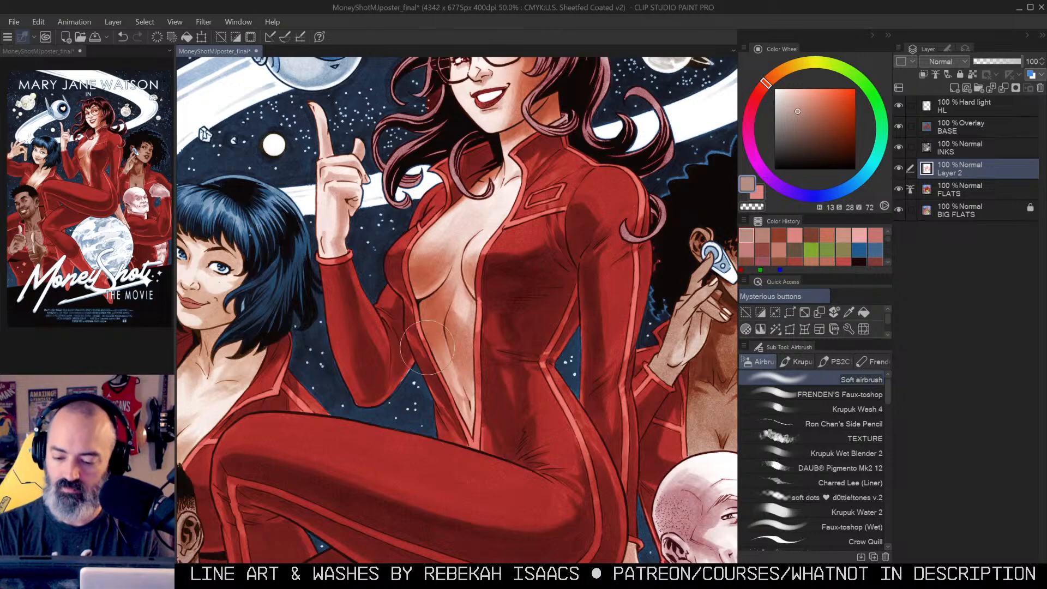
Step: Select the central woman's hair from the flats and return to the Soft airbrush with the selection edges hidden
key("alt+space")
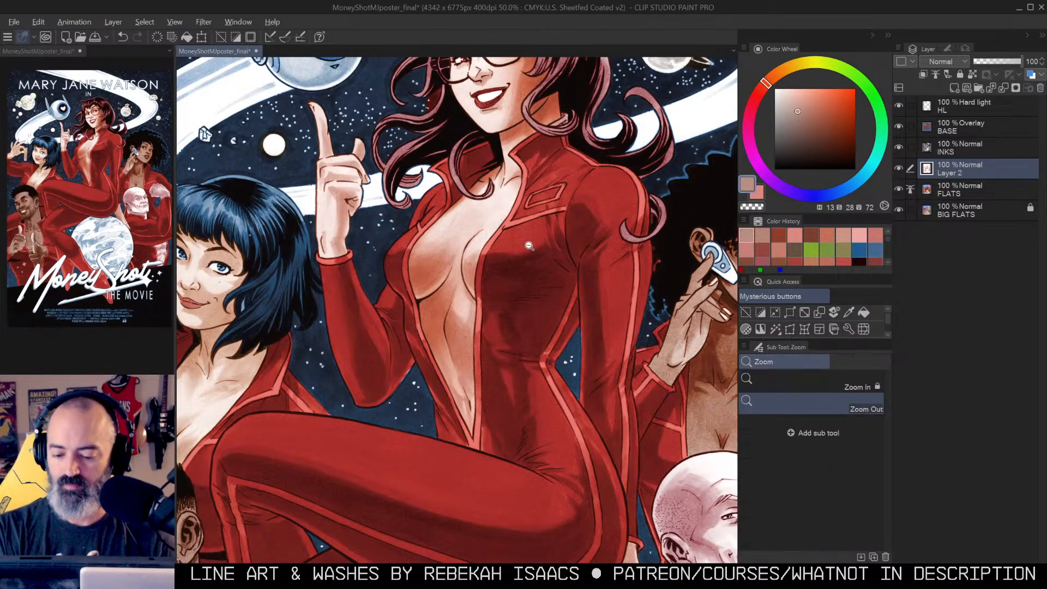
left_click(537, 242)
left_click(541, 235)
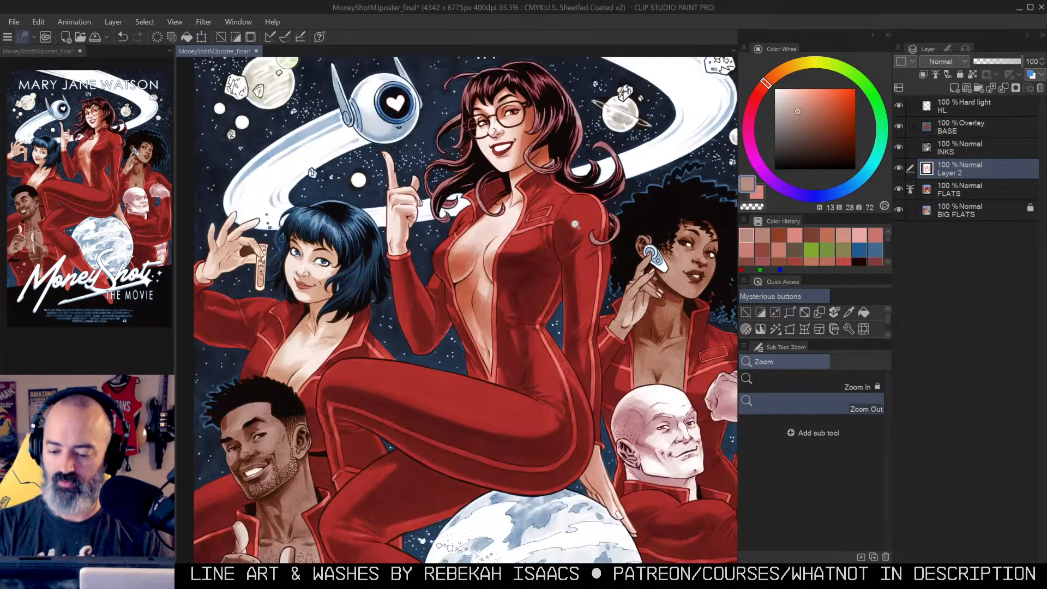
left_click_drag(579, 228, 556, 284)
left_click(559, 264)
key("w")
left_click_drag(525, 133, 536, 203)
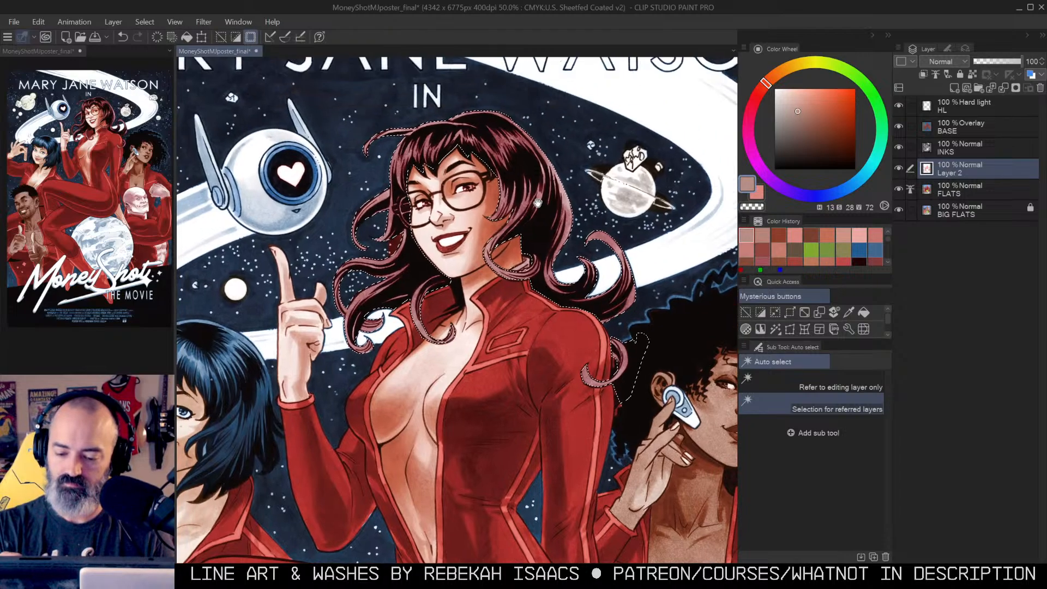
key("b")
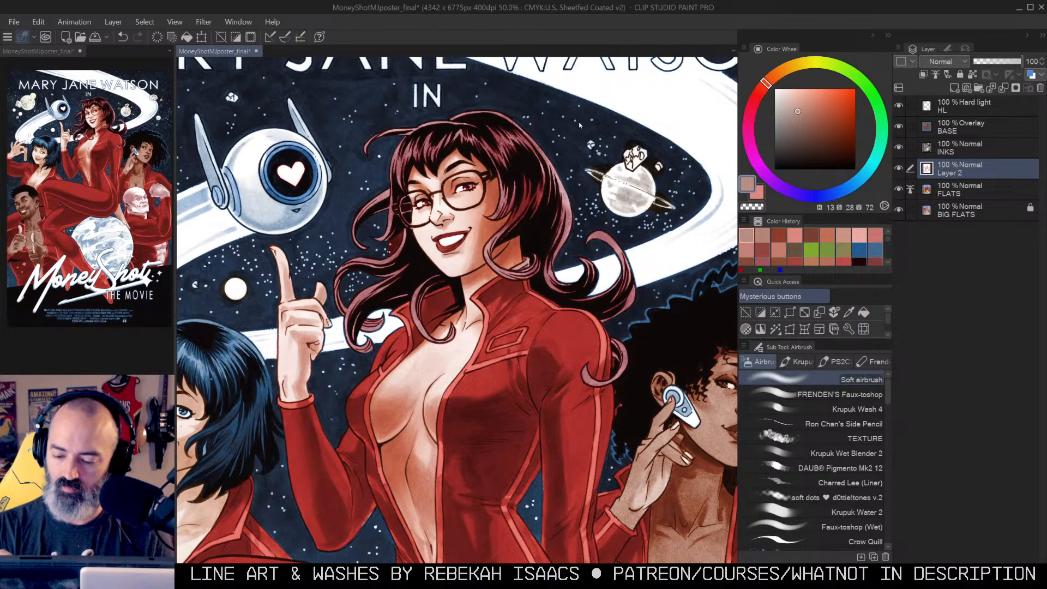
Step: Airbrush her hair on Layer 2 in pale blue-grey (hue 196, saturation 17, value 73), undoing the trial strokes first
left_click(804, 106)
left_click(796, 107)
left_click(861, 178)
left_click(798, 113)
mouse_move(522, 161)
left_mouse_down()
mouse_move(506, 193)
mouse_move(544, 154)
mouse_move(489, 143)
mouse_move(518, 174)
mouse_move(516, 206)
mouse_move(531, 188)
mouse_move(528, 218)
mouse_move(535, 213)
mouse_move(512, 233)
mouse_move(533, 261)
left_mouse_up()
key("ctrl+z")
left_click(794, 109)
key("ctrl+z")
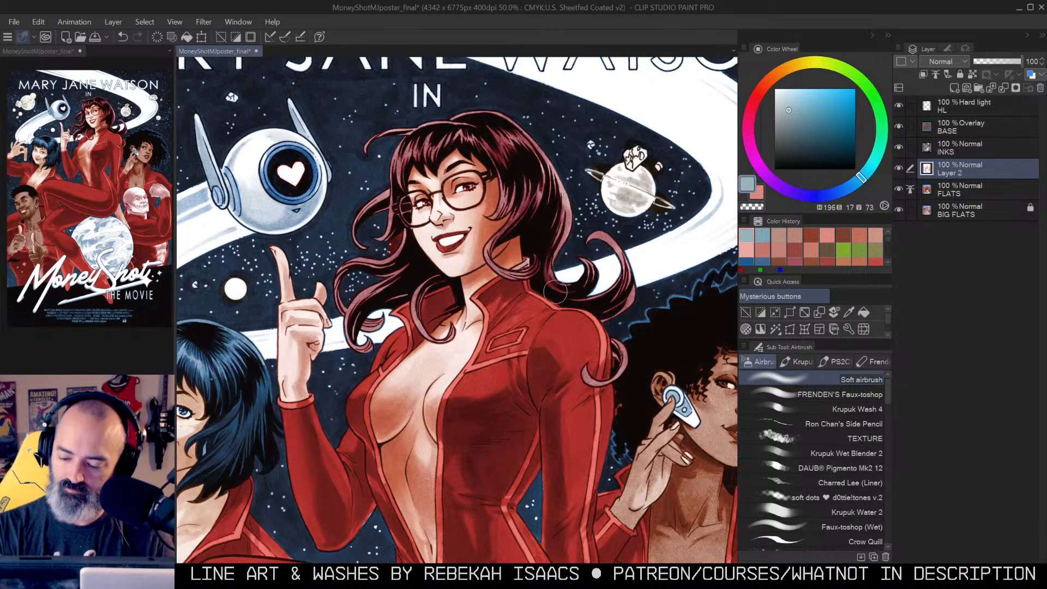
key("ctrl+z")
mouse_move(540, 283)
left_mouse_down()
mouse_move(571, 300)
mouse_move(636, 292)
mouse_move(642, 257)
mouse_move(620, 301)
left_mouse_up()
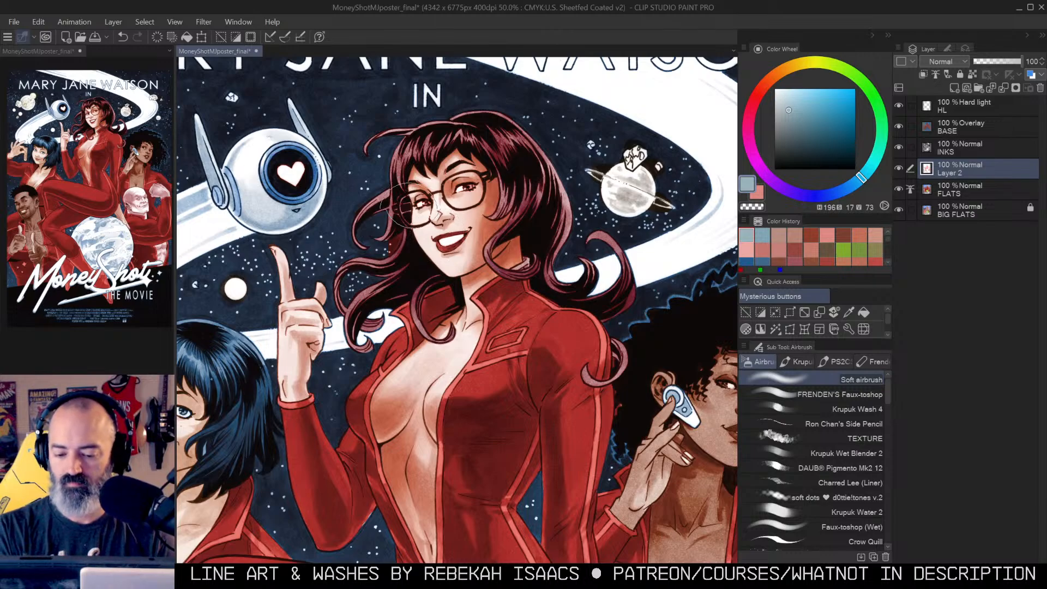
Step: Try a beige highlight (hue 22, saturation 26, value 79) on her hair on the BASE layer, and undo
left_click(960, 127)
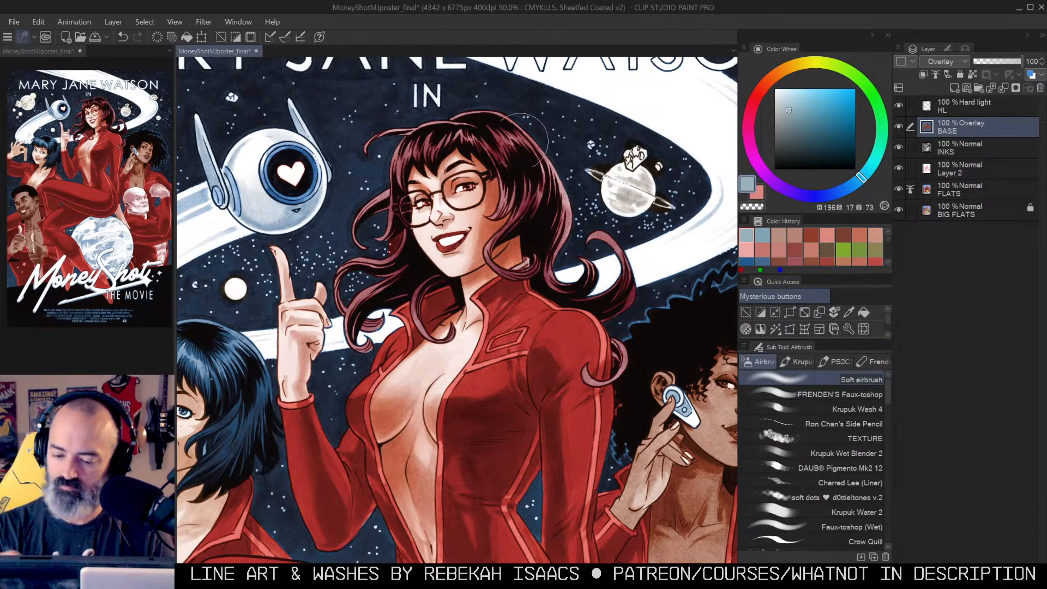
left_click(503, 143, "alt")
left_click(796, 105)
left_click(772, 78)
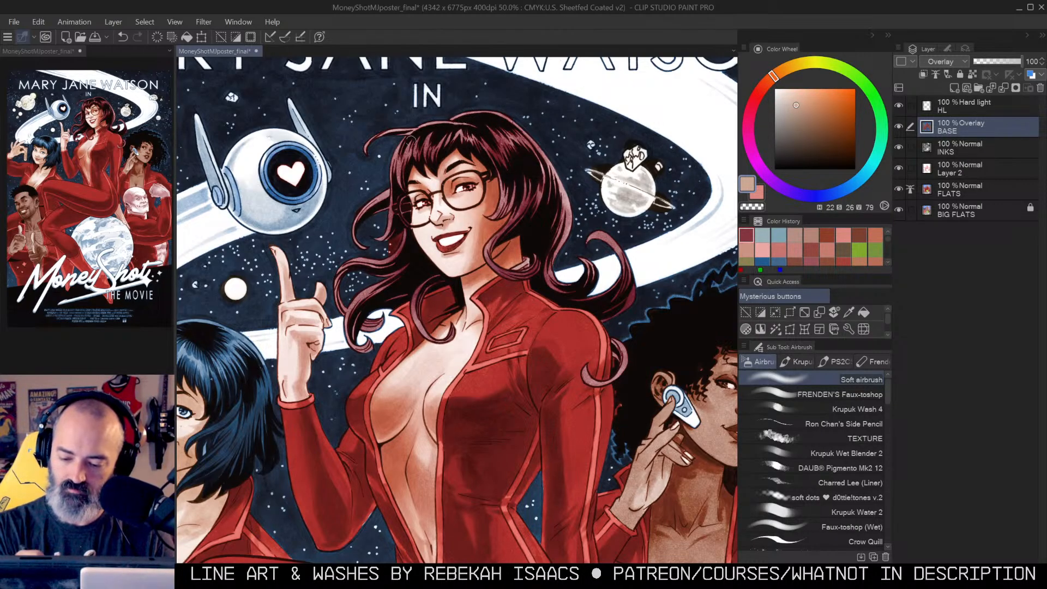
left_click(407, 150)
key("ctrl+z")
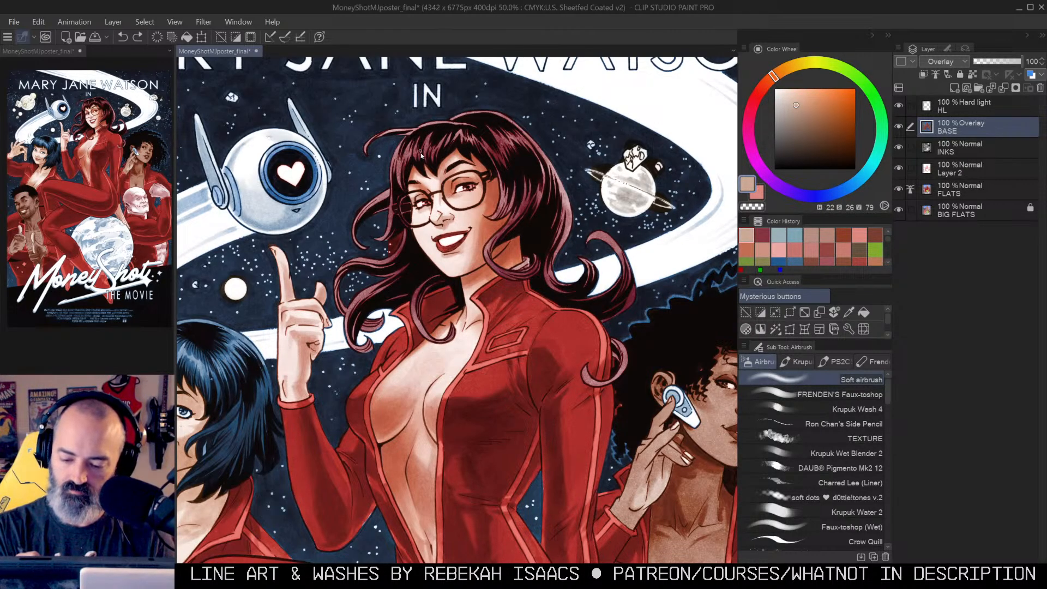
Step: Airbrush light blue highlights (hue 190, saturation 29, value 74) along the strands of her hair on the BASE layer
left_click(868, 163)
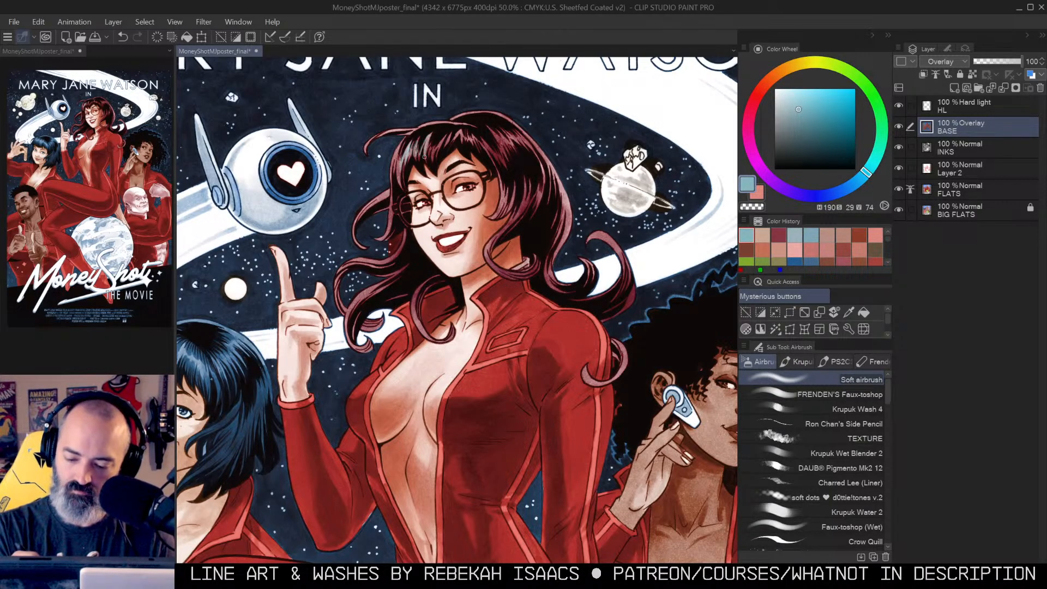
left_click_drag(403, 147, 396, 172)
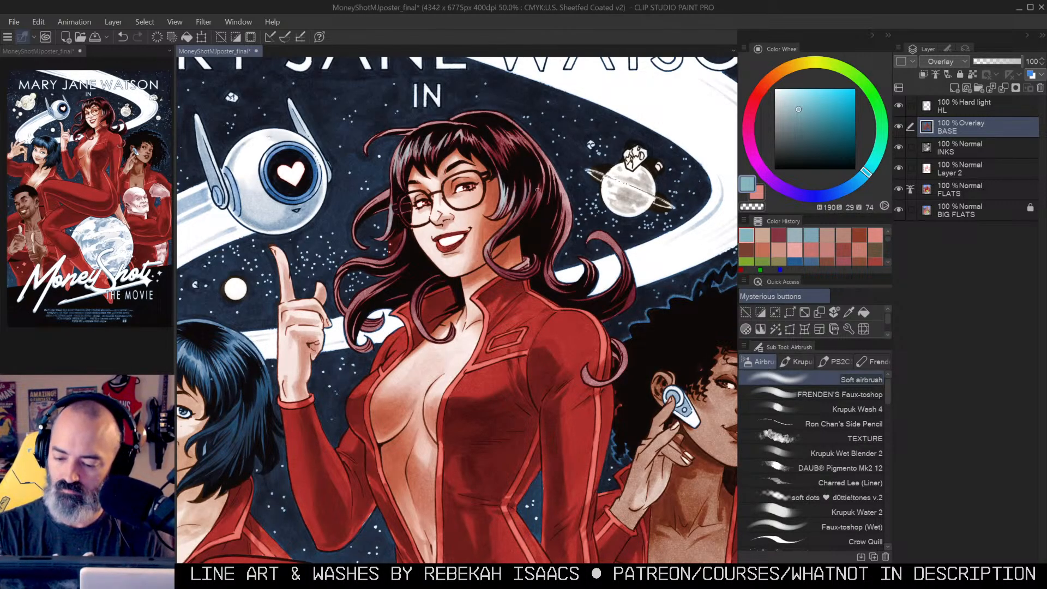
key("w")
left_click(537, 177)
key("ctrl+h")
key("b")
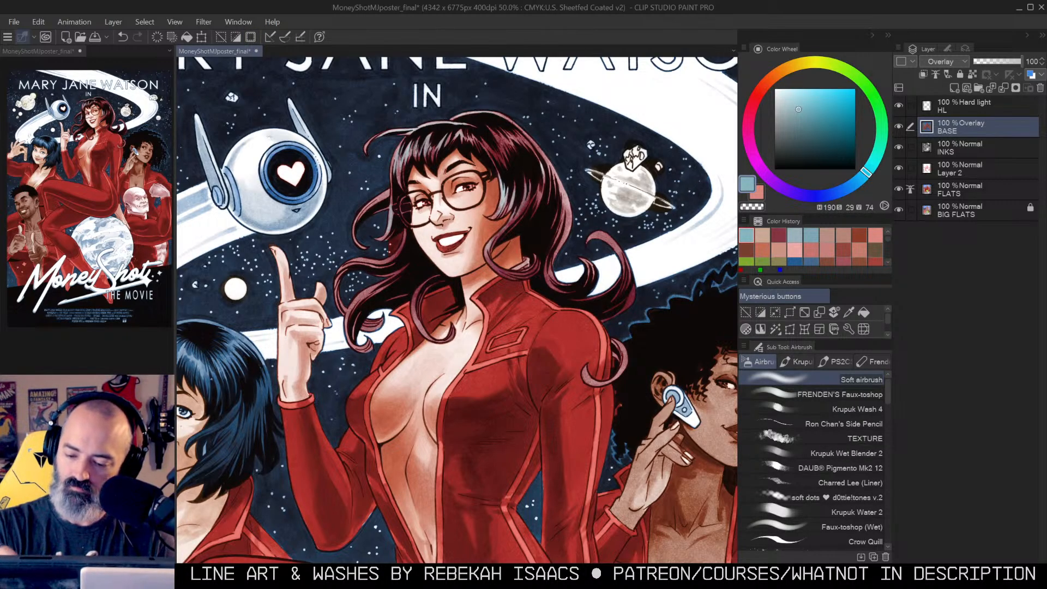
mouse_move(509, 121)
left_mouse_down()
mouse_move(546, 153)
mouse_move(568, 202)
mouse_move(557, 252)
left_mouse_up()
left_click_drag(387, 191, 353, 225)
mouse_move(336, 281)
left_mouse_down()
mouse_move(401, 250)
mouse_move(348, 312)
left_mouse_up()
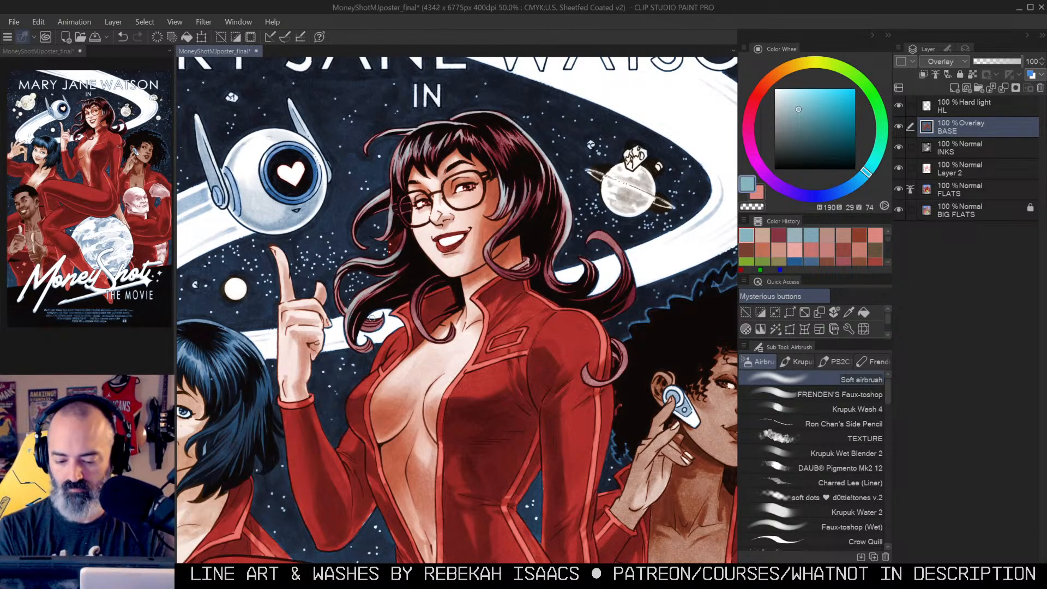
Step: Select the central woman's face, hand and chest skin from the flats
left_click(527, 266, "alt")
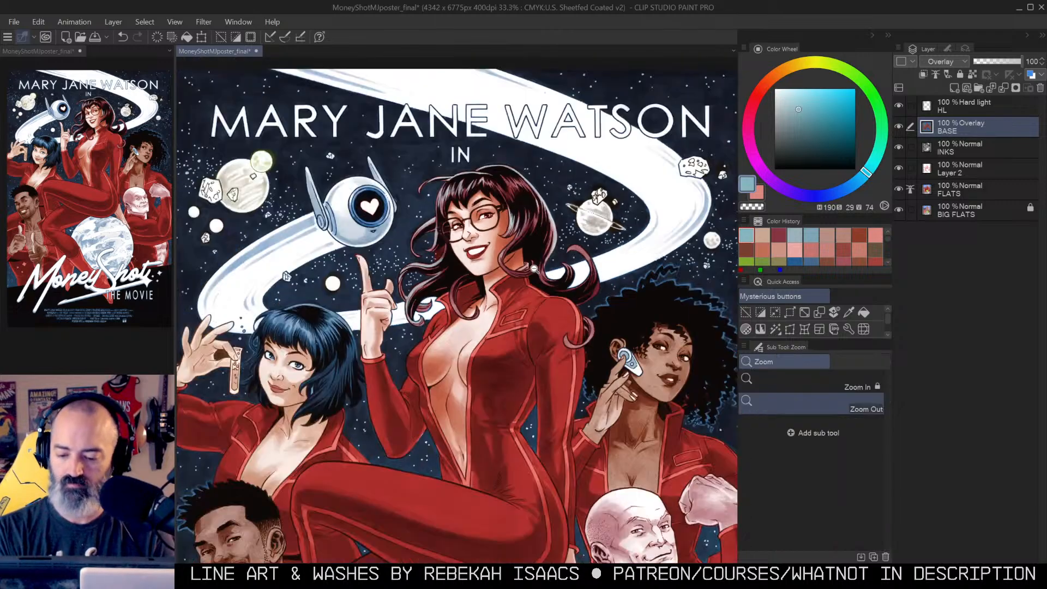
left_click(535, 268, "alt")
left_click_drag(570, 247, 564, 216)
left_click(510, 201)
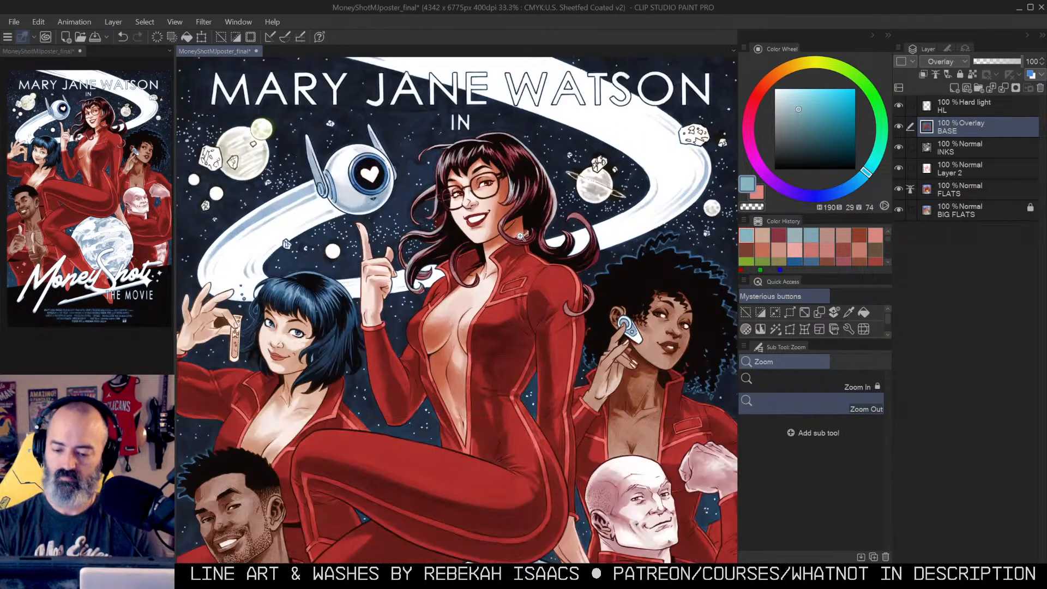
left_click(510, 201)
key("w")
key("/")
left_click(505, 233)
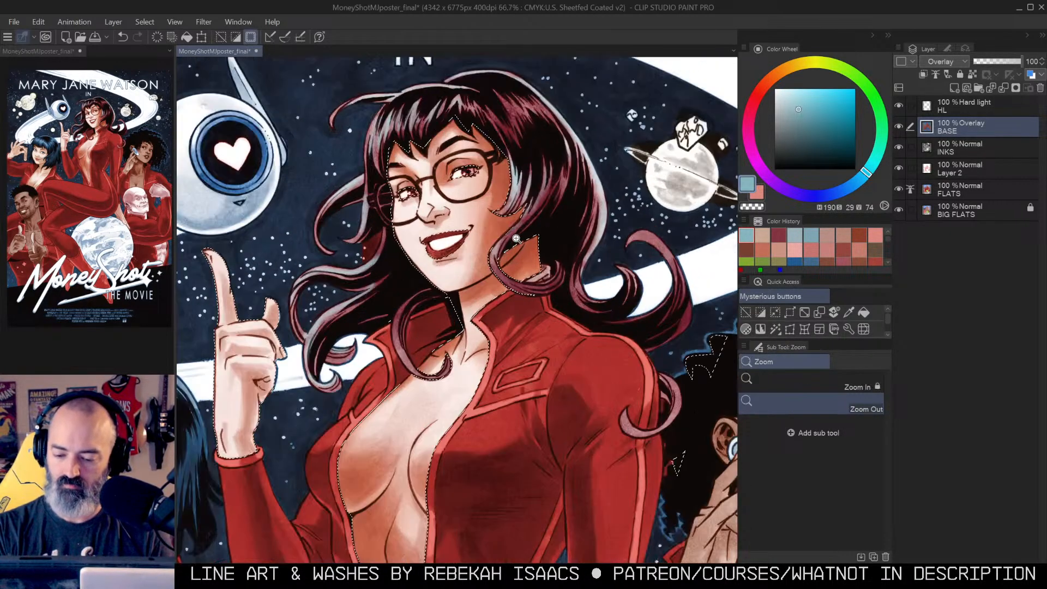
Step: Add an Overlay layer named OL directly above the BASE layer
left_click(975, 108)
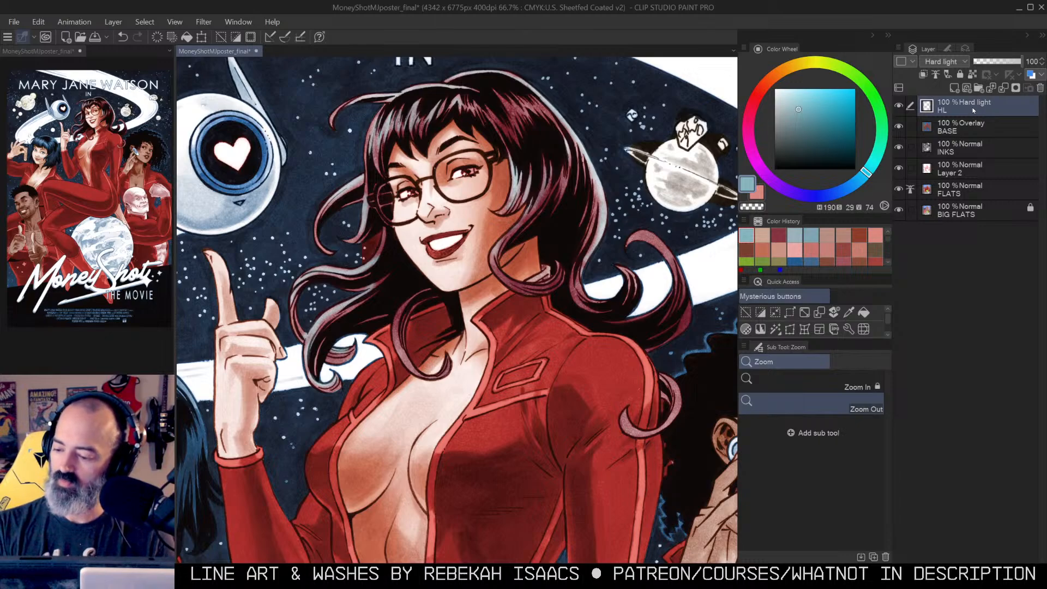
left_click(974, 130)
key("F2")
Step: Airbrush her cheeks and nose on OL in muted red (hue 0, saturation 42, value 60), undoing a stronger trial stroke first
key("b")
left_click(595, 354, "alt")
left_click_drag(762, 90, 758, 97)
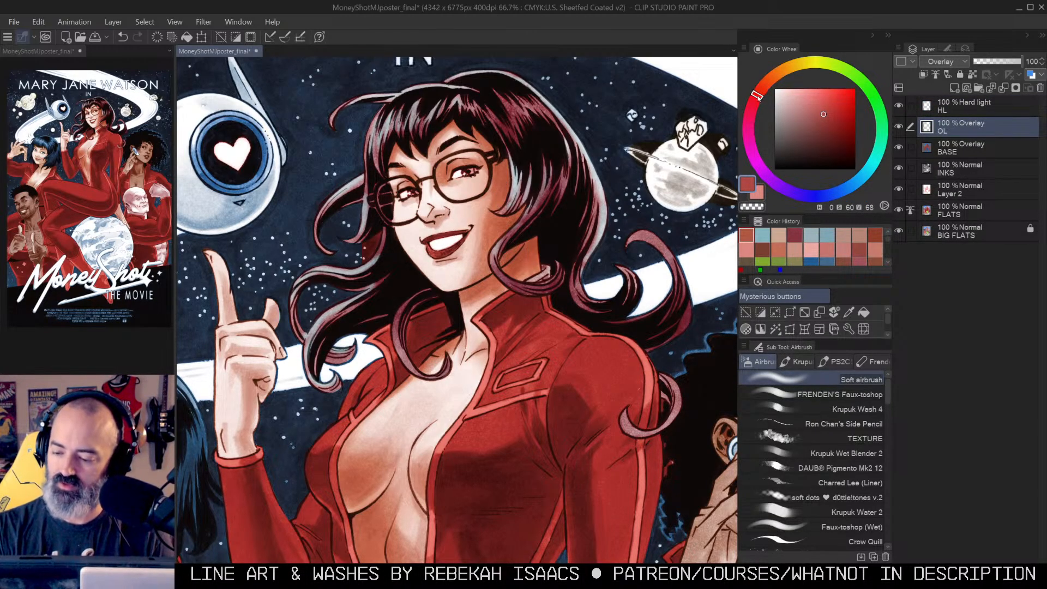
mouse_move(496, 181)
left_mouse_down()
mouse_move(502, 166)
mouse_move(475, 210)
left_mouse_up()
key("ctrl+z")
left_click_drag(826, 119, 810, 121)
mouse_move(489, 186)
left_mouse_down()
mouse_move(459, 248)
mouse_move(487, 188)
mouse_move(435, 213)
left_mouse_up()
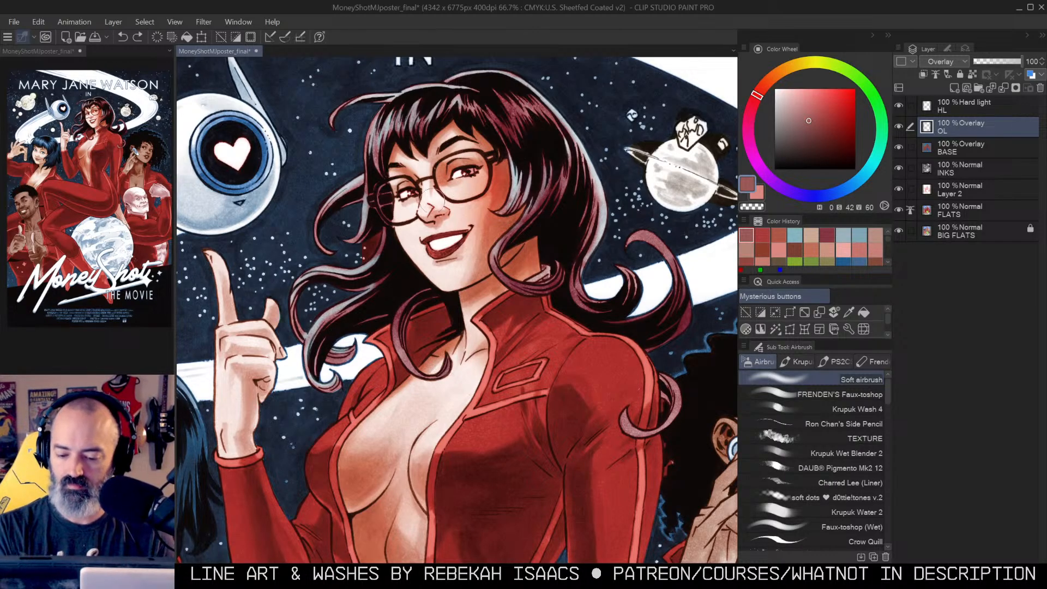
Step: Airbrush her chest and midriff on OL with the same muted red
left_click(489, 216, "alt")
left_click(489, 216, "alt")
left_click(523, 268, "alt")
left_click_drag(540, 268, 537, 217)
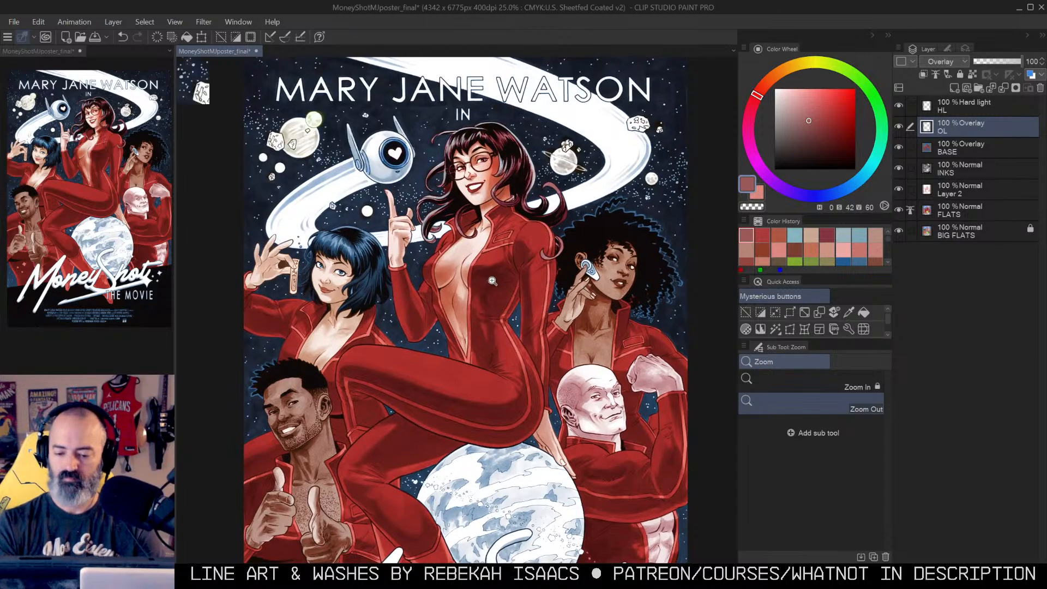
left_click(491, 283)
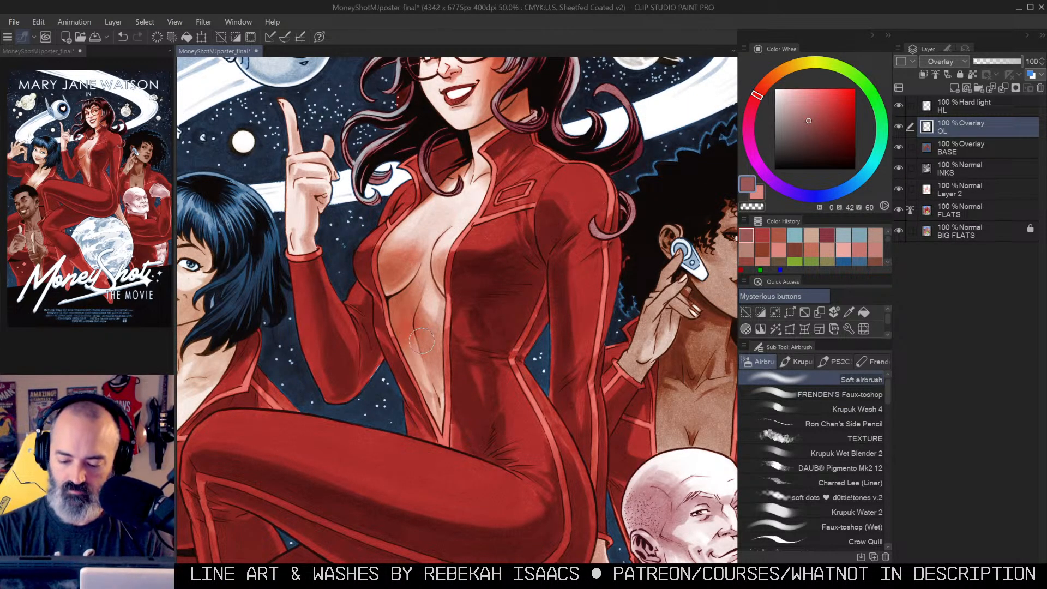
key("ctrl+space")
left_click(496, 321, "alt")
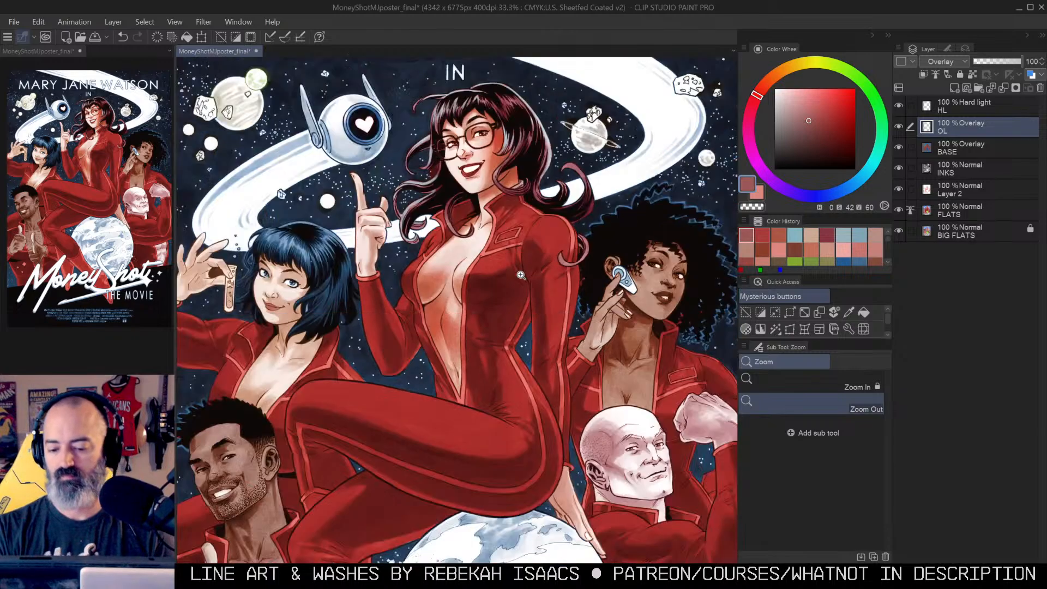
Step: Deselect the central woman's skin and inspect the OL layer's airbrushing in isolation
left_click(532, 273, "alt")
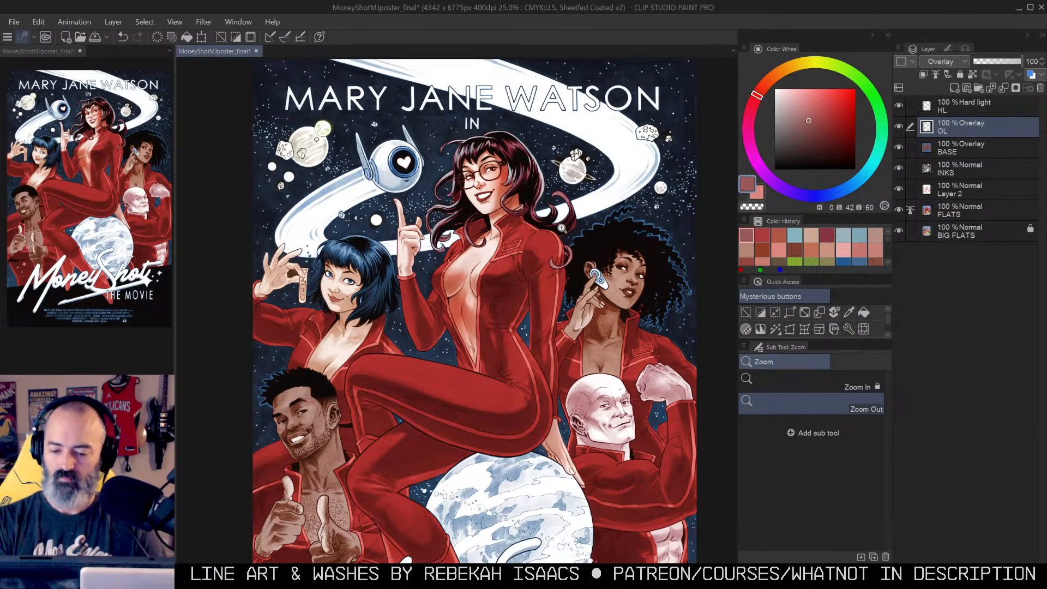
left_click_drag(561, 188, 558, 172)
key("ctrl+d")
key("m")
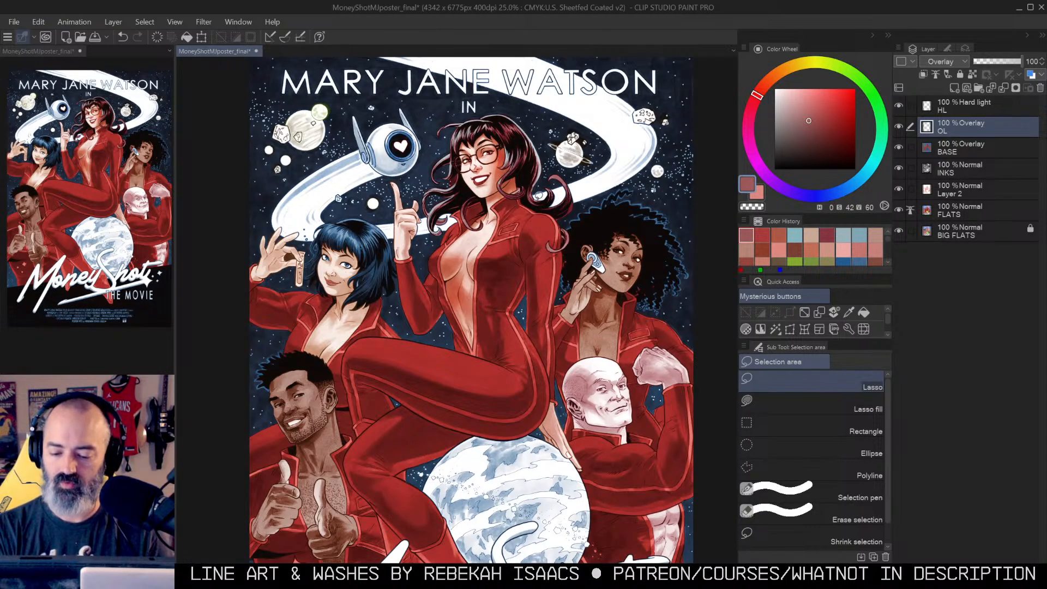
key("ctrl+space")
left_click(444, 239)
left_click(437, 236)
left_click_drag(467, 250, 519, 249)
key("b")
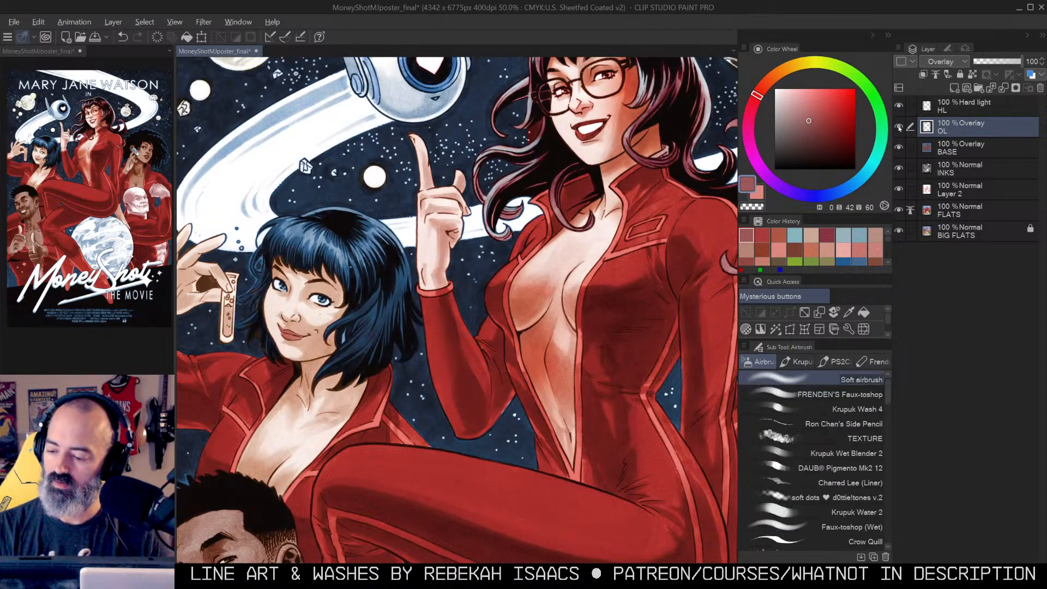
left_click(899, 126, "alt")
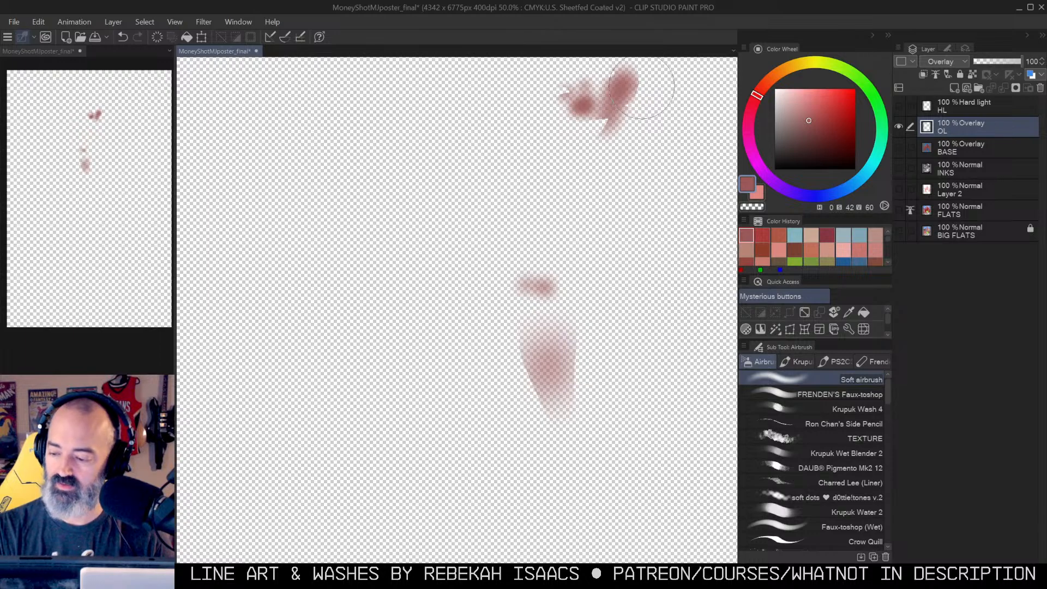
left_click(899, 127, "alt")
Step: Select the raised hand's skin and airbrush it on BASE in dark red (hue 353, saturation 83, value 45) sampled from the hair, undoing one stroke
left_click(952, 147)
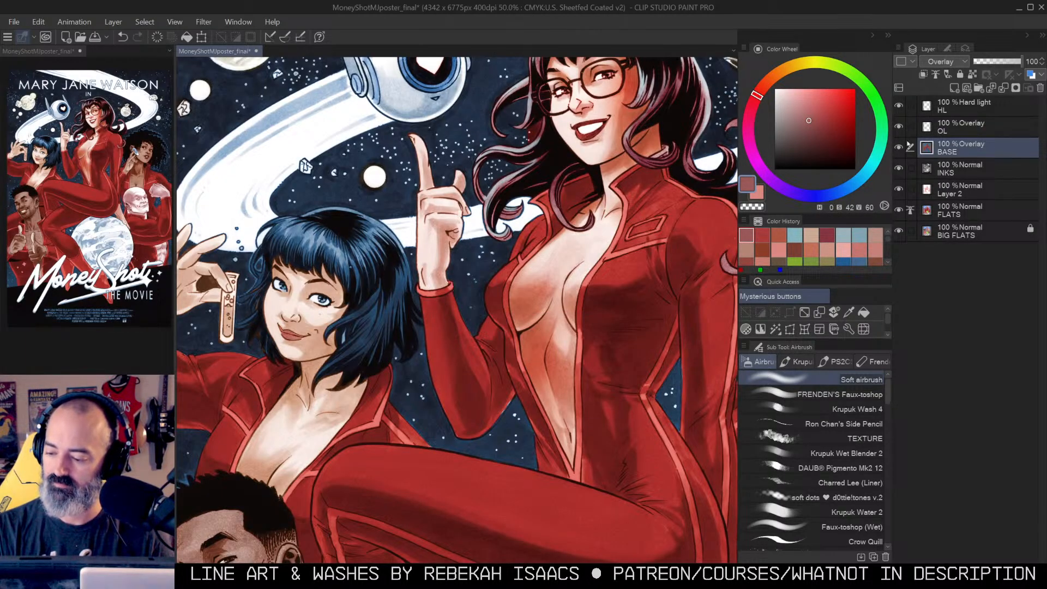
left_click(899, 147, "alt")
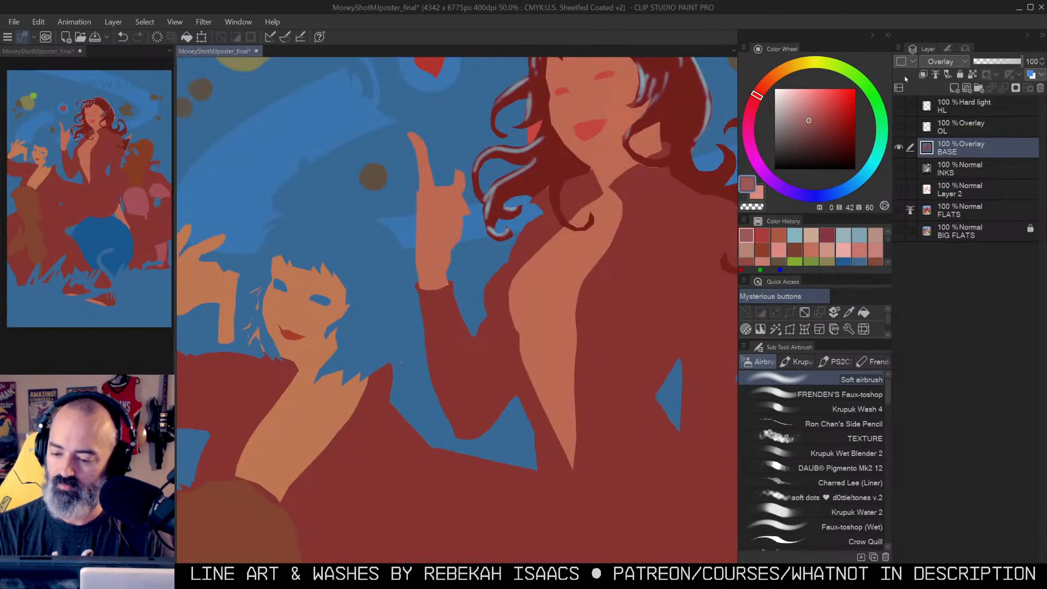
left_click(682, 101, "alt")
left_click(899, 148, "alt")
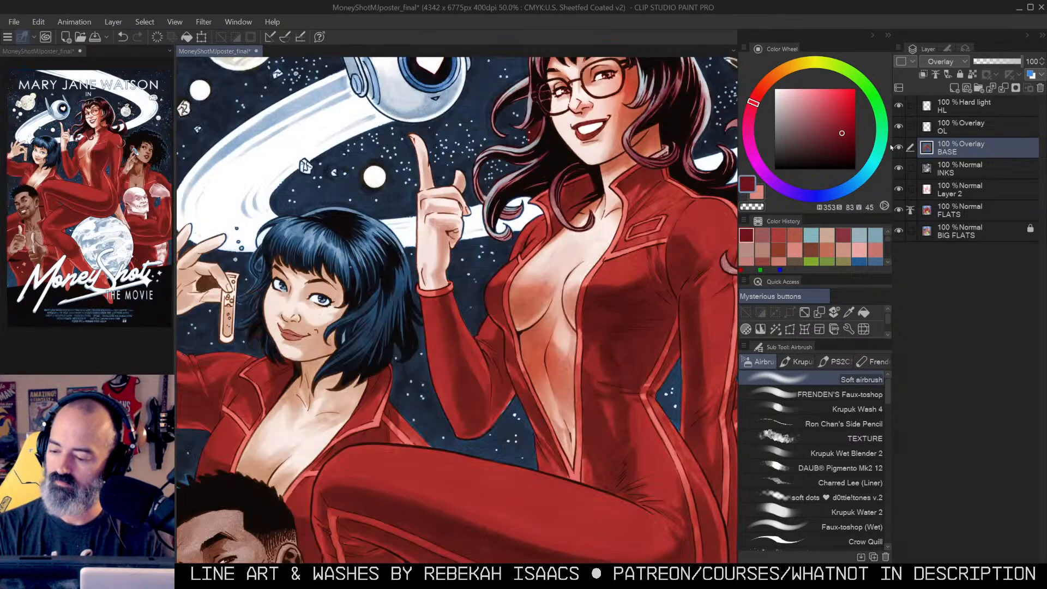
key("w")
left_click(459, 181)
key("ctrl+h")
key("b")
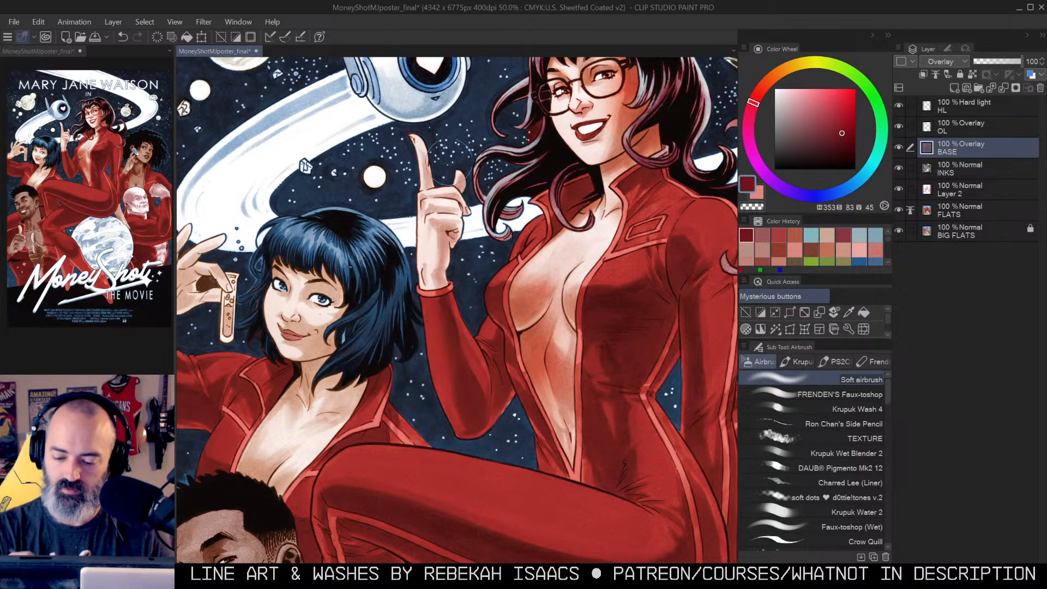
left_click_drag(444, 178, 459, 179)
key("ctrl+z")
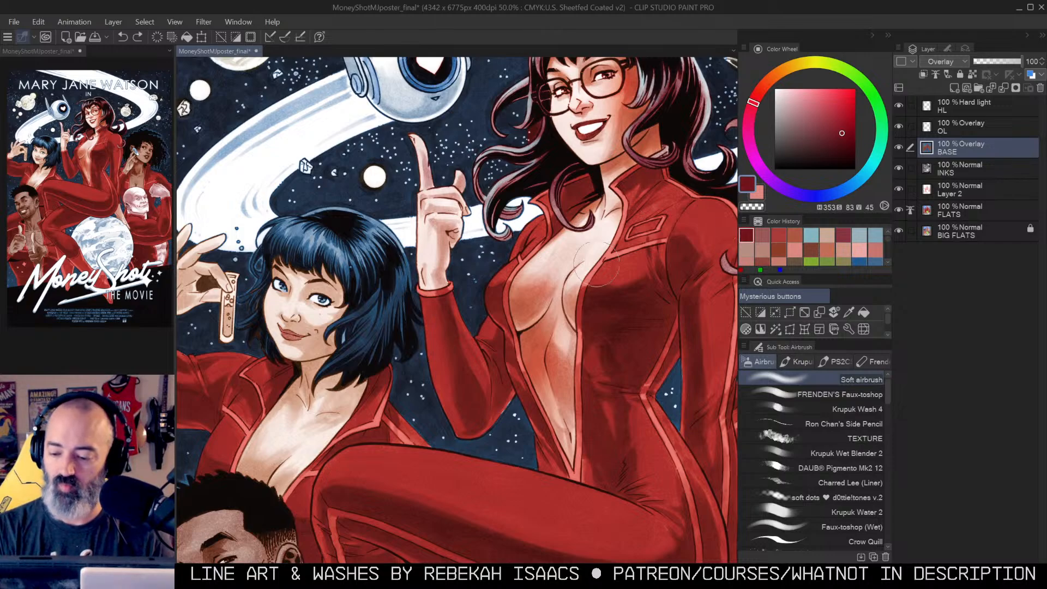
left_click_drag(628, 238, 574, 263)
Step: Airbrush the raised hand on Layer 2 with the pale tone sampled from her face shading (hue 14, saturation 15, value 83), undoing the first stroke
left_click(899, 148, "alt")
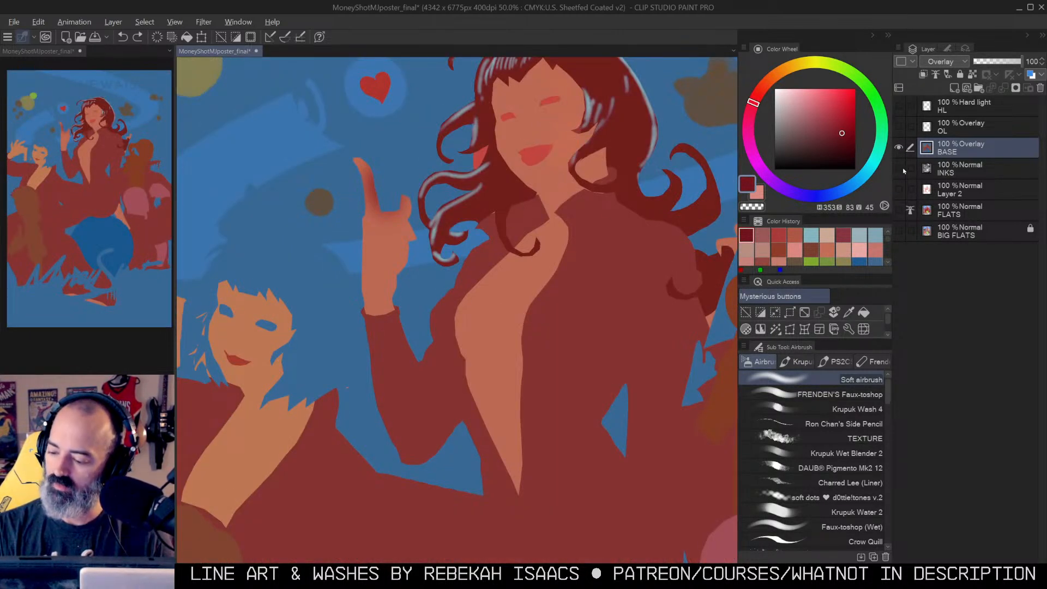
left_click(900, 147, "alt")
left_click(900, 190, "alt")
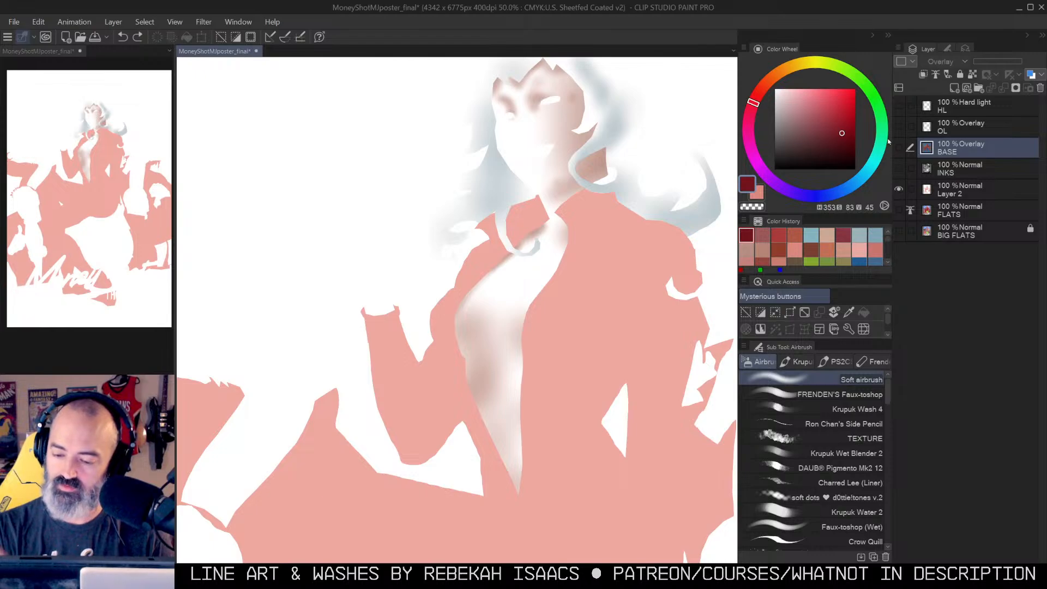
left_click(565, 141, "alt")
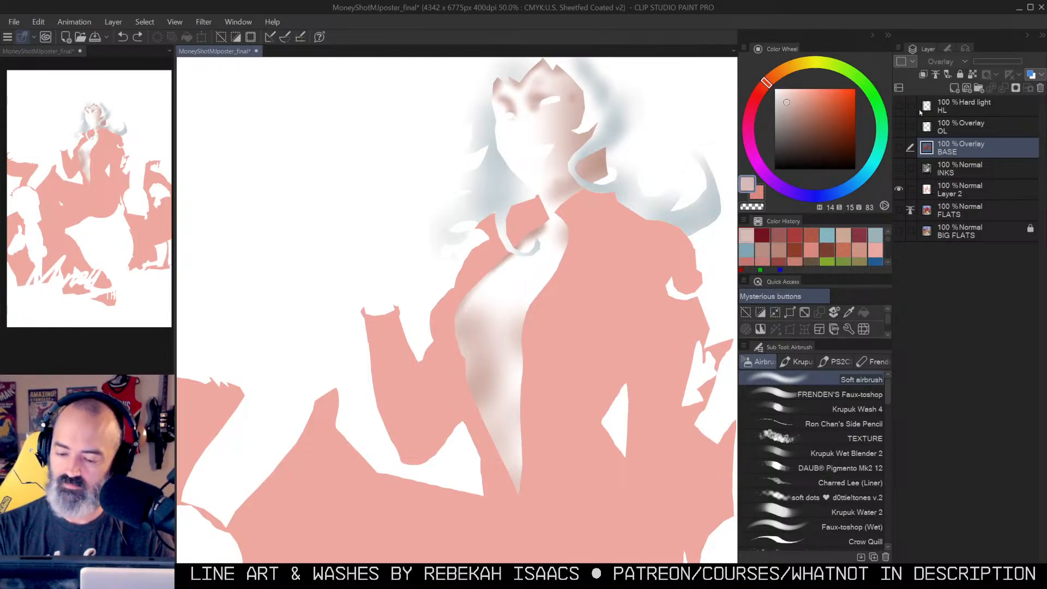
left_click(899, 189, "alt")
left_click(952, 189)
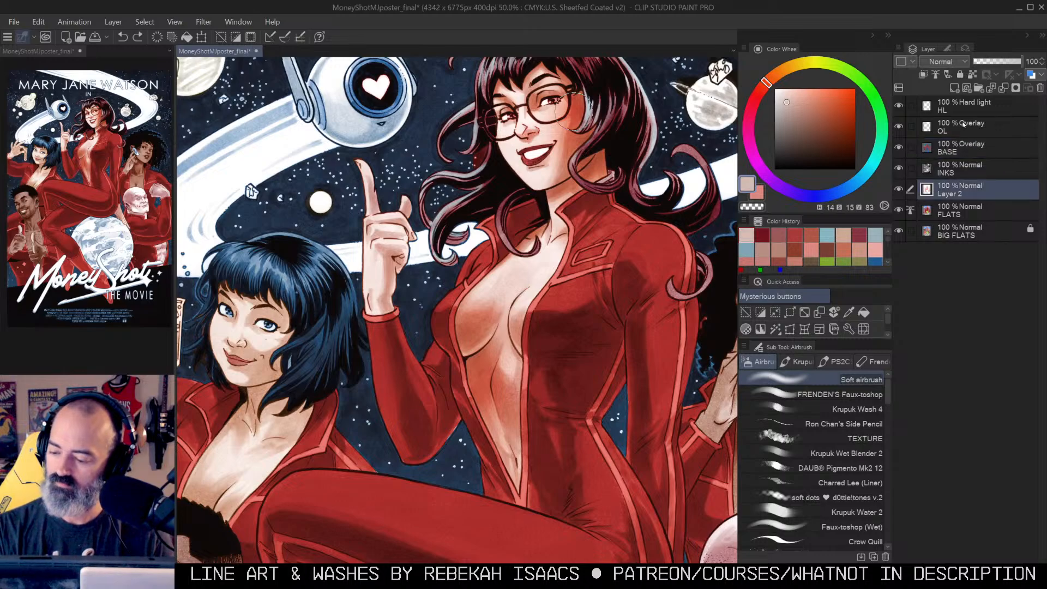
left_click_drag(371, 169, 377, 191)
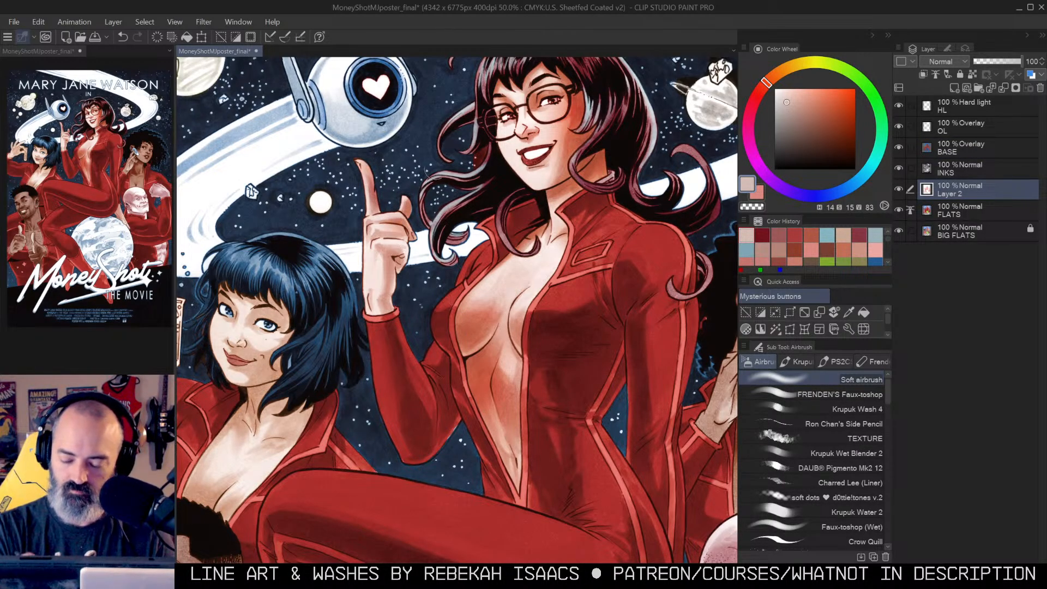
key("ctrl+z")
mouse_move(411, 223)
left_mouse_down()
mouse_move(381, 221)
mouse_move(408, 225)
mouse_move(418, 240)
mouse_move(405, 236)
mouse_move(391, 278)
mouse_move(407, 263)
left_mouse_up()
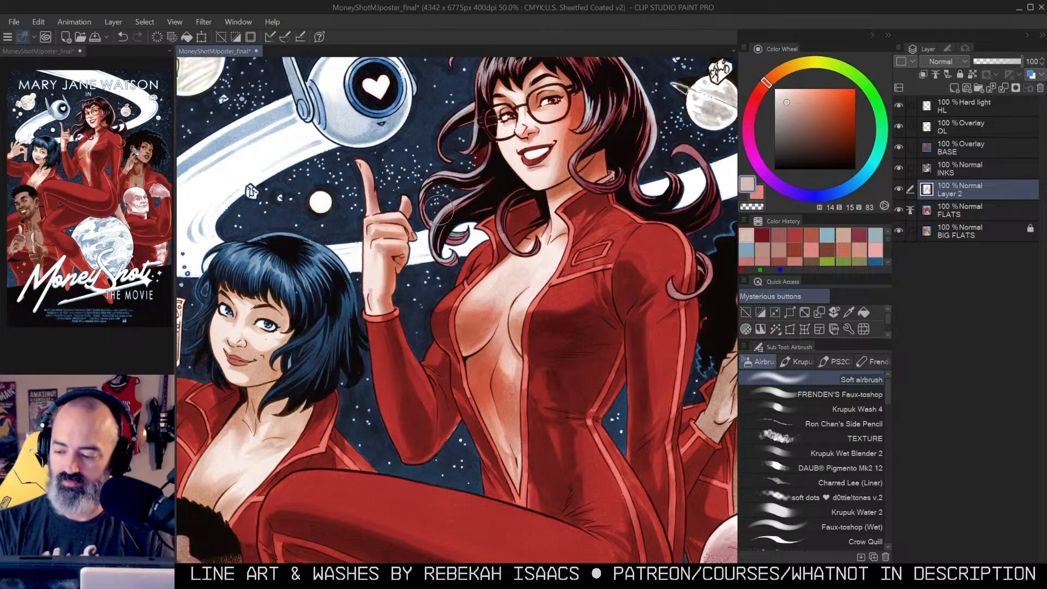
Step: Airbrush her hand resting on the planet on Layer 2 in muted pink (hue 2, saturation 24, value 81)
scroll(431, 218, "down", 1)
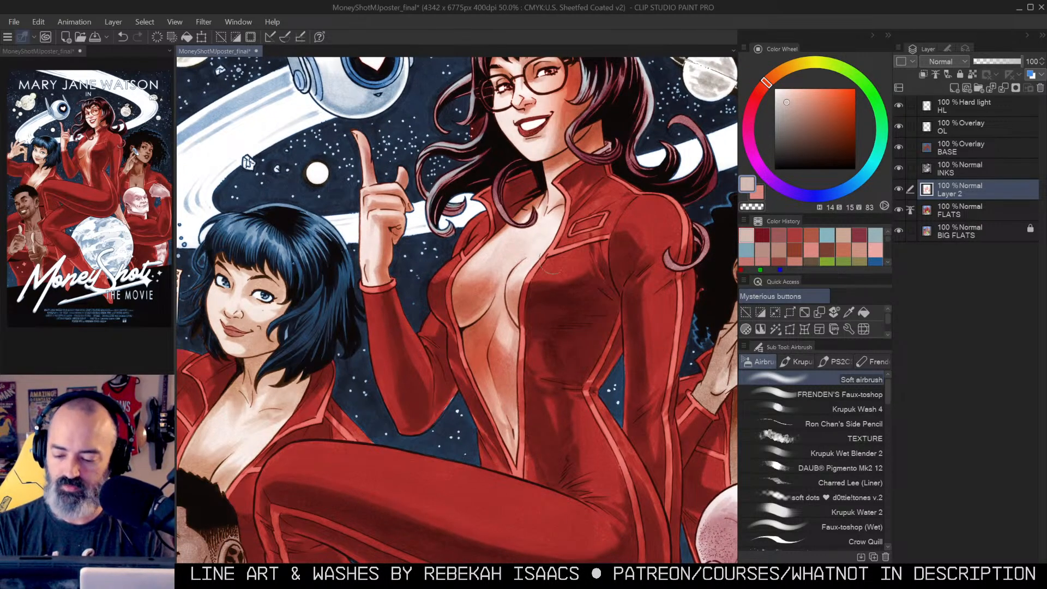
left_click_drag(622, 235, 536, 207)
key("alt+space")
left_click(570, 160, "alt")
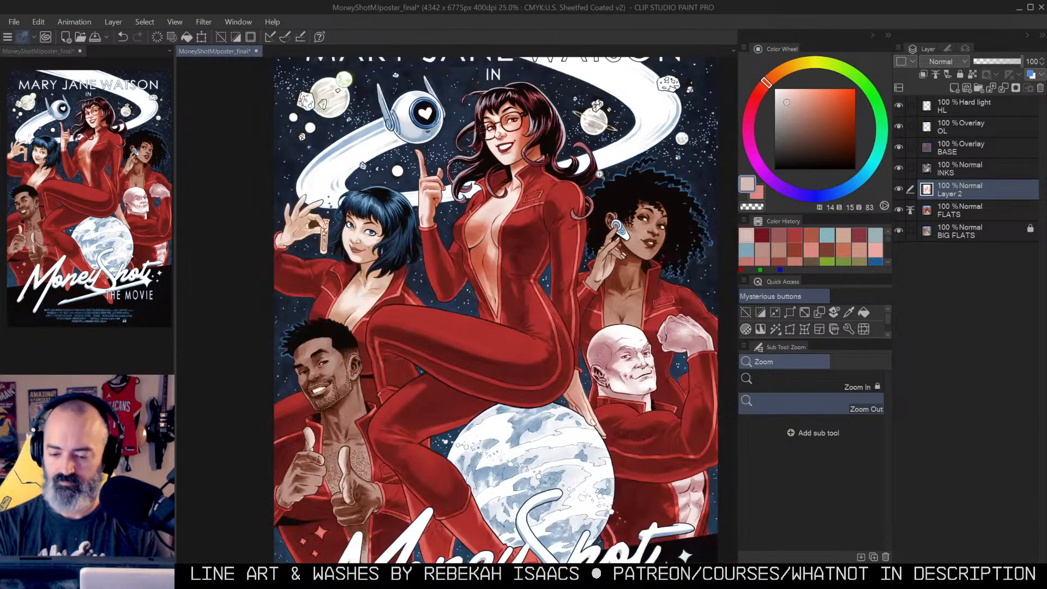
left_click(578, 335, "ctrl")
left_click_drag(579, 336, 554, 233)
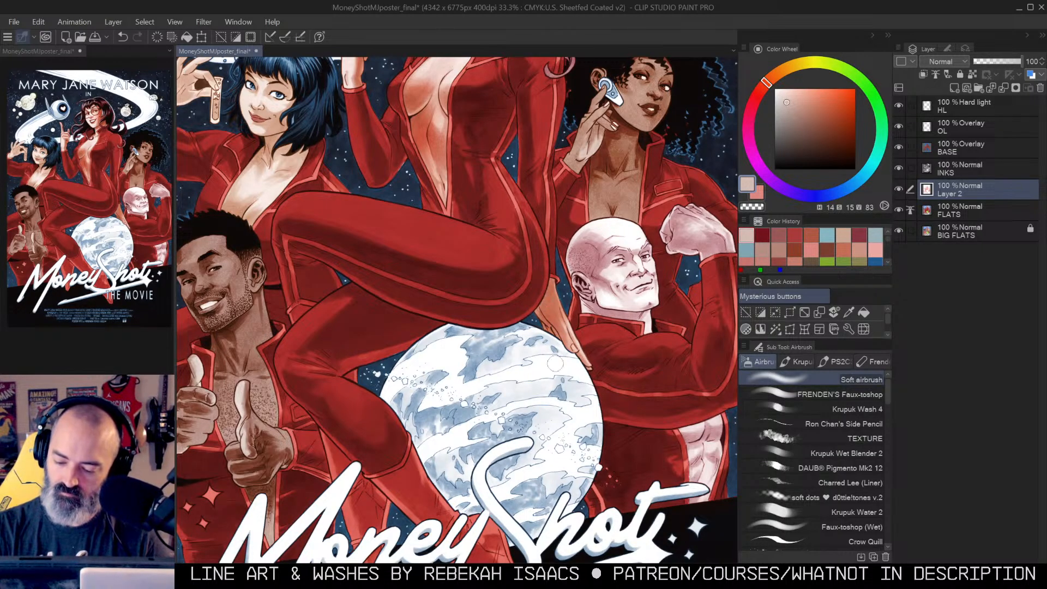
left_click(794, 113)
left_click(758, 93)
left_click(794, 106)
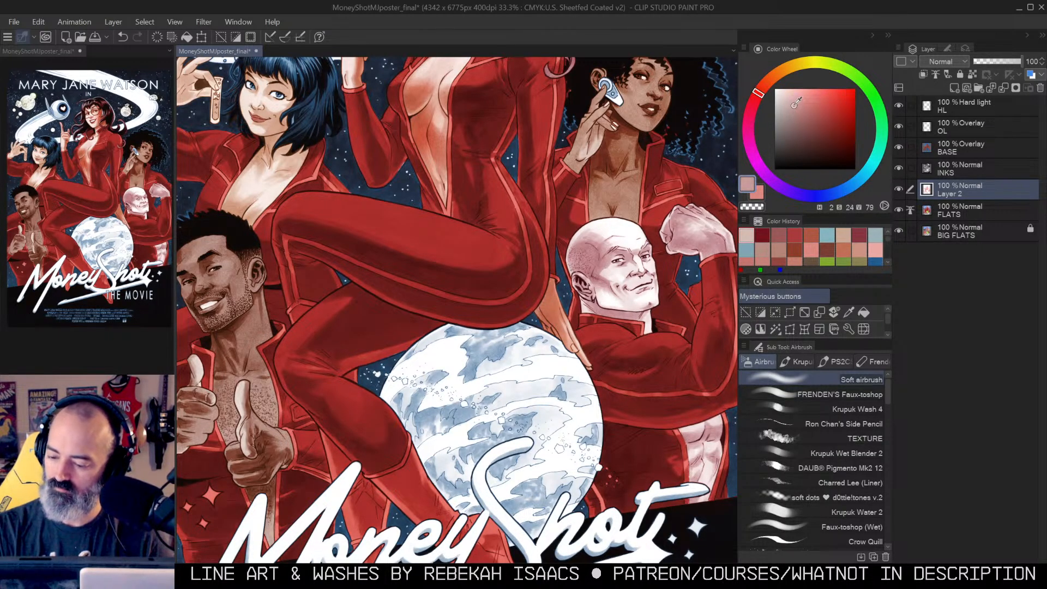
left_click_drag(547, 295, 547, 318)
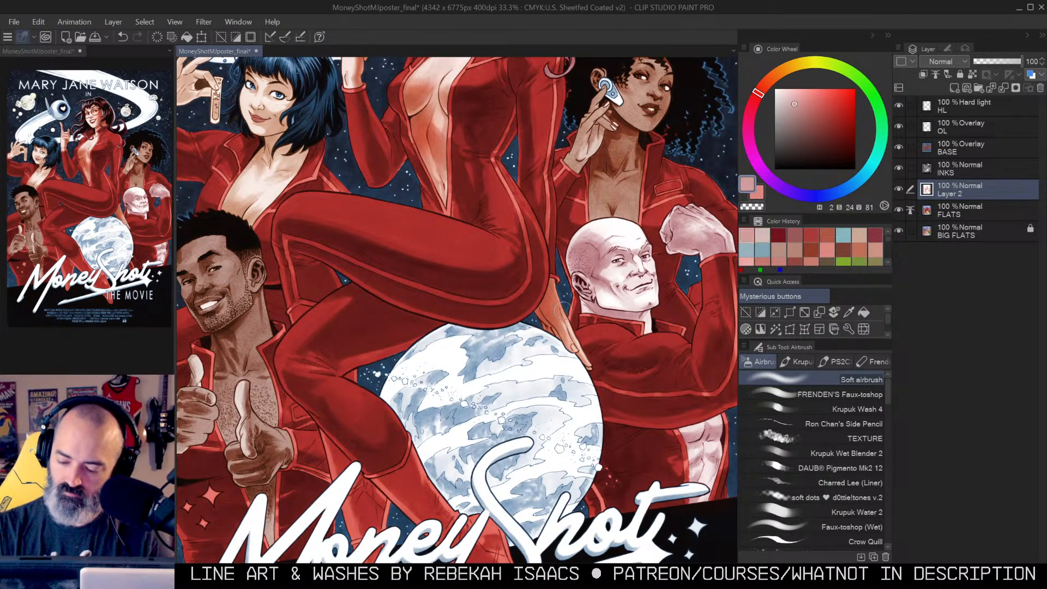
Step: Review the skin and suit colouring across the poster from several zoom levels
left_click(500, 306, "alt")
left_click_drag(562, 242, 563, 270)
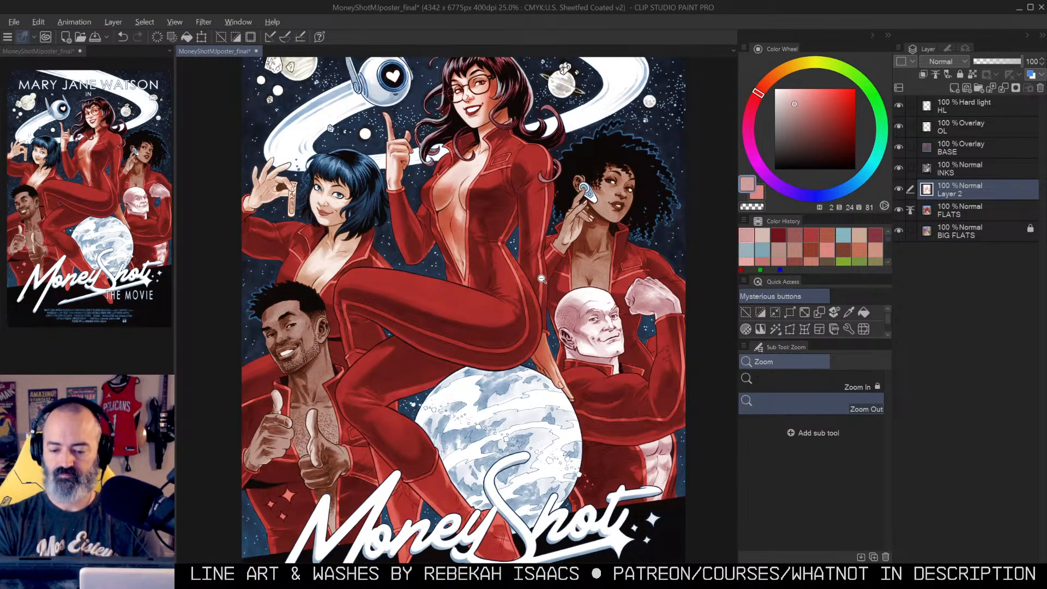
left_click(546, 280, "ctrl+alt")
left_click(535, 248)
left_click(535, 248)
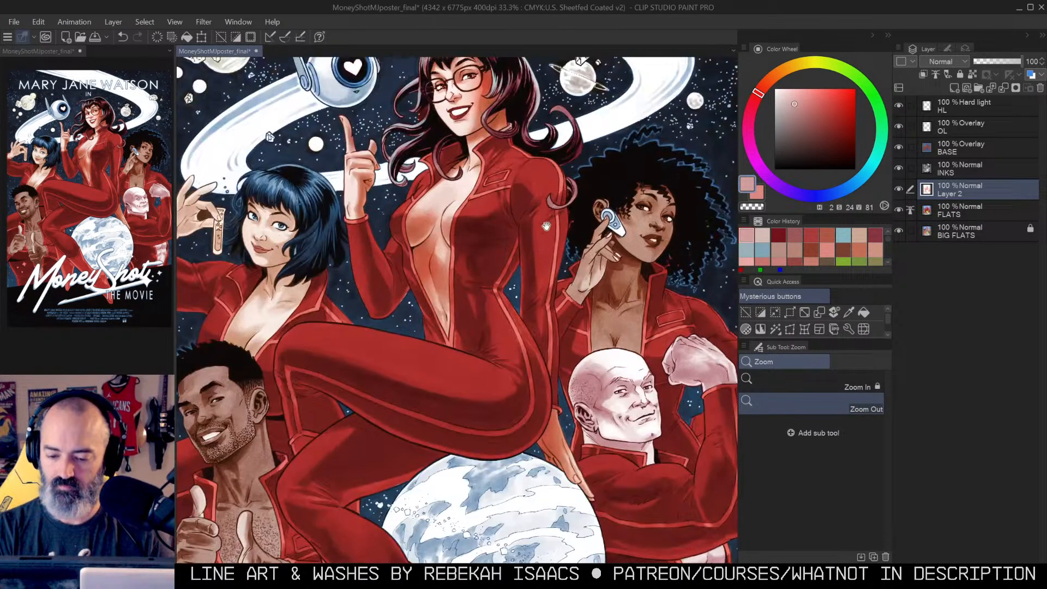
left_click_drag(562, 171, 557, 259)
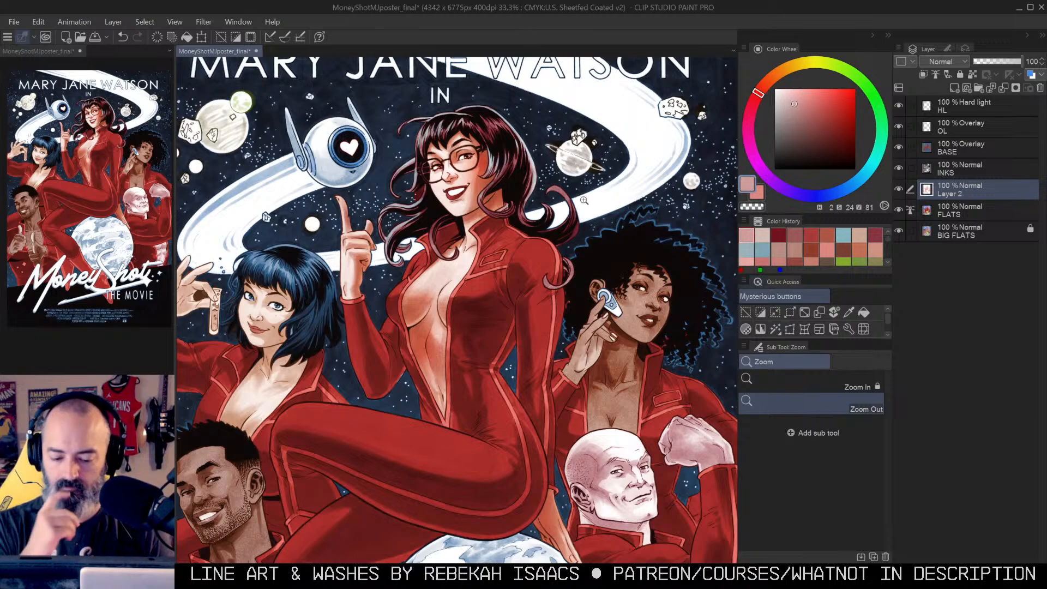
scroll(584, 200, "down", 3)
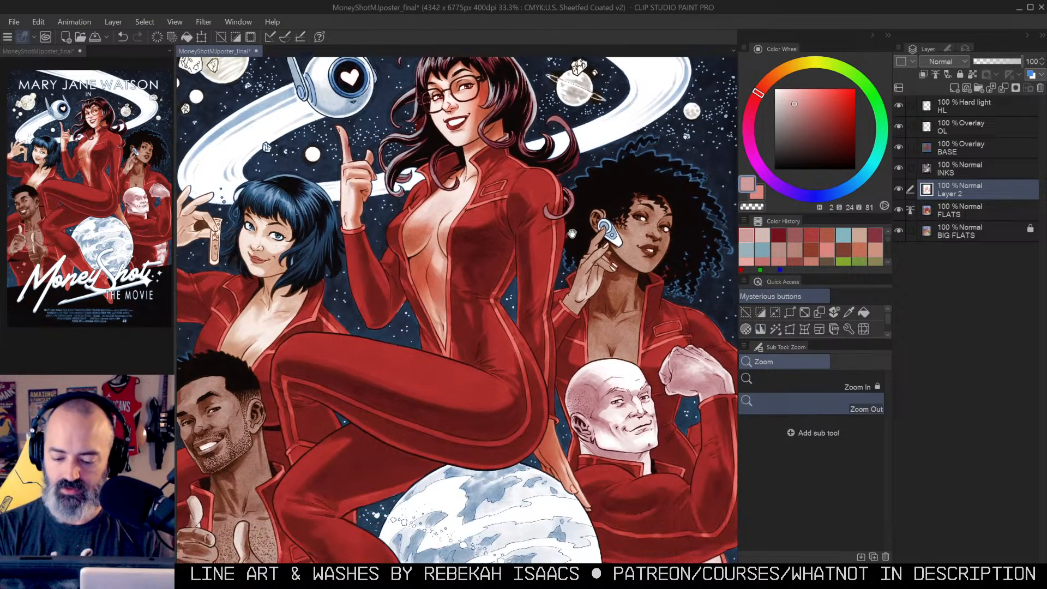
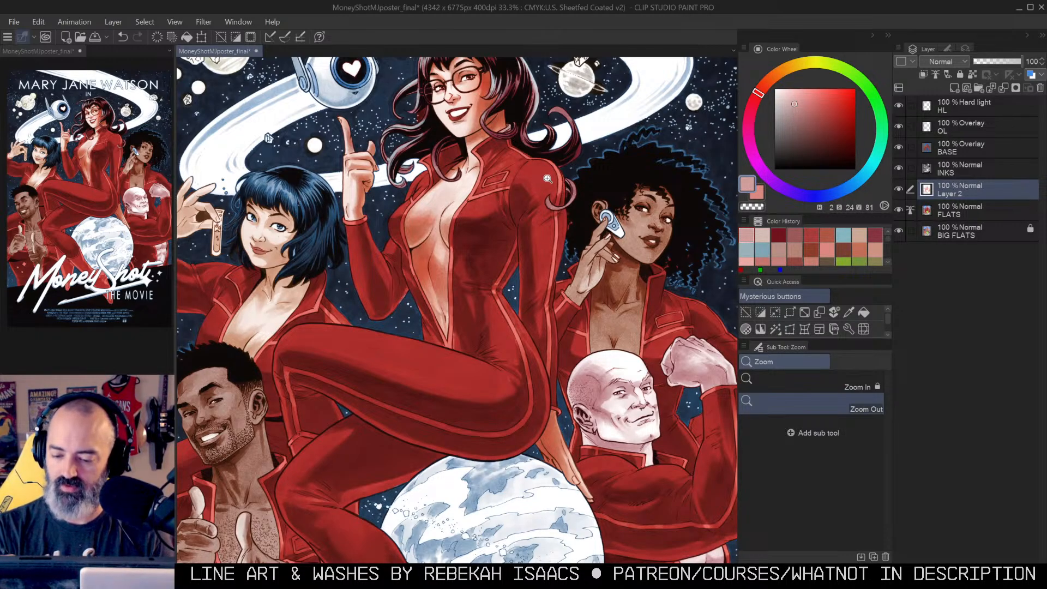
left_click(542, 201, "alt")
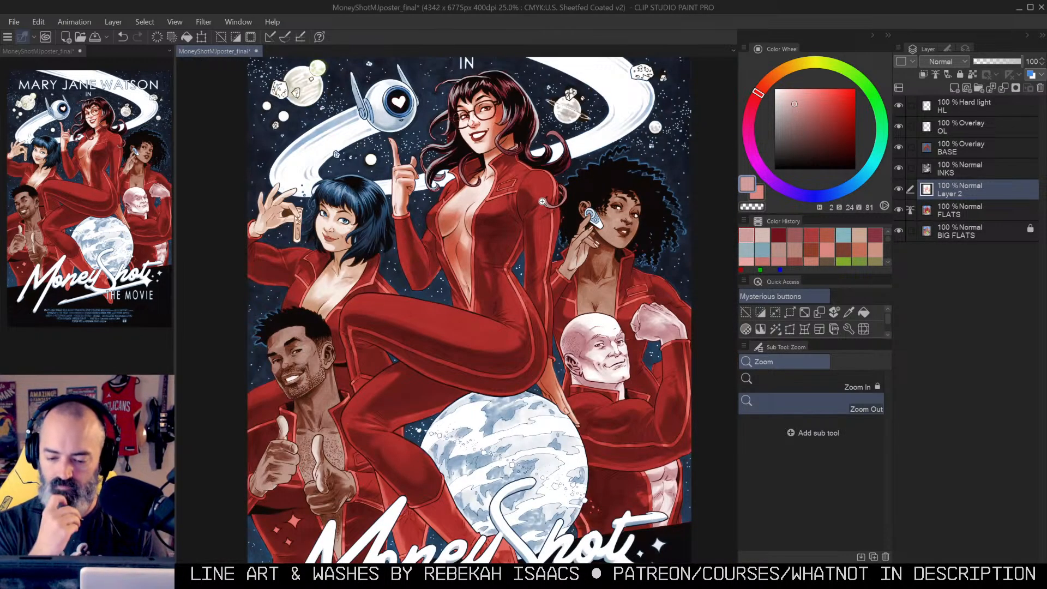
left_click(539, 190)
left_click(539, 189)
left_click_drag(539, 187, 574, 226)
Step: Select the central woman's suit trim from the flats for painting on BASE in pale blue (hue 192, saturation 17, value 87)
key("m")
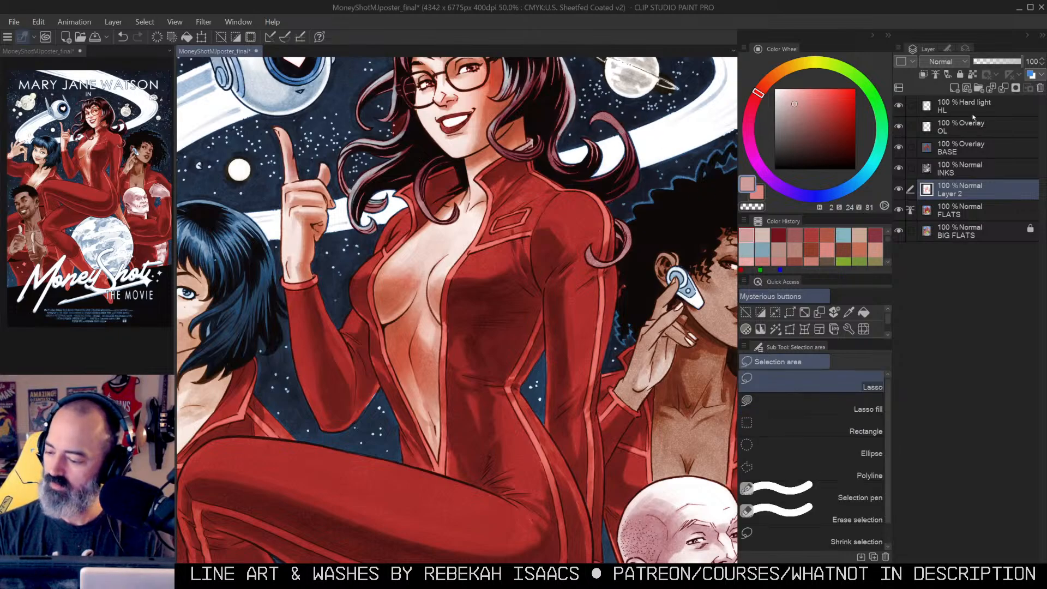
key("b")
left_click(935, 153)
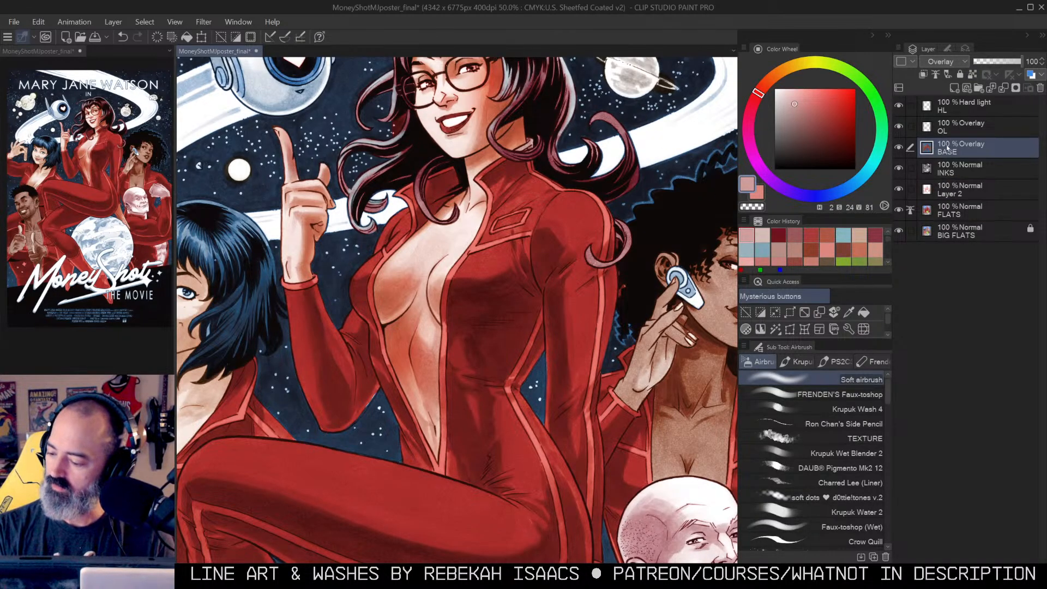
left_click(787, 96)
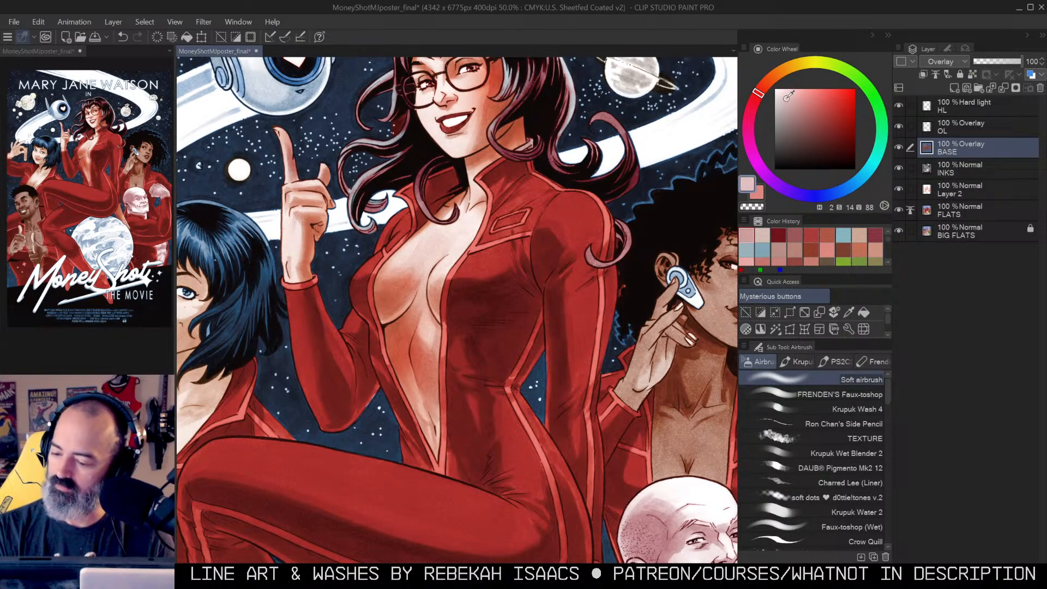
left_click(864, 172)
key("w")
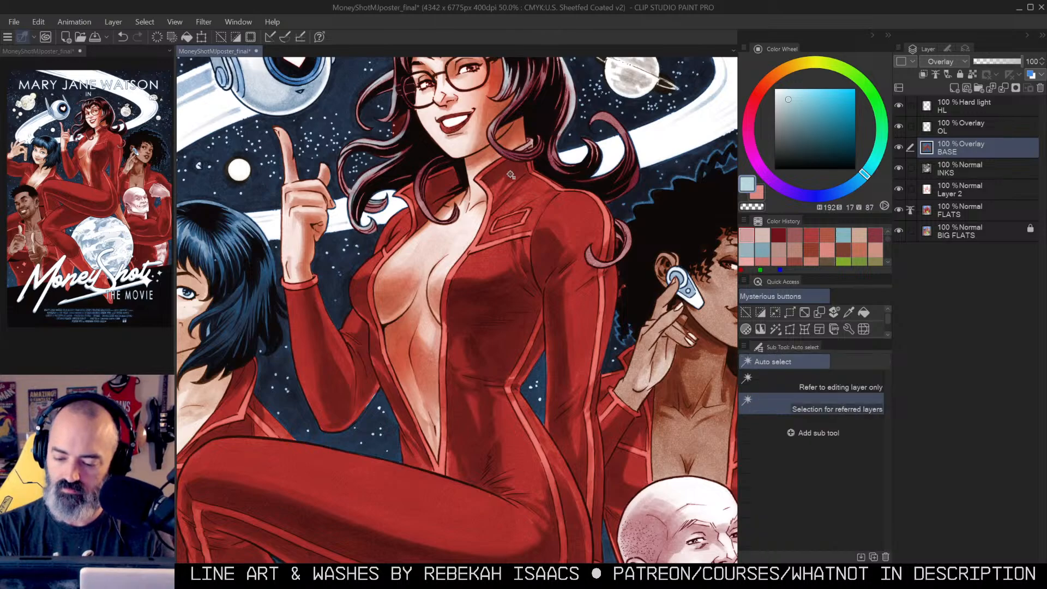
left_click(511, 177)
left_click(518, 186, "ctrl")
key("ctrl+h")
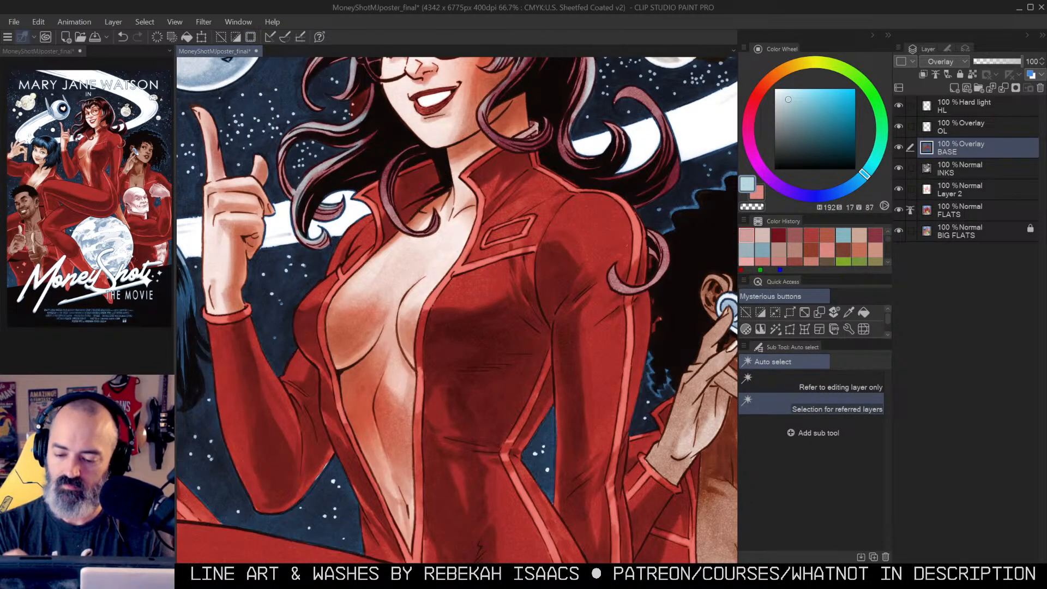
Step: Airbrush the suit's collar, chest and shoulder trim on BASE with the pale blue, undoing one shoulder stroke
key("b")
left_click_drag(470, 170, 506, 146)
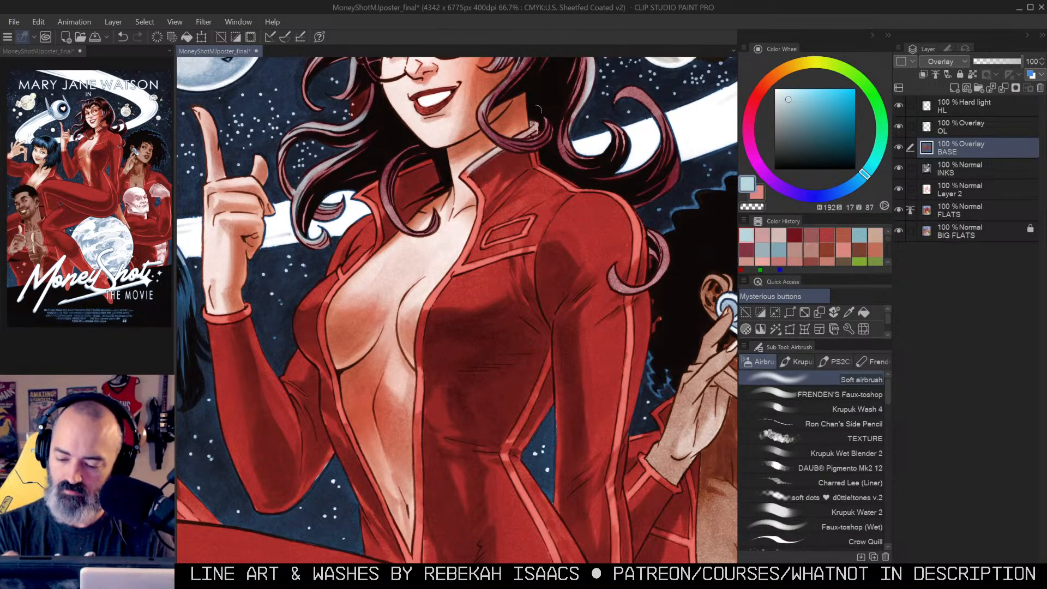
mouse_move(467, 176)
left_mouse_down()
mouse_move(482, 218)
mouse_move(438, 288)
mouse_move(526, 251)
left_mouse_up()
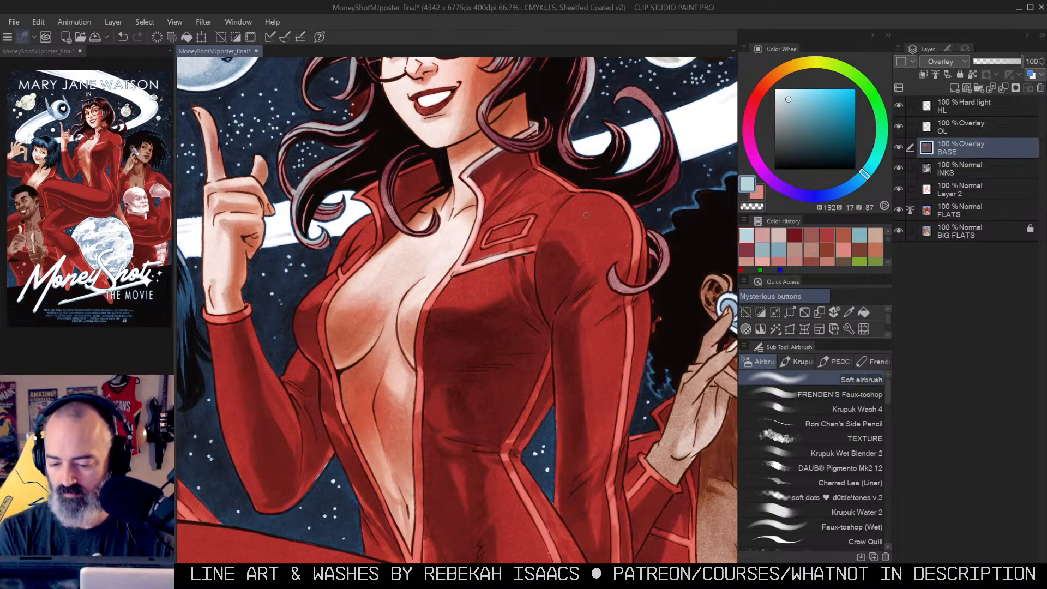
mouse_move(538, 163)
left_mouse_down()
mouse_move(558, 176)
mouse_move(541, 172)
mouse_move(573, 162)
mouse_move(547, 172)
mouse_move(573, 190)
mouse_move(560, 166)
mouse_move(618, 186)
mouse_move(596, 190)
mouse_move(622, 206)
left_mouse_up()
key("ctrl+z")
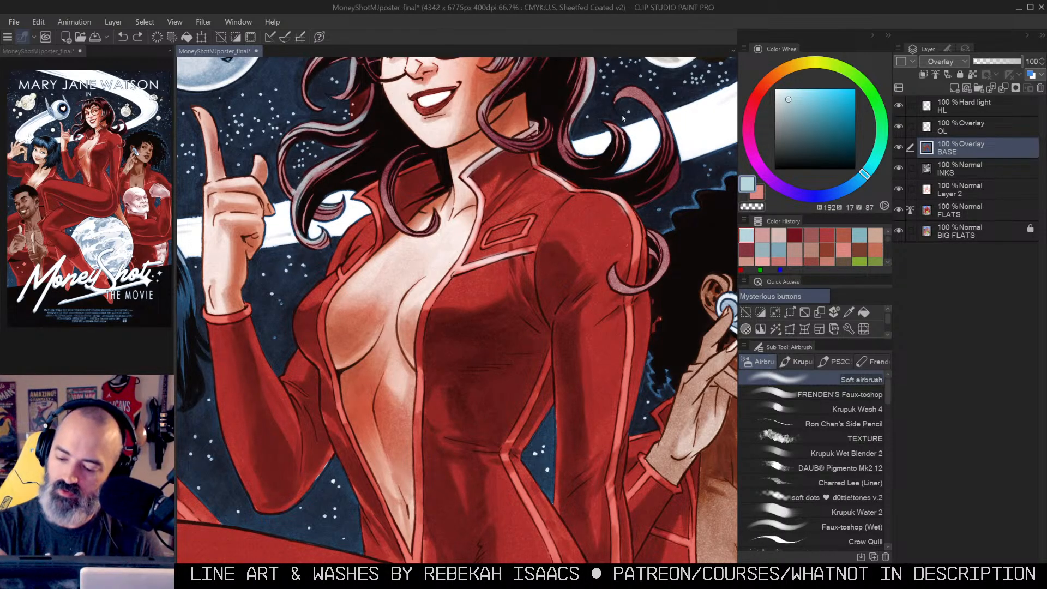
mouse_move(613, 183)
left_mouse_down()
mouse_move(581, 189)
mouse_move(610, 193)
mouse_move(635, 229)
left_mouse_up()
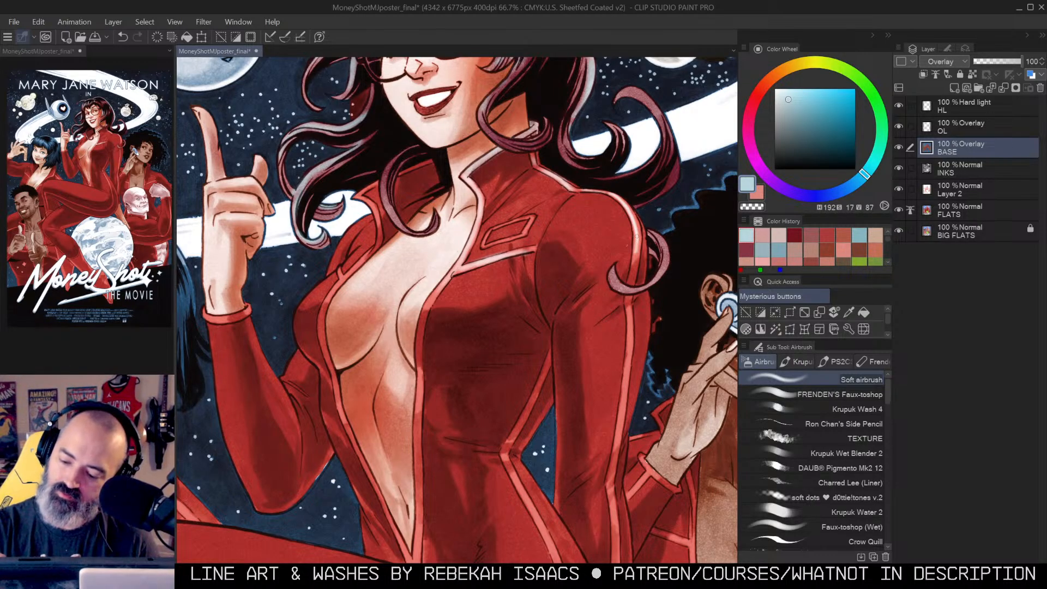
Step: Airbrush the pale blue highlight along the central woman's sleeve stripe and down her hip stripe on BASE
mouse_move(635, 300)
left_mouse_down()
mouse_move(615, 205)
mouse_move(599, 338)
left_mouse_up()
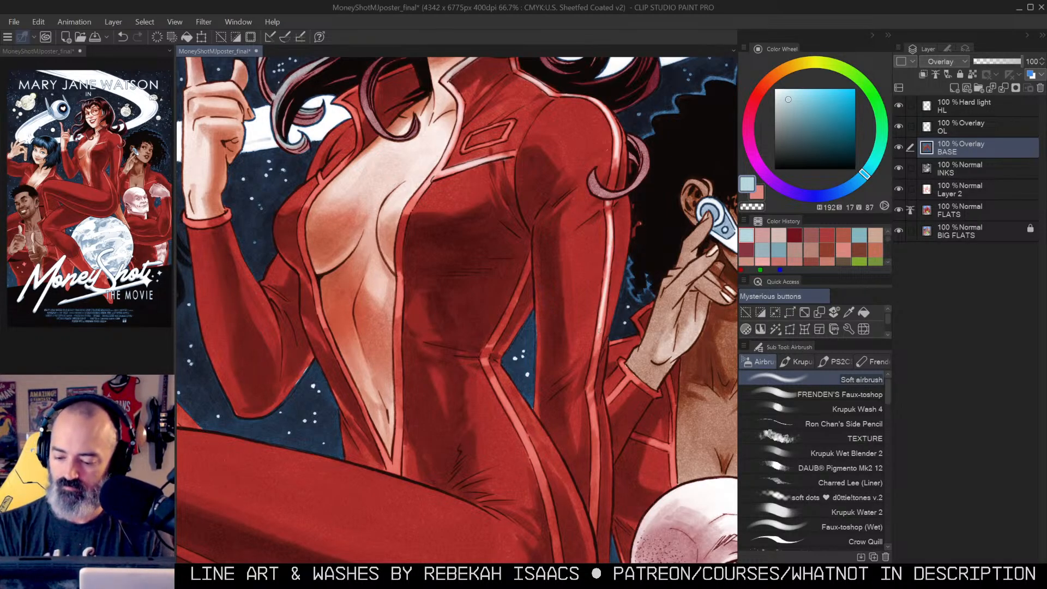
left_click_drag(623, 293, 623, 181)
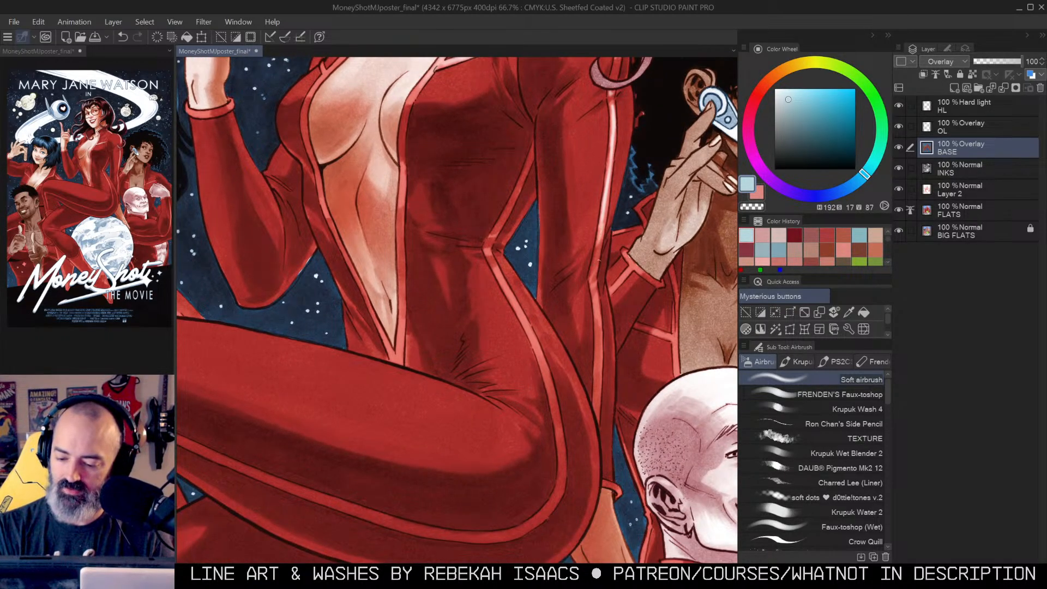
left_click_drag(600, 298, 597, 325)
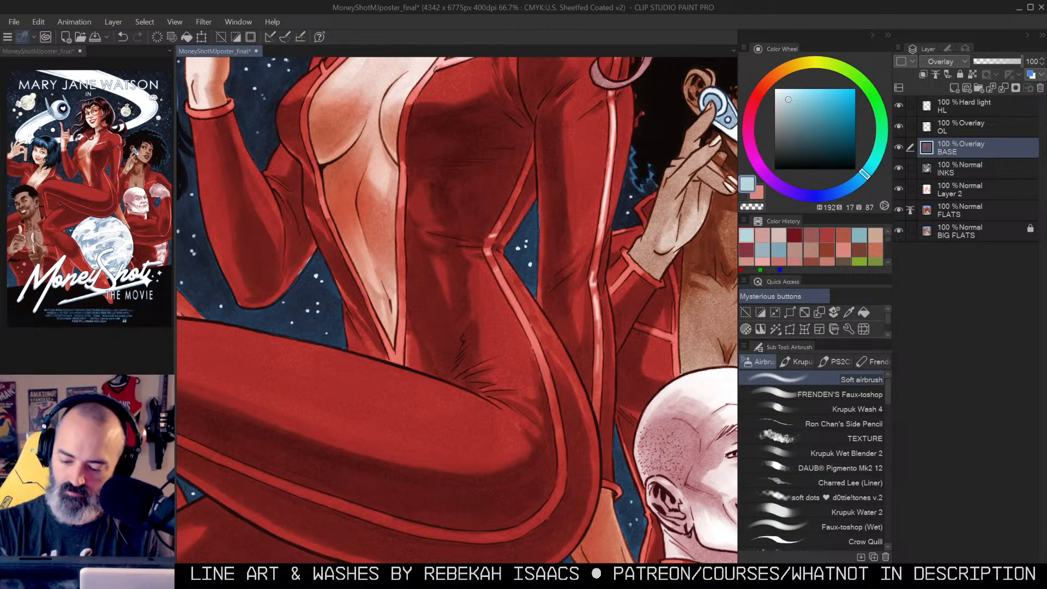
mouse_move(497, 272)
left_mouse_down()
mouse_move(533, 342)
mouse_move(539, 331)
mouse_move(526, 325)
mouse_move(564, 489)
left_mouse_up()
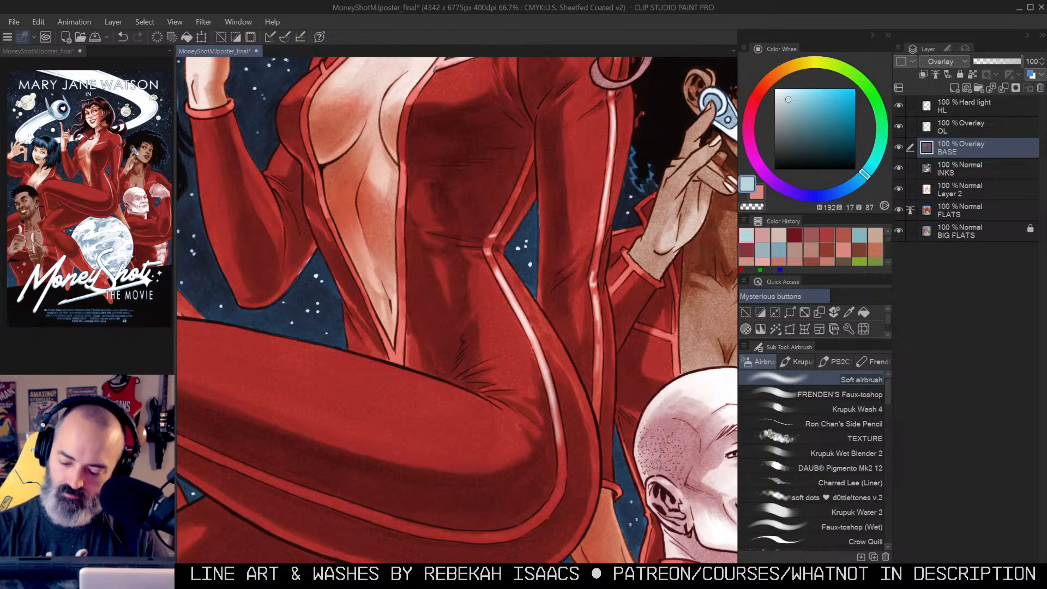
Step: Airbrush pale blue highlights on BASE along both edges of the suit's open front, from the chest to the waist
key("alt+space")
double_click(568, 273)
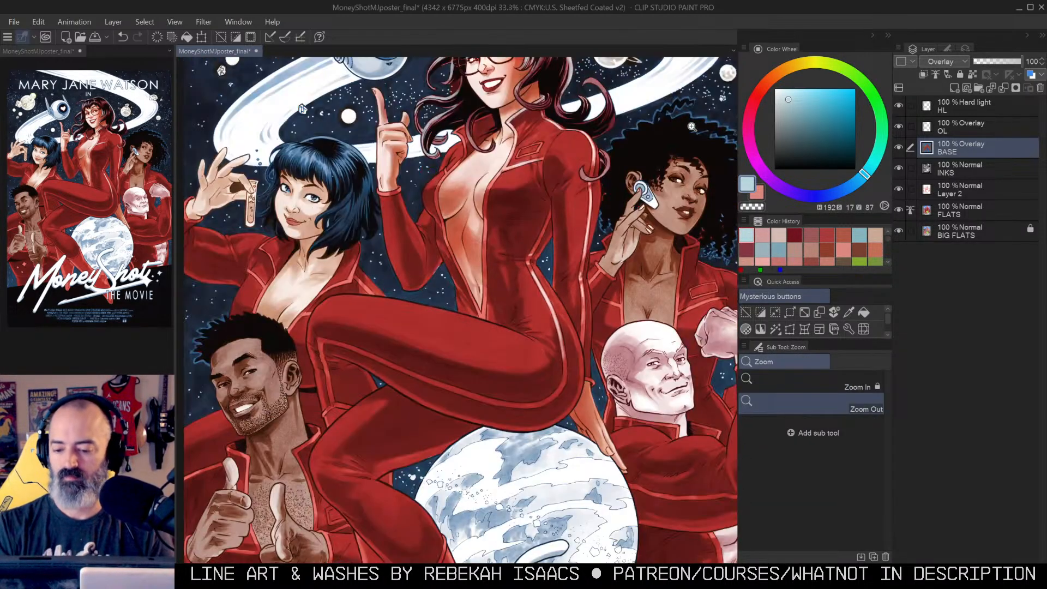
left_click(508, 202)
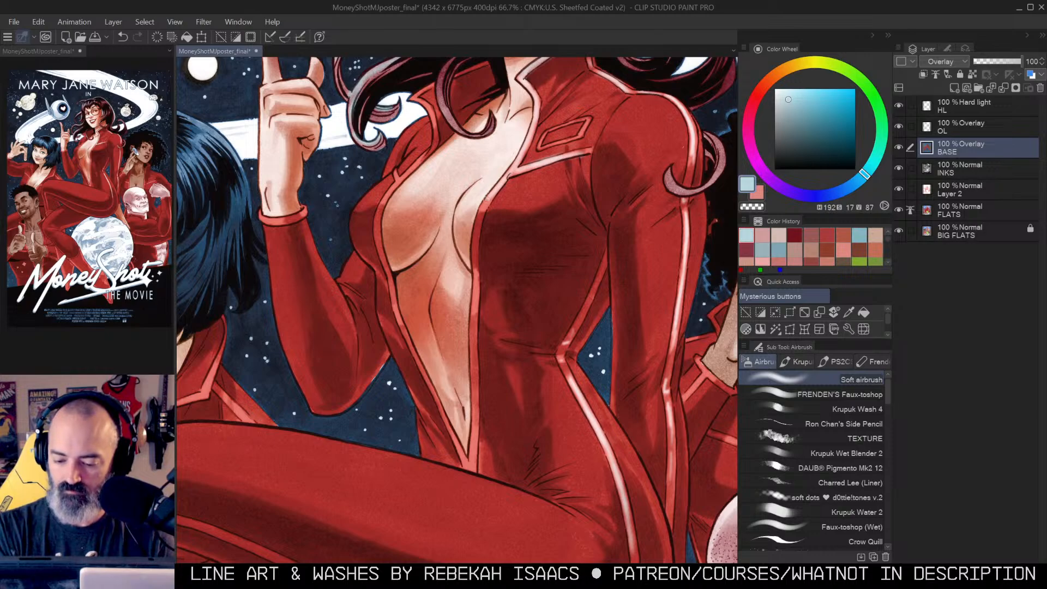
left_click_drag(475, 283, 474, 312)
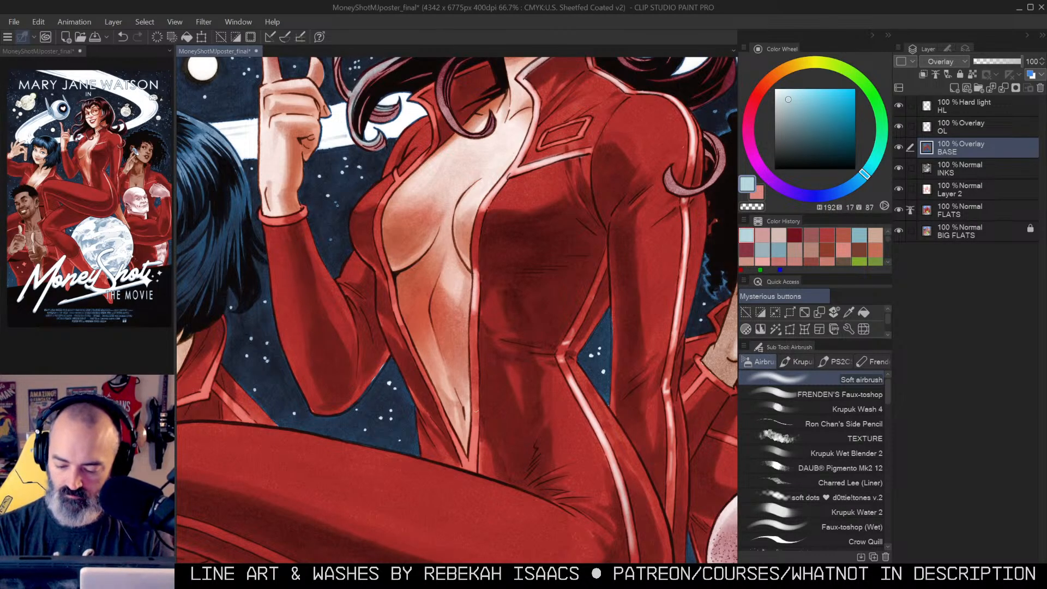
left_click_drag(478, 420, 472, 462)
left_click_drag(397, 285, 398, 325)
left_click_drag(432, 387, 472, 478)
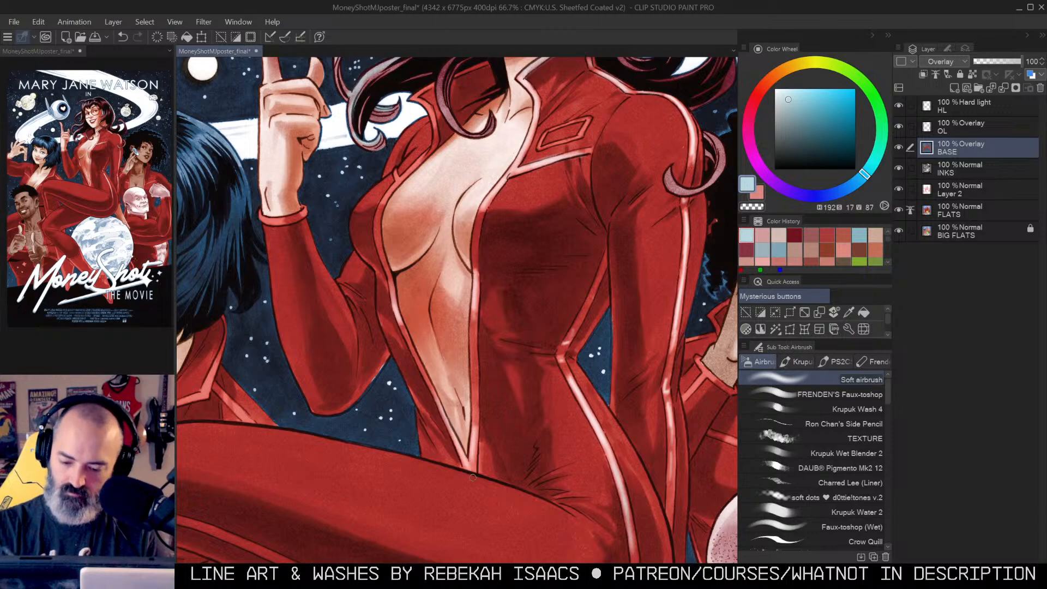
left_click_drag(380, 209, 424, 160)
mouse_move(455, 124)
left_mouse_down()
mouse_move(452, 154)
mouse_move(429, 150)
mouse_move(434, 113)
left_mouse_up()
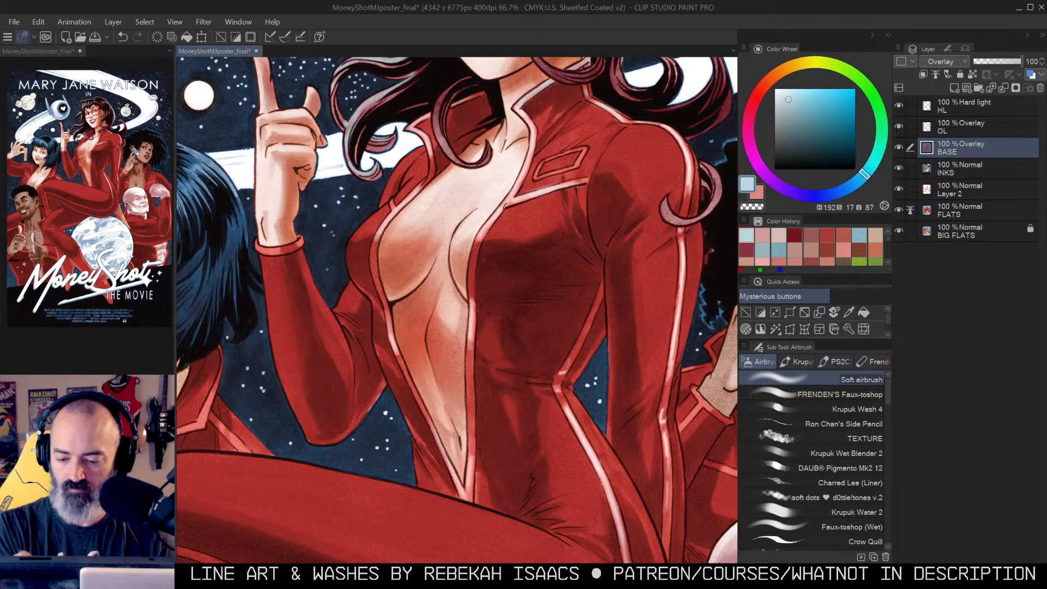
Step: Airbrush the pale blue along the stripe of her raised leg on BASE, from hip to knee, undoing one stroke
left_click(495, 106, "alt")
left_click(494, 106, "alt")
left_click(617, 185, "alt")
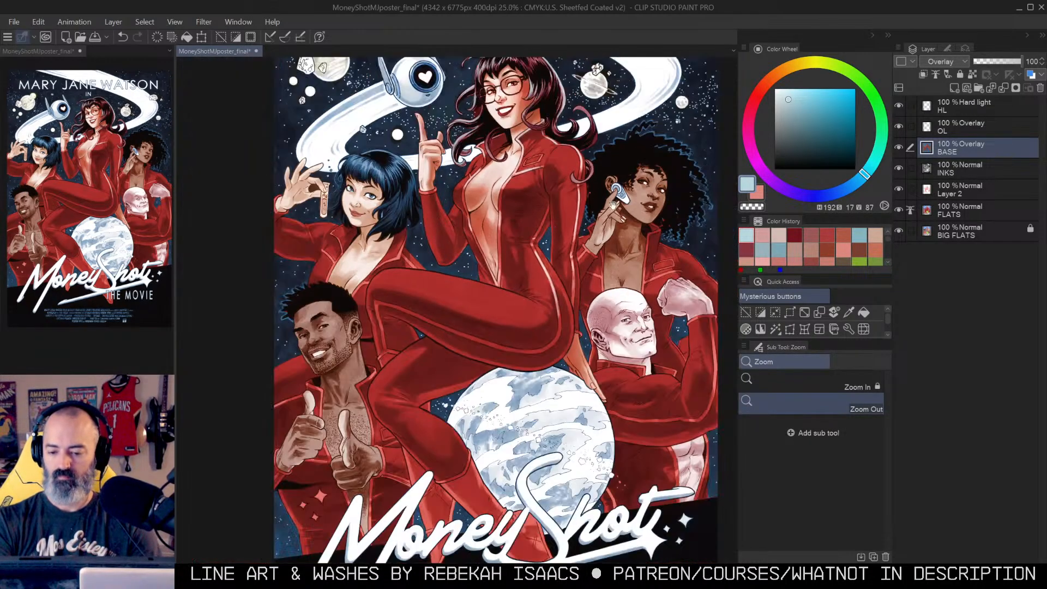
left_click(504, 305, "ctrl")
left_click_drag(537, 307, 563, 203)
left_click(557, 194, "ctrl")
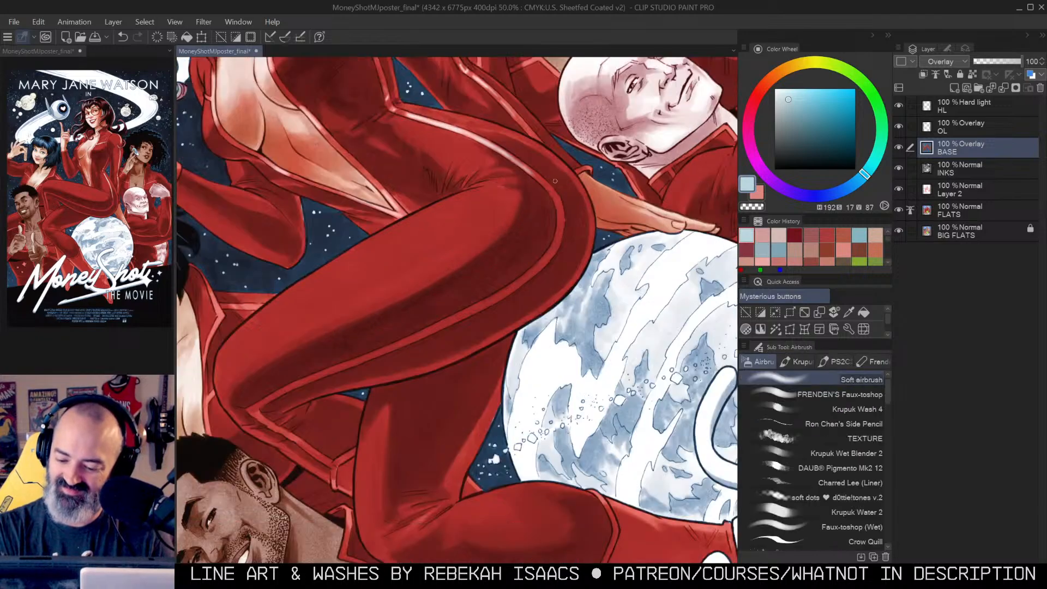
key("ctrl+z")
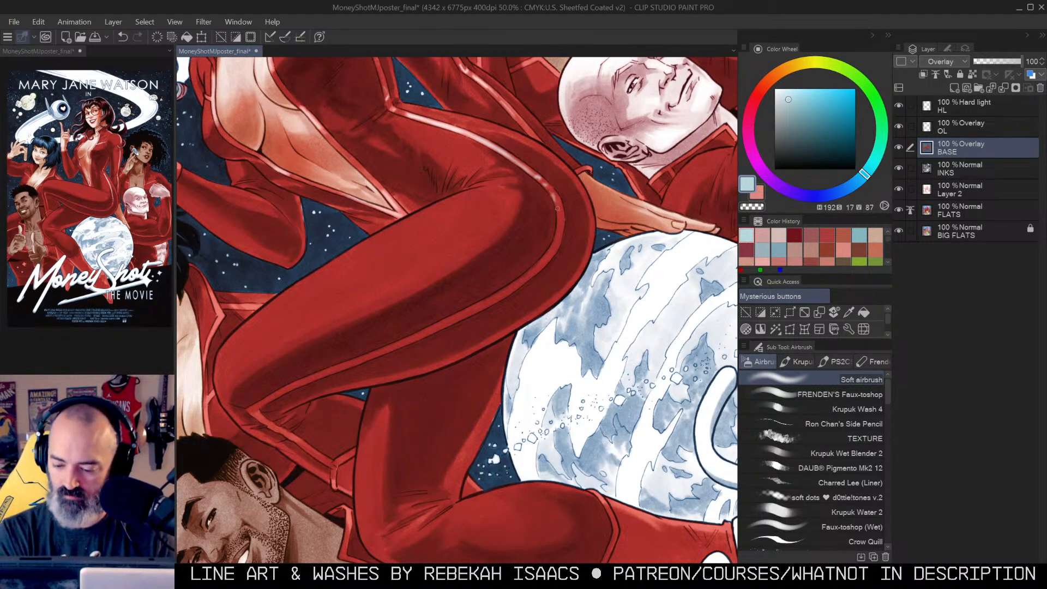
mouse_move(550, 247)
left_mouse_down()
mouse_move(539, 268)
mouse_move(480, 303)
left_mouse_up()
mouse_move(537, 270)
left_mouse_down()
mouse_move(451, 321)
mouse_move(555, 244)
mouse_move(392, 300)
mouse_move(393, 234)
mouse_move(432, 145)
left_mouse_up()
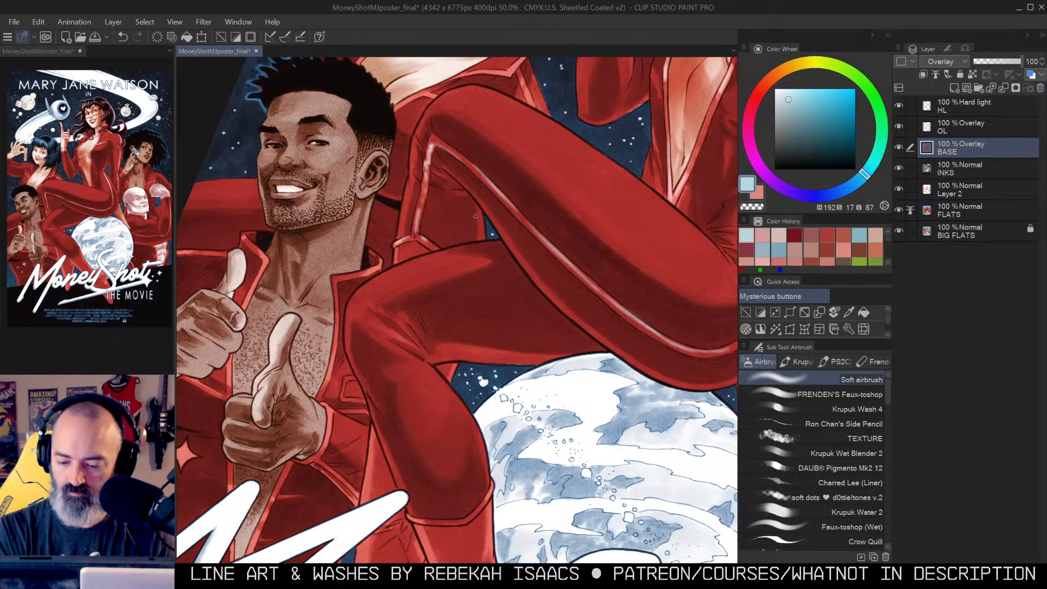
Step: Airbrush a pale blue highlight on BASE along the trim at the top of her boot
left_click(553, 224, "alt")
mouse_move(553, 225)
left_mouse_down()
mouse_move(382, 277)
mouse_move(407, 303)
left_mouse_up()
left_click_drag(656, 220, 606, 148)
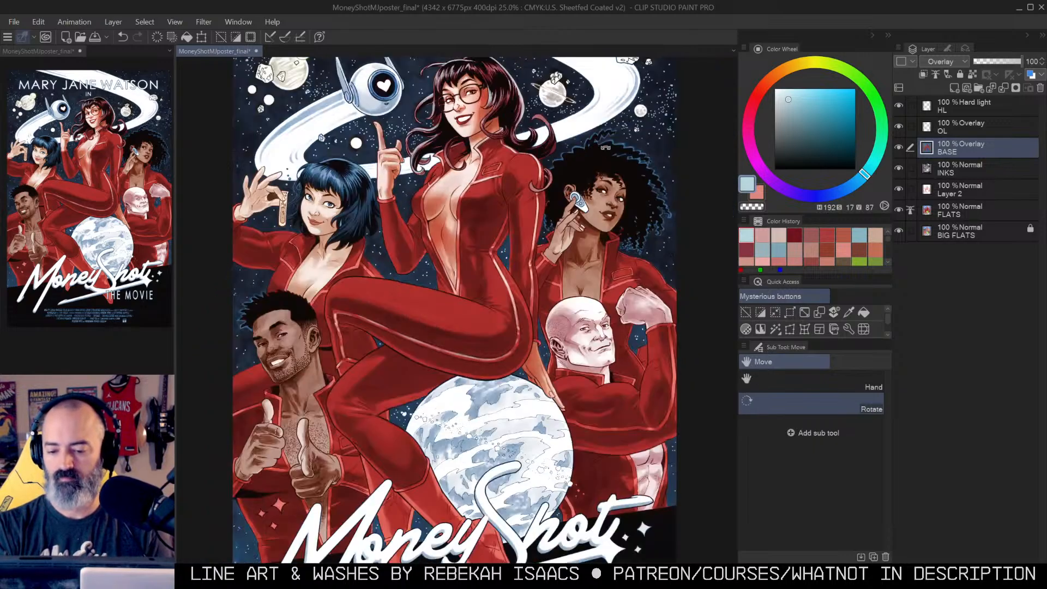
left_click(549, 219, "alt")
left_click_drag(565, 254, 584, 170)
left_click(486, 249, "ctrl")
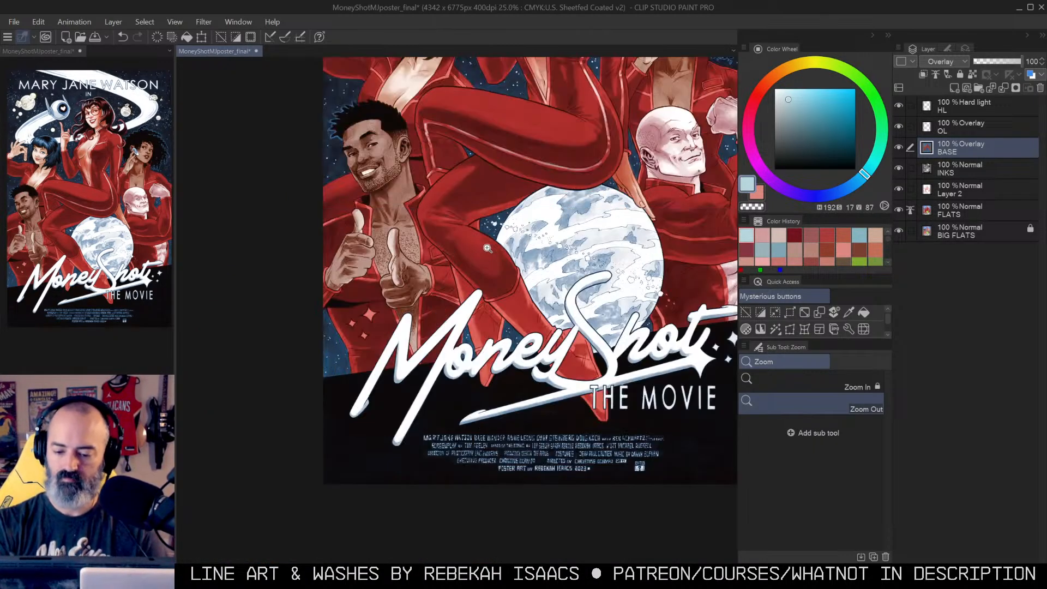
left_click(487, 251, "ctrl")
left_click_drag(512, 254, 513, 187)
left_click(527, 220, "ctrl")
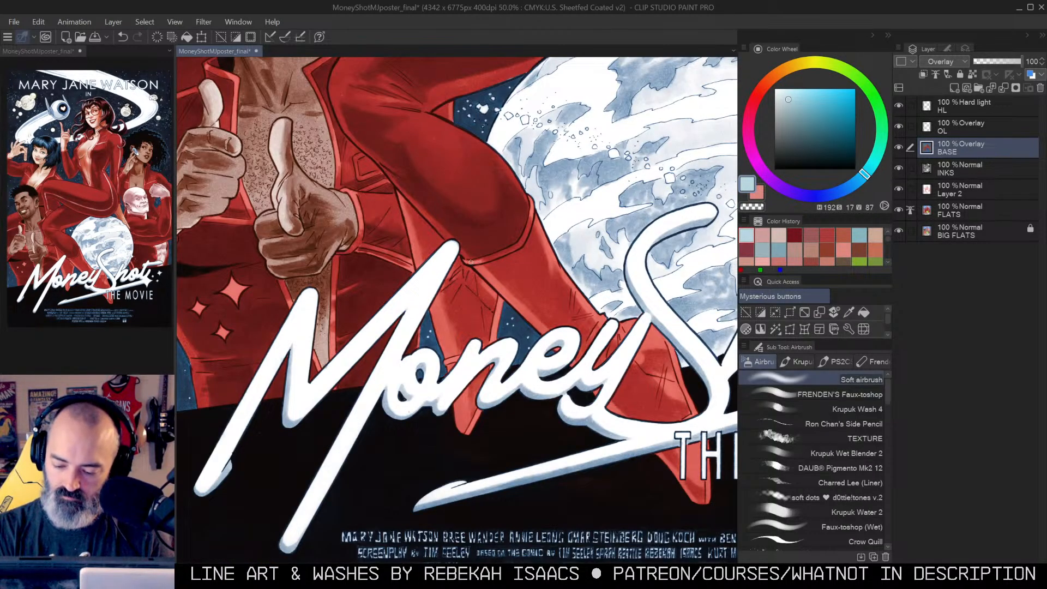
left_click_drag(530, 218, 523, 243)
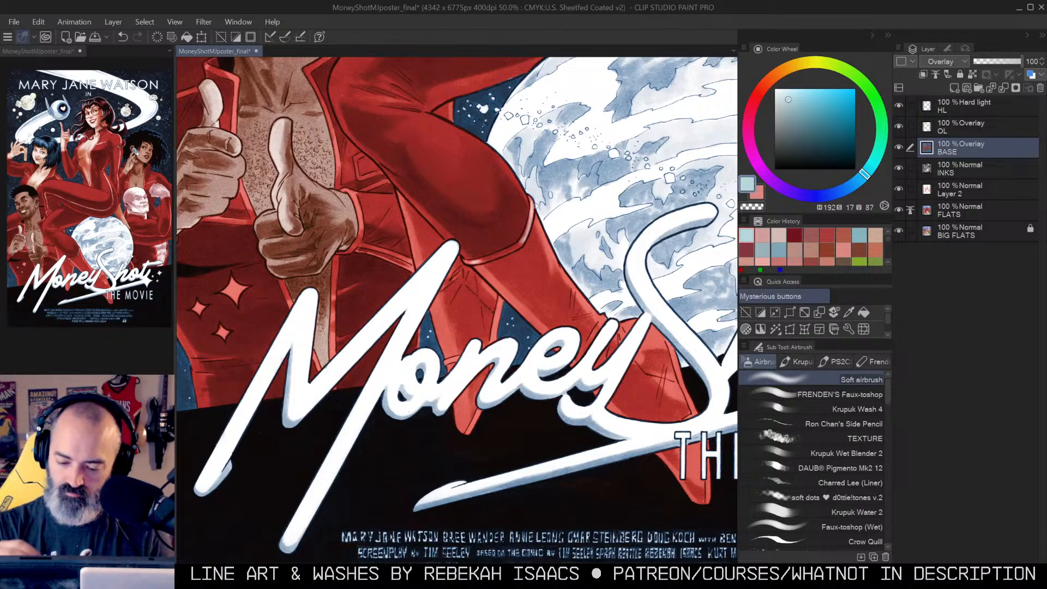
Step: Select both of the central woman's boots by lassoing them, intersecting with the flats, and checking the area in Quick Mask
key("m")
mouse_move(538, 206)
left_mouse_down()
mouse_move(524, 245)
mouse_move(473, 263)
mouse_move(398, 183)
mouse_move(451, 434)
mouse_move(488, 448)
mouse_move(573, 433)
mouse_move(631, 464)
mouse_move(675, 519)
mouse_move(732, 495)
mouse_move(725, 343)
mouse_move(616, 254)
mouse_move(556, 195)
left_mouse_up()
key("q")
key("w")
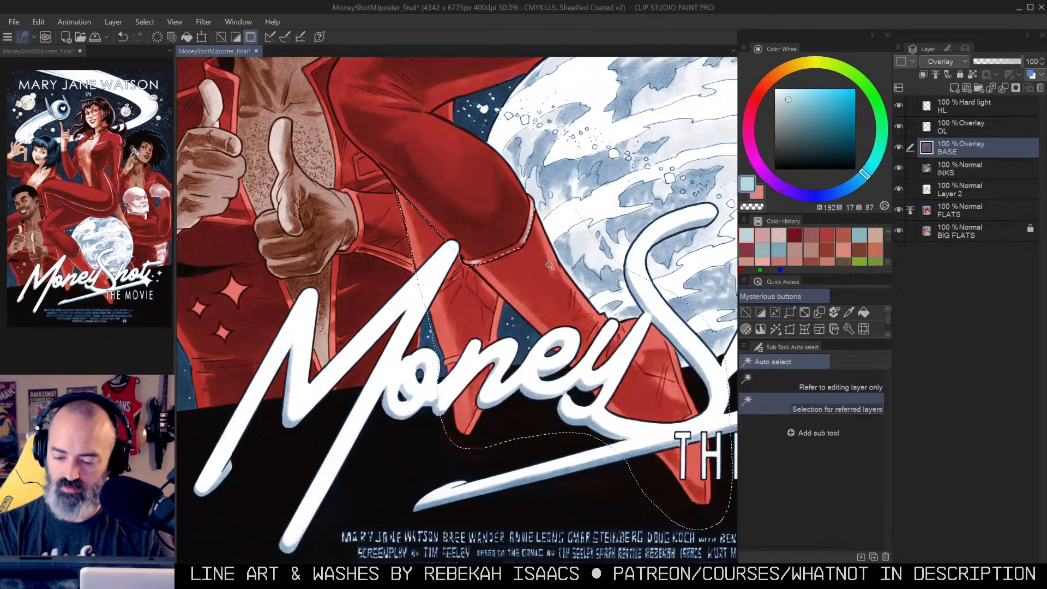
left_click(546, 256, "alt+shift")
left_click(504, 300, "alt")
left_click_drag(504, 300, 423, 307)
key("w")
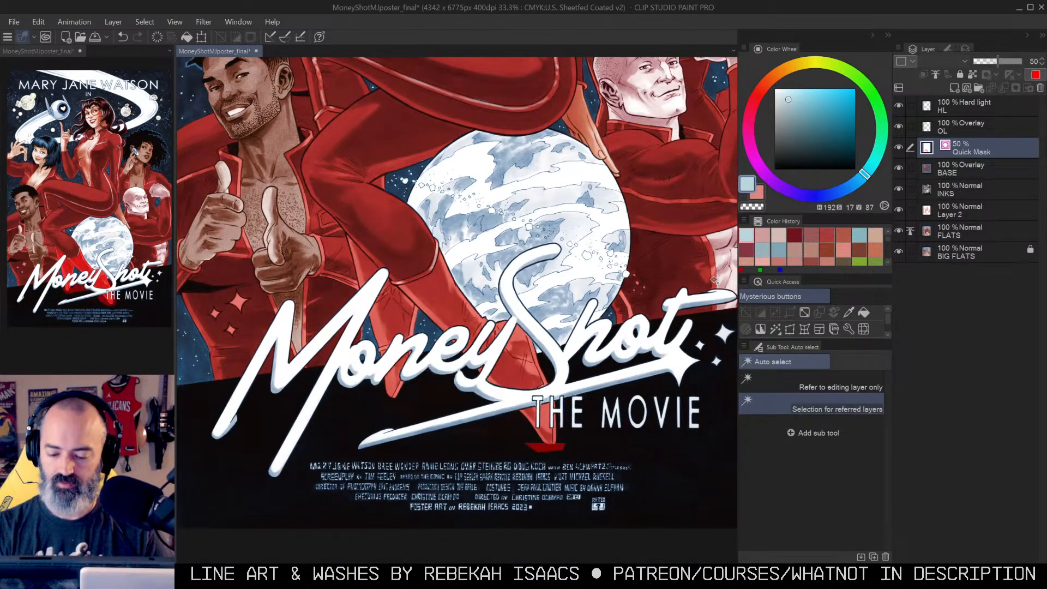
Step: Adjust the selected boots on BASE with Hue/Saturation/Luminosity, setting saturation to -70 and hue to -180
key("ctrl+u")
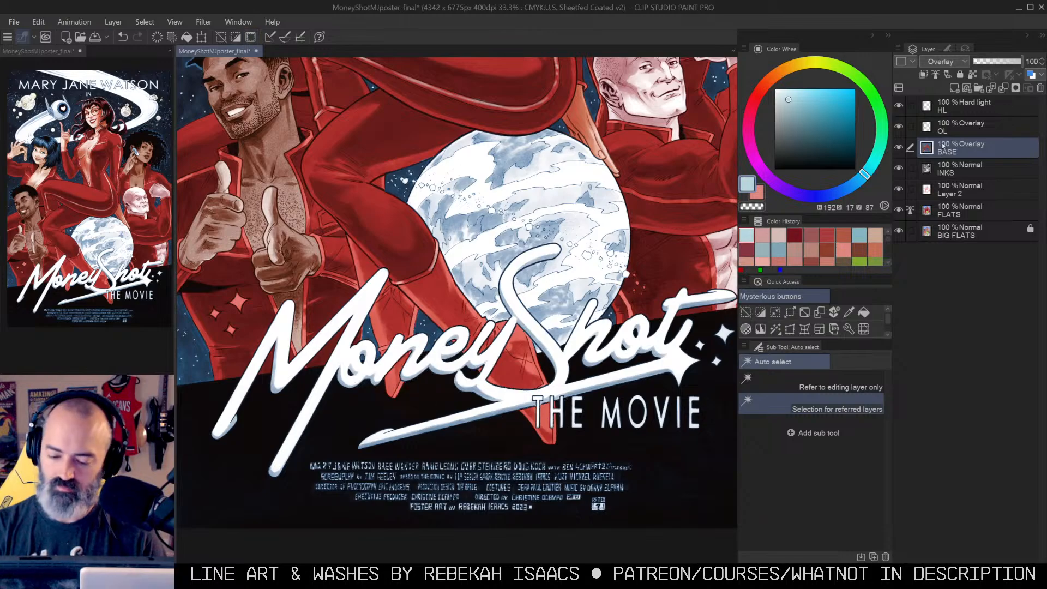
left_click_drag(872, 147, 857, 152)
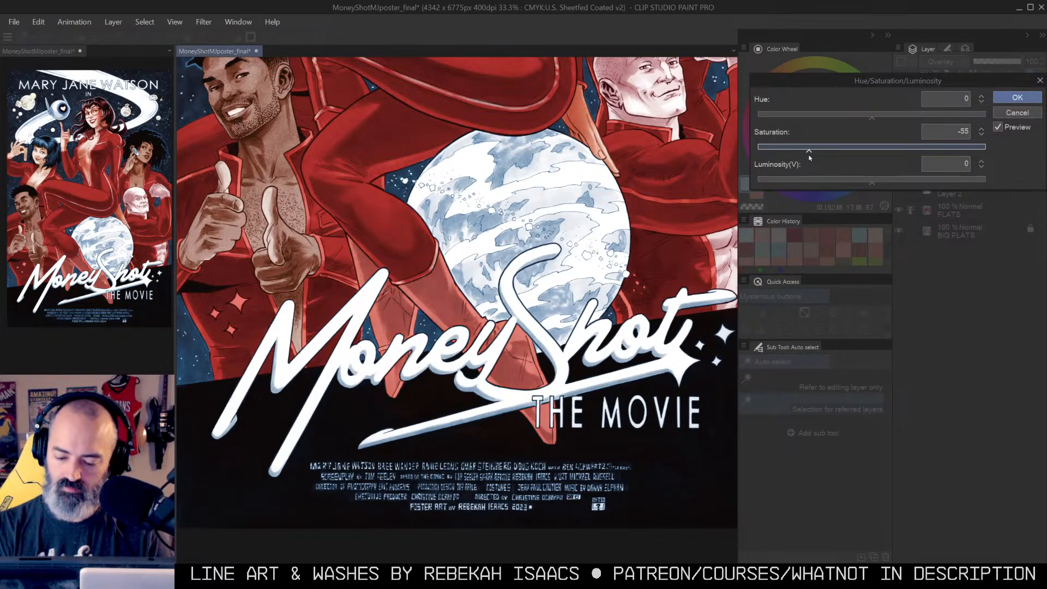
left_click_drag(872, 117, 763, 149)
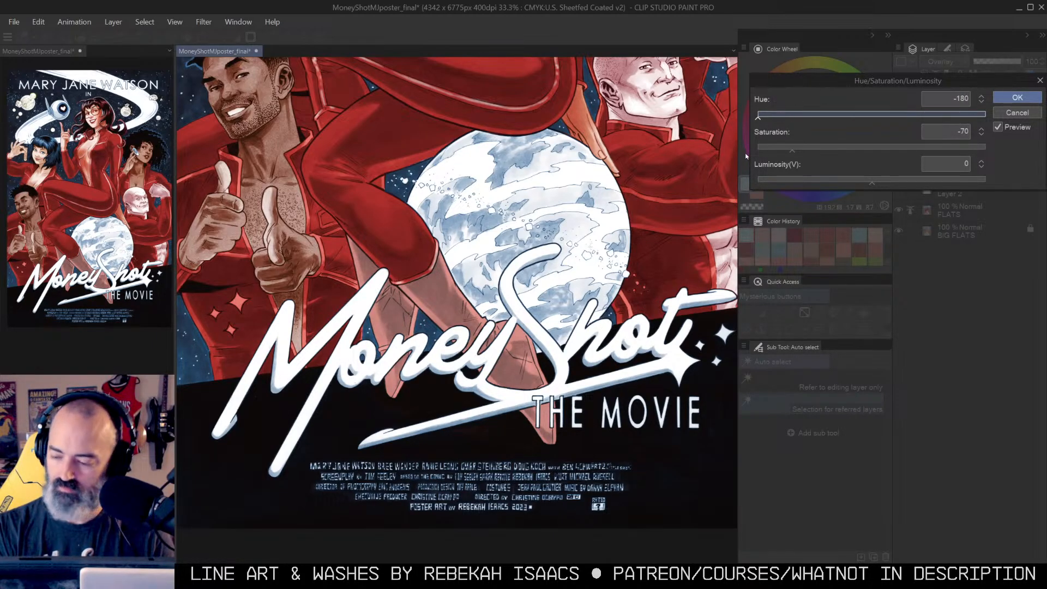
Step: Adjust the BASE layer's colour with hue 176, saturation -78 and luminosity 13, and apply the change
left_click_drag(921, 114, 932, 125)
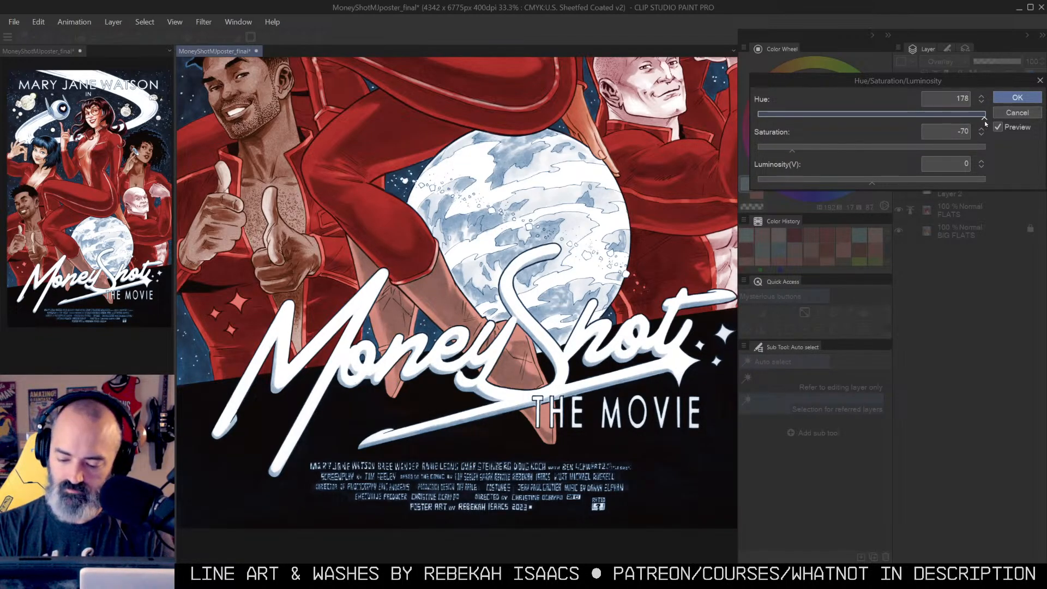
left_click_drag(792, 150, 784, 155)
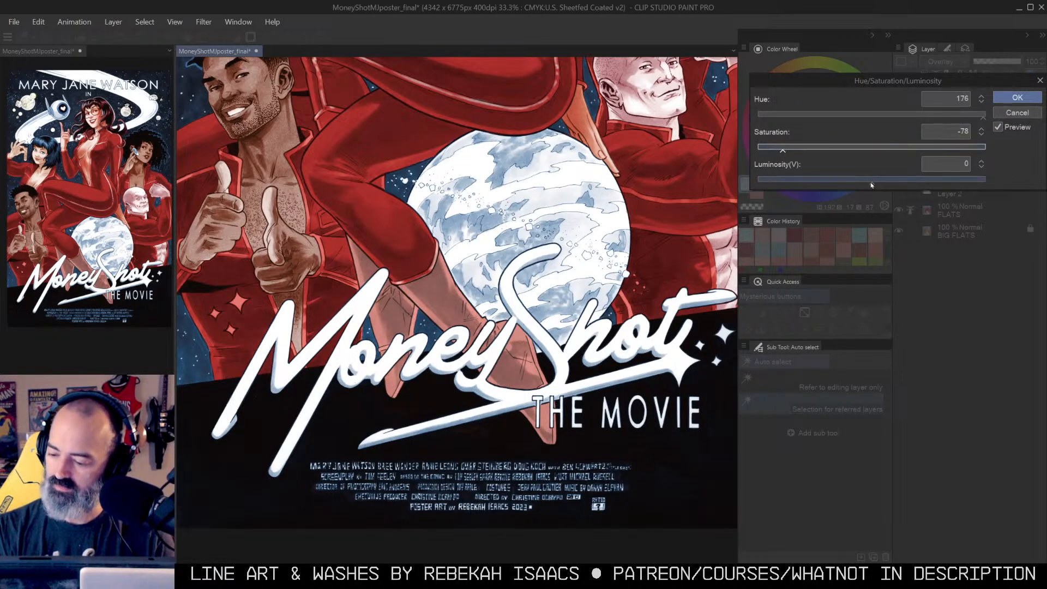
left_click_drag(872, 183, 884, 183)
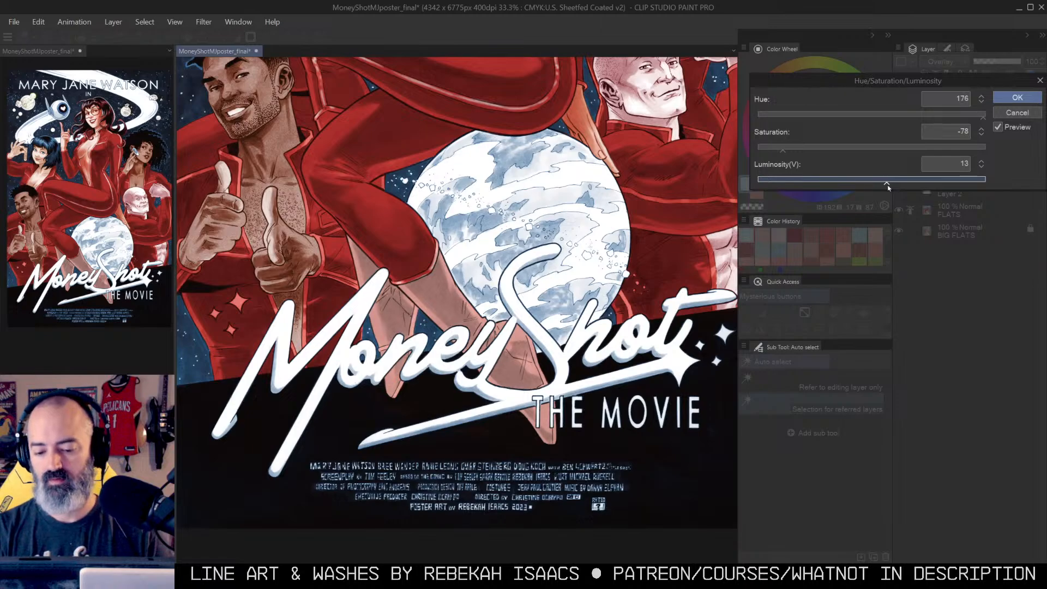
left_click(1013, 99)
Step: Examine the recoloured poster overall and compare the BASE layer and Layer 2 each in isolation
left_click(559, 262, "alt")
left_click(562, 253, "alt")
left_click(562, 253, "alt")
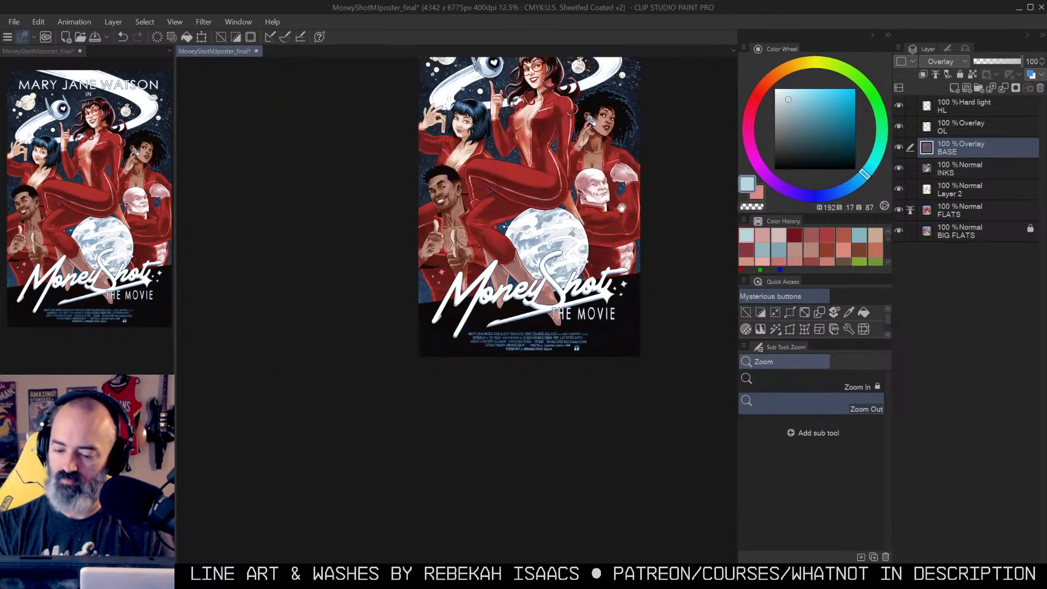
left_click_drag(580, 250, 562, 294)
left_click(562, 293, "ctrl")
left_click(562, 294, "ctrl")
key("m")
left_click(900, 147, "alt")
left_click(900, 147, "alt")
left_click_drag(559, 200, 563, 249)
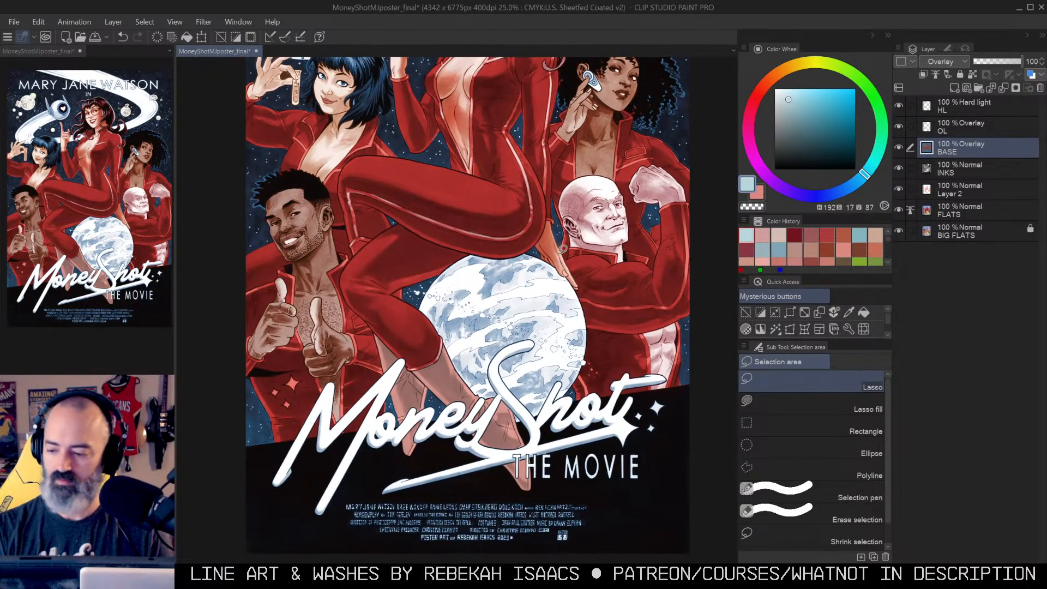
left_click(899, 190, "alt")
left_click(899, 190, "alt")
Step: Auto-select the seated woman's boots from the referred layers and make Layer 2 active
key("w")
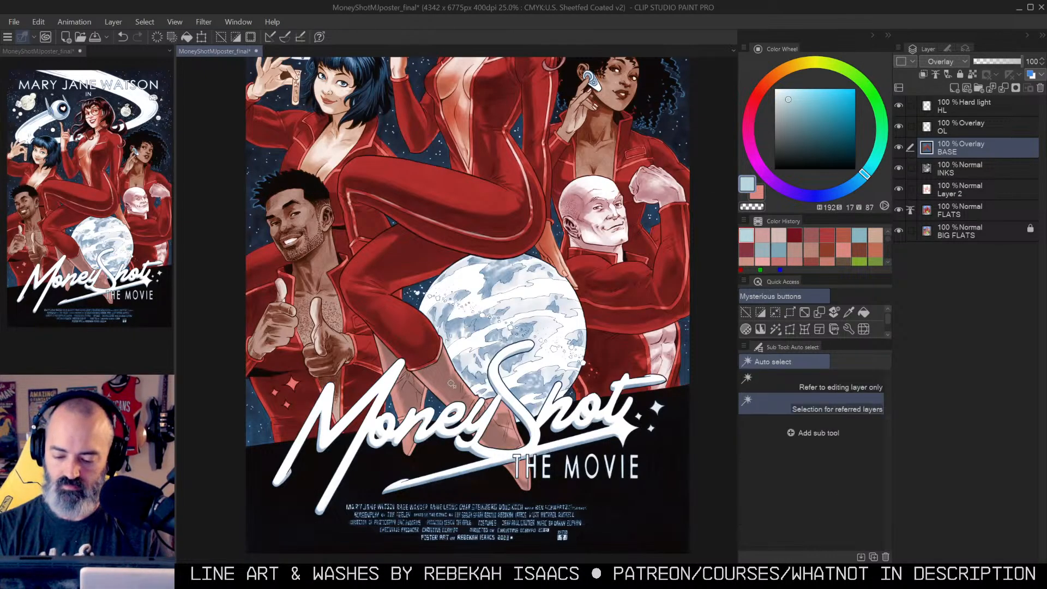
left_click(530, 470)
left_click(936, 194)
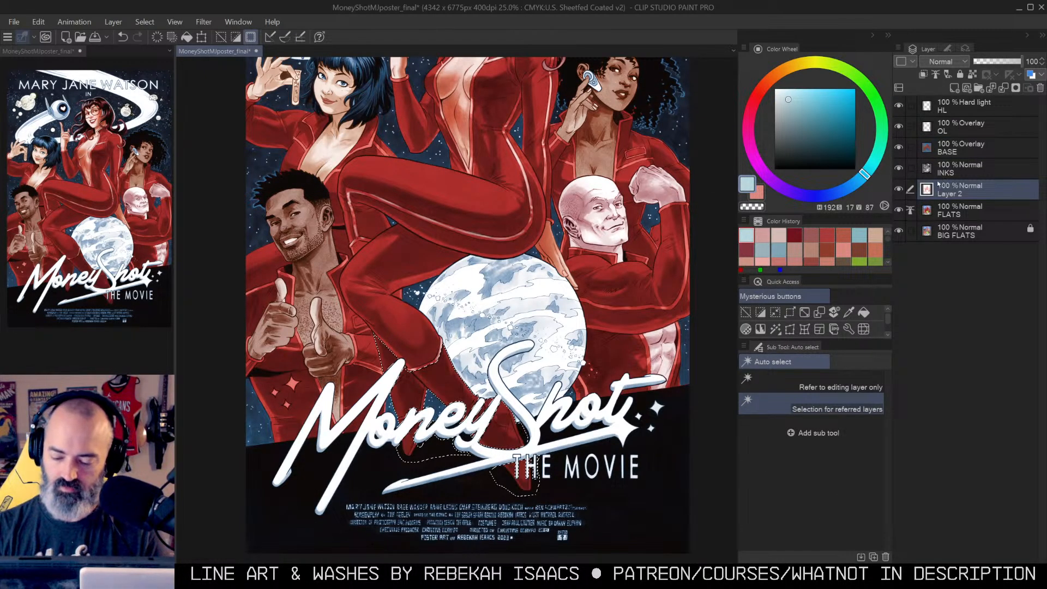
Step: Try filling the selected boots with near-white (HSV 192, 5, 100), then with pale teal (HSV 192, 19, 83)
left_click(779, 89)
key("g")
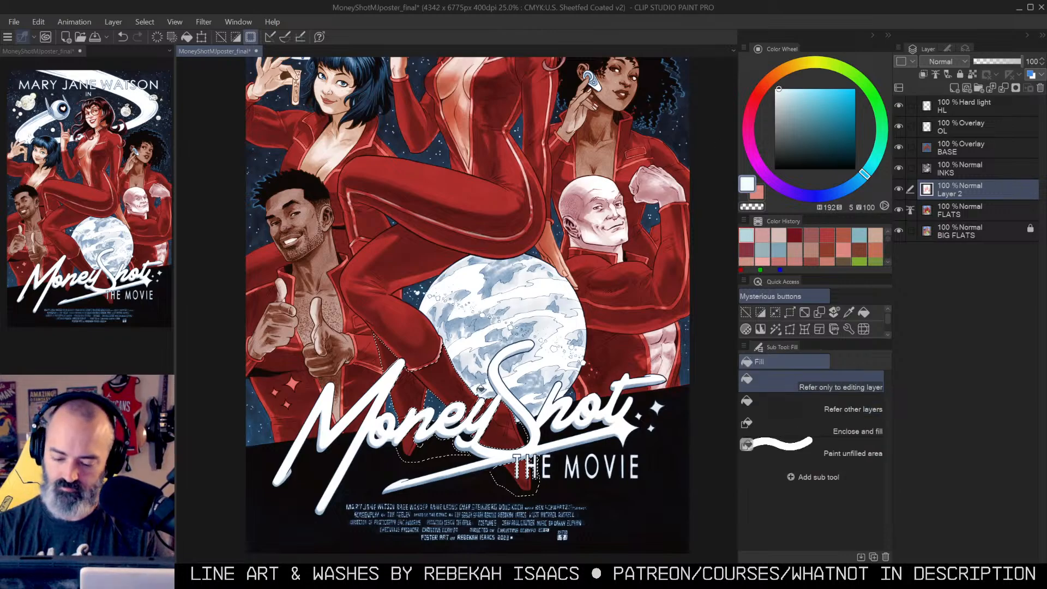
left_click(480, 394)
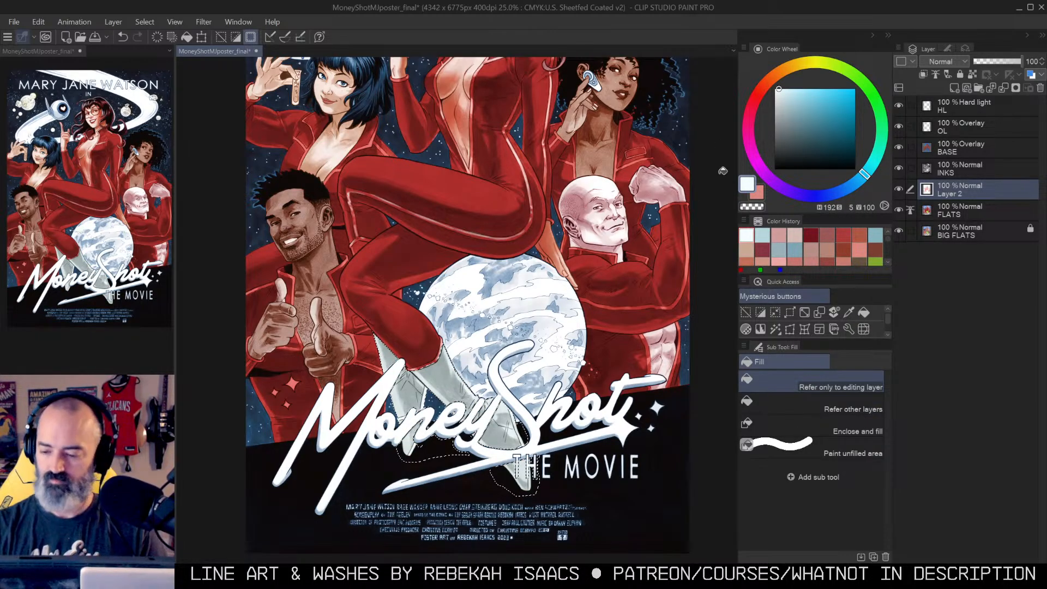
left_click(790, 103)
left_click(464, 385)
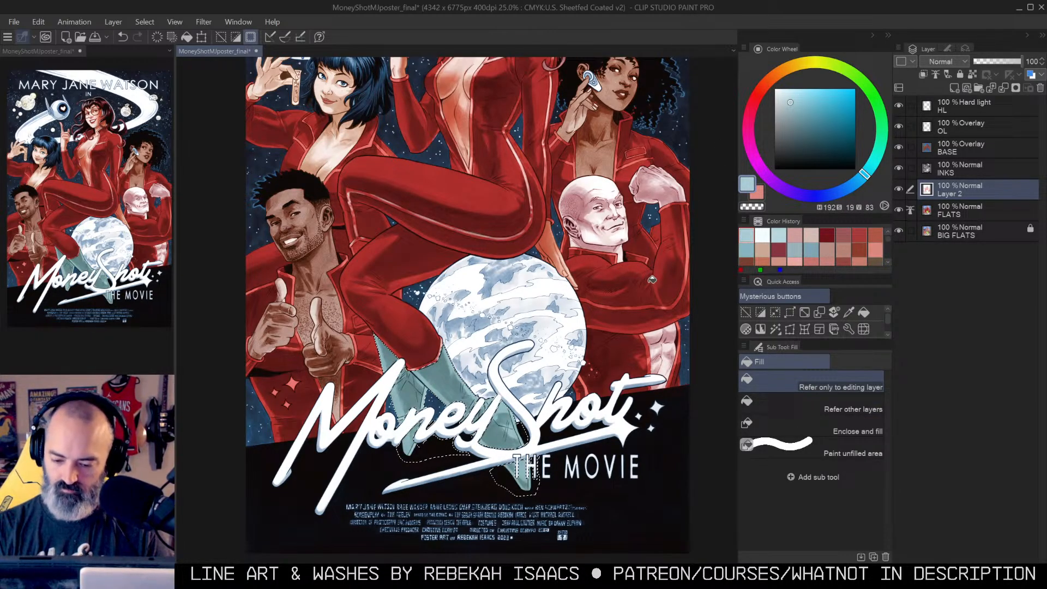
Step: Fill the selected boots with pale blue-grey (HSV 192, 9, 85) on Layer 2, clear the selection and check the whole poster
left_click(782, 101)
left_click(469, 388)
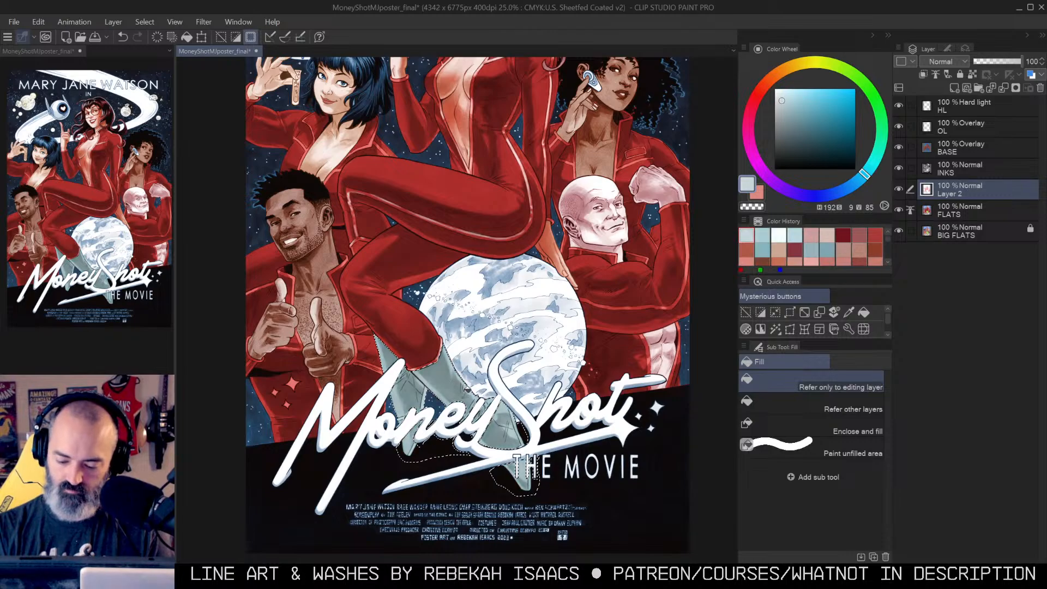
left_click_drag(581, 232, 574, 307)
key("ctrl+d")
key("m")
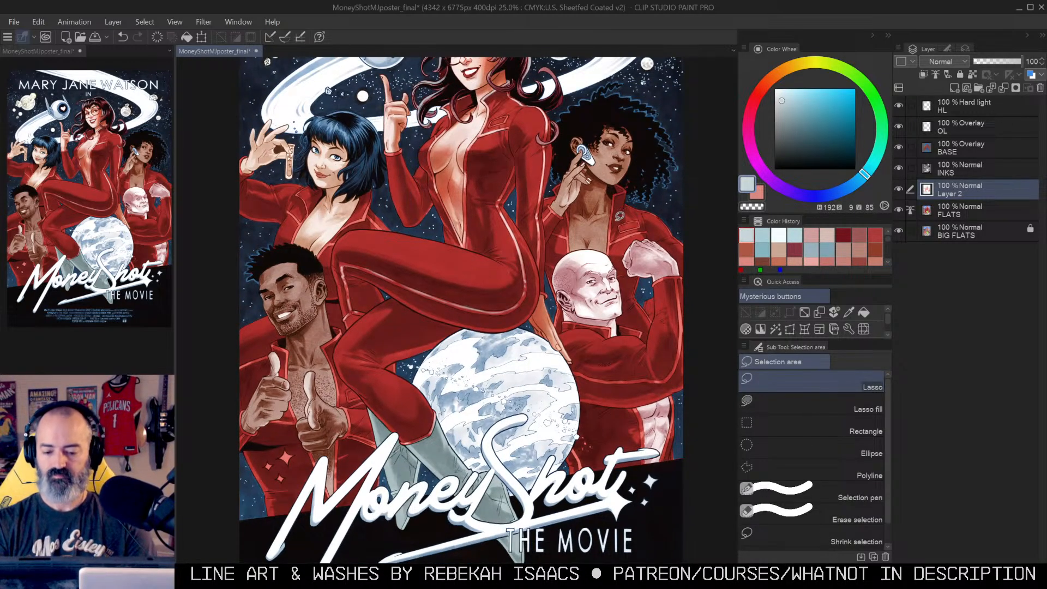
left_click_drag(584, 178, 583, 213)
left_click(584, 209, "alt")
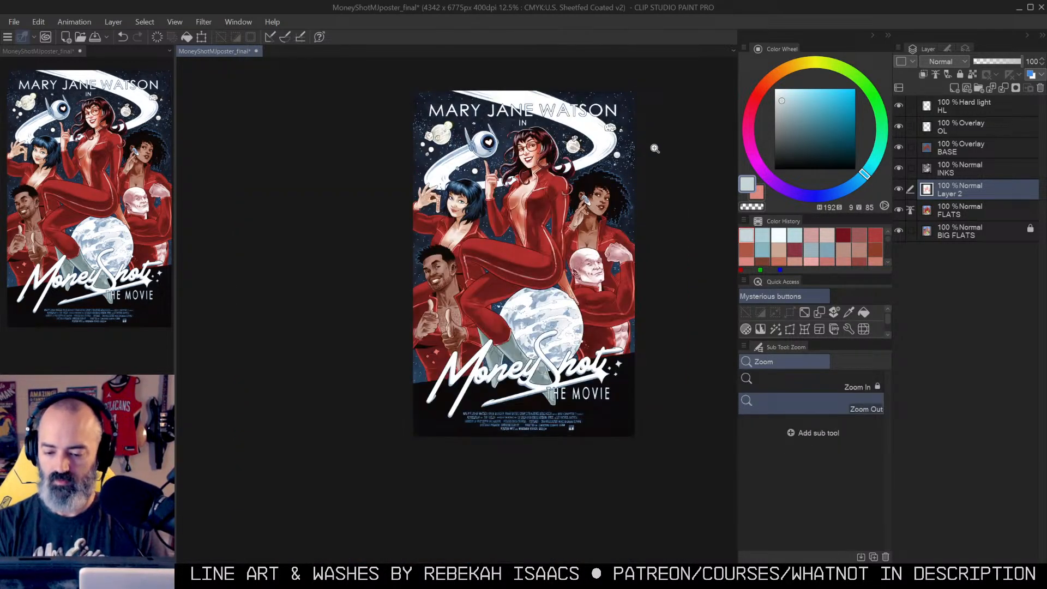
left_click(565, 203, "ctrl")
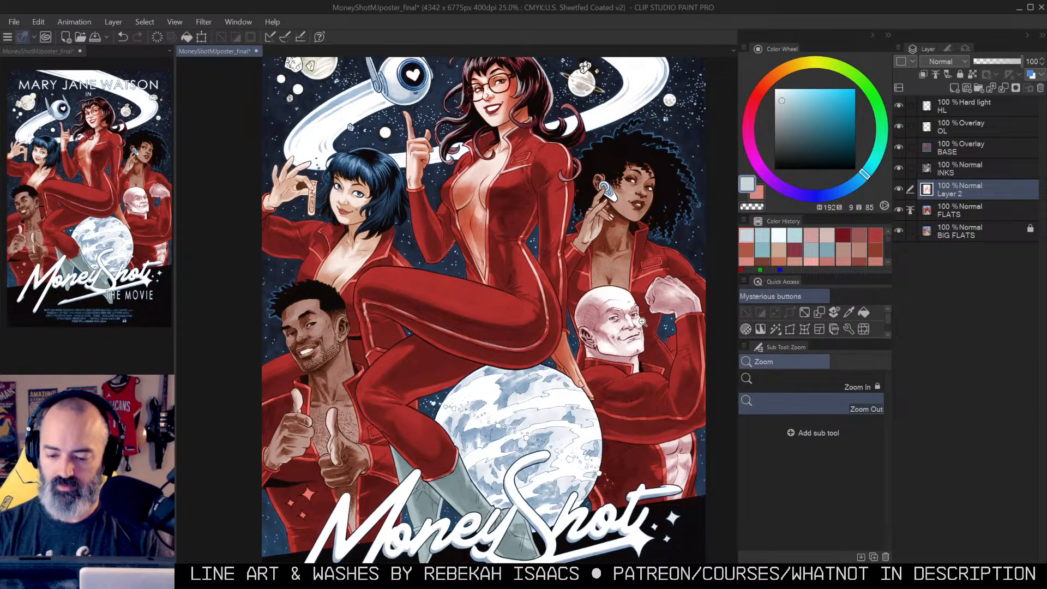
left_click(547, 189)
key("w")
left_click(548, 214)
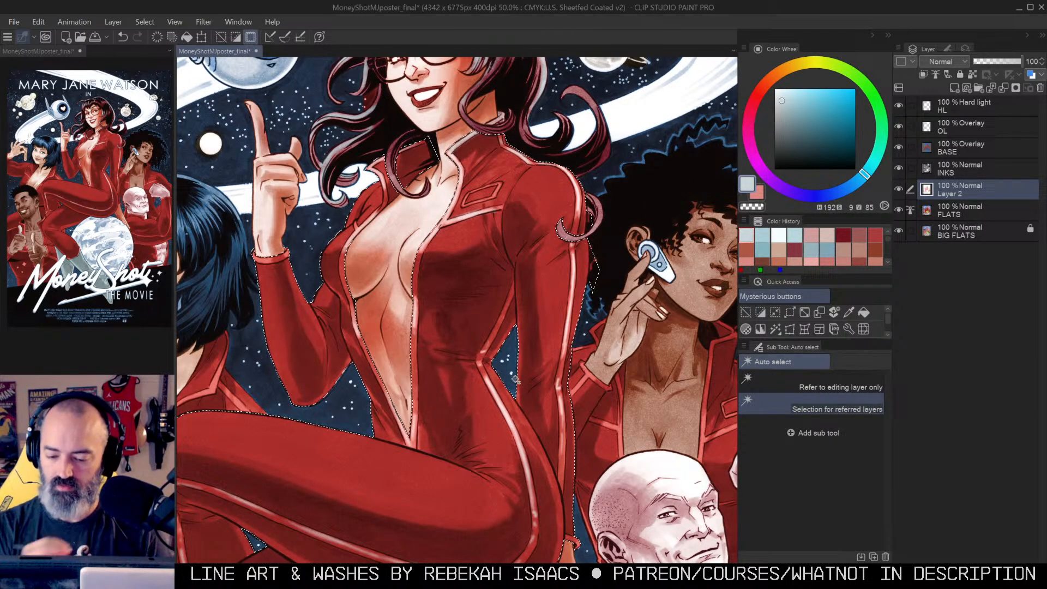
key("ctrl+d")
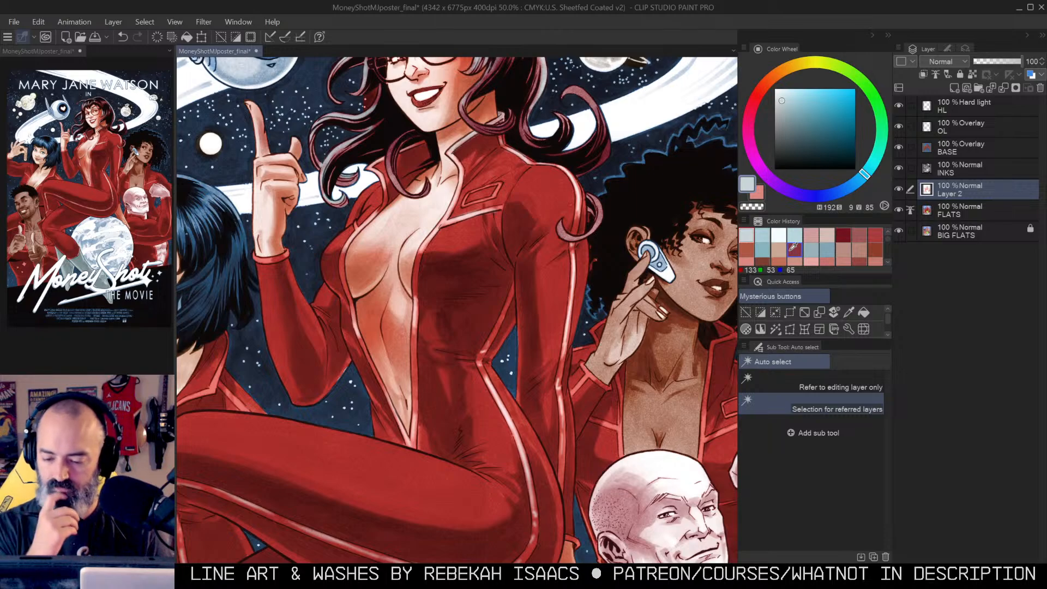
Step: Activate the BASE layer for painting with the Soft airbrush and sample the red of the central woman's jumpsuit
key("b")
left_click(928, 149)
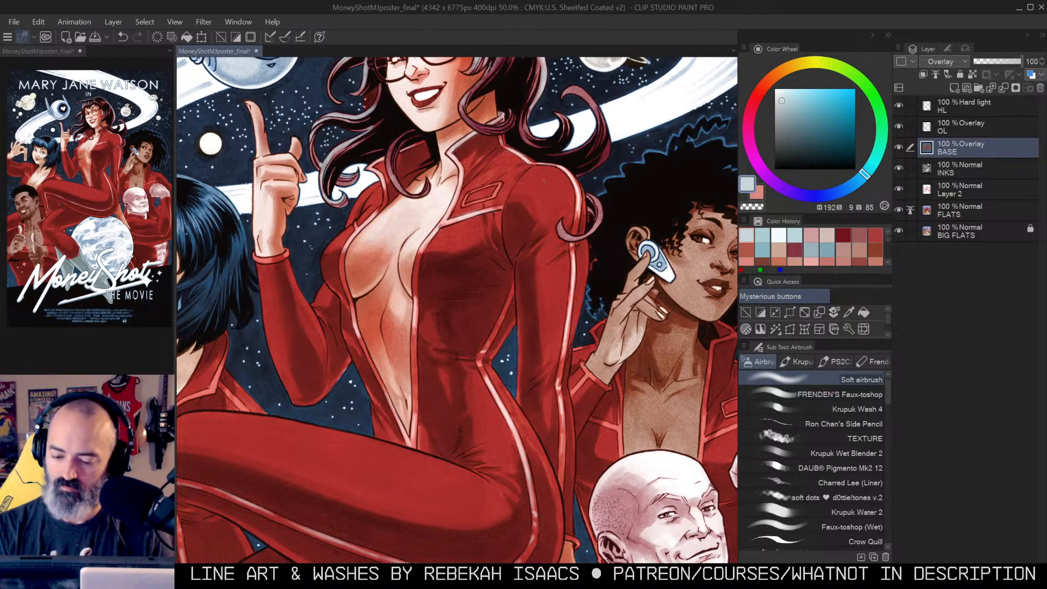
left_click(541, 186, "alt")
Step: Try an orange Soft airbrush highlight (HSV 18, 49, 88) on the jumpsuit collar and undo the stroke
left_click(815, 98)
left_click_drag(766, 85, 771, 79)
left_click(508, 168, "ctrl")
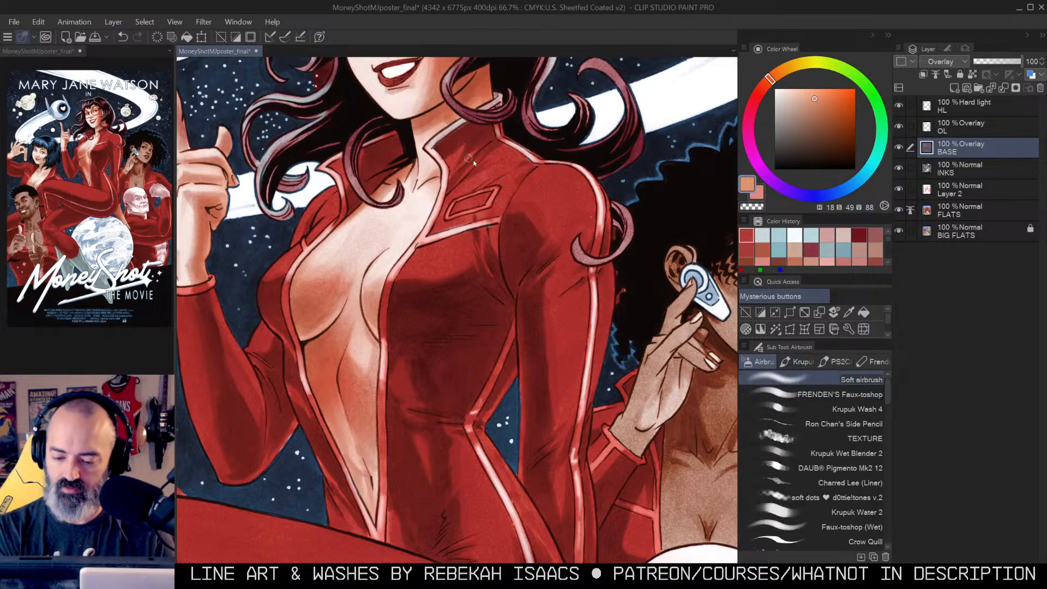
left_click_drag(462, 150, 459, 157)
key("ctrl+z")
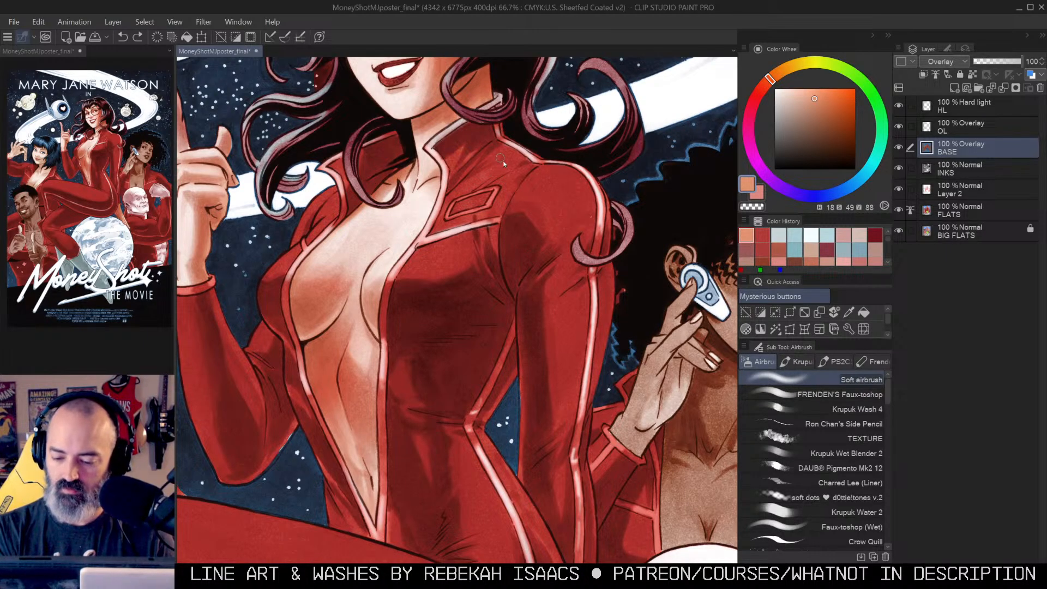
Step: Paint the jumpsuit collar on the BASE layer with the Krupuk Wash 4 brush in light red (HSV 7, 63, 87)
left_click(866, 409)
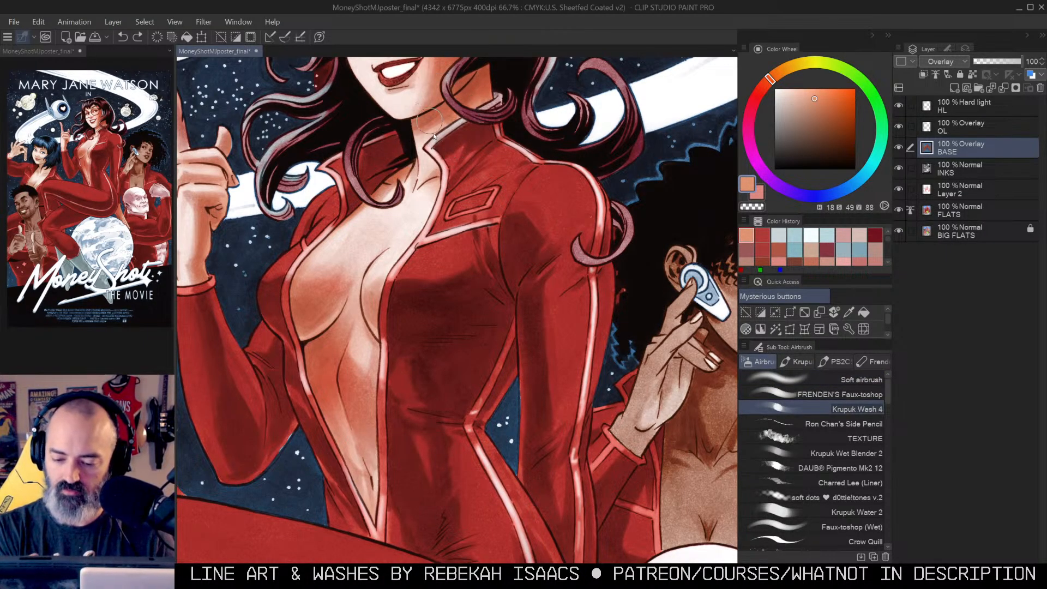
left_click(762, 88)
left_click(824, 101)
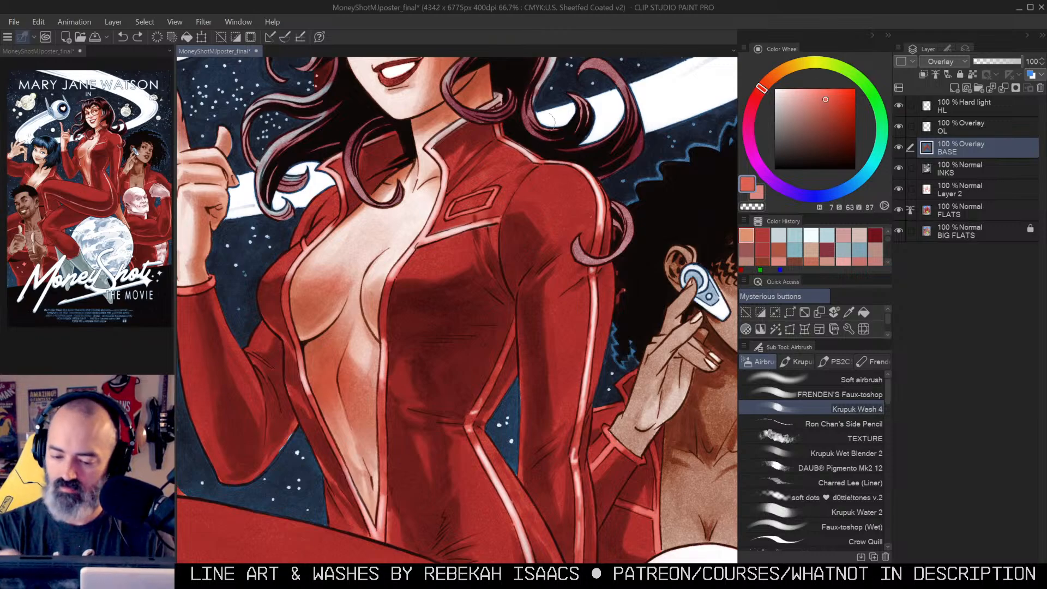
left_click_drag(464, 160, 482, 136)
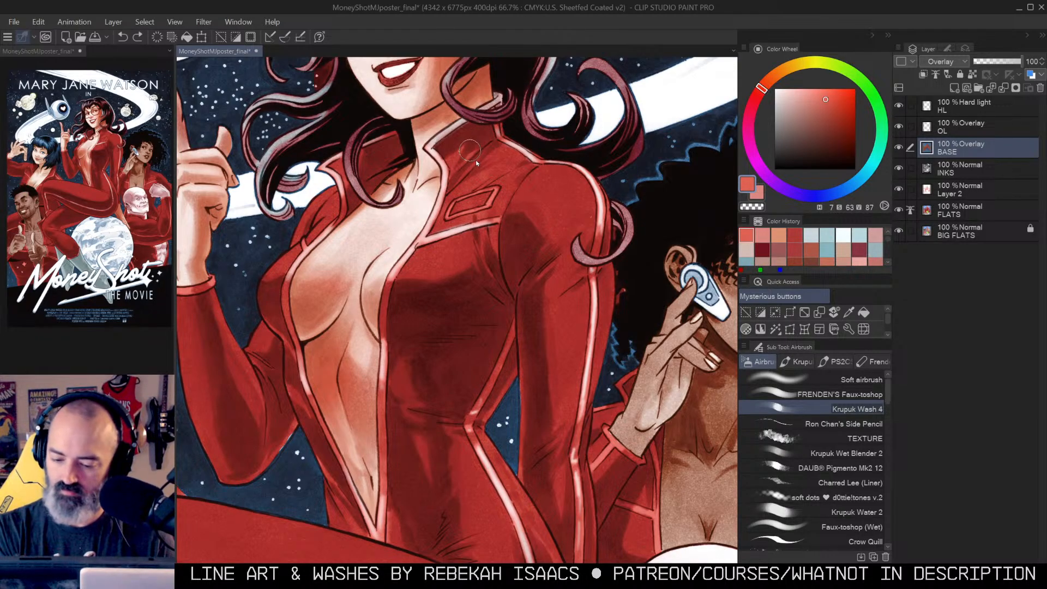
left_click(445, 169)
Step: Paint paler red highlights (HSV 7, 39, 94) on the jumpsuit's collar and around its chest pocket
left_click(809, 91)
mouse_move(458, 157)
left_mouse_down()
mouse_move(502, 153)
mouse_move(495, 164)
mouse_move(505, 150)
mouse_move(454, 194)
left_mouse_up()
left_click_drag(524, 158, 487, 168)
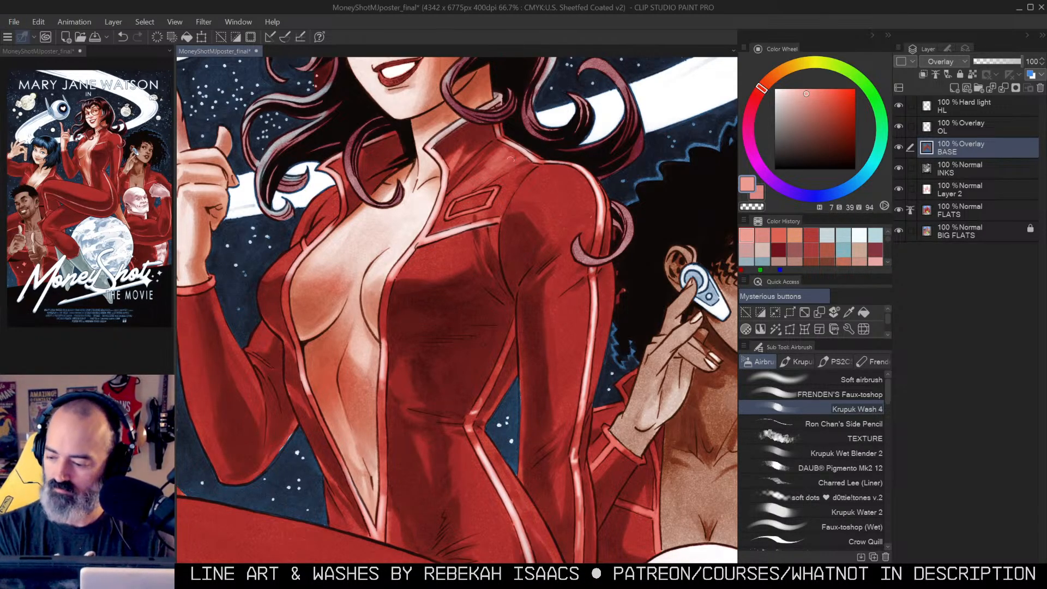
mouse_move(521, 165)
left_mouse_down()
mouse_move(481, 198)
mouse_move(496, 205)
mouse_move(453, 222)
left_mouse_up()
Step: Paint pale red highlights on the jumpsuit's rounded shoulder and across the chest below the pocket
mouse_move(550, 184)
left_mouse_down()
mouse_move(552, 207)
mouse_move(570, 214)
mouse_move(533, 198)
mouse_move(569, 186)
mouse_move(551, 179)
mouse_move(574, 186)
mouse_move(543, 200)
left_mouse_up()
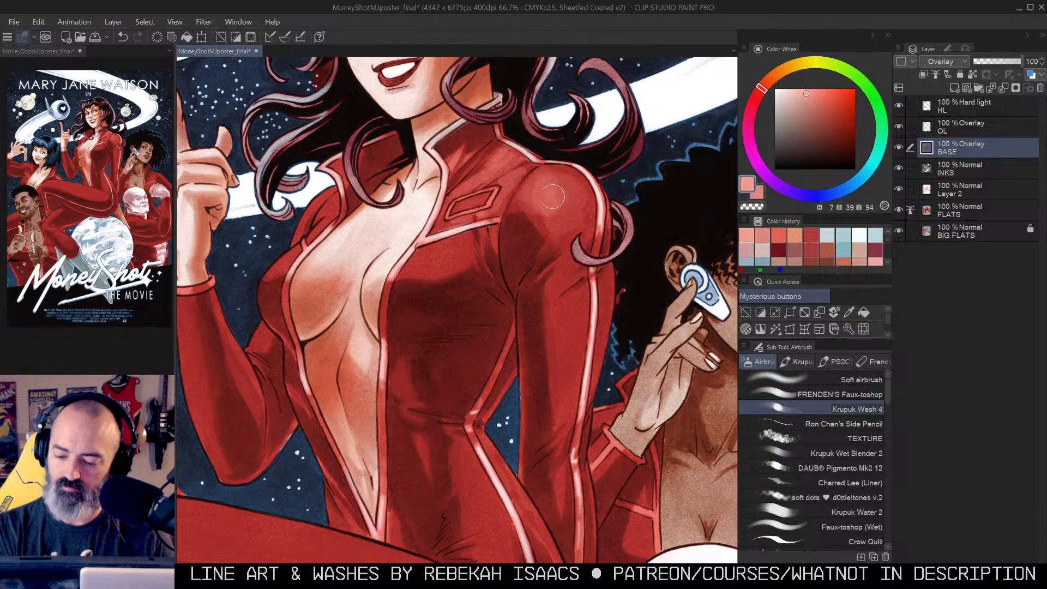
scroll(562, 201, "down", 2)
scroll(570, 211, "up", 1)
mouse_move(552, 184)
left_mouse_down()
mouse_move(545, 192)
mouse_move(560, 190)
left_mouse_up()
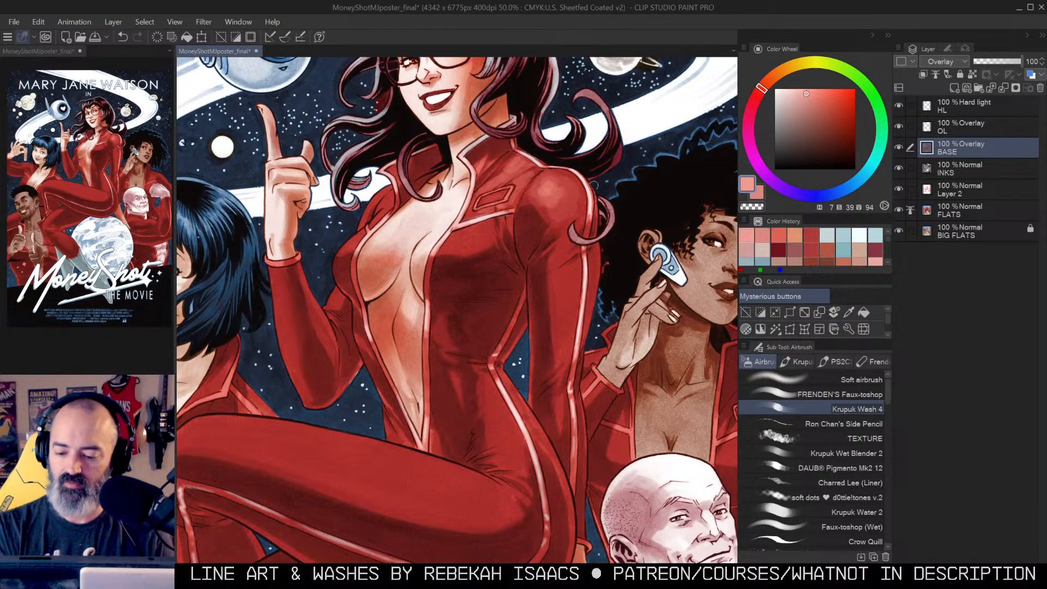
mouse_move(478, 229)
left_mouse_down()
mouse_move(455, 246)
mouse_move(486, 230)
mouse_move(465, 251)
mouse_move(486, 226)
mouse_move(479, 242)
mouse_move(482, 233)
mouse_move(456, 246)
mouse_move(491, 224)
left_mouse_up()
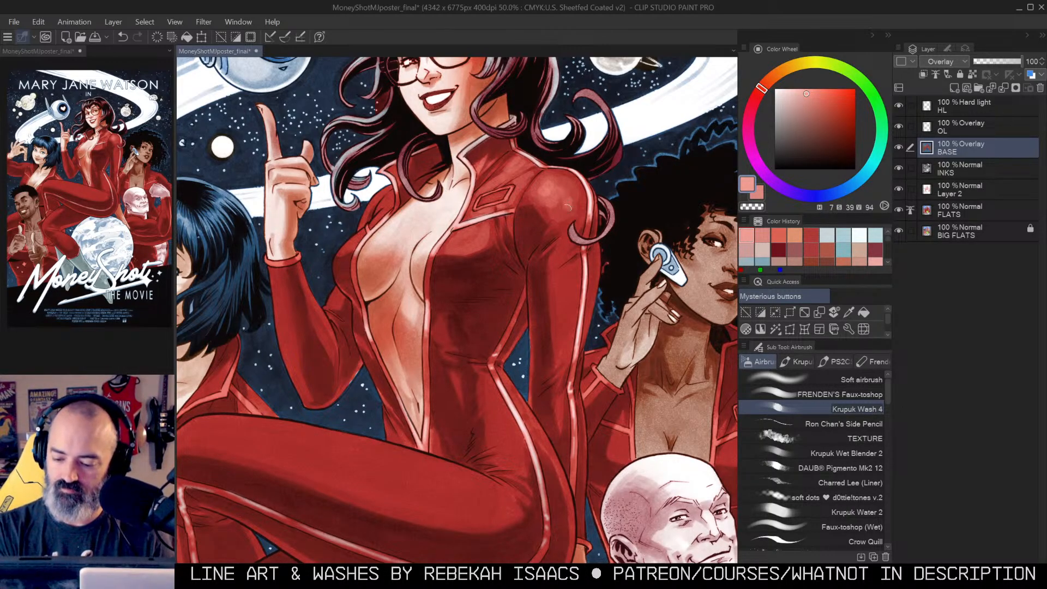
Step: Brush pale red highlights down the jumpsuit's sleeve from the upper arm to the forearm
mouse_move(564, 233)
left_mouse_down()
mouse_move(561, 251)
mouse_move(615, 206)
mouse_move(573, 250)
mouse_move(588, 256)
mouse_move(577, 243)
mouse_move(578, 285)
mouse_move(575, 241)
mouse_move(574, 266)
left_mouse_up()
left_click_drag(622, 211, 614, 185)
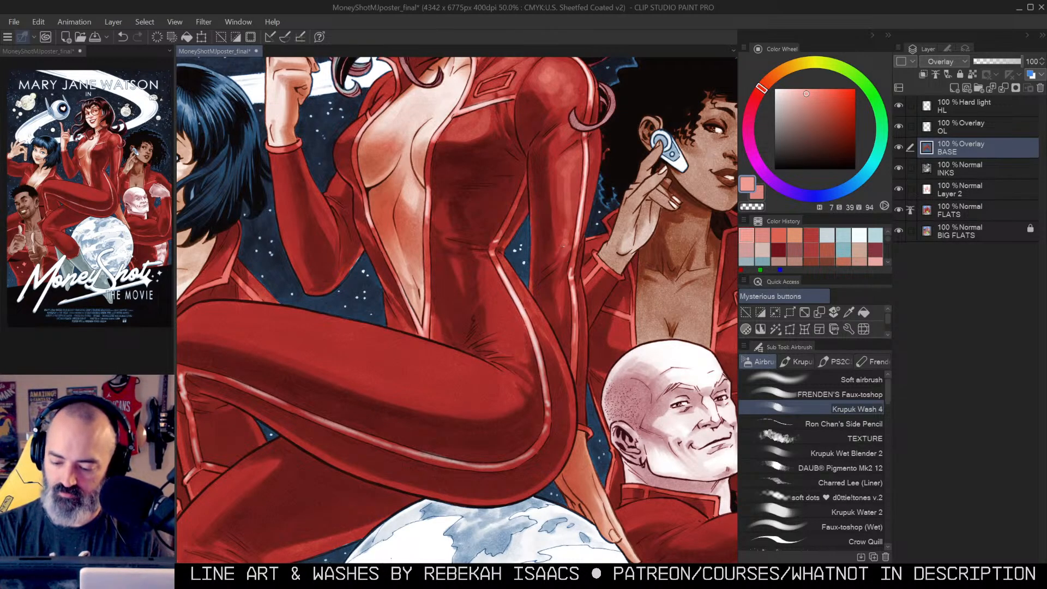
left_click_drag(565, 254, 557, 295)
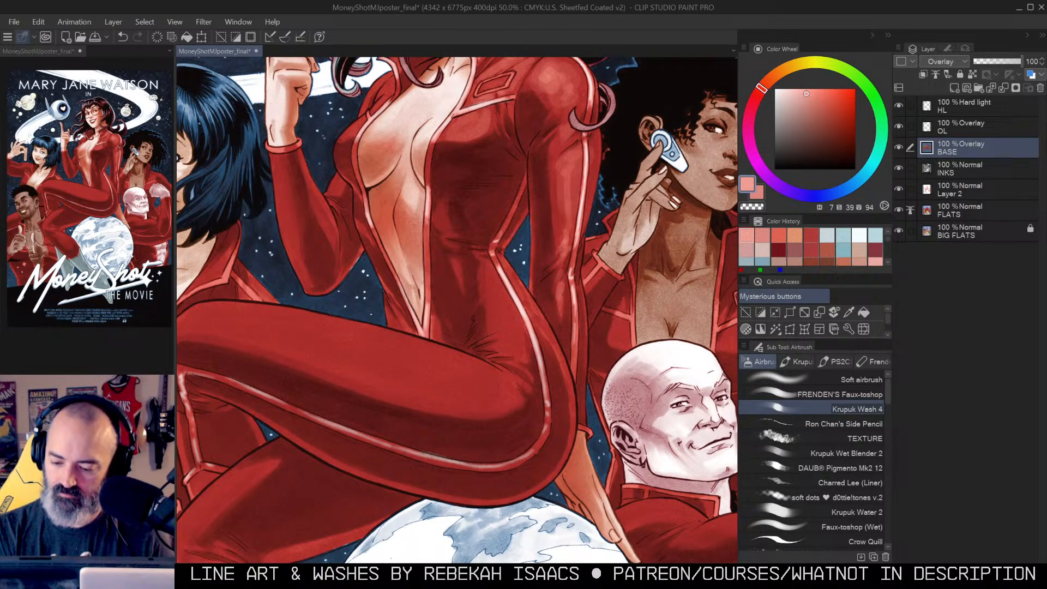
mouse_move(573, 156)
left_mouse_down()
mouse_move(564, 137)
mouse_move(565, 274)
left_mouse_up()
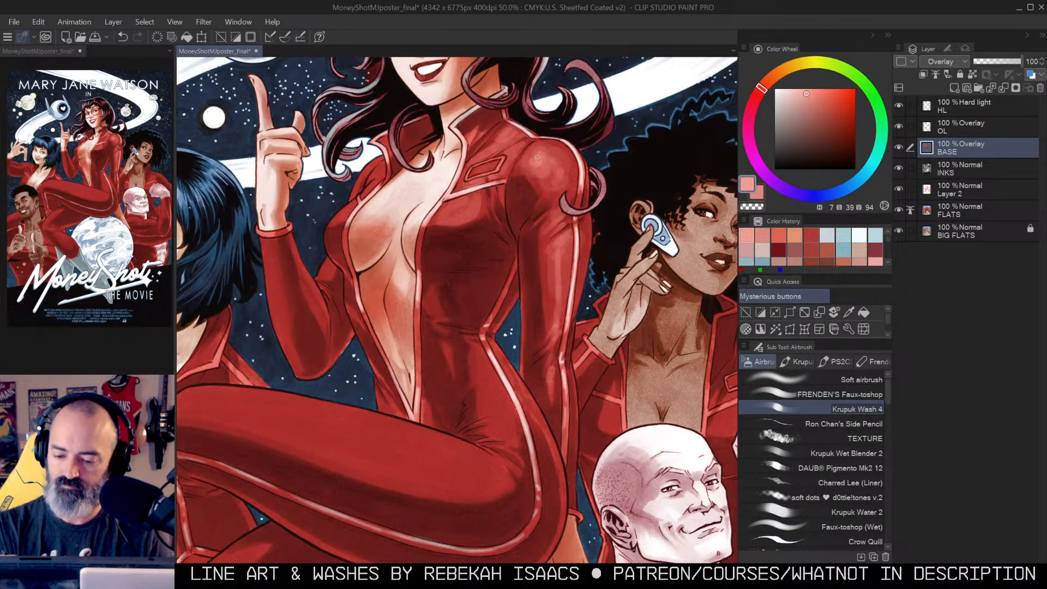
Step: Undo a trial stroke on the jumpsuit's belly and paint pale red highlights along the hip below the waist
left_click_drag(586, 218, 593, 173)
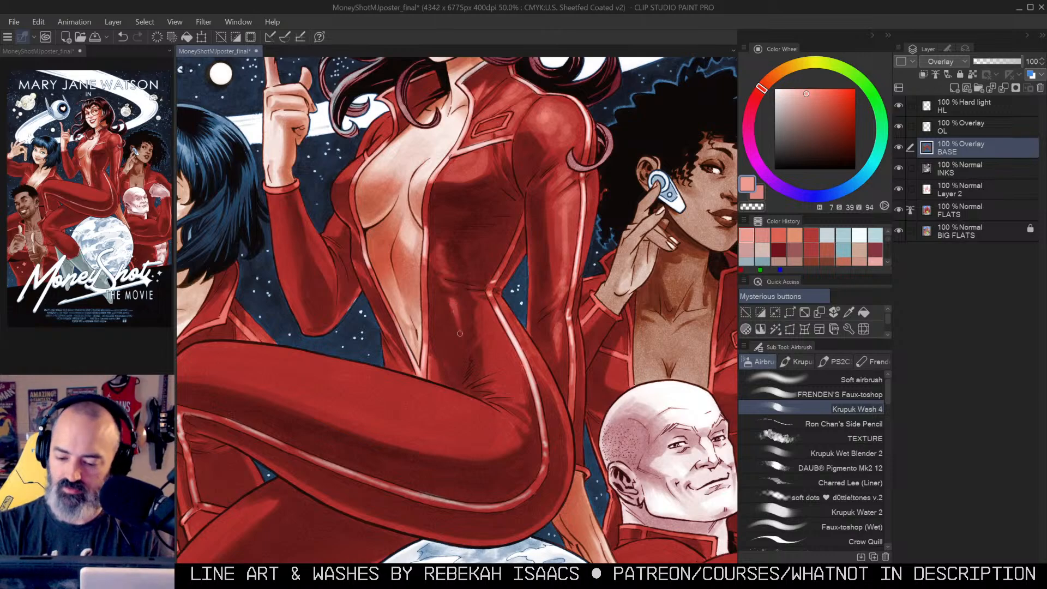
left_click_drag(459, 334, 466, 279)
key("ctrl+z")
mouse_move(513, 300)
left_mouse_down()
mouse_move(509, 331)
mouse_move(520, 326)
mouse_move(536, 361)
left_mouse_up()
Step: Adjust the brush size and highlight the fabric creases where the jumpsuit's hip meets the raised thigh
key("[")
key("]")
key("]")
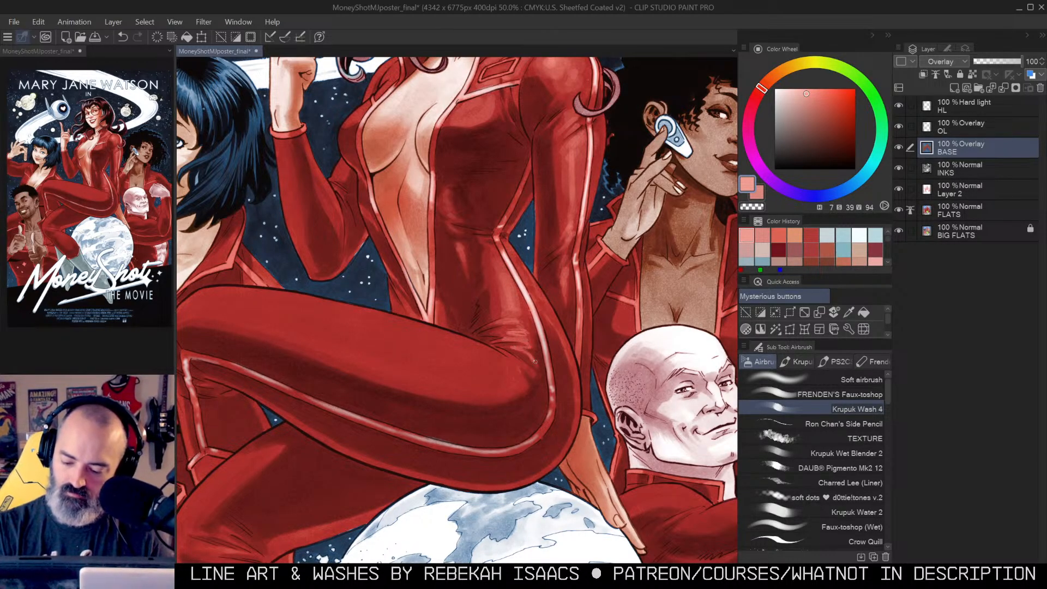
key("space")
left_click_drag(571, 262, 586, 224)
mouse_move(519, 316)
left_mouse_down()
mouse_move(543, 337)
mouse_move(531, 338)
left_mouse_up()
Step: Paint long pale red highlights along the upper side of the raised thigh from knee to hip
key("shift+space")
mouse_move(641, 255)
left_mouse_down()
mouse_move(622, 218)
mouse_move(555, 206)
mouse_move(477, 245)
left_mouse_up()
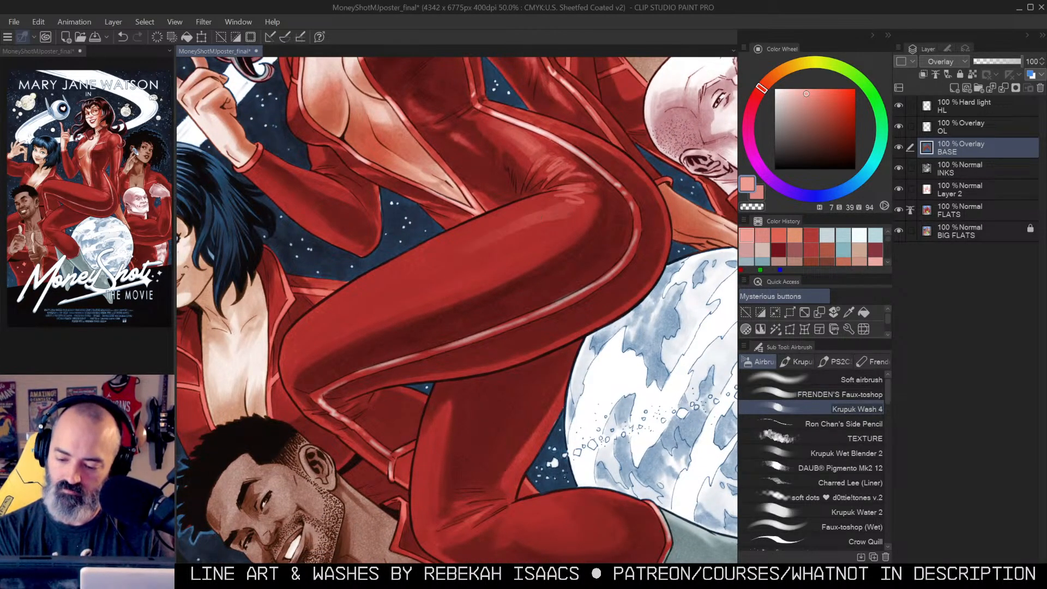
mouse_move(556, 213)
left_mouse_down()
mouse_move(382, 286)
mouse_move(308, 341)
mouse_move(539, 242)
mouse_move(469, 279)
left_mouse_up()
mouse_move(327, 327)
left_mouse_down()
mouse_move(500, 253)
mouse_move(567, 207)
left_mouse_up()
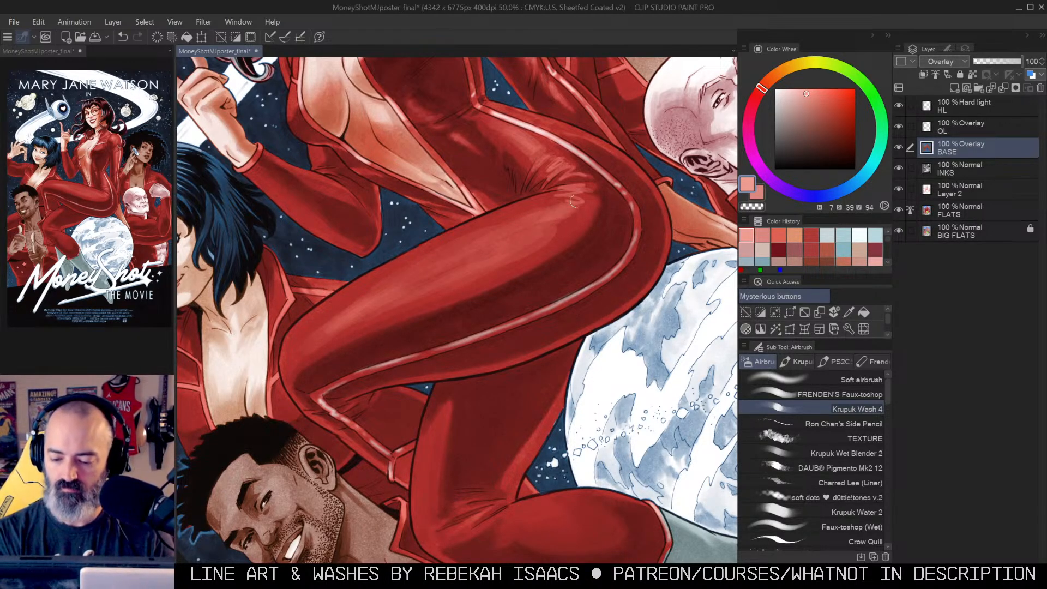
Step: Add pale red highlights to the raised knee and refine those on the thigh near the hip
key("alt+space")
left_click(500, 188)
key("shift+space")
mouse_move(500, 188)
left_mouse_down()
mouse_move(515, 185)
mouse_move(593, 279)
left_mouse_up()
key("ctrl+space")
left_click(597, 309)
left_click_drag(561, 309, 592, 309)
mouse_move(406, 256)
left_mouse_down()
mouse_move(377, 264)
mouse_move(408, 259)
left_mouse_up()
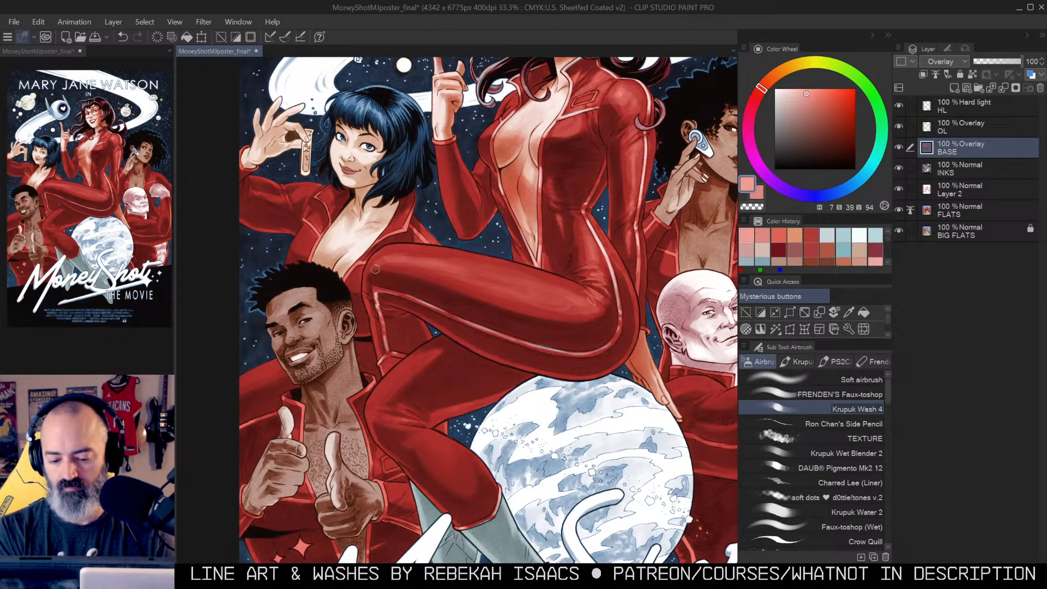
left_click_drag(554, 305, 524, 315)
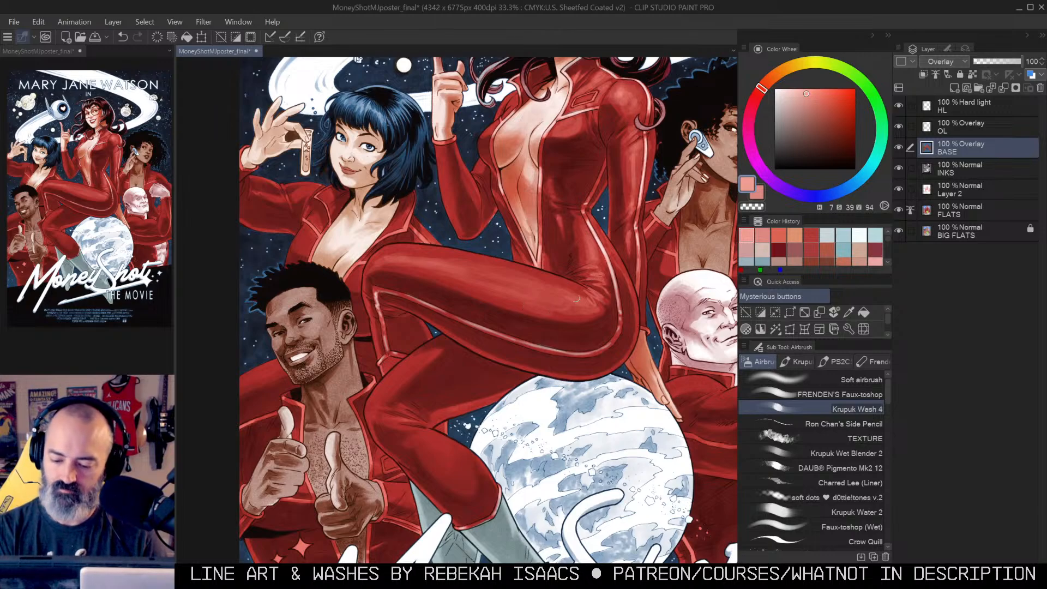
Step: Touch up the hip highlight and paint pale red highlights on the lowered leg's knee and shin
left_click_drag(580, 293, 614, 227)
left_click_drag(448, 301, 415, 330)
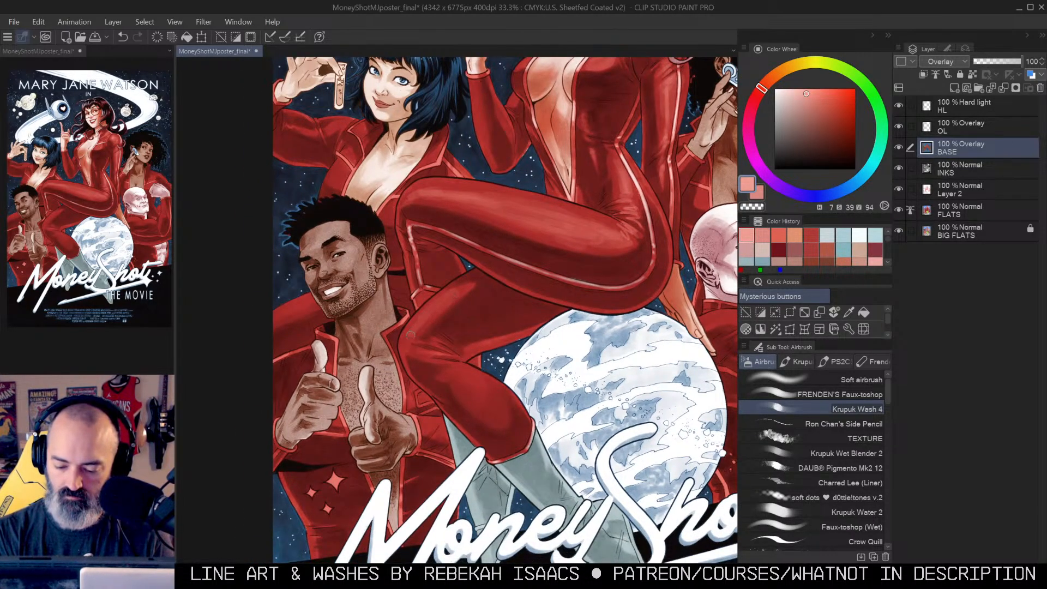
left_click_drag(448, 299, 416, 327)
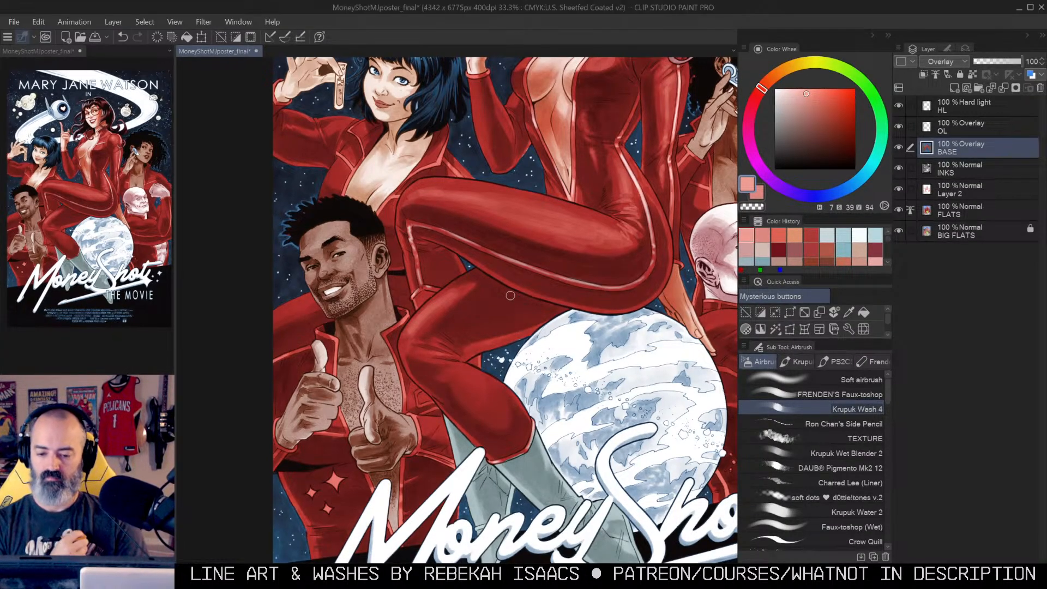
left_click(457, 346, "ctrl")
left_click_drag(467, 366, 492, 284)
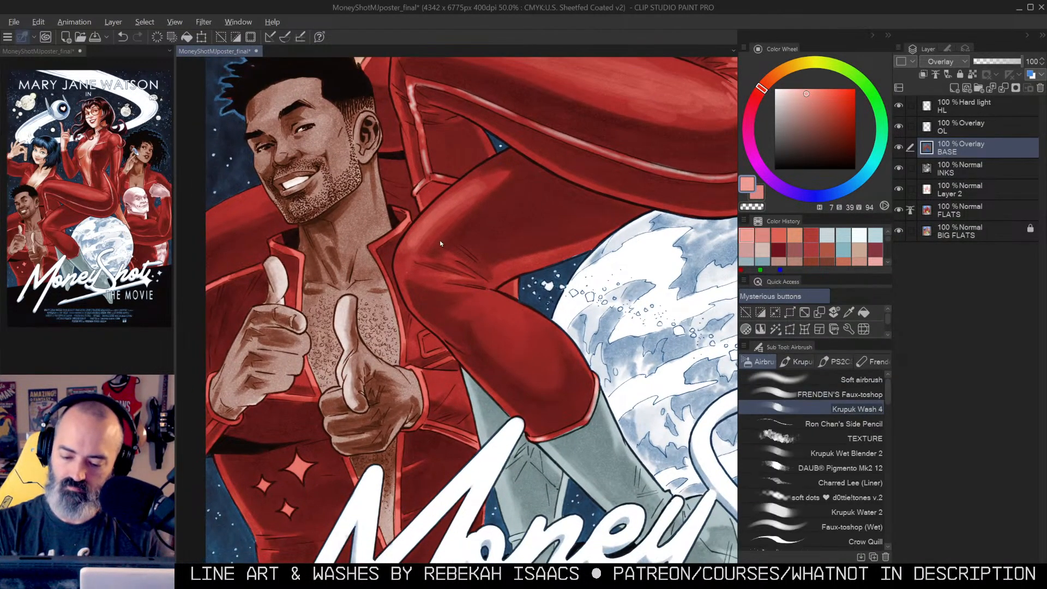
mouse_move(430, 244)
left_mouse_down()
mouse_move(454, 269)
mouse_move(427, 275)
mouse_move(475, 285)
mouse_move(485, 301)
mouse_move(460, 287)
mouse_move(482, 295)
mouse_move(496, 276)
mouse_move(486, 308)
mouse_move(515, 323)
left_mouse_up()
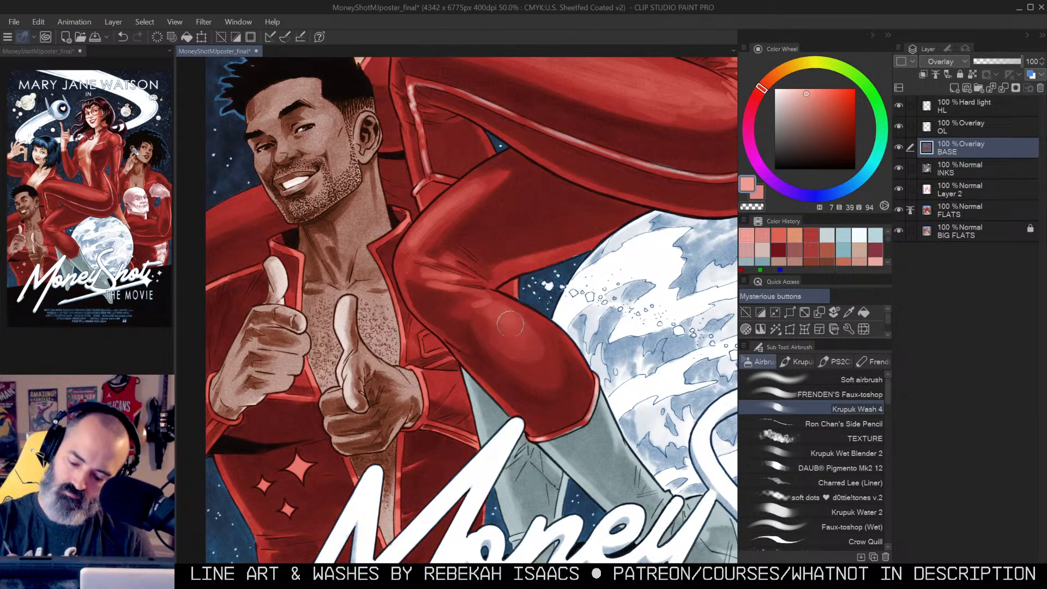
left_click(519, 322, "ctrl+alt")
left_click_drag(621, 281, 537, 307)
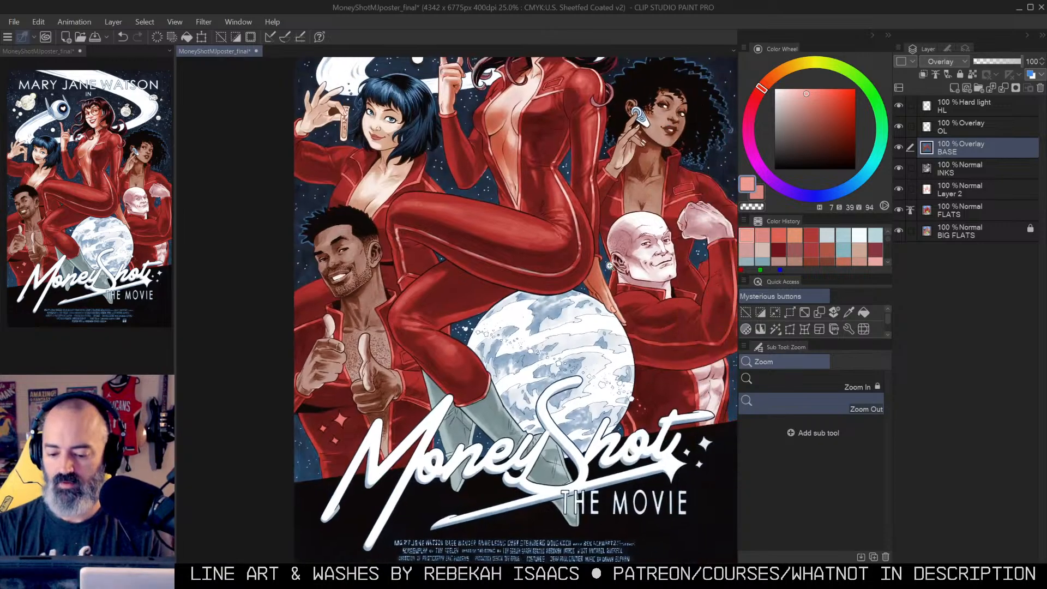
Step: Try softening the highlights on the jumpsuit's upper body with transparent colour, and undo the trial
key("c")
left_click_drag(573, 255, 570, 276)
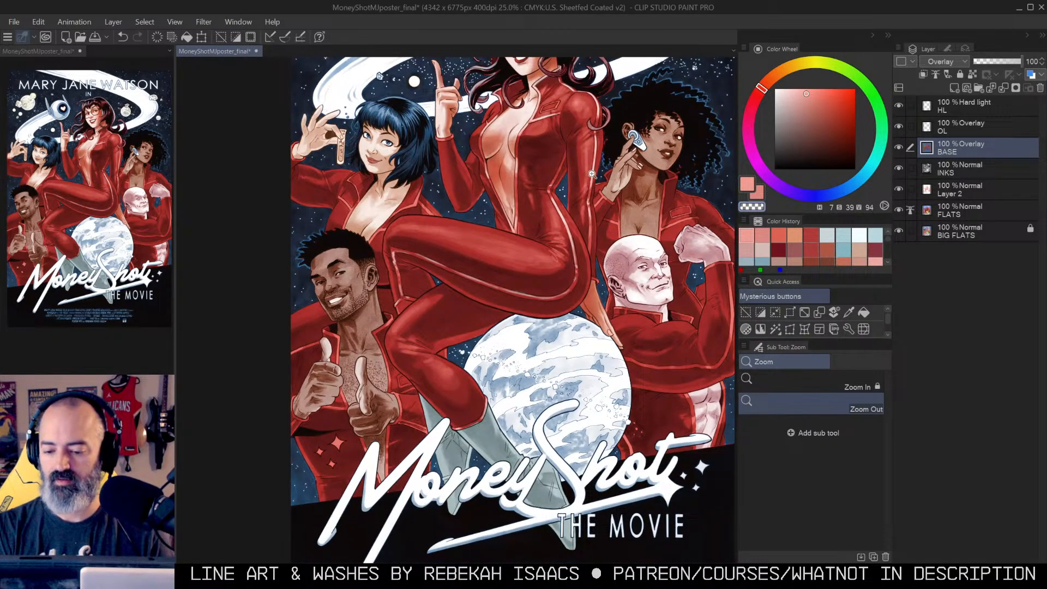
left_click_drag(568, 146, 593, 211)
left_click(562, 220, "ctrl")
left_click(566, 218, "ctrl")
mouse_move(577, 169)
left_mouse_down()
mouse_move(573, 205)
mouse_move(539, 212)
left_mouse_up()
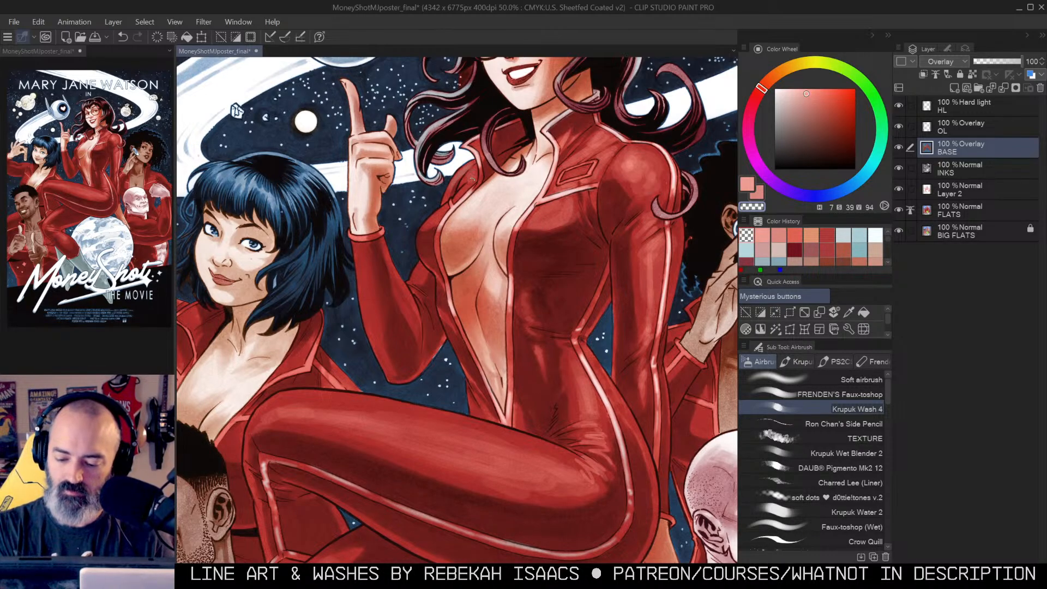
key("ctrl+z")
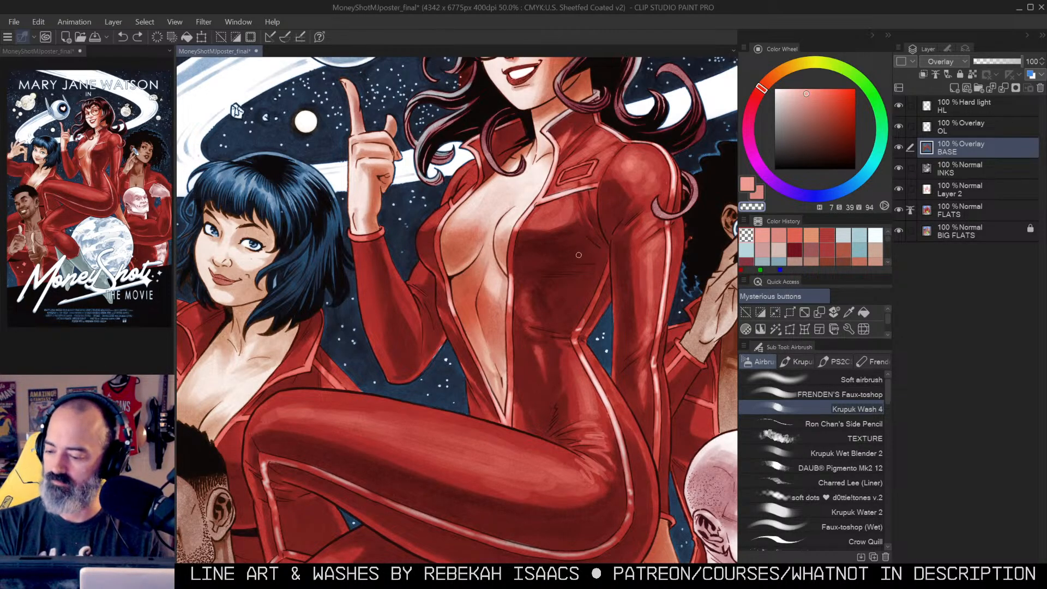
Step: Isolate the BASE layer to sample the shoulder highlight colour, restore all layers, and highlight the chest beside the raised arm
left_click(899, 147, "alt")
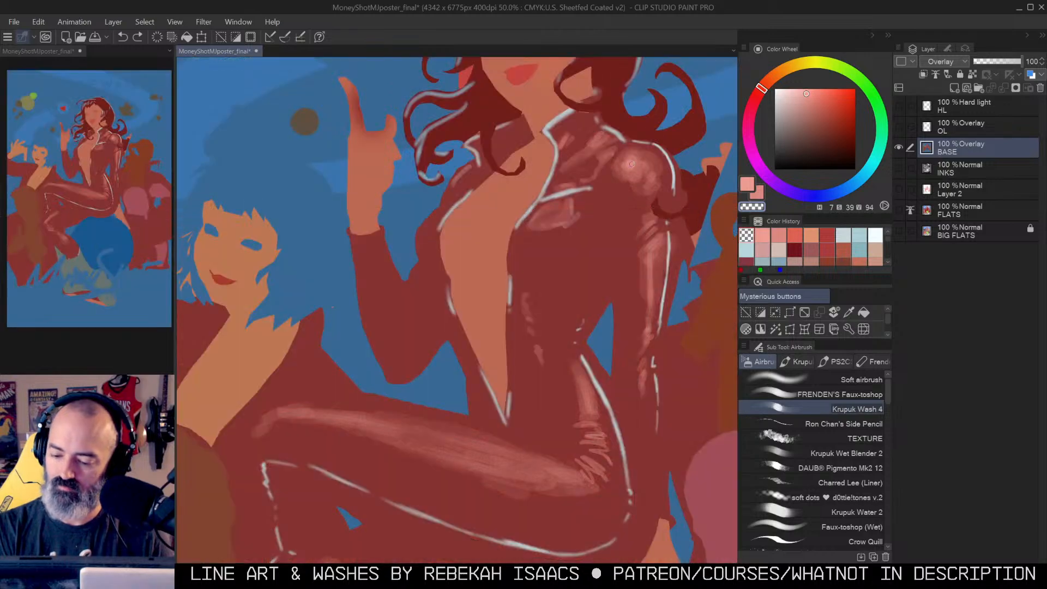
left_click(632, 164, "alt")
left_click(899, 148, "alt")
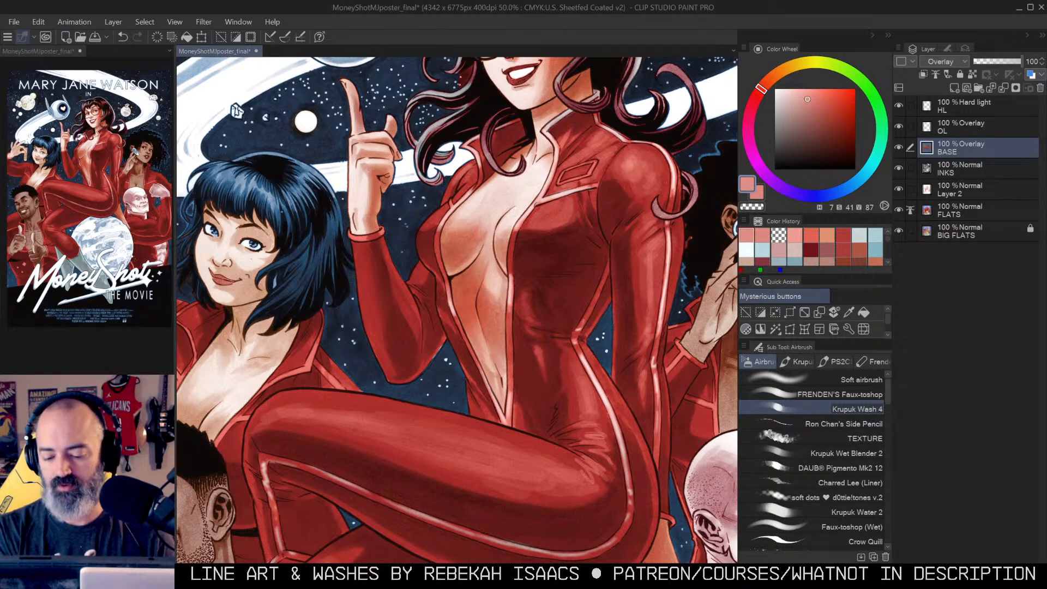
left_click_drag(468, 188, 429, 225)
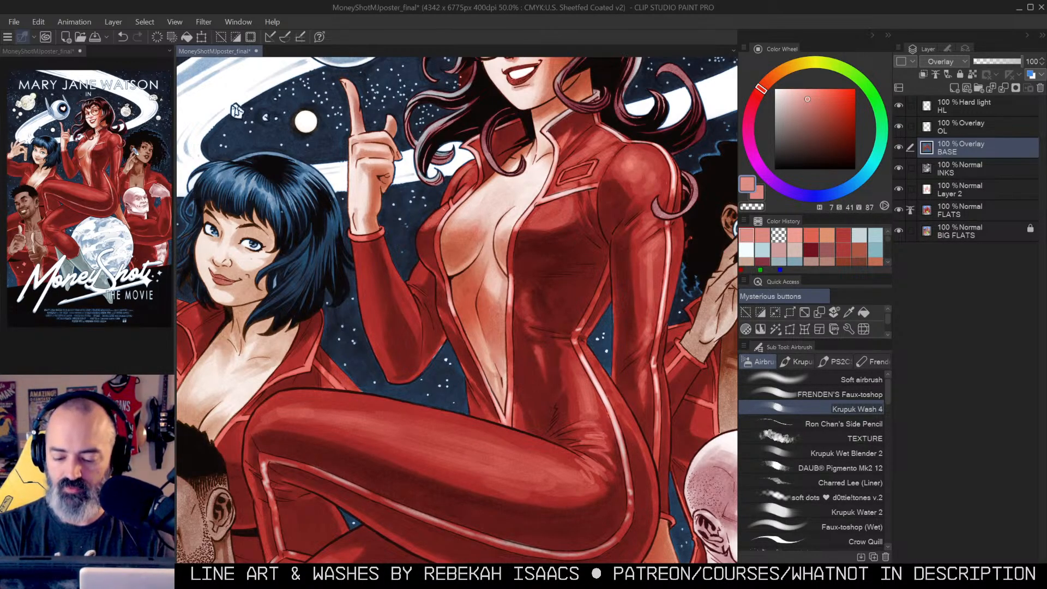
Step: Paint pale red highlights along the raised arm's sleeve, and pick a salmon from the recent colours
left_click_drag(383, 238, 417, 325)
left_click_drag(395, 276, 417, 334)
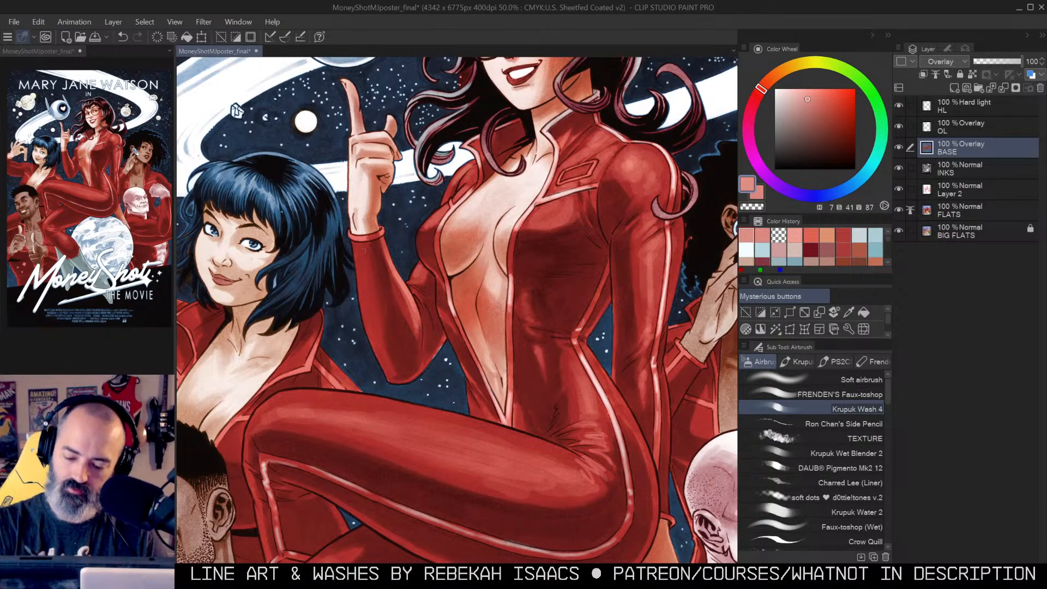
mouse_move(357, 264)
left_mouse_down()
mouse_move(367, 319)
mouse_move(360, 255)
mouse_move(395, 381)
left_mouse_up()
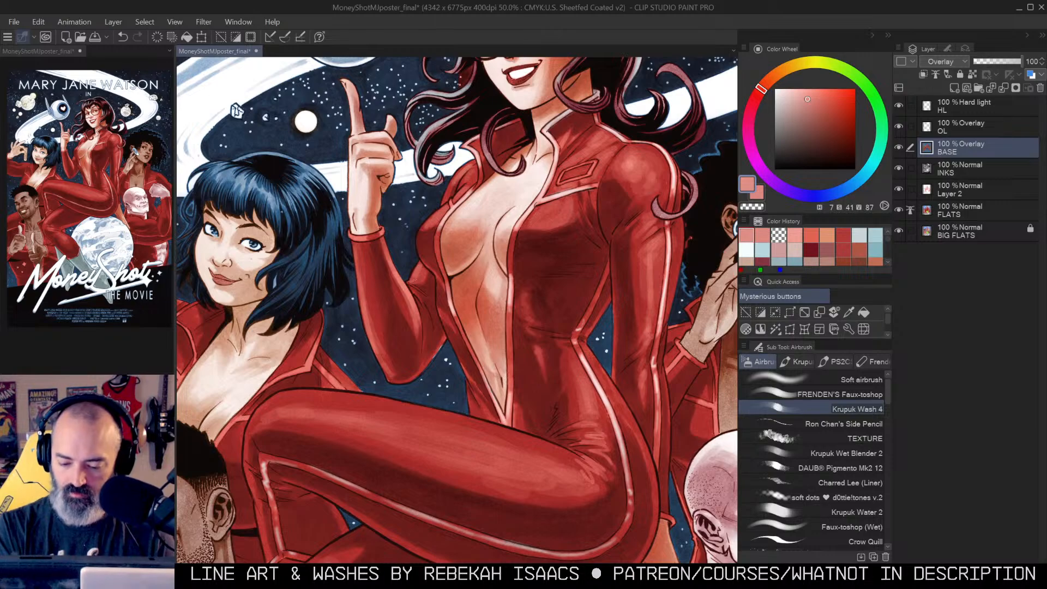
left_click(785, 93)
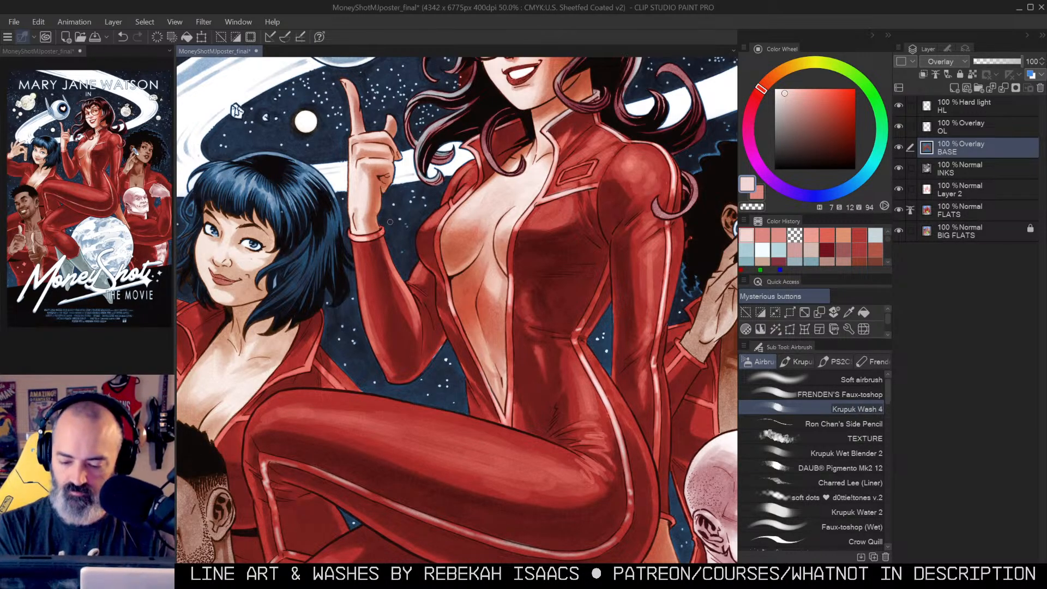
left_click(763, 235)
Step: Examine the jumpsuit highlights close up and against the whole poster
key("alt+space")
left_click(538, 288, "alt")
left_click(538, 287, "alt")
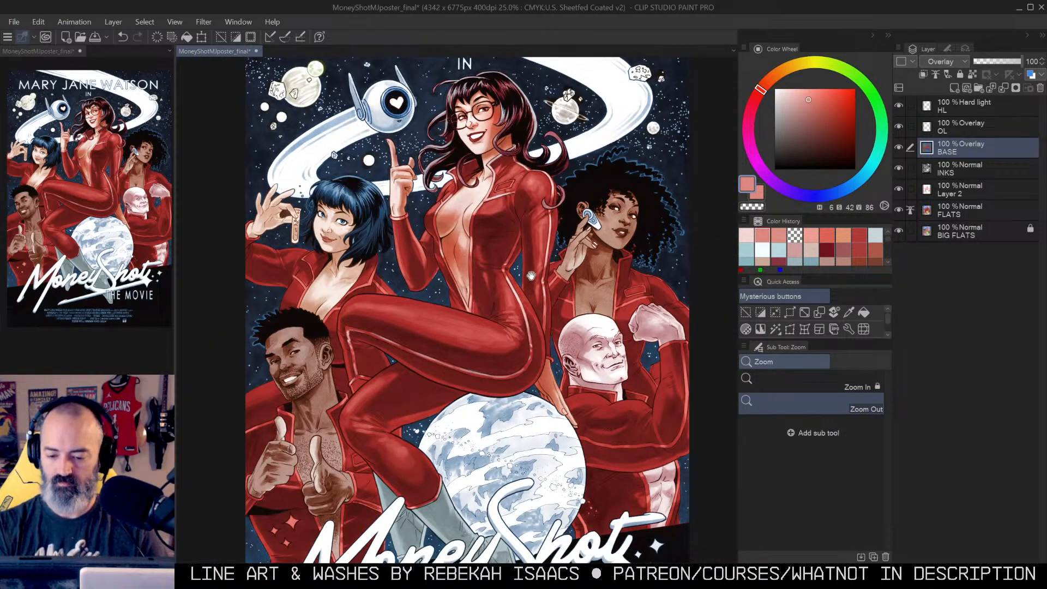
left_click_drag(530, 275, 561, 226)
left_click(549, 252, "ctrl")
left_click(551, 253, "ctrl")
left_click(582, 264, "alt")
left_click(585, 256, "alt")
left_click_drag(594, 172, 583, 246)
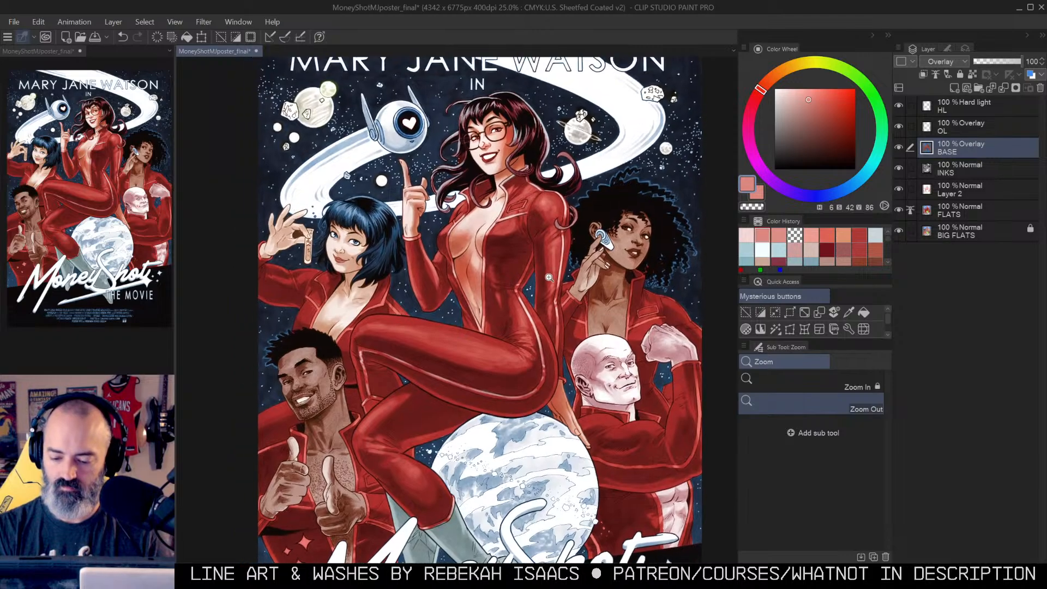
scroll(580, 247, "down", 2)
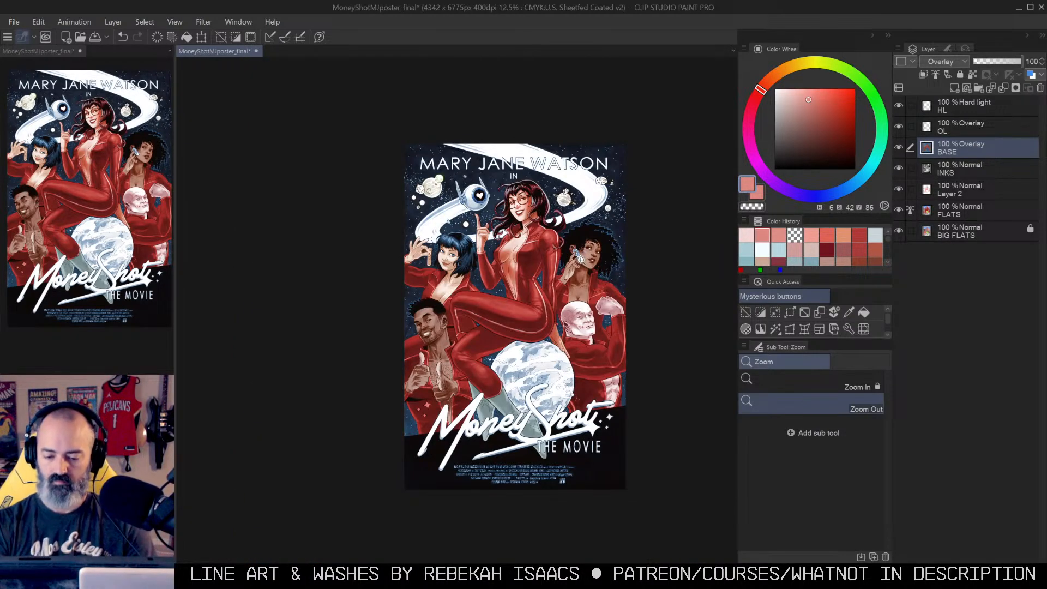
left_click_drag(594, 255, 566, 241)
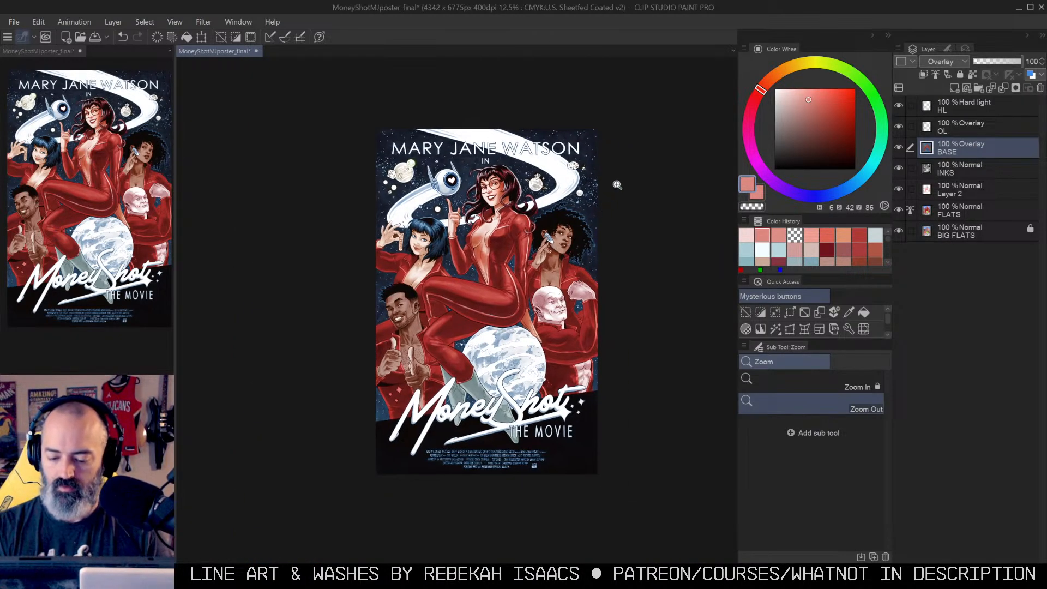
Step: Auto-select the jumpsuit and add a clipped layer above INKS, with a muted blue ready for the Krupuk Wash 4 brush
key("w")
left_click(518, 281)
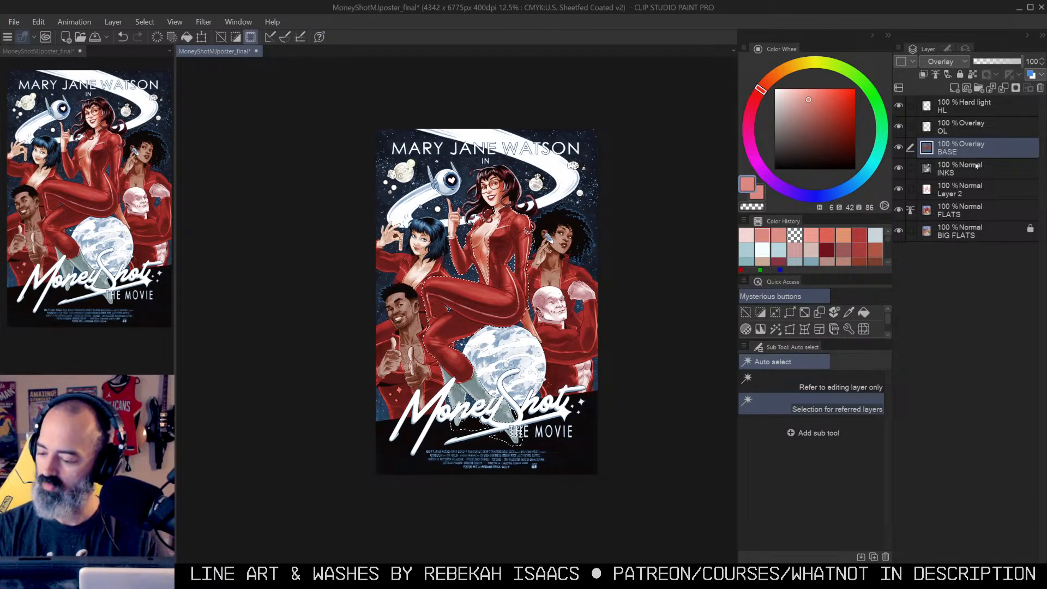
left_click(952, 171)
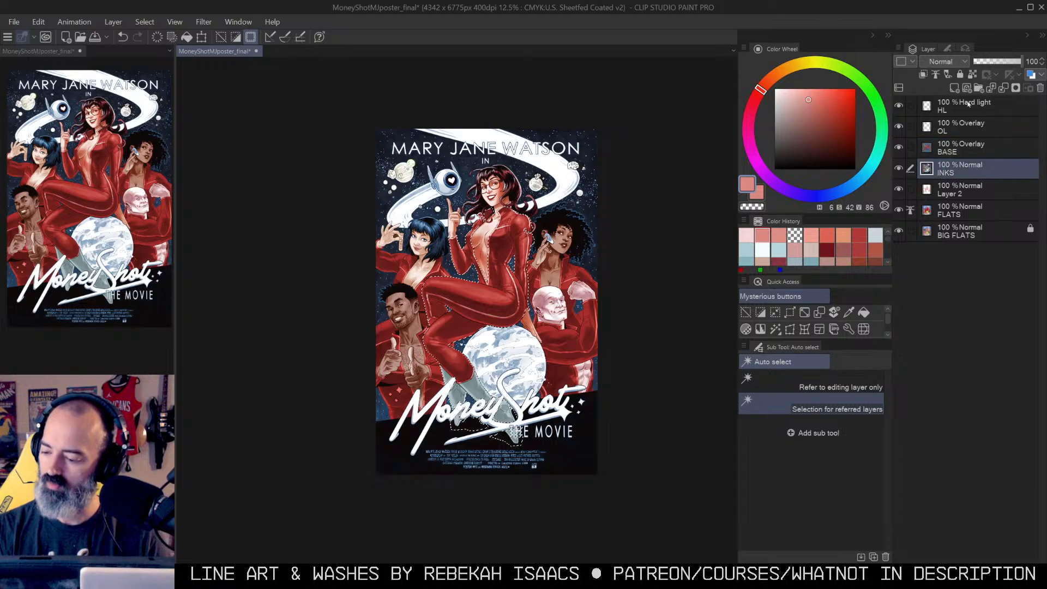
left_click(954, 87)
left_click(814, 131)
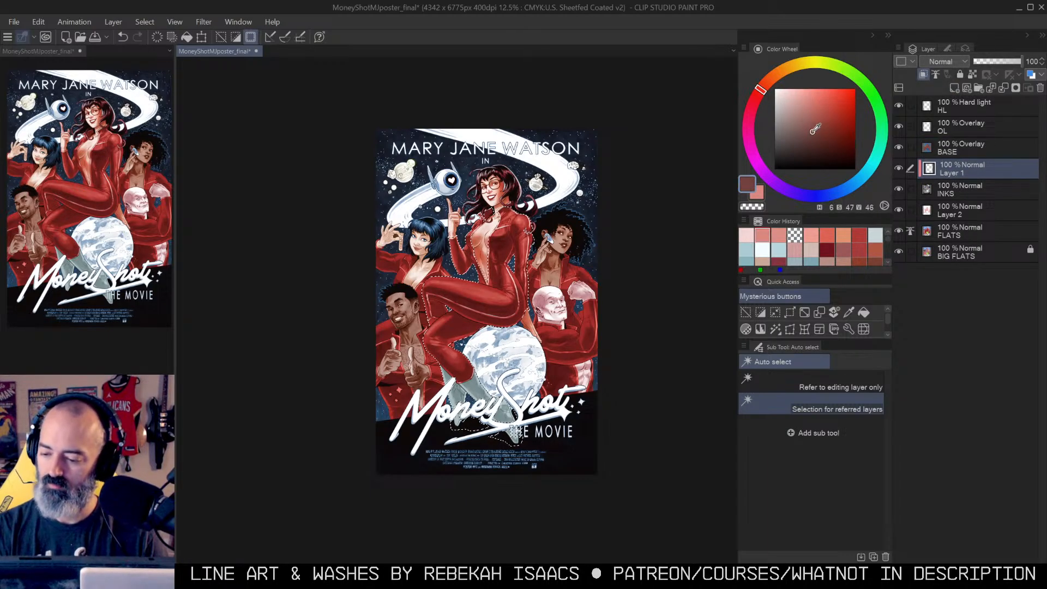
left_click(860, 179)
key("ctrl+h")
key("b")
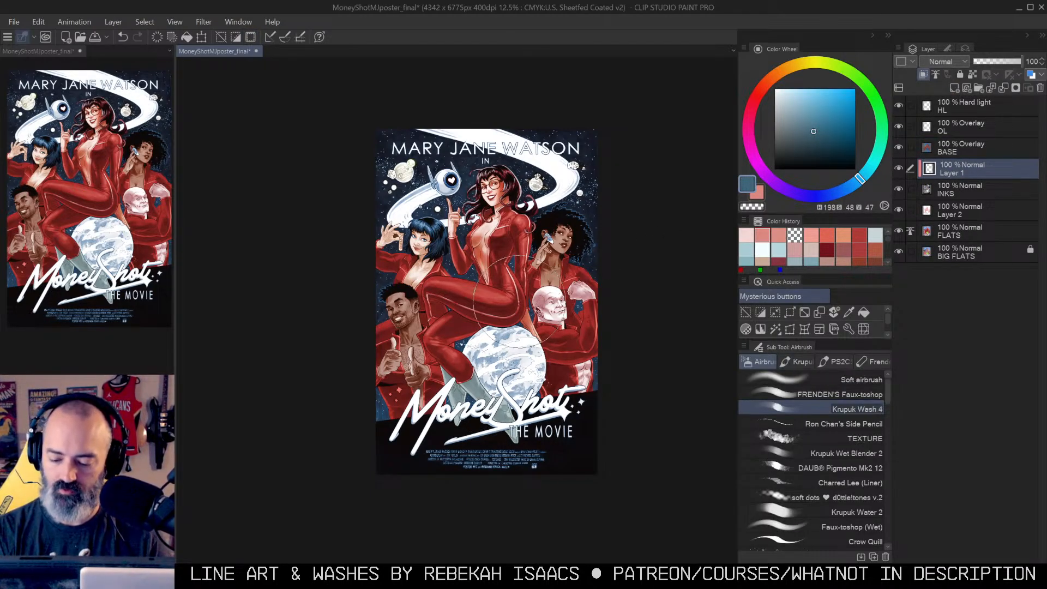
Step: Try darker blue shadows on the jumpsuit's torso with the clipped layer set to Overlay, and undo them
scroll(529, 279, "up", 1)
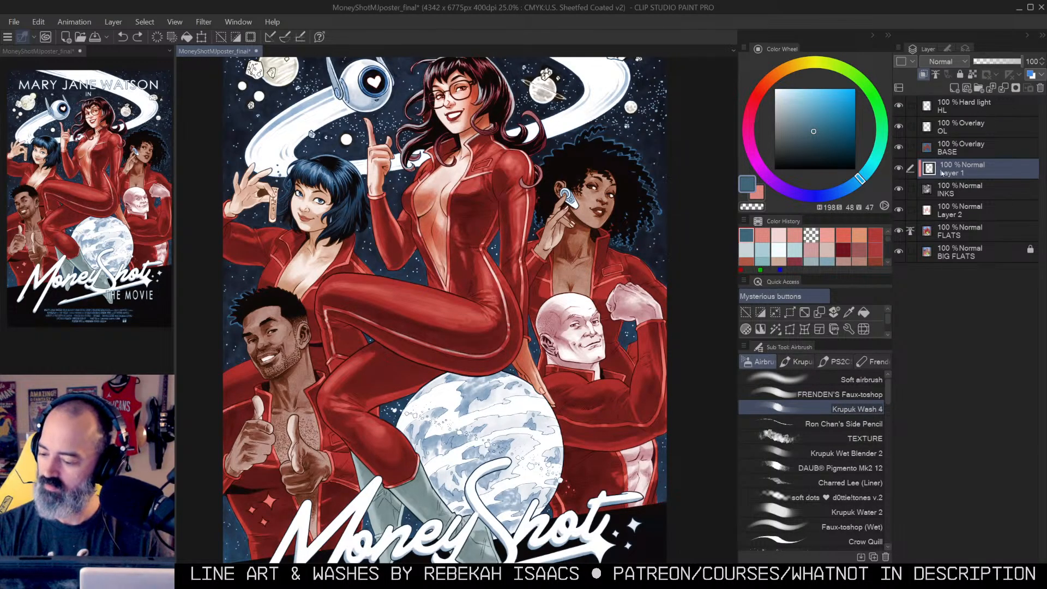
left_click(818, 138)
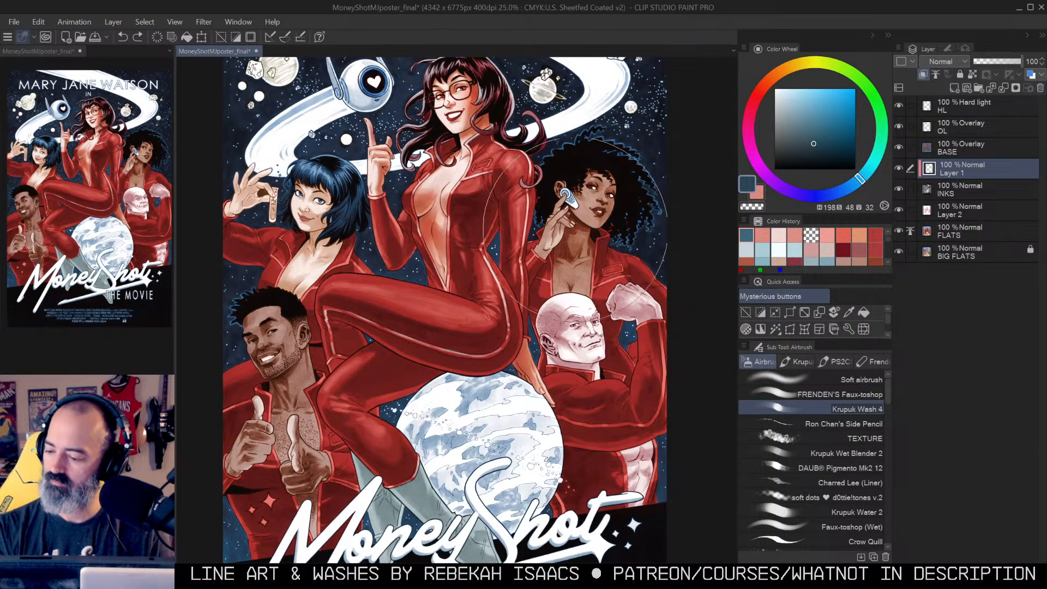
mouse_move(491, 229)
left_mouse_down()
mouse_move(470, 245)
mouse_move(468, 273)
left_mouse_up()
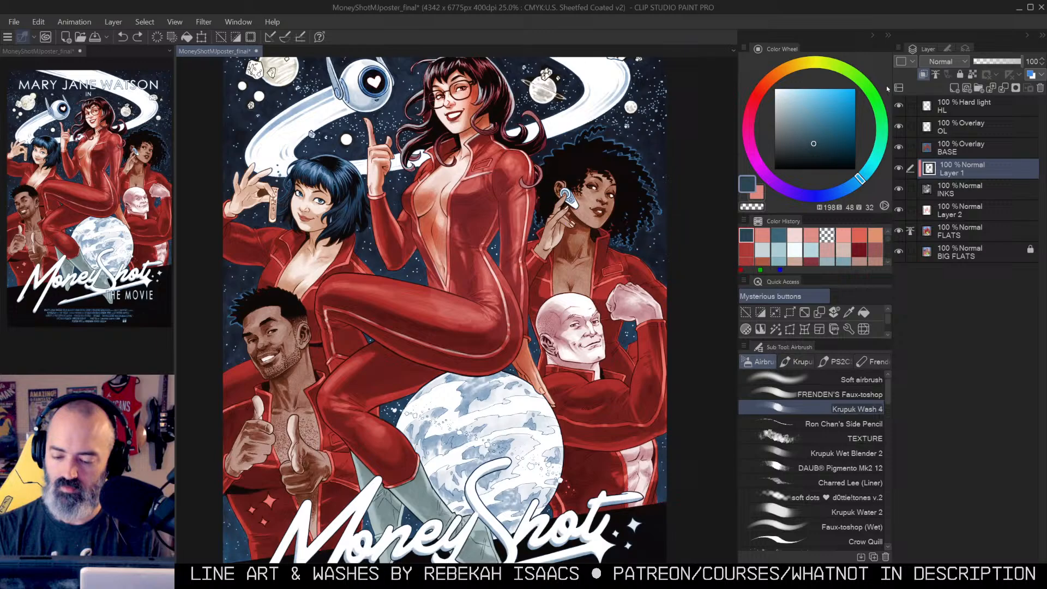
left_click(947, 62)
left_click(943, 270)
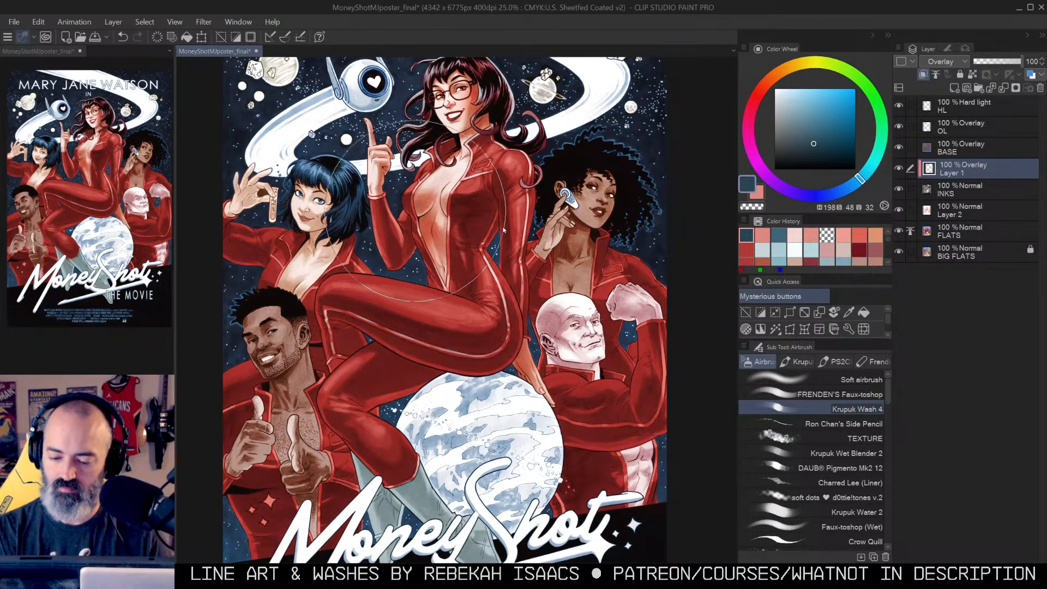
left_click(807, 153)
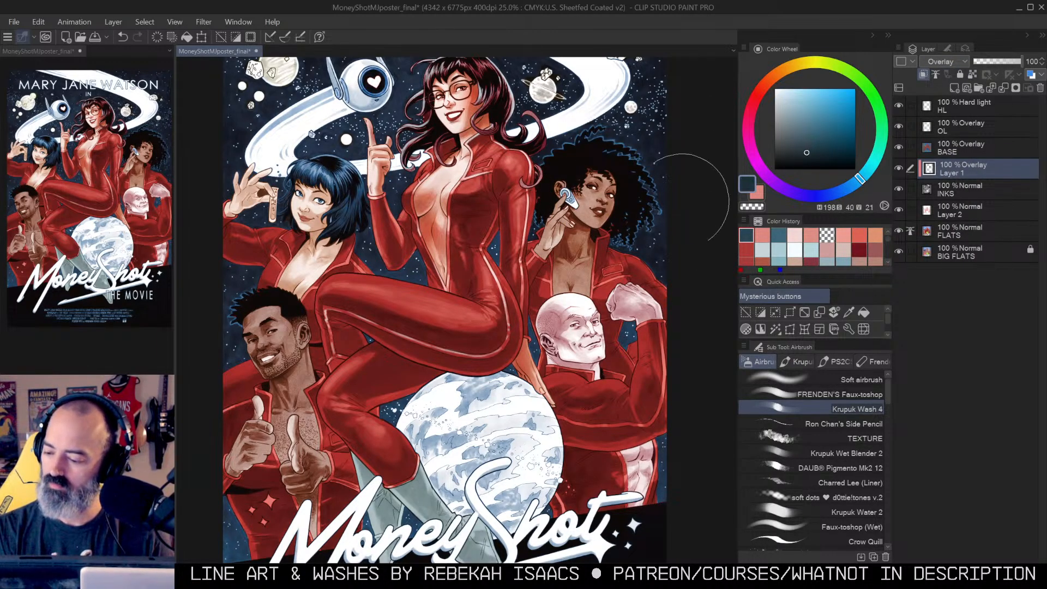
left_click_drag(483, 202, 464, 279)
key("ctrl+z")
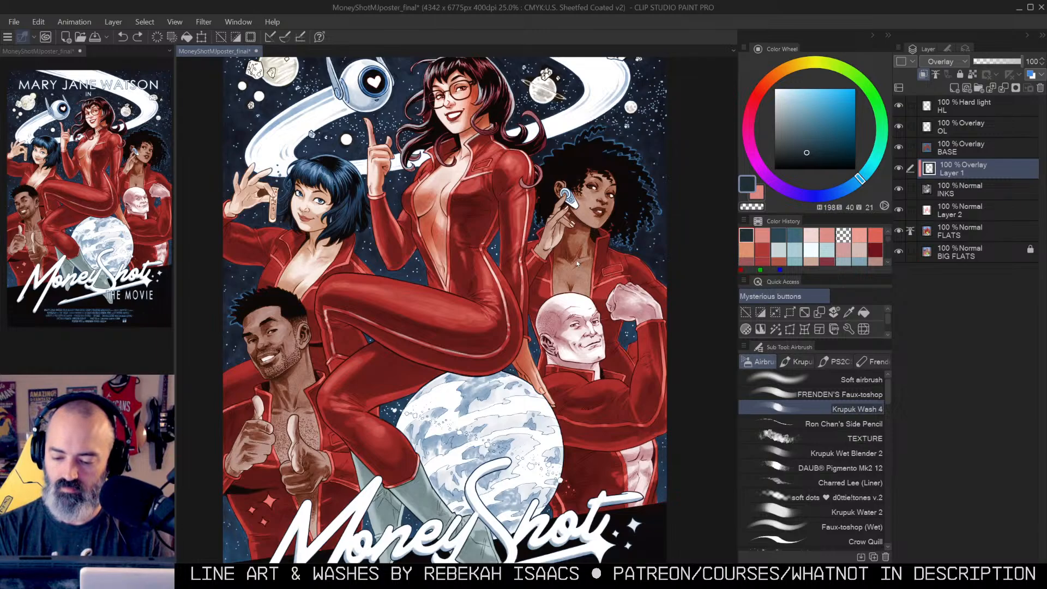
key("ctrl+z")
Step: Try muted blue shadows on the BASE layer over the jumpsuit's torso and the raised thigh's underside
left_click(943, 149)
mouse_move(497, 215)
left_mouse_down()
mouse_move(480, 241)
mouse_move(503, 248)
mouse_move(527, 237)
mouse_move(531, 214)
mouse_move(483, 207)
mouse_move(496, 221)
mouse_move(501, 196)
mouse_move(523, 179)
mouse_move(465, 201)
mouse_move(480, 203)
mouse_move(501, 181)
mouse_move(475, 226)
mouse_move(480, 210)
mouse_move(463, 228)
left_mouse_up()
key("ctrl+z")
left_click(808, 129)
left_click_drag(495, 184, 500, 241)
mouse_move(466, 273)
left_mouse_down()
mouse_move(503, 314)
mouse_move(503, 339)
mouse_move(456, 356)
mouse_move(356, 311)
left_mouse_up()
Step: Check the shading on the whole poster and undo the blue shadows together with the added clipped layer
left_click(521, 311, "ctrl")
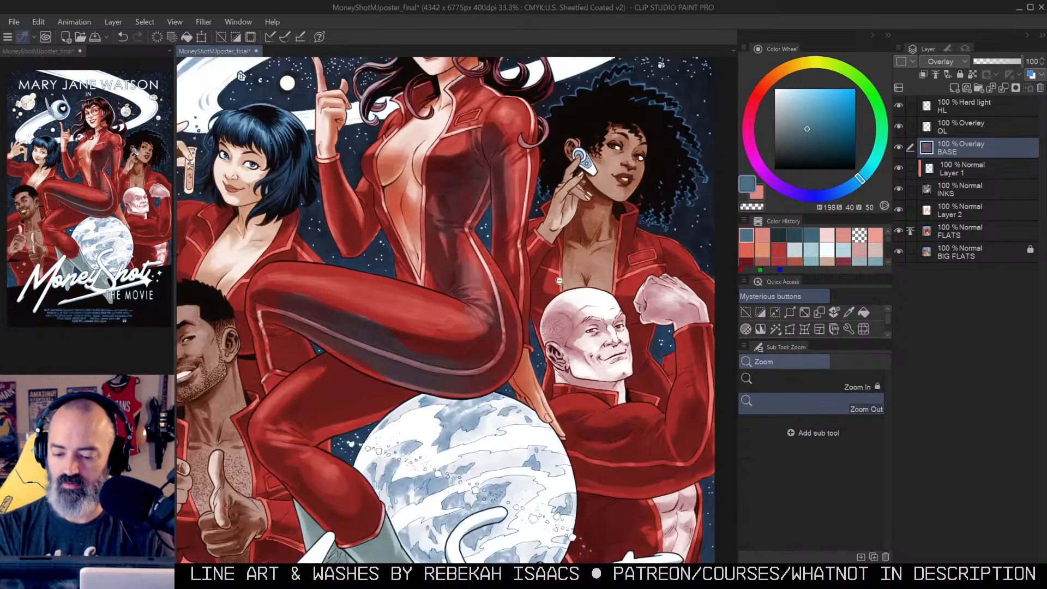
scroll(532, 310, "down", 3)
key("ctrl+z")
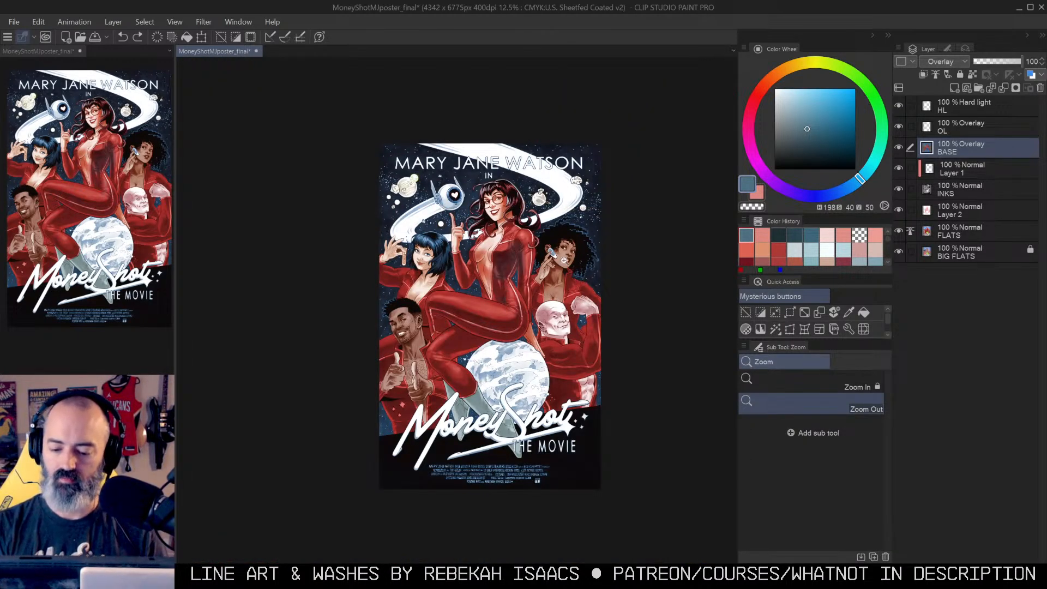
key("ctrl+y")
key("ctrl+y")
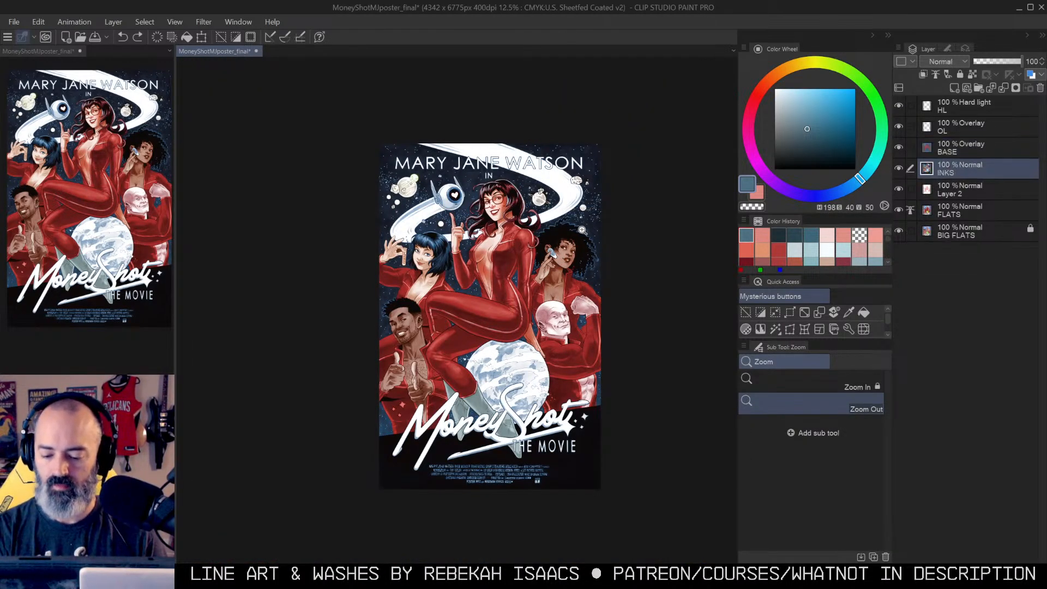
Step: Auto-select the central woman's grey boots behind the Money Shot lettering
scroll(520, 270, "up", 2)
left_click_drag(542, 262, 553, 280)
key("m")
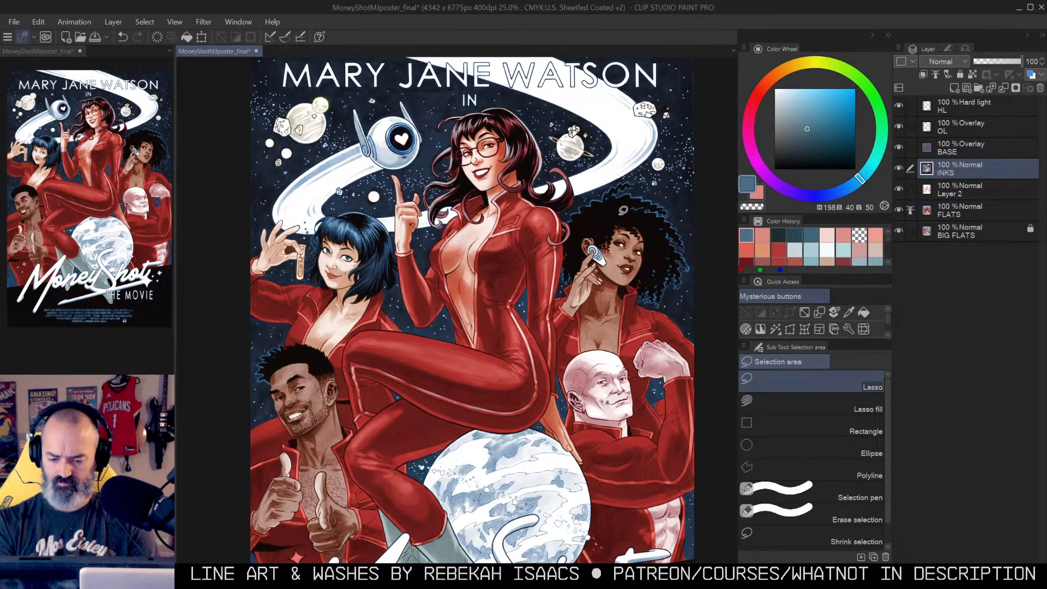
left_click_drag(580, 259, 582, 201)
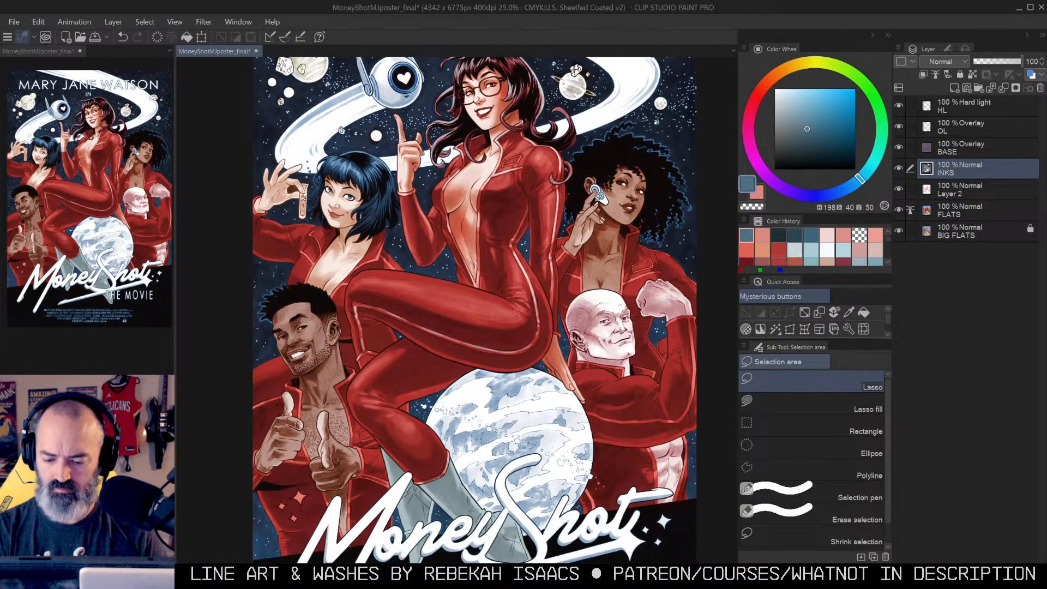
left_click_drag(568, 266, 571, 169)
left_click(513, 320, "ctrl")
left_click_drag(512, 321, 554, 222)
key("w")
left_click(492, 334)
scroll(492, 333, "up", 1)
key("ctrl+d")
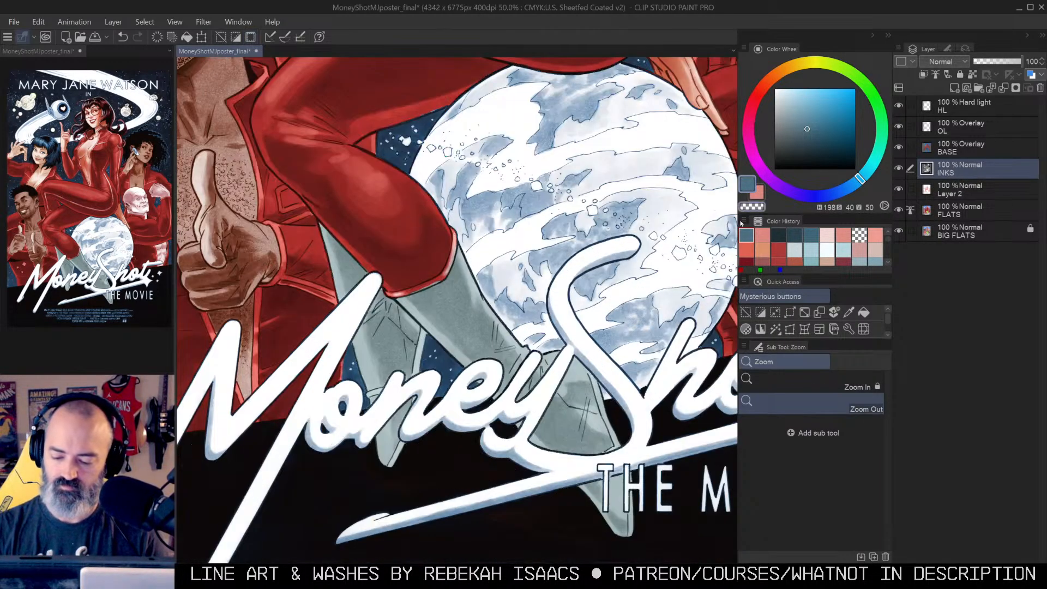
Step: On the BASE layer, paint pale blue-grey highlights (H 198, S 7, V 88) over the selected boots with Krupuk Wash 4
key("b")
left_click(932, 155)
left_click(784, 95)
mouse_move(462, 258)
left_mouse_down()
mouse_move(476, 299)
mouse_move(528, 352)
mouse_move(581, 370)
mouse_move(608, 432)
mouse_move(606, 361)
left_mouse_up()
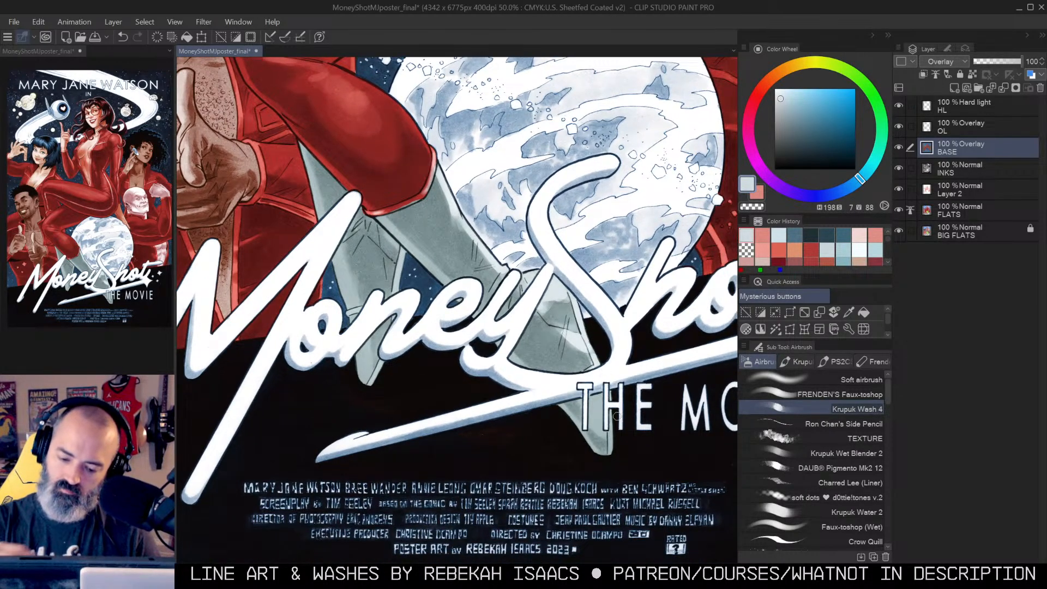
left_click_drag(380, 216, 443, 280)
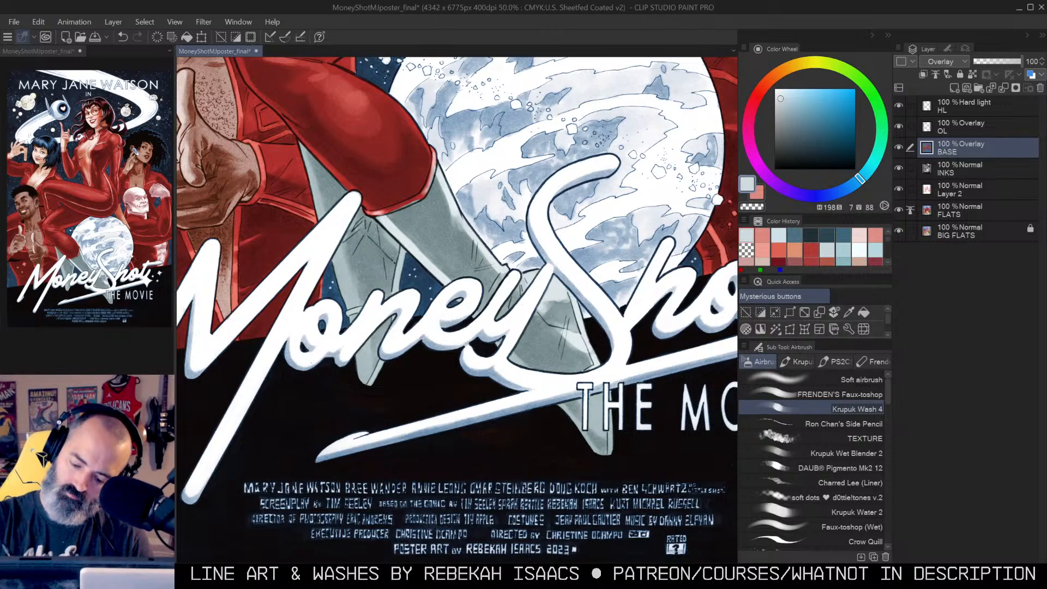
mouse_move(559, 404)
left_mouse_down()
mouse_move(585, 440)
mouse_move(652, 467)
left_mouse_up()
left_click_drag(441, 263, 435, 300)
mouse_move(338, 154)
left_mouse_down()
mouse_move(371, 278)
mouse_move(411, 348)
mouse_move(415, 382)
left_mouse_up()
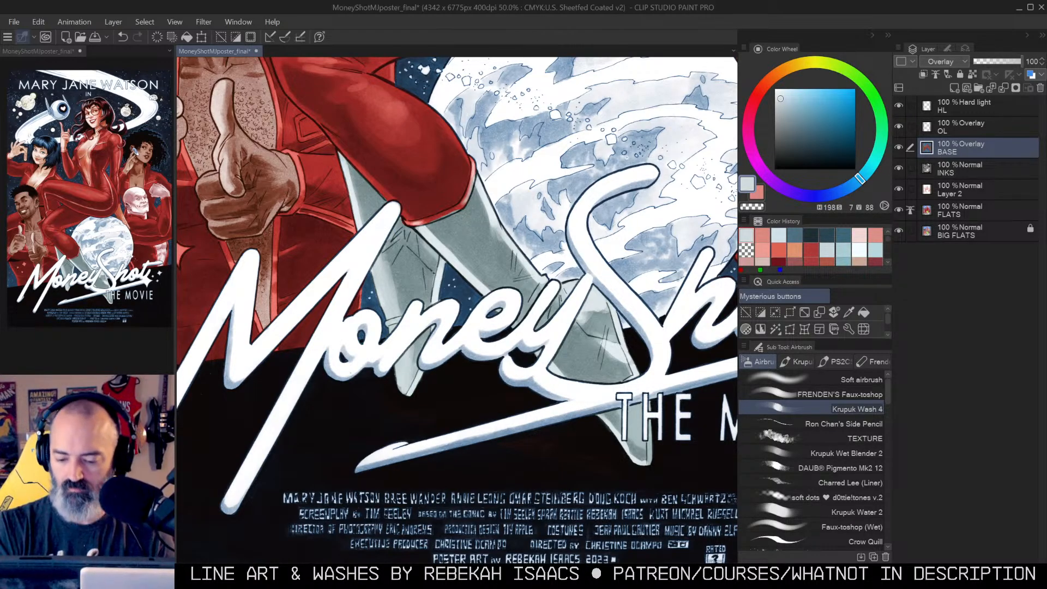
Step: Check the boot highlights against the whole poster and clear the boot selection
key("alt+space")
left_click(529, 267)
left_click(532, 262)
left_click_drag(539, 160, 555, 329)
left_click(595, 291)
left_click(595, 292)
left_click_drag(617, 270, 597, 269)
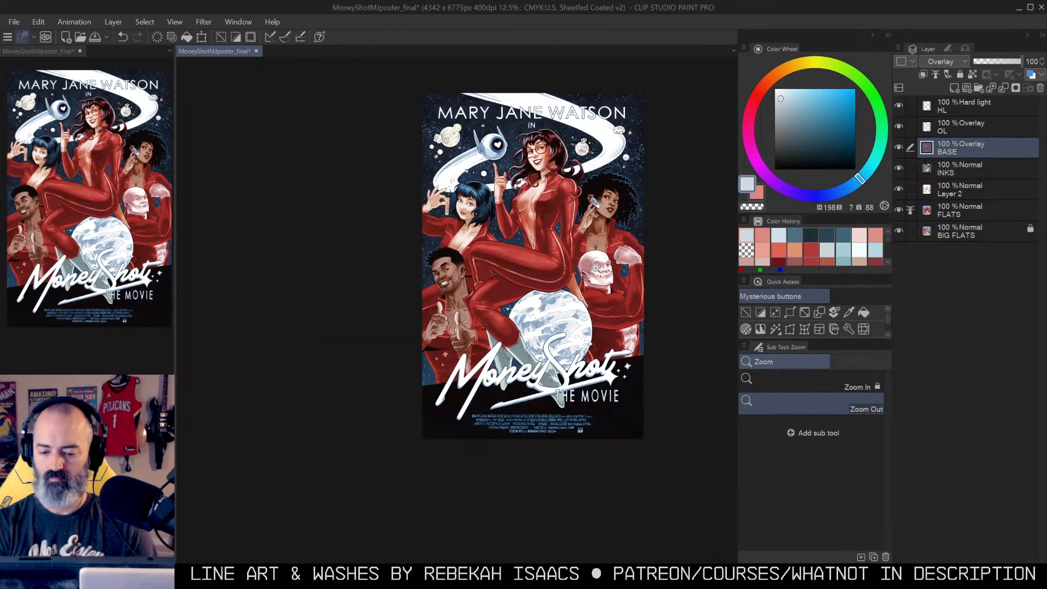
left_click(552, 227)
left_click_drag(610, 204, 565, 205)
left_click_drag(594, 111, 604, 167)
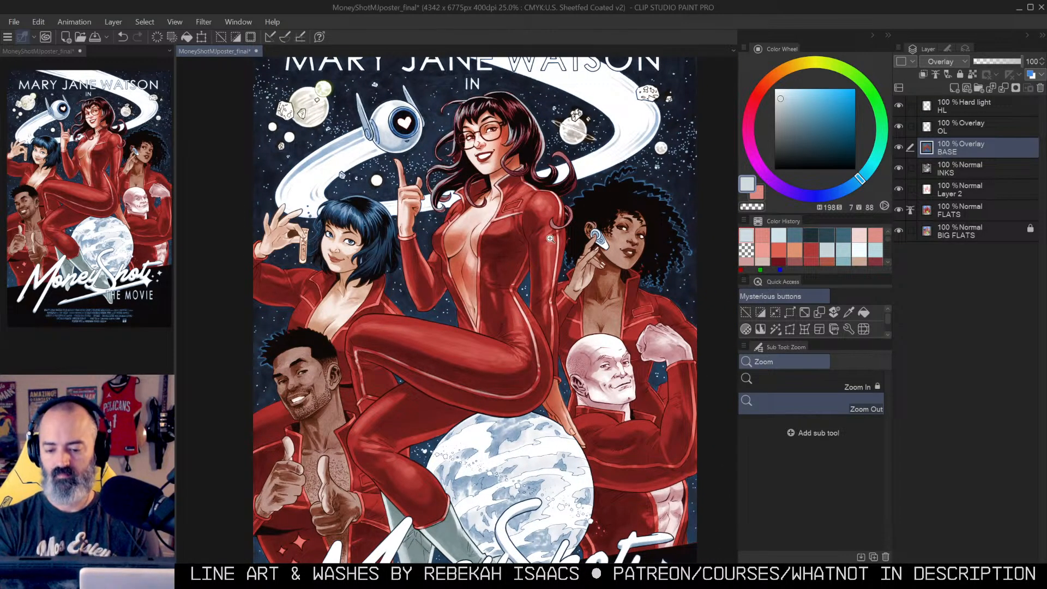
left_click(534, 246, "alt")
left_click(530, 259)
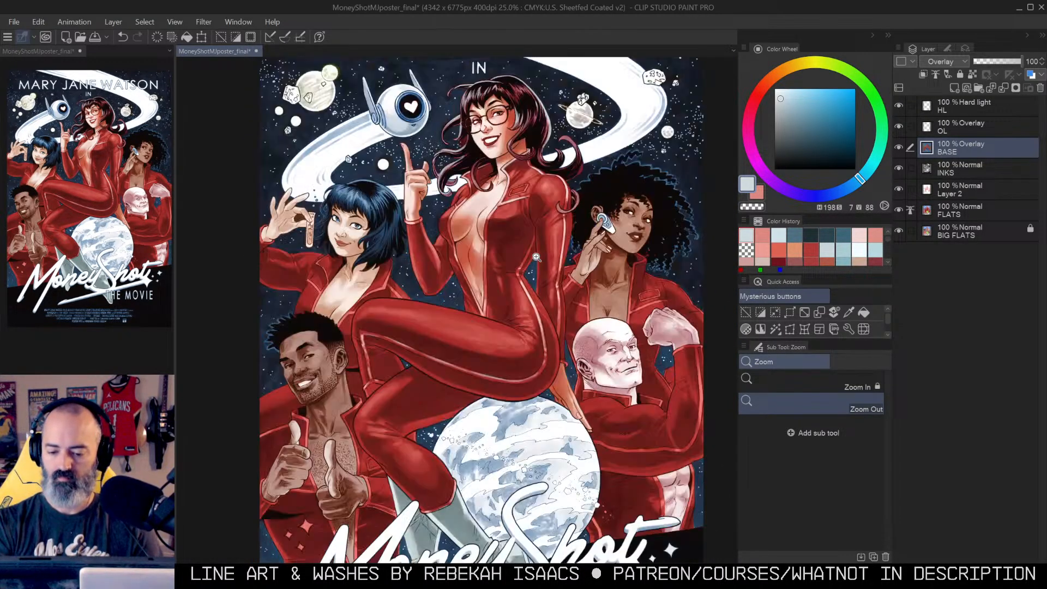
left_click_drag(558, 179, 546, 208)
key("ctrl+d")
key("m")
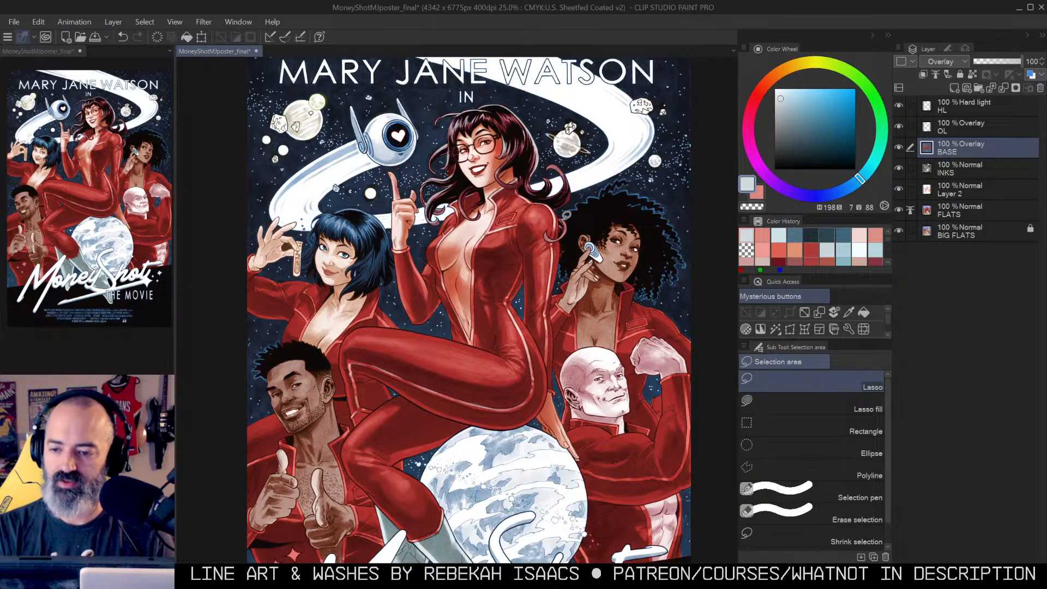
Step: Examine the central woman's jumpsuit against the whole poster and compare it with the OL layer hidden and shown
key("slash")
left_click(556, 232)
left_click_drag(556, 232, 553, 214)
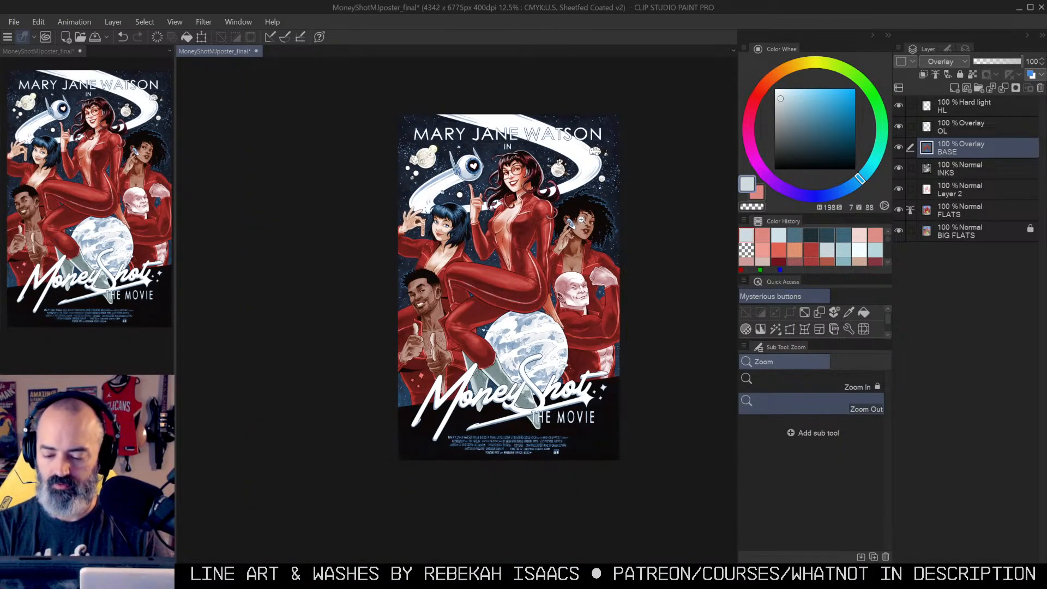
left_click(541, 237)
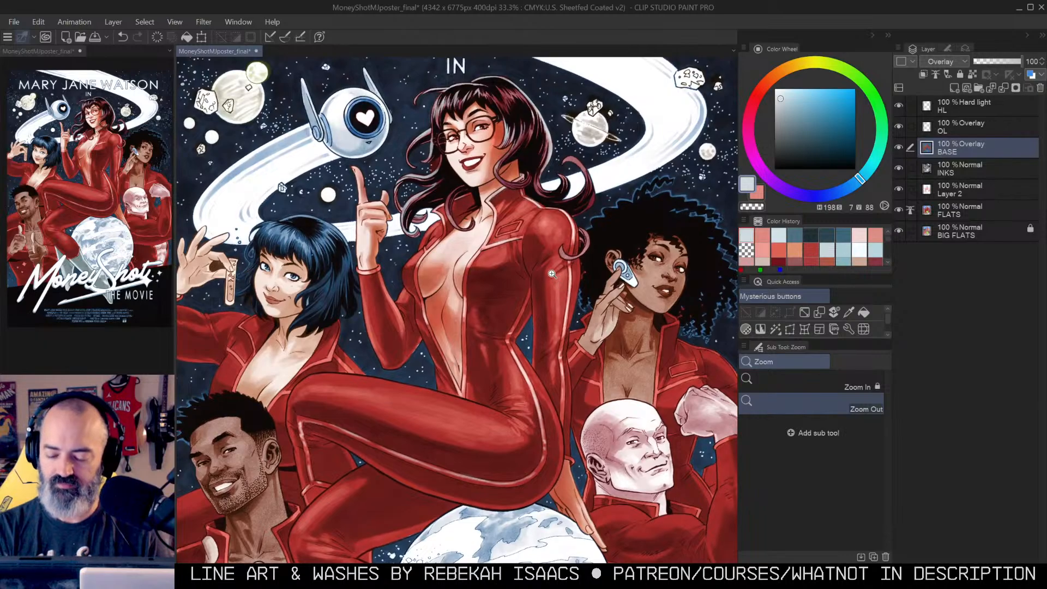
left_click(540, 262)
left_click_drag(553, 262, 557, 224)
key("m")
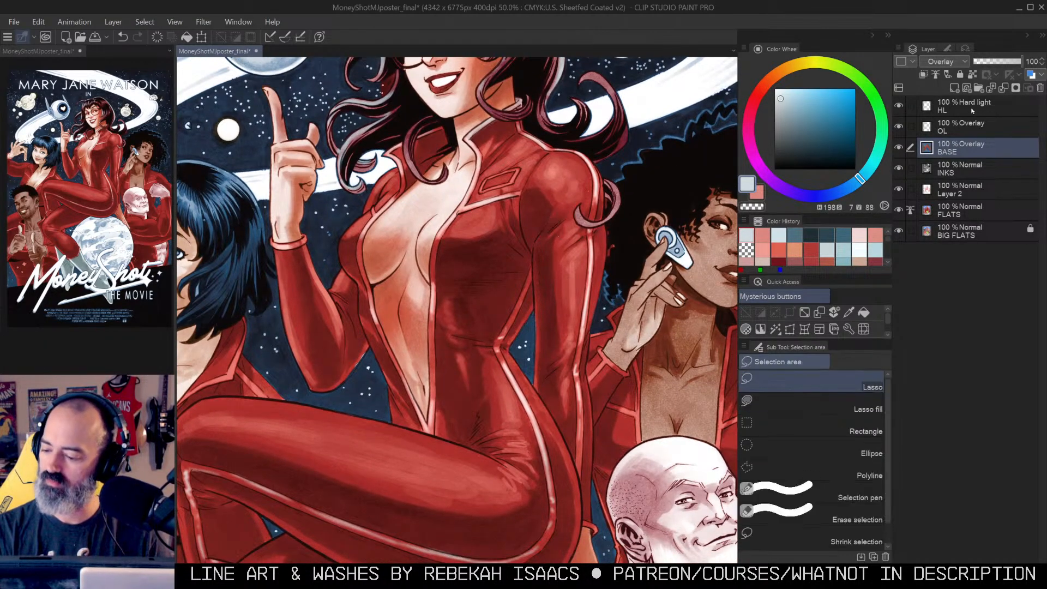
left_click(897, 127, "alt")
left_click(901, 127, "alt")
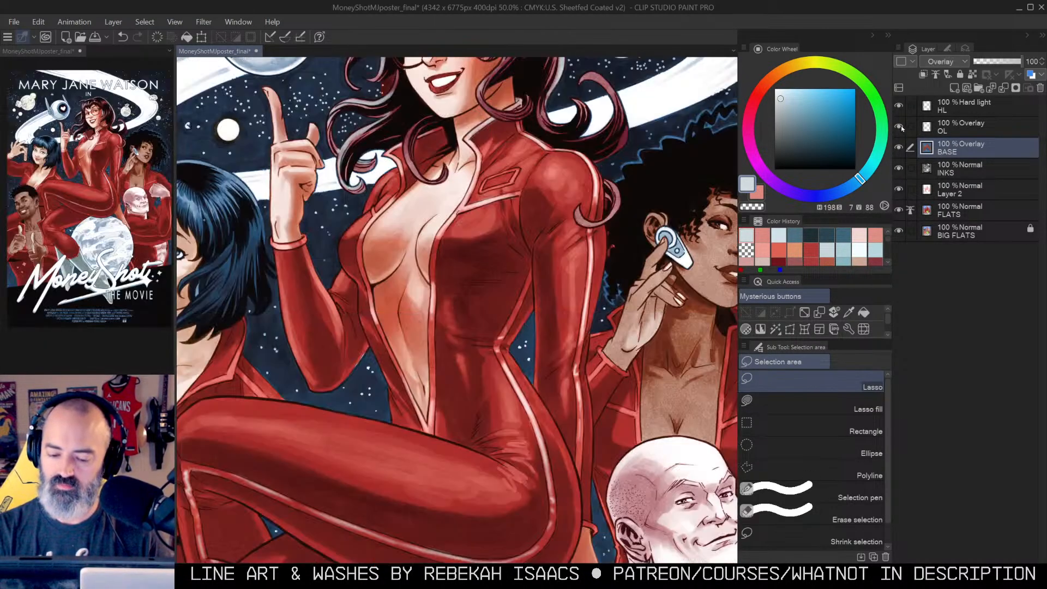
Step: Make the OL layer active and try an orange Soft airbrush glow on the central woman's shoulder
left_click(948, 134)
key("b")
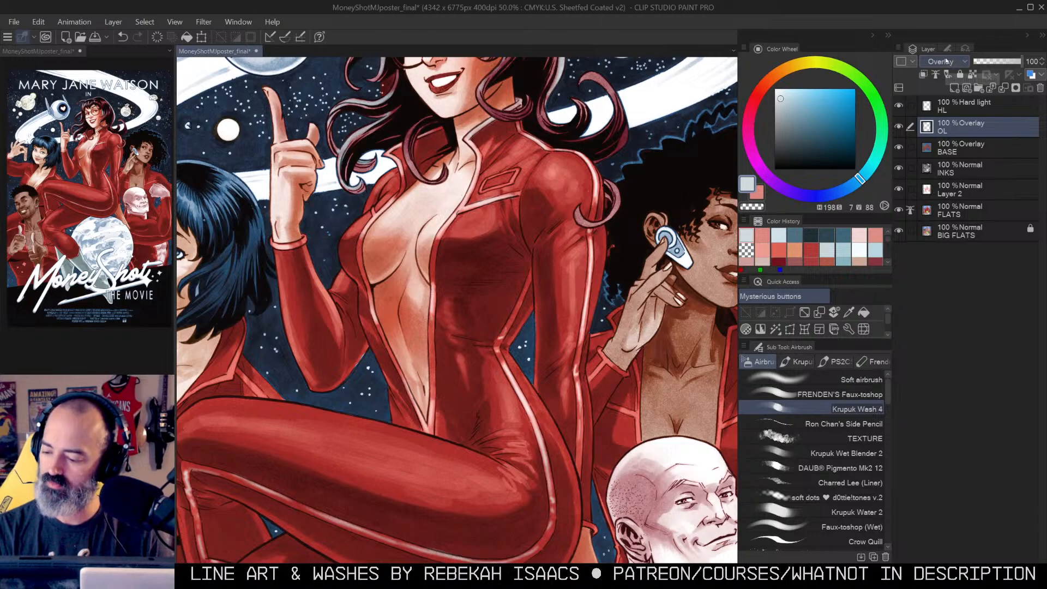
left_click(549, 178, "alt")
left_click_drag(818, 98, 822, 111)
left_click_drag(772, 89, 774, 81)
left_click(829, 113)
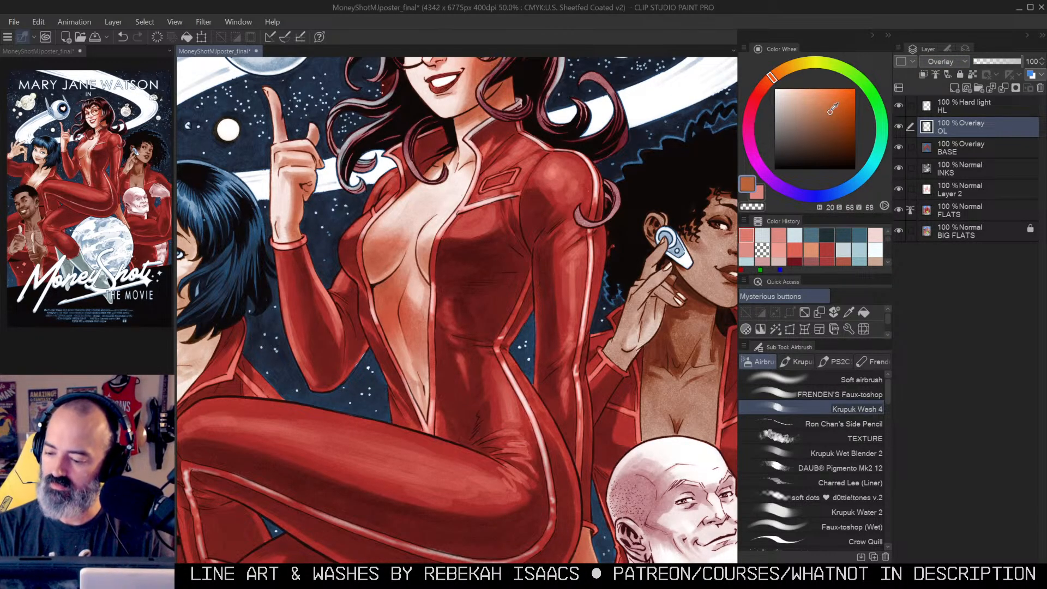
left_click(865, 383)
mouse_move(573, 196)
left_mouse_down()
mouse_move(570, 167)
mouse_move(551, 175)
mouse_move(557, 191)
left_mouse_up()
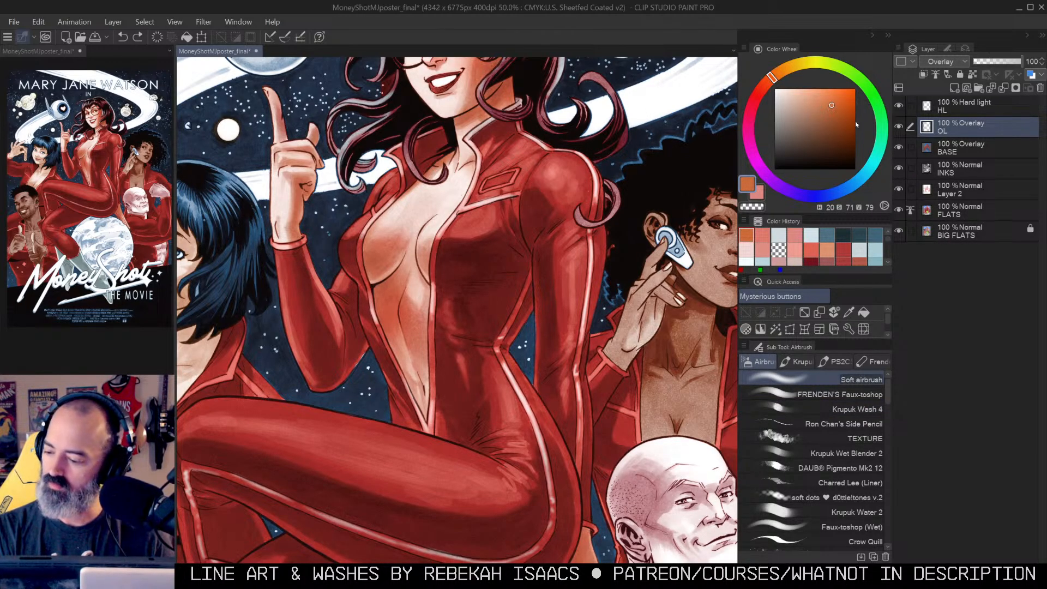
Step: Airbrush a peach glow (H 20, S 40, V 84) over the central woman's shoulder and down her straight sleeve
left_click_drag(813, 103, 800, 121)
mouse_move(544, 184)
left_mouse_down()
mouse_move(604, 145)
mouse_move(545, 185)
mouse_move(560, 187)
mouse_move(602, 139)
mouse_move(555, 177)
mouse_move(514, 177)
mouse_move(520, 159)
mouse_move(475, 213)
mouse_move(497, 220)
left_mouse_up()
key("ctrl+z")
left_click(808, 102)
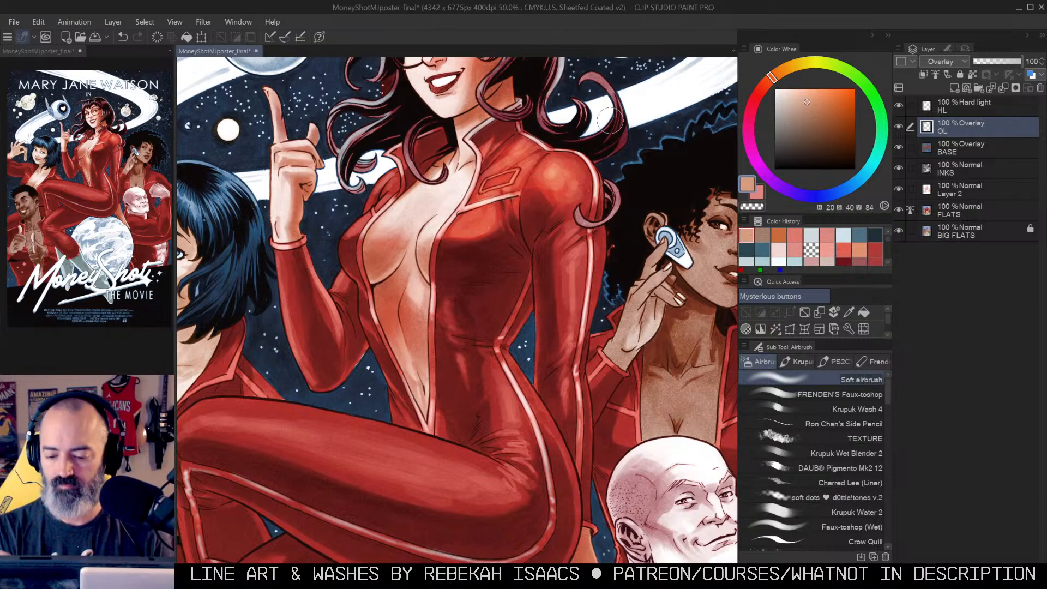
mouse_move(588, 218)
left_mouse_down()
mouse_move(573, 248)
mouse_move(571, 346)
left_mouse_up()
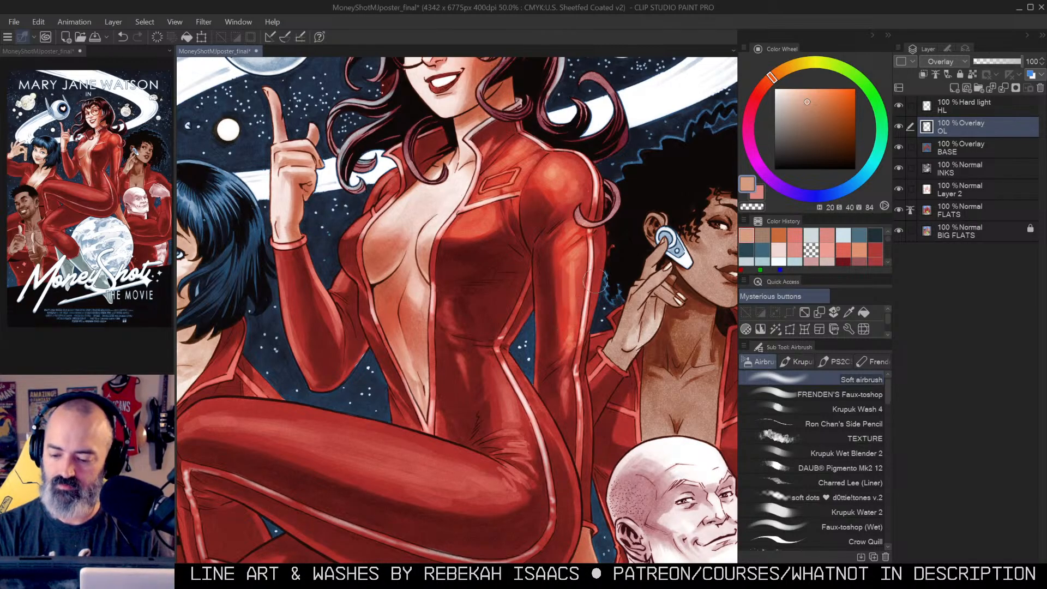
Step: Airbrush the peach glow down the central woman's torso to her hip
key("alt+space")
left_click(606, 274, "alt")
left_click(613, 271, "alt")
left_click(614, 271, "alt")
left_click(614, 271, "alt")
key("ctrl+space")
left_click(599, 290, "ctrl")
left_click(599, 289, "ctrl")
left_click(599, 289, "ctrl")
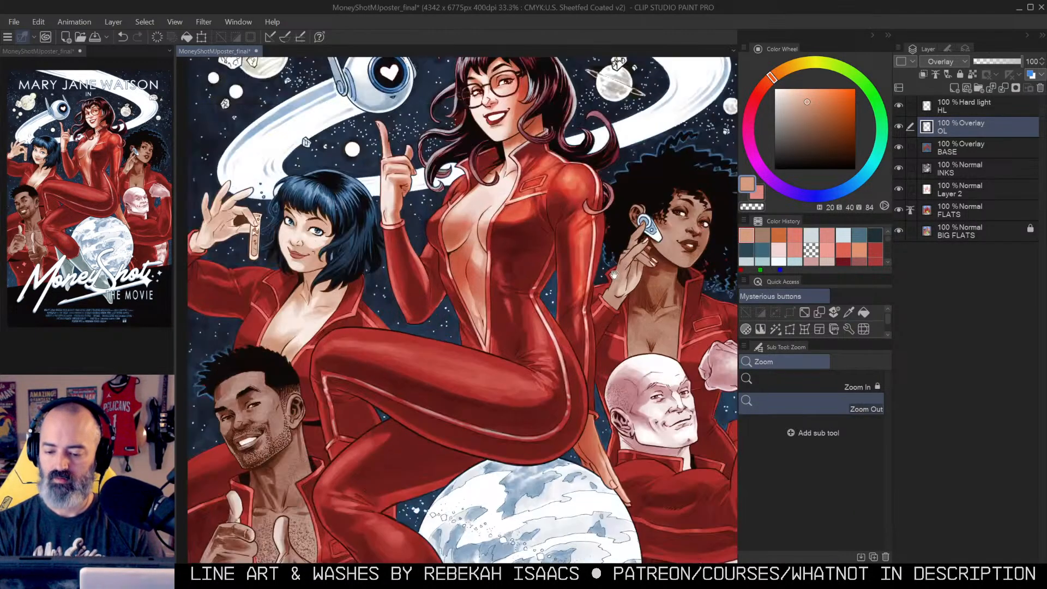
key("space")
left_click_drag(591, 310, 595, 241)
mouse_move(503, 199)
left_mouse_down()
mouse_move(536, 218)
mouse_move(551, 184)
mouse_move(538, 228)
mouse_move(537, 292)
left_mouse_up()
Step: Enlarge the airbrush, try a peach glow along the raised thigh, and undo the stroke
key("bracketright")
key("bracketright")
key("bracketright")
key("bracketright")
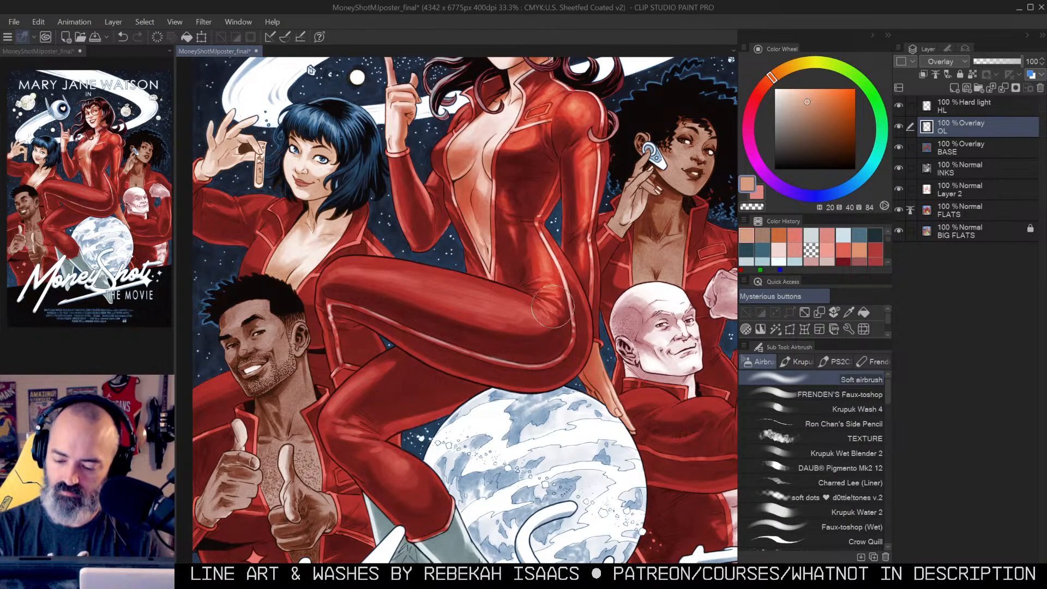
left_click_drag(348, 275, 560, 328)
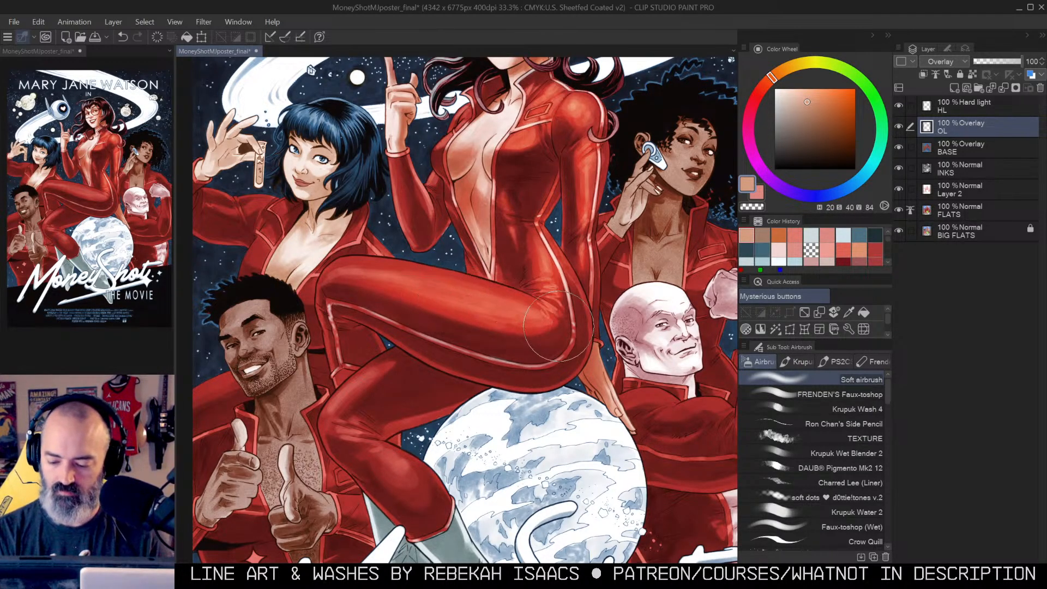
key("alt+space")
left_click(571, 282, "alt")
key("ctrl+z")
Step: Try a glow in the sampled jumpsuit red (H 3, S 65, V 73) along the raised thigh and undo it
left_click(497, 291, "alt")
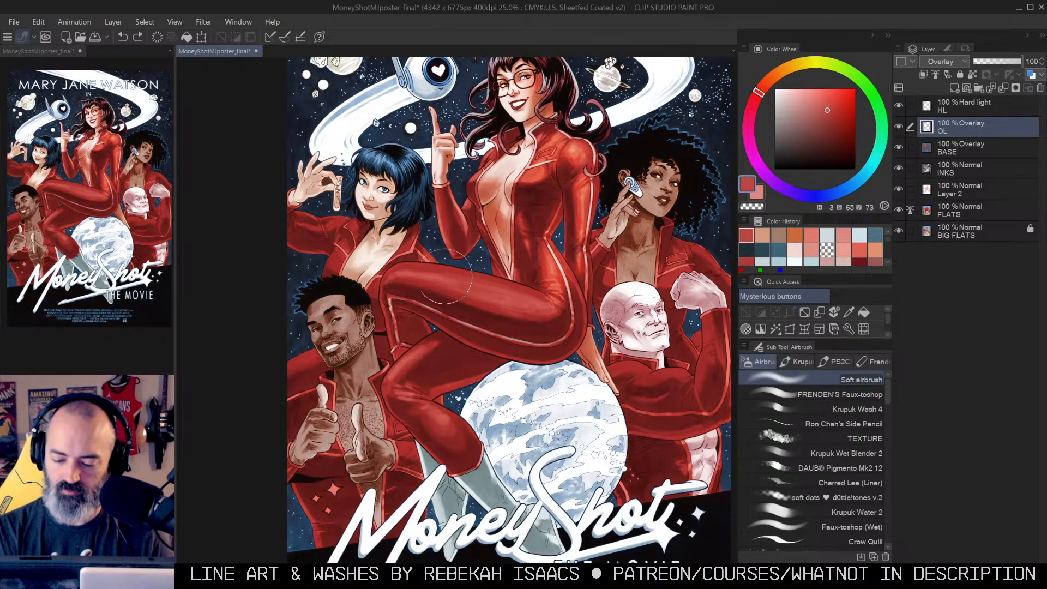
left_click_drag(457, 284, 535, 308)
key("ctrl+z")
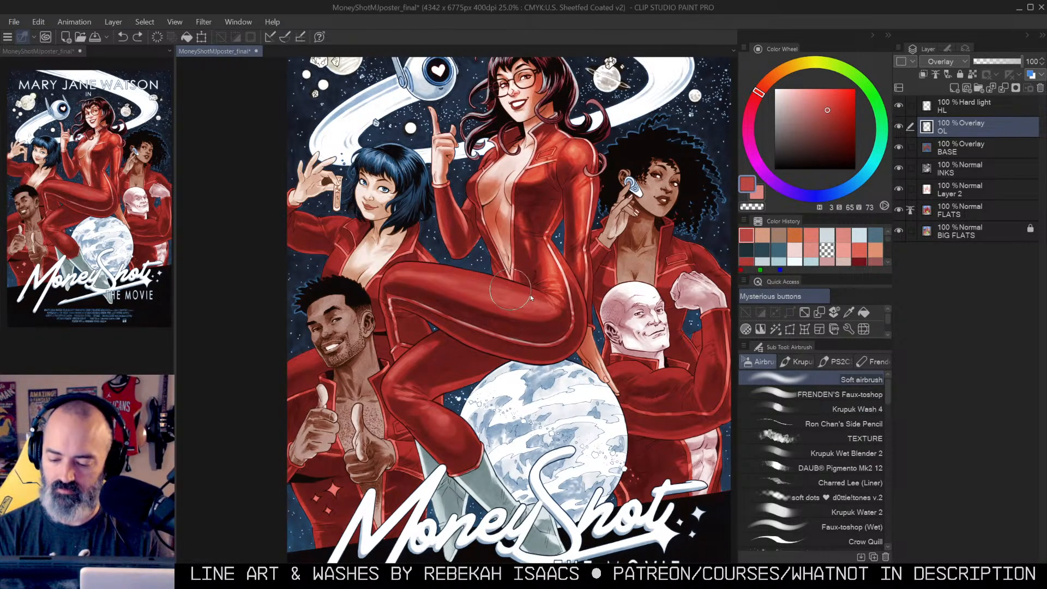
Step: Return to the peach color (H 20, S 40, V 84) and airbrush a glow along the raised thigh to the hip
left_click(763, 235)
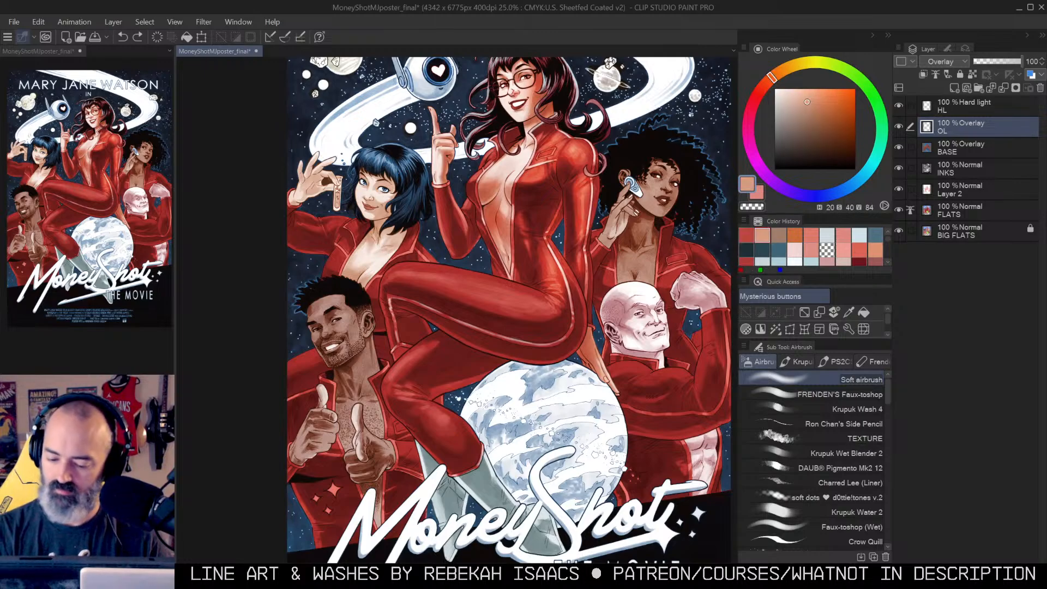
left_click_drag(419, 285, 546, 309)
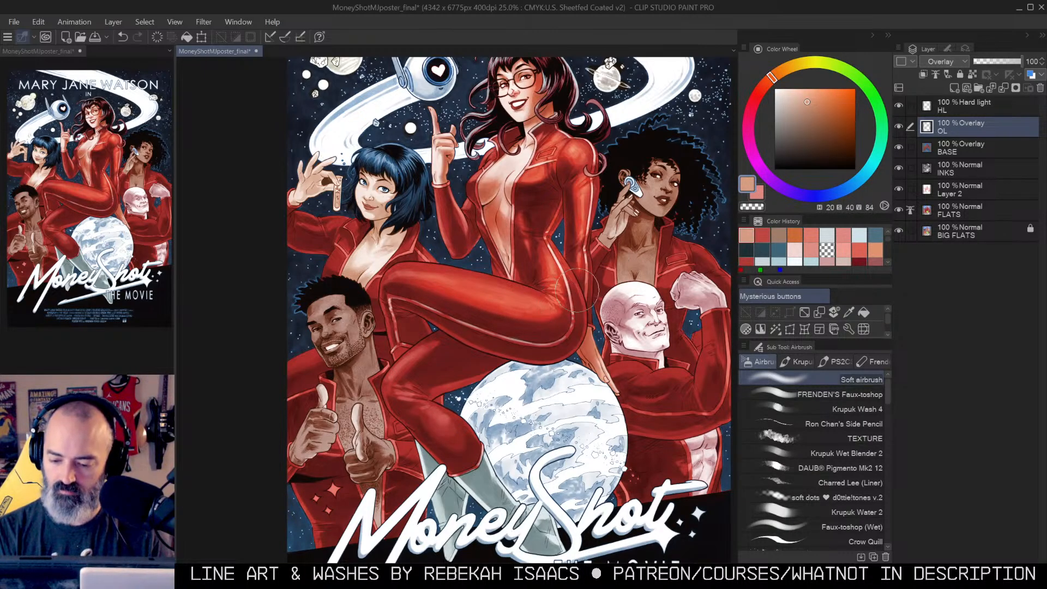
left_click(571, 241, "alt")
left_click(564, 258, "ctrl")
left_click(565, 259, "ctrl")
Step: Auto-select the central woman's jumpsuit and airbrush the peach glow along the sleeve of her pointing arm
mouse_move(484, 89)
left_mouse_down()
mouse_move(493, 165)
mouse_move(452, 199)
mouse_move(448, 229)
mouse_move(485, 237)
left_mouse_up()
key("w")
left_click(483, 166)
key("b")
left_click_drag(407, 203, 439, 299)
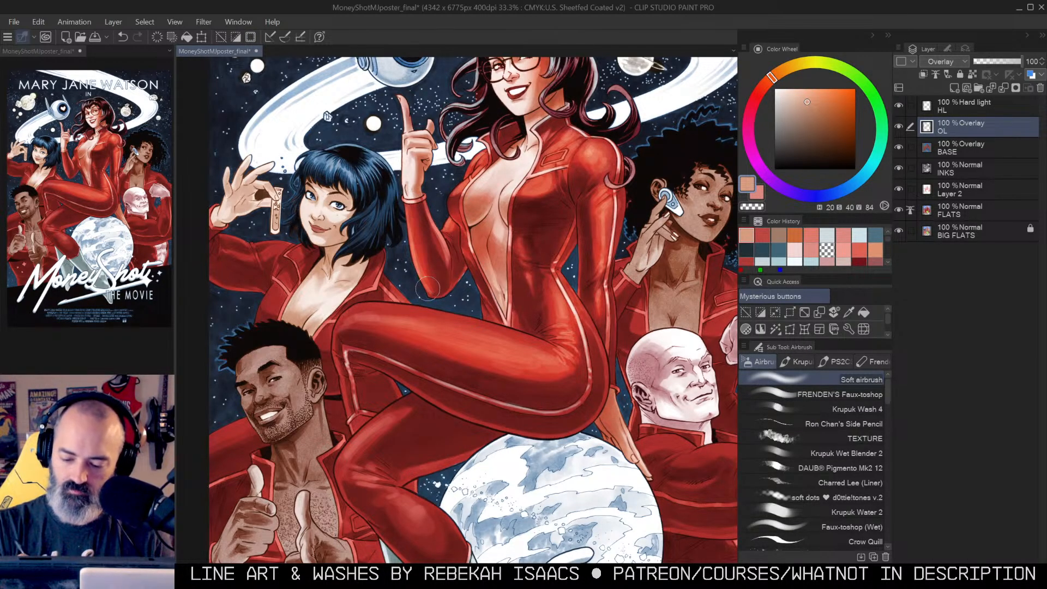
Step: Airbrush the peach glow over the knee and shin of the central woman's lower leg, undoing a stray stroke
left_click(567, 231)
key("b")
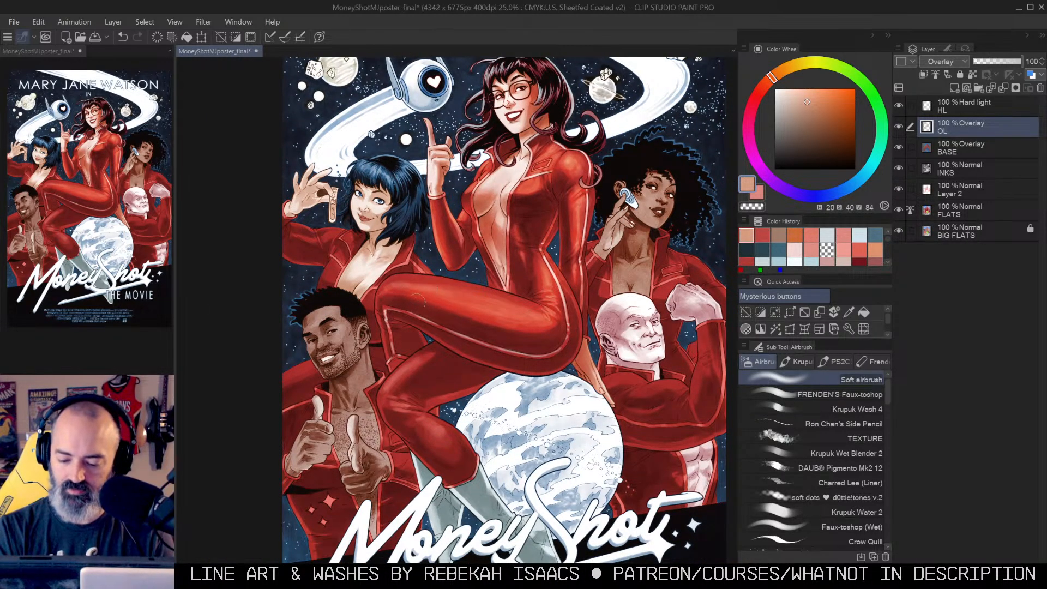
mouse_move(390, 395)
left_mouse_down()
mouse_move(438, 351)
mouse_move(396, 386)
left_mouse_up()
key("ctrl+z")
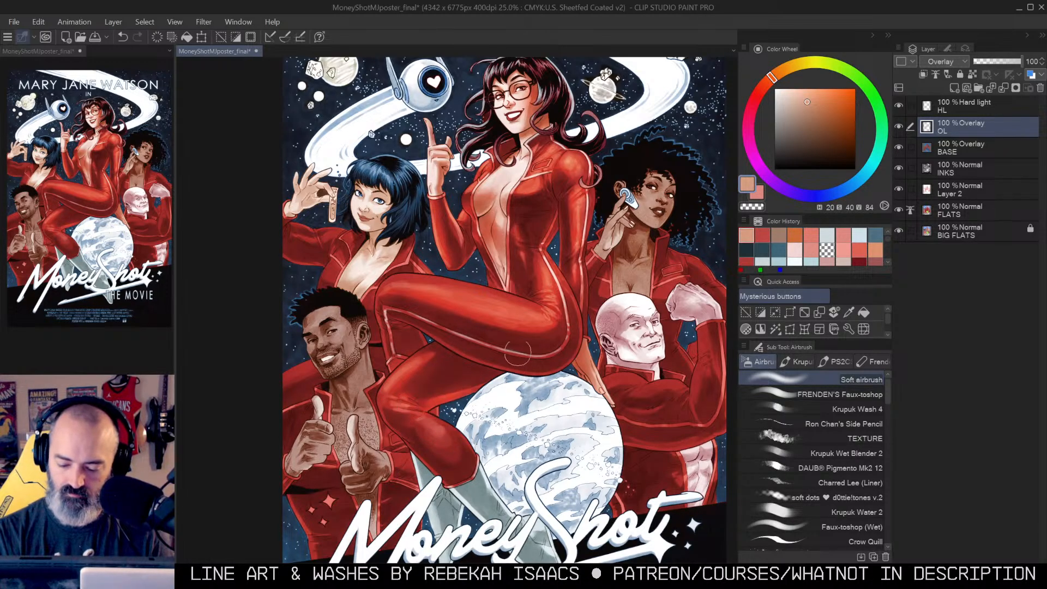
Step: Check the jumpsuit glow on the whole poster and examine the curly-haired woman beside it
left_click(518, 352, "alt")
left_click_drag(584, 251, 582, 240)
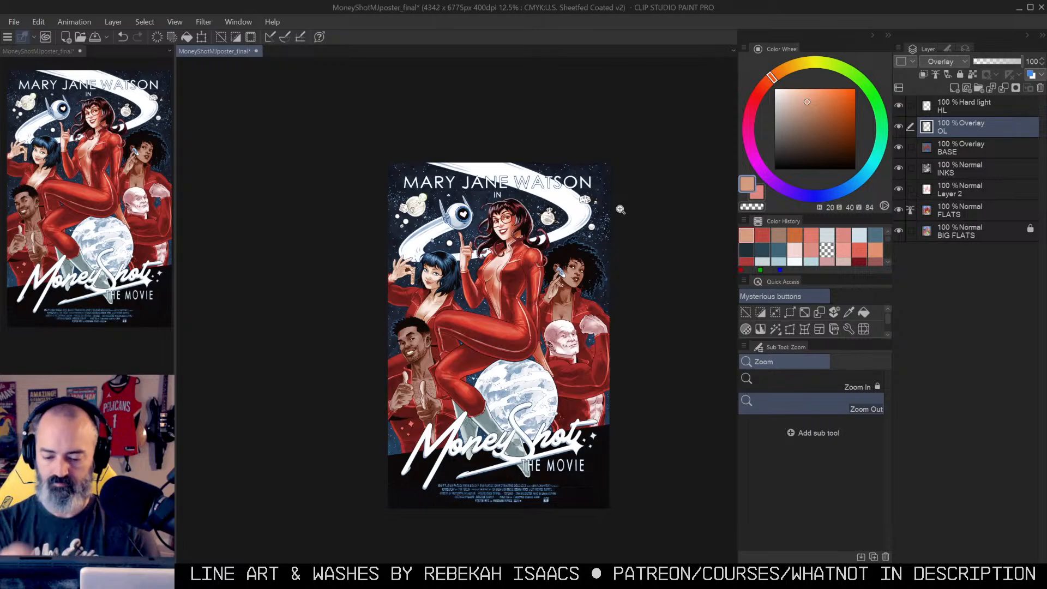
scroll(549, 309, "up", 1)
scroll(547, 331, "down", 1)
left_click(545, 330)
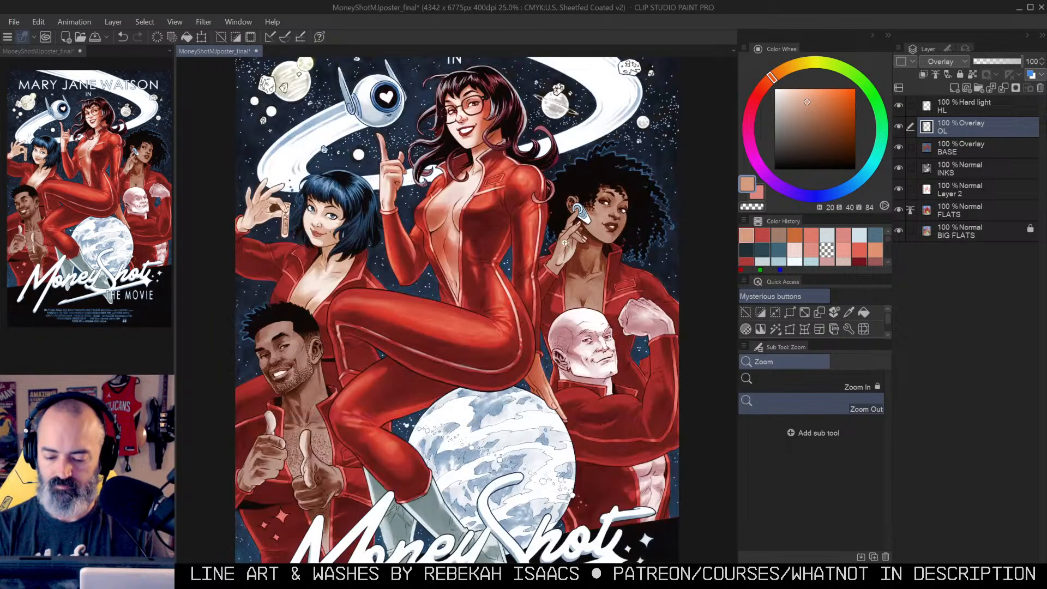
left_click_drag(615, 223, 622, 301)
left_click(573, 245)
left_click(571, 245)
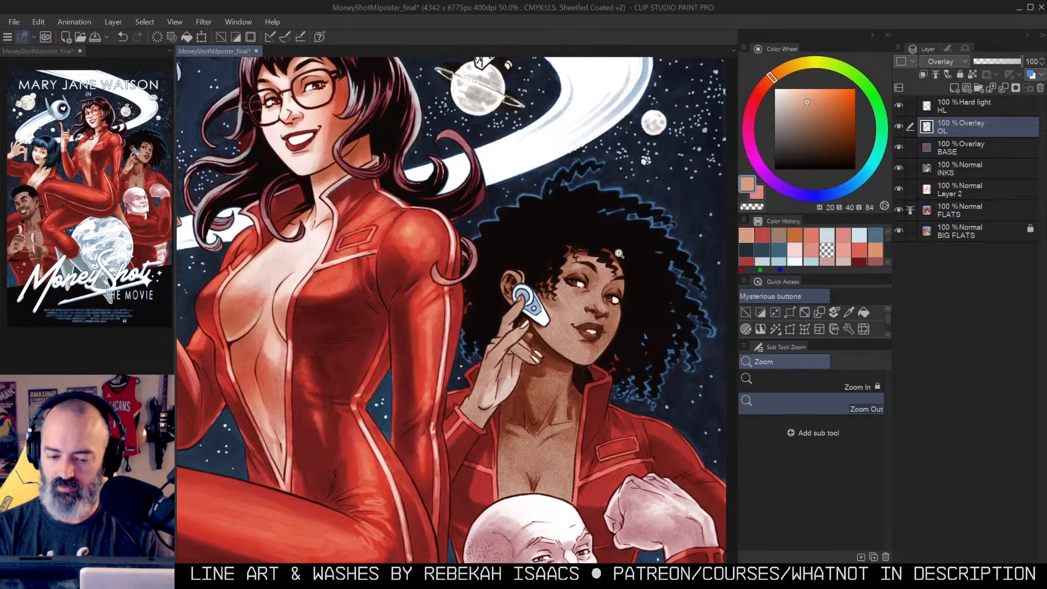
left_click_drag(626, 262, 617, 226)
Step: Isolate the BASE and OL layers in turn and sample the muted red blush color from the OL layer
key("m")
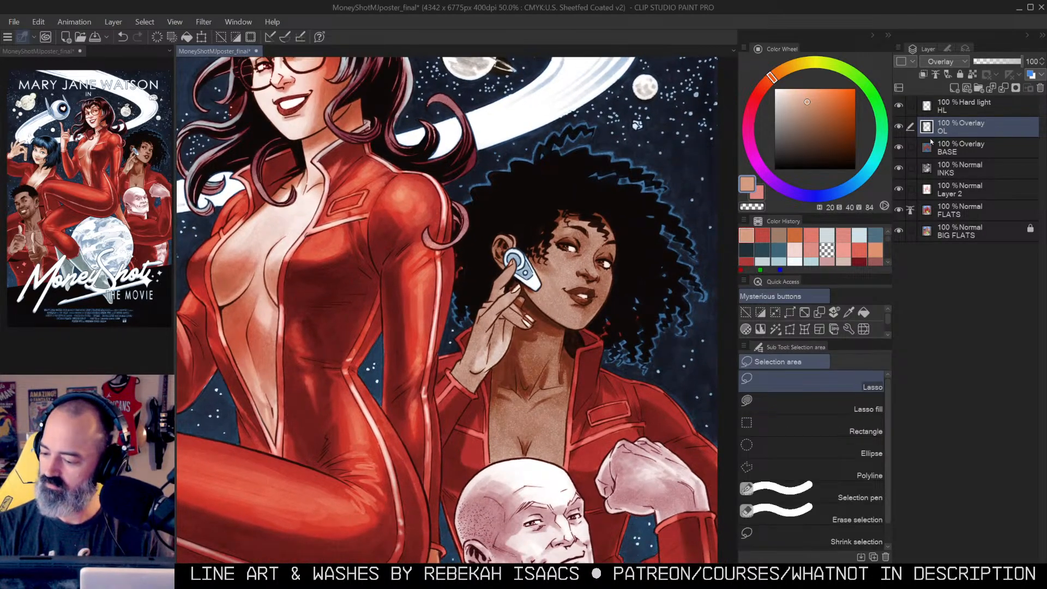
left_click(898, 147, "alt")
left_click_drag(599, 196, 591, 251)
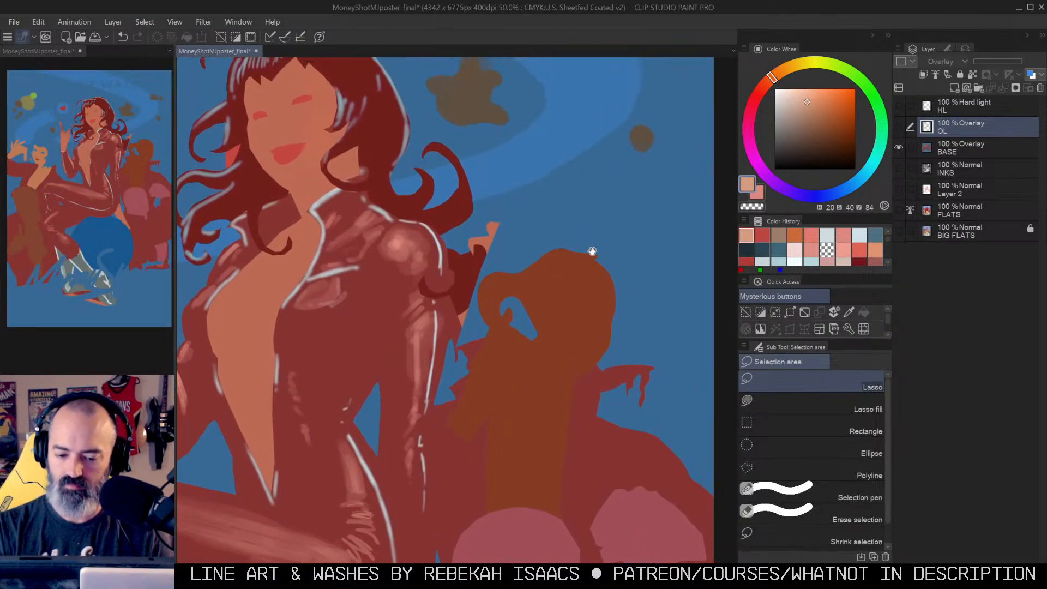
left_click(899, 148, "alt")
left_click(899, 127, "alt")
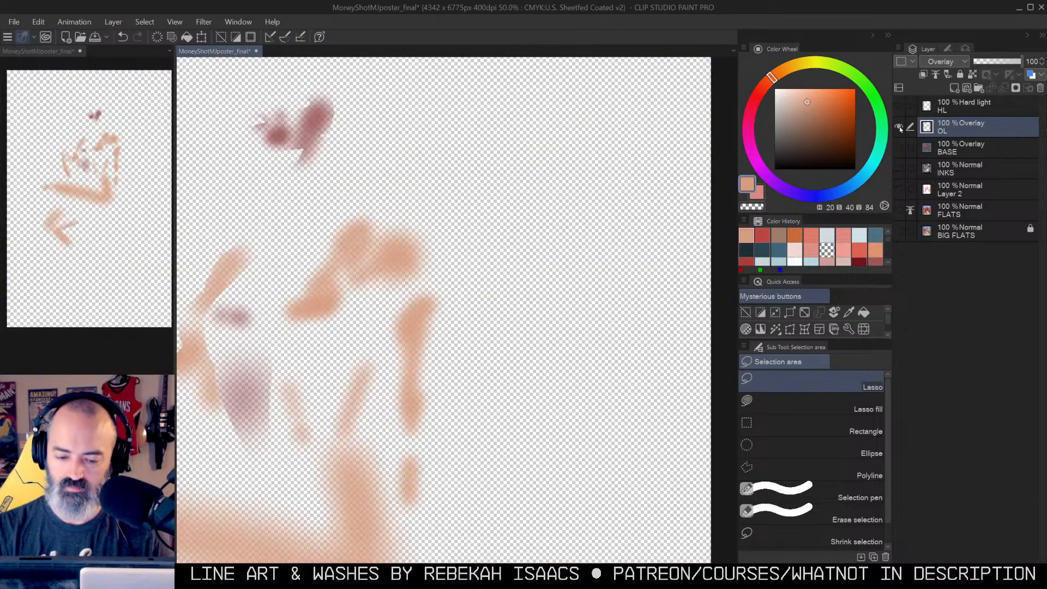
left_click(319, 117, "alt")
left_click(899, 127, "alt")
Step: Auto-select the curly-haired woman's face, neck and chest skin
left_click_drag(627, 289, 624, 223)
left_click(602, 241, "ctrl")
key("w")
left_click(558, 280)
scroll(559, 280, "down", 1)
key("ctrl+d")
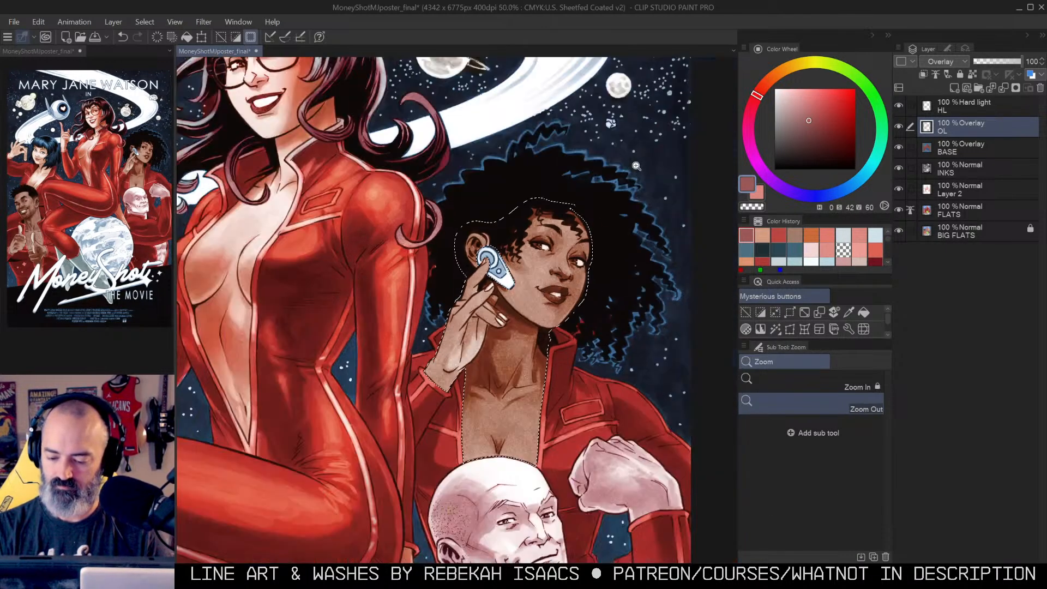
Step: Airbrush a muted red blush (H 0, S 42, V 60) on the curly-haired woman's ear, cheeks and nose with a smaller brush
key("b")
key("[")
key("[")
key("[")
mouse_move(478, 261)
left_mouse_down()
mouse_move(521, 268)
mouse_move(542, 236)
left_mouse_up()
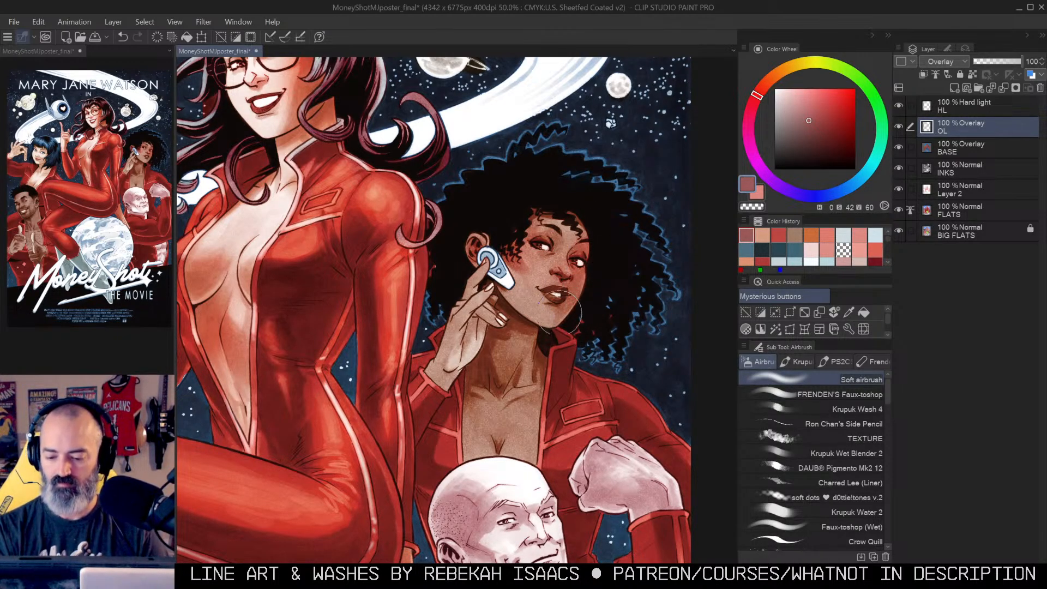
key("alt+space")
left_click(598, 268)
left_click(599, 267, "ctrl")
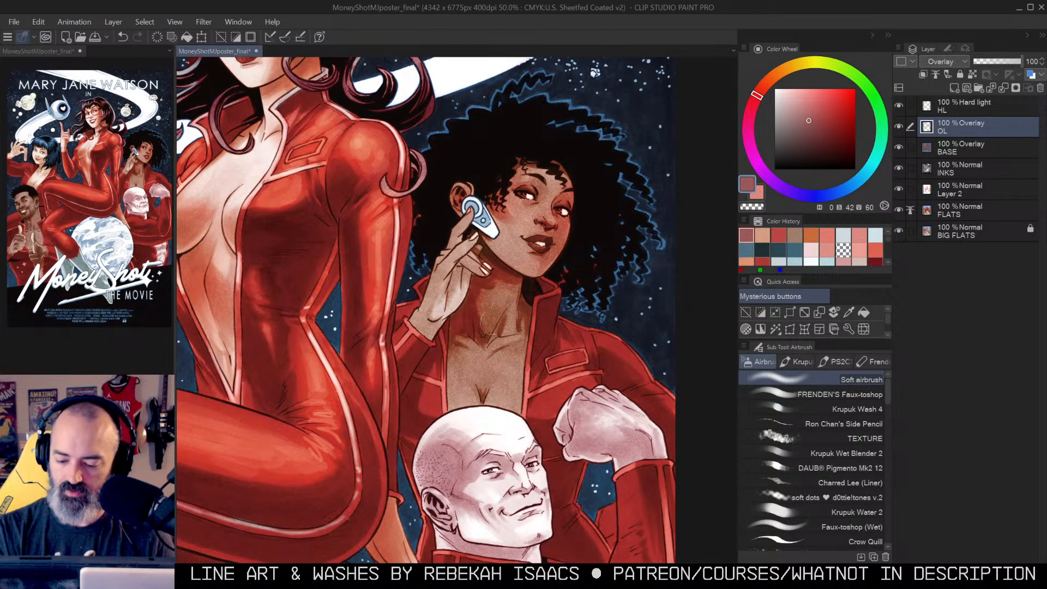
Step: Make the BASE layer active with the curly-haired woman's face, neck and chest skin selected
left_click(615, 251, "ctrl+alt")
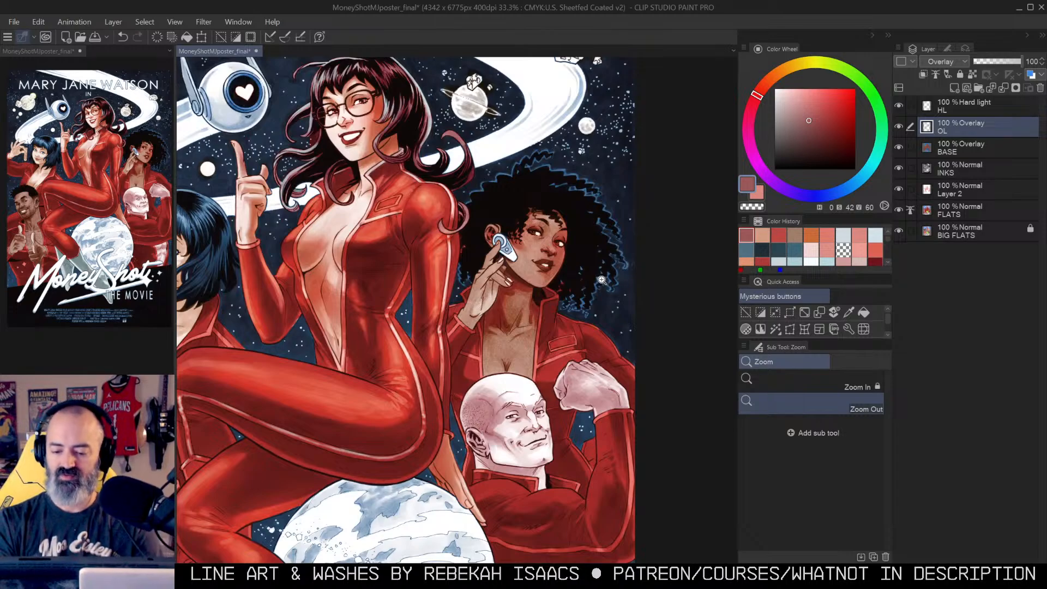
left_click(556, 309, "ctrl+alt")
left_click(554, 279, "ctrl")
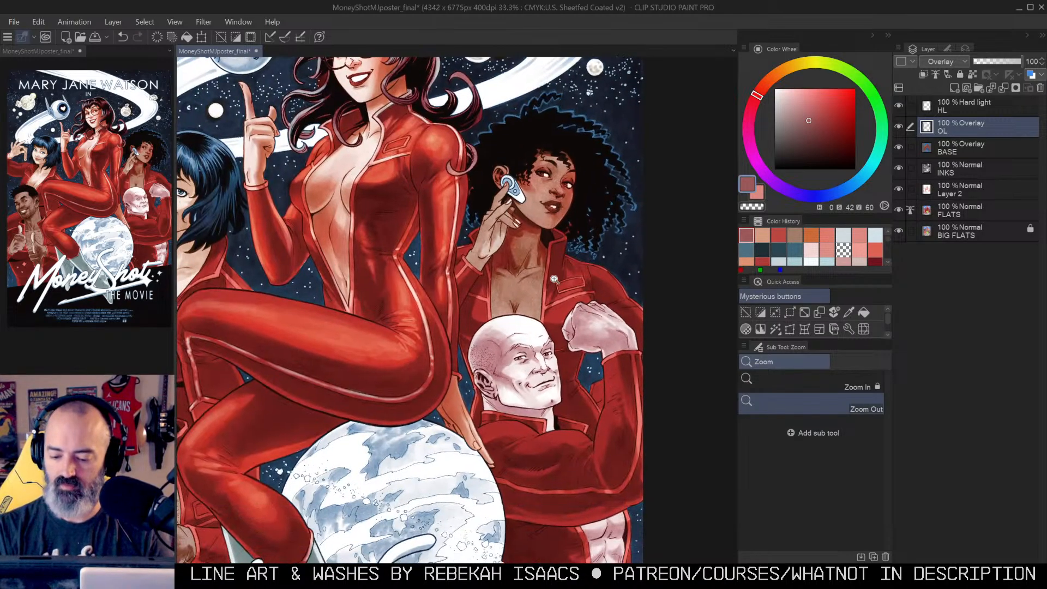
left_click(513, 307, "ctrl")
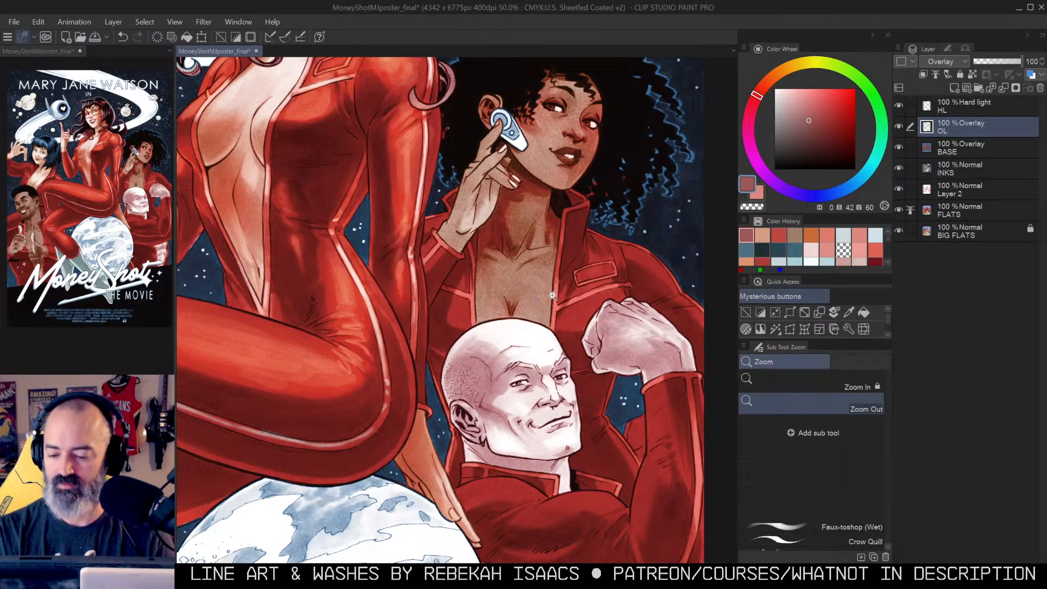
left_click(551, 298, "ctrl+alt")
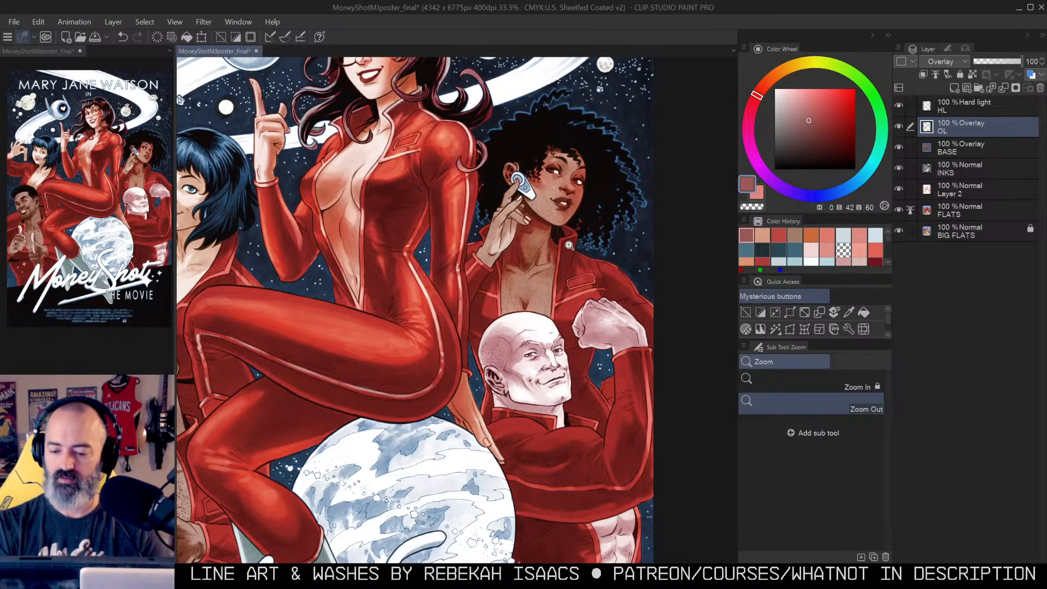
left_click_drag(570, 246, 565, 256)
key("m")
key("alt+bracketleft")
key("w")
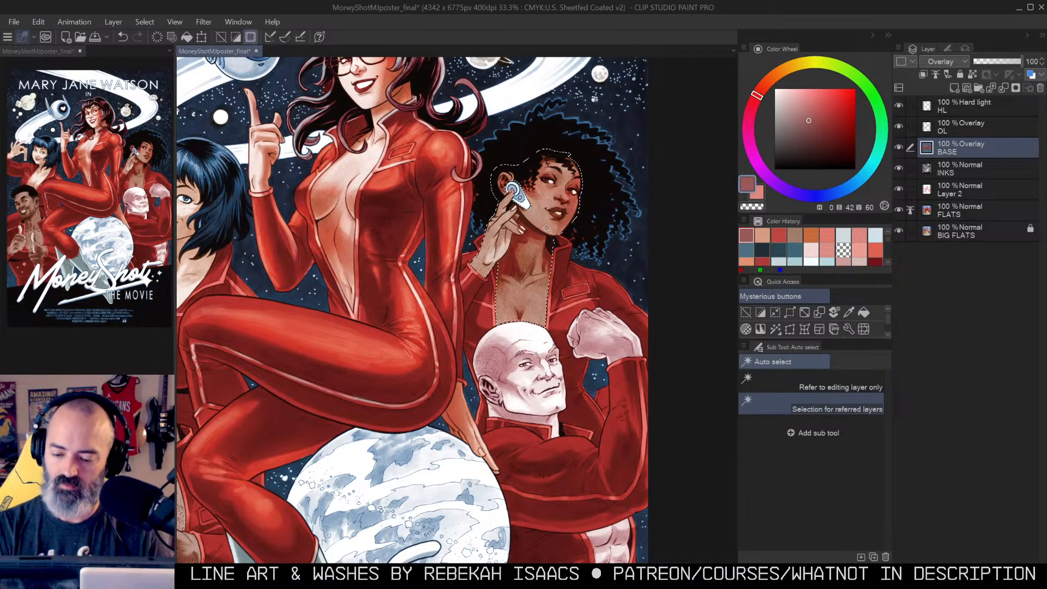
Step: Adjust the selected skin on BASE to hue 2, saturation 44 and luminosity -7
key("ctrl+u")
left_click_drag(872, 147, 925, 153)
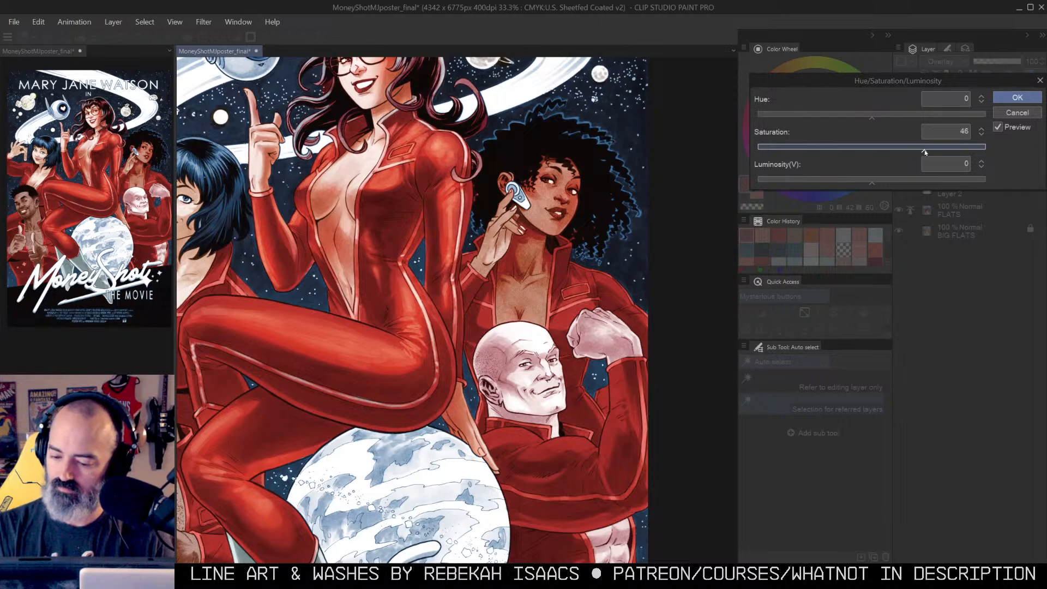
left_click_drag(872, 180, 865, 186)
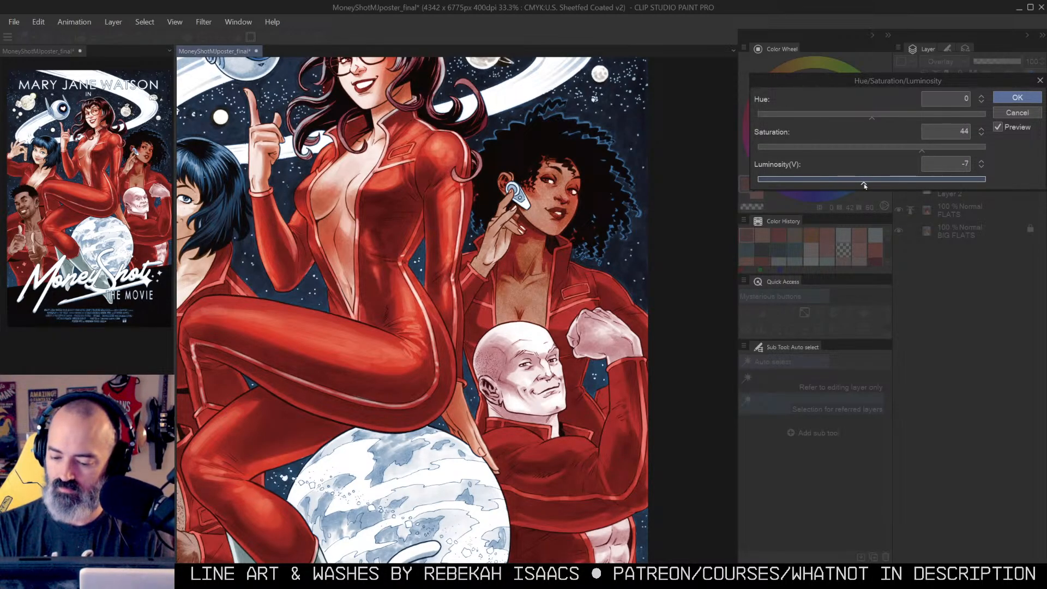
left_click_drag(870, 119, 875, 119)
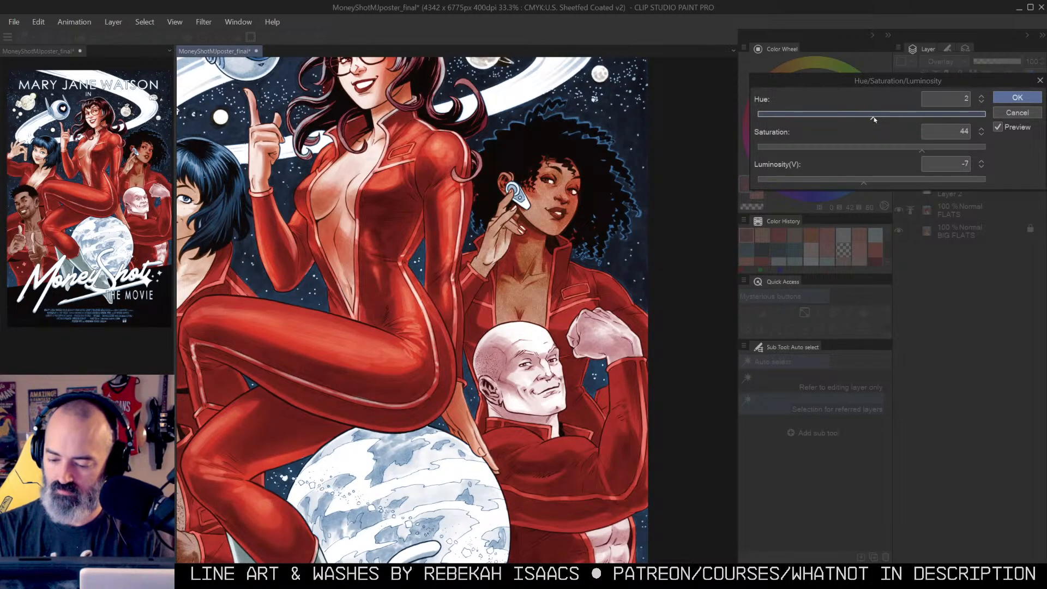
left_click(1007, 100)
Step: Return to the OL layer and airbrush the muted red blush over the curly-haired woman's raised hand and wrist
key("b")
left_click(898, 127, "alt")
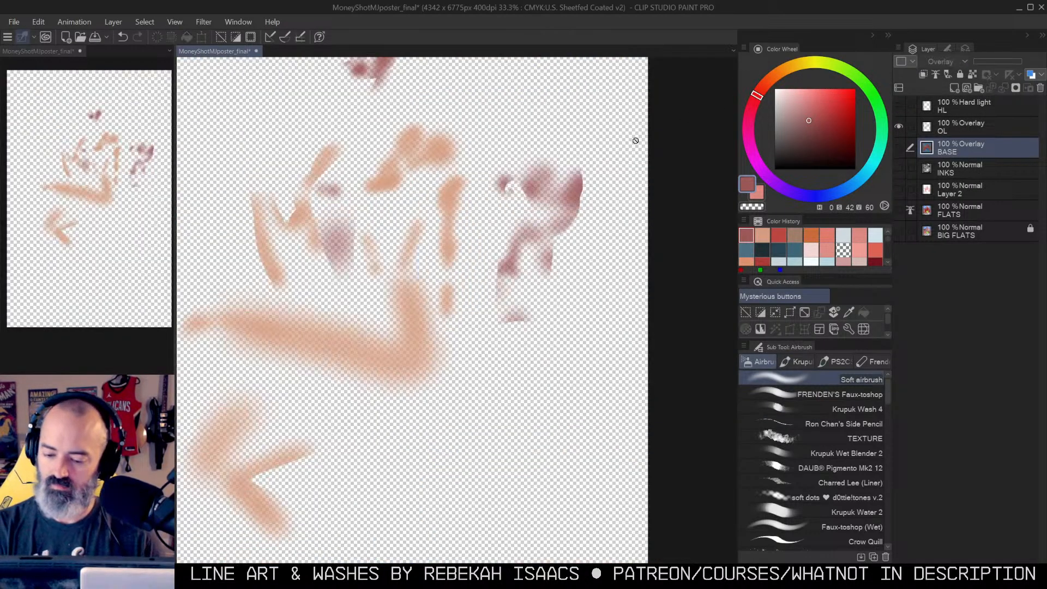
left_click(900, 126, "alt")
left_click(927, 127)
key("ctrl+space")
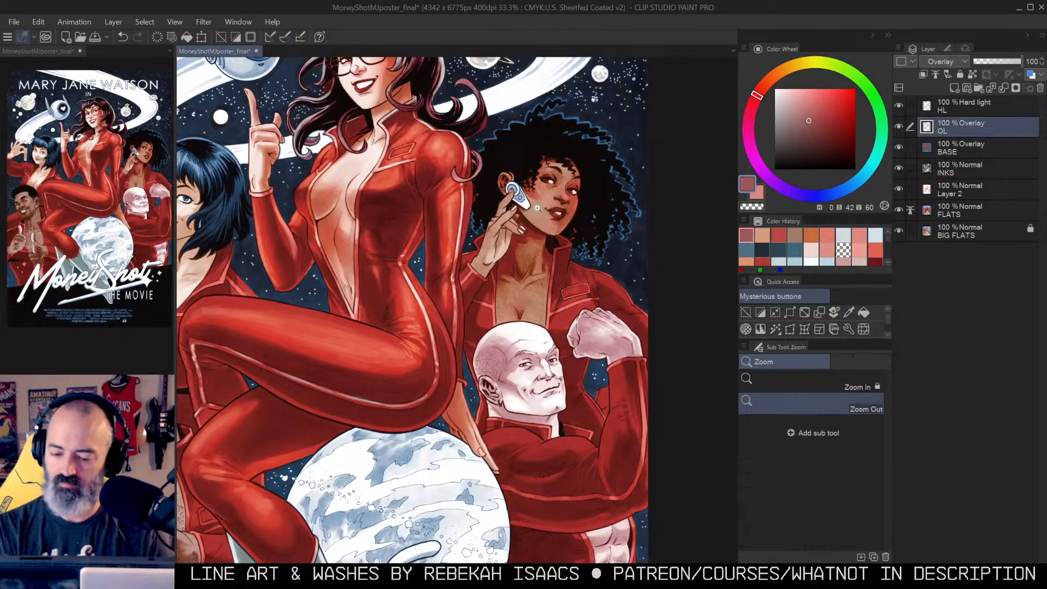
left_click(540, 209, "ctrl")
left_click(506, 204, "ctrl")
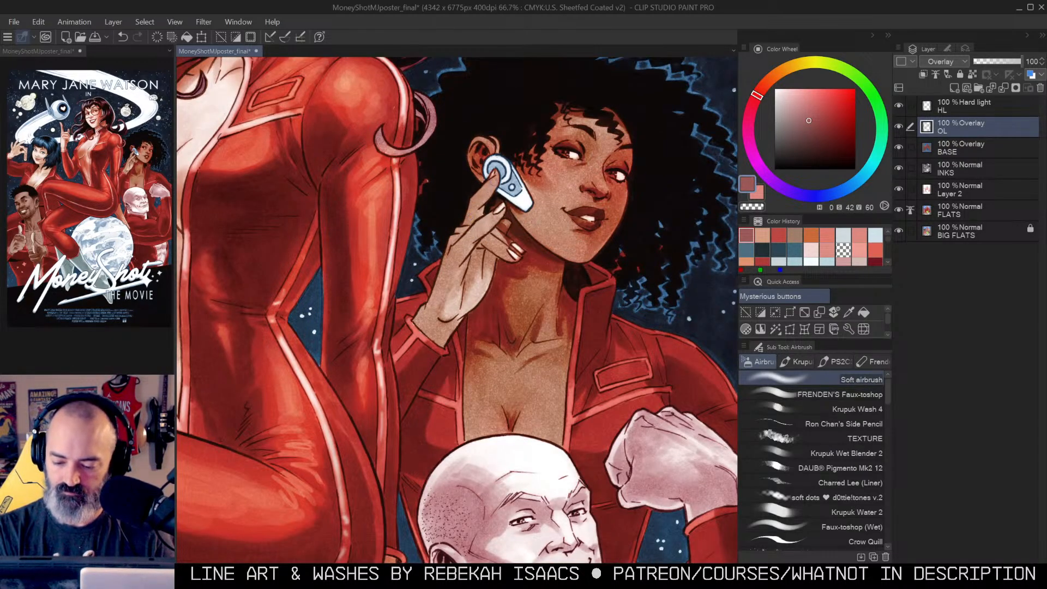
left_click_drag(495, 176, 495, 180)
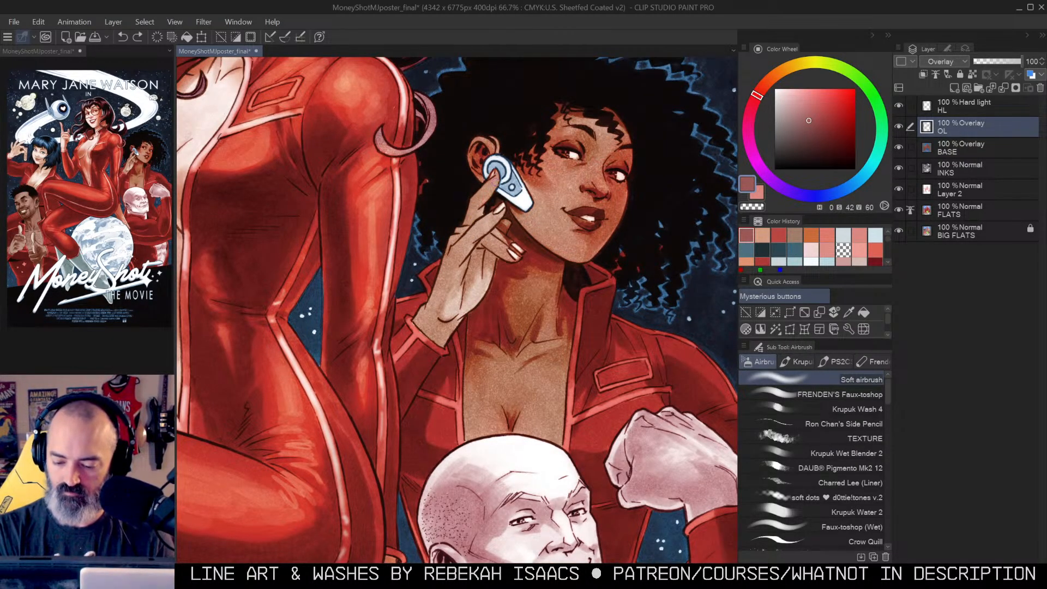
left_click_drag(465, 260, 451, 308)
mouse_move(487, 225)
left_mouse_down()
mouse_move(472, 247)
mouse_move(508, 257)
left_mouse_up()
left_click_drag(447, 318, 443, 331)
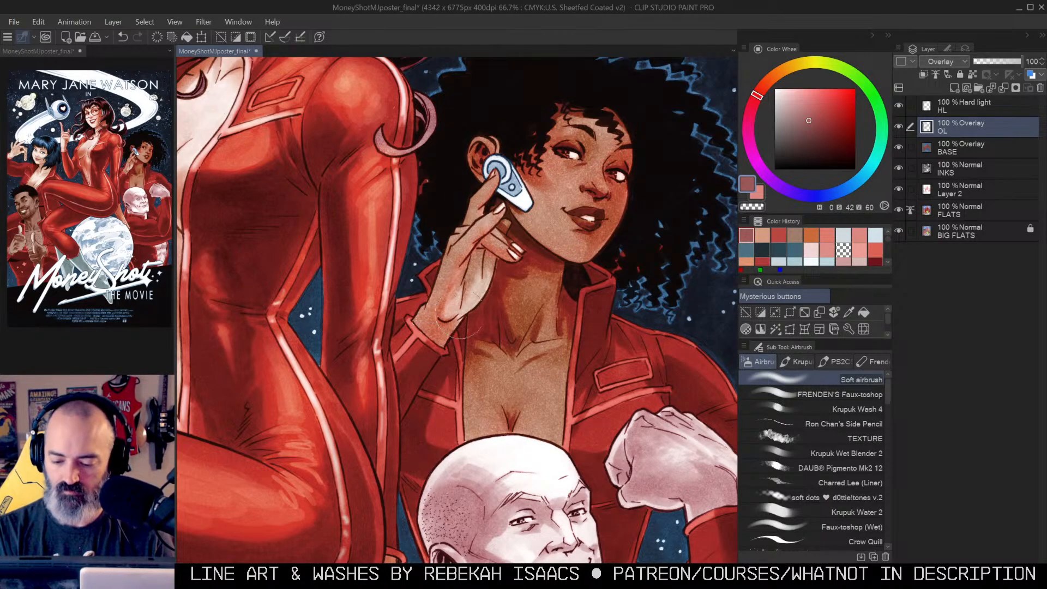
Step: Try an extra blush stroke on the curly-haired woman's raised hand, then undo it
left_click(514, 252, "alt")
left_click(472, 224, "alt")
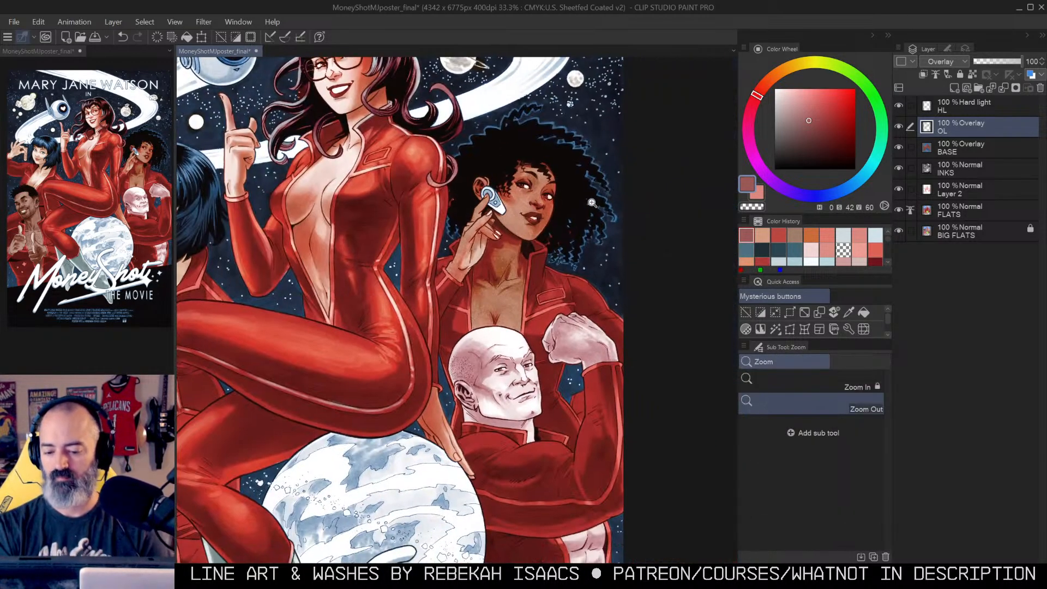
left_click(538, 287, "alt")
left_click(496, 260, "ctrl")
left_click(496, 261, "ctrl")
left_click_drag(479, 229, 472, 243)
key("ctrl+z")
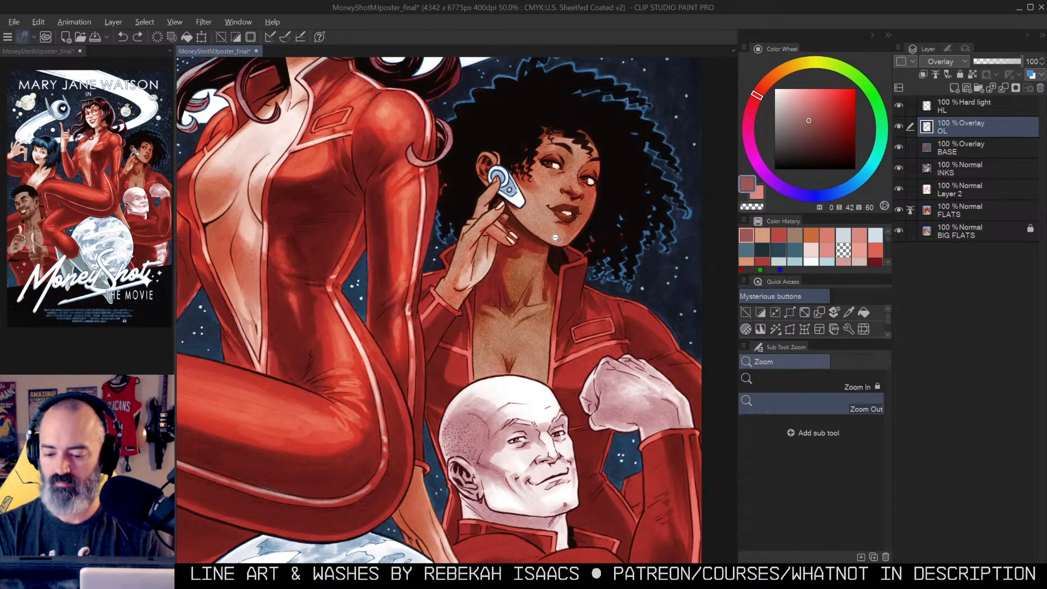
left_click(540, 241, "alt")
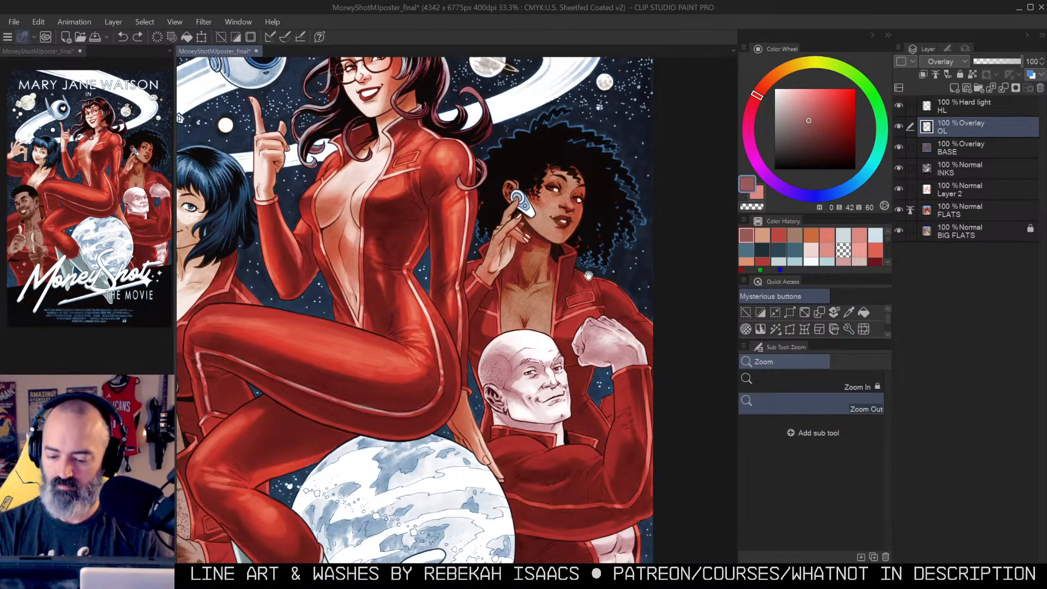
left_click_drag(590, 279, 581, 248)
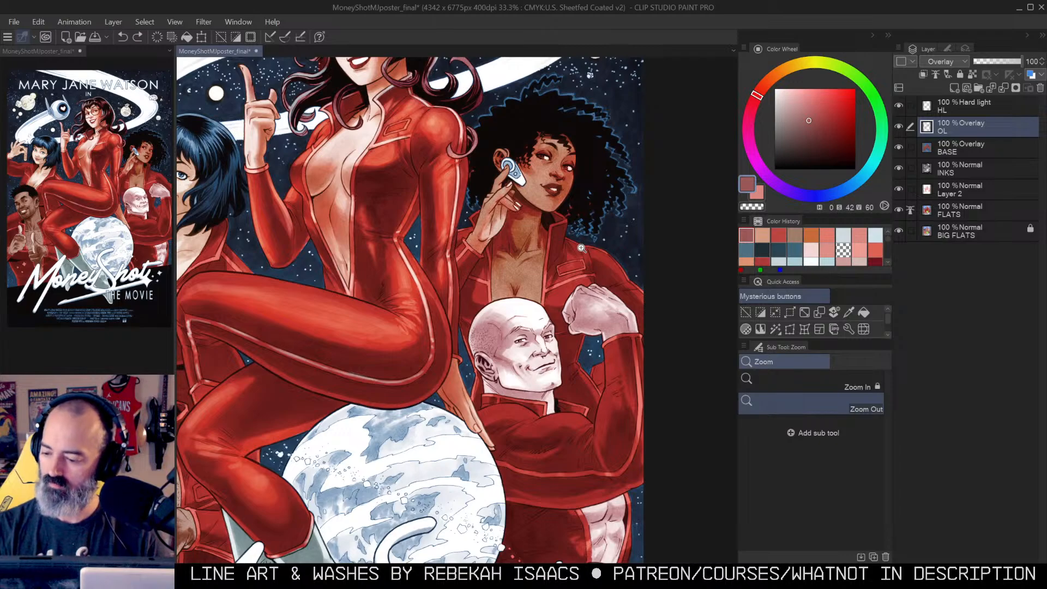
Step: Isolate BASE to sample the pale blue-gray piping color (H 202, S 4, V 78), then show all layers with BASE active
left_click(900, 148, "alt")
left_click(436, 191, "ctrl")
left_click(437, 191, "ctrl")
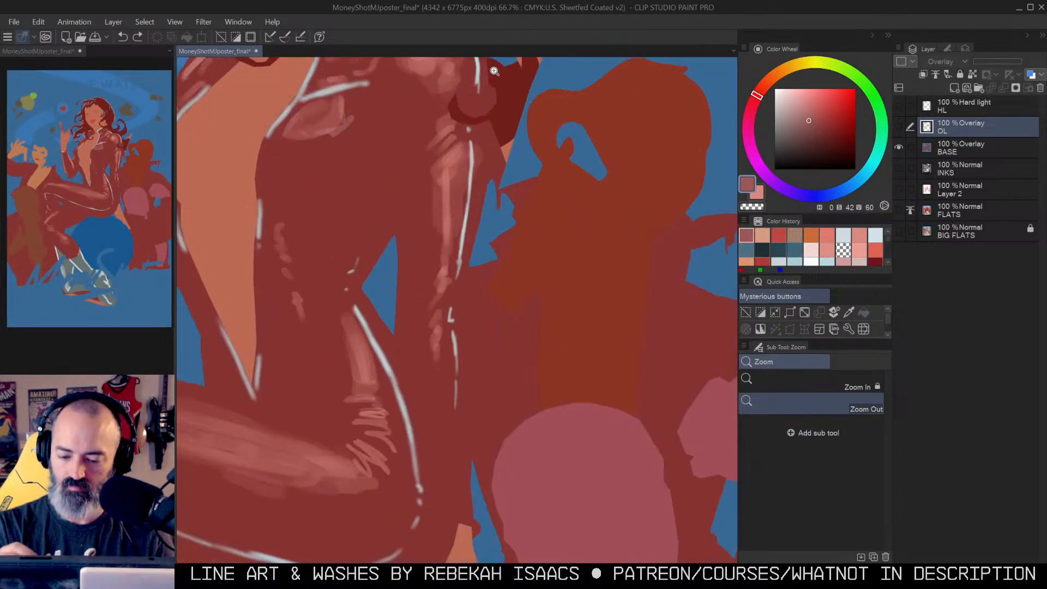
left_click(473, 156, "alt")
left_click(470, 158, "alt")
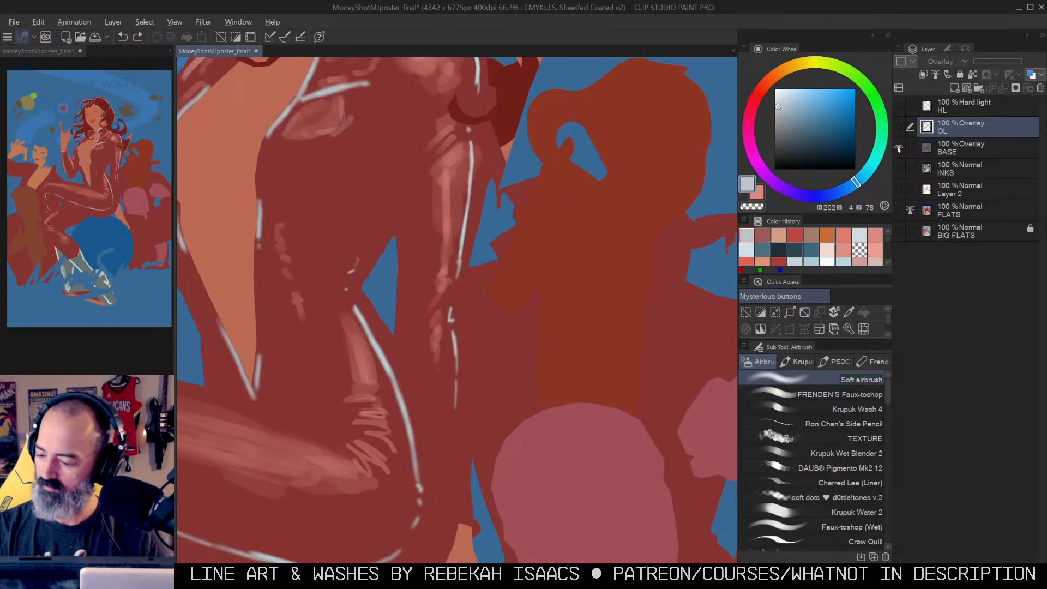
left_click(898, 148, "alt")
left_click(945, 147)
Step: Clear the selection and try a pale blue-gray highlight stroke on the curly-haired woman's sleeve cuff, then undo it
left_click_drag(600, 243, 587, 172)
key("w")
key("ctrl+d")
key("m")
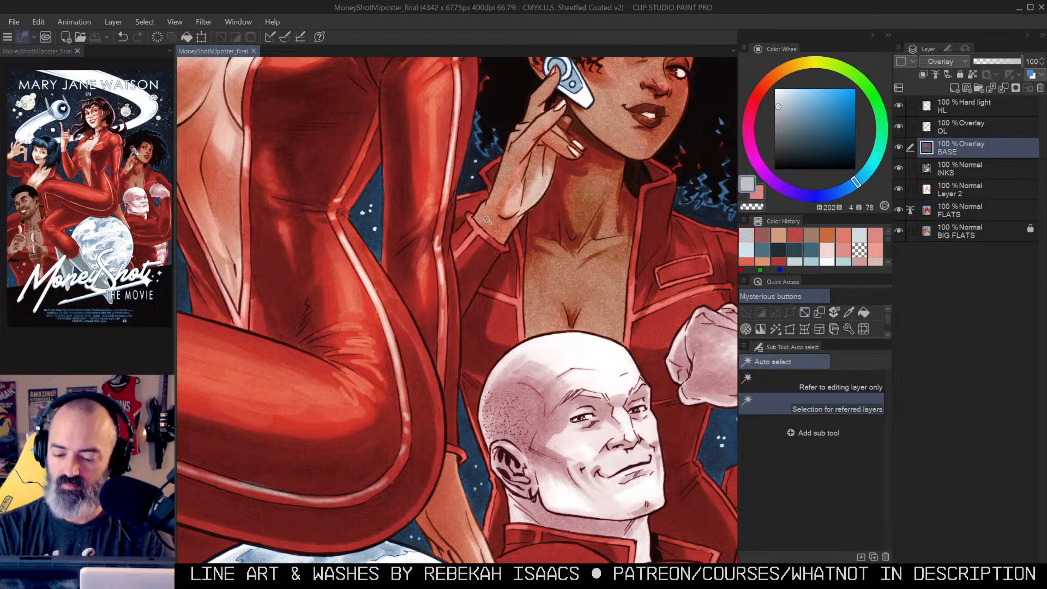
key("b")
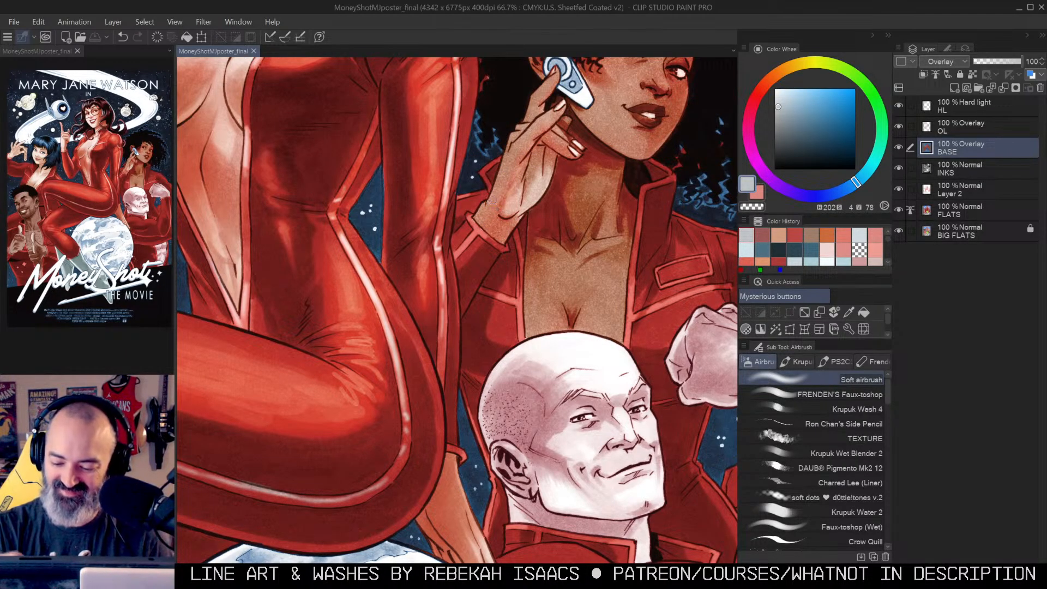
left_click_drag(469, 214, 490, 240)
key("ctrl+z")
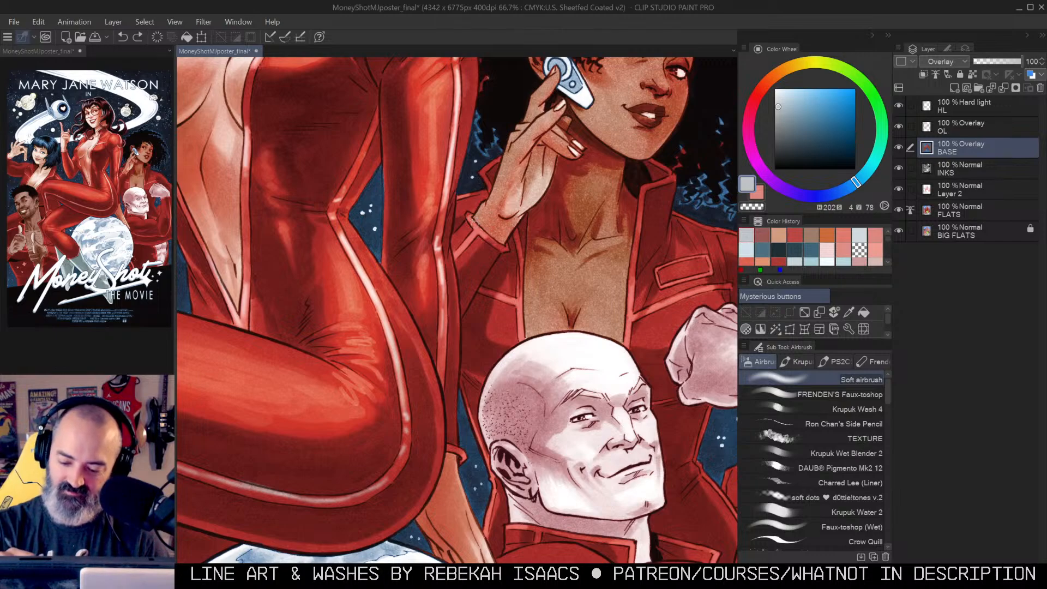
Step: Auto-select the curly-haired woman's jacket trim and airbrush pale highlights along the cuff, chest seam and front opening
key("w")
left_click(474, 220)
key("b")
mouse_move(473, 215)
left_mouse_down()
mouse_move(479, 231)
mouse_move(457, 251)
left_mouse_up()
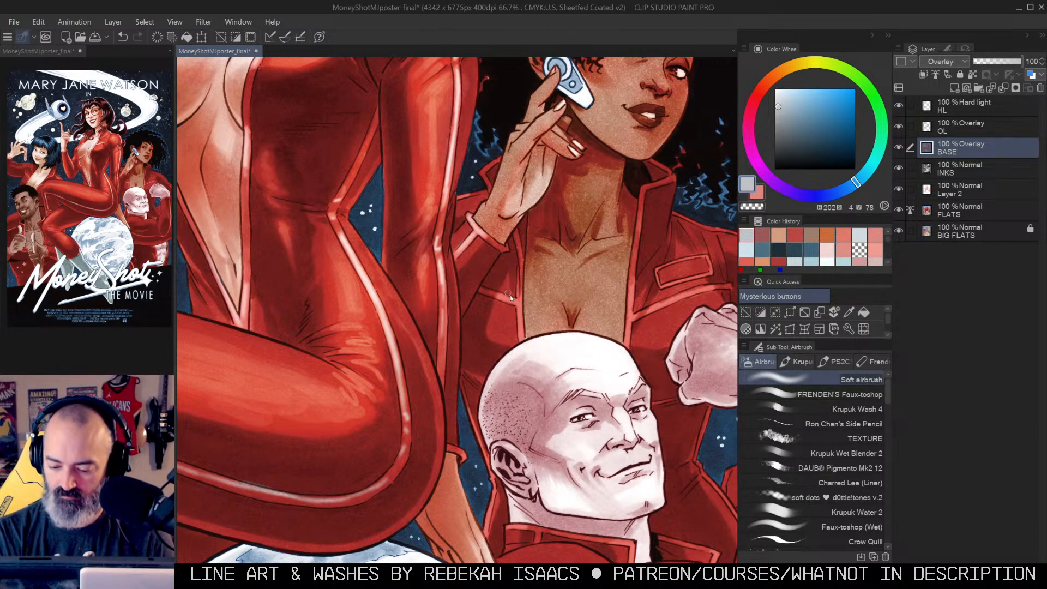
left_click_drag(508, 299, 518, 297)
mouse_move(519, 253)
left_mouse_down()
mouse_move(522, 342)
mouse_move(486, 332)
left_mouse_up()
left_click_drag(605, 197, 590, 341)
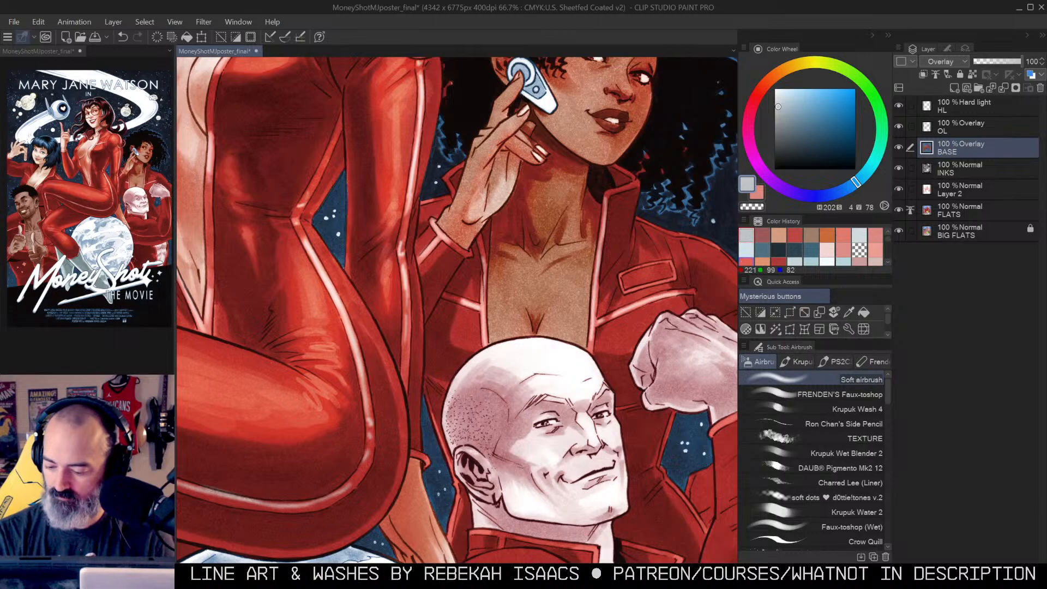
Step: Airbrush pale highlights on the curly-haired woman's shoulder and chest-pocket trim and check them on the whole poster
left_click_drag(699, 268, 605, 270)
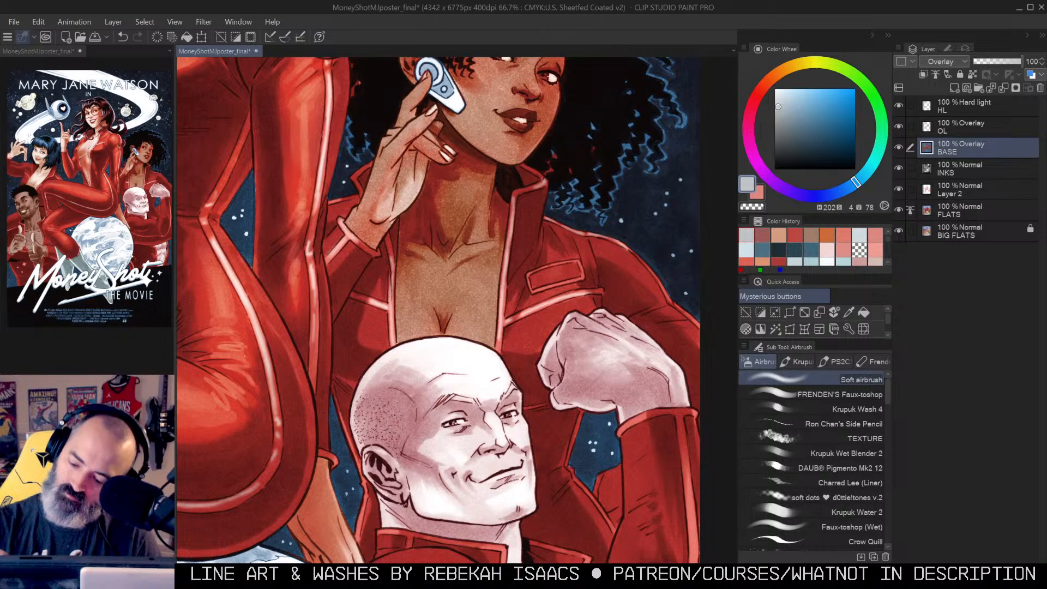
left_click_drag(651, 271, 702, 327)
left_click(583, 270, "ctrl")
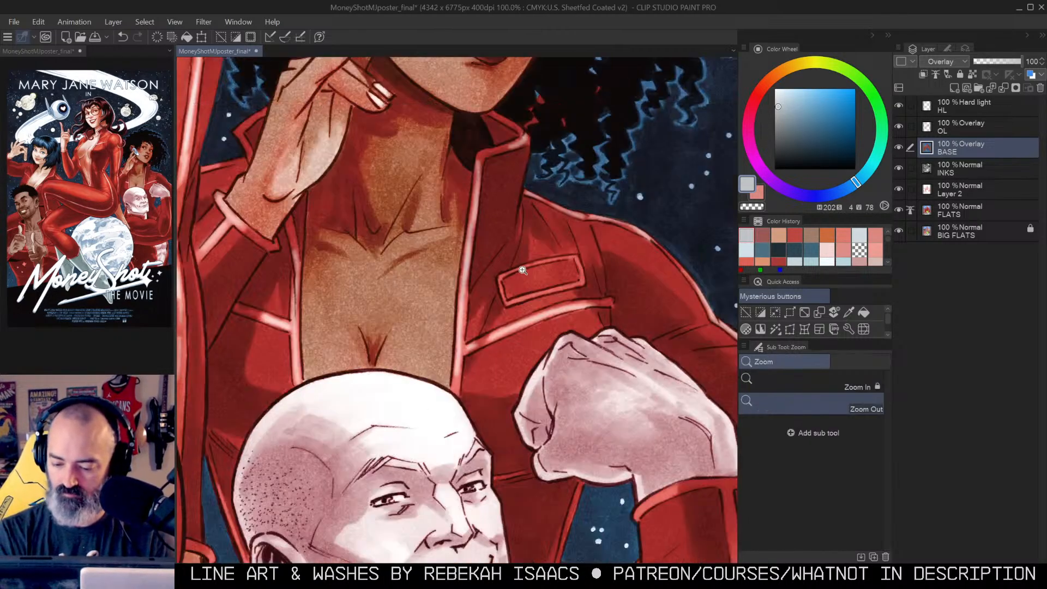
mouse_move(501, 276)
left_mouse_down()
mouse_move(566, 259)
mouse_move(579, 265)
mouse_move(501, 288)
mouse_move(523, 299)
mouse_move(569, 287)
mouse_move(579, 303)
mouse_move(591, 244)
left_mouse_up()
left_click(552, 293, "alt")
left_click(552, 293, "alt")
left_click(561, 300, "alt")
left_click(579, 273, "alt")
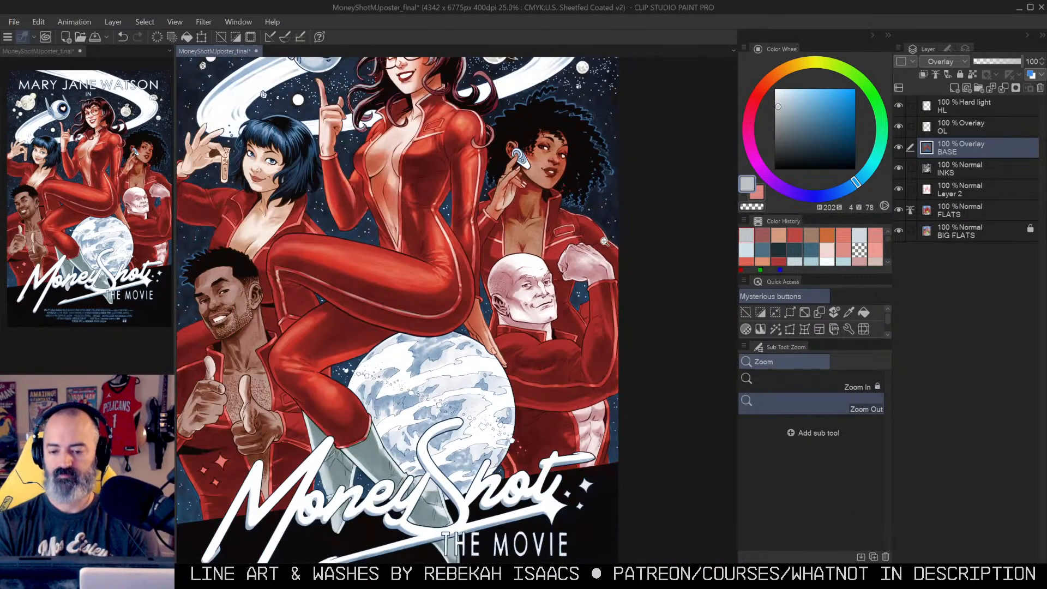
left_click(570, 283, "ctrl+alt")
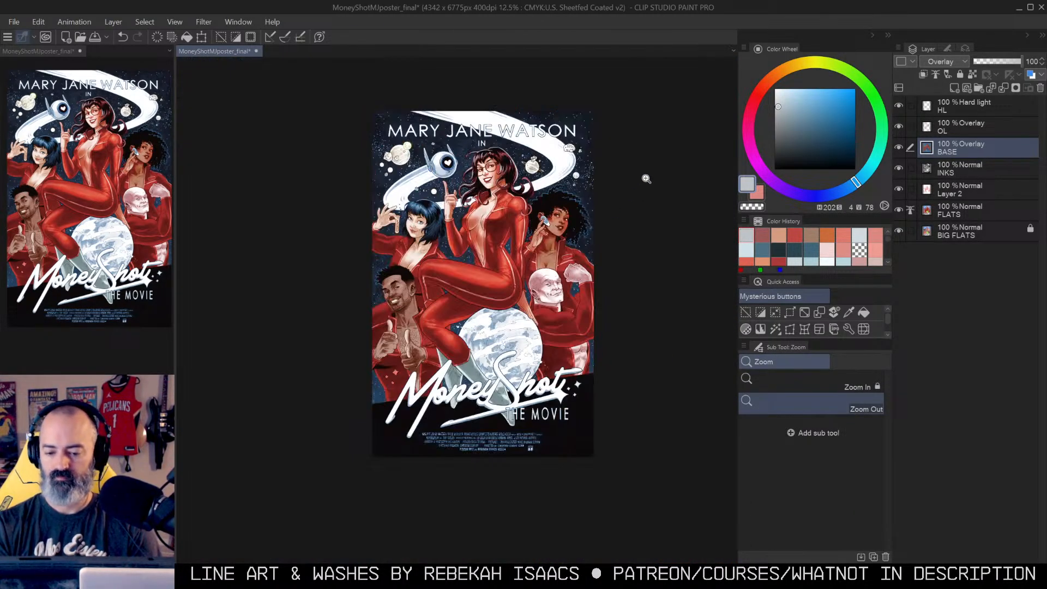
Step: Auto-select the bald man's jacket trim and airbrush pale highlights along the piping of his flexed sleeve
left_click(574, 277, "ctrl")
left_click(574, 279, "ctrl")
left_click(575, 280, "ctrl")
left_click(576, 281, "ctrl")
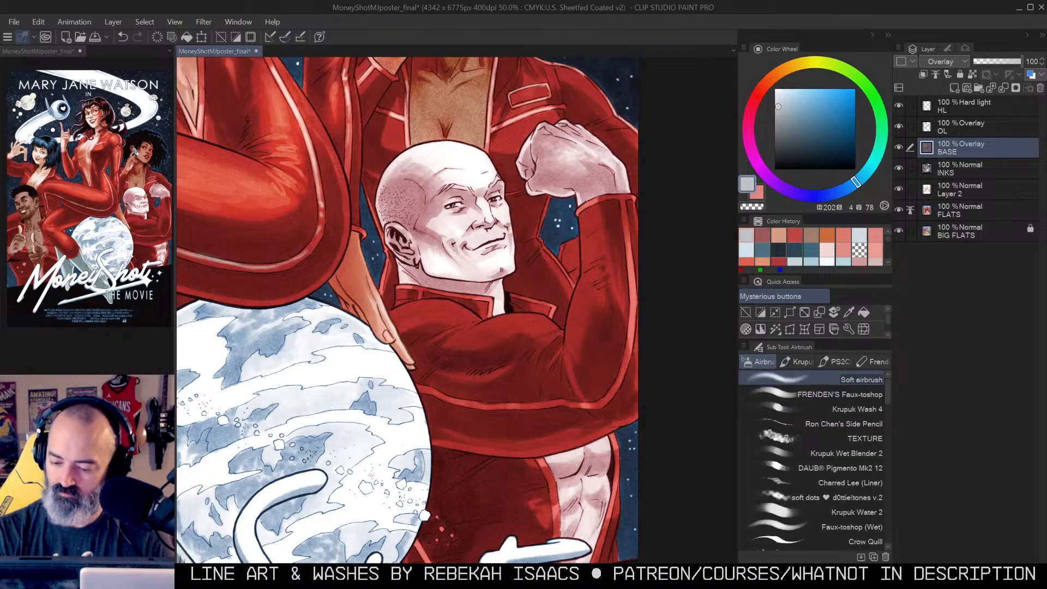
key("w")
left_click(585, 207)
key("ctrl+h")
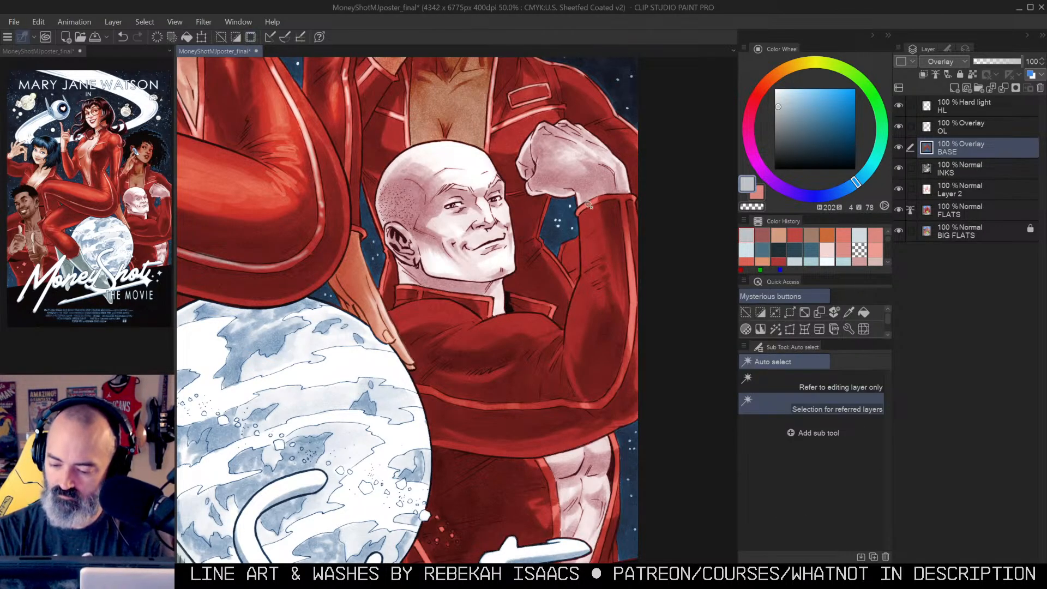
key("b")
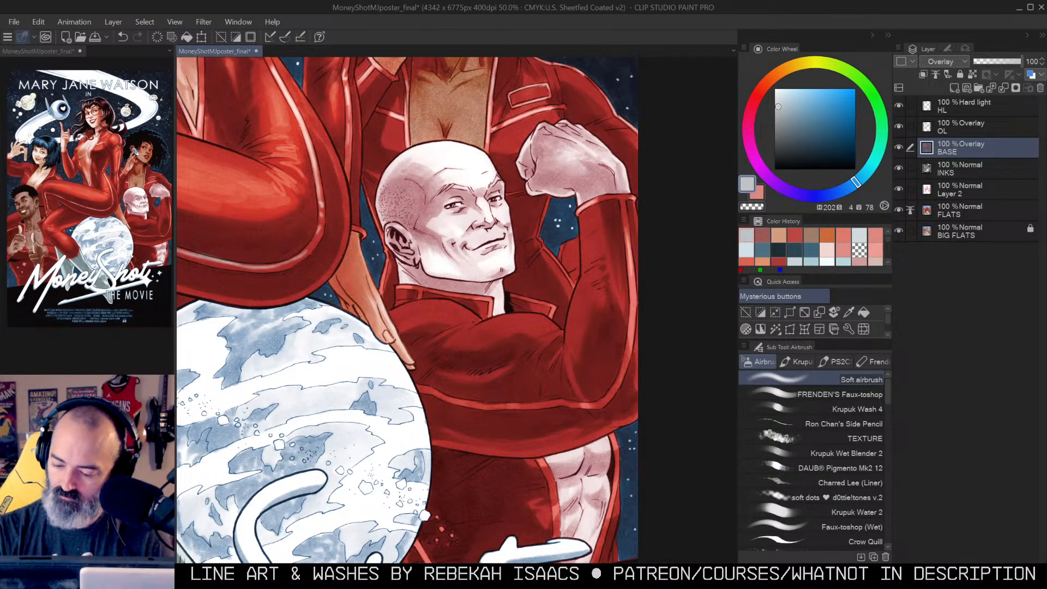
left_click_drag(631, 296, 631, 339)
left_click_drag(632, 268, 623, 365)
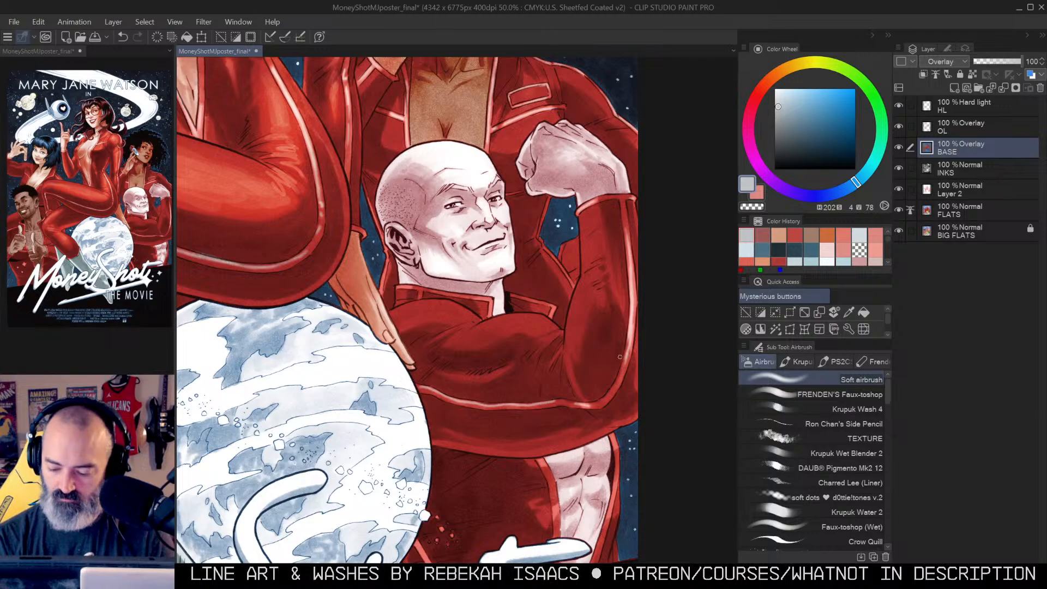
Step: Airbrush pale highlights along the lower edges of the bald man's open jacket beside his abdomen
left_click(578, 333, "alt")
left_click_drag(611, 305, 625, 201)
left_click(530, 333, "ctrl")
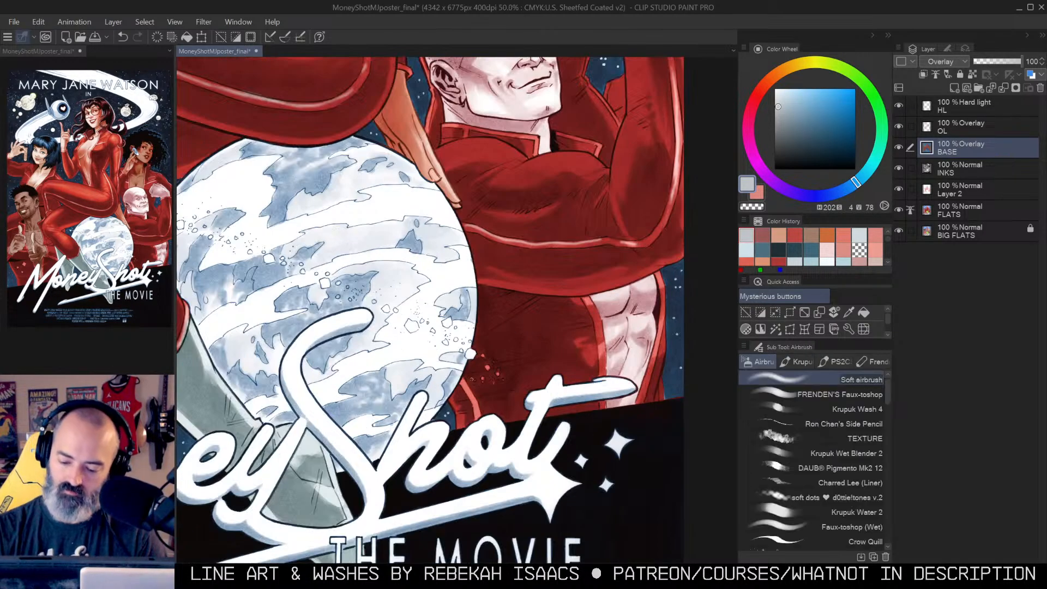
left_click_drag(464, 383, 476, 409)
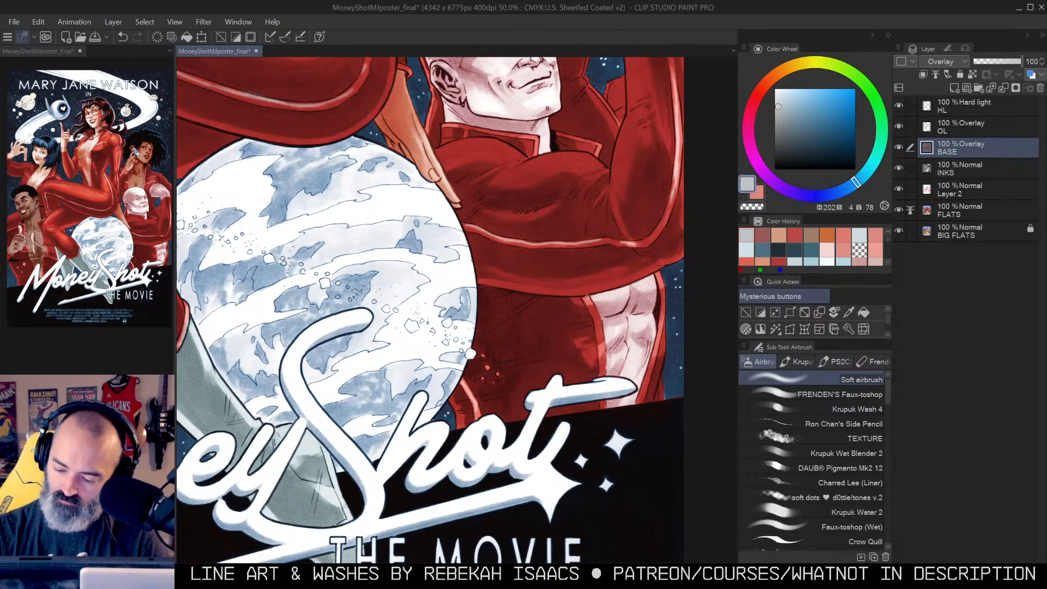
left_click_drag(589, 301, 605, 376)
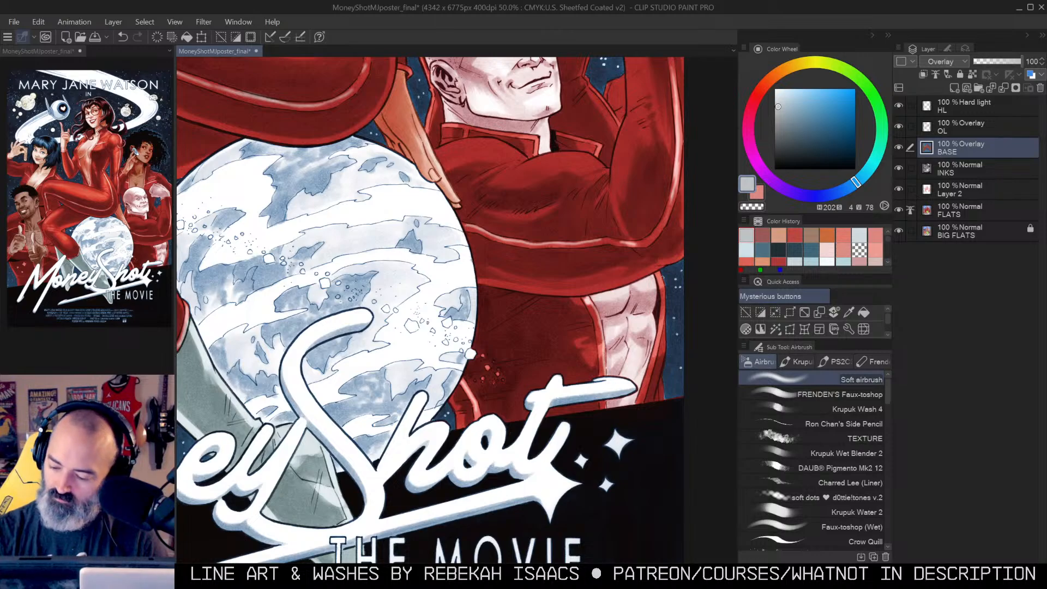
Step: Auto-select the bald man's skin areas on his head, raised fist and abdomen
left_click_drag(660, 279, 654, 367)
left_click(610, 263, "alt")
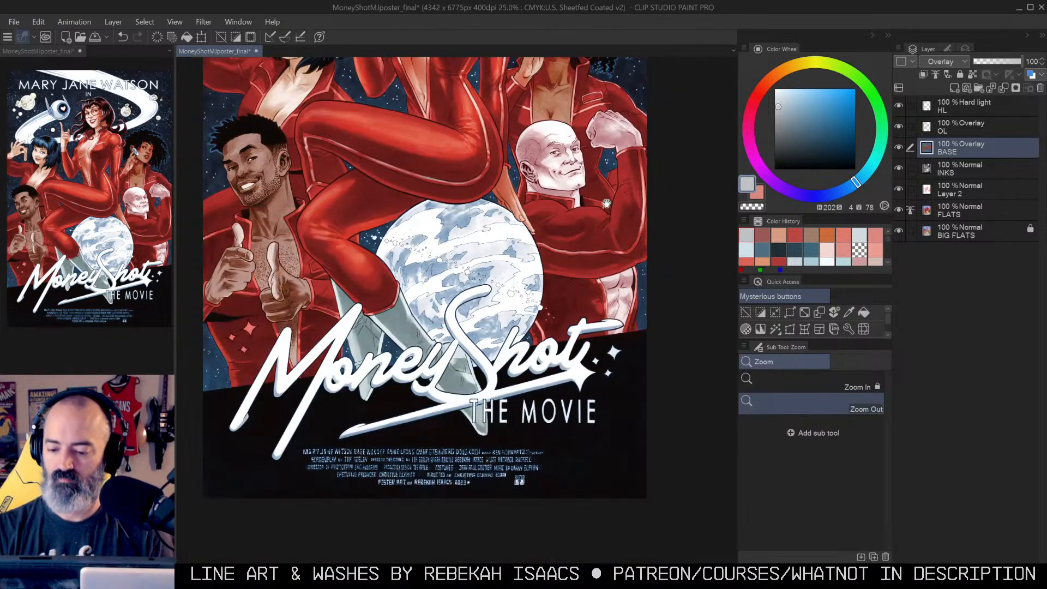
left_click(599, 214, "ctrl")
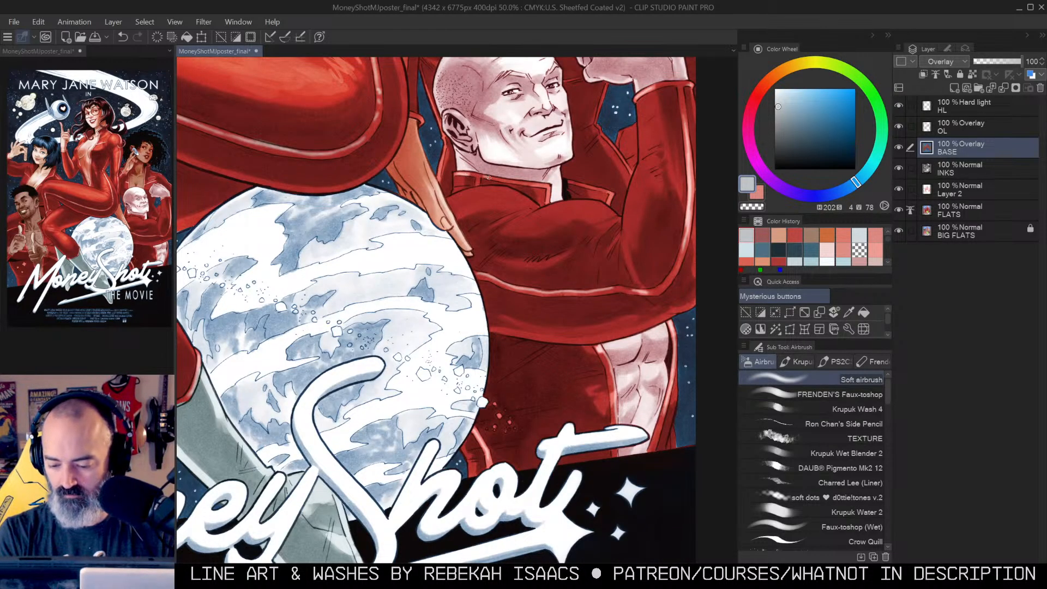
mouse_move(513, 183)
left_mouse_down()
mouse_move(607, 192)
mouse_move(615, 260)
mouse_move(594, 280)
left_mouse_up()
left_click(608, 203, "alt")
left_click(609, 204, "alt")
key("w")
left_click(553, 242)
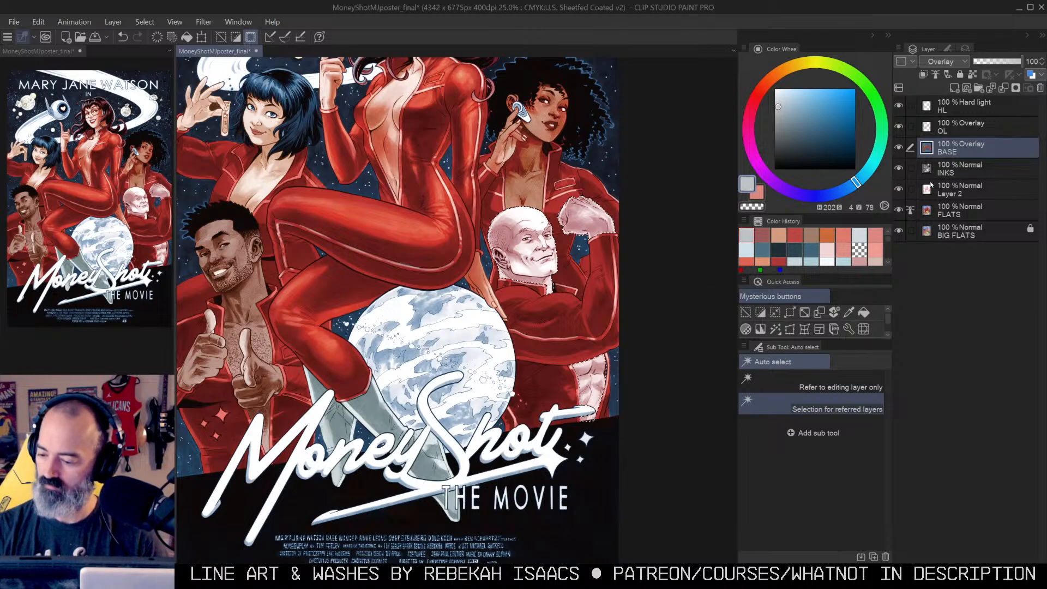
Step: Isolate Layer 2, sample the pale skin tone from the central woman's chest, and show all layers again
left_click(976, 189)
left_click(898, 189, "alt")
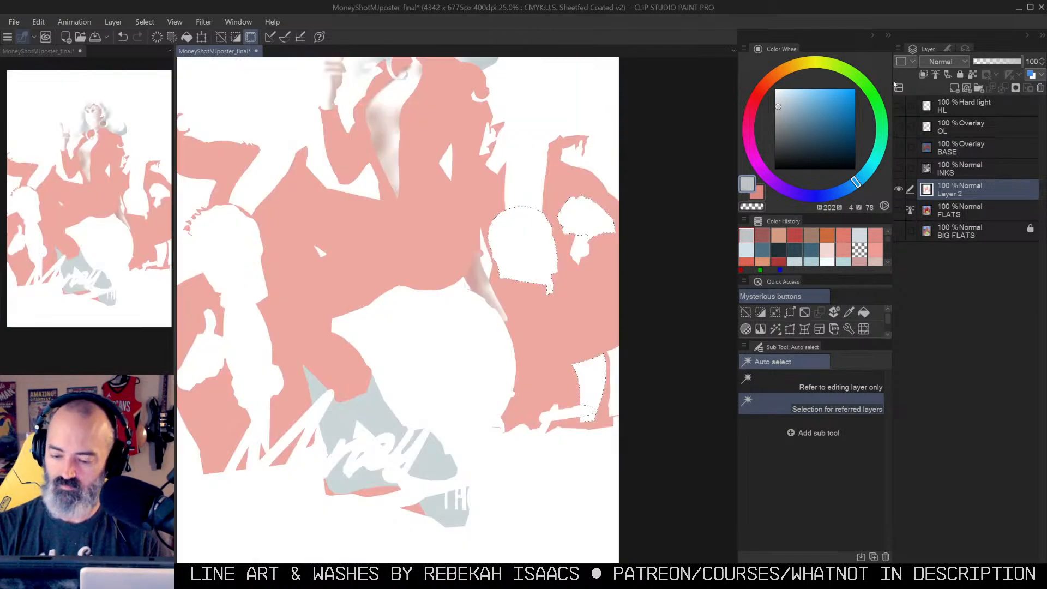
left_click_drag(600, 153, 589, 247)
key("b")
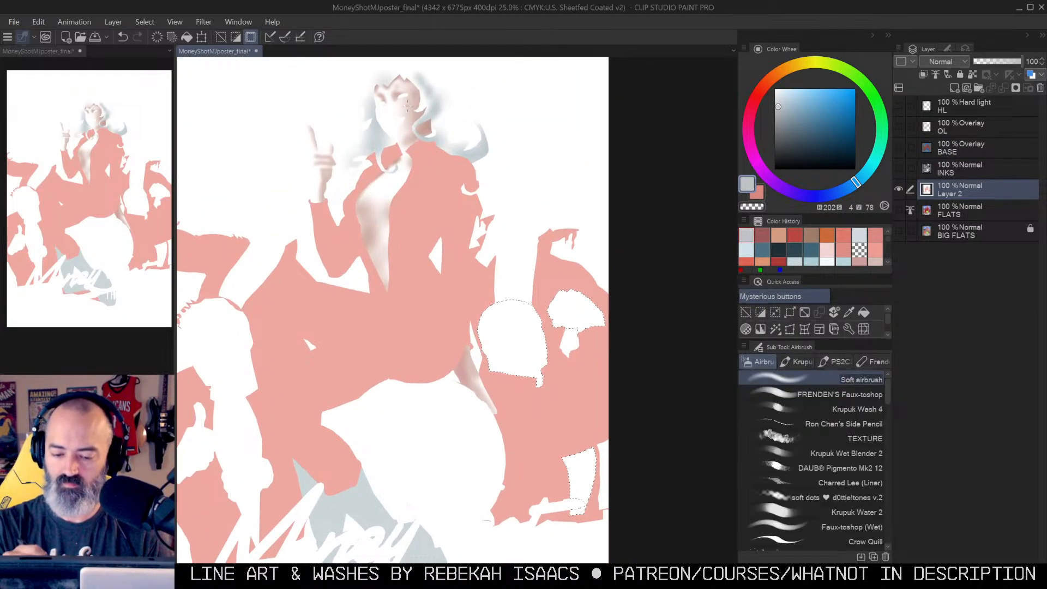
left_click(376, 234, "alt")
left_click(899, 190, "alt")
Step: Fill the bald man's selected skin on Layer 2 with the sampled pale tone and compare it with the layer isolated
left_click_drag(523, 333, 535, 251)
key("g")
left_click(532, 250)
key("ctrl+d")
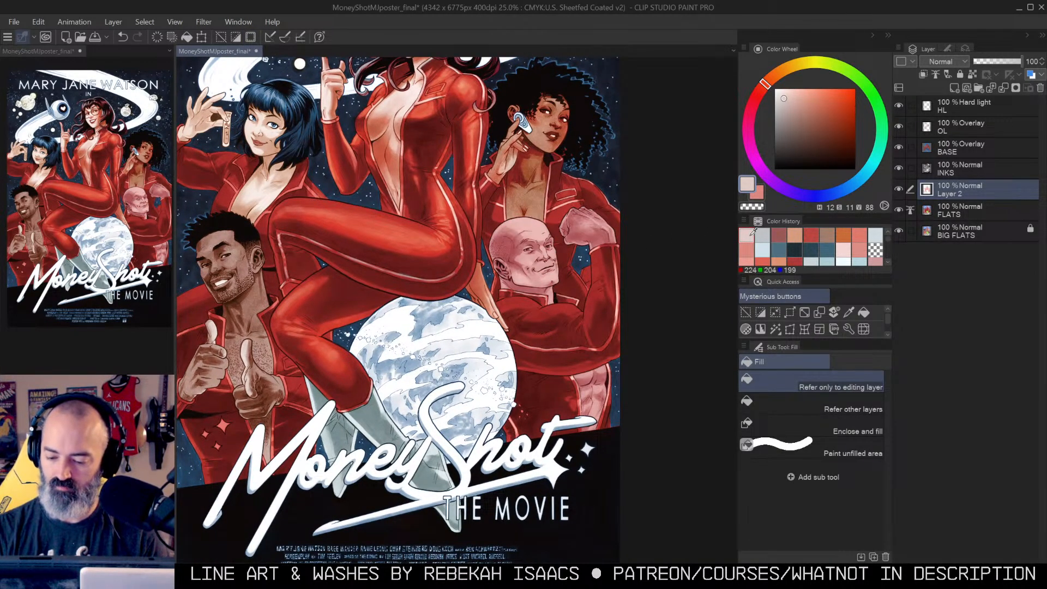
key("z")
left_click(571, 257)
key("ctrl+h")
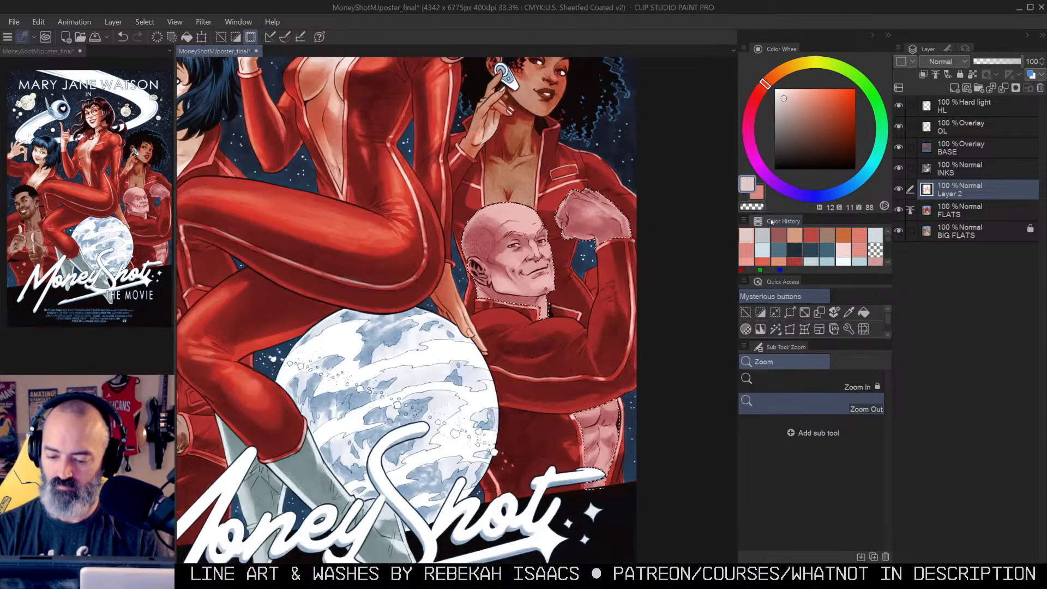
left_click(904, 188, "alt")
left_click(903, 189, "alt")
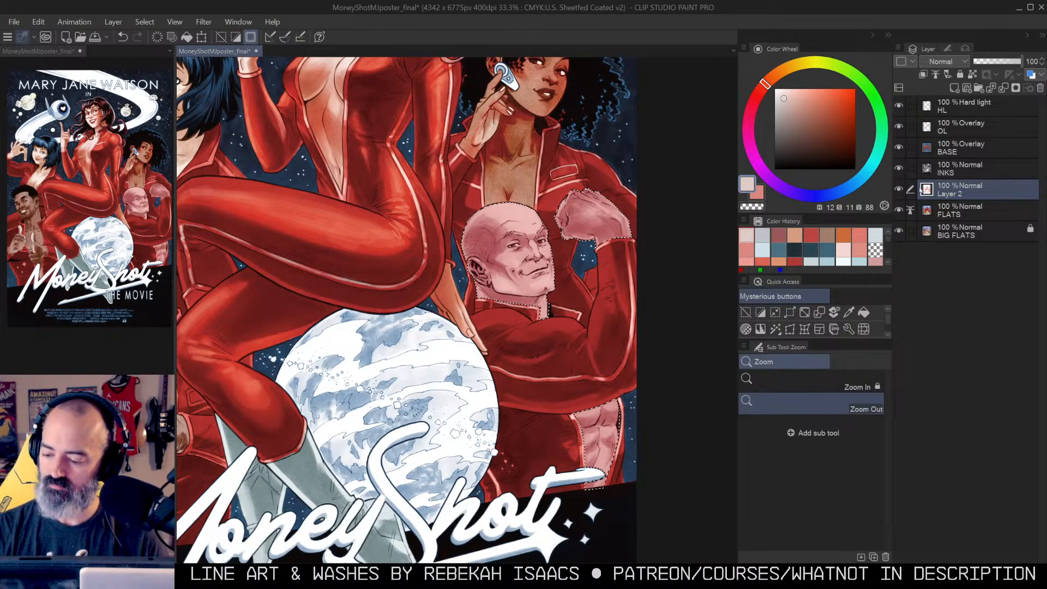
Step: Undo the skin fill, reapply it with the same pale tone, and clear the selection
key("ctrl+z")
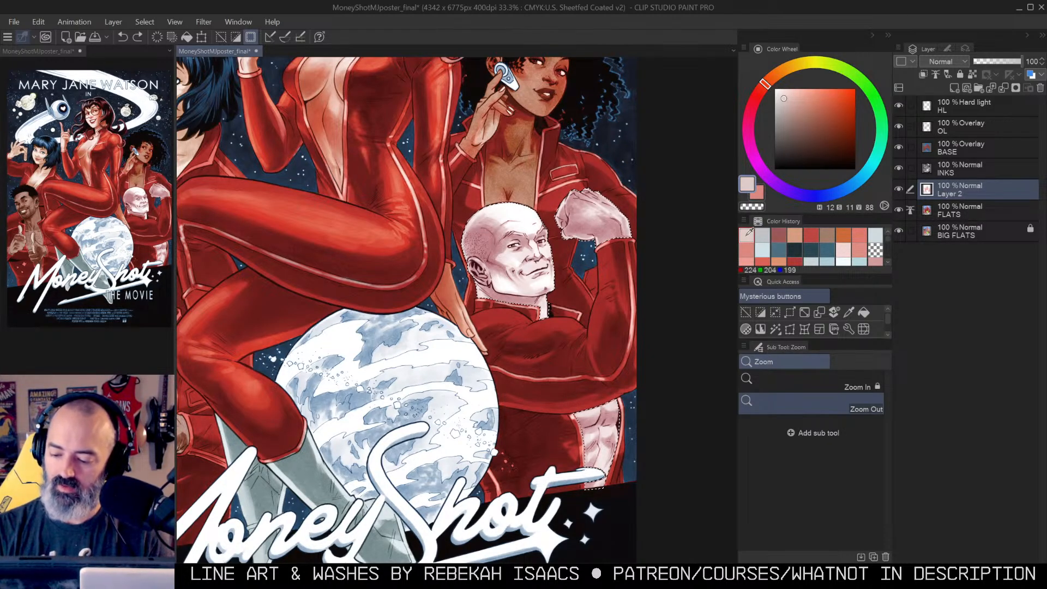
key("g")
left_click(522, 295)
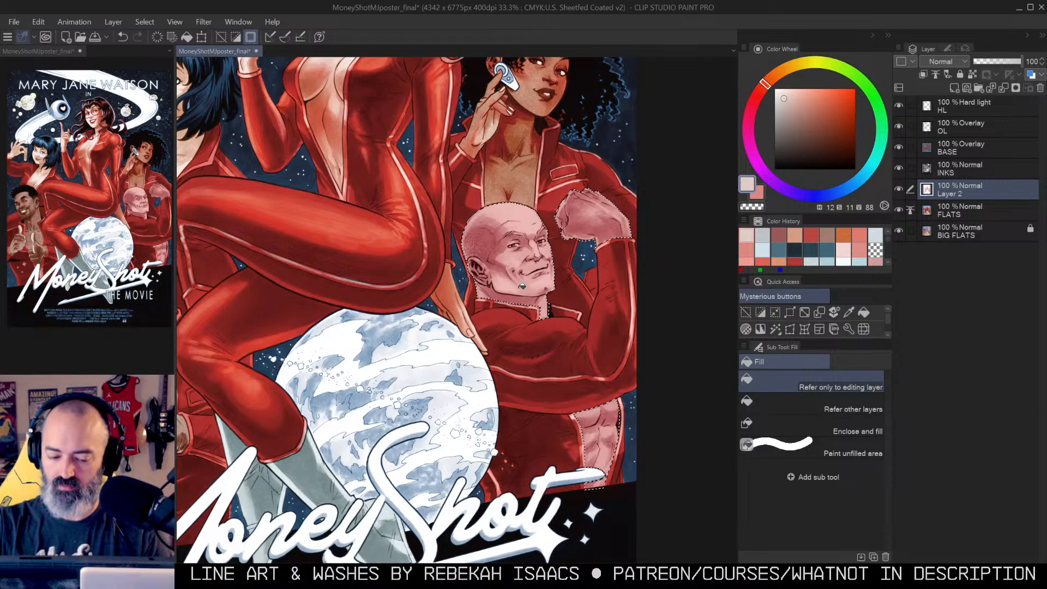
key("alt+space")
triple_click(569, 253)
triple_click(554, 278)
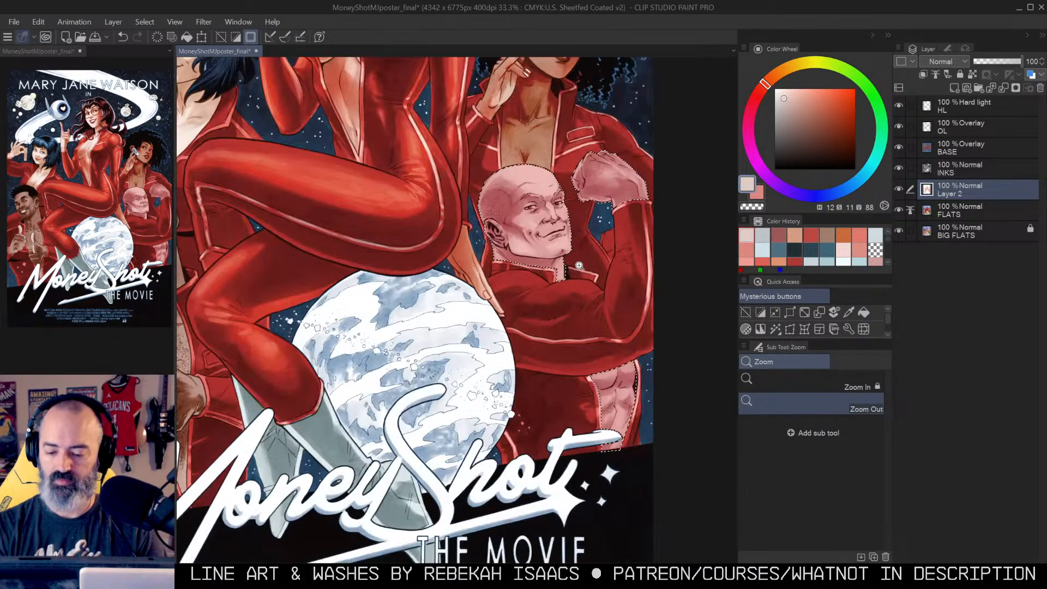
left_click(576, 261)
left_click_drag(562, 299, 558, 322)
key("ctrl+d")
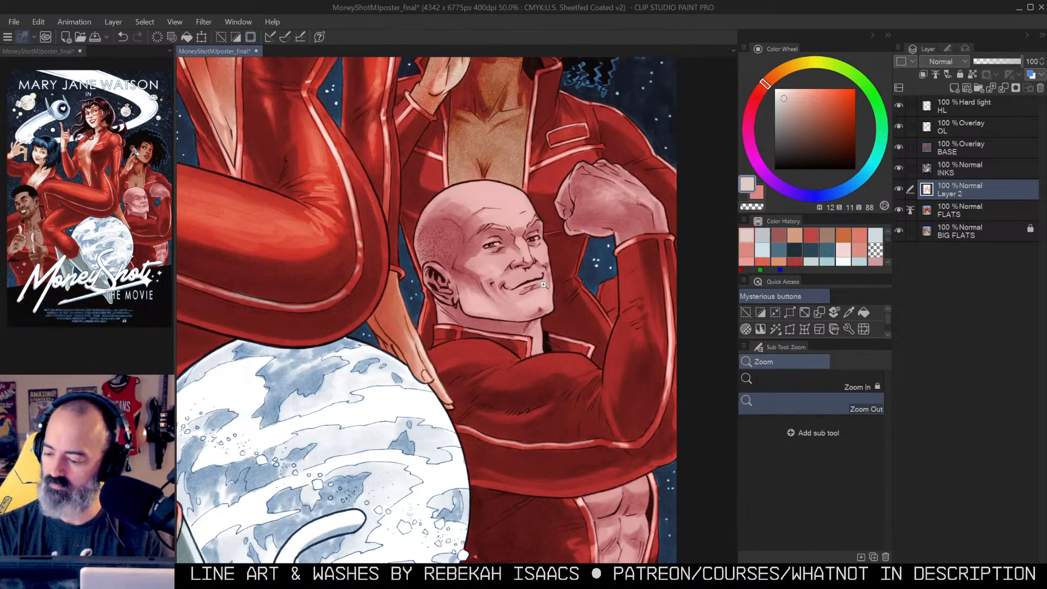
Step: Add a layer mask to Layer 2 for brushing lights into the bald man's skin
key("m")
key("c")
key("b")
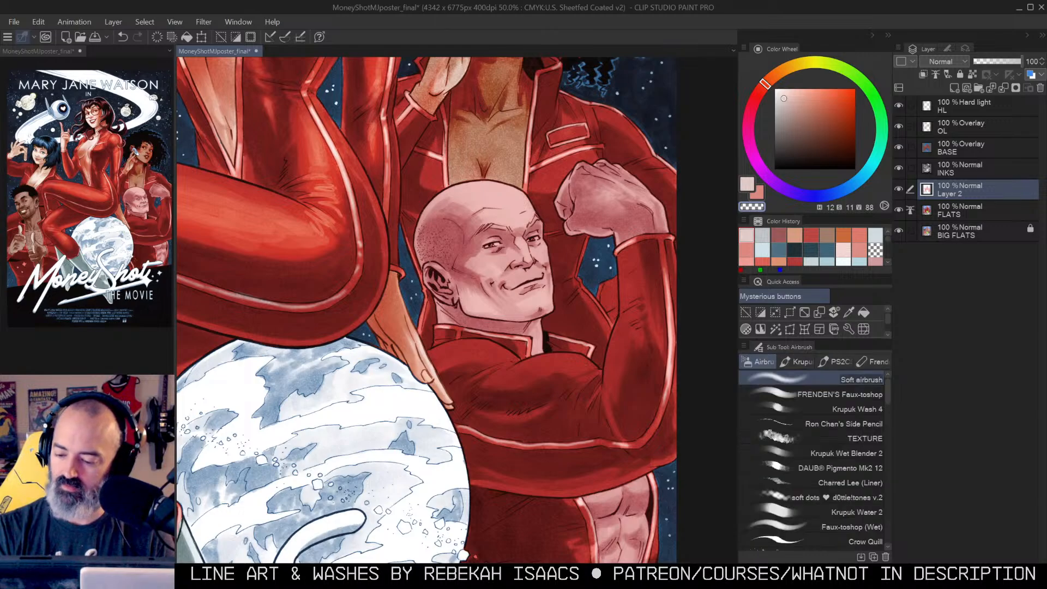
key("m")
left_click(1016, 88)
key("c")
key("b")
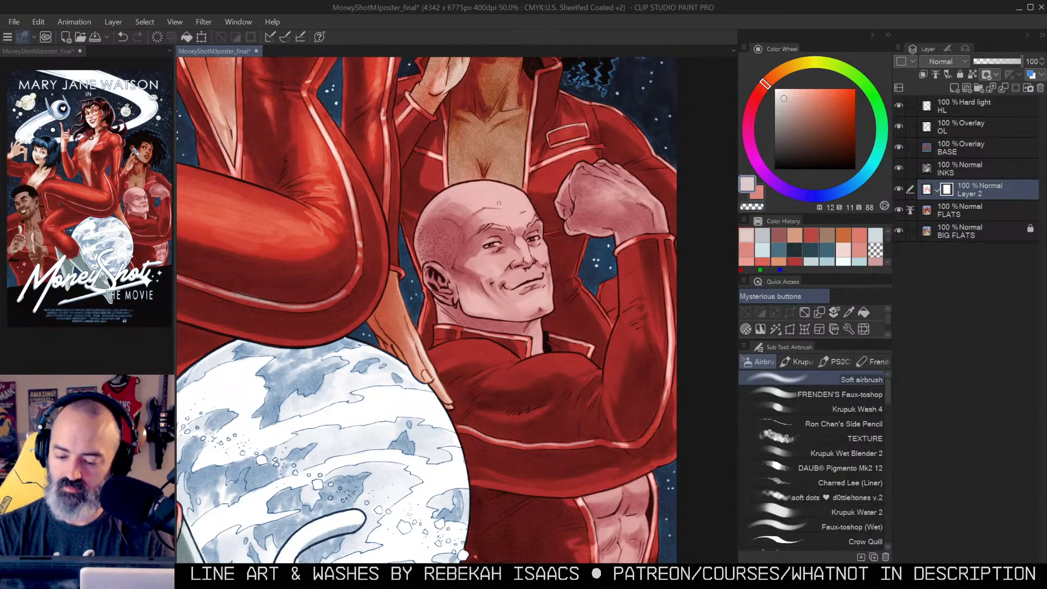
Step: Try brushing the mask over the bald man's forehead with Krupuk Wash 4, switching between transparent and solid colour
left_click(860, 409)
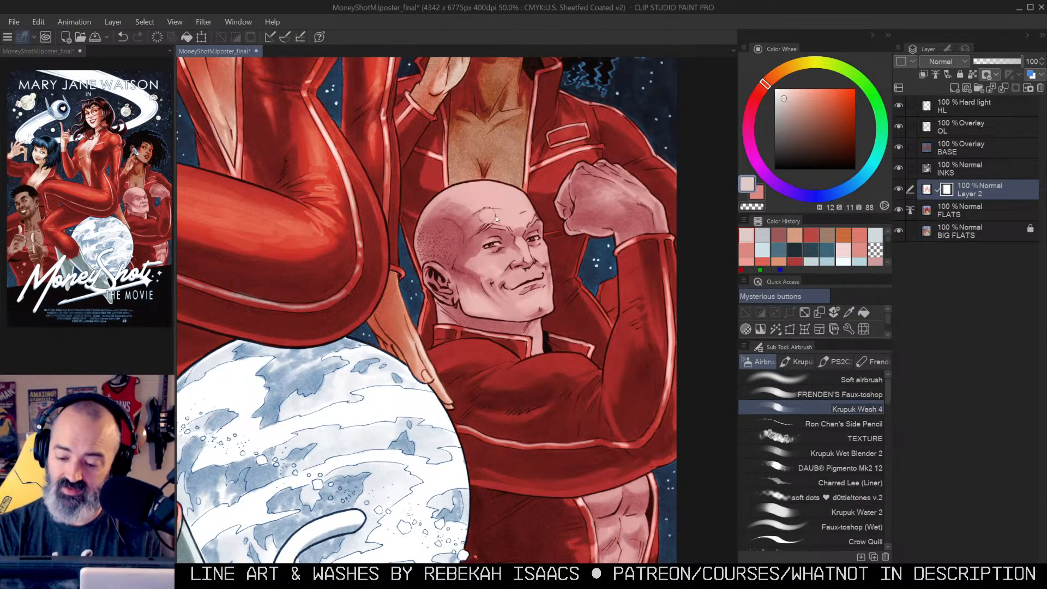
mouse_move(464, 200)
left_mouse_down()
mouse_move(501, 191)
mouse_move(471, 197)
left_mouse_up()
key("c")
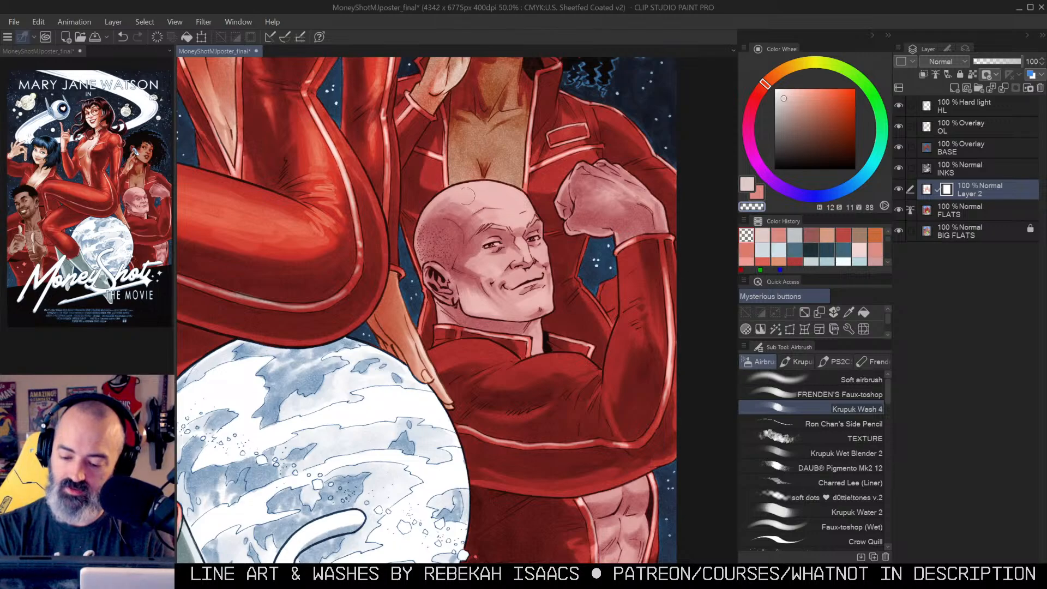
key("ctrl+z")
key("ctrl+z")
key("c")
left_click_drag(483, 203, 498, 223)
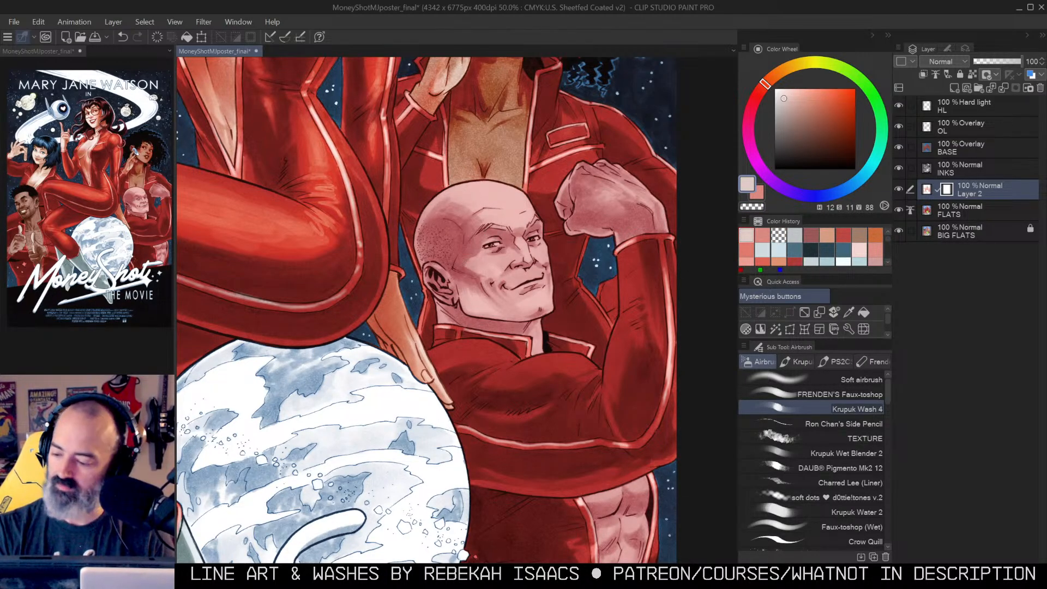
key("c")
left_click_drag(473, 205, 507, 227)
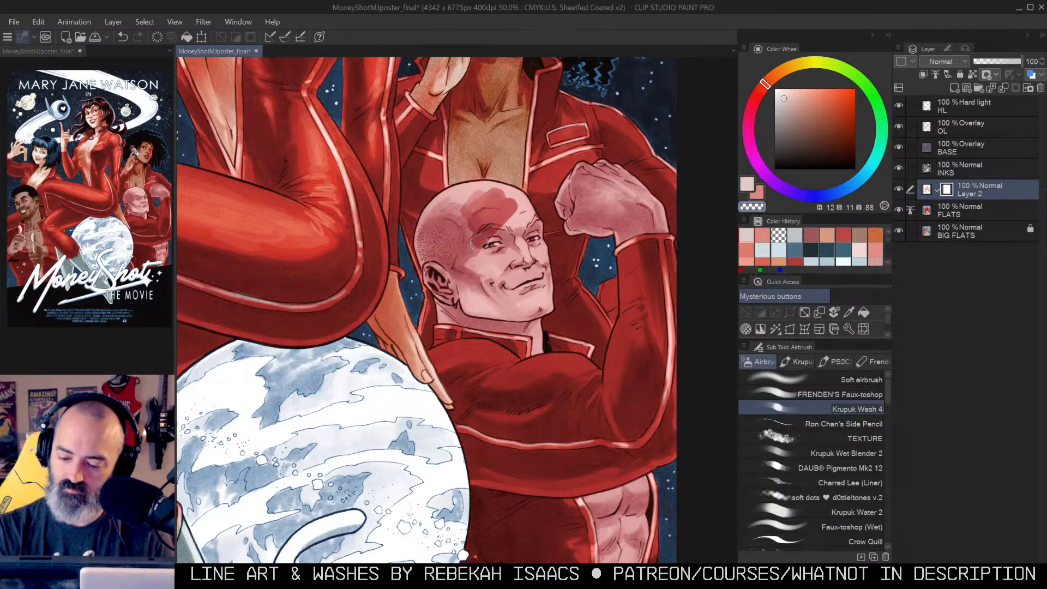
key("ctrl+z")
Step: Compare Layer 2 in isolation with the full artwork and undo the mask edits and the mask itself
left_click(899, 190, "alt")
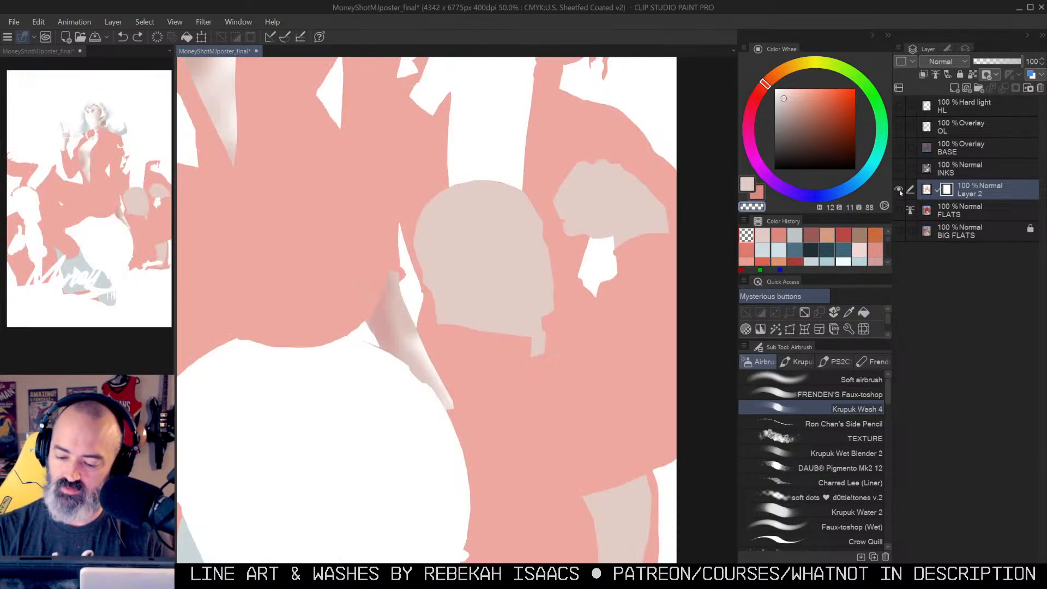
left_click(899, 190, "alt")
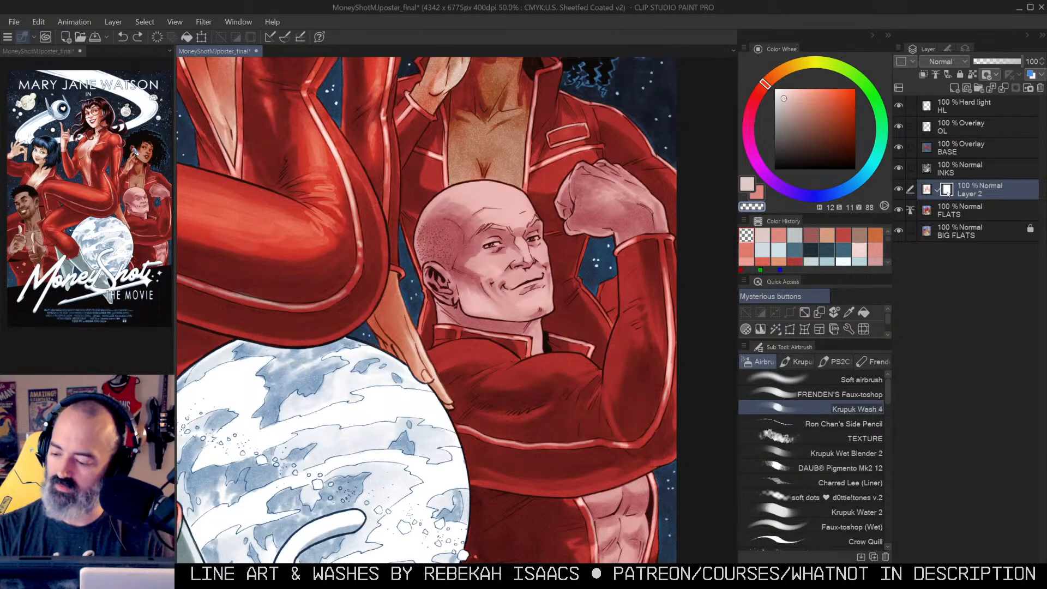
left_click(899, 190, "alt")
left_click(900, 190, "alt")
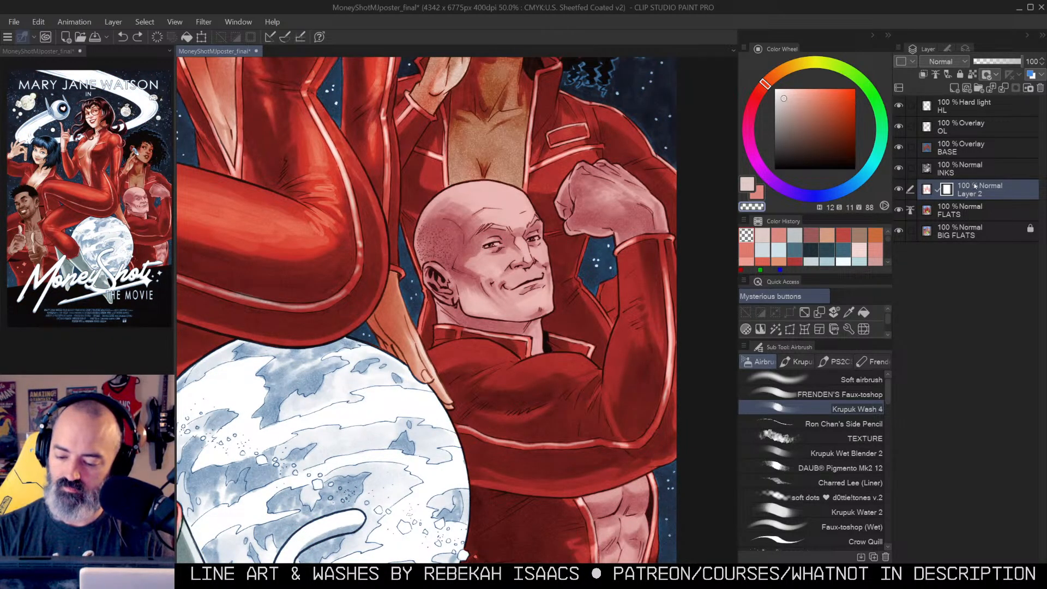
key("ctrl+z")
key("ctrl+z")
key("ctrl+z")
key("ctrl+z")
Step: Isolate Layer 2, sample white from its blank area, and bring the other layers back
left_click(899, 190, "alt")
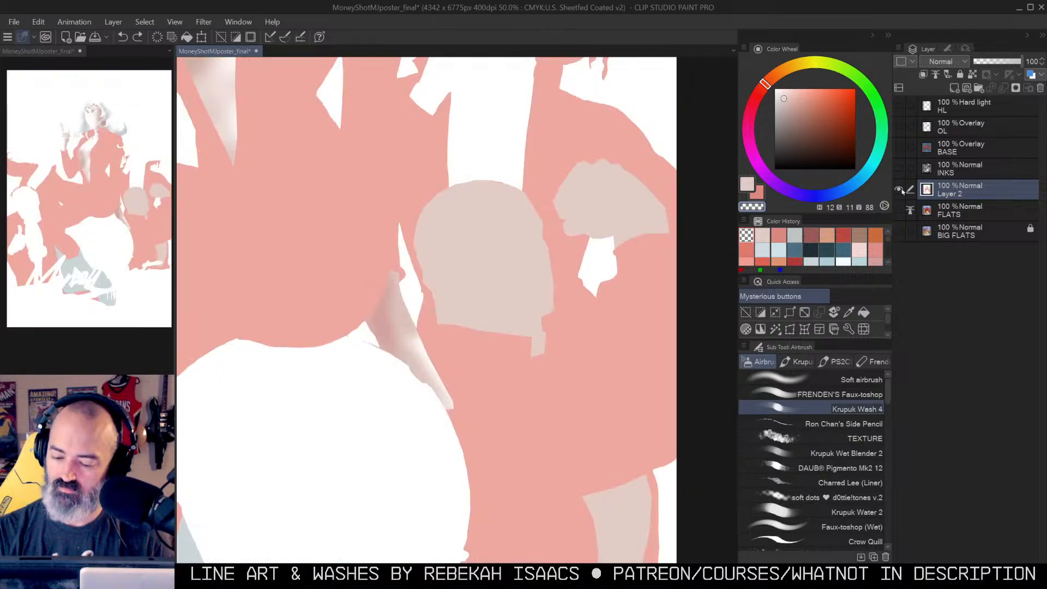
key("c")
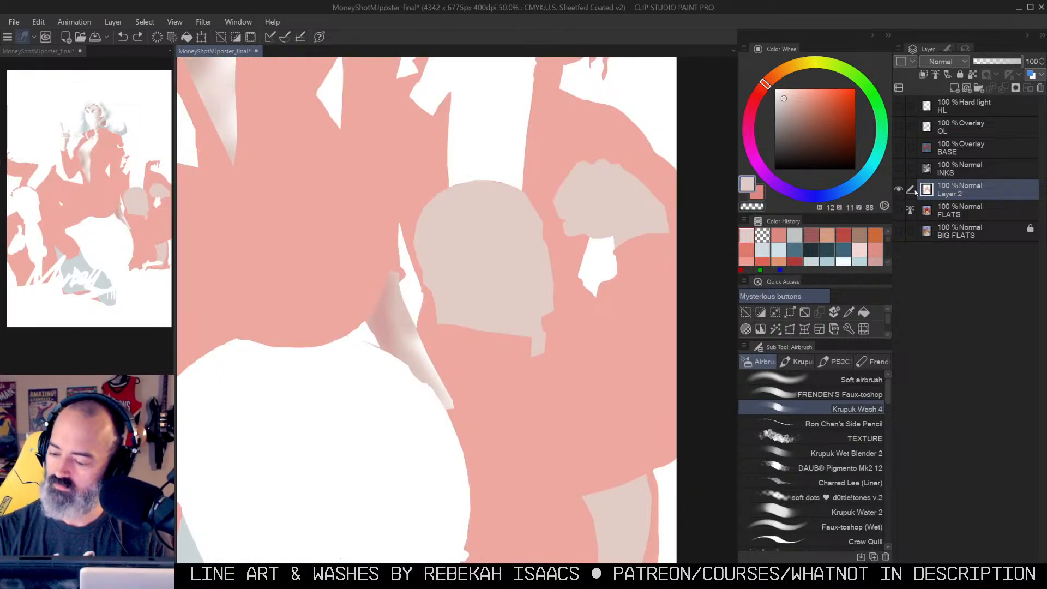
left_click(493, 173, "alt")
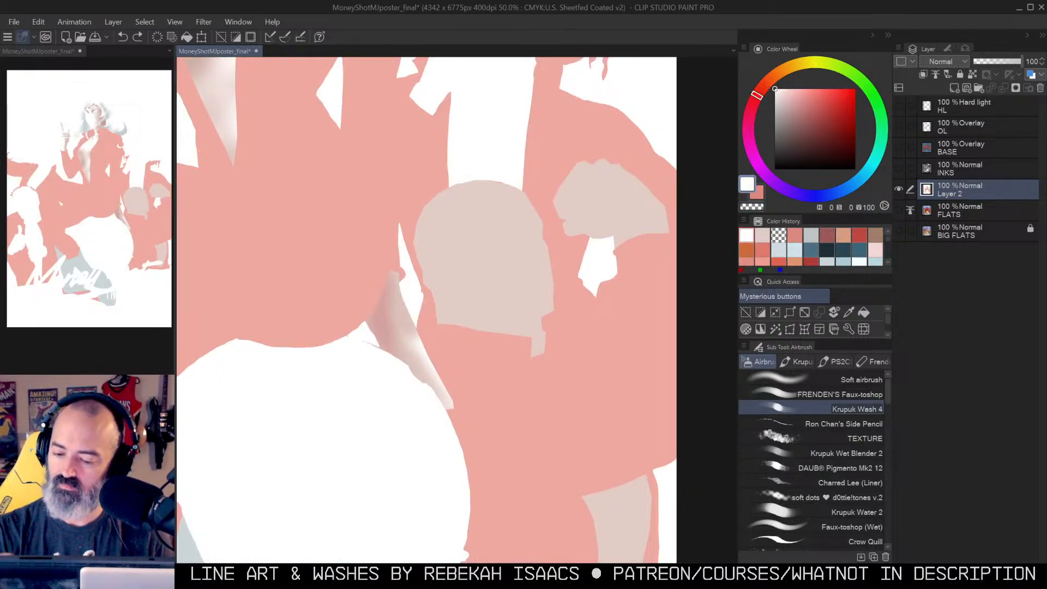
left_click(899, 190, "alt")
Step: Try a transparent stroke along the top of the bald man's forehead and undo it
key("c")
mouse_move(510, 195)
left_mouse_down()
mouse_move(464, 223)
mouse_move(500, 215)
mouse_move(520, 182)
left_mouse_up()
key("c")
key("ctrl+z")
Step: Auto-select the bald man's skin and hide the selection outline
key("ctrl+space")
left_click(512, 221)
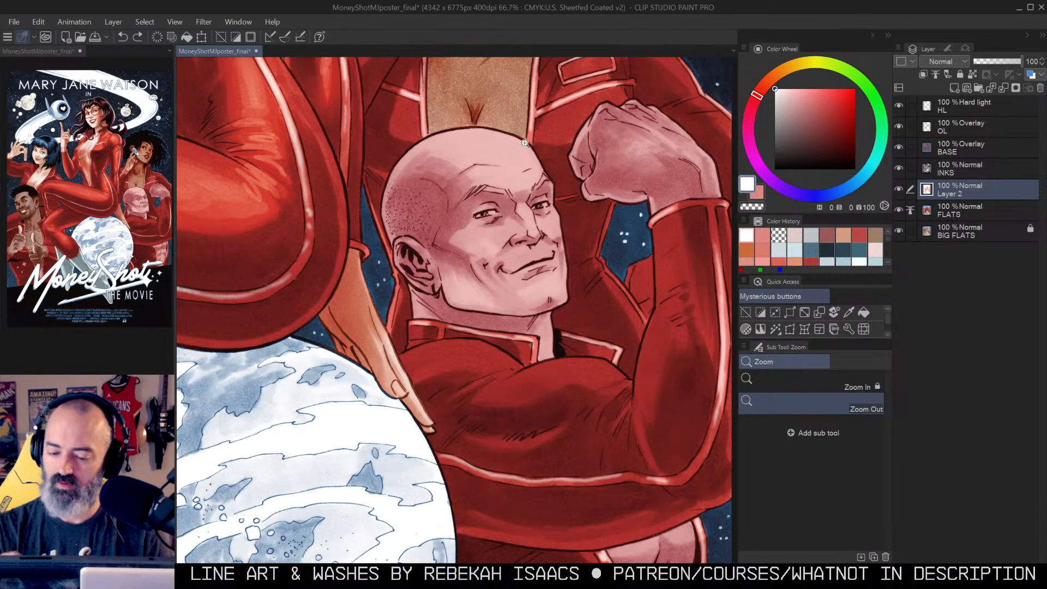
key("b")
key("w")
left_click(491, 153)
key("ctrl+h")
Step: Brush white highlights across the bald man's forehead and brow with Krupuk Wash 4, adjusting the brush size
key("b")
key("bracketright")
key("bracketright")
mouse_move(486, 165)
left_mouse_down()
mouse_move(553, 121)
mouse_move(482, 192)
mouse_move(478, 144)
mouse_move(457, 147)
mouse_move(493, 175)
left_mouse_up()
key("bracketleft")
key("bracketleft")
key("bracketleft")
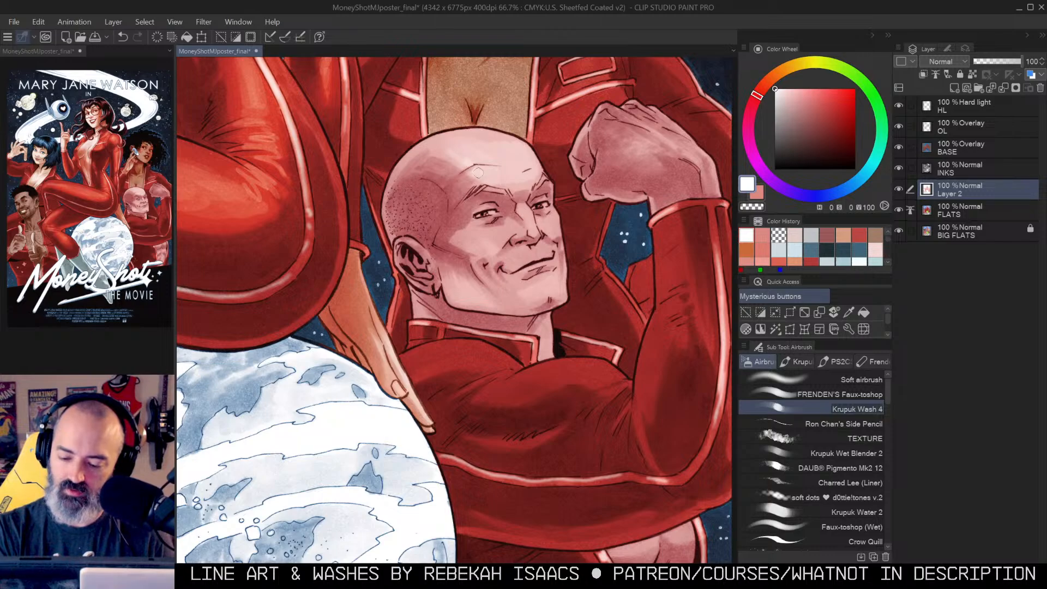
left_click_drag(494, 175, 515, 172)
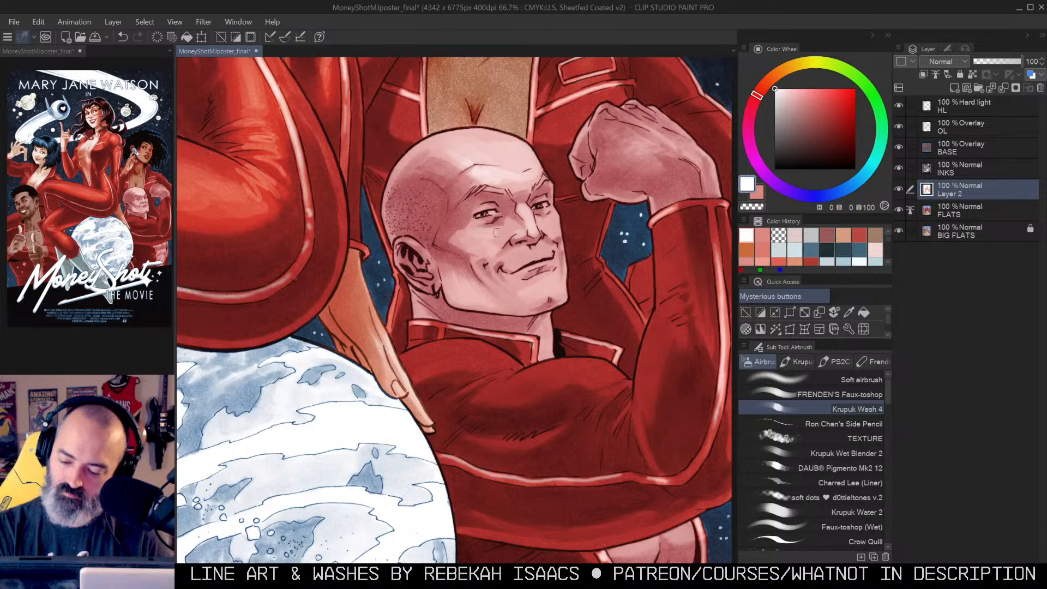
Step: Brush white highlights onto the bald man's cheek, jaw and nose
left_click_drag(470, 246, 498, 233)
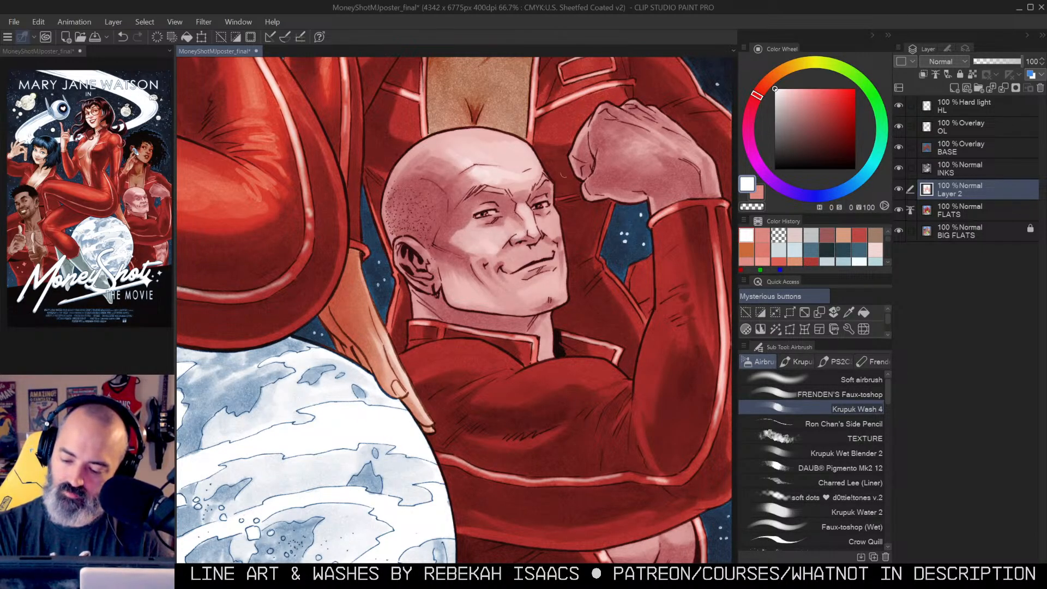
left_click_drag(449, 283, 488, 297)
mouse_move(519, 253)
left_mouse_down()
mouse_move(504, 261)
mouse_move(540, 250)
mouse_move(557, 210)
left_mouse_up()
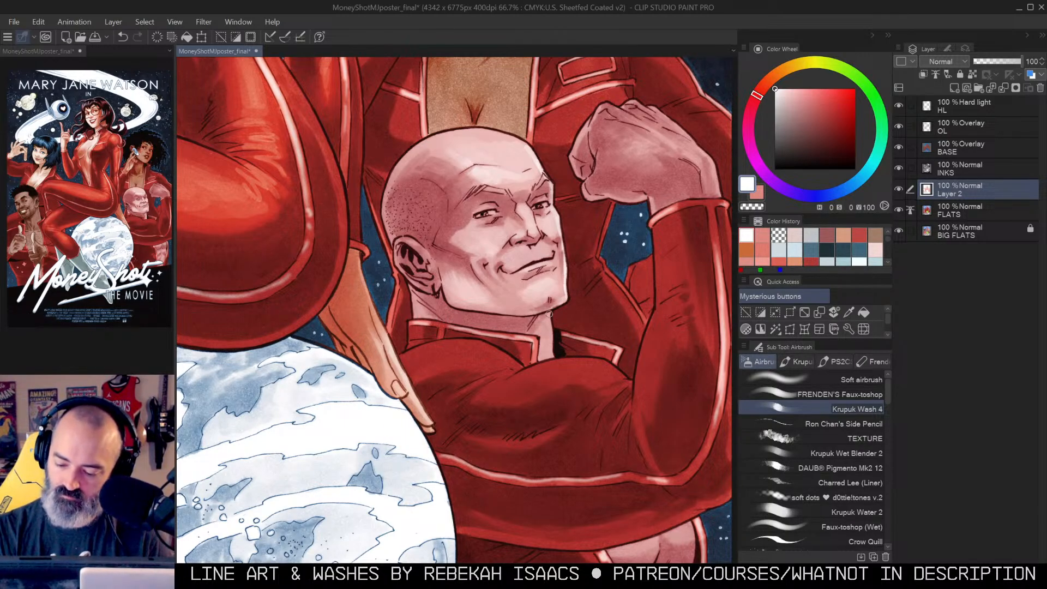
Step: Brush white highlights around the crown and back of the bald man's head and into his ear
left_click_drag(508, 137, 477, 130)
mouse_move(406, 151)
left_mouse_down()
mouse_move(391, 178)
mouse_move(439, 133)
mouse_move(498, 130)
left_mouse_up()
left_click_drag(387, 192, 396, 252)
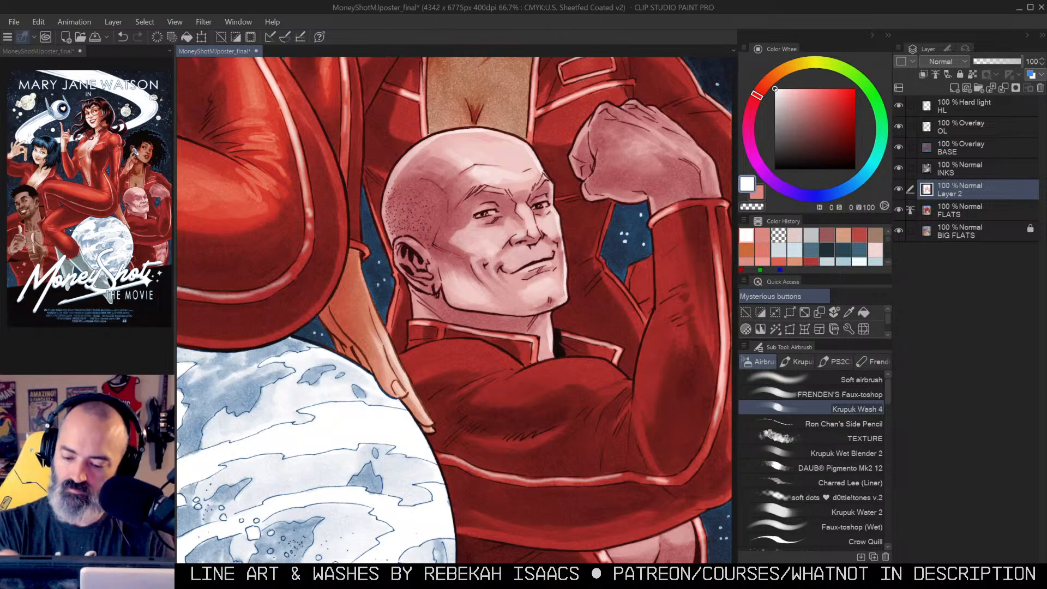
left_click_drag(467, 133, 436, 142)
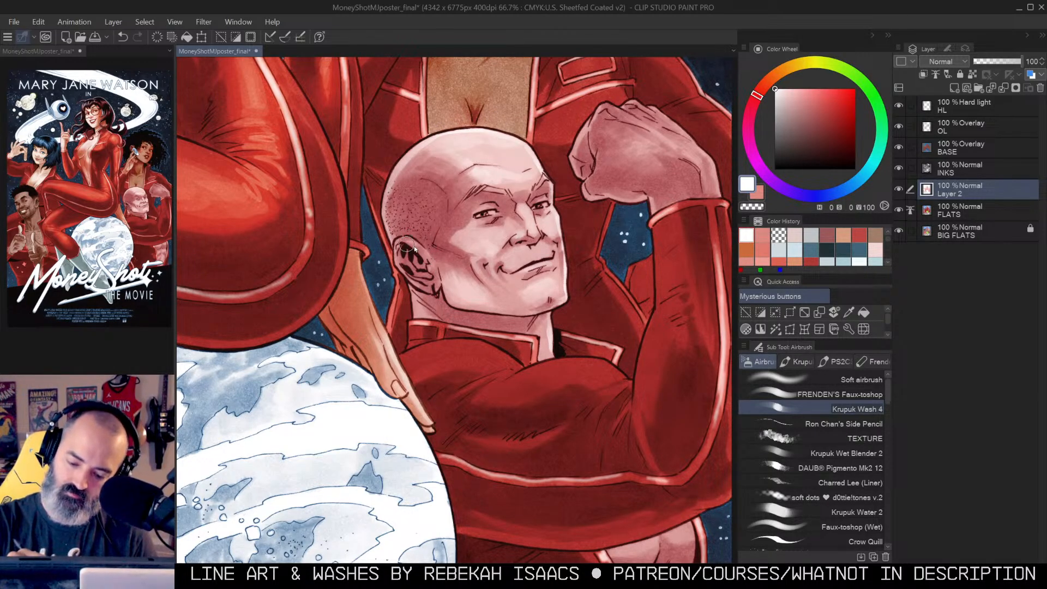
mouse_move(407, 243)
left_mouse_down()
mouse_move(427, 261)
mouse_move(425, 279)
left_mouse_up()
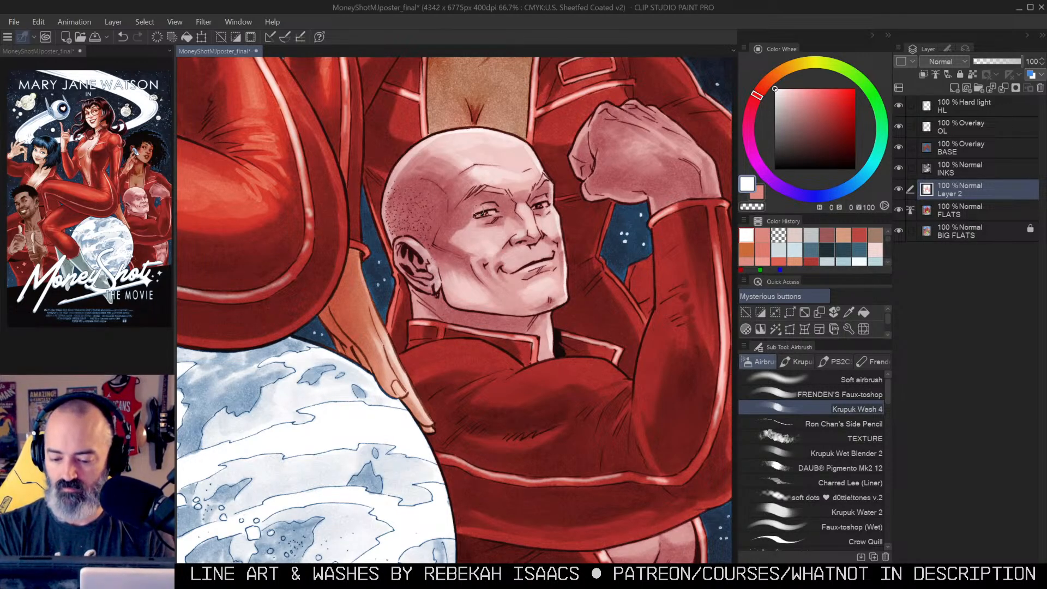
Step: Check the face highlights from farther out and brush white highlights onto the bald man's raised fist
key("alt+space")
double_click(551, 249, "alt")
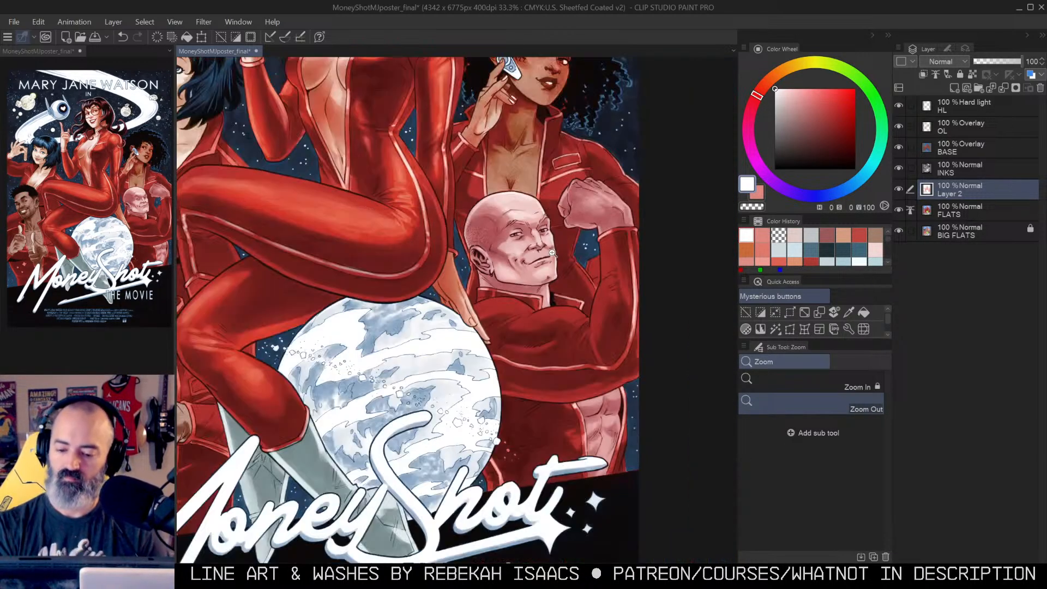
left_click(572, 277, "ctrl")
left_click_drag(572, 278, 531, 350)
key("b")
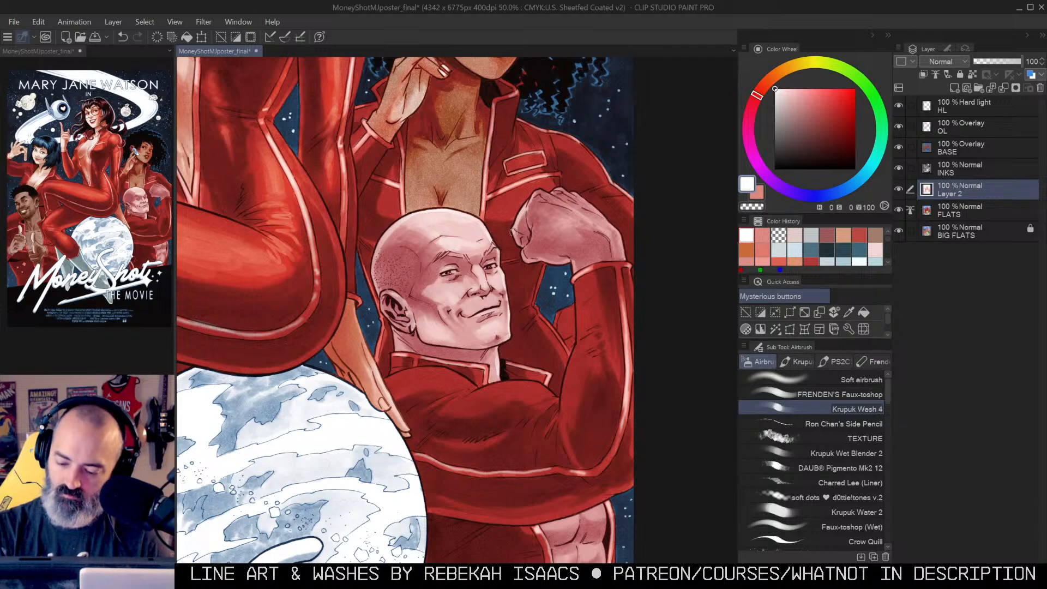
mouse_move(551, 194)
left_mouse_down()
mouse_move(606, 222)
mouse_move(621, 243)
mouse_move(554, 193)
mouse_move(608, 225)
mouse_move(625, 257)
mouse_move(562, 199)
mouse_move(570, 228)
mouse_move(602, 216)
mouse_move(620, 241)
mouse_move(563, 254)
left_mouse_up()
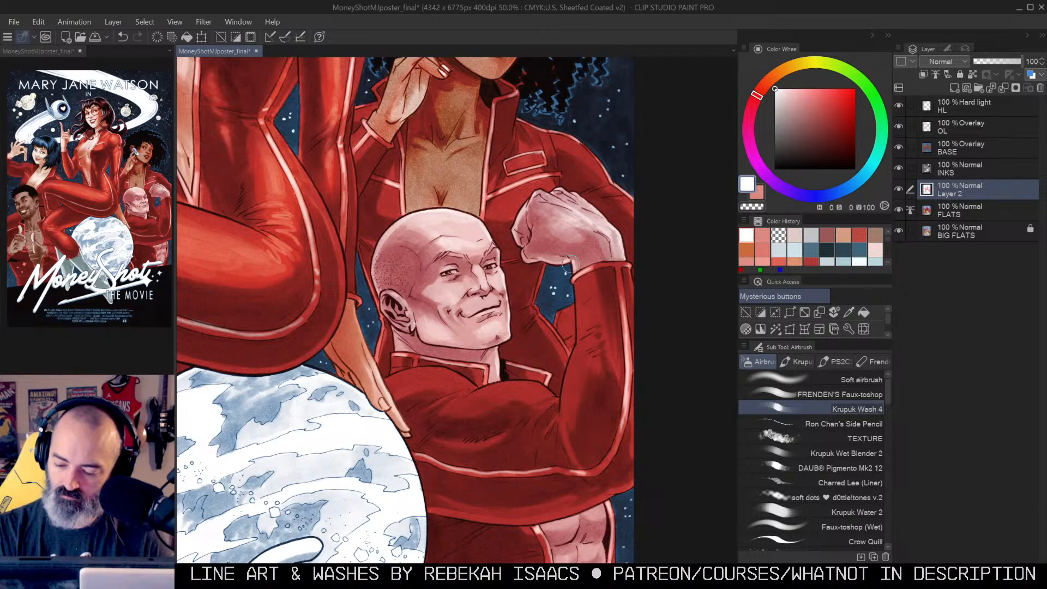
Step: Examine the bald man's highlights, abs and jacket up close and against the whole poster
left_click_drag(590, 302, 595, 234)
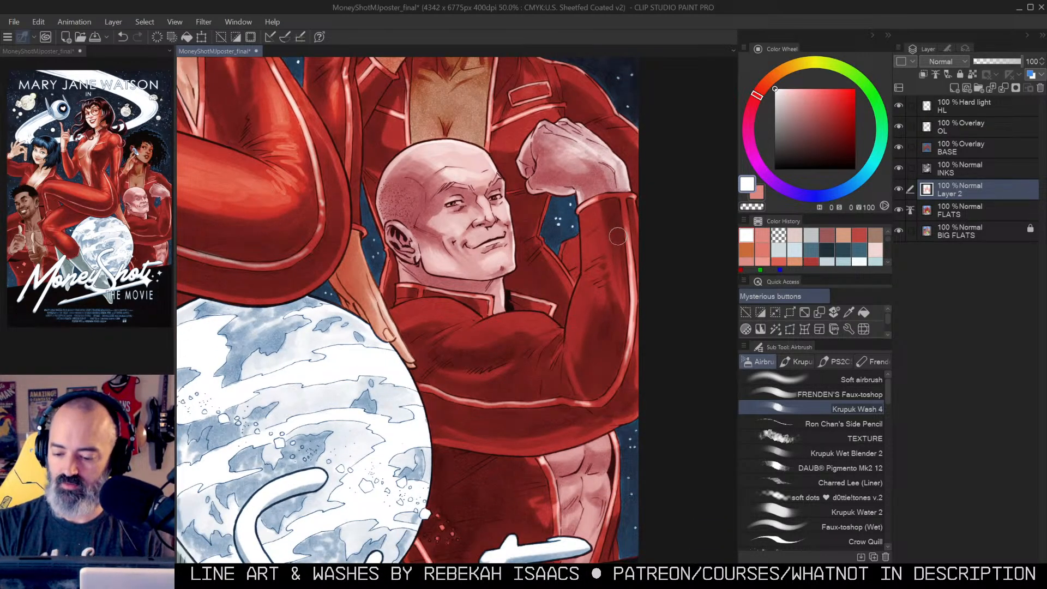
left_click(653, 218, "alt")
left_click(578, 341, "ctrl")
left_click_drag(611, 344, 597, 252)
left_click_drag(514, 304, 559, 288)
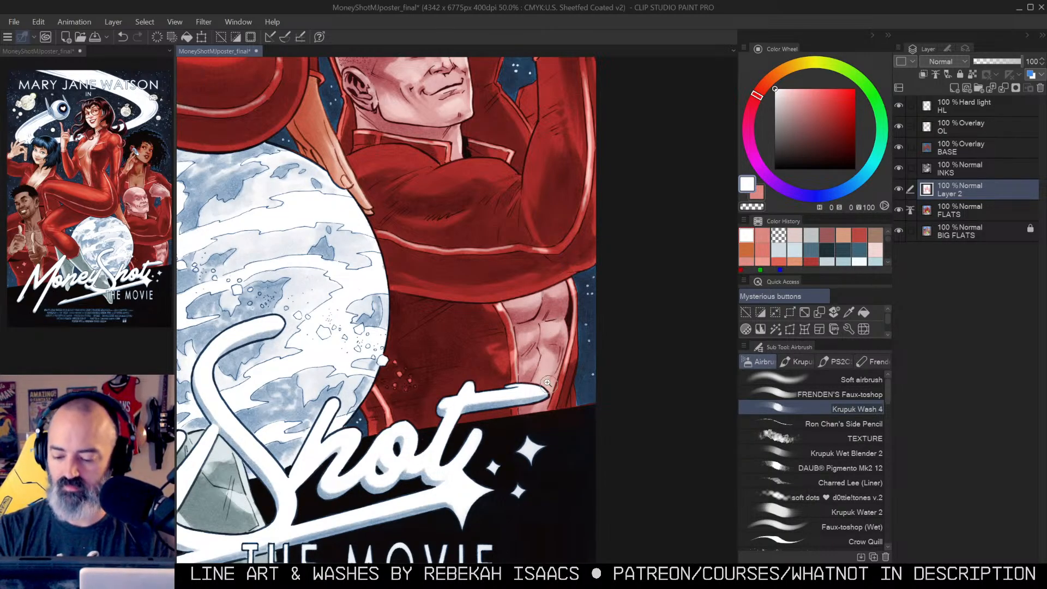
left_click(545, 354, "alt")
left_click_drag(563, 208, 619, 284)
left_click(586, 258, "alt")
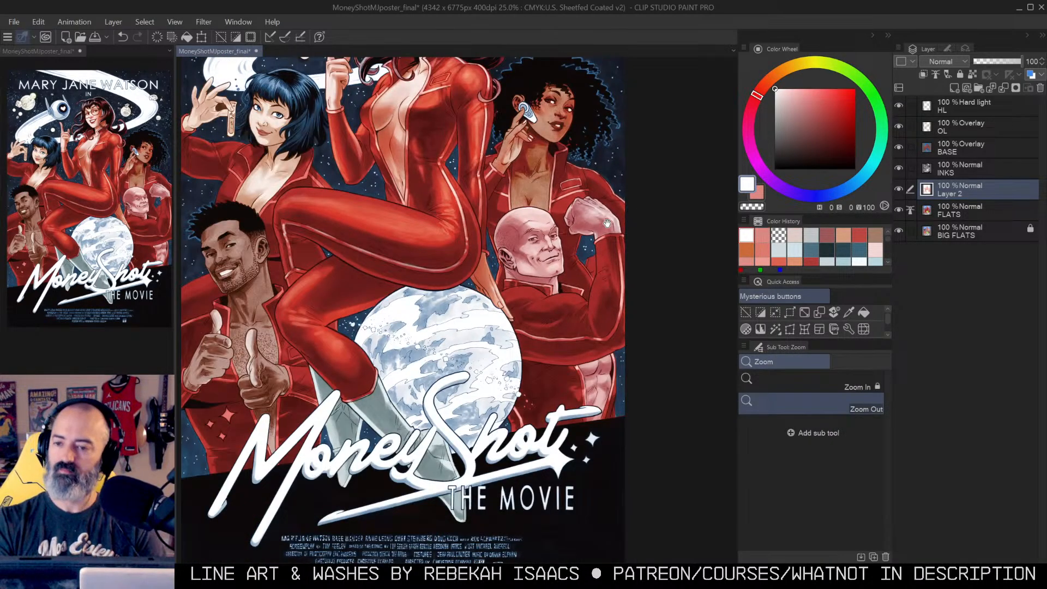
left_click_drag(607, 224, 616, 209)
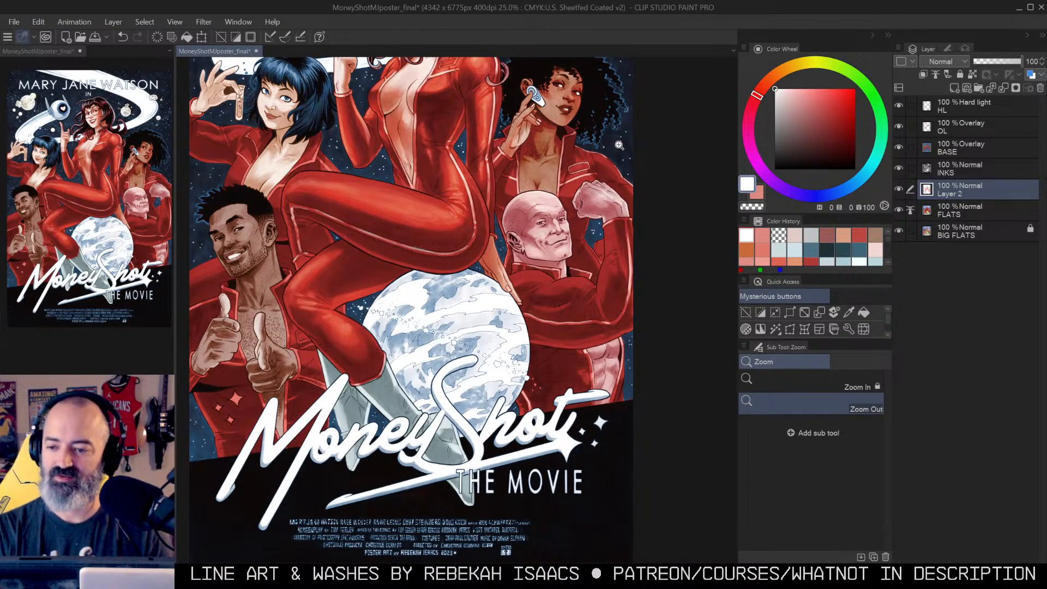
Step: Mix a muted dark red (hue 2, saturation 55, value 49) and brush shading onto the bald man's head and jaw on the BASE layer
left_click(549, 255)
key("m")
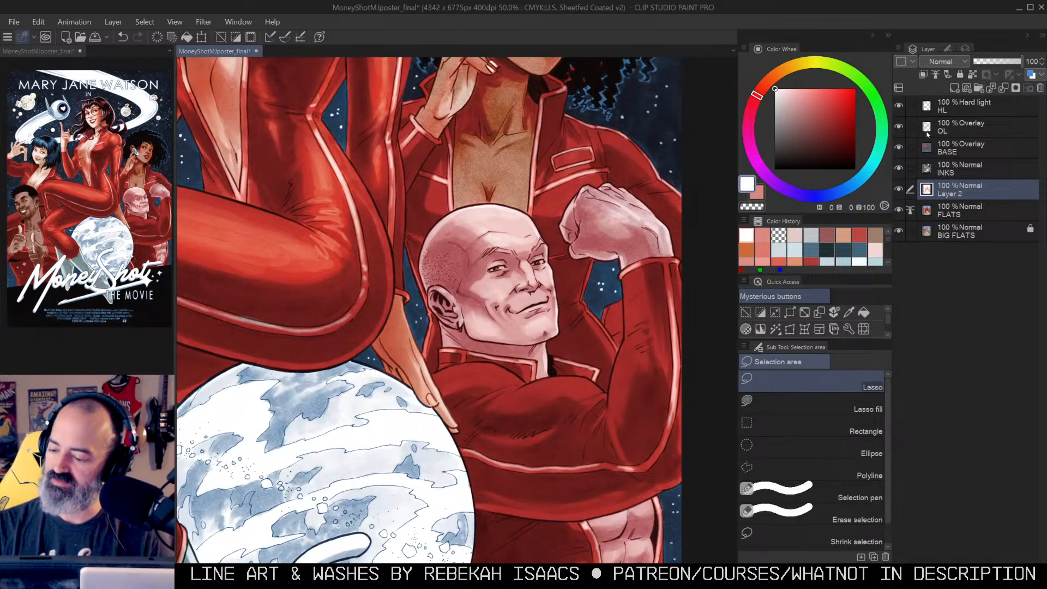
left_click(899, 148, "alt")
left_click(899, 148, "alt")
left_click(927, 148)
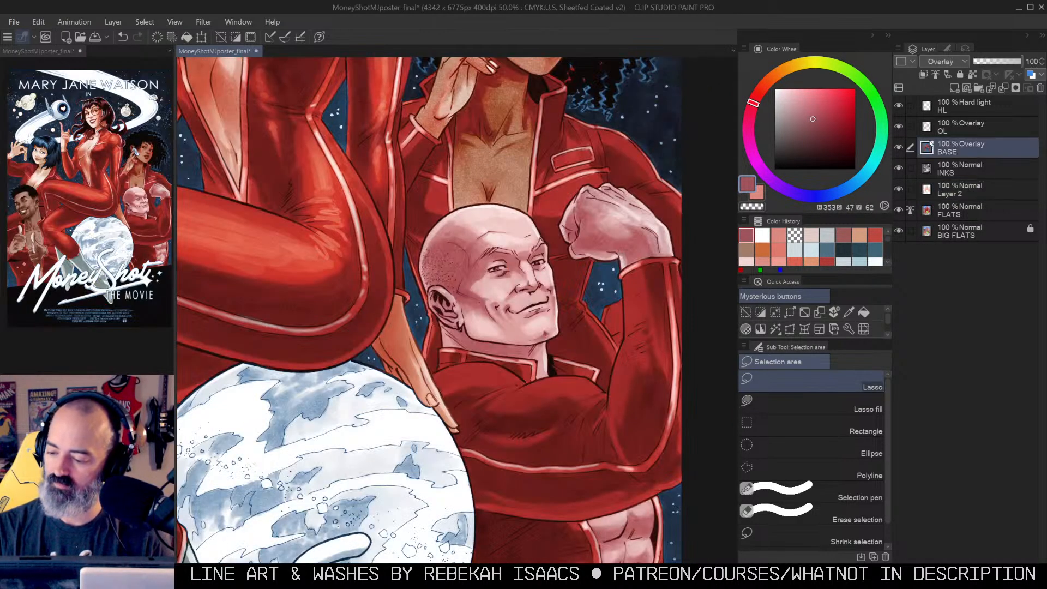
key("b")
left_click_drag(815, 119, 820, 130)
left_click_drag(757, 110, 758, 97)
mouse_move(475, 254)
left_mouse_down()
mouse_move(461, 263)
mouse_move(470, 276)
mouse_move(458, 251)
mouse_move(471, 258)
left_mouse_up()
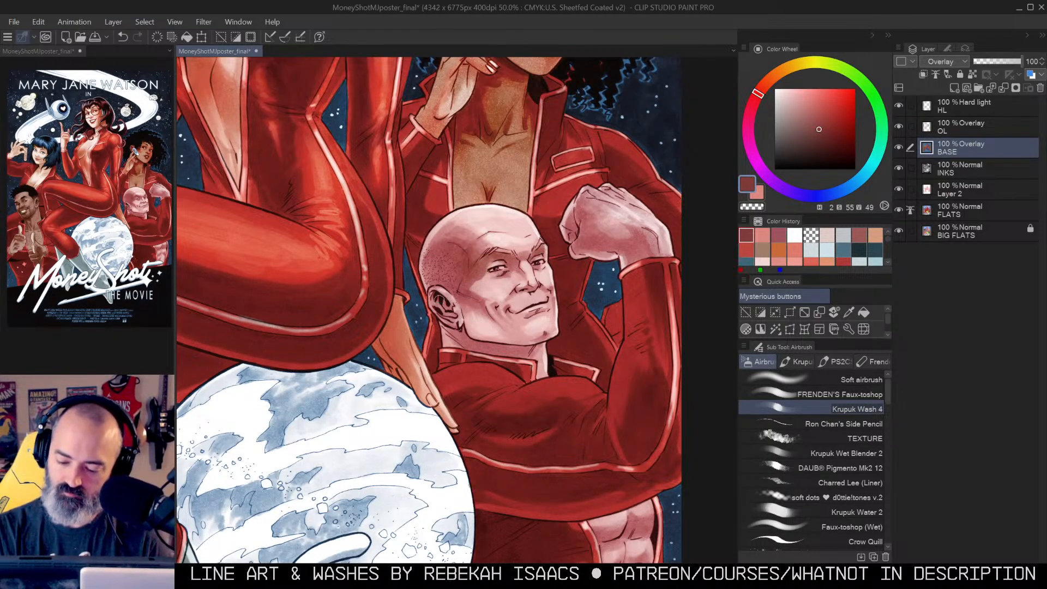
left_click_drag(464, 332, 542, 347)
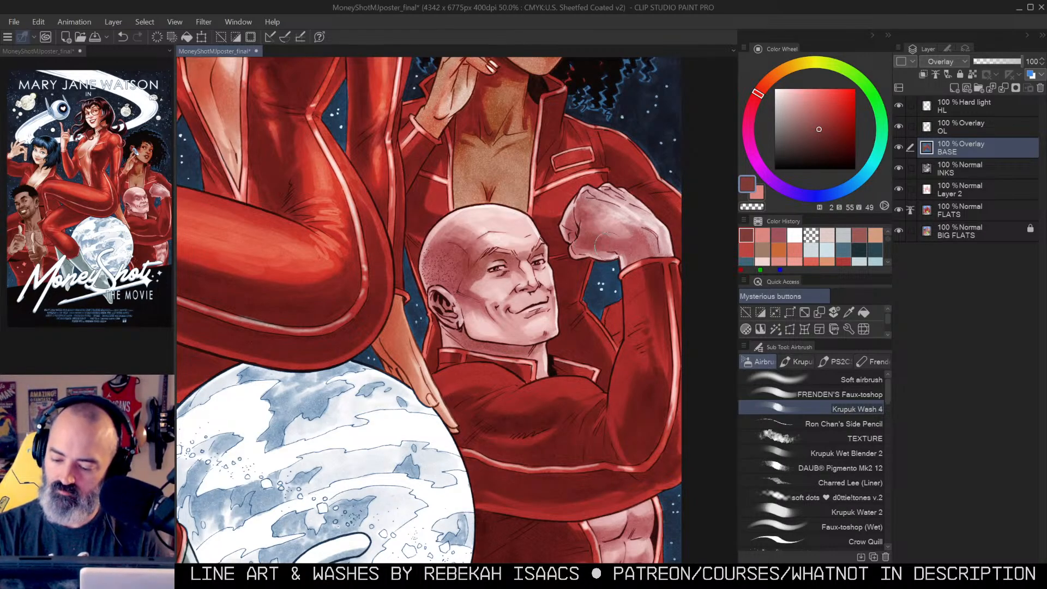
left_click(581, 302, "alt")
left_click(581, 301, "alt")
left_click(569, 318, "ctrl")
left_click(568, 318, "ctrl")
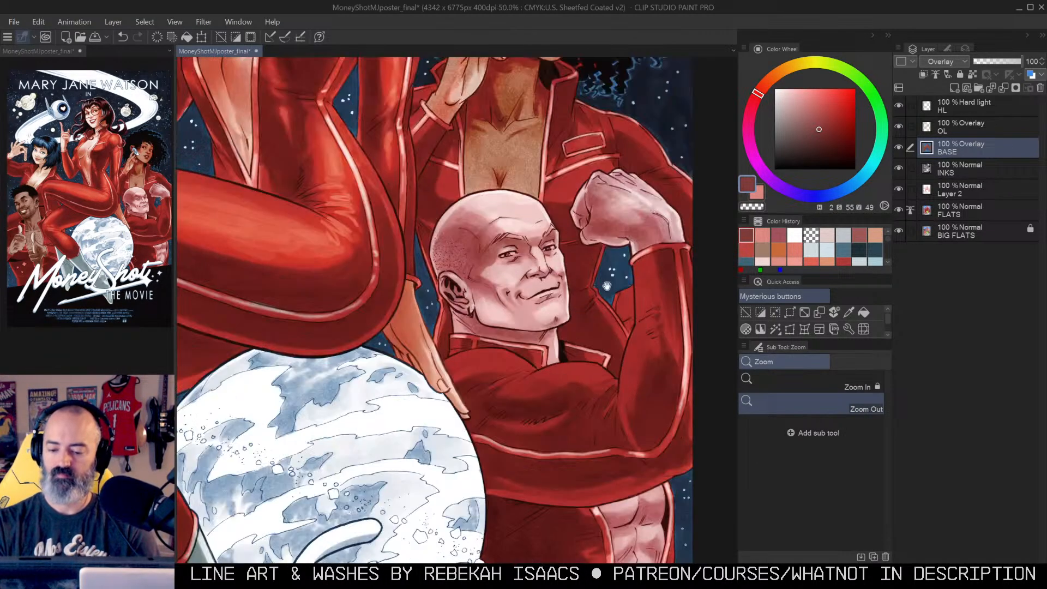
Step: On the OL overlay layer, brush pink (hue 2, saturation 45, value 84) onto the bald man's face, raised fist and abs
left_click_drag(617, 279, 576, 290)
left_click(927, 127)
left_click(808, 100)
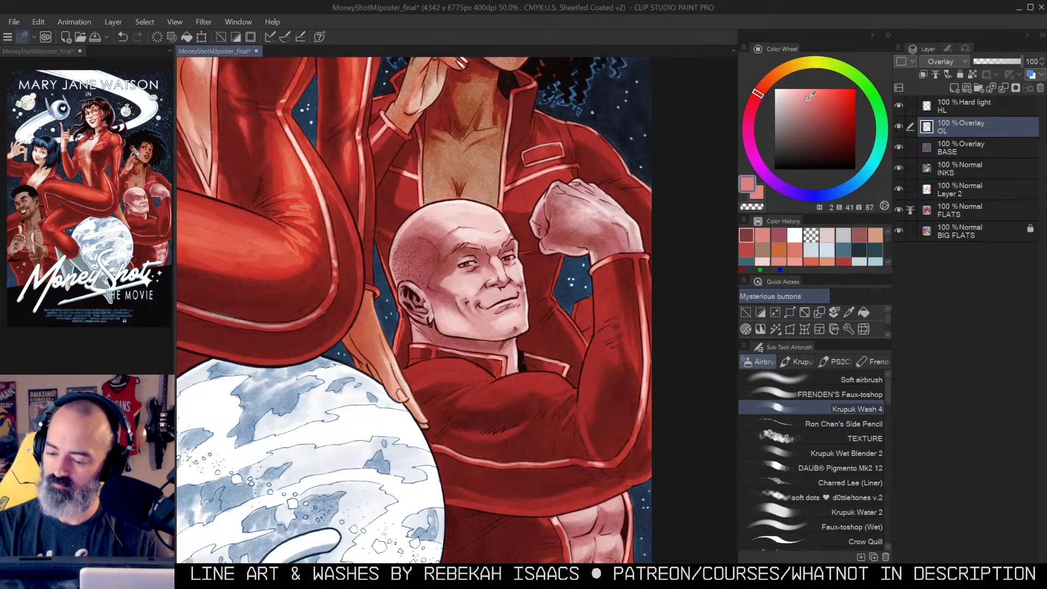
mouse_move(445, 281)
left_mouse_down()
mouse_move(452, 230)
mouse_move(488, 270)
mouse_move(456, 289)
mouse_move(463, 311)
mouse_move(499, 278)
mouse_move(501, 249)
mouse_move(432, 248)
mouse_move(419, 278)
mouse_move(488, 314)
left_mouse_up()
mouse_move(597, 170)
left_mouse_down()
mouse_move(557, 227)
mouse_move(600, 256)
mouse_move(573, 278)
mouse_move(493, 295)
mouse_move(510, 297)
left_mouse_up()
key("alt+space")
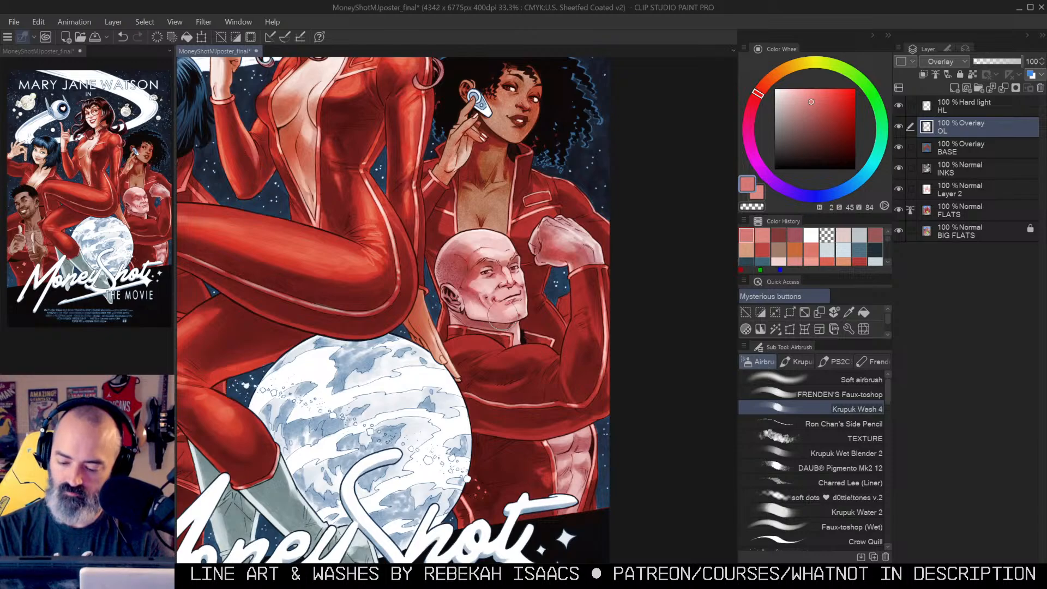
scroll(503, 318, "down", 2)
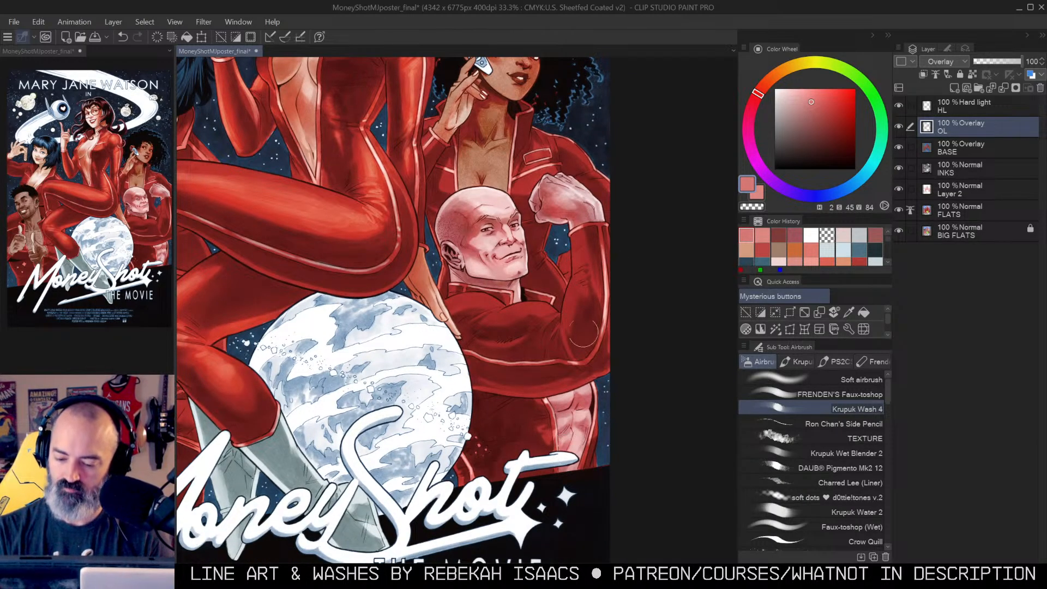
key("alt+space")
left_click(543, 318)
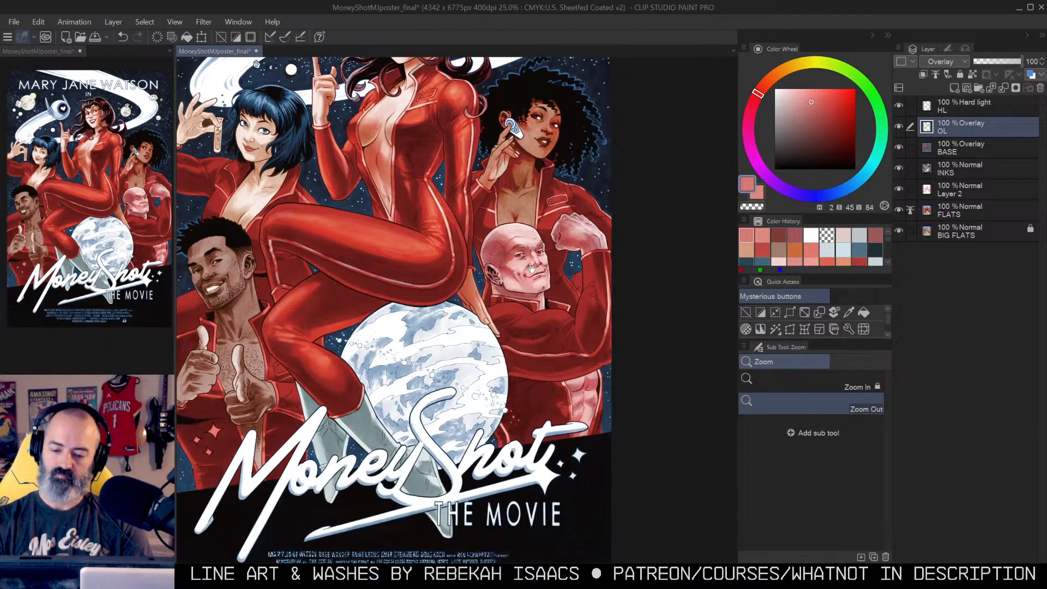
left_click_drag(540, 269, 667, 236)
left_click_drag(635, 198, 584, 250)
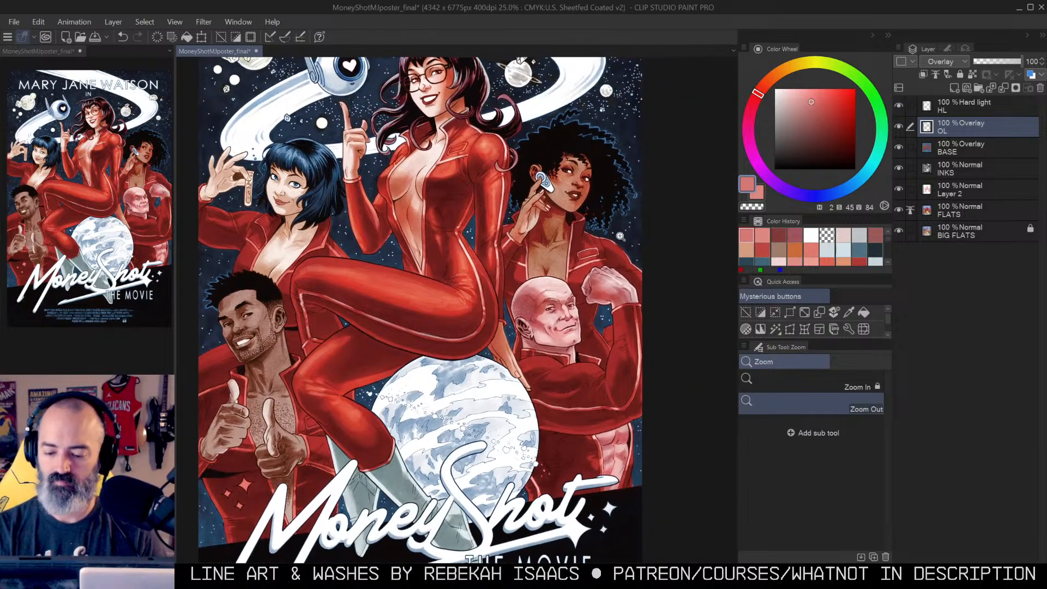
Step: Sample the soft orange (hue 20, saturation 40, value 84) from the isolated OL layer and brush it over the bald man's jacket
mouse_move(634, 289)
left_mouse_down()
mouse_move(594, 281)
mouse_move(612, 221)
mouse_move(570, 261)
left_mouse_up()
left_click(588, 291)
key("b")
left_click(899, 127, "alt")
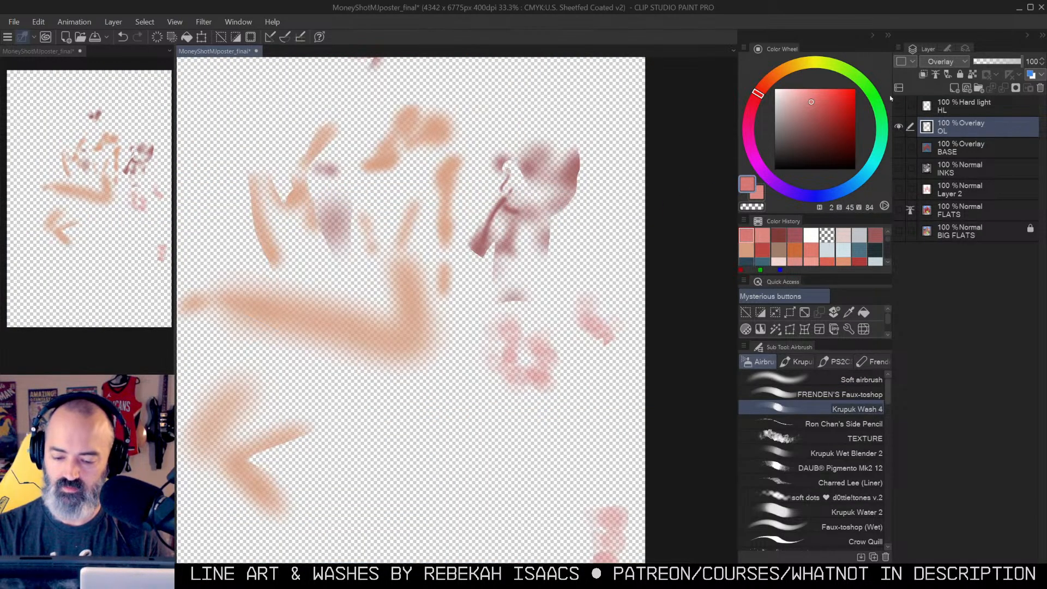
left_click(447, 184, "alt")
left_click(899, 127, "alt")
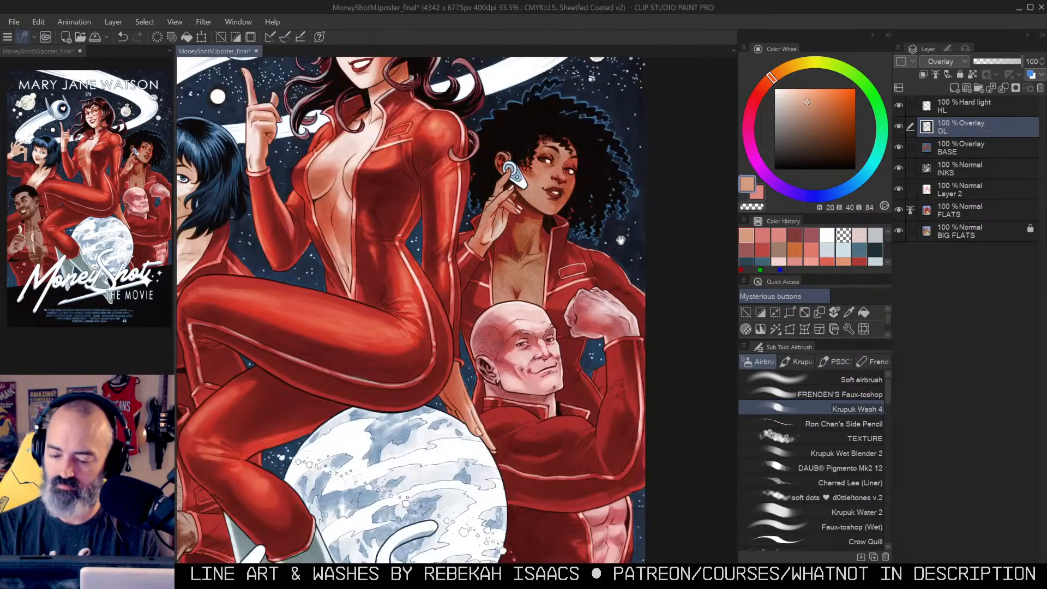
left_click_drag(621, 240, 616, 229)
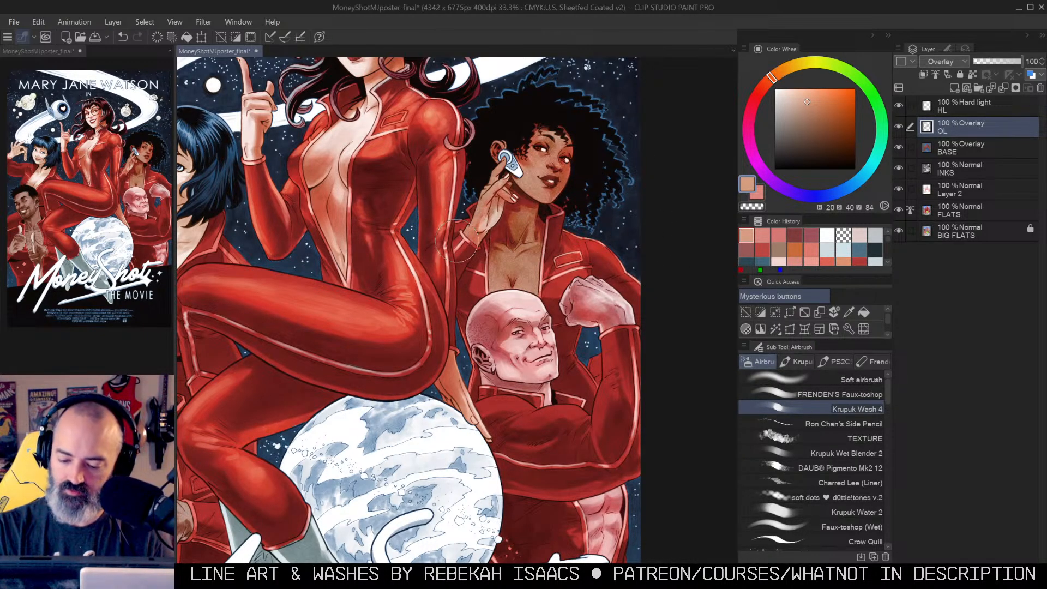
scroll(512, 300, "down", 2)
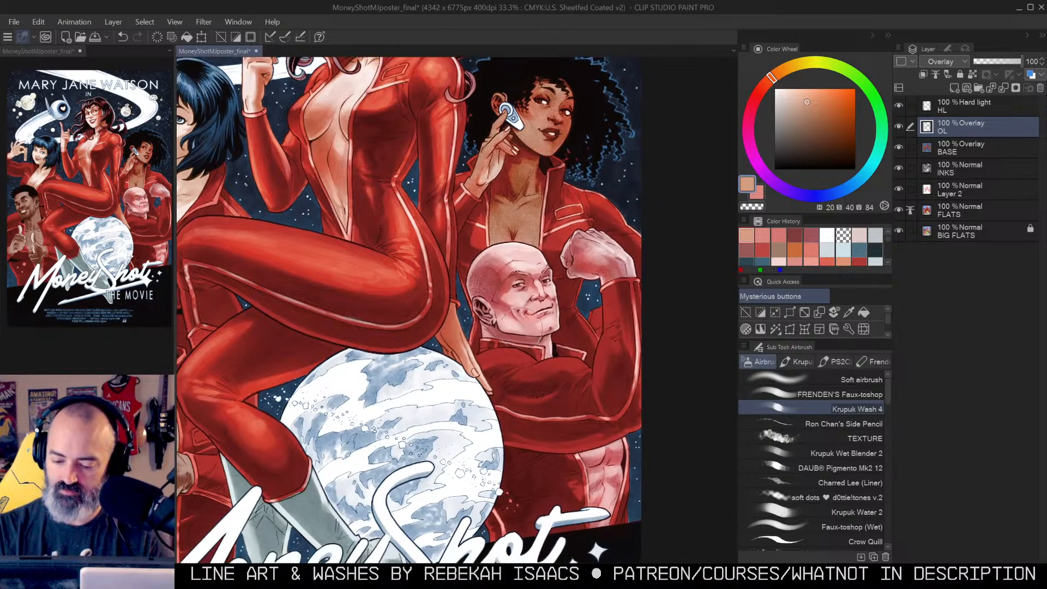
key("w")
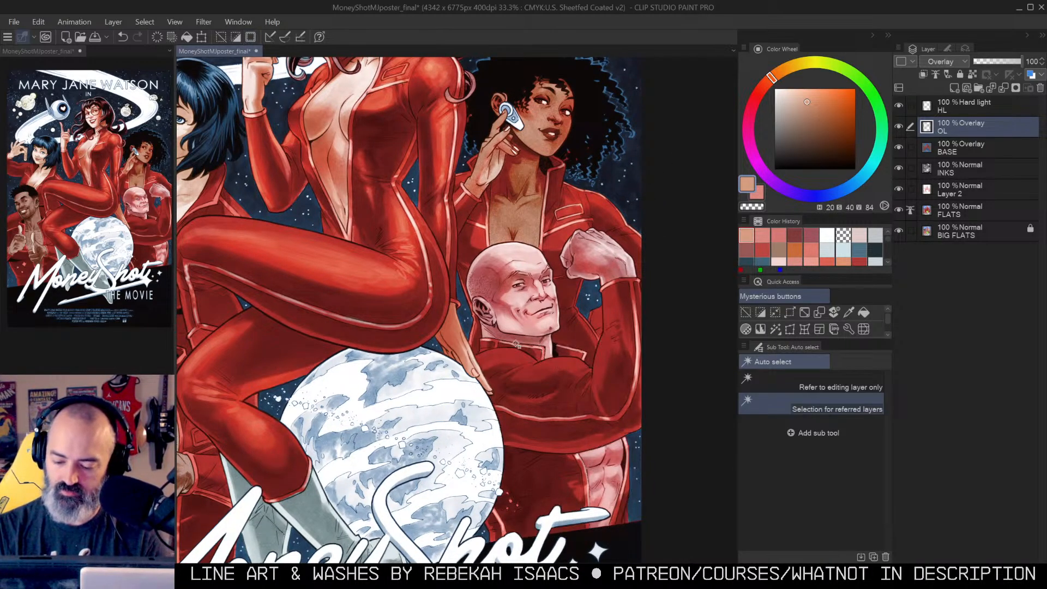
key("b")
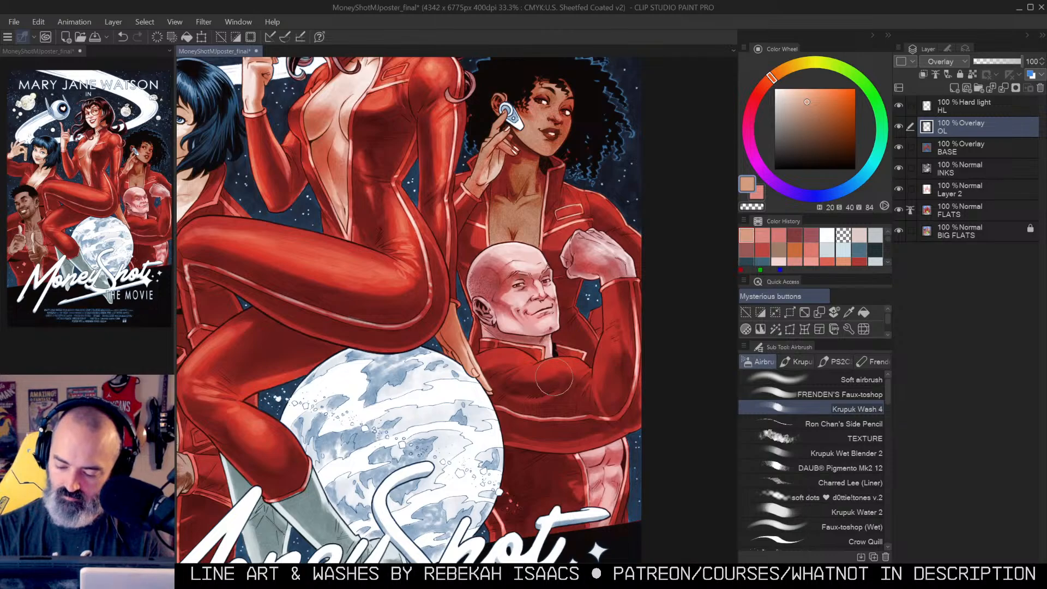
scroll(600, 383, "down", 2)
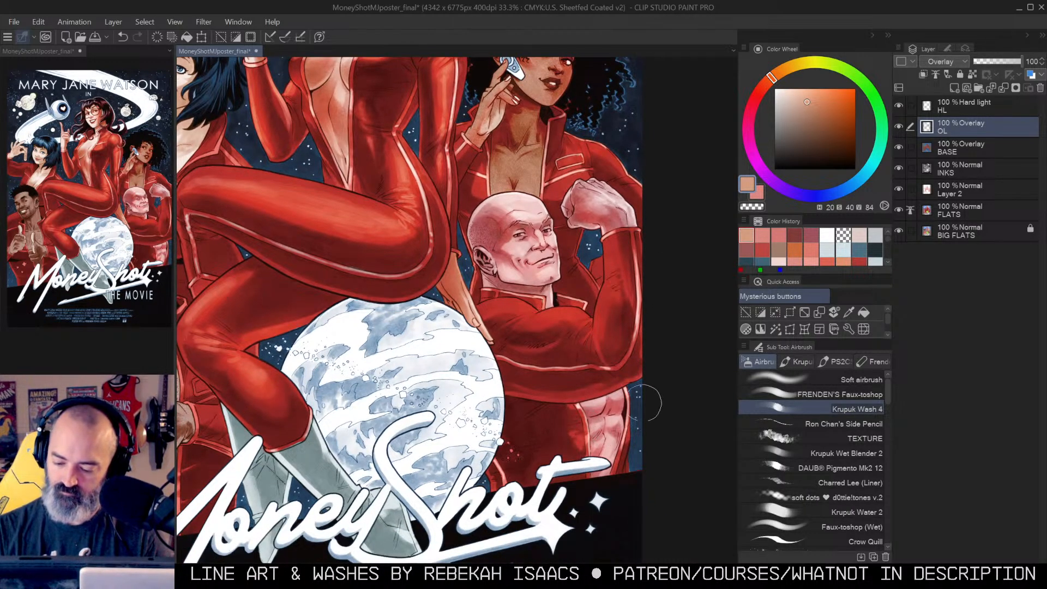
left_click(589, 321, "alt")
left_click_drag(610, 262, 627, 304)
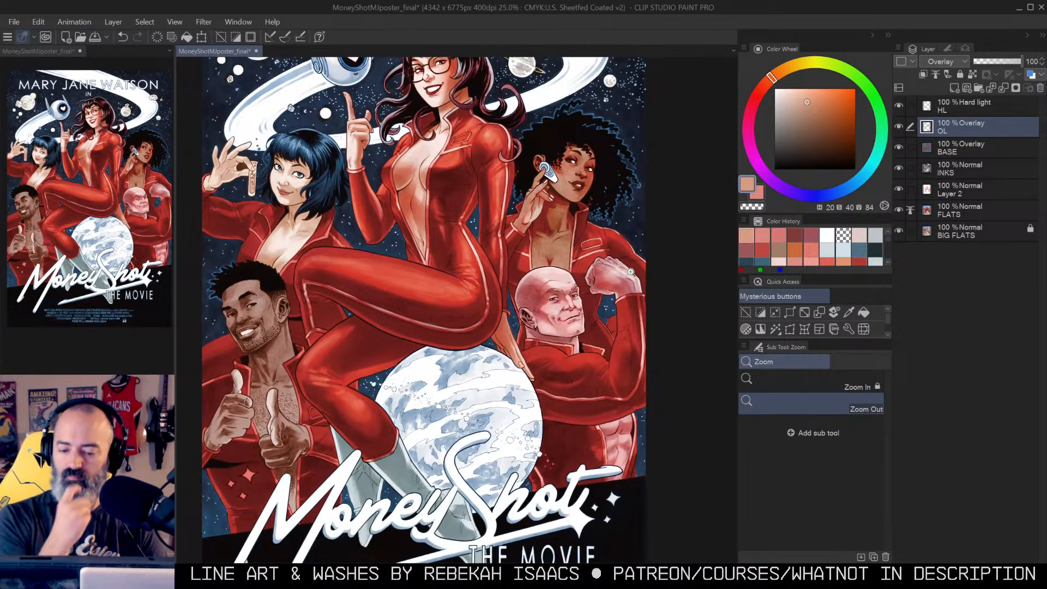
left_click(631, 271, "alt")
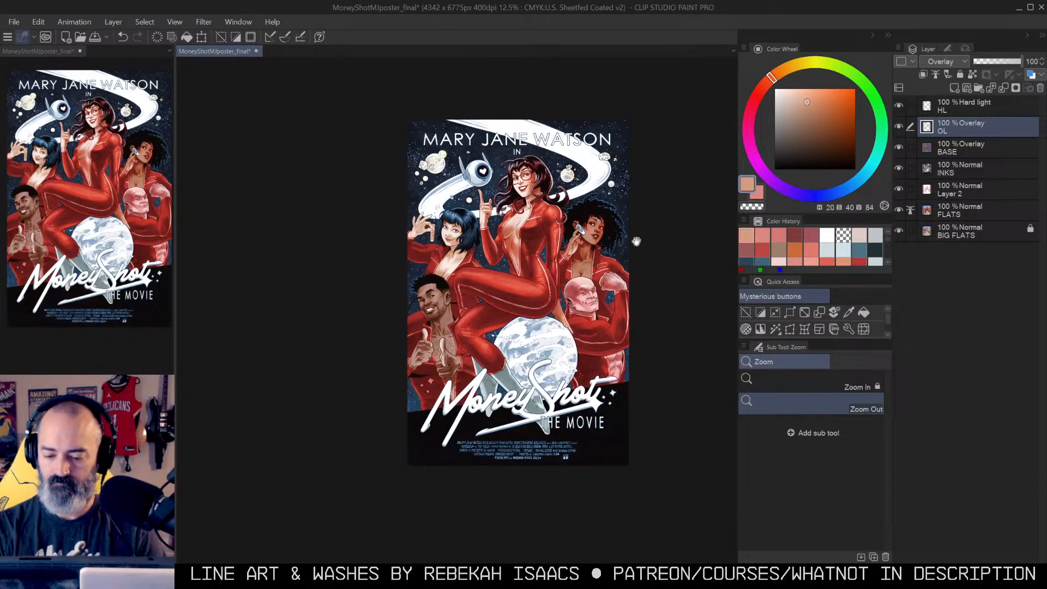
Step: Brush the soft orange overlay onto the smiling man's jacket beside his thumbs-up hands, undoing and redoing the last stroke
left_click(467, 266, "ctrl")
left_click(467, 266, "ctrl")
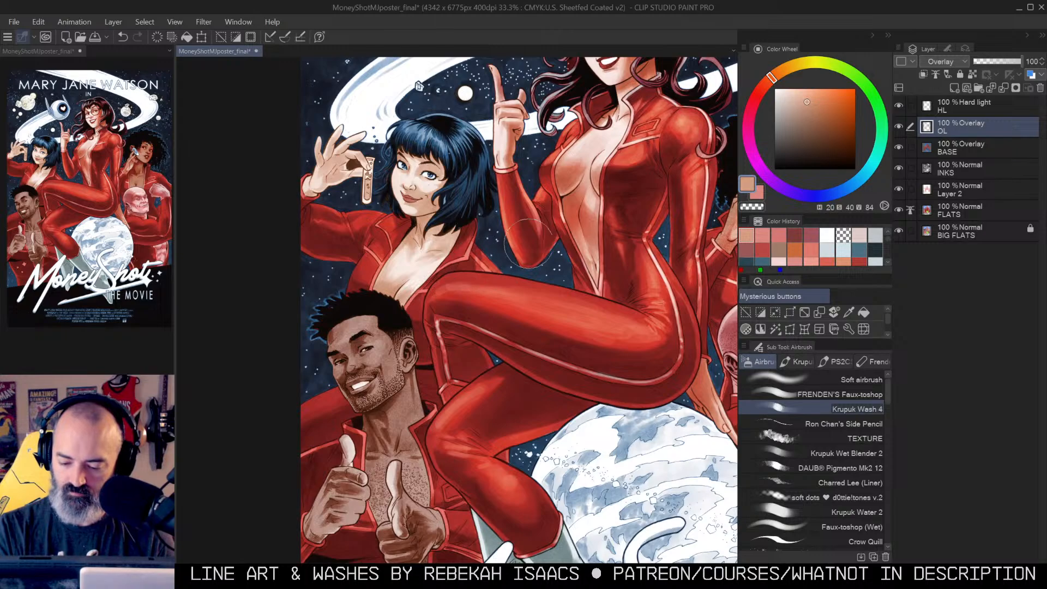
left_click_drag(513, 293, 546, 223)
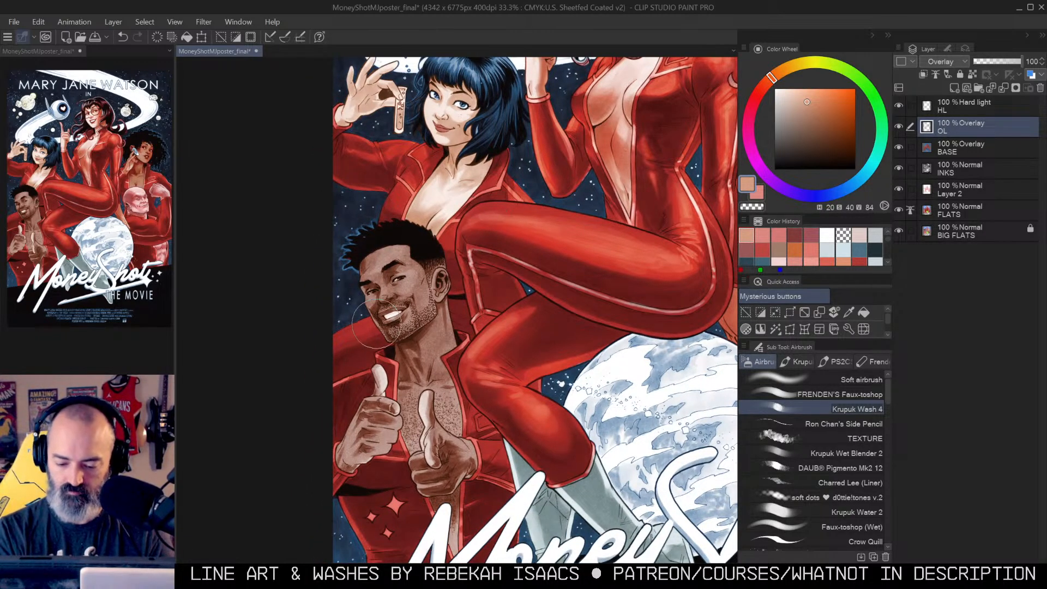
left_click_drag(530, 322, 567, 235)
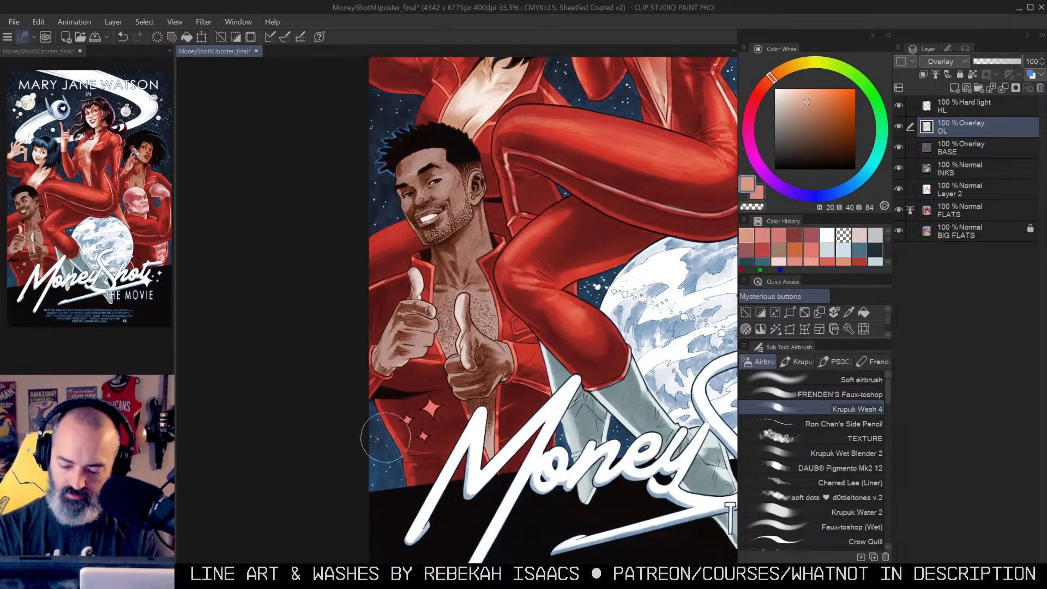
key("ctrl+z")
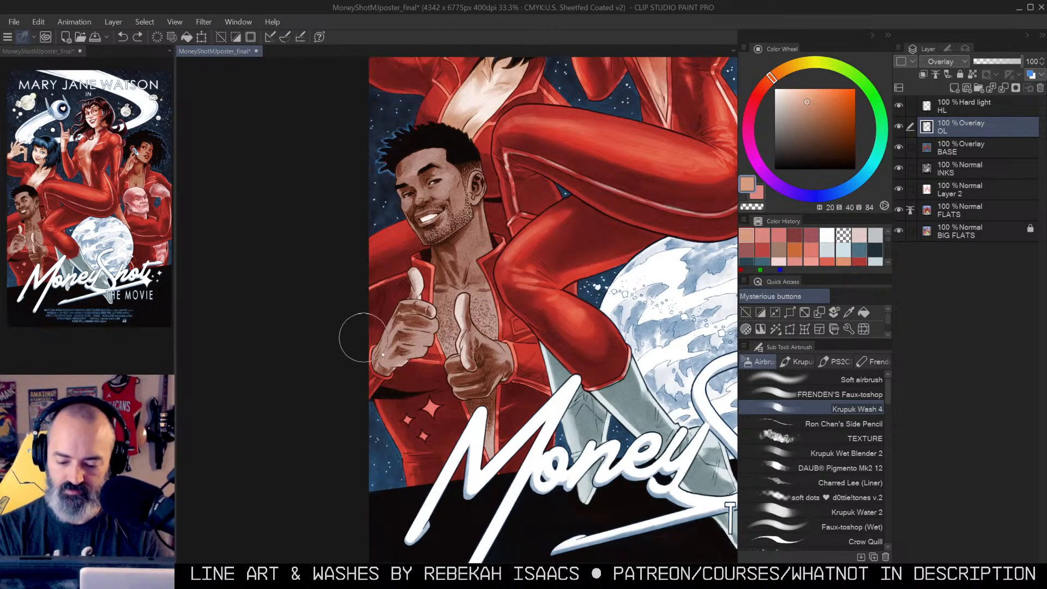
left_click_drag(371, 360, 341, 402)
left_click_drag(630, 261, 558, 263)
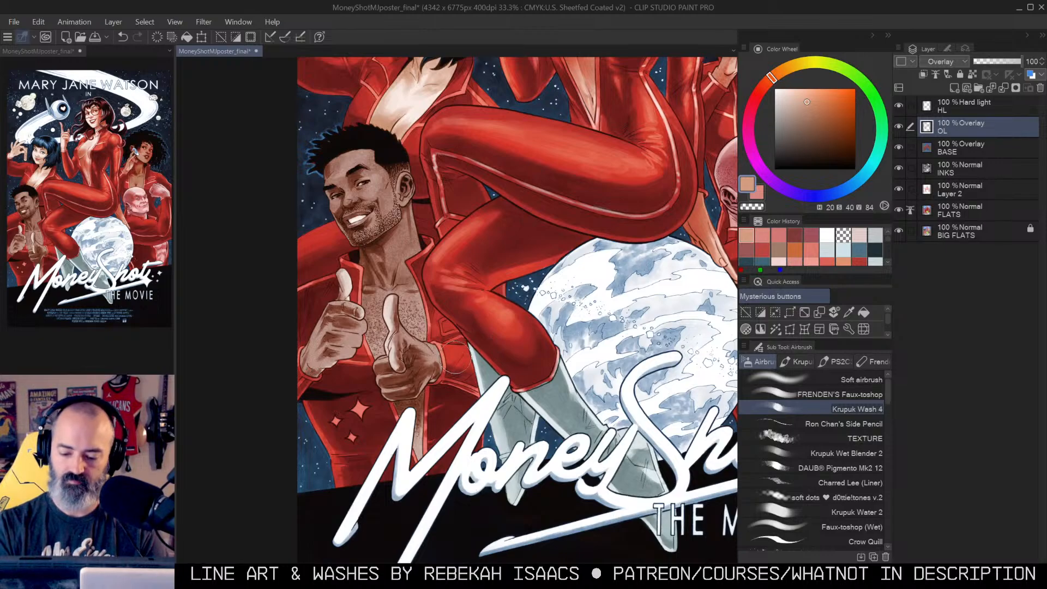
Step: Check the whole poster from farther out and inspect the HL layer and Layer 2 in isolation
key("alt+space")
left_click(504, 329)
left_click(631, 301)
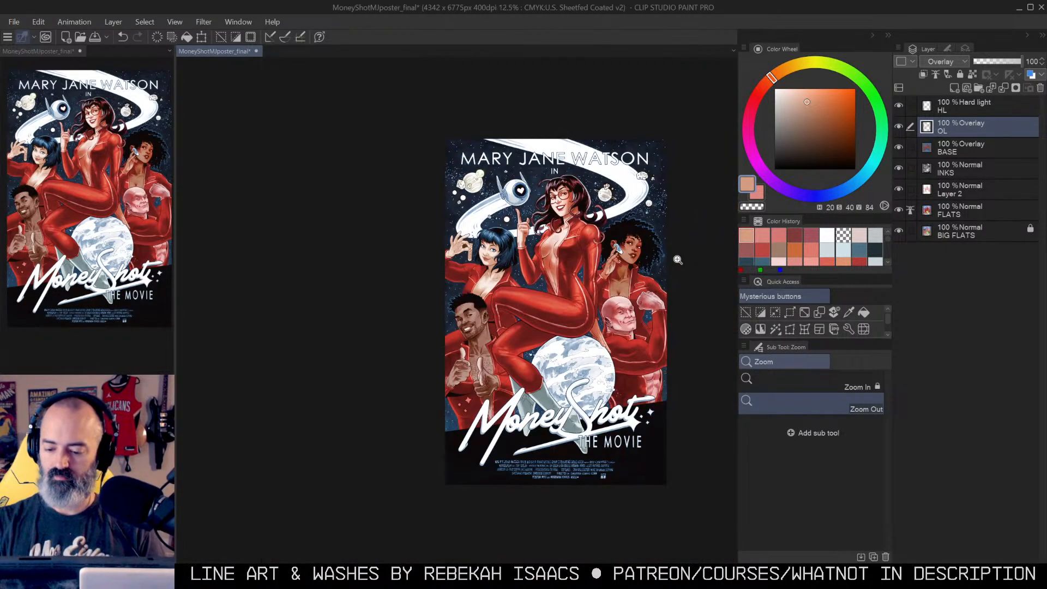
mouse_move(666, 275)
left_mouse_down()
mouse_move(601, 260)
mouse_move(606, 343)
left_mouse_up()
left_click(570, 268)
left_click(568, 268)
left_click(900, 107, "alt")
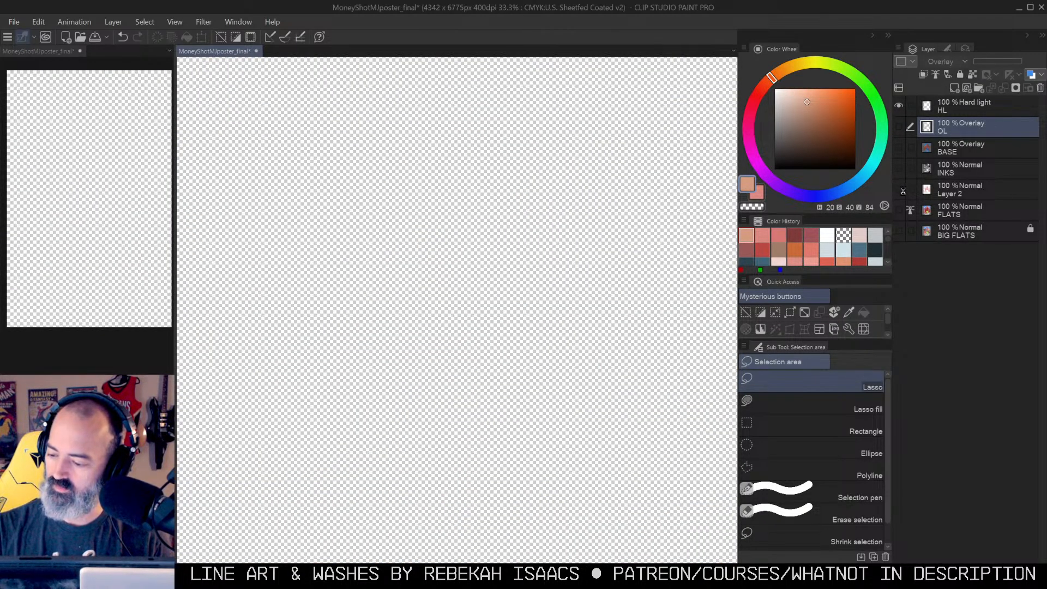
left_click_drag(900, 189, 900, 190)
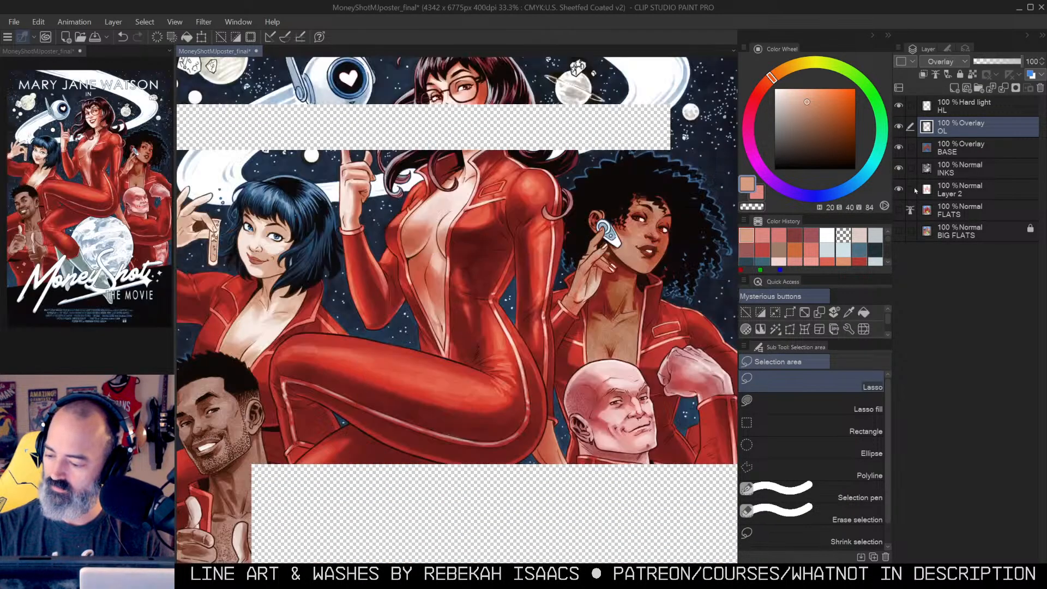
left_click(900, 190, "alt")
left_click(900, 190, "alt")
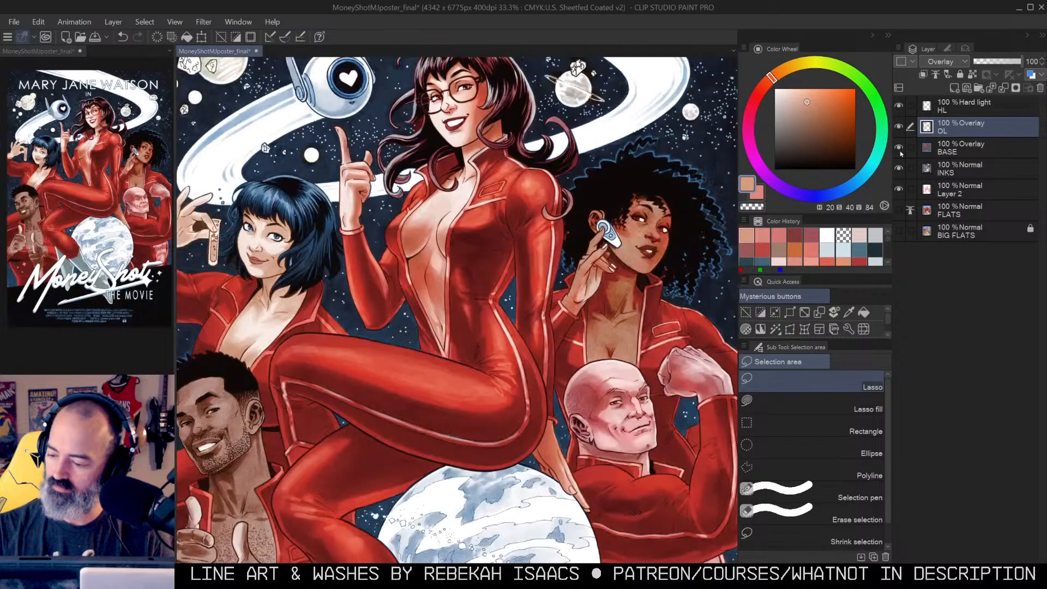
Step: Isolate the BASE layer, sample the salmon pink (hue 6, saturation 41, value 86) from the seated woman's shoulder, and make BASE the active layer
left_click(900, 149, "alt")
key("z")
double_click(528, 181)
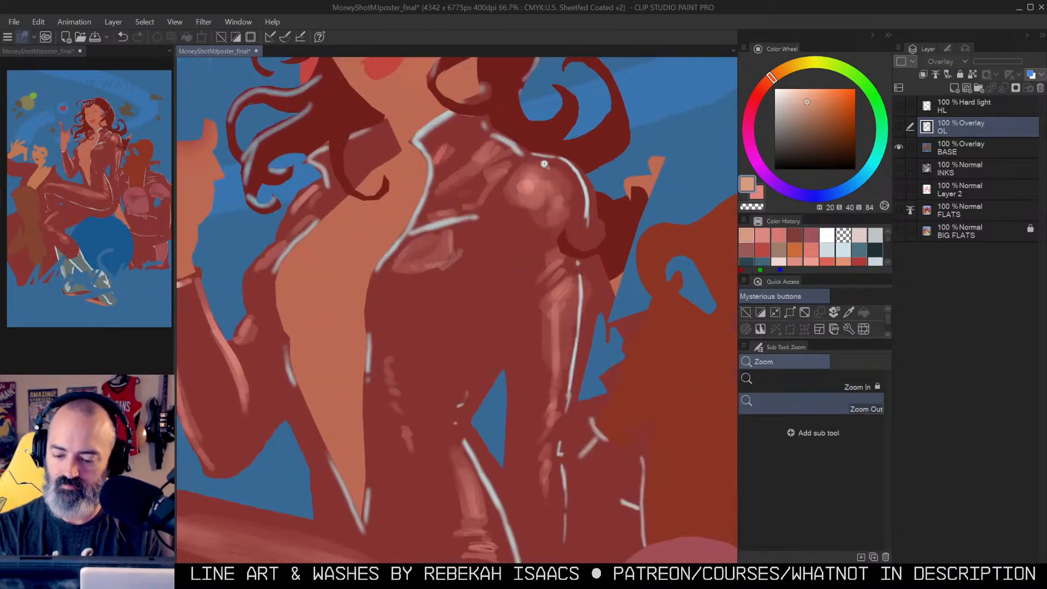
right_click(528, 185)
key("b")
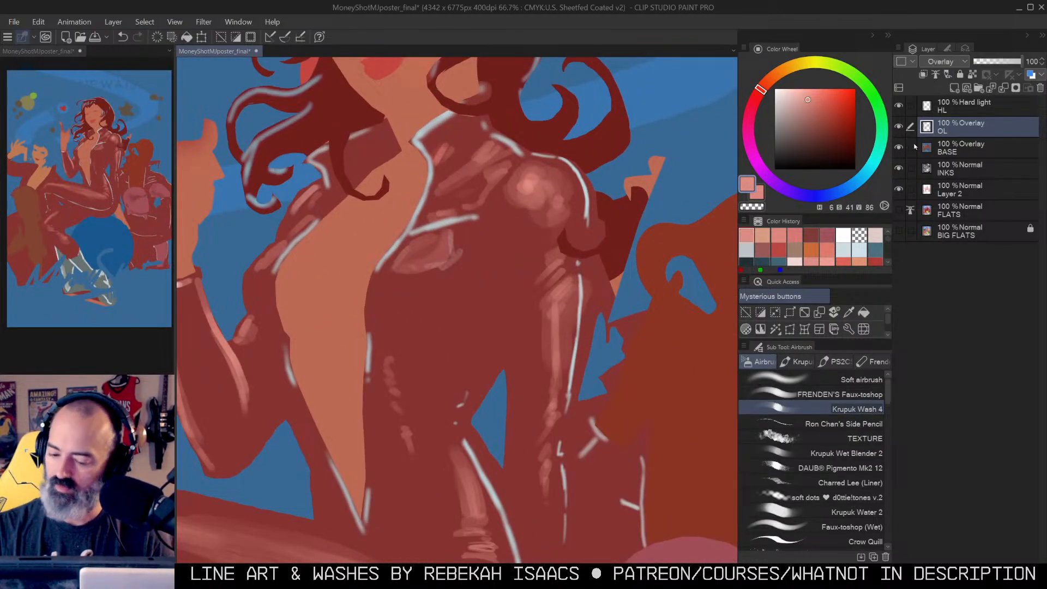
left_click(900, 147, "alt")
left_click(936, 153)
Step: Show the FLATS and BIG FLATS layers, auto-select the curly-haired woman's red jacket from the referred layers, and hide the selection outline
mouse_move(655, 258)
left_mouse_down()
mouse_move(599, 233)
mouse_move(410, 102)
left_mouse_up()
key("w")
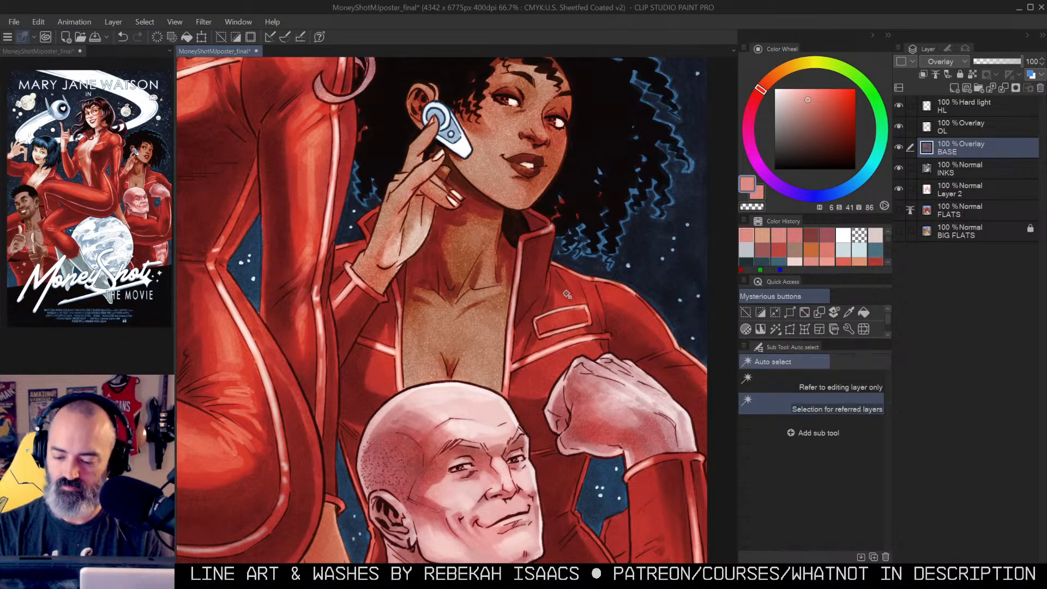
left_click_drag(622, 270, 629, 189)
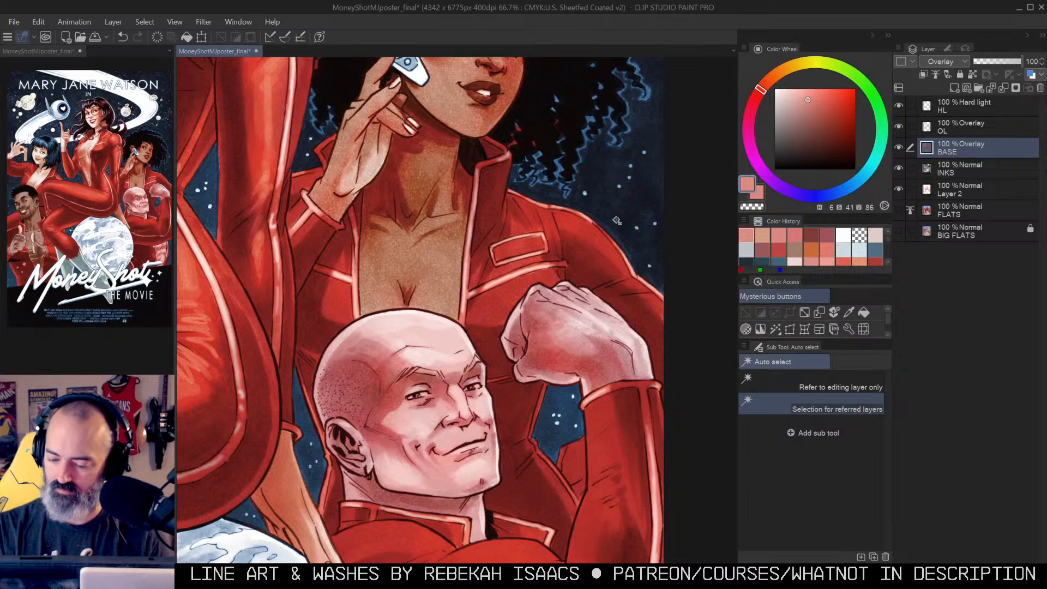
key("m")
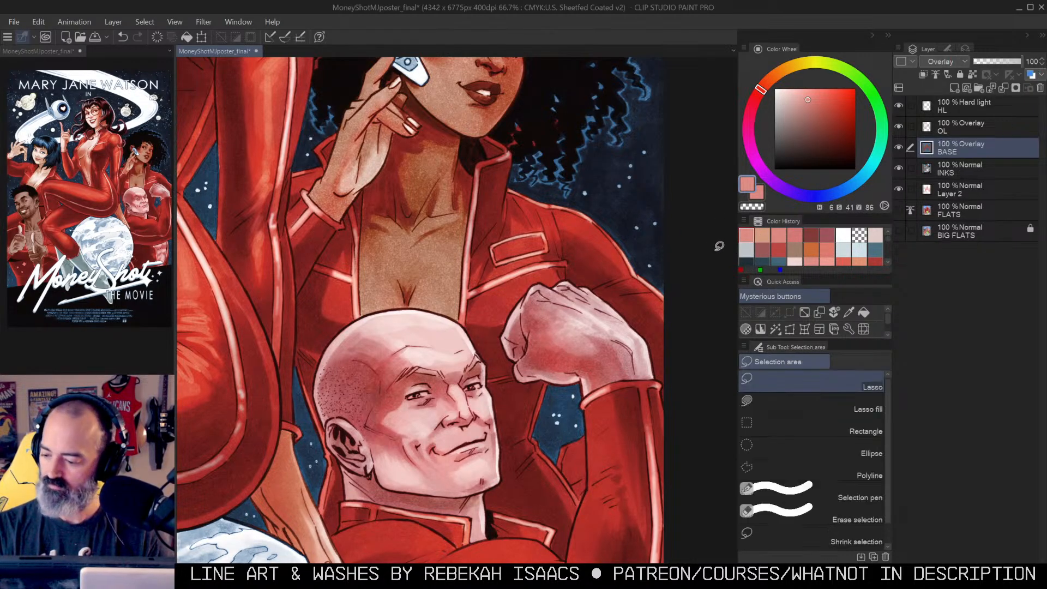
key("w")
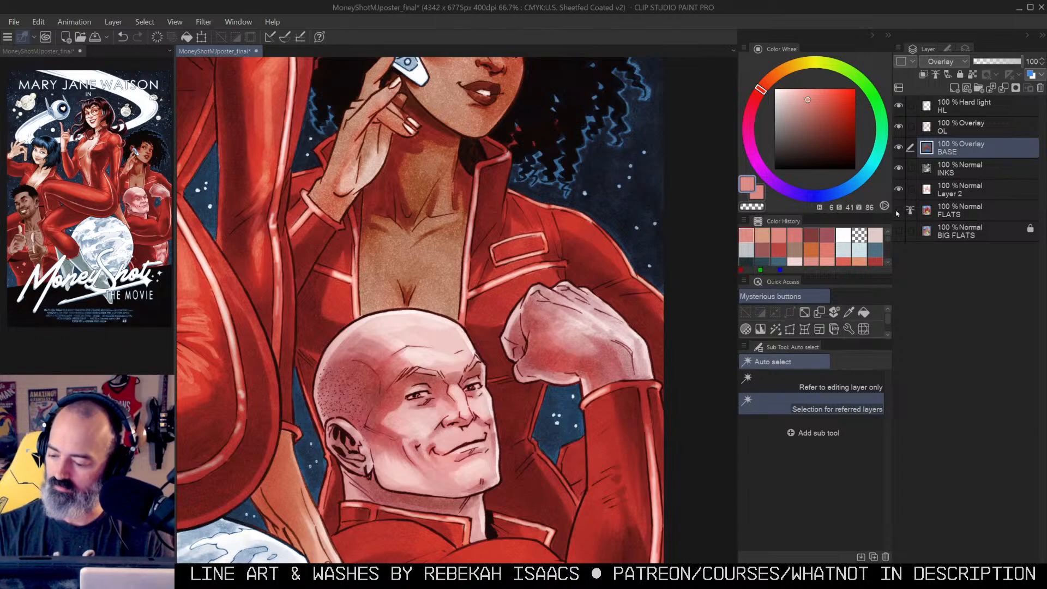
key("m")
key("w")
left_click(580, 234)
key("ctrl+h")
key("b")
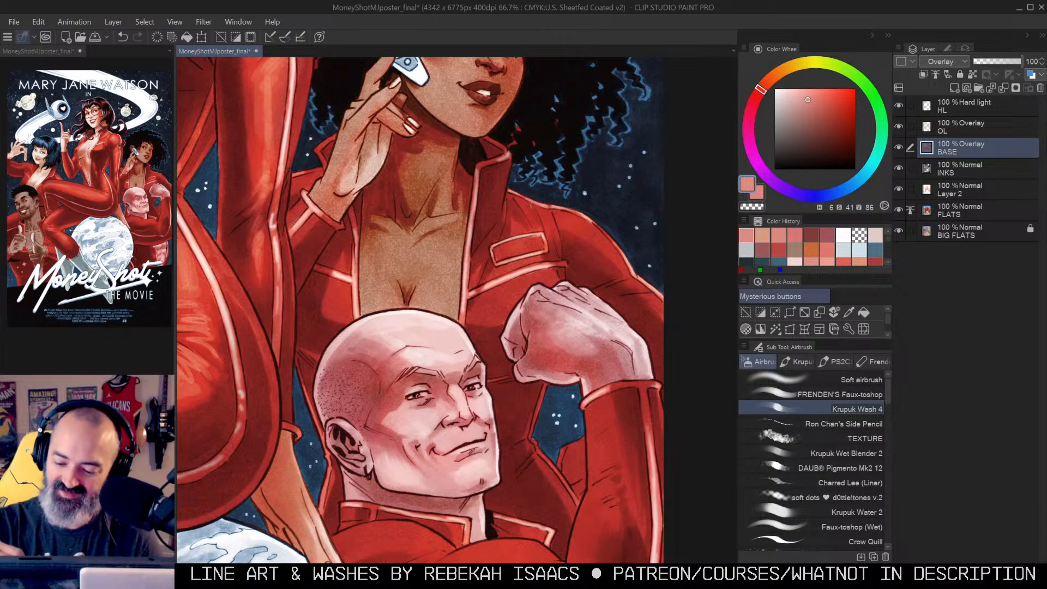
Step: With the Krupuk Wash 4 brush, paint salmon pink over the curly-haired woman's jacket shoulder, chest and raised sleeve
mouse_move(528, 211)
left_mouse_down()
mouse_move(555, 239)
mouse_move(515, 224)
mouse_move(520, 256)
mouse_move(529, 244)
mouse_move(517, 284)
mouse_move(533, 279)
mouse_move(508, 305)
mouse_move(569, 213)
mouse_move(585, 222)
mouse_move(567, 223)
mouse_move(598, 243)
mouse_move(569, 224)
mouse_move(598, 235)
mouse_move(592, 226)
mouse_move(582, 227)
mouse_move(598, 238)
left_mouse_up()
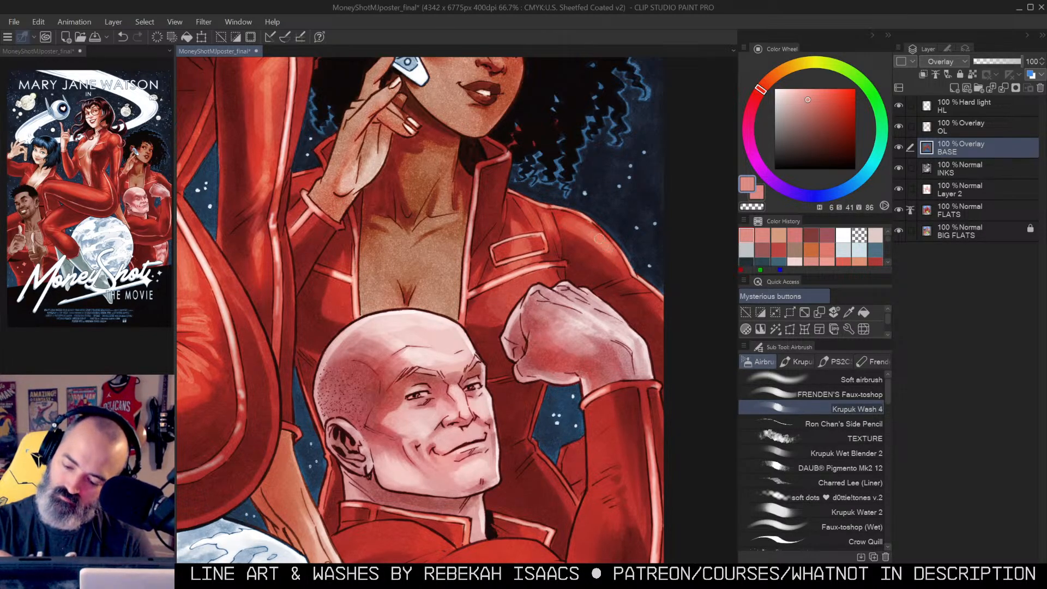
left_click_drag(631, 273, 668, 312)
left_click_drag(564, 173, 646, 145)
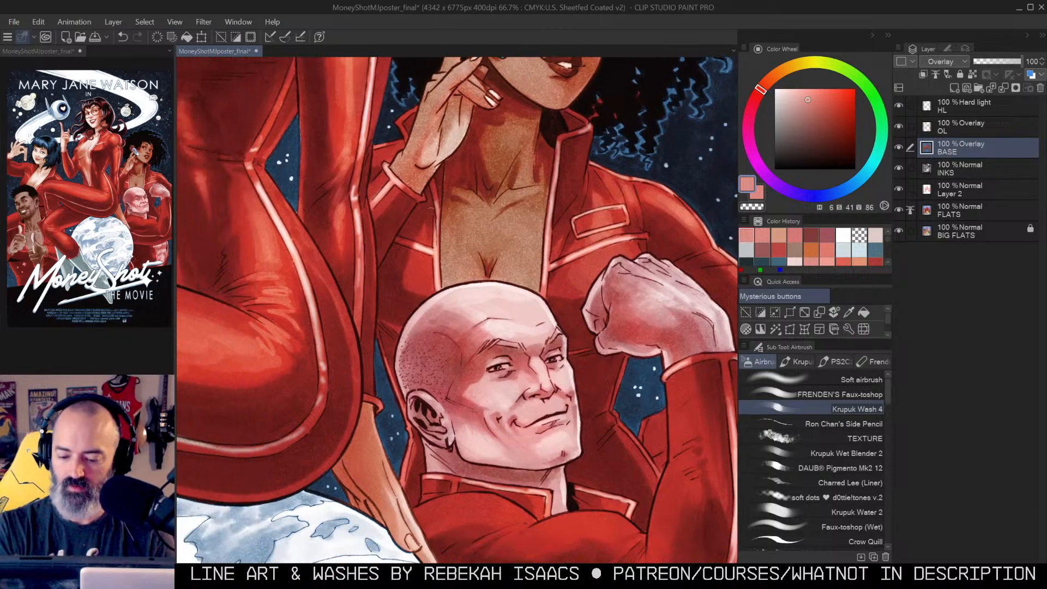
mouse_move(424, 236)
left_mouse_down()
mouse_move(427, 287)
mouse_move(414, 277)
mouse_move(438, 280)
left_mouse_up()
left_click_drag(388, 154, 369, 217)
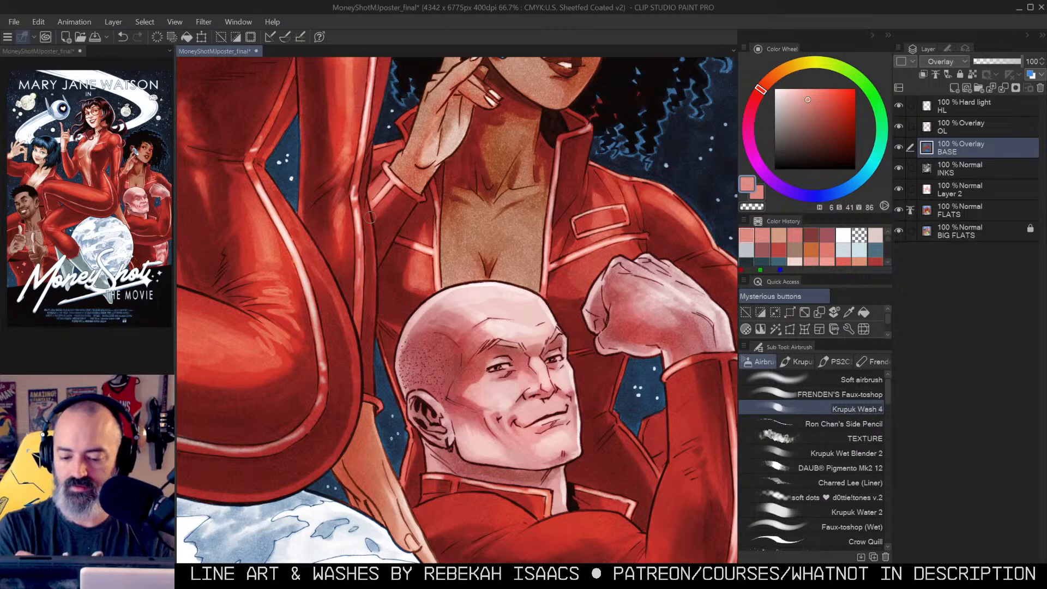
Step: Auto-select the bald man's red jacket and brush salmon pink over its chest and raised forearm on the BASE layer
key("slash")
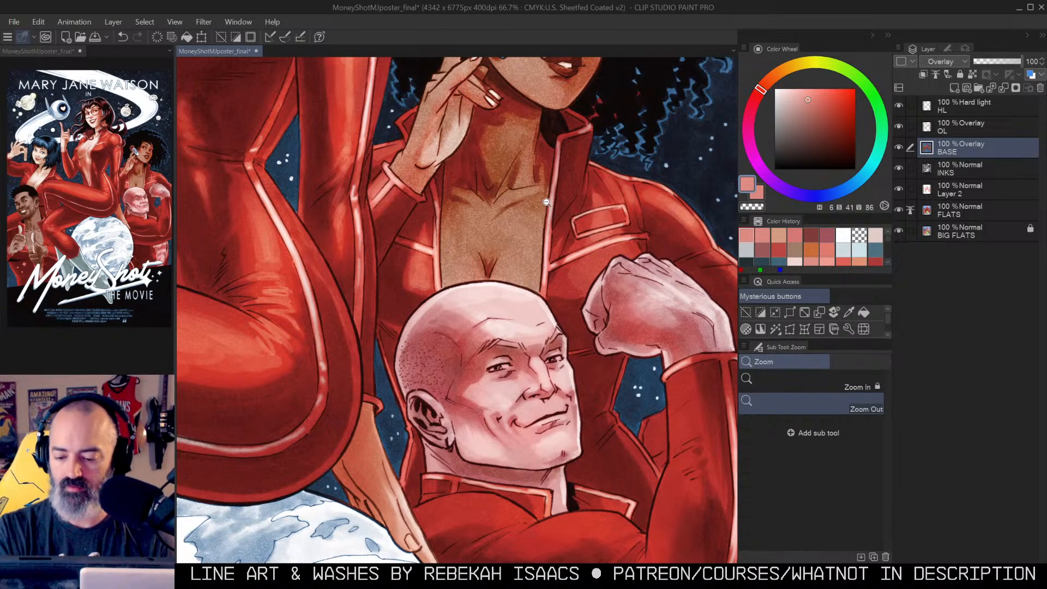
left_click(553, 204)
left_click(628, 279)
left_click(624, 240)
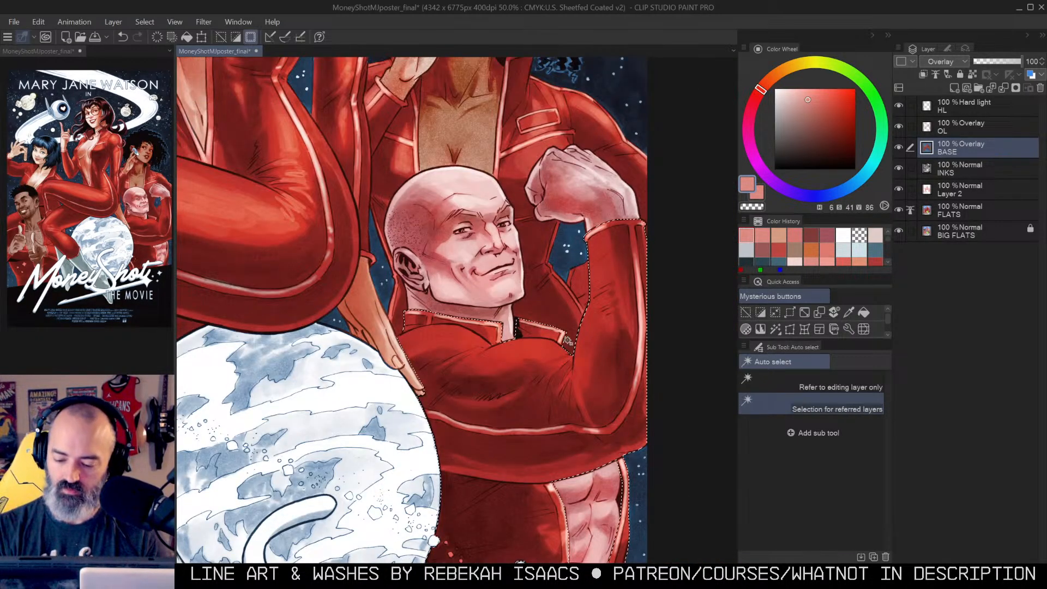
key("b")
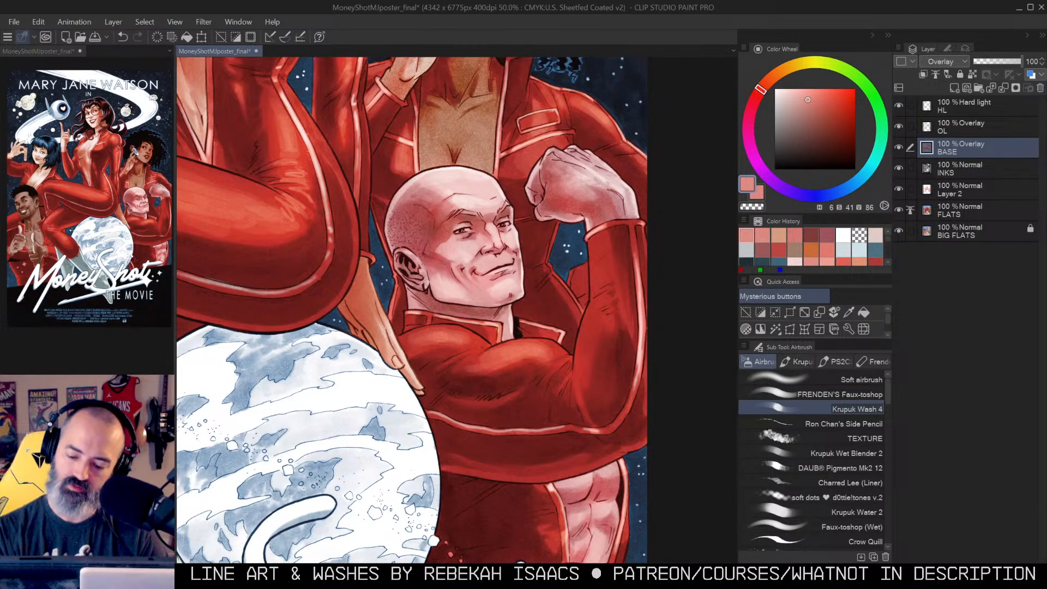
scroll(494, 364, "down", 2)
scroll(546, 305, "up", 1)
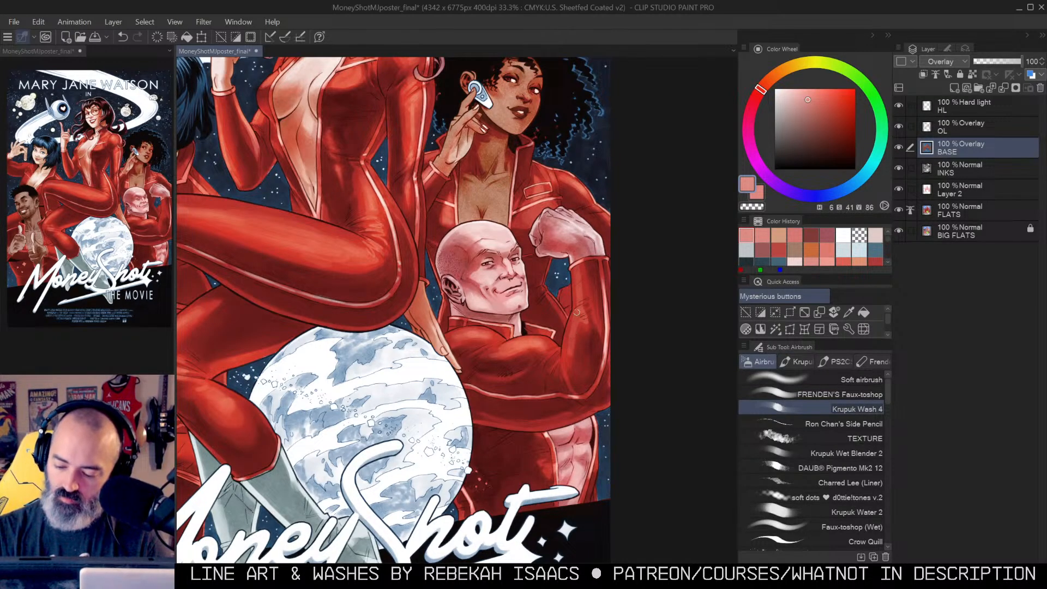
left_click_drag(581, 266, 581, 311)
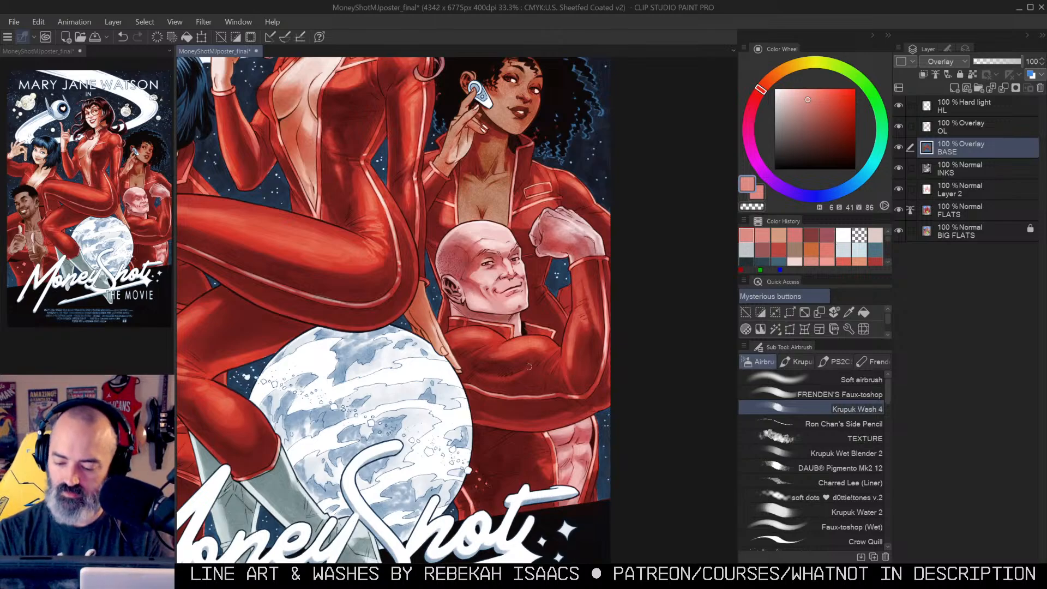
Step: Refine the salmon highlights along the bald man's bent elbow, forearm, upper arm and shoulder folds
left_click(553, 354, "ctrl")
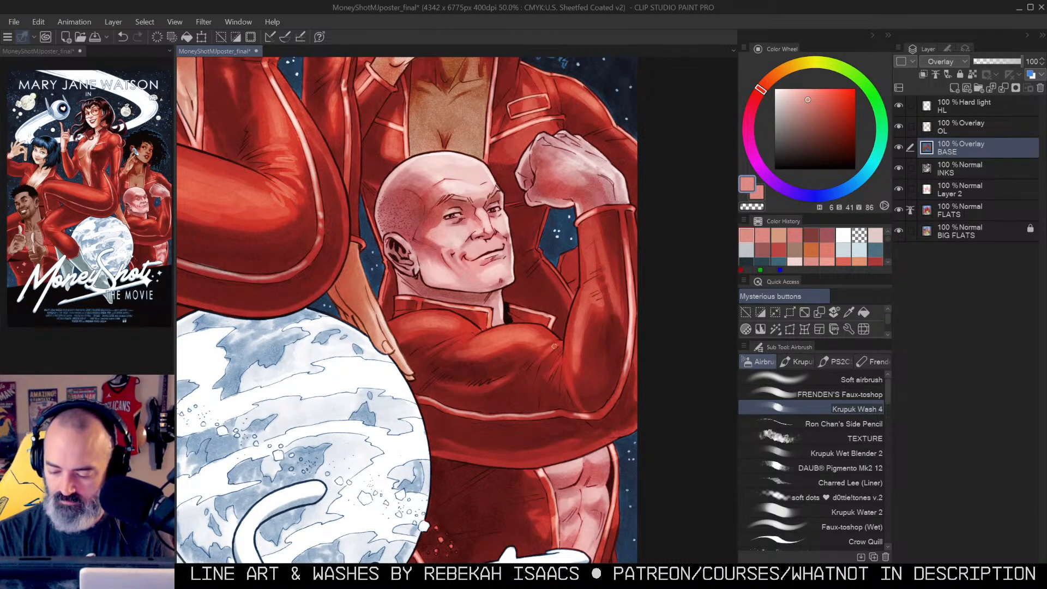
mouse_move(563, 347)
left_mouse_down()
mouse_move(571, 390)
mouse_move(573, 314)
left_mouse_up()
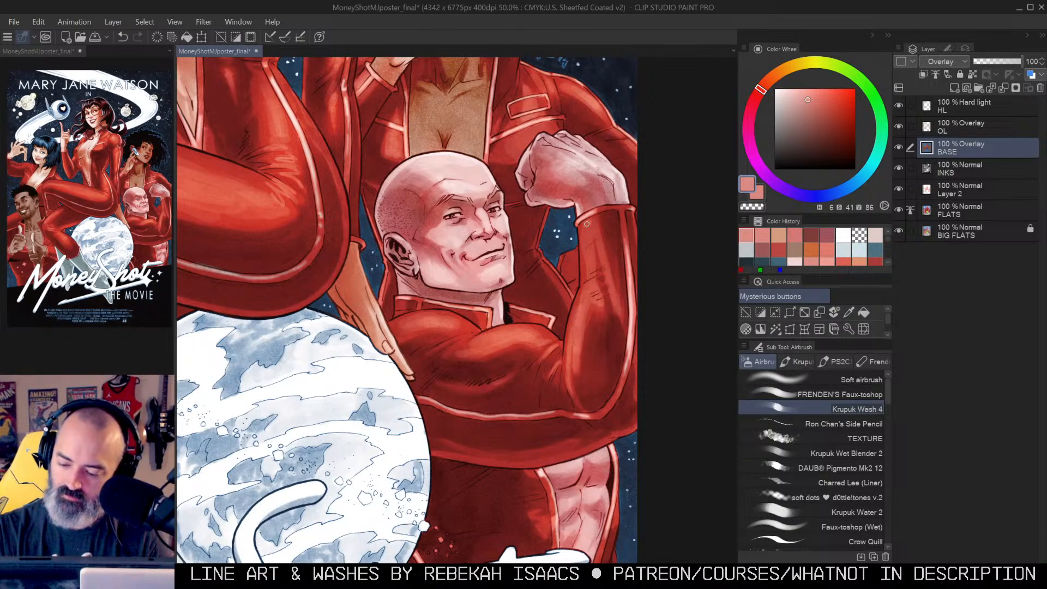
mouse_move(589, 239)
left_mouse_down()
mouse_move(587, 292)
mouse_move(599, 268)
mouse_move(583, 291)
left_mouse_up()
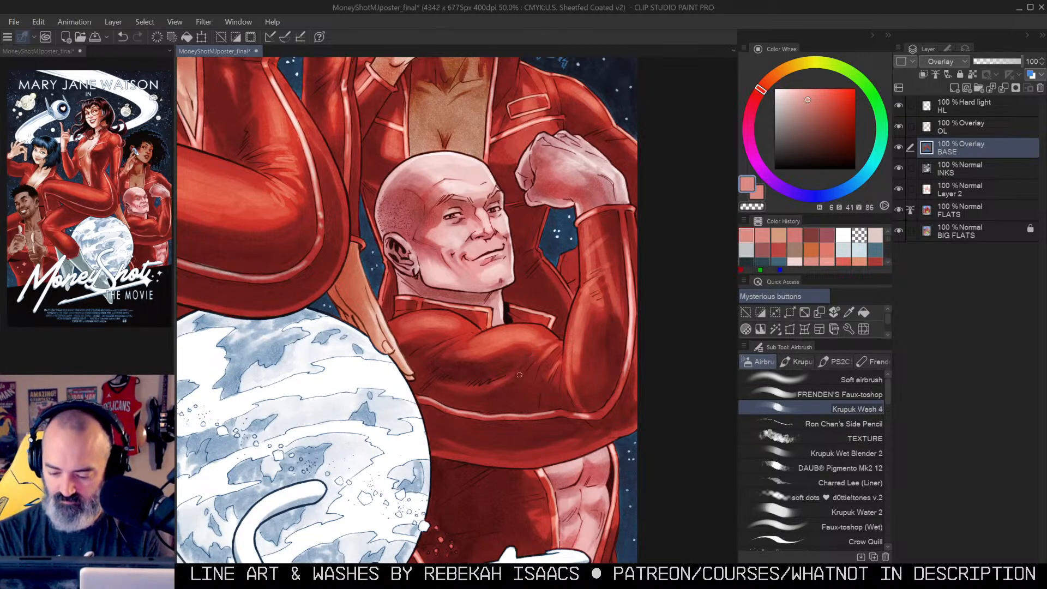
left_click_drag(467, 335, 418, 355)
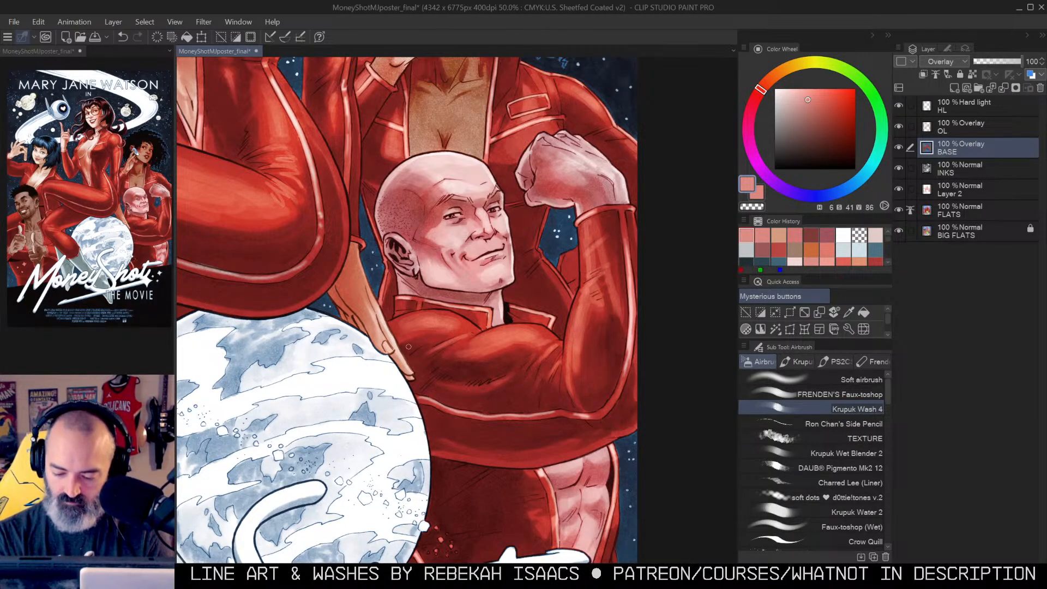
mouse_move(511, 441)
left_mouse_down()
mouse_move(519, 397)
mouse_move(523, 417)
mouse_move(540, 420)
mouse_move(600, 407)
mouse_move(649, 379)
left_mouse_up()
mouse_move(604, 404)
left_mouse_down()
mouse_move(656, 360)
mouse_move(634, 341)
mouse_move(659, 234)
left_mouse_up()
Step: Examine the lower part of the bald man's jacket above the title and compare it with the whole poster
left_click(657, 360)
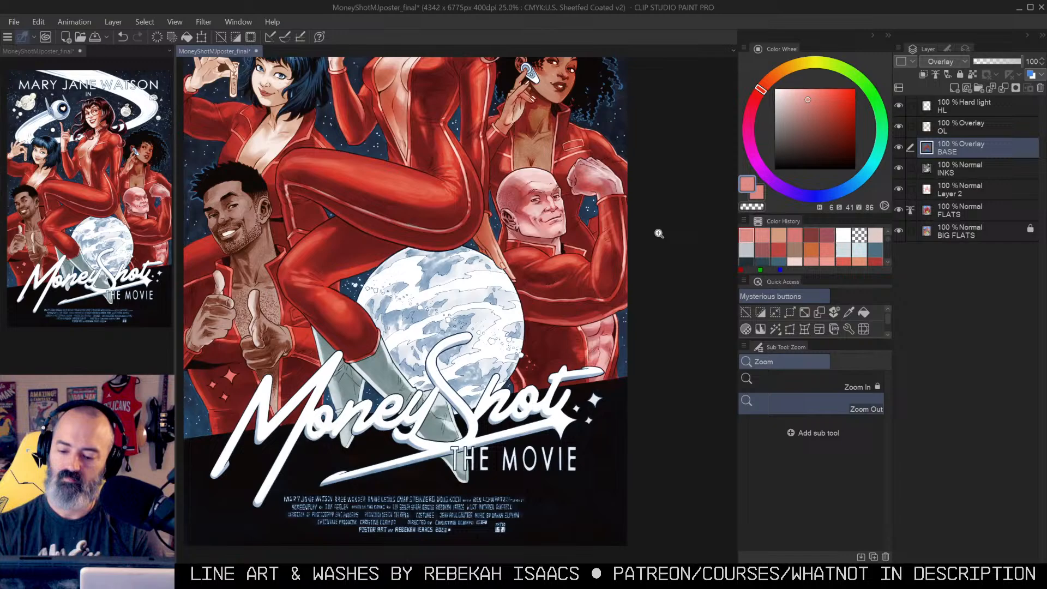
left_click(607, 353)
key("b")
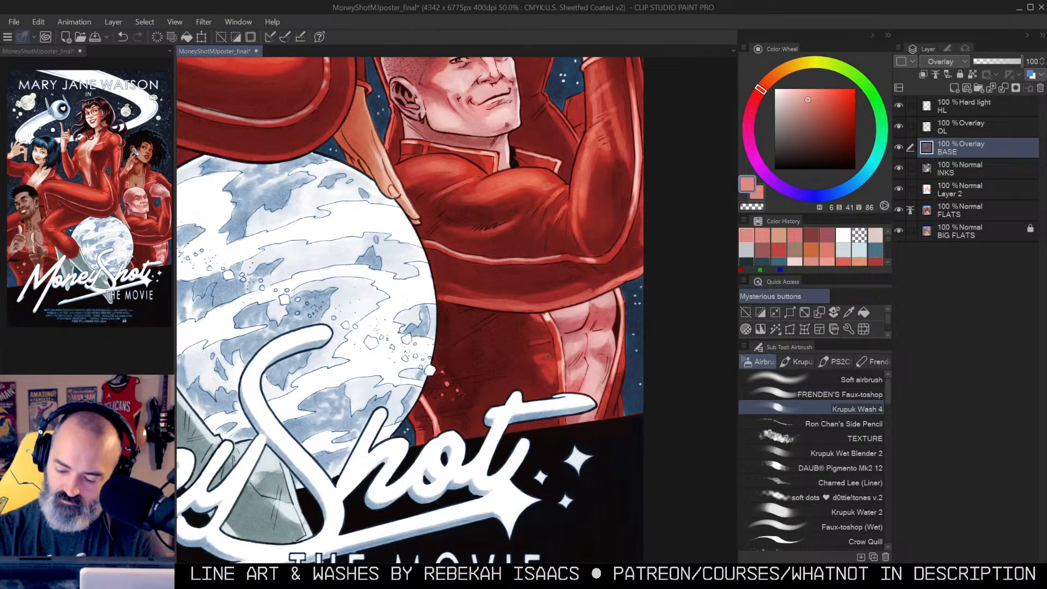
left_click_drag(509, 254, 627, 340)
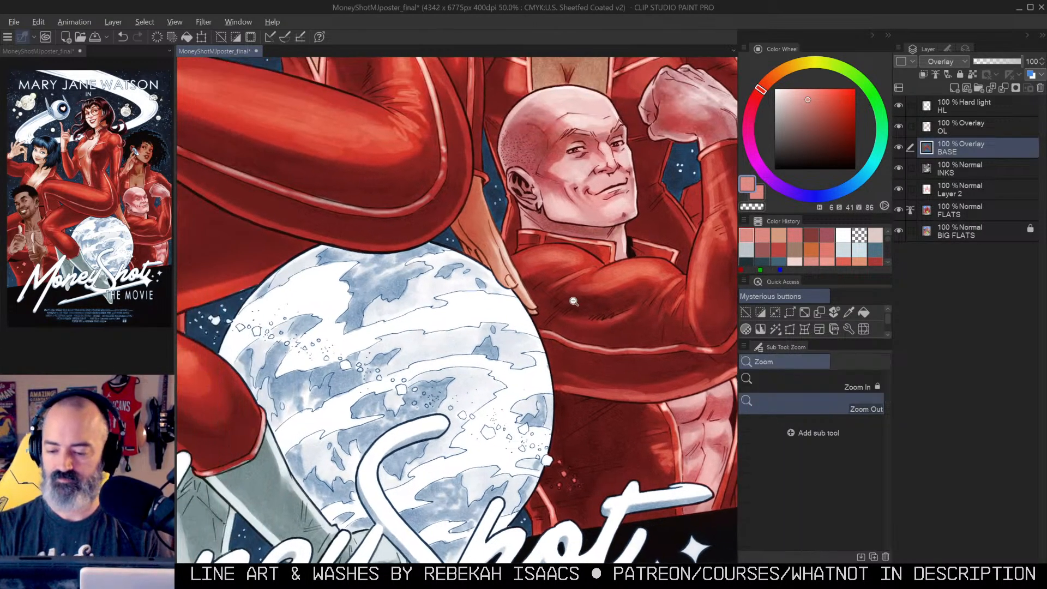
left_click(577, 305)
mouse_move(652, 196)
left_mouse_down()
mouse_move(655, 242)
mouse_move(665, 207)
left_mouse_up()
left_click_drag(599, 256, 633, 263)
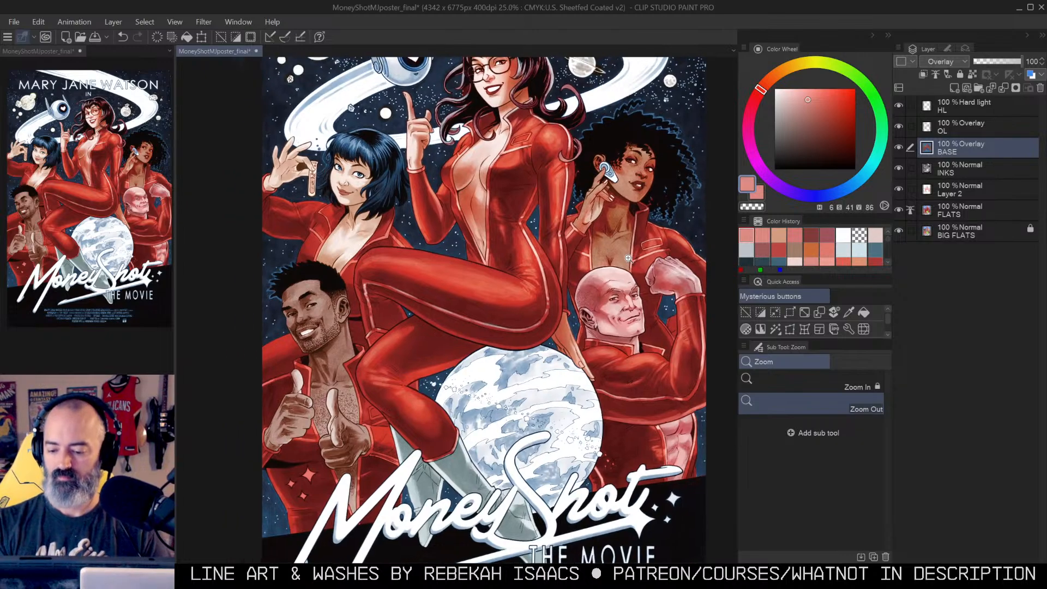
Step: Auto-select the blue-haired woman's jacket and brush salmon pink down its front panel below the chest trim, redoing the first stroke
mouse_move(373, 246)
left_mouse_down()
mouse_move(484, 231)
mouse_move(480, 357)
left_mouse_up()
left_click(455, 250)
left_click(455, 250)
left_click(480, 357)
key("w")
left_click(447, 218)
key("ctrl+h")
key("b")
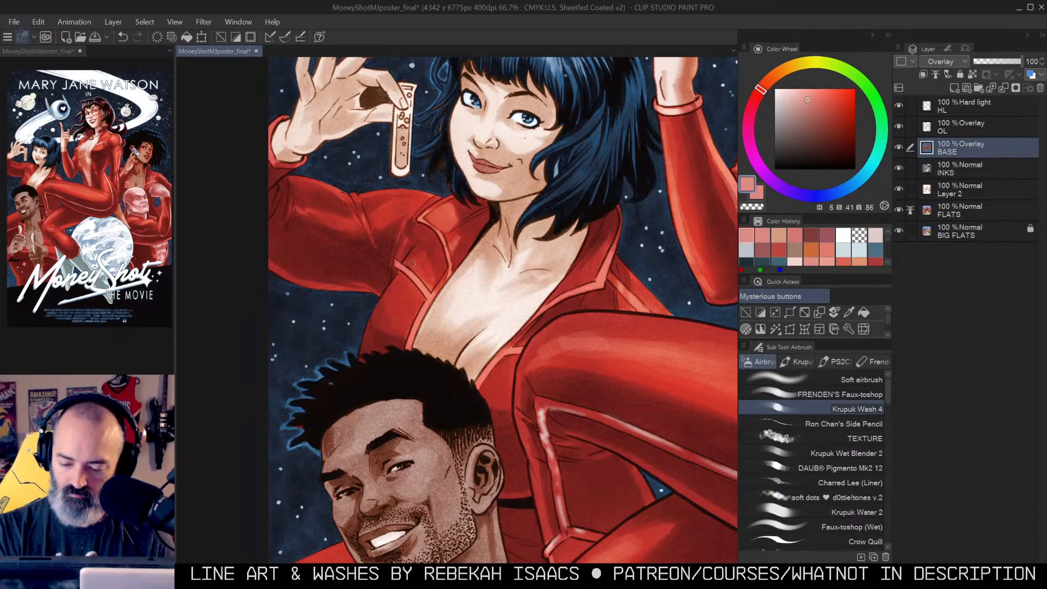
mouse_move(420, 286)
left_mouse_down()
mouse_move(469, 239)
mouse_move(401, 326)
left_mouse_up()
key("ctrl+z")
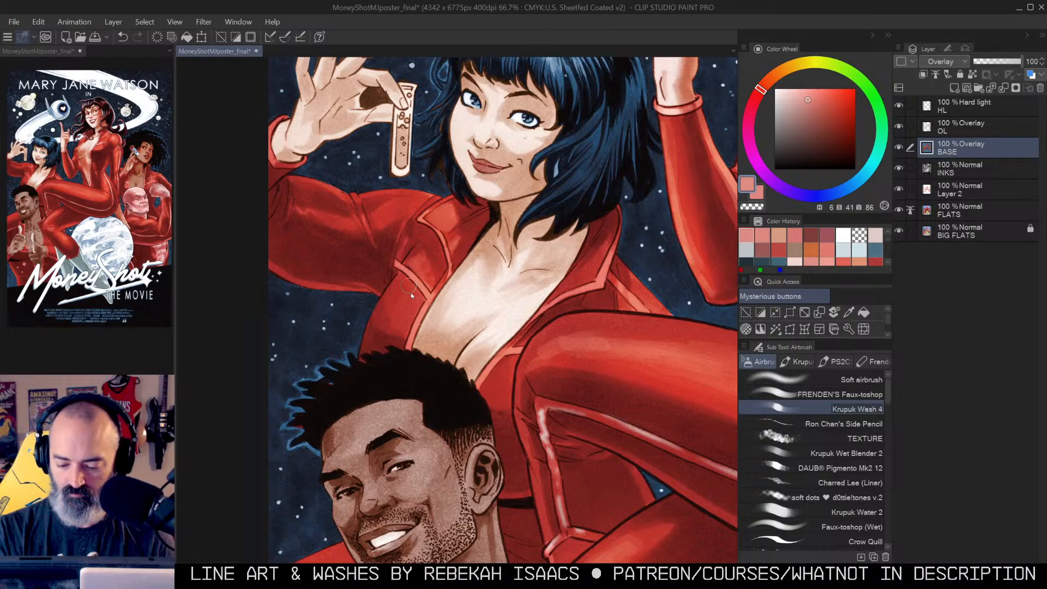
mouse_move(405, 278)
left_mouse_down()
mouse_move(420, 298)
mouse_move(401, 329)
left_mouse_up()
Step: Brush more salmon pink onto the blue-haired woman's lapel, lower jacket, raised sleeve and cuff
mouse_move(592, 280)
left_mouse_down()
mouse_move(583, 275)
mouse_move(594, 262)
left_mouse_up()
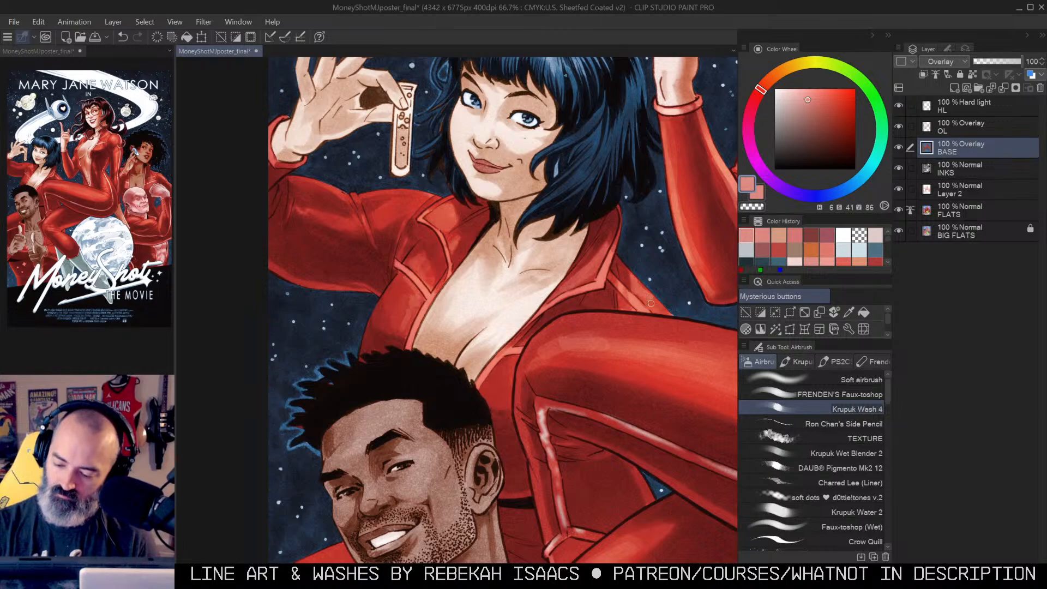
mouse_move(487, 385)
left_mouse_down()
mouse_move(505, 364)
mouse_move(500, 390)
left_mouse_up()
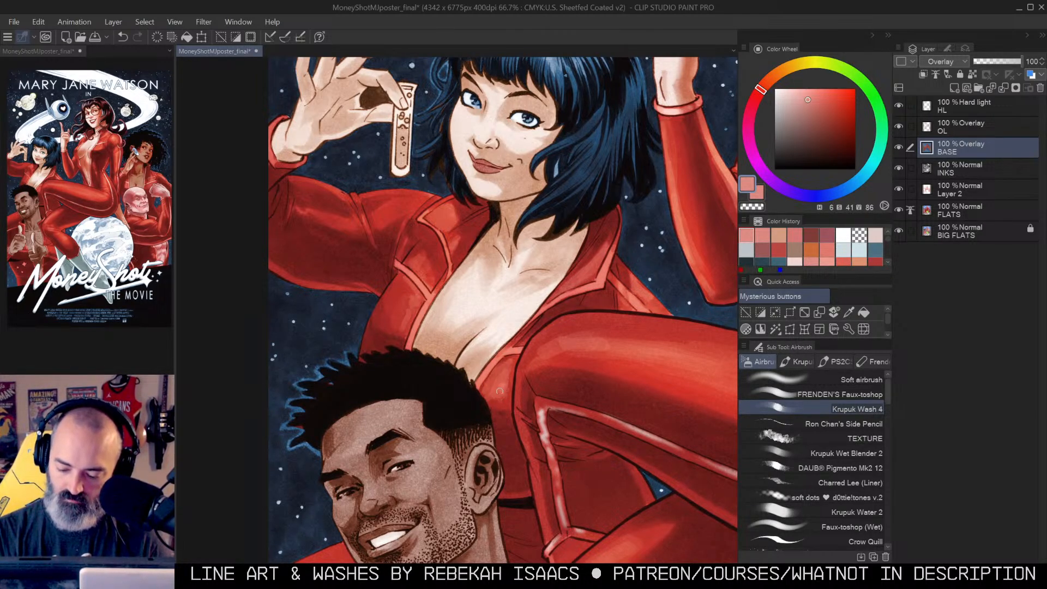
mouse_move(299, 180)
left_mouse_down()
mouse_move(372, 203)
mouse_move(361, 197)
mouse_move(418, 193)
mouse_move(384, 213)
left_mouse_up()
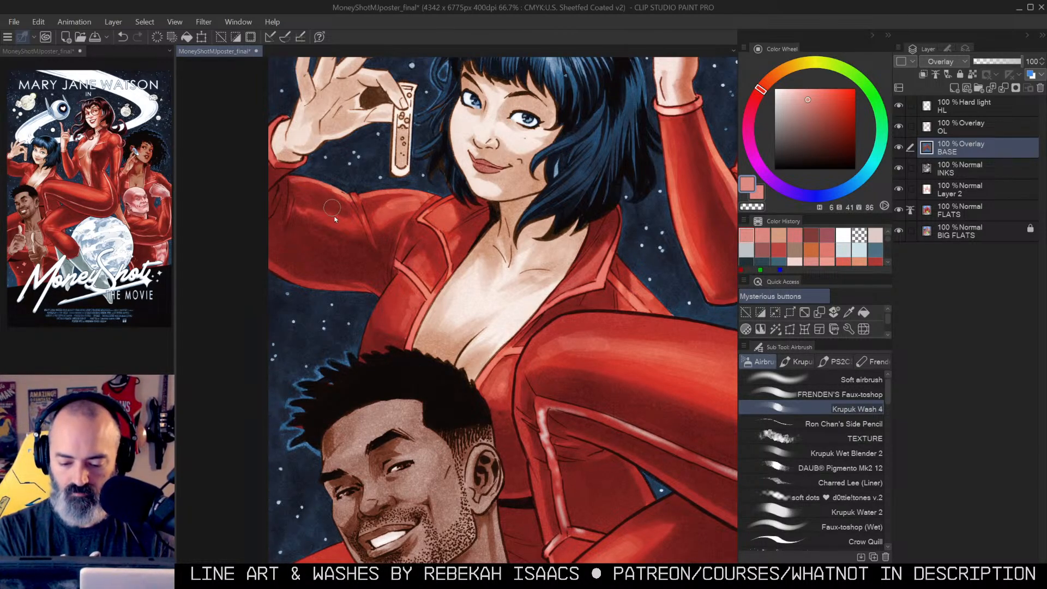
left_click_drag(307, 212, 358, 224)
mouse_move(286, 275)
left_mouse_down()
mouse_move(379, 294)
mouse_move(397, 275)
mouse_move(364, 349)
left_mouse_up()
mouse_move(282, 120)
left_mouse_down()
mouse_move(268, 136)
mouse_move(277, 162)
mouse_move(301, 158)
left_mouse_up()
Step: Auto-select the red jacket area around the smiling man's head and shoulder for painting with Krupuk Wash 4, hiding the selection outline
key("alt+space")
double_click(479, 224)
left_click_drag(606, 250, 537, 240)
left_click(537, 240)
left_click_drag(629, 313, 559, 255)
double_click(559, 255)
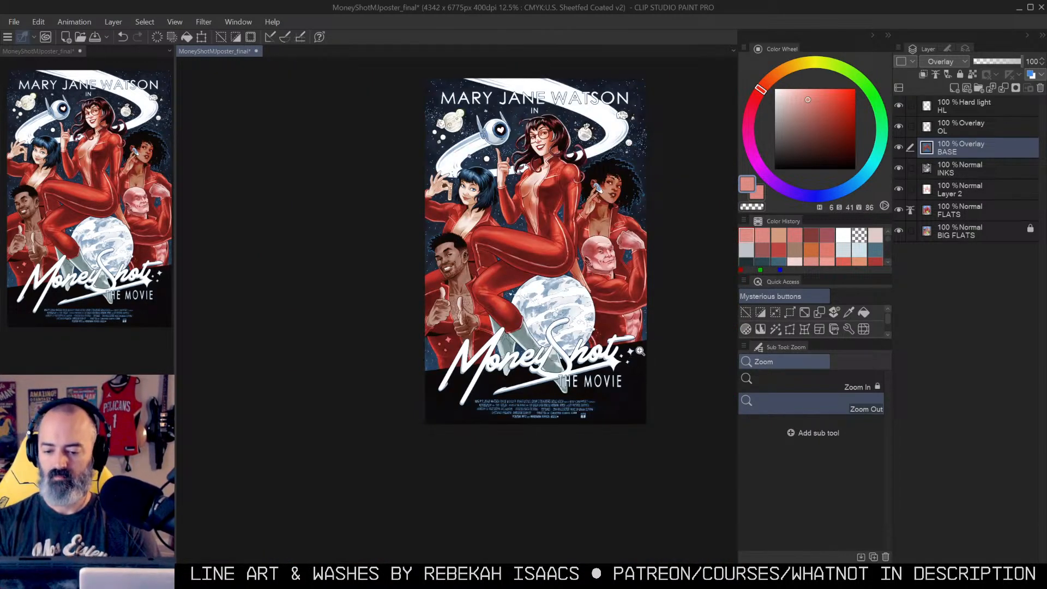
triple_click(490, 306)
left_click_drag(493, 321, 545, 308)
key("w")
left_click(496, 196)
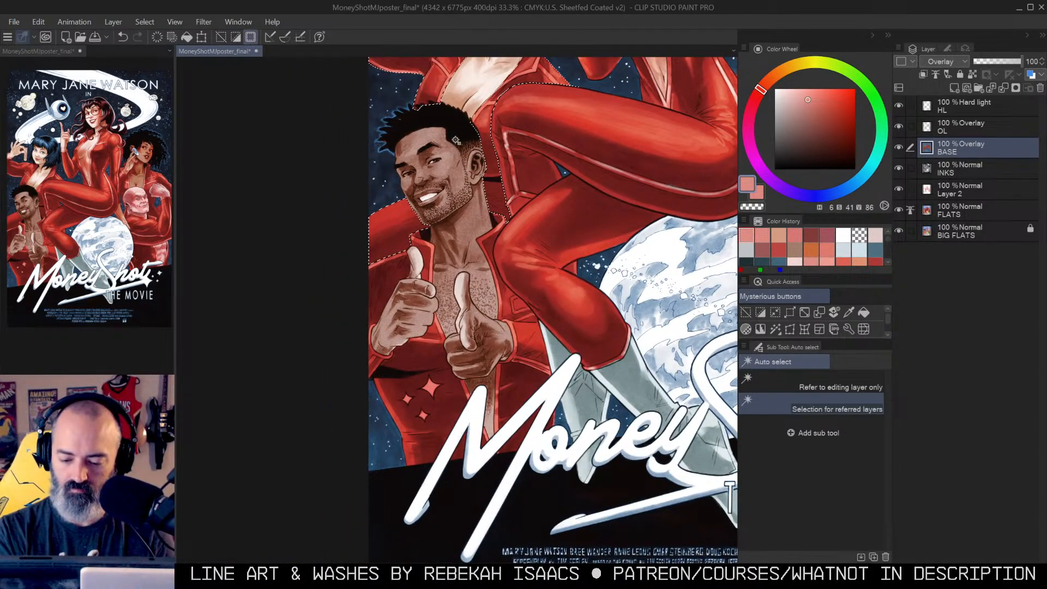
key("ctrl+h")
key("b")
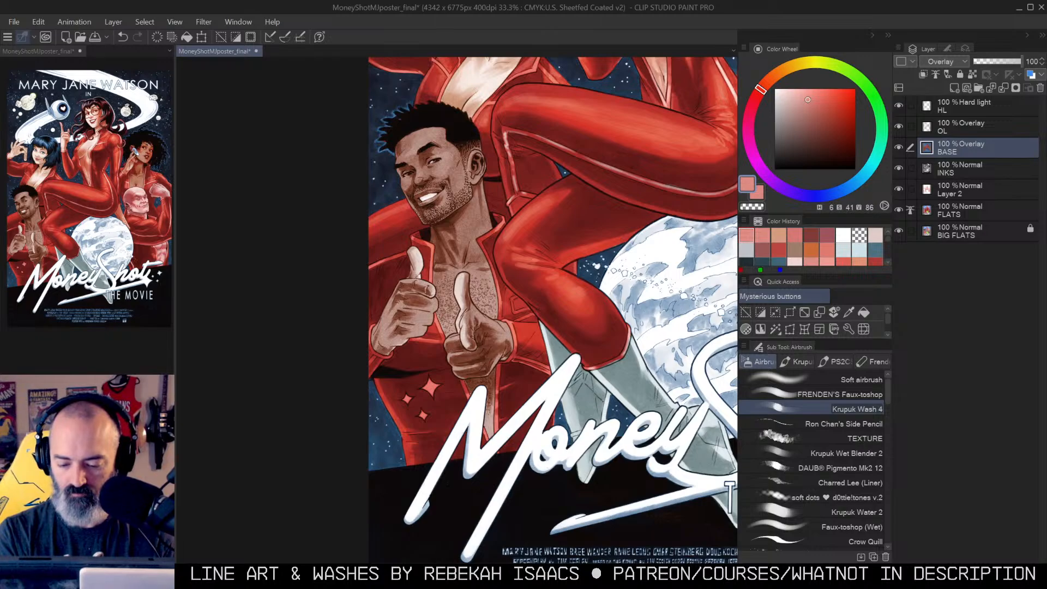
Step: Auto-select the smiling man's jacket areas beside his thumbs-up hands and brush salmon pink over the sleeves
key("w")
left_click(533, 333)
key("ctrl+h")
key("b")
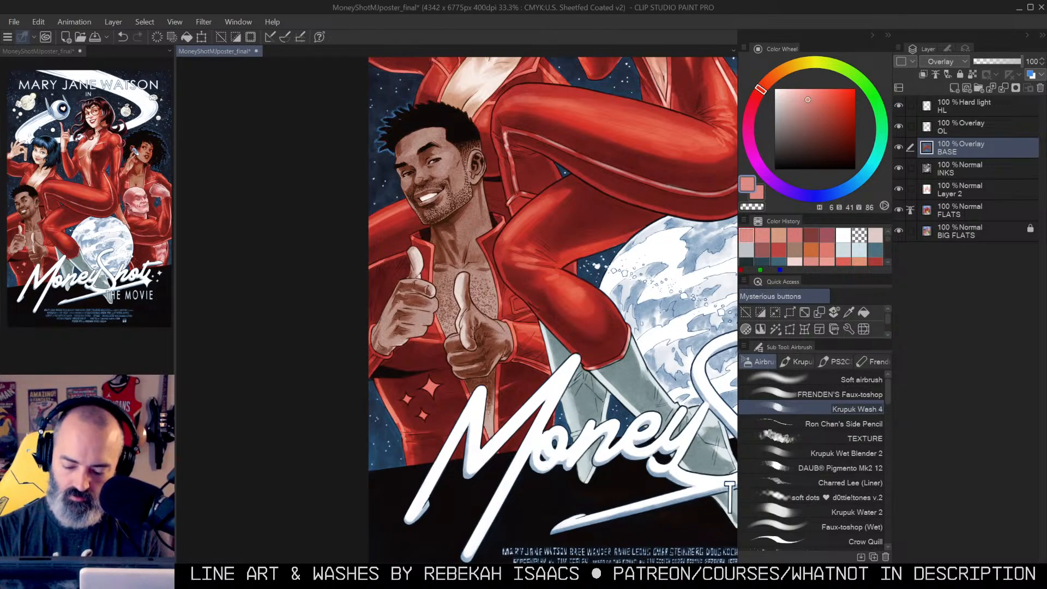
key("ctrl+space")
left_click(392, 341)
key("w")
left_click(387, 302)
key("b")
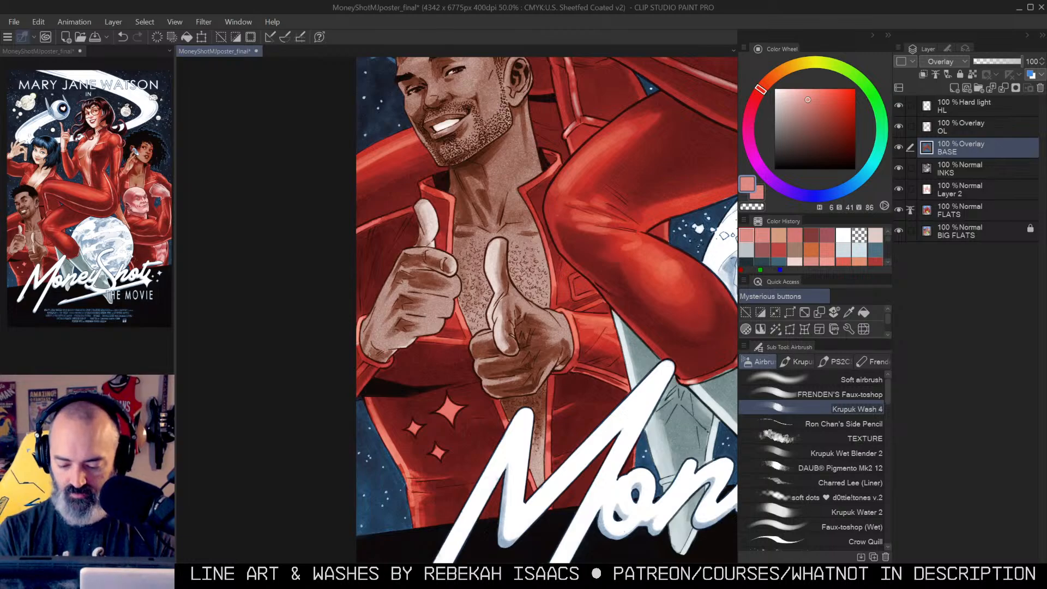
Step: Review the brightened red jackets across the whole poster from farther out
key("ctrl+alt+space")
left_click(499, 312)
left_click(504, 312)
left_click_drag(614, 270, 430, 345)
left_click(464, 306)
left_click(464, 306)
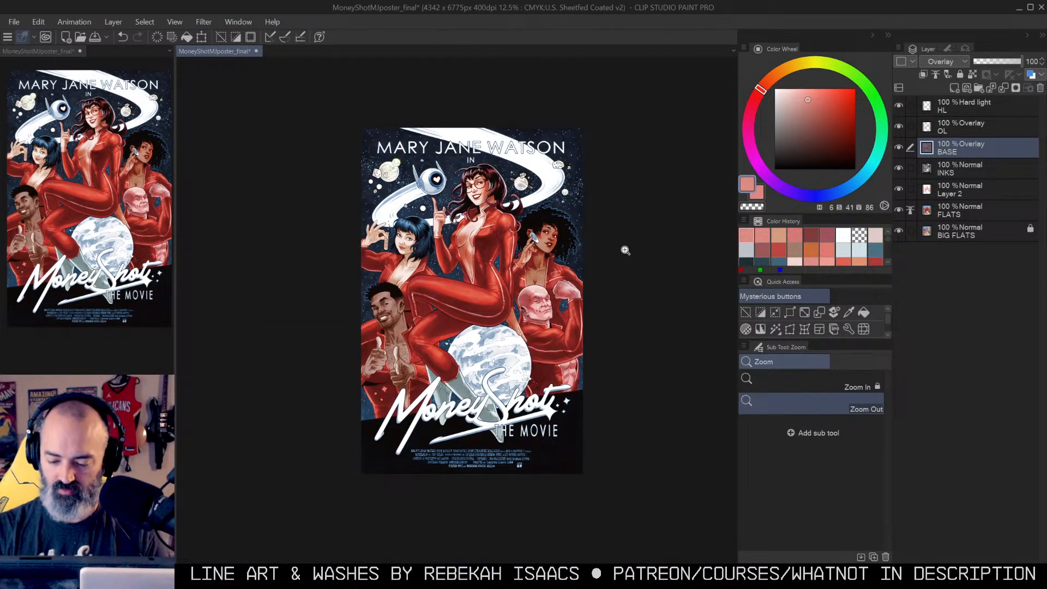
scroll(627, 257, "up", 2)
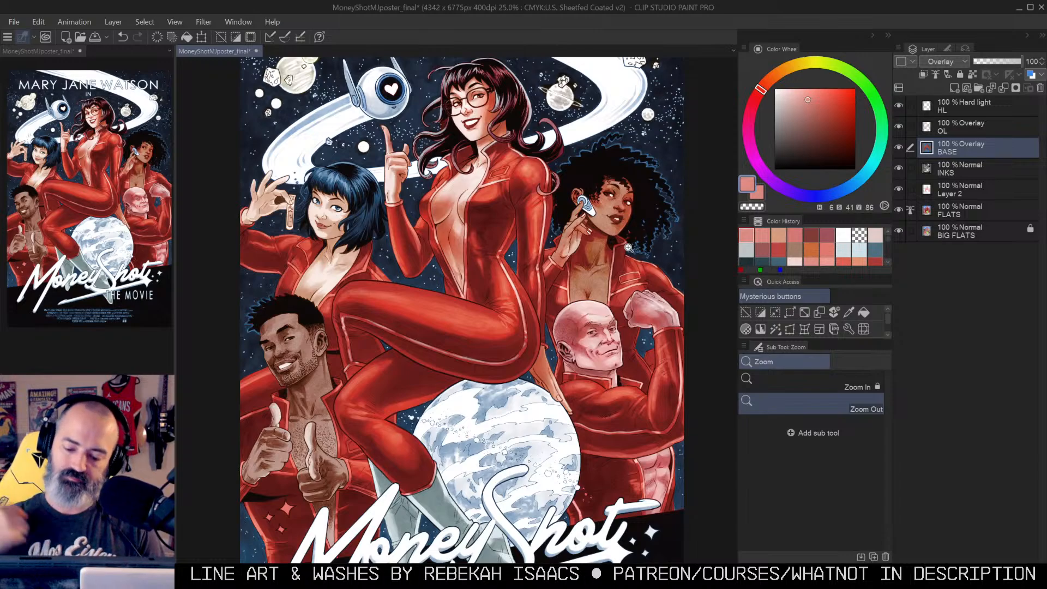
Step: Auto-select the blue-haired woman's skin and shade it on the OL layer with Soft airbrush, using the muted red sampled from the central woman
scroll(552, 243, "down", 2)
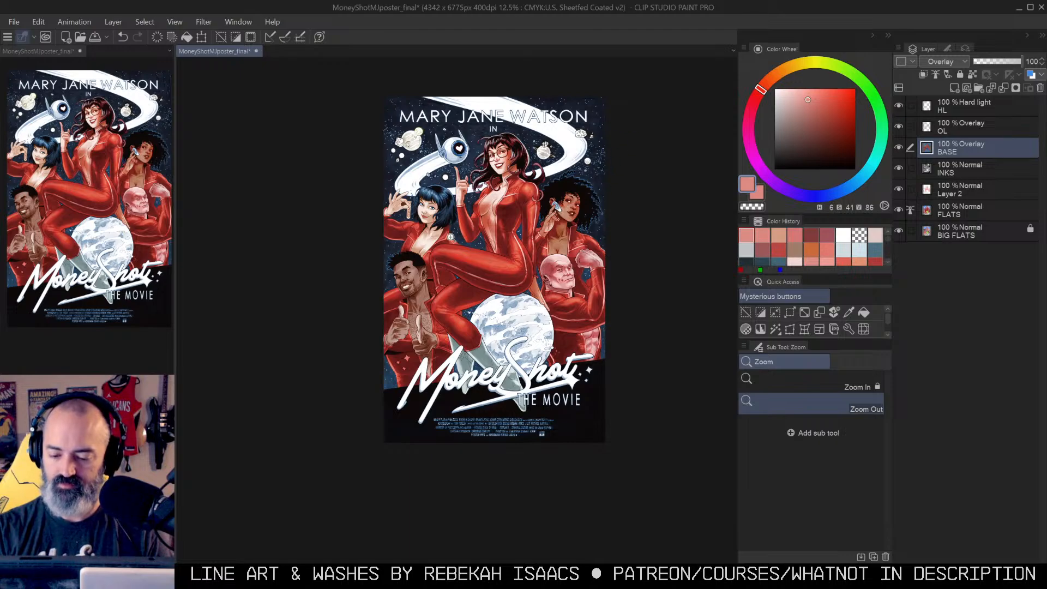
scroll(486, 218, "up", 4)
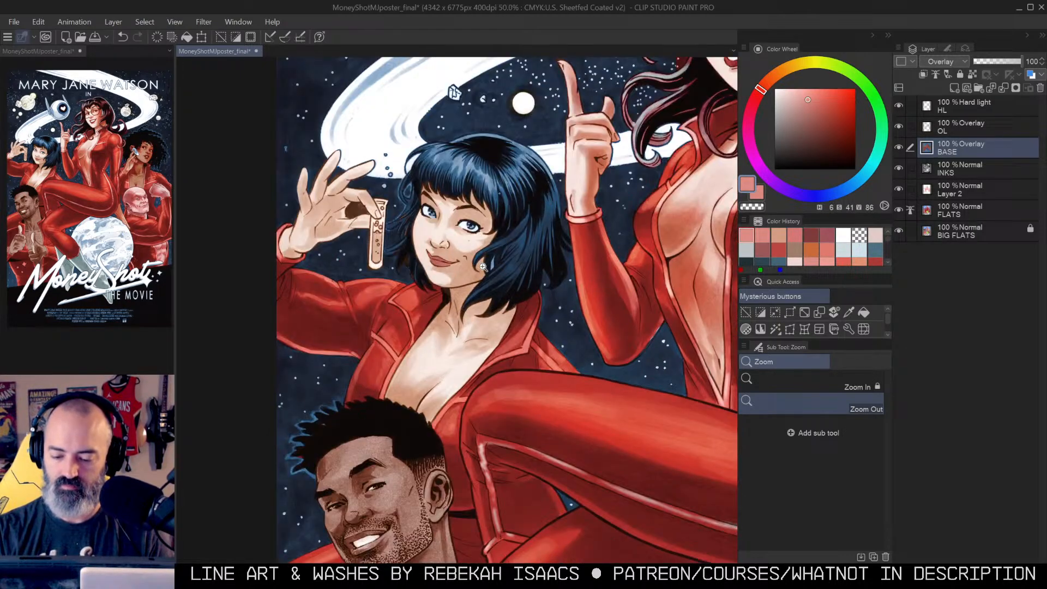
key("w")
left_click(483, 266)
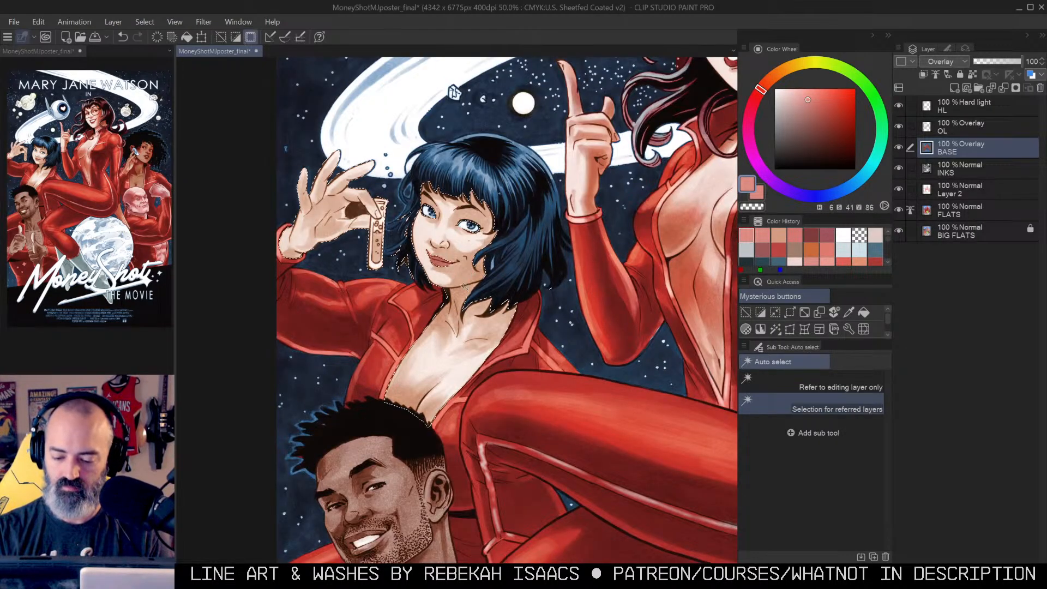
key("ctrl+d")
key("b")
left_click(899, 126, "alt")
left_click(703, 290, "alt")
left_click(899, 127, "alt")
left_click(929, 128)
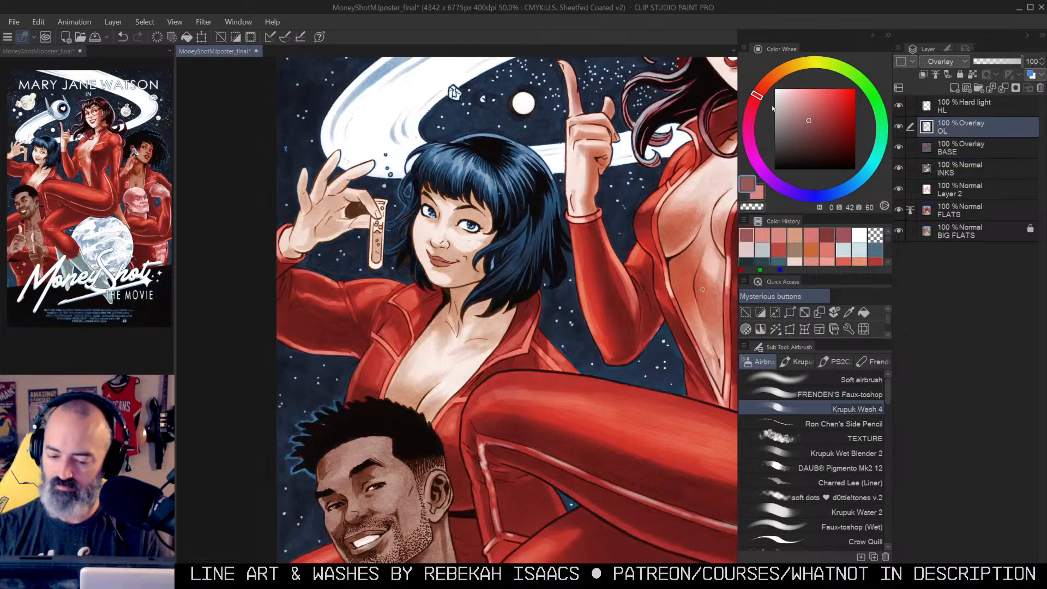
left_click(862, 379)
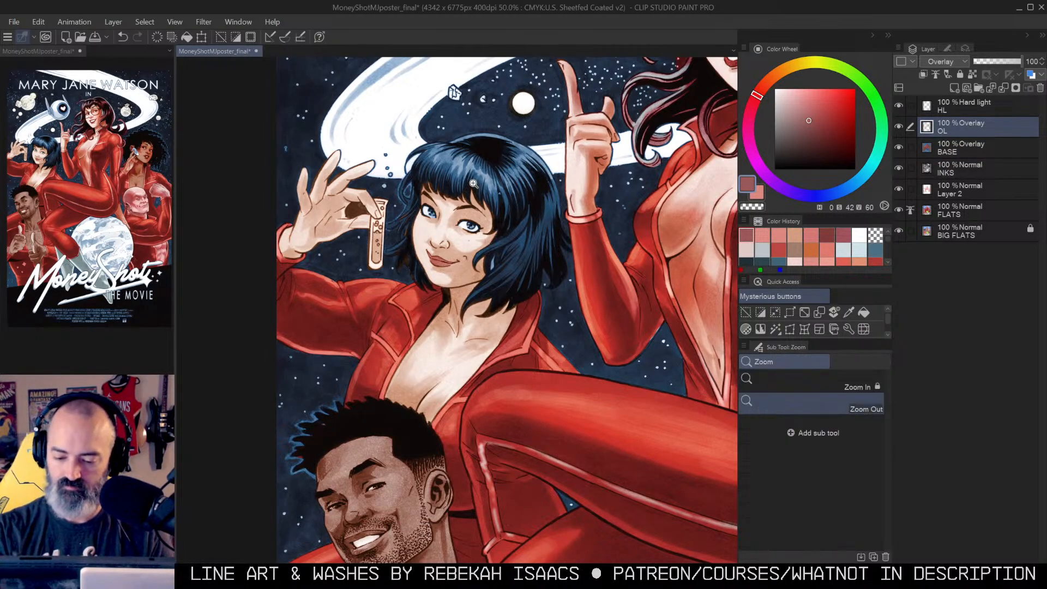
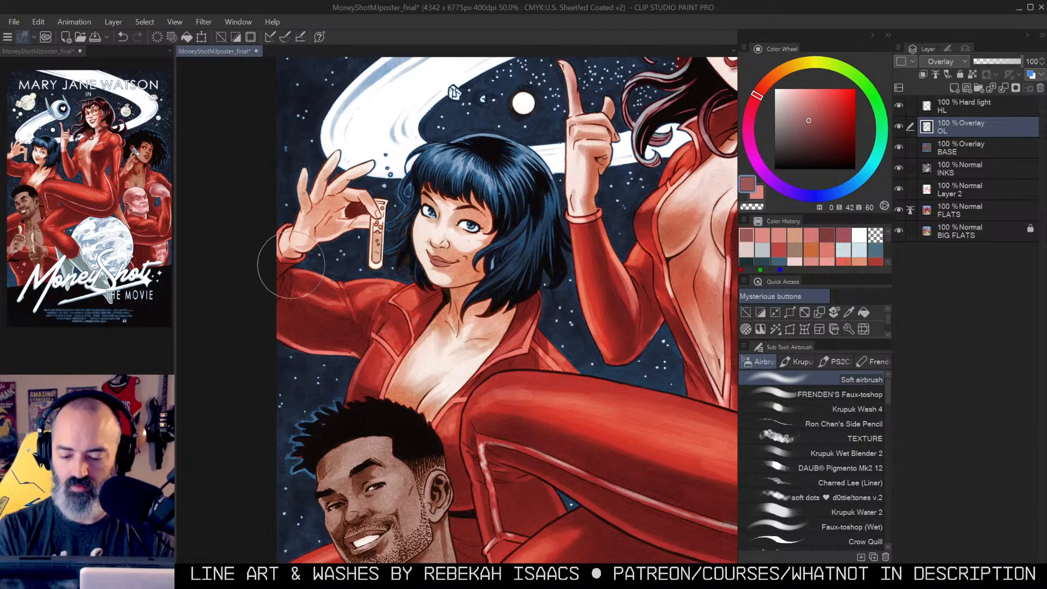
Step: Lasso the gap inside the blue-haired woman's pinched fingers, fill it with the blue sampled from the background flats, and clear the selection
left_click(501, 254, "alt")
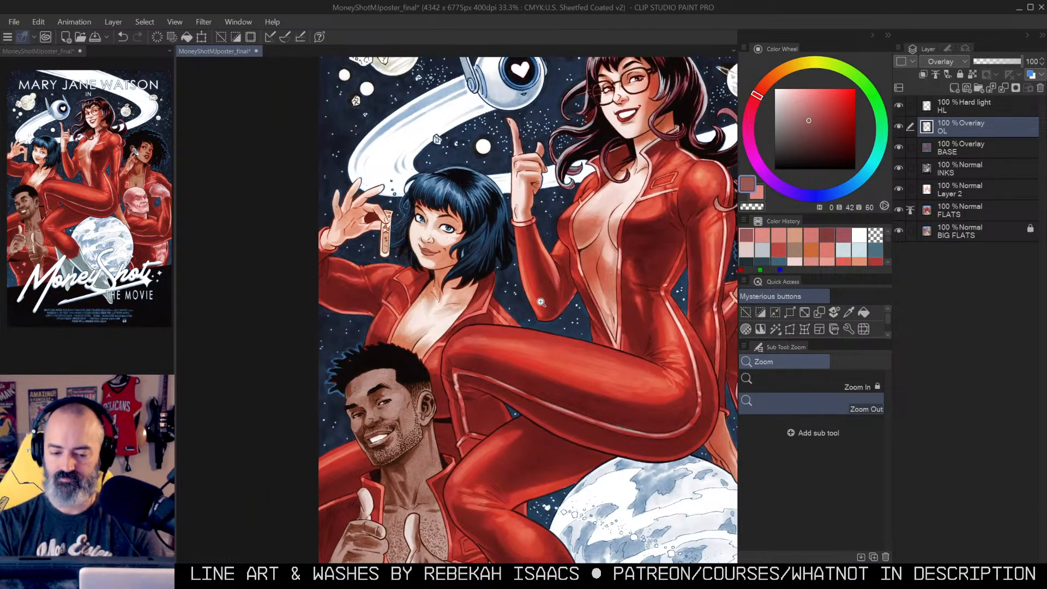
left_click(403, 205, "ctrl")
left_click(402, 205, "ctrl")
left_click(403, 205, "ctrl")
left_click_drag(382, 192, 480, 157)
key("m")
key("ctrl+d")
mouse_move(447, 206)
left_mouse_down()
mouse_move(434, 188)
mouse_move(413, 186)
mouse_move(404, 210)
mouse_move(447, 206)
left_mouse_up()
key("b")
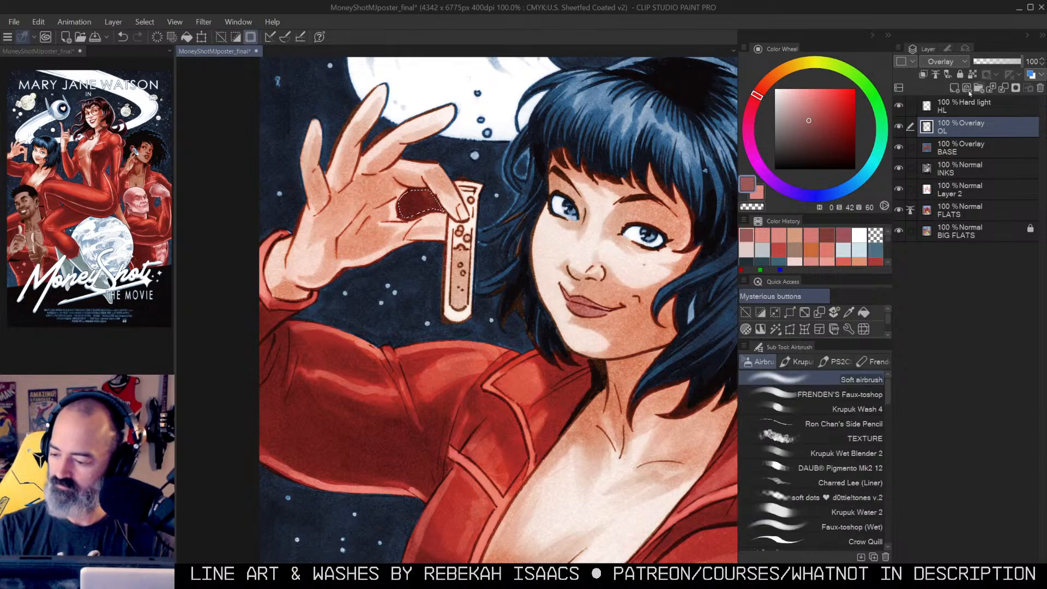
left_click(901, 147, "alt")
left_click(480, 158, "alt")
left_click(901, 147, "alt")
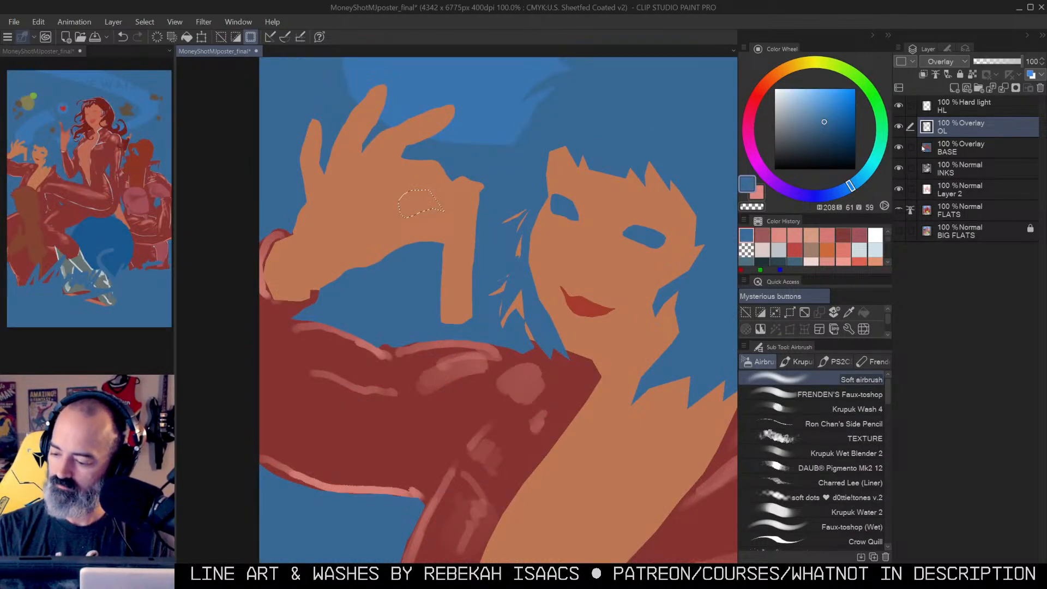
key("g")
left_click(422, 213)
key("m")
key("b")
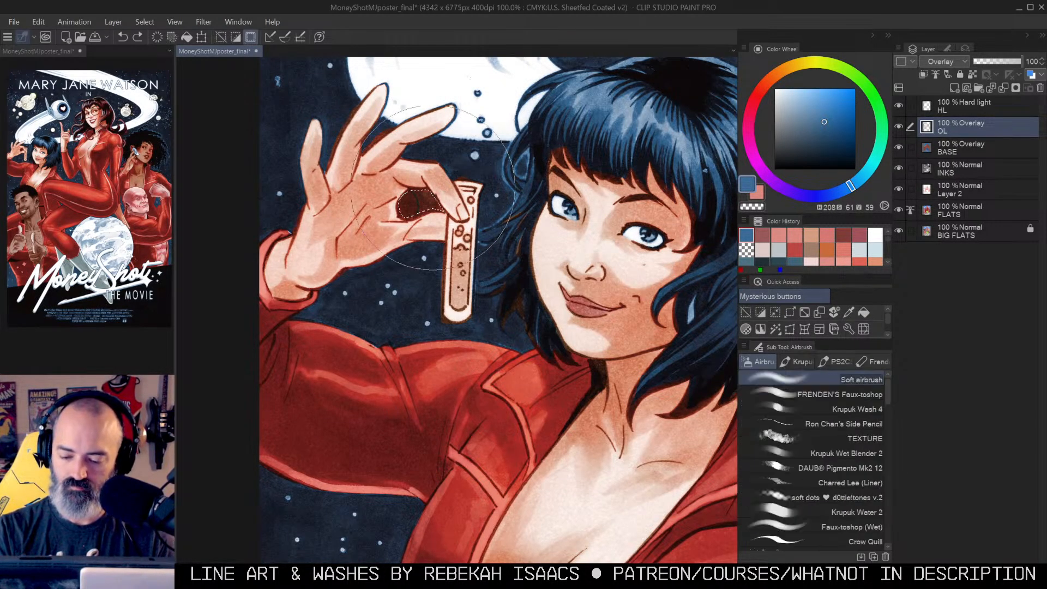
key("m")
key("ctrl+d")
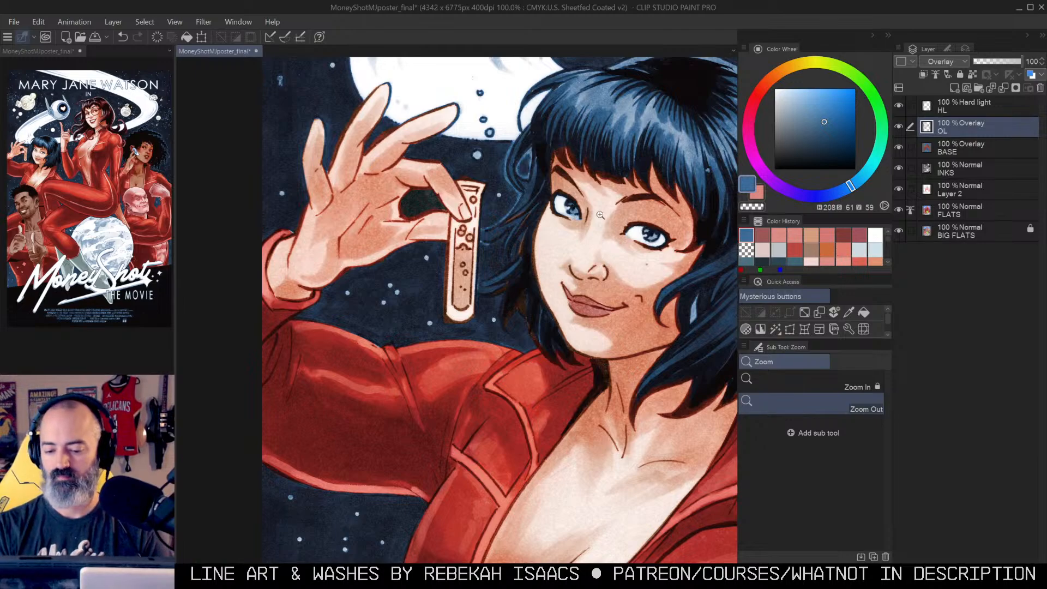
Step: Auto-select the test tube area, hide the selection outline, and airbrush green over the tube's bubbles and liquid
key("b")
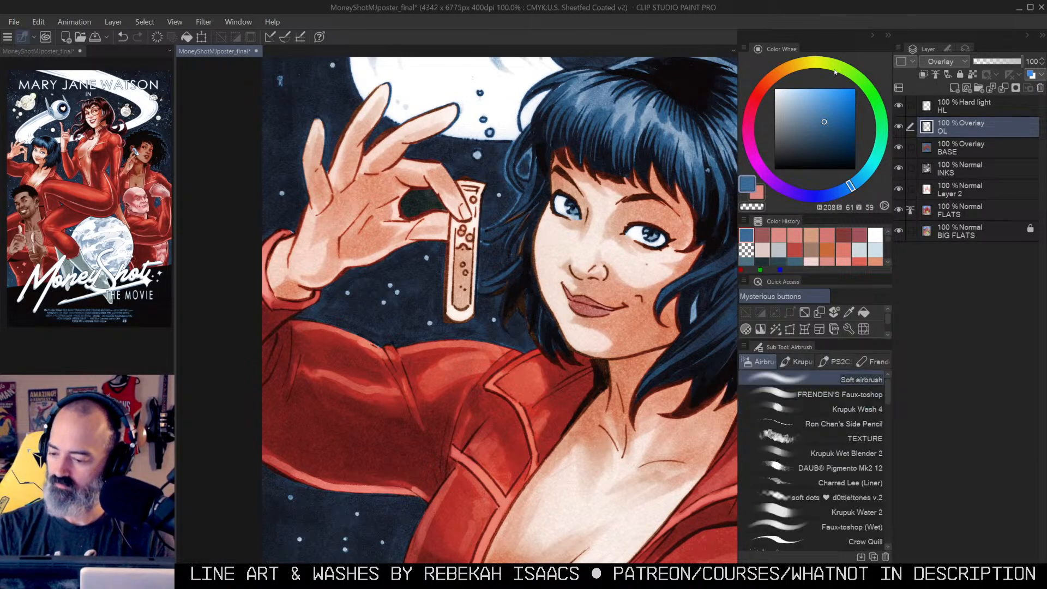
left_click(829, 64)
left_click(856, 75)
left_click(832, 115)
key("w")
left_click(466, 241)
key("ctrl+h")
key("b")
left_click_drag(472, 245, 431, 196)
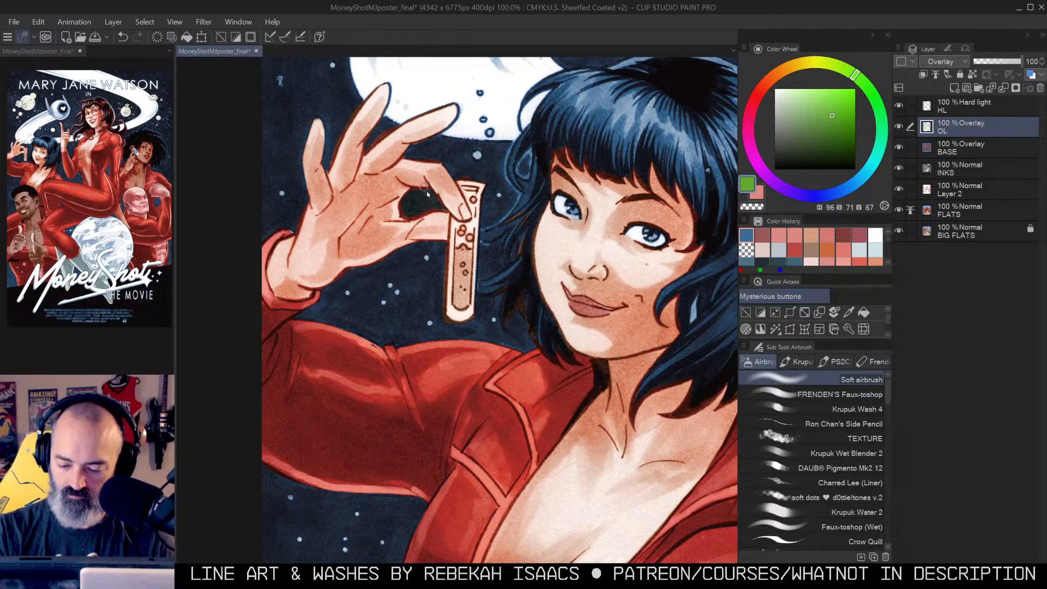
left_click(473, 199)
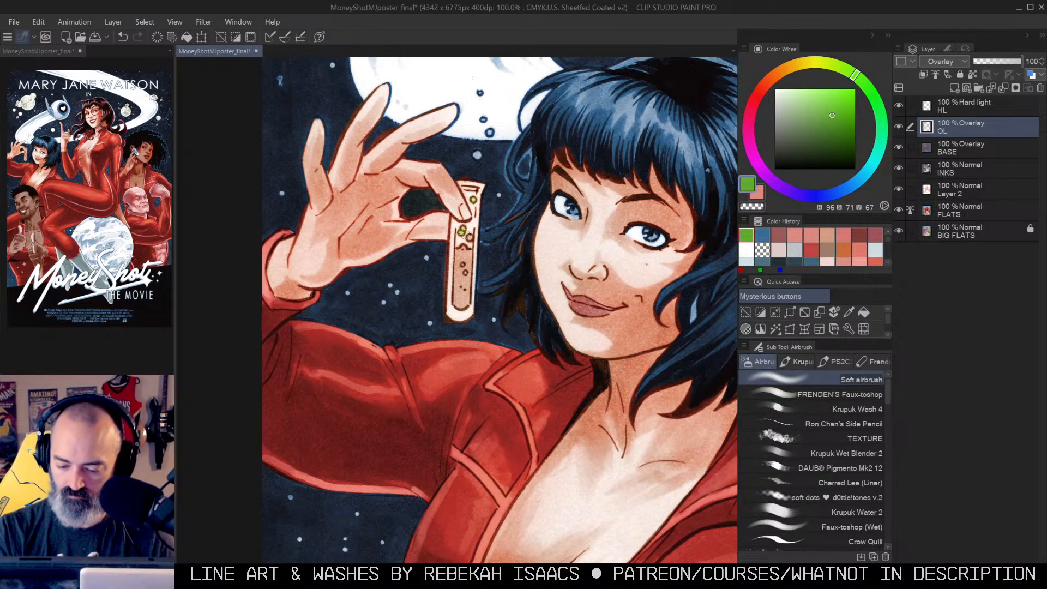
left_click_drag(463, 256, 464, 298)
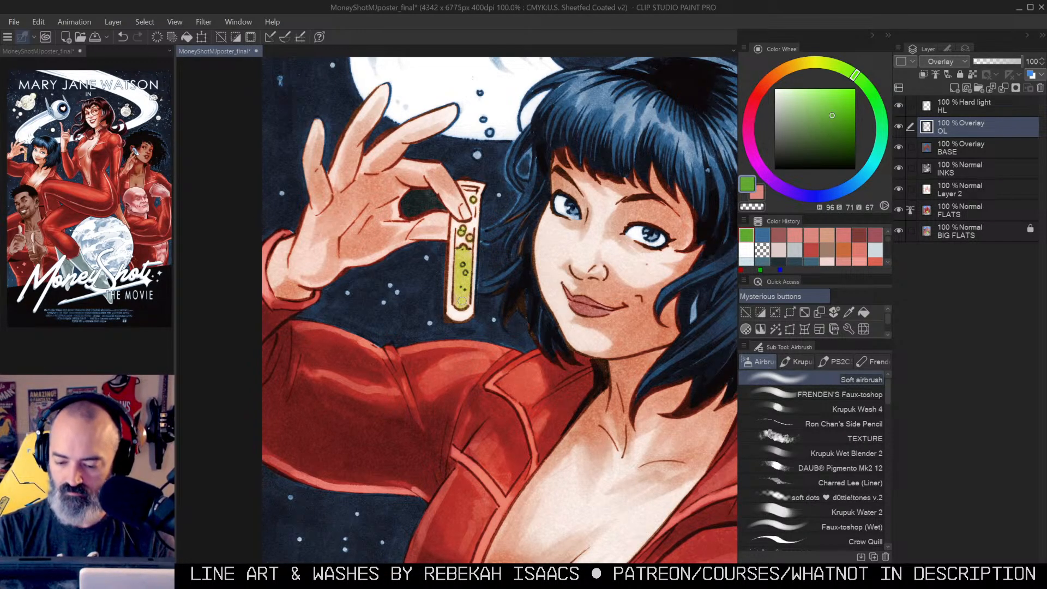
Step: Choose a soft greyish blue and airbrush it over the glass in the upper part of the test tube
left_click_drag(855, 92, 858, 180)
left_click_drag(807, 108, 803, 113)
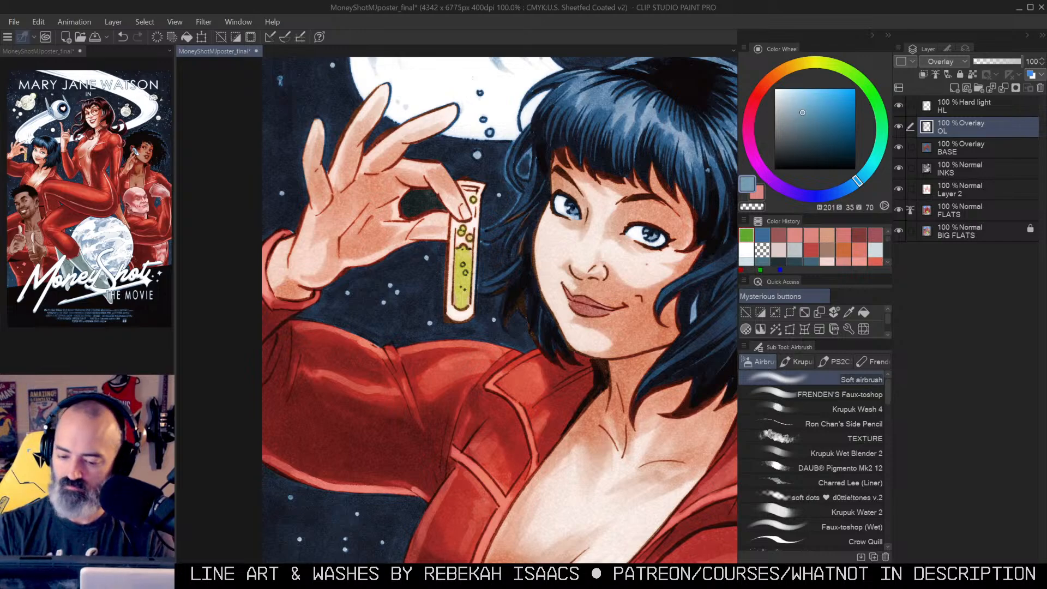
mouse_move(466, 191)
left_mouse_down()
mouse_move(473, 206)
mouse_move(458, 236)
left_mouse_up()
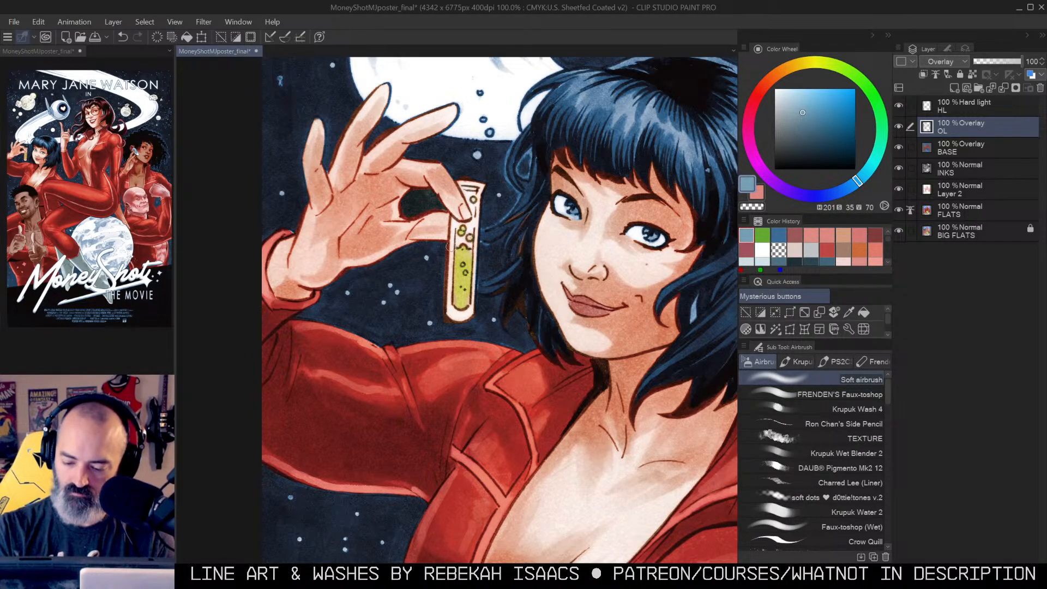
Step: Review the recoloured test tube and finger gap against the whole poster from farther out
left_click(463, 273, "alt")
left_click(463, 273, "alt")
left_click_drag(616, 322, 518, 298)
left_click(545, 307, "alt")
left_click(550, 319, "alt")
left_click_drag(671, 305, 588, 288)
left_click(587, 289, "alt")
left_click(588, 289, "alt")
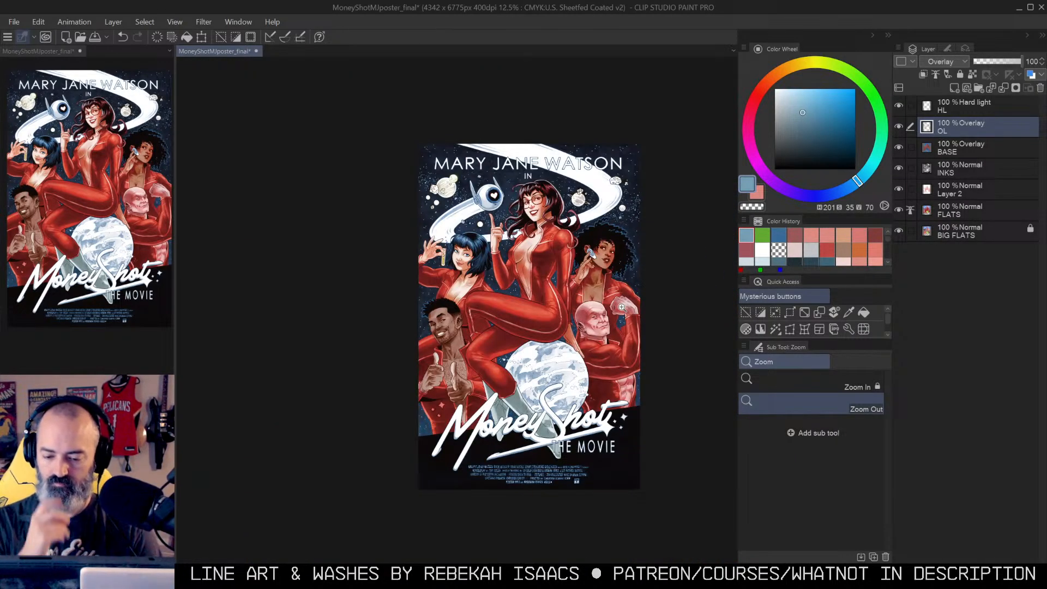
Step: Auto-select the blue-haired woman's hair, hide the selection outline, and airbrush a sampled light blue over its crown and side locks
scroll(479, 293, "up", 4)
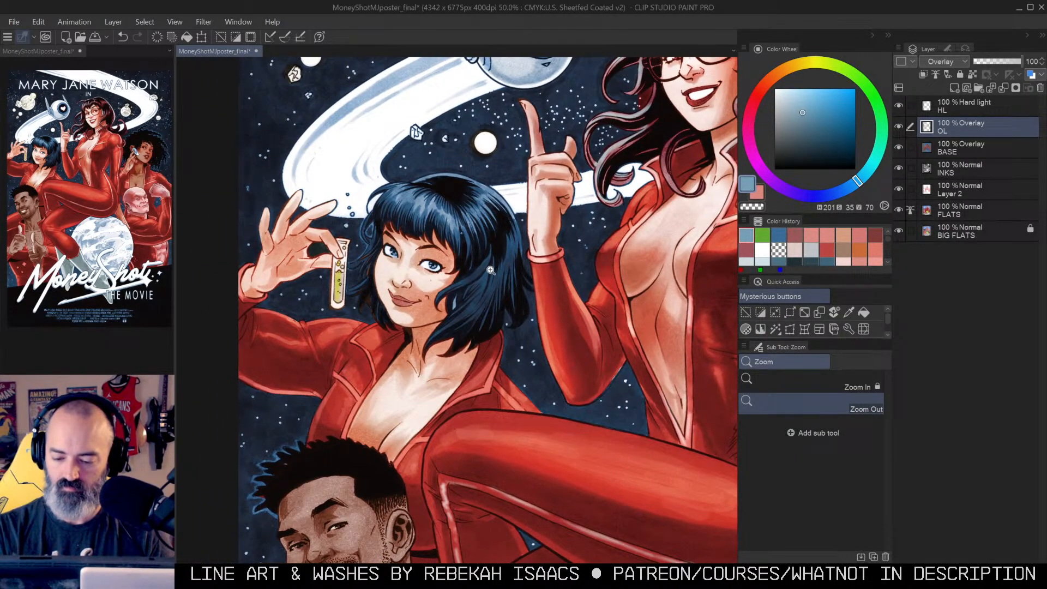
key("w")
left_click(491, 270)
key("ctrl+h")
key("b")
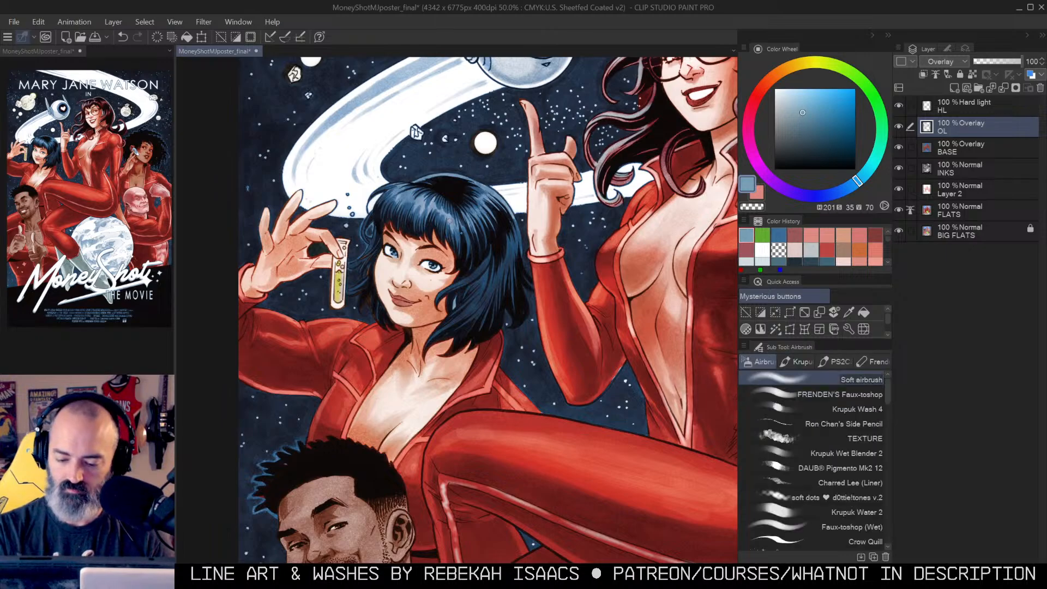
left_click(431, 206, "alt")
left_click_drag(483, 252, 484, 261)
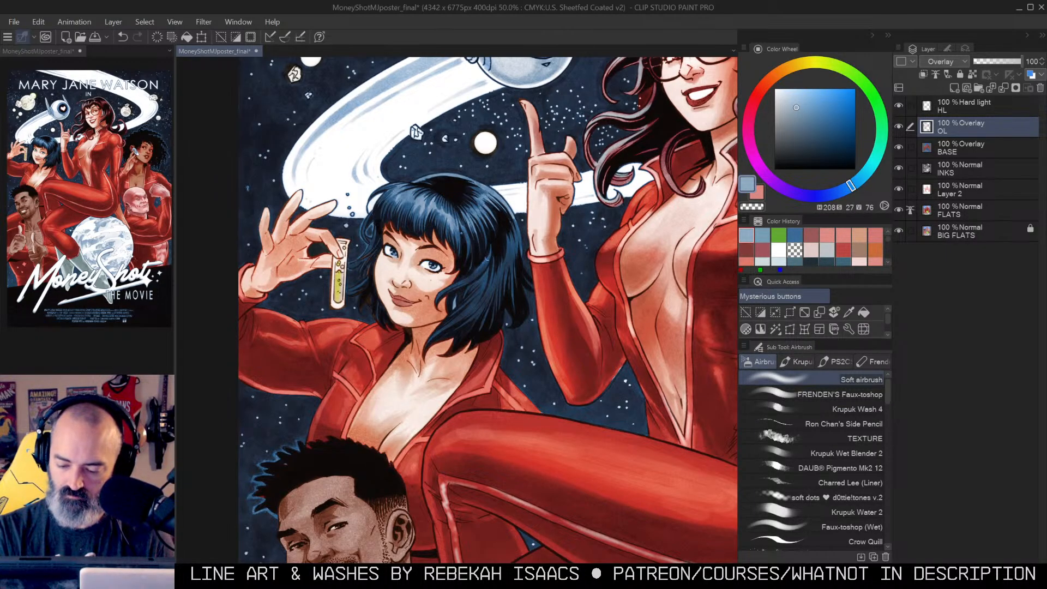
left_click_drag(461, 321, 516, 232)
mouse_move(423, 207)
left_mouse_down()
mouse_move(387, 206)
mouse_move(457, 227)
left_mouse_up()
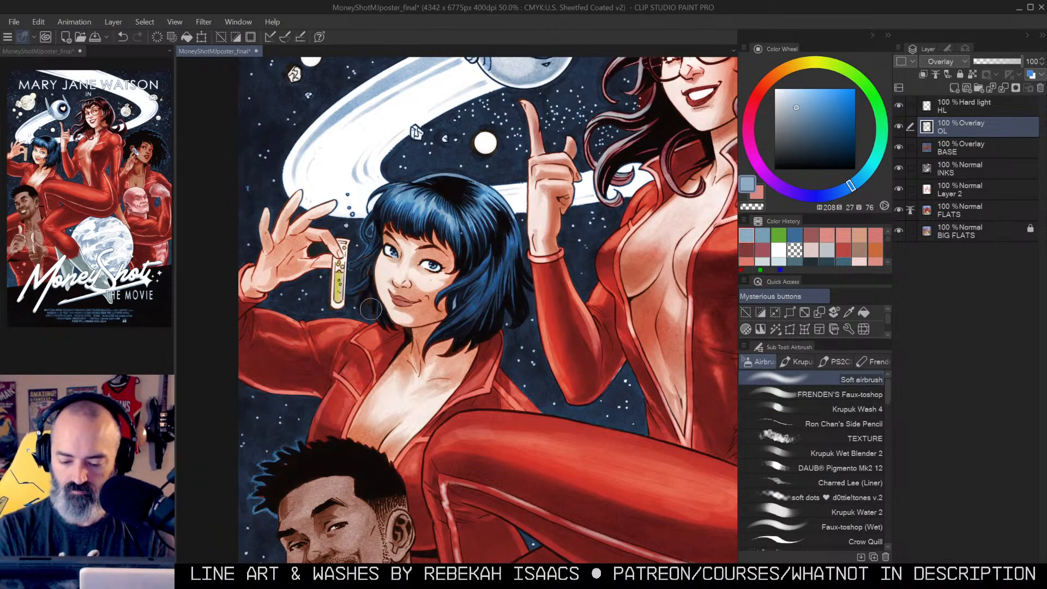
Step: Choose a paler blue and airbrush brighter highlights onto the blue-haired woman's side locks, undoing and repainting a stroke
left_click(444, 213, "alt")
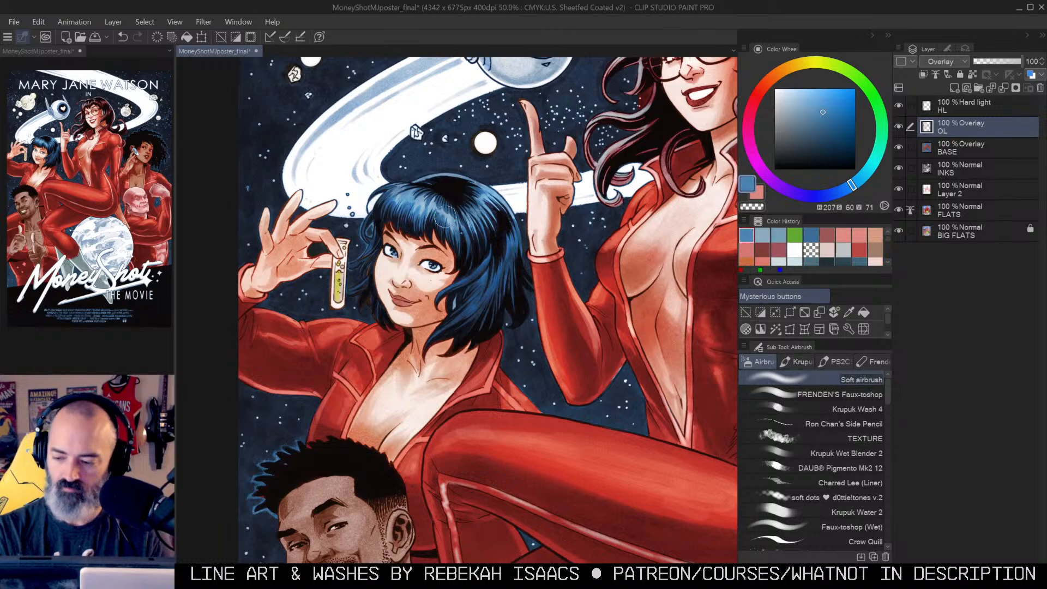
left_click(793, 93)
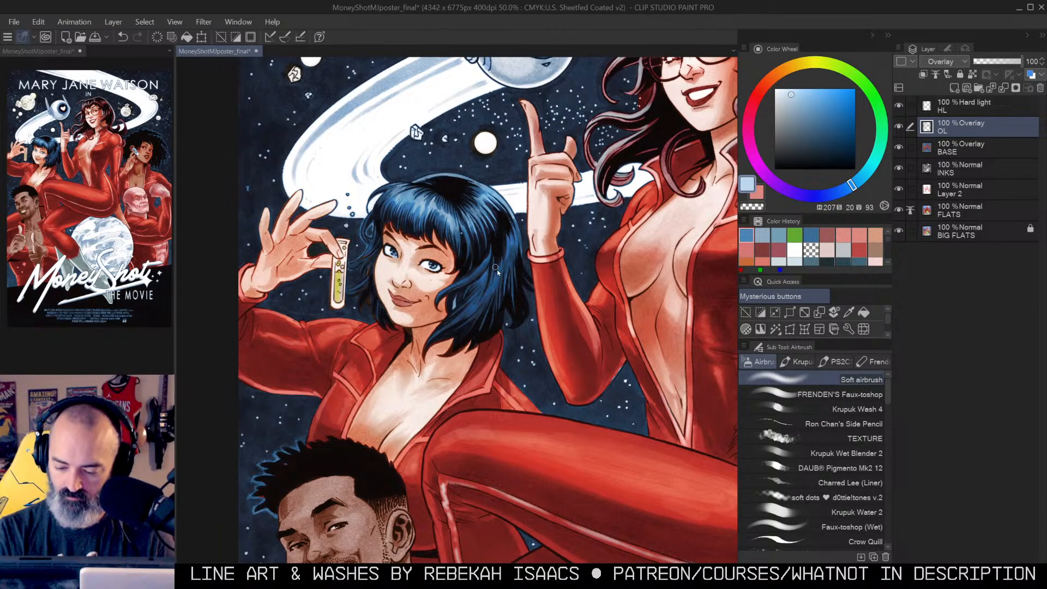
scroll(497, 269, "up", 1)
left_click_drag(431, 296, 491, 250)
key("ctrl+z")
left_click_drag(457, 320, 470, 314)
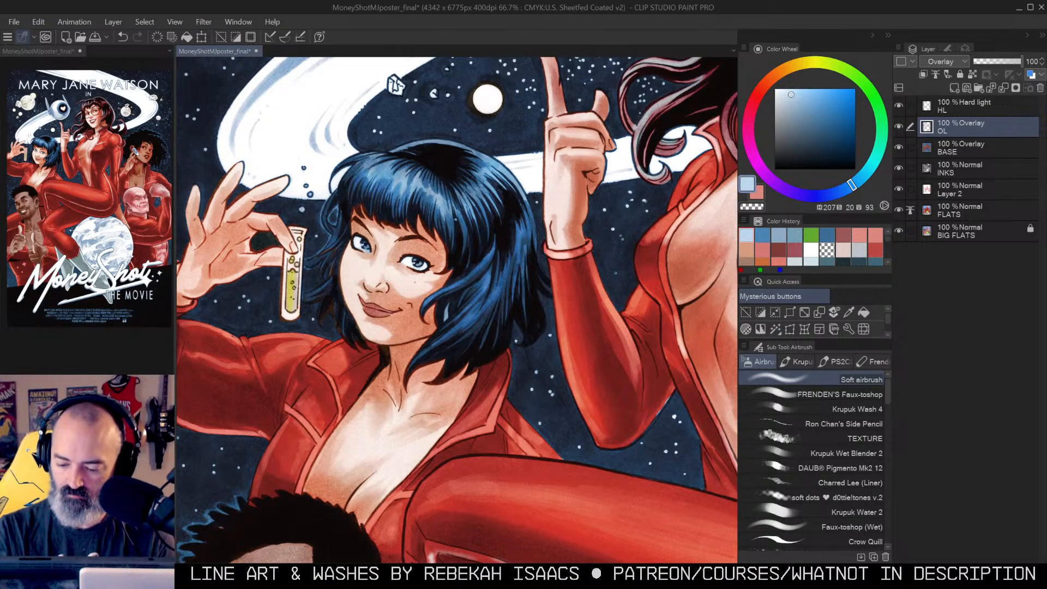
Step: Review the overall colour balance of the whole poster and the characters from several zoom levels
left_click(537, 259, "ctrl+alt")
left_click(539, 261, "ctrl+alt")
left_click(540, 261, "ctrl+alt")
left_click(539, 261, "ctrl+alt")
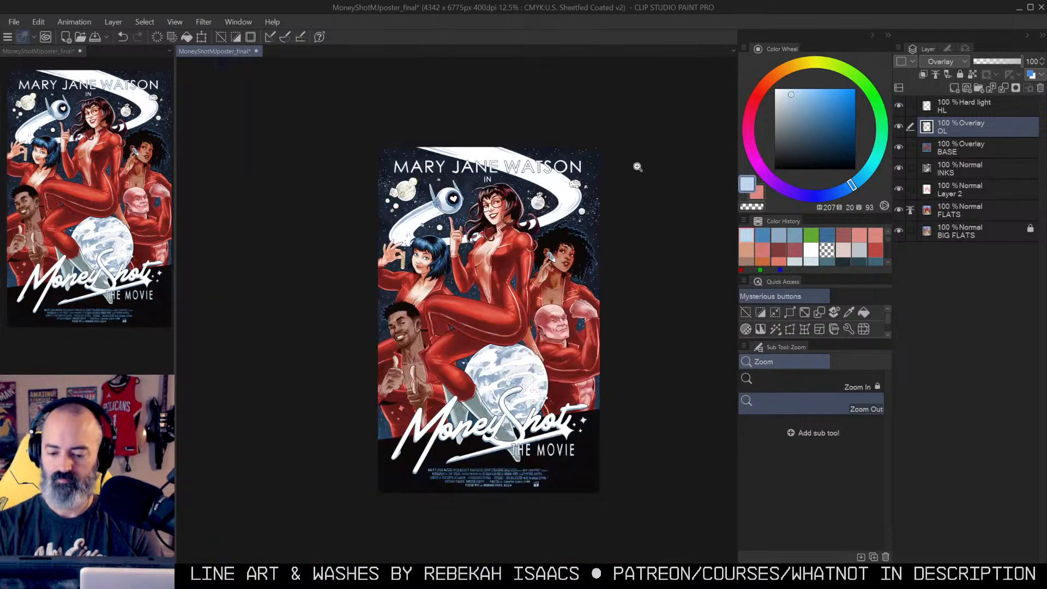
left_click_drag(611, 251, 610, 217)
left_click(529, 244, "ctrl")
left_click_drag(545, 233, 554, 289)
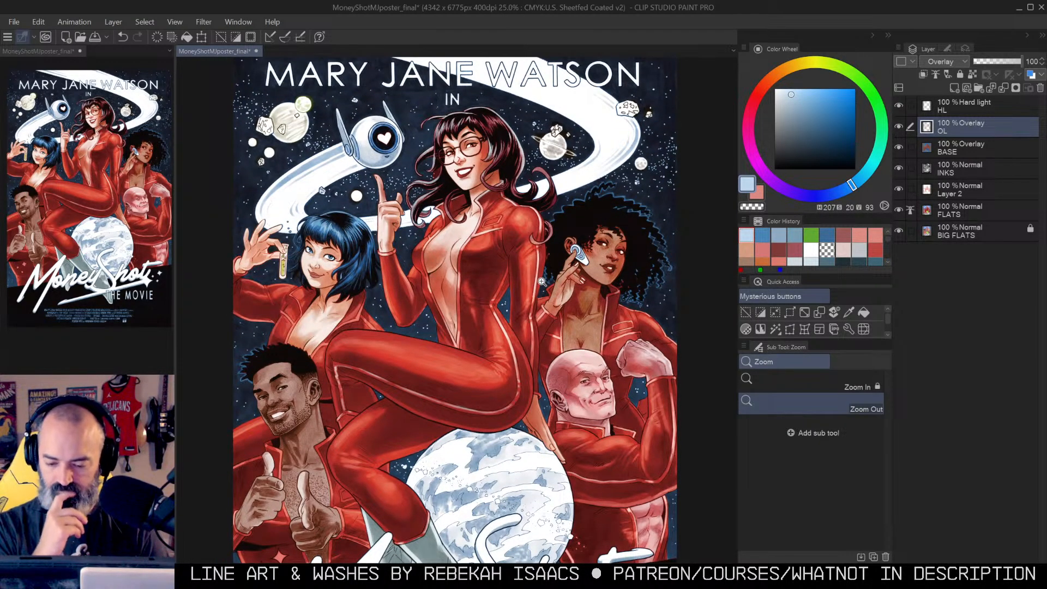
left_click_drag(541, 281, 534, 271)
left_click_drag(596, 253, 601, 198)
Step: Auto-select all the characters' red suits and jackets, checking the coverage with a Quick Mask
key("w")
left_click(528, 242)
key("q")
key("q")
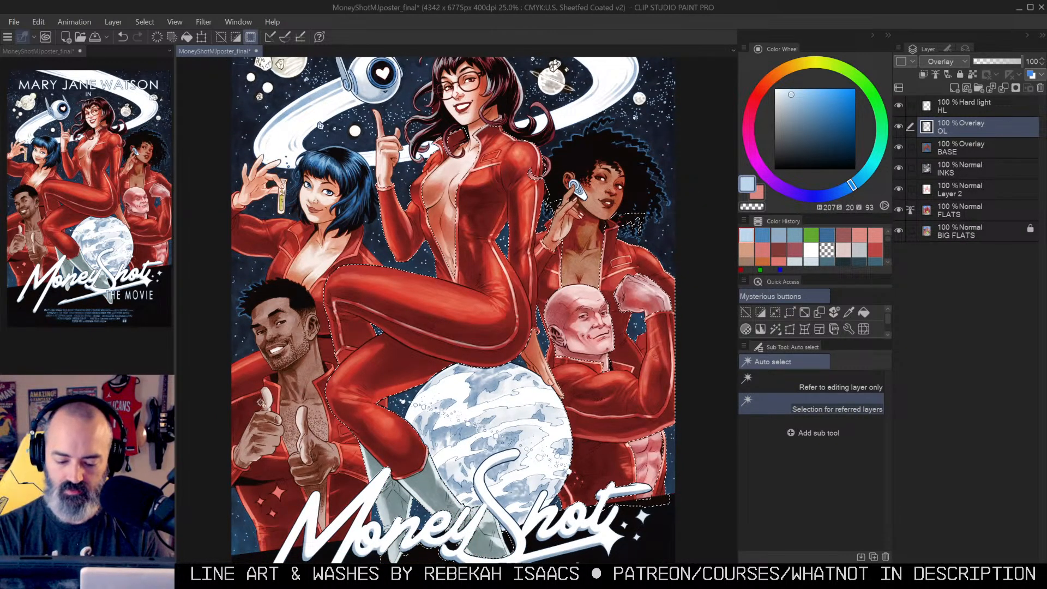
key("ctrl+m")
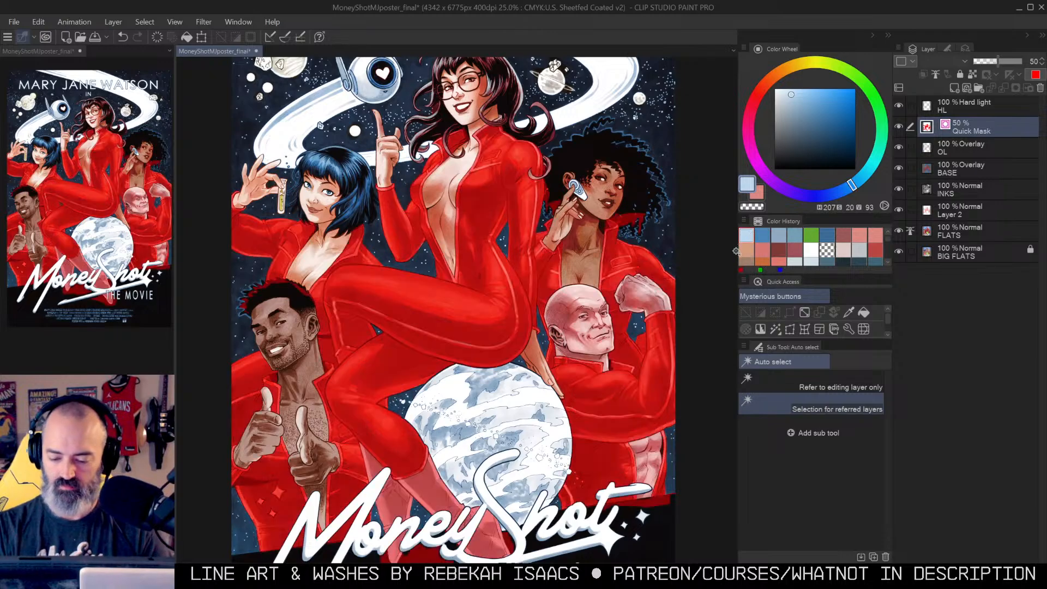
key("ctrl+m")
scroll(733, 258, "up", 1)
key("m")
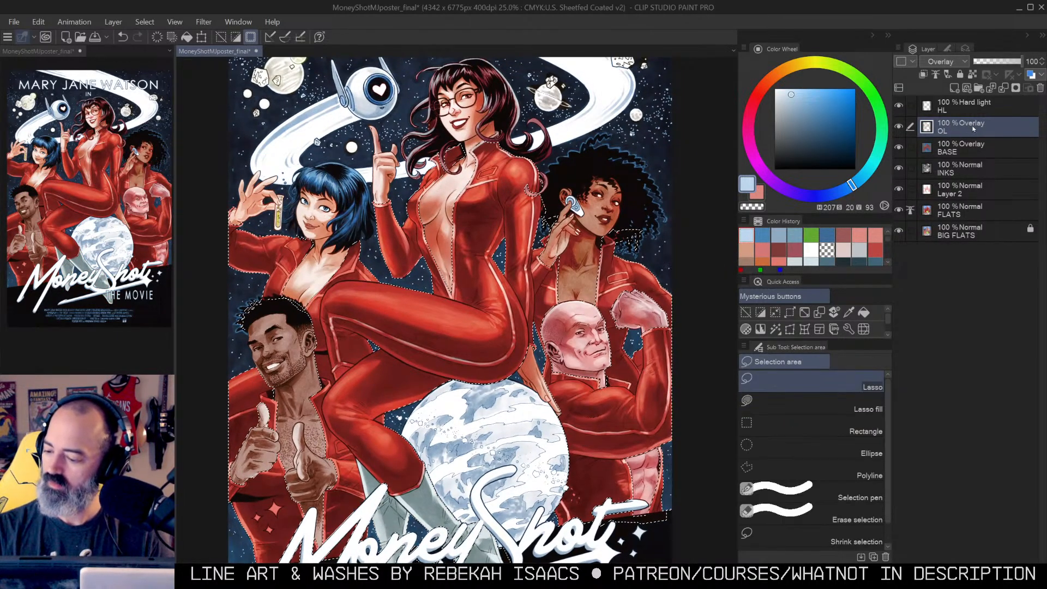
Step: Add a Color Balance correction layer above OL for the selected red suits and shift its shadows 24 toward blue
right_click(976, 127)
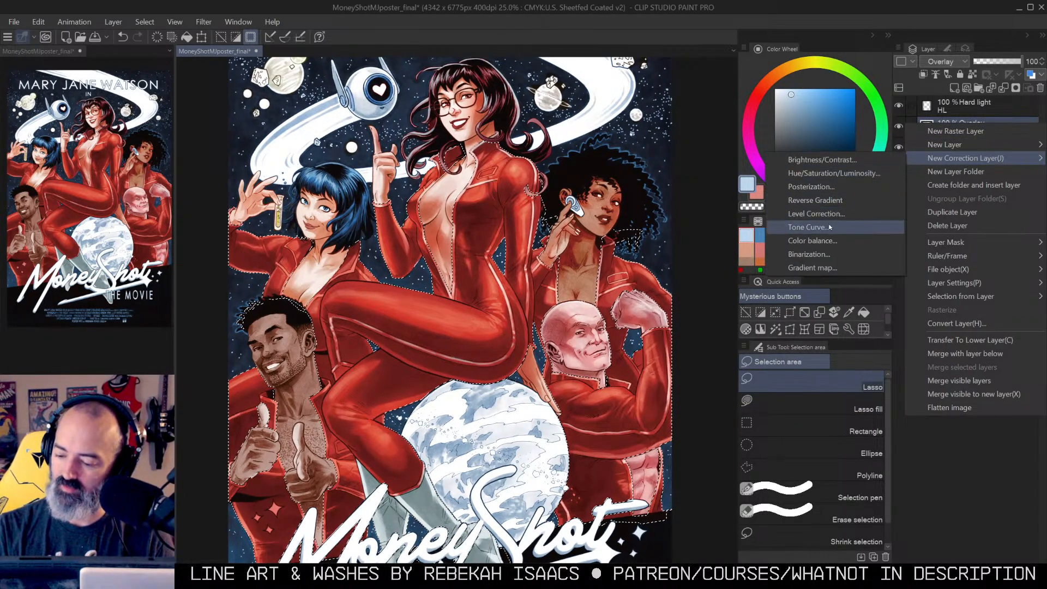
left_click(818, 242)
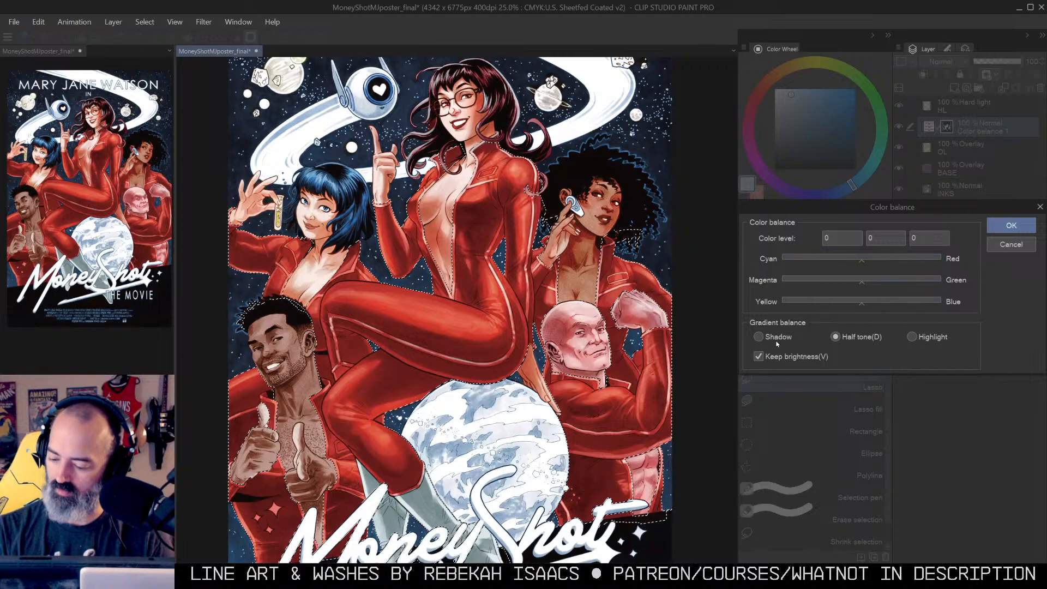
left_click(777, 342)
left_click_drag(864, 305, 877, 304)
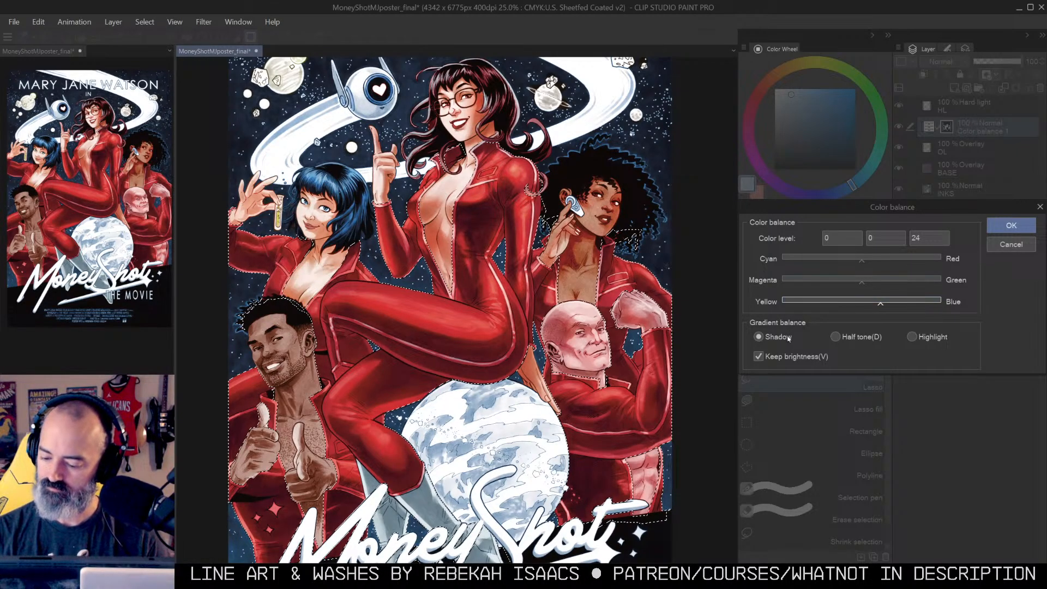
Step: Set the suits' highlight balance to -15 cyan/red, 13 magenta/green and -9 yellow/blue, and apply the correction
left_click(911, 338)
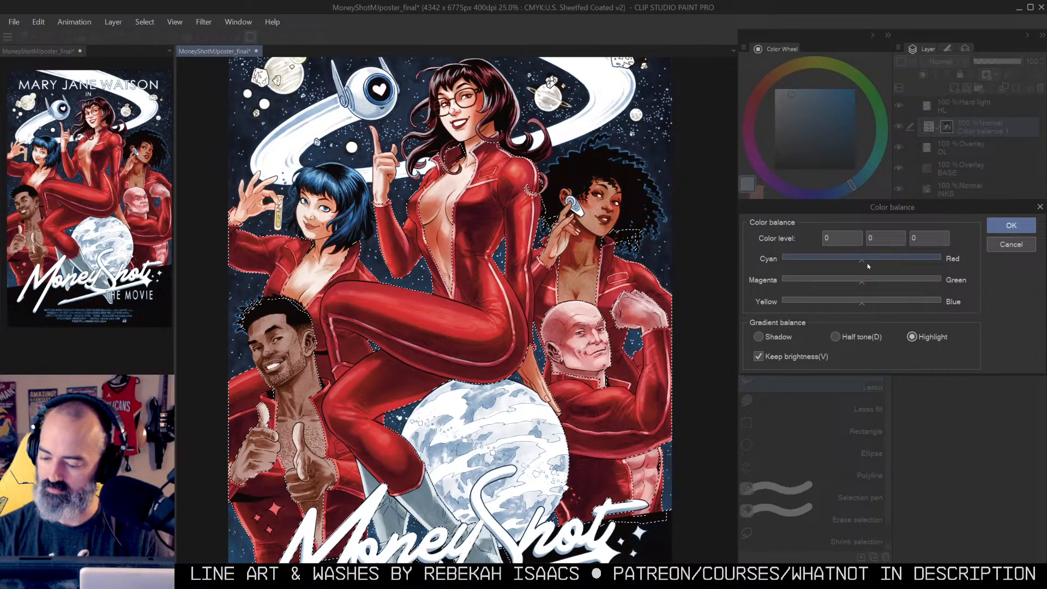
left_click_drag(859, 307, 856, 308)
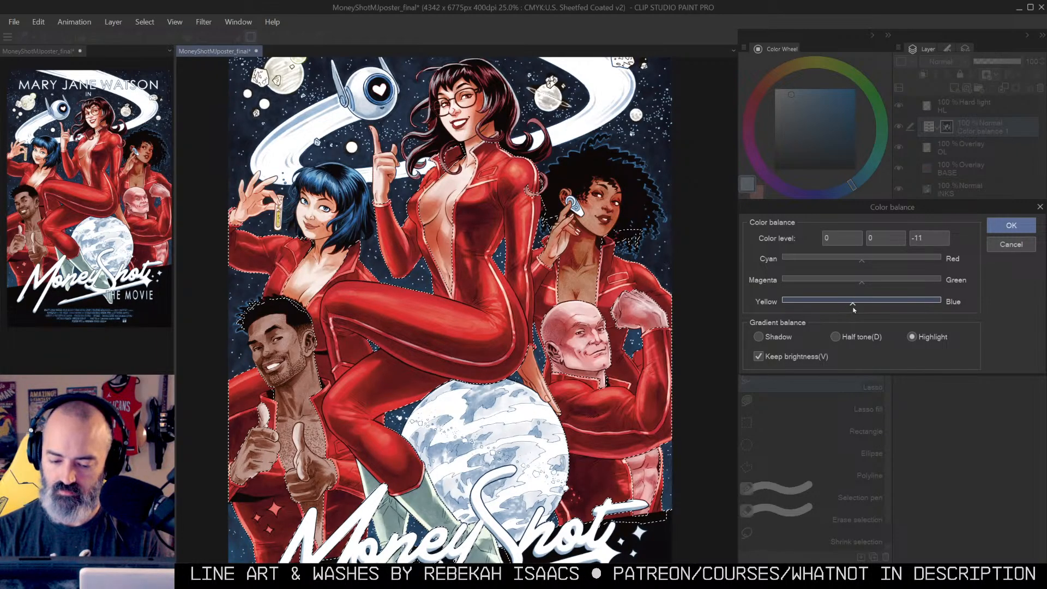
left_click_drag(862, 284, 855, 263)
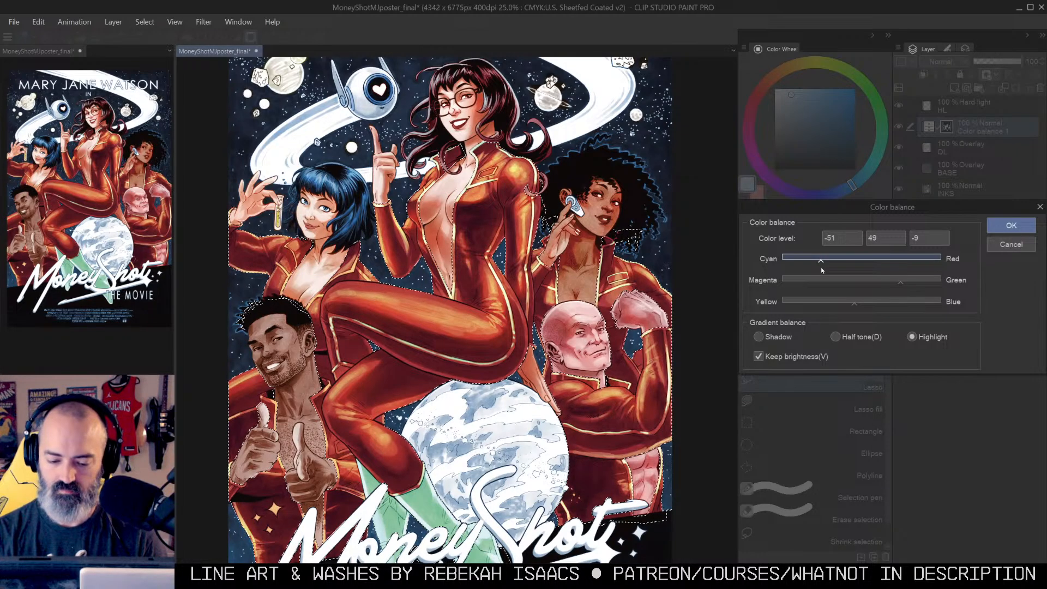
left_click_drag(882, 264, 849, 269)
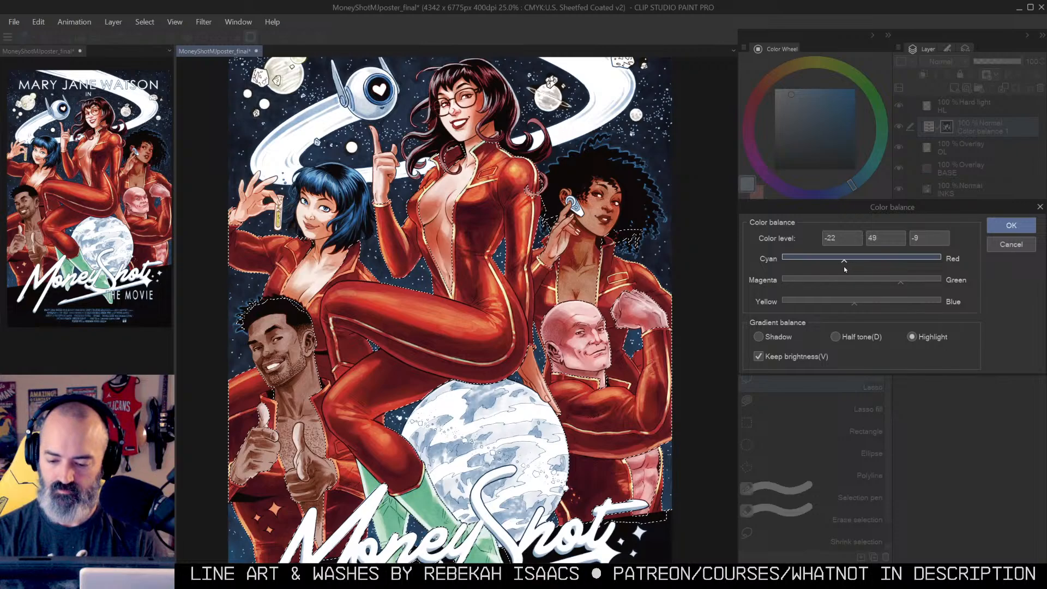
left_click_drag(844, 269, 849, 269)
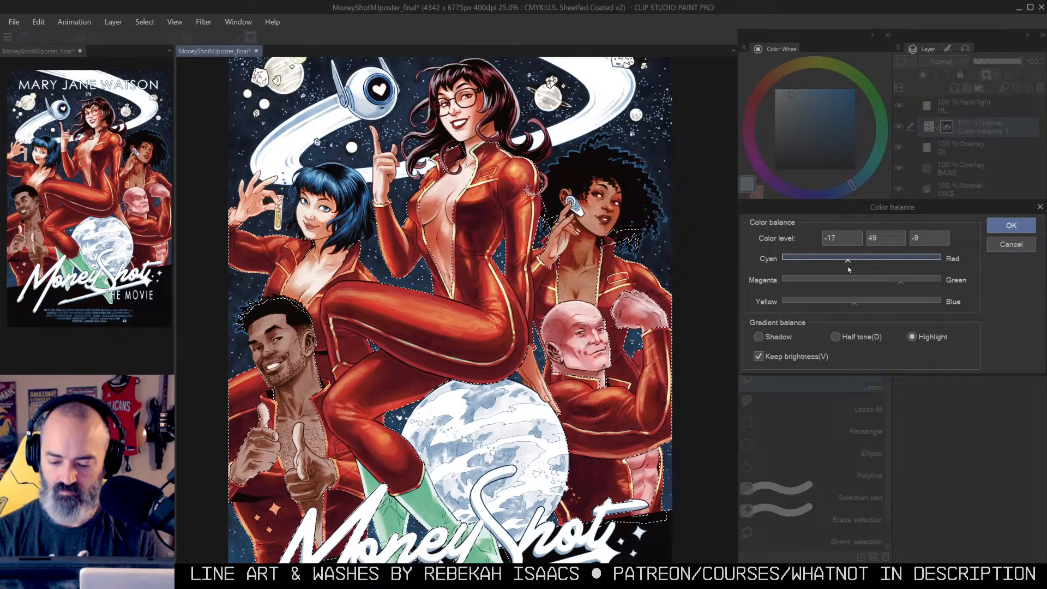
left_click_drag(900, 282, 858, 287)
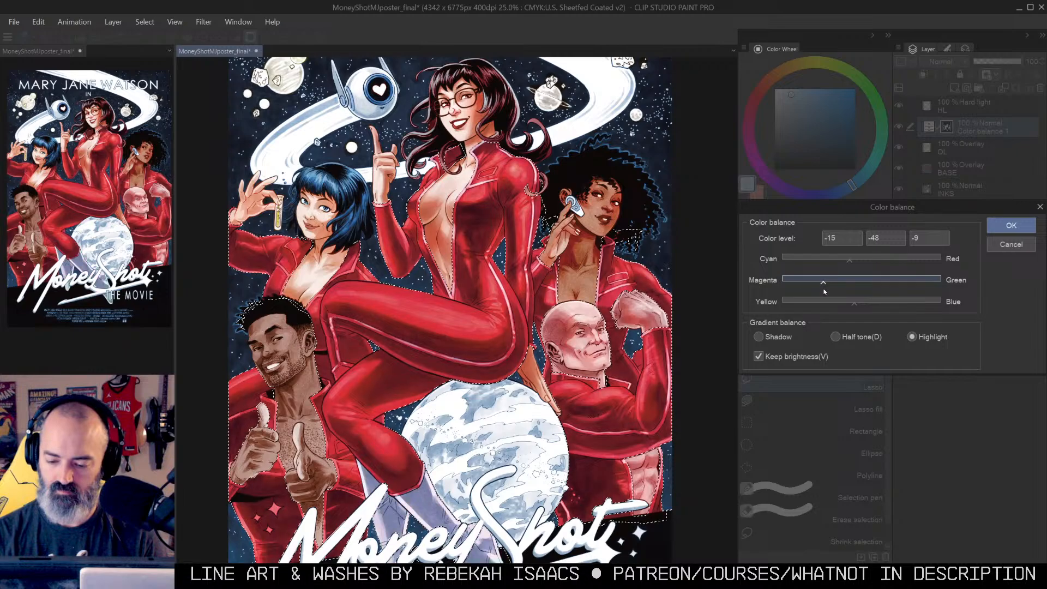
mouse_move(858, 288)
left_mouse_down()
mouse_move(794, 296)
mouse_move(885, 290)
mouse_move(875, 293)
left_mouse_up()
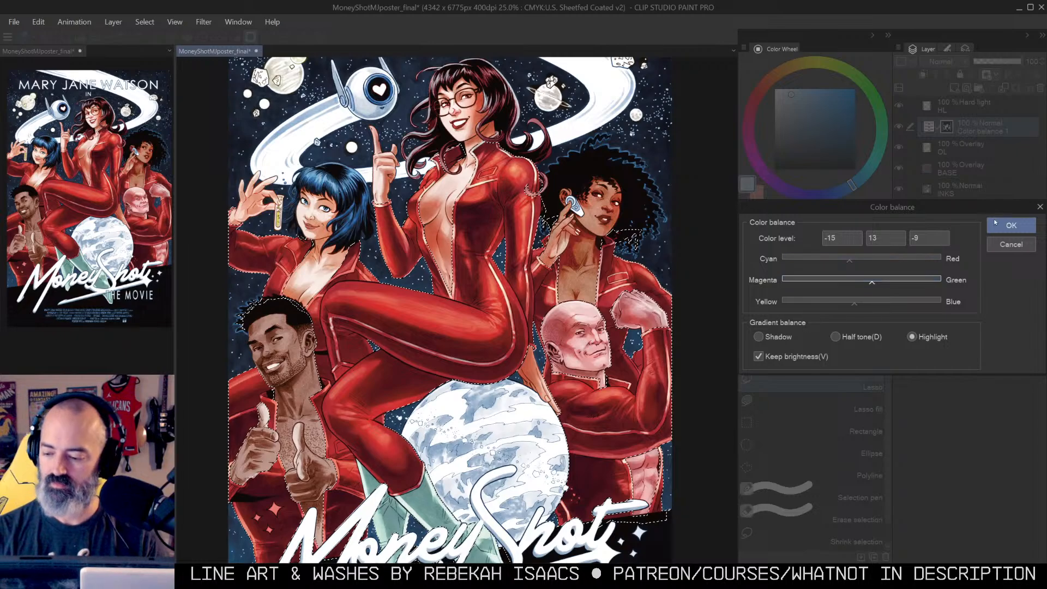
left_click(1011, 225)
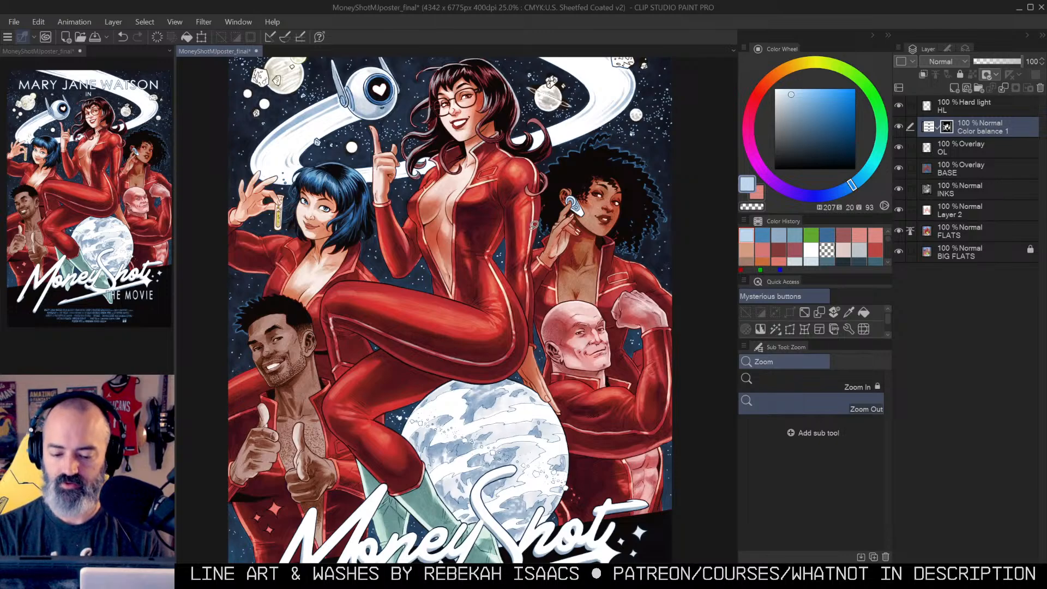
Step: Auto-select the starry blue background around the characters and hide the selection outline, ready for airbrushing
mouse_move(545, 252)
left_mouse_down()
mouse_move(556, 196)
mouse_move(554, 257)
left_mouse_up()
left_click(547, 226, "alt")
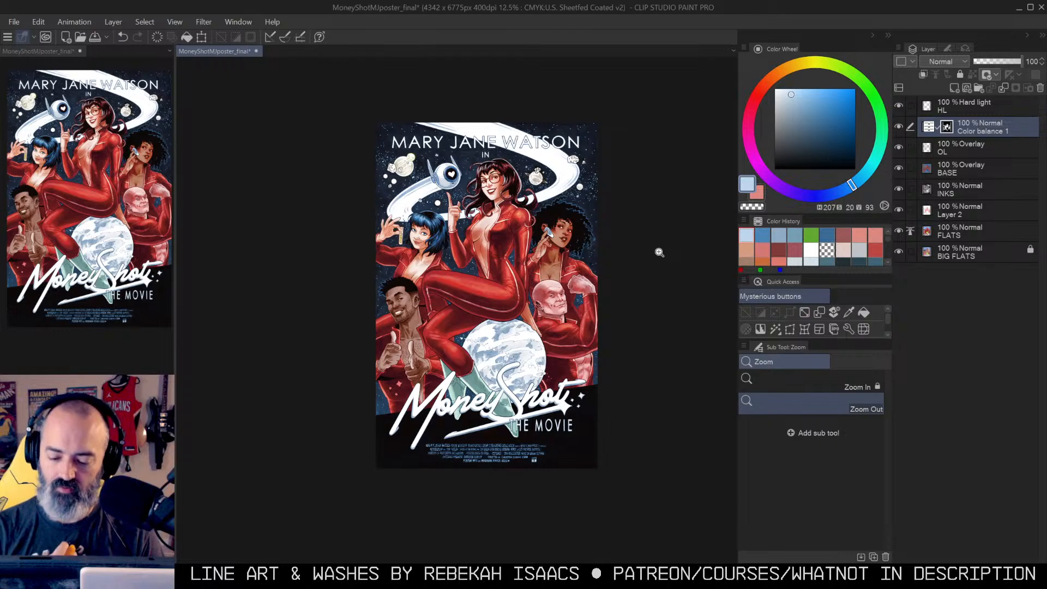
key("w")
left_click(583, 196)
key("ctrl+h")
key("b")
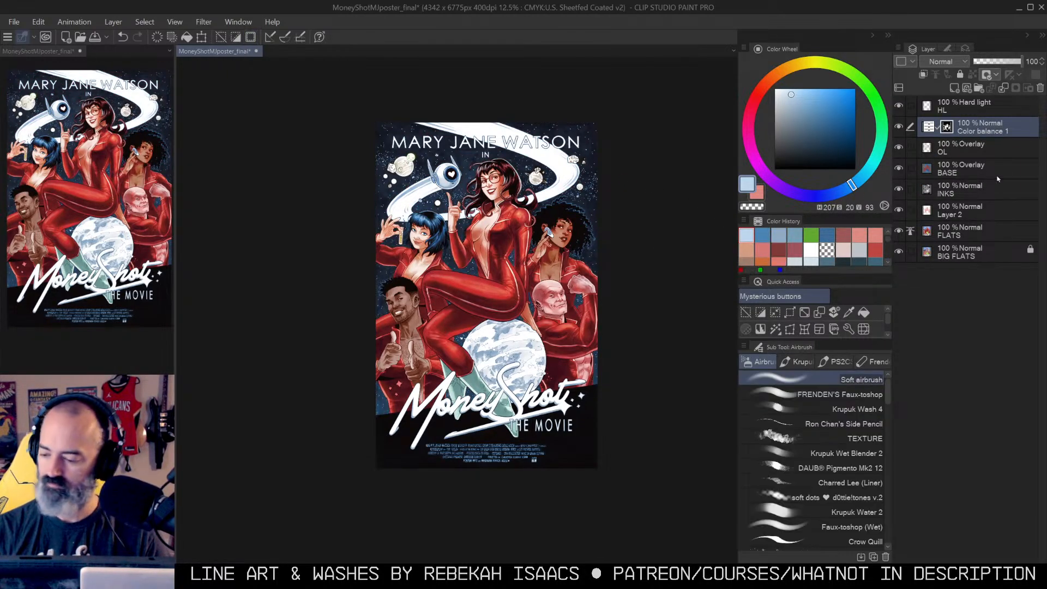
Step: Add a Hard light layer above Layer 2 and airbrush a light blue into the sky around the characters
left_click(977, 208)
key("F2")
left_click(813, 95)
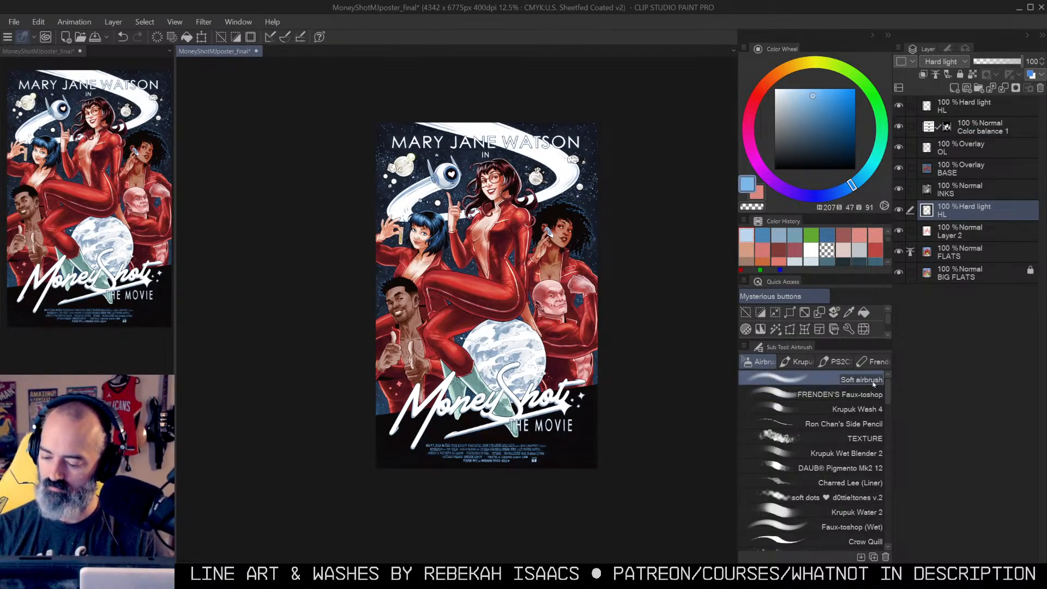
left_click_drag(493, 365, 482, 362)
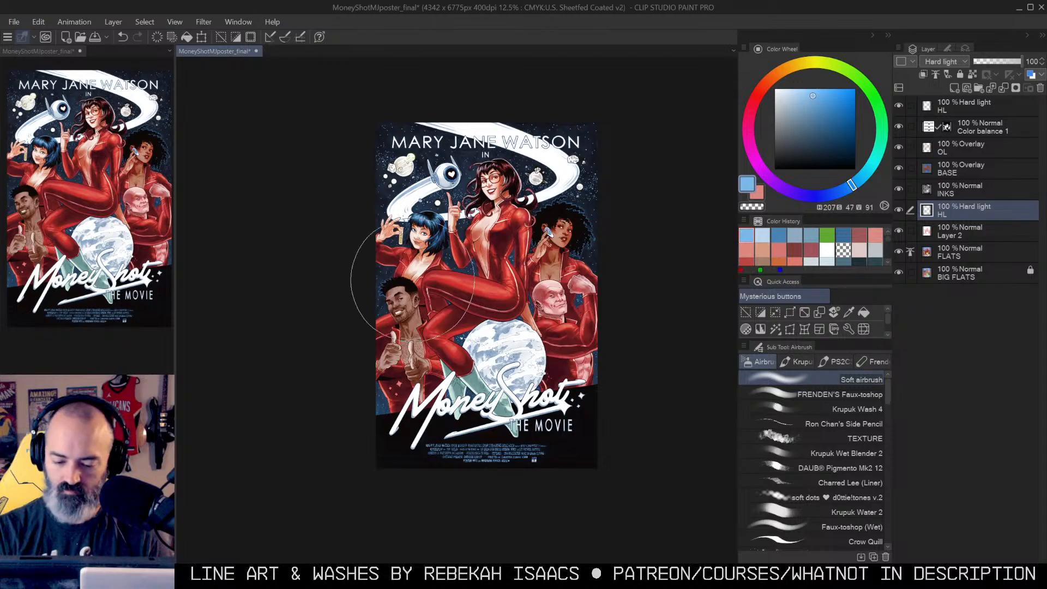
Step: Choose a paler blue, check the new HL layer in isolation, and airbrush the sky glow on the topmost HL layer
left_click(804, 98)
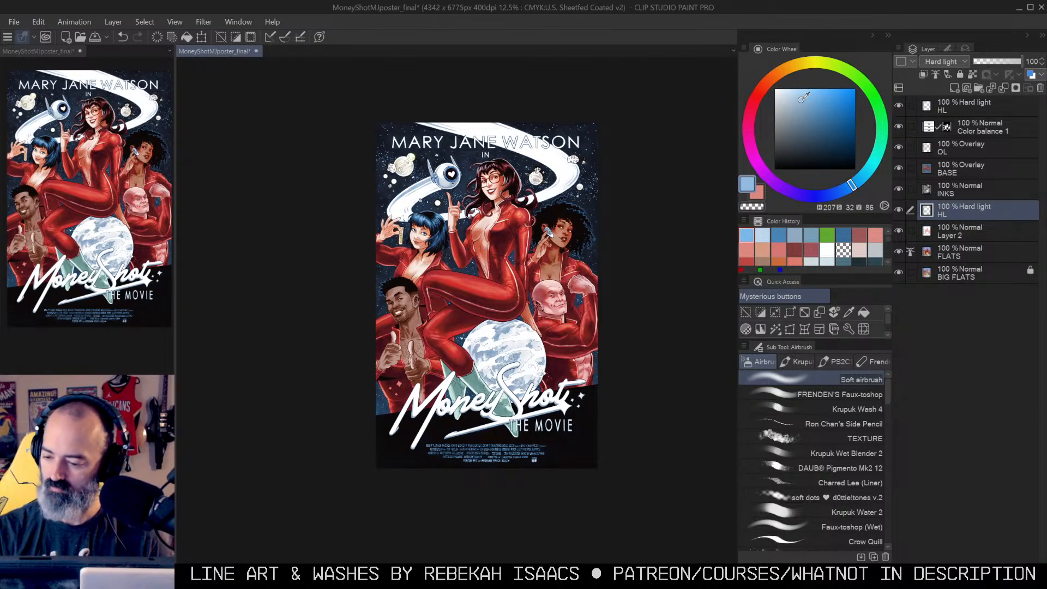
left_click(898, 212, "alt")
left_click(899, 211, "alt")
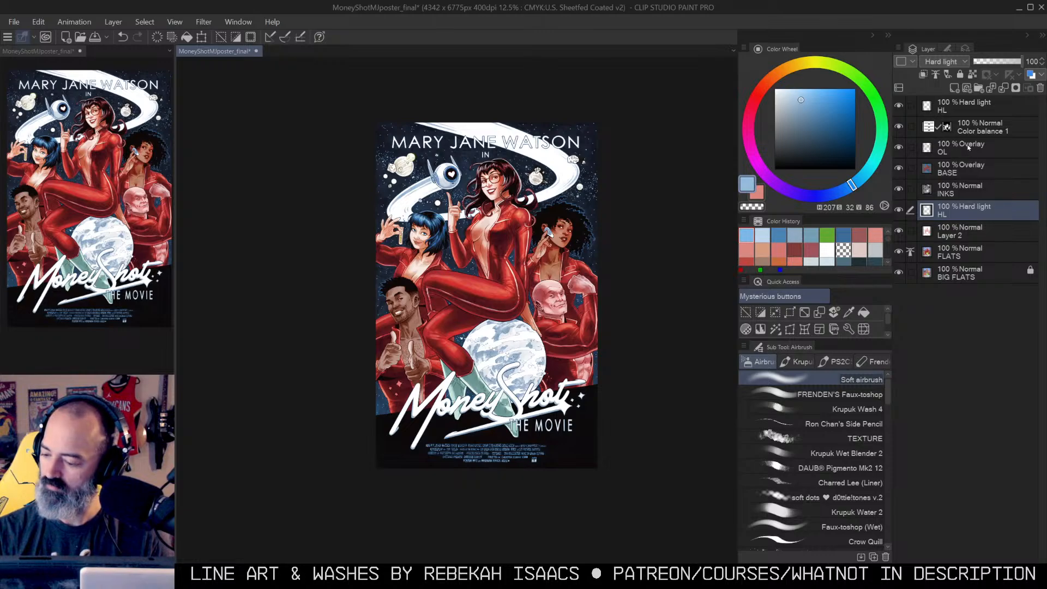
left_click(971, 106)
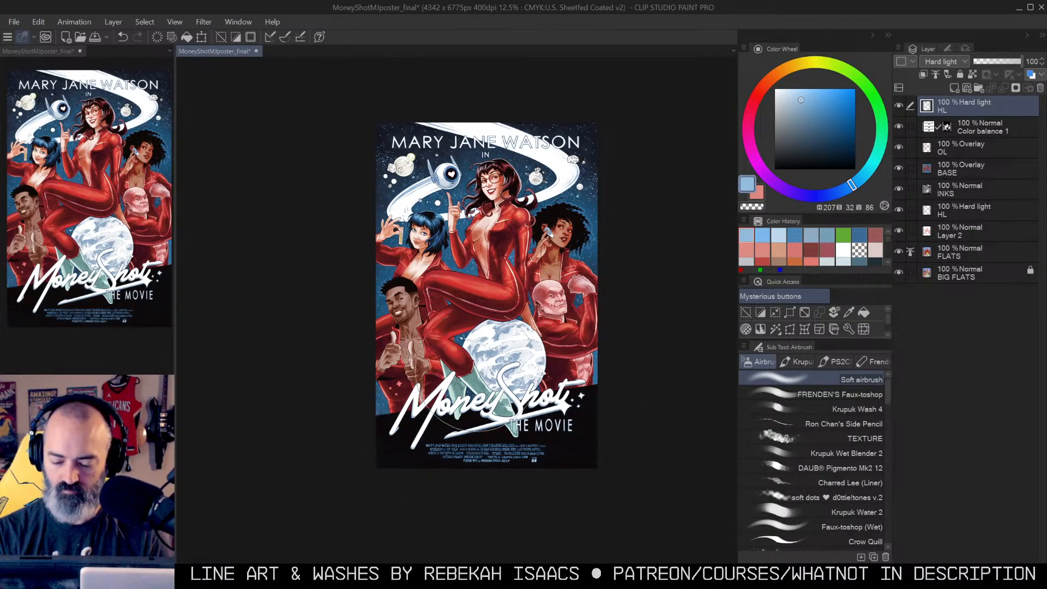
Step: Review the sky glow across the whole poster at several zoom levels, and clear the background selection
key("slash")
left_click(535, 307)
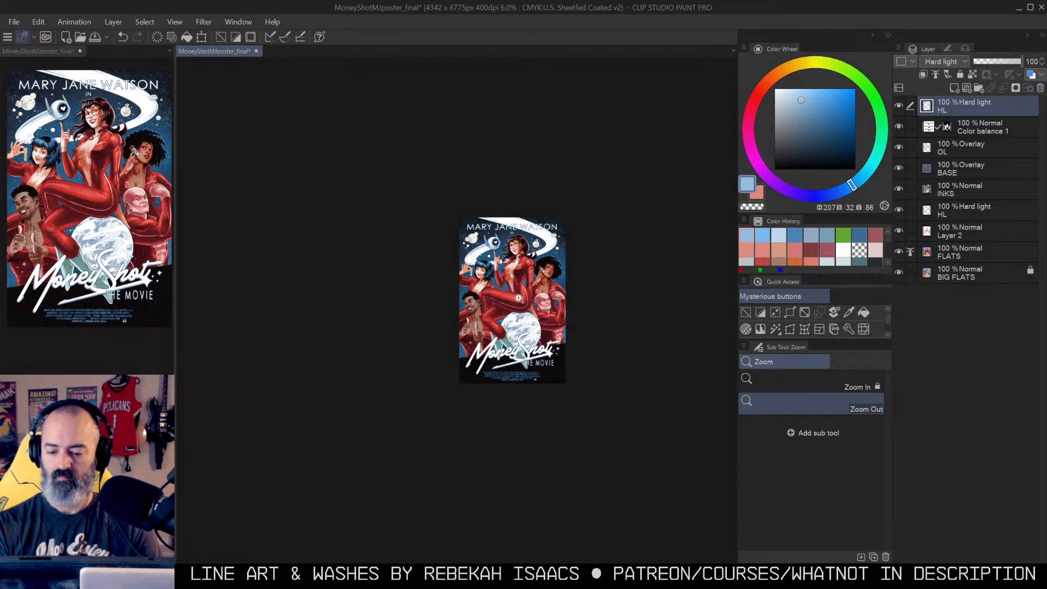
left_click(519, 299, "alt")
left_click(519, 298, "alt")
left_click(547, 261, "alt")
left_click(588, 208, "alt")
mouse_move(694, 156)
left_mouse_down()
mouse_move(634, 206)
mouse_move(655, 215)
mouse_move(641, 233)
mouse_move(634, 187)
left_mouse_up()
left_click(612, 223, "alt")
key("ctrl+d")
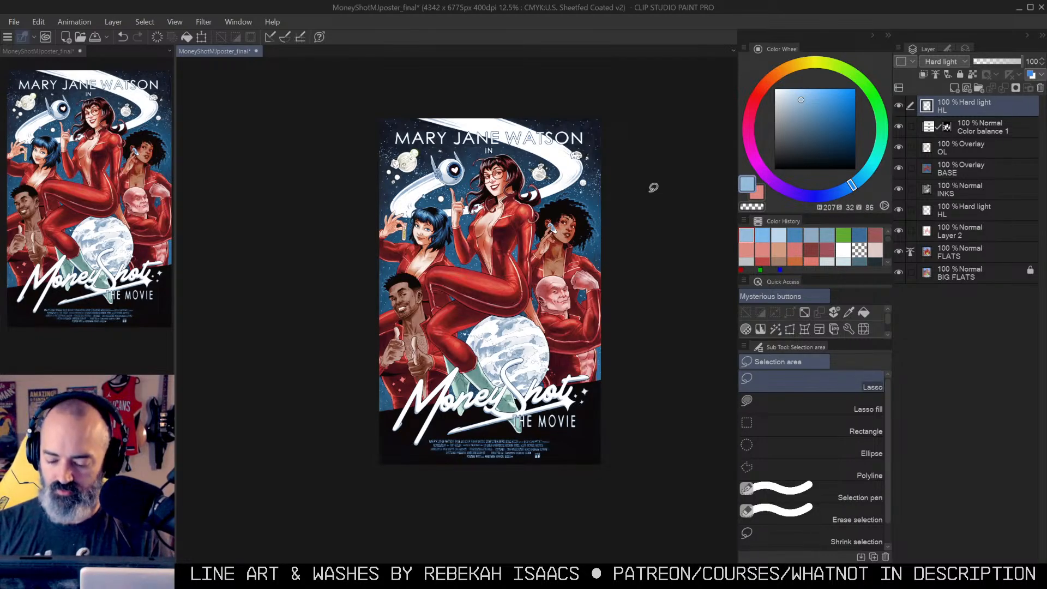
Step: Lasso the two red patches around the seated woman's bent knee where her tucked boot shows
key("ctrl+space")
left_click(473, 331, "ctrl")
left_click(473, 331, "ctrl")
left_click_drag(434, 305, 528, 255)
left_click(522, 303)
left_click(522, 303)
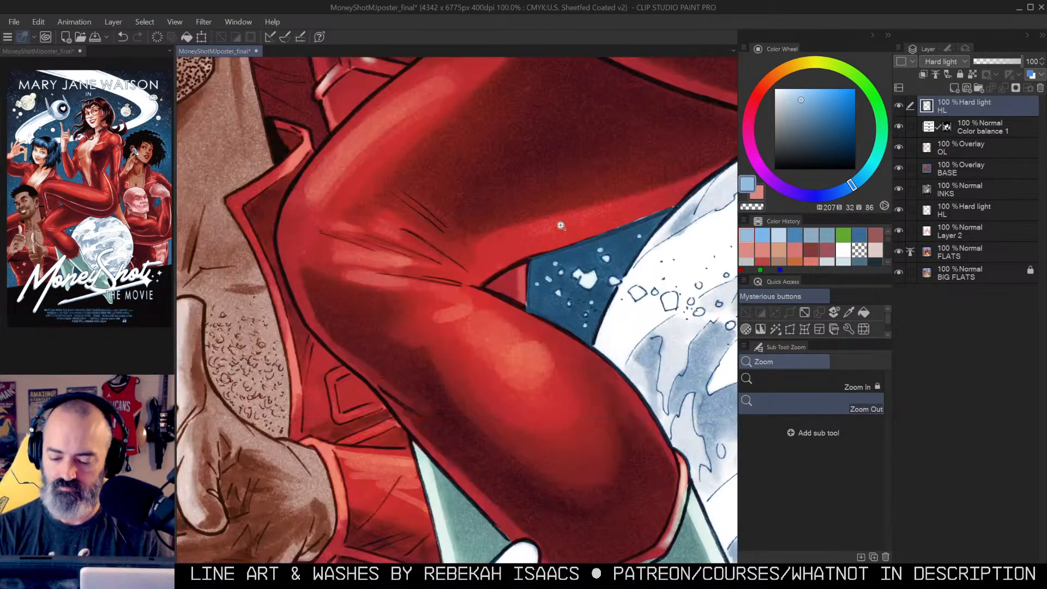
key("m")
mouse_move(490, 277)
left_mouse_down()
mouse_move(531, 256)
mouse_move(529, 308)
mouse_move(486, 287)
left_mouse_up()
left_click_drag(517, 164, 610, 288)
mouse_move(424, 255)
left_mouse_down()
mouse_move(409, 218)
mouse_move(434, 183)
mouse_move(488, 182)
mouse_move(491, 195)
mouse_move(422, 258)
left_mouse_up()
left_click(529, 236, "alt")
left_click(529, 236, "alt")
left_click_drag(629, 254, 509, 223)
key("b")
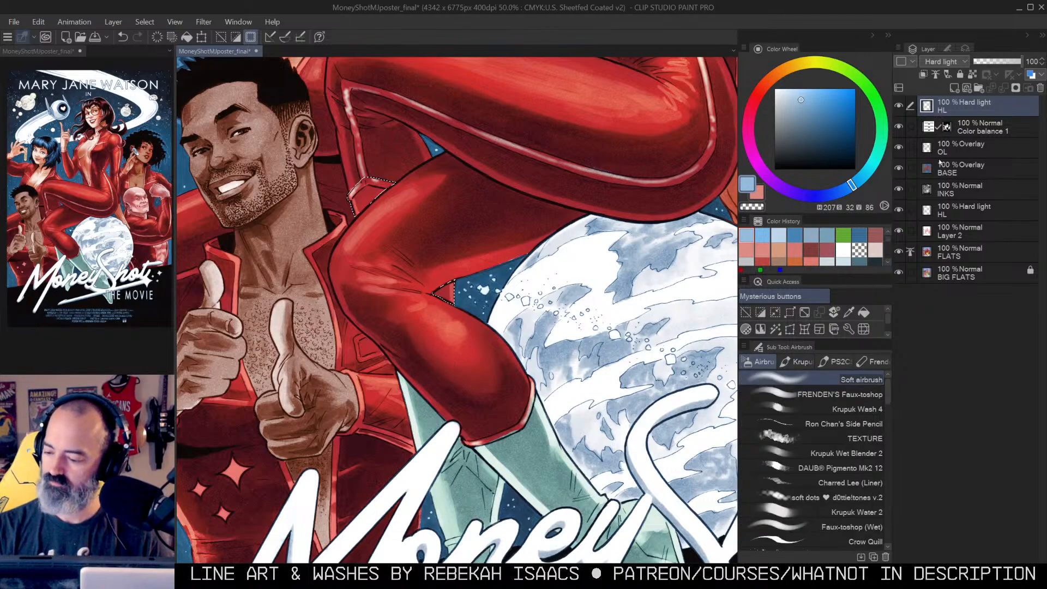
Step: Sample the boot grey from the isolated BASE layer and airbrush it over the two selected patches on BASE
left_click(899, 168, "alt")
left_click(423, 417, "alt")
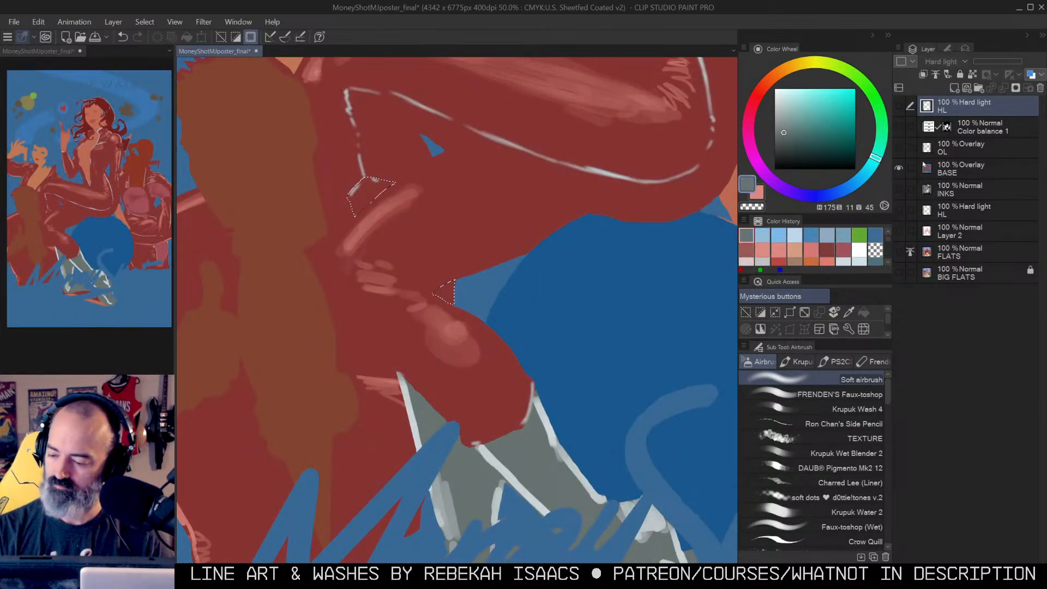
left_click(929, 172)
left_click(899, 167, "alt")
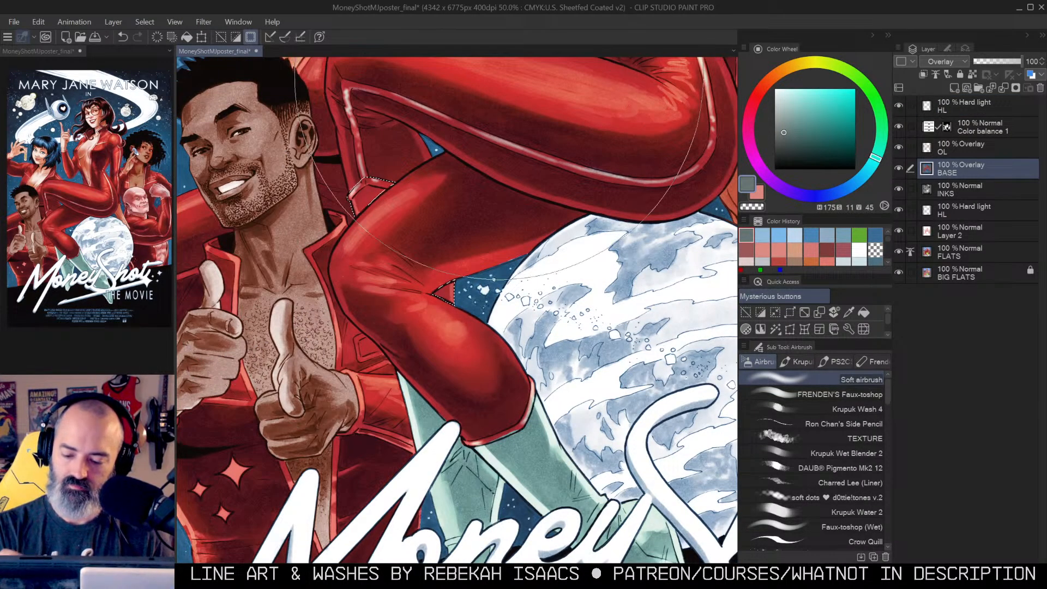
mouse_move(377, 216)
left_mouse_down()
mouse_move(411, 219)
mouse_move(416, 240)
mouse_move(477, 226)
left_mouse_up()
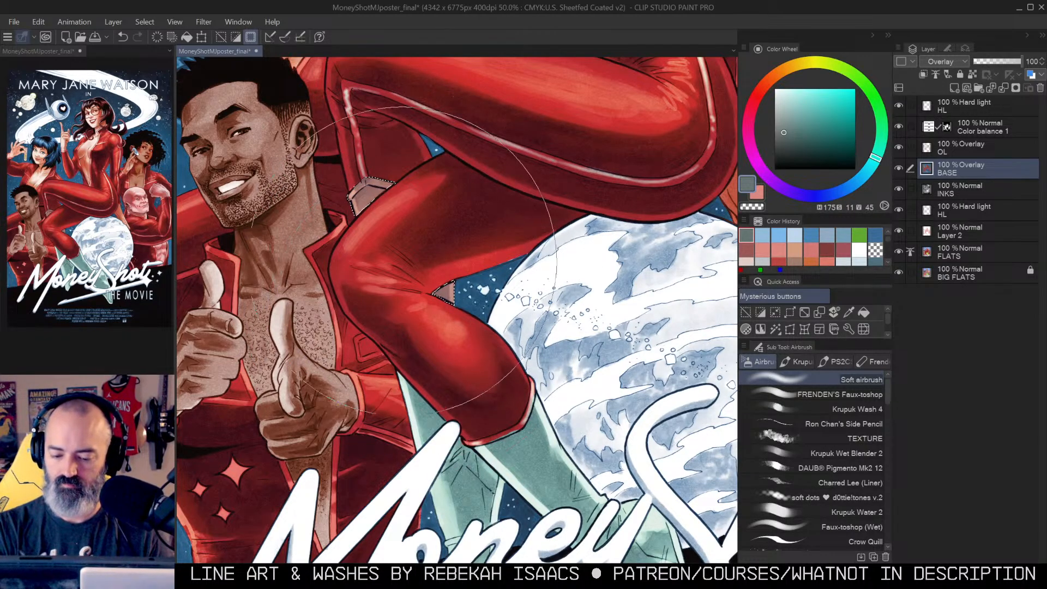
Step: Check the other colour layers in isolation, sample the boots' pale grey from Layer 2, and fill both patches on that layer
left_click(899, 148, "alt")
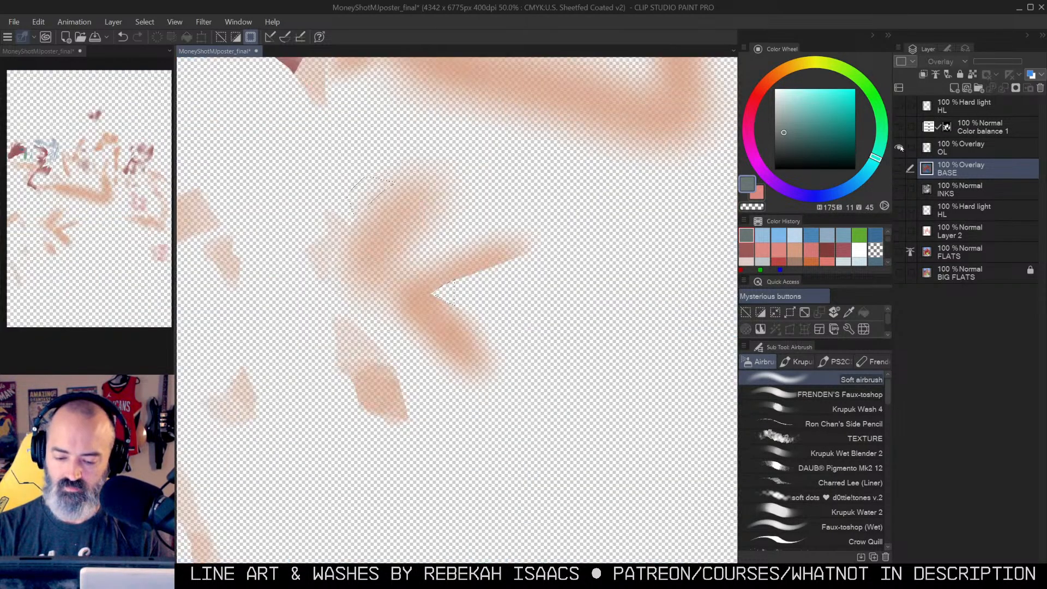
left_click(899, 148, "alt")
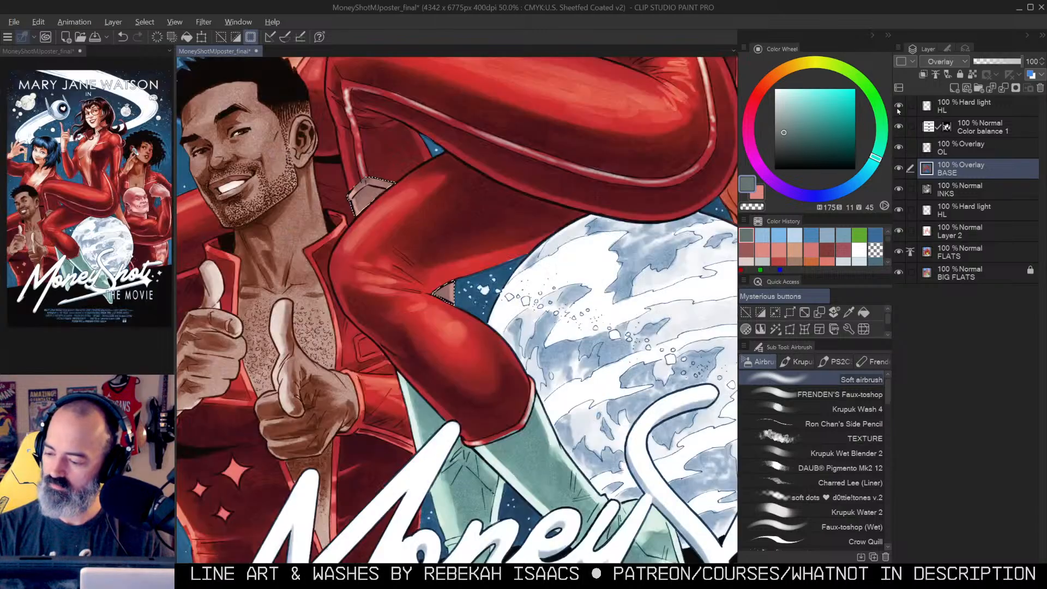
left_click(899, 210, "alt")
left_click(899, 210, "alt")
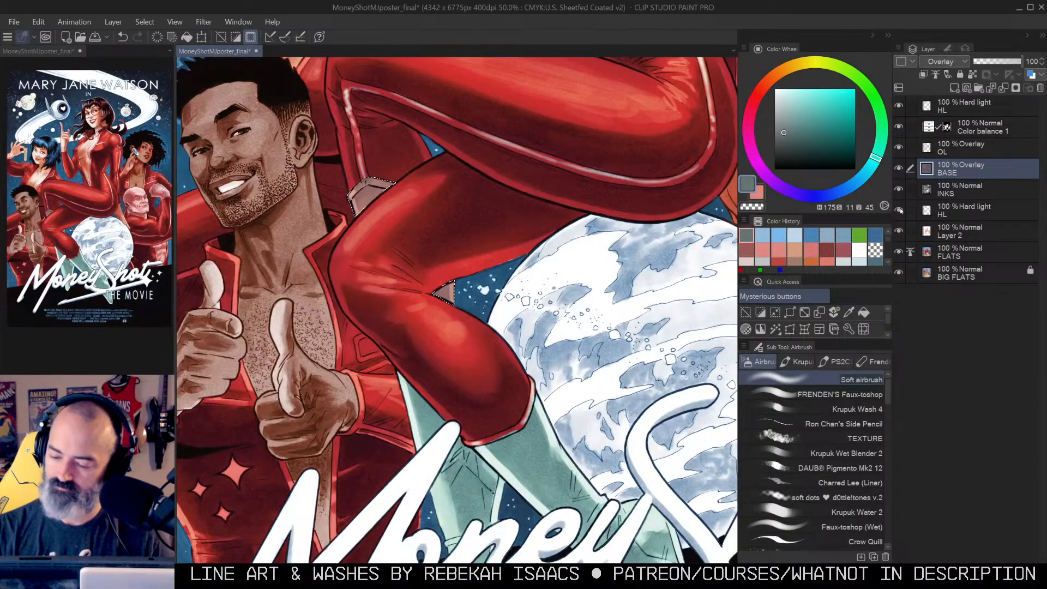
left_click(899, 210, "alt")
left_click(899, 210, "alt")
left_click(899, 230, "alt")
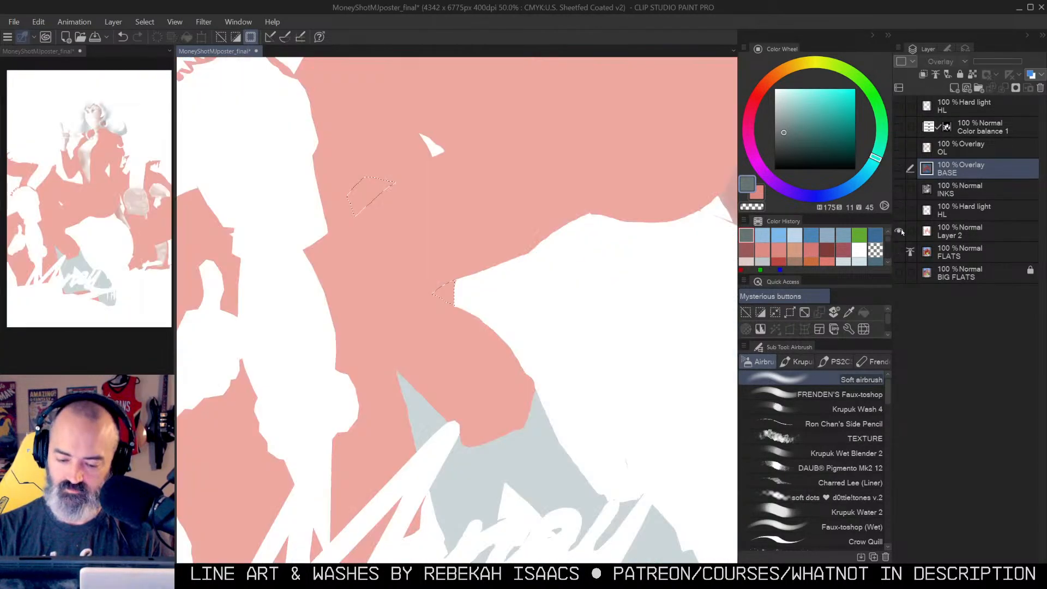
left_click(537, 408, "alt")
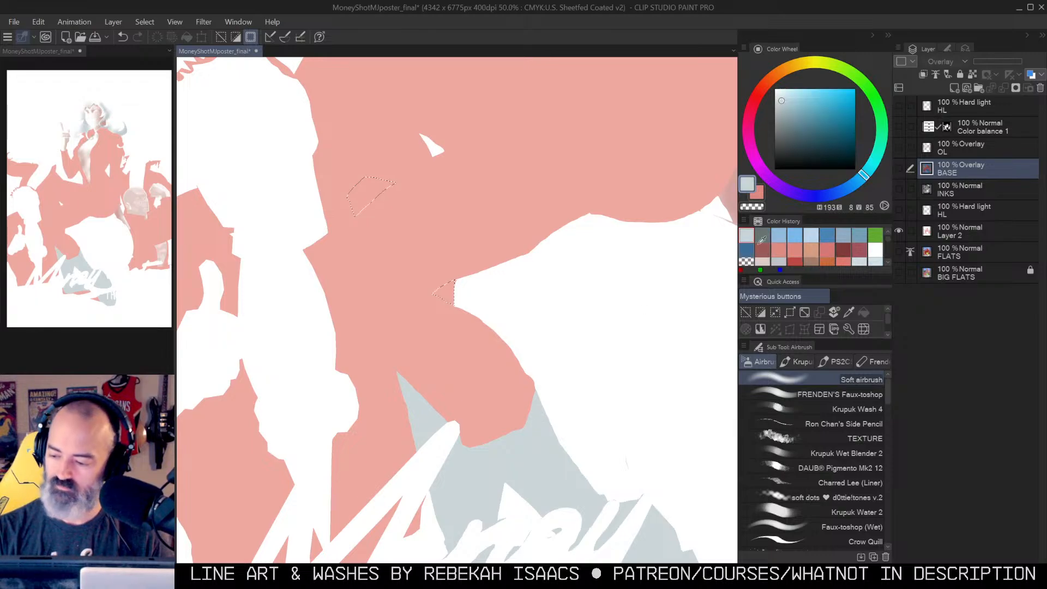
left_click(899, 232, "alt")
left_click(950, 232)
key("g")
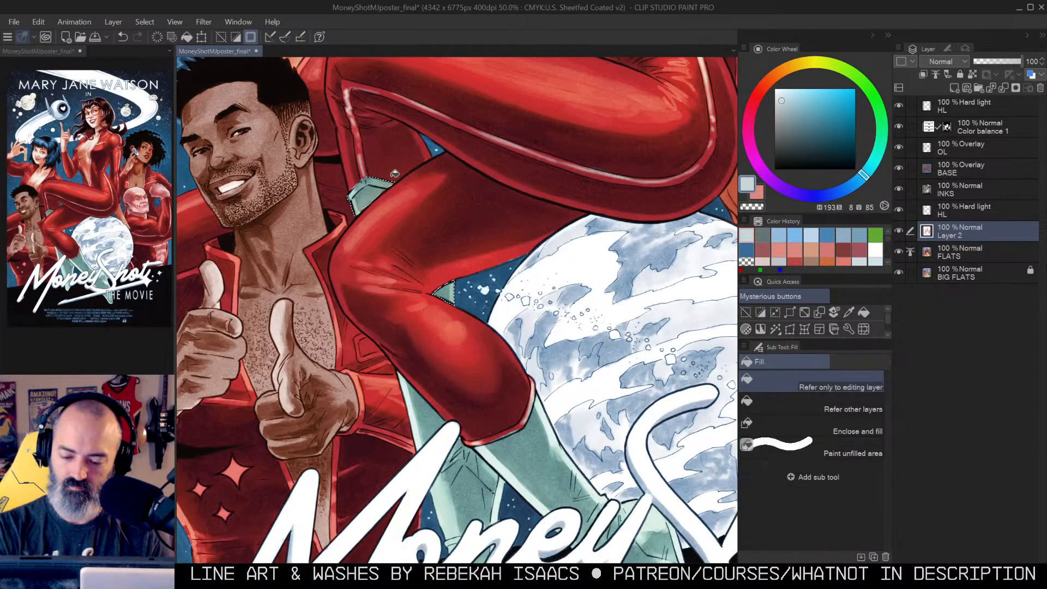
Step: Deselect the boot patches and review the recoloured boot against the whole poster
key("ctrl+d")
key("m")
left_click(551, 252, "alt")
left_click(551, 253, "alt")
left_click(553, 253, "alt")
left_click(554, 254, "alt")
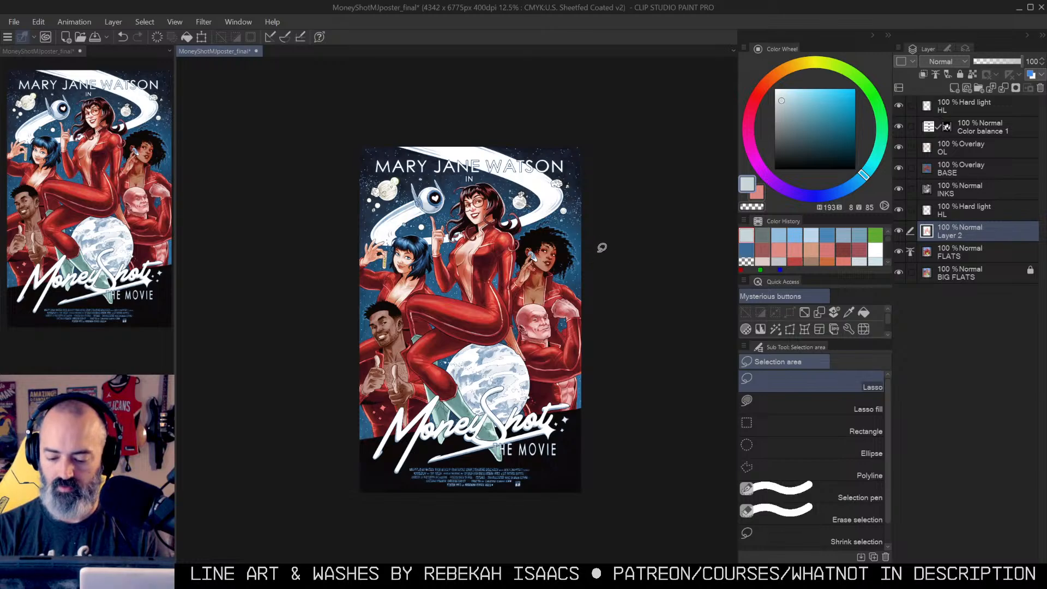
Step: Check the BASE layer in isolation around the thumbs-up man and reuse the recent pale blue, 193, 14, 90, as the painting colour
left_click_drag(528, 253, 569, 200)
left_click(461, 293, "ctrl")
left_click(460, 292, "ctrl")
left_click(461, 293, "ctrl")
left_click_drag(482, 322, 546, 266)
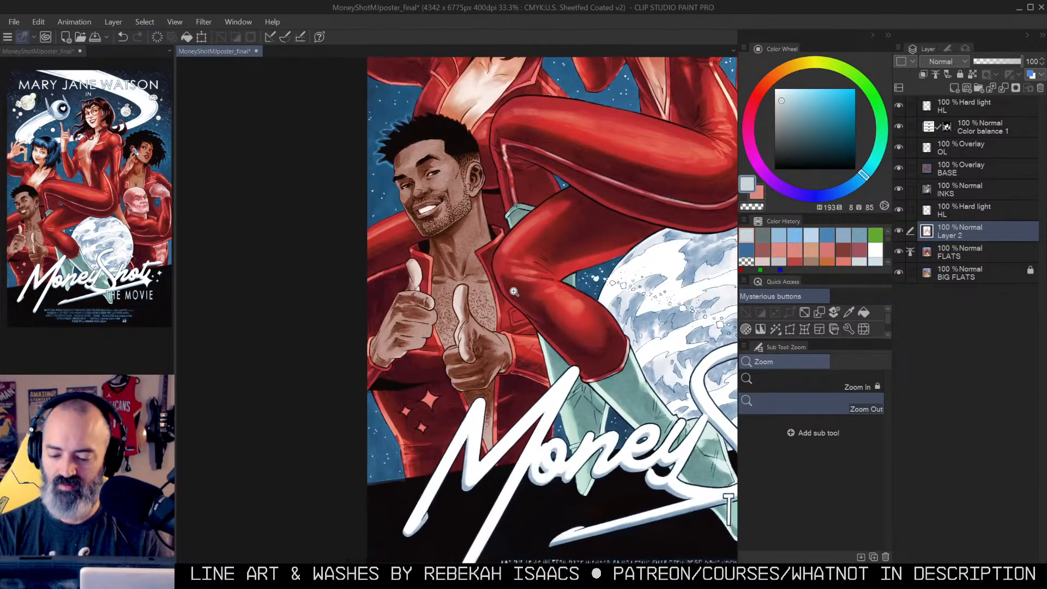
left_click(522, 286, "ctrl")
left_click_drag(571, 221, 555, 268)
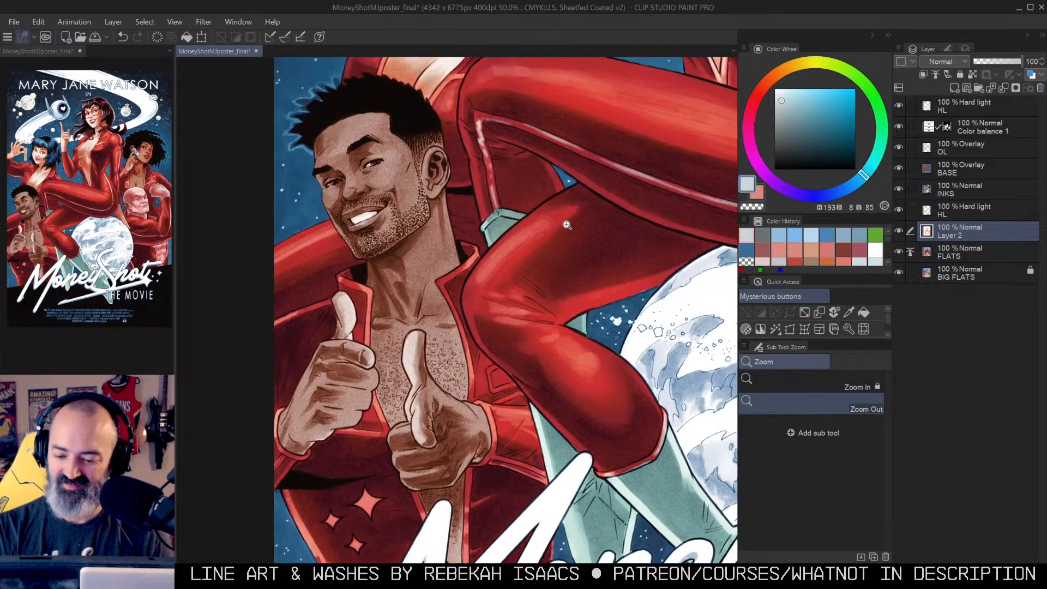
left_click(899, 168, "alt")
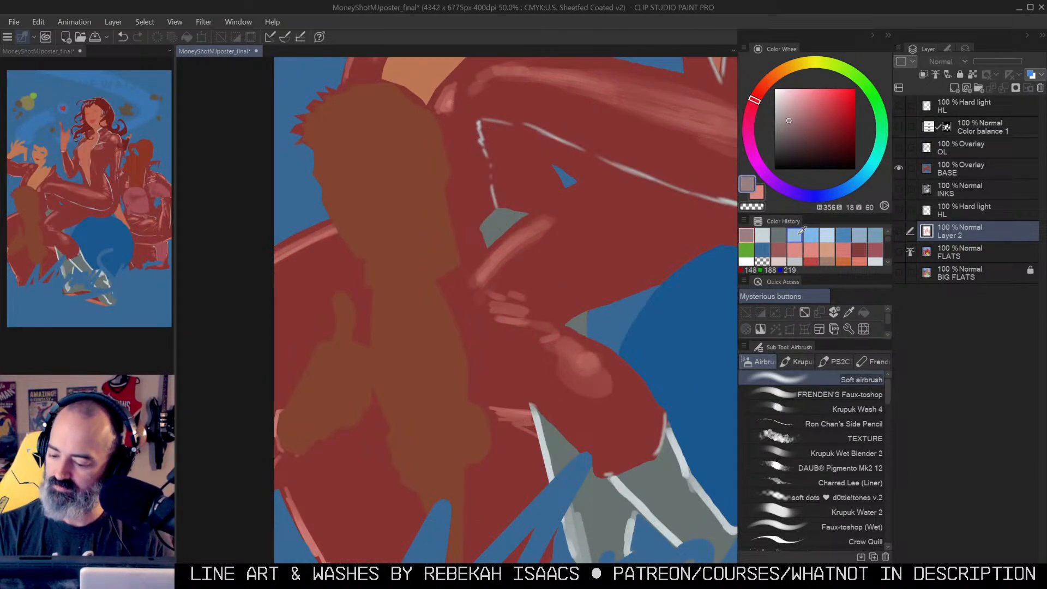
left_click(763, 235)
left_click(899, 169, "alt")
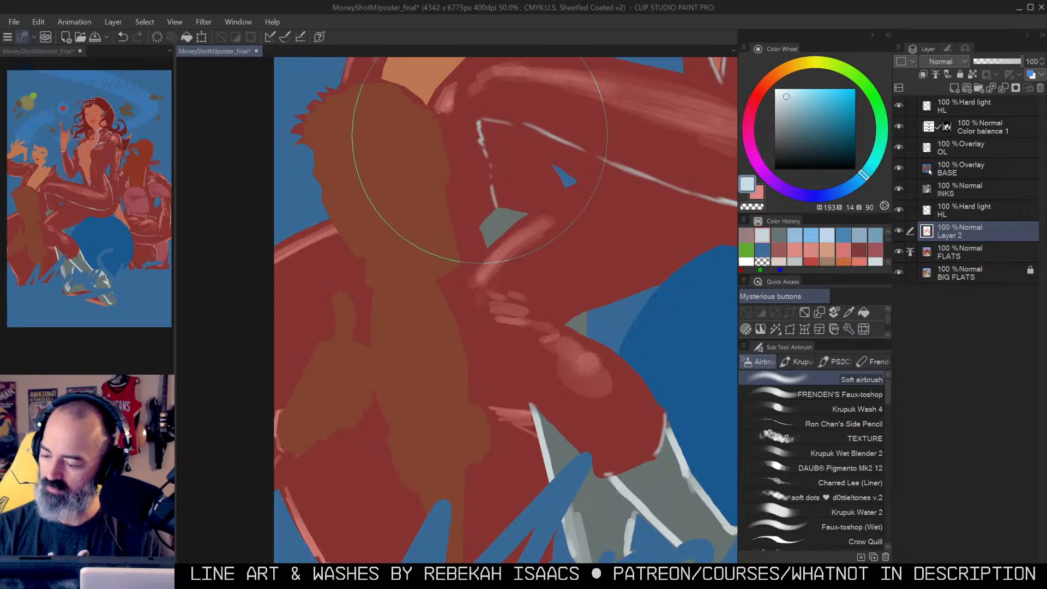
Step: On BASE, select the thumbs-up man's red suit and paint its collar piping, cuff edges and chest sparkles pale blue with Krupuk Wash 4
left_click(444, 99, "ctrl+shift")
key("w")
left_click(387, 270)
key("b")
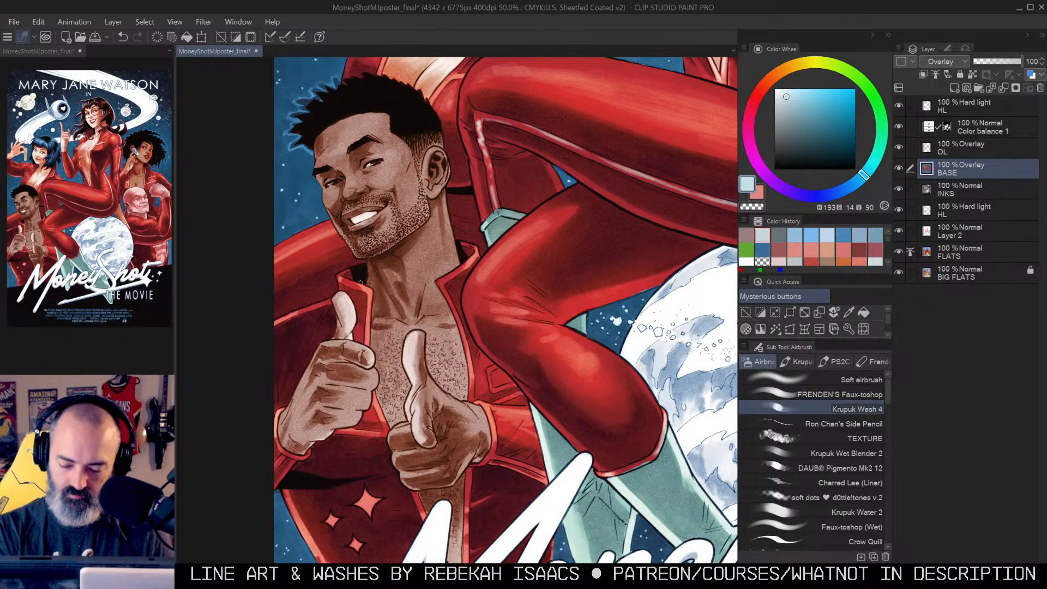
left_click_drag(370, 298, 369, 343)
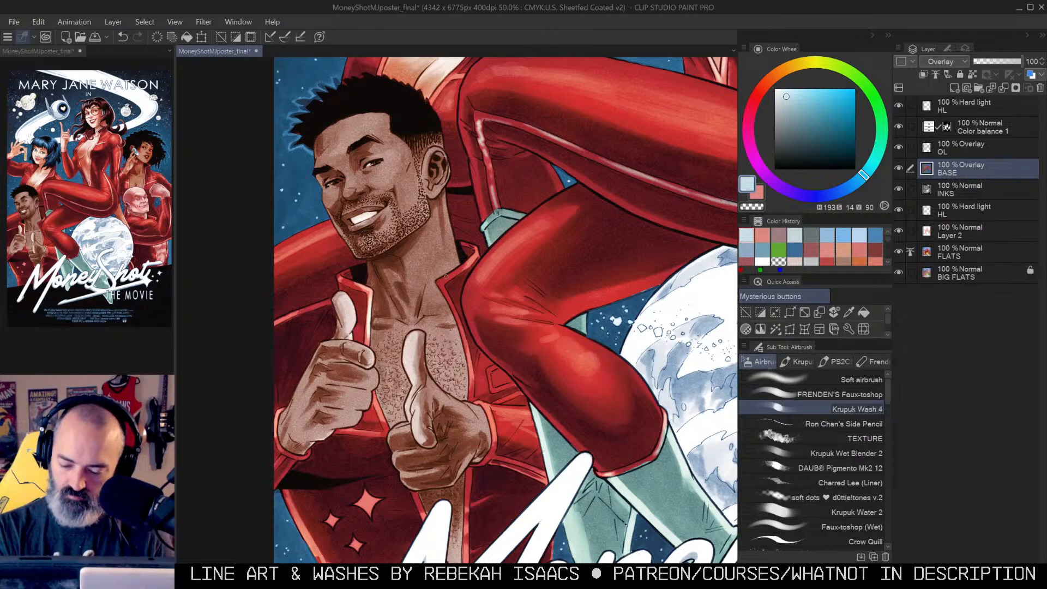
left_click_drag(456, 306, 473, 395)
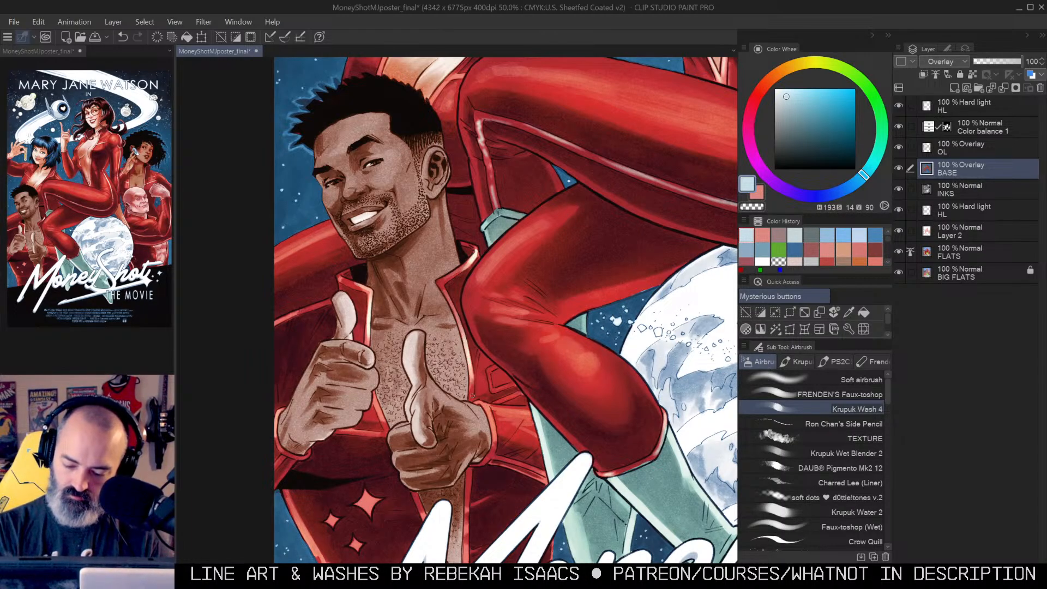
left_click_drag(278, 321, 306, 311)
left_click_drag(493, 298, 558, 189)
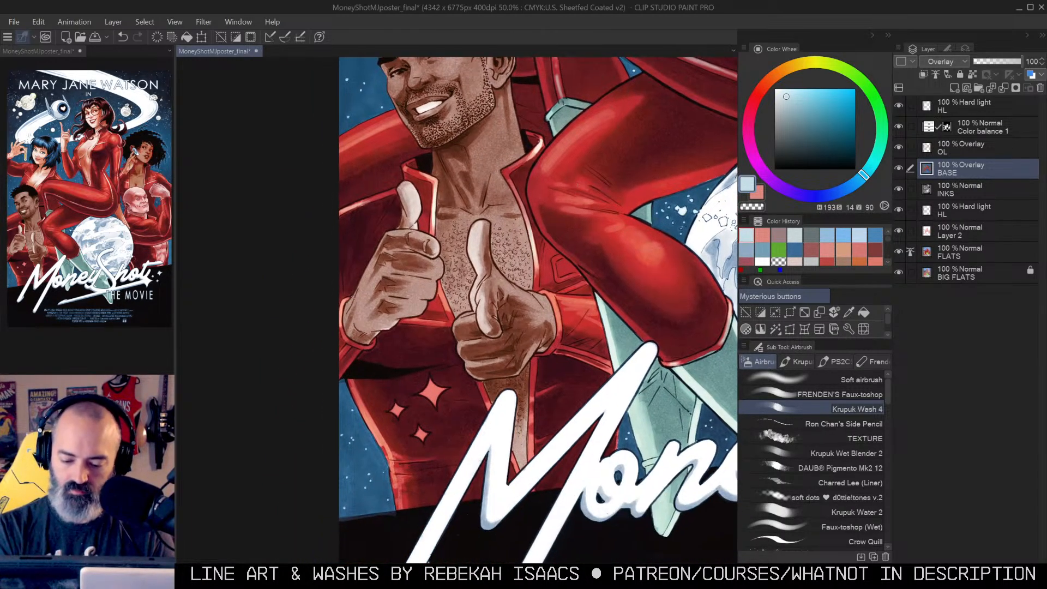
left_click_drag(348, 344, 330, 322)
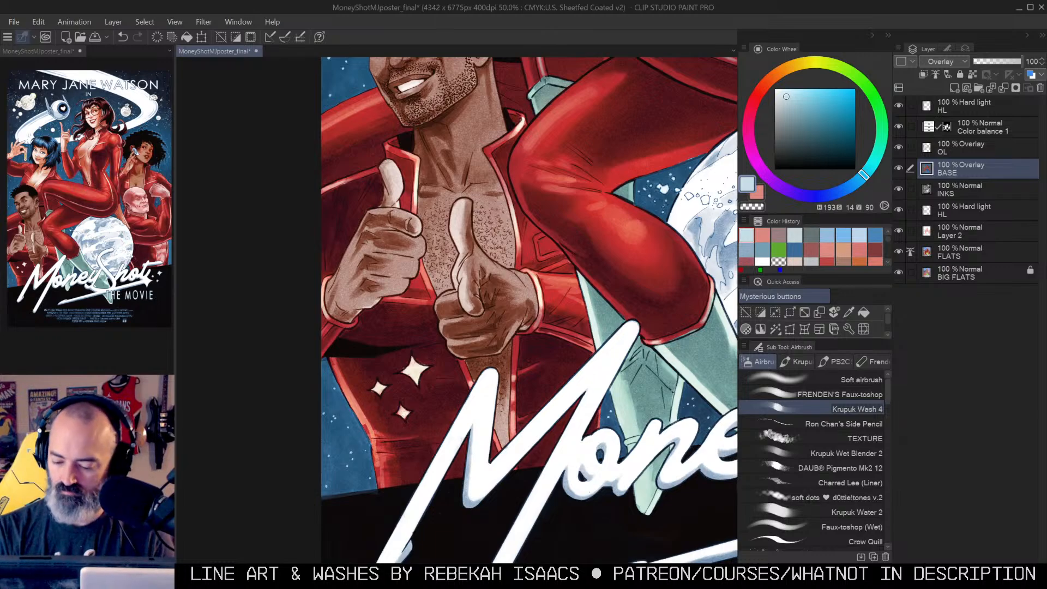
Step: Select the thumbs-up man's skin area and hide the selection outline
left_click(619, 320)
left_click_drag(664, 262, 588, 316)
left_click(498, 273)
left_click_drag(499, 276, 540, 306)
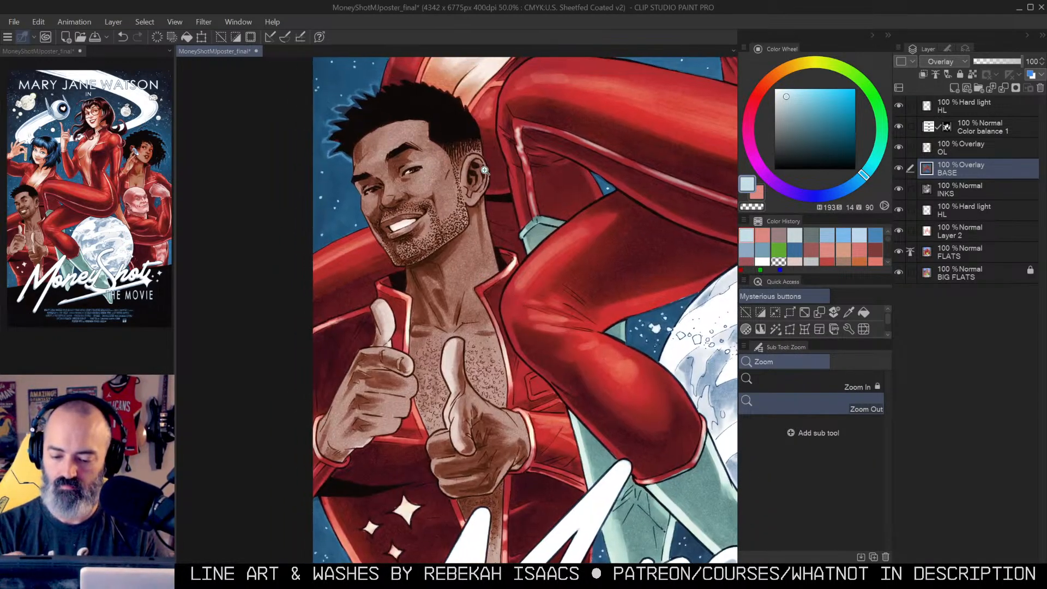
key("w")
left_click(449, 164)
key("ctrl+h")
key("b")
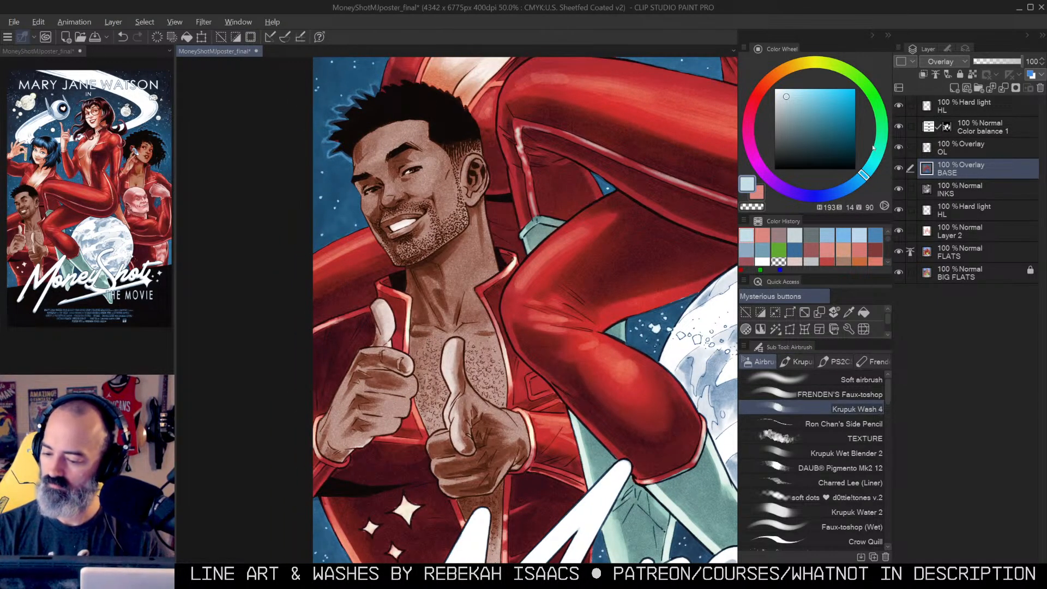
Step: Examine the OL and BASE layers in isolation around the seated woman, then compare them with the full artwork
left_click(899, 147, "alt")
left_click_drag(673, 172, 376, 452)
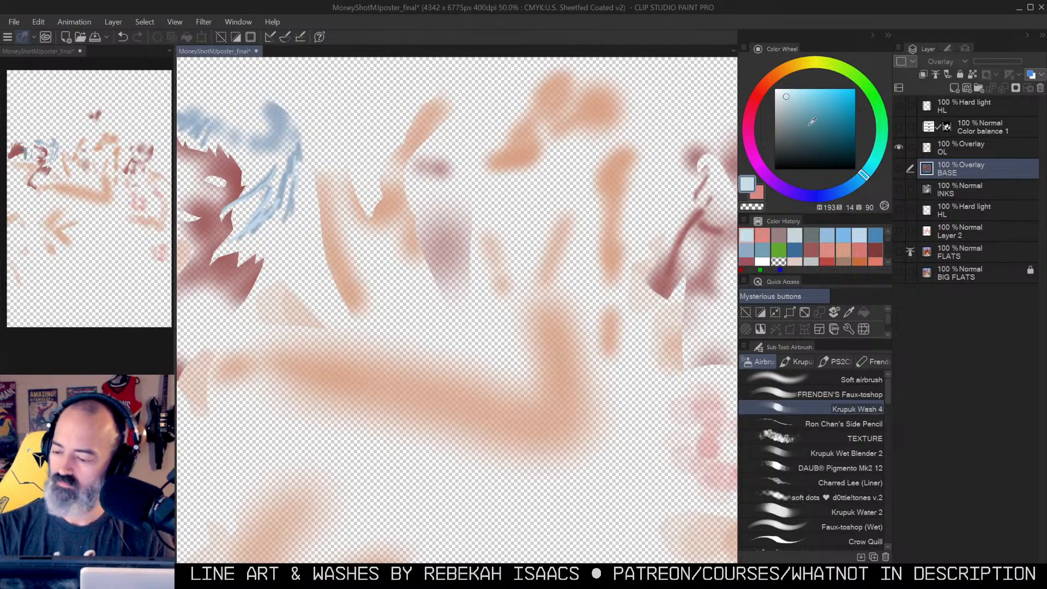
left_click(899, 149, "alt")
left_click(899, 168, "alt")
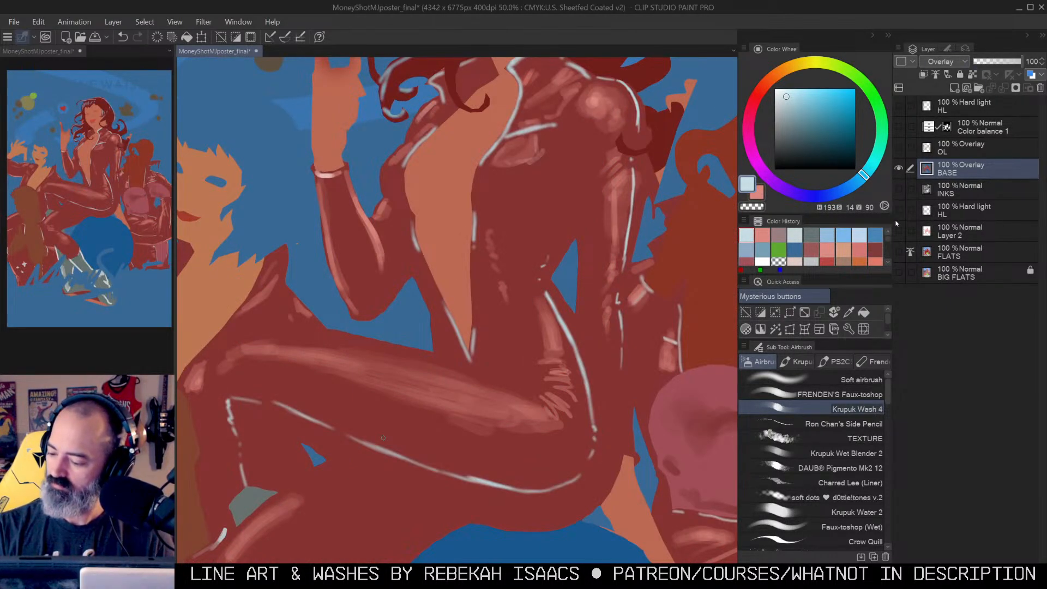
left_click(900, 169, "alt")
key("alt+space")
left_click(587, 182)
left_click_drag(587, 183, 590, 311)
key("m")
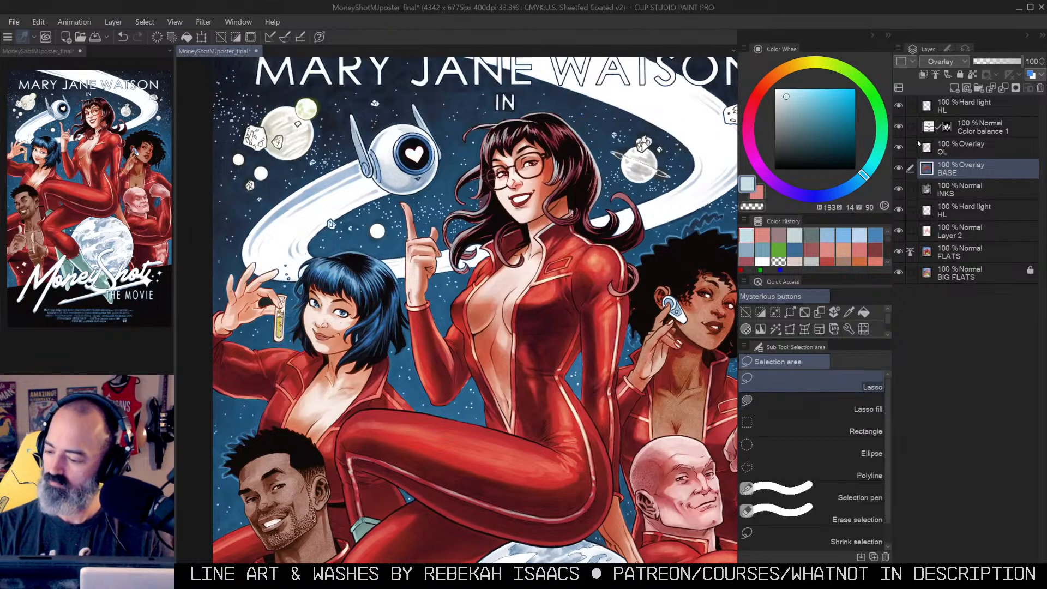
Step: Sample the muted red from the isolated OL layer near the seated woman's face and make OL the active layer
left_click(899, 147, "alt")
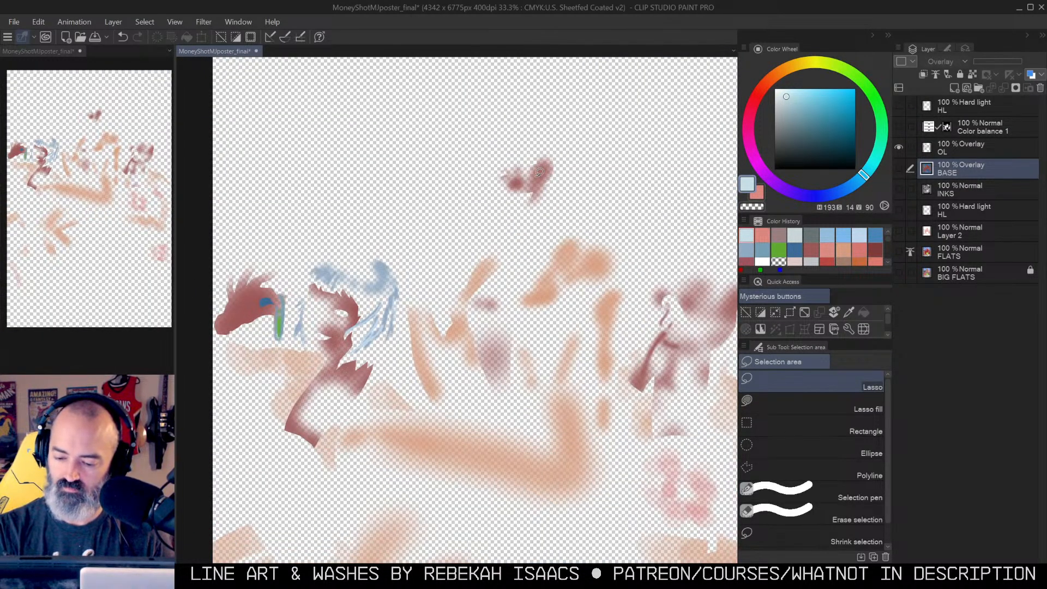
left_click(539, 172, "alt")
left_click(899, 148, "alt")
left_click(961, 148)
Step: Reselect the thumbs-up man's skin for painting on OL, with the selection outline hidden
mouse_move(327, 523)
left_mouse_down()
mouse_move(439, 264)
mouse_move(500, 218)
mouse_move(525, 258)
left_mouse_up()
left_click(500, 217, "ctrl")
key("w")
left_click(491, 219)
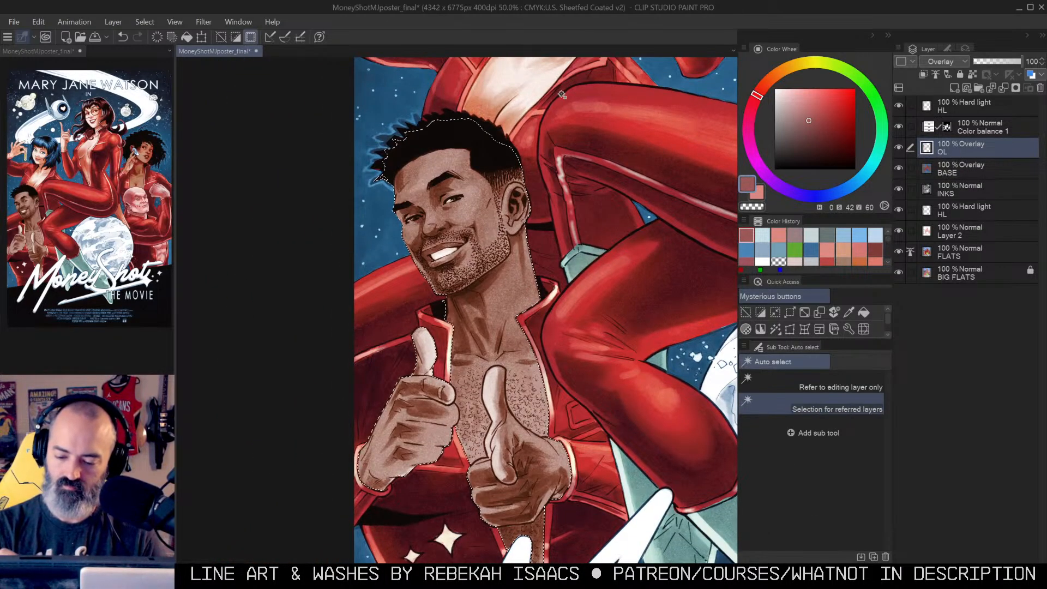
key("ctrl+h")
key("b")
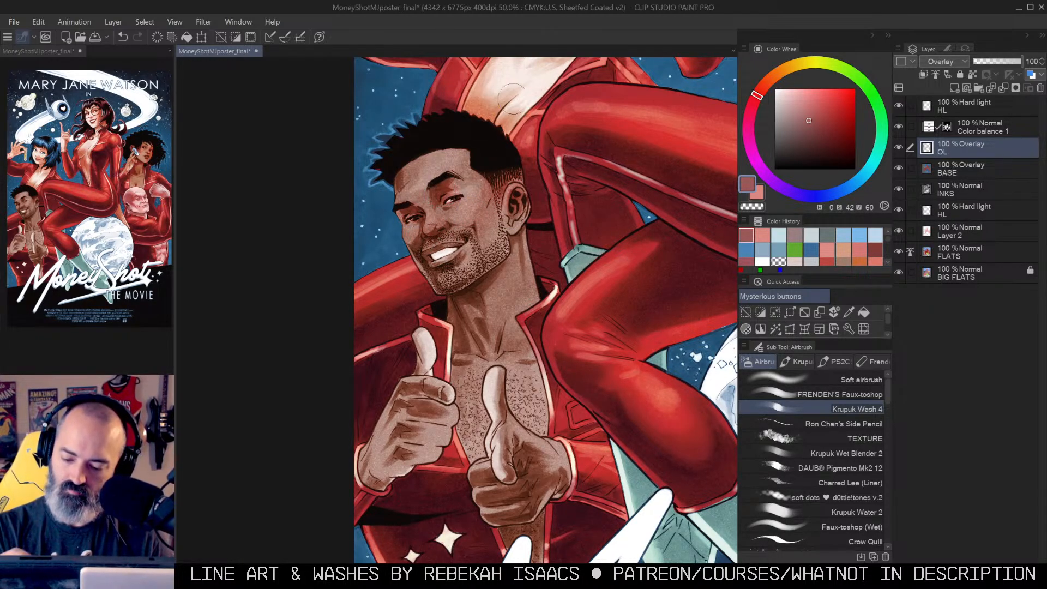
Step: Brush muted red over the man's face, ear, neck, chest and hands on OL, using a larger Krupuk Wash 4 brush
left_click_drag(449, 220, 432, 229)
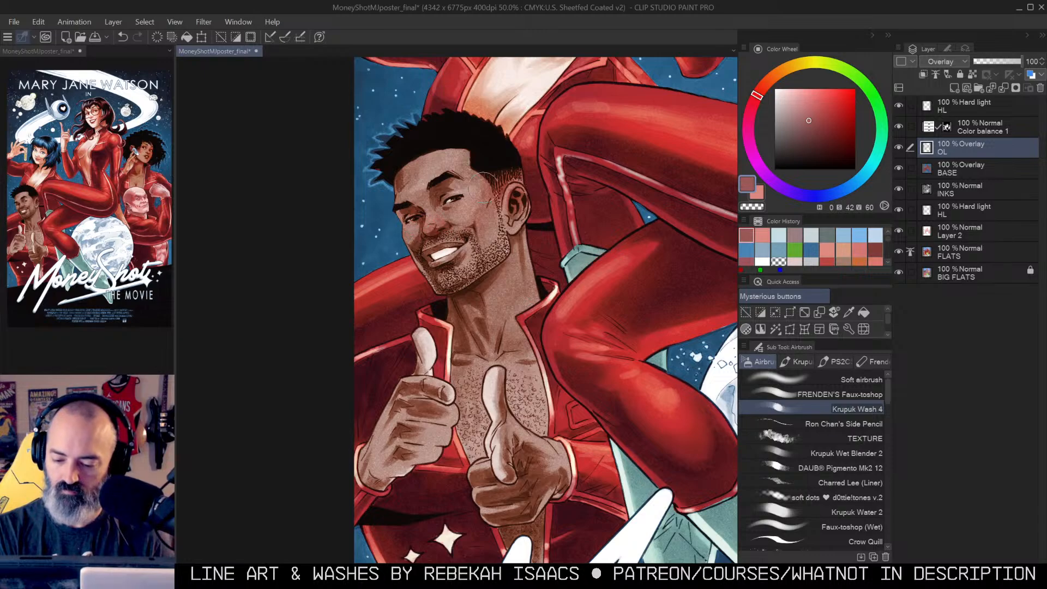
key("]")
key("]")
key("]")
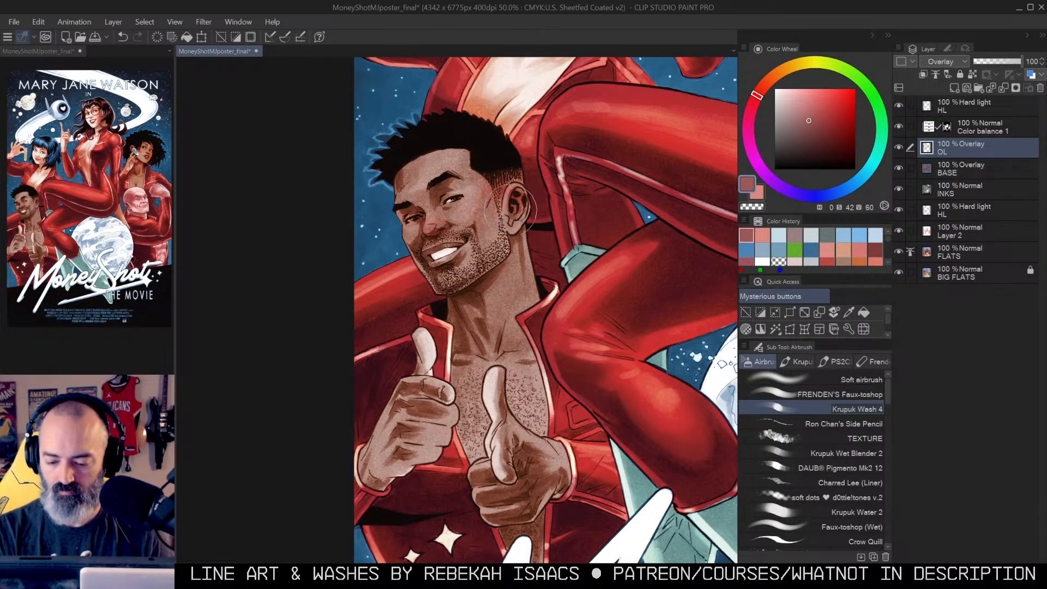
left_click_drag(556, 238, 562, 204)
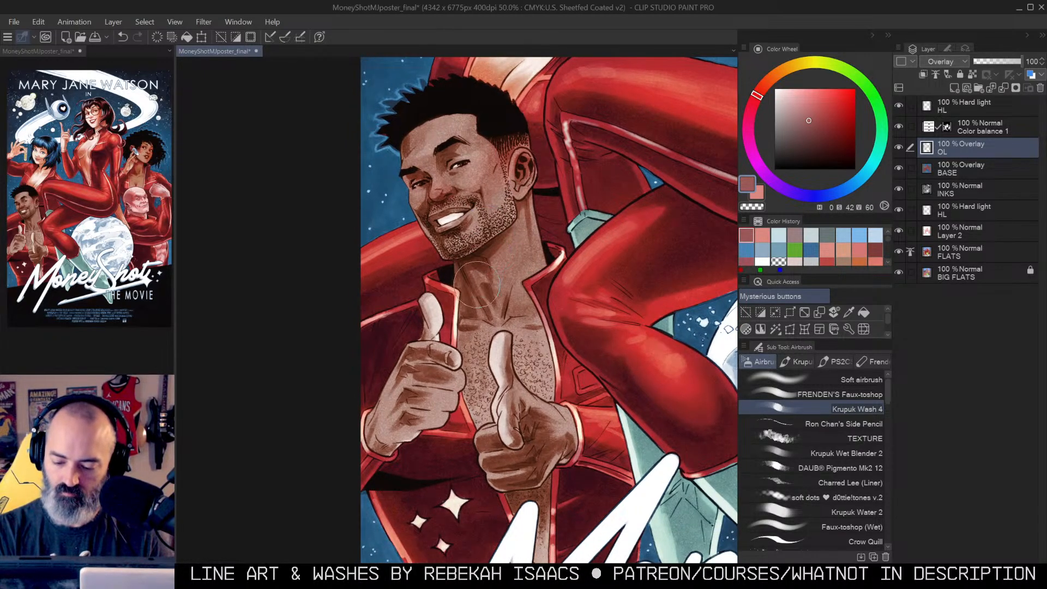
left_click_drag(487, 290, 489, 246)
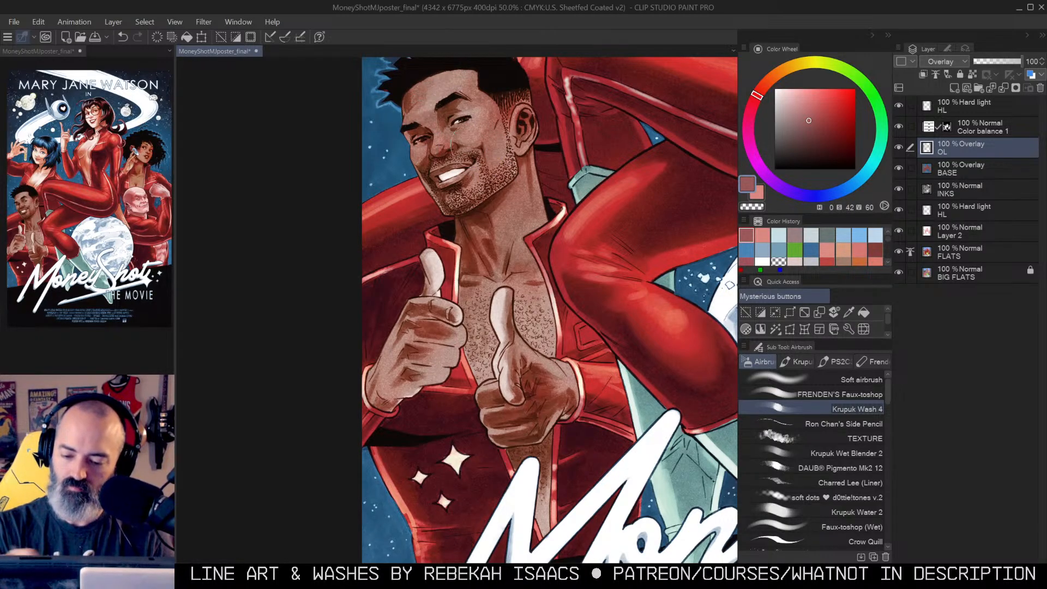
left_click_drag(560, 263, 536, 188)
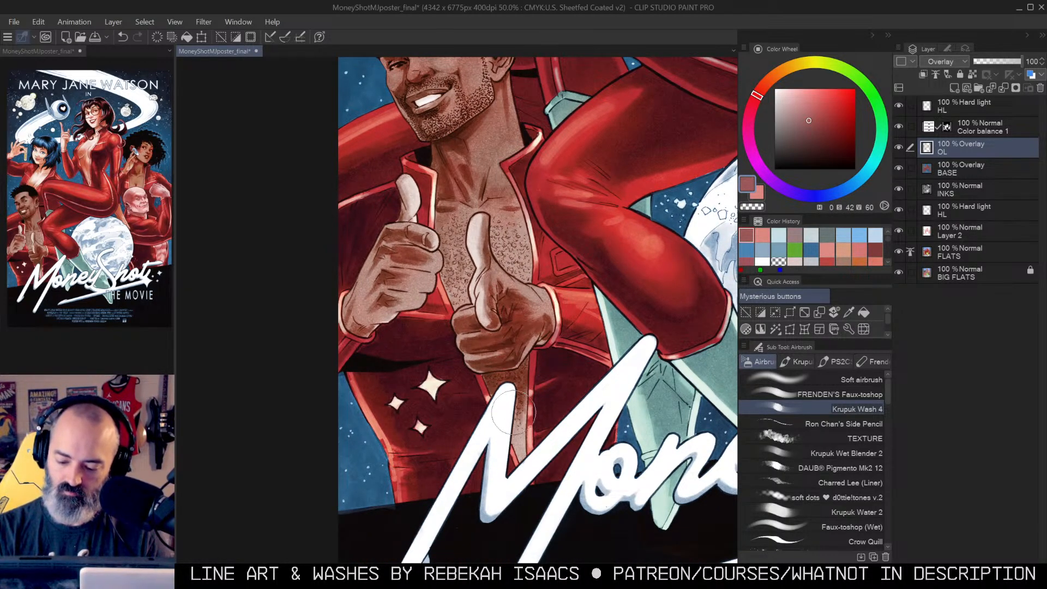
Step: Review the reddened skin at a wider view and select the thumbs-up man's skin again for more brushwork
key("slash")
left_click(565, 277)
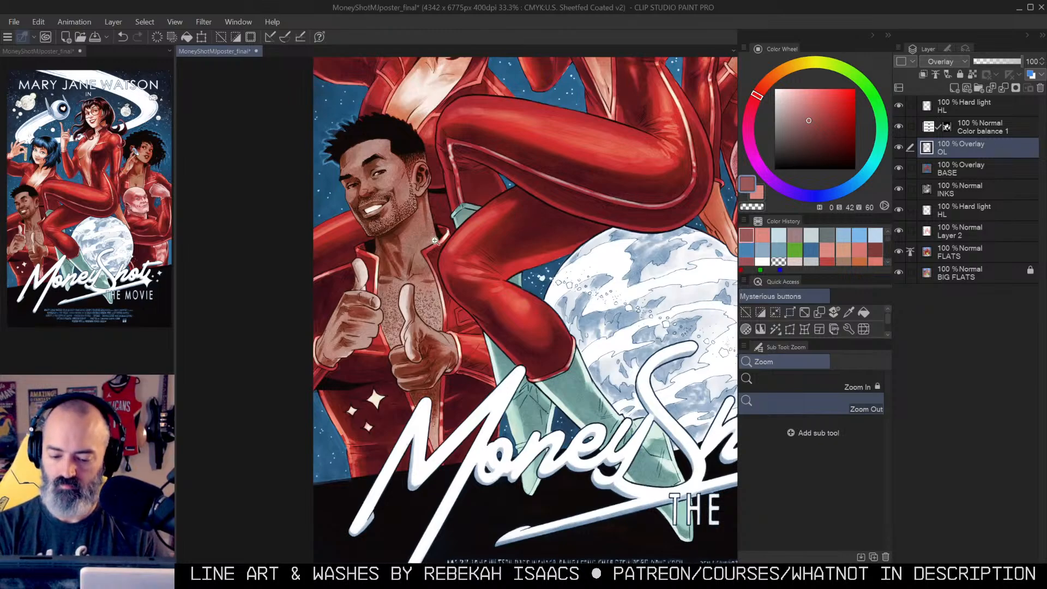
key("w")
left_click(416, 264)
key("ctrl+d")
key("b")
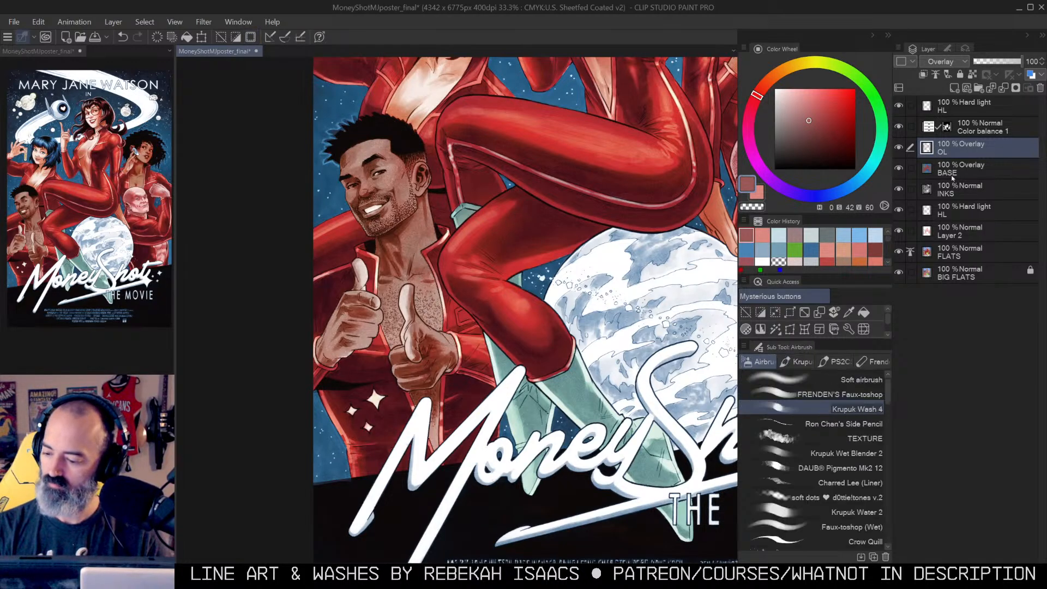
Step: Check the lower HL, Layer 2 and BASE layers in isolation, sampling the seated woman's orange skin tone from BASE
left_click(899, 211, "alt")
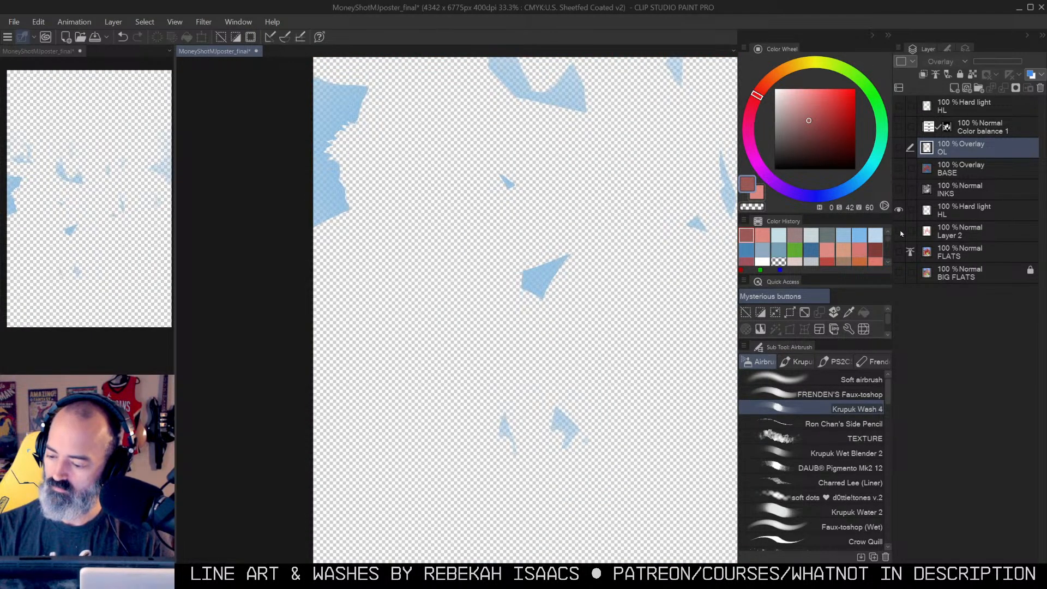
left_click(899, 232, "alt")
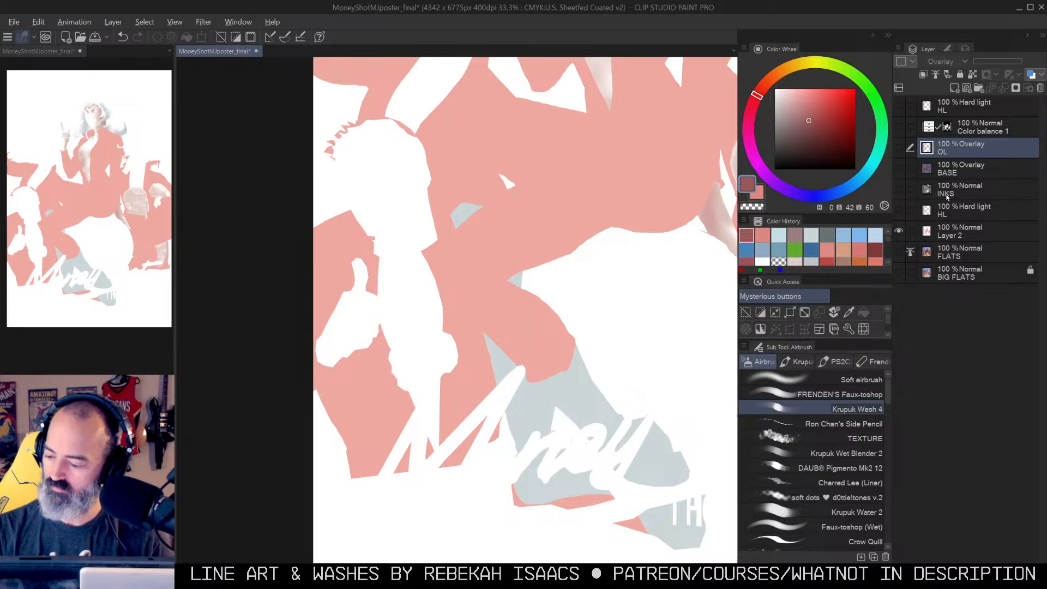
left_click(898, 232, "alt")
left_click_drag(613, 233, 512, 339)
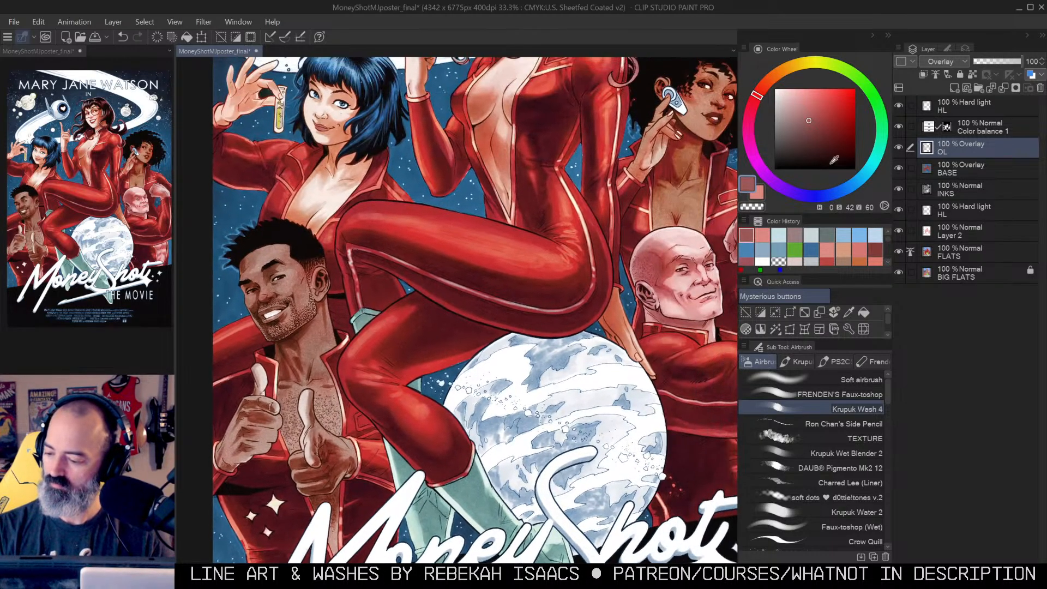
left_click(899, 170, "alt")
left_click(491, 142, "alt")
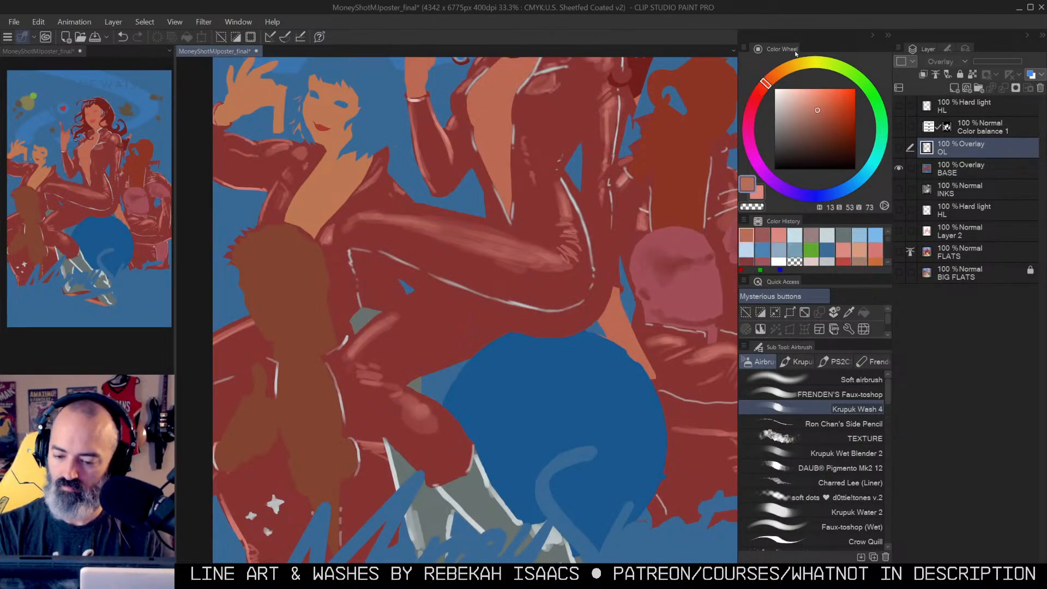
left_click(900, 169, "alt")
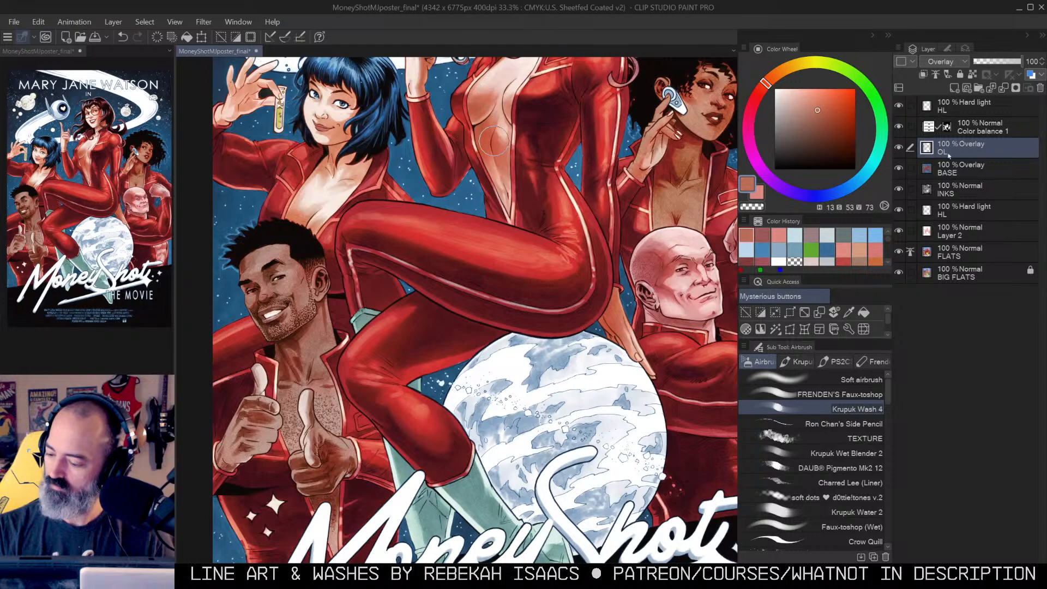
left_click(900, 210, "alt")
left_click(900, 210, "alt")
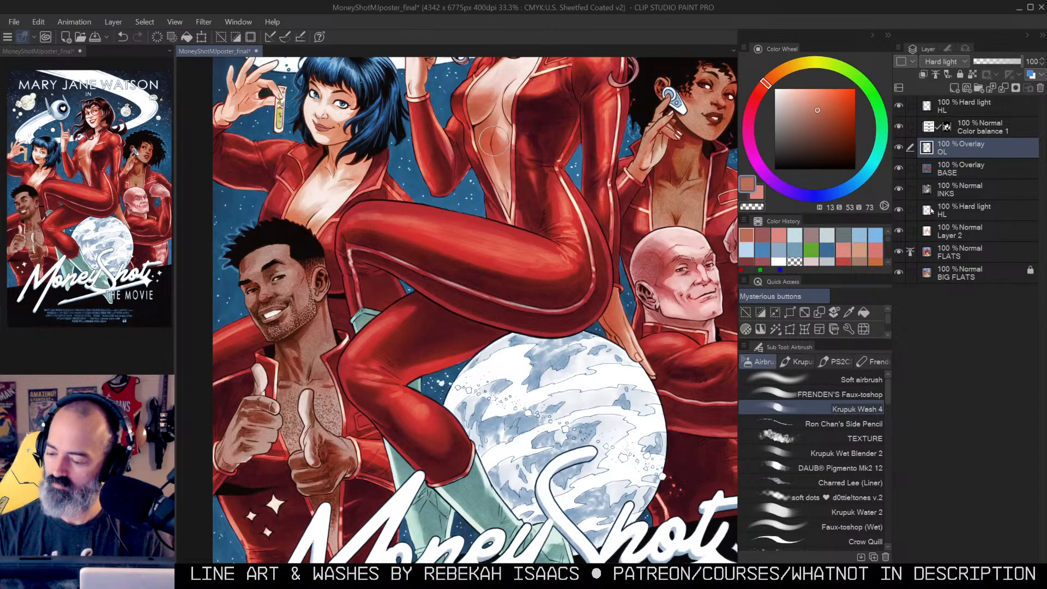
Step: Return to OL for the thumbs-up man and mix a paler, desaturated skin tone of 17, 32, 75
left_click(930, 212)
key("ctrl+space")
left_click(303, 323)
left_click(464, 297)
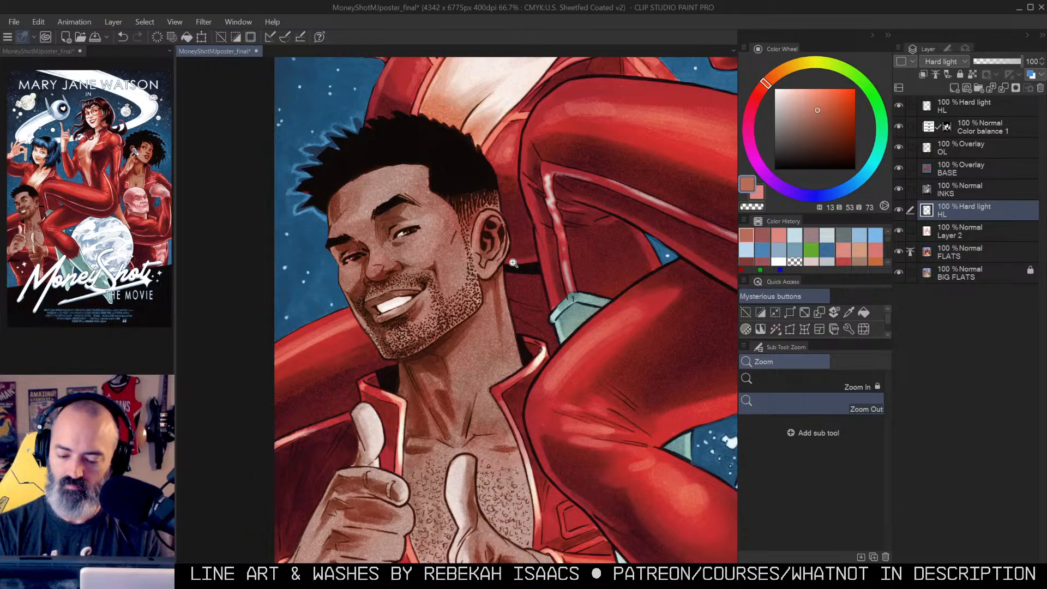
key("ctrl+d")
key("b")
left_click(929, 153)
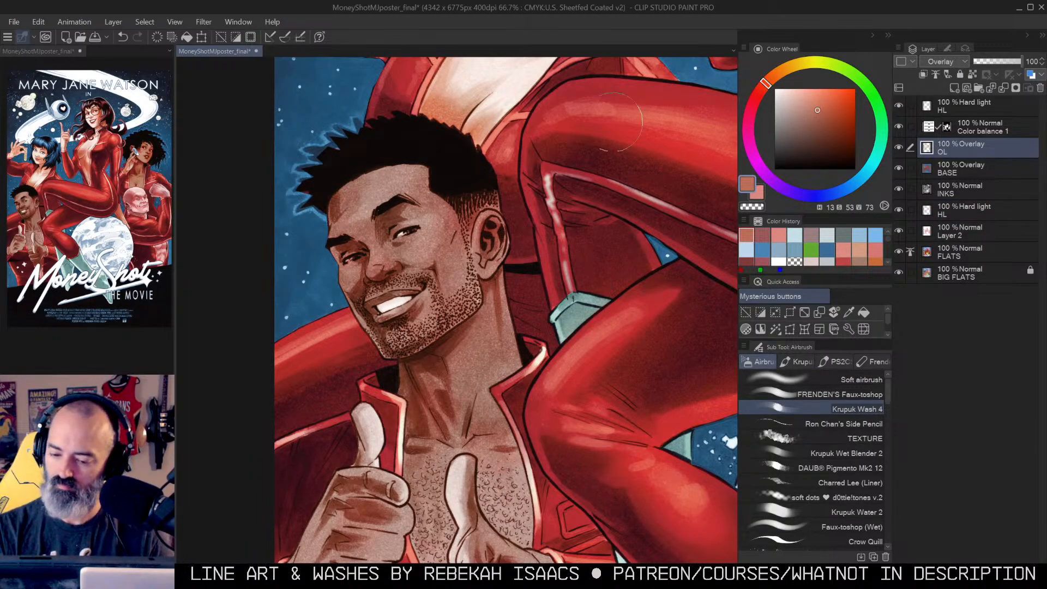
left_click(492, 146, "alt")
left_click(802, 108)
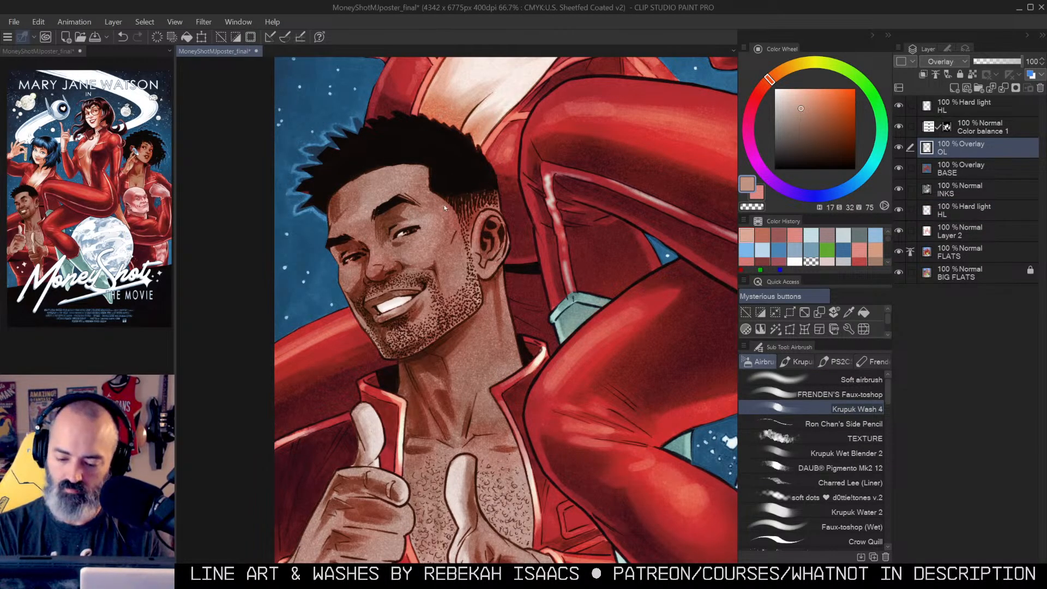
Step: Brush the paler skin tone over the thumbs-up man's face, neck, chest and hands on OL with Krupuk Wash 4
left_click_drag(438, 192, 425, 225)
key("ctrl+z")
mouse_move(379, 198)
left_mouse_down()
mouse_move(404, 176)
mouse_move(370, 191)
mouse_move(443, 115)
mouse_move(419, 205)
mouse_move(428, 240)
mouse_move(374, 235)
left_mouse_up()
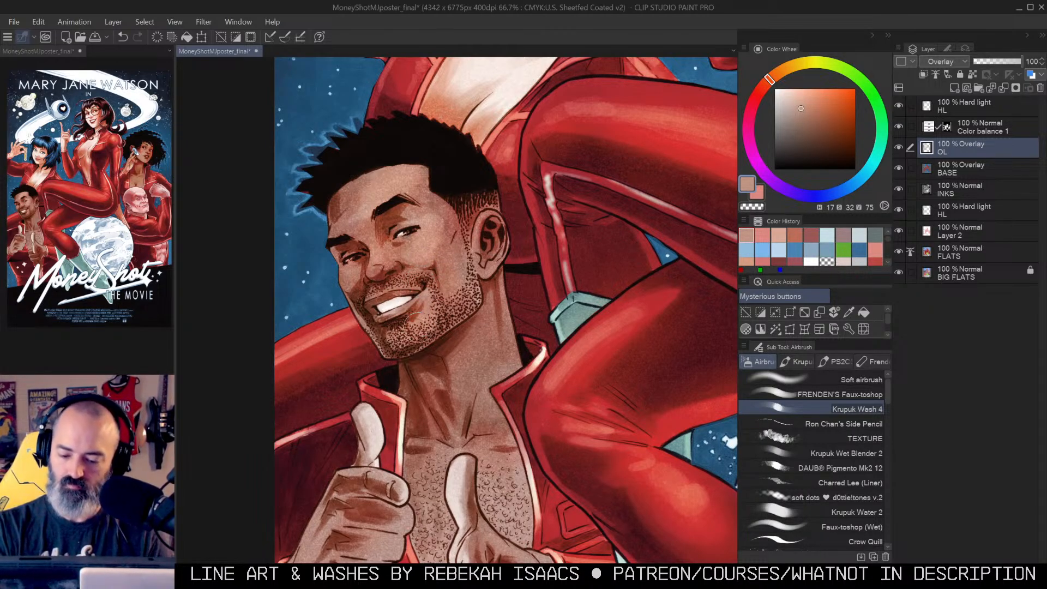
left_click_drag(417, 330, 421, 293)
left_click_drag(494, 215, 500, 156)
left_click_drag(479, 250, 495, 225)
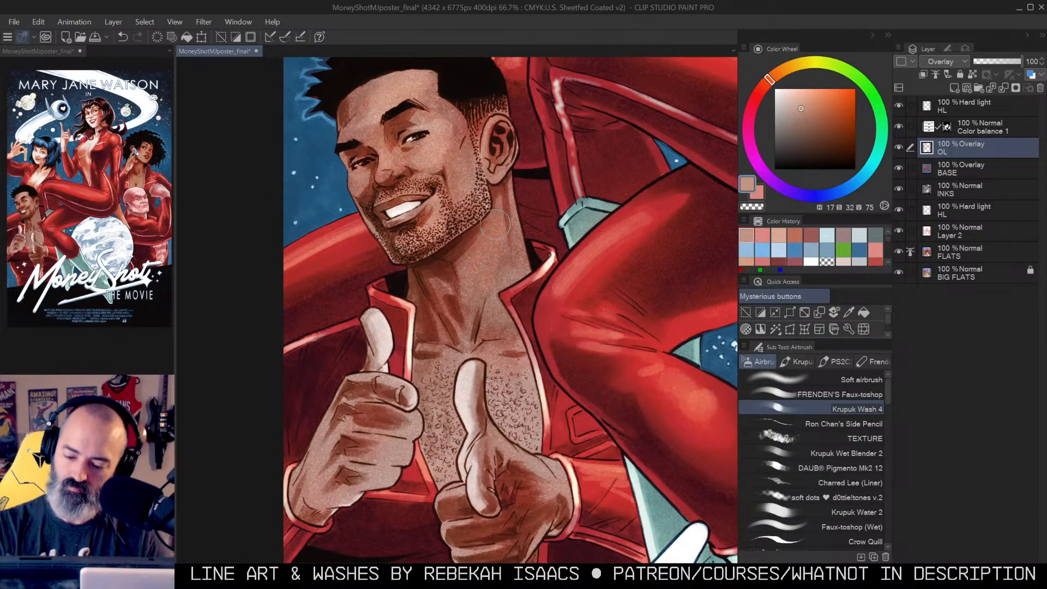
left_click_drag(442, 349, 455, 273)
left_click_drag(500, 381, 496, 332)
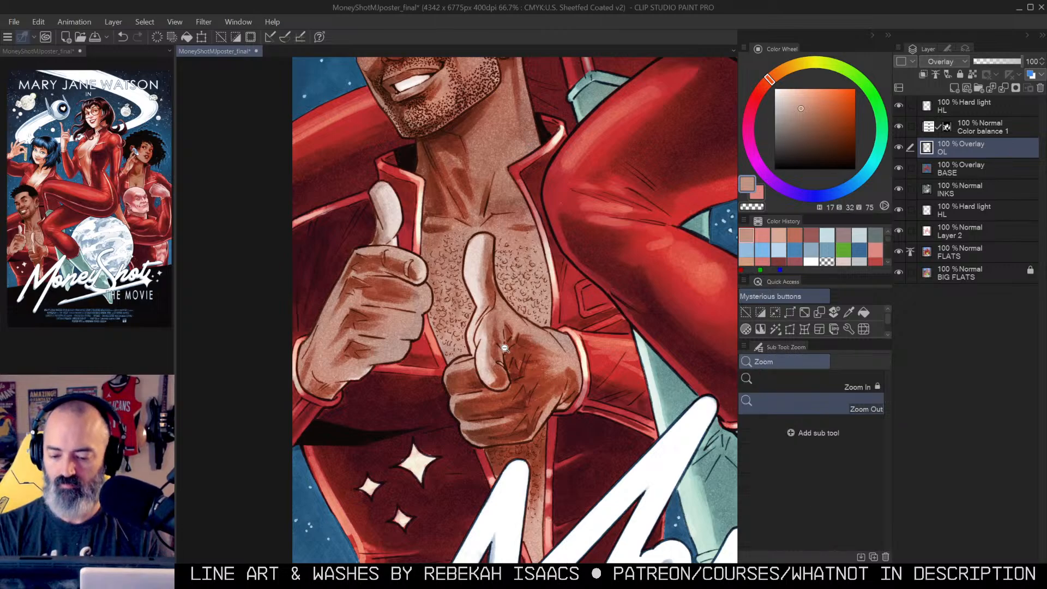
Step: Review the thumbs-up man's repainted skin against the surrounding figures and the whole poster
left_click(477, 348, "alt")
left_click(477, 348, "alt")
left_click_drag(573, 322, 488, 300)
left_click(388, 311, "ctrl")
left_click_drag(395, 310, 493, 249)
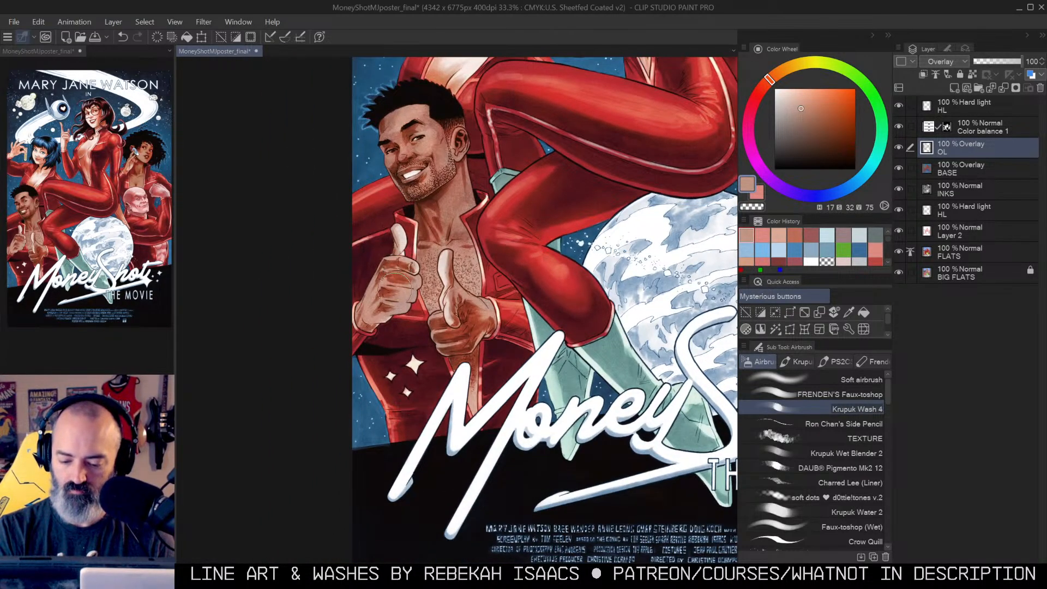
left_click_drag(594, 210, 478, 270)
left_click(524, 273, "alt")
left_click_drag(556, 272, 495, 299)
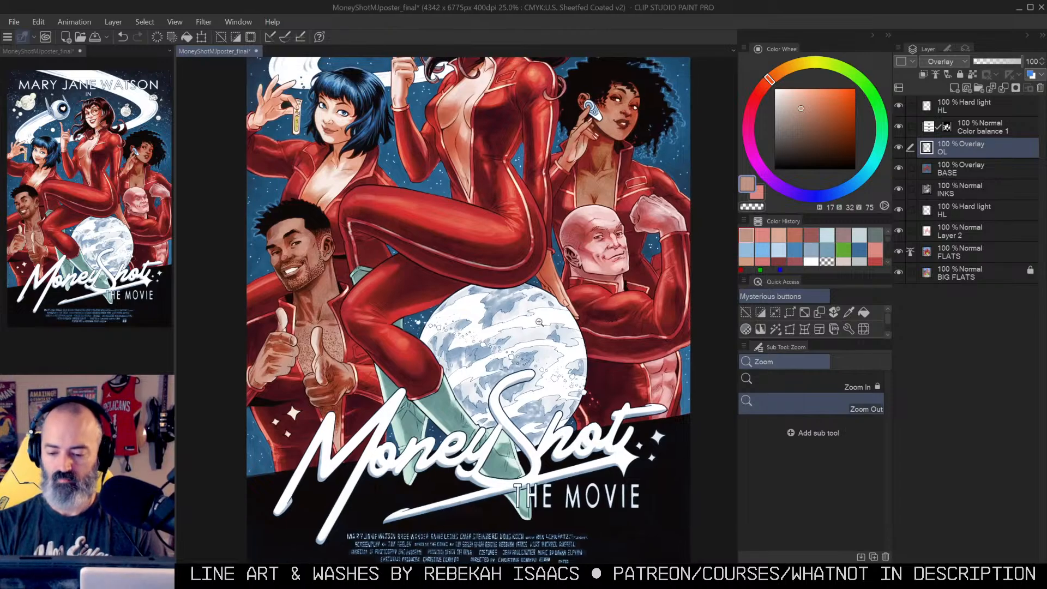
scroll(539, 322, "down", 2)
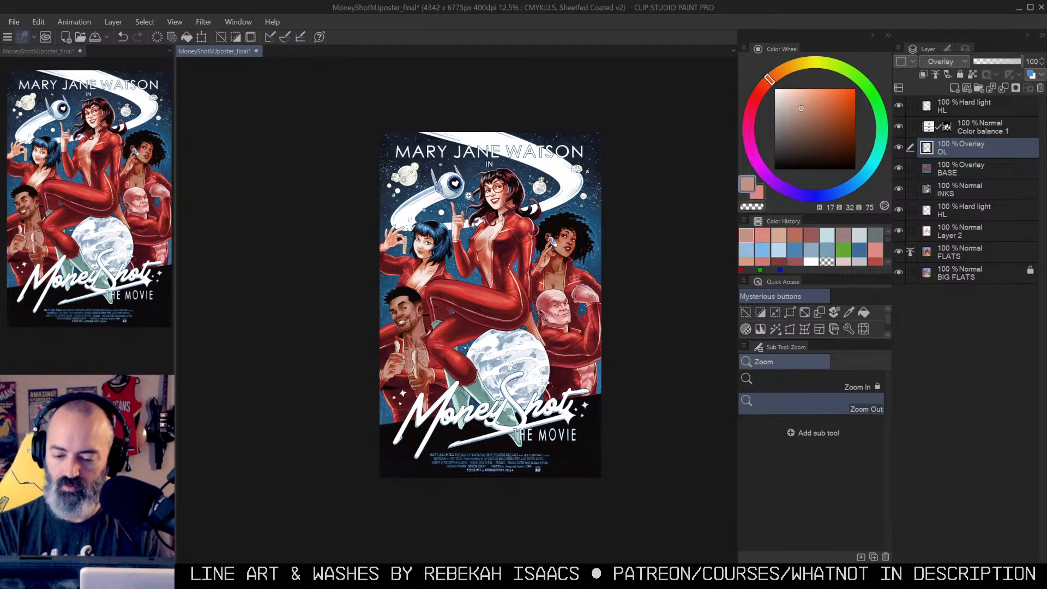
Step: Lasso the heart in the robot's eye, paint it red (356, 82, 75) on the lower HL layer, and deselect it
scroll(469, 199, "up", 3)
key("m")
mouse_move(453, 223)
left_mouse_down()
mouse_move(445, 246)
mouse_move(454, 224)
left_mouse_up()
left_click(949, 166)
key("b")
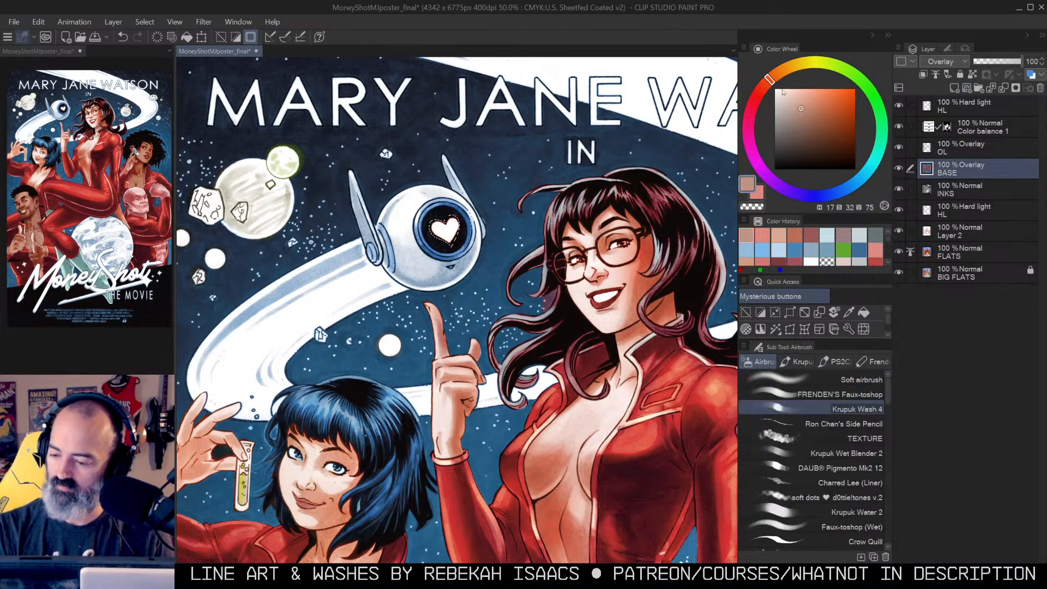
left_click(761, 89)
left_click(825, 108)
left_click(949, 210)
left_click(823, 104)
mouse_move(445, 218)
left_mouse_down()
mouse_move(452, 235)
mouse_move(439, 234)
mouse_move(450, 226)
mouse_move(445, 240)
mouse_move(452, 236)
left_mouse_up()
left_click(755, 98)
left_click(842, 109)
key("ctrl+d")
key("alt+space")
left_click(535, 291)
left_click_drag(630, 303, 612, 294)
left_click(636, 188)
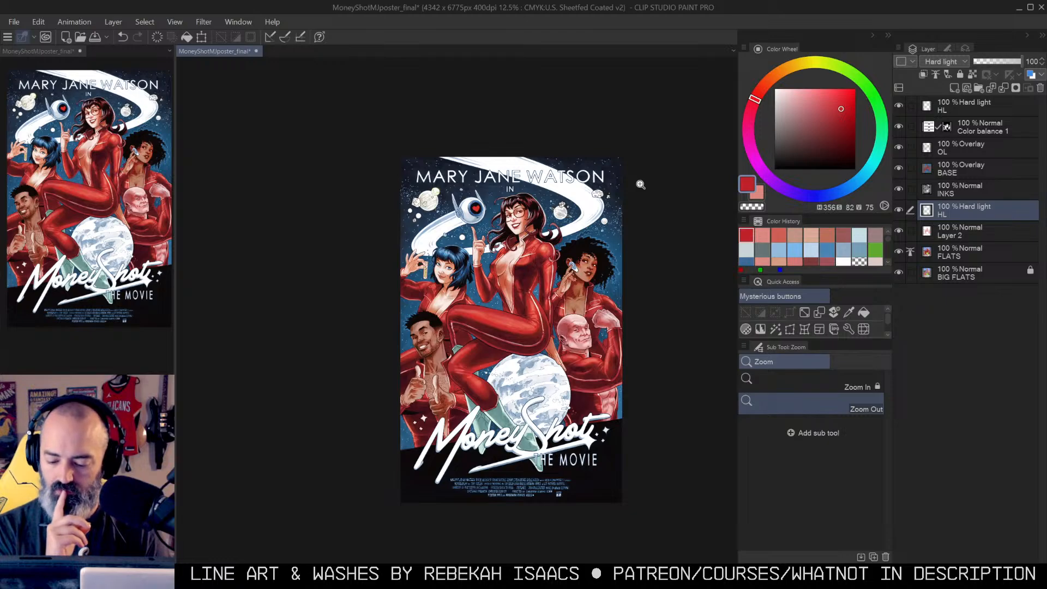
key("m")
mouse_move(461, 178)
left_mouse_down()
mouse_move(464, 257)
mouse_move(436, 178)
mouse_move(461, 172)
left_mouse_up()
key("w")
left_click(578, 191, "alt")
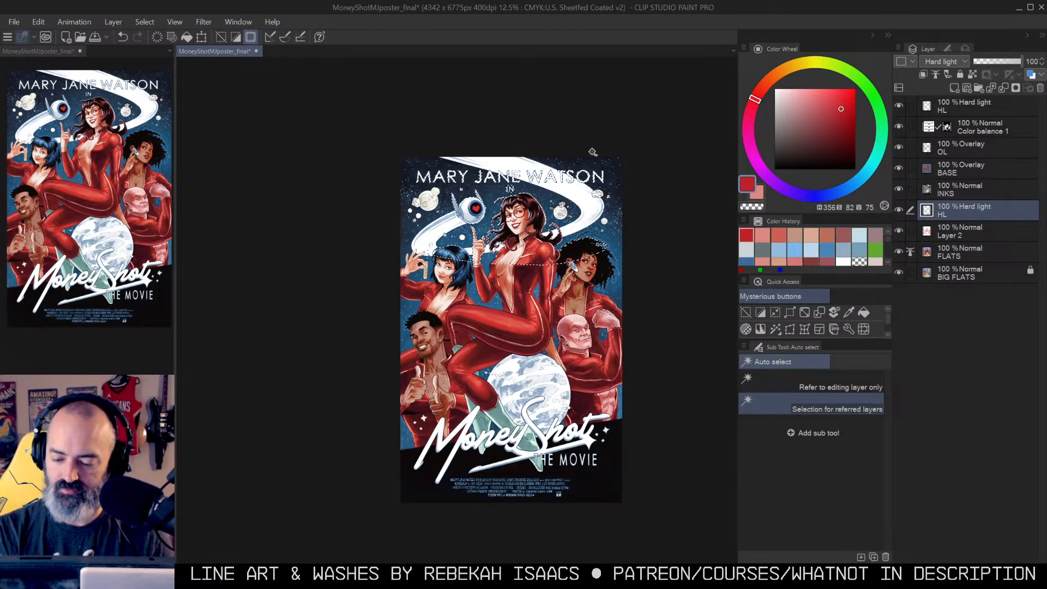
key("ctrl+space")
left_click(557, 196)
key("w")
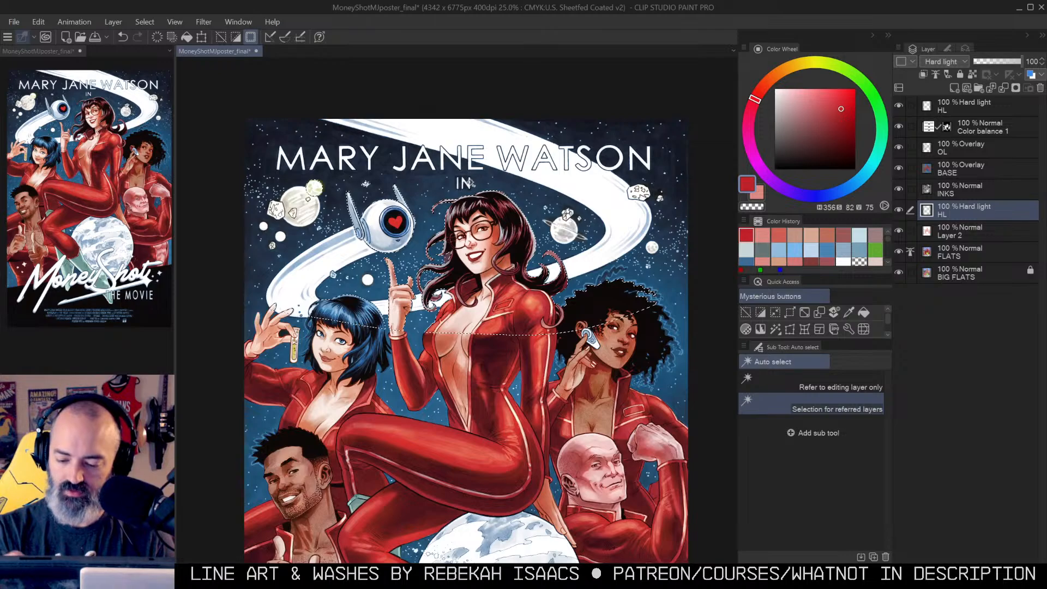
key("alt+Delete")
key("ctrl+z")
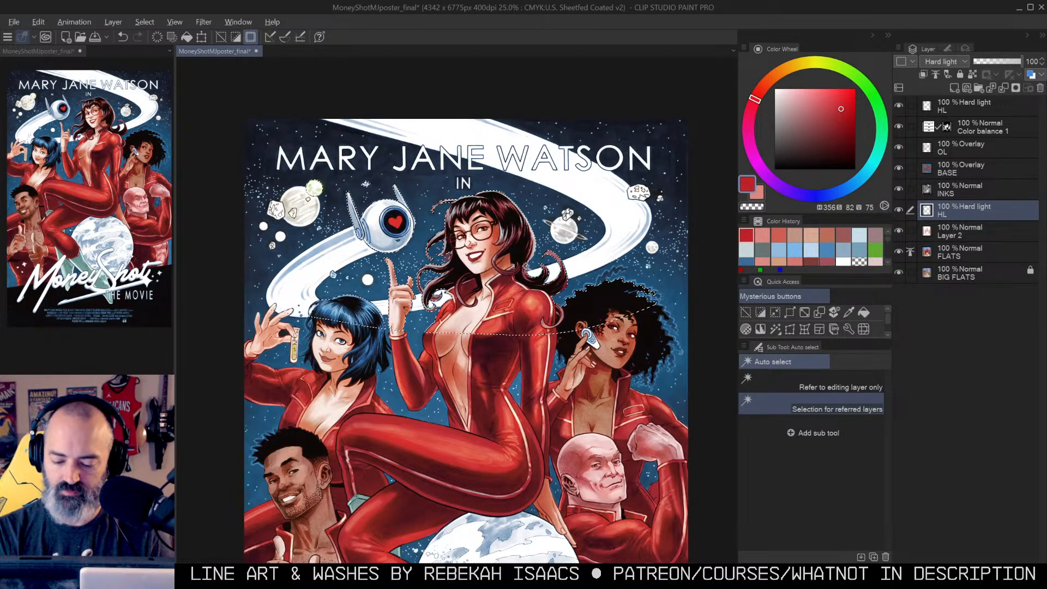
left_click(359, 319, "alt")
left_click(941, 256)
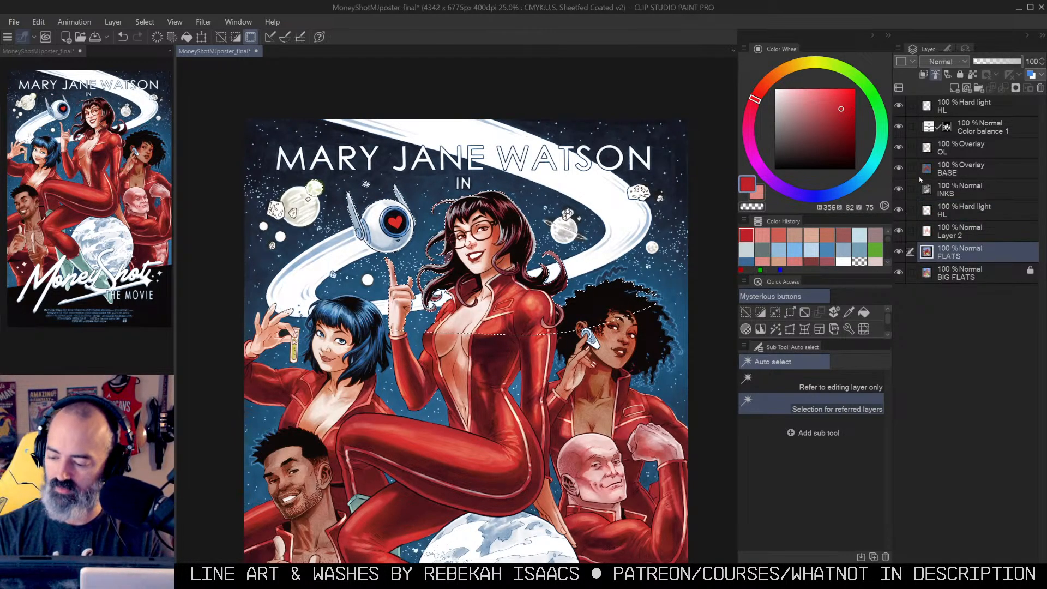
left_click(829, 382)
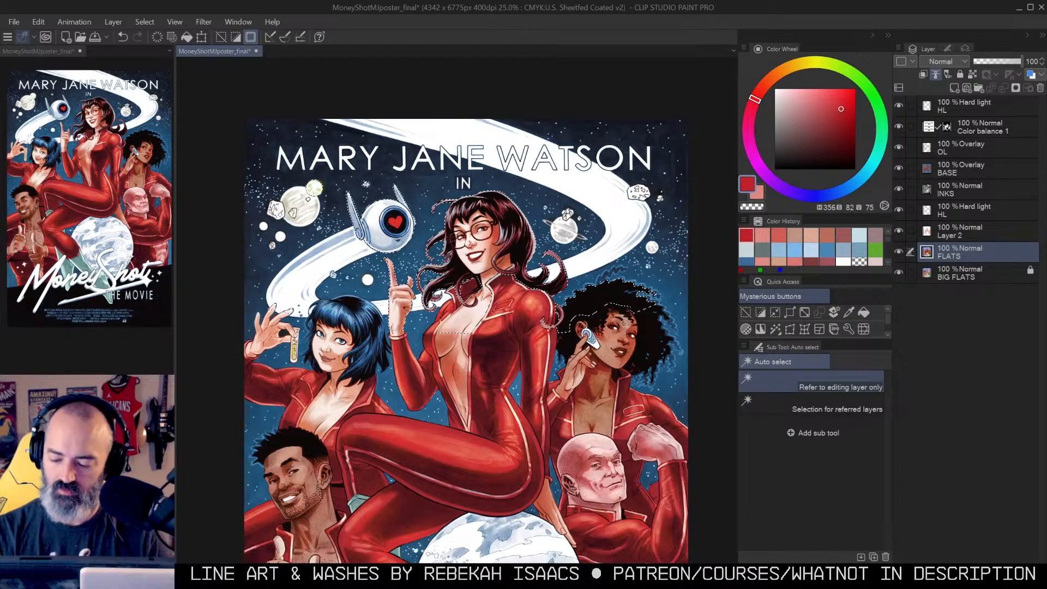
left_click(616, 304, "alt")
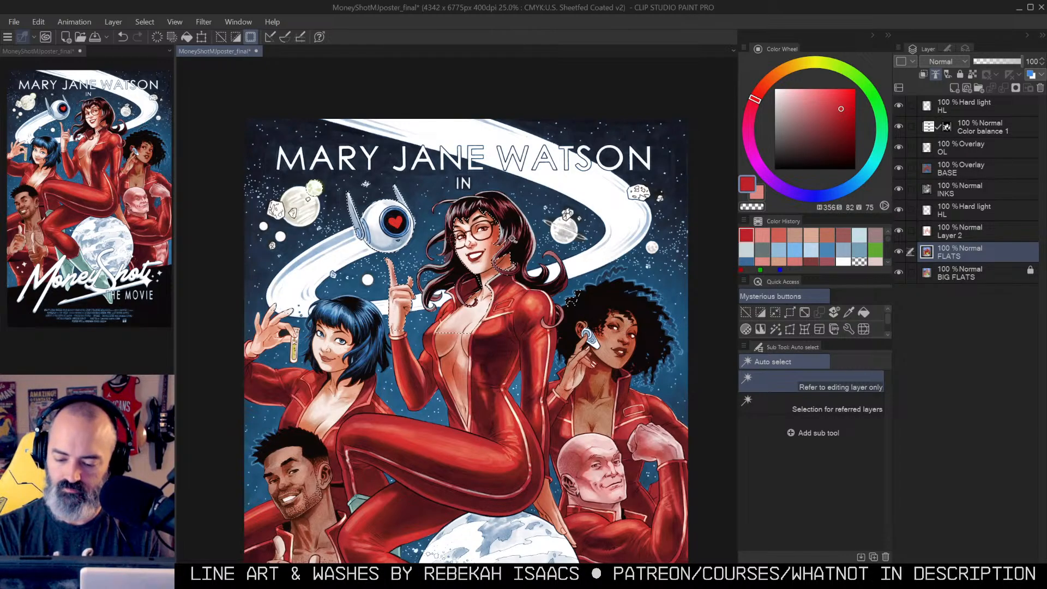
key("ctrl+m")
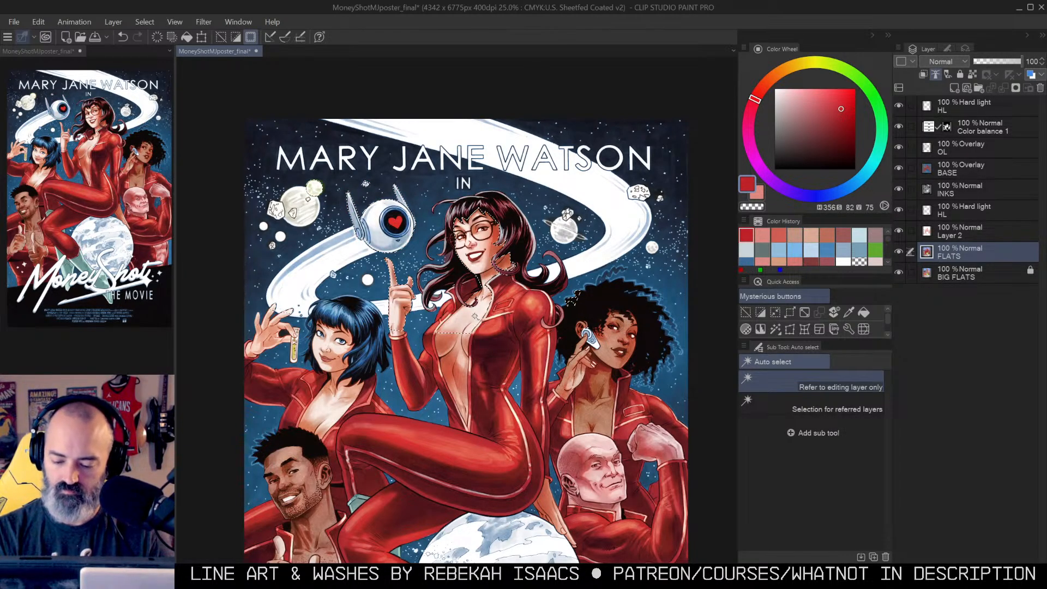
key("ctrl+m")
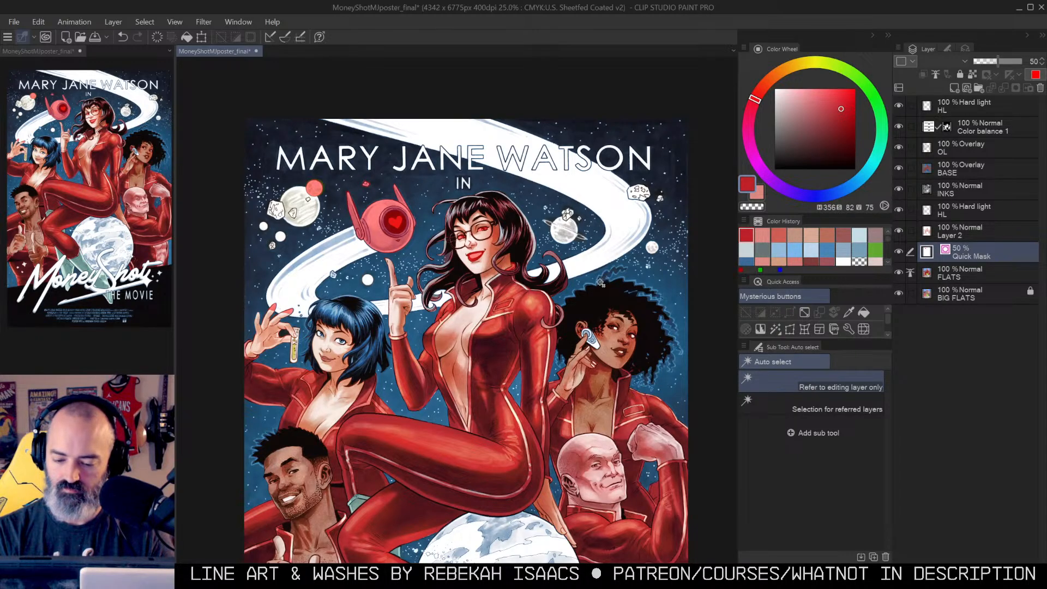
key("ctrl+m")
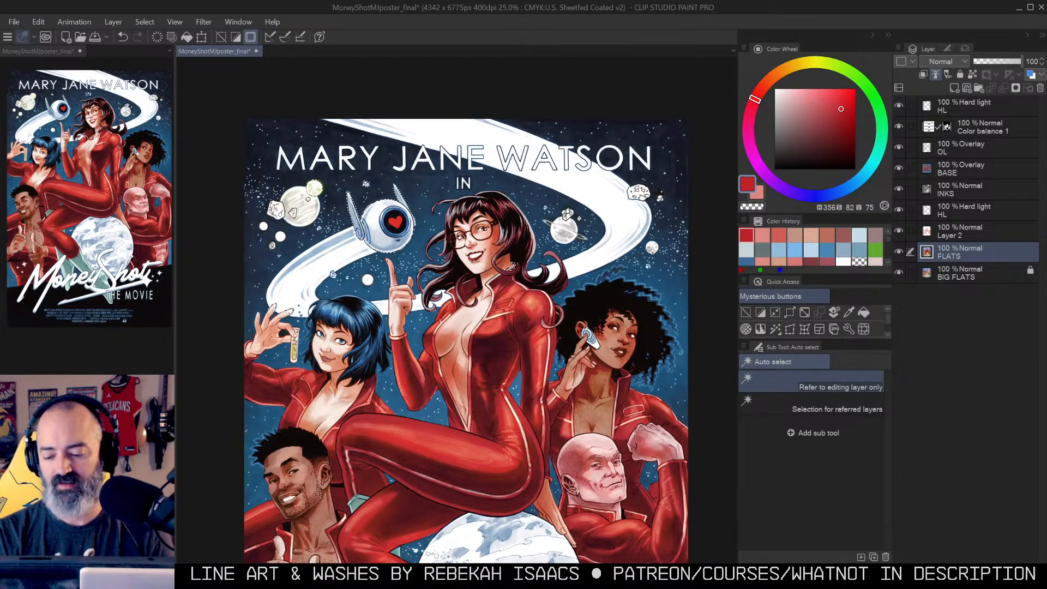
key("m")
key("ctrl+d")
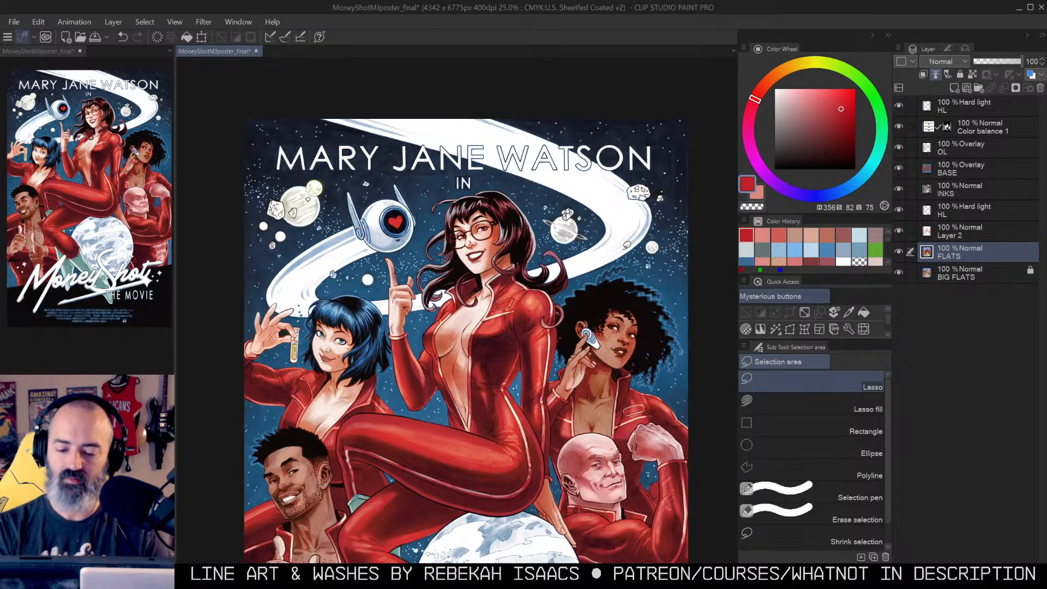
Step: Start a quick mask above the top HL layer and mask the planets and rocks left of the robot with FRENDEN'S Faux-toshop
key("ctrl+space")
left_click(344, 221)
mouse_move(343, 222)
left_mouse_down()
mouse_move(480, 249)
mouse_move(550, 306)
left_mouse_up()
left_click(483, 254)
key("b")
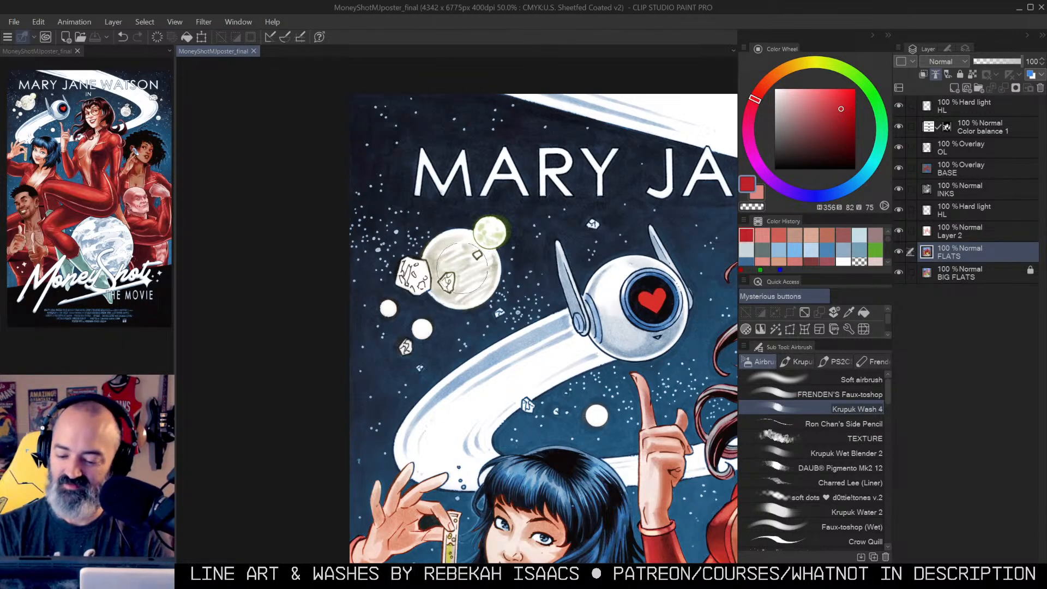
key("w")
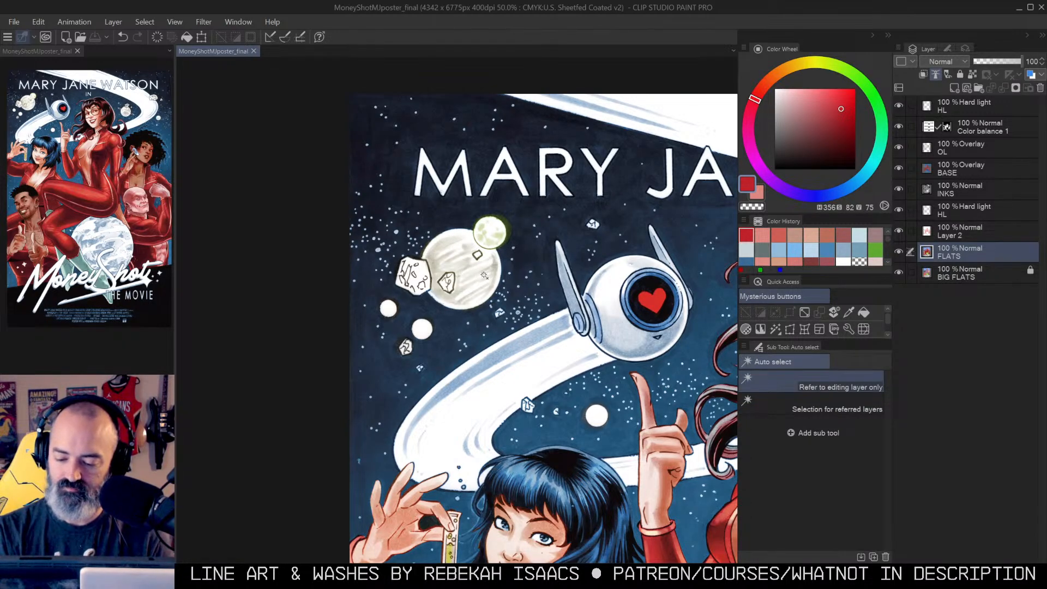
key("b")
scroll(484, 275, "up", 1)
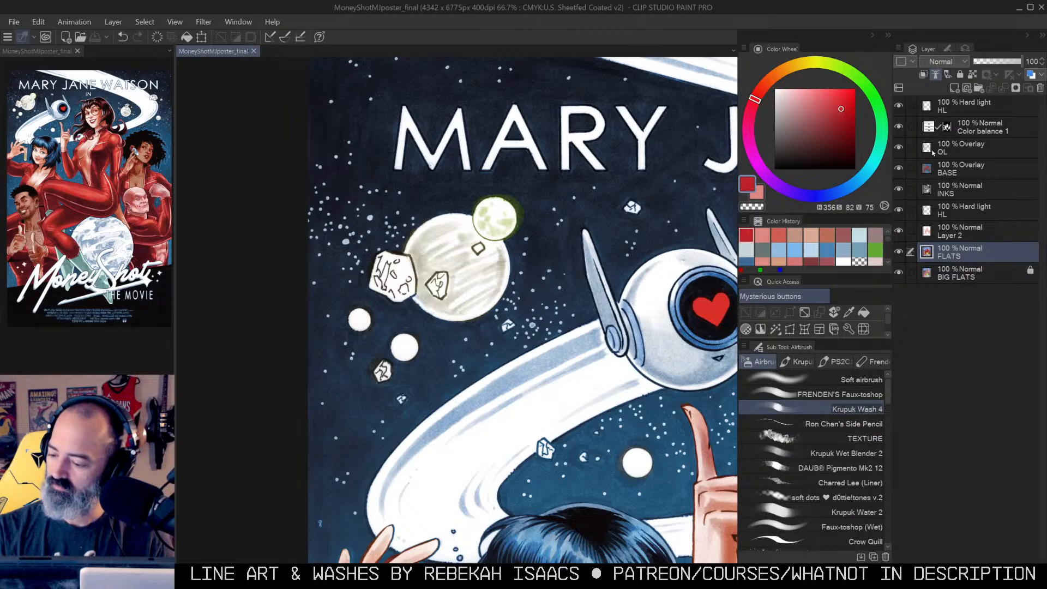
left_click(966, 112)
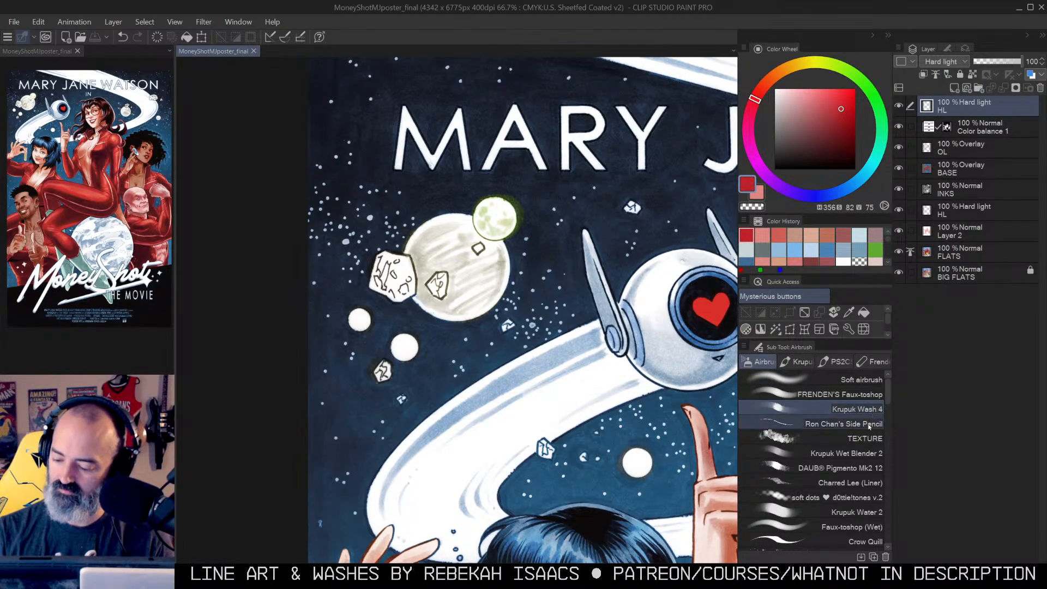
left_click(871, 394)
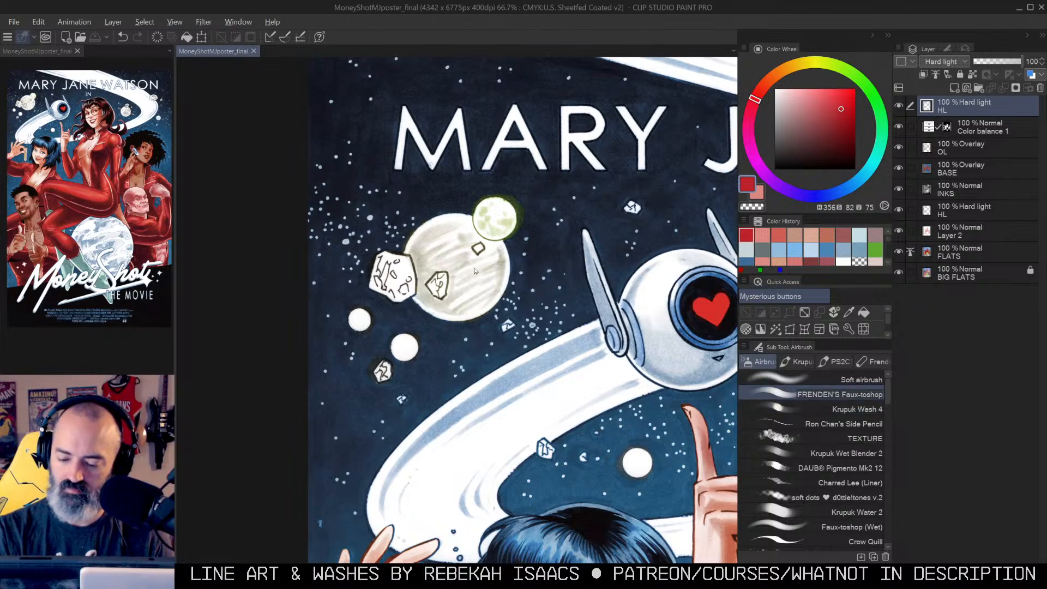
key("q")
mouse_move(468, 258)
left_mouse_down()
mouse_move(450, 282)
mouse_move(430, 255)
mouse_move(436, 244)
mouse_move(445, 302)
mouse_move(475, 297)
mouse_move(487, 251)
mouse_move(466, 234)
mouse_move(435, 237)
mouse_move(422, 257)
mouse_move(451, 287)
left_mouse_up()
mouse_move(480, 213)
left_mouse_down()
mouse_move(499, 246)
mouse_move(479, 304)
mouse_move(383, 255)
mouse_move(391, 268)
mouse_move(381, 286)
mouse_move(426, 259)
left_mouse_up()
mouse_move(361, 312)
left_mouse_down()
mouse_move(362, 327)
mouse_move(367, 317)
mouse_move(407, 348)
mouse_move(385, 372)
left_mouse_up()
Step: Add the small rocks around the robot and the white moon above the blue-haired woman to the quick mask
left_click_drag(591, 249, 481, 232)
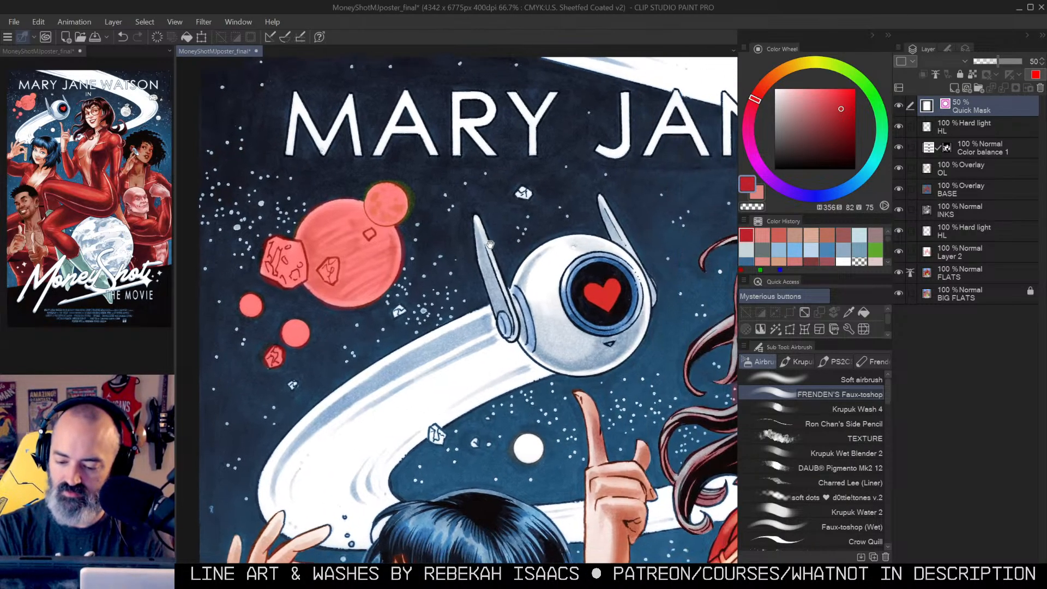
left_click_drag(398, 309, 399, 313)
left_click_drag(521, 188, 522, 191)
left_click_drag(577, 304, 560, 220)
left_click_drag(510, 360, 517, 363)
left_click_drag(418, 348, 424, 352)
Step: Mask the ringed planet, its rings and the rocks around it, right of the woman with glasses
left_click_drag(682, 294, 381, 274)
left_click_drag(726, 227, 422, 258)
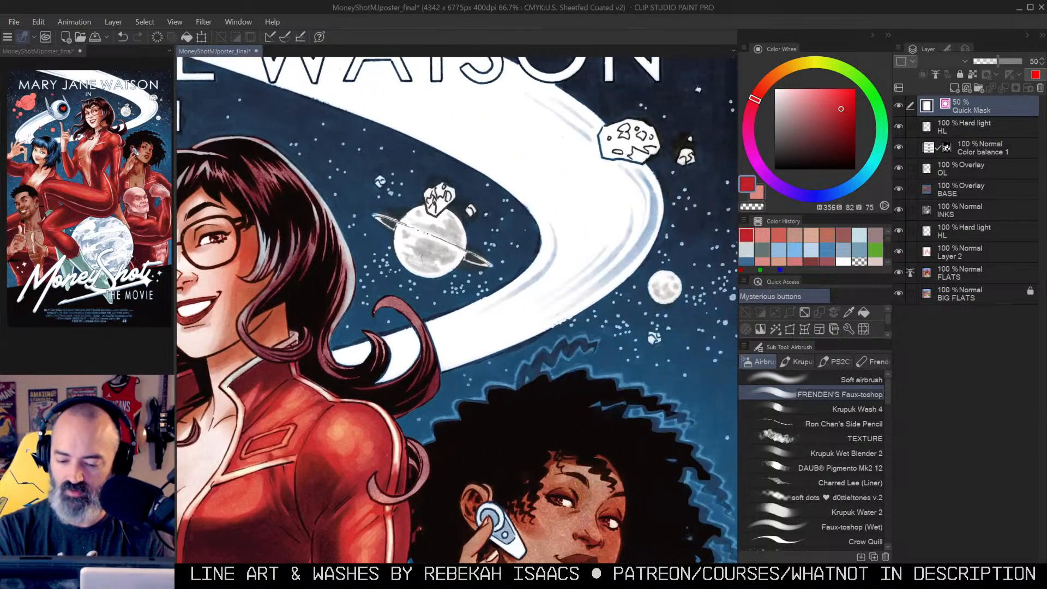
mouse_move(440, 195)
left_mouse_down()
mouse_move(399, 233)
mouse_move(400, 250)
mouse_move(410, 265)
mouse_move(442, 267)
mouse_move(411, 248)
mouse_move(432, 275)
mouse_move(457, 232)
mouse_move(428, 260)
mouse_move(442, 258)
mouse_move(444, 209)
mouse_move(458, 243)
left_mouse_up()
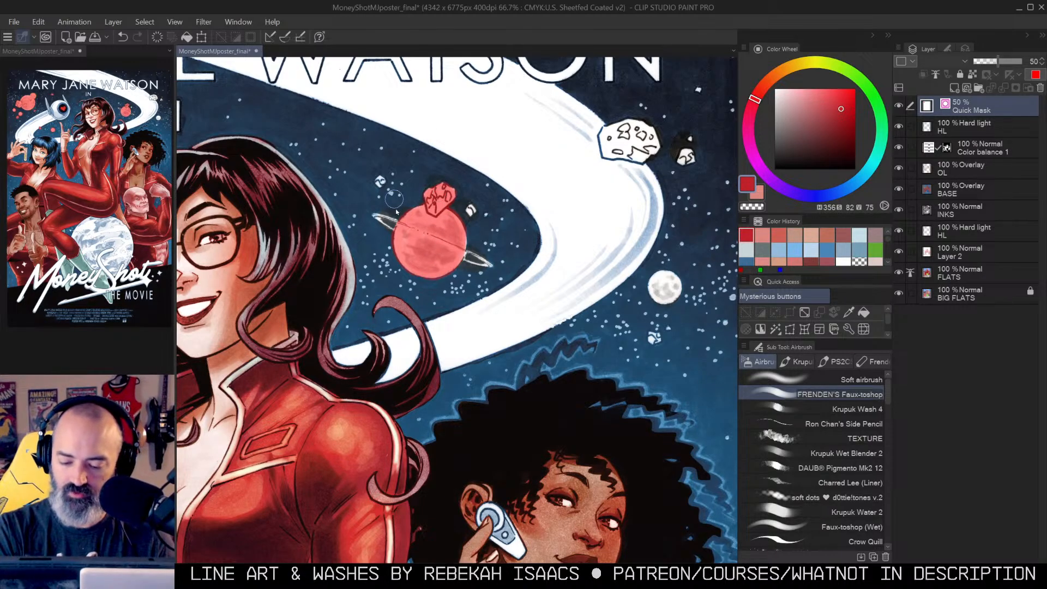
left_click_drag(373, 216, 397, 225)
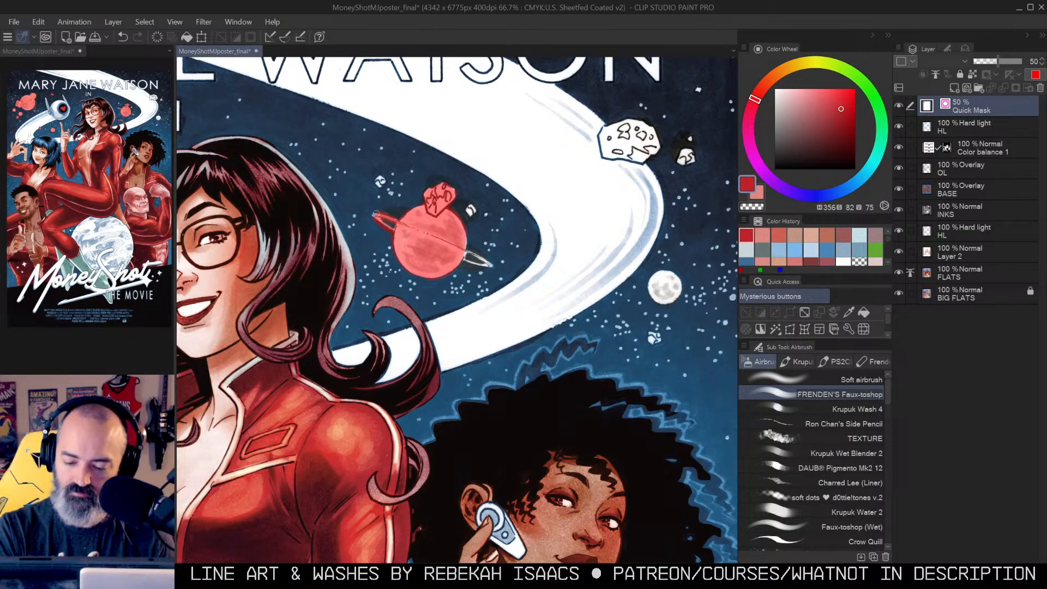
left_click_drag(467, 260, 492, 266)
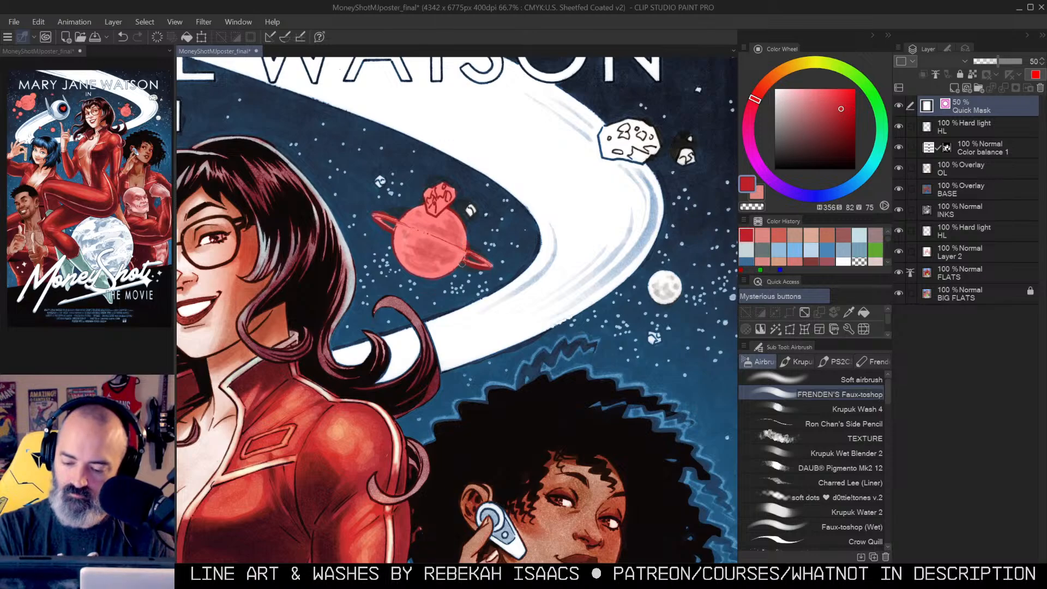
left_click_drag(378, 177, 383, 185)
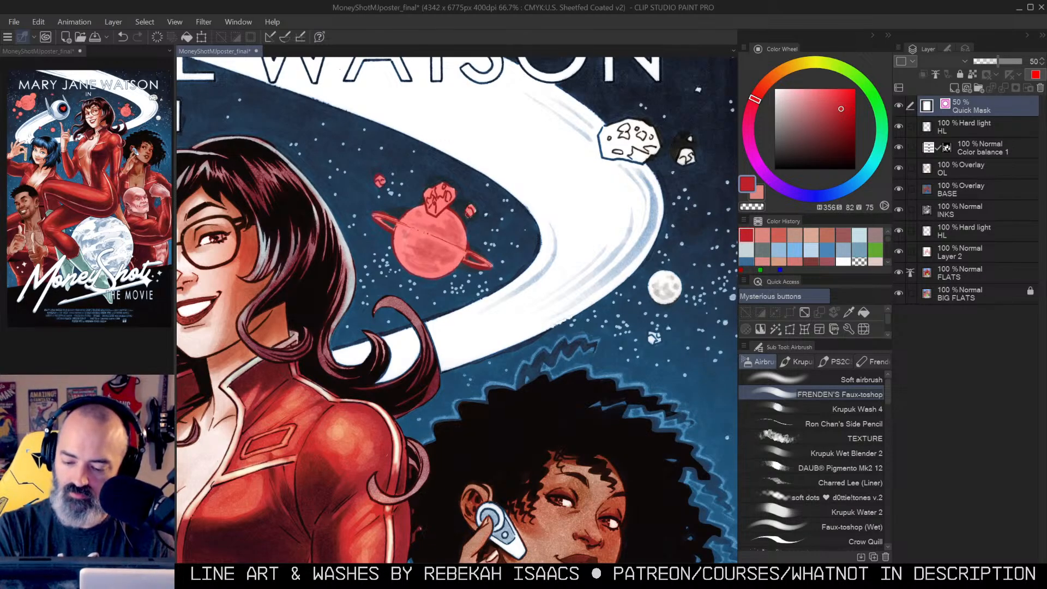
left_click_drag(470, 208, 476, 213)
Step: Mask the large asteroid, the small rocks and the moon near the poster's right edge
left_click_drag(627, 158, 433, 212)
mouse_move(445, 175)
left_mouse_down()
mouse_move(412, 181)
mouse_move(410, 206)
mouse_move(455, 206)
mouse_move(452, 178)
mouse_move(421, 176)
mouse_move(418, 202)
mouse_move(438, 186)
mouse_move(435, 200)
mouse_move(453, 200)
mouse_move(441, 208)
mouse_move(457, 199)
mouse_move(447, 209)
mouse_move(496, 208)
left_mouse_up()
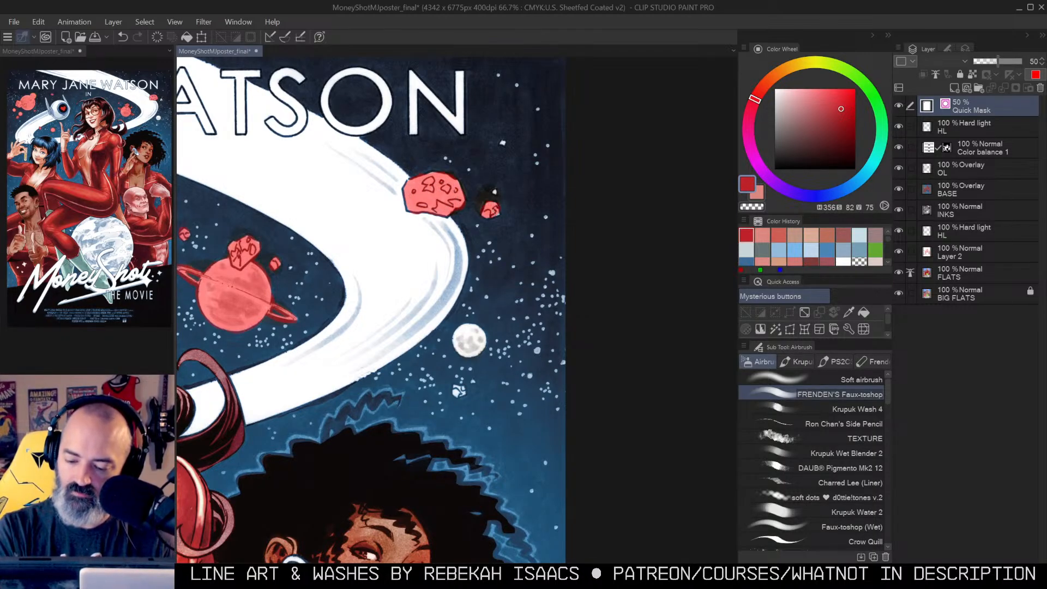
mouse_move(456, 331)
left_mouse_down()
mouse_move(481, 345)
mouse_move(482, 329)
mouse_move(476, 358)
left_mouse_up()
key("c")
key("c")
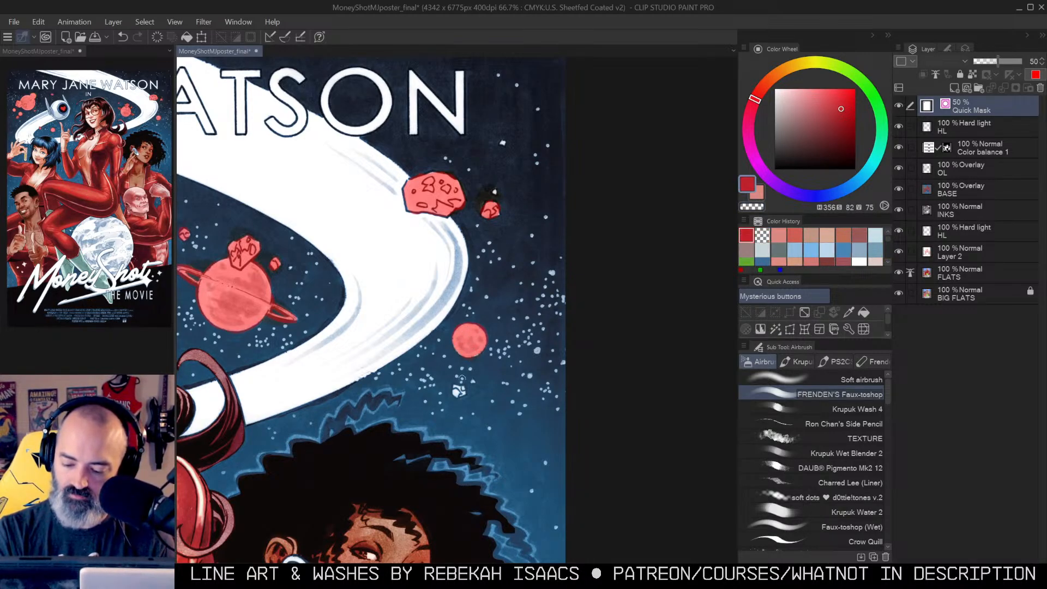
Step: Check the mask across the whole sky and convert it into a selection of the planets and rocks
left_click(470, 322, "alt")
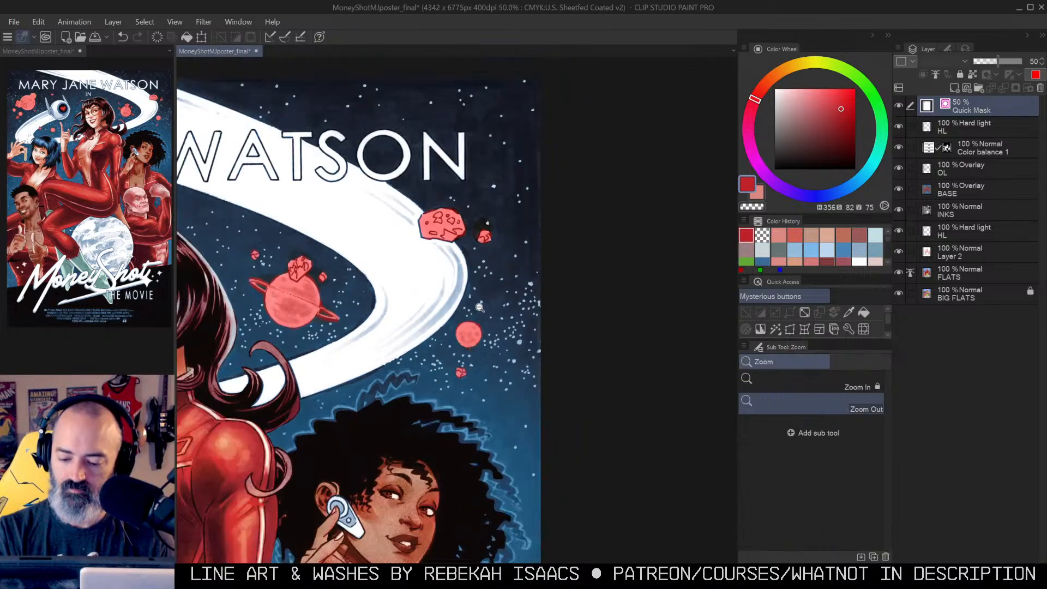
left_click(346, 286, "alt")
left_click_drag(346, 286, 577, 227)
left_click(548, 259, "alt")
key("q")
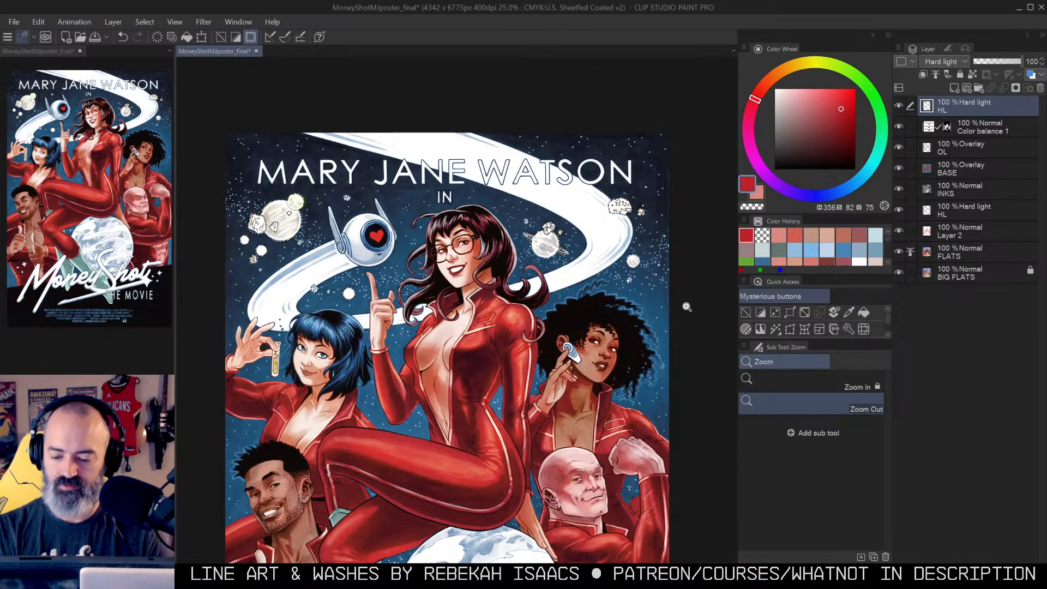
key("q")
key("q")
key("q")
key("q")
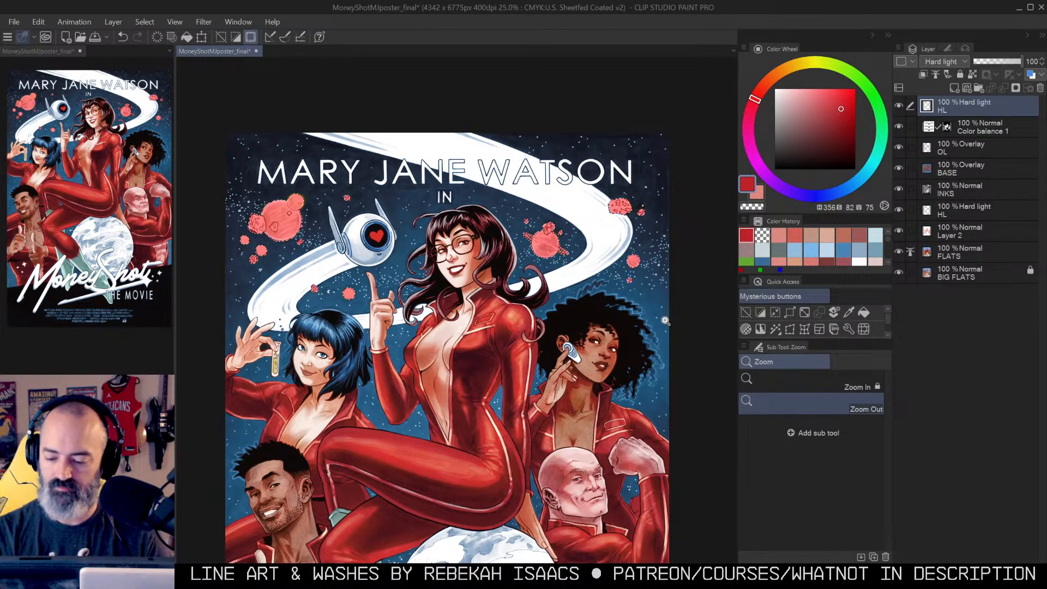
Step: Fill the selected planets and rocks with green (89, 59, 56) on the BASE layer
left_click(941, 166)
left_click(849, 71)
left_click(823, 124)
key("g")
left_click(286, 225)
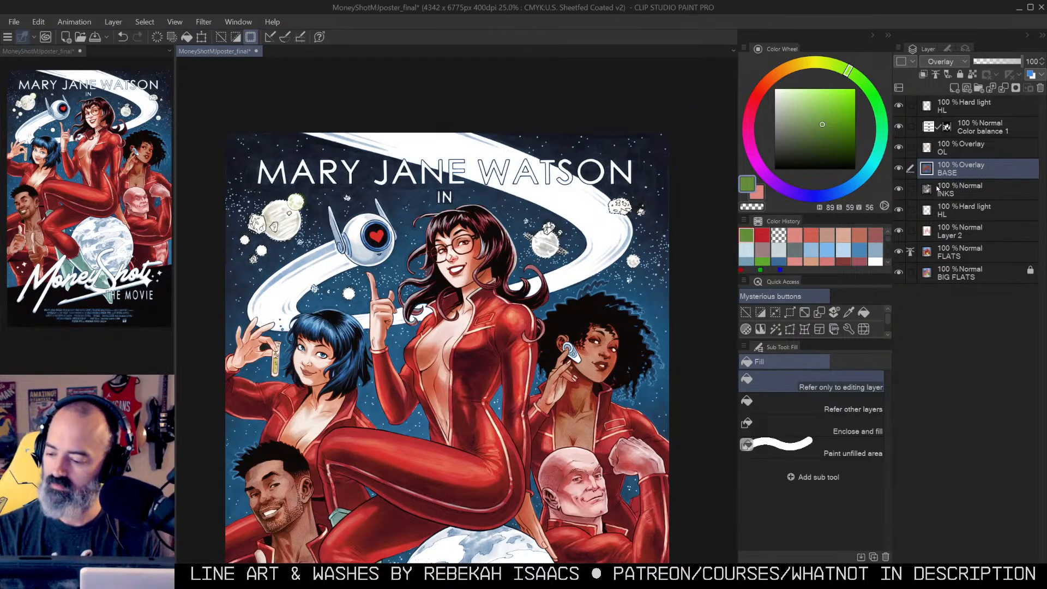
Step: Fill the selected planets and rocks with the same green on the Hard light HL layer below INKS
left_click(960, 210)
key("alt+BackSpace")
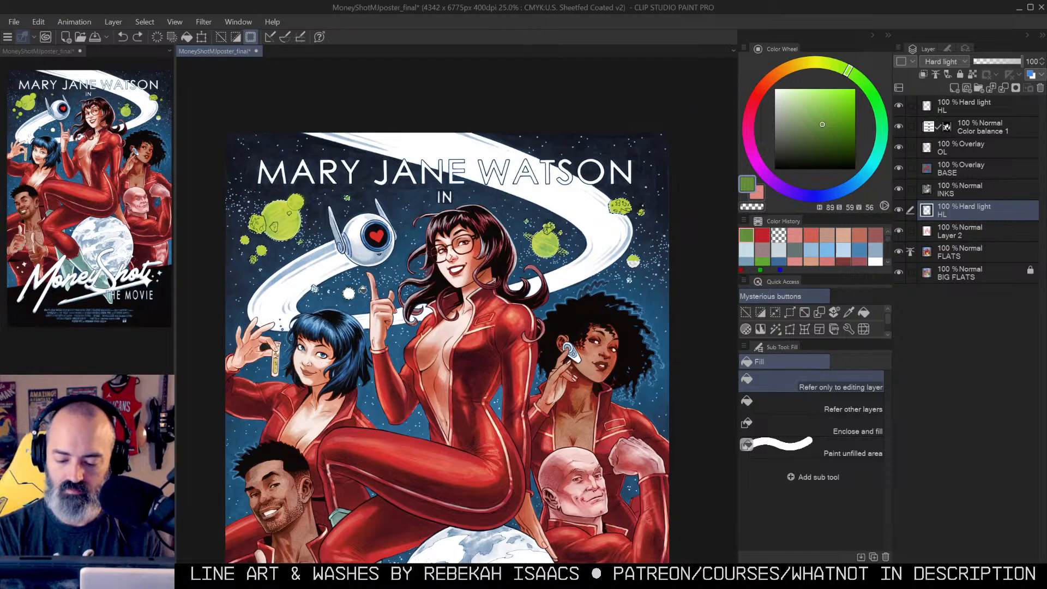
key("b")
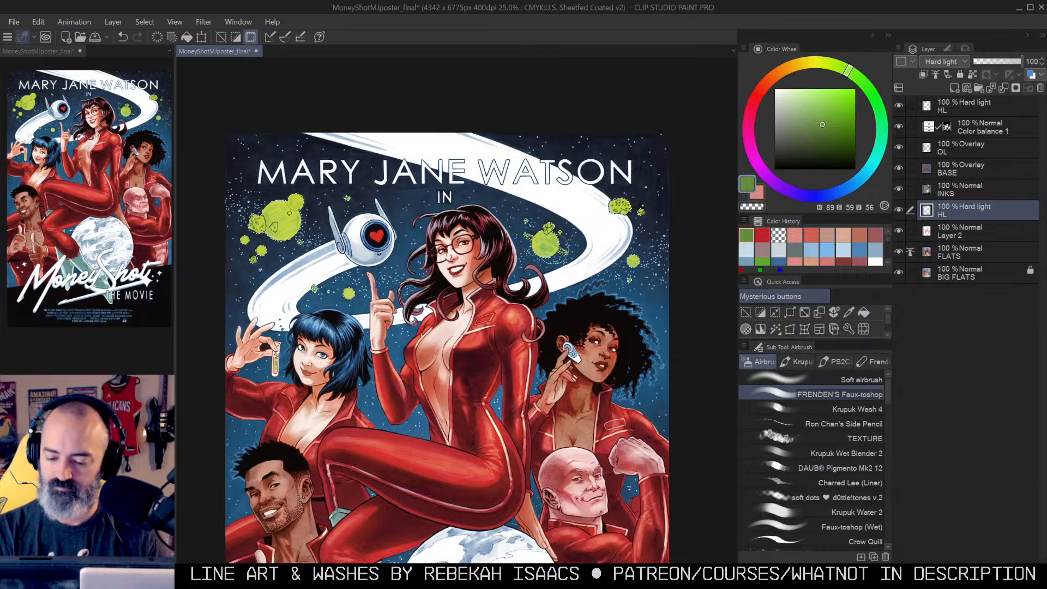
key("alt+space")
left_click_drag(523, 269, 538, 261)
scroll(529, 267, "up", 5)
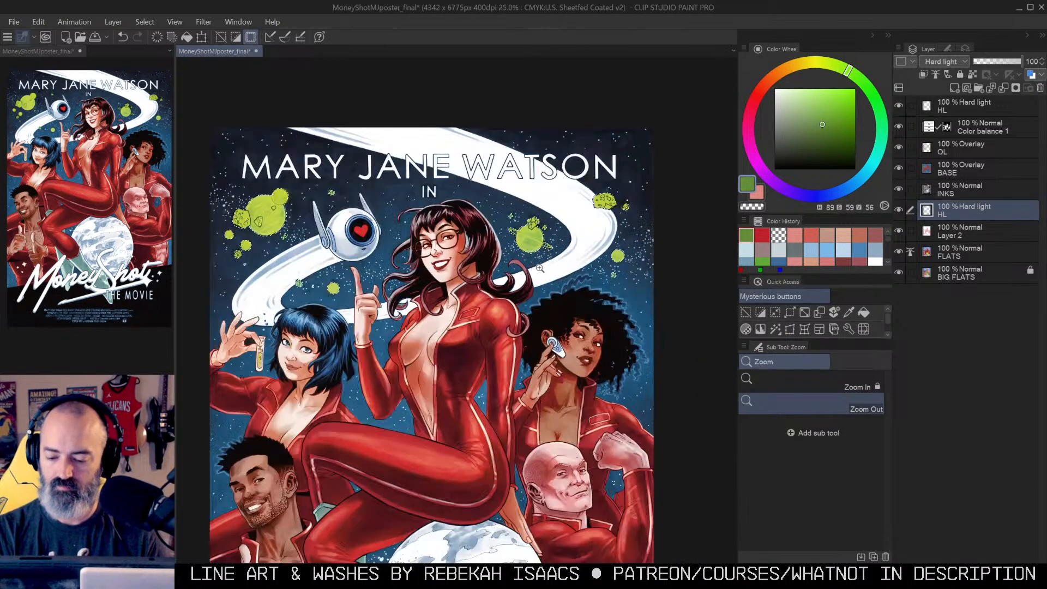
Step: Check the lower HL layer on its own and shift the hue of its selected planets and rocks by 51
left_click(899, 211, "alt")
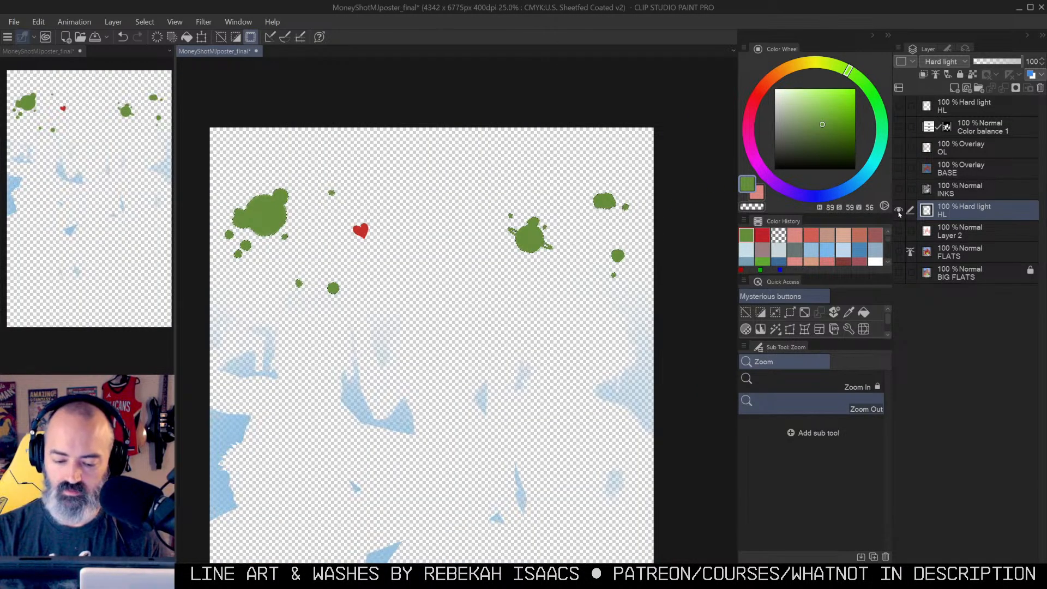
left_click(899, 212, "alt")
key("ctrl+u")
left_click(888, 116)
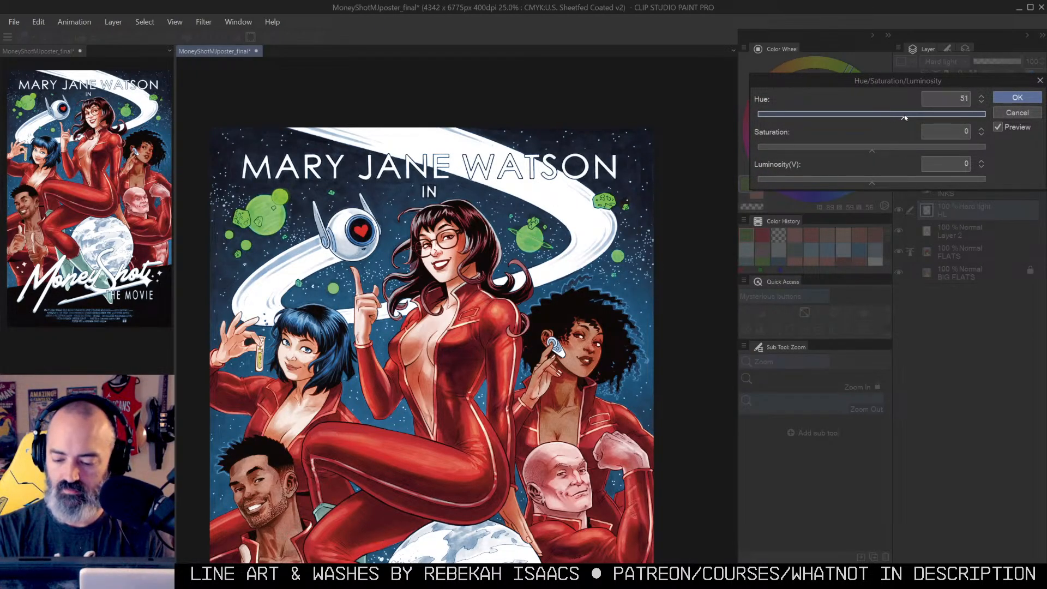
left_click(1016, 98)
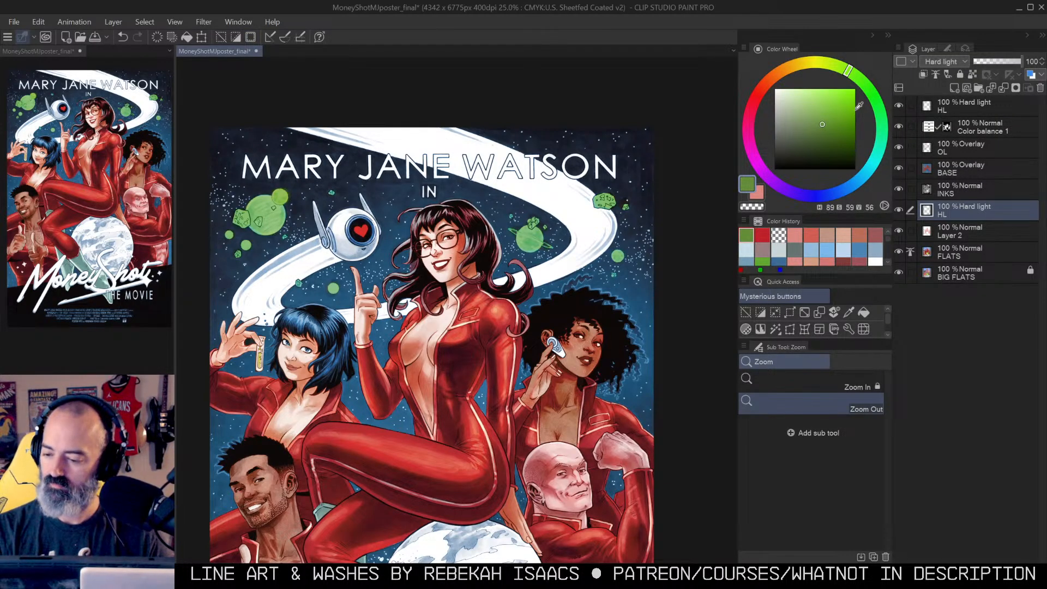
Step: Pick a muted reddish brown (9, 22, 67) and try a brush stroke on the large asteroid near the poster's right edge
key("b")
left_click(814, 62)
left_click(815, 104)
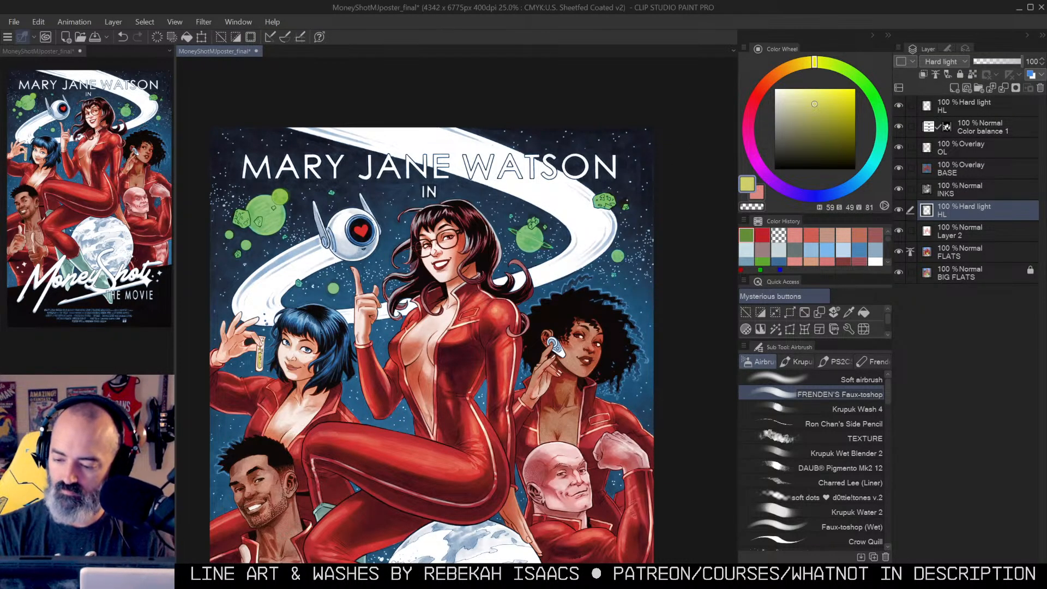
left_click(763, 86)
left_click(793, 115)
left_click_drag(612, 195, 607, 200)
key("ctrl+z")
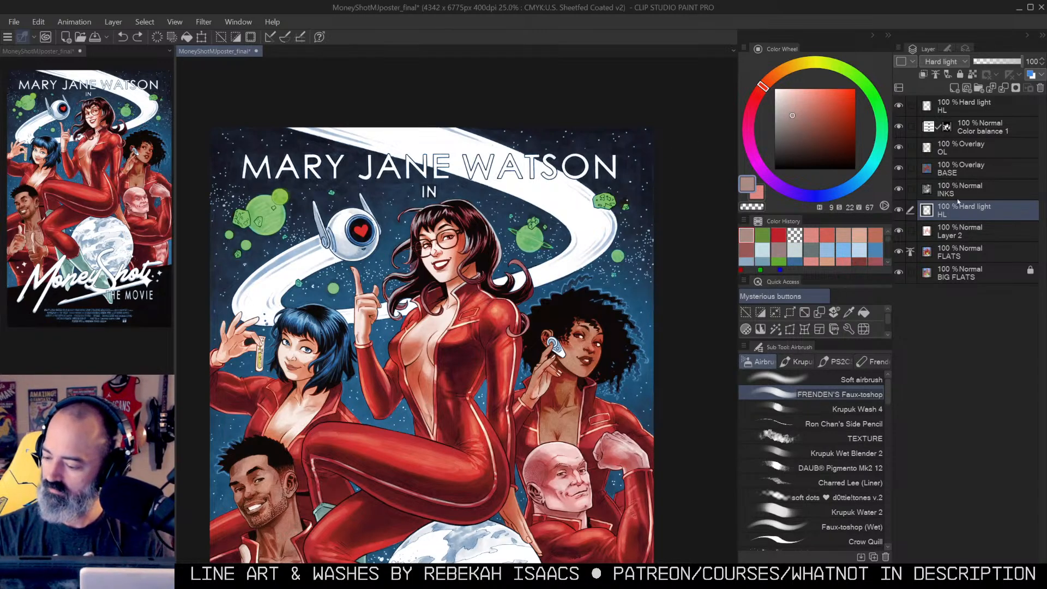
Step: Paint the asteroids and rocks around the planets with the muted reddish brown on a new layer above the lower HL layer
left_click(955, 88)
mouse_move(590, 218)
left_mouse_down()
mouse_move(617, 191)
mouse_move(582, 209)
mouse_move(616, 198)
left_mouse_up()
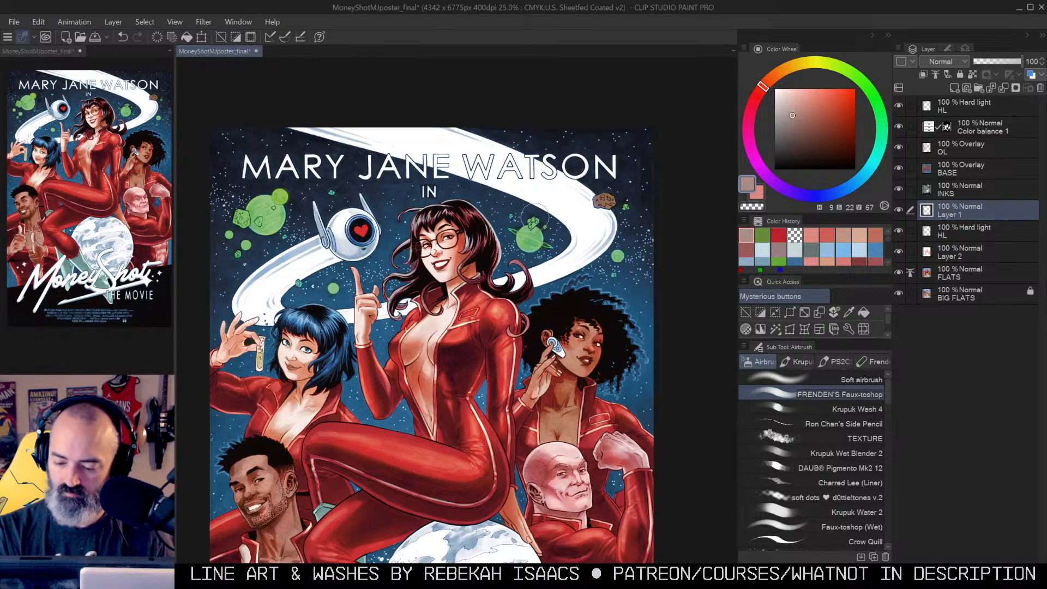
key("ctrl+space")
left_click(539, 226)
mouse_move(525, 211)
left_mouse_down()
mouse_move(563, 188)
mouse_move(502, 211)
mouse_move(573, 190)
left_mouse_up()
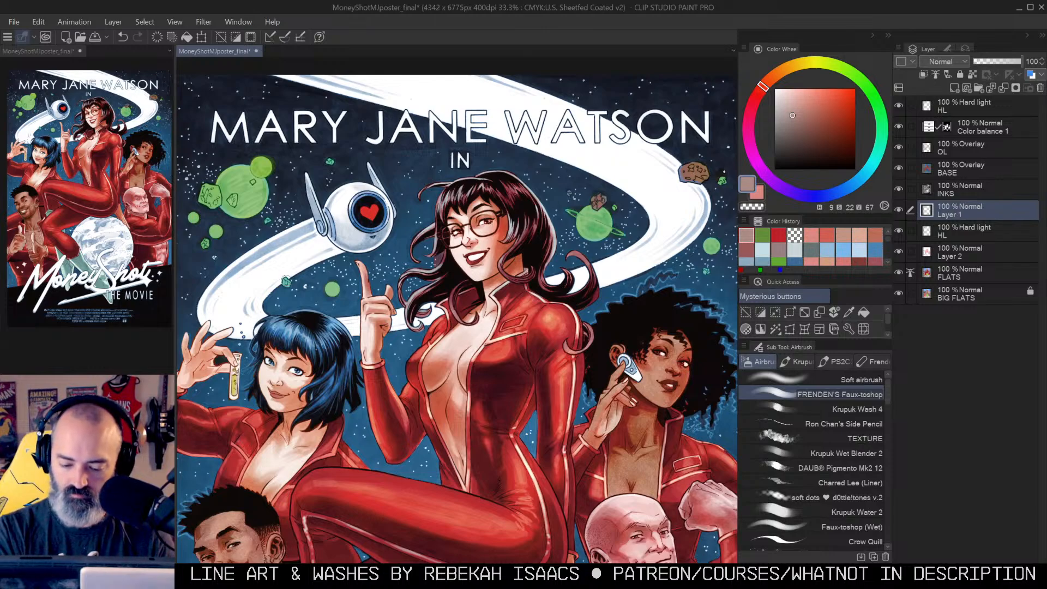
left_click_drag(203, 238, 206, 246)
left_click_drag(205, 186, 218, 201)
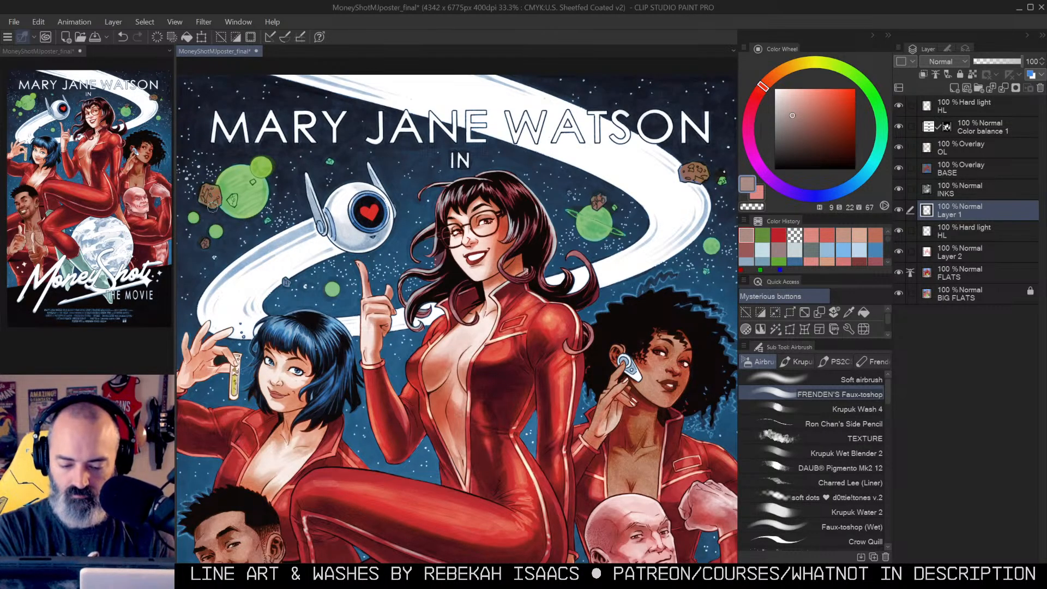
Step: Brush pale yellow (54, 27, 91) over the planets, moons and the small rock near the poster's right edge
left_click(797, 96)
left_click(810, 61)
mouse_move(266, 164)
left_mouse_down()
mouse_move(229, 187)
mouse_move(253, 180)
mouse_move(250, 191)
left_mouse_up()
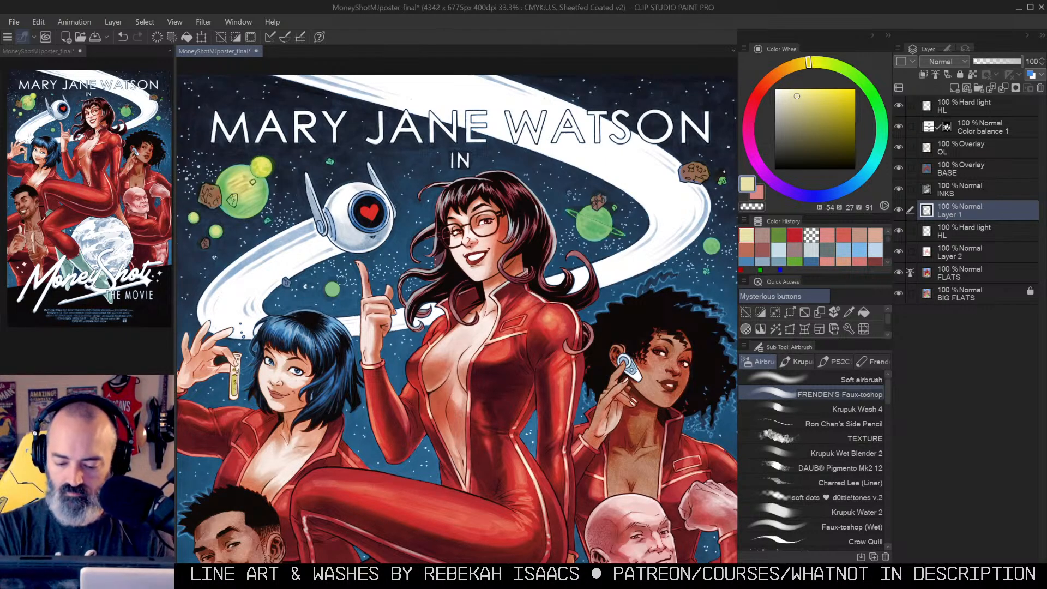
left_click_drag(599, 214, 596, 229)
left_click_drag(527, 271, 457, 270)
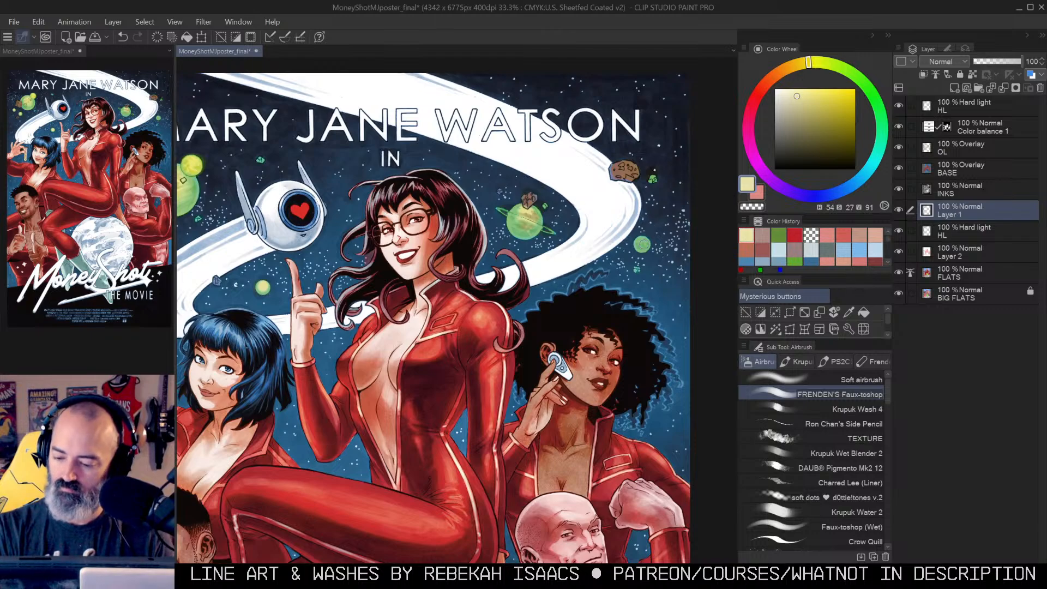
left_click(654, 180)
left_click(638, 170, "alt")
left_click(639, 171, "alt")
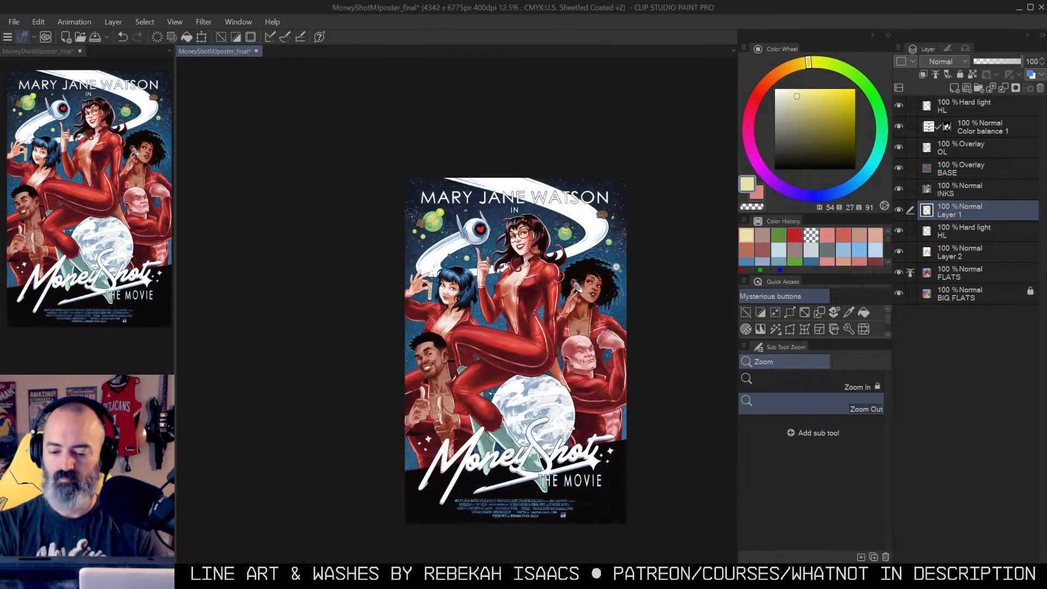
left_click(598, 267, "ctrl")
left_click_drag(632, 246, 616, 233)
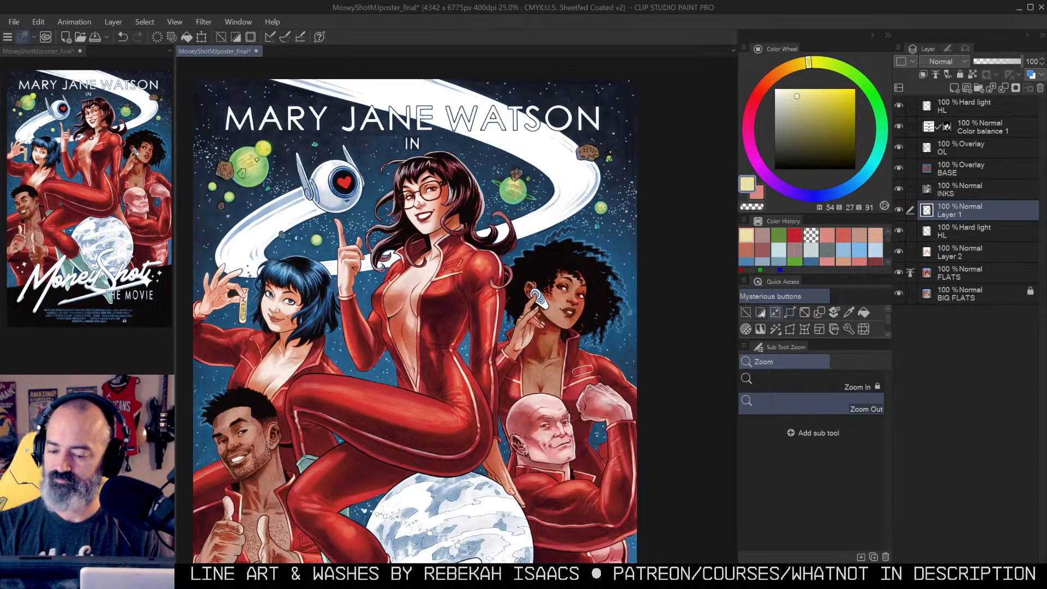
Step: Clear the current selection and select the white swirl behind the title and characters
key("m")
key("/")
left_click(567, 256, "alt")
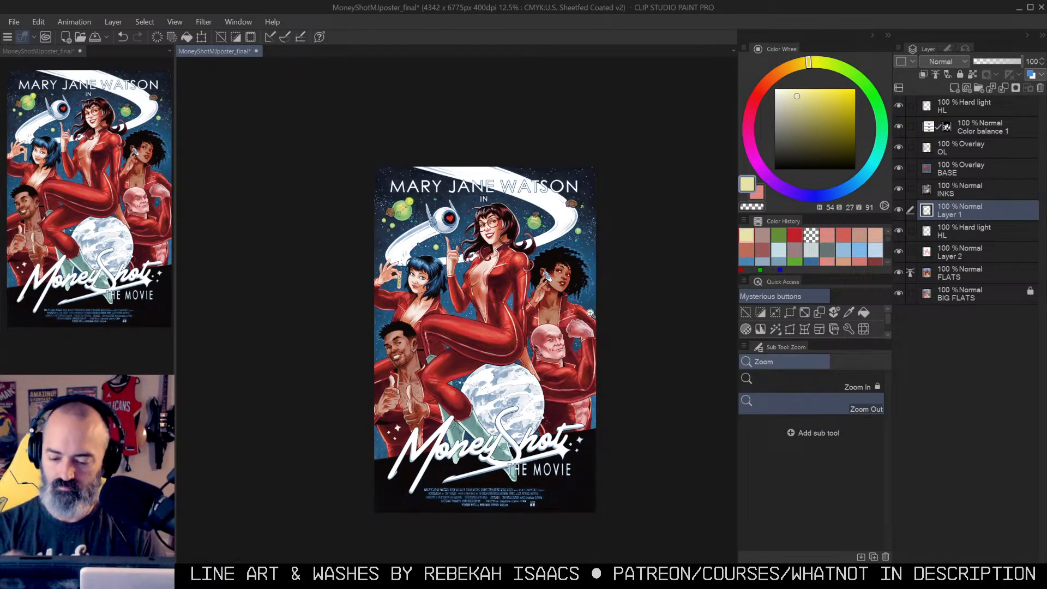
key("w")
left_click(536, 222)
key("ctrl+d")
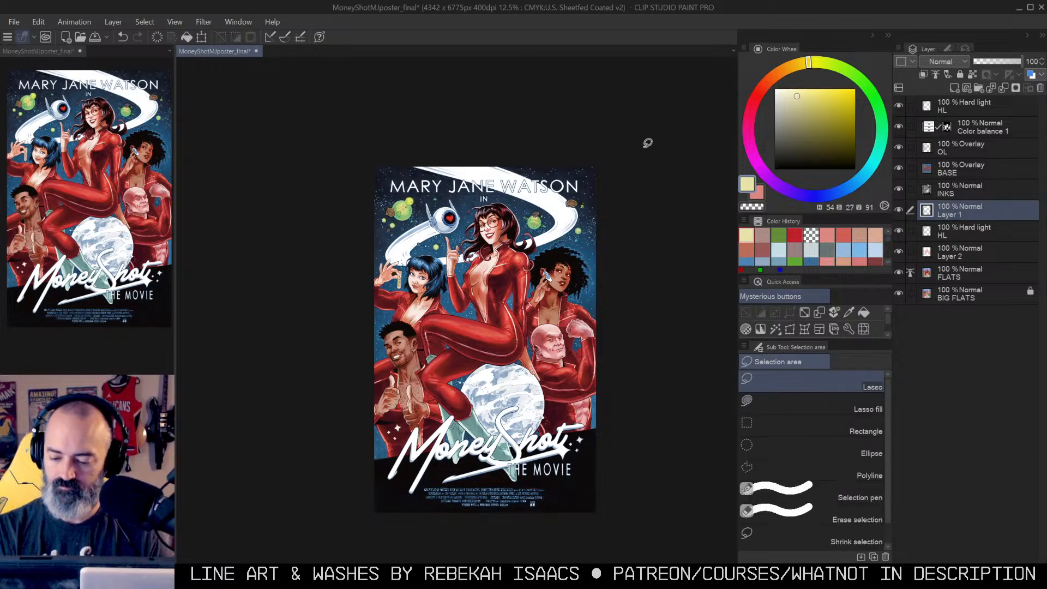
left_click(564, 220)
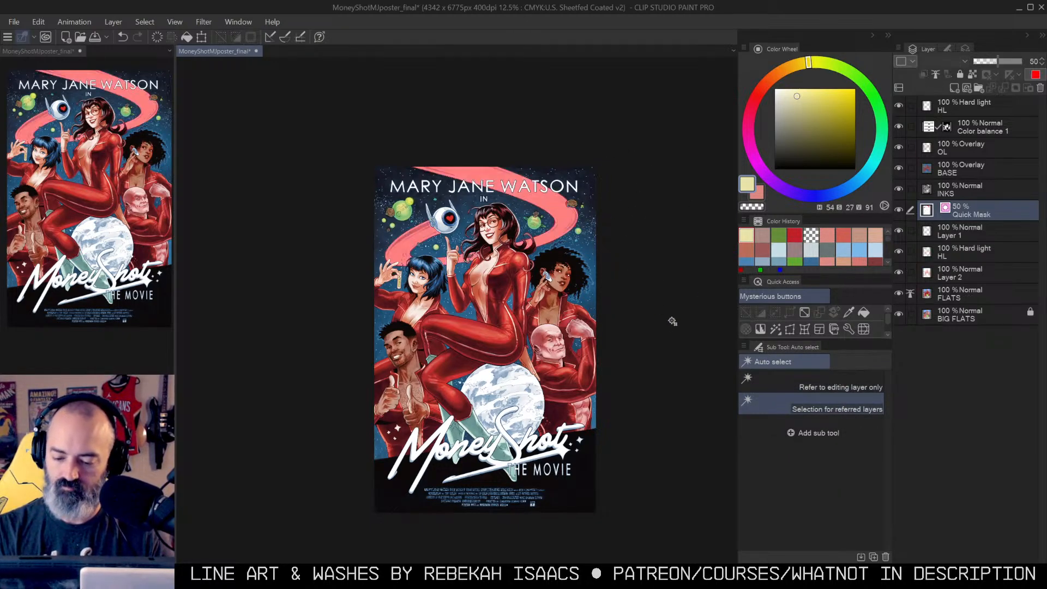
key("m")
Step: Fill the selected swirl with light blue (195, 53, 87) on the new layer and hide the selection outline
left_click(824, 93)
left_click(863, 176)
left_click(818, 99)
key("g")
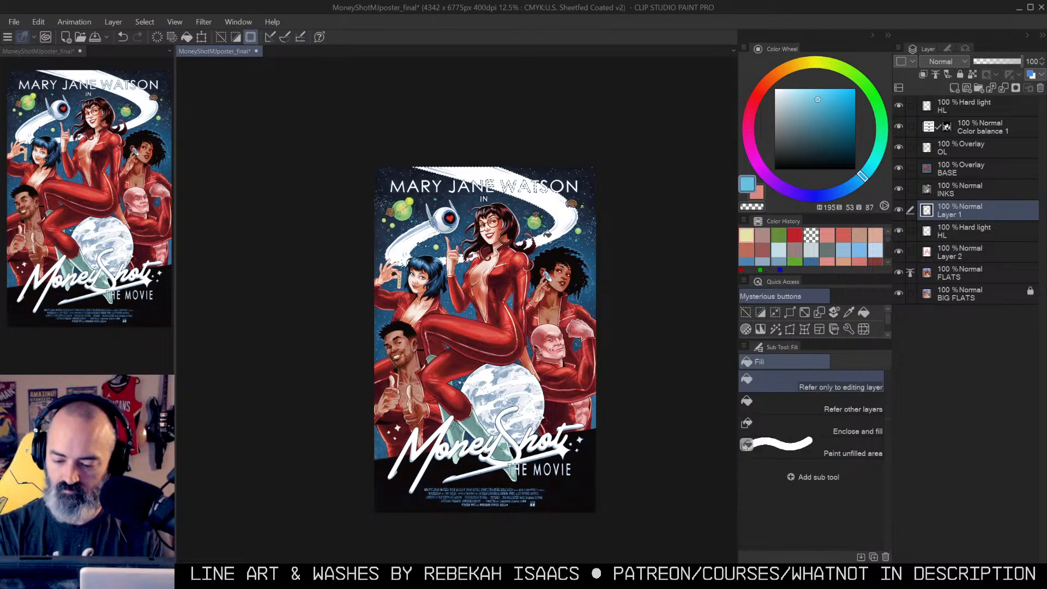
left_click(575, 219)
key("ctrl+space")
left_click(526, 271)
key("ctrl+h")
scroll(658, 238, "up", 3)
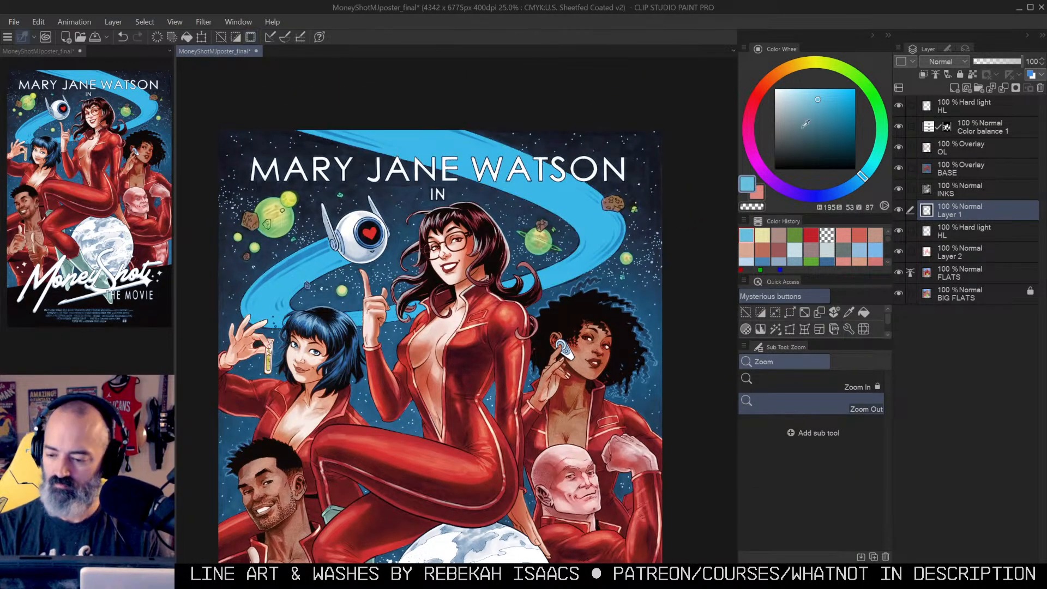
Step: Airbrush pale blue (195, 13, 94) along the swirl with the Soft airbrush and clear the selection
key("b")
left_click(787, 90)
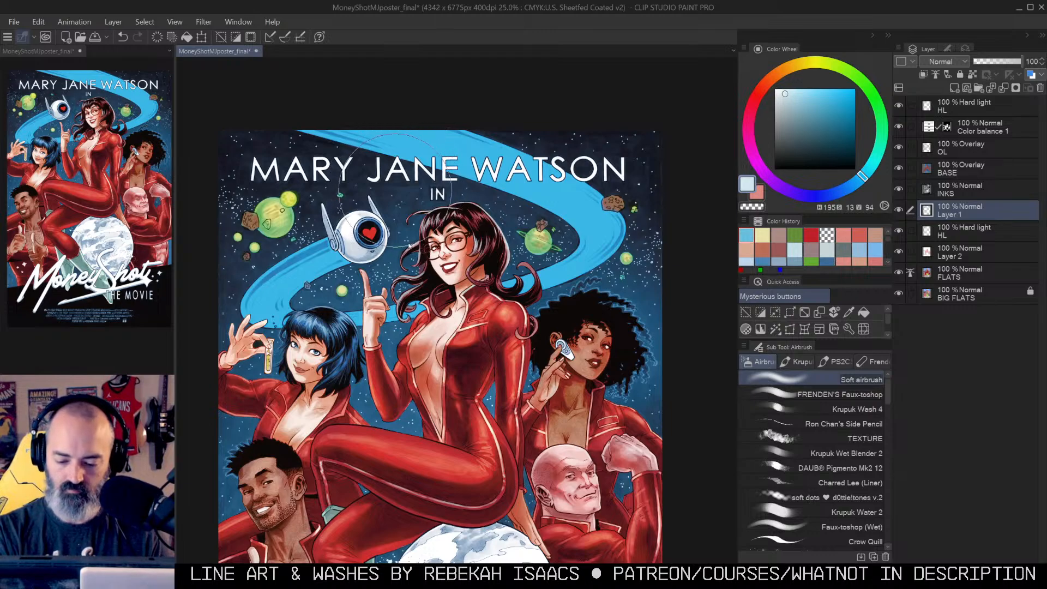
left_click_drag(342, 329, 285, 339)
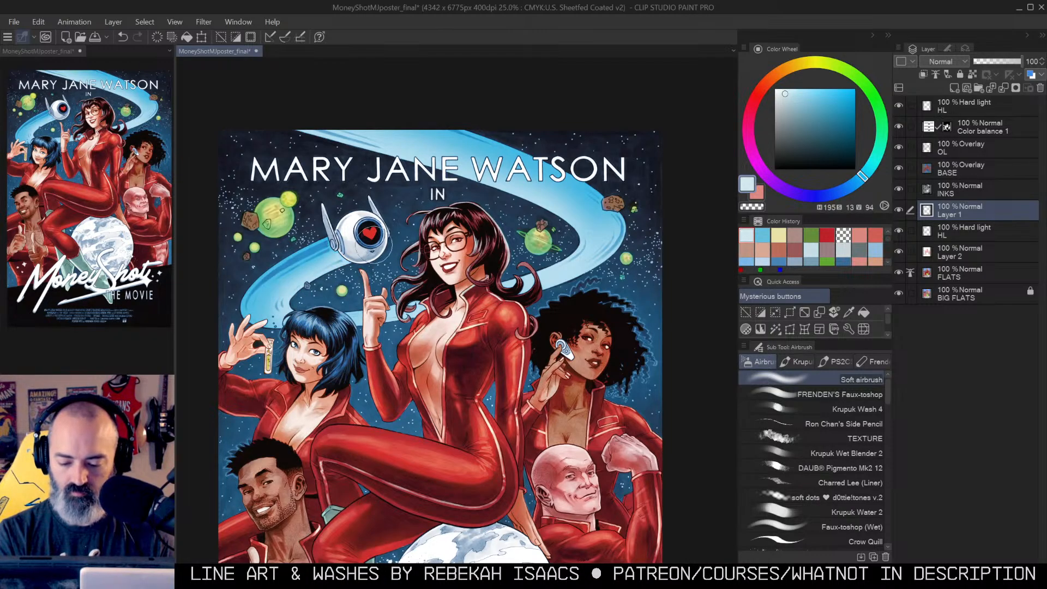
left_click(514, 273, "alt")
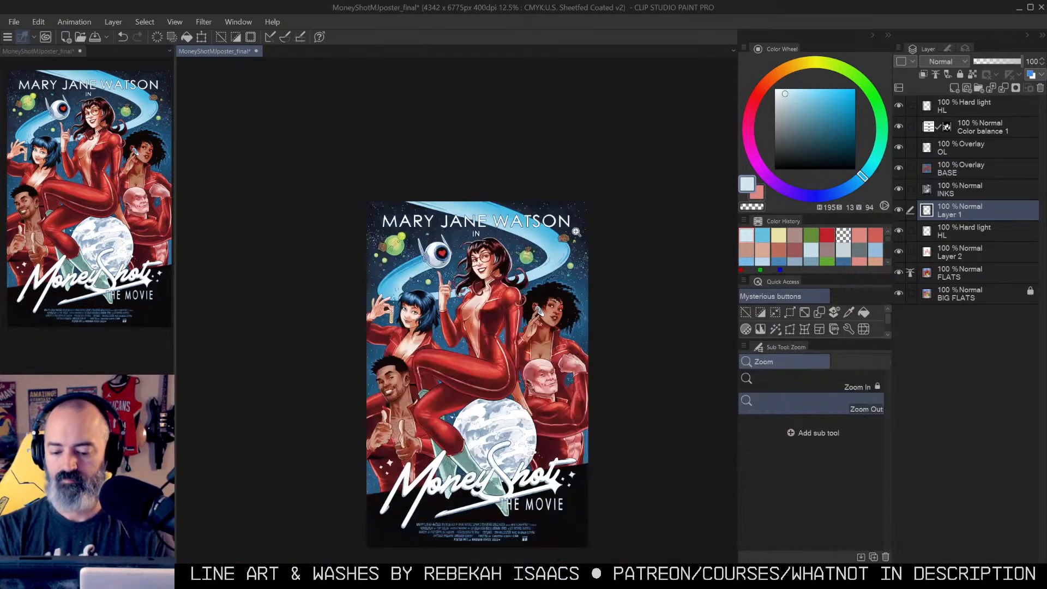
left_click(577, 249)
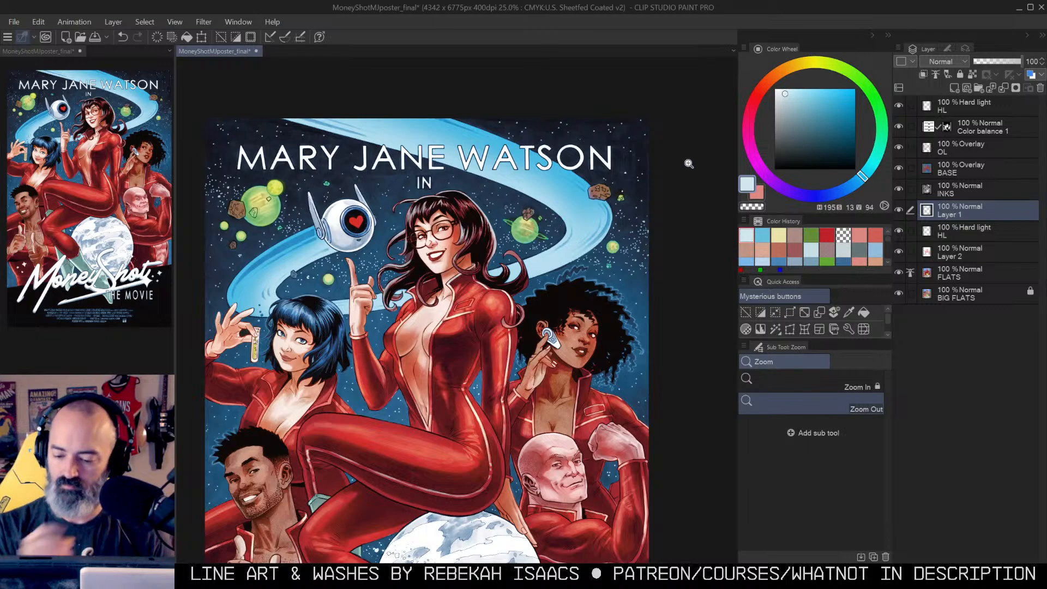
left_click(506, 263, "alt")
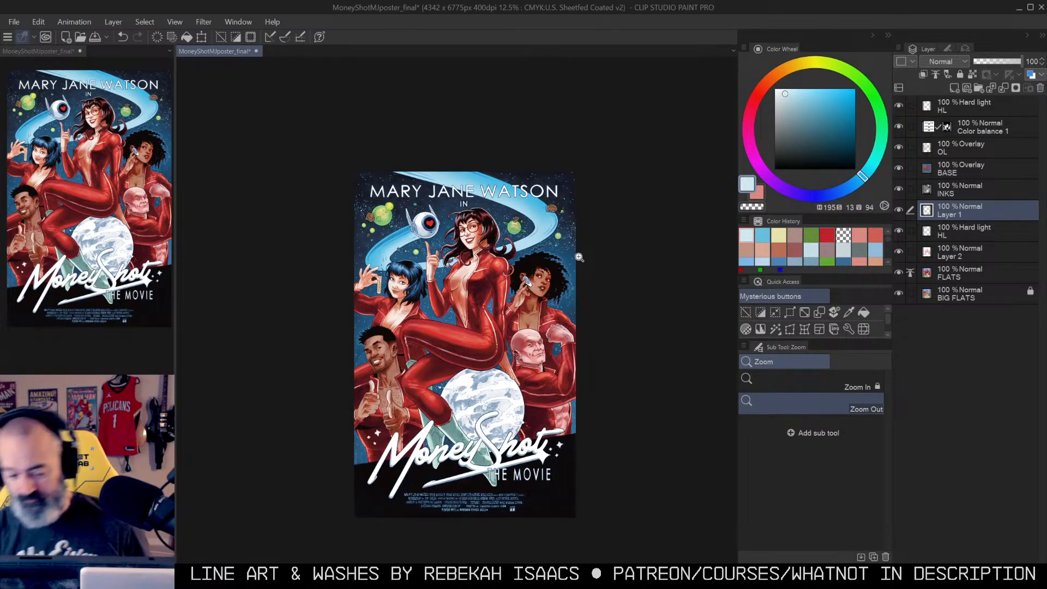
left_click(533, 245)
key("w")
key("ctrl+d")
key("m")
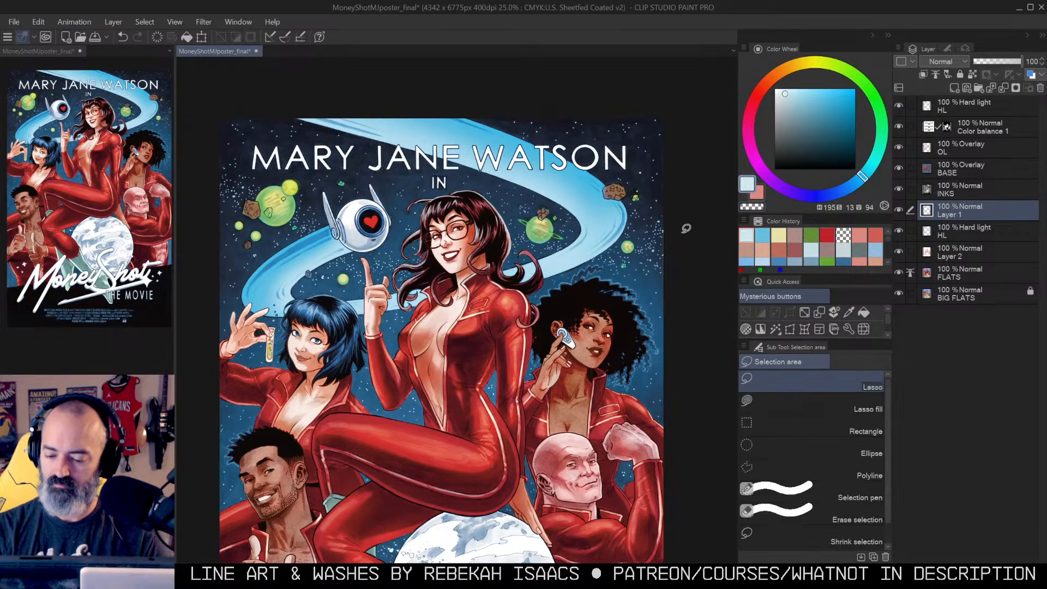
Step: Show only the lower Hard light HL layer and load its contents as a selection
left_click(899, 232, "alt")
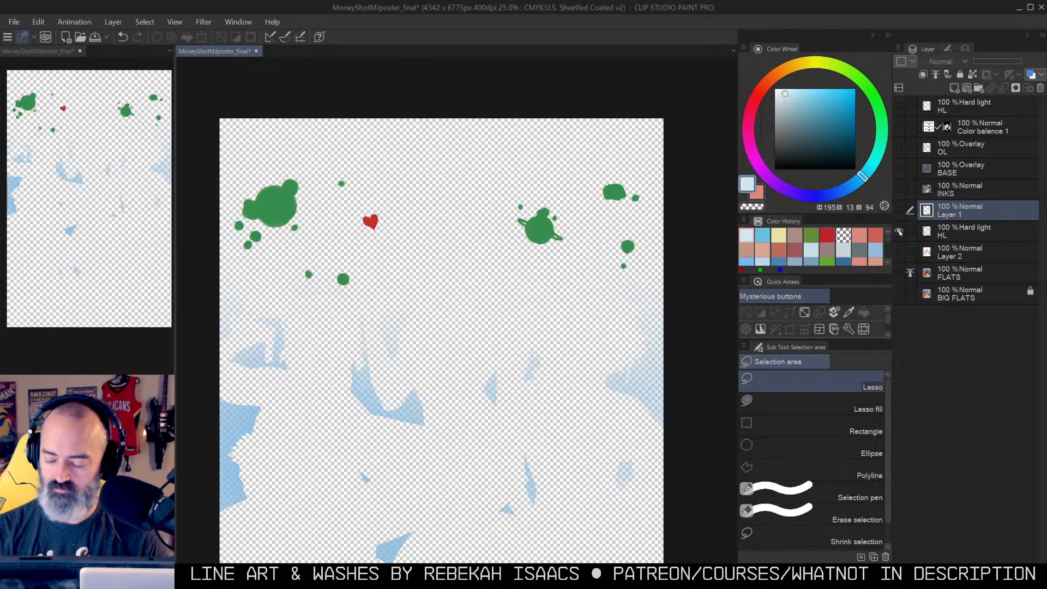
left_click(926, 234)
left_click(926, 230, "ctrl")
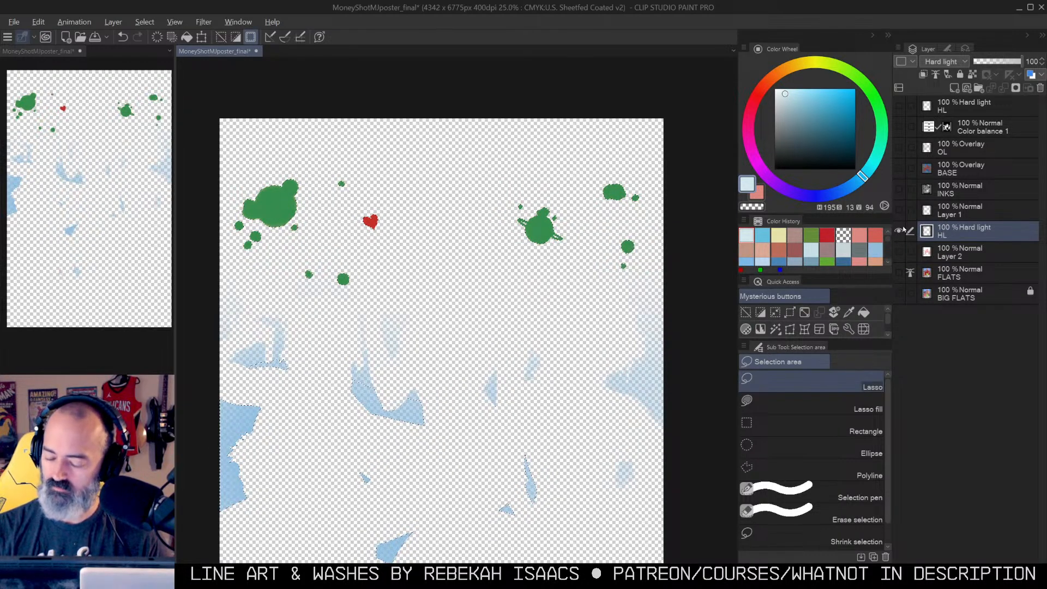
Step: Restore the visibility of all layers, undo the last two changes and clear the selection
left_click(899, 232, "alt")
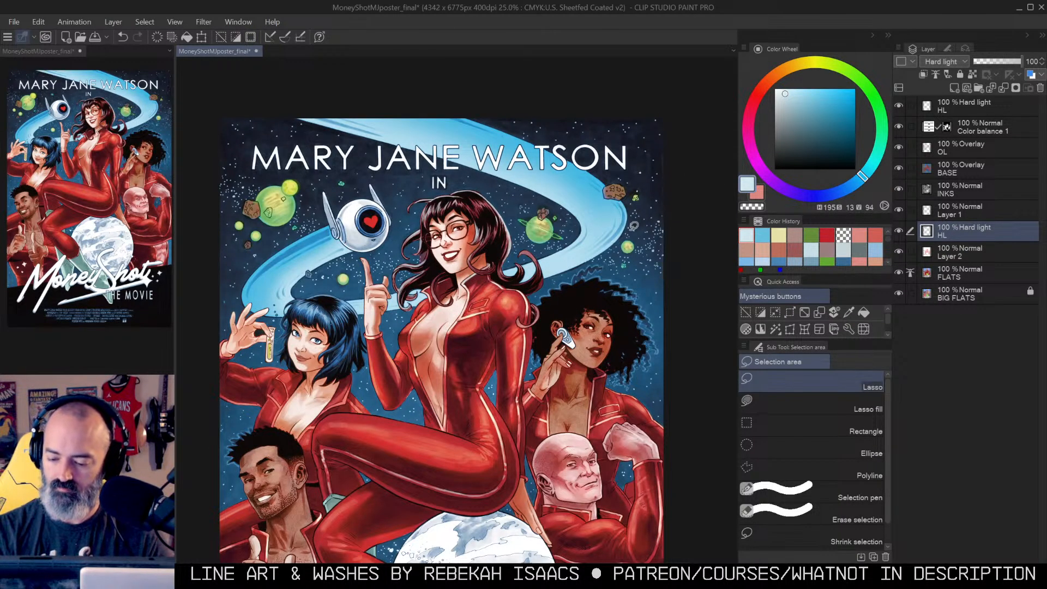
key("ctrl+z")
key("ctrl+z")
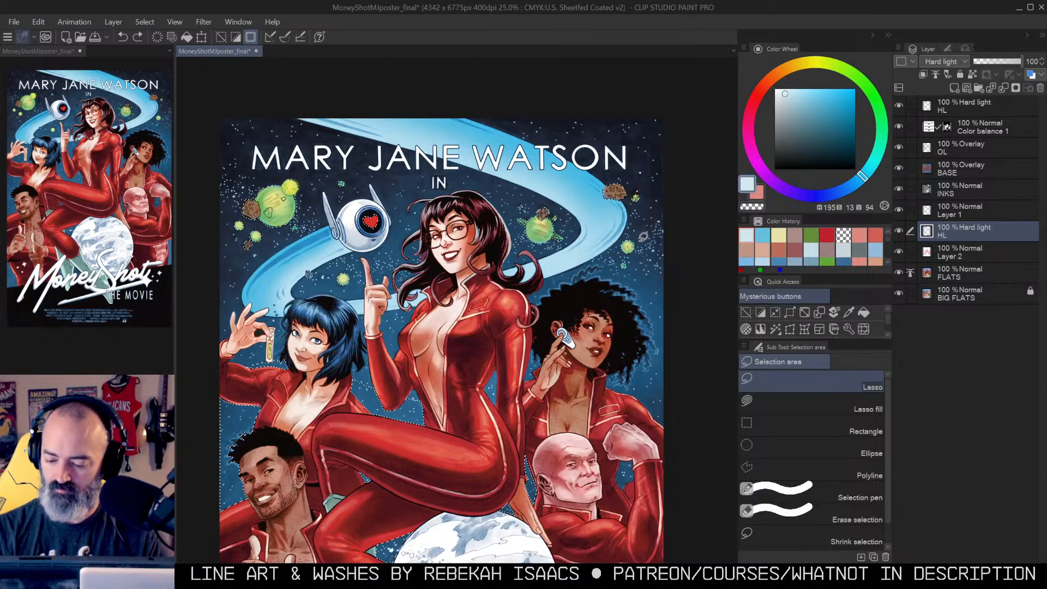
key("ctrl+d")
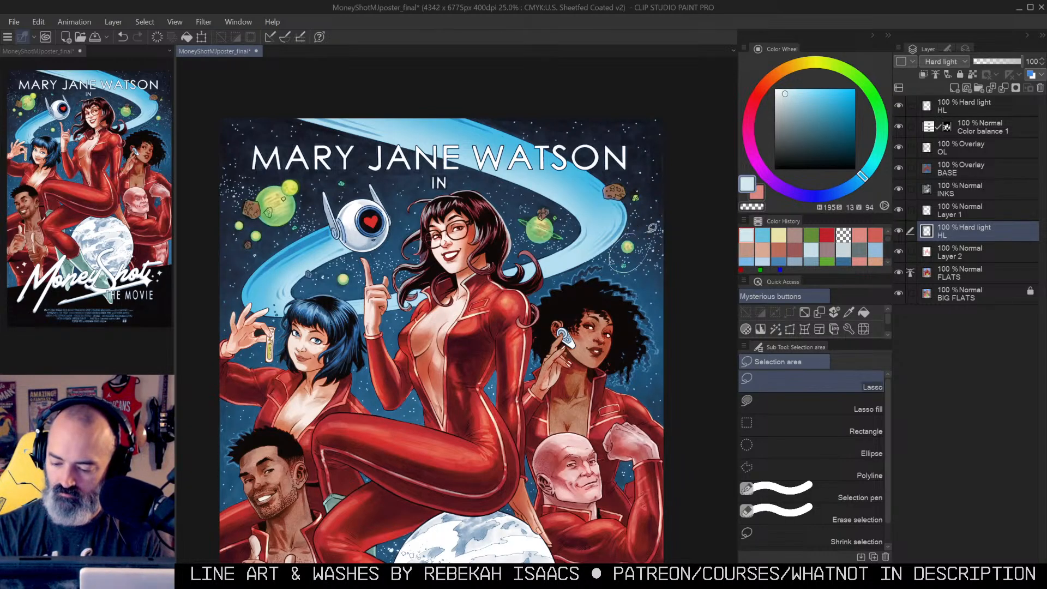
Step: Shift the hue of the small planet near the poster's right edge by 43 on the lower HL layer
key("ctrl+u")
left_click_drag(889, 115, 904, 118)
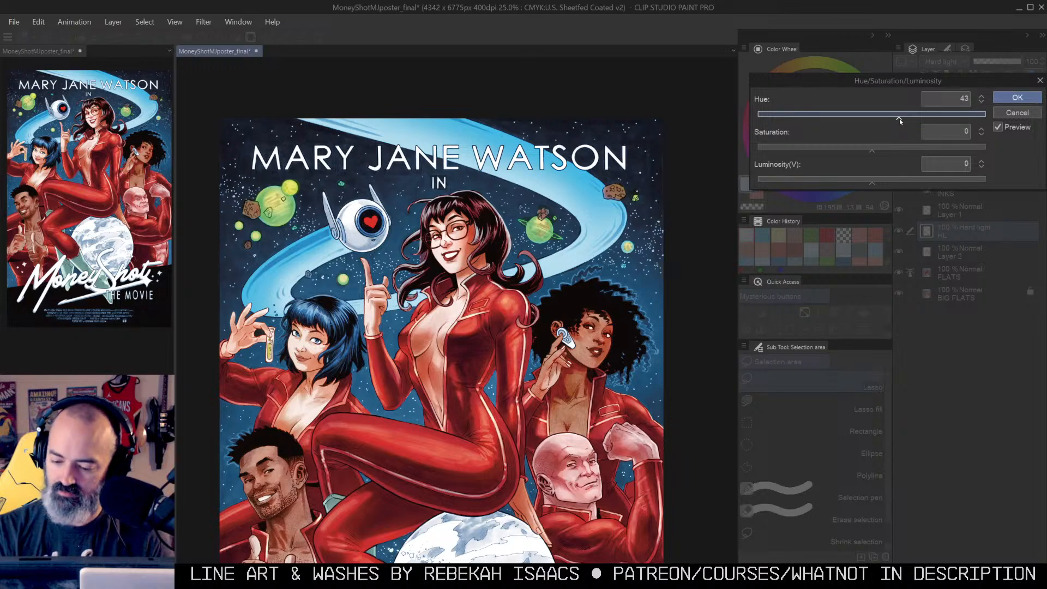
key("Return")
Step: Lasso the ringed planet and shift its hue by 29 on the lower HL layer
key("w")
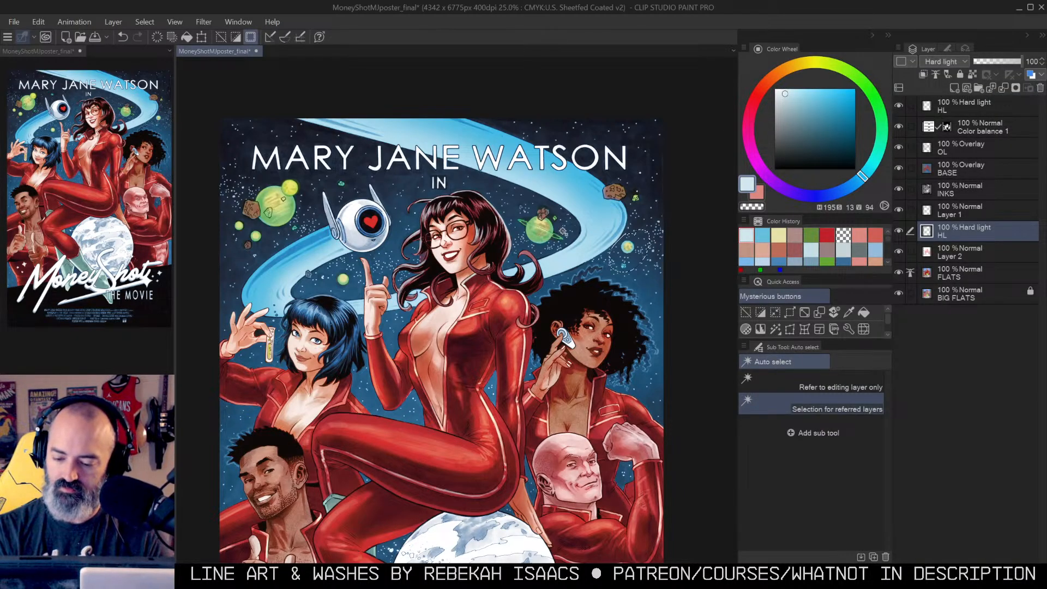
key("ctrl+d")
key("m")
mouse_move(562, 209)
left_mouse_down()
mouse_move(534, 243)
mouse_move(568, 221)
left_mouse_up()
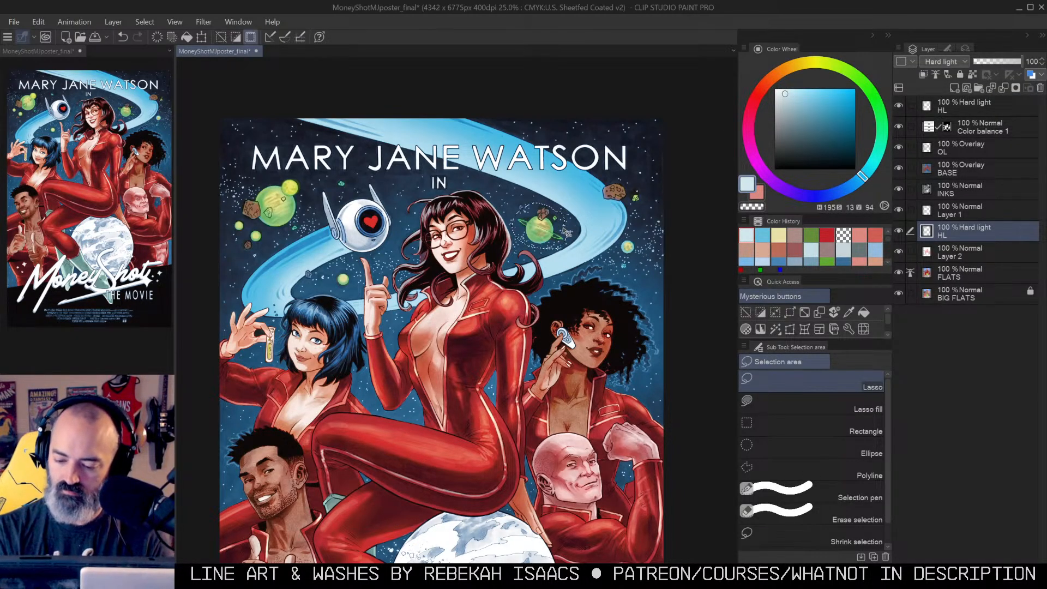
key("ctrl+u")
left_click_drag(893, 117, 927, 118)
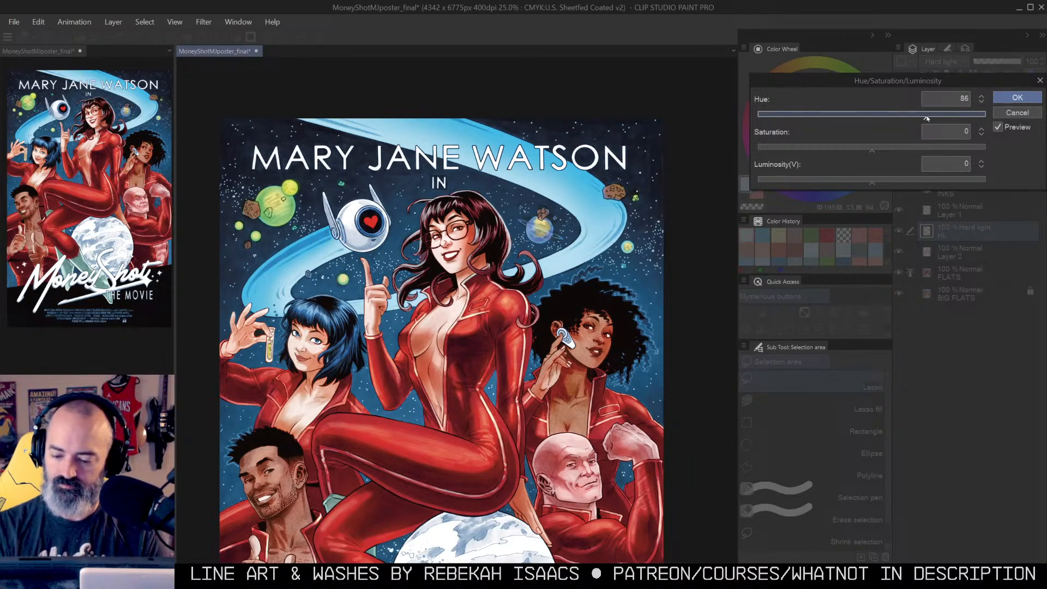
left_click_drag(873, 133, 893, 132)
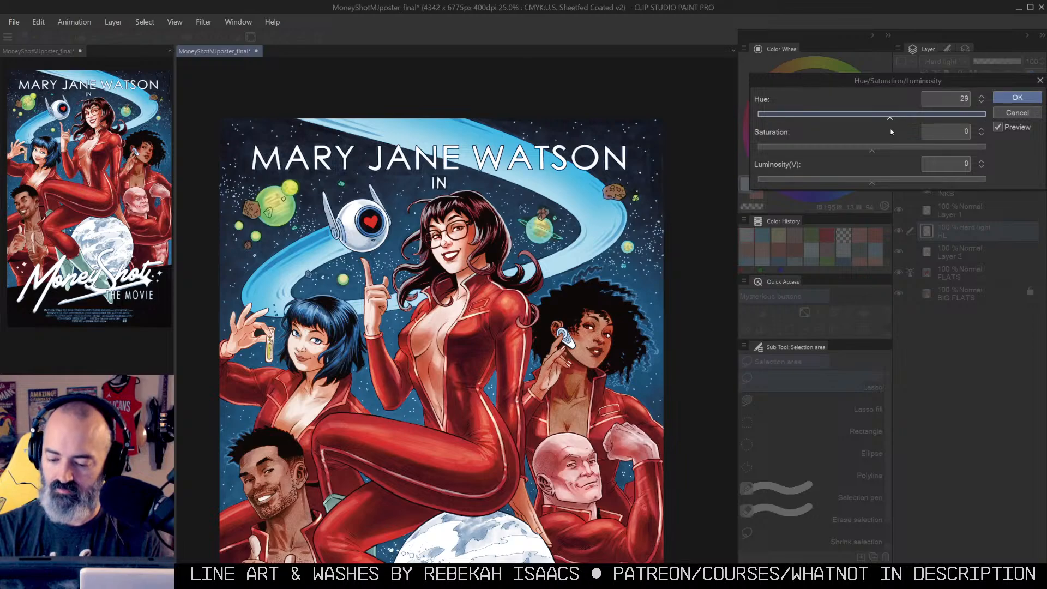
left_click(1016, 97)
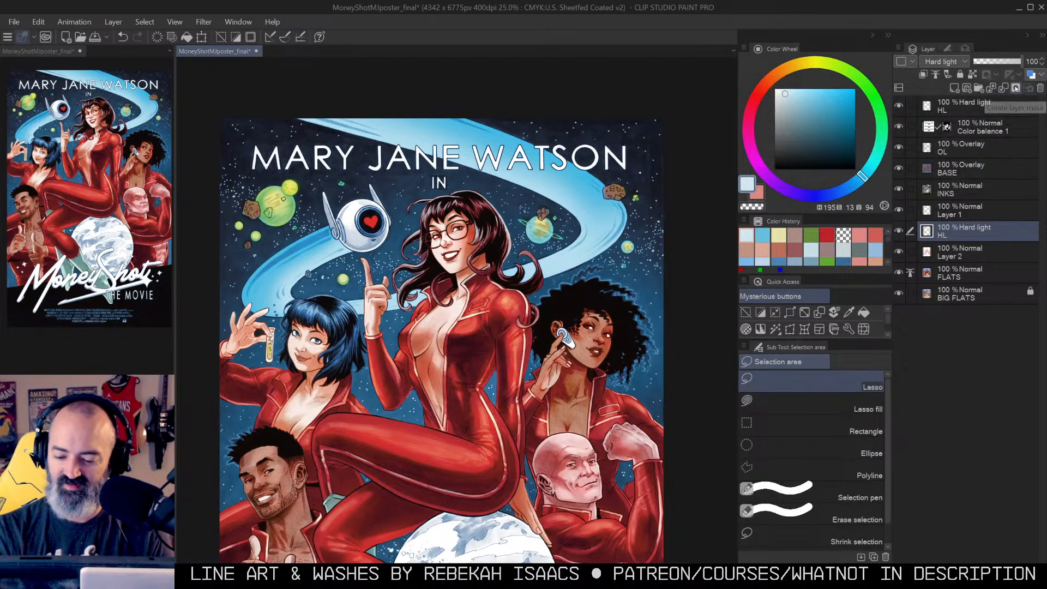
Step: Lasso the large planet left of the eyeball robot and adjust it to hue 70, saturation 2 and luminosity -14 on the lower HL layer
key("w")
key("m")
key("ctrl+d")
key("ctrl+space")
left_click(281, 217)
left_click_drag(281, 217, 371, 225)
left_click(371, 225)
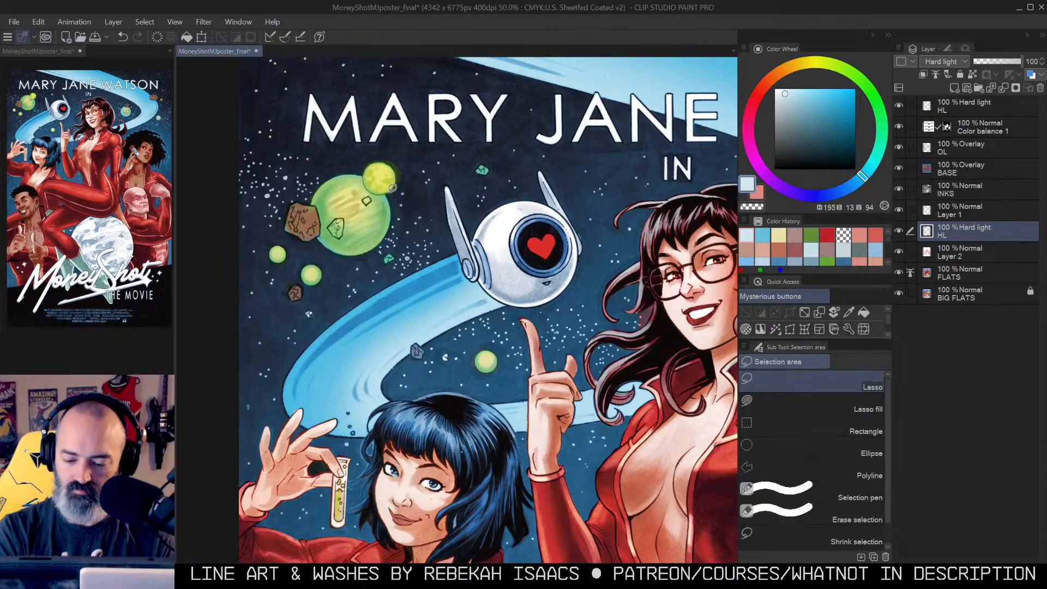
mouse_move(358, 170)
left_mouse_down()
mouse_move(307, 200)
mouse_move(321, 213)
mouse_move(321, 246)
mouse_move(378, 250)
mouse_move(396, 221)
mouse_move(387, 195)
left_mouse_up()
left_click(900, 233, "alt")
left_click(900, 232, "alt")
key("ctrl+h")
key("ctrl+u")
left_click_drag(871, 116, 855, 186)
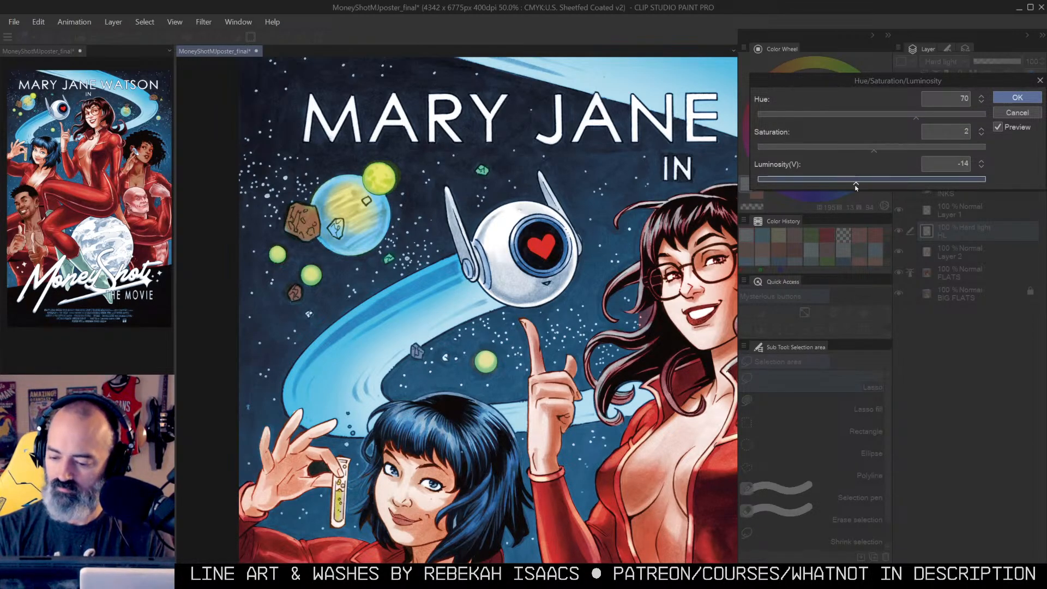
left_click(1004, 101)
Step: Toggle and isolate Layer 1 to examine the colour it contributes to the planets, asteroids and light trail
left_click_drag(600, 230, 445, 246)
left_click(644, 218, "alt")
left_click(899, 210)
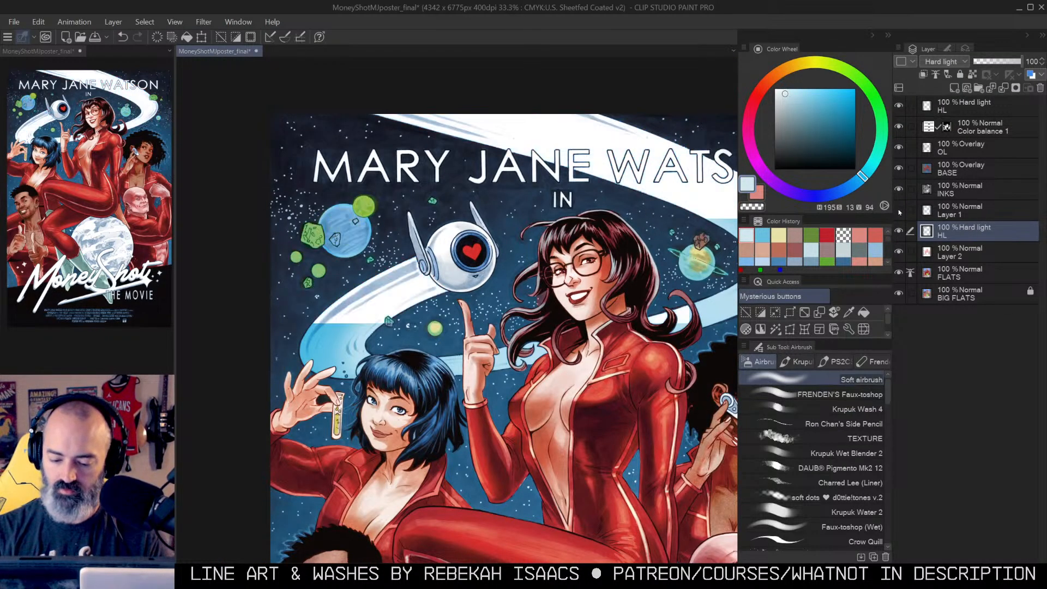
left_click(900, 210)
left_click(899, 210, "alt")
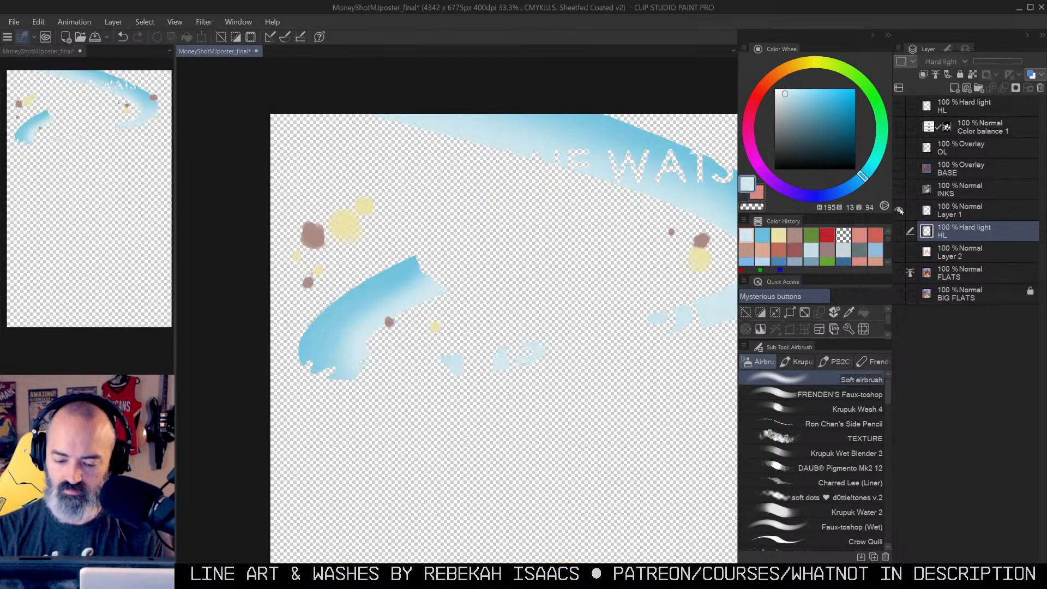
left_click(899, 211, "alt")
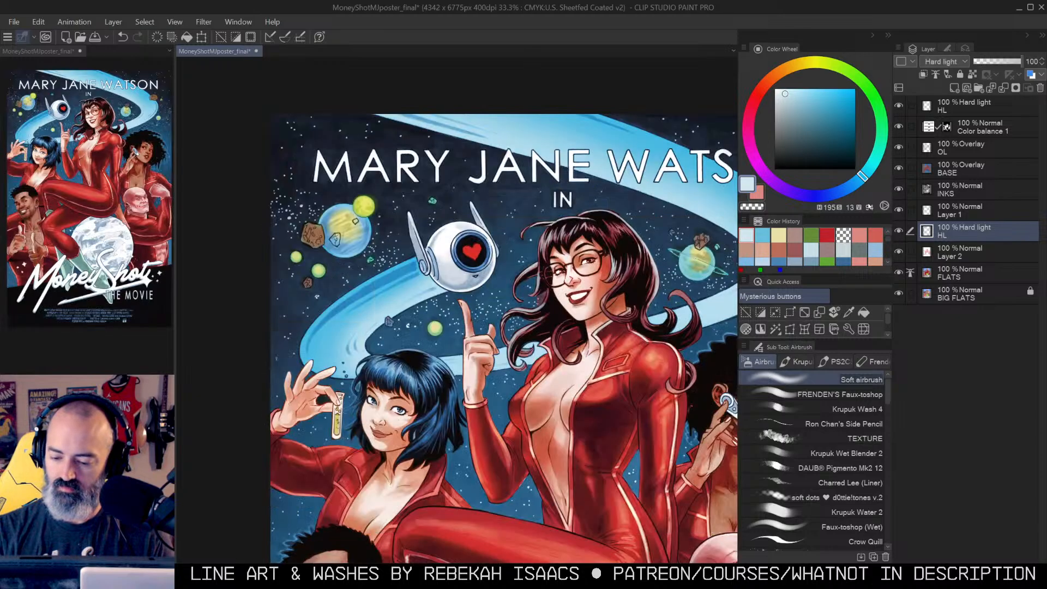
Step: Lasso the planet and asteroid groups on both sides of the starry background
key("m")
mouse_move(322, 194)
left_mouse_down()
mouse_move(342, 213)
mouse_move(333, 265)
mouse_move(235, 235)
mouse_move(305, 195)
left_mouse_up()
left_click_drag(397, 191, 405, 197)
left_click_drag(400, 316, 401, 309)
mouse_move(664, 231)
left_mouse_down()
mouse_move(670, 284)
mouse_move(619, 255)
mouse_move(485, 260)
left_mouse_up()
left_click_drag(585, 280, 573, 313)
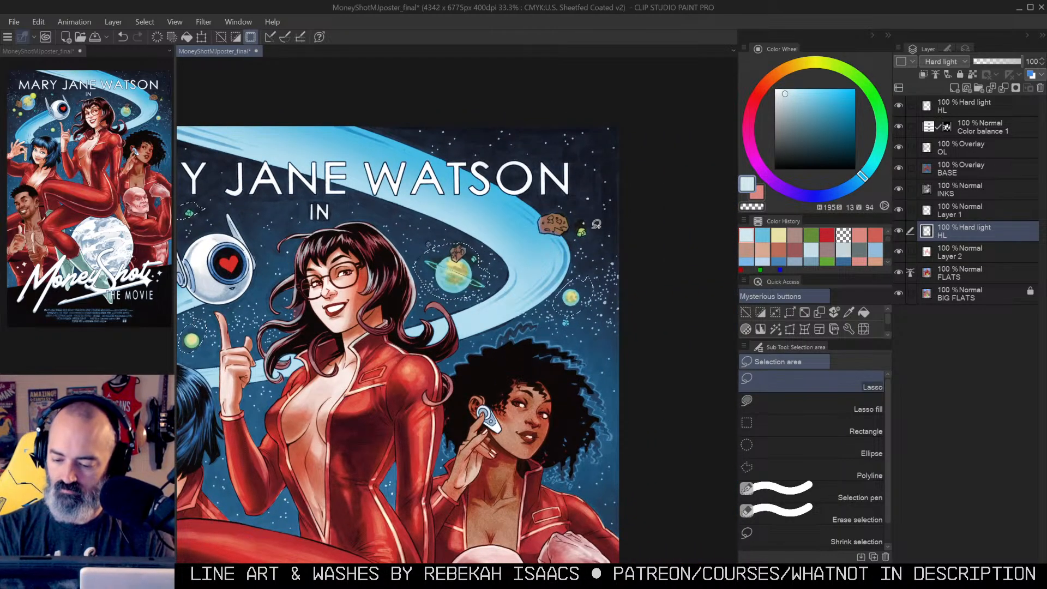
key("ctrl+u")
left_click_drag(871, 117, 910, 119)
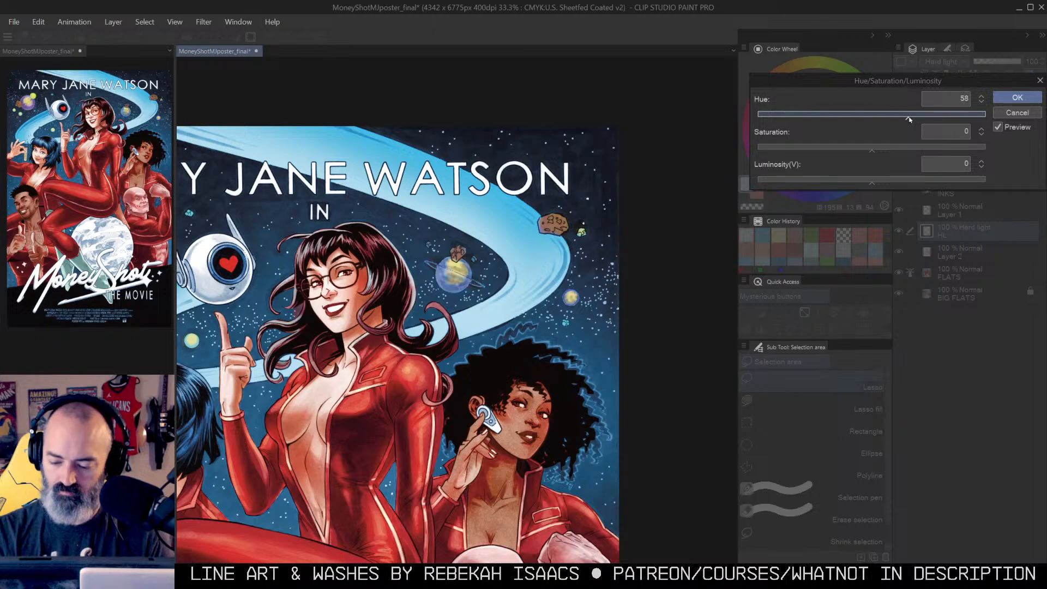
left_click(1007, 113)
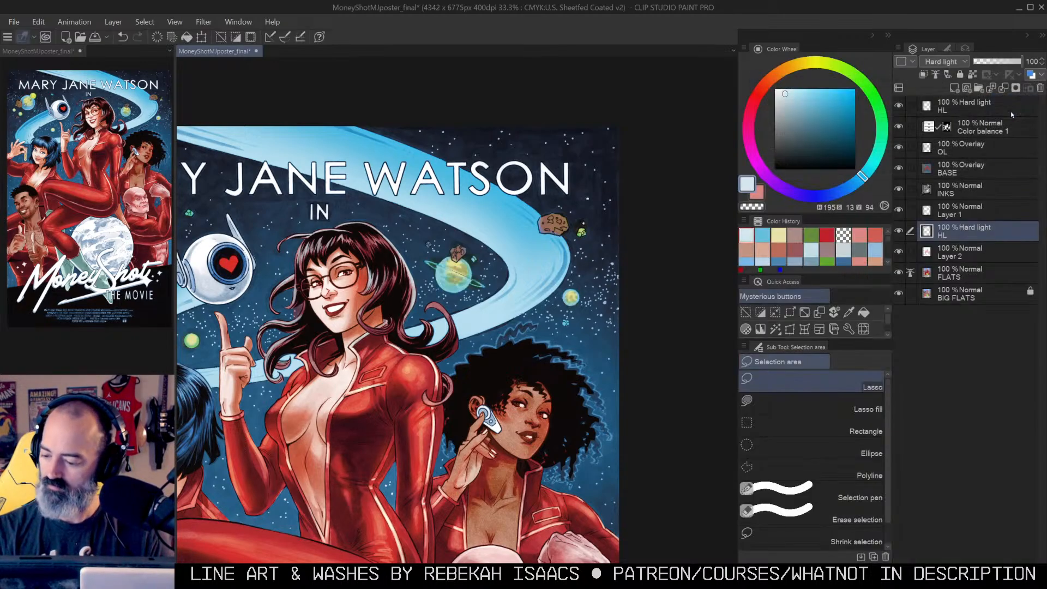
Step: Adjust the selected planets and asteroids on Layer 1 to hue 66, saturation -41 and luminosity 28, and clear the selection
left_click(928, 212)
key("ctrl+u")
left_click_drag(874, 118, 915, 118)
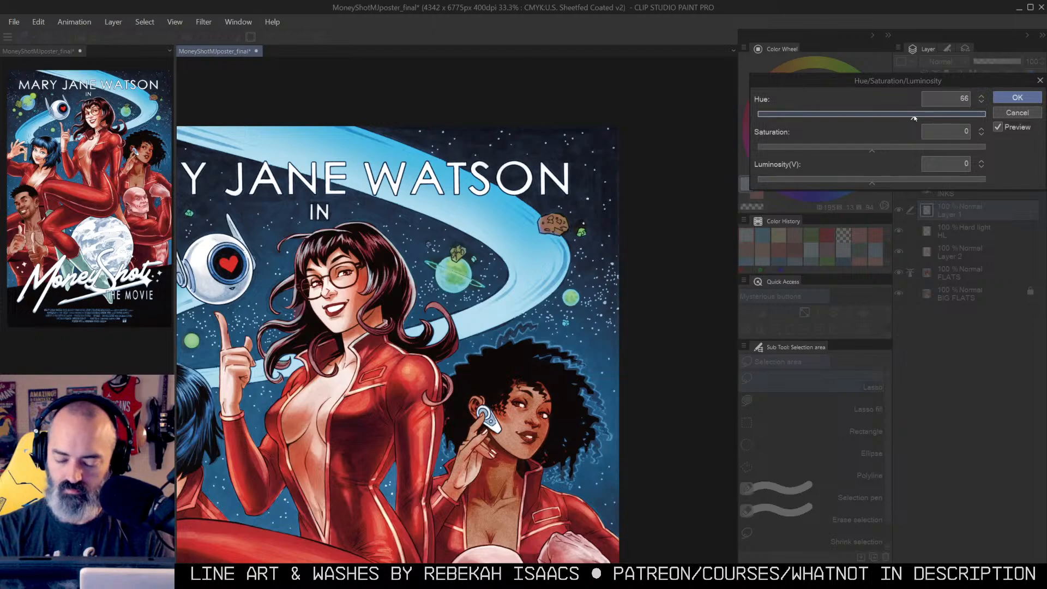
left_click_drag(859, 153, 808, 159)
left_click_drag(872, 182, 900, 185)
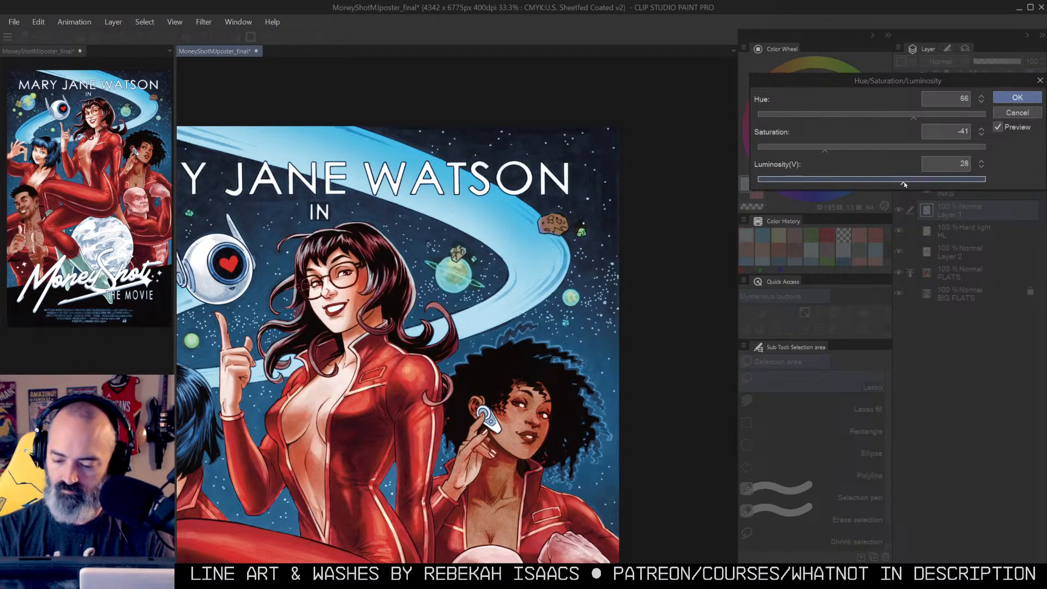
left_click(1015, 101)
key("alt+space")
left_click(530, 250, "alt")
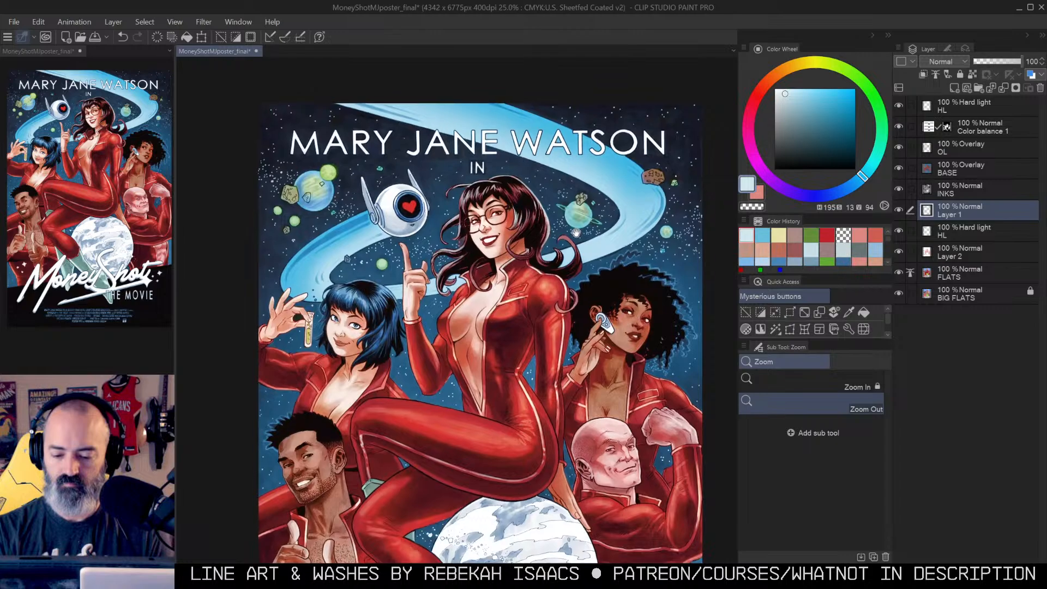
left_click(555, 260, "alt")
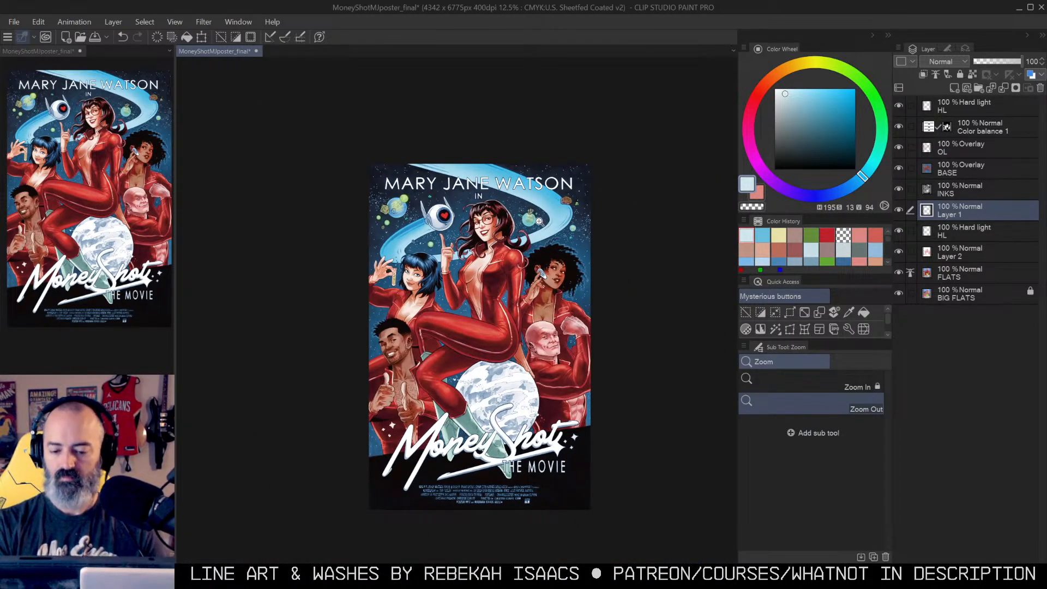
left_click_drag(565, 233, 550, 205)
key("ctrl+d")
key("m")
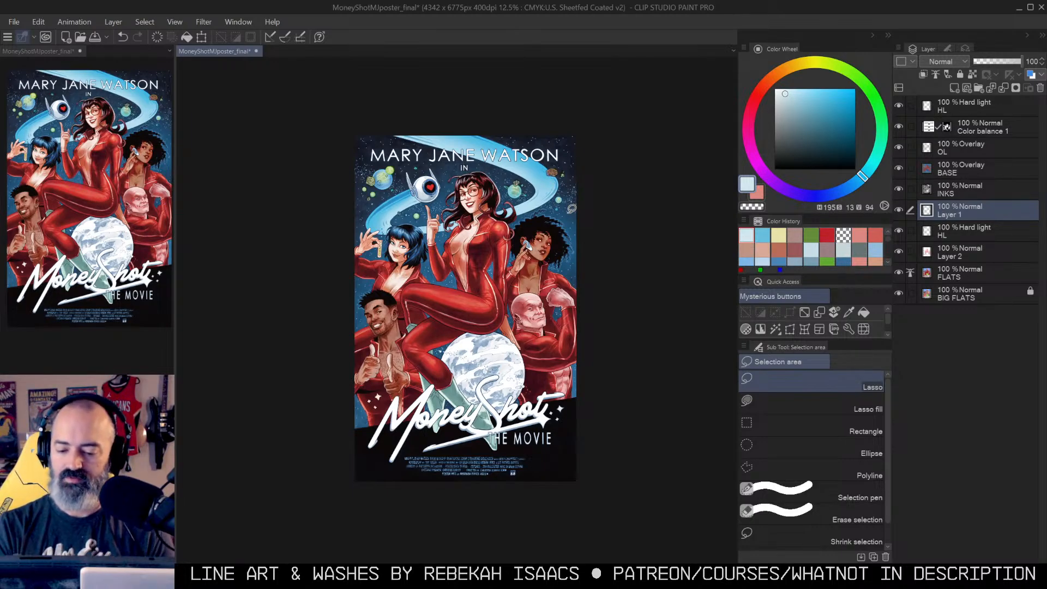
Step: Examine the glow around the curly-haired woman's hair by toggling the OL and top HL layers off and on
left_click(519, 239, "ctrl")
left_click(520, 239, "ctrl")
left_click(558, 237, "ctrl")
left_click_drag(612, 249, 546, 258)
left_click(605, 250, "ctrl")
left_click_drag(628, 198, 633, 210)
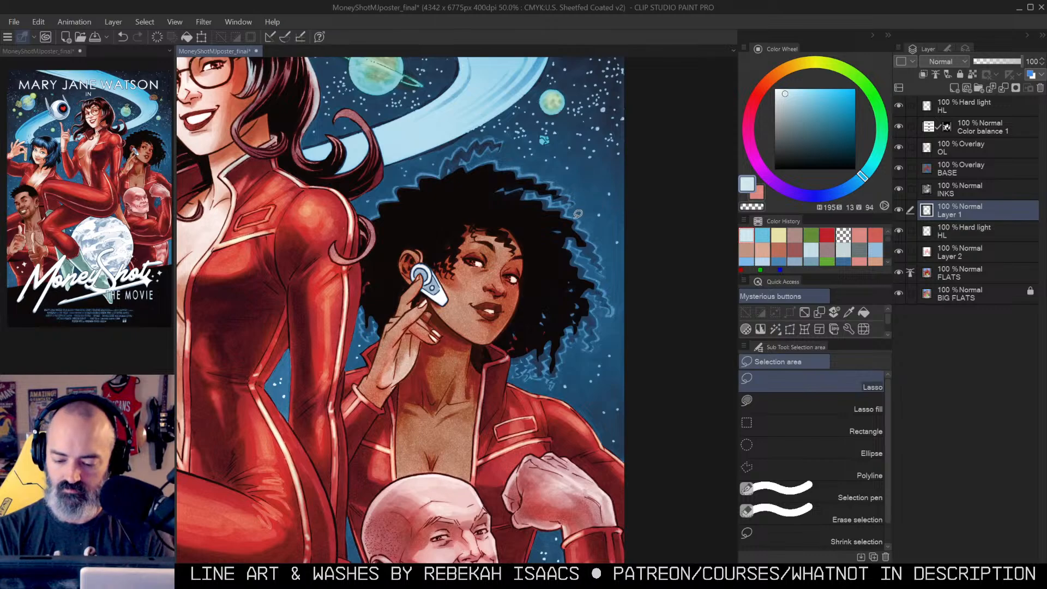
left_click(555, 269, "ctrl")
left_click_drag(555, 269, 582, 274)
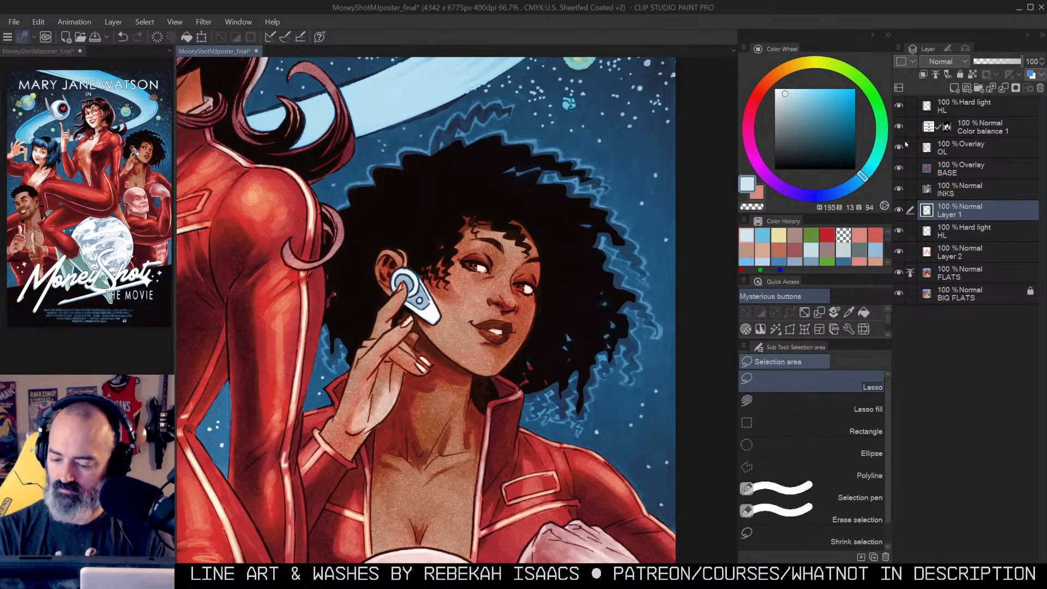
key("b")
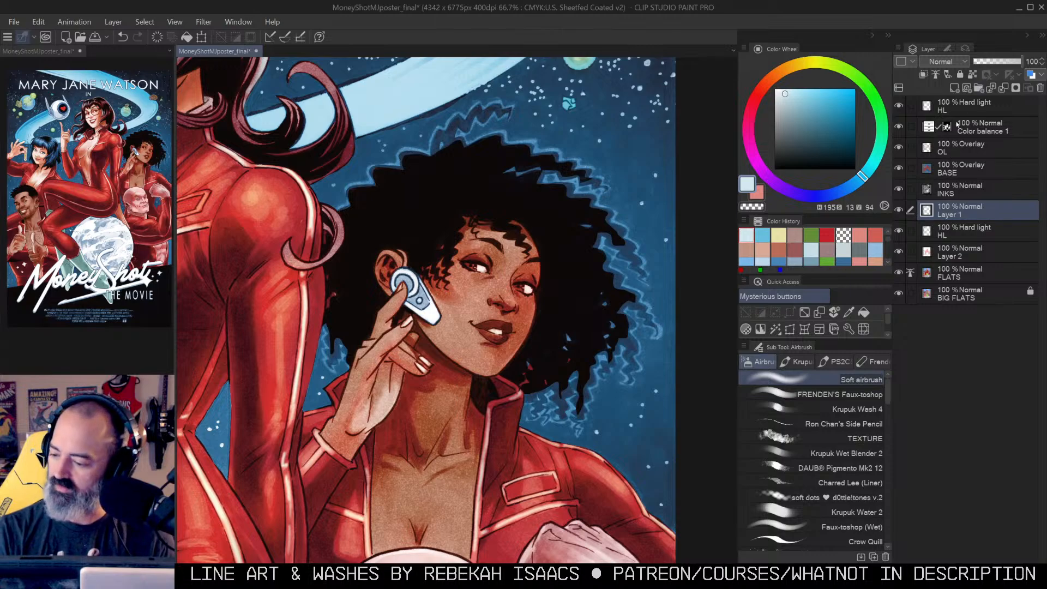
left_click(900, 147)
left_click(901, 147)
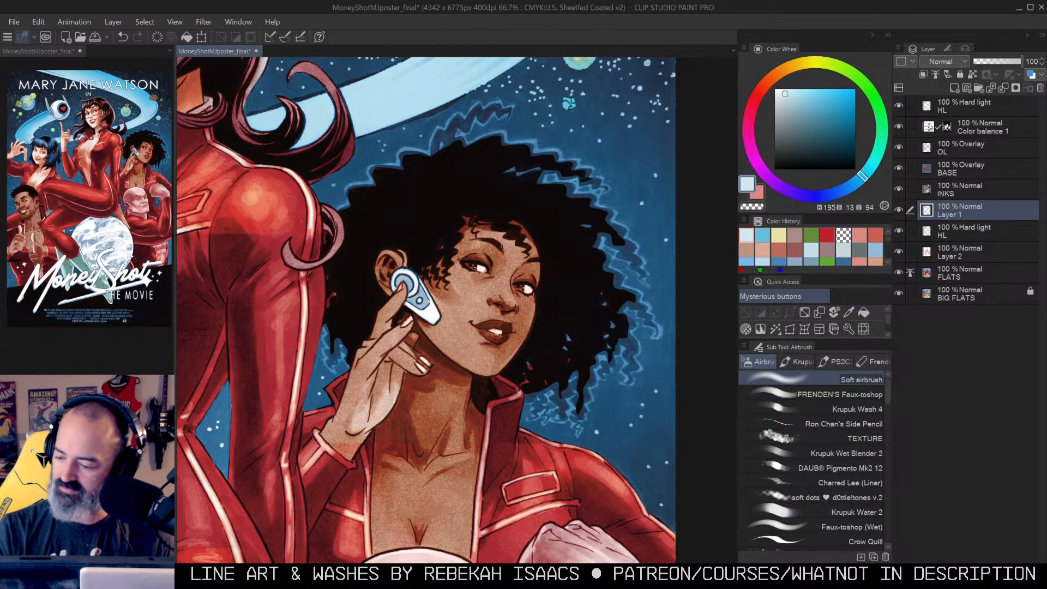
left_click(899, 106)
left_click(900, 107)
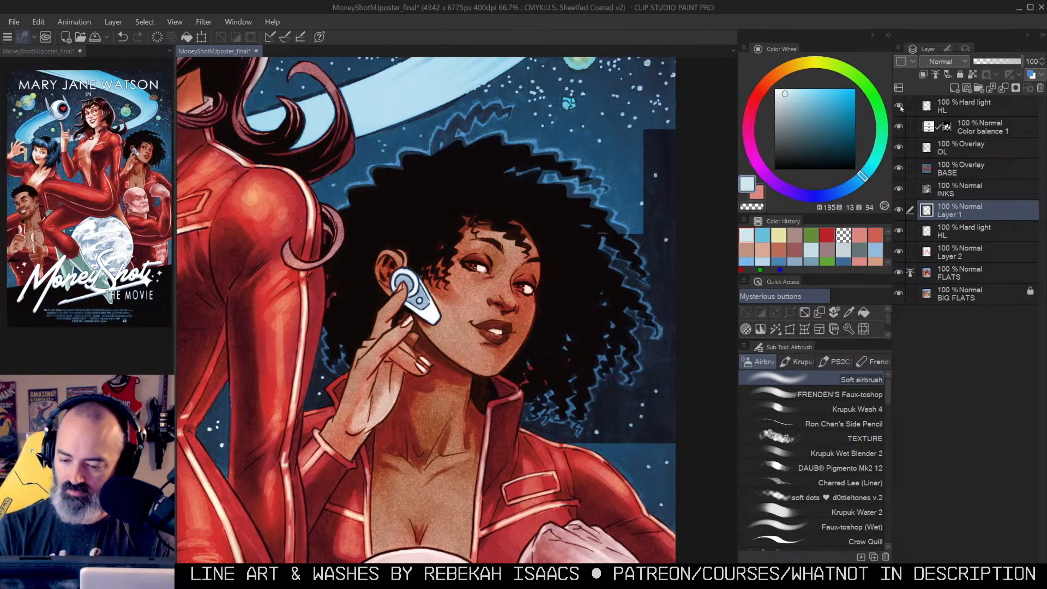
Step: Erase the blue glow overlapping the edges of the curly-haired woman's hair on the top HL layer, using the Soft airbrush with transparent colour
left_click(936, 108)
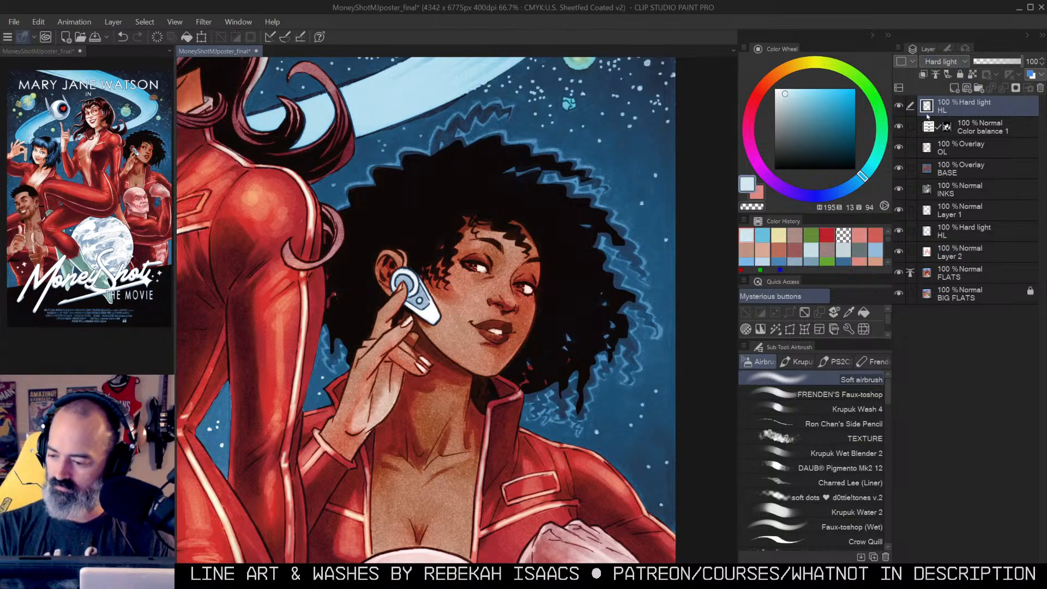
mouse_move(429, 155)
left_mouse_down()
mouse_move(462, 128)
mouse_move(474, 96)
mouse_move(450, 149)
mouse_move(439, 149)
mouse_move(470, 118)
mouse_move(504, 111)
mouse_move(458, 148)
mouse_move(378, 171)
mouse_move(391, 182)
mouse_move(388, 173)
mouse_move(342, 221)
left_mouse_up()
mouse_move(499, 148)
left_mouse_down()
mouse_move(525, 149)
mouse_move(579, 172)
left_mouse_up()
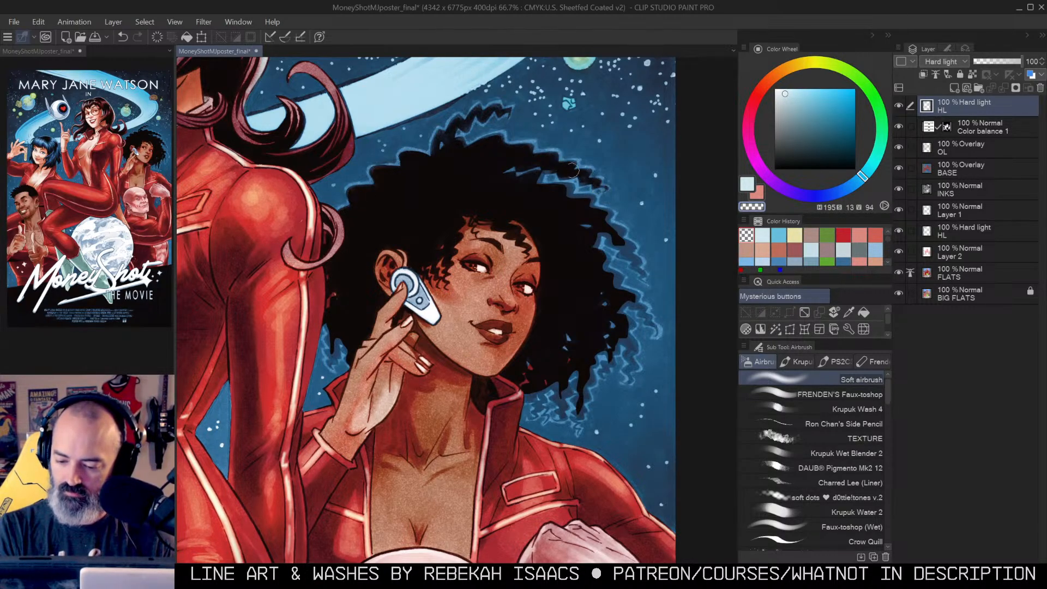
mouse_move(515, 177)
left_mouse_down()
mouse_move(540, 179)
mouse_move(607, 219)
left_mouse_up()
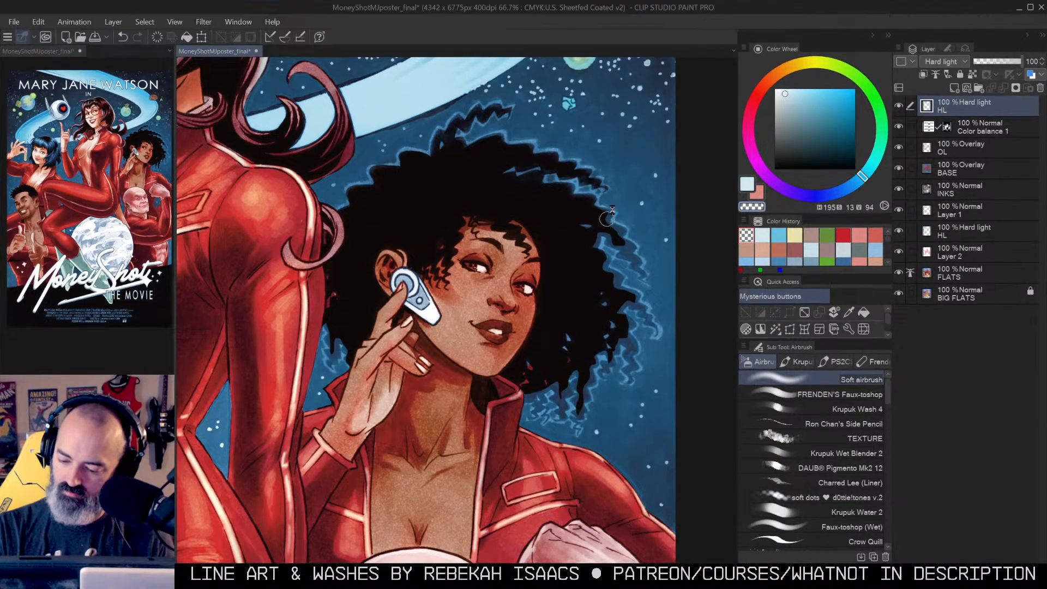
mouse_move(607, 221)
left_mouse_down()
mouse_move(640, 267)
mouse_move(607, 232)
mouse_move(593, 244)
mouse_move(595, 232)
mouse_move(582, 227)
mouse_move(616, 295)
left_mouse_up()
mouse_move(651, 254)
left_mouse_down()
mouse_move(626, 294)
mouse_move(658, 328)
mouse_move(621, 307)
mouse_move(631, 363)
mouse_move(612, 341)
mouse_move(611, 362)
mouse_move(608, 347)
mouse_move(591, 355)
mouse_move(585, 401)
mouse_move(582, 369)
mouse_move(563, 388)
mouse_move(562, 407)
mouse_move(574, 384)
mouse_move(578, 423)
mouse_move(572, 405)
mouse_move(541, 387)
mouse_move(528, 401)
mouse_move(557, 414)
left_mouse_up()
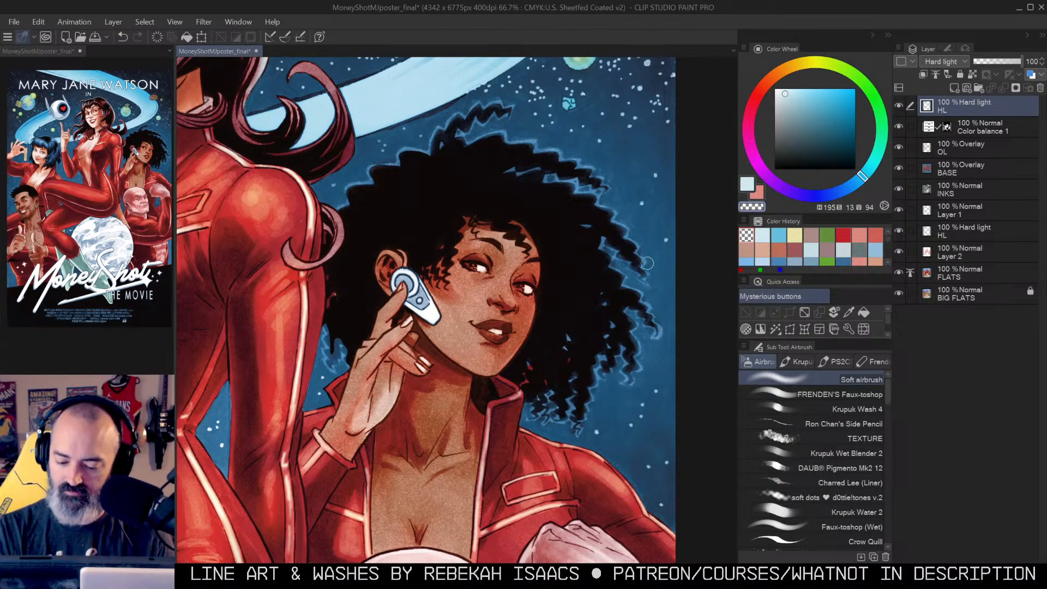
mouse_move(331, 333)
left_mouse_down()
mouse_move(345, 356)
mouse_move(330, 364)
left_mouse_up()
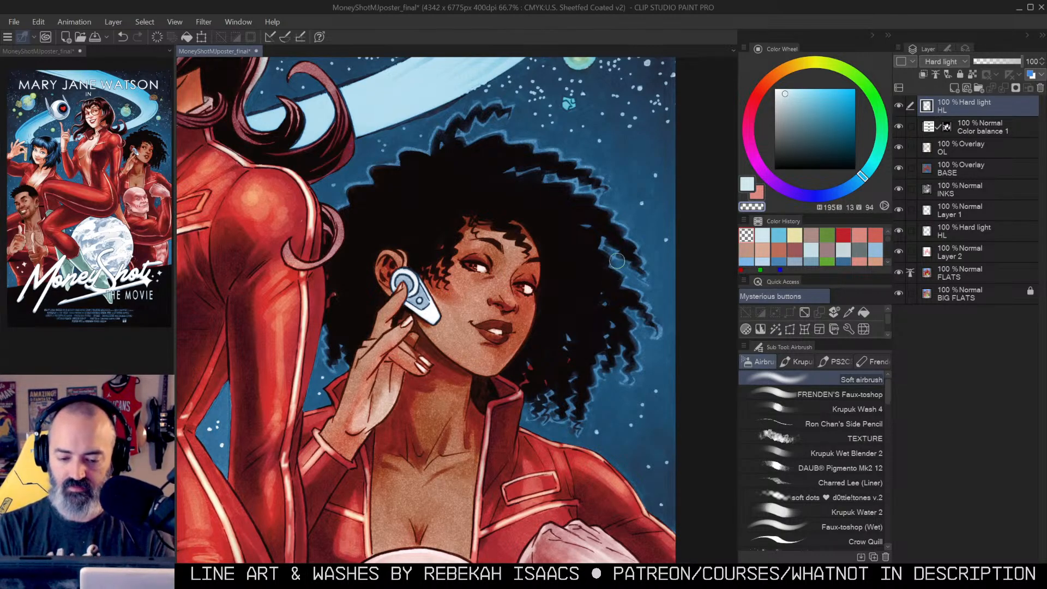
Step: Review the whole poster and the cleaned edges of the curly-haired woman's hair up close
key("alt+space")
left_click(574, 255)
left_click(523, 240)
left_click(527, 241, "alt")
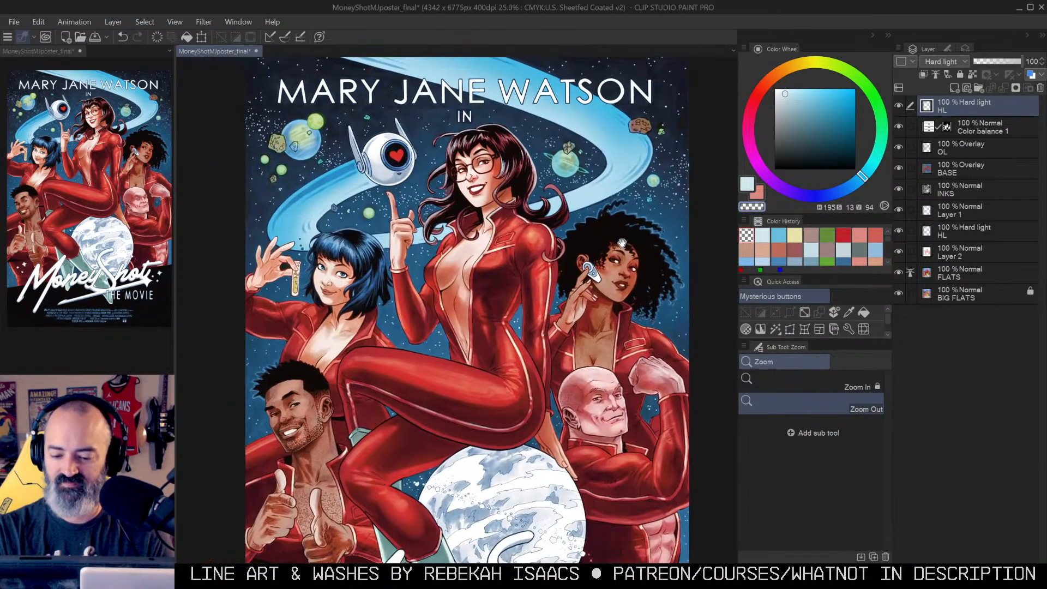
left_click(603, 241, "alt")
left_click(614, 220, "alt")
left_click_drag(606, 236, 573, 279)
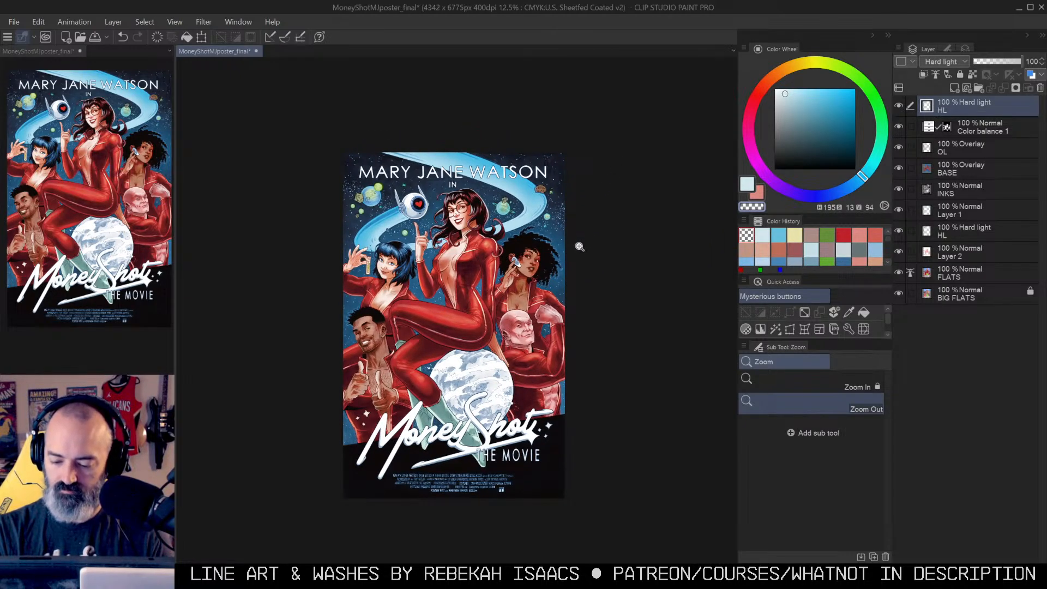
triple_click(548, 273, "ctrl")
left_click_drag(549, 225, 568, 302)
left_click(569, 301, "ctrl")
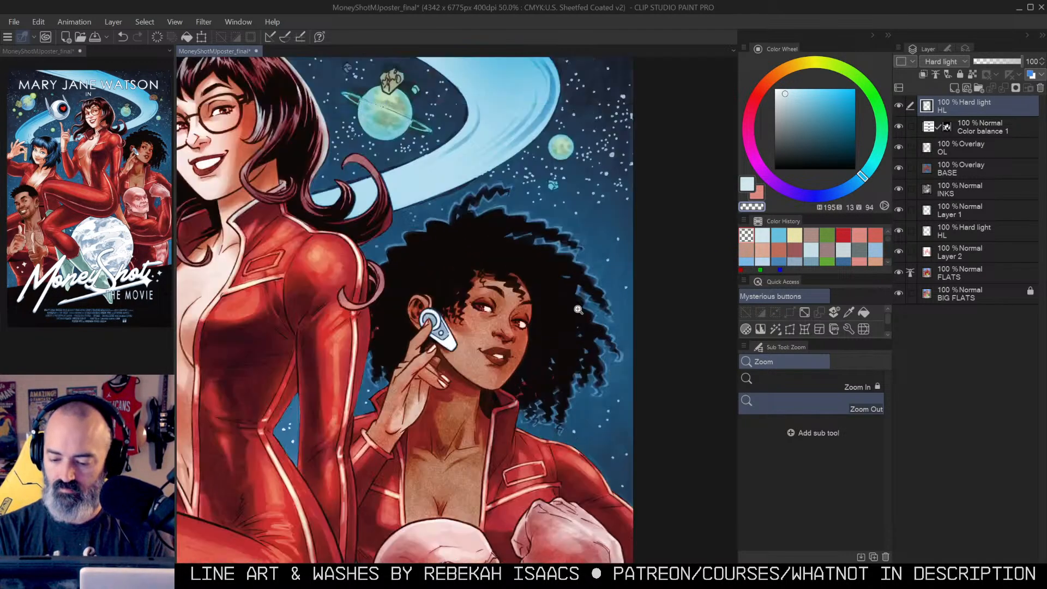
Step: Brush a pale-blue glow (hue 195, saturation 14, value 92) around the curly-haired woman's hair on the BASE layer with the Soft airbrush
left_click(934, 146)
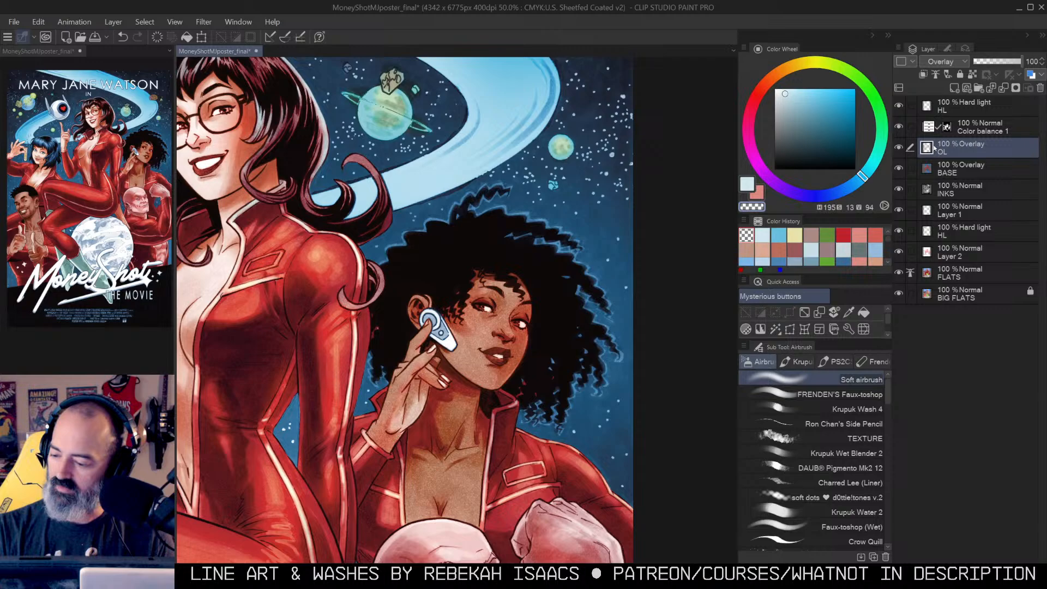
left_click(899, 168, "alt")
left_click(903, 170, "alt")
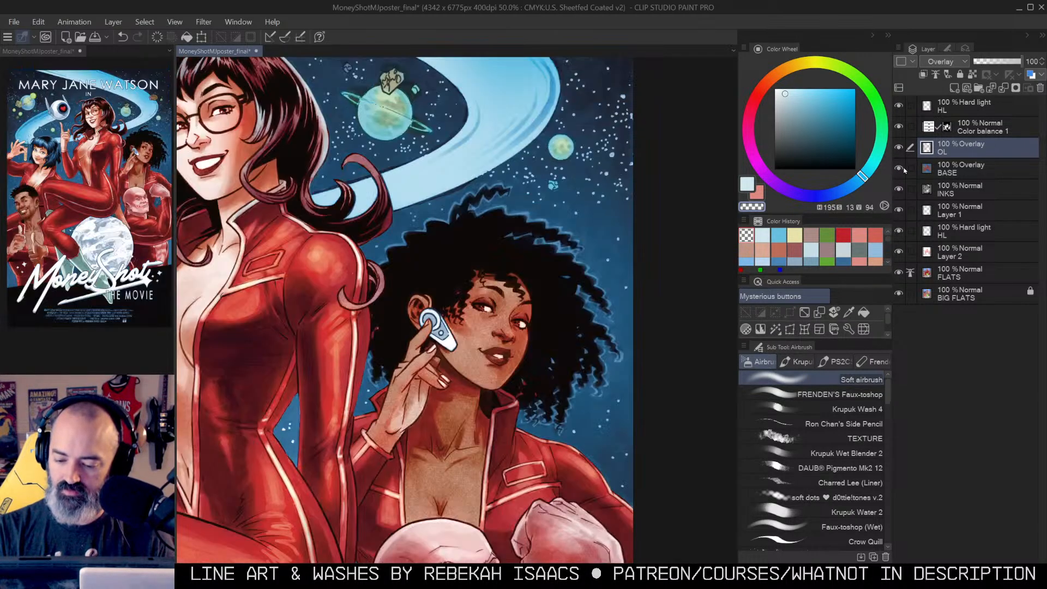
left_click(928, 175)
left_click(786, 96)
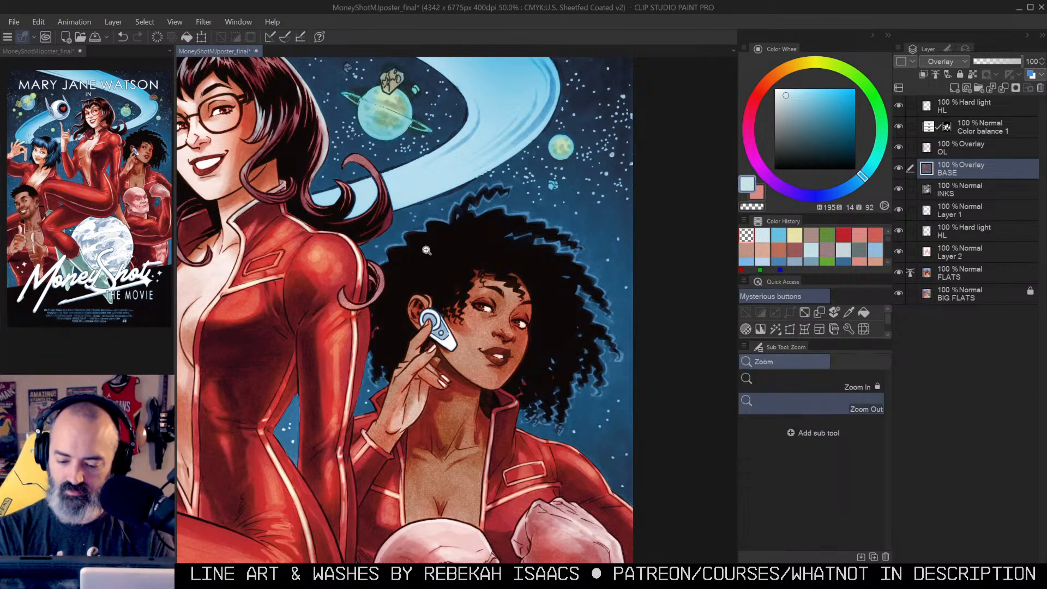
left_click(425, 250)
mouse_move(388, 254)
left_mouse_down()
mouse_move(367, 271)
mouse_move(388, 247)
left_mouse_up()
mouse_move(402, 242)
left_mouse_down()
mouse_move(490, 188)
mouse_move(466, 206)
mouse_move(493, 196)
mouse_move(501, 170)
mouse_move(529, 165)
mouse_move(508, 184)
left_mouse_up()
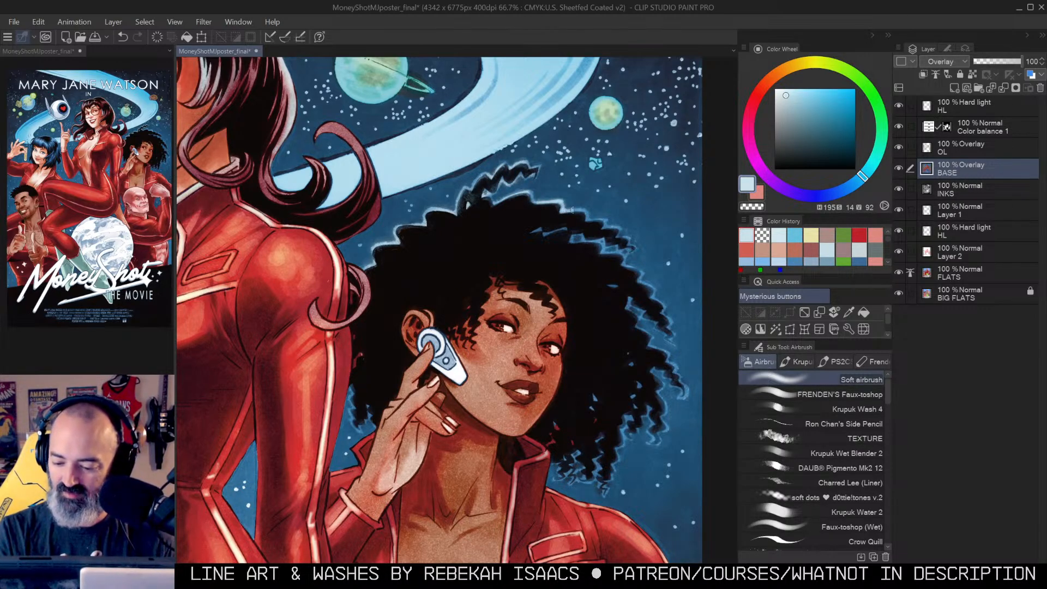
left_click_drag(580, 239, 614, 254)
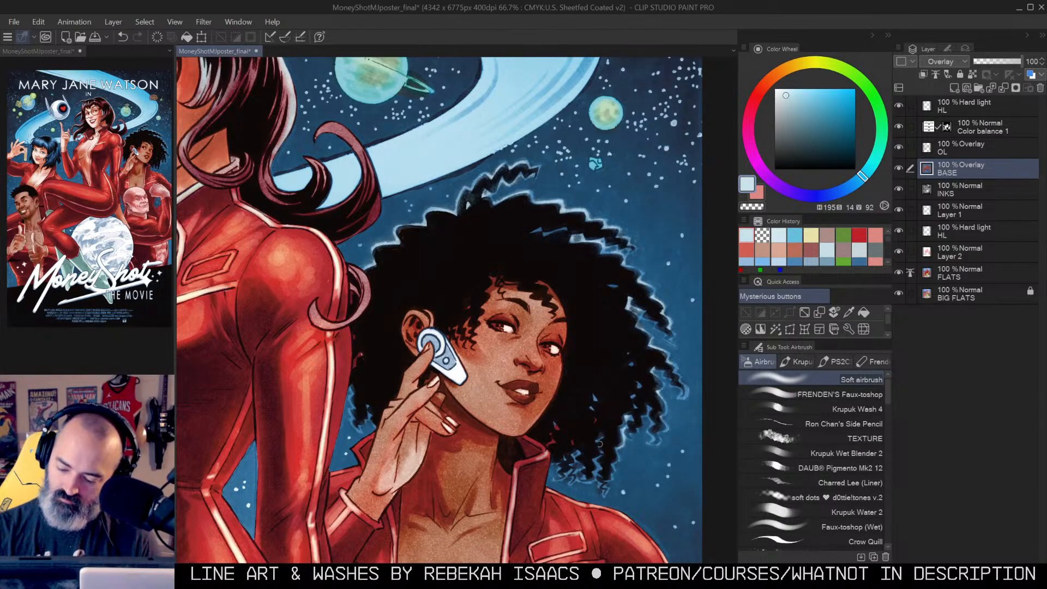
left_click_drag(350, 389, 352, 422)
Step: Review the glow around the hair and the overall colour balance of the whole poster
key("alt+space")
left_click(582, 305)
left_click(582, 305)
left_click_drag(509, 237, 581, 231)
left_click_drag(521, 334, 552, 251)
left_click(536, 304)
left_click_drag(669, 306, 627, 235)
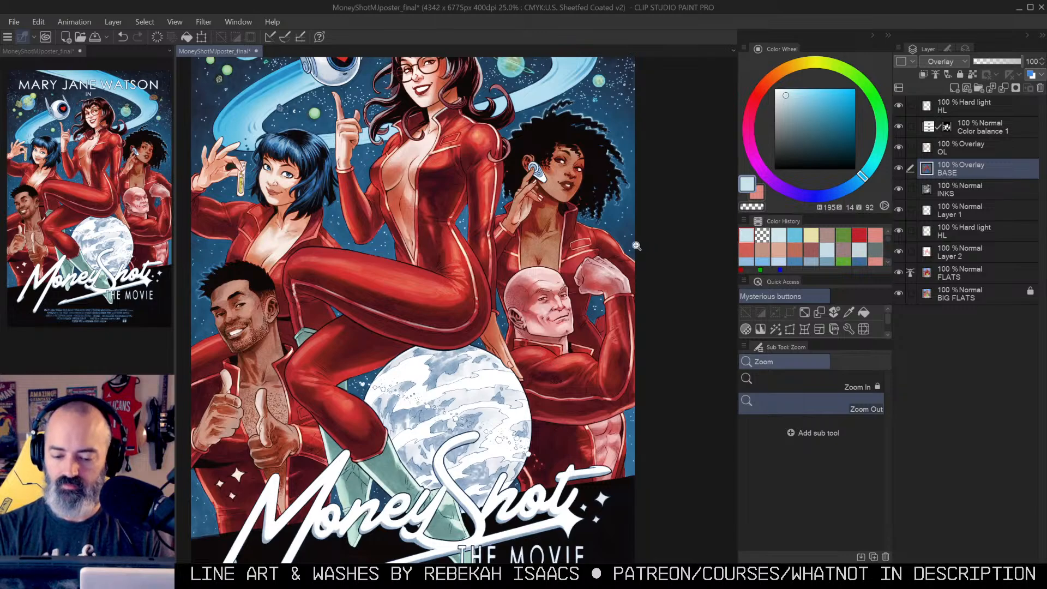
scroll(646, 246, "down", 2)
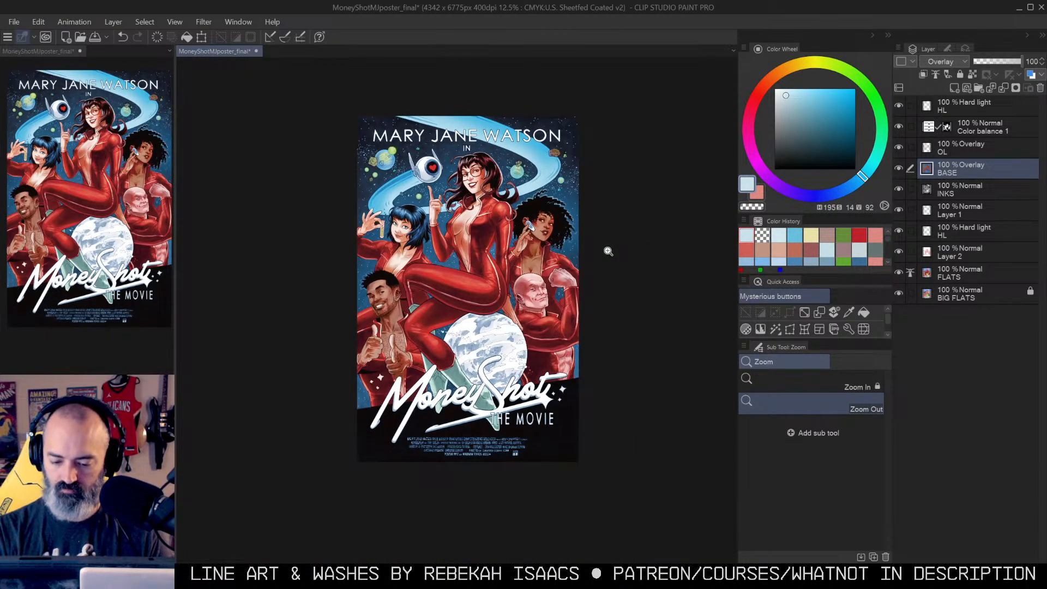
scroll(420, 321, "up", 3)
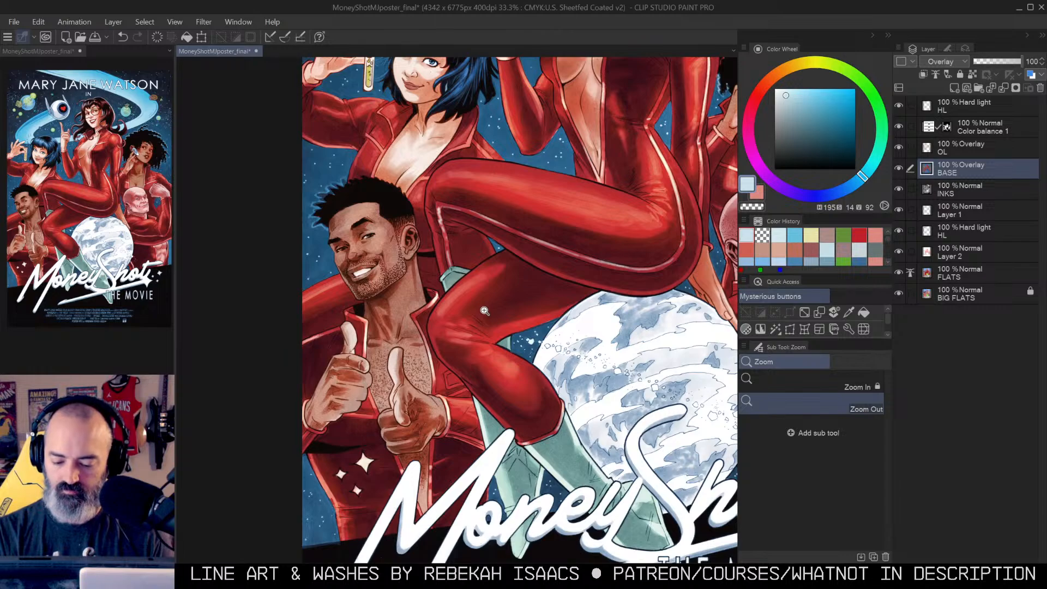
left_click(558, 287, "alt")
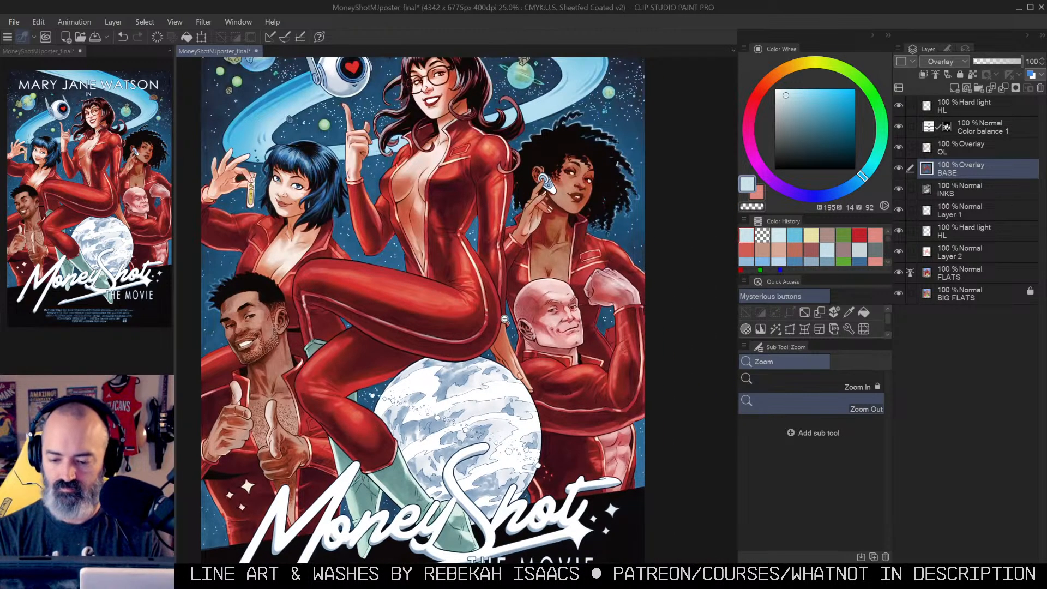
left_click(505, 320, "alt")
left_click(504, 320, "alt")
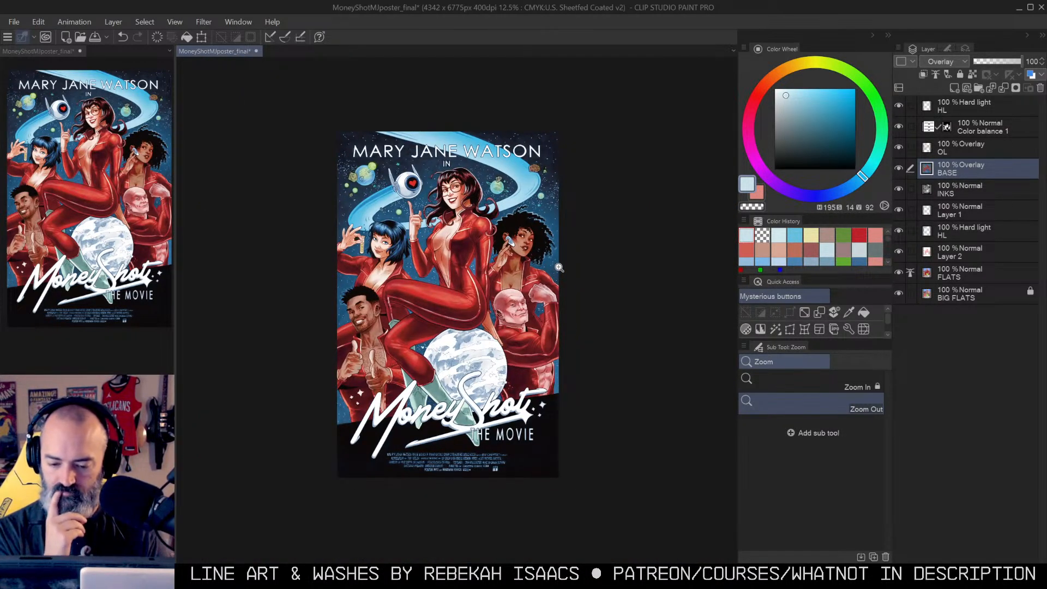
Step: Select the large planet behind the title and fill it on Layer 1 with blue (hue 195, saturation 56, value 70)
left_click(496, 355)
left_click(483, 364)
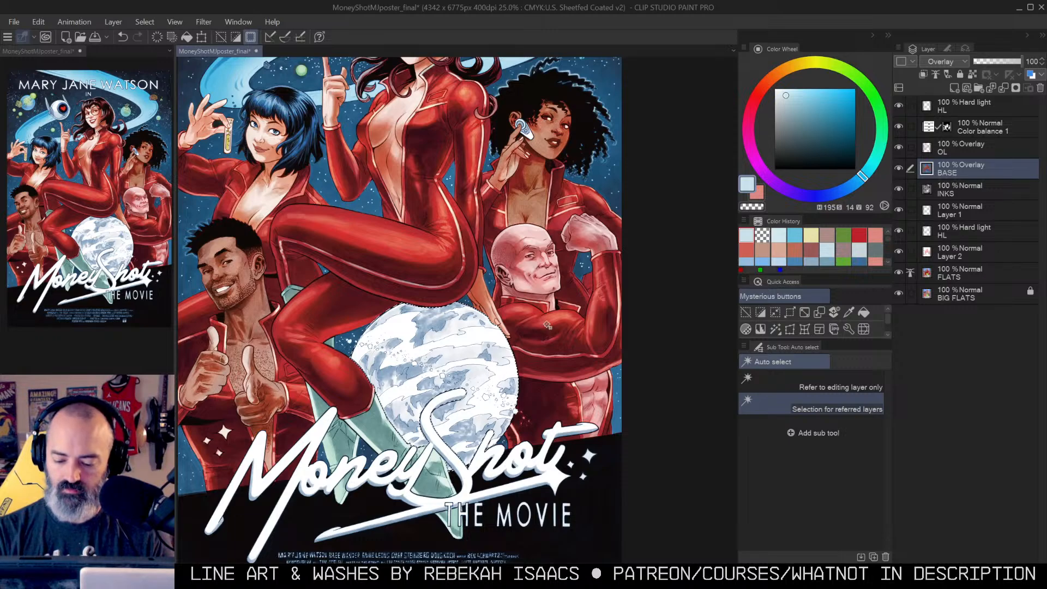
key("q")
left_click(514, 344, "alt")
key("ctrl+m")
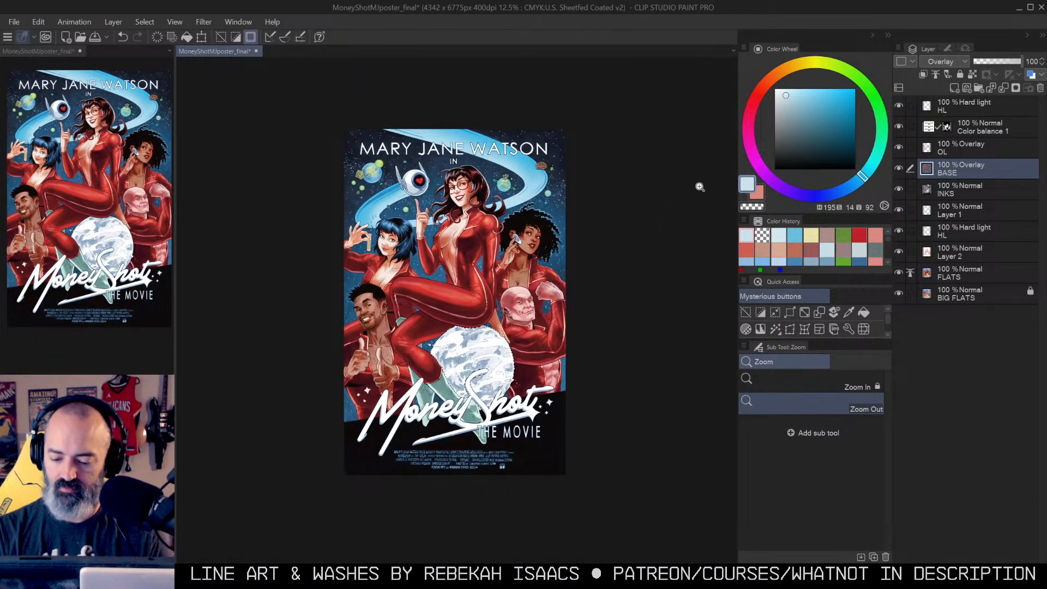
left_click(927, 212)
left_click(821, 111)
key("g")
left_click(494, 357)
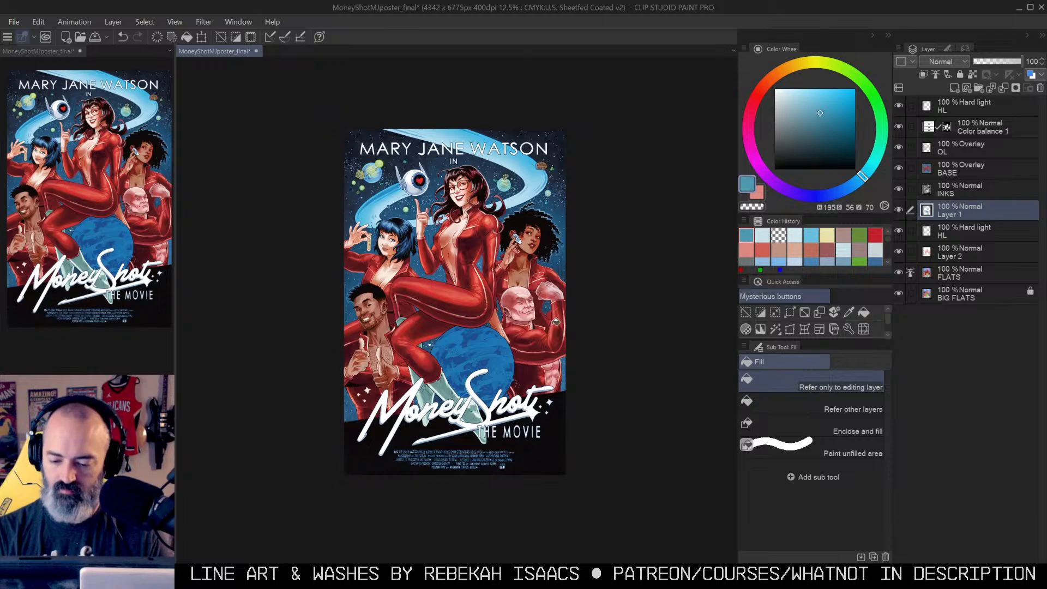
Step: Shift the hue of the large planet's fill on Layer 1 to -35
key("ctrl+u")
left_click_drag(872, 117, 858, 125)
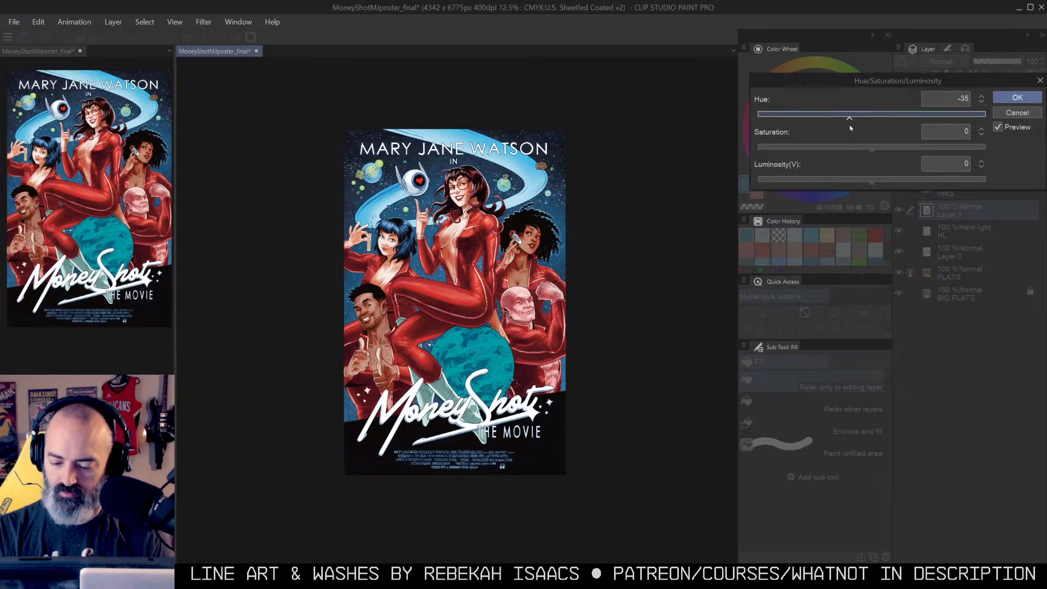
left_click(1017, 99)
Step: Sample the planet's teal, lighten it to hue 182, saturation 35, value 81, and try a Soft airbrush stroke on the planet
key("alt+space")
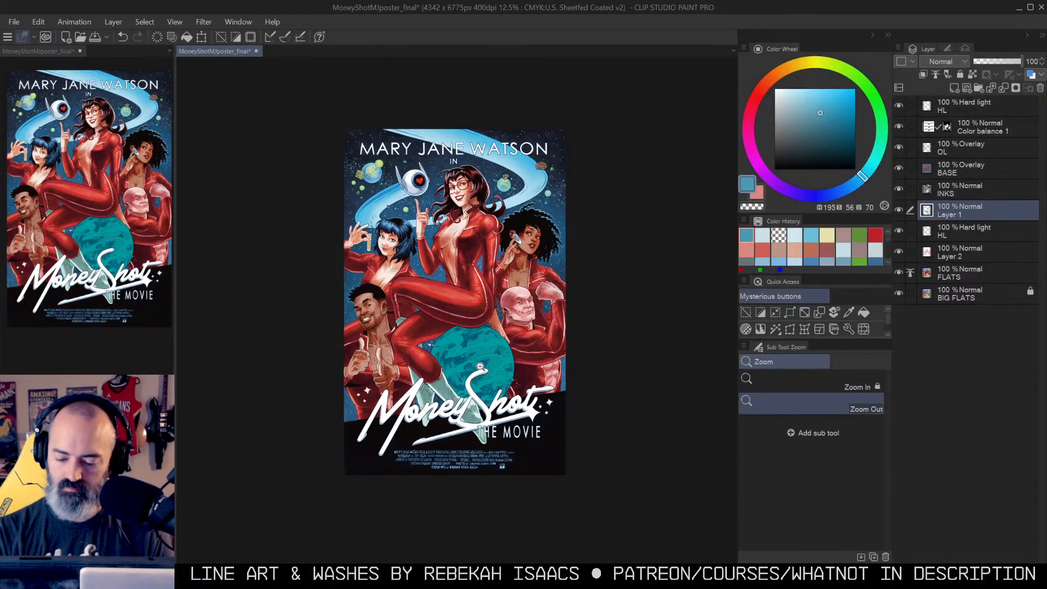
mouse_move(482, 371)
left_mouse_down()
mouse_move(549, 344)
mouse_move(524, 315)
left_mouse_up()
key("b")
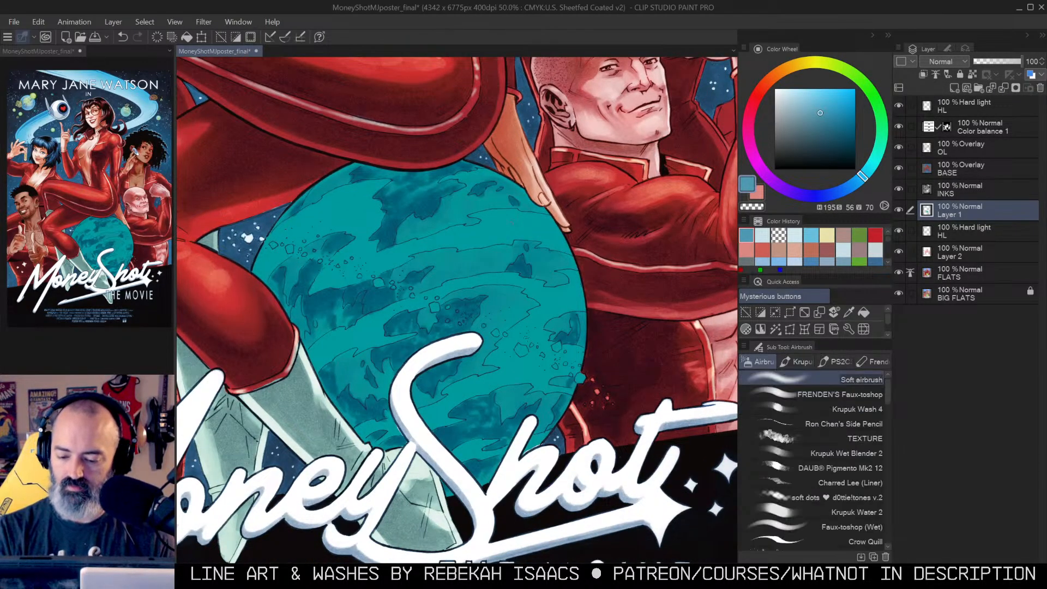
left_click(512, 218, "alt")
left_click(808, 101)
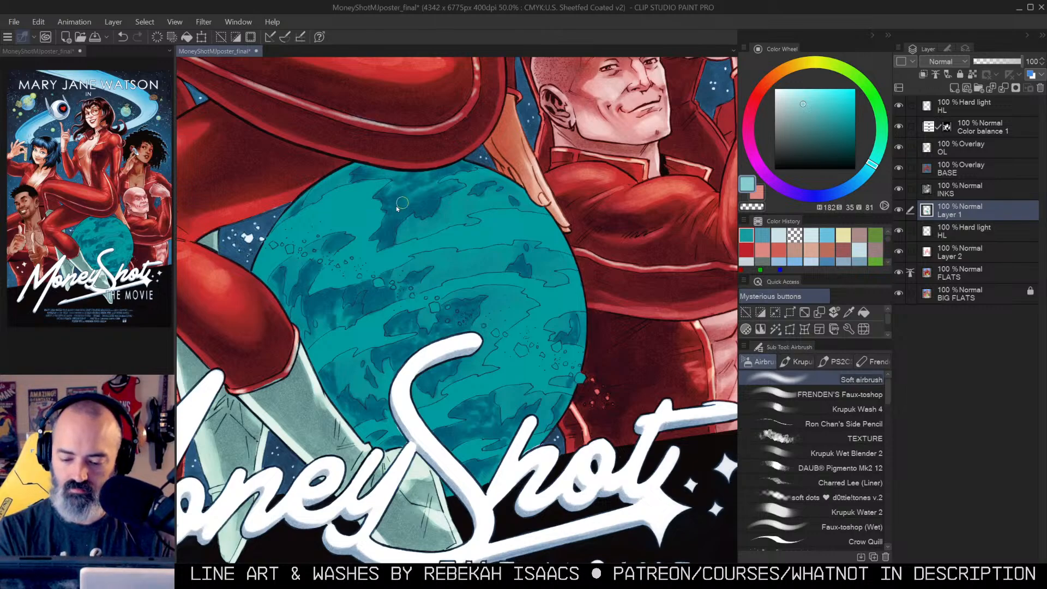
left_click_drag(285, 233, 325, 211)
key("ctrl+z")
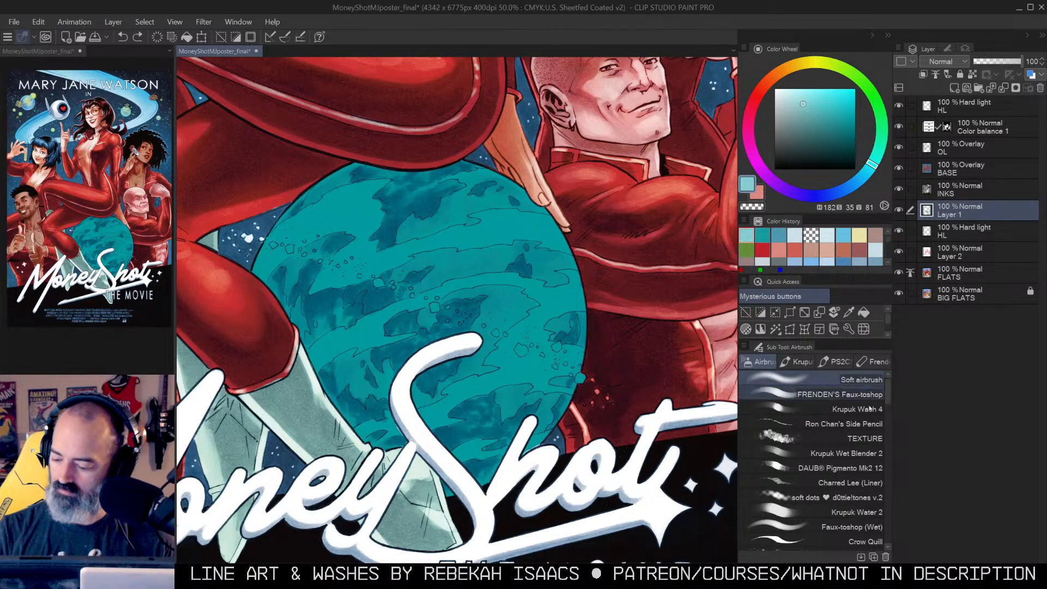
Step: Paint lighter teal bands across the large planet on Layer 1 with the Krupuk Wash 4 brush
left_click(861, 408)
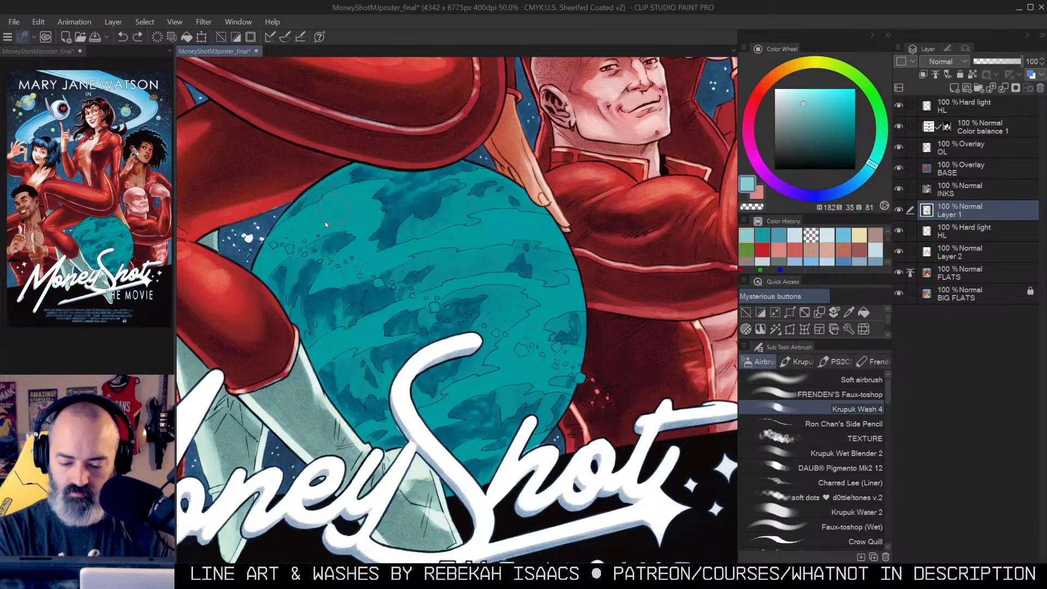
mouse_move(284, 237)
left_mouse_down()
mouse_move(366, 200)
mouse_move(349, 217)
mouse_move(371, 218)
mouse_move(358, 231)
mouse_move(325, 210)
mouse_move(267, 266)
left_mouse_up()
mouse_move(365, 232)
left_mouse_down()
mouse_move(325, 276)
mouse_move(366, 248)
mouse_move(321, 284)
left_mouse_up()
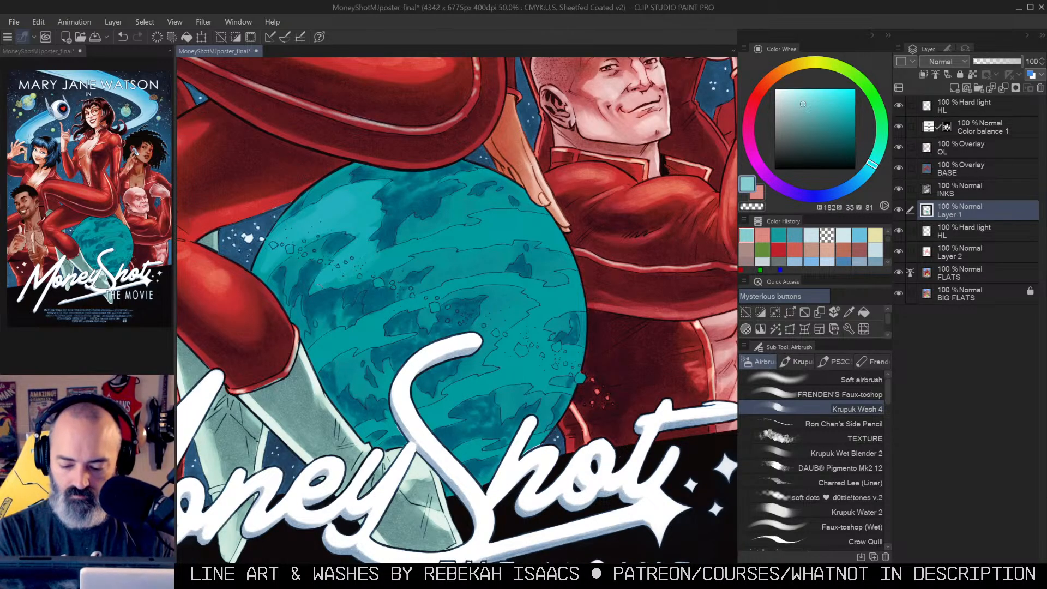
mouse_move(377, 256)
left_mouse_down()
mouse_move(458, 238)
mouse_move(437, 236)
mouse_move(494, 215)
mouse_move(542, 220)
mouse_move(479, 232)
mouse_move(551, 239)
mouse_move(492, 240)
left_mouse_up()
mouse_move(337, 335)
left_mouse_down()
mouse_move(315, 363)
mouse_move(373, 336)
mouse_move(369, 345)
mouse_move(402, 337)
mouse_move(353, 331)
left_mouse_up()
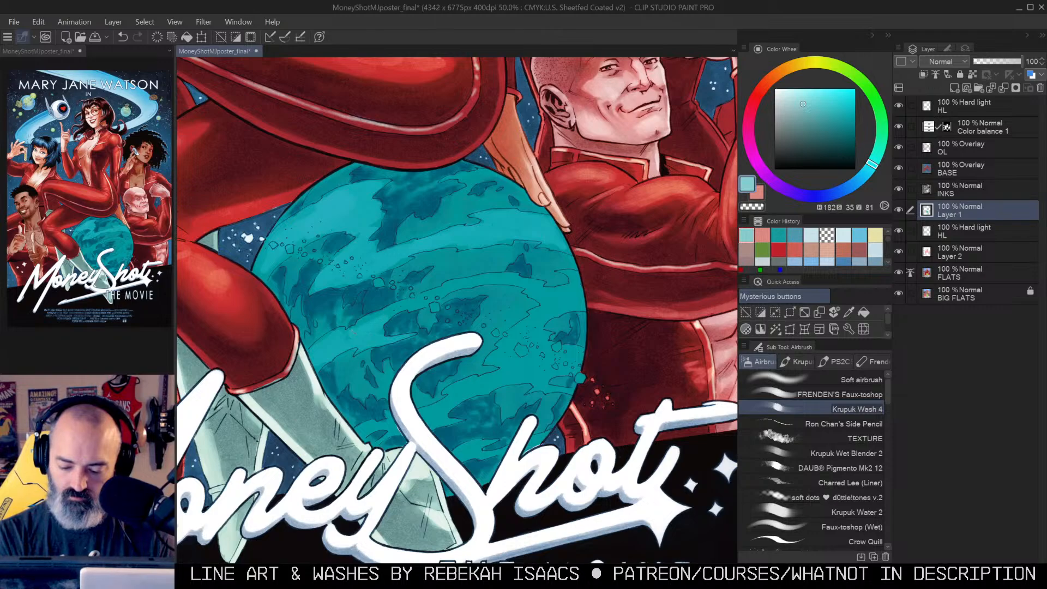
mouse_move(451, 289)
left_mouse_down()
mouse_move(567, 289)
mouse_move(573, 276)
mouse_move(551, 297)
mouse_move(572, 293)
mouse_move(523, 331)
mouse_move(541, 328)
mouse_move(508, 345)
mouse_move(508, 362)
mouse_move(611, 282)
left_mouse_up()
left_click_drag(520, 322, 386, 373)
left_click_drag(587, 321, 567, 333)
mouse_move(503, 385)
left_mouse_down()
mouse_move(489, 395)
mouse_move(500, 394)
left_mouse_up()
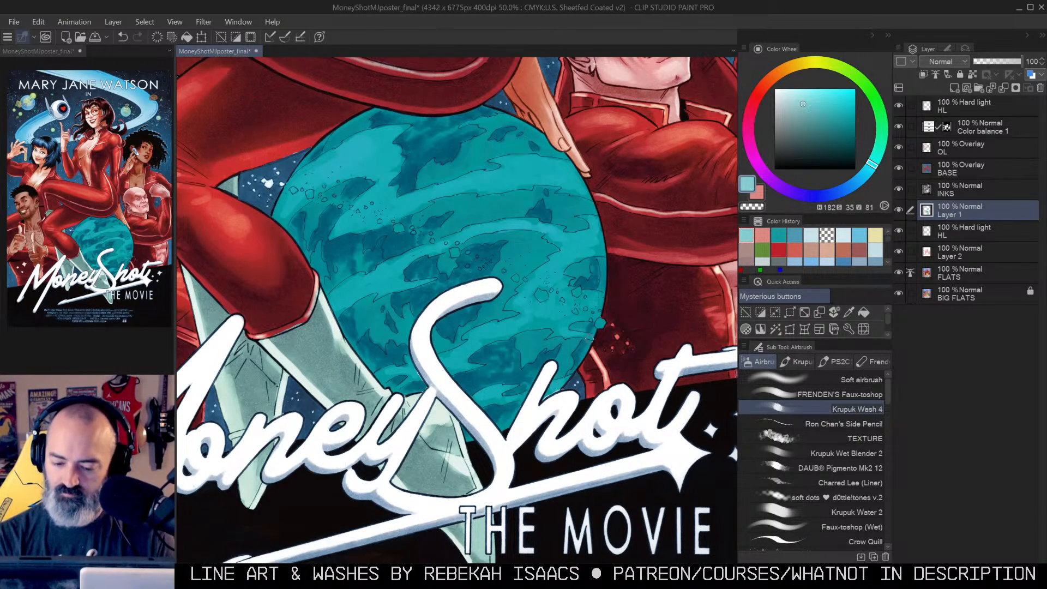
mouse_move(530, 322)
left_mouse_down()
mouse_move(548, 316)
mouse_move(540, 277)
left_mouse_up()
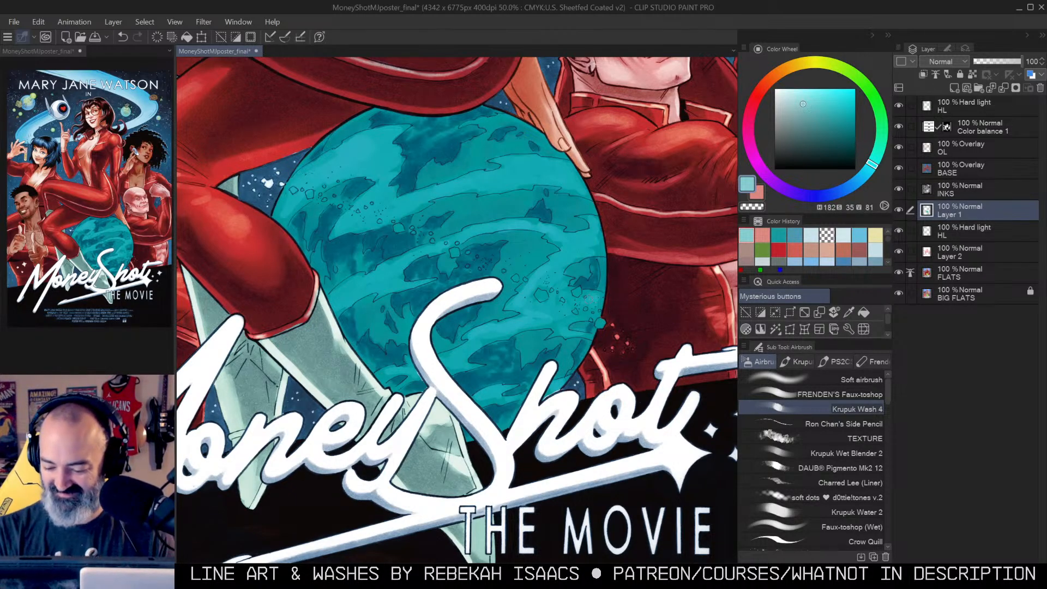
Step: Add paler highlights (hue 182, saturation 16, value 90) along the large planet's light bands with Krupuk Wash 4
left_click(520, 254, "alt")
left_click(520, 254, "alt")
left_click_drag(541, 244, 572, 272)
left_click(535, 295, "ctrl")
scroll(540, 280, "up", 1)
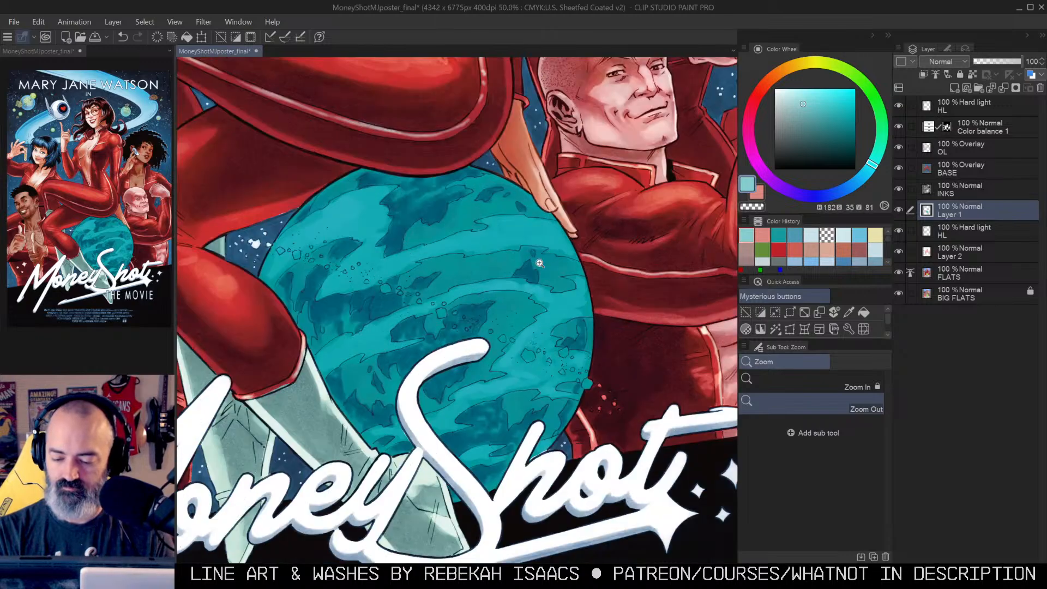
left_click(788, 97)
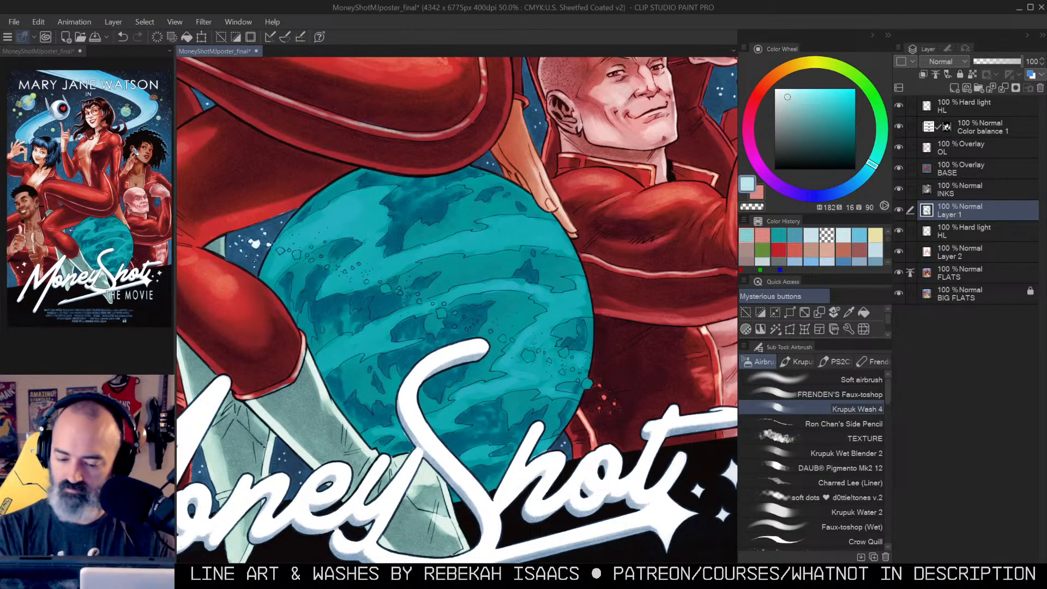
mouse_move(314, 218)
left_mouse_down()
mouse_move(338, 212)
mouse_move(308, 228)
mouse_move(360, 200)
left_mouse_up()
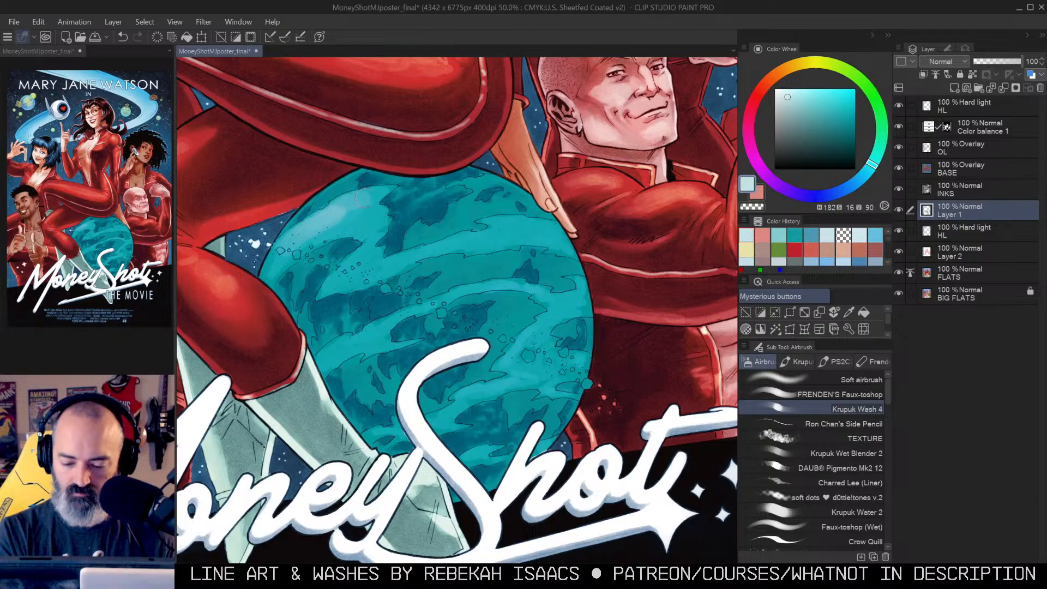
mouse_move(361, 211)
left_mouse_down()
mouse_move(278, 259)
mouse_move(380, 215)
mouse_move(365, 263)
mouse_move(336, 281)
mouse_move(377, 268)
mouse_move(365, 258)
mouse_move(366, 278)
mouse_move(527, 221)
mouse_move(557, 229)
mouse_move(559, 246)
mouse_move(521, 231)
mouse_move(439, 249)
mouse_move(568, 256)
mouse_move(601, 208)
left_mouse_up()
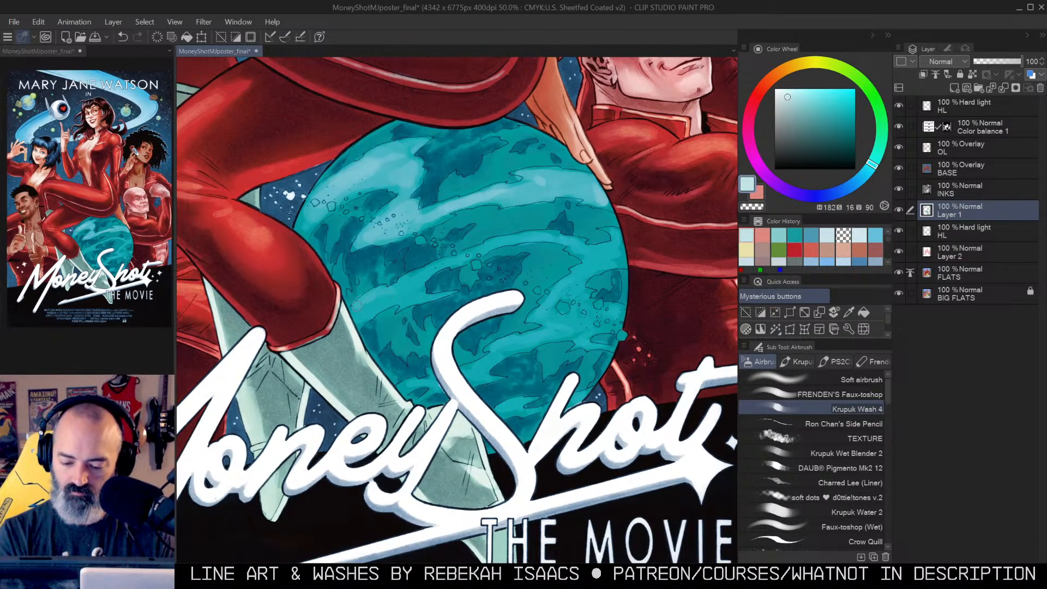
mouse_move(341, 261)
left_mouse_down()
mouse_move(338, 289)
mouse_move(349, 271)
mouse_move(372, 301)
mouse_move(419, 295)
mouse_move(414, 278)
mouse_move(493, 240)
mouse_move(486, 245)
mouse_move(549, 235)
mouse_move(590, 251)
mouse_move(614, 239)
mouse_move(545, 307)
mouse_move(583, 297)
mouse_move(564, 321)
mouse_move(544, 316)
mouse_move(581, 296)
mouse_move(585, 338)
mouse_move(507, 341)
mouse_move(471, 370)
mouse_move(494, 373)
left_mouse_up()
mouse_move(429, 376)
left_mouse_down()
mouse_move(409, 384)
mouse_move(443, 382)
left_mouse_up()
left_click_drag(523, 403, 579, 397)
Step: Try muted blue-grey strokes, including hue 184, saturation 16, value 83, on the large planet on Layer 1, undoing them
key("alt+space")
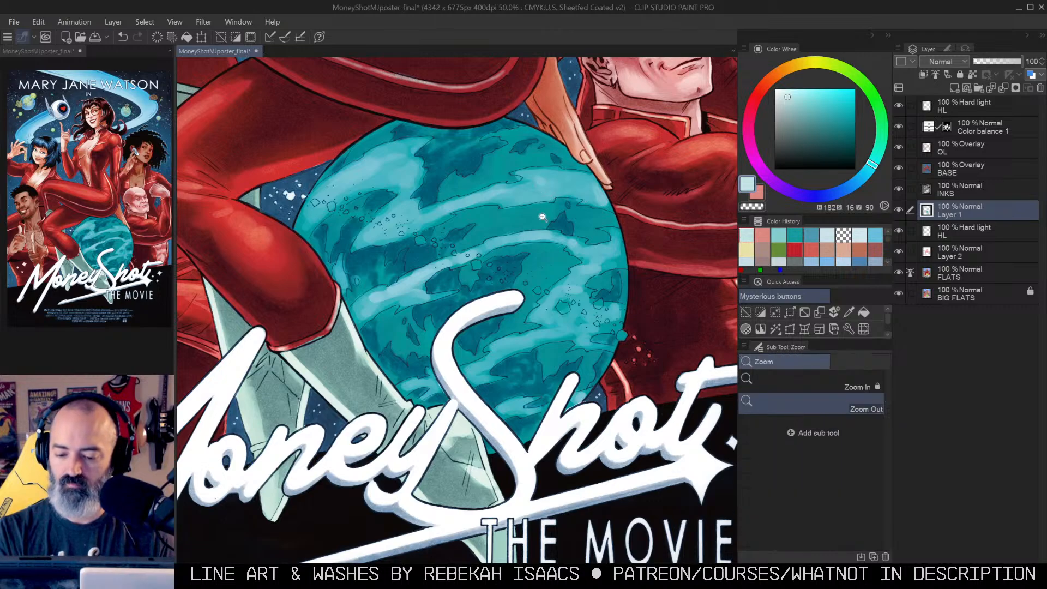
left_click(541, 218)
left_click(542, 218)
left_click_drag(558, 223, 514, 276)
left_click(506, 296)
key("m")
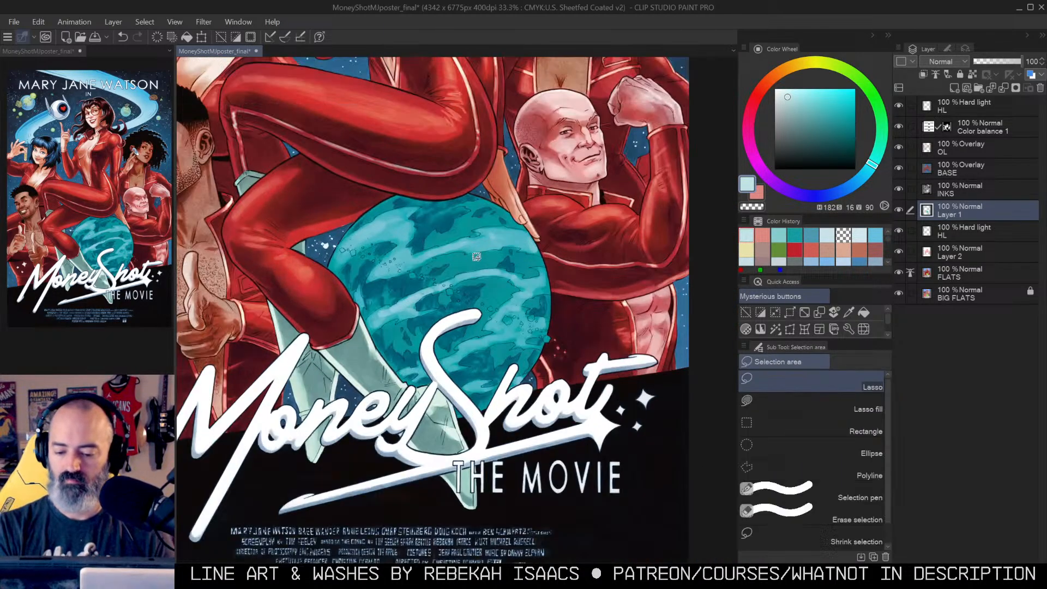
left_click(799, 111)
key("b")
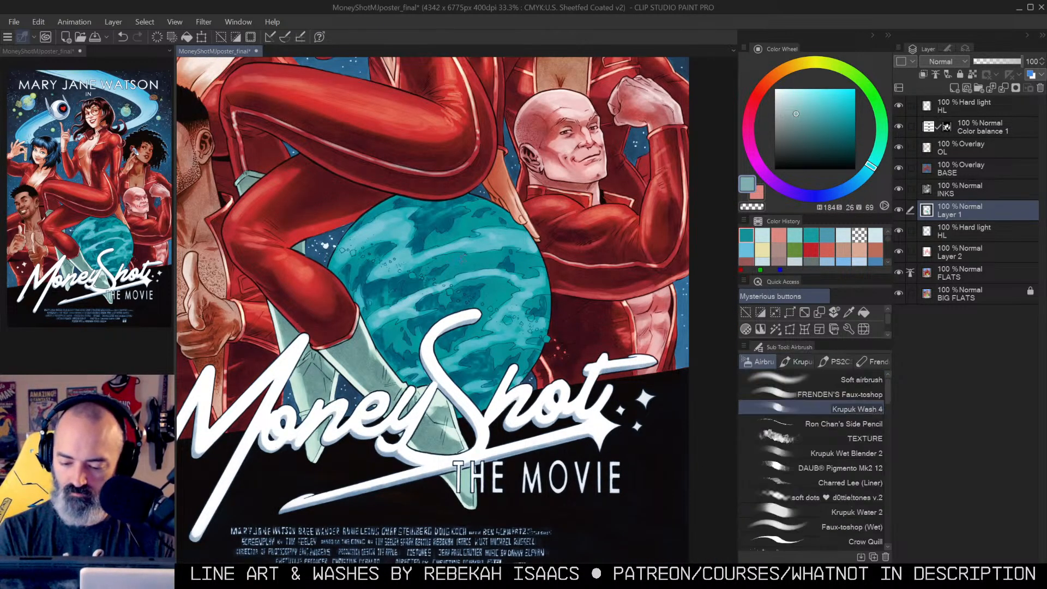
left_click_drag(470, 262, 496, 250)
left_click(789, 107)
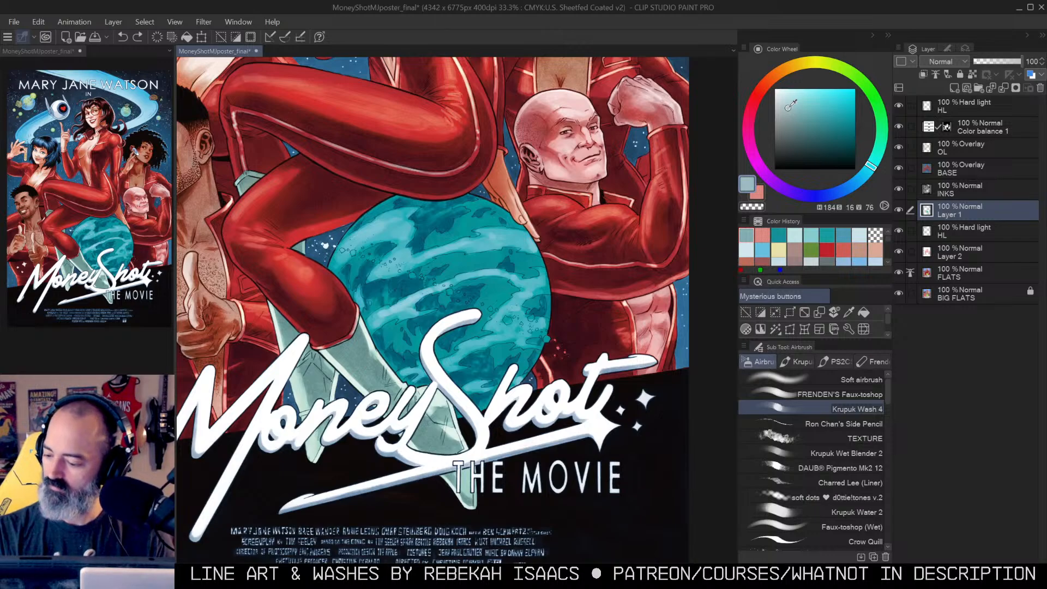
left_click(787, 102)
left_click_drag(474, 258, 443, 262)
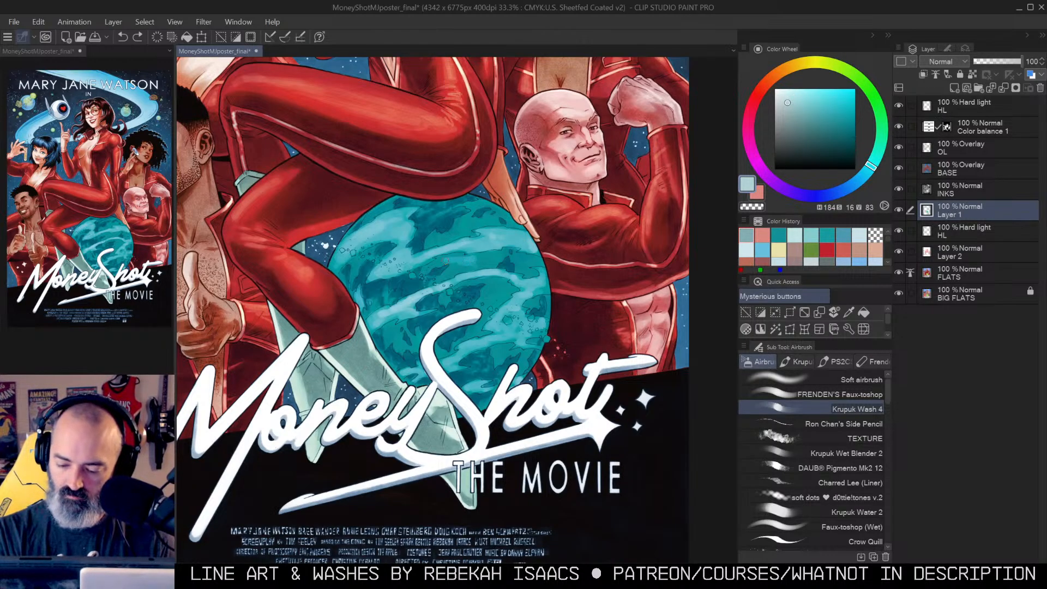
key("ctrl+z")
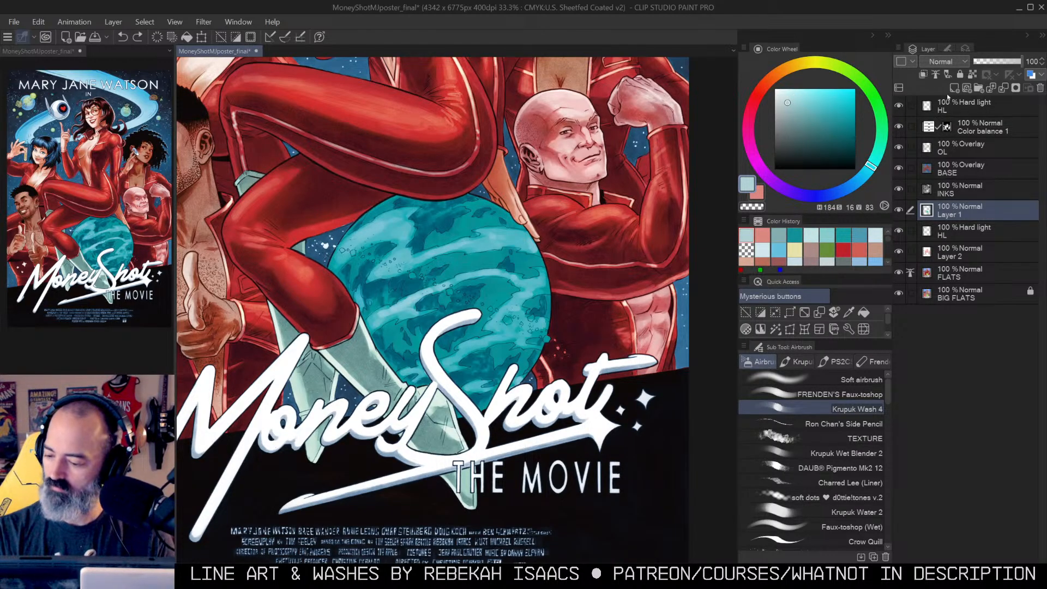
Step: On the BASE overlay layer, paint tan patches (hue 36, saturation 30, value 80) across the middle of the large planet
left_click(931, 166)
left_click(820, 69)
left_click(795, 110)
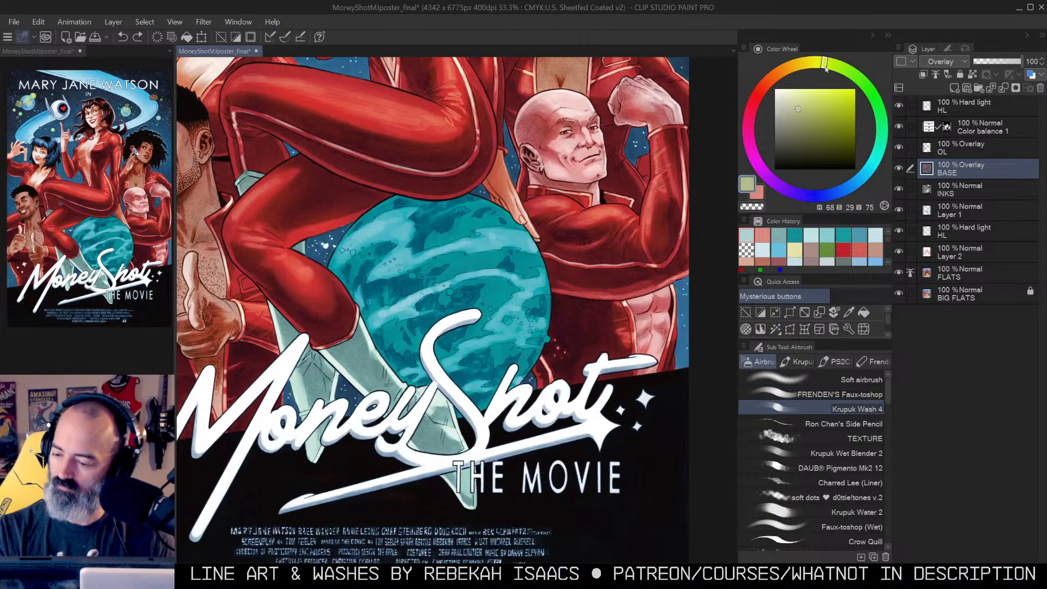
left_click(789, 67)
left_click(801, 103)
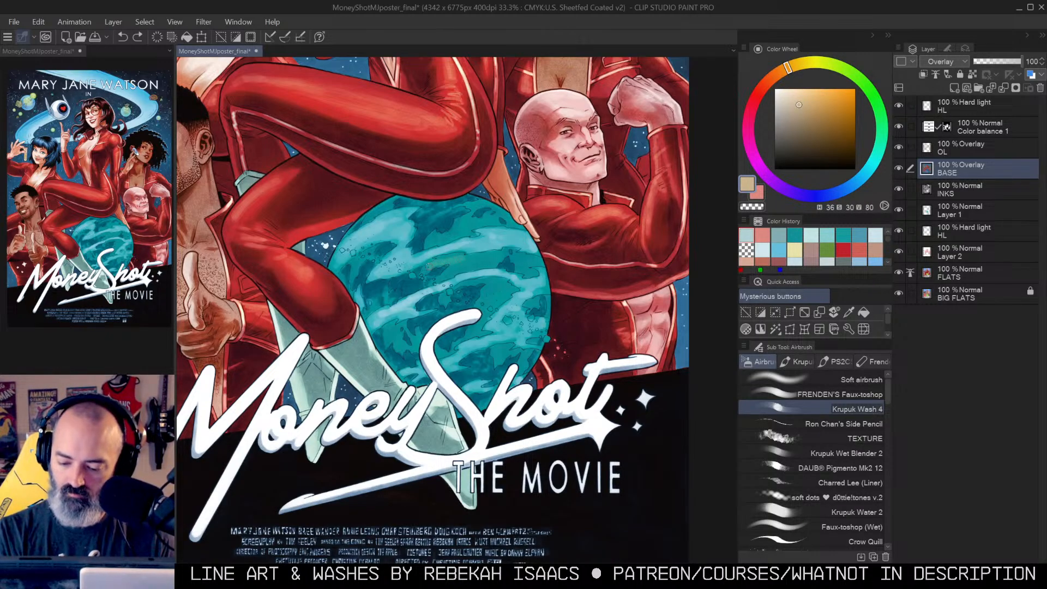
mouse_move(462, 257)
left_mouse_down()
mouse_move(472, 263)
mouse_move(451, 269)
mouse_move(496, 282)
mouse_move(483, 303)
mouse_move(510, 294)
mouse_move(465, 334)
left_mouse_up()
key("ctrl+z")
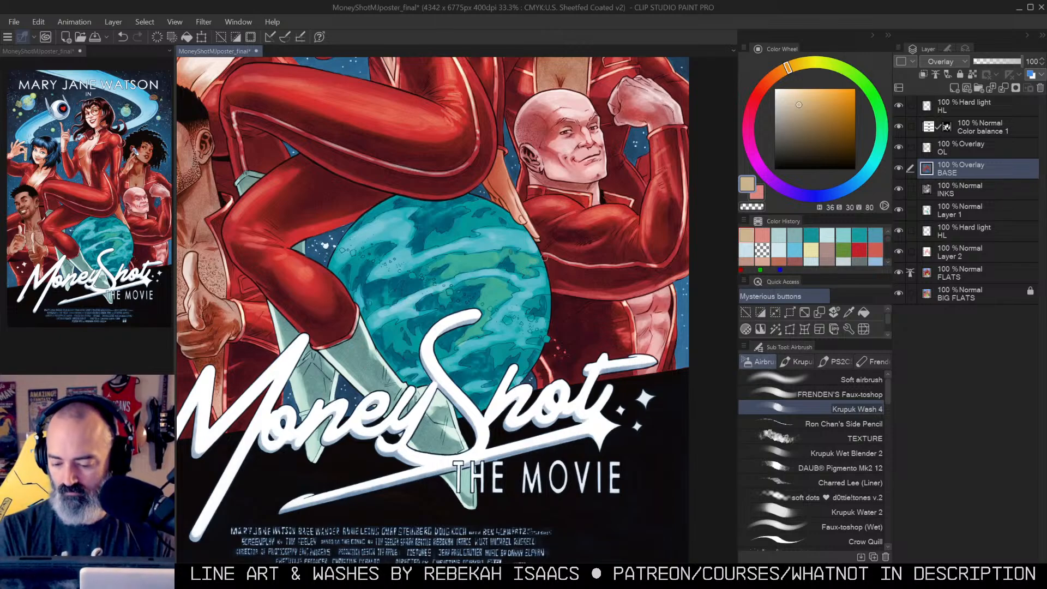
Step: Extend the tan patches to the large planet's outer edges, lower part, and upper bands with Krupuk Wash 4
left_click_drag(536, 303, 547, 302)
left_click_drag(499, 352, 521, 352)
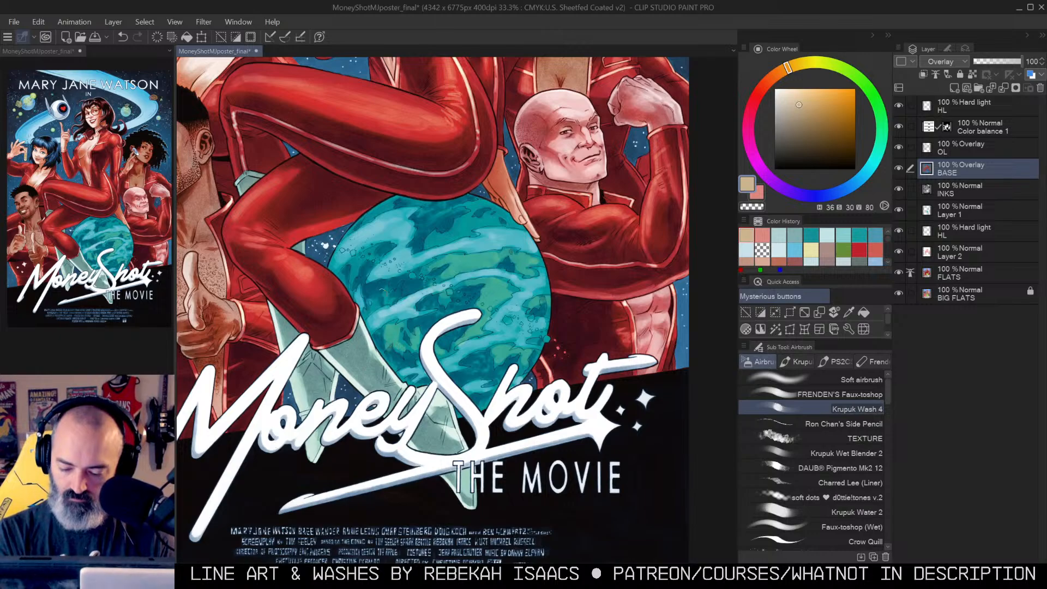
left_click_drag(382, 300, 369, 310)
left_click_drag(352, 272, 369, 253)
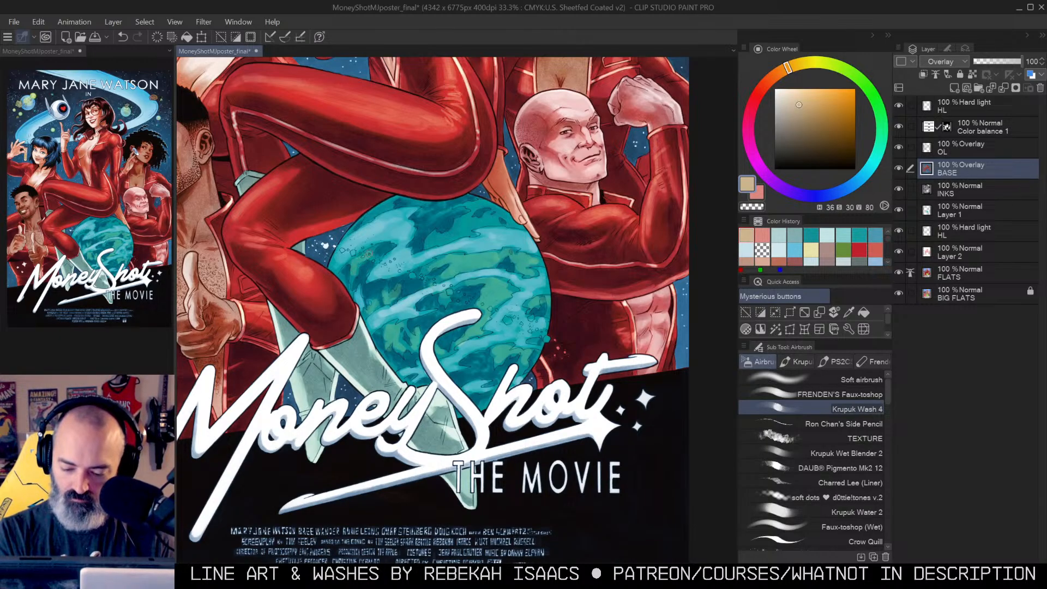
left_click_drag(387, 208, 371, 216)
mouse_move(436, 239)
left_mouse_down()
mouse_move(461, 232)
mouse_move(472, 211)
mouse_move(486, 218)
left_mouse_up()
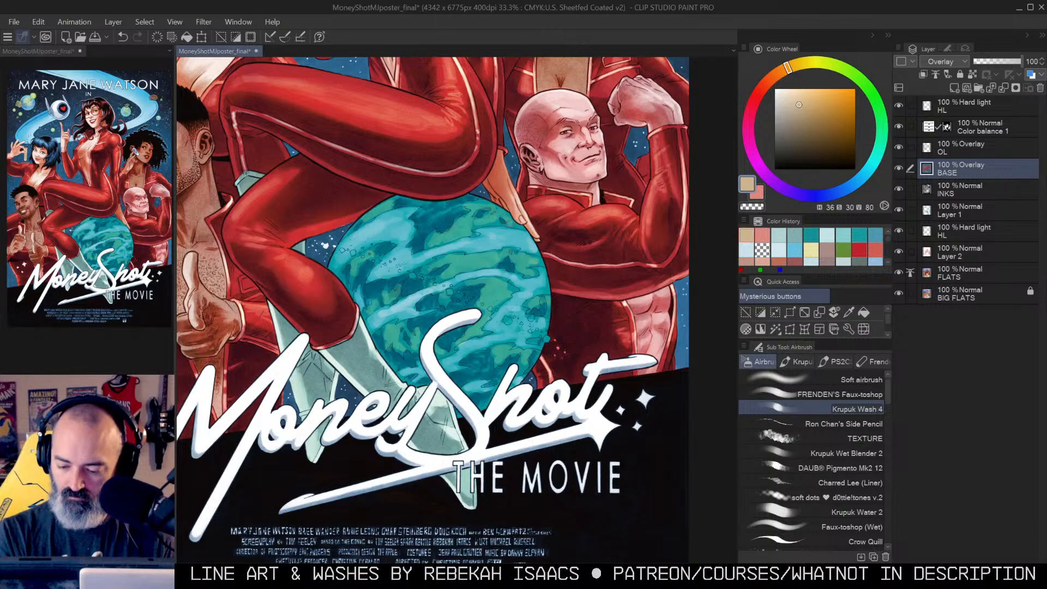
Step: Select the large planet with Auto select on referred layers and show the selection as a Quick Mask
left_click(509, 298, "alt")
left_click(505, 293, "alt")
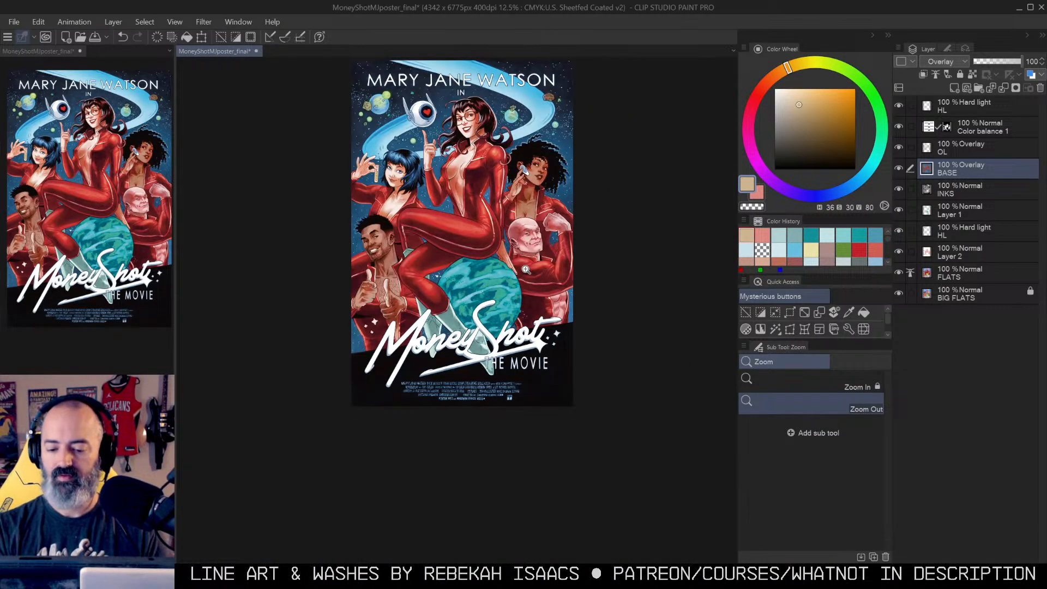
left_click(510, 296, "ctrl")
left_click_drag(541, 279, 526, 274)
key("w")
left_click(500, 262)
key("q")
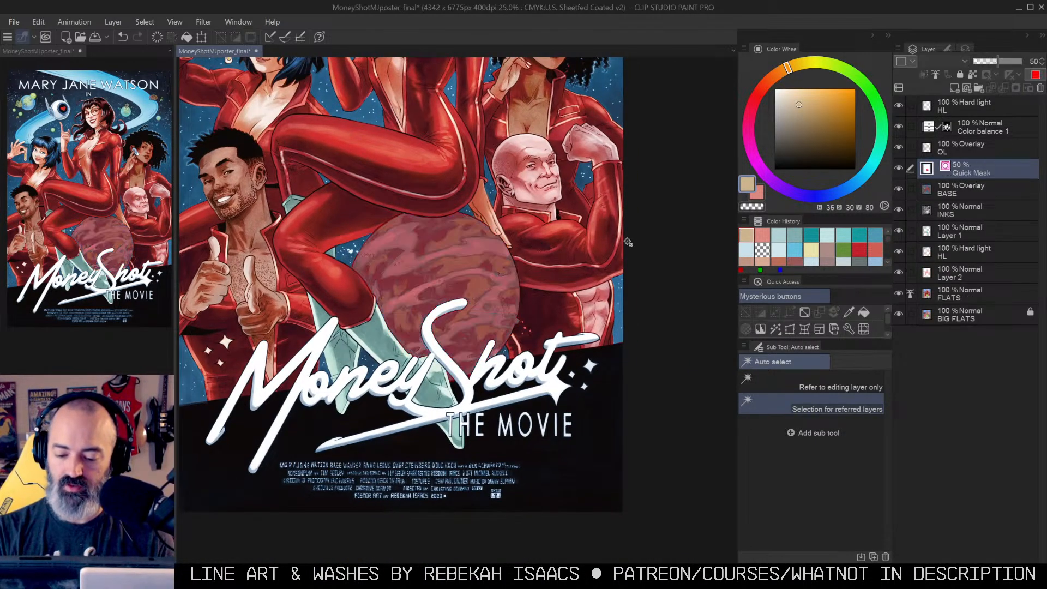
Step: Close the Quick Mask and try a light blue Soft airbrush glow (hue 192, saturation 27, value 91) on the planet on the top HL layer
key("ctrl+m")
key("b")
left_click(792, 97)
left_click(862, 176)
left_click(798, 97)
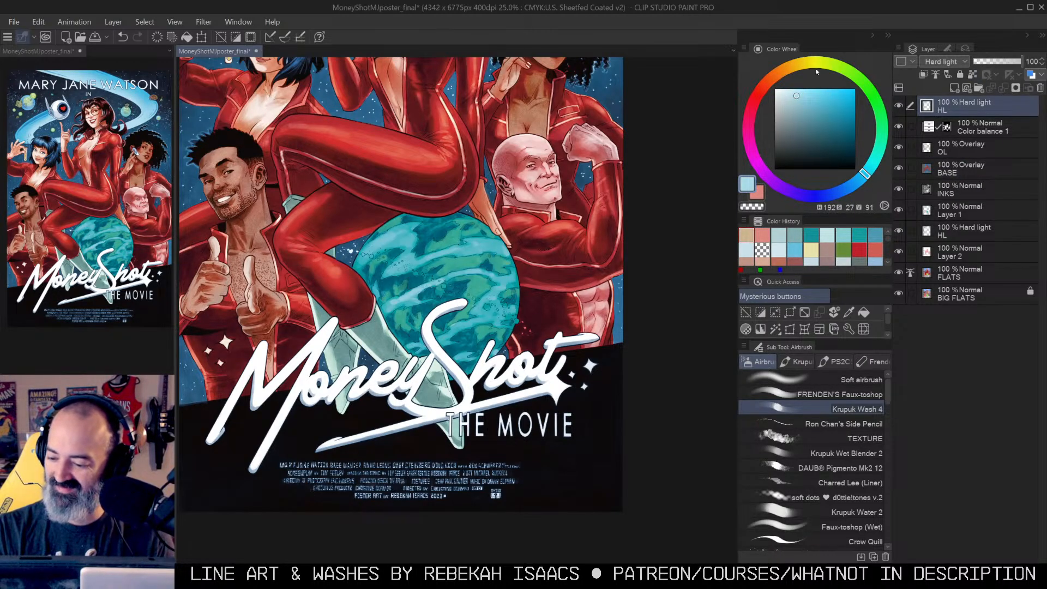
left_click(843, 381)
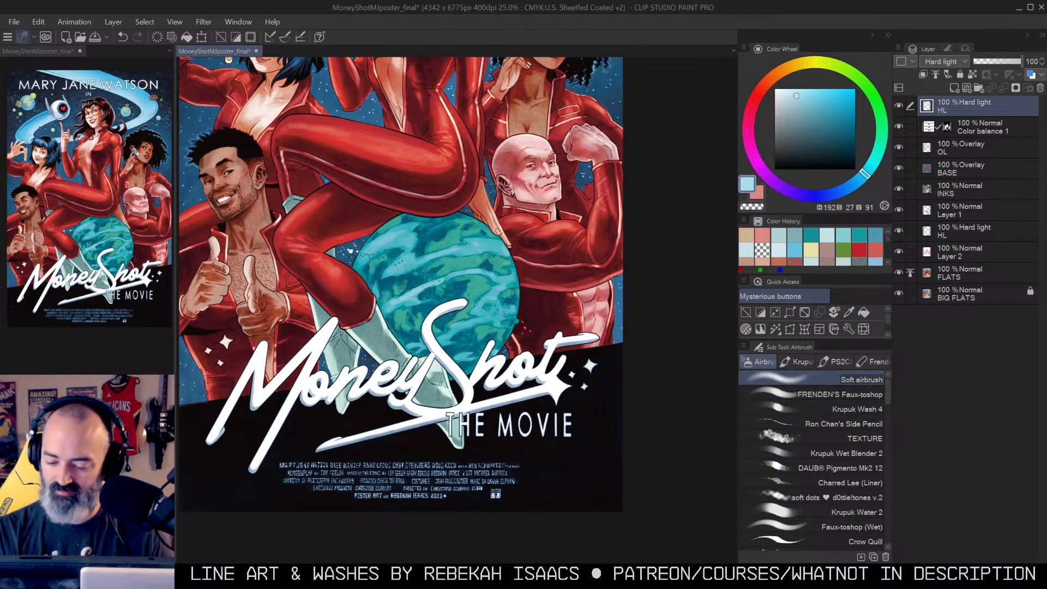
left_click_drag(480, 272, 517, 272)
left_click(455, 261)
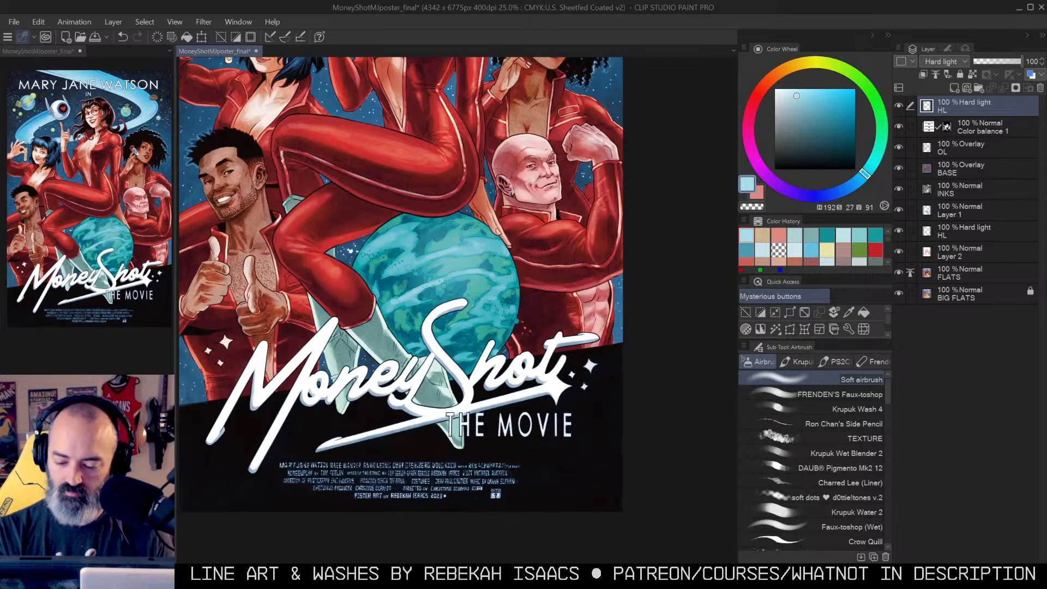
Step: Undo the last airbrush stroke and airbrush a paler glow (hue 192, saturation 12, value 90) over the large planet's upper area
key("ctrl+z")
left_click(785, 97)
mouse_move(457, 258)
left_mouse_down()
mouse_move(446, 269)
mouse_move(503, 239)
left_mouse_up()
left_click(485, 286)
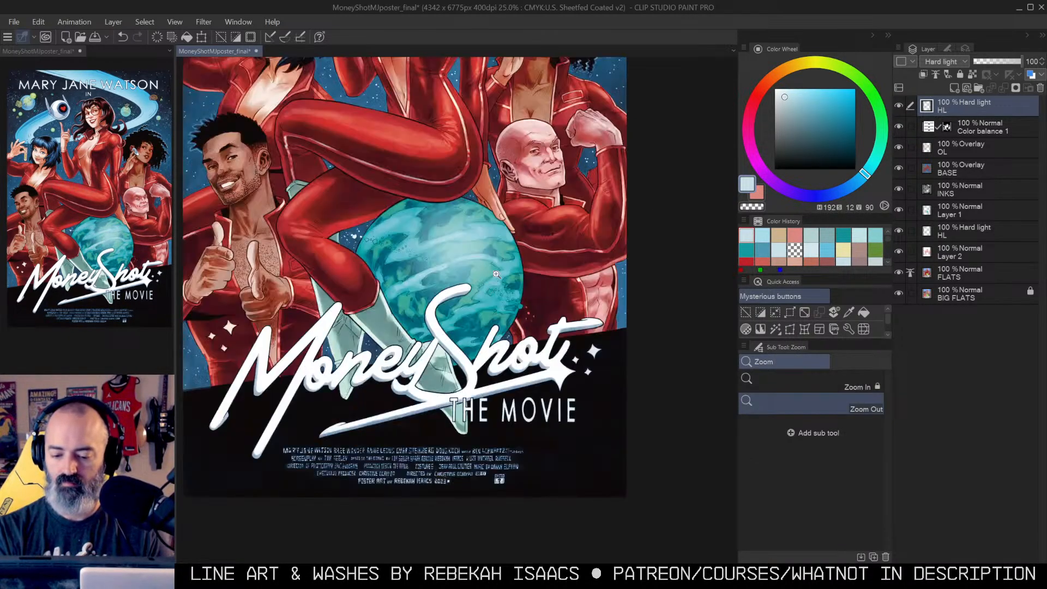
left_click(493, 250)
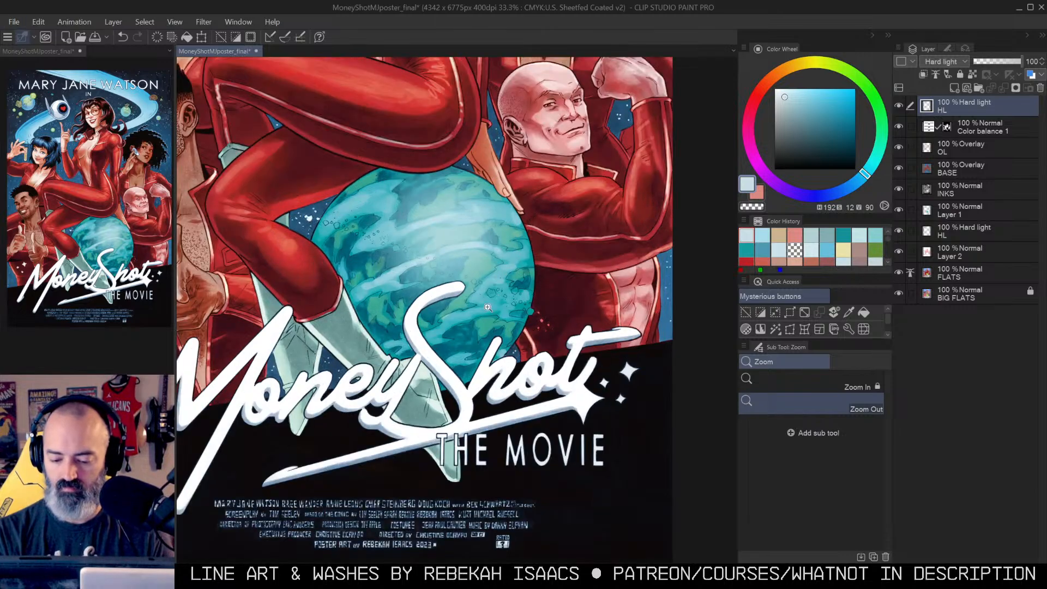
Step: Shade the large planet's lower-left edge with dark brownish red (hue 11, saturation 37, value 41) using a Soft airbrush, and reduce the brush size
key("b")
left_click(788, 141)
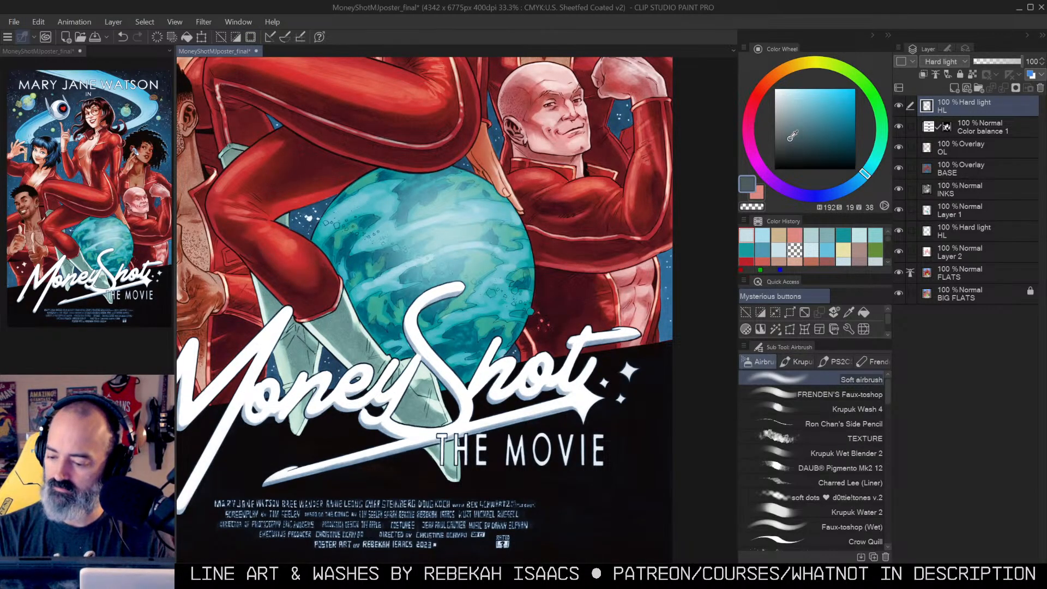
left_click(765, 85)
left_click(804, 136)
left_click_drag(338, 316, 350, 377)
key("bracketleft")
key("bracketleft")
key("bracketleft")
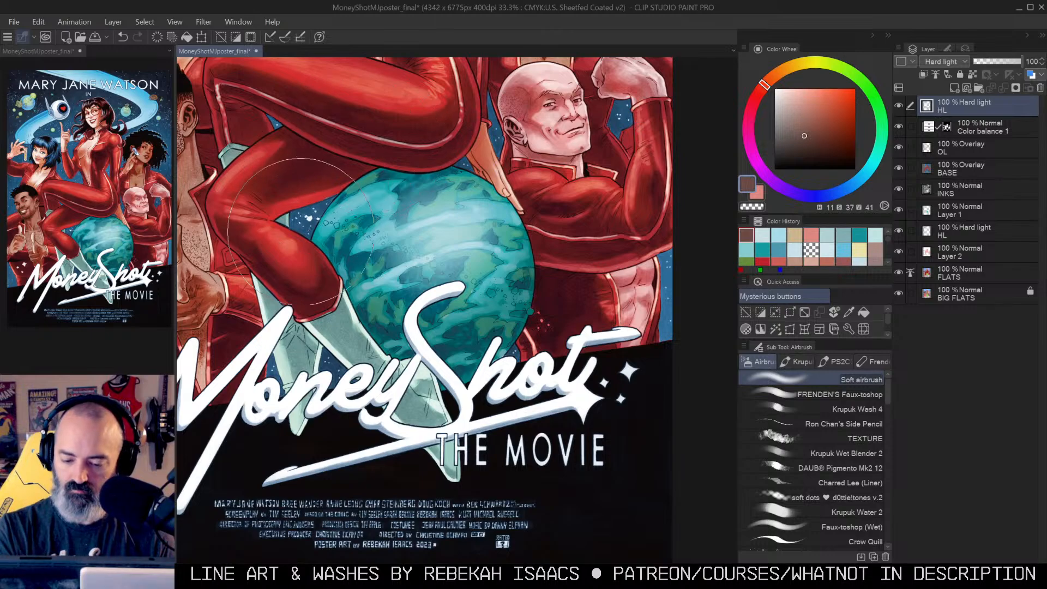
Step: Fill the small rocks on the planet's upper-left side with pale blue-white (hue 188, saturation 9, value 91) using Krupuk Wash 4
left_click(467, 364, "alt")
left_click(502, 251)
left_click(501, 252, "alt")
left_click_drag(502, 270, 536, 243)
scroll(499, 279, "up", 5)
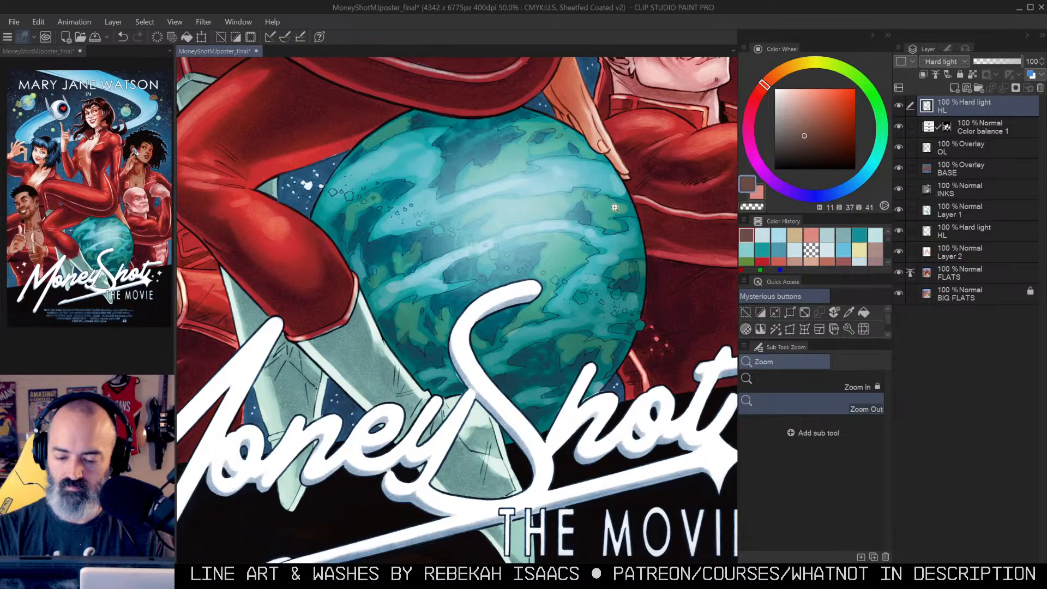
left_click(493, 246)
mouse_move(470, 268)
left_mouse_down()
mouse_move(555, 306)
mouse_move(599, 311)
left_mouse_up()
left_click(254, 174, "alt")
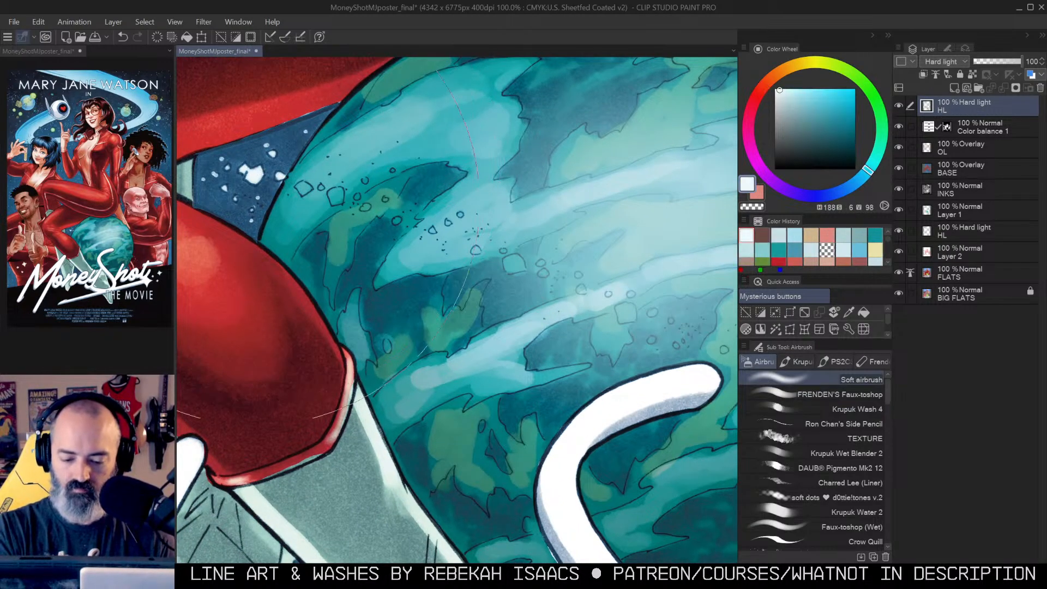
left_click(782, 97)
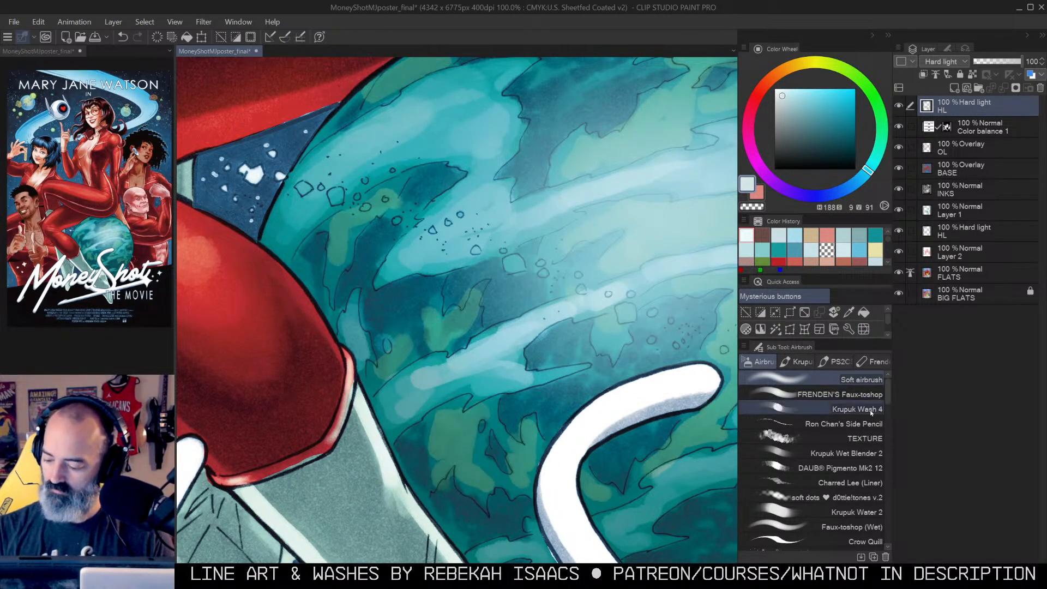
left_click(854, 409)
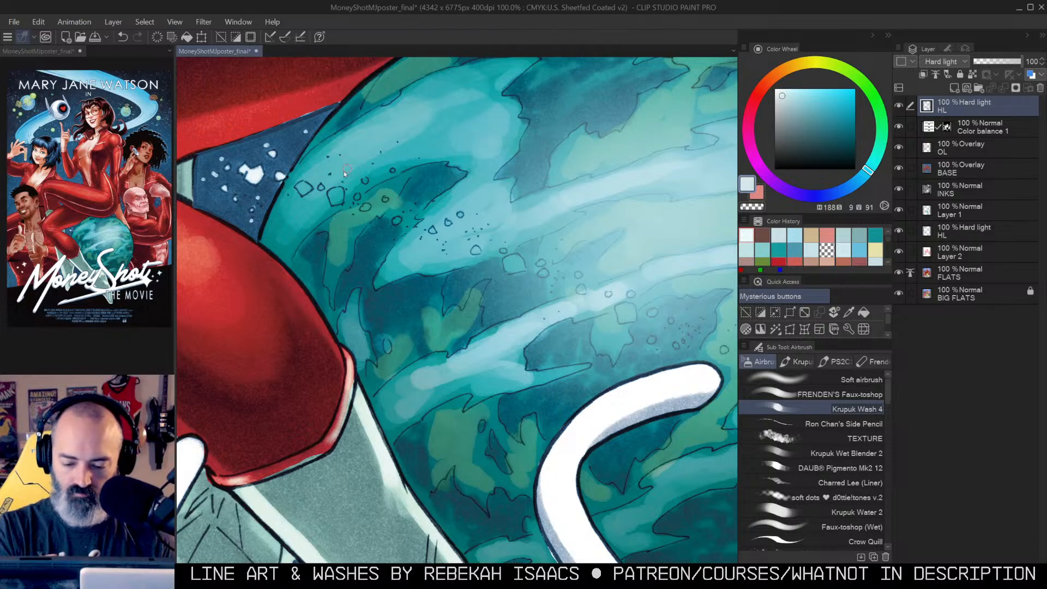
left_click(320, 187)
left_click_drag(305, 191, 337, 196)
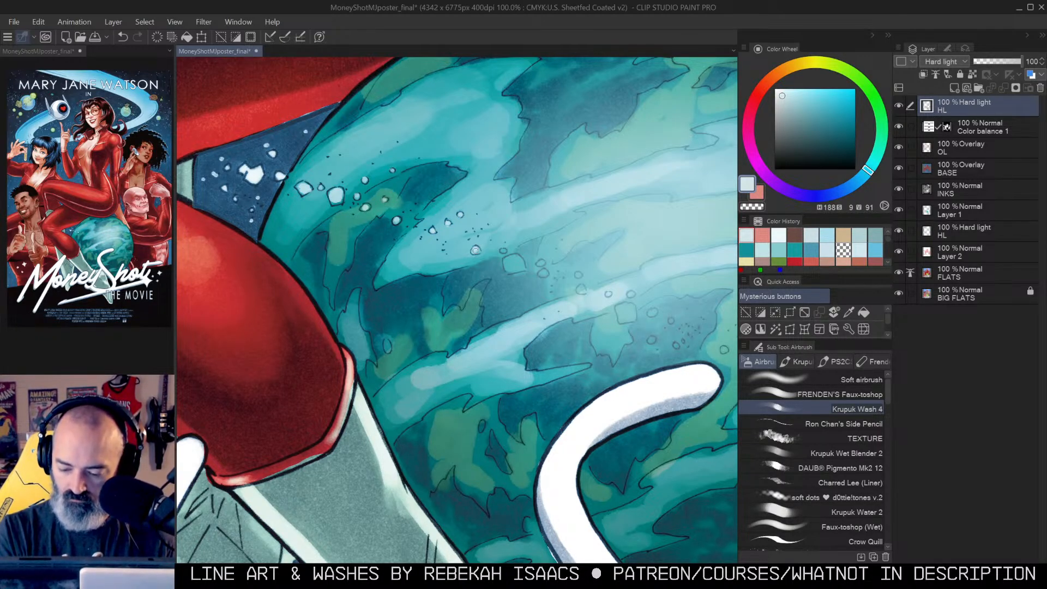
left_click_drag(512, 262, 521, 263)
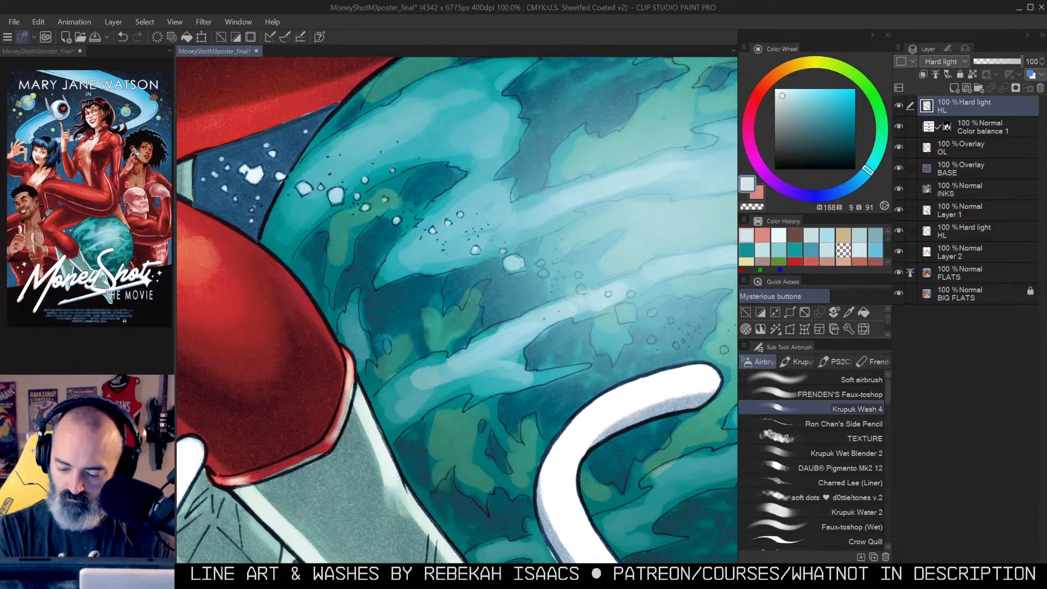
Step: Continue filling the trail of rocks across the planet's middle and right side with the same pale blue-white
left_click_drag(622, 256, 476, 205)
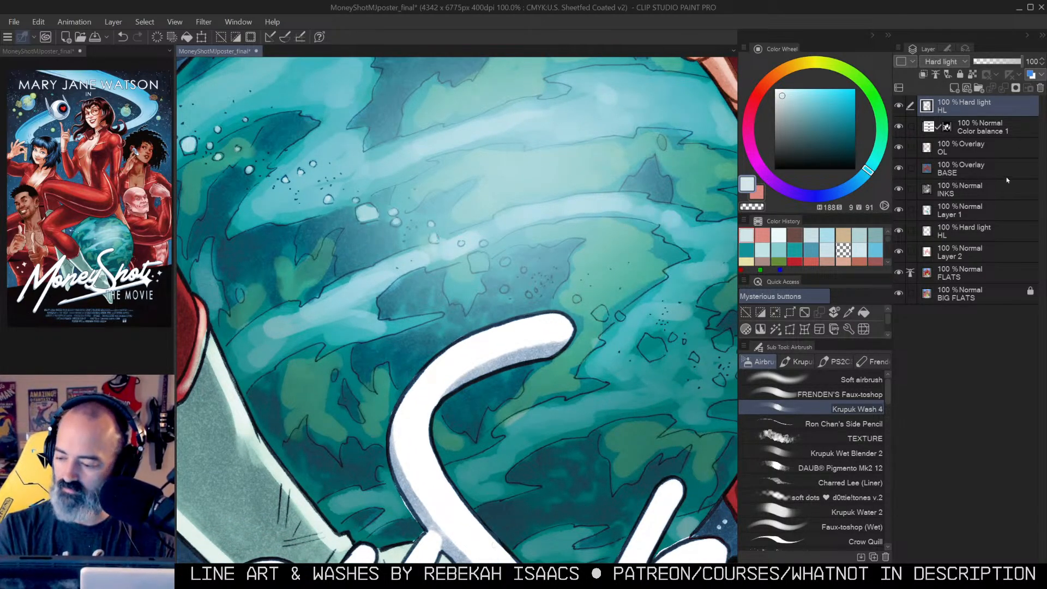
left_click_drag(473, 258, 479, 264)
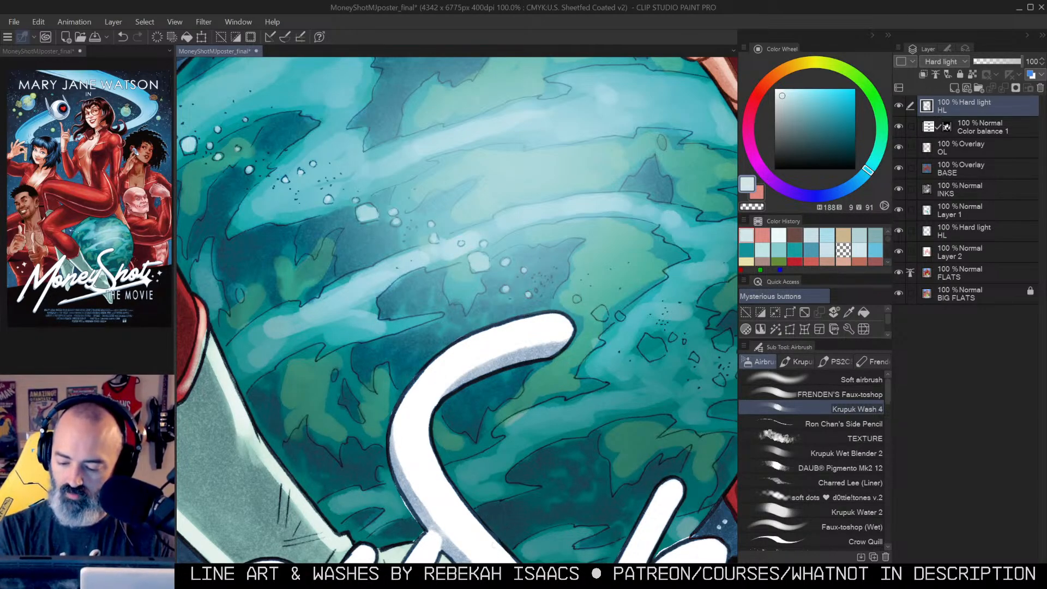
left_click_drag(651, 278, 559, 213)
left_click_drag(508, 249, 512, 251)
left_click_drag(561, 282, 558, 293)
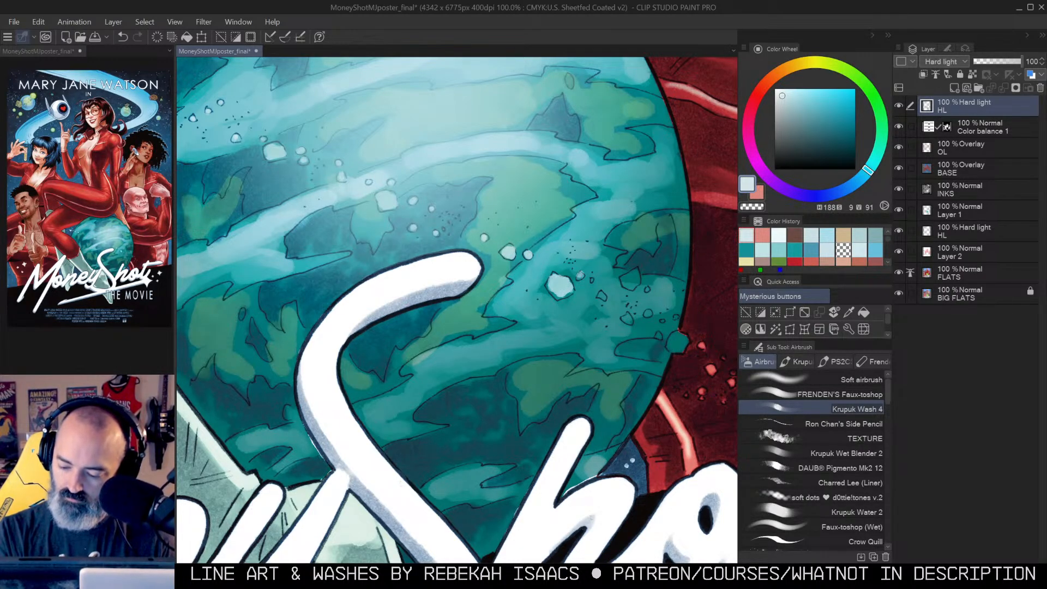
left_click_drag(628, 276, 632, 284)
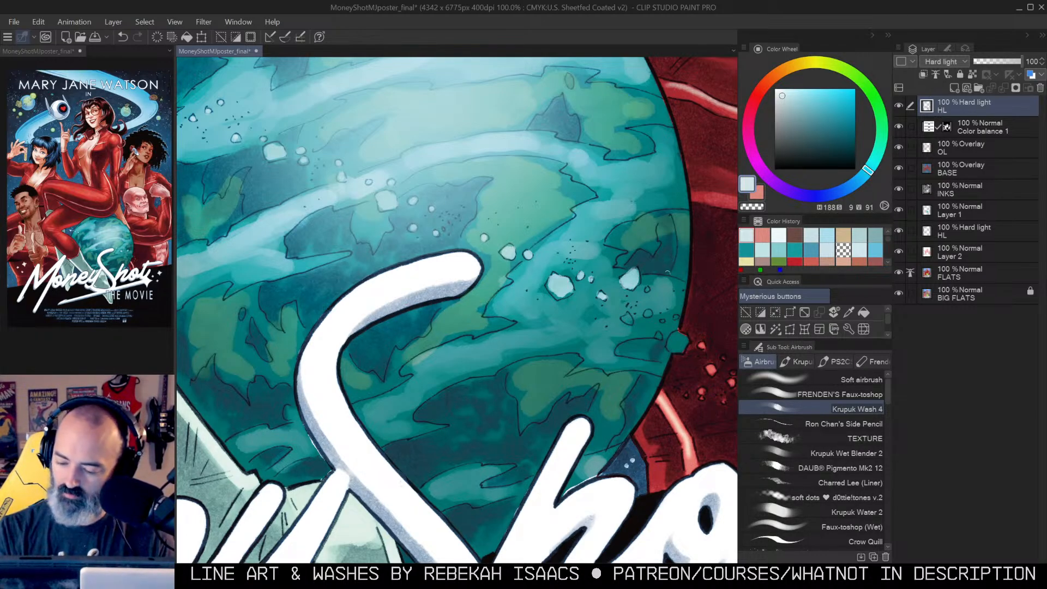
Step: Fill the rock on the planet's right edge and the small ones over the red suit with the pale blue-white
mouse_move(628, 315)
left_mouse_down()
mouse_move(682, 343)
mouse_move(673, 348)
mouse_move(522, 249)
left_mouse_up()
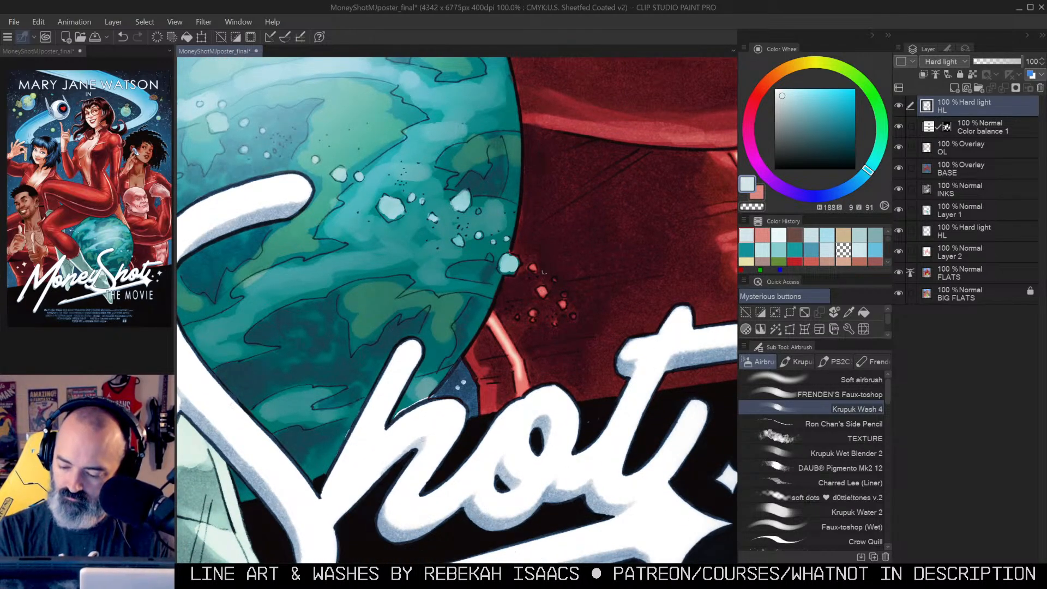
left_click_drag(532, 266, 543, 295)
left_click_drag(534, 310, 533, 314)
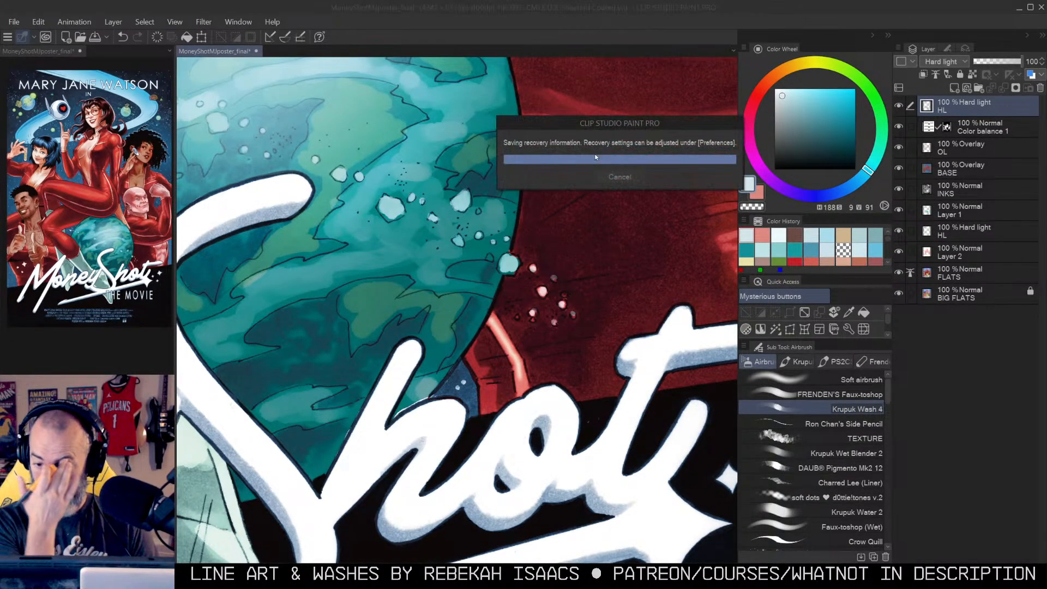
Step: Review the whole poster zoomed out to judge the recoloured planet and rock trail
key("alt+space")
left_click(521, 236)
left_click(530, 234)
left_click_drag(514, 188, 537, 326)
left_click(551, 275)
left_click(554, 266)
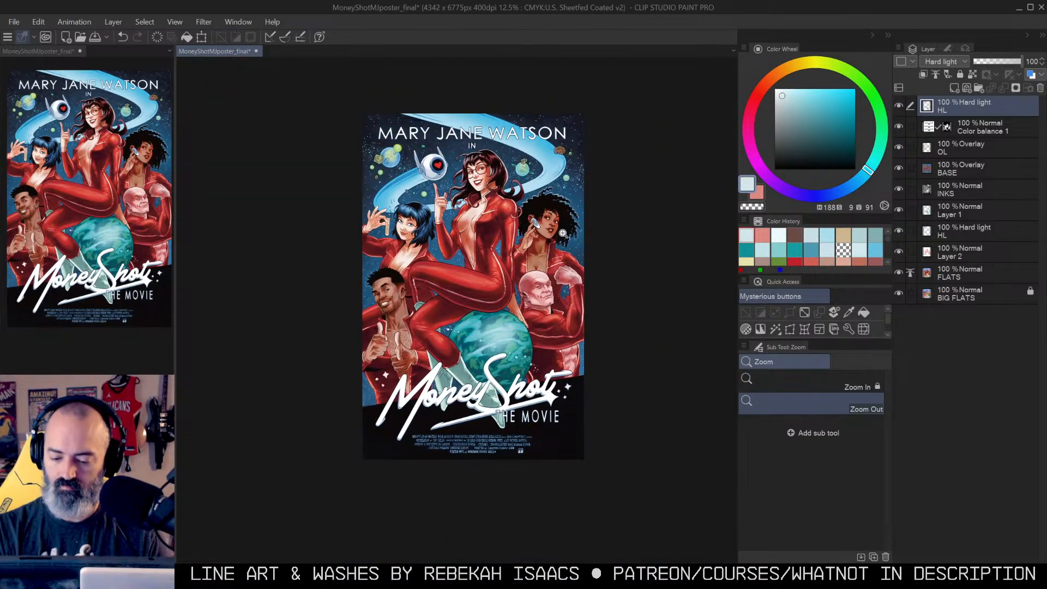
left_click_drag(572, 220, 545, 221)
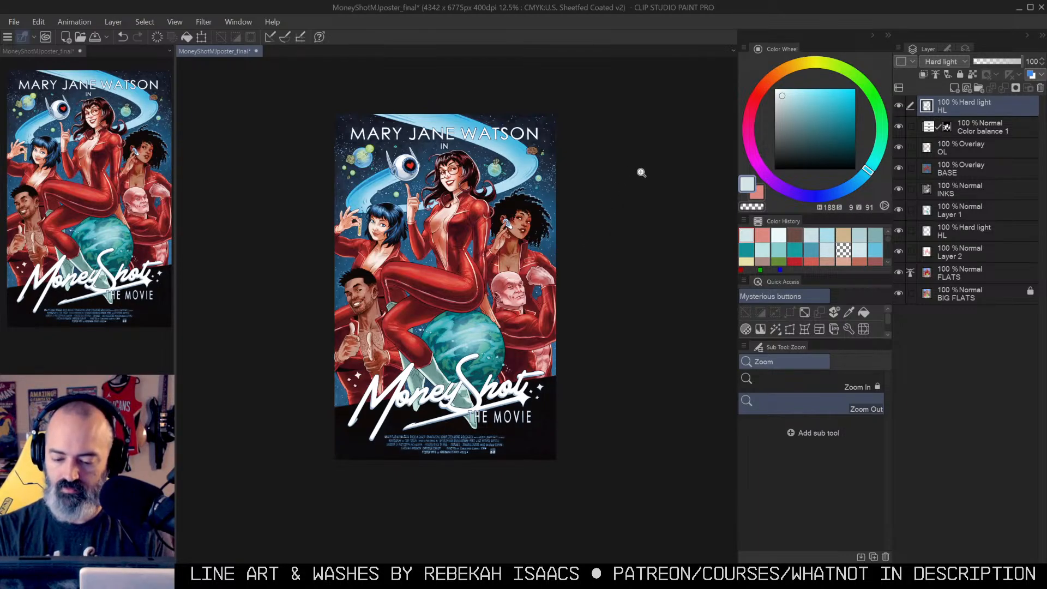
Step: On the BASE layer, paint a light pink highlight (hue 11, saturation 24, value 87) on the forehead of the man giving thumbs up
scroll(393, 314, "up", 3)
left_click_drag(406, 288, 460, 355)
scroll(449, 274, "up", 1)
left_click_drag(469, 320, 537, 260)
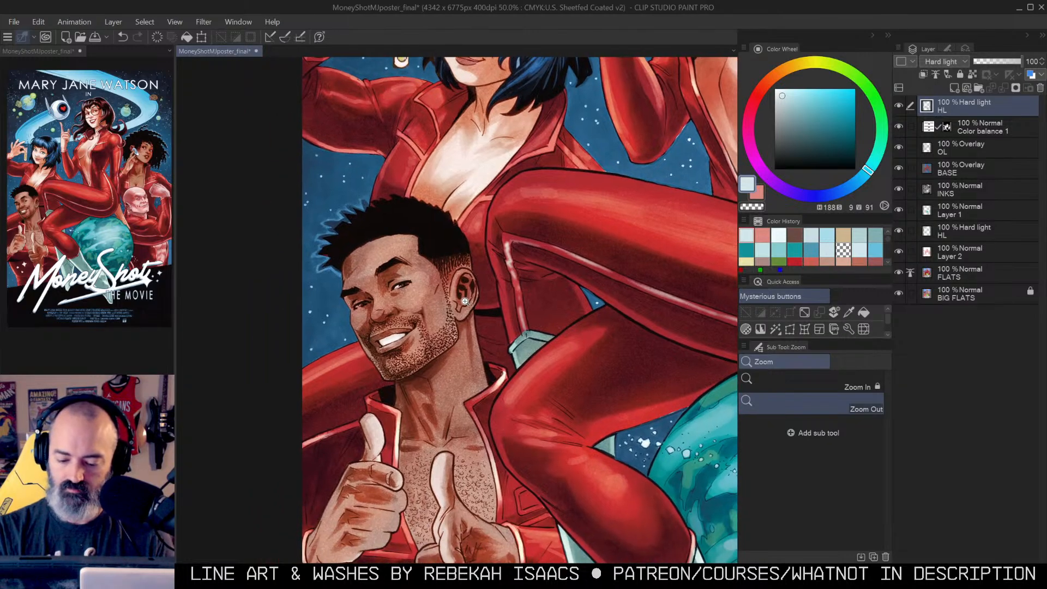
left_click_drag(480, 300, 487, 267)
scroll(473, 285, "up", 1)
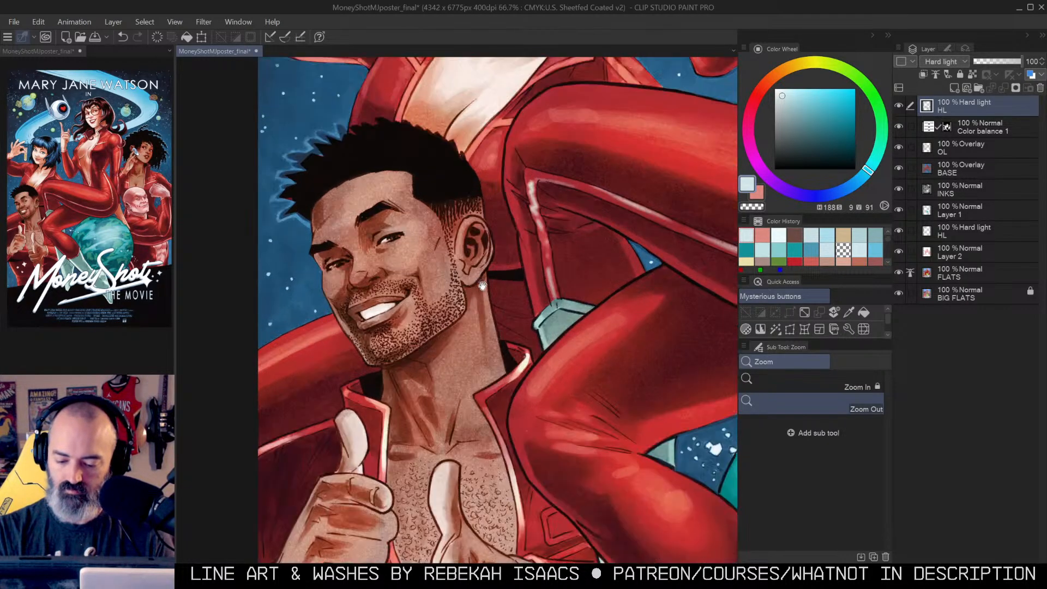
key("b")
left_click(936, 164)
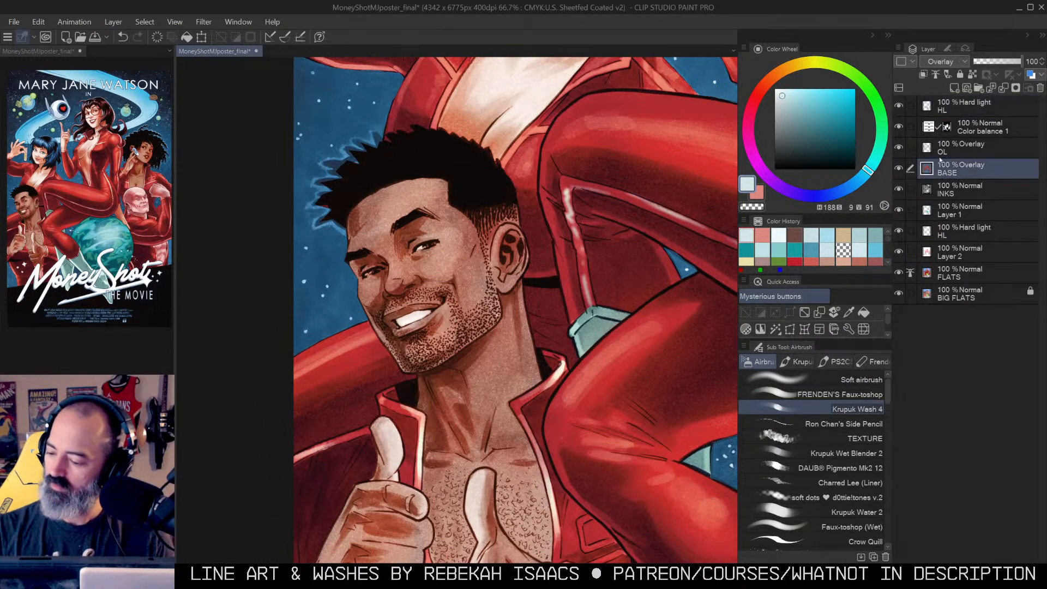
left_click(435, 192, "alt")
left_click(788, 98)
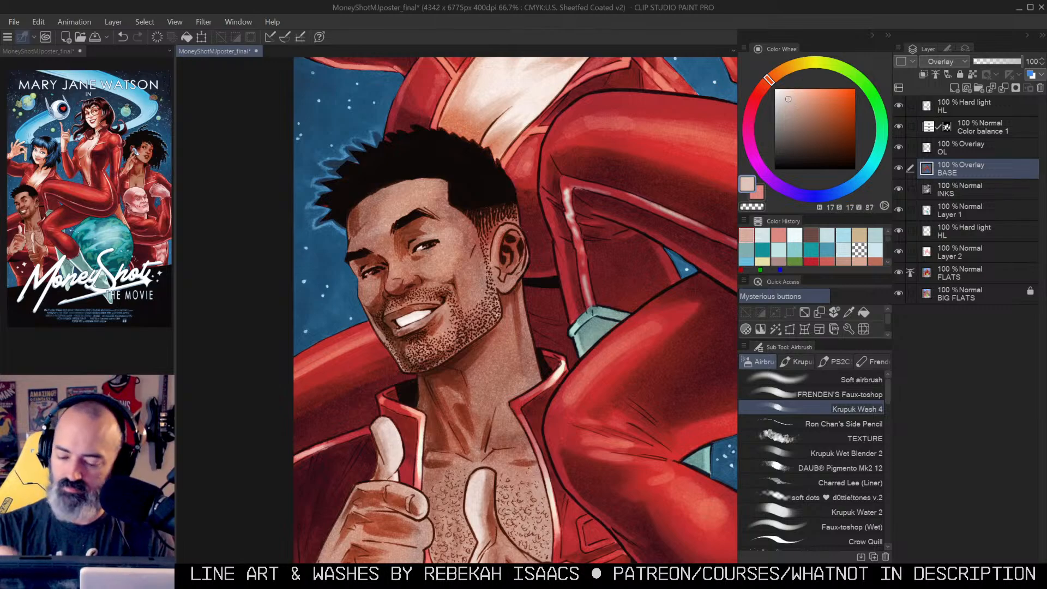
left_click(795, 99)
left_click(767, 90)
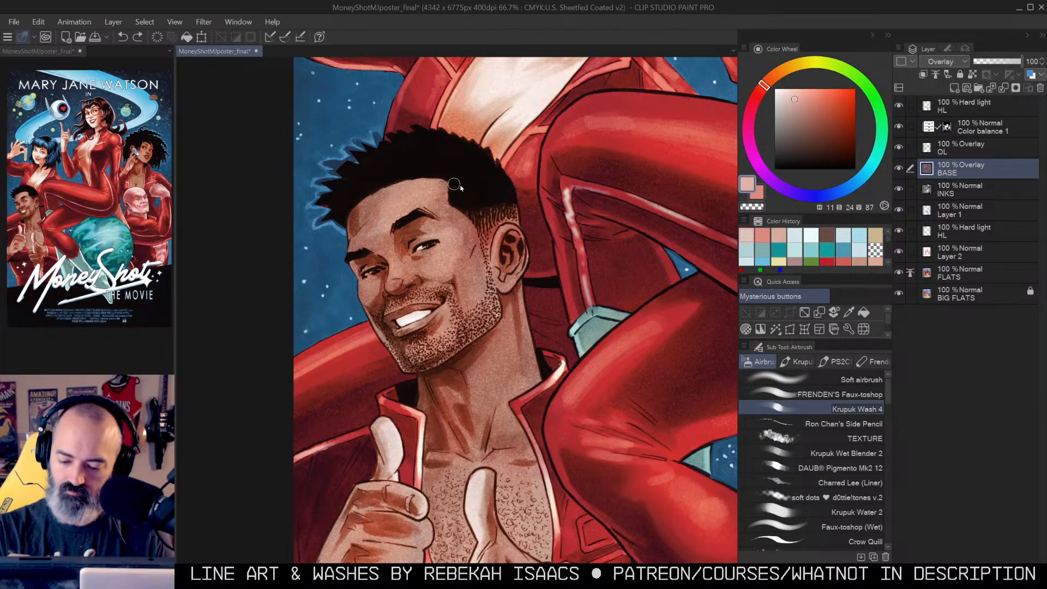
left_click_drag(428, 186, 434, 201)
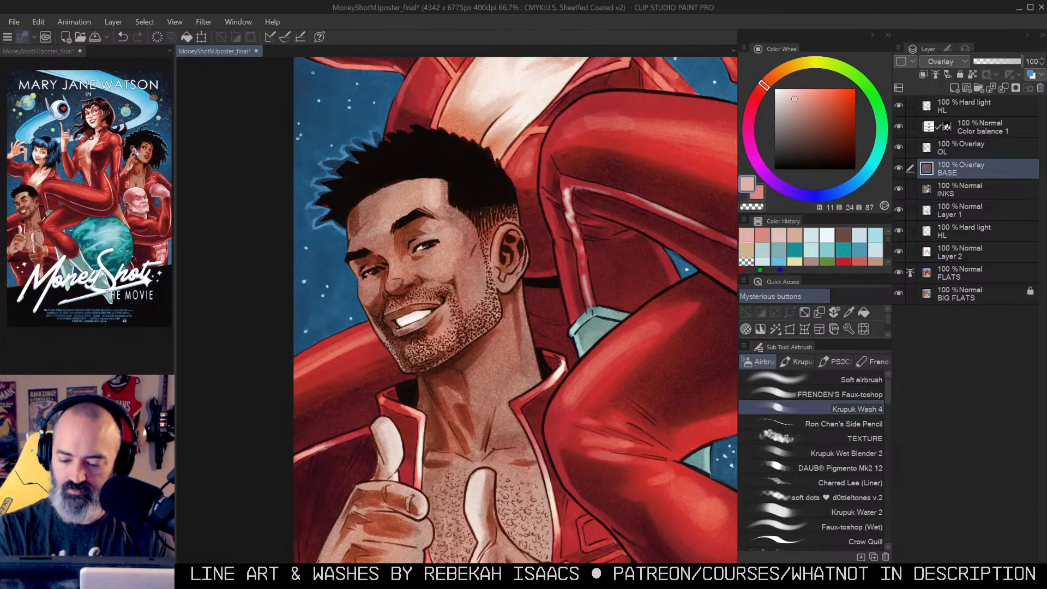
Step: Paint light pink highlights on the cheeks, nose and mouth area of the man giving thumbs up
mouse_move(431, 181)
left_mouse_down()
mouse_move(437, 208)
mouse_move(437, 171)
mouse_move(430, 194)
mouse_move(435, 201)
mouse_move(443, 168)
mouse_move(439, 205)
mouse_move(461, 249)
left_mouse_up()
key("ctrl+z")
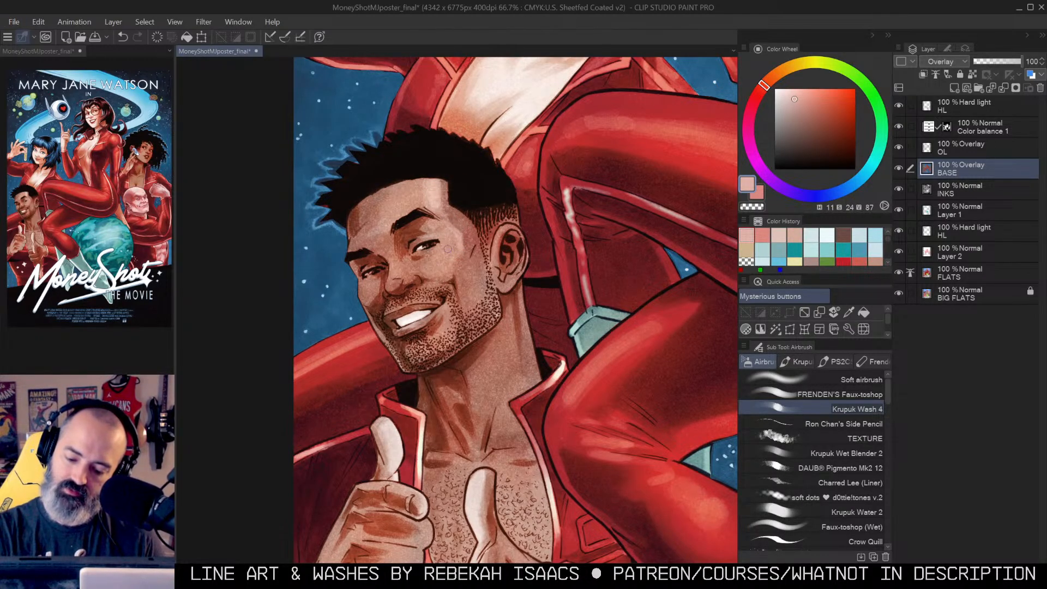
left_click_drag(426, 267, 453, 255)
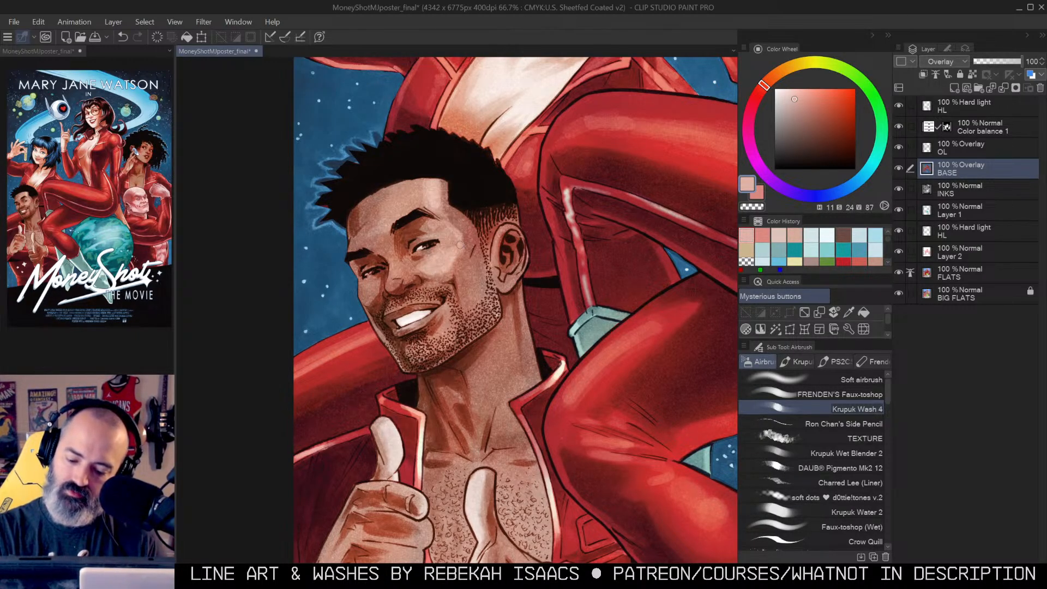
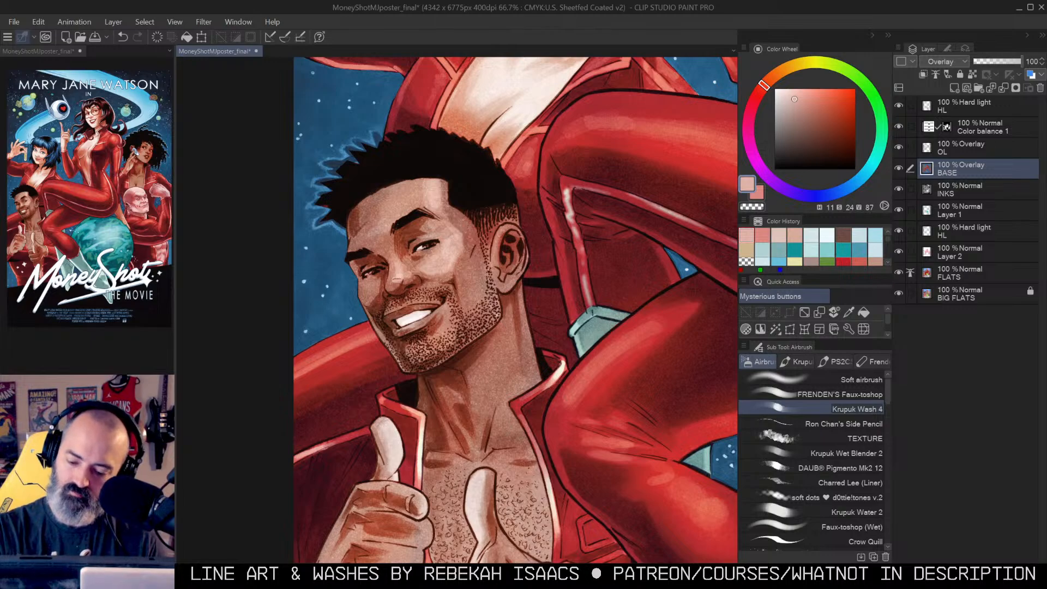
left_click_drag(415, 258, 412, 263)
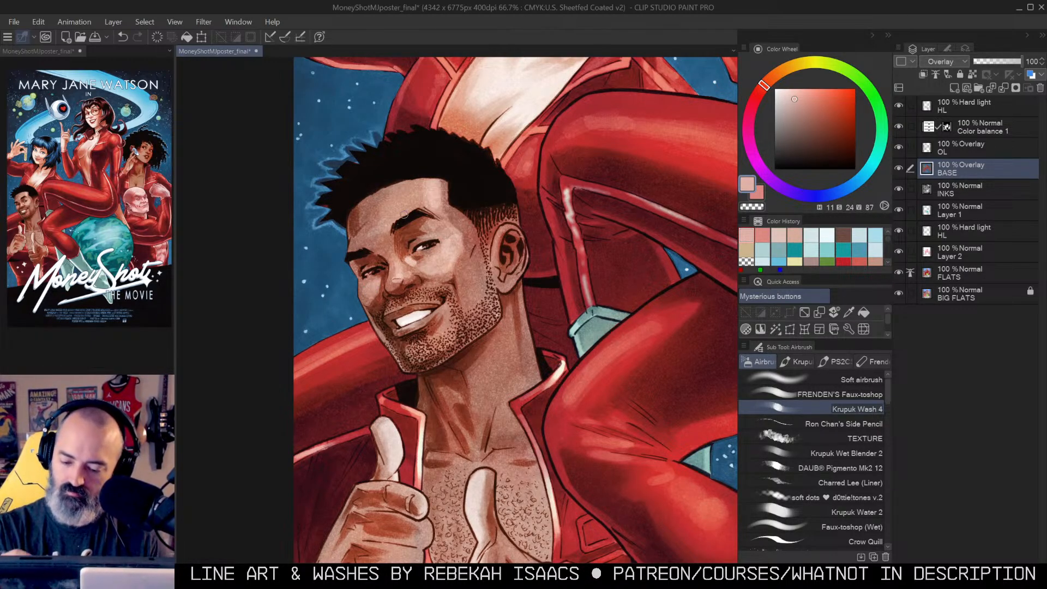
mouse_move(424, 280)
left_mouse_down()
mouse_move(450, 294)
mouse_move(422, 289)
mouse_move(447, 301)
mouse_move(445, 322)
mouse_move(440, 308)
left_mouse_up()
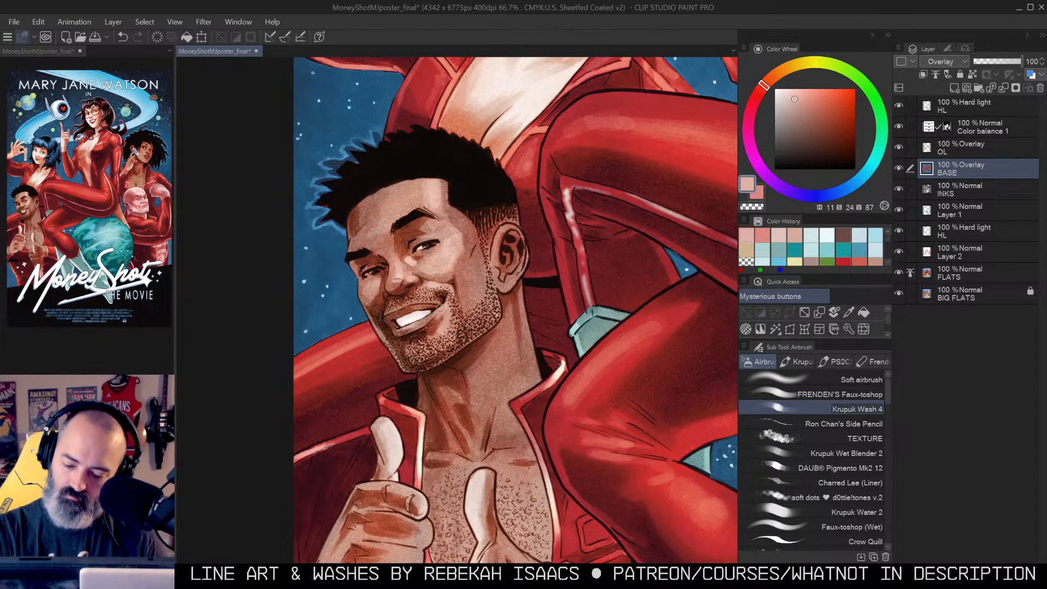
left_click_drag(472, 253, 466, 301)
mouse_move(390, 223)
left_mouse_down()
mouse_move(427, 194)
mouse_move(462, 142)
mouse_move(418, 198)
mouse_move(409, 204)
mouse_move(436, 173)
mouse_move(355, 230)
mouse_move(347, 219)
mouse_move(348, 253)
mouse_move(389, 347)
left_mouse_up()
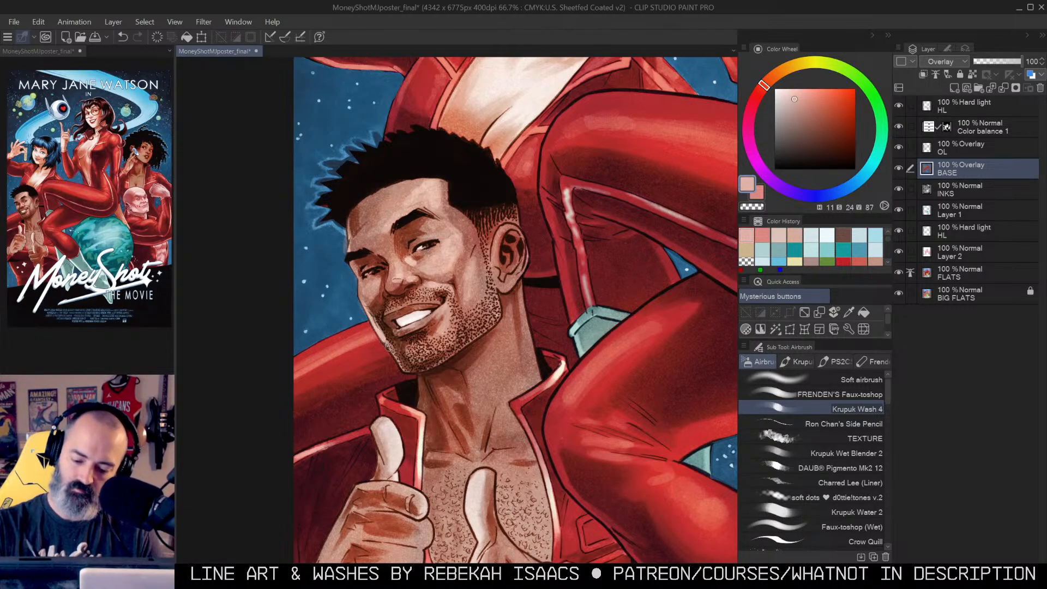
key("ctrl+z")
mouse_move(358, 283)
left_mouse_down()
mouse_move(411, 369)
mouse_move(495, 325)
left_mouse_up()
Step: Extend the light pink highlights to the thumbs-up man's neck, collarbone and hands
key("alt+space")
left_click(502, 308)
left_click(504, 307)
left_click(537, 294, "ctrl")
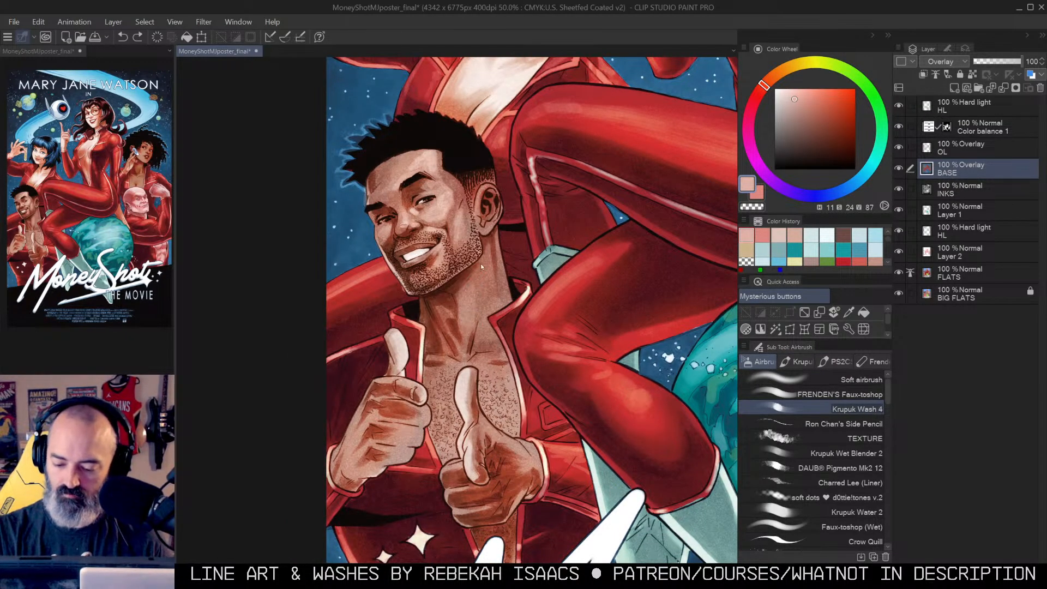
mouse_move(480, 292)
left_mouse_down()
mouse_move(488, 327)
mouse_move(507, 327)
mouse_move(492, 358)
mouse_move(478, 359)
mouse_move(507, 356)
left_mouse_up()
left_click_drag(435, 360, 452, 362)
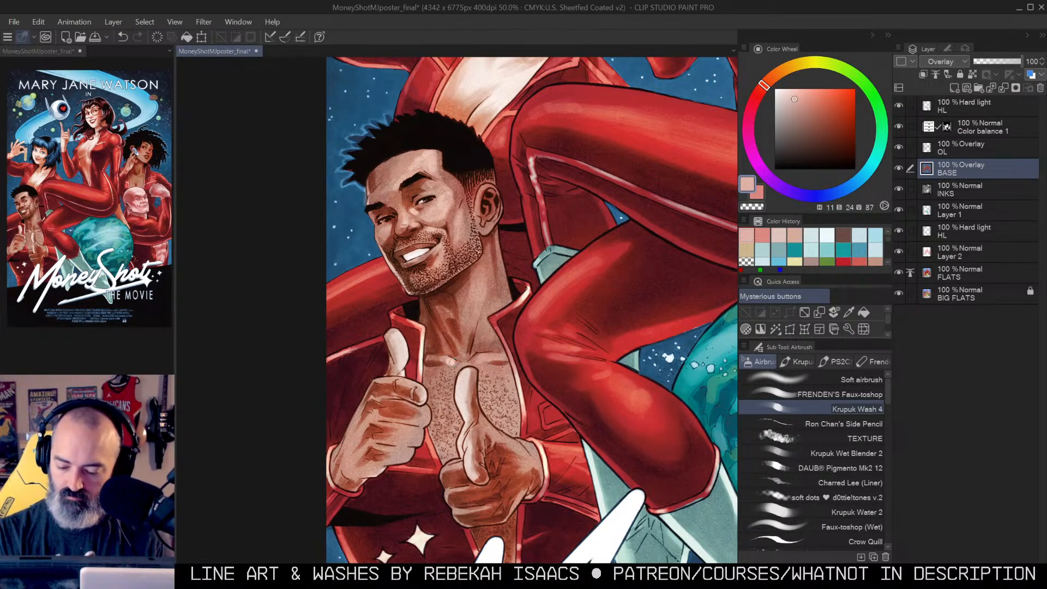
mouse_move(398, 342)
left_mouse_down()
mouse_move(425, 412)
mouse_move(416, 450)
mouse_move(475, 465)
left_mouse_up()
Step: Paint light blue bounce light (hue 200, saturation 30, value 84) along the underside of the seated woman's raised thigh, keeping within her suit
key("alt+space")
left_click(469, 332)
left_click(469, 332)
left_click_drag(571, 292, 557, 279)
left_click_drag(532, 335, 451, 366)
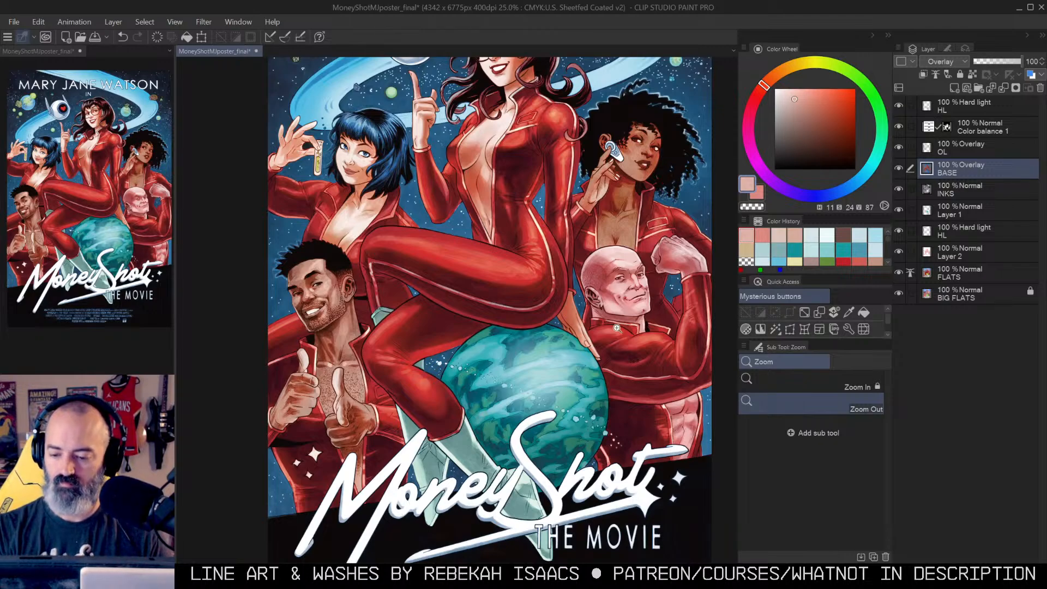
left_click_drag(611, 258, 571, 287)
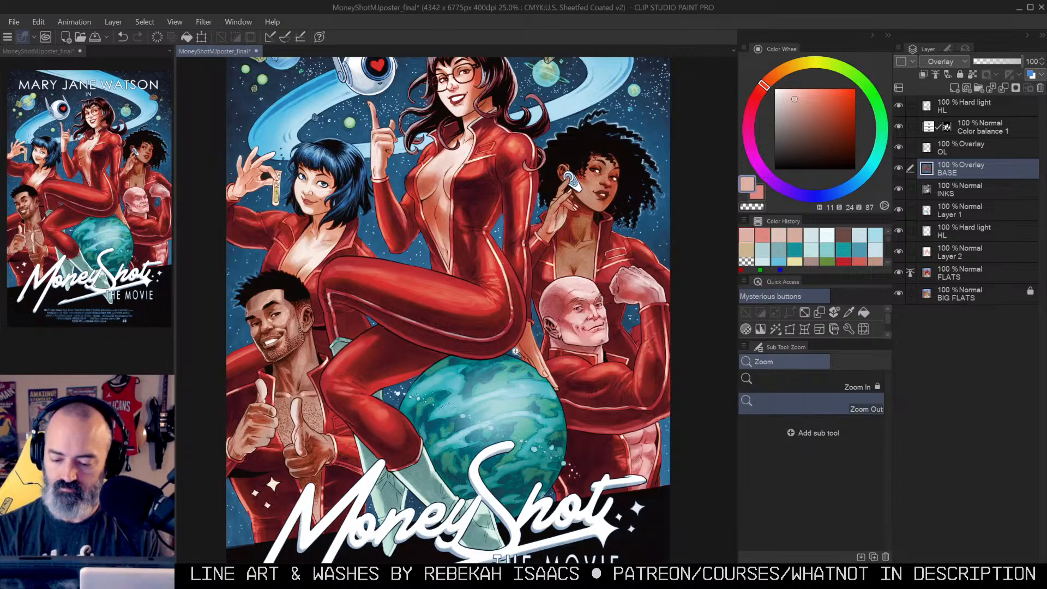
left_click(479, 356)
key("w")
left_click(482, 352)
key("ctrl+d")
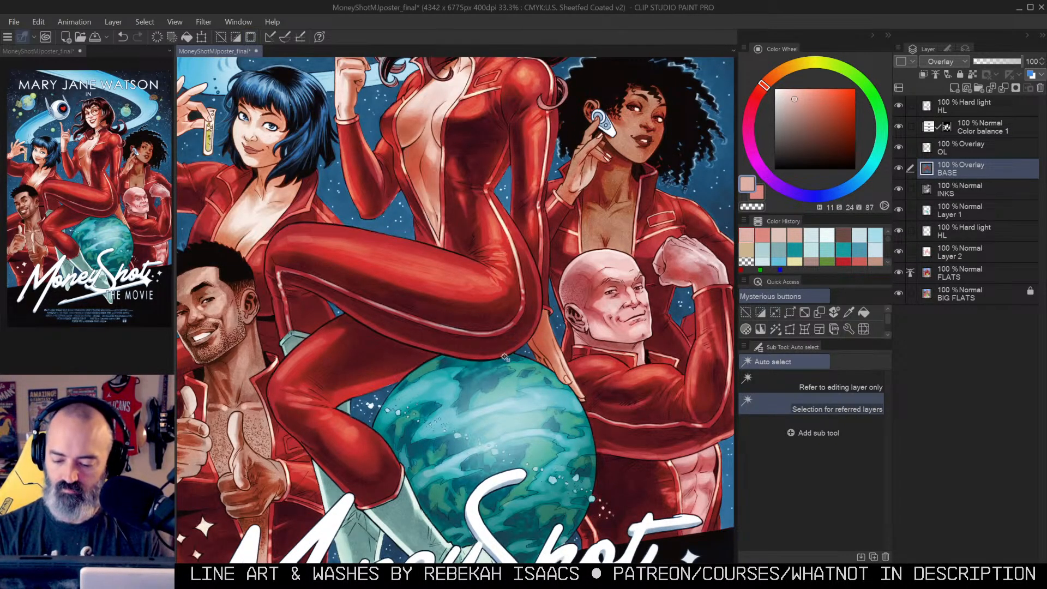
key("b")
left_click(859, 180)
left_click(799, 102)
mouse_move(368, 321)
left_mouse_down()
mouse_move(431, 348)
mouse_move(503, 355)
mouse_move(537, 322)
mouse_move(474, 361)
mouse_move(431, 349)
mouse_move(506, 351)
left_mouse_up()
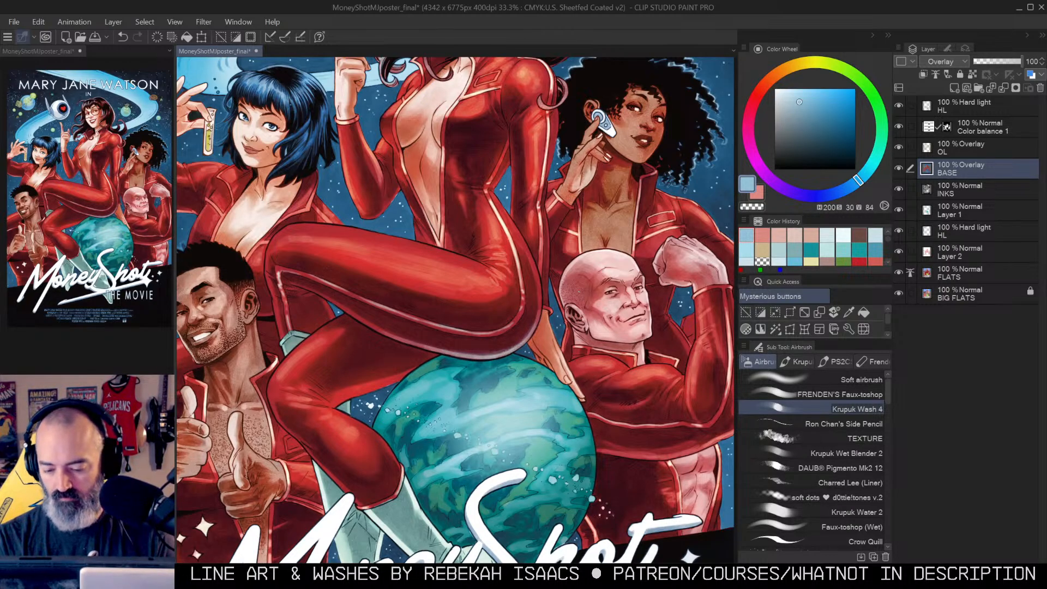
left_click_drag(422, 339, 501, 351)
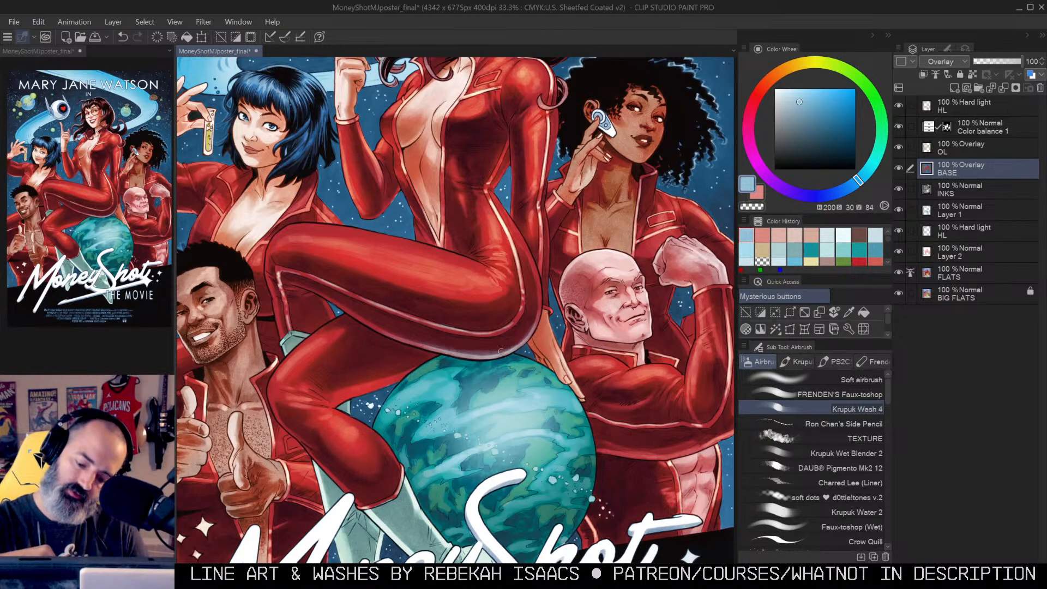
left_click_drag(402, 336, 511, 347)
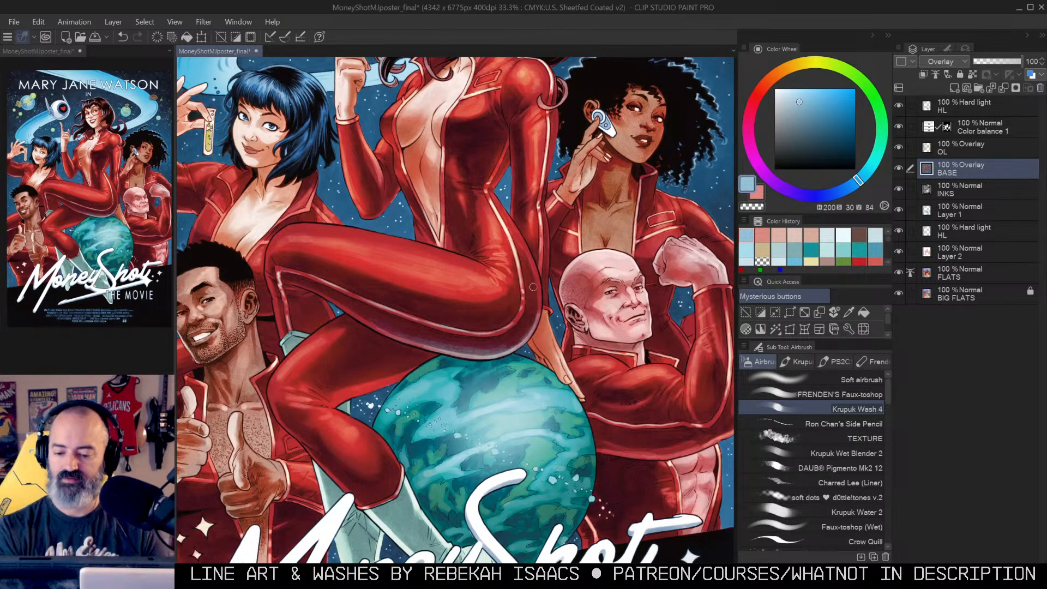
Step: Select the seated woman's suit and paint the same light blue along her lower leg's edge facing the planet
left_click_drag(524, 324, 560, 223)
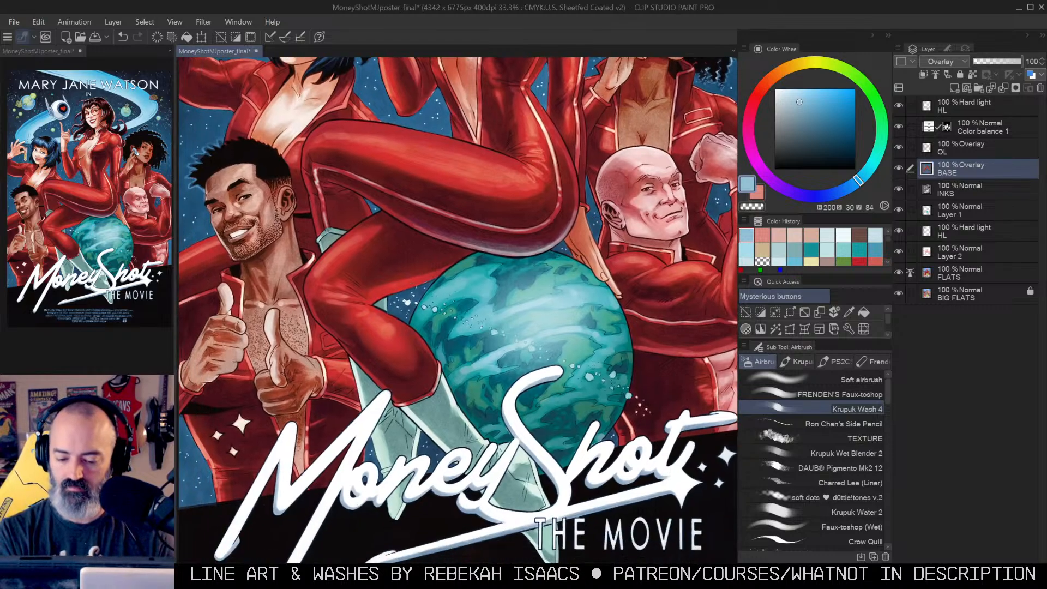
key("w")
left_click(474, 222)
key("ctrl+d")
key("b")
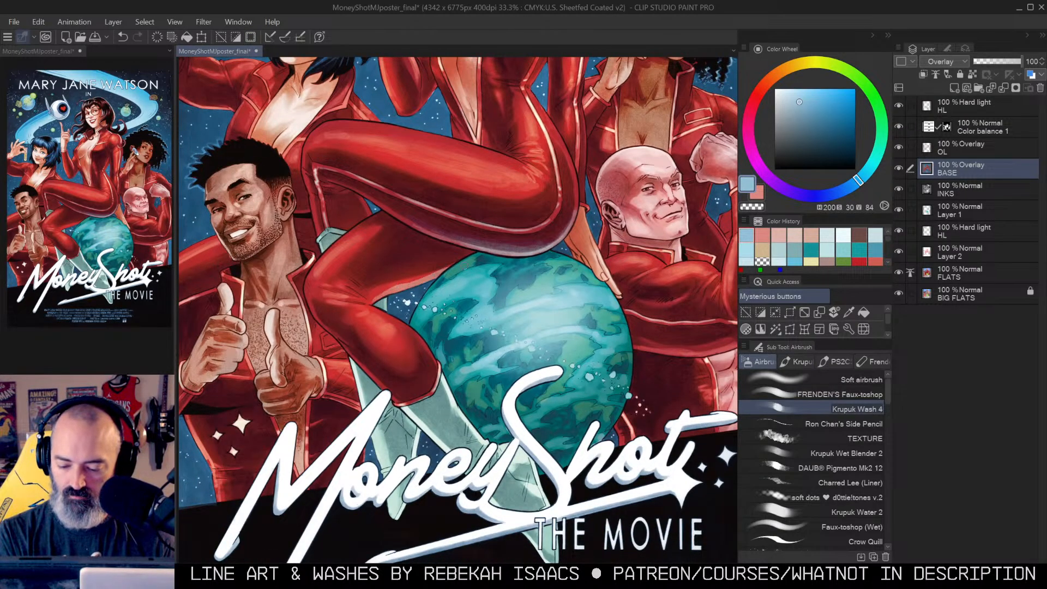
left_click_drag(383, 314, 436, 361)
mouse_move(414, 331)
left_mouse_down()
mouse_move(398, 320)
mouse_move(439, 368)
left_mouse_up()
left_click_drag(377, 310, 411, 329)
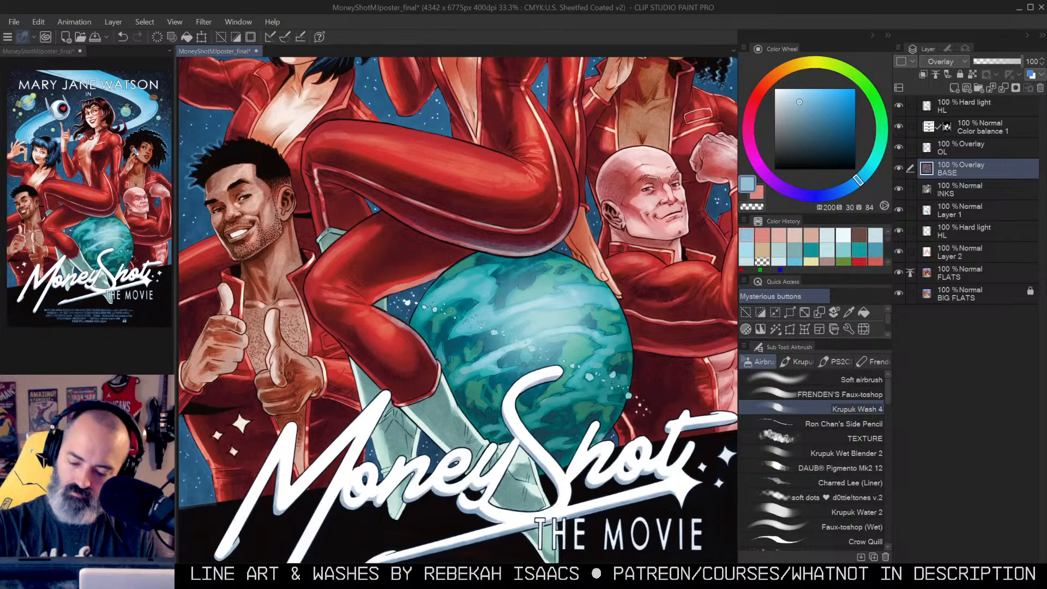
Step: Set the colour to hue 200, saturation 36, value 87 and paint blue rim light on the seated woman's chest edge and raised forearm
left_click(597, 263, "alt")
left_click_drag(598, 263, 563, 333)
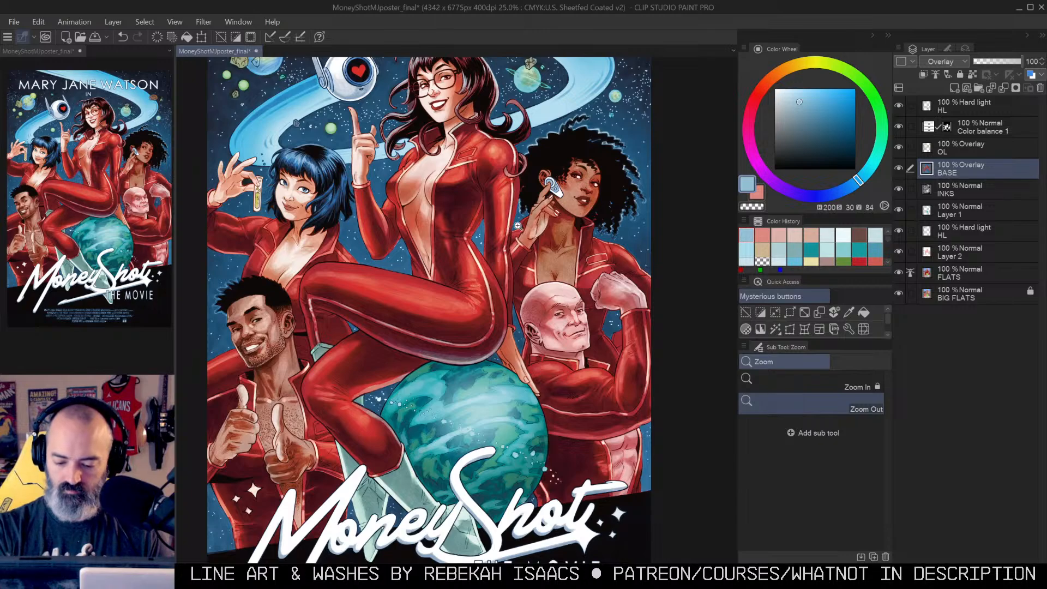
left_click_drag(531, 194, 556, 215)
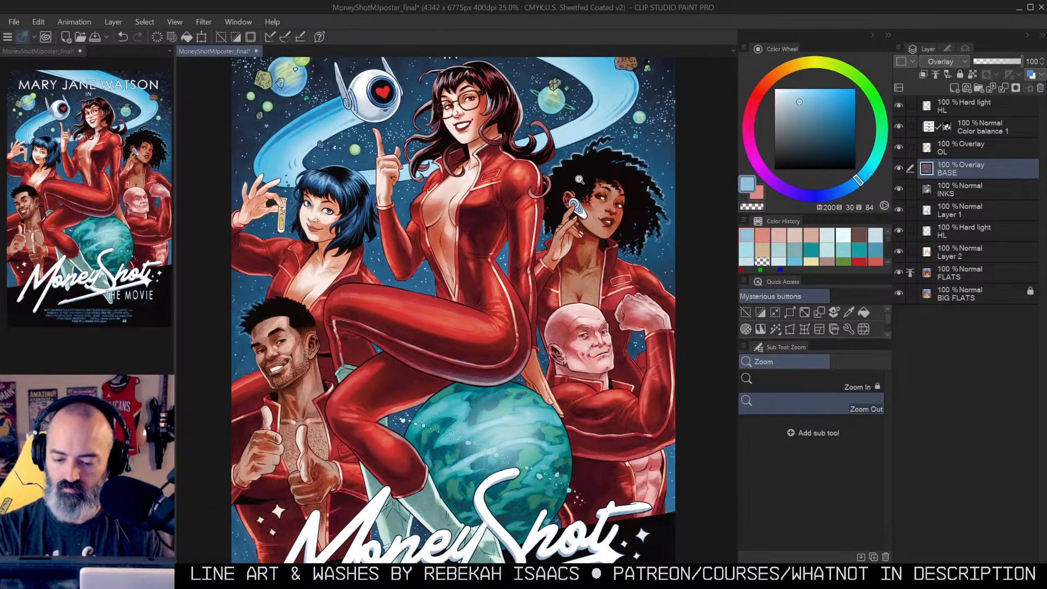
left_click_drag(521, 164, 527, 220)
left_click(502, 214)
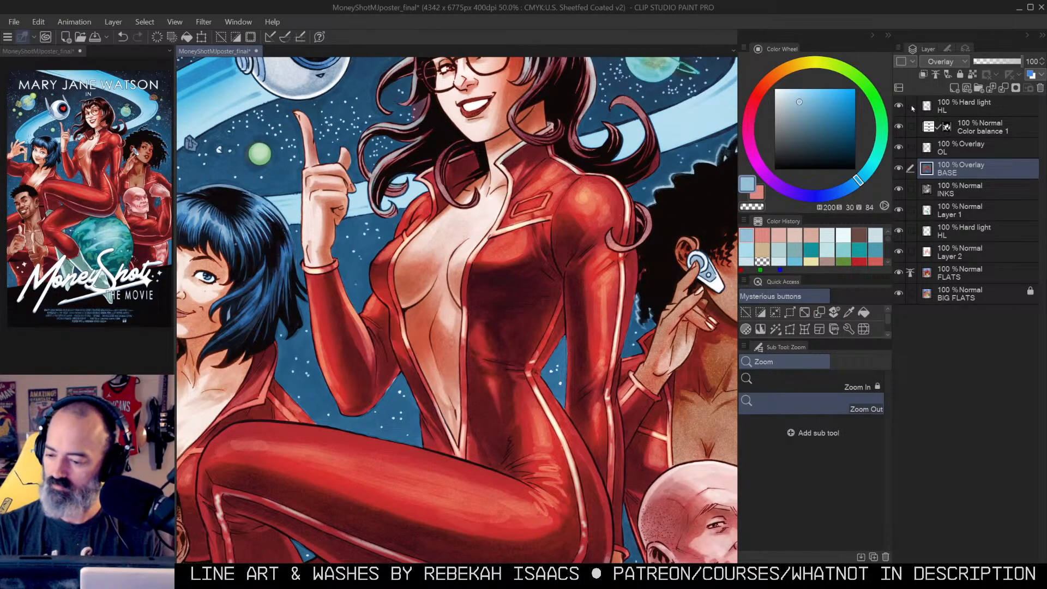
key("b")
left_click(805, 98)
left_click_drag(436, 240, 515, 219)
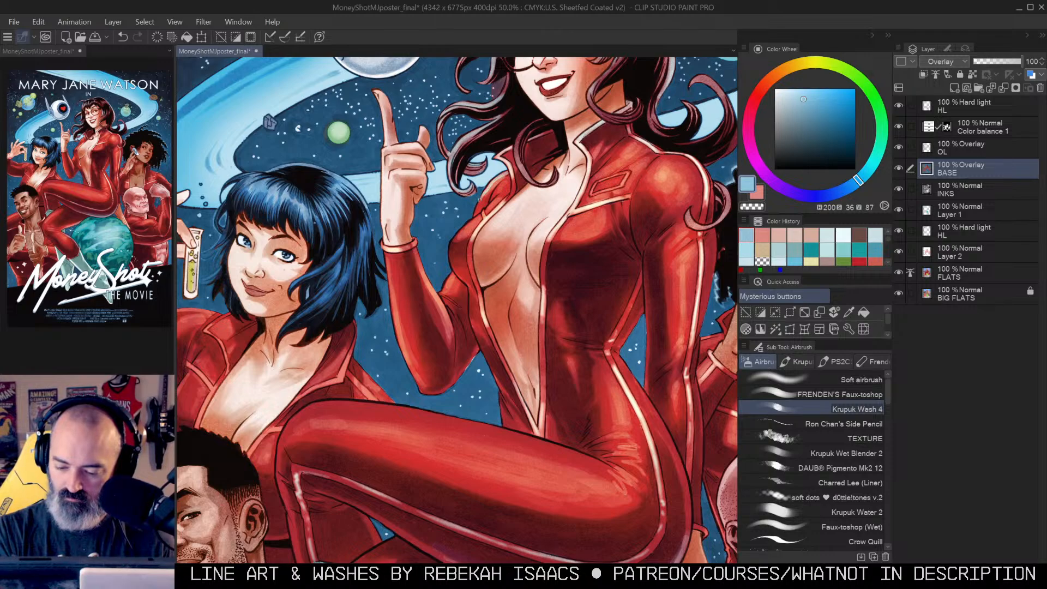
left_click_drag(480, 199, 481, 205)
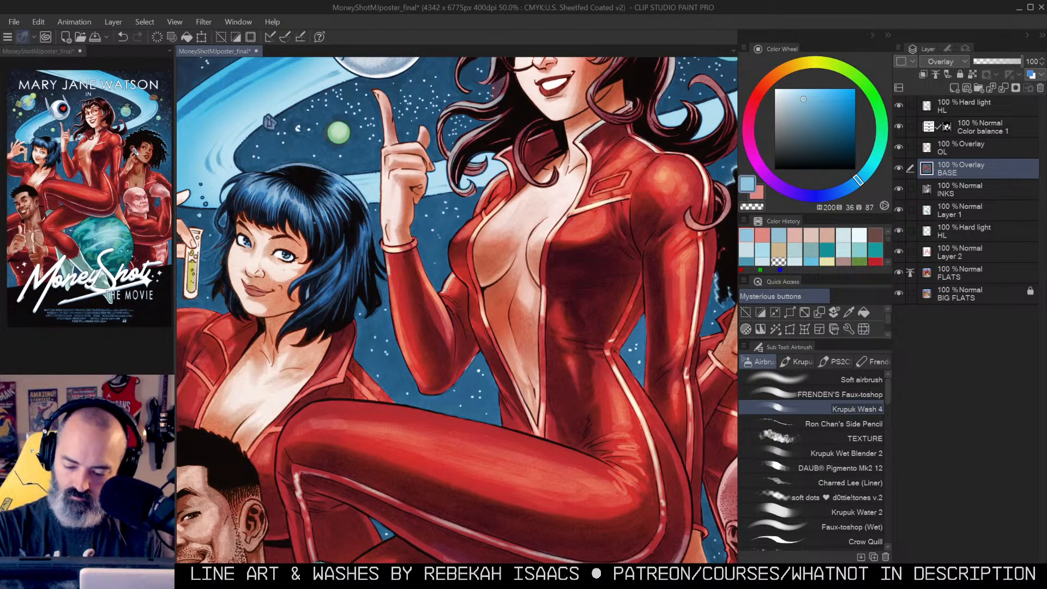
left_click_drag(393, 314, 404, 352)
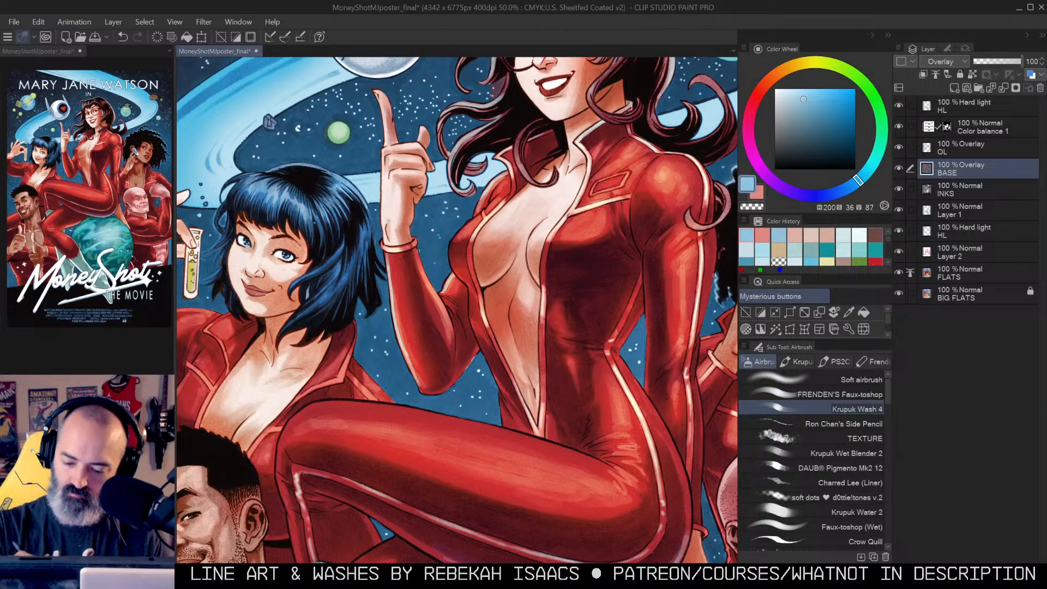
Step: Select the blue-haired woman's suit and paint light blue rim light along her raised sleeve, jacket side and shoulder
left_click_drag(481, 194, 664, 136)
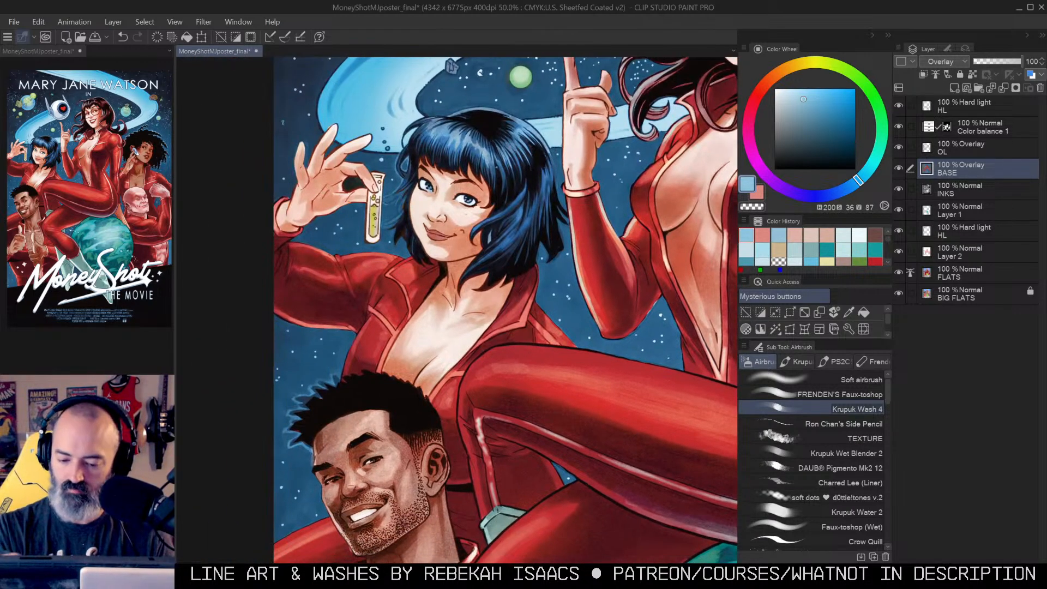
left_click_drag(457, 221, 525, 217)
left_click(502, 237)
key("b")
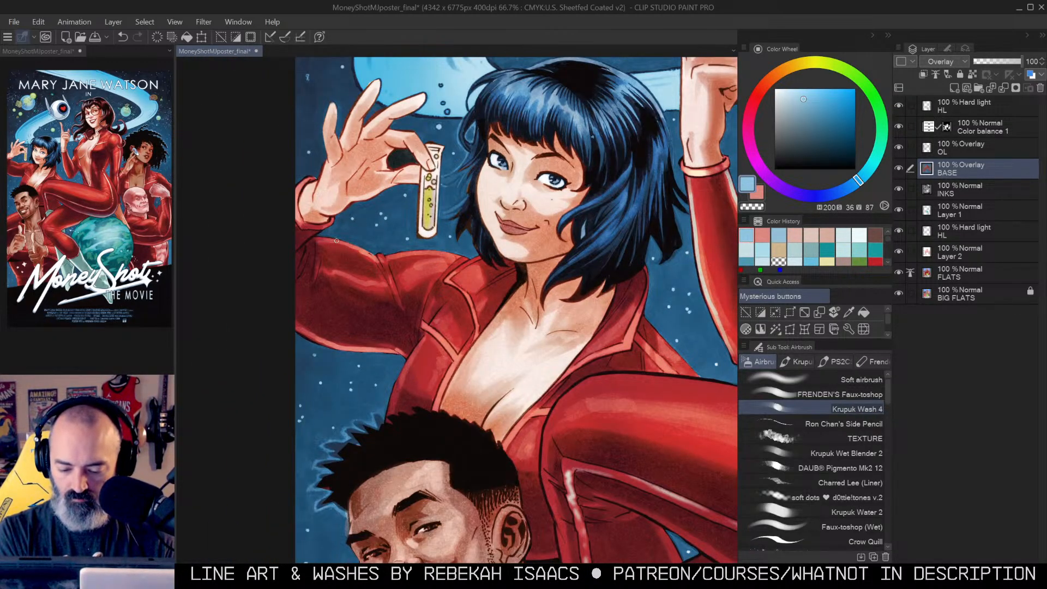
key("w")
left_click(326, 264)
key("b")
left_click_drag(316, 239, 328, 241)
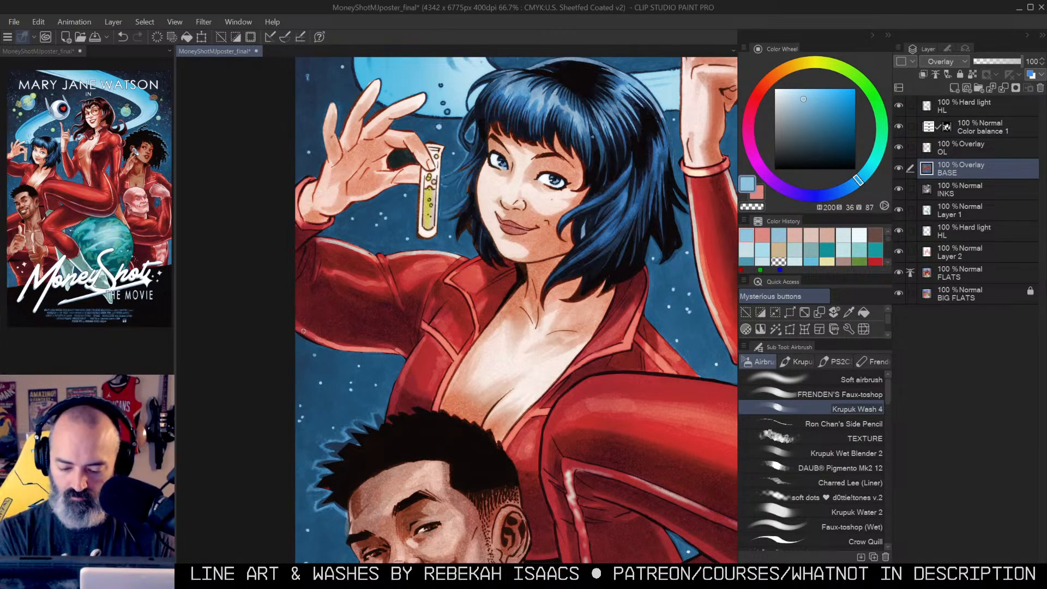
mouse_move(425, 338)
left_mouse_down()
mouse_move(451, 265)
mouse_move(413, 356)
left_mouse_up()
mouse_move(621, 258)
left_mouse_down()
mouse_move(572, 248)
mouse_move(648, 290)
left_mouse_up()
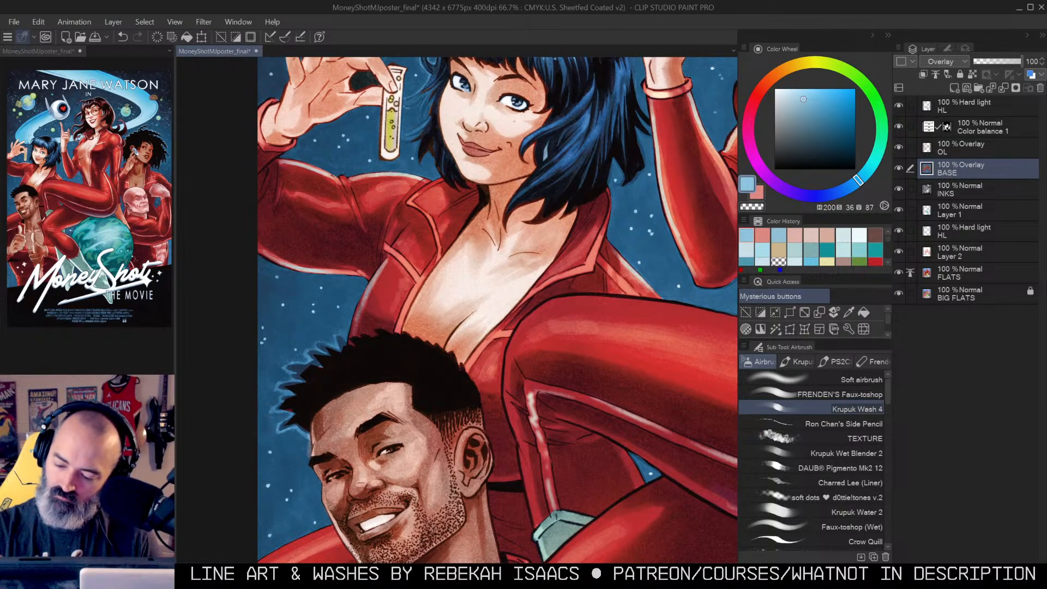
Step: Select the seated woman's suit and paint light blue rim light down the front of her knee and shin
left_click(637, 283, "alt")
left_click_drag(671, 188, 531, 140)
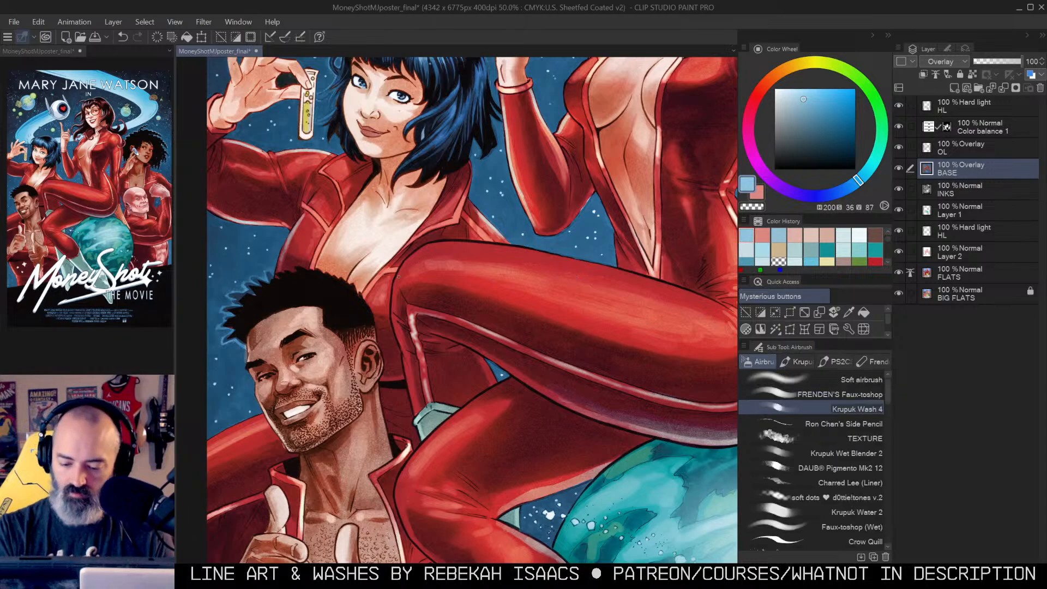
key("w")
left_click(401, 297)
key("ctrl+h")
key("b")
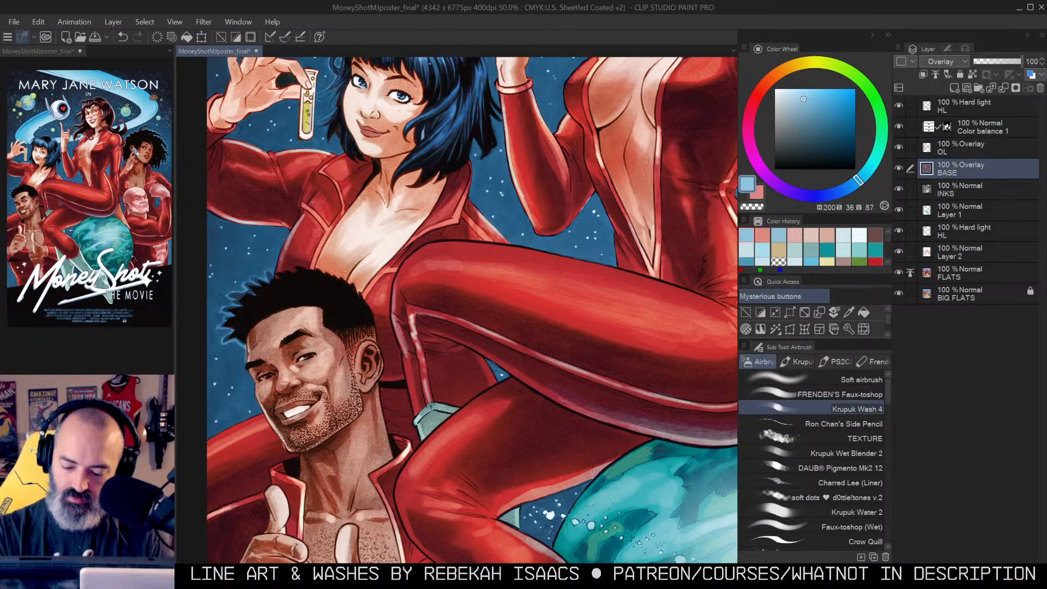
left_click_drag(410, 358, 417, 416)
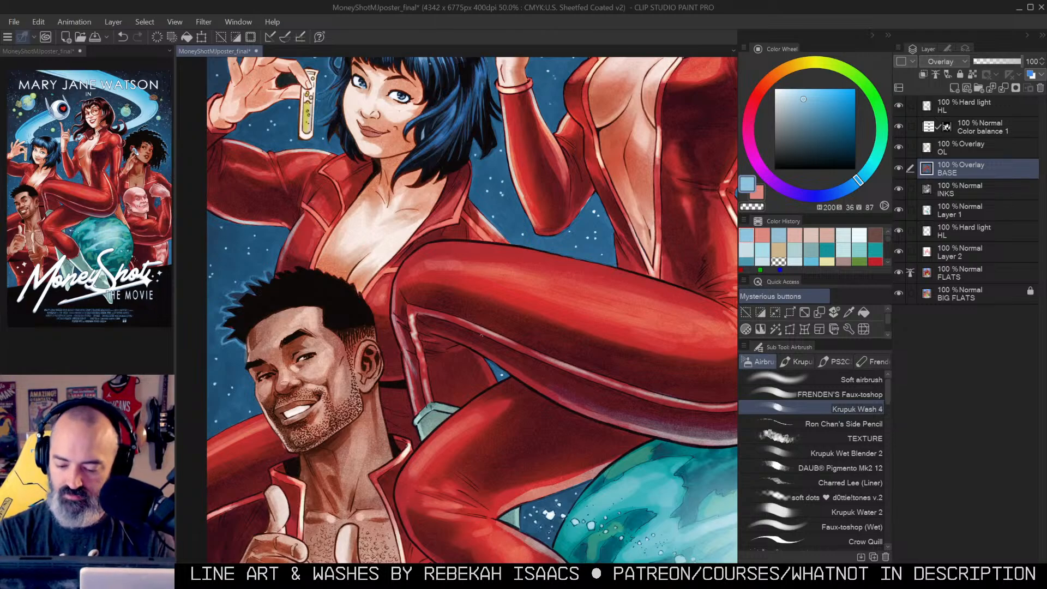
mouse_move(396, 280)
left_mouse_down()
mouse_move(422, 245)
mouse_move(391, 280)
mouse_move(597, 125)
left_mouse_up()
key("ctrl+z")
Step: Paint light blue rim light along the back edge of the seated woman's hip and check it on the whole figure
key("r")
left_click(547, 221, "alt")
left_click_drag(486, 163, 636, 193)
left_click_drag(694, 241, 575, 208)
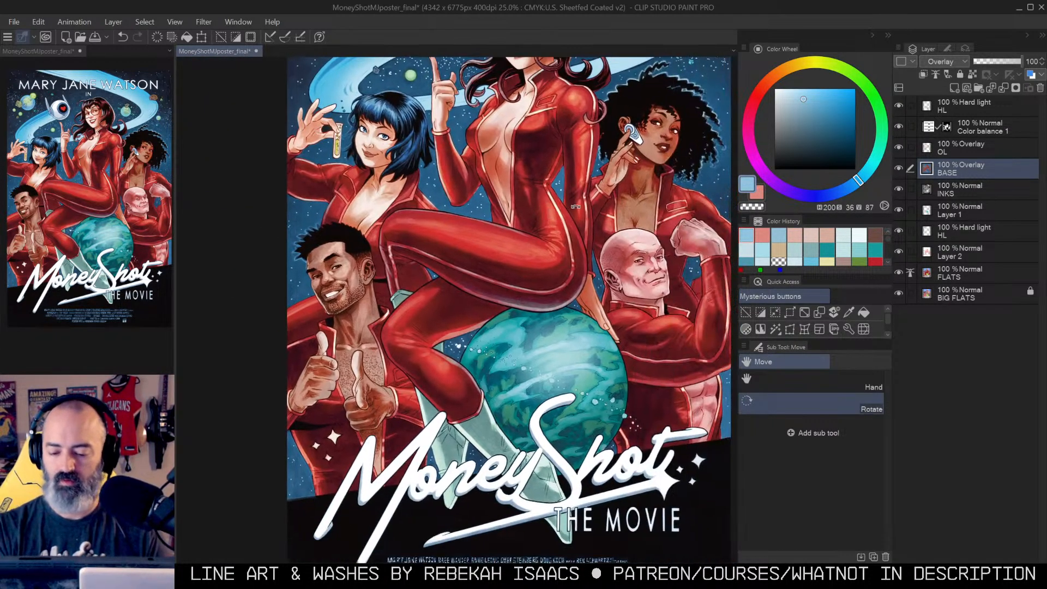
left_click(490, 306, "ctrl")
left_click(561, 189, "ctrl")
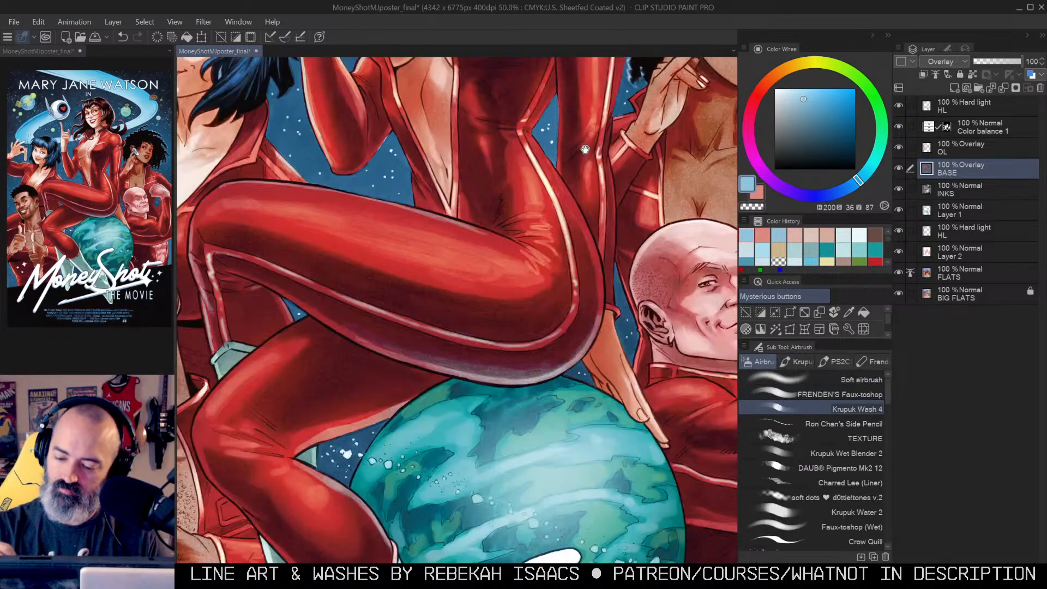
left_click_drag(581, 134, 538, 159)
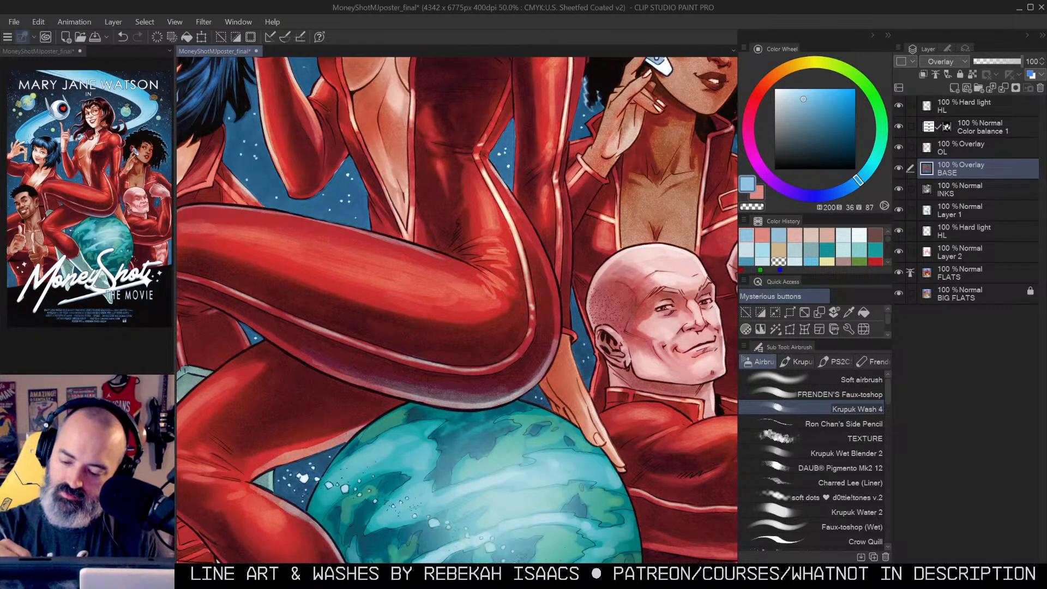
left_click_drag(547, 265, 557, 338)
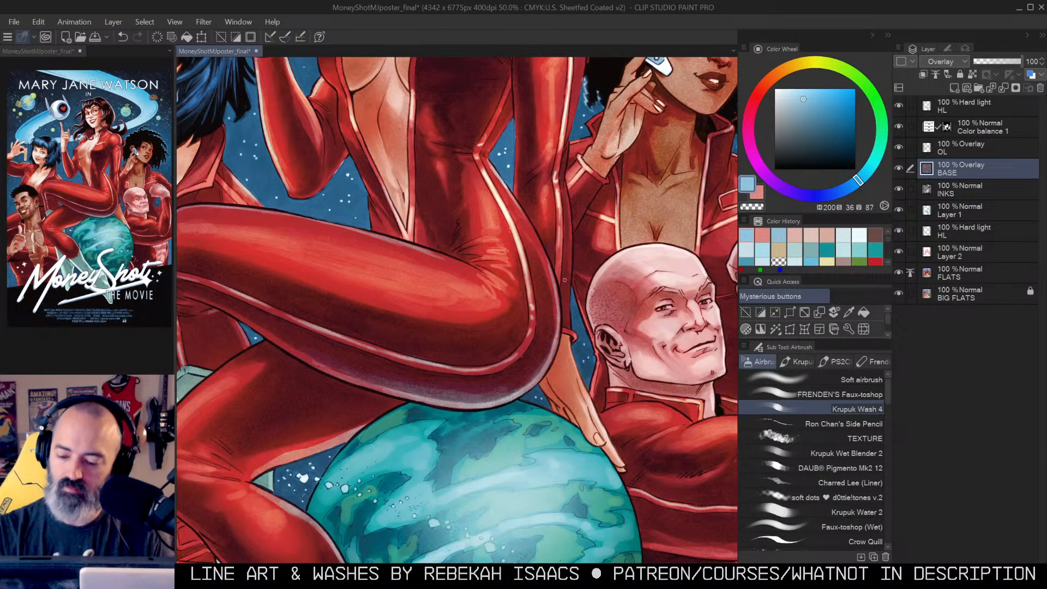
left_click(614, 313, "ctrl+alt")
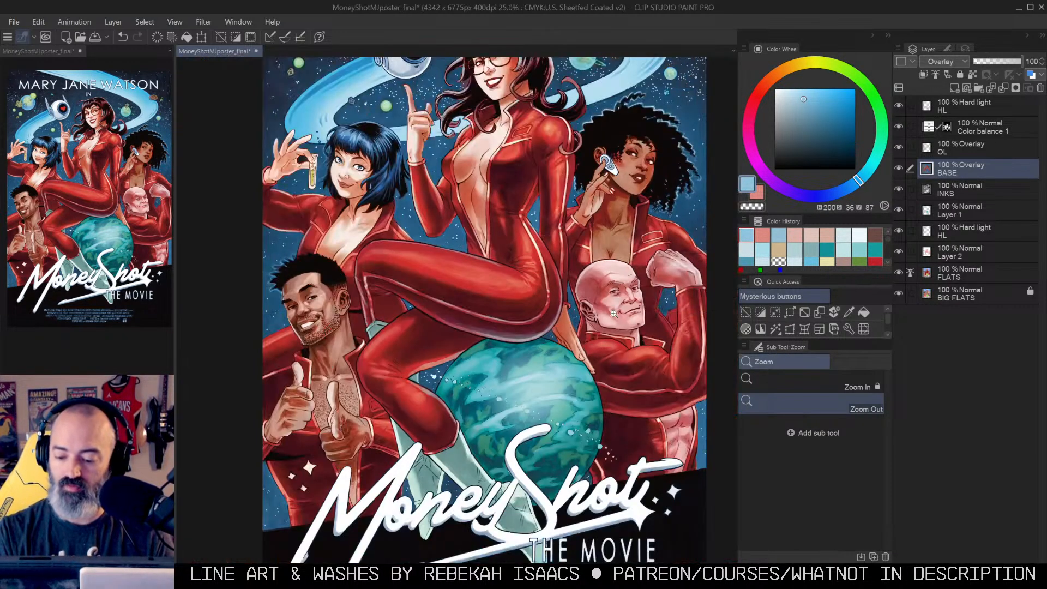
Step: Select the red suit at the thumbs-up man's shoulder and paint light blue rim light along its upper edge, undoing the first strokes
left_click_drag(455, 321, 530, 275)
left_click(481, 270, "ctrl")
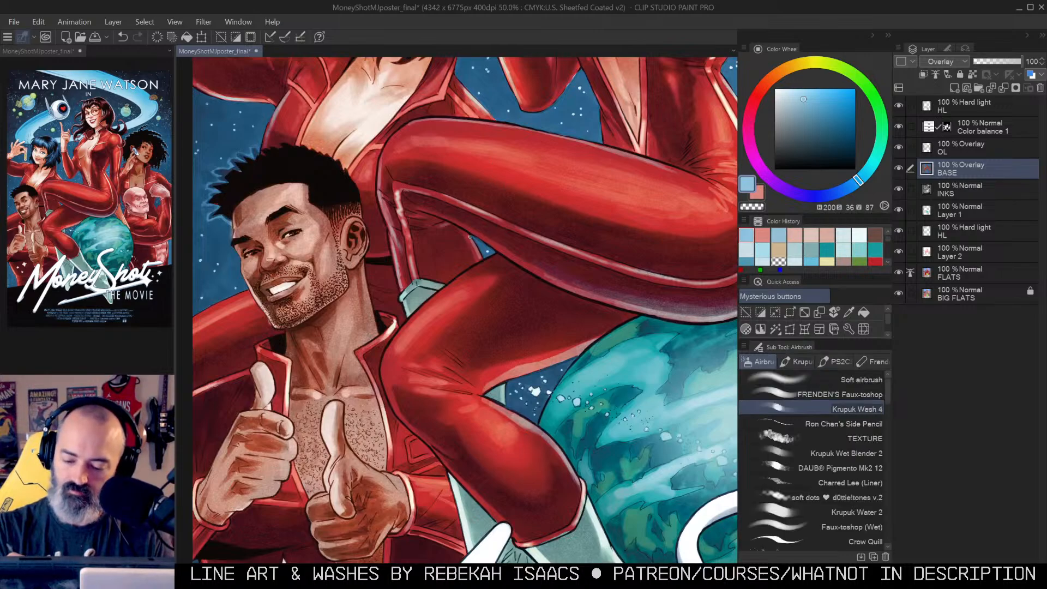
left_click_drag(444, 289, 394, 345)
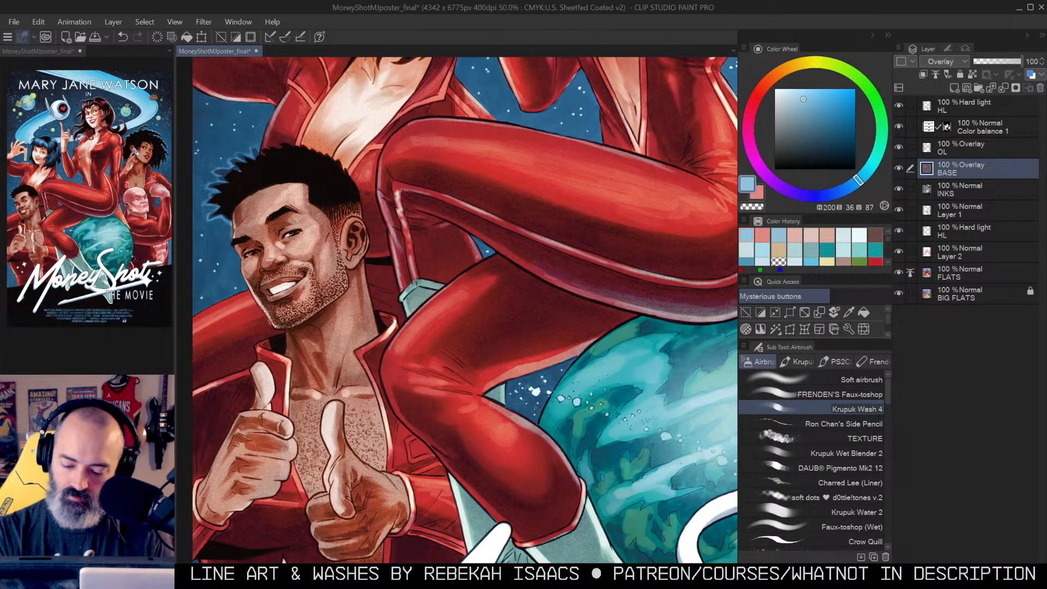
left_click_drag(473, 348, 509, 222)
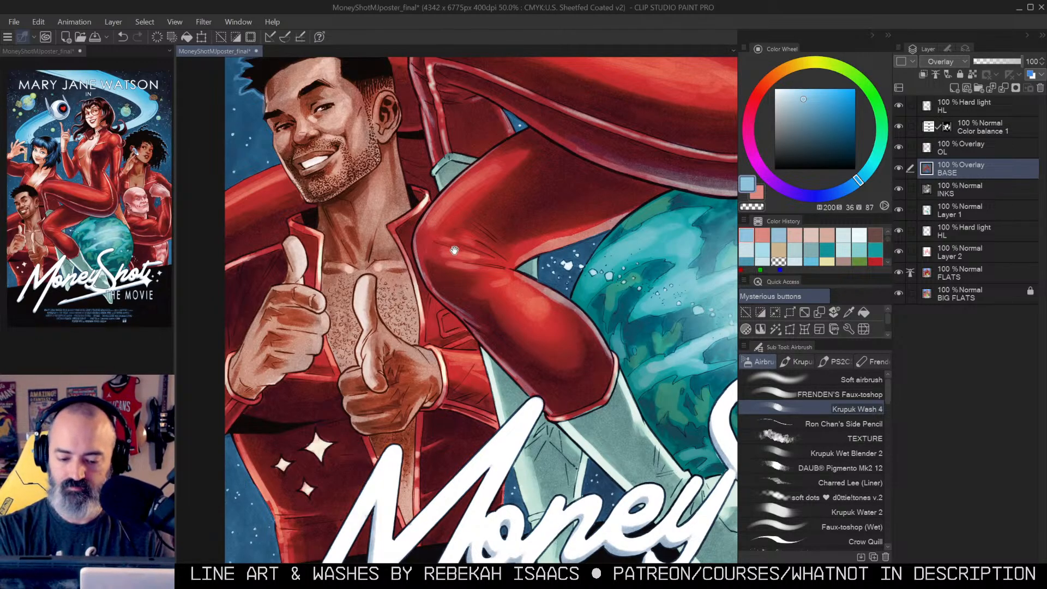
left_click_drag(454, 250, 596, 225)
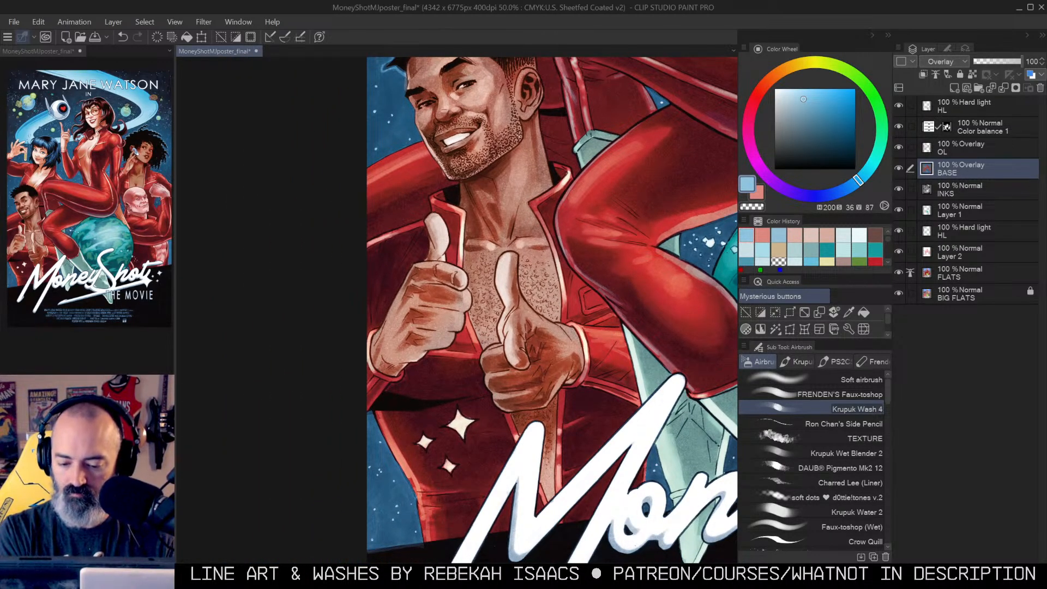
key("w")
key("b")
mouse_move(369, 171)
left_mouse_down()
mouse_move(424, 148)
mouse_move(369, 179)
mouse_move(416, 157)
left_mouse_up()
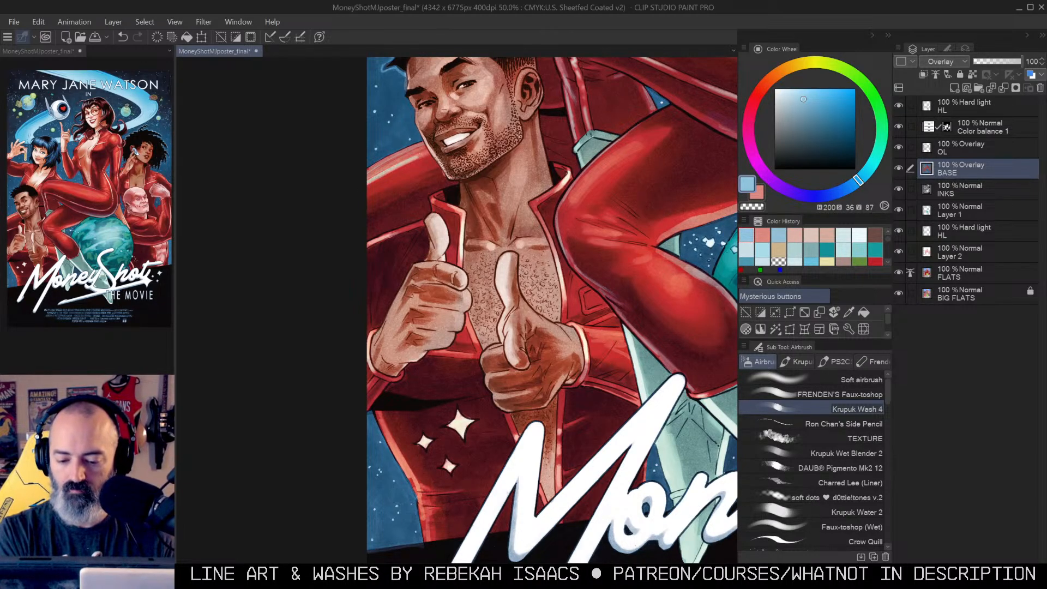
key("ctrl+z")
key("ctrl+z")
key("ctrl+z")
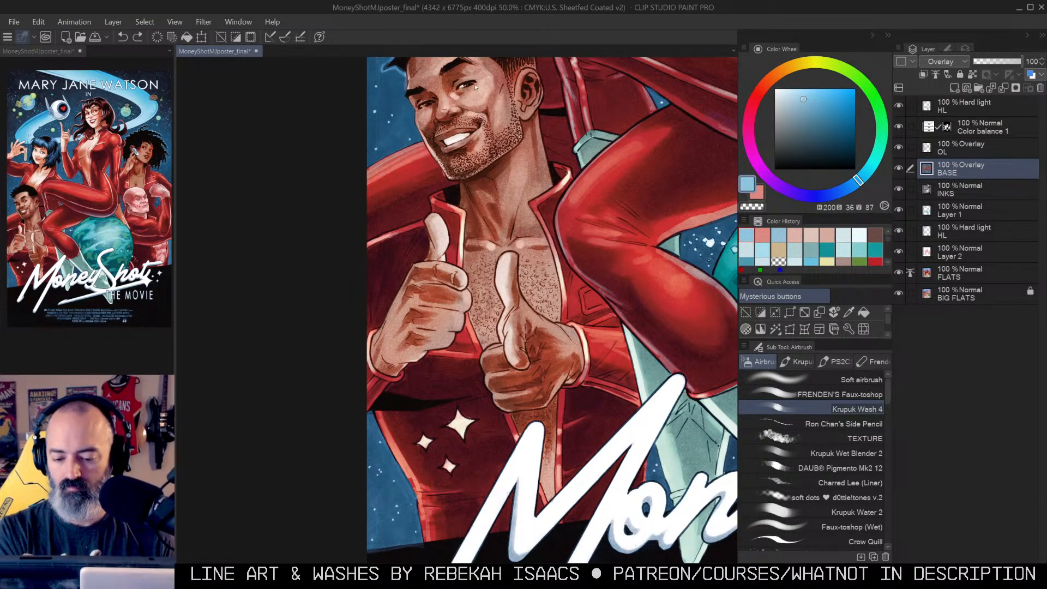
mouse_move(422, 153)
left_mouse_down()
mouse_move(370, 177)
mouse_move(413, 155)
left_mouse_up()
mouse_move(405, 157)
left_mouse_down()
mouse_move(371, 170)
mouse_move(420, 145)
left_mouse_up()
Step: Select the thumbs-up man's suit below his wrist and paint light blue rim light along the sleeve and jacket side
left_click_drag(320, 205, 252, 174)
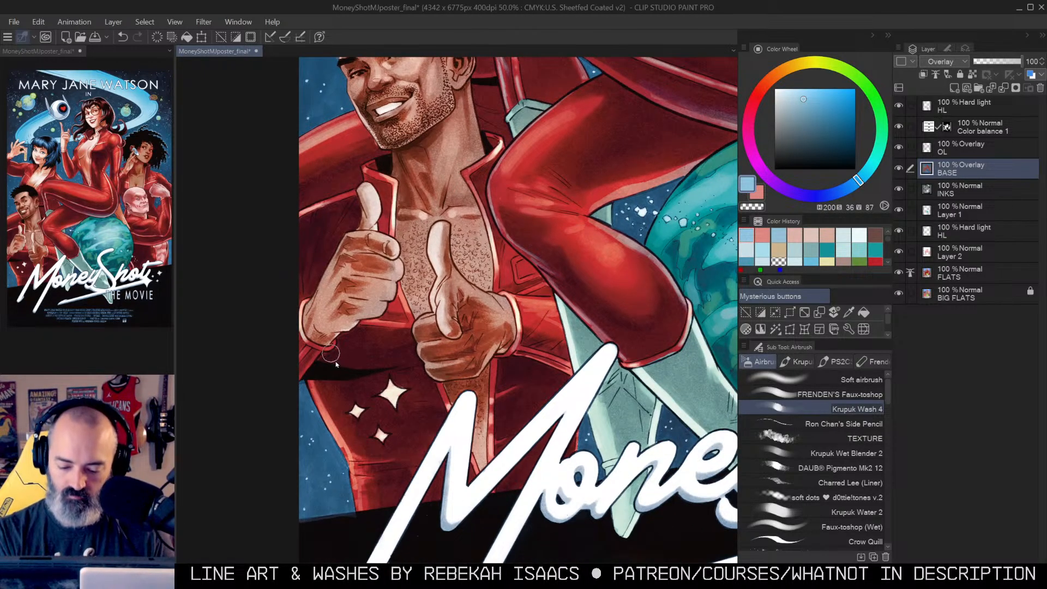
key("w")
left_click(312, 358)
key("b")
mouse_move(316, 353)
left_mouse_down()
mouse_move(304, 373)
mouse_move(352, 449)
left_mouse_up()
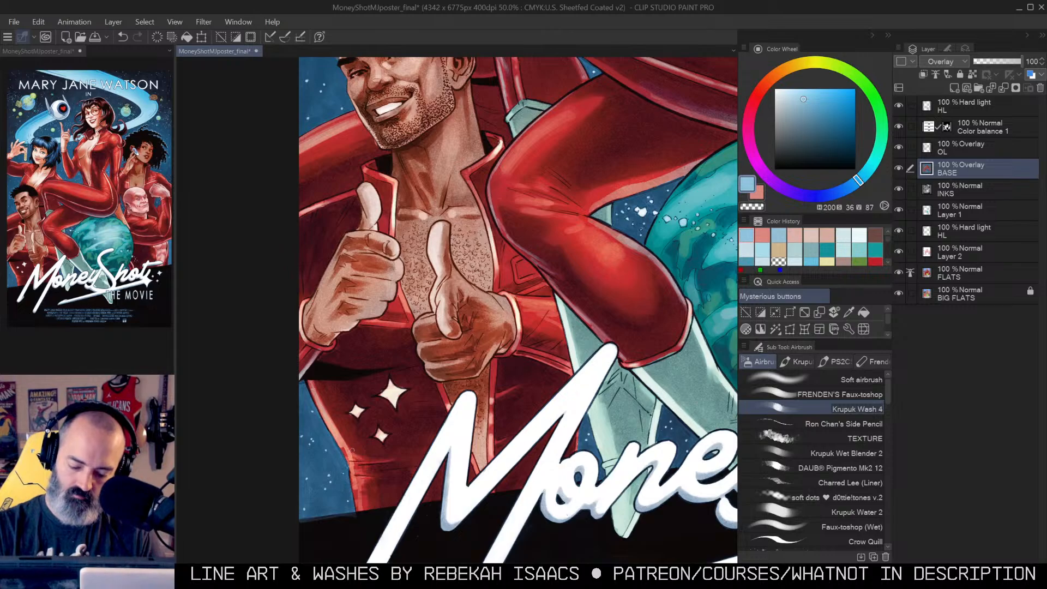
Step: Select the bald man's suit and paint light blue rim light along the underside of his crossed arm, redoing the first strokes
left_click_drag(579, 355, 534, 341)
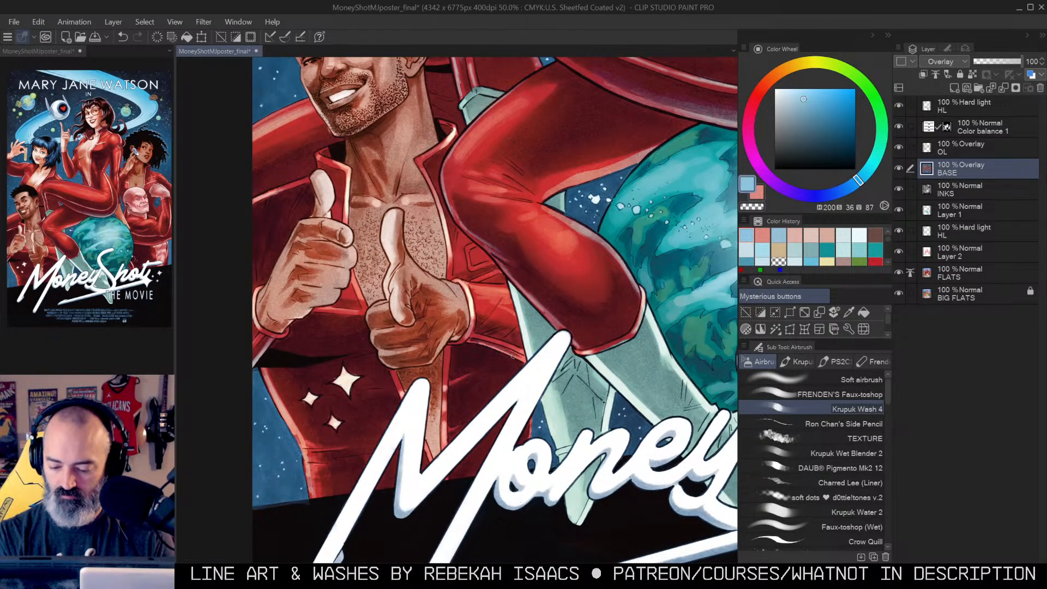
left_click_drag(637, 298, 127, 385)
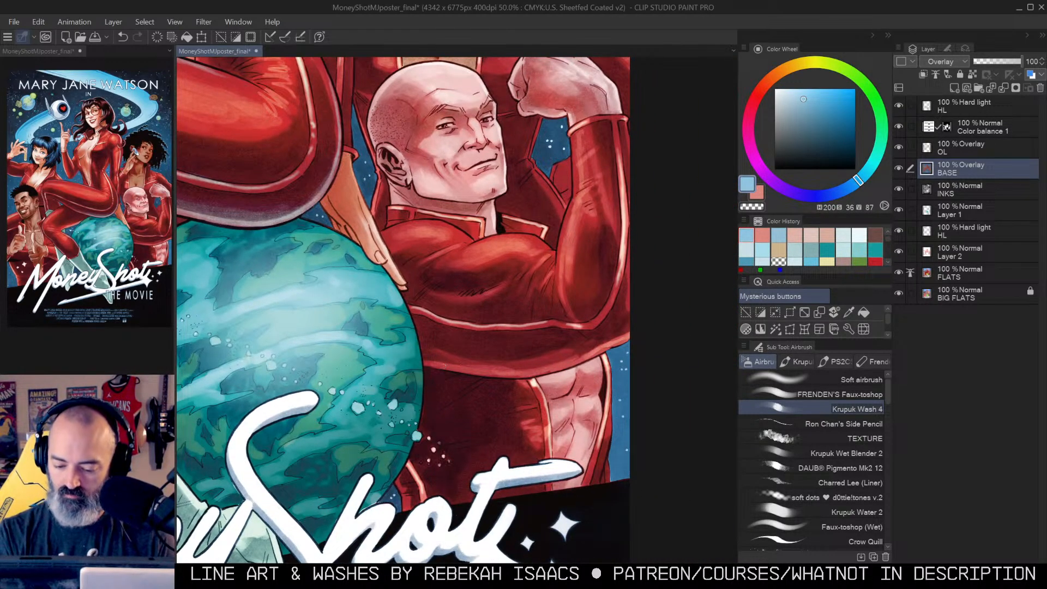
key("w")
left_click(454, 365)
key("ctrl+h")
key("b")
mouse_move(443, 364)
left_mouse_down()
mouse_move(552, 364)
mouse_move(486, 373)
mouse_move(576, 351)
mouse_move(593, 334)
left_mouse_up()
key("ctrl+z")
key("ctrl+z")
mouse_move(450, 359)
left_mouse_down()
mouse_move(486, 368)
mouse_move(555, 352)
mouse_move(552, 364)
mouse_move(600, 347)
left_mouse_up()
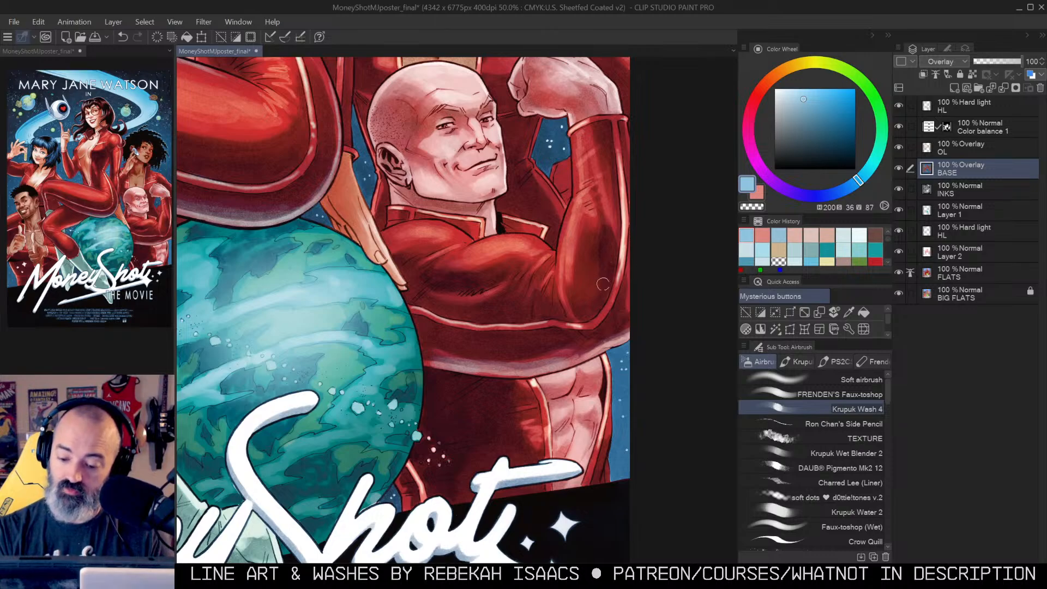
Step: Paint light blue rim light along the outer edge of the bald man's raised arm and around his elbow
mouse_move(603, 243)
left_mouse_down()
mouse_move(598, 308)
mouse_move(599, 224)
mouse_move(614, 287)
mouse_move(625, 290)
mouse_move(625, 323)
left_mouse_up()
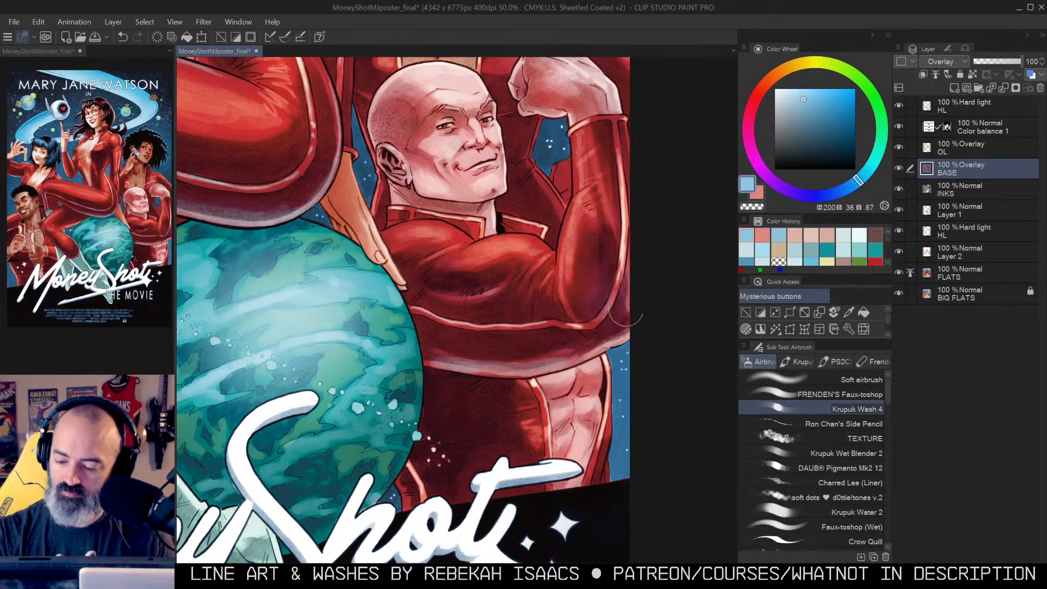
left_click_drag(509, 352, 619, 325)
left_click_drag(626, 156, 610, 219)
left_click_drag(619, 152, 617, 291)
left_click_drag(456, 344, 590, 327)
Step: Paint a soft light blue glow on the lower front of the bald man's jacket, above the title lettering
mouse_move(503, 344)
left_mouse_down()
mouse_move(679, 309)
mouse_move(645, 252)
left_mouse_up()
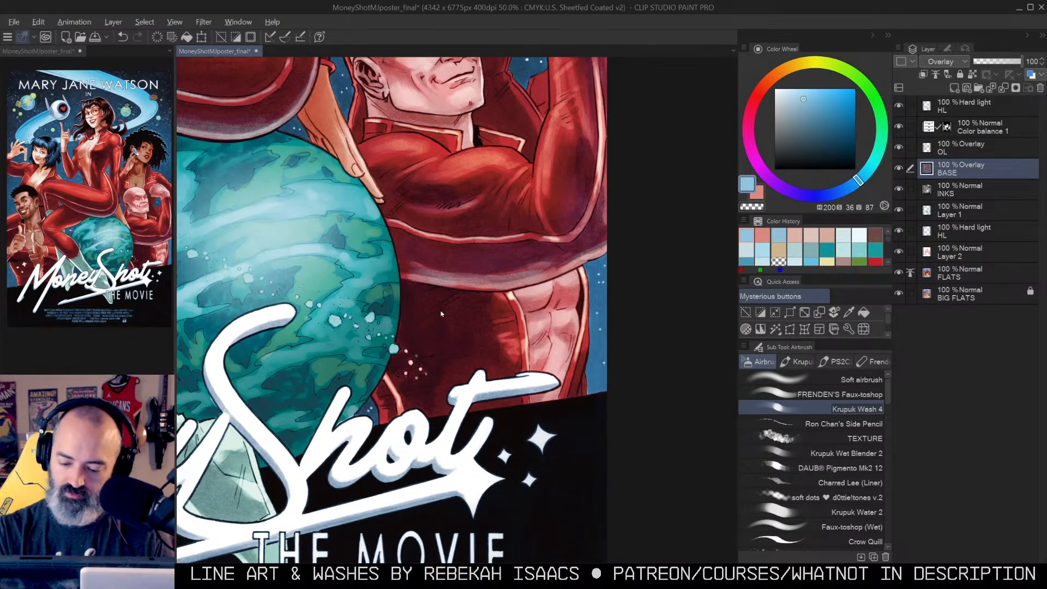
mouse_move(421, 405)
left_mouse_down()
mouse_move(442, 365)
mouse_move(478, 385)
mouse_move(492, 346)
mouse_move(475, 339)
mouse_move(413, 353)
mouse_move(431, 304)
mouse_move(492, 329)
mouse_move(491, 410)
left_mouse_up()
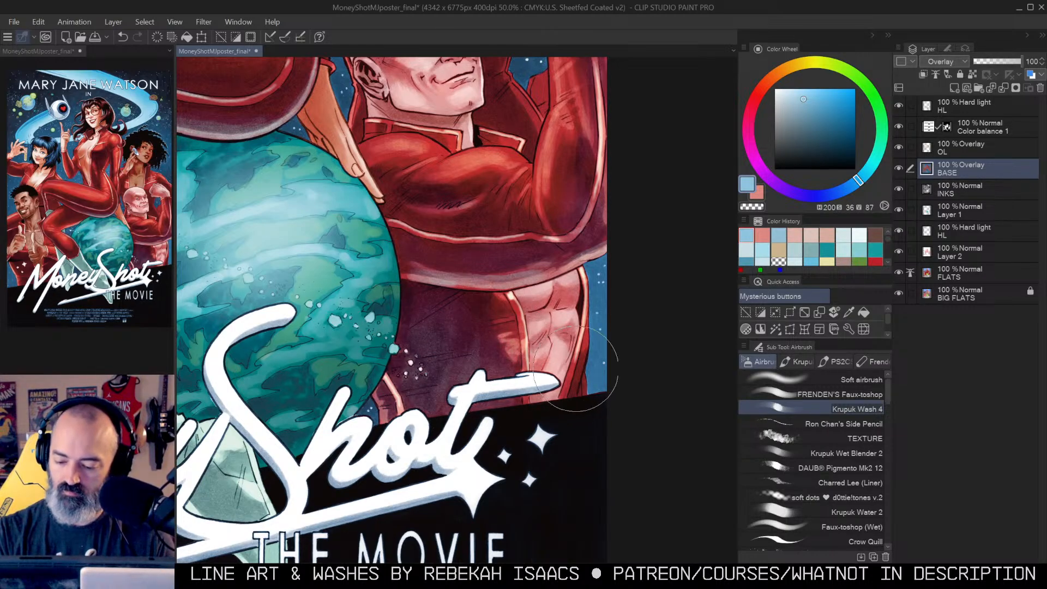
left_click(537, 351, "alt")
left_click_drag(585, 247, 605, 285)
left_click_drag(478, 295, 482, 291)
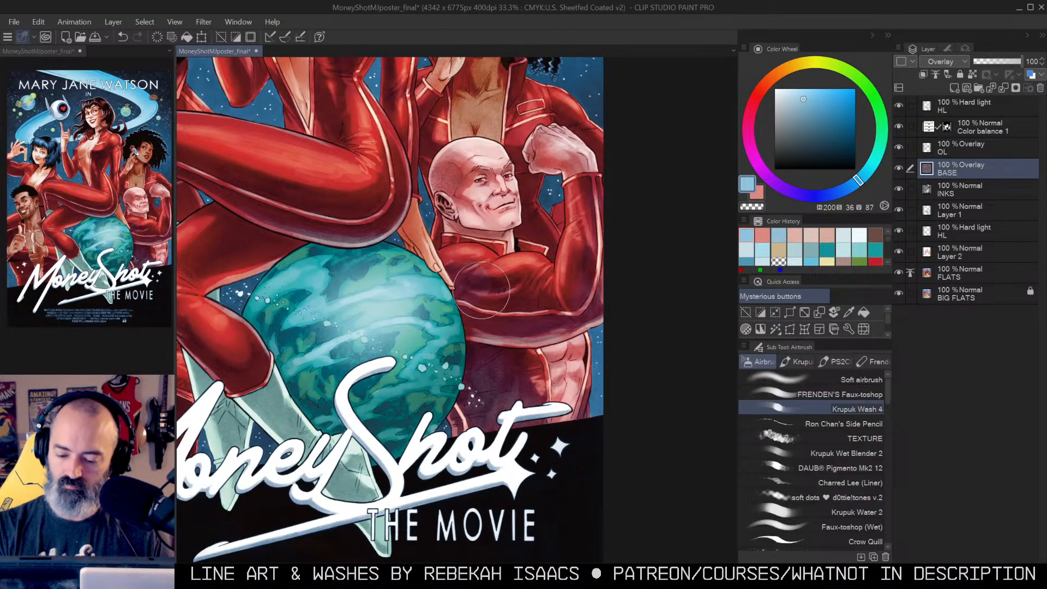
Step: Try painting with transparent colour across the bald man's shoulder and chest
key("c")
mouse_move(490, 268)
left_mouse_down()
mouse_move(460, 269)
mouse_move(540, 255)
left_mouse_up()
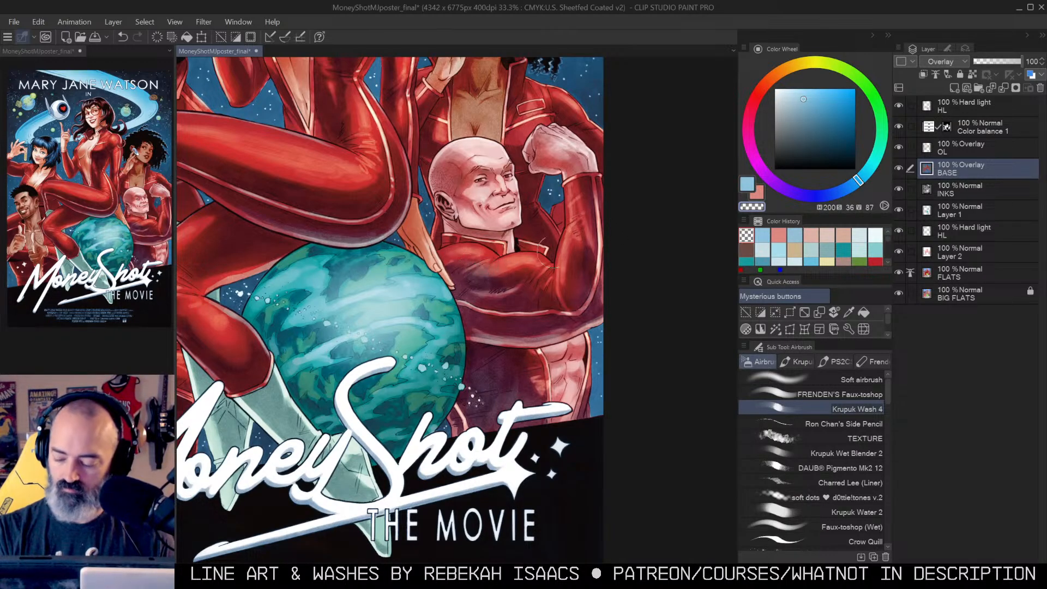
key("ctrl+z")
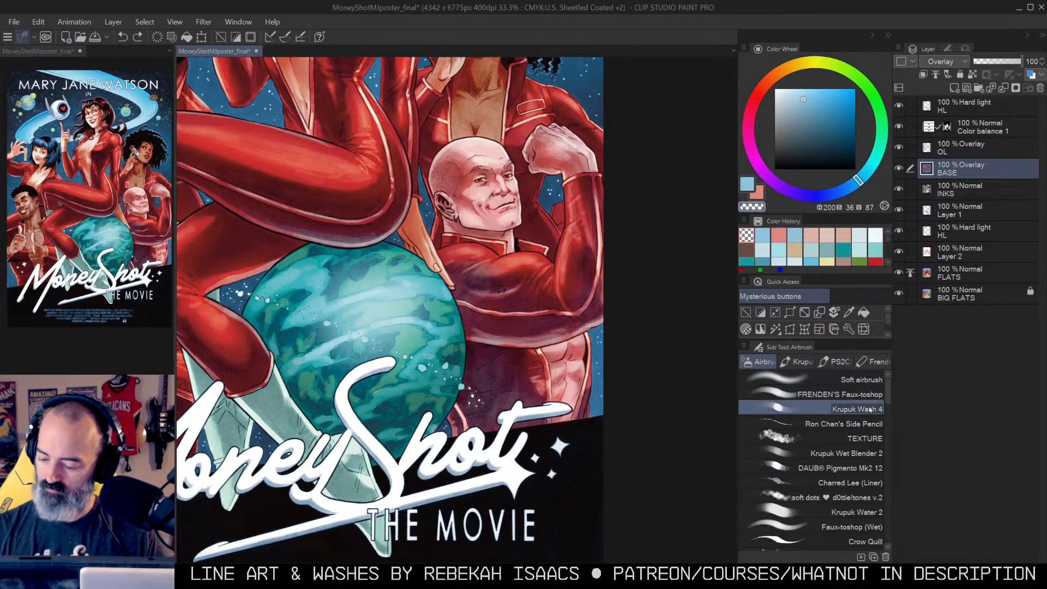
Step: Choose the Krupuk Wet Blender 2 brush, clear the selection and view the whole poster
left_click(867, 454)
key("ctrl+d")
mouse_move(478, 278)
left_mouse_down()
mouse_move(473, 301)
mouse_move(490, 292)
mouse_move(470, 273)
mouse_move(490, 271)
mouse_move(458, 259)
mouse_move(481, 330)
left_mouse_up()
key("alt+space")
left_click(572, 264, "alt")
left_click_drag(596, 232, 610, 276)
left_click(586, 273, "alt")
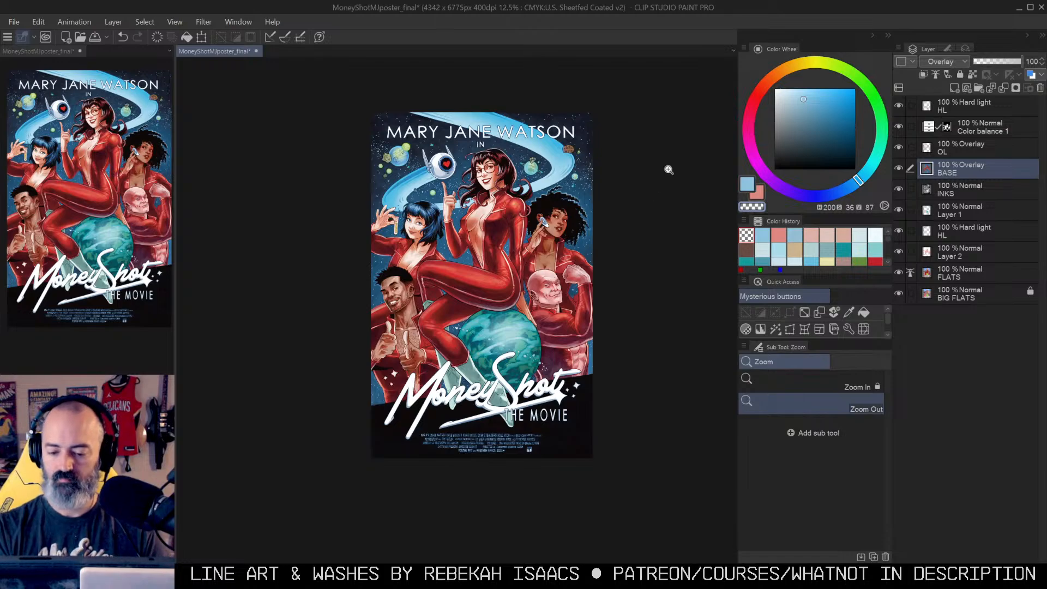
Step: Examine the rim light and colours on the characters, both up close and across the whole poster
scroll(549, 280, "up", 3)
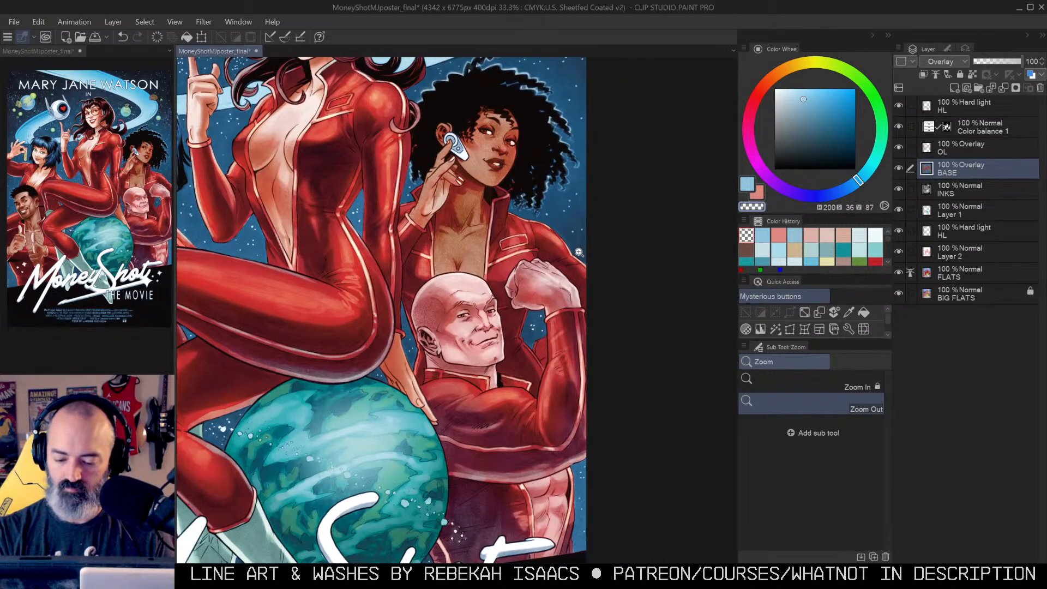
scroll(554, 270, "down", 1)
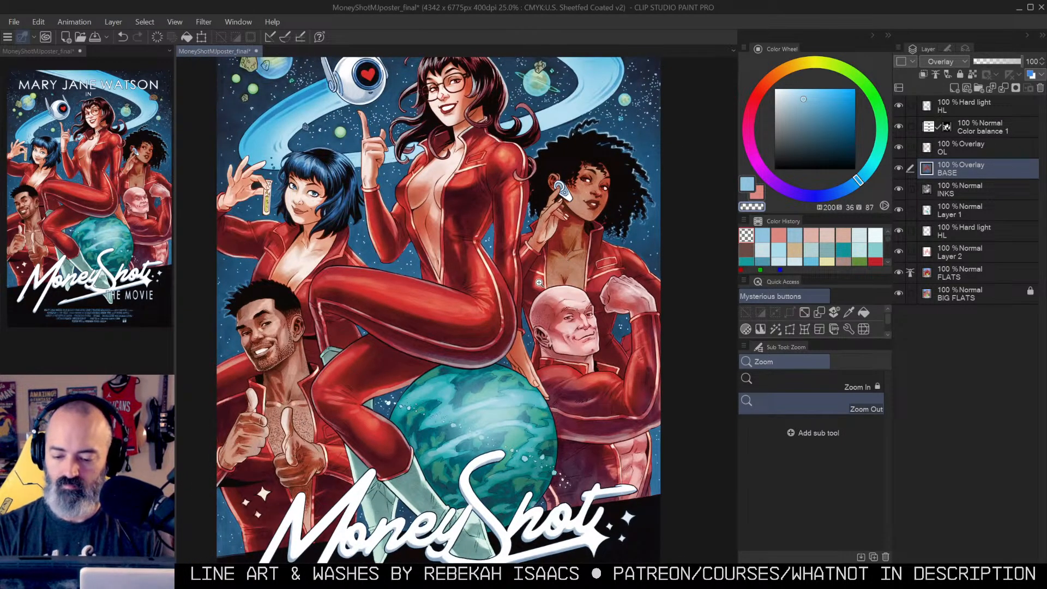
scroll(539, 283, "down", 2)
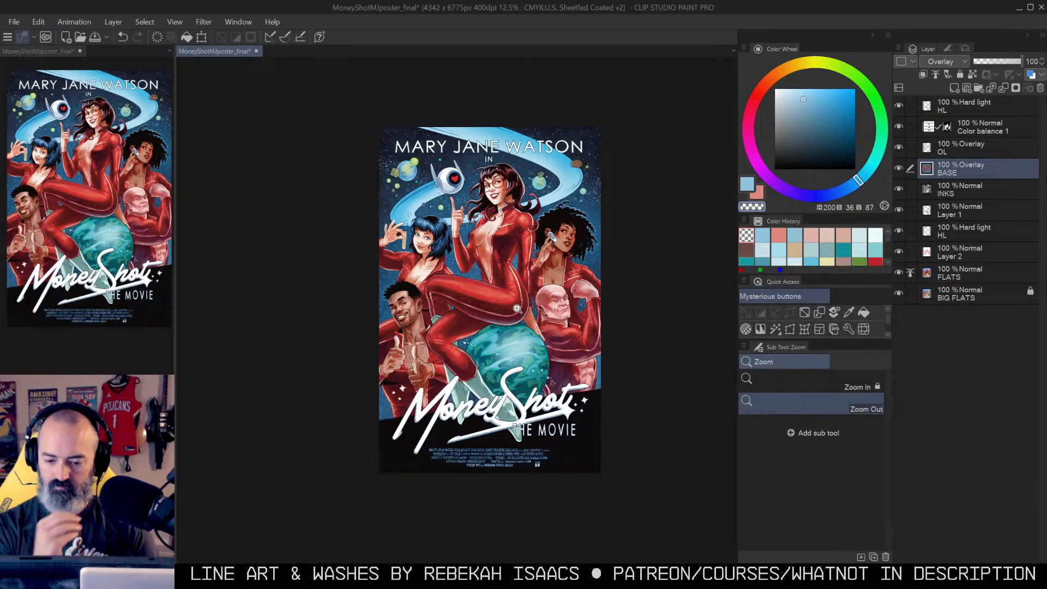
key("m")
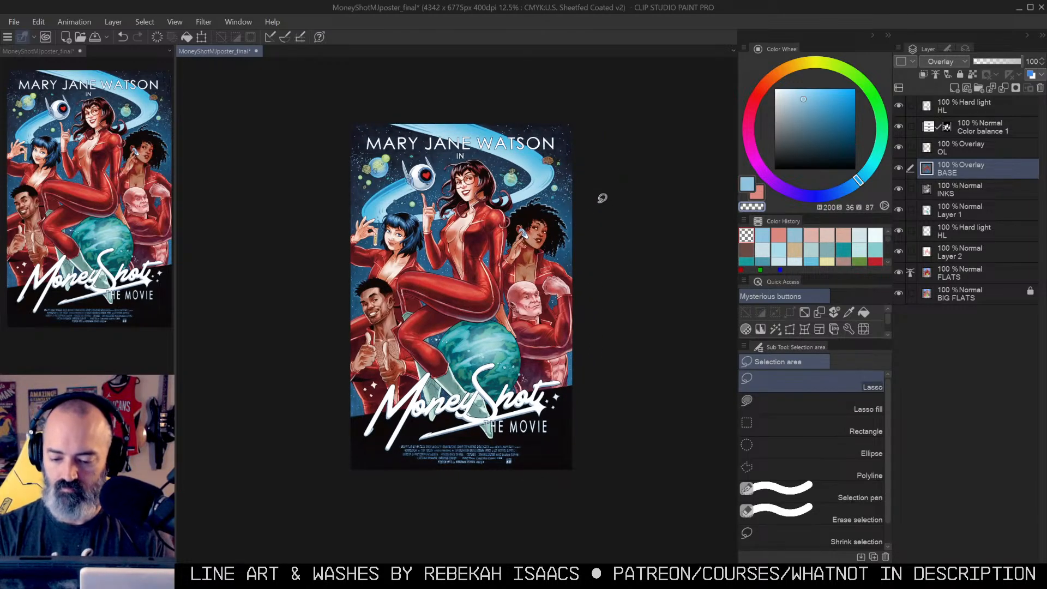
key("ctrl+space")
mouse_move(511, 224)
left_mouse_down()
mouse_move(537, 215)
mouse_move(566, 237)
left_mouse_up()
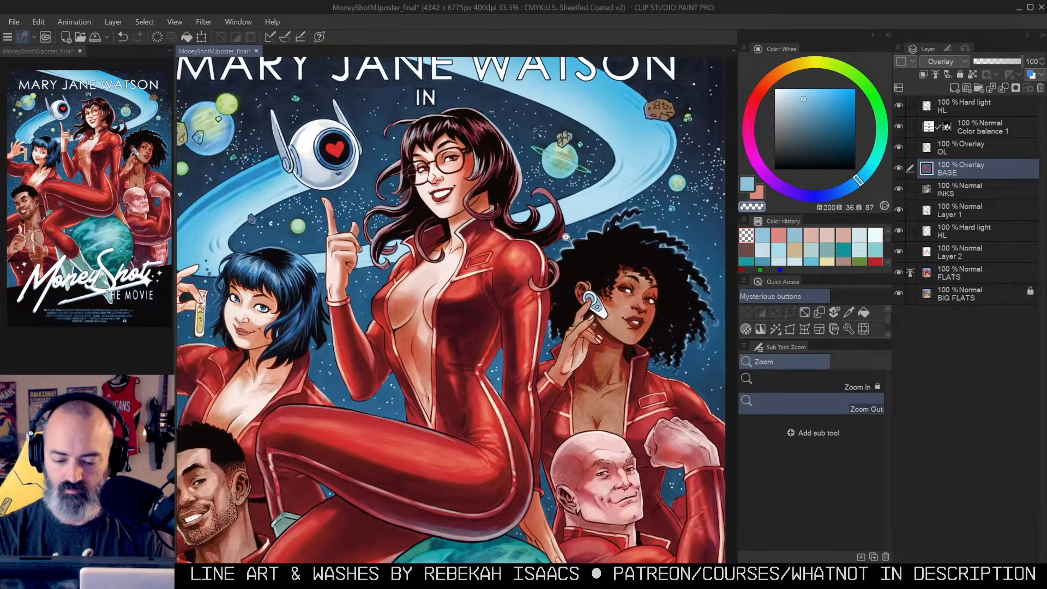
scroll(568, 235, "down", 1)
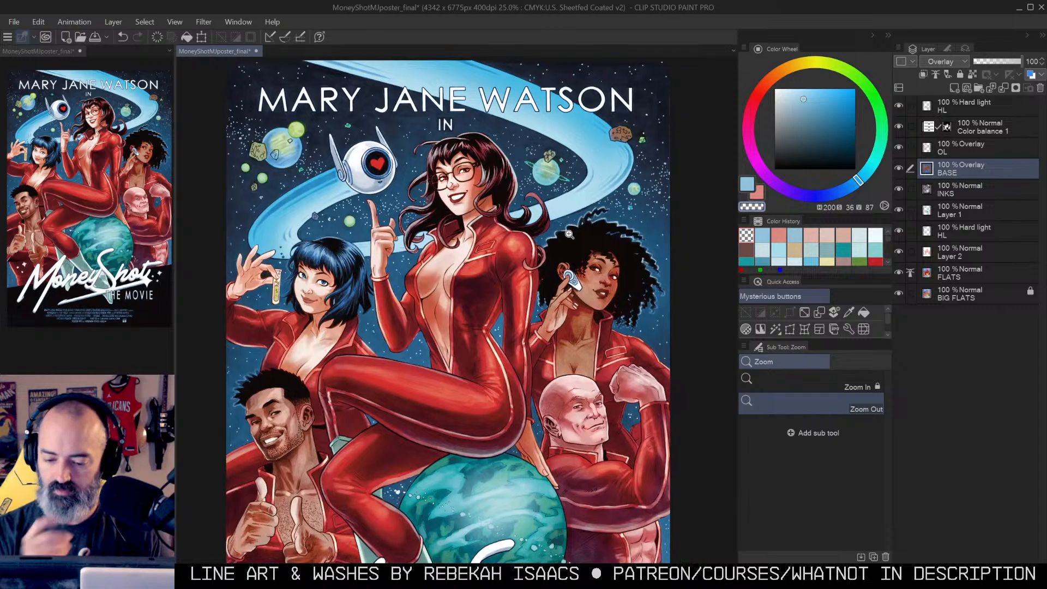
scroll(569, 233, "up", 1)
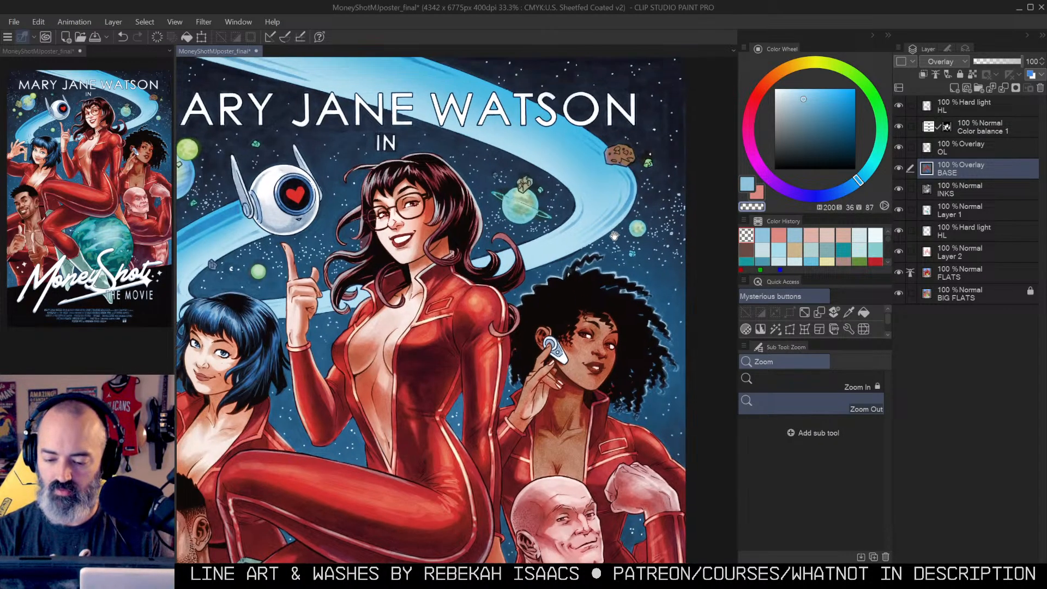
left_click_drag(614, 236, 616, 266)
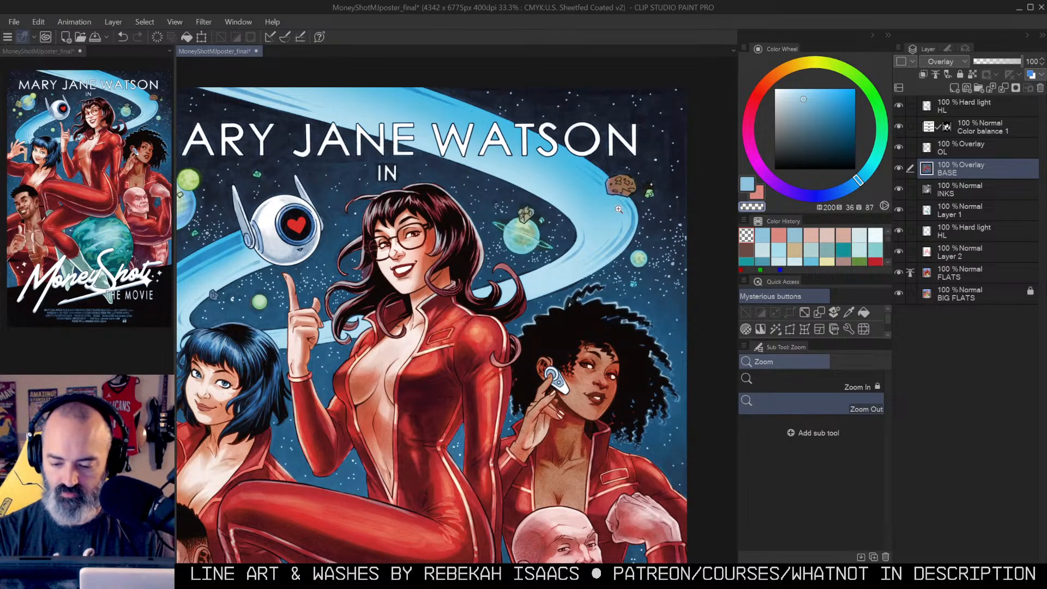
Step: Load the INKS layer's contents as a selection and briefly isolate that layer to inspect it
key("m")
key("w")
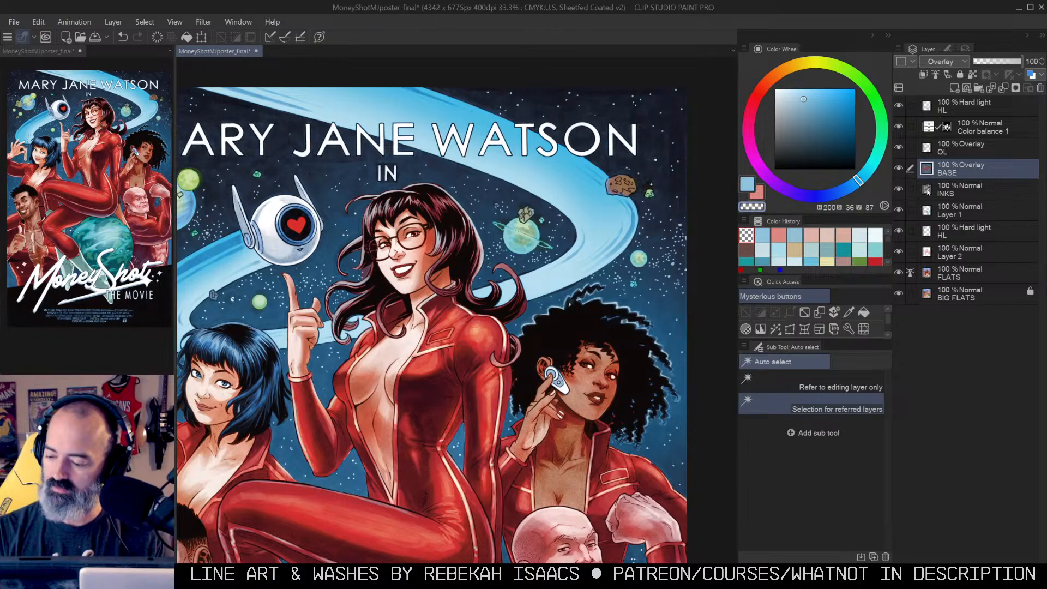
key("ctrl+m")
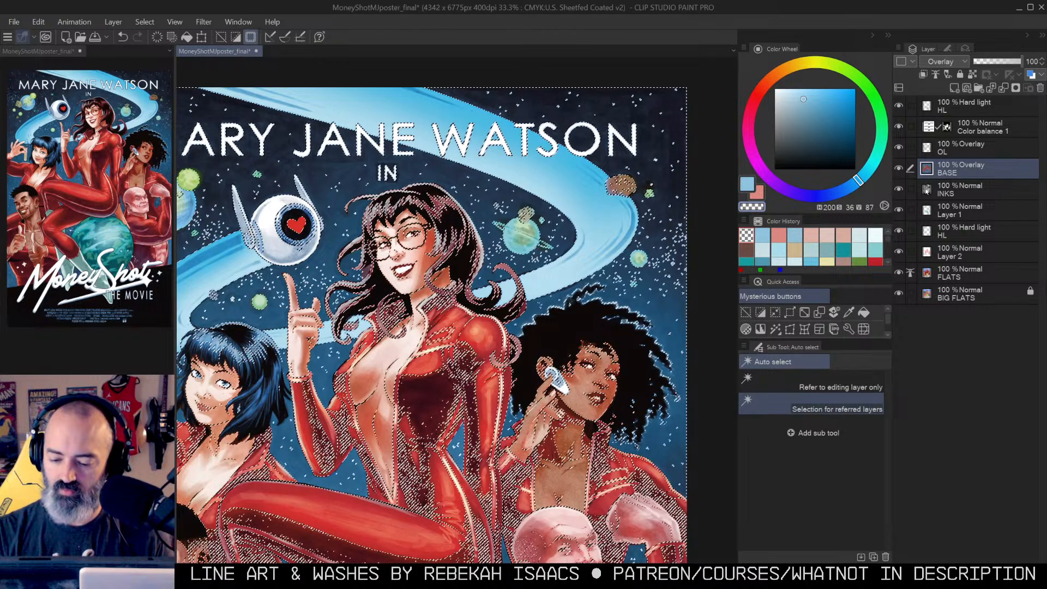
key("ctrl+m")
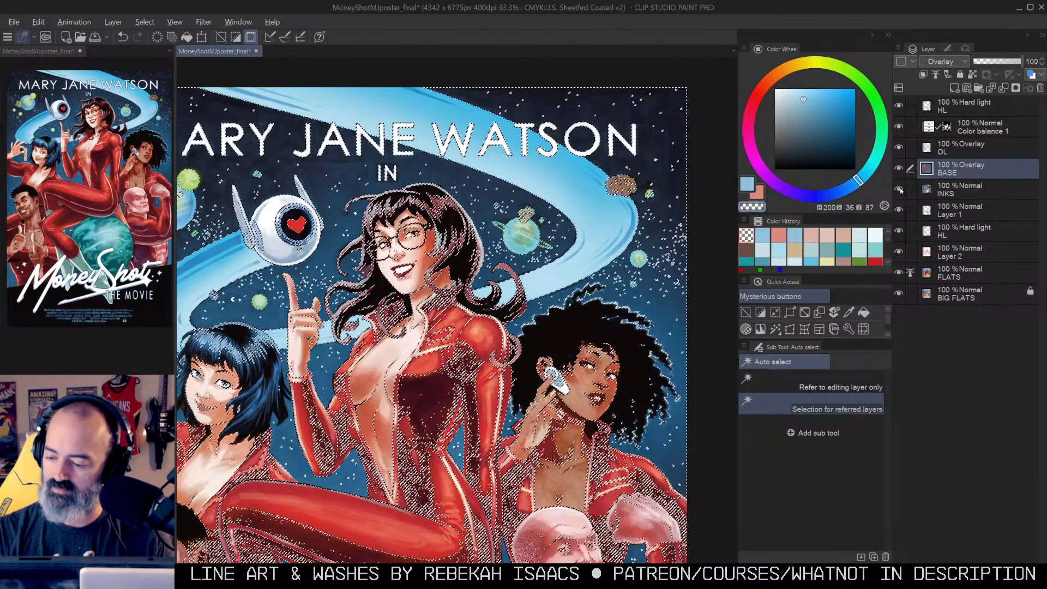
left_click(899, 189, "alt")
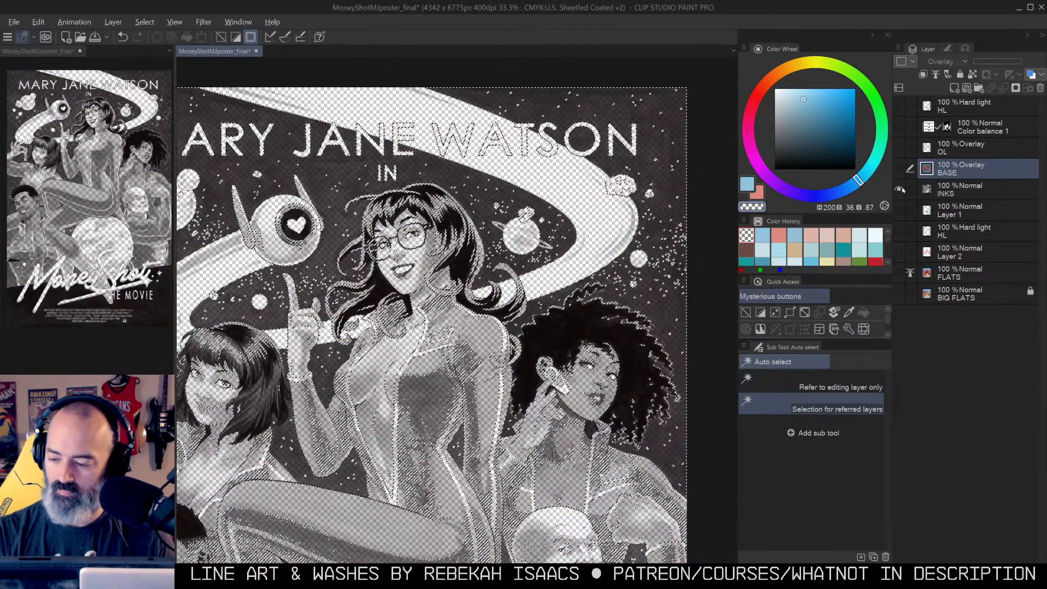
left_click(898, 188, "alt")
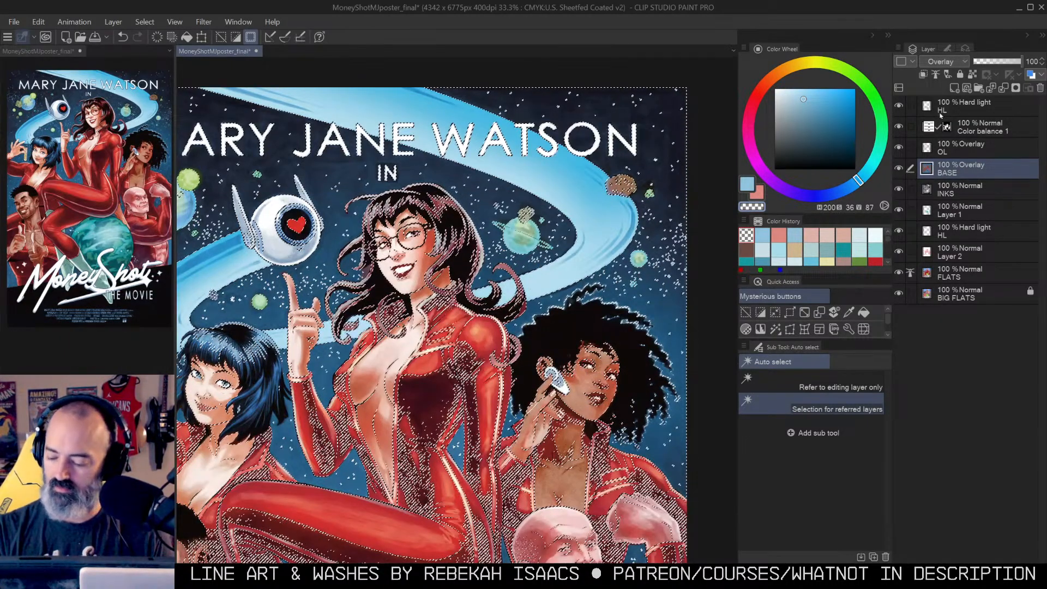
Step: Select the dark starry sky around the characters and check the selected area with the quick mask
left_click(678, 212)
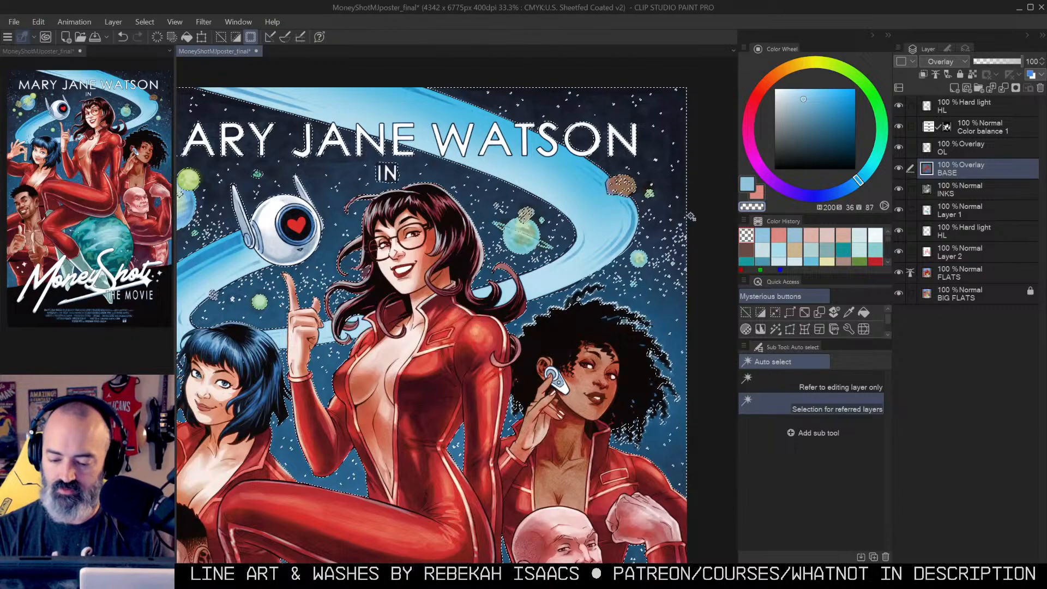
key("ctrl+m")
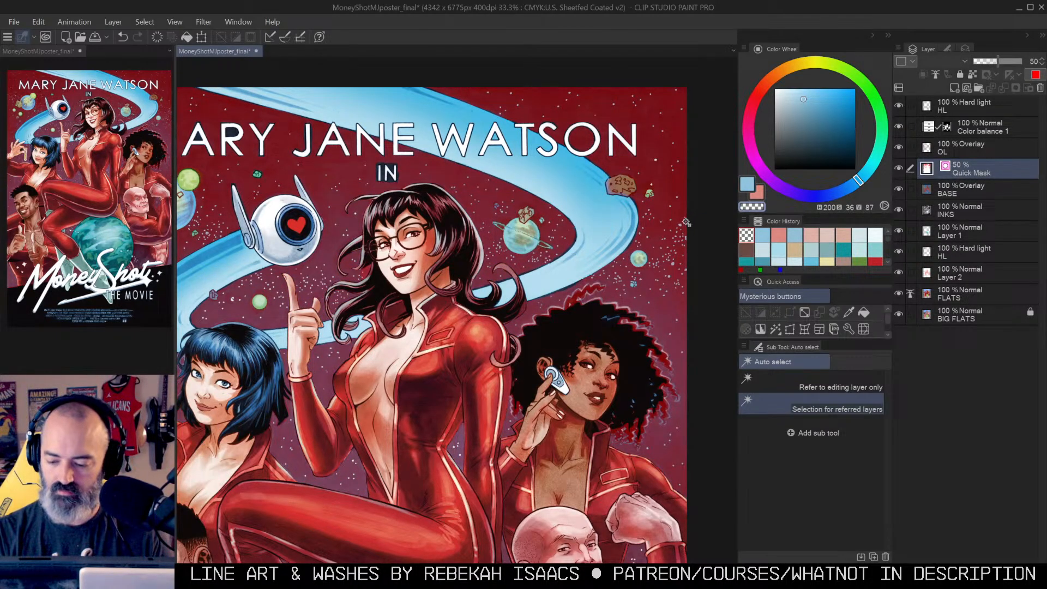
key("ctrl+m")
key("z")
left_click(663, 253)
left_click(655, 255)
key("ctrl+m")
key("ctrl+m")
left_click(656, 254, "alt")
left_click(656, 254, "alt")
left_click_drag(657, 254, 624, 228)
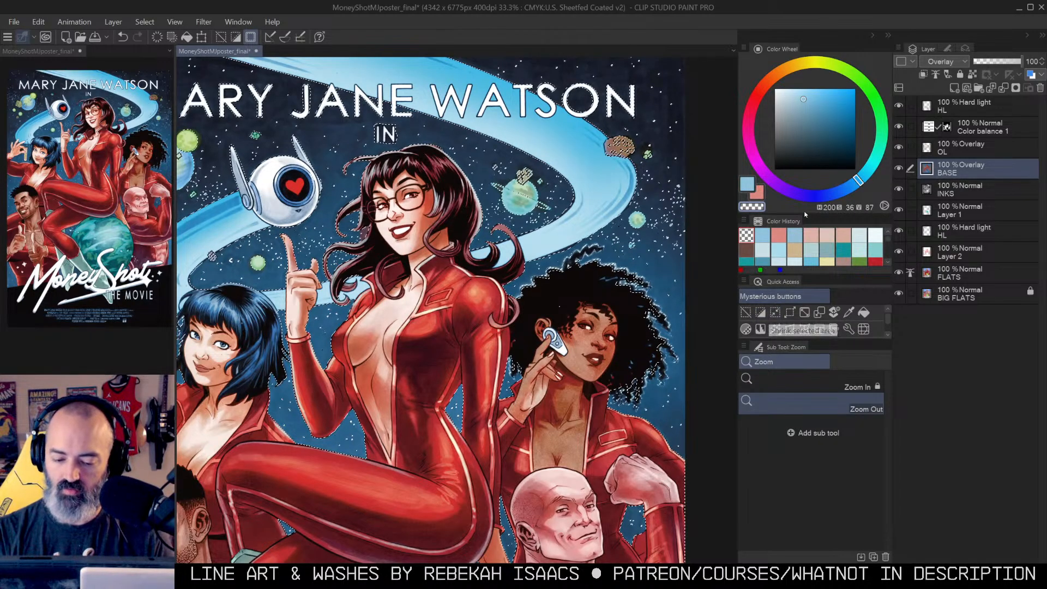
scroll(651, 249, "up", 2)
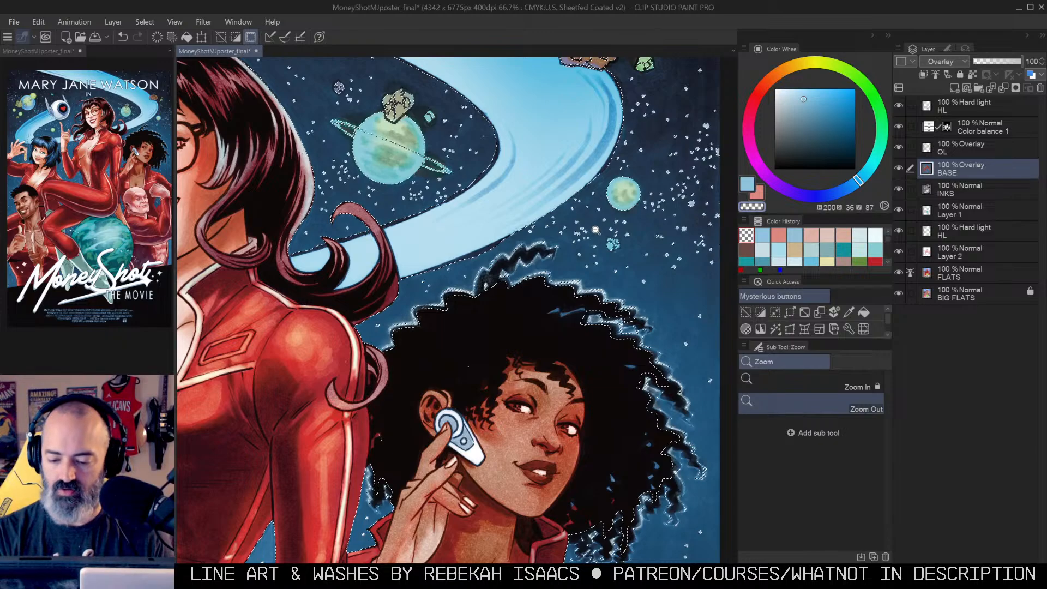
Step: Expand the starry sky selection by 1 px
scroll(593, 235, "down", 3)
left_click_drag(593, 235, 609, 226)
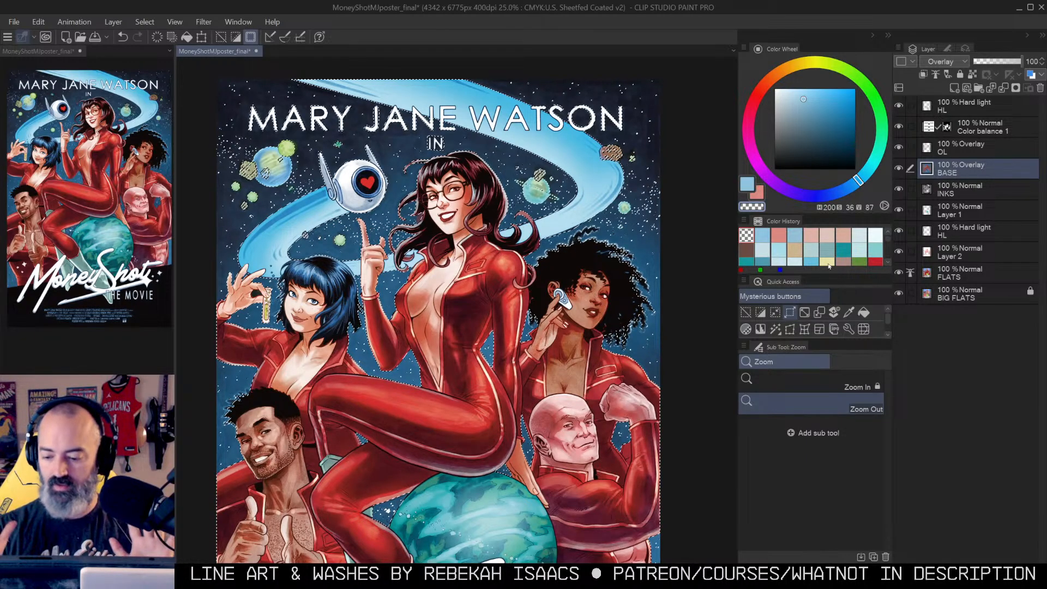
left_click(790, 313)
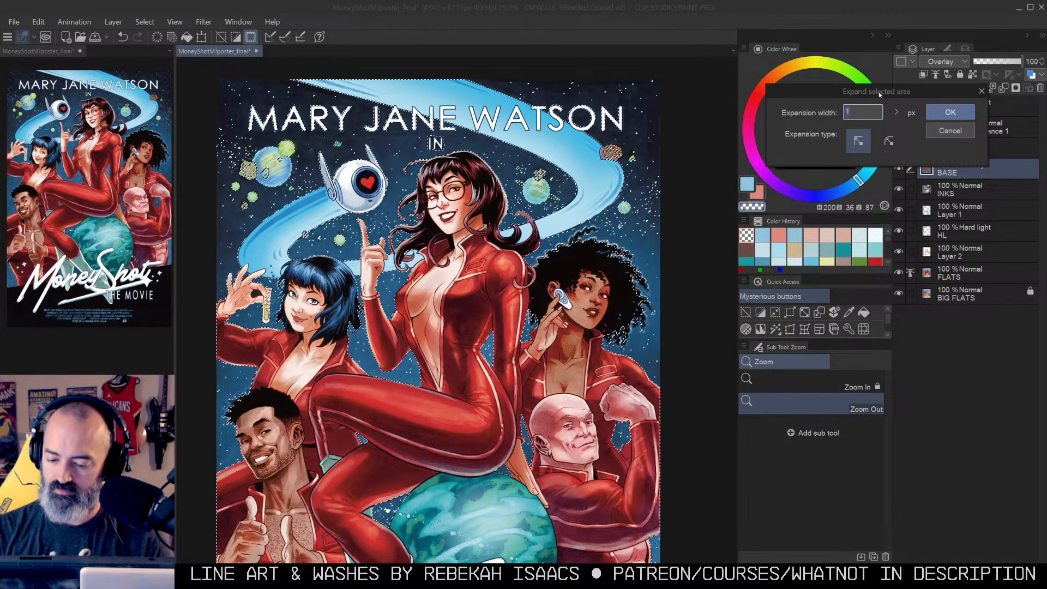
key("Return")
key("q")
key("ctrl+m")
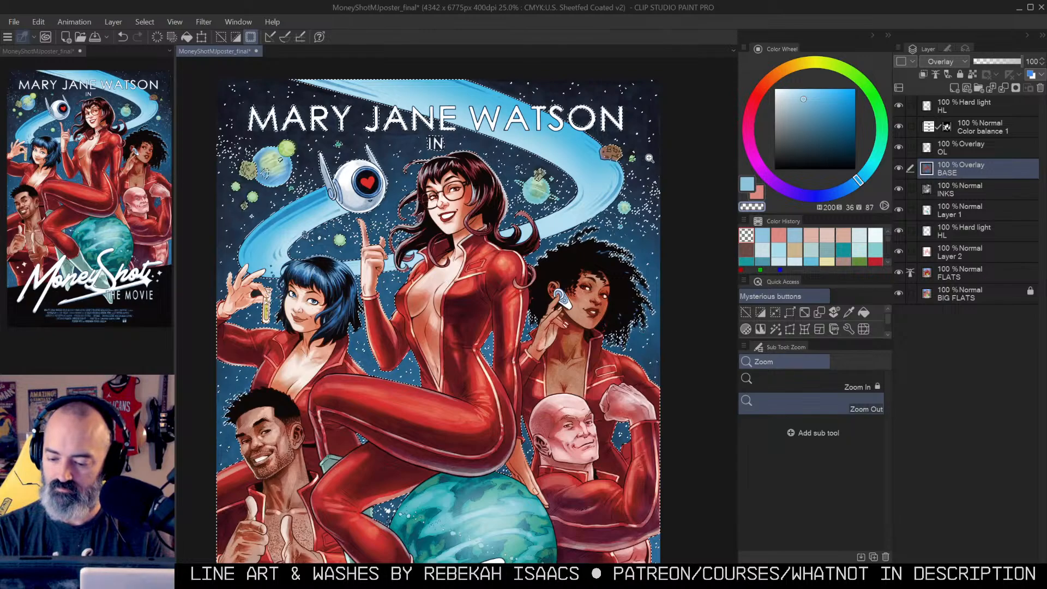
Step: Add the planets and asteroids in the sky to the selection with the Lasso and check it with the quick mask
left_click(619, 146)
key("m")
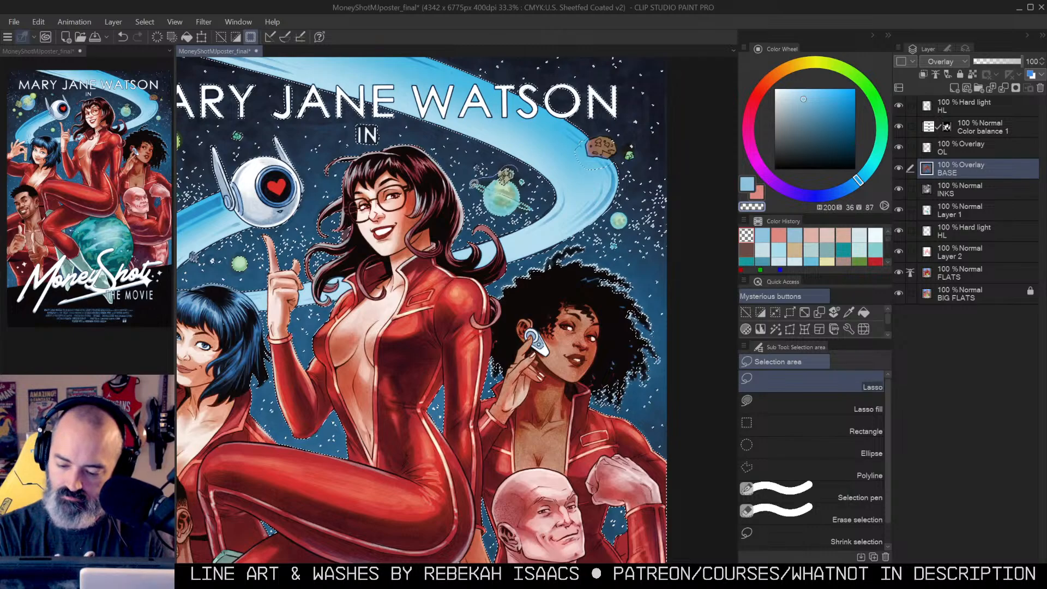
left_click_drag(511, 212, 743, 155)
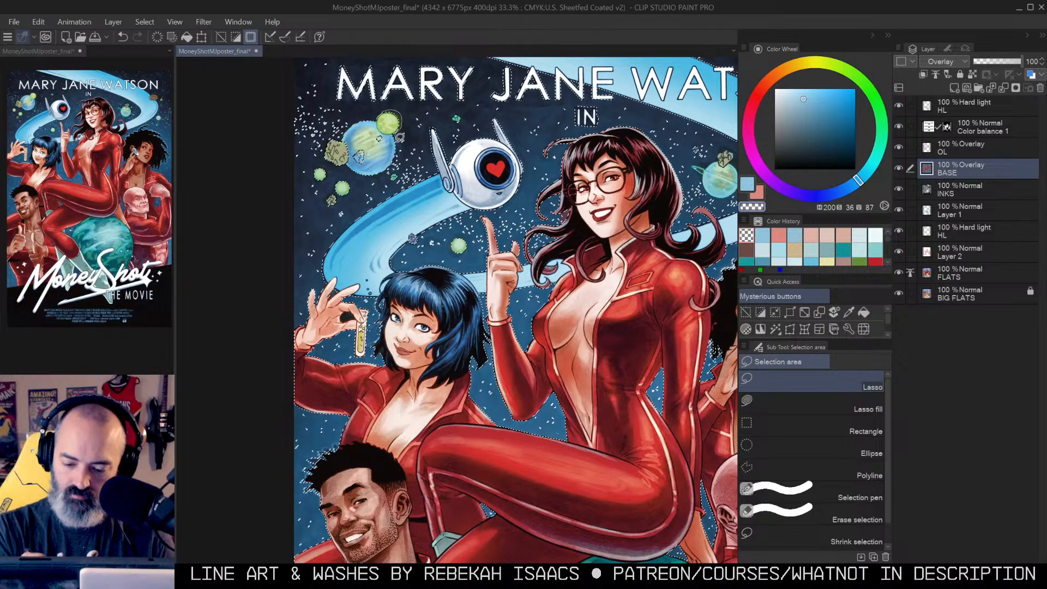
mouse_move(390, 169)
left_mouse_down()
mouse_move(356, 181)
mouse_move(329, 210)
mouse_move(313, 177)
mouse_move(331, 134)
left_mouse_up()
key("ctrl+m")
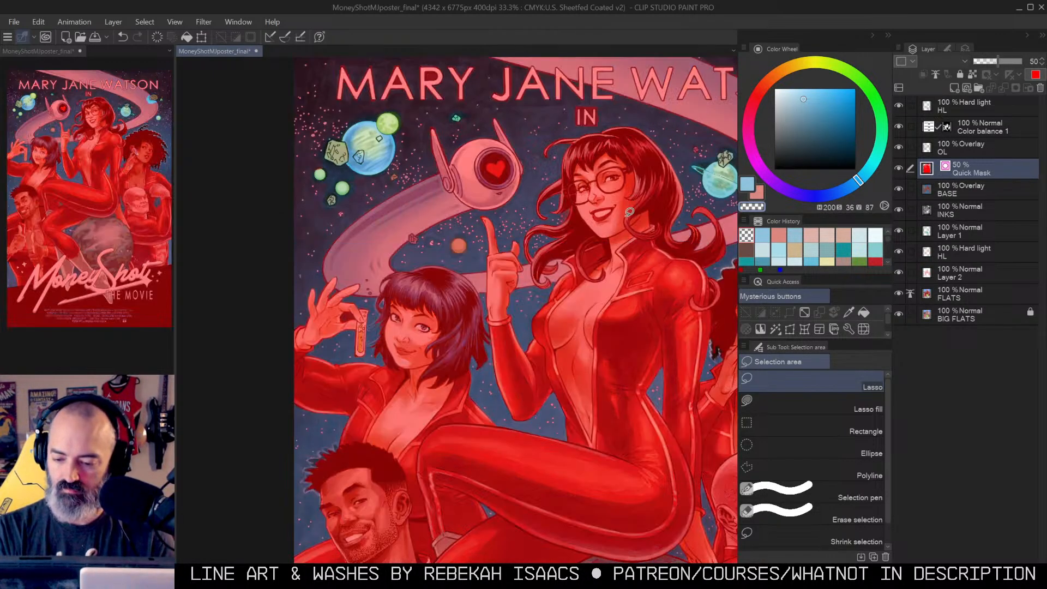
key("ctrl+m")
left_click(656, 219, "alt")
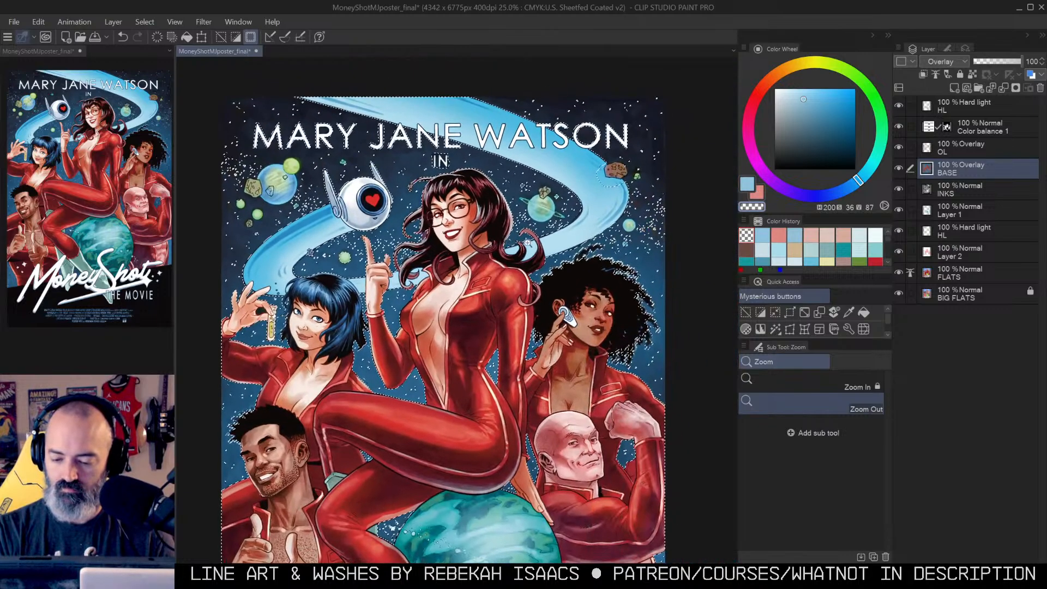
Step: Hide the selection outline and add another Hard light layer named HL on top, with a very pale blue (200, 14, 95) as paint colour
key("ctrl+d")
left_click(613, 238, "ctrl")
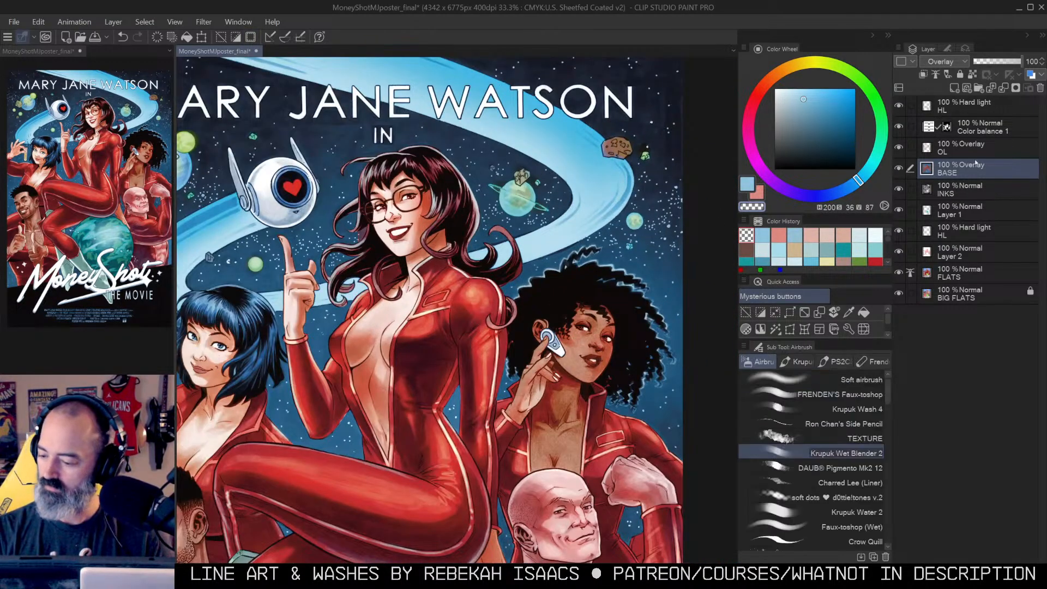
left_click(950, 107)
key("ctrl+shift+n")
left_click(786, 93)
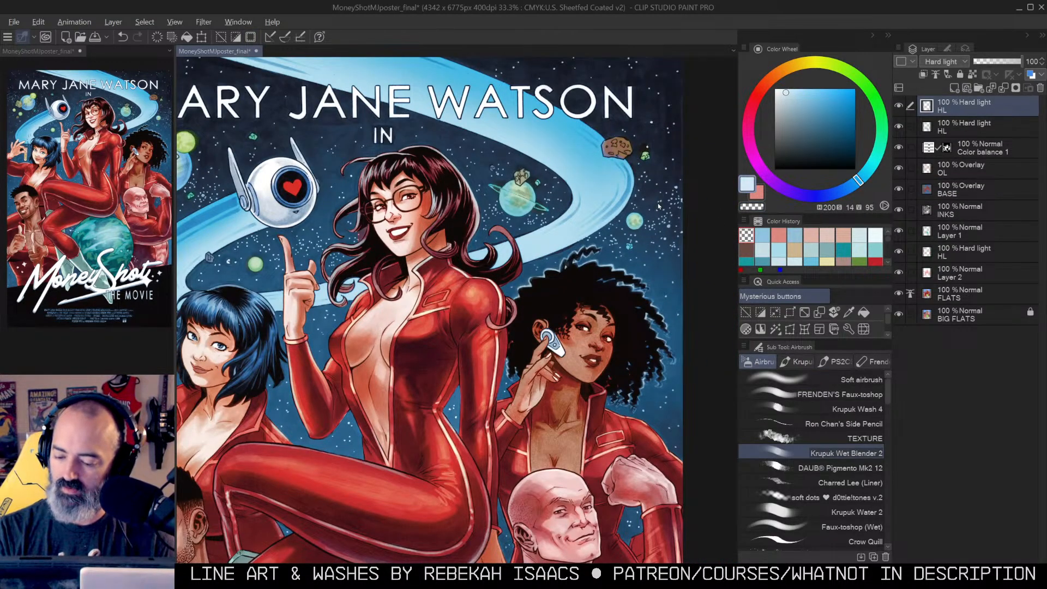
mouse_move(650, 218)
left_mouse_down()
mouse_move(677, 210)
mouse_move(676, 198)
left_mouse_up()
key("c")
key("c")
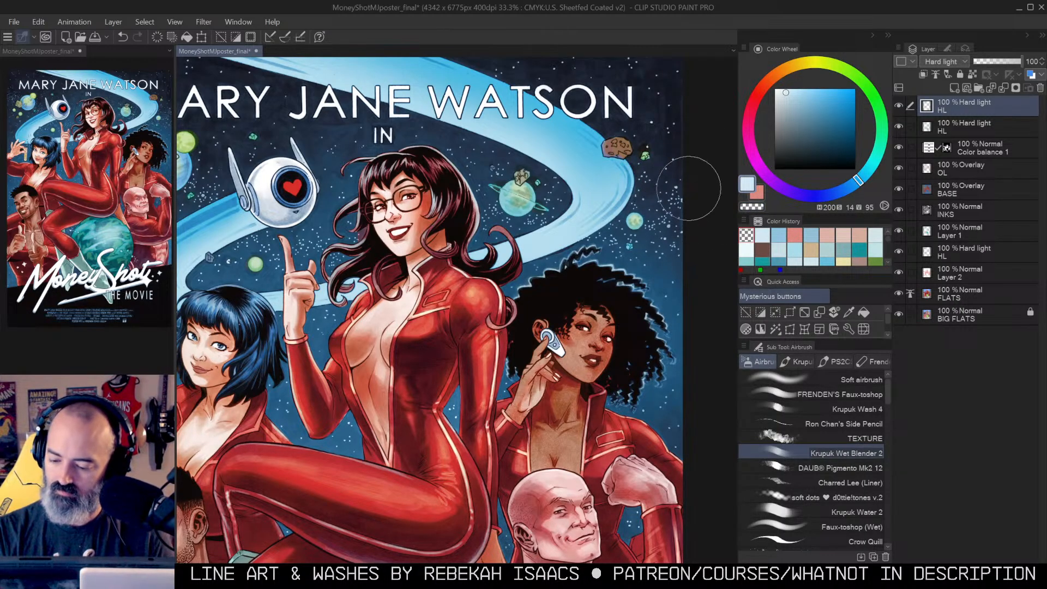
Step: Check the selection with the quick mask and try a pale blue glow in the sky above the curly-haired woman with Krupuk Wet Blender 2
key("ctrl+m")
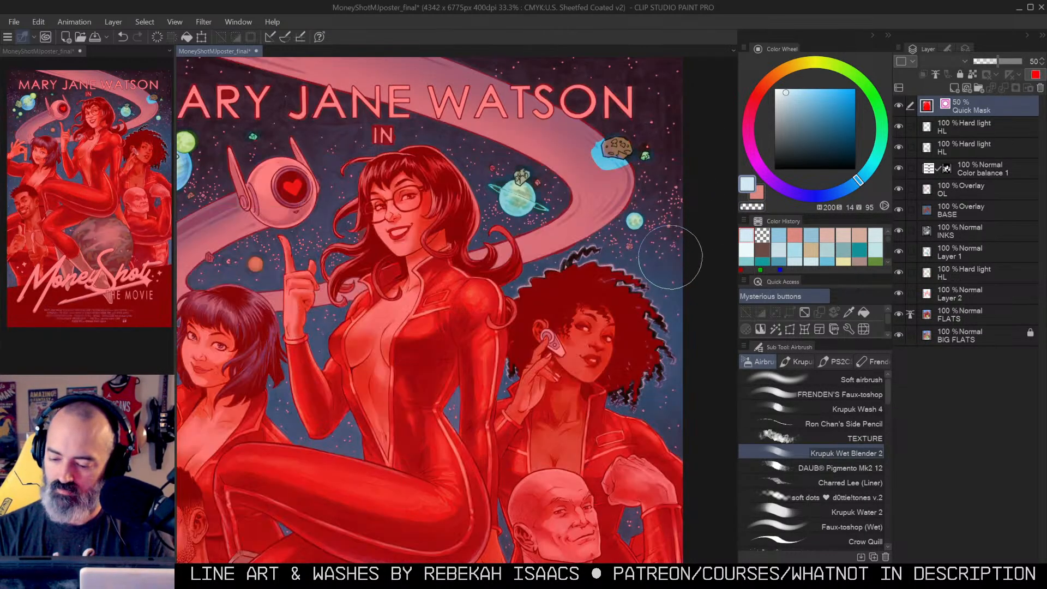
key("ctrl+m")
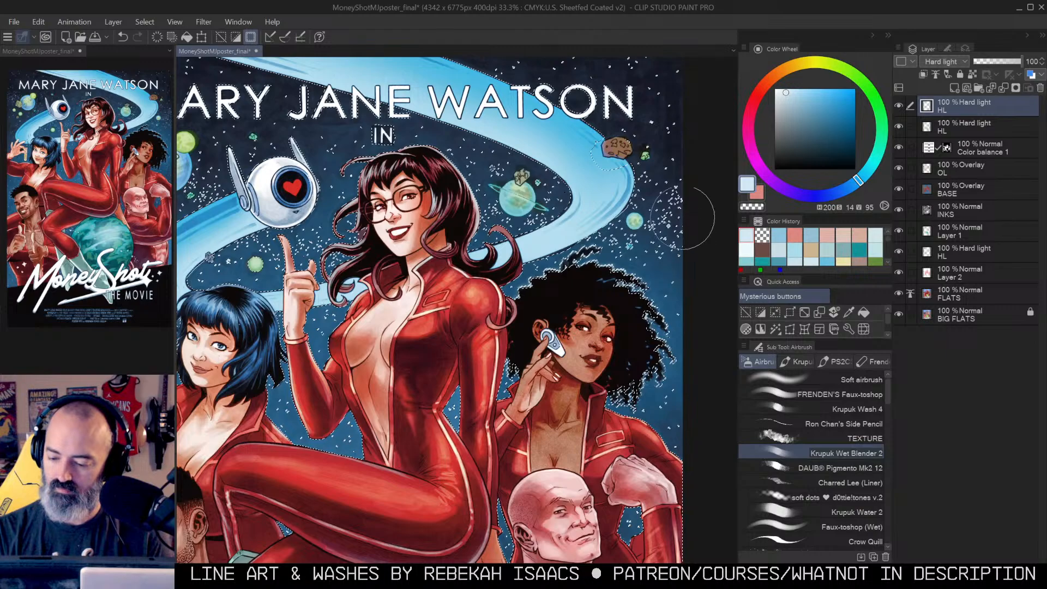
left_click(668, 202, "ctrl")
left_click(668, 203, "ctrl")
left_click_drag(683, 223, 630, 195)
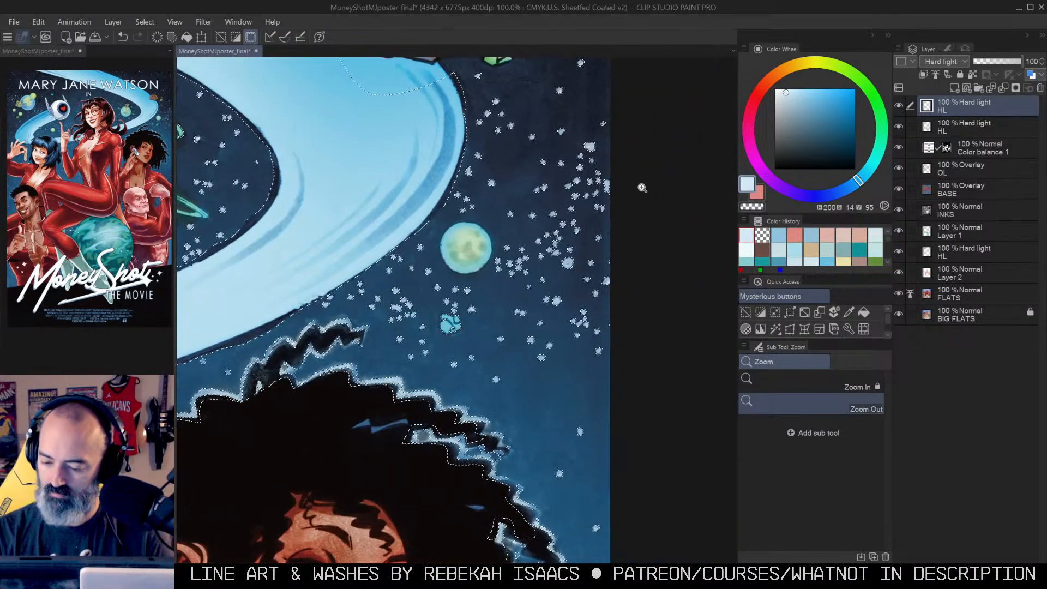
key("b")
key("ctrl+h")
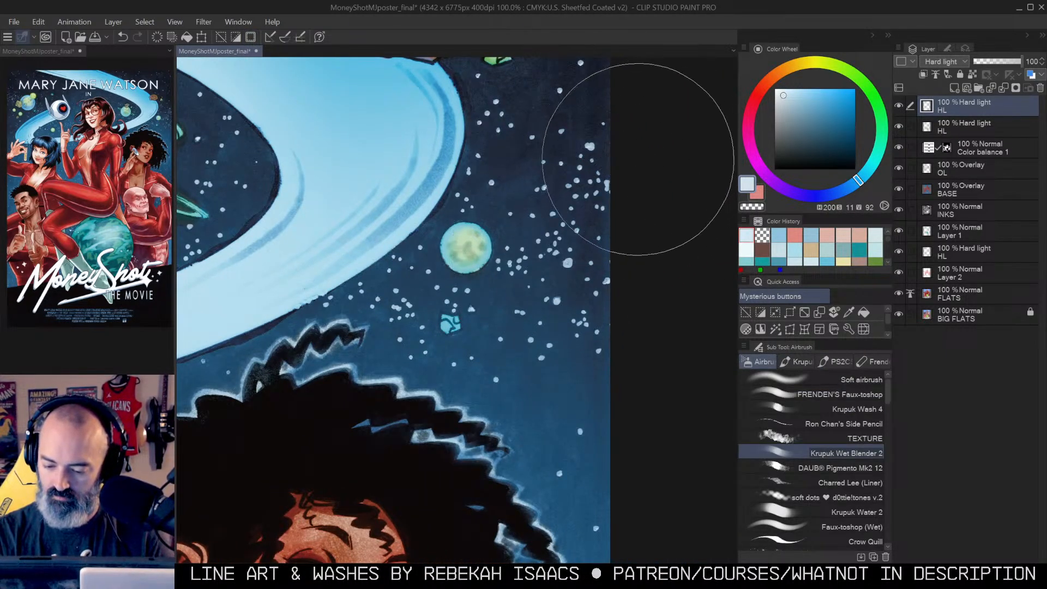
left_click_drag(639, 159, 575, 363)
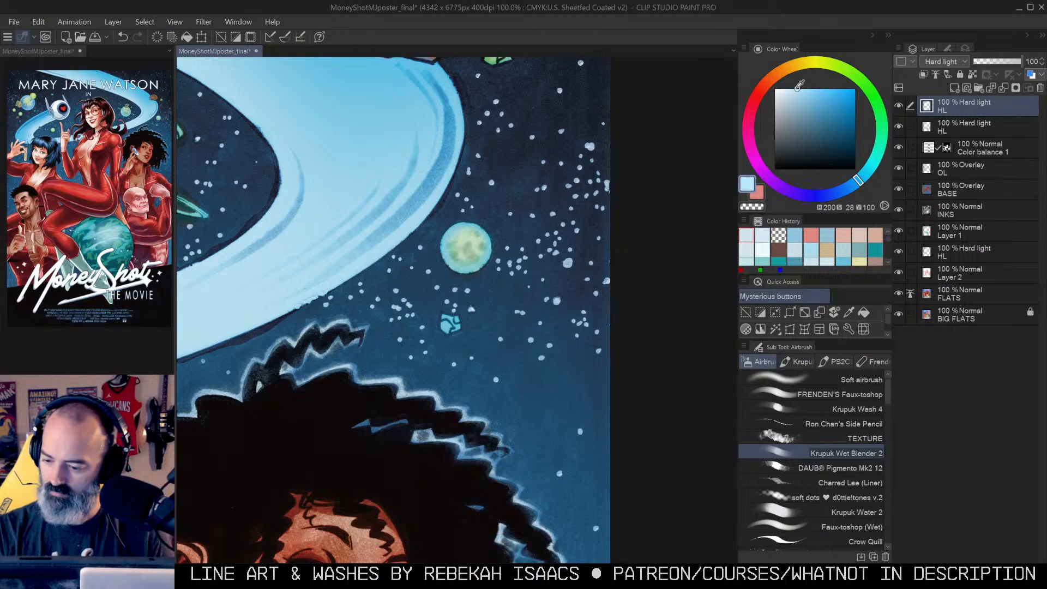
Step: Recheck the selected sky, add a further Hard light HL layer and brush light blue (200, 39, 100) over the stars near the poster's edge
key("ctrl+m")
key("ctrl+m")
key("ctrl+m")
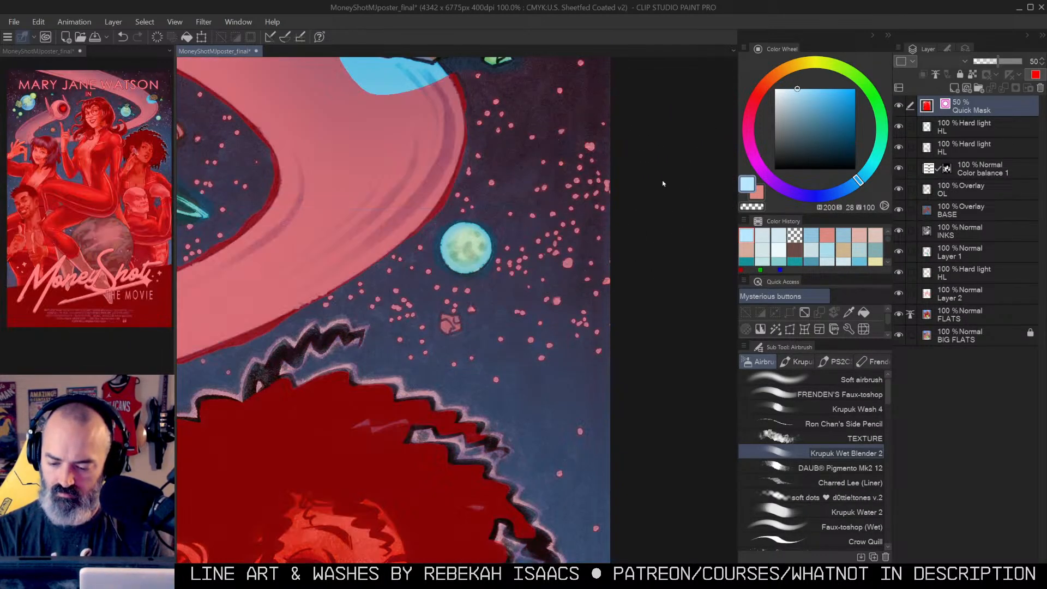
key("ctrl+m")
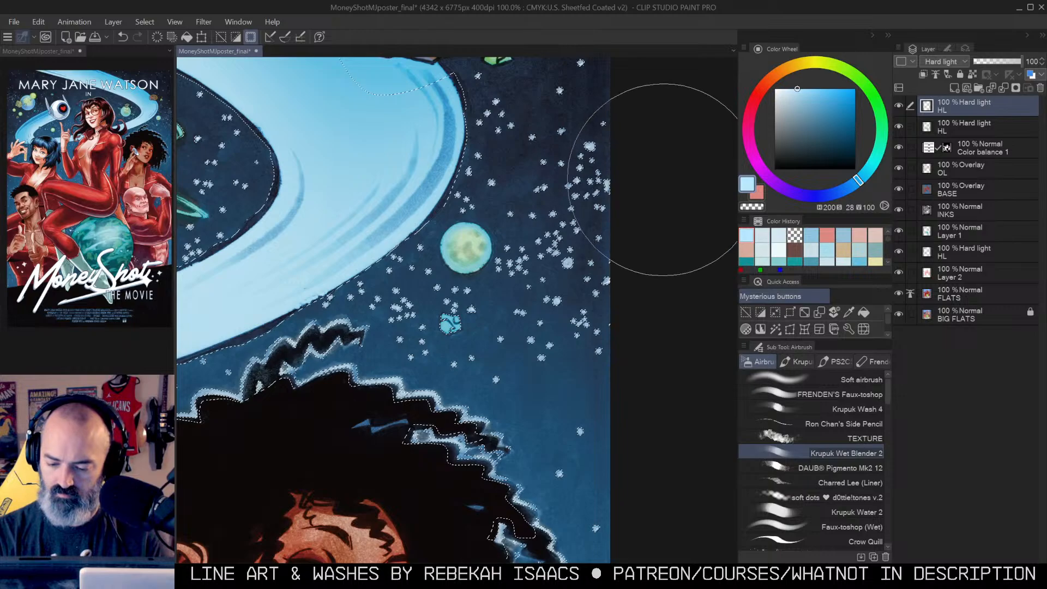
key("ctrl+shift+n")
left_click_drag(807, 96, 807, 82)
left_click_drag(603, 180, 572, 239)
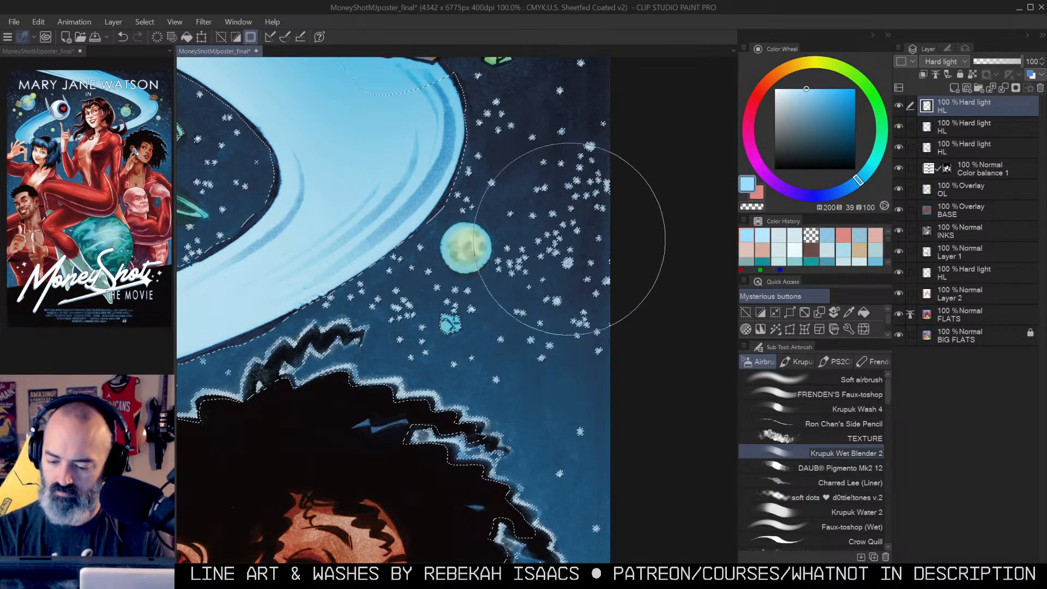
Step: Try a light blue stroke over the same stars with Krupuk Wash 4 and undo the latest strokes
left_click(882, 410)
mouse_move(589, 150)
left_mouse_down()
mouse_move(573, 210)
mouse_move(579, 202)
left_mouse_up()
key("ctrl+z")
key("ctrl+z")
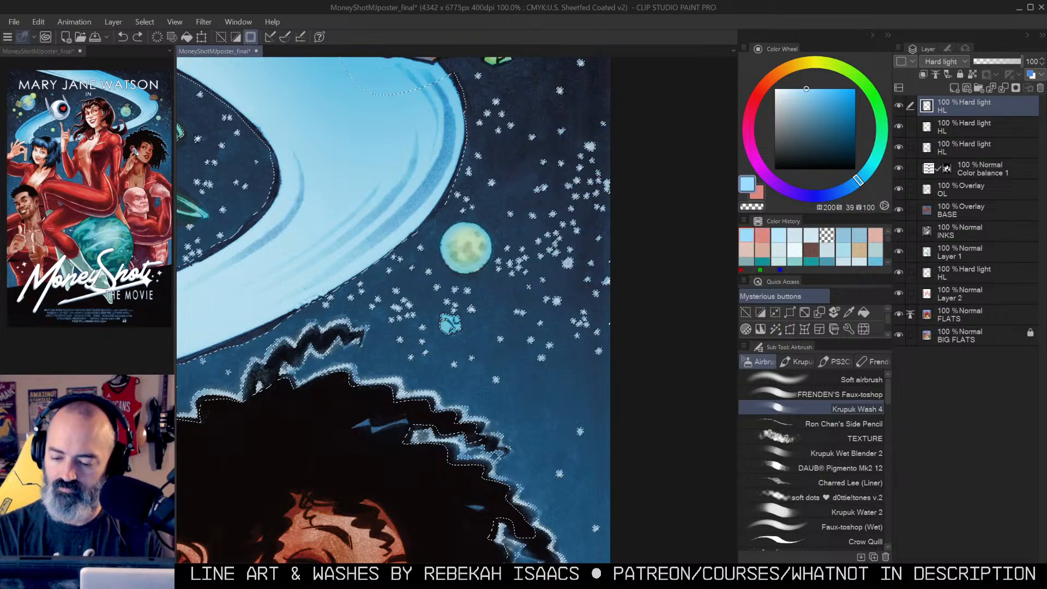
Step: Clear the sky selection and view the whole poster
key("alt+space")
left_click(599, 239, "alt")
left_click(608, 233, "alt")
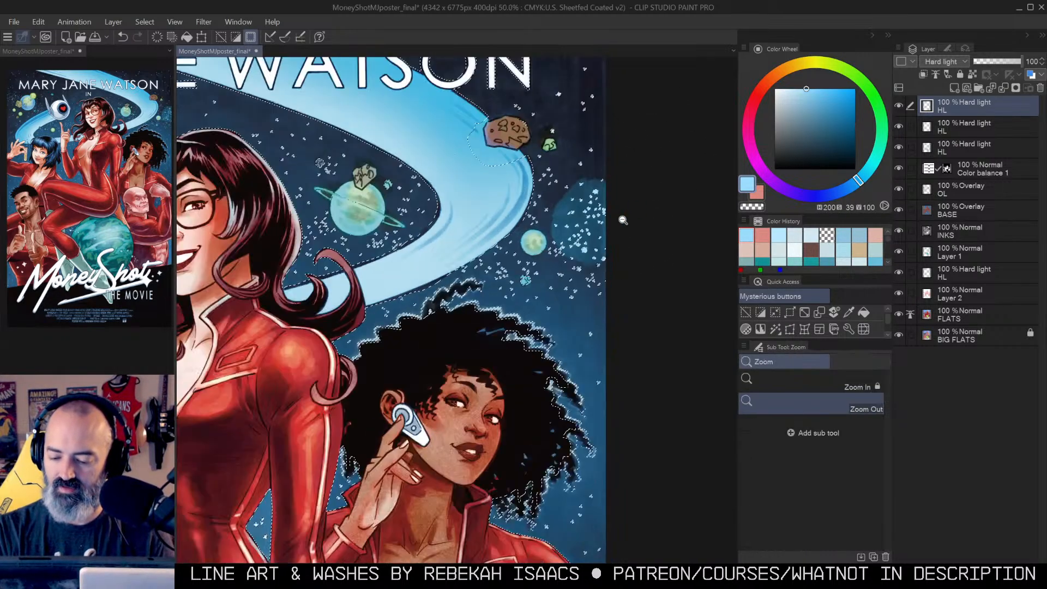
left_click(613, 229, "alt")
key("m")
key("ctrl+d")
mouse_move(546, 246)
left_mouse_down()
mouse_move(647, 214)
mouse_move(571, 204)
left_mouse_up()
left_click(626, 261, "alt")
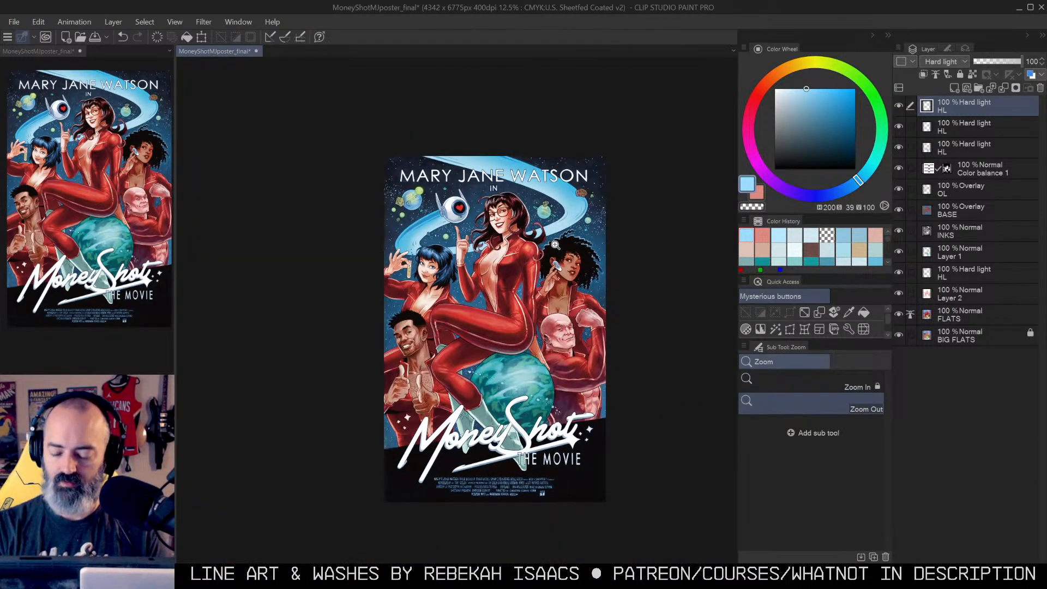
Step: Select the starry sky around the characters again using Auto select for referred layers
left_click(556, 245)
key("w")
left_click(643, 203)
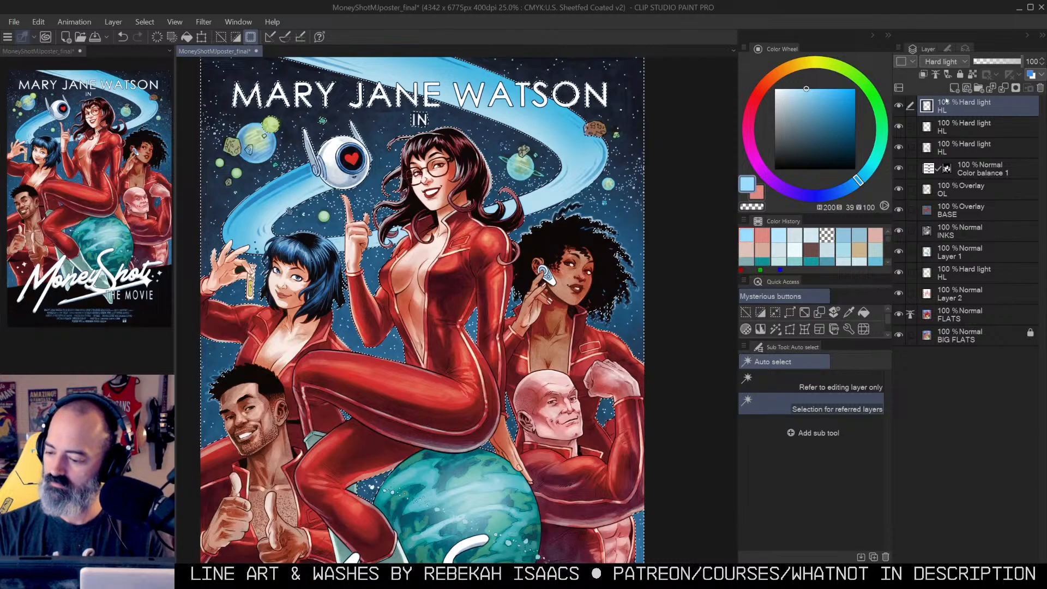
Step: Try a very pale blue stroke on the OL overlay layer in the sky by the poster's edge, and undo it
left_click(936, 189)
key("b")
key("ctrl+h")
left_click(638, 183, "ctrl")
left_click_drag(643, 161, 633, 187)
key("ctrl+z")
Step: Invert the selection so it covers the characters instead of the sky, and check it with the quick mask
left_click(644, 184, "ctrl")
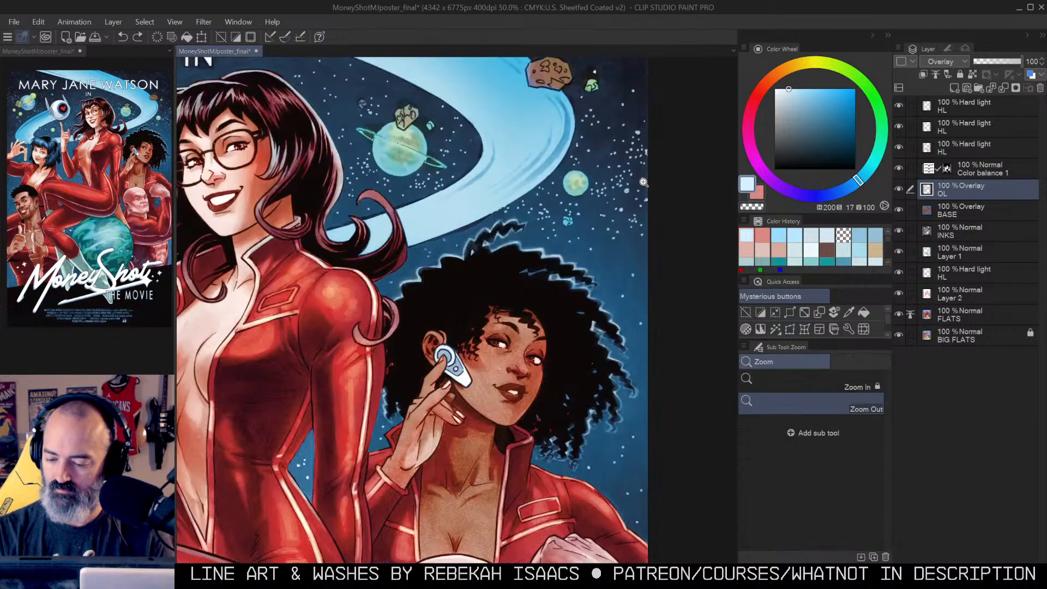
left_click(632, 227, "alt")
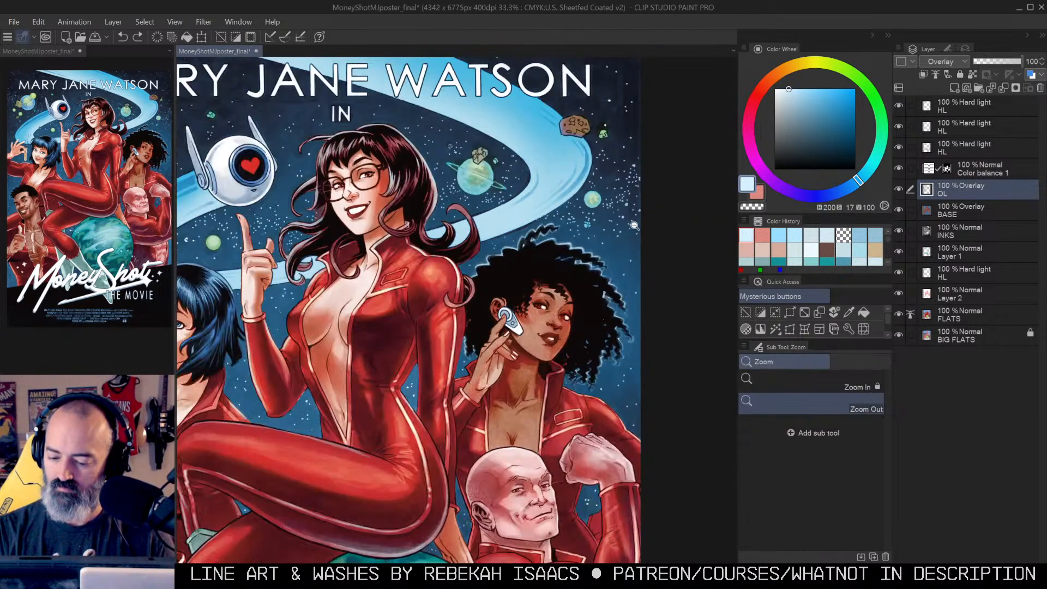
left_click(639, 236, "ctrl+alt")
key("ctrl+m")
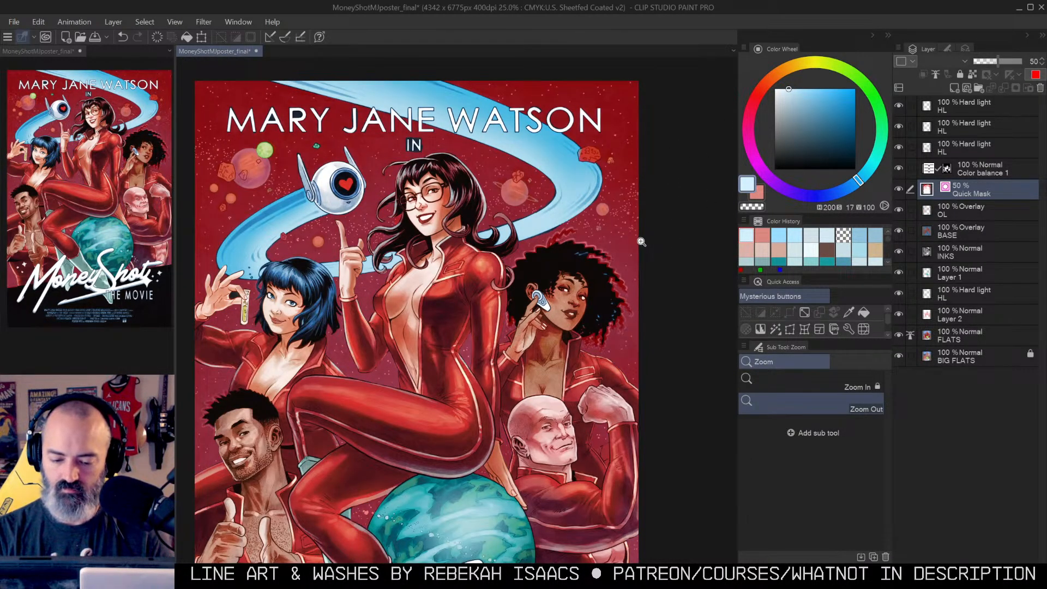
key("ctrl+m")
key("m")
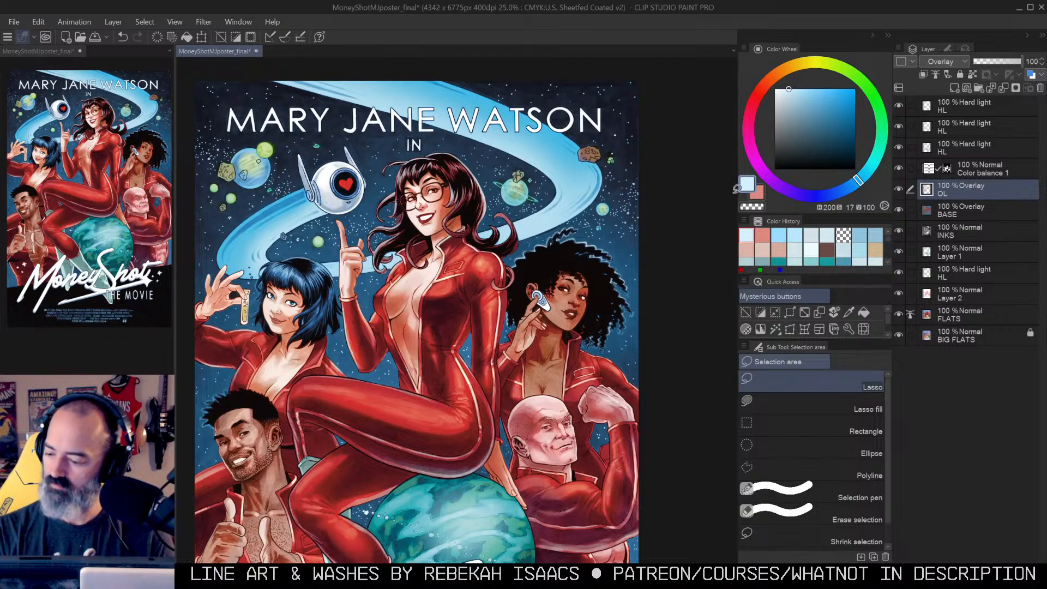
Step: Briefly isolate the BASE layer to inspect its colours, and review the whole poster
left_click(926, 212)
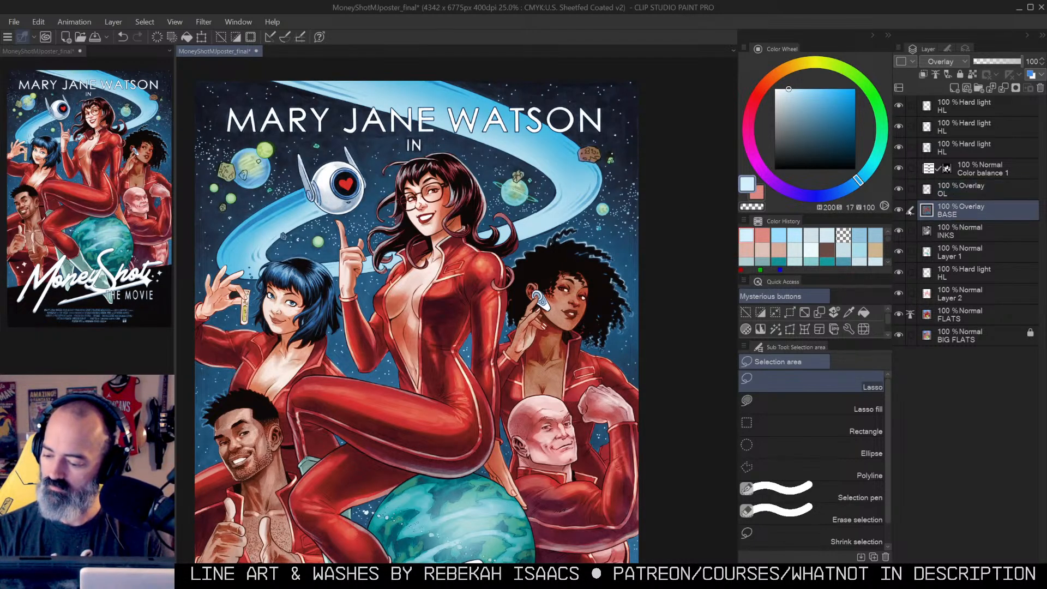
left_click(899, 211, "alt")
left_click(899, 211, "alt")
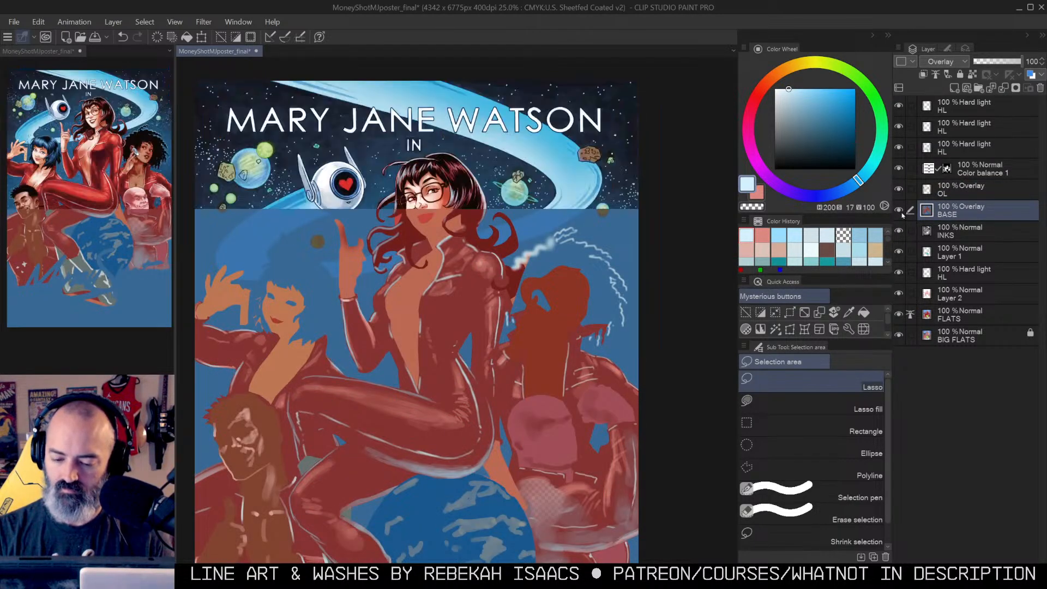
key("/")
left_click(677, 253)
left_click_drag(676, 254, 621, 208)
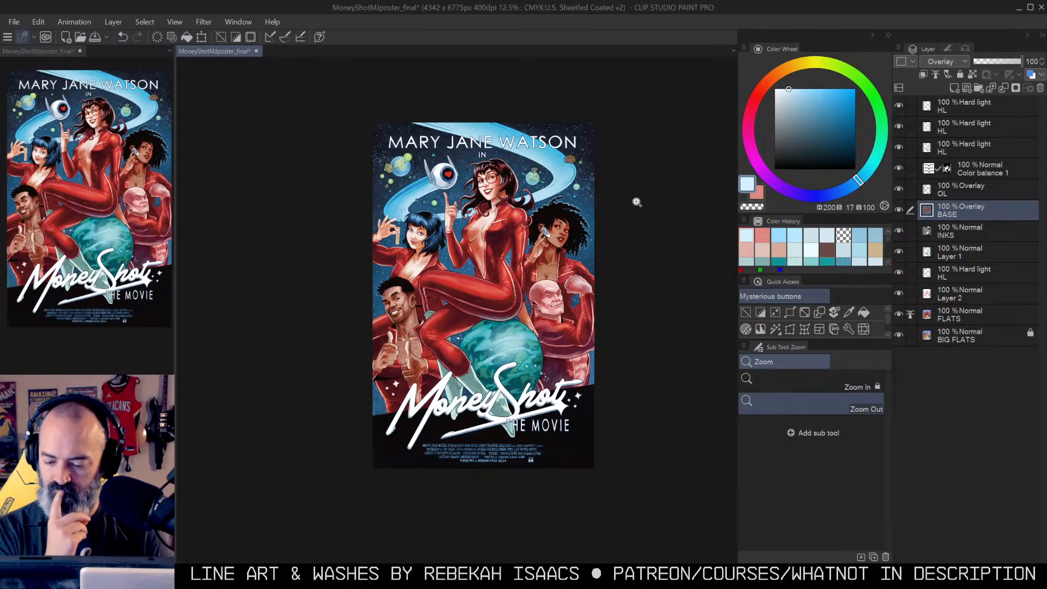
Step: Sample the curly-haired woman's skin, shift it to a warm tan (27, 31, 82) and brush it over her face on the OL layer
left_click(447, 319)
left_click_drag(447, 307, 355, 367)
left_click(534, 293)
left_click_drag(553, 253, 535, 297)
left_click(536, 297)
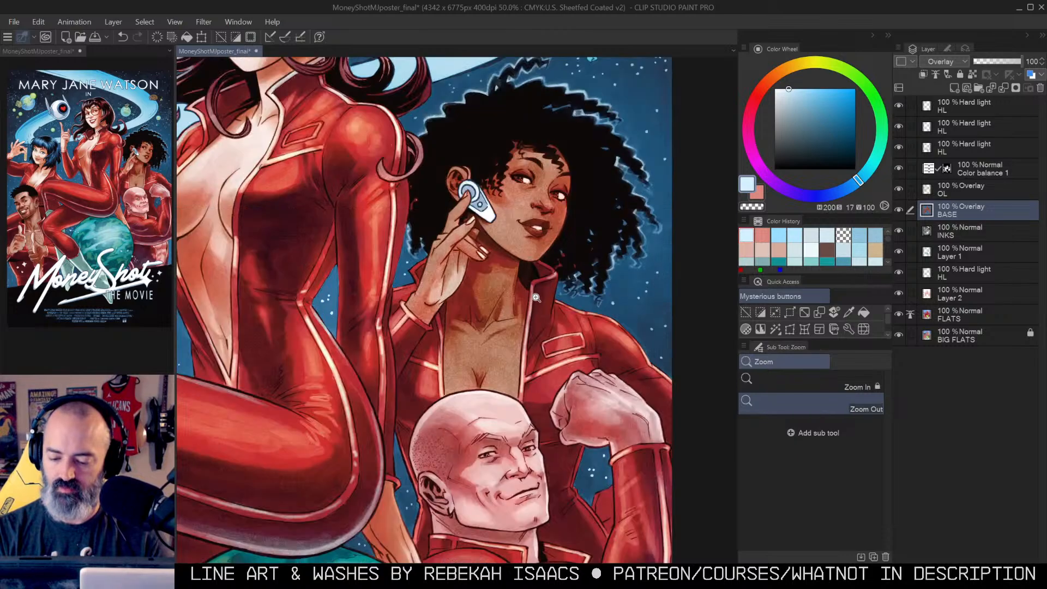
left_click(553, 205, "alt")
left_click(781, 77)
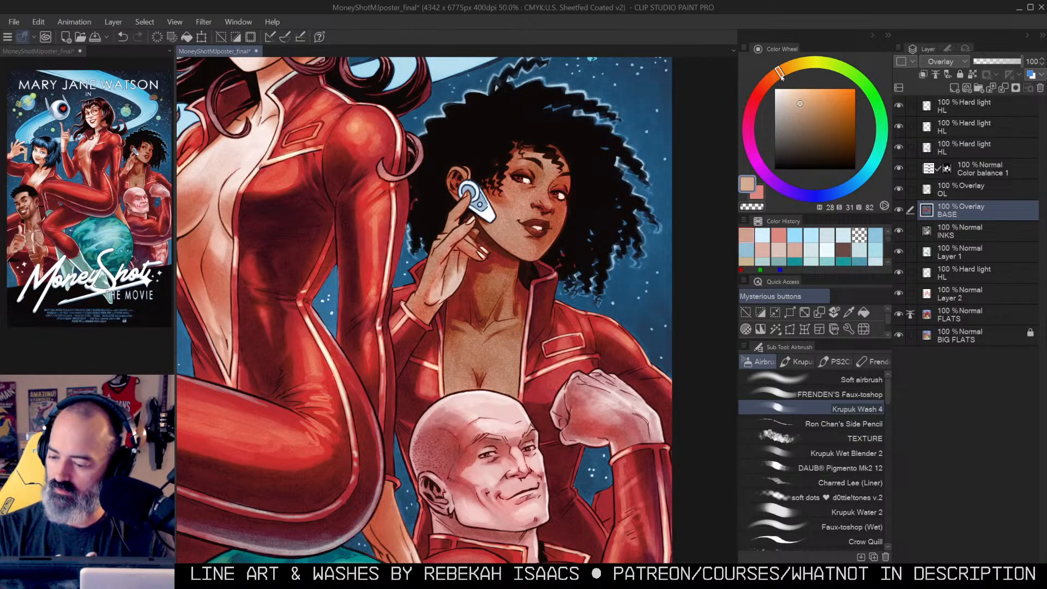
left_click(960, 189)
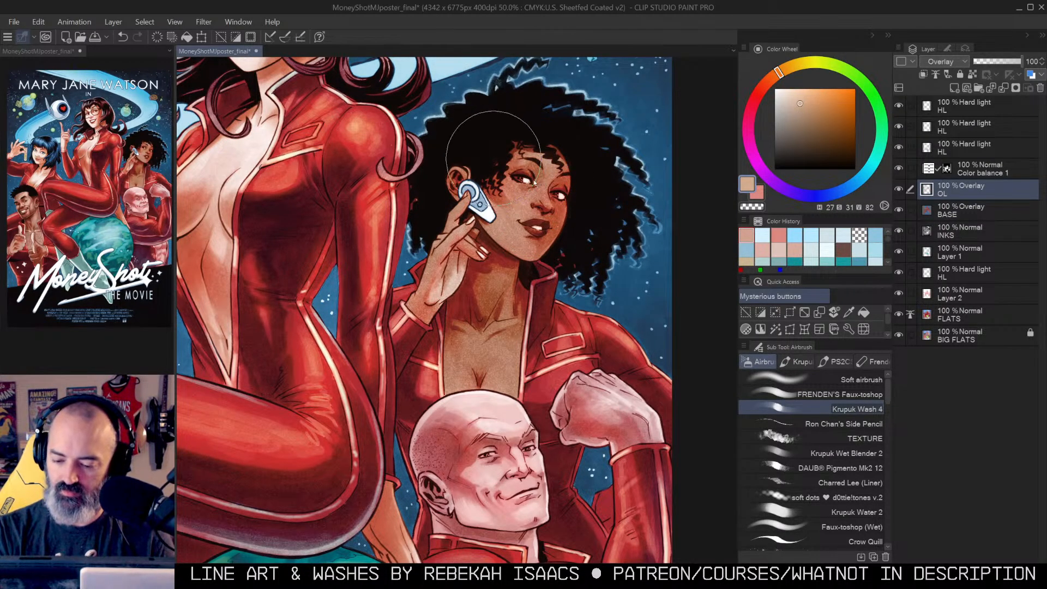
mouse_move(521, 150)
left_mouse_down()
mouse_move(567, 153)
mouse_move(518, 159)
mouse_move(540, 159)
mouse_move(510, 186)
mouse_move(529, 196)
mouse_move(535, 172)
mouse_move(530, 205)
mouse_move(540, 170)
mouse_move(517, 203)
left_mouse_up()
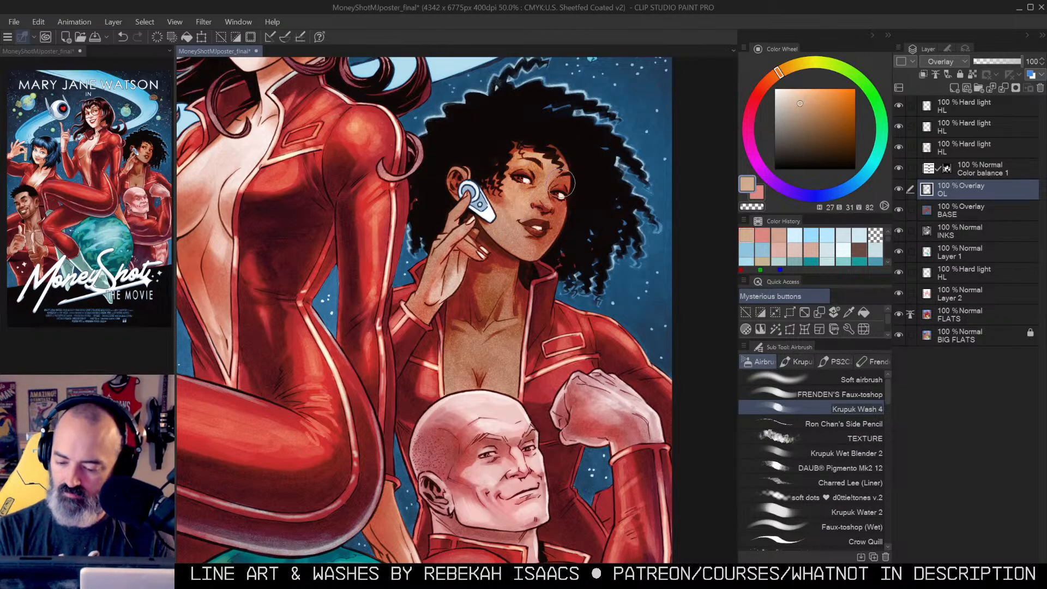
Step: Warm the curly-haired woman's face, neck, chest and raised hand with the Soft airbrush, using a smaller brush for the hand
left_click(862, 380)
left_click_drag(542, 162, 522, 220)
mouse_move(503, 280)
left_mouse_down()
mouse_move(493, 310)
mouse_move(540, 276)
mouse_move(509, 347)
mouse_move(473, 383)
mouse_move(493, 377)
left_mouse_up()
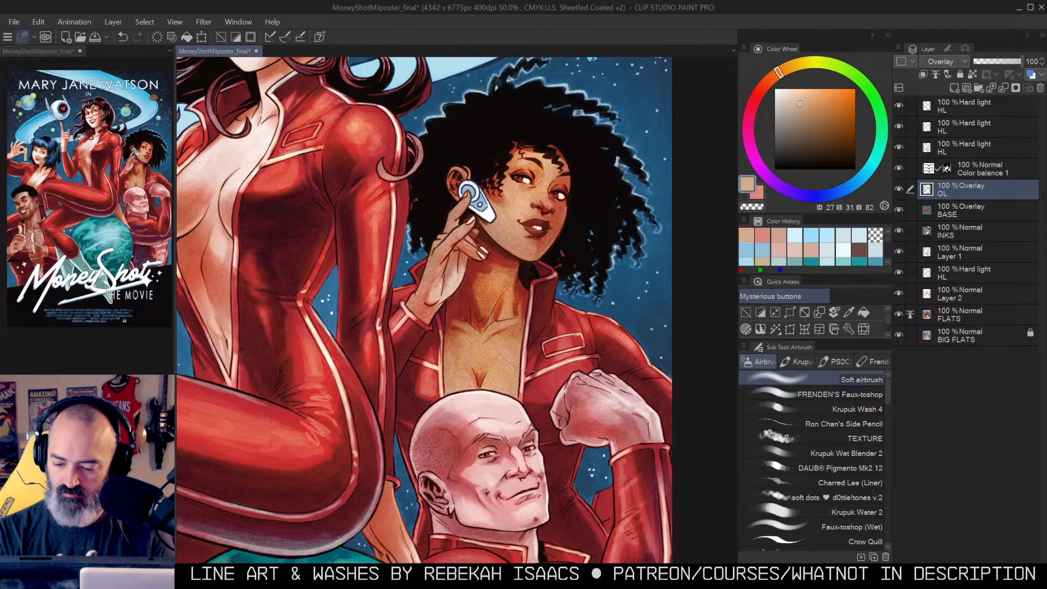
key("bracketleft")
key("bracketleft")
left_click_drag(443, 234, 428, 279)
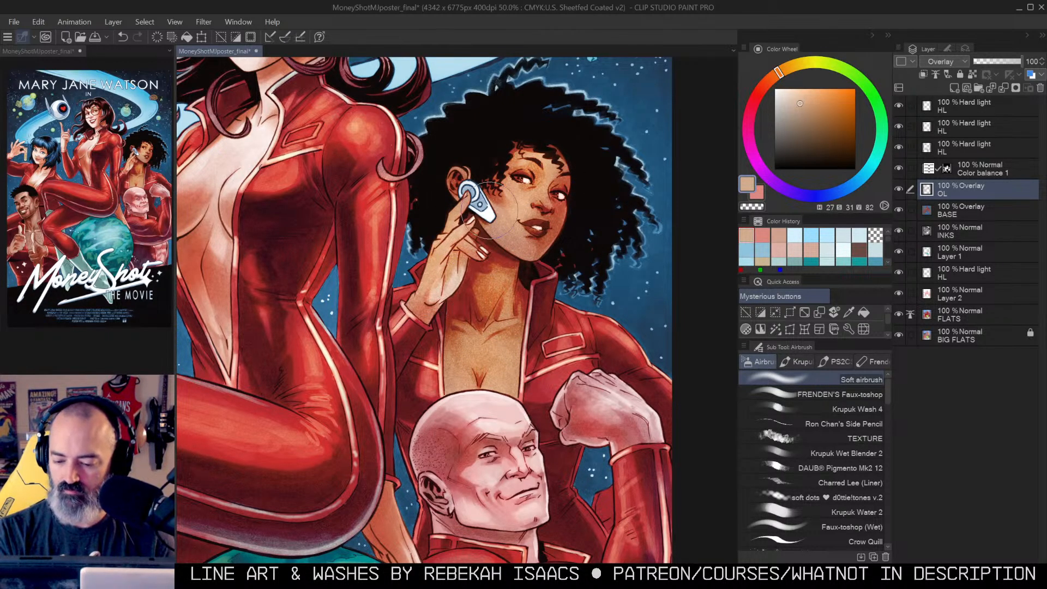
Step: Briefly isolate the OL layer to inspect its painted overlay colours, and restore the full poster
left_click(531, 247, "alt")
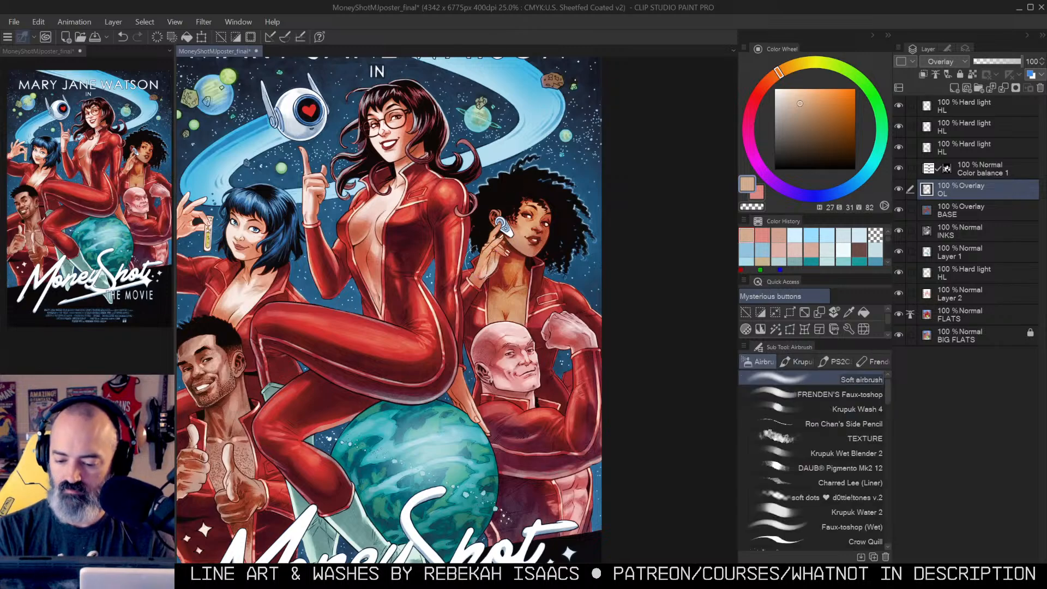
left_click(900, 190, "alt")
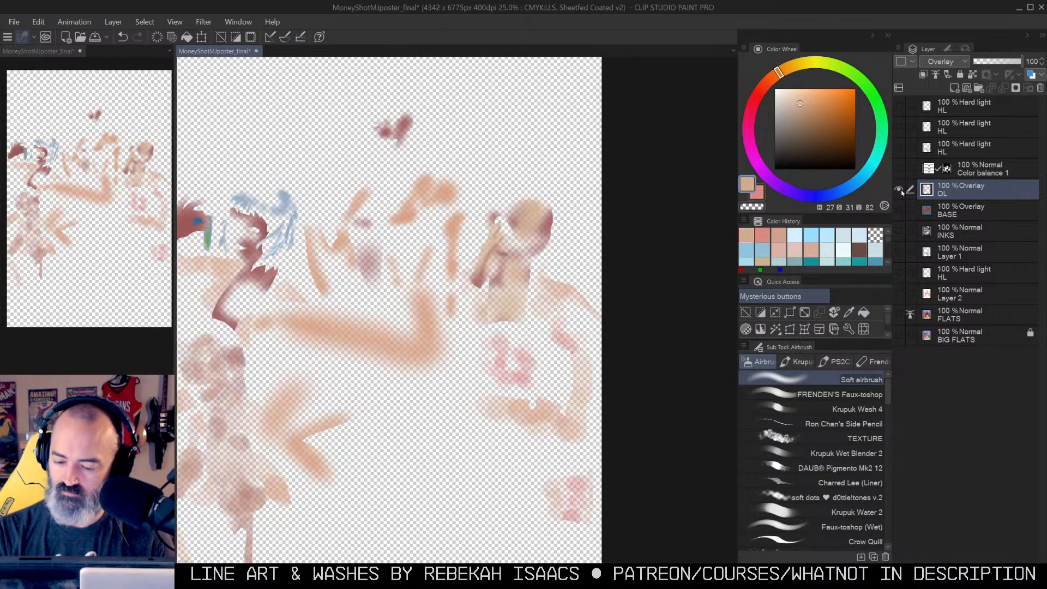
left_click(900, 191, "alt")
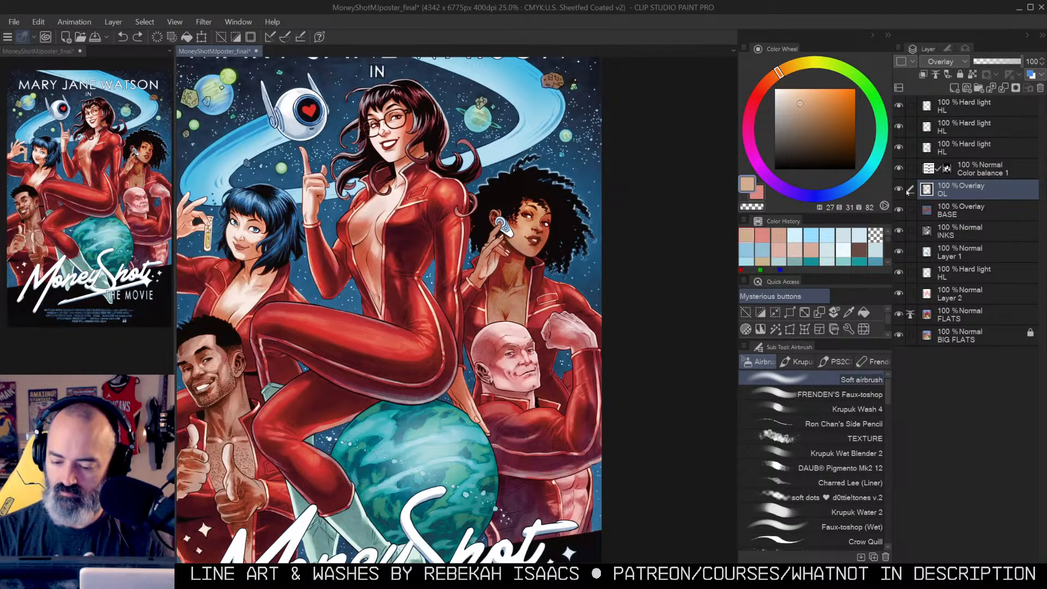
Step: Select the curly-haired woman's skin, hide the selection outline, and add a second OL layer set to Overlay
key("ctrl+d")
left_click(536, 235, "ctrl")
key("w")
left_click(515, 270)
left_click(539, 240, "ctrl")
left_click_drag(546, 255, 568, 301)
left_click(568, 300, "ctrl")
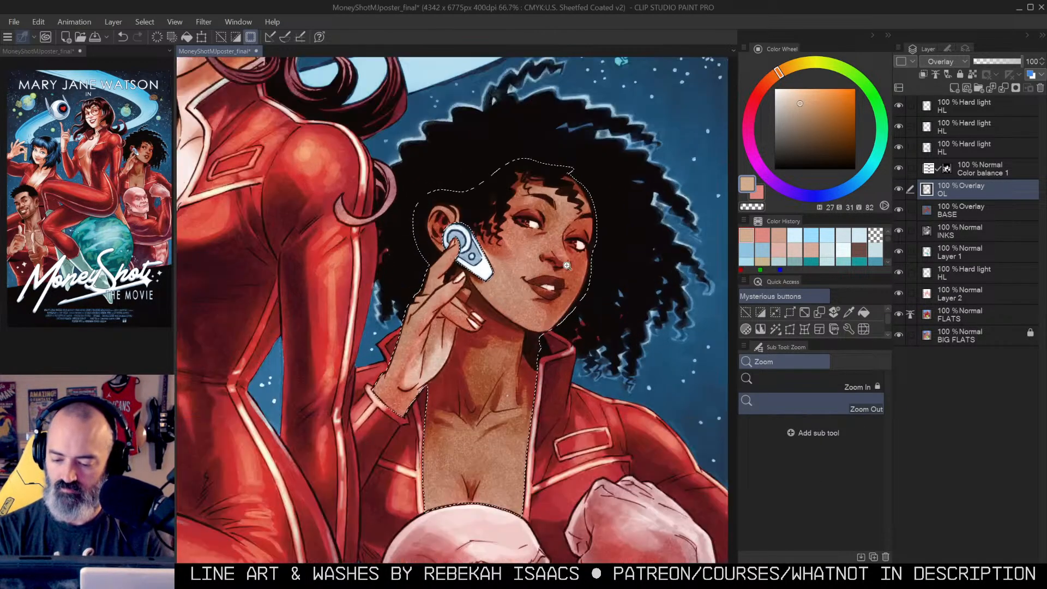
key("ctrl+h")
key("b")
key("ctrl+shift+n")
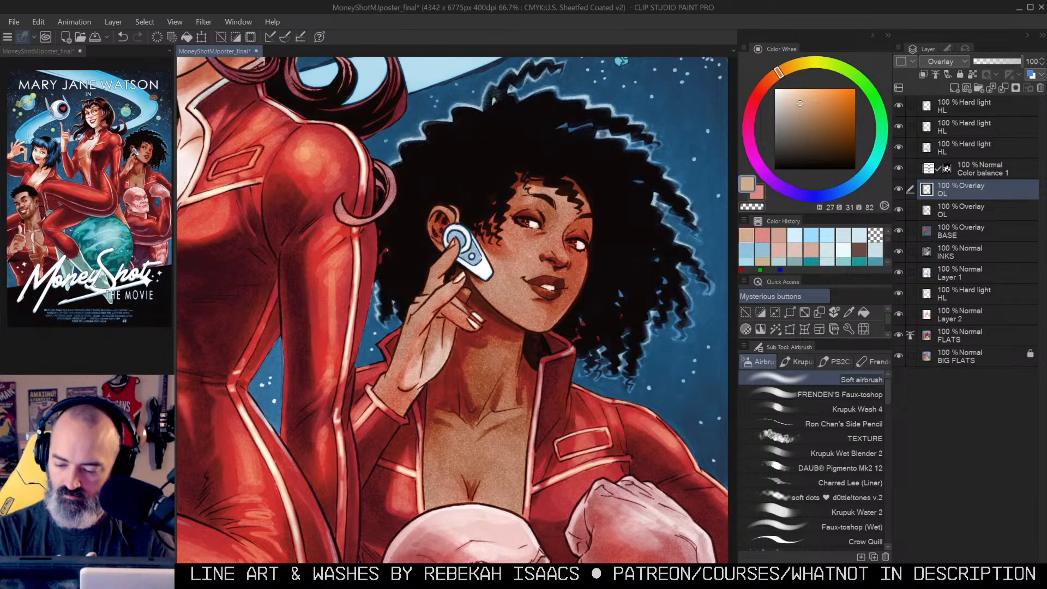
Step: Brush the warm tan over the curly-haired woman's face, chest and raised hand on the new OL layer with the Soft airbrush
left_click_drag(538, 192, 554, 197)
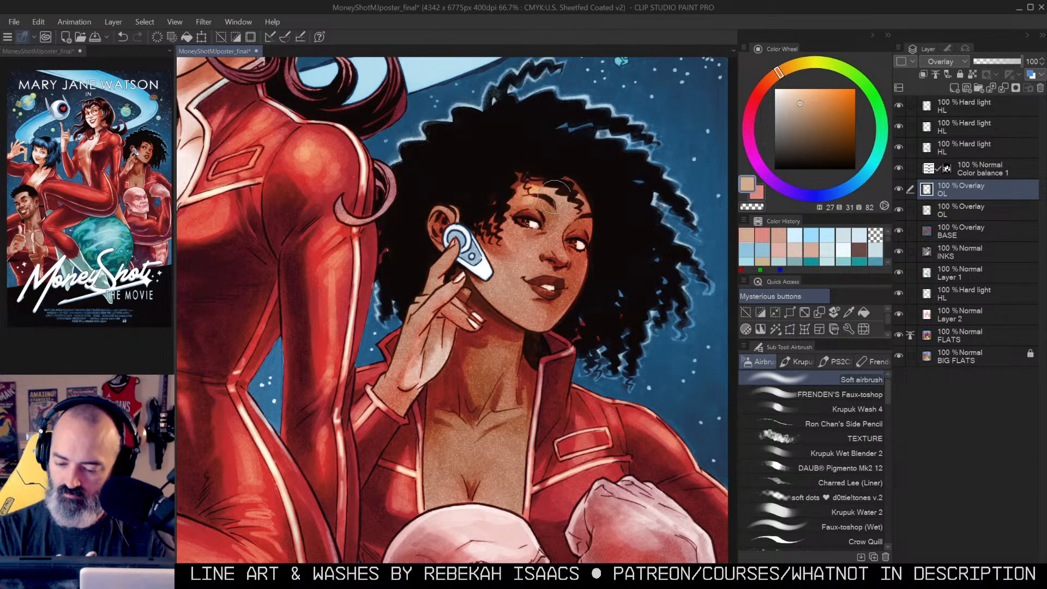
key("ctrl+z")
mouse_move(528, 231)
left_mouse_down()
mouse_move(512, 246)
mouse_move(533, 262)
mouse_move(559, 221)
left_mouse_up()
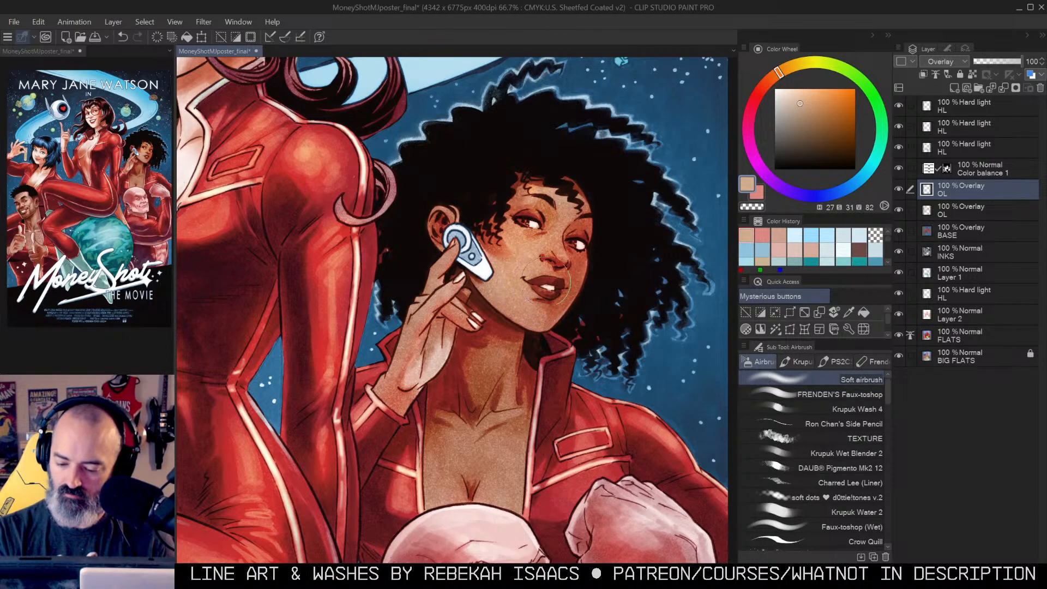
scroll(589, 202, "down", 2)
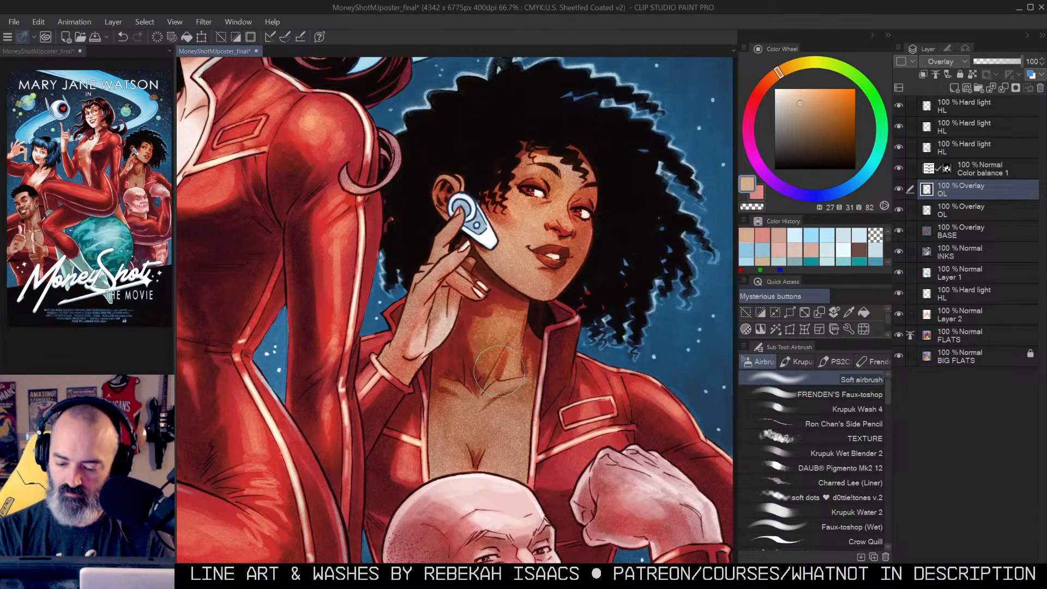
scroll(600, 221, "down", 4)
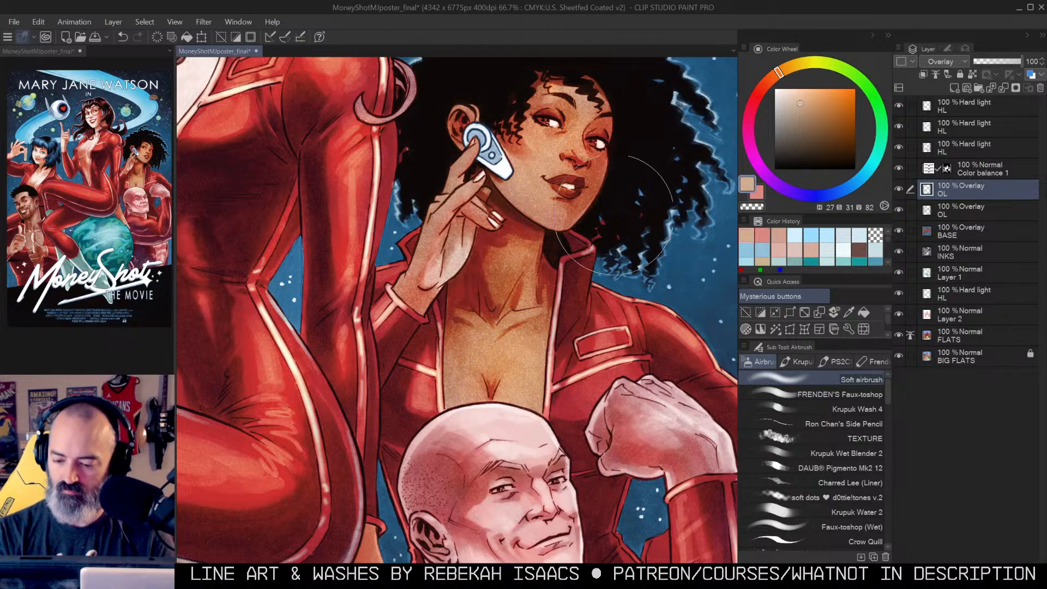
scroll(463, 237, "up", 2)
left_click_drag(463, 238, 426, 227)
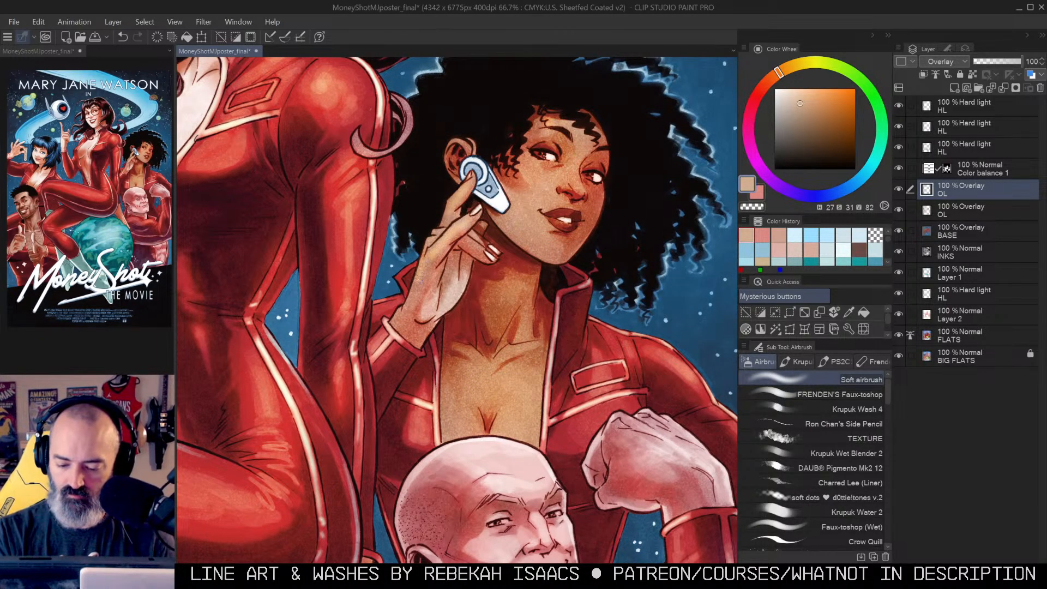
Step: Adjust the new OL layer's colour to hue -11, saturation 8 and luminosity -13
left_click(469, 285, "alt")
left_click(513, 292, "alt")
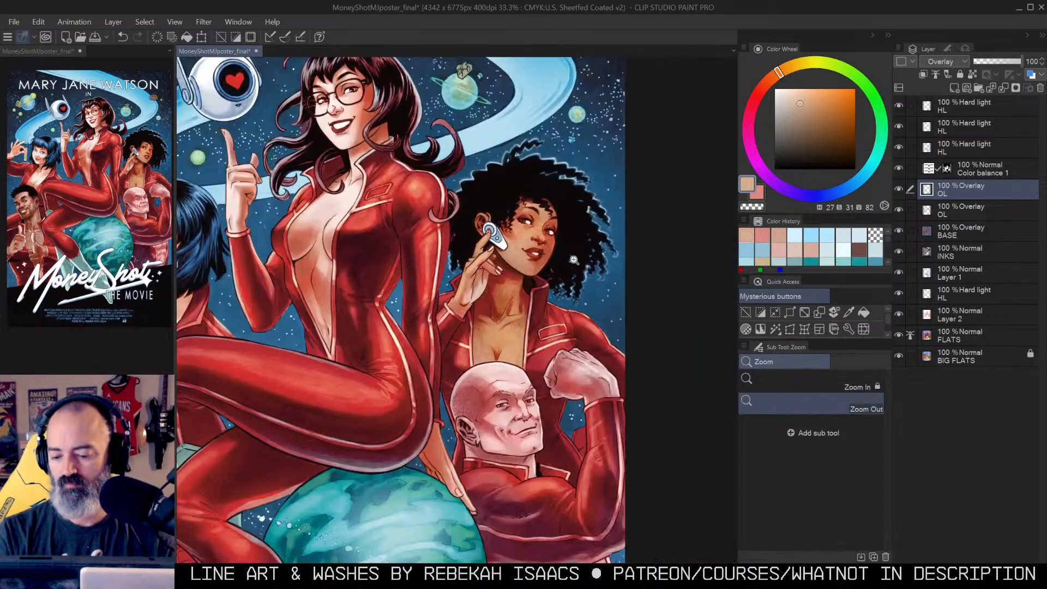
left_click(550, 289, "alt")
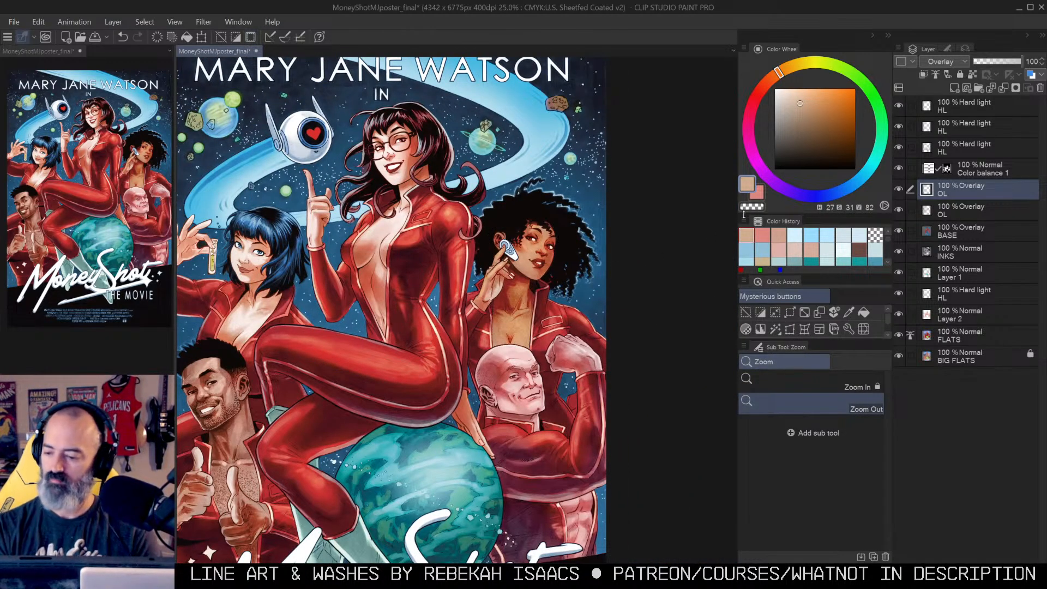
key("ctrl+u")
left_click(861, 180)
left_click_drag(861, 182, 858, 183)
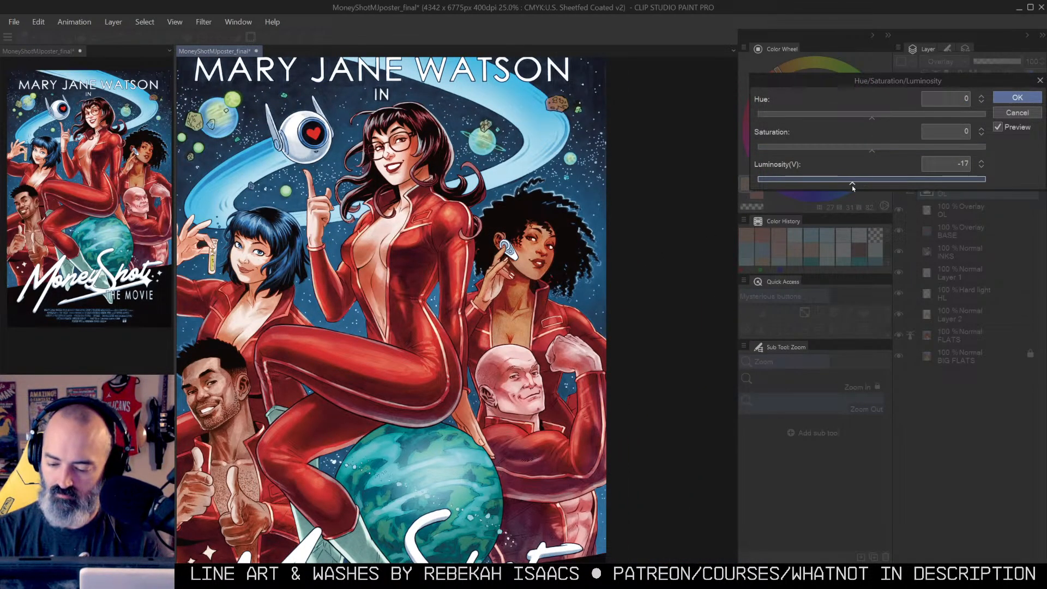
left_click(887, 151)
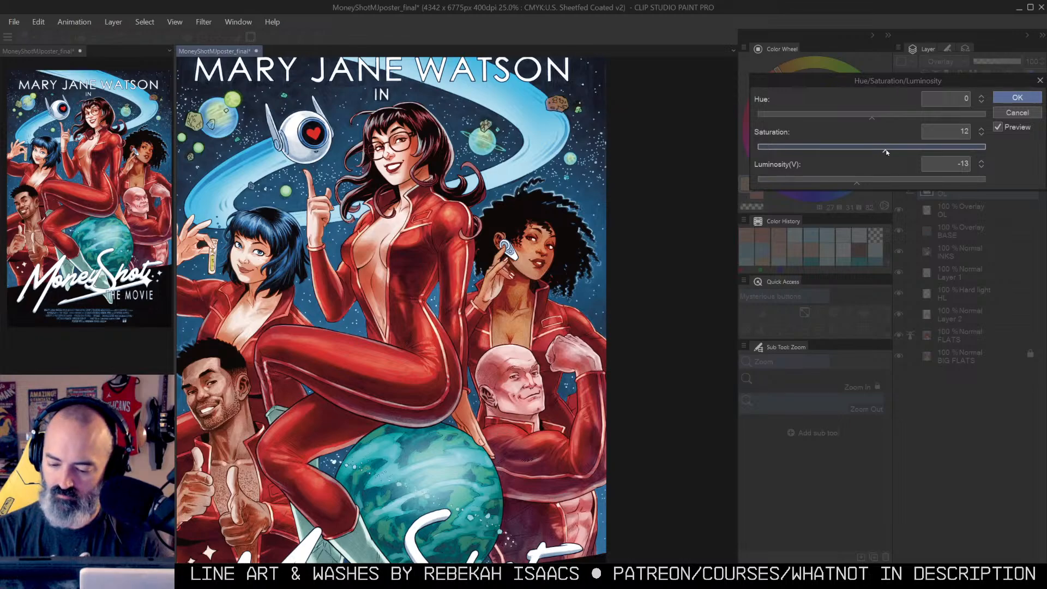
left_click(865, 117)
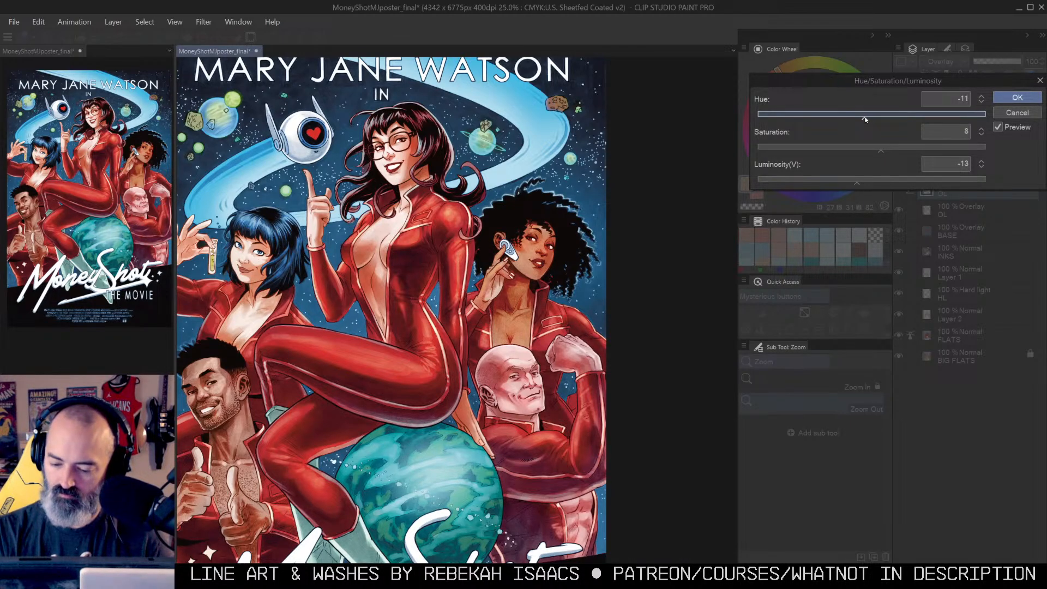
left_click(1018, 98)
Step: Select the bearded man's skin, hide the selection outline, and warm his face, neck and thumbs-up hands with the Soft airbrush
scroll(601, 252, "down", 2)
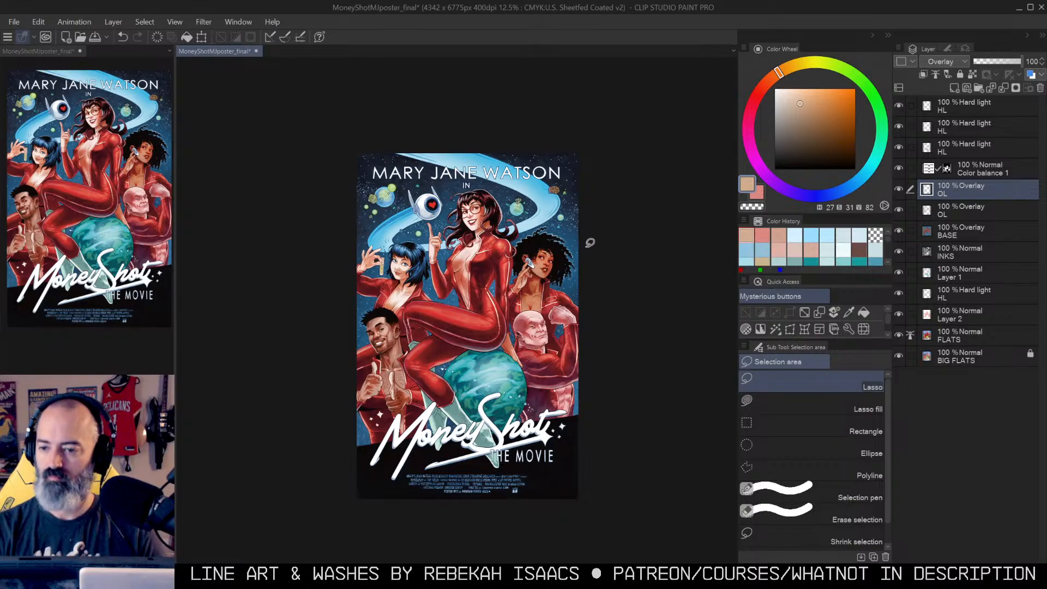
left_click_drag(553, 293, 591, 251)
left_click(496, 248, "ctrl")
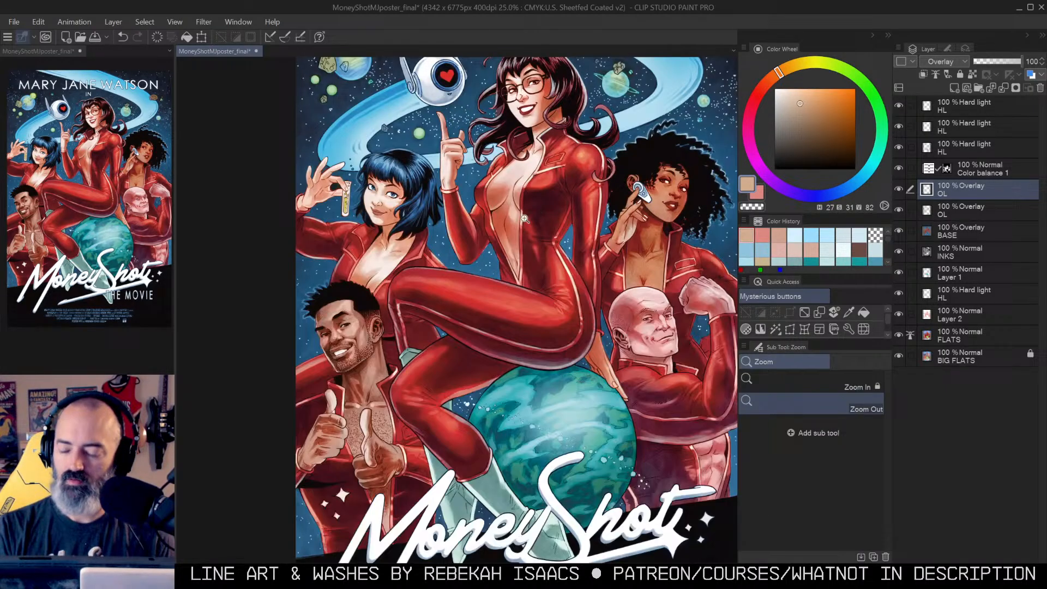
left_click(473, 305, "ctrl")
left_click_drag(473, 305, 555, 176)
key("w")
left_click(404, 204)
key("ctrl+h")
key("b")
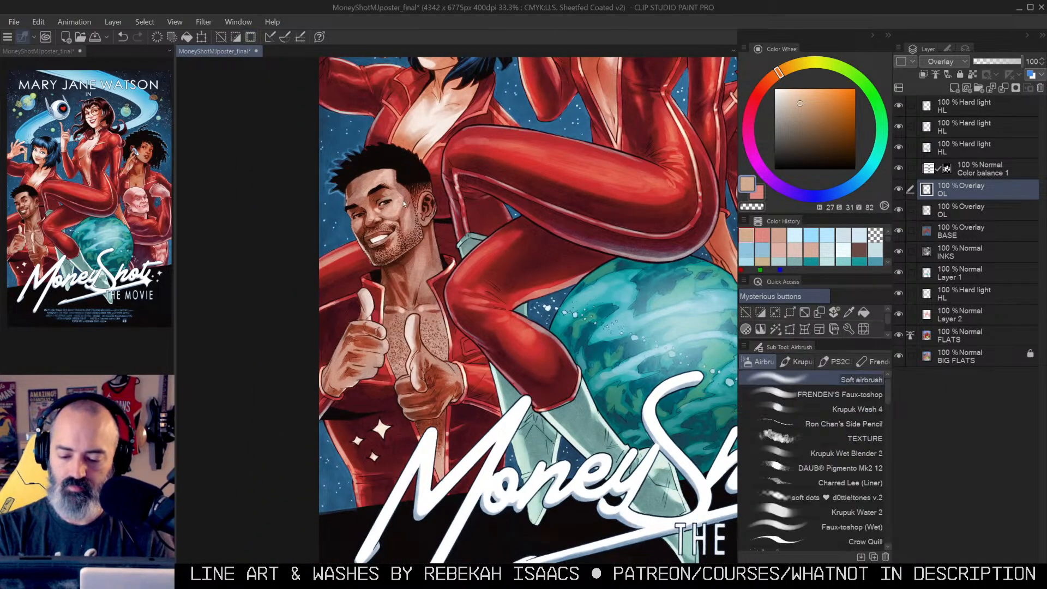
mouse_move(403, 179)
left_mouse_down()
mouse_move(385, 200)
mouse_move(404, 204)
mouse_move(381, 210)
mouse_move(411, 210)
mouse_move(419, 198)
mouse_move(385, 174)
mouse_move(426, 279)
left_mouse_up()
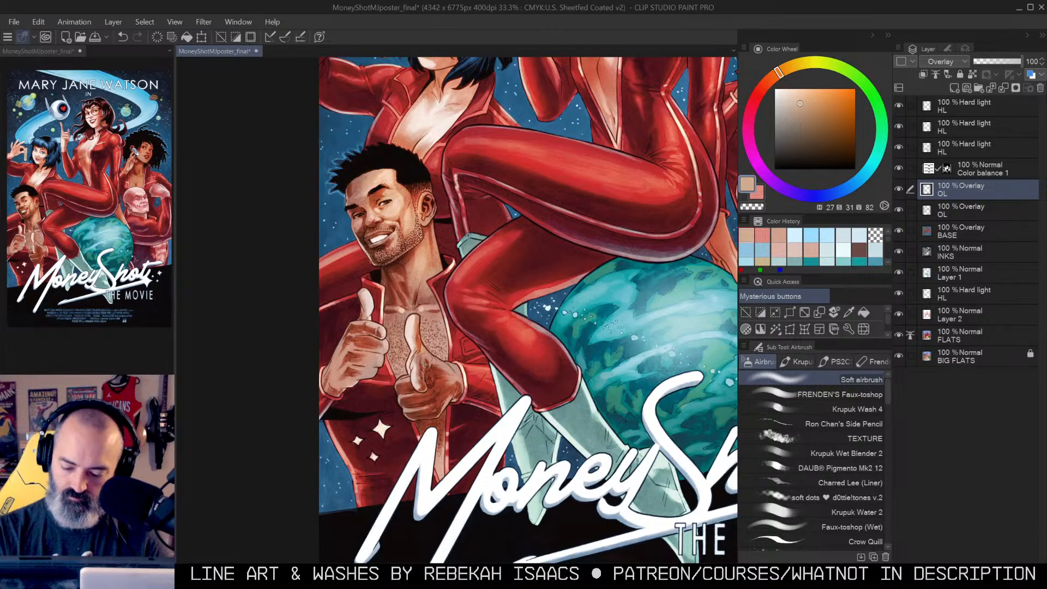
left_click_drag(456, 375, 451, 375)
left_click_drag(363, 333, 343, 371)
Step: Clear the selection and brush warm tan over the bald man's head and face on the new OL layer
key("alt+space")
left_click(504, 281)
left_click_drag(581, 285, 533, 280)
left_click_drag(602, 305, 508, 351)
double_click(582, 275)
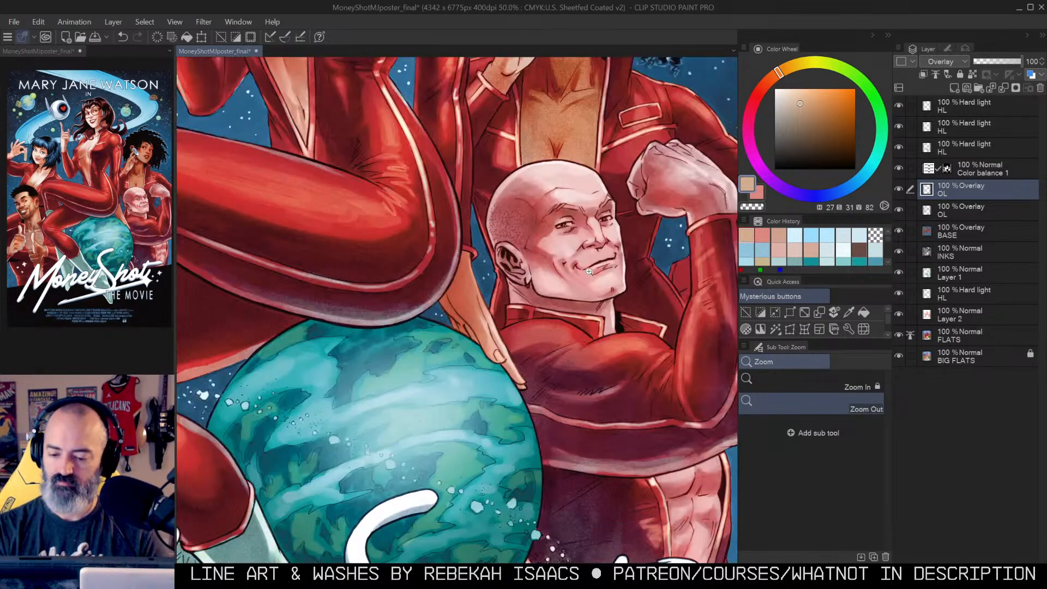
key("ctrl+d")
mouse_move(544, 210)
left_mouse_down()
mouse_move(561, 243)
mouse_move(546, 234)
mouse_move(612, 180)
mouse_move(542, 226)
mouse_move(554, 220)
mouse_move(554, 197)
left_mouse_up()
left_click_drag(589, 252, 605, 212)
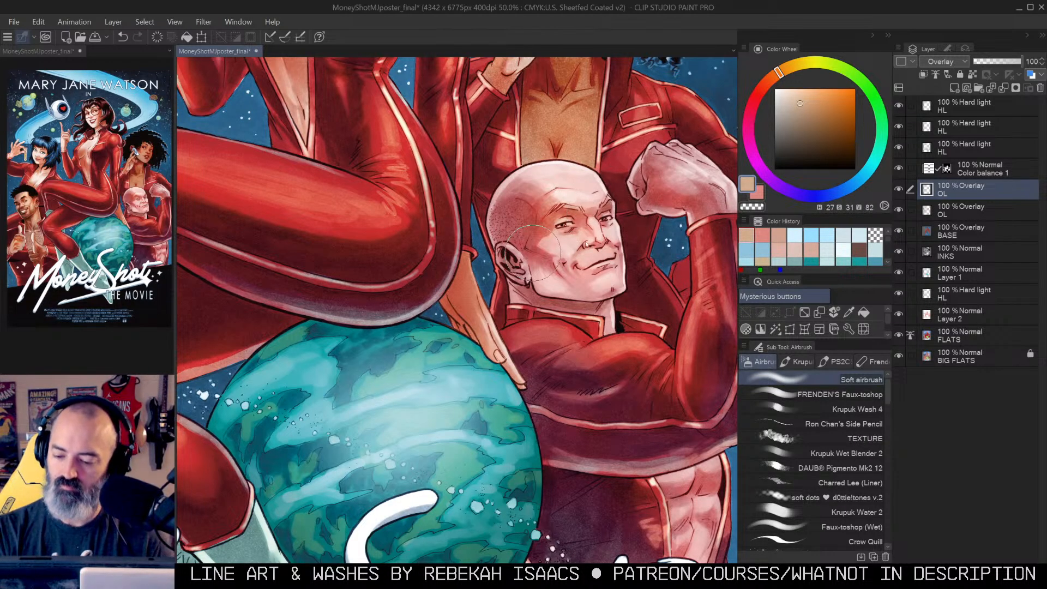
left_click(592, 270, "alt")
left_click(575, 279, "alt")
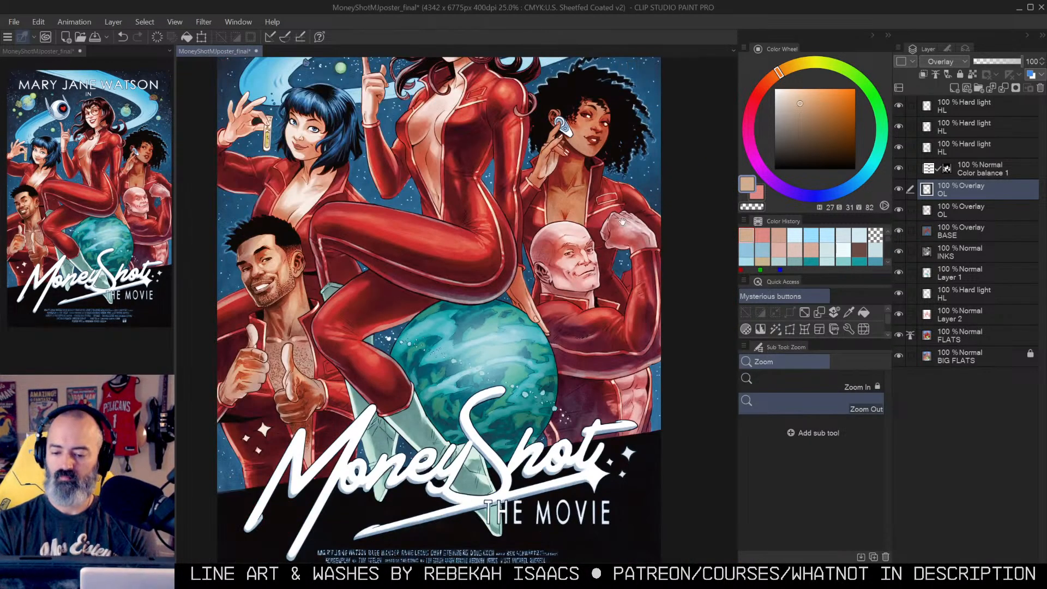
left_click_drag(517, 192, 538, 309)
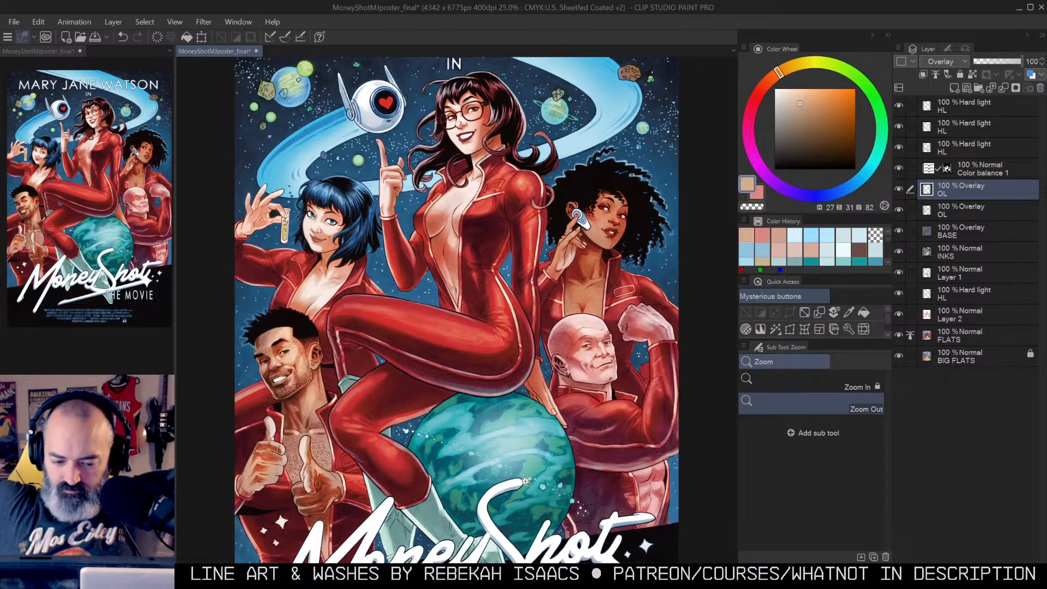
Step: Check the planets near the robot by toggling the visibility of the two OL layers
double_click(305, 93)
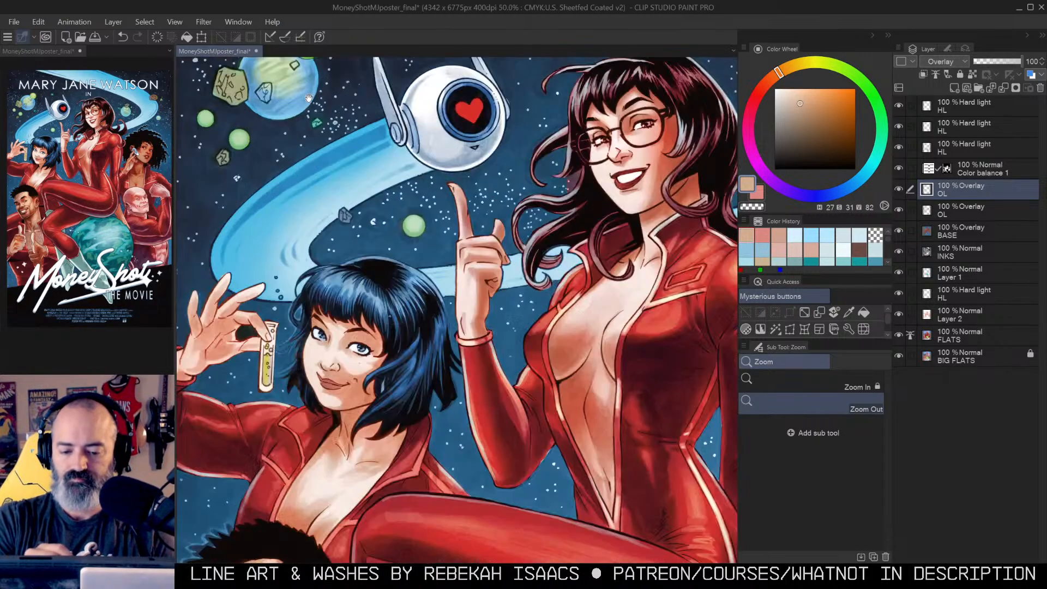
left_click_drag(307, 94, 481, 229)
left_click(492, 219)
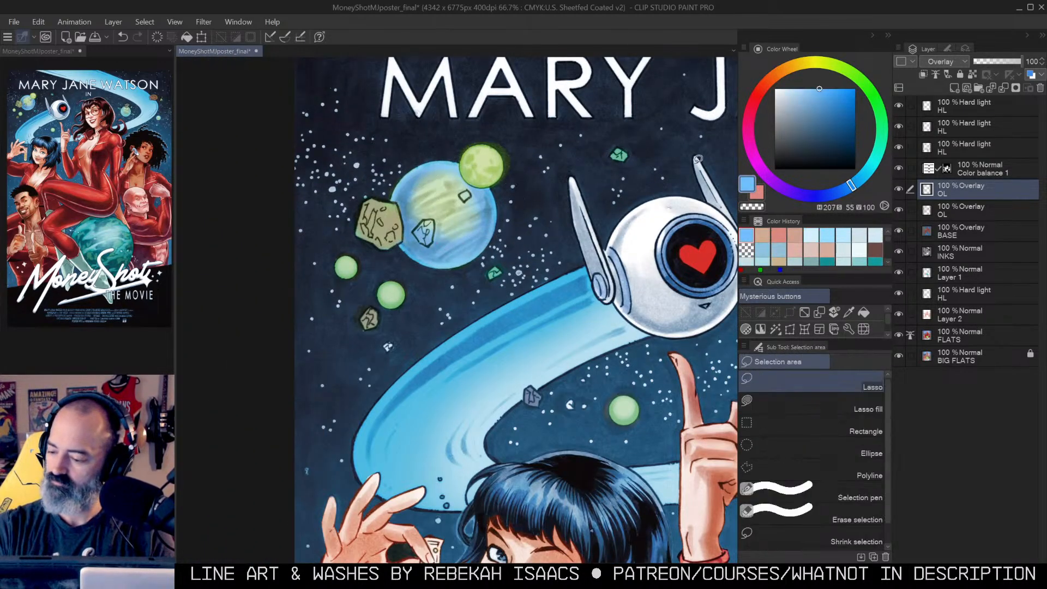
left_click(900, 193)
left_click(900, 210)
left_click(900, 211)
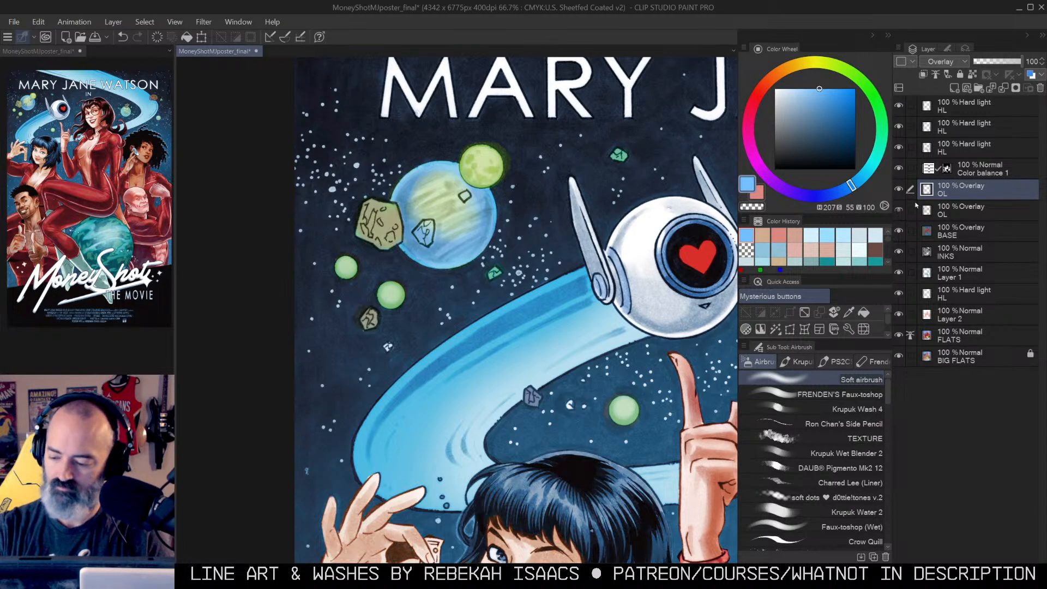
Step: Isolate Layer 1 to inspect its background colours, make it the active layer, and restore the full poster
left_click(900, 273)
left_click(900, 274, "alt")
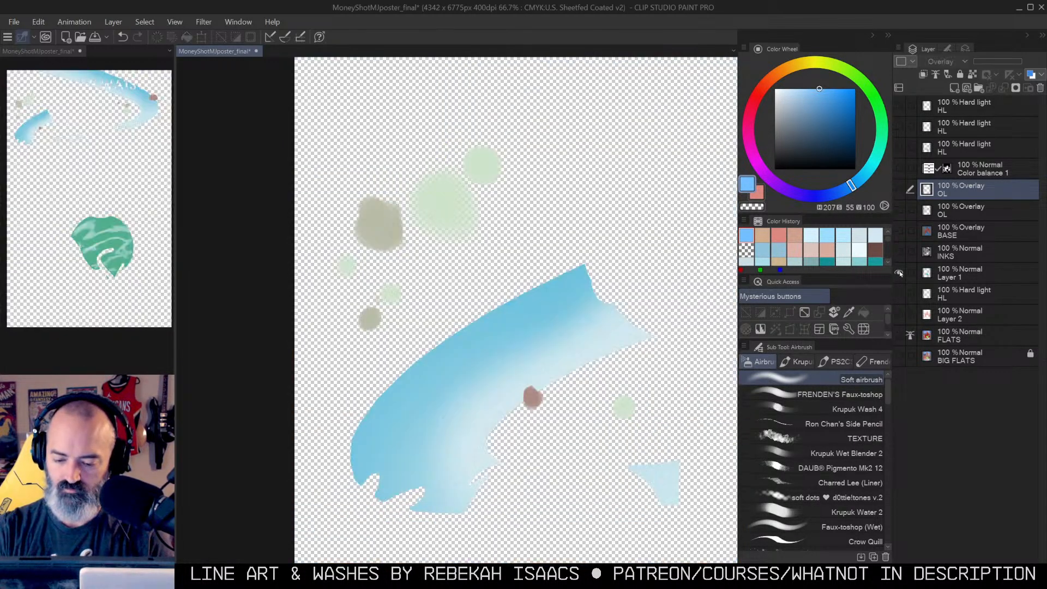
left_click_drag(652, 295, 468, 298)
left_click(500, 308, "alt")
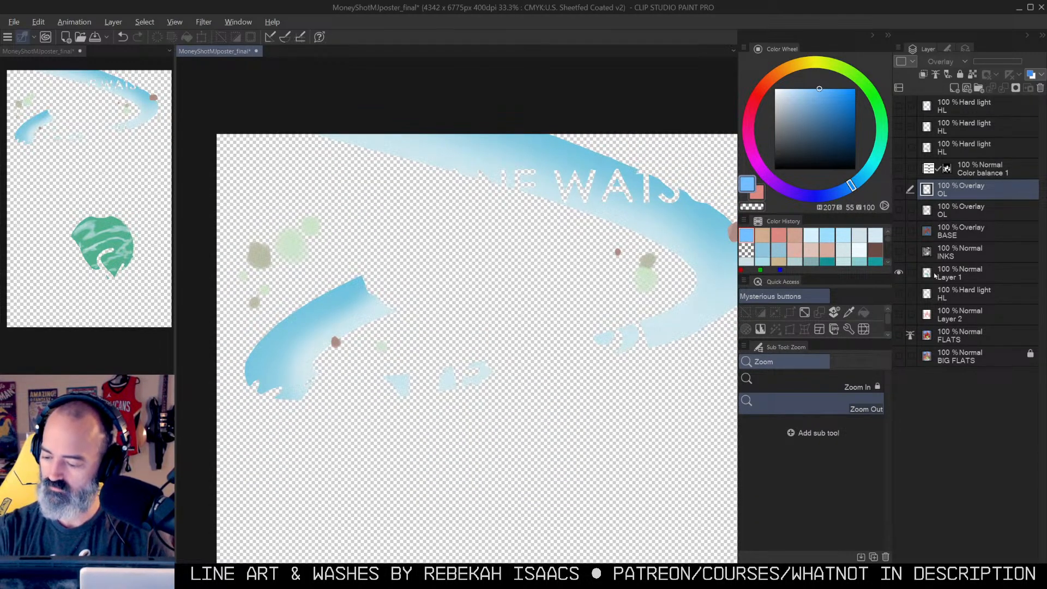
left_click(936, 275)
left_click(899, 273, "alt")
Step: Sample nearby blues and brush the large blue planet on Layer 1 with pale blue (195, 16, 91), reducing the brush size
left_click(382, 241, "ctrl")
left_click_drag(311, 240, 466, 245)
left_click(444, 252, "ctrl")
left_click(405, 210, "alt")
mouse_move(404, 213)
left_mouse_down()
mouse_move(420, 240)
mouse_move(373, 244)
mouse_move(396, 265)
left_mouse_up()
left_click(616, 251, "alt")
key("bracketleft")
key("bracketleft")
key("bracketleft")
key("ctrl+space")
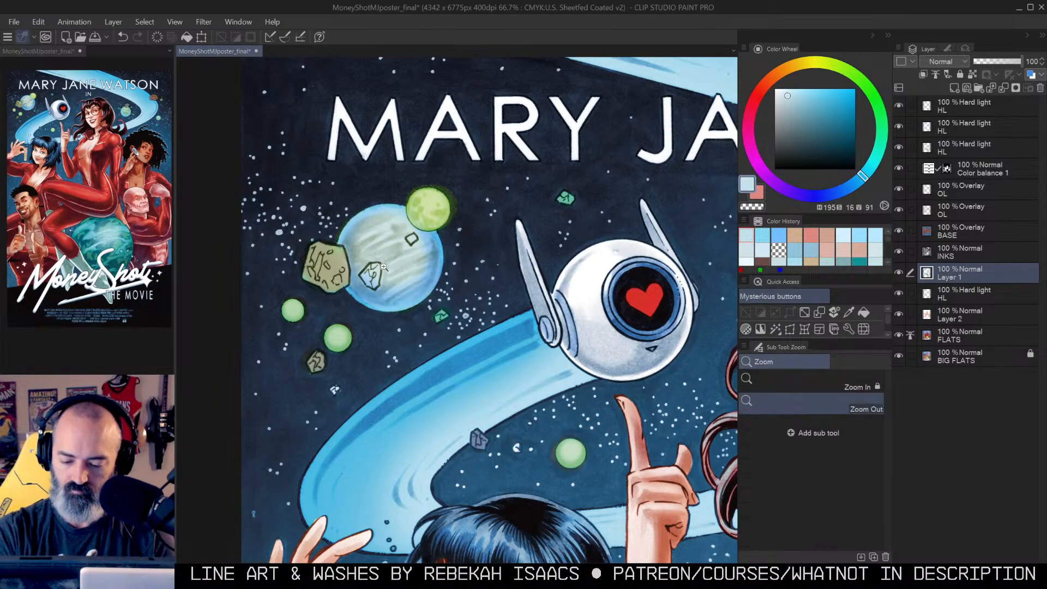
Step: Repaint the small asteroid in front of the planet and brush pale yellow-green (76, 11, 91) highlights over the neighbouring asteroids
left_click(384, 266, "ctrl")
left_click(381, 277, "alt")
left_click_drag(364, 272, 368, 293)
left_click(784, 97)
left_click_drag(370, 266, 373, 289)
mouse_move(289, 240)
left_mouse_down()
mouse_move(315, 244)
mouse_move(300, 279)
mouse_move(320, 264)
mouse_move(303, 287)
left_mouse_up()
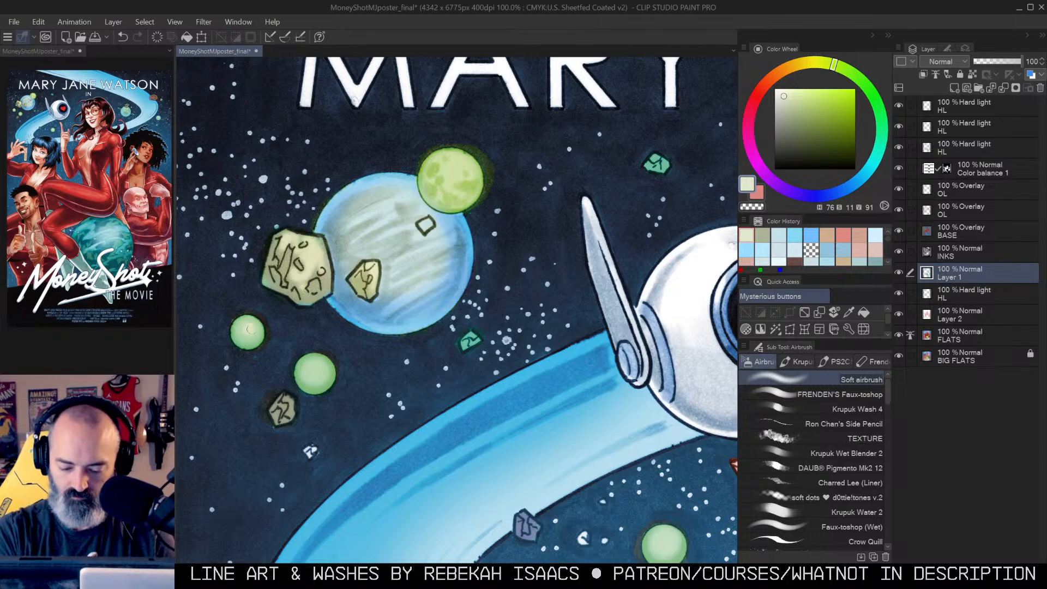
left_click_drag(286, 402, 292, 410)
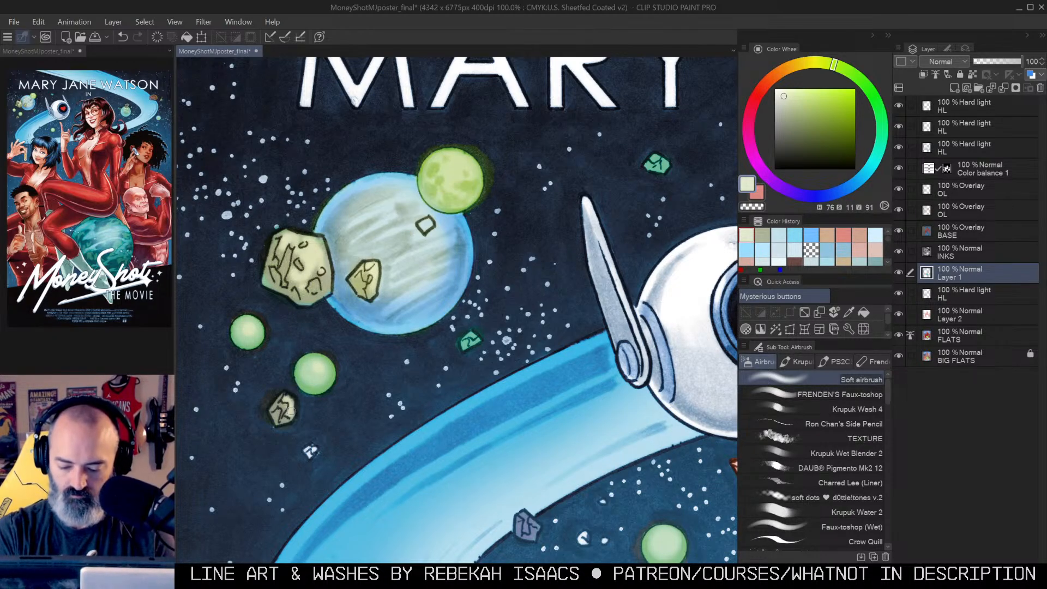
key("m")
left_click_drag(663, 155, 658, 158)
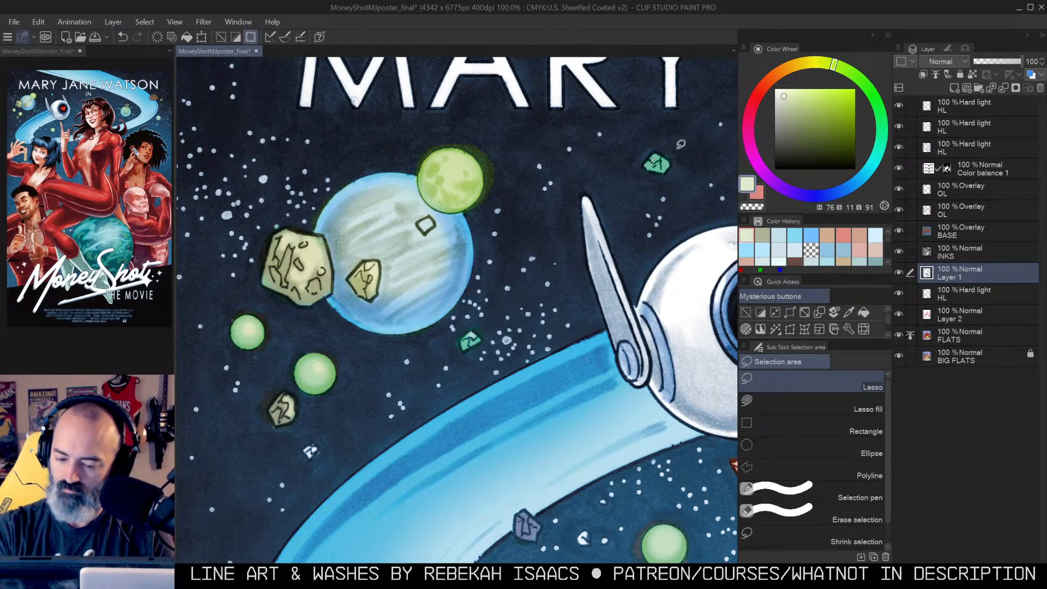
key("ctrl+d")
Step: Brush pale highlights over the teal asteroid above the robot, the asteroids by the ringed planet, and the planet's ring
key("b")
left_click_drag(636, 230, 210, 273)
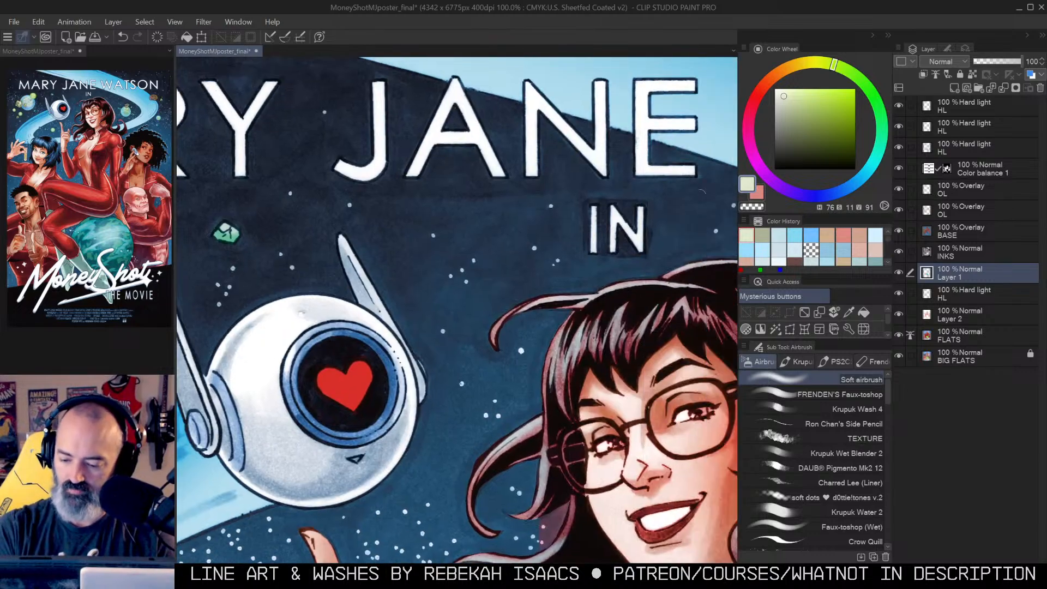
left_click_drag(580, 261, 218, 193)
left_click_drag(628, 318, 522, 237)
mouse_move(483, 188)
left_mouse_down()
mouse_move(507, 181)
mouse_move(482, 237)
mouse_move(414, 245)
left_mouse_up()
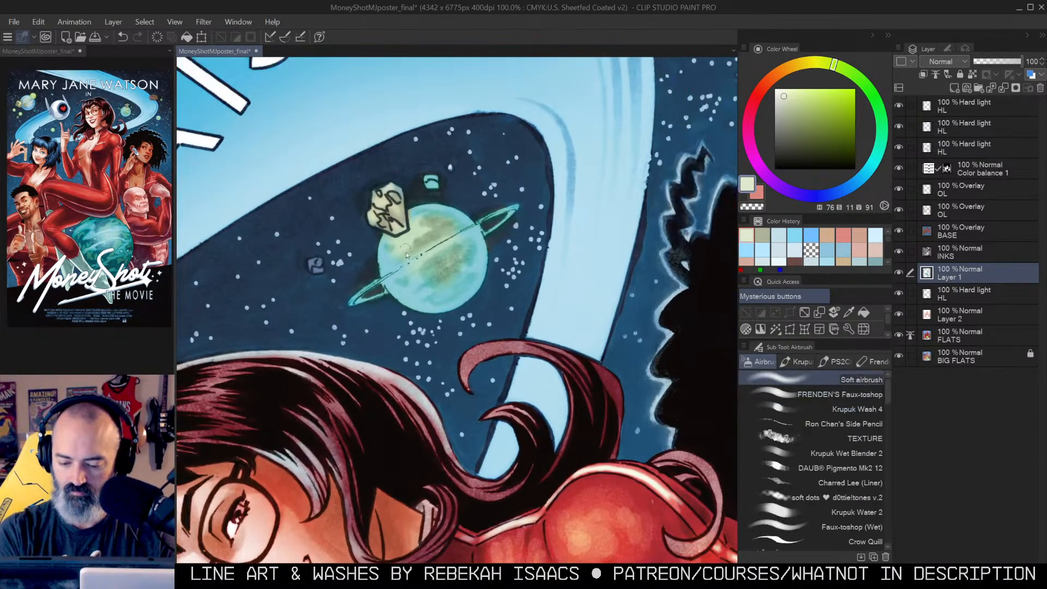
left_click_drag(382, 293, 380, 280)
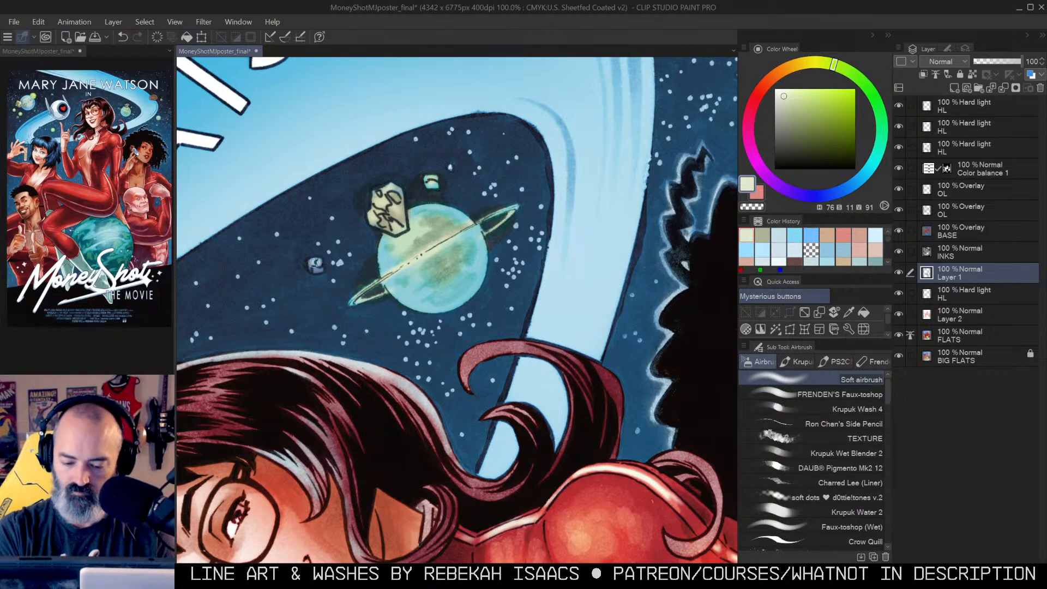
Step: Examine the recoloured ringed planet, the nearby asteroids and the green planet up close and within the full poster
left_click(469, 240, "alt")
left_click(480, 234, "alt")
double_click(491, 234, "shift")
left_click(643, 180, "ctrl")
left_click_drag(676, 191, 609, 203)
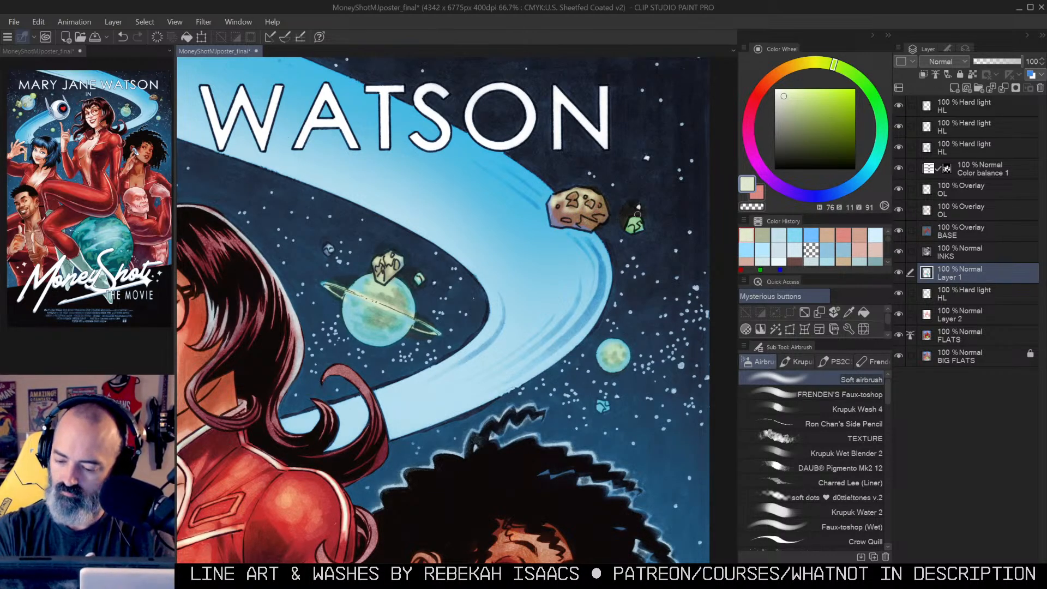
left_click(614, 347, "alt")
left_click(613, 346, "alt")
left_click(614, 347, "alt")
mouse_move(599, 360)
left_mouse_down()
mouse_move(651, 171)
mouse_move(653, 182)
mouse_move(610, 186)
left_mouse_up()
double_click(617, 205, "alt")
key("m")
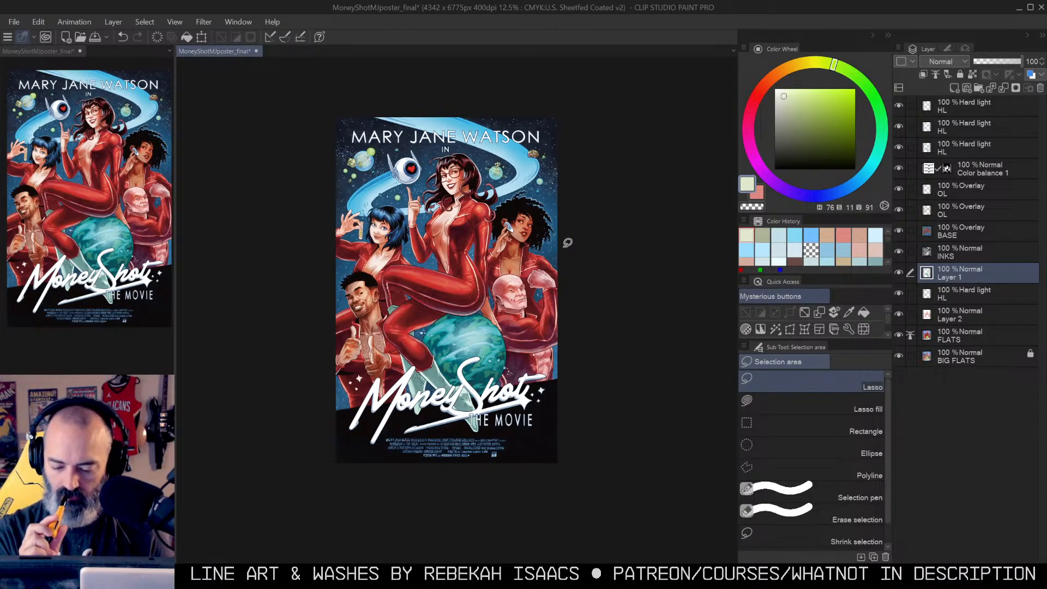
Step: Make the upper OL overlay layer active, select the skin of the man giving thumbs up, and hide the selection outline
key("ctrl+space")
mouse_move(371, 344)
left_mouse_down()
mouse_move(390, 345)
mouse_move(398, 301)
left_mouse_up()
key("b")
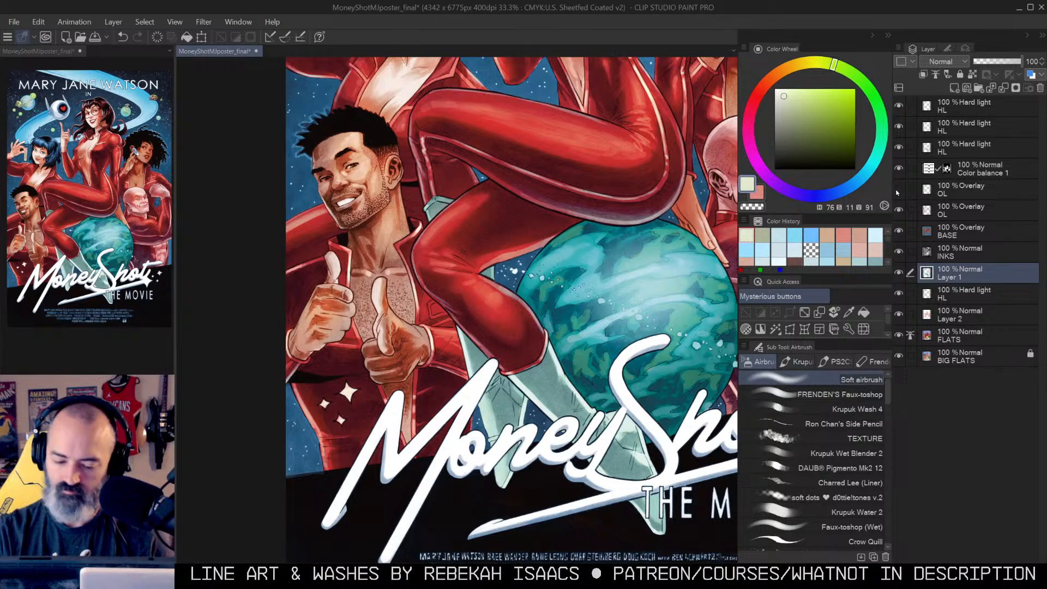
left_click(960, 189)
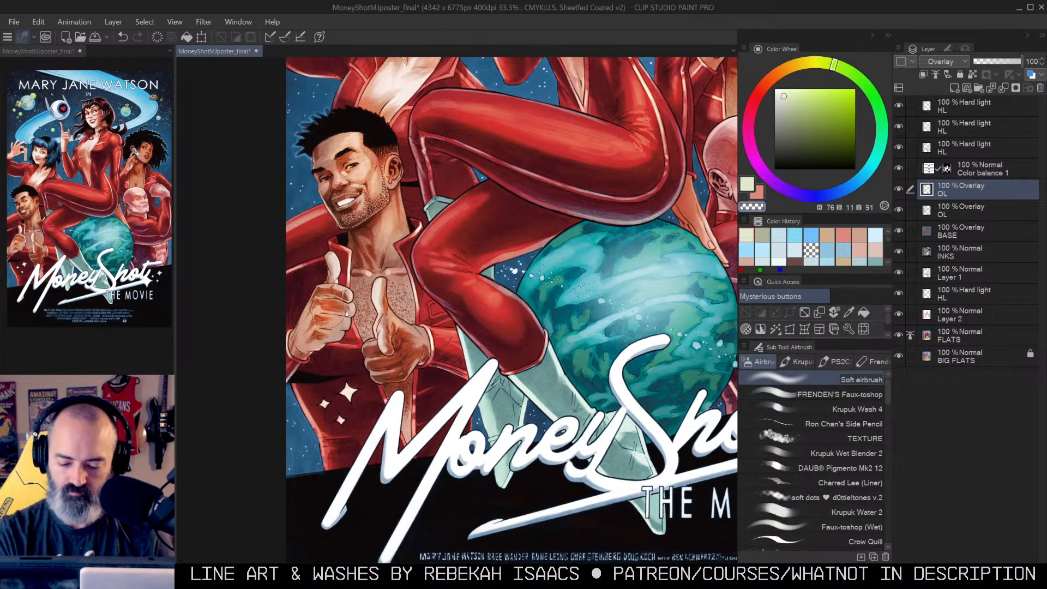
key("w")
left_click(392, 345)
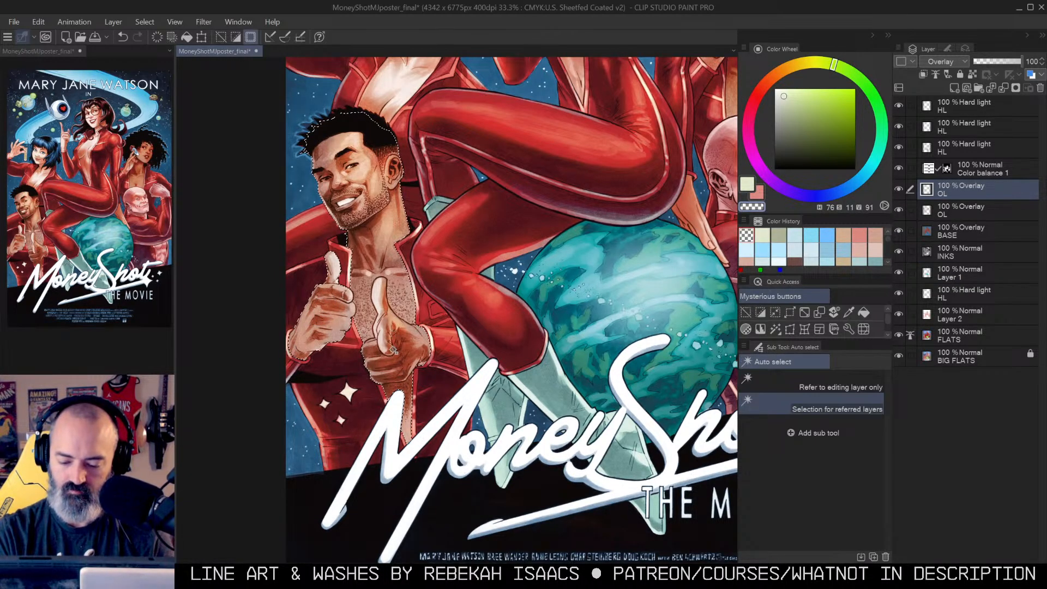
key("ctrl+d")
key("b")
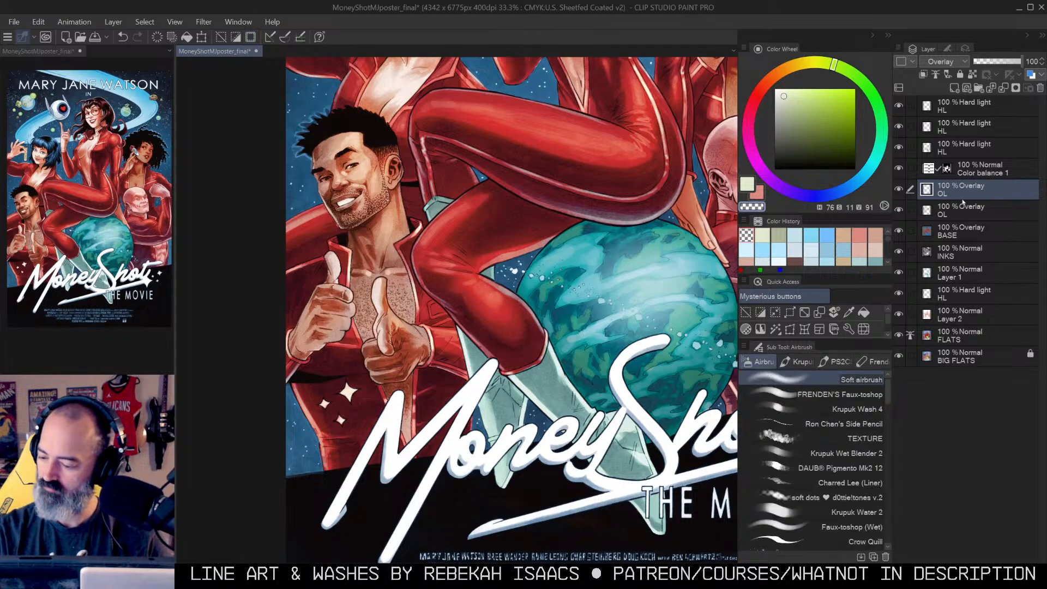
Step: Isolate Layer 1 to inspect its contents, restore the full poster, and make Layer 1 the active layer
left_click(899, 272, "alt")
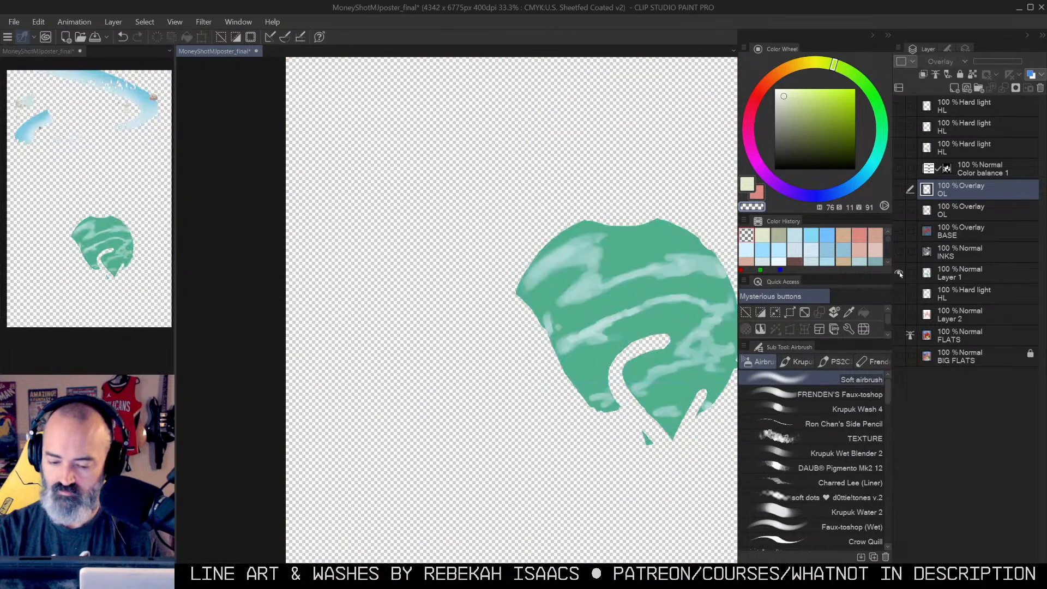
left_click(899, 274, "alt")
left_click(928, 274)
Step: Try brushing muted brown (26, 26, 61) over the man's raised hand
left_click_drag(788, 121, 797, 119)
left_click(370, 168, "alt")
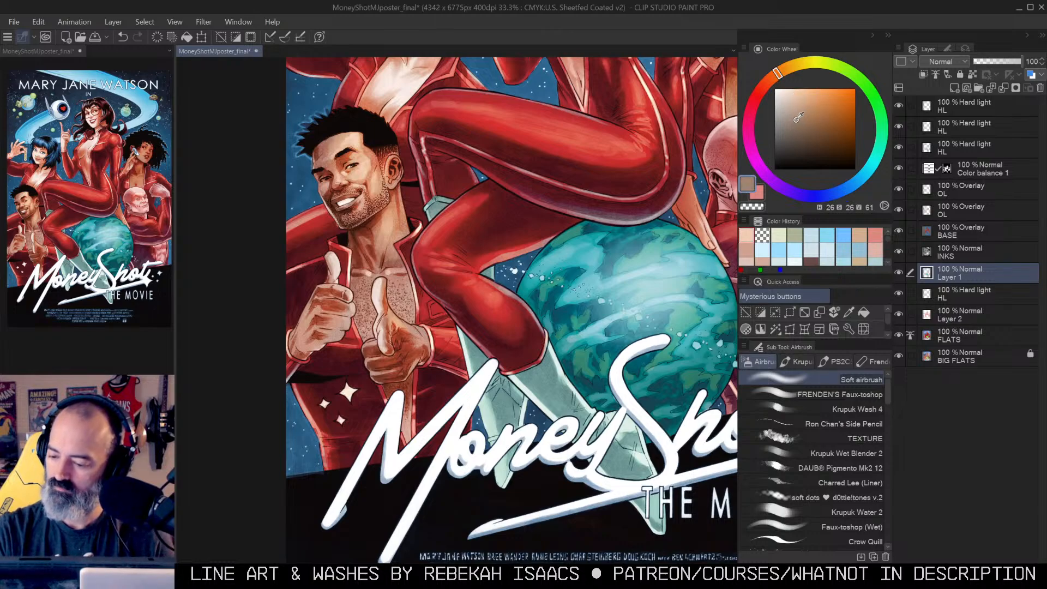
mouse_move(320, 316)
left_mouse_down()
mouse_move(310, 337)
mouse_move(323, 334)
left_mouse_up()
key("ctrl+z")
Step: Reselect the man's skin and airbrush pale tan (26, 15, 75) over his hands on Layer 1 with a larger brush
left_click_drag(793, 110, 786, 108)
mouse_move(313, 316)
left_mouse_down()
mouse_move(281, 359)
mouse_move(331, 327)
mouse_move(295, 330)
left_mouse_up()
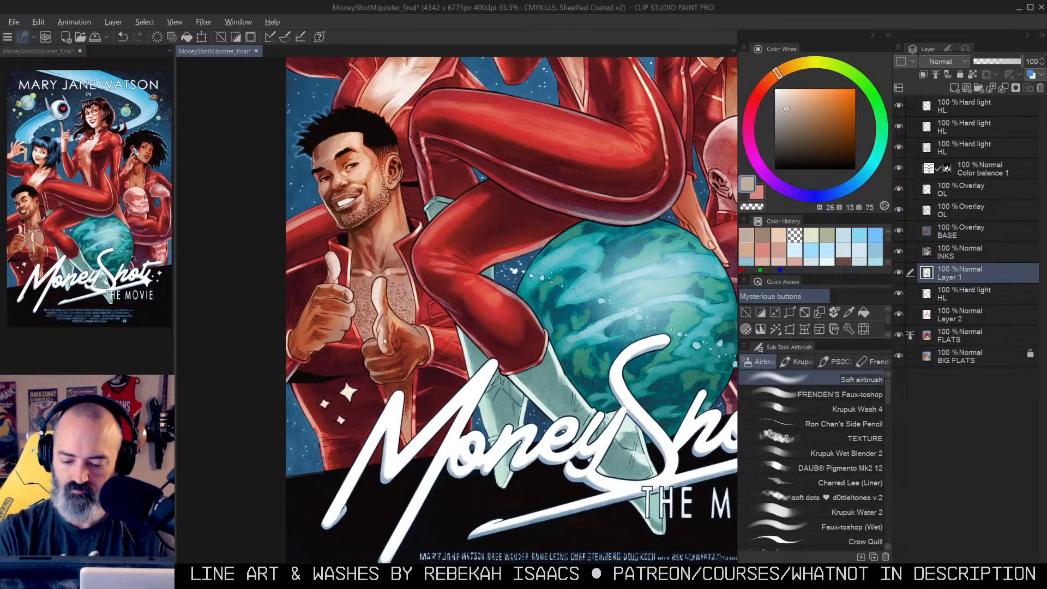
key("bracketright")
key("ctrl+z")
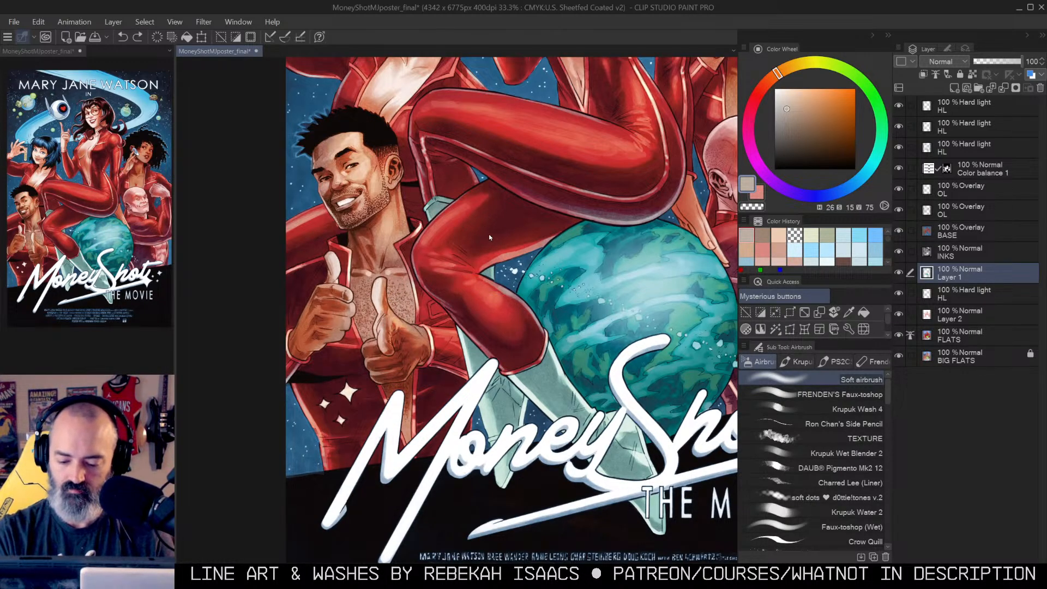
key("w")
left_click(402, 334)
key("ctrl+h")
key("b")
key("bracketright")
left_click_drag(396, 362, 364, 356)
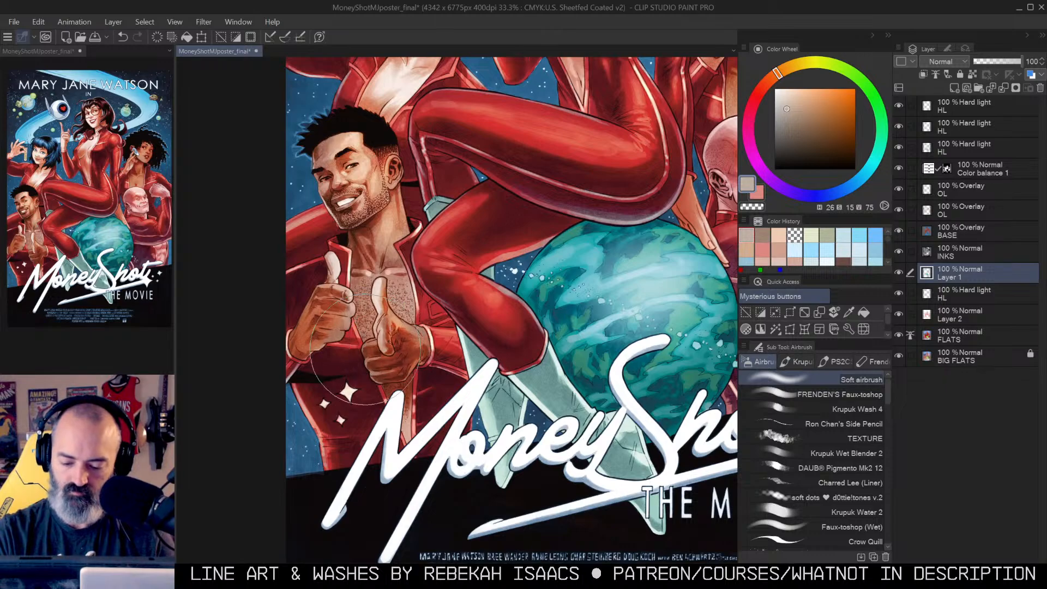
Step: Review the full poster and inspect the face of the blue-haired woman holding the test tube
key("alt+space")
left_click(423, 305, "alt")
left_click(435, 297, "alt")
left_click(450, 295, "alt")
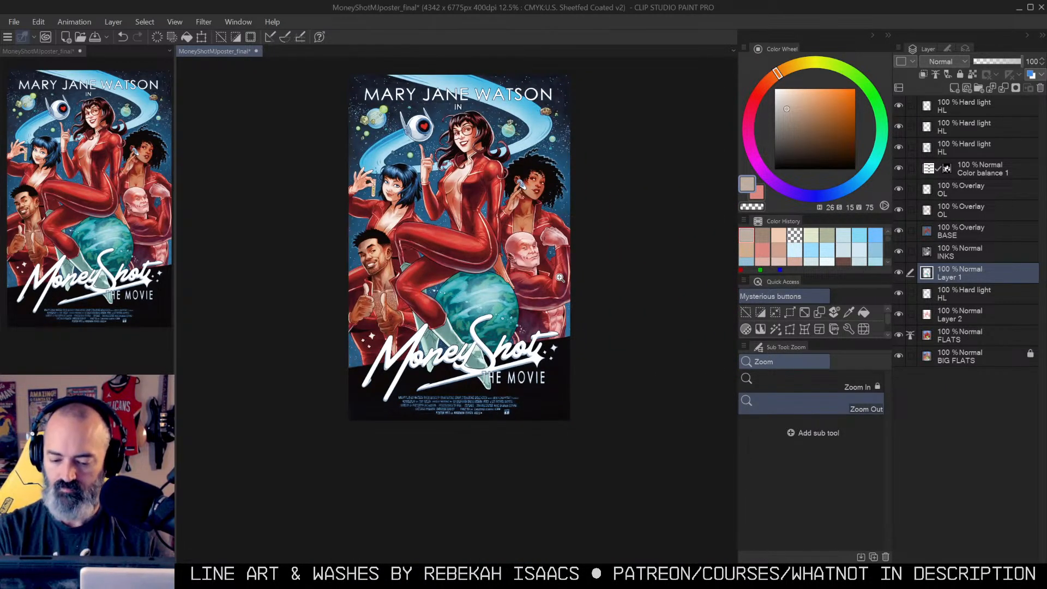
left_click_drag(491, 226, 509, 277)
left_click(509, 277)
left_click(509, 277)
left_click(507, 277)
left_click_drag(519, 229, 655, 223)
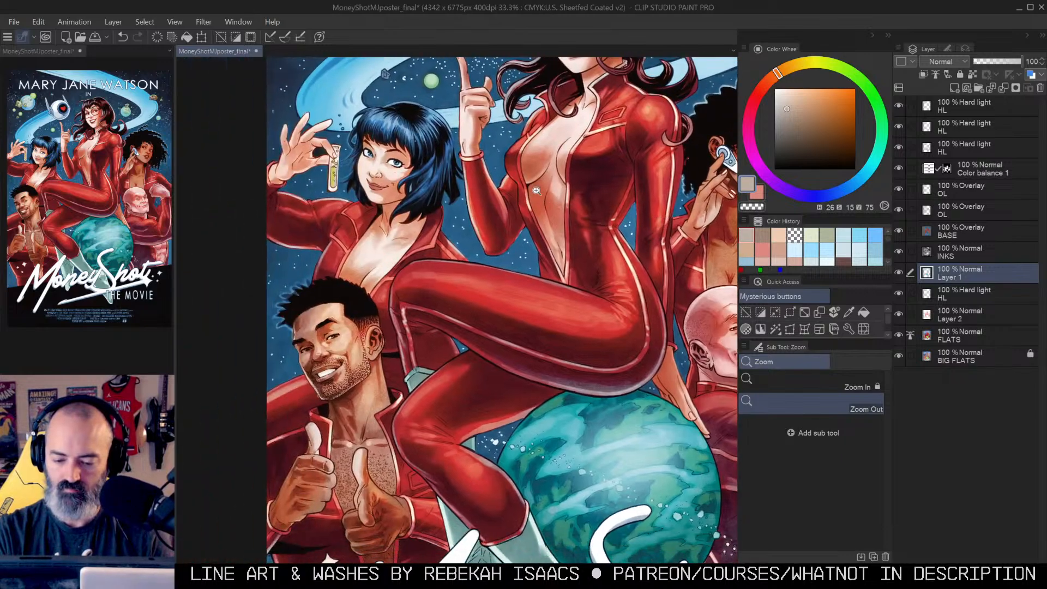
left_click_drag(456, 195, 510, 280)
left_click(475, 234)
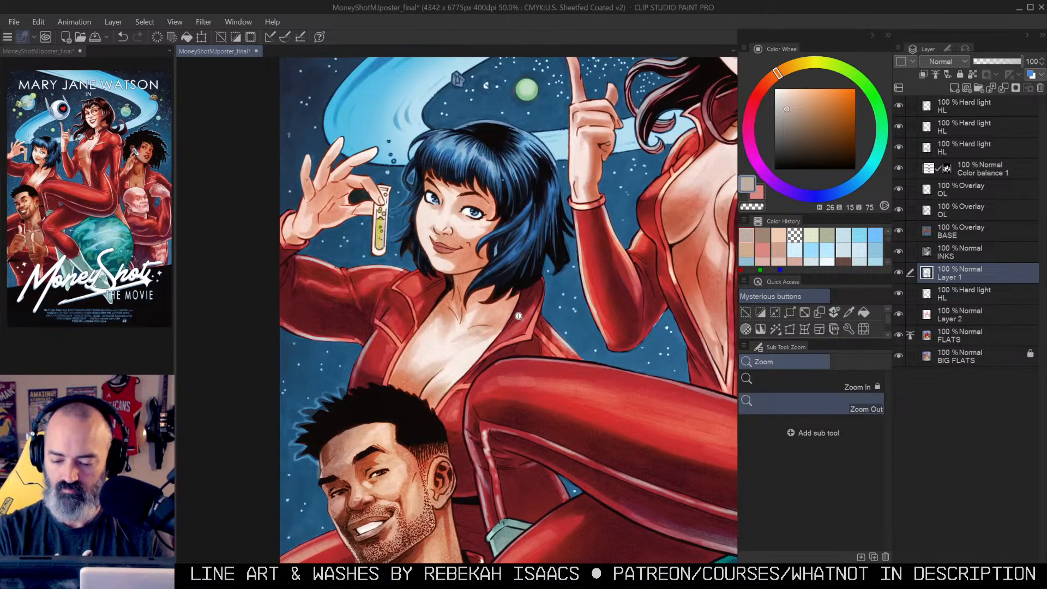
mouse_move(577, 271)
left_mouse_down()
mouse_move(461, 315)
mouse_move(491, 407)
mouse_move(520, 355)
left_mouse_up()
mouse_move(460, 285)
left_mouse_down()
mouse_move(501, 318)
mouse_move(548, 237)
left_mouse_up()
left_click(497, 273)
mouse_move(499, 272)
left_mouse_down()
mouse_move(531, 275)
mouse_move(499, 259)
left_mouse_up()
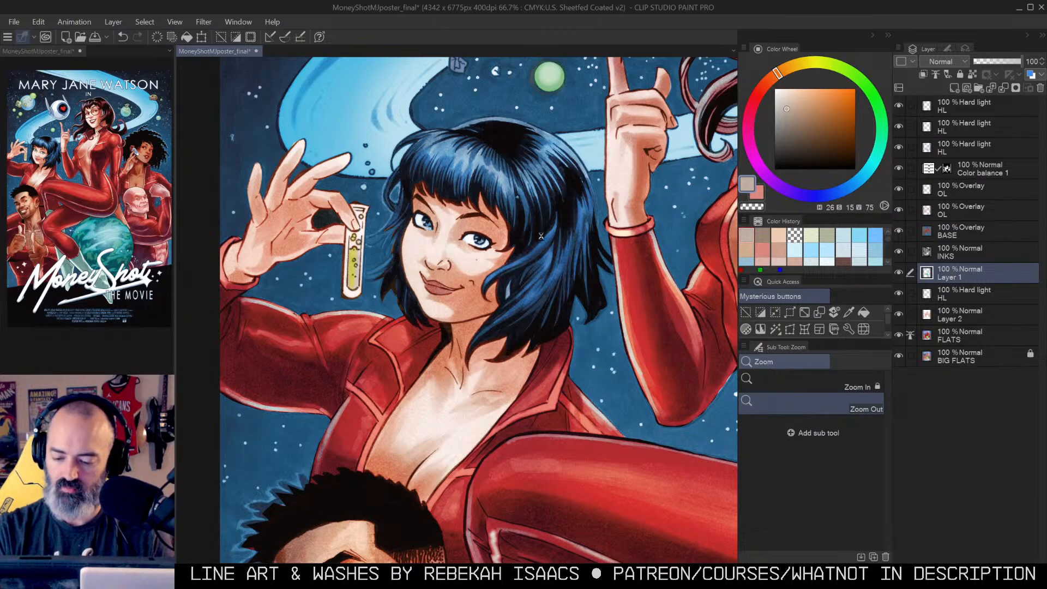
Step: Shade the white of the blue-haired woman's eye with muted teal (180, 17, 66) using the Krupuk Wash 4 brush
left_click(467, 239, "alt")
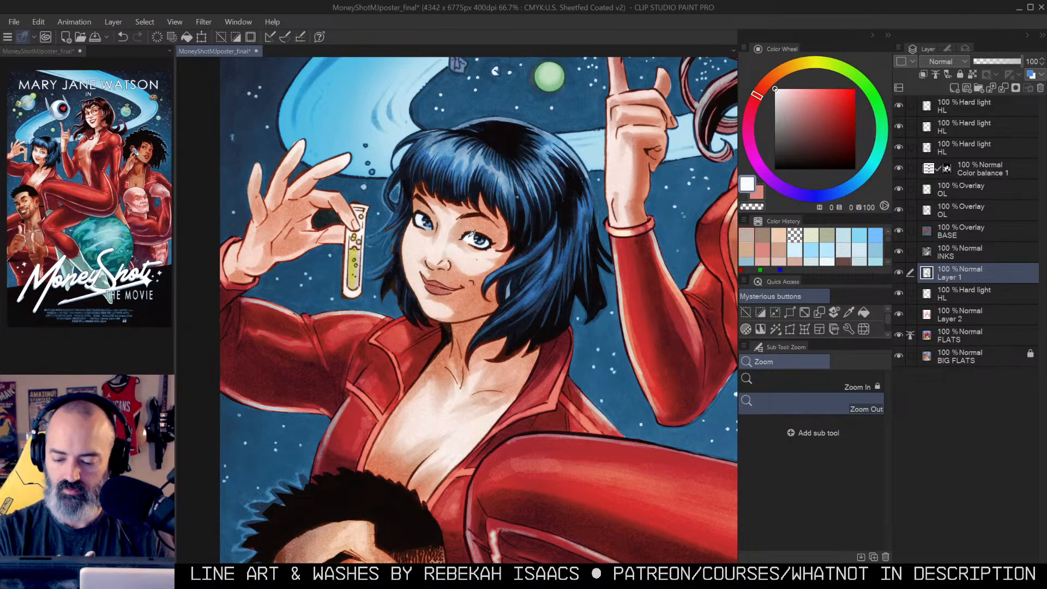
left_click(468, 239, "alt")
left_click_drag(788, 109, 790, 116)
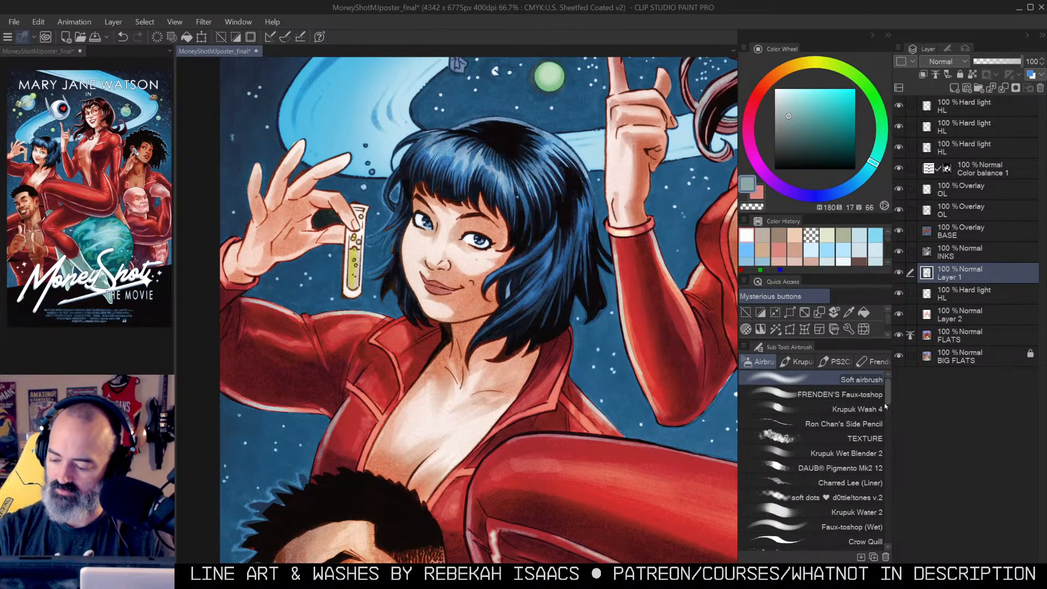
left_click(818, 408)
left_click_drag(443, 221, 428, 218)
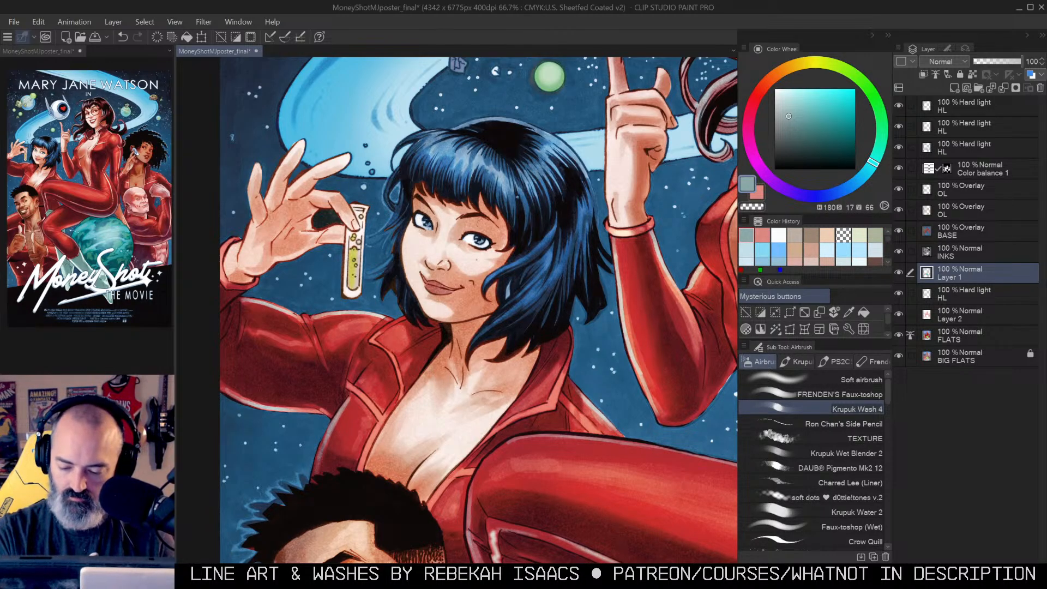
Step: Choose a darker teal-grey (180, 25, 44) and select the white of the blue-haired woman's other eye for shading
left_click_drag(792, 127, 795, 133)
key("w")
left_click_drag(462, 238, 478, 235)
left_click(468, 239)
key("b")
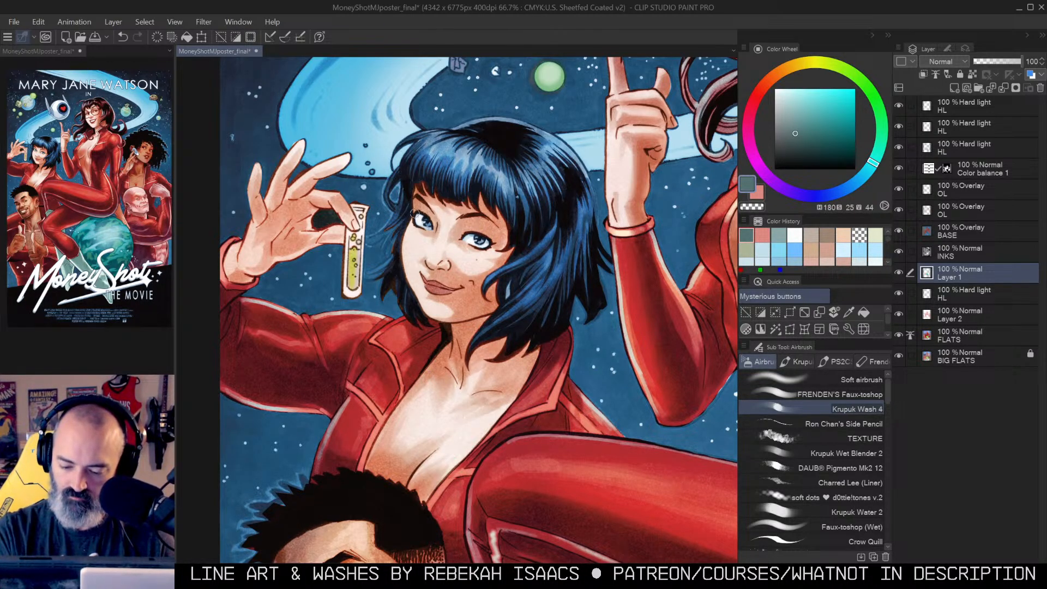
Step: Select the eye whites of the woman with glasses, hide the outline, and shade them with teal-grey (180, 25, 44)
left_click_drag(557, 243, 271, 458)
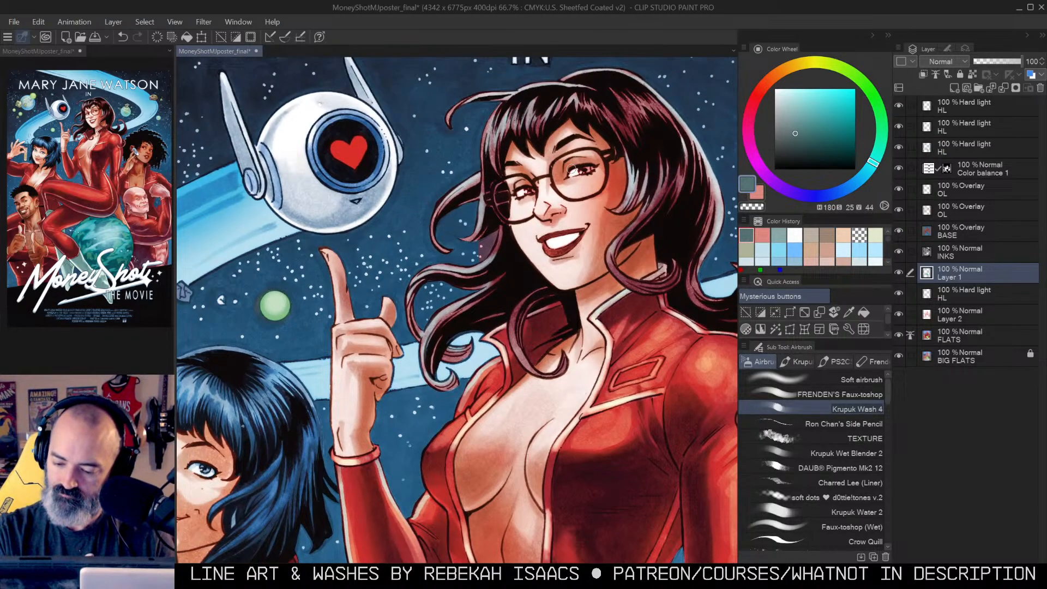
key("w")
left_click(570, 174)
key("ctrl+h")
key("b")
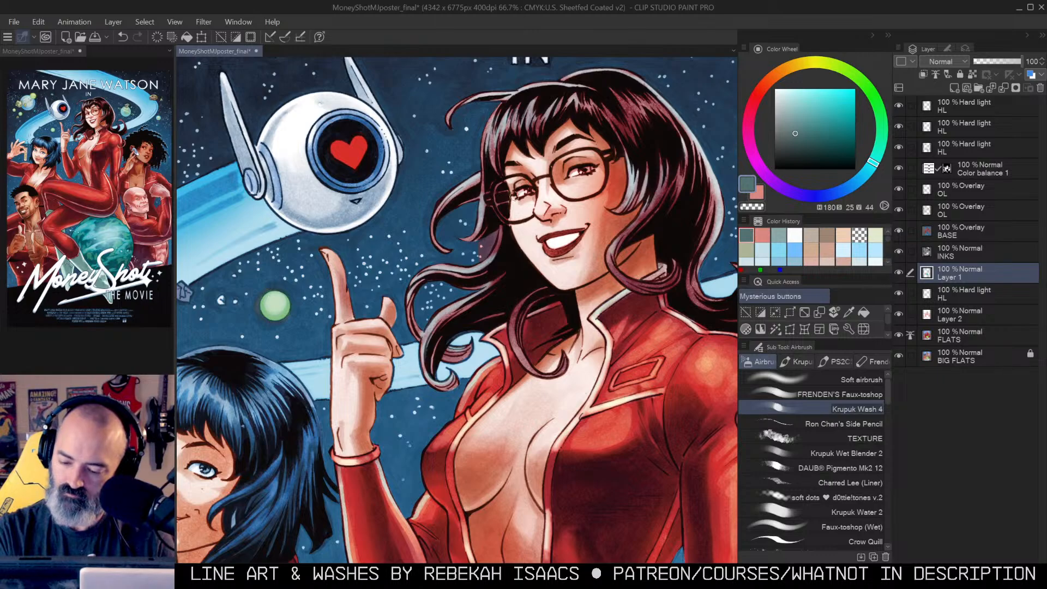
left_click_drag(607, 180, 568, 180)
Step: Select the curly-haired woman's eye whites, hide the outline, and shade them with the same teal-grey (180, 25, 44)
key("alt+space")
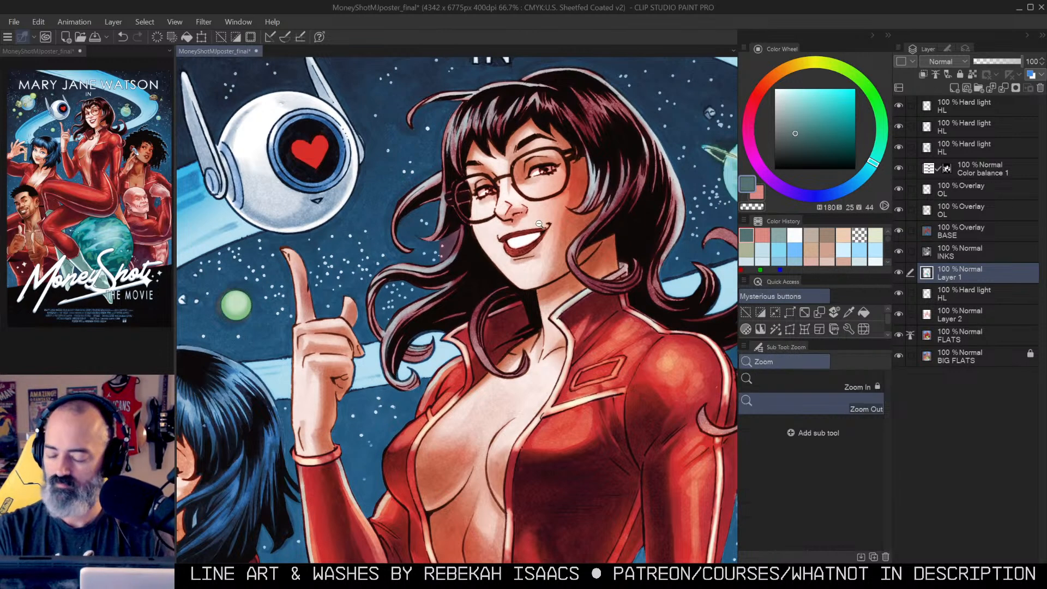
left_click(562, 187, "alt")
left_click_drag(611, 273, 427, 219)
left_click(524, 276, "ctrl")
left_click(528, 252, "ctrl")
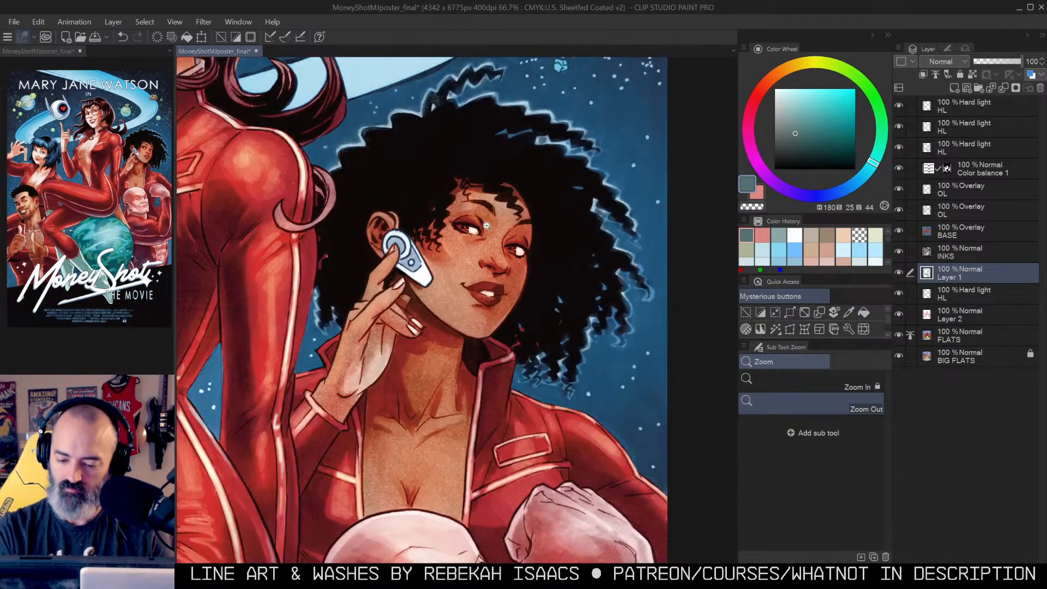
key("w")
left_click(472, 228)
key("ctrl+h")
key("b")
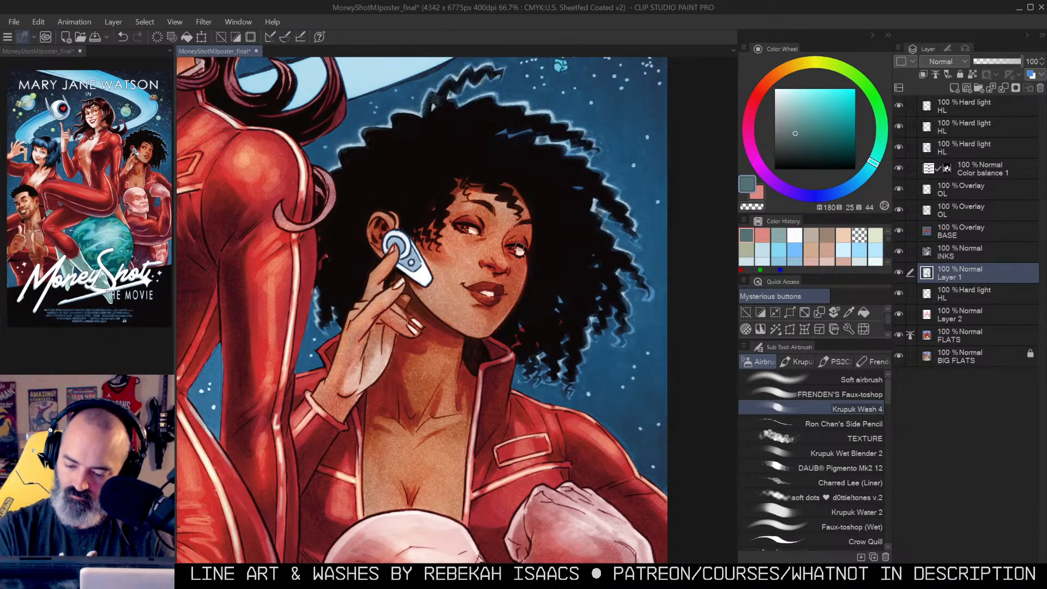
left_click_drag(533, 255, 556, 232)
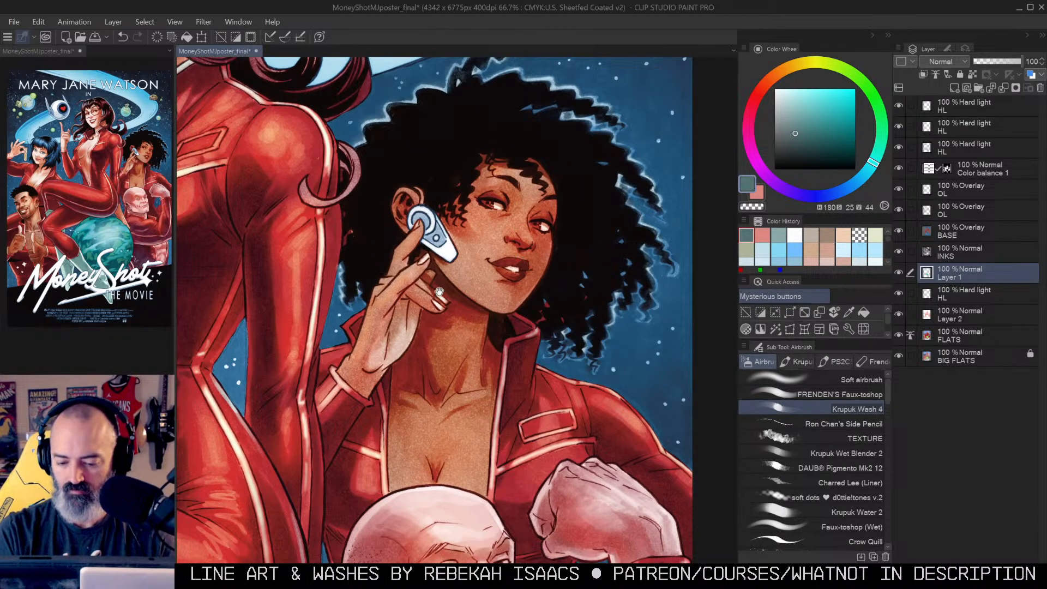
Step: Clear the selection, choose darker grey-teal (180, 16, 37), and brush shading over the curly-haired woman's earpiece
left_click_drag(437, 289, 490, 268)
key("alt+space")
left_click(490, 267, "alt")
left_click(490, 268, "alt")
left_click(494, 266, "ctrl")
left_click(505, 224, "ctrl")
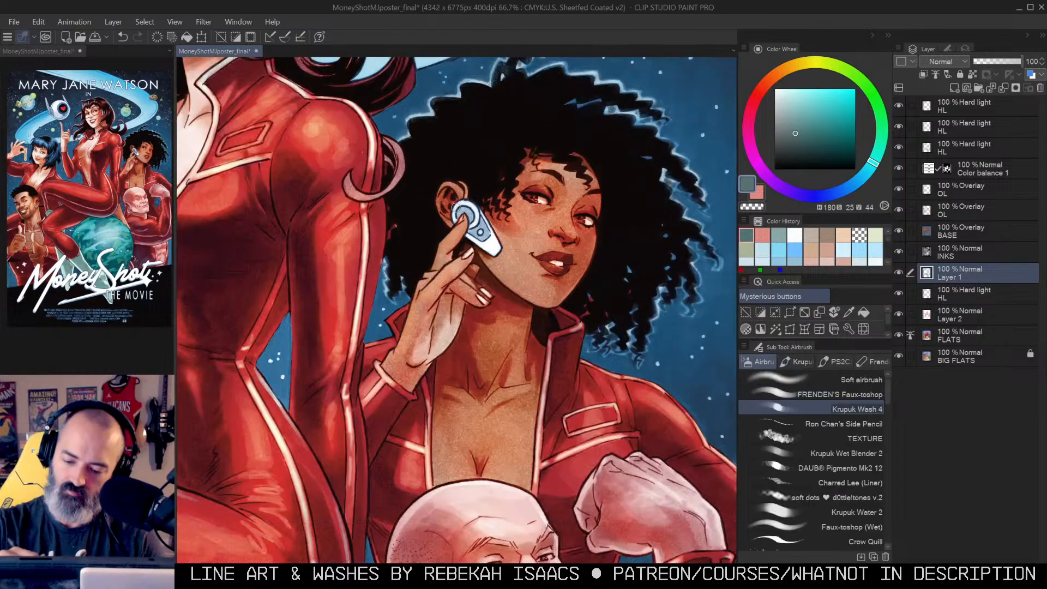
key("ctrl+d")
key("m")
key("b")
left_click(787, 140)
key("m")
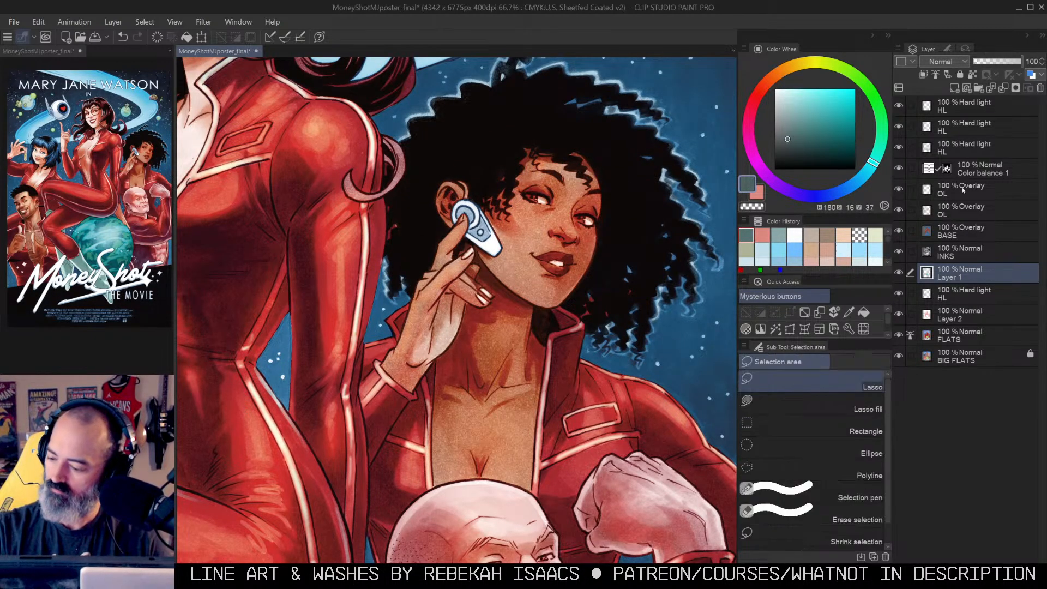
key("b")
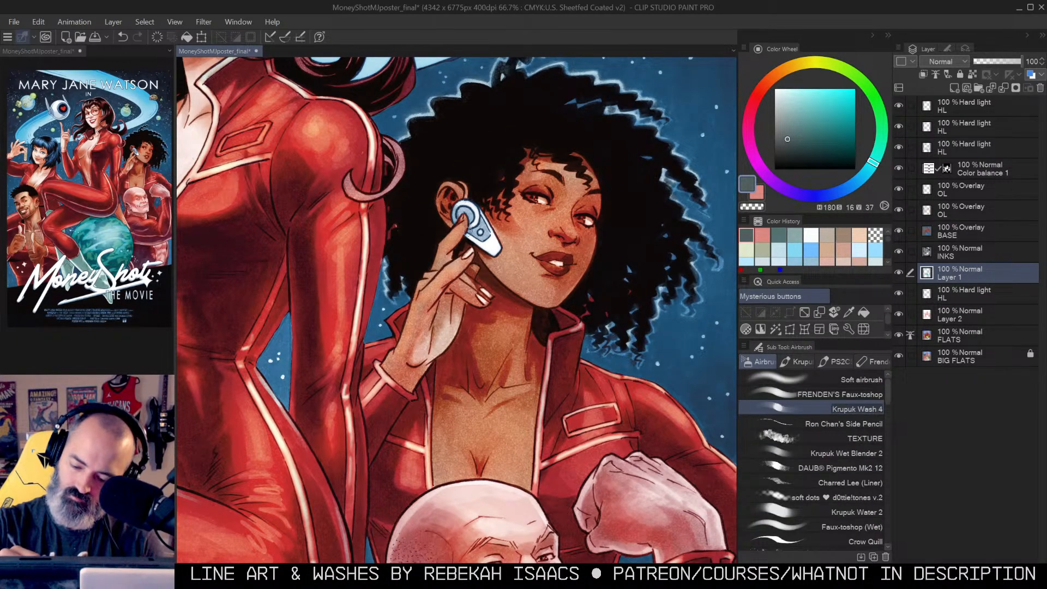
left_click_drag(484, 222, 496, 241)
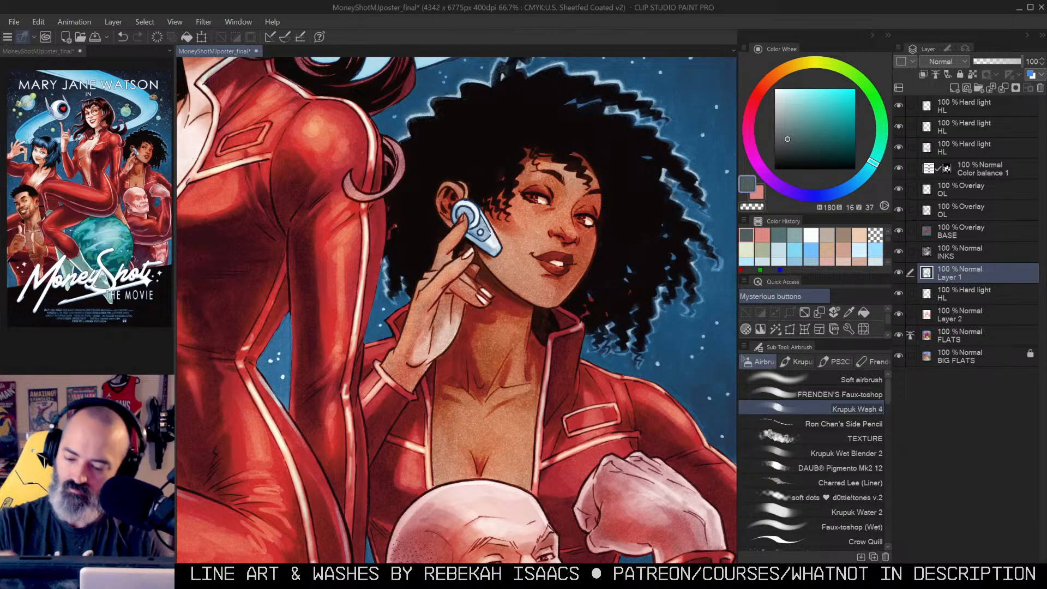
Step: Review the characters and the overall colour balance of the full poster
key("alt+space")
left_click(550, 263, "alt")
left_click(550, 263, "alt")
left_click_drag(598, 251, 582, 228)
left_click(559, 259, "alt")
scroll(573, 284, "down", 1)
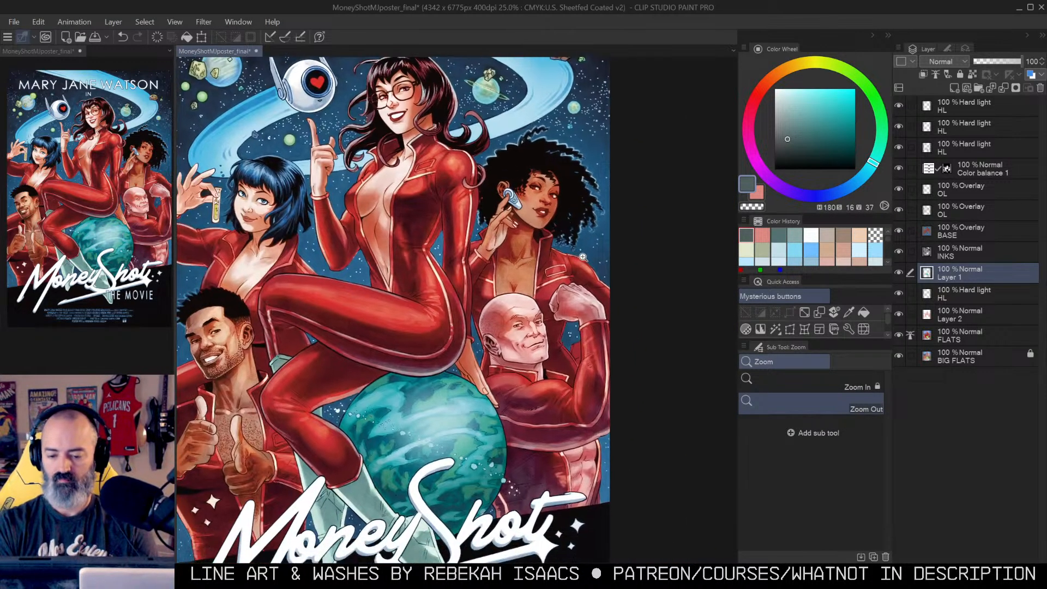
left_click(551, 287, "alt")
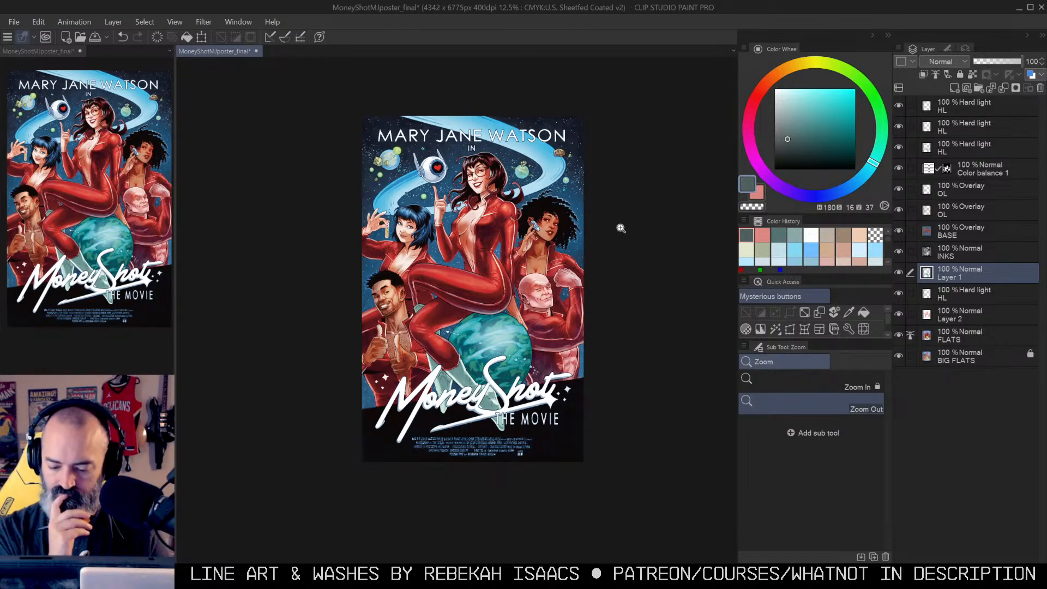
left_click(512, 351)
mouse_move(574, 332)
left_mouse_down()
mouse_move(597, 201)
mouse_move(565, 331)
left_mouse_up()
left_click(566, 331, "alt")
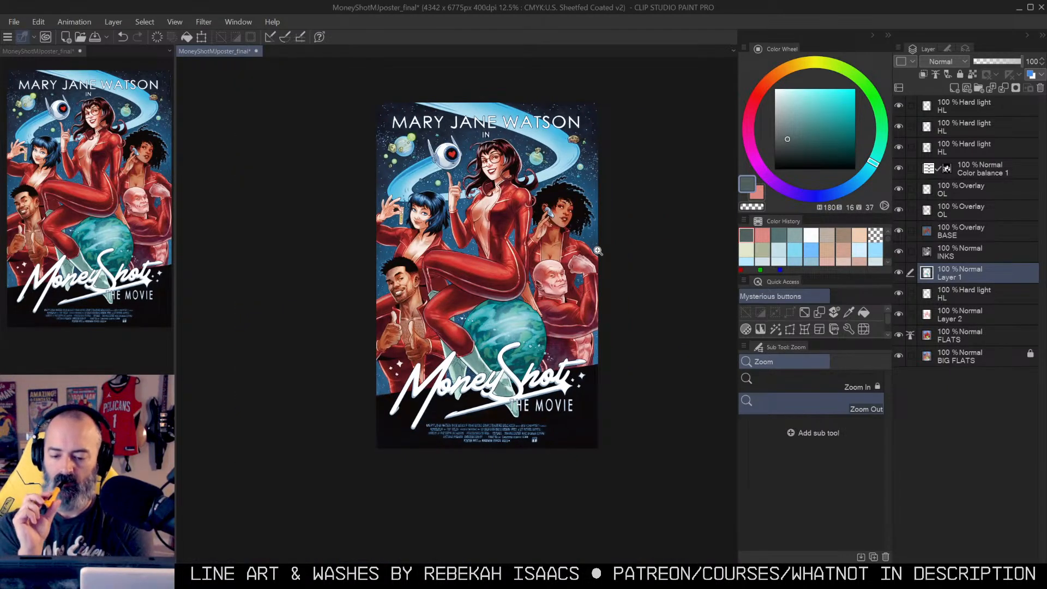
scroll(532, 292, "down", 2)
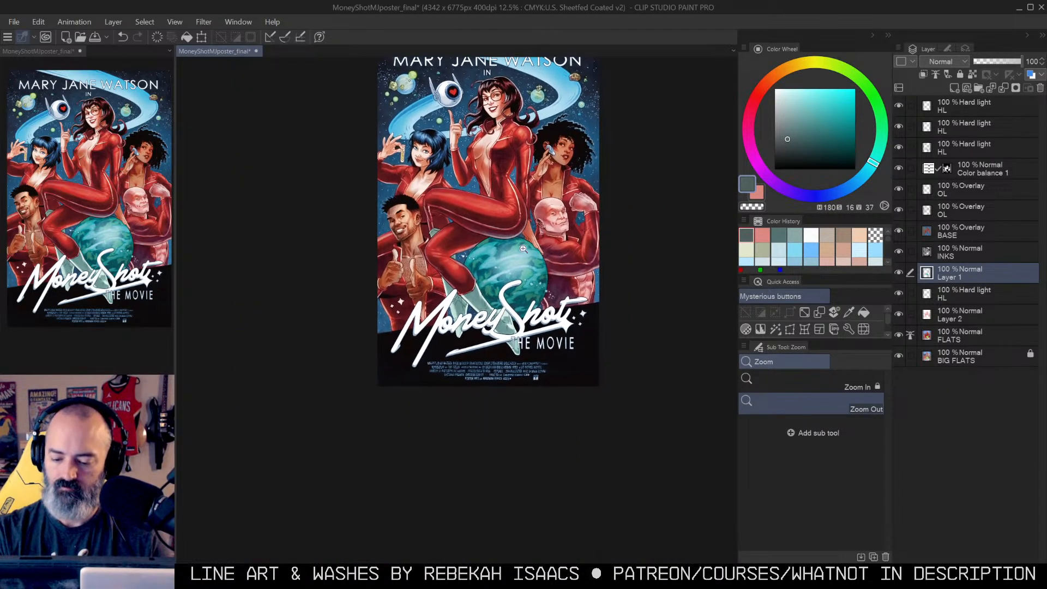
Step: On the lower OL overlay layer, brush dark teal (180, 25, 29) shading over the seated woman's legs, undoing the first stroke
key("w")
key("b")
left_click(969, 211)
left_click(795, 146)
left_click_drag(483, 234, 515, 226)
key("ctrl+z")
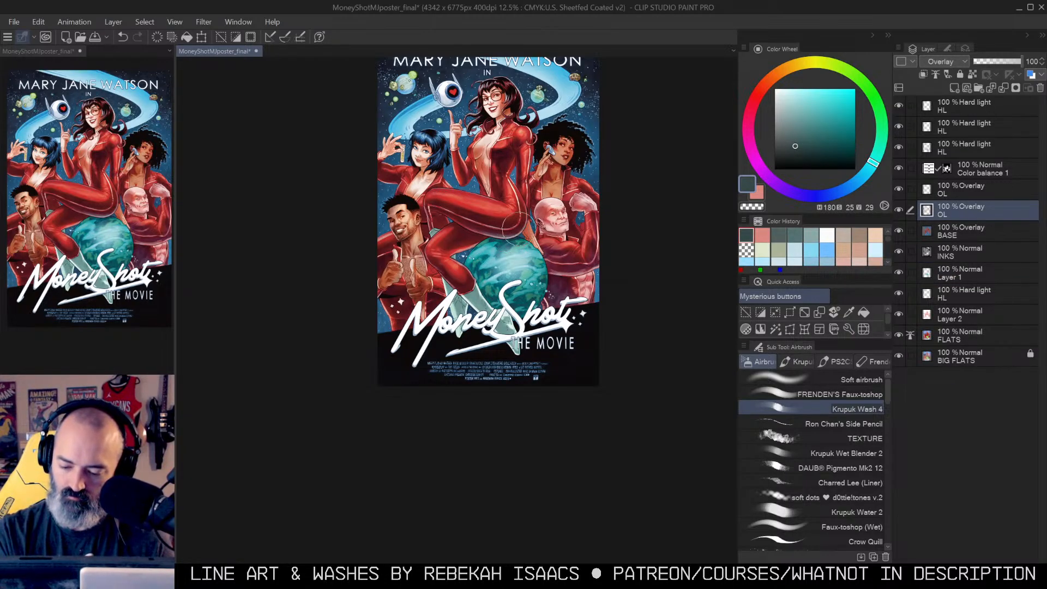
mouse_move(472, 266)
left_mouse_down()
mouse_move(484, 246)
mouse_move(474, 282)
left_mouse_up()
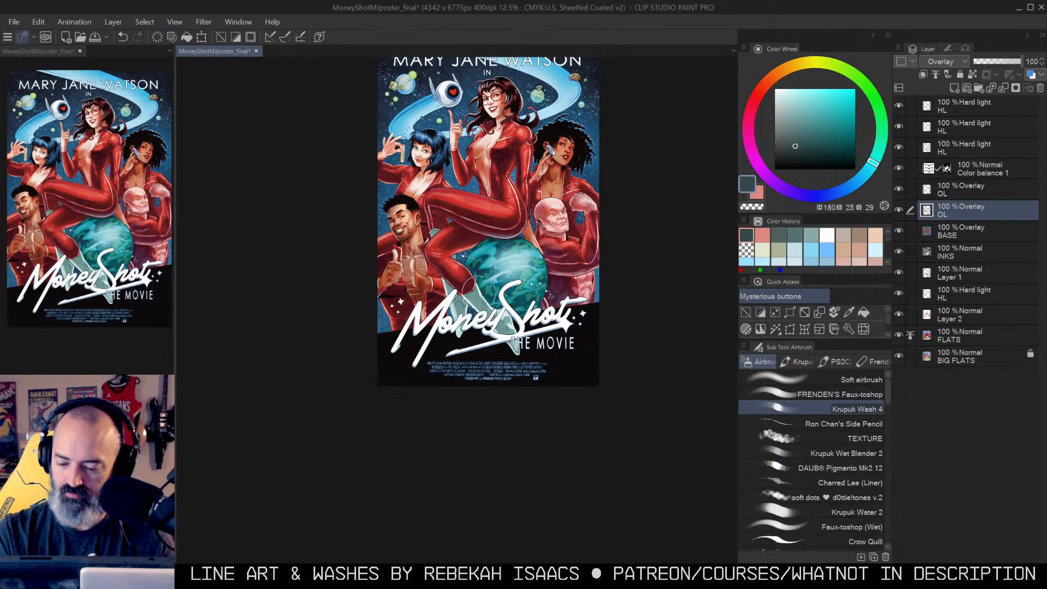
Step: Add an Overlay layer named OL above the top HL layer and brush muted blue (208, 37, 62) over the ringed-sky planet beside the title, clearing the selection
mouse_move(513, 316)
left_mouse_down()
mouse_move(551, 290)
mouse_move(517, 320)
left_mouse_up()
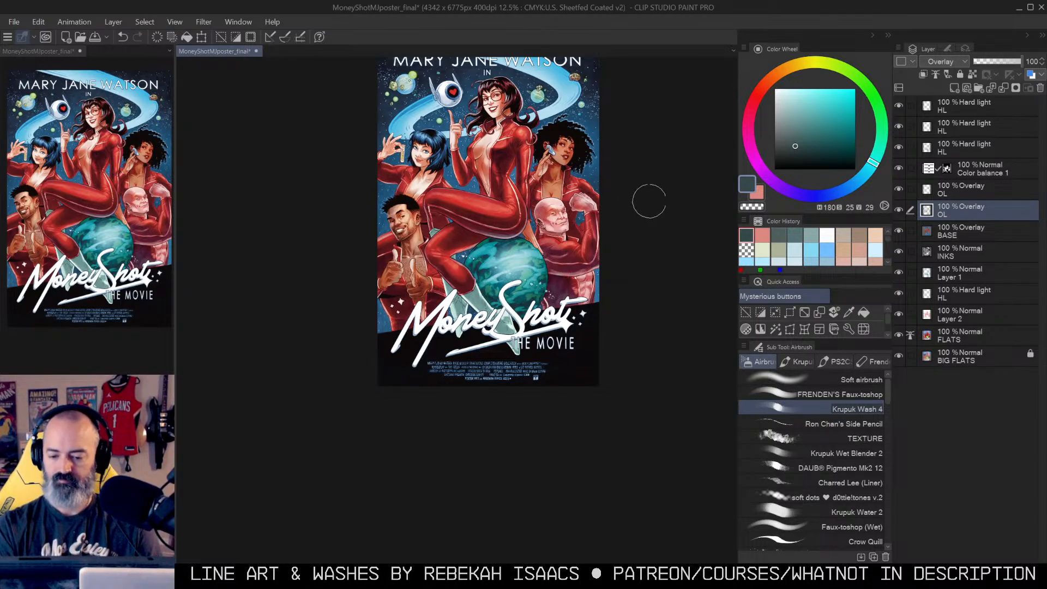
left_click_drag(620, 181, 597, 219)
left_click(509, 182, "ctrl")
left_click_drag(530, 180, 555, 226)
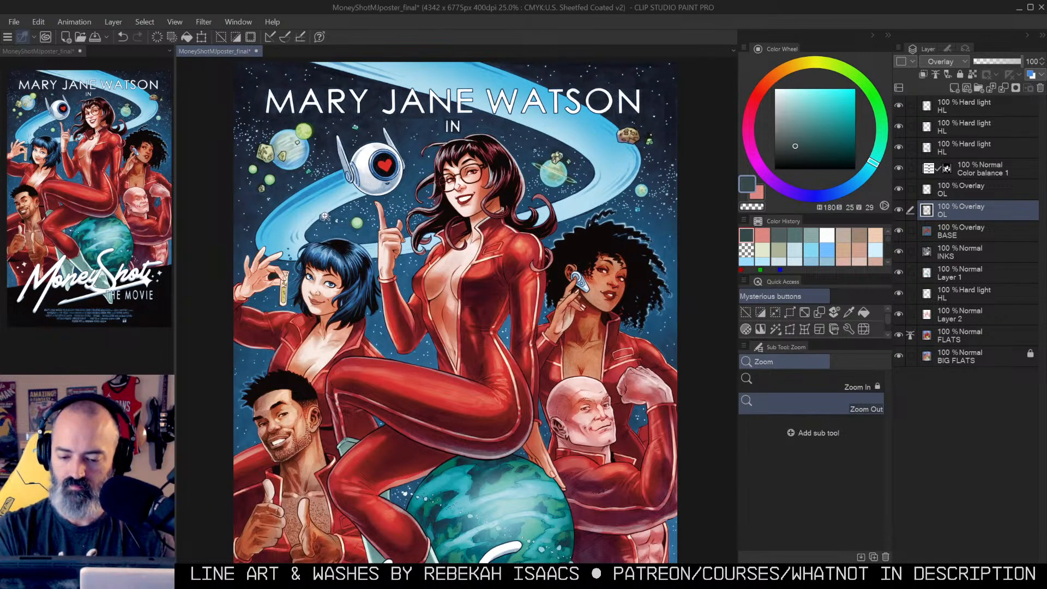
key("m")
left_click(311, 163, "alt")
left_click(977, 106)
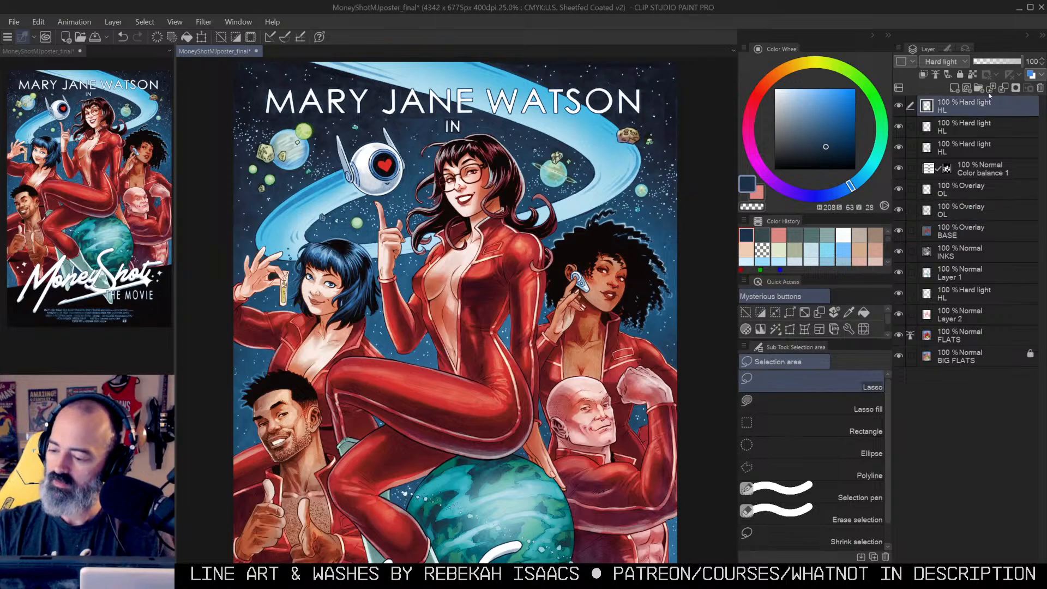
key("ctrl+shift+n")
key("b")
left_click_drag(819, 123, 804, 119)
left_click_drag(294, 135, 279, 148)
key("ctrl+d")
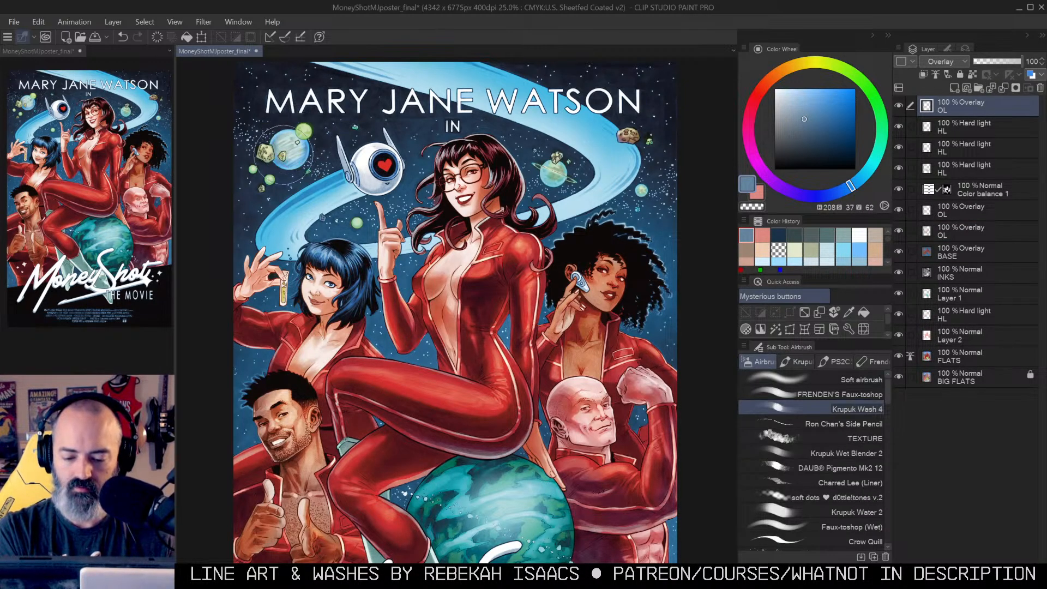
Step: Choose stronger blue (208, 63, 68), set the new OL layer's blend mode to Color, and tint the background planets and asteroids
left_click(827, 120)
left_click_drag(828, 120, 825, 114)
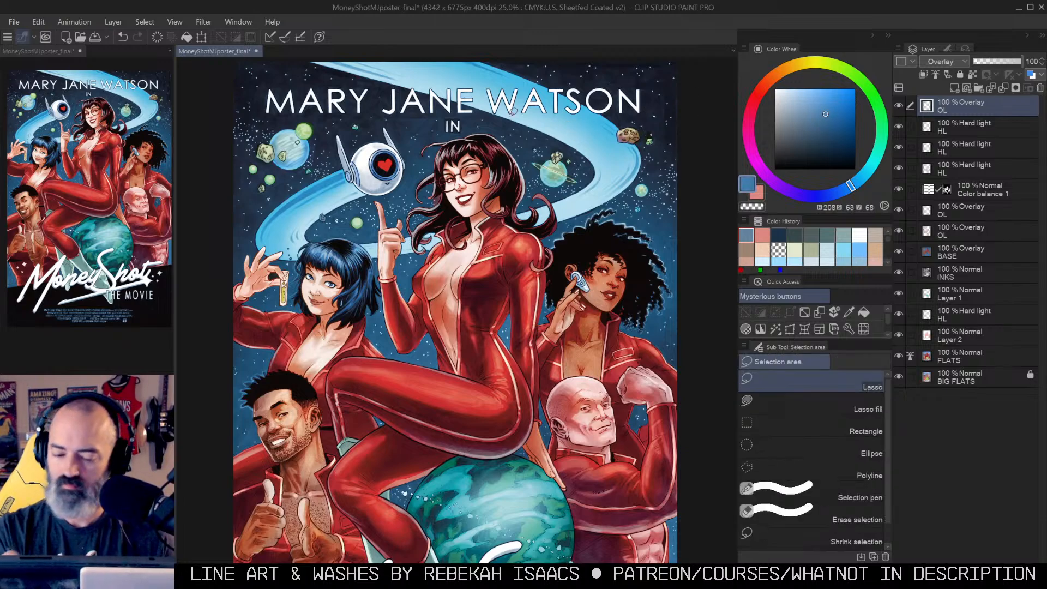
left_click(964, 66)
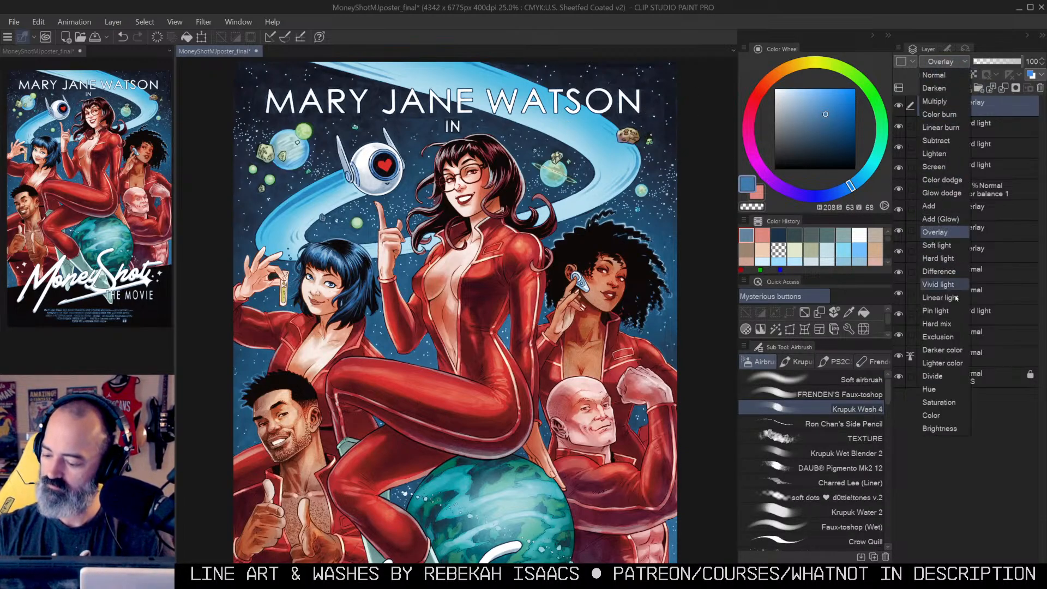
left_click(945, 415)
left_click_drag(271, 146, 264, 157)
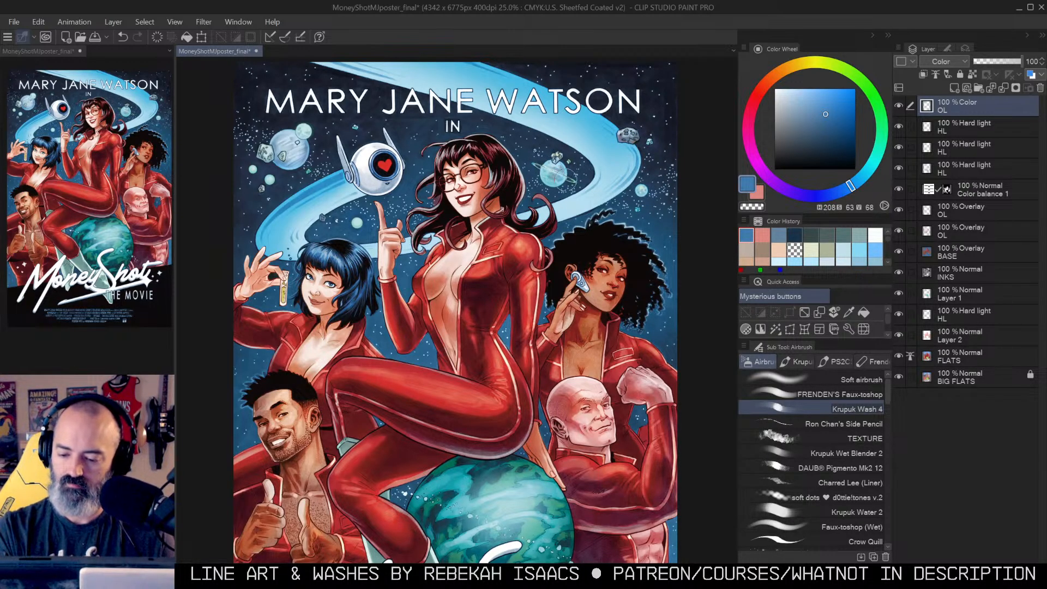
Step: On the upper OL overlay layer, brush light blue (208, 36, 93) with a much smaller brush along the bearded man's forehead edge
key("slash")
left_click(561, 201)
left_click_drag(647, 209, 596, 205)
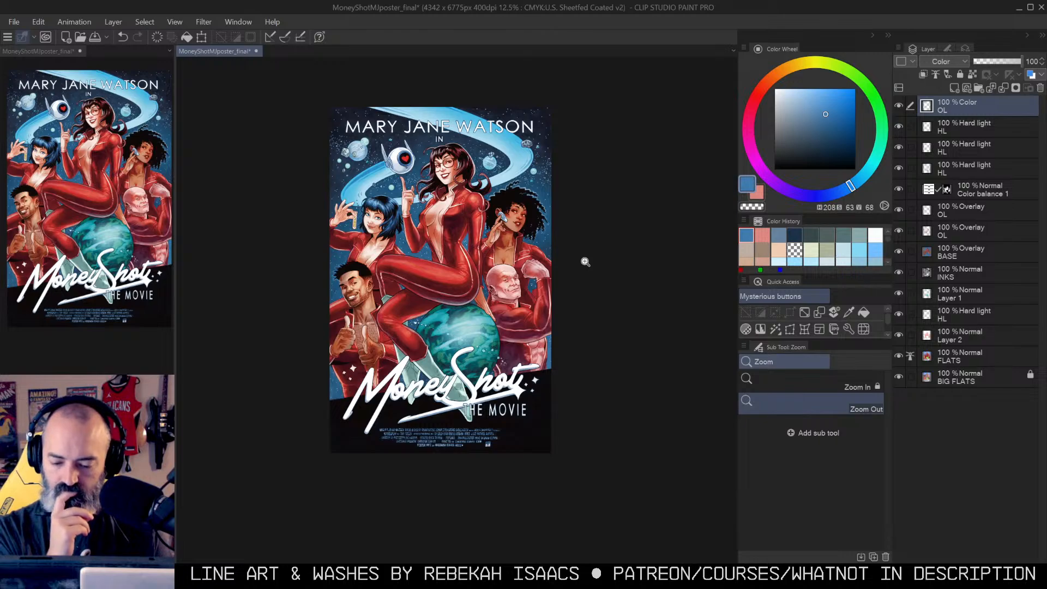
left_click_drag(362, 250, 470, 283)
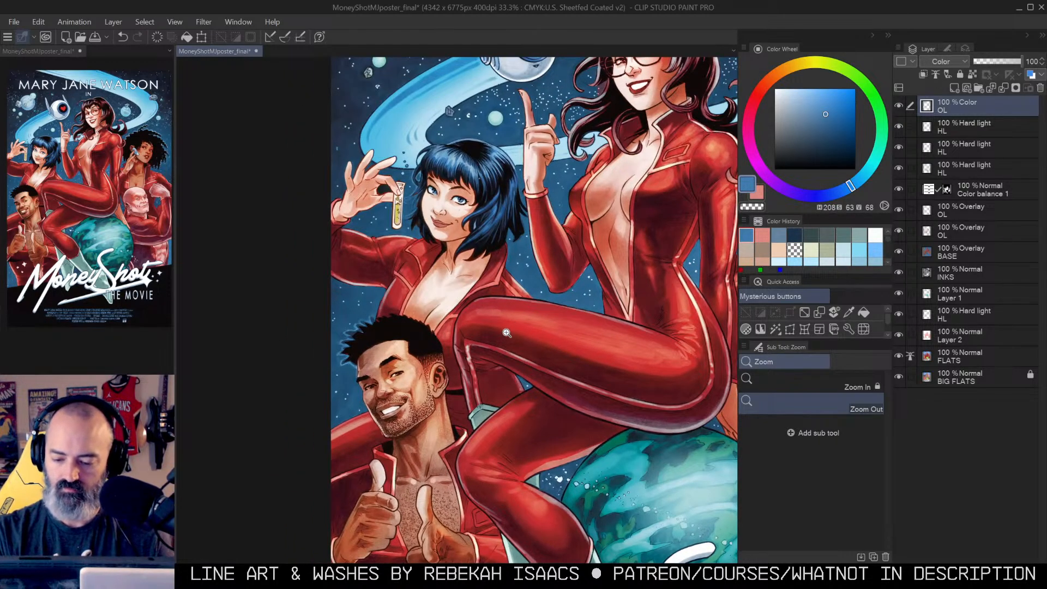
left_click_drag(560, 308, 572, 199)
left_click(430, 290)
left_click_drag(430, 326, 455, 276)
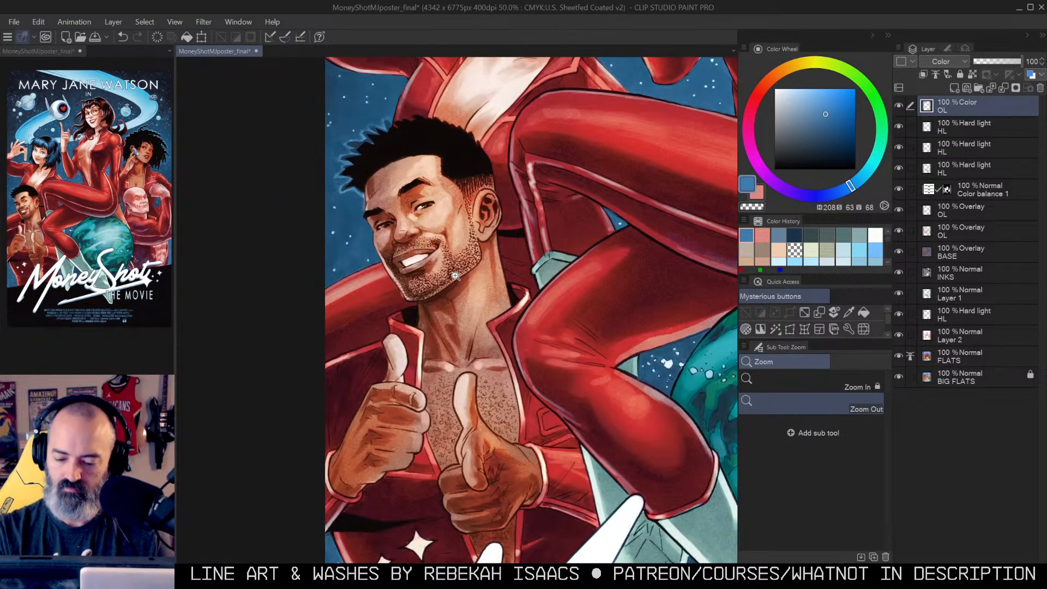
key("b")
left_click_drag(831, 88, 807, 94)
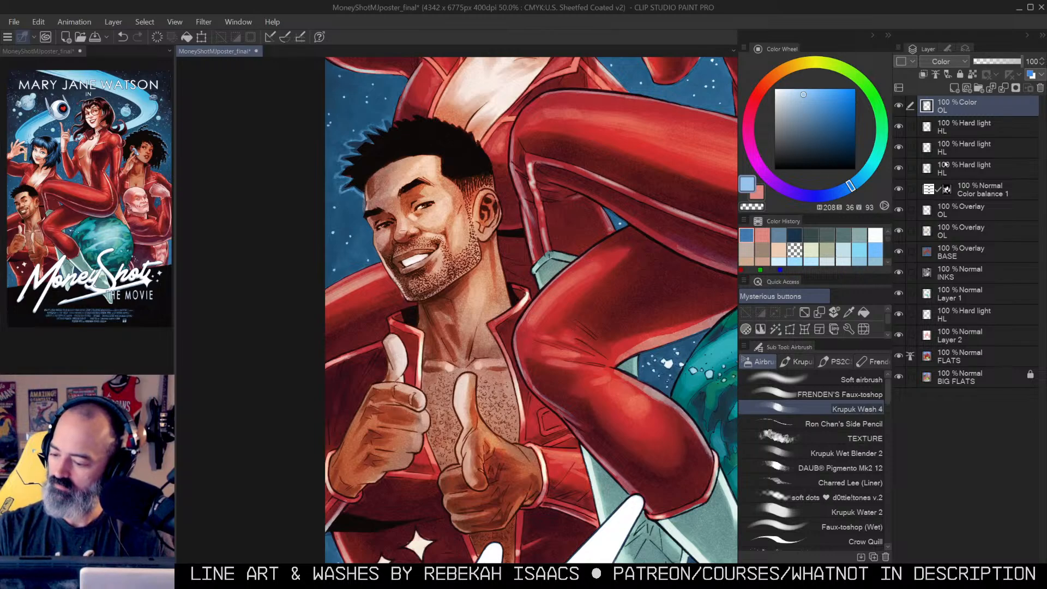
left_click(932, 205)
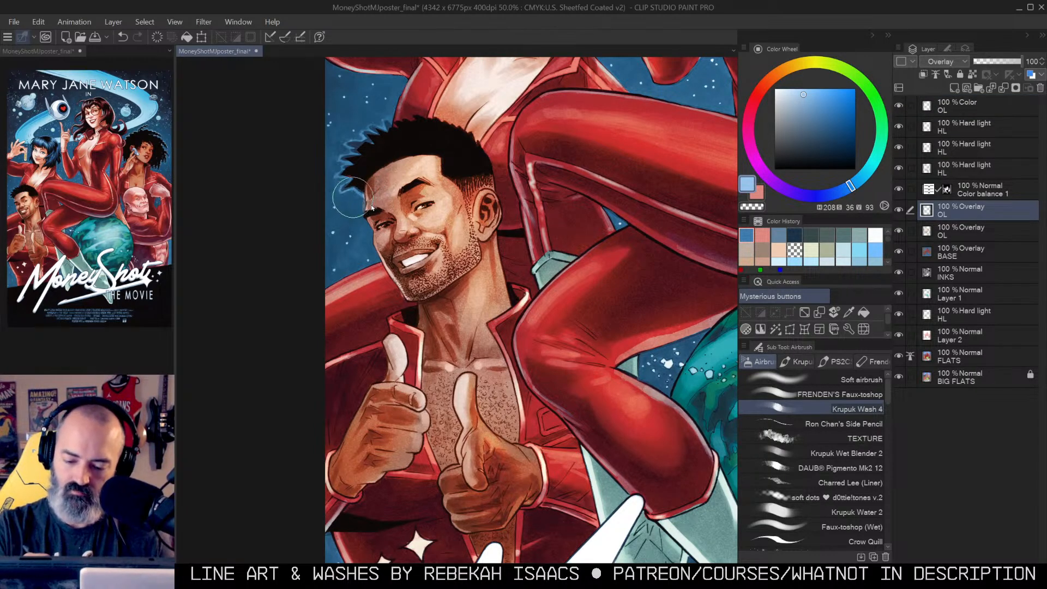
key("bracketleft")
key("bracketleft")
key("bracketleft")
key("bracketleft")
key("bracketleft")
key("bracketleft")
key("bracketleft")
key("bracketleft")
left_click_drag(367, 187, 366, 206)
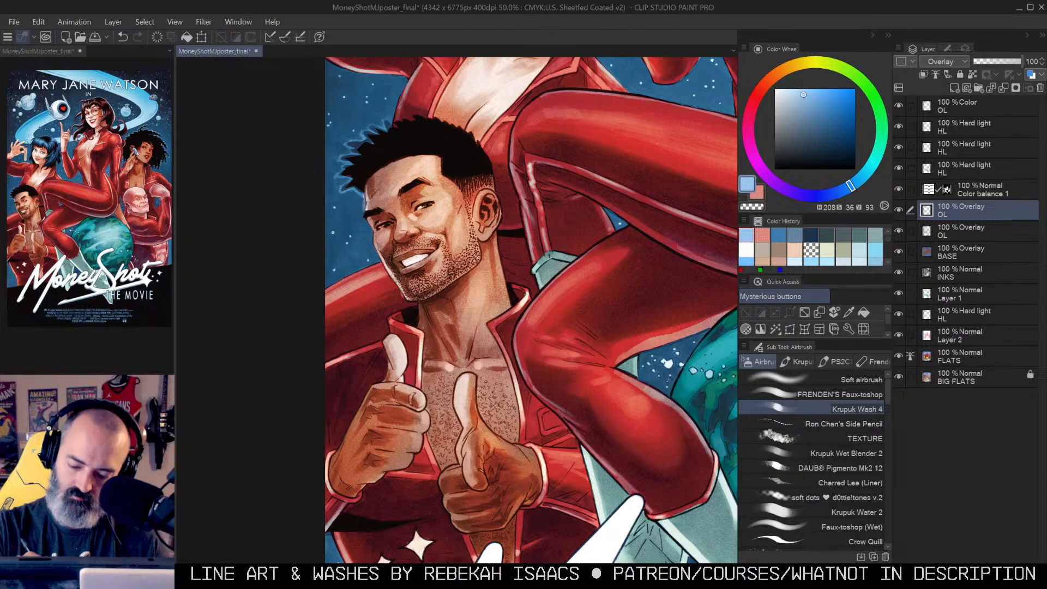
Step: Isolate the BASE layer to sample a colour, restore all layers, and brush pale blue (202, 11, 90) highlights around the seated woman's chest badge
left_click(464, 273, "alt")
left_click_drag(562, 259, 429, 259)
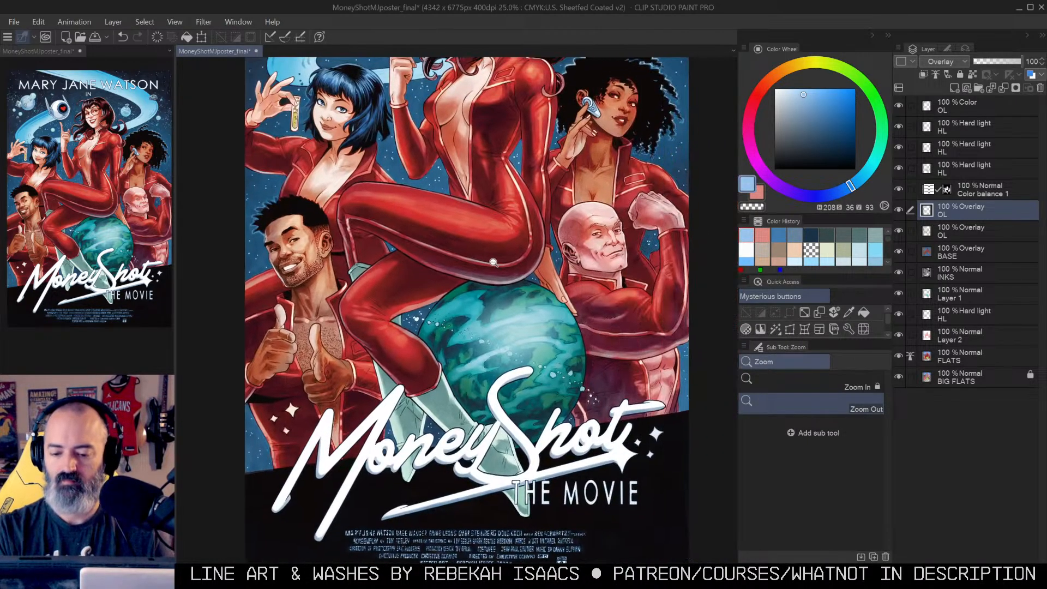
left_click(486, 281, "alt")
left_click_drag(567, 238, 552, 300)
left_click(493, 264)
left_click(494, 263)
left_click_drag(618, 247, 667, 169)
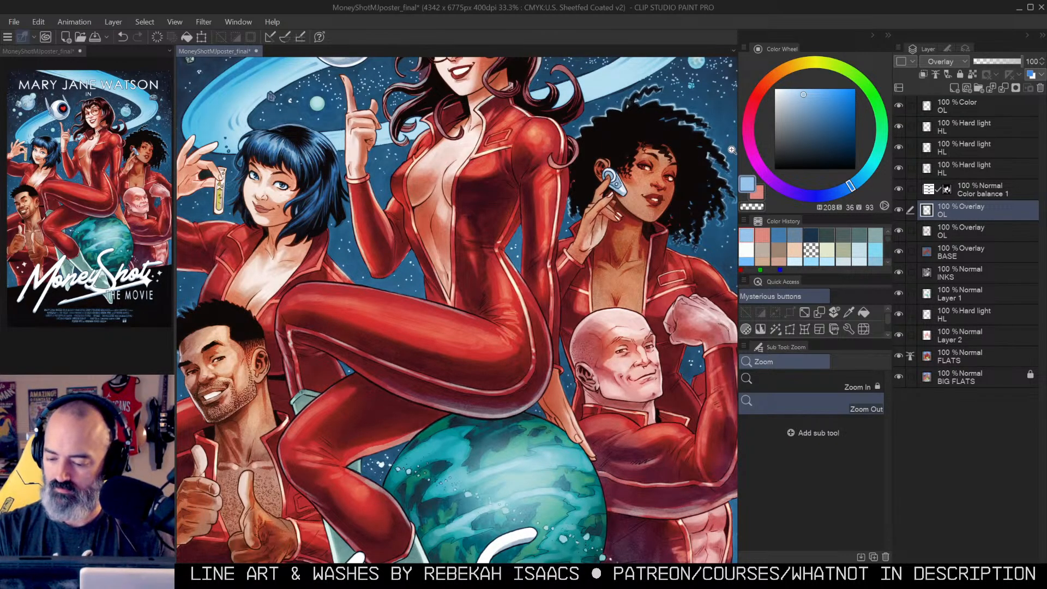
double_click(513, 145)
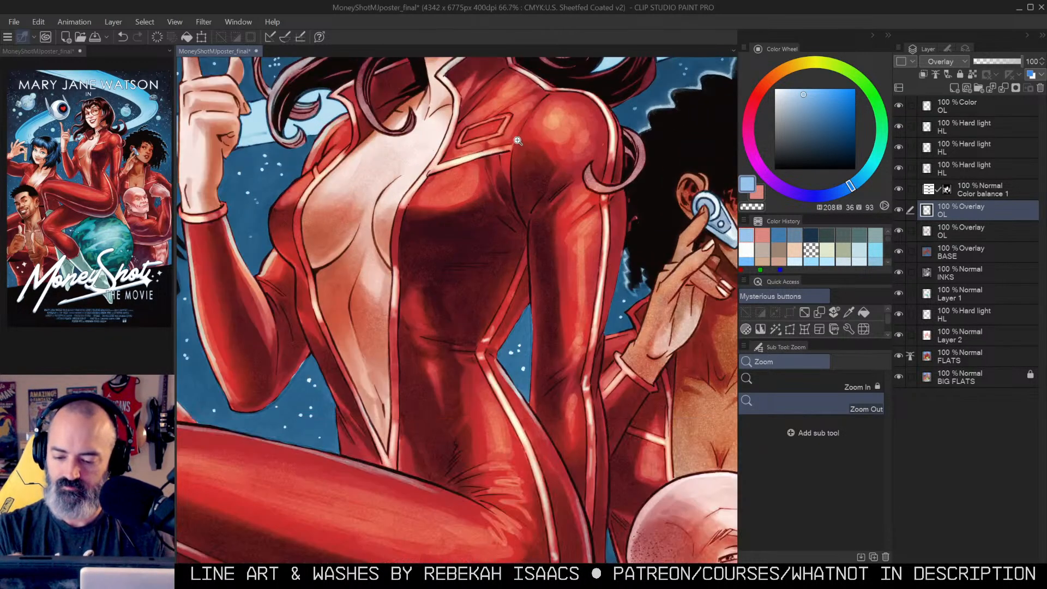
left_click_drag(512, 146, 547, 233)
key("m")
key("b")
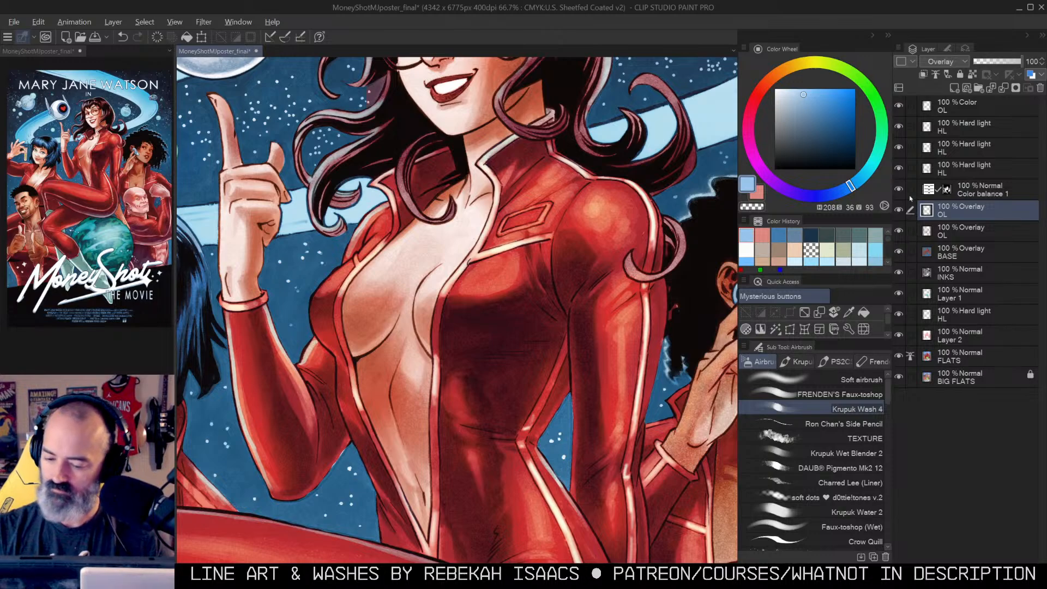
left_click(899, 252, "alt")
left_click(633, 184, "alt")
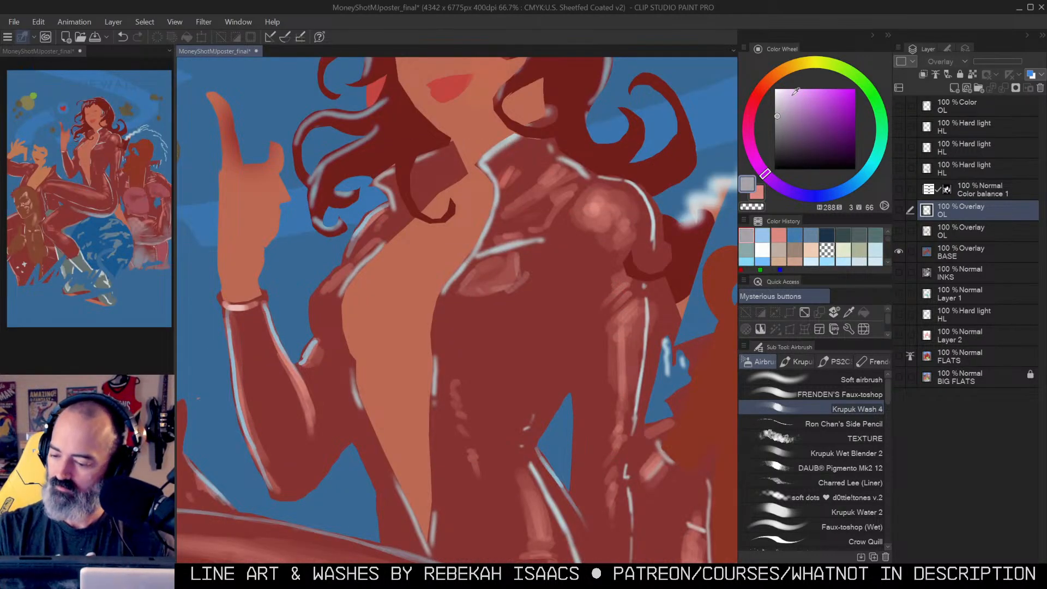
left_click(857, 182)
left_click(784, 97)
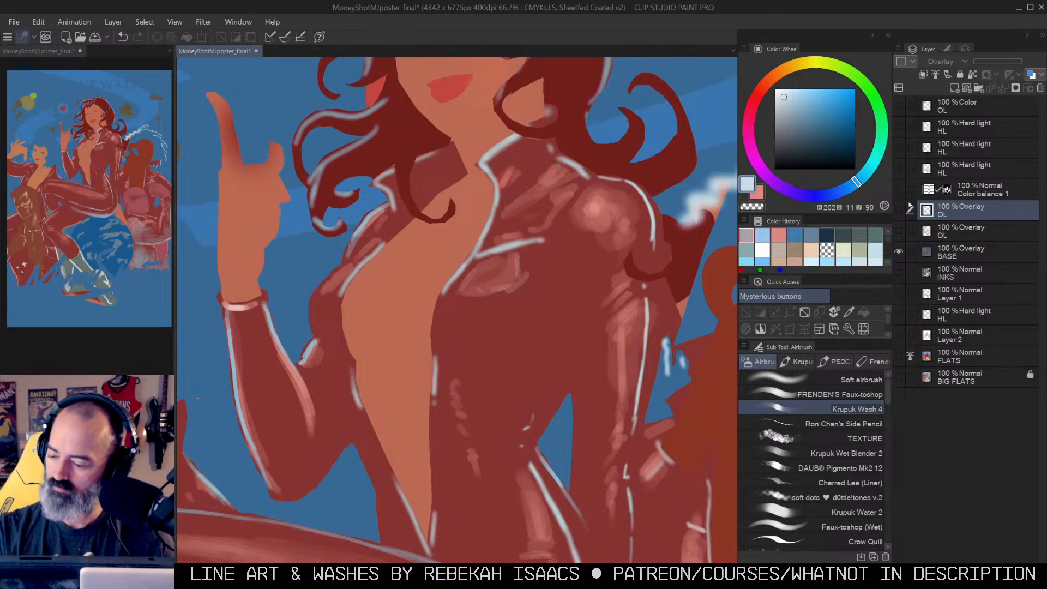
left_click(899, 252, "alt")
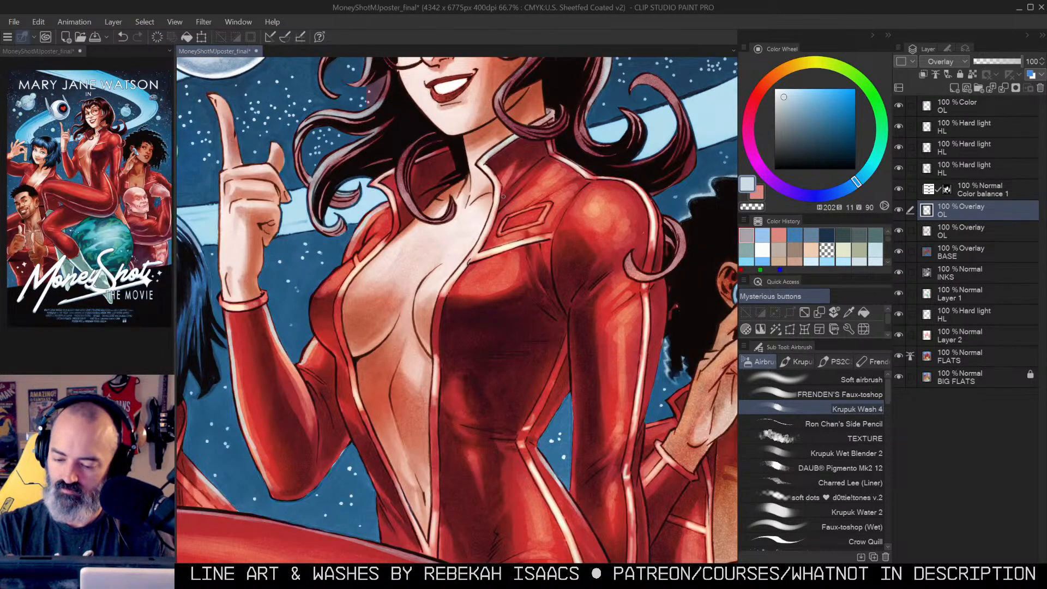
left_click_drag(508, 216, 540, 206)
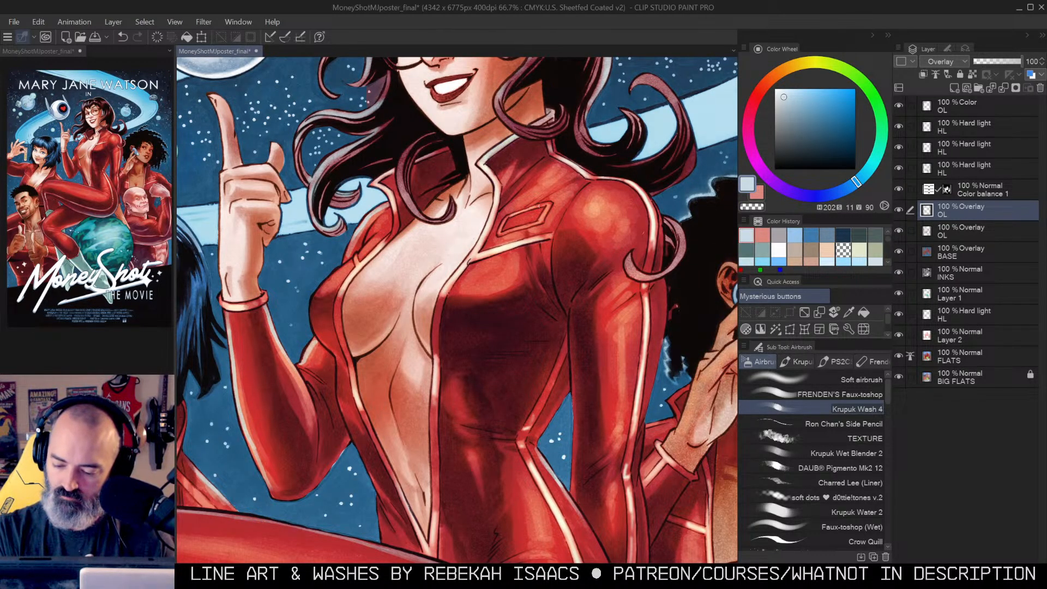
left_click_drag(517, 229, 542, 220)
Step: Review the suits, faces, green planet and logo area, and check the full poster's overall colour balance
key("alt+space")
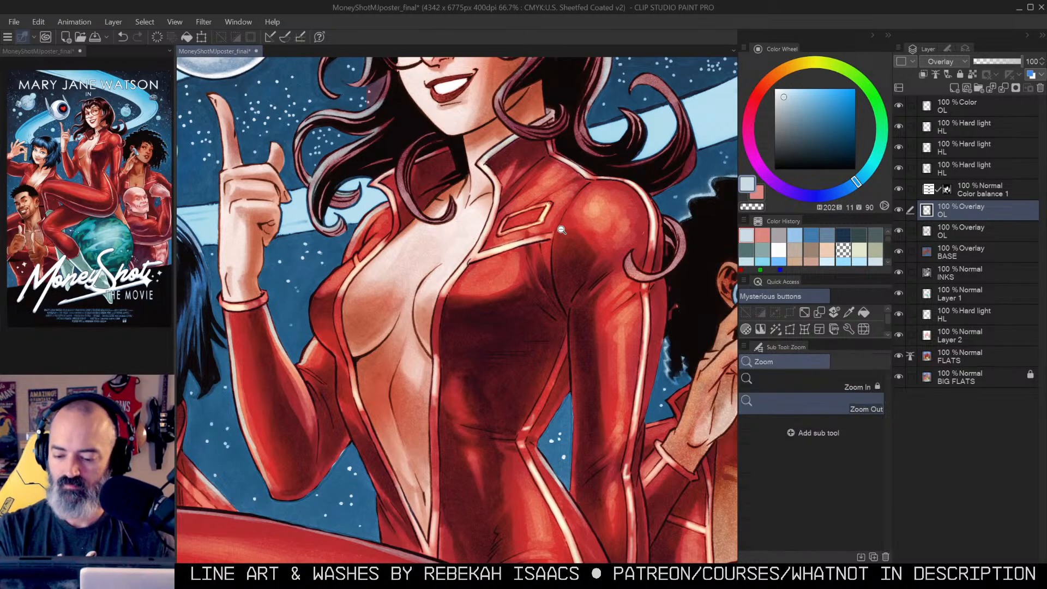
left_click(564, 229)
left_click(565, 229)
left_click(564, 229)
left_click_drag(654, 269, 575, 226)
scroll(512, 191, "up", 2)
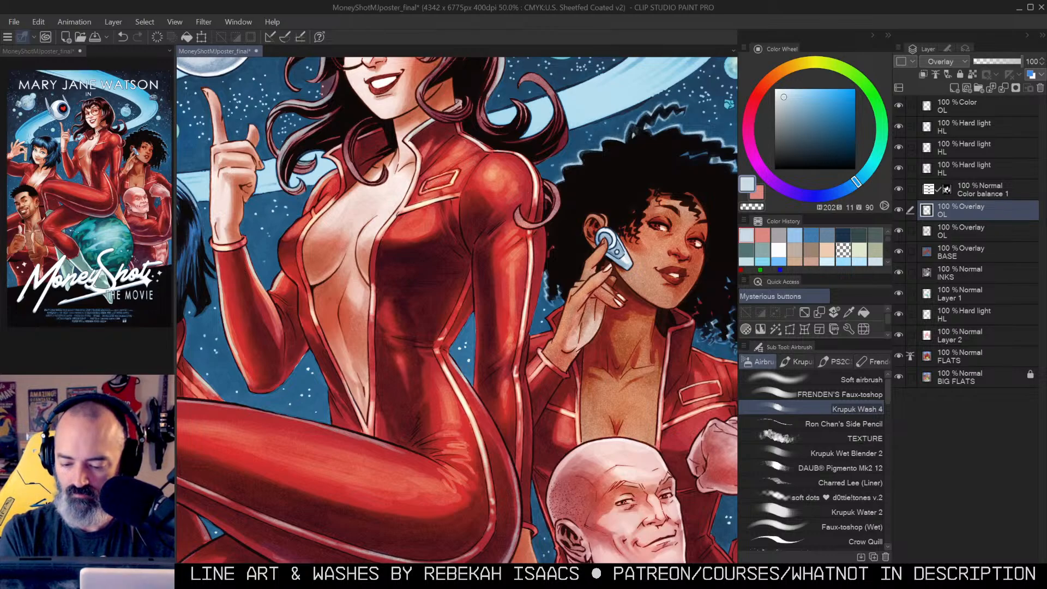
left_click_drag(642, 265, 524, 193)
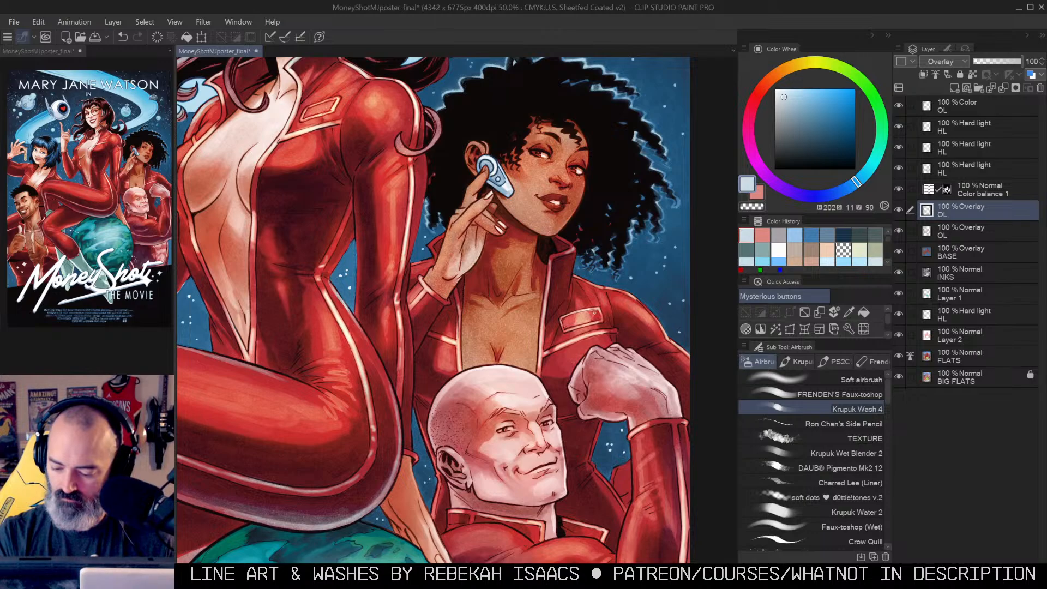
left_click_drag(593, 369, 577, 124)
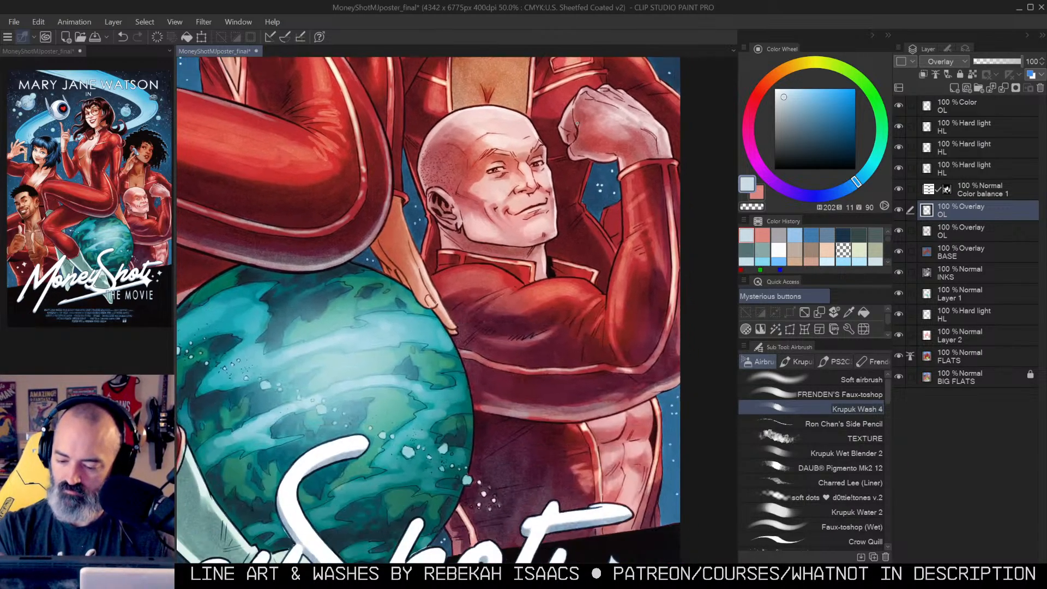
left_click(394, 284, "alt")
left_click(393, 284, "alt")
left_click_drag(371, 289, 624, 242)
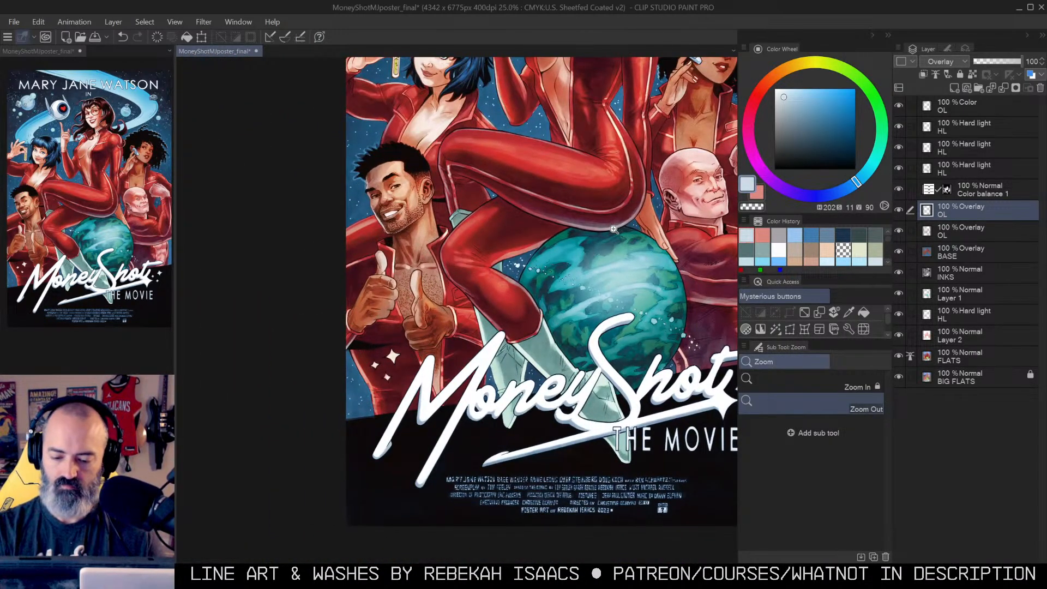
left_click(458, 302)
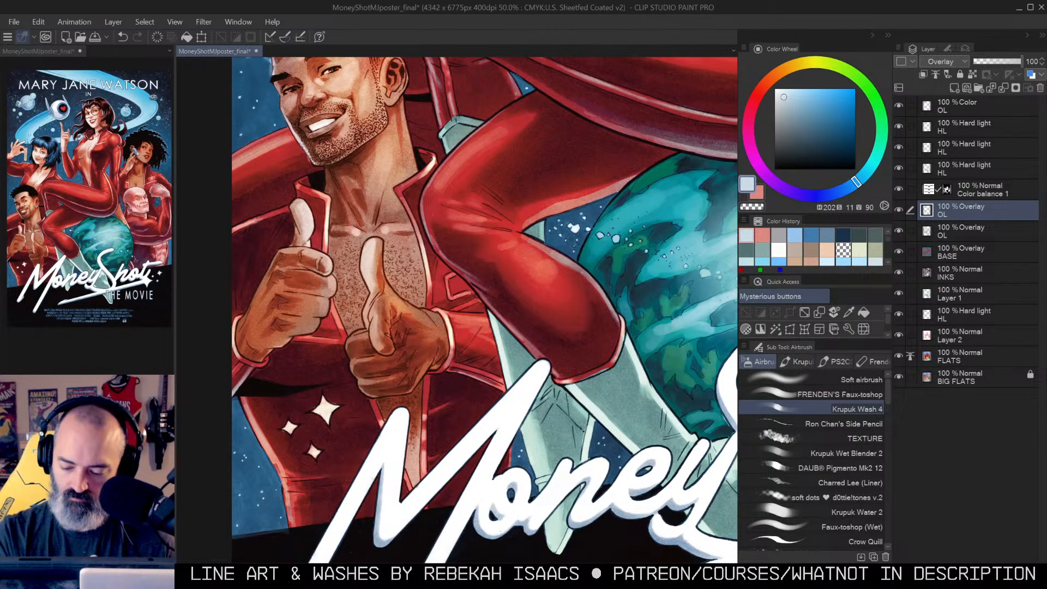
left_click(459, 302, "alt")
left_click_drag(631, 261, 456, 316)
left_click(456, 316, "alt")
left_click_drag(524, 229, 585, 233)
left_click(548, 249)
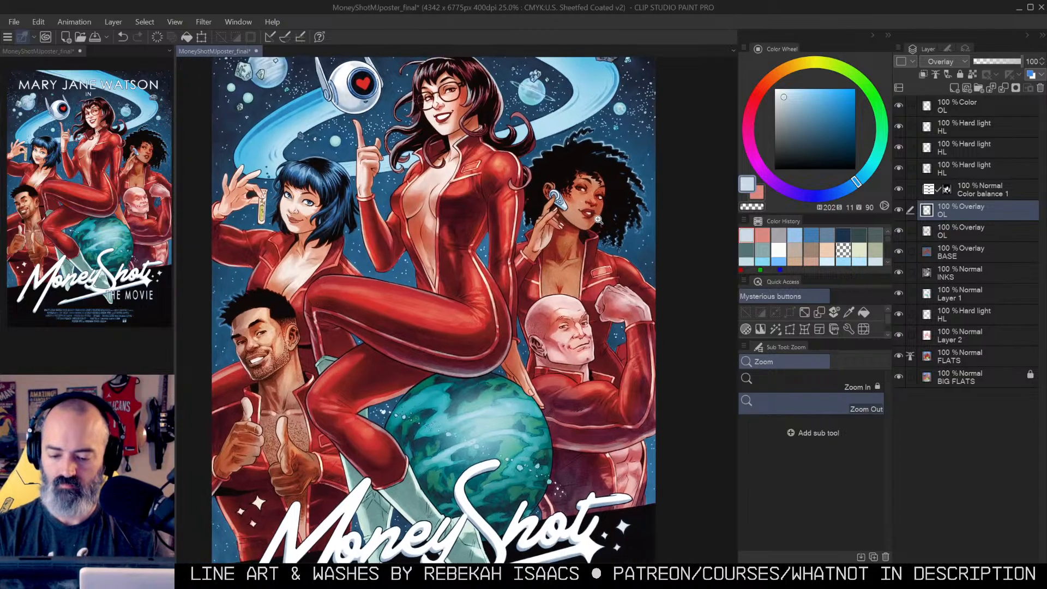
left_click(525, 221, "alt")
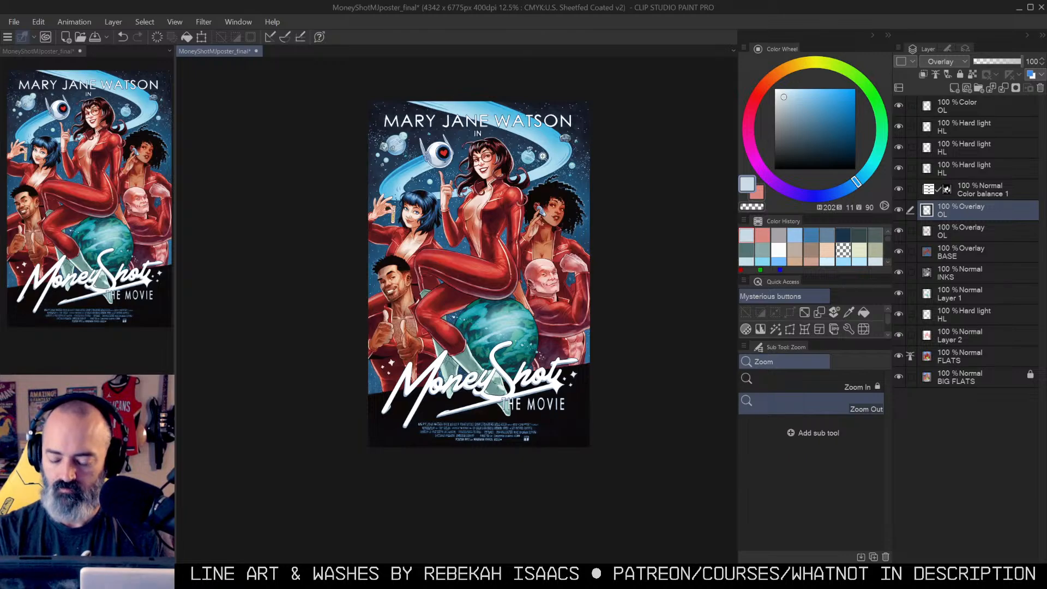
Step: On the lowest HL layer above the colour balance, choose coral (8, 47, 86) and try a stroke on the seated woman's torso, undoing it
left_click(486, 205)
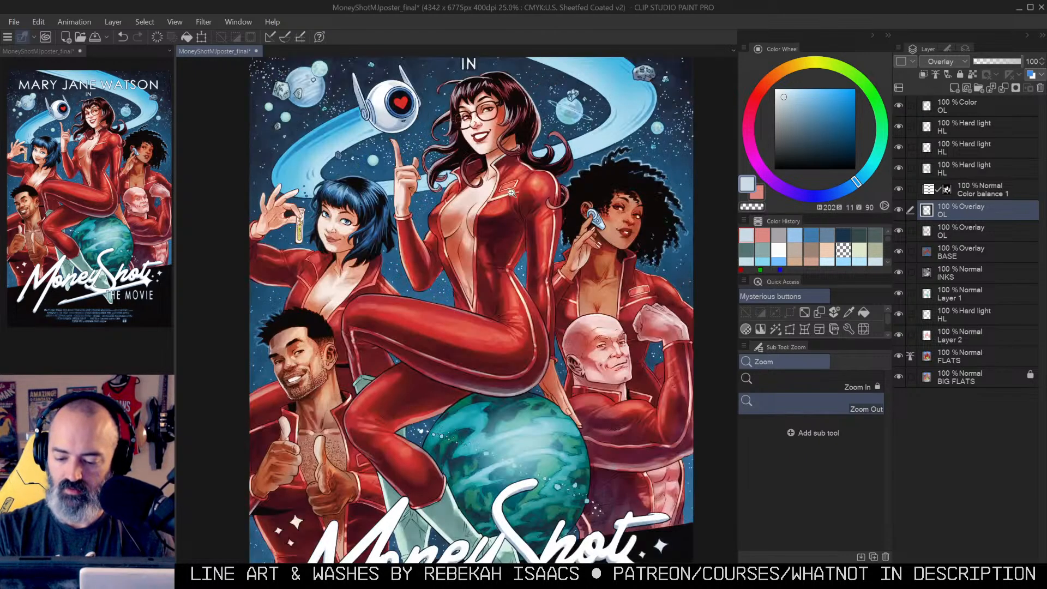
left_click(512, 220)
left_click(517, 259)
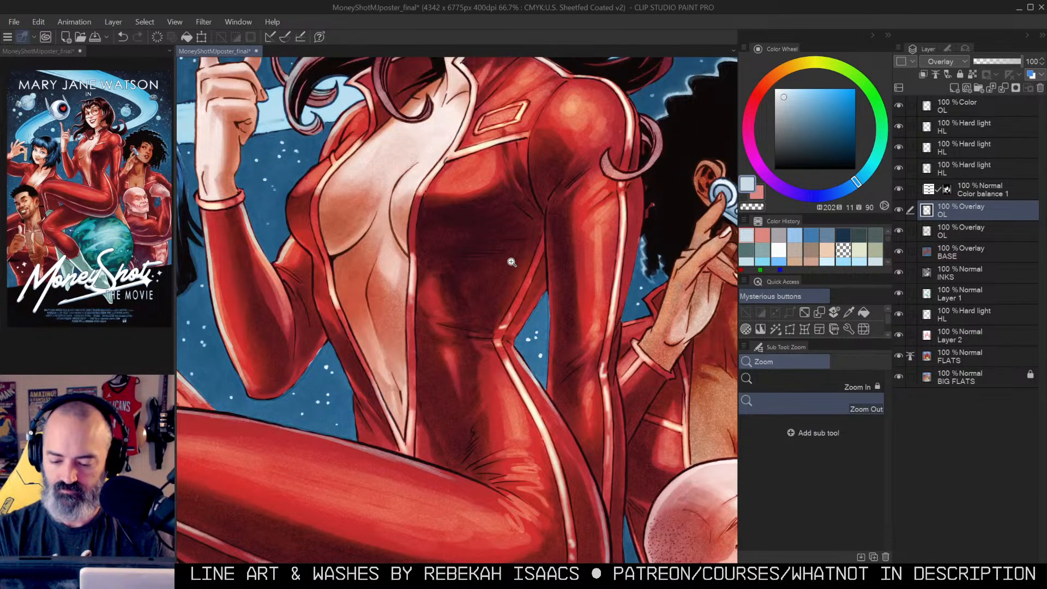
left_click_drag(555, 243, 510, 267)
key("b")
left_click(929, 168)
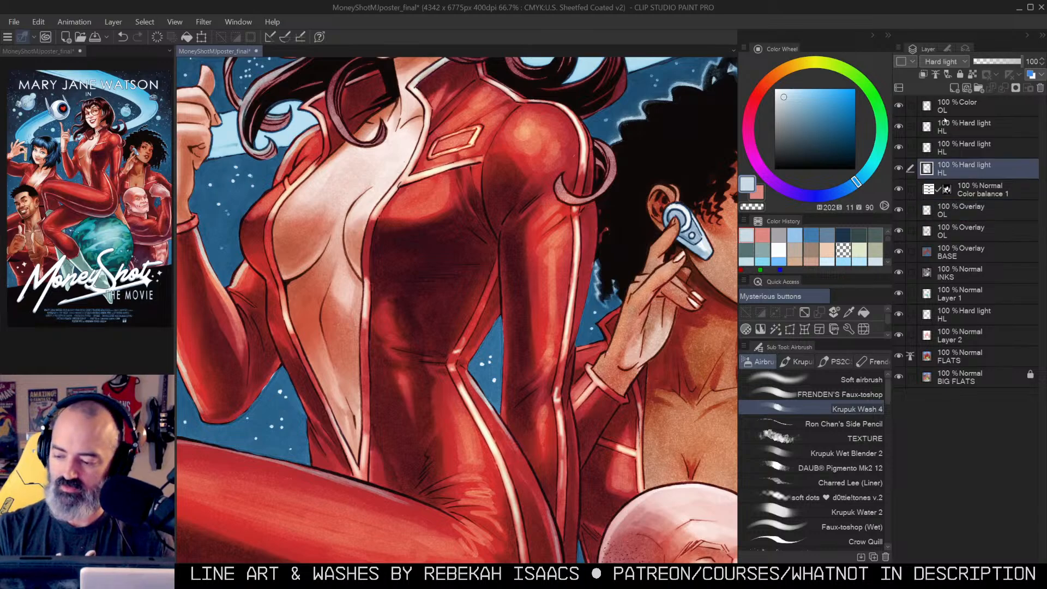
left_click(763, 89)
left_click(811, 98)
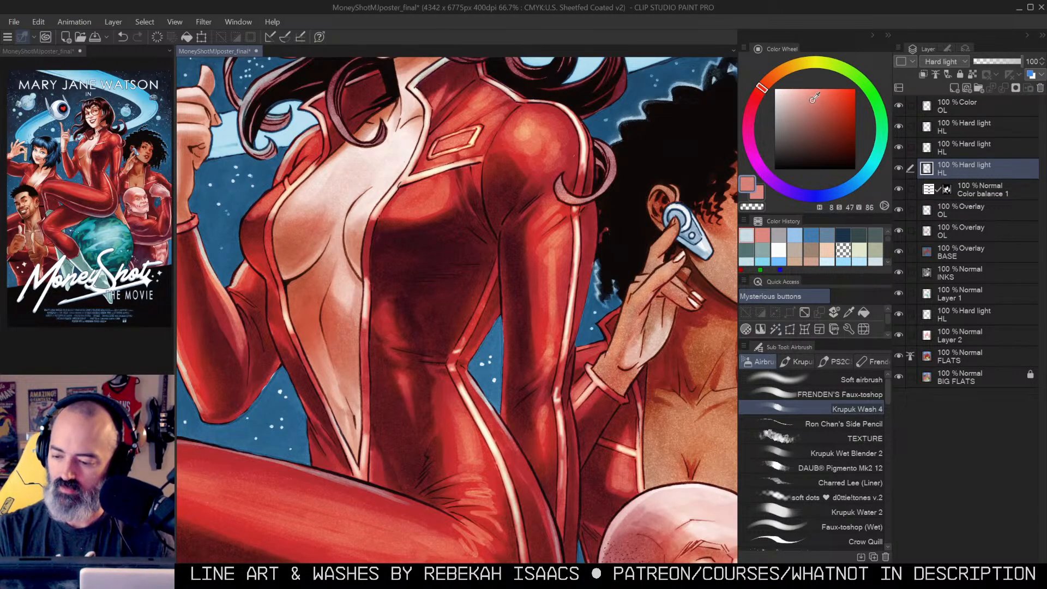
mouse_move(421, 262)
left_mouse_down()
mouse_move(429, 267)
mouse_move(444, 250)
mouse_move(423, 272)
left_mouse_up()
key("ctrl+z")
Step: Choose the Soft airbrush and step through the Color OL layer and the upper HL layers to the upper OL overlay layer
left_click(819, 380)
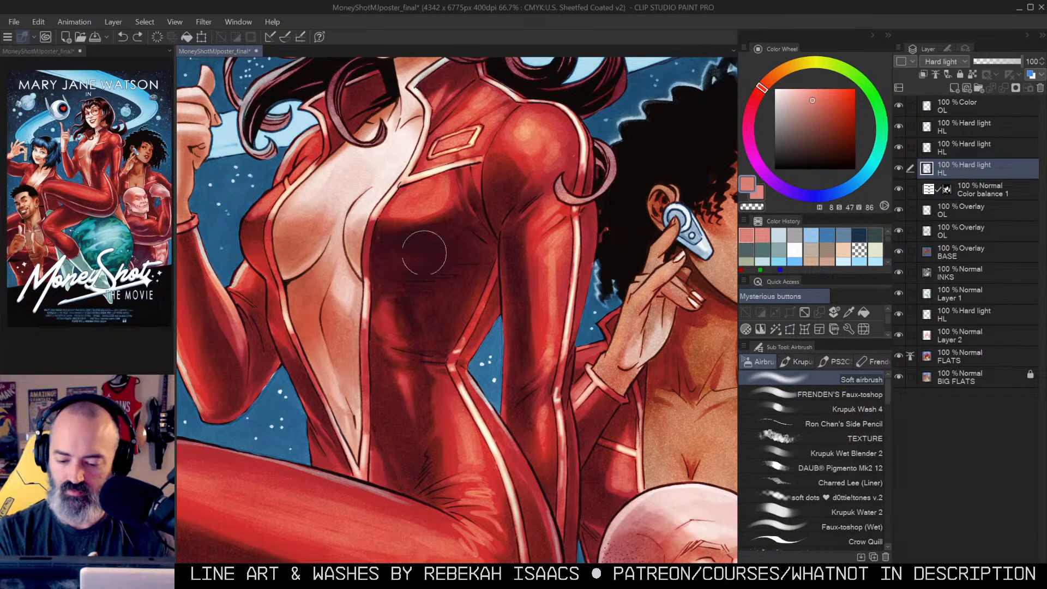
left_click(954, 106)
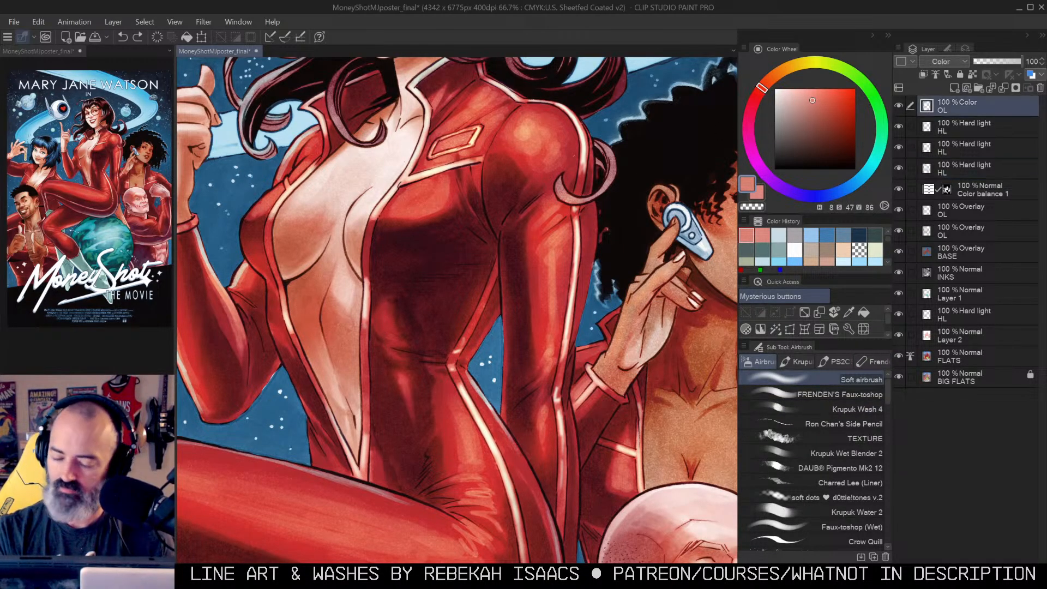
key("m")
key("b")
key("m")
key("b")
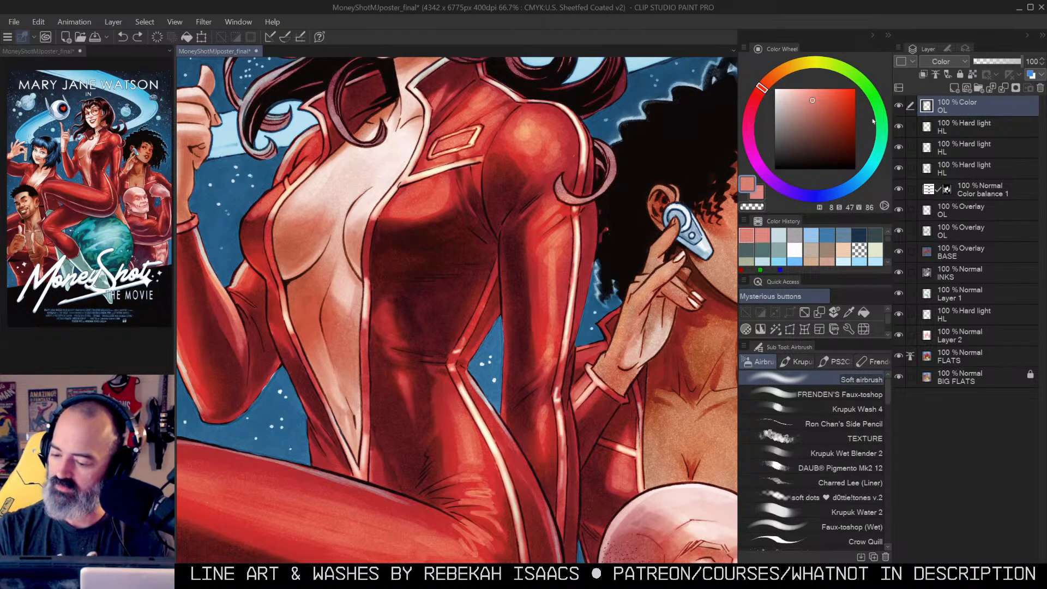
key("m")
left_click(952, 127)
key("b")
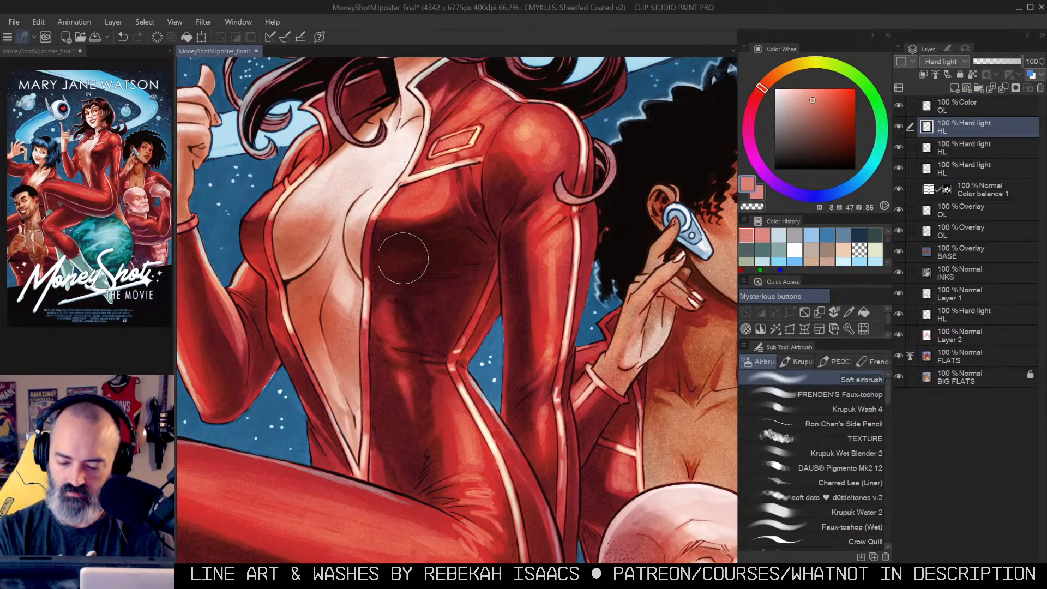
left_click(950, 146)
left_click(960, 210)
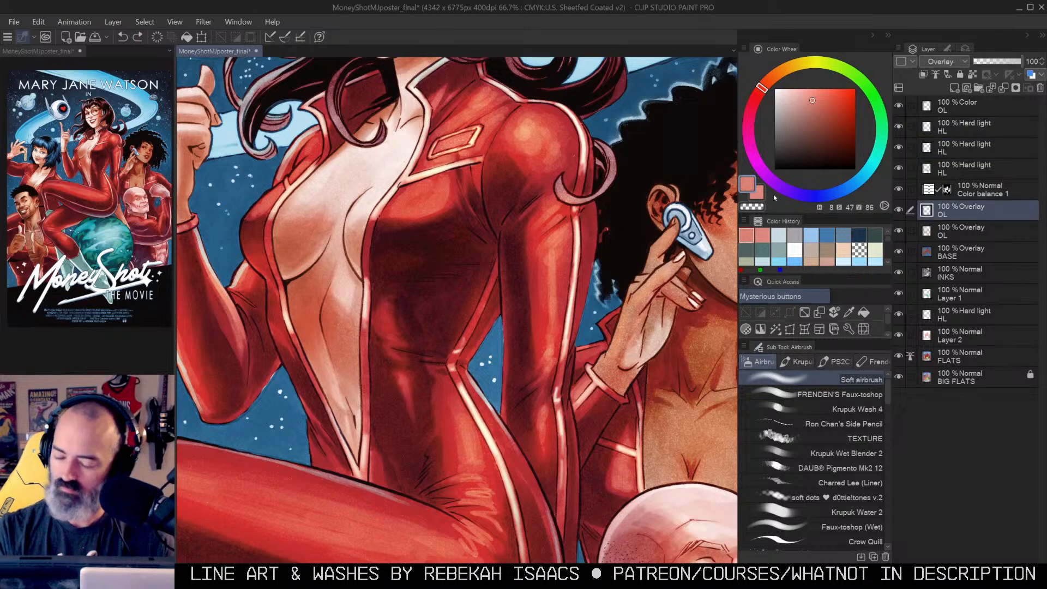
Step: On the upper OL overlay layer, try coral (8, 47, 86) Soft airbrush strokes over the seated woman's torso and sleeve, undoing unwanted ones
key("ctrl+z")
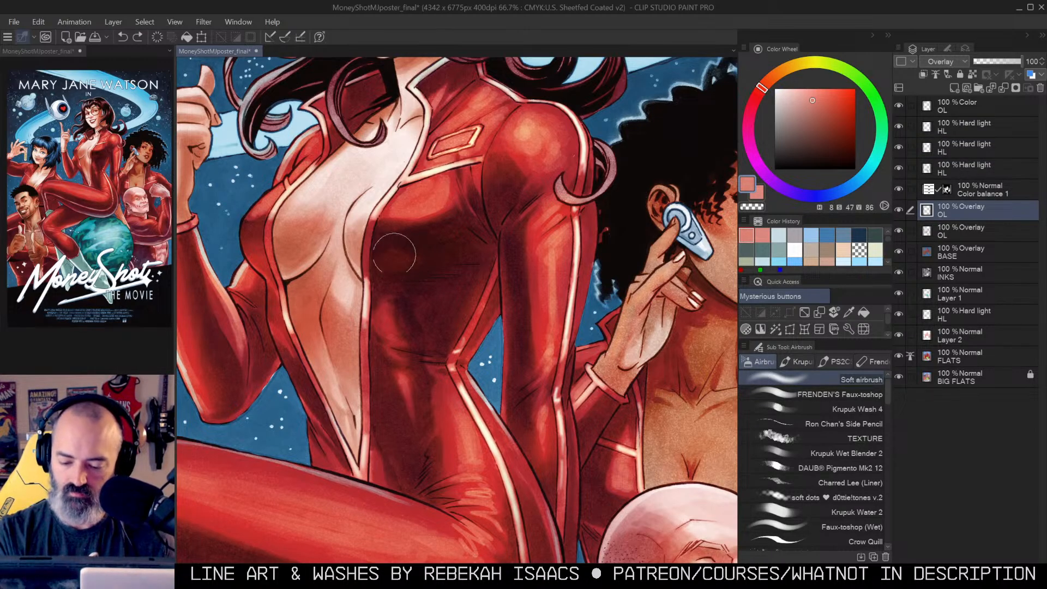
left_click_drag(395, 252, 450, 259)
mouse_move(506, 188)
left_mouse_down()
mouse_move(499, 210)
mouse_move(511, 193)
left_mouse_up()
key("ctrl+z")
left_click_drag(502, 240, 510, 396)
Step: Check the full poster's overall colour balance and examine the characters' suits and faces at a closer view
key("alt+space")
left_click(465, 288, "alt")
left_click(474, 289, "alt")
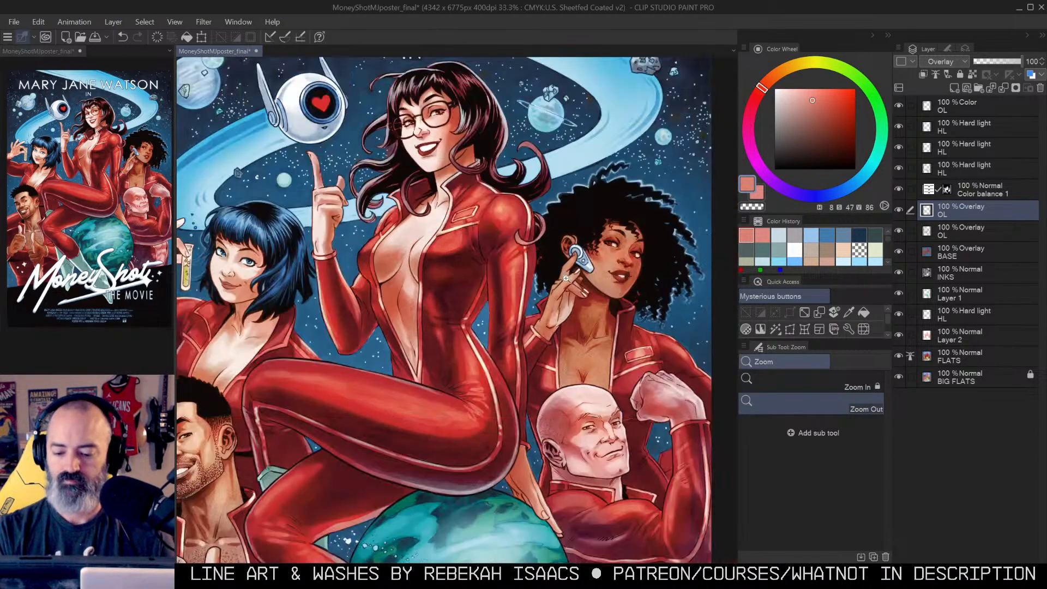
left_click(519, 307, "alt")
left_click(552, 304, "alt")
left_click_drag(559, 294, 563, 257)
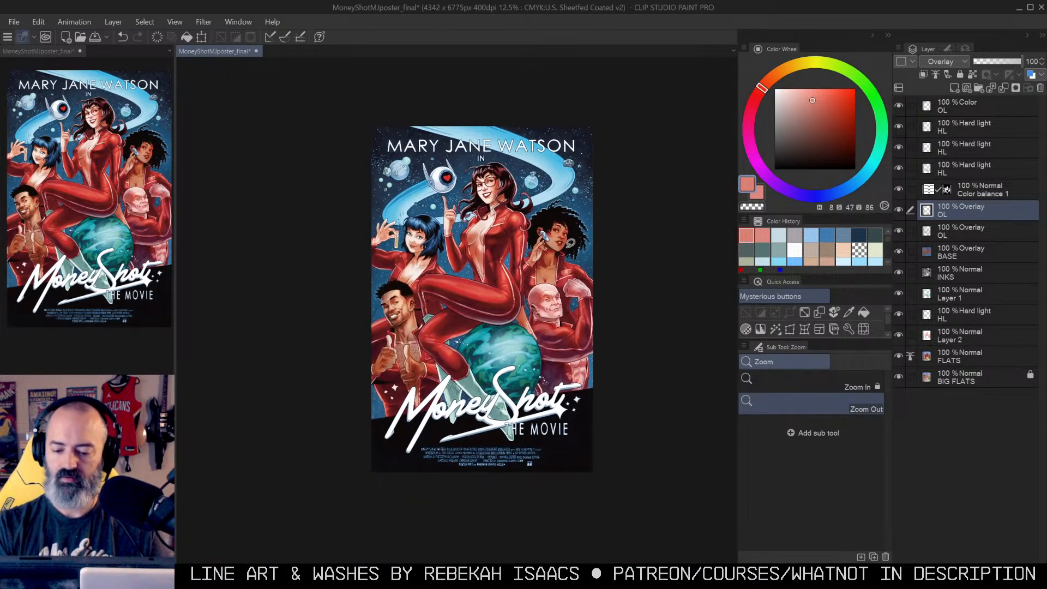
key("m")
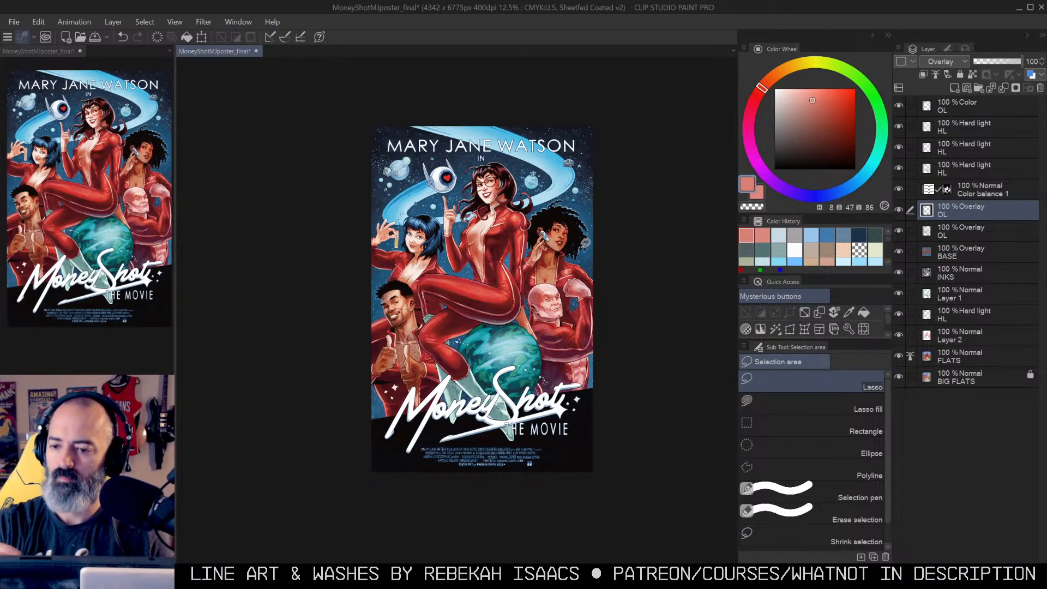
scroll(526, 159, "up", 2)
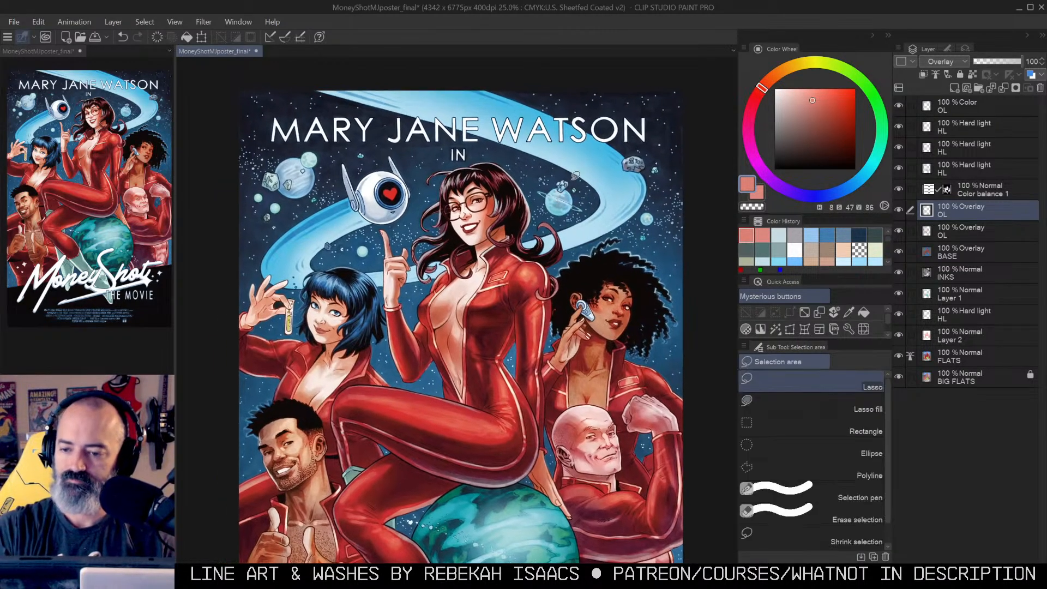
scroll(576, 175, "down", 2)
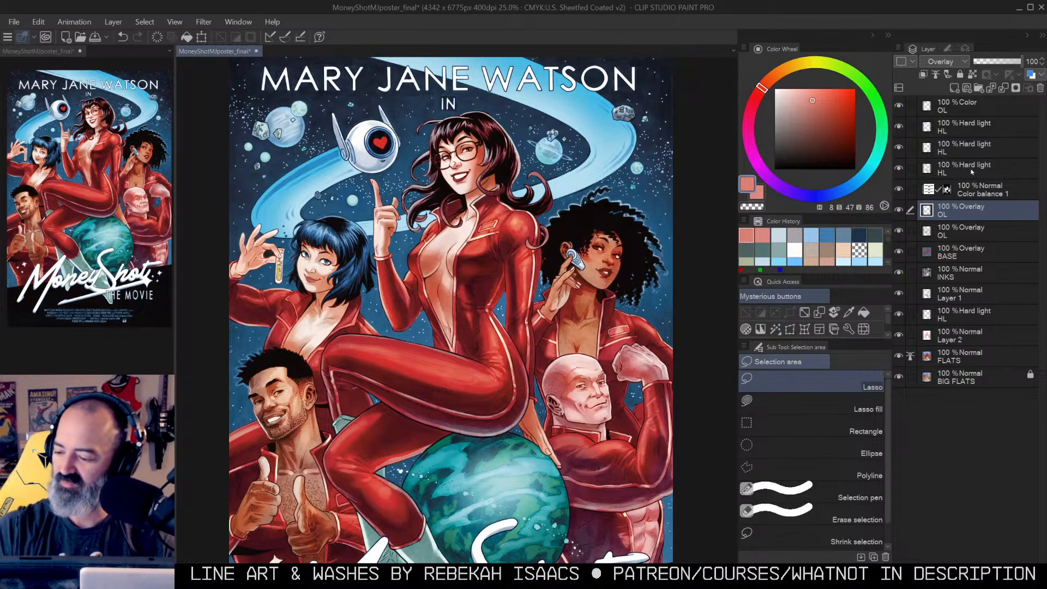
Step: Hide every layer except INKS, set the drawing colour to white (8, 0, 100), and make INKS the active layer
left_click_drag(899, 125, 899, 358)
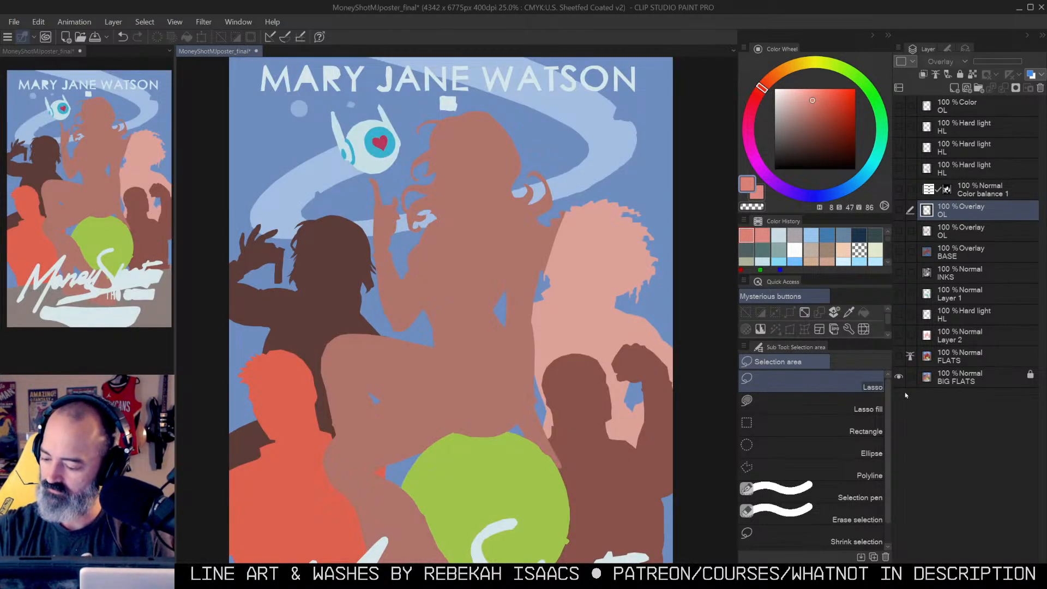
left_click(899, 376)
left_click(899, 272)
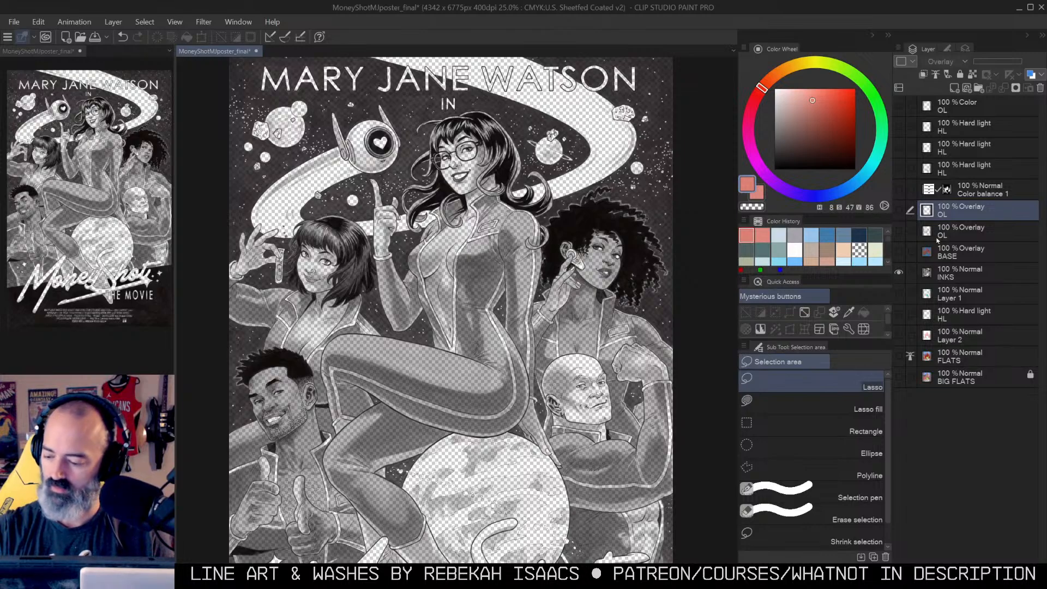
left_click(775, 89)
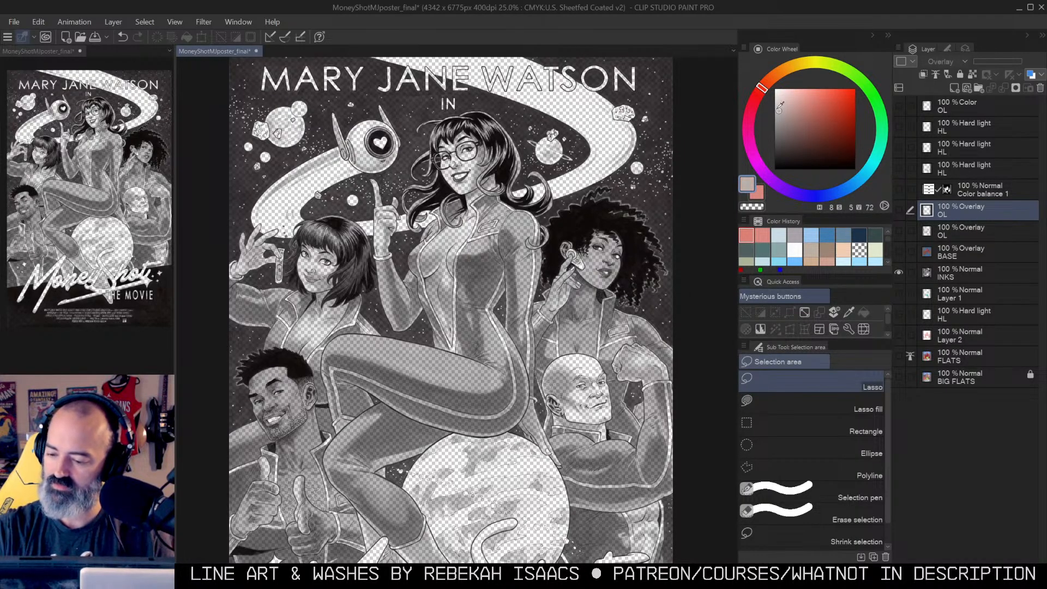
key("ctrl+minus")
left_click(944, 277)
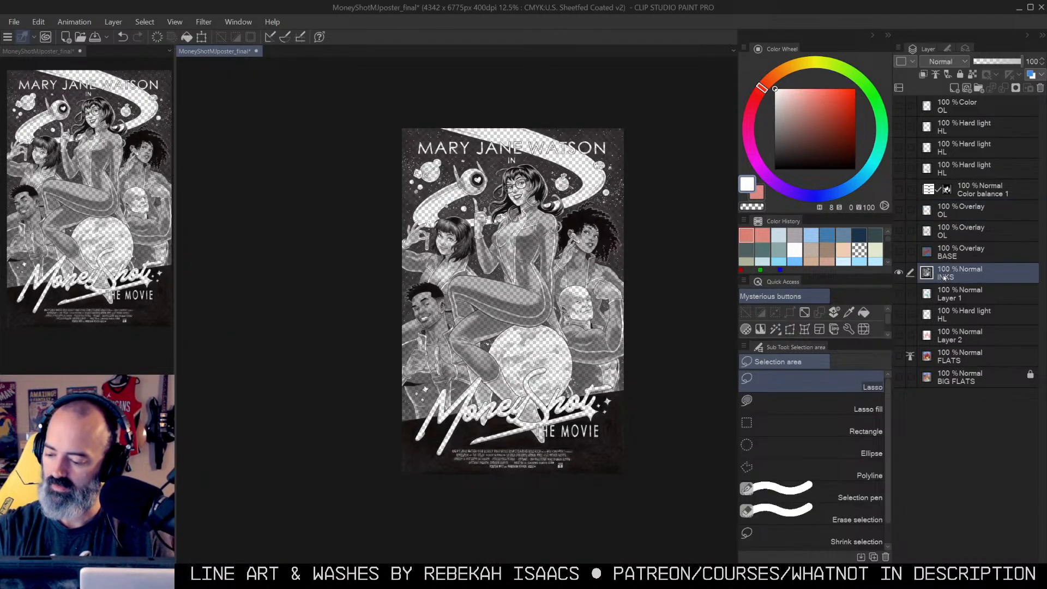
Step: Examine the isolated grey washes and line art on the seated woman's suit and across the full poster
key("ctrl+space")
left_click(562, 254)
left_click(563, 262)
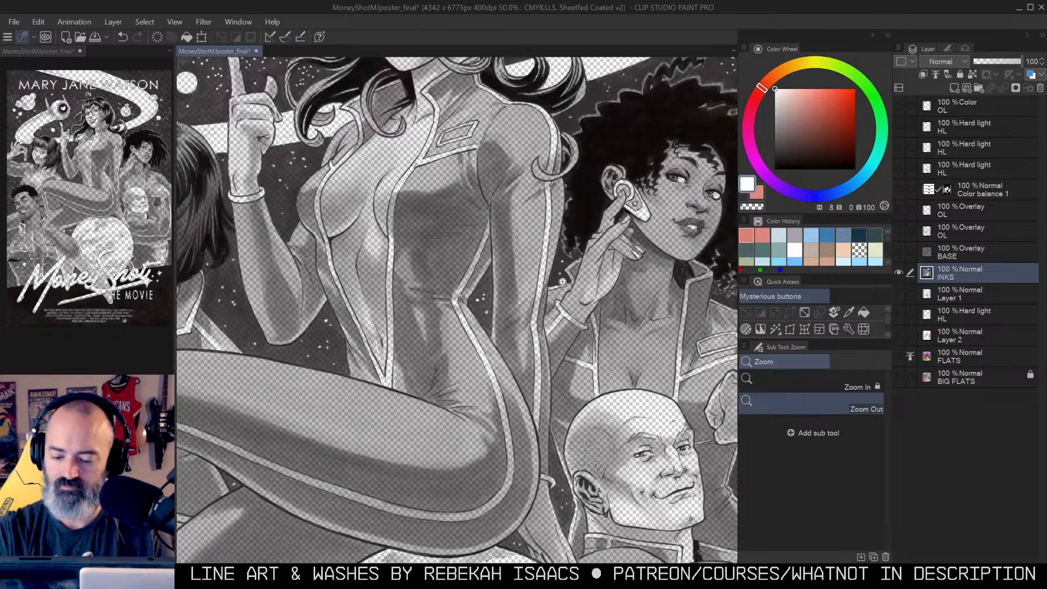
left_click(562, 279)
left_click(578, 260)
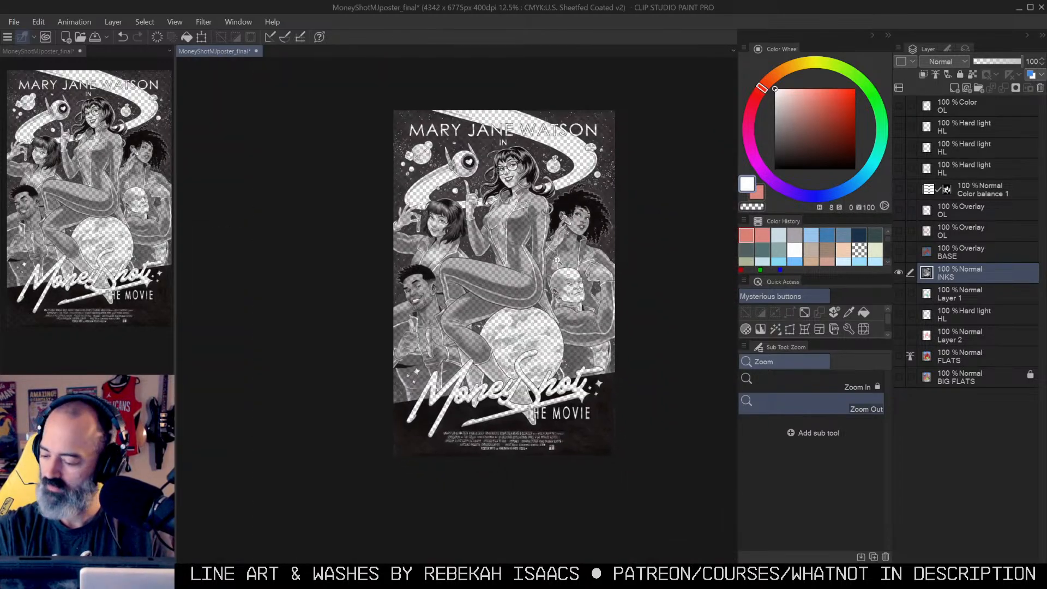
left_click(558, 260)
Step: Show FLATS, BIG FLATS and Layer 2 with the inks, view Layer 2 on its own, and make it the active layer
left_click(900, 357)
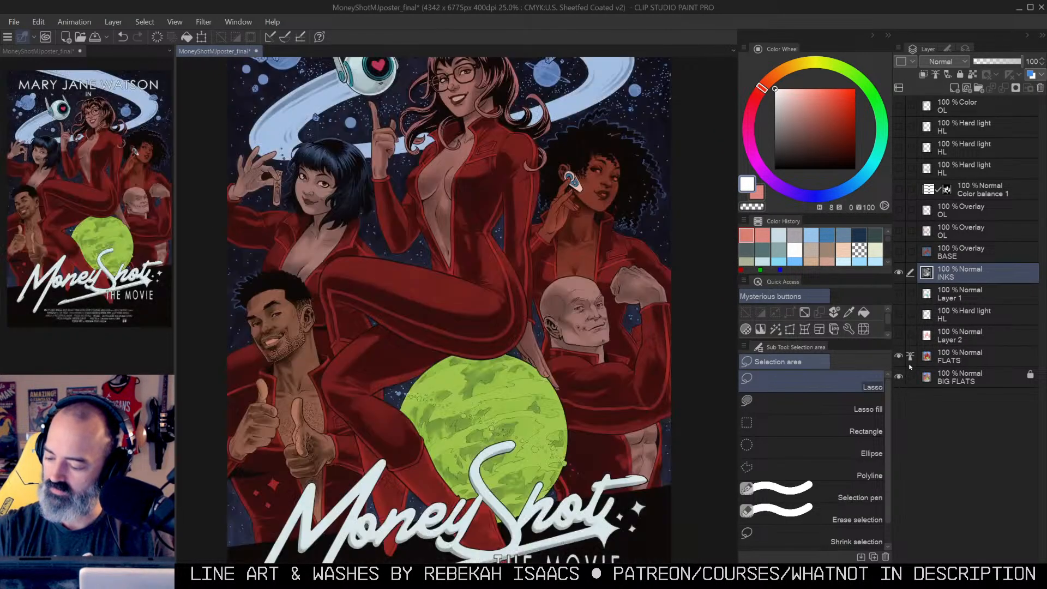
left_click(899, 336)
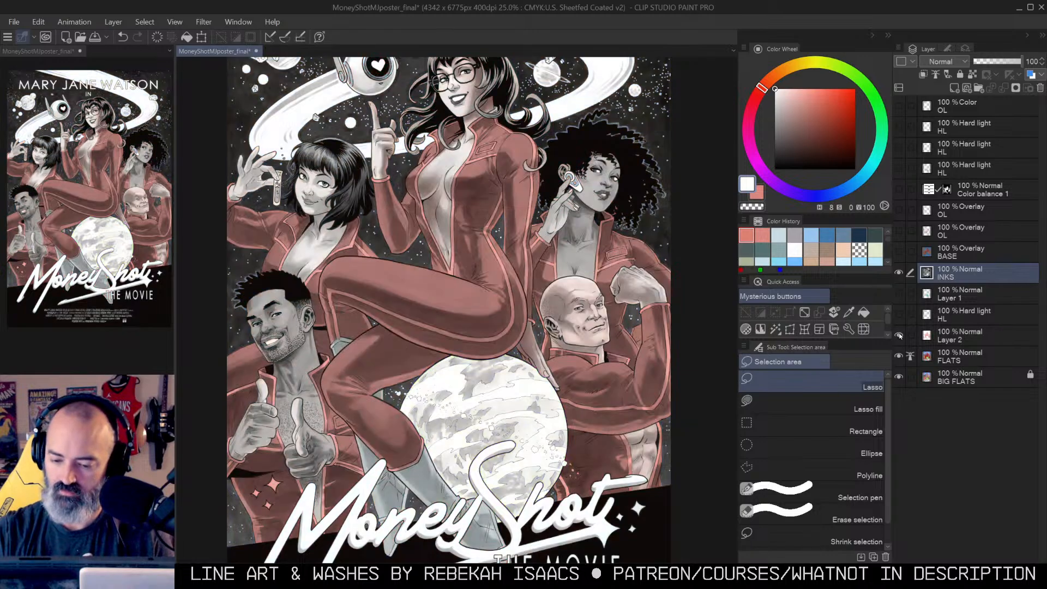
left_click(899, 336, "alt")
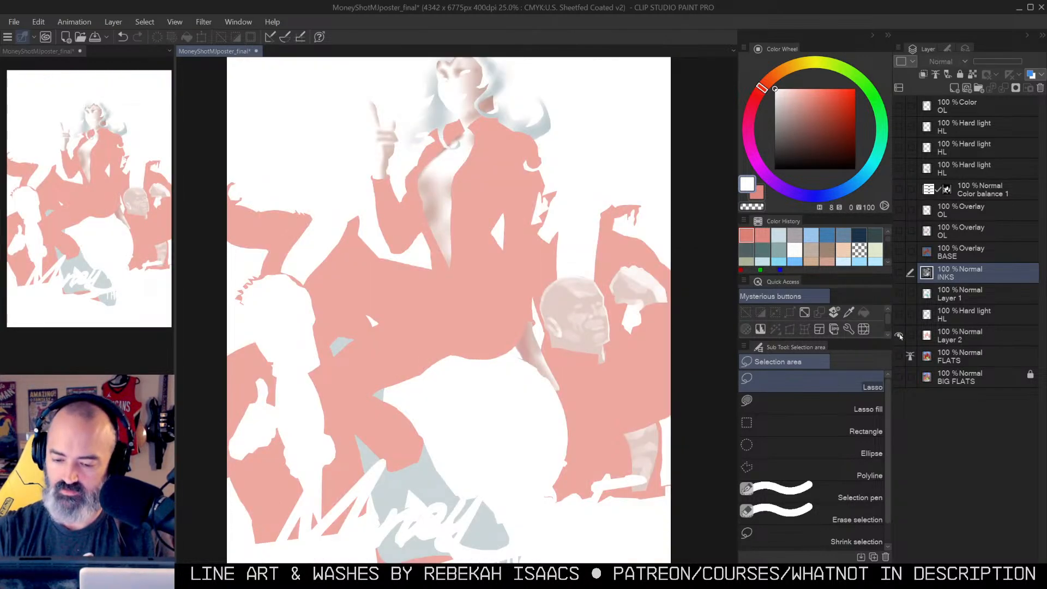
left_click(900, 336, "alt")
left_click(943, 337)
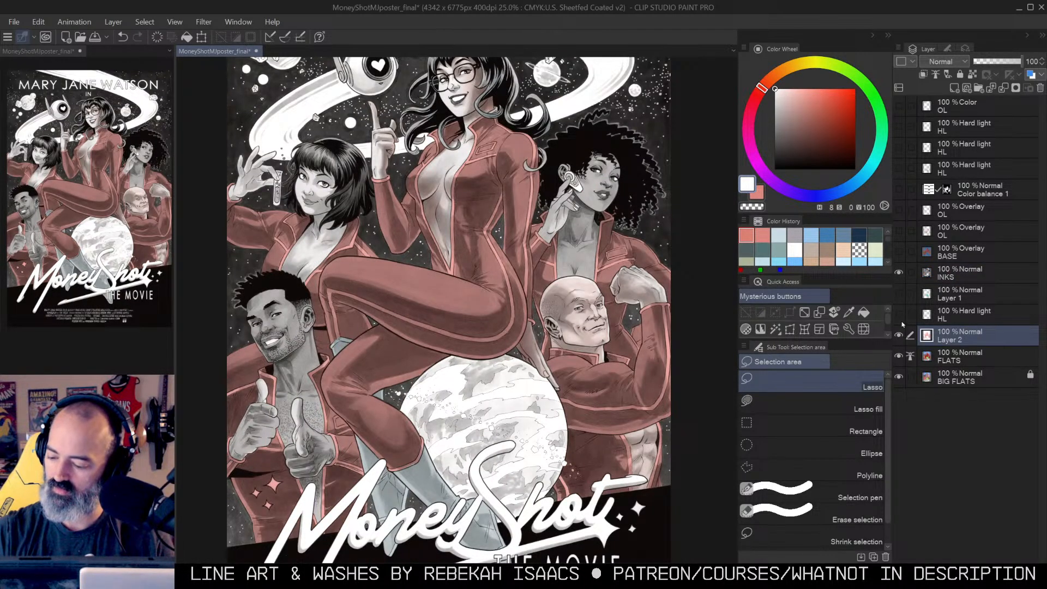
Step: Restore the lower HL layer, Layer 1 and the BASE overlay layer to review how they colour the inks
left_click(900, 315)
left_click(900, 294)
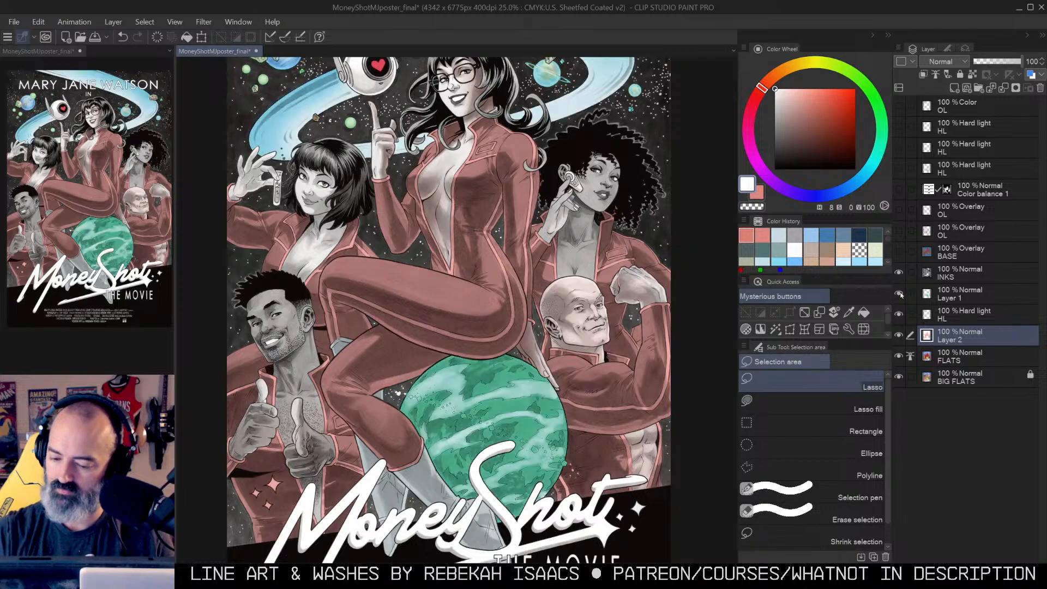
left_click(899, 252)
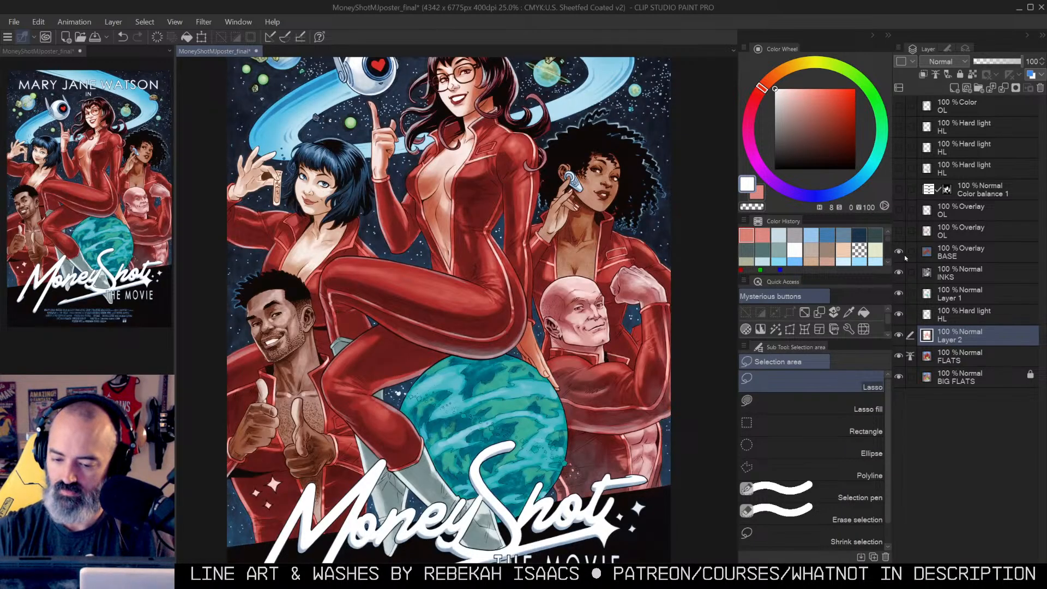
Step: Isolate the BASE overlay layer to examine its colours, make it active, and bring the other visible layers back
left_click_drag(664, 272, 669, 240)
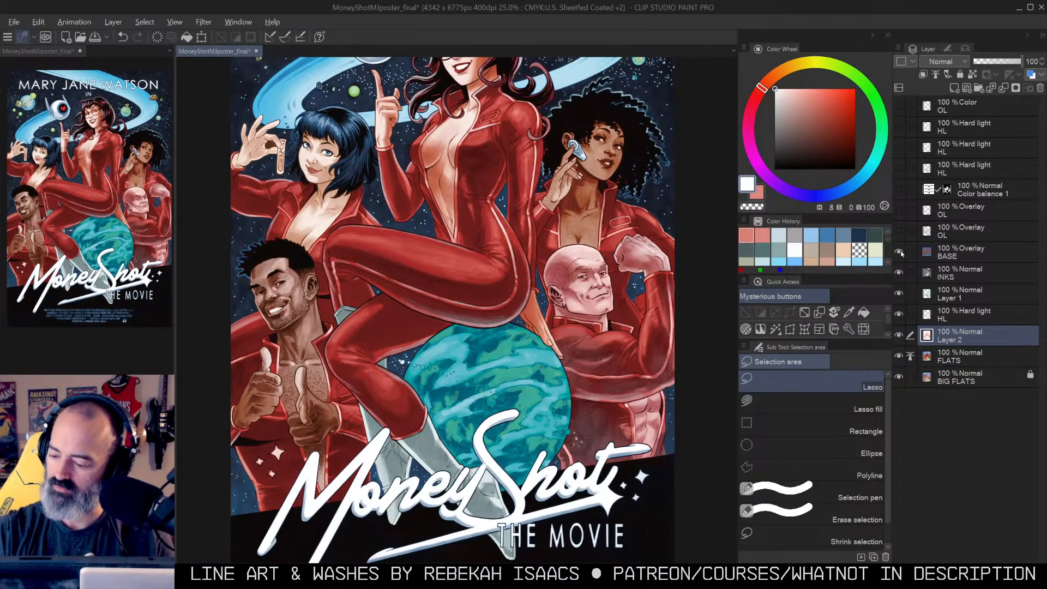
left_click(900, 252, "alt")
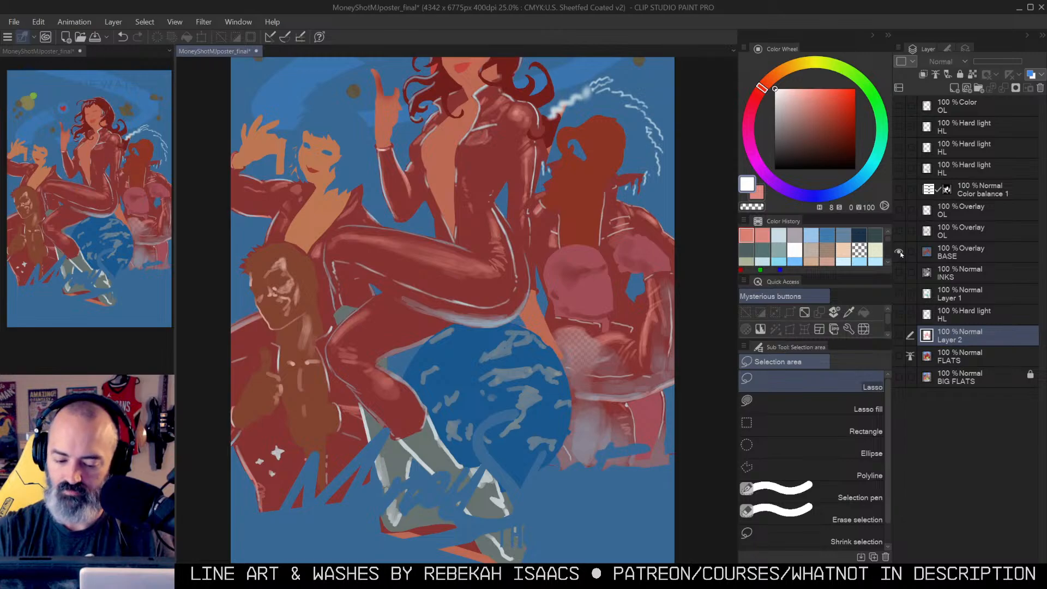
left_click(927, 253)
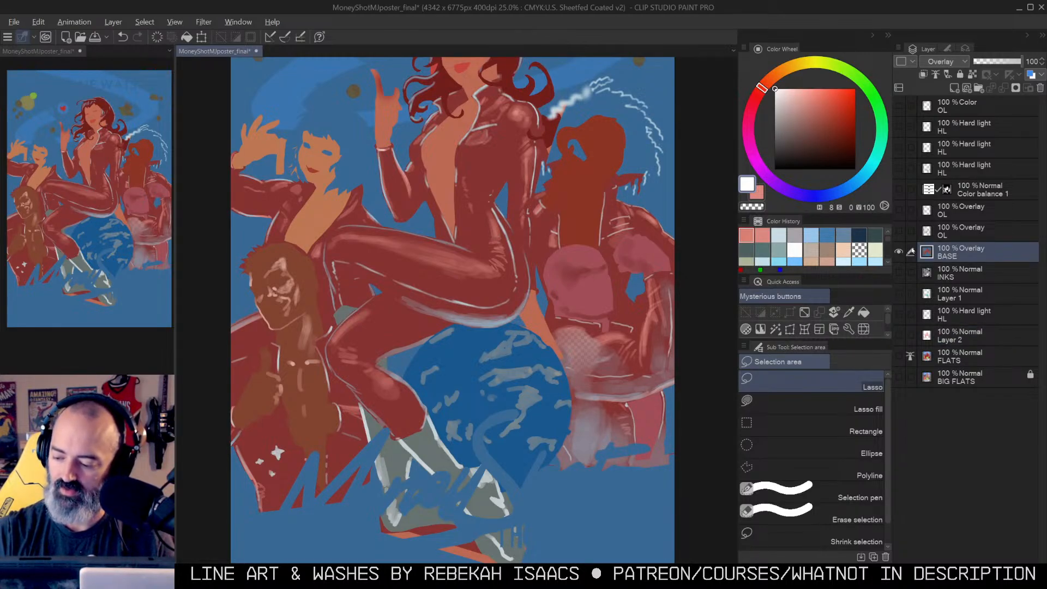
left_click(900, 252, "alt")
left_click_drag(673, 248, 681, 308)
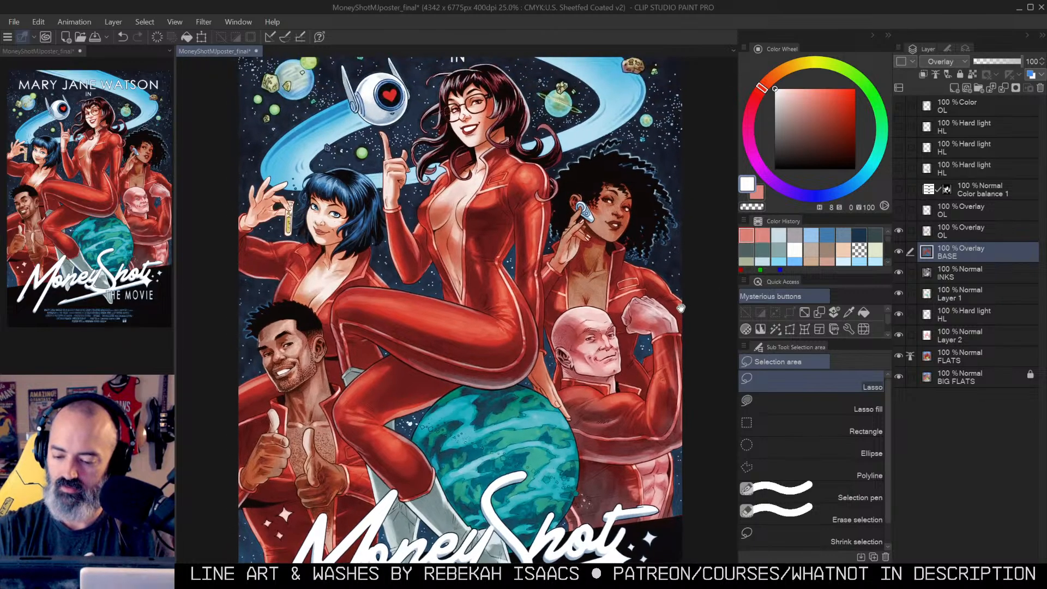
Step: Show both OL overlay layers, make the upper one active, and compare the poster with and without Color balance 1
left_click(899, 232)
left_click(900, 233)
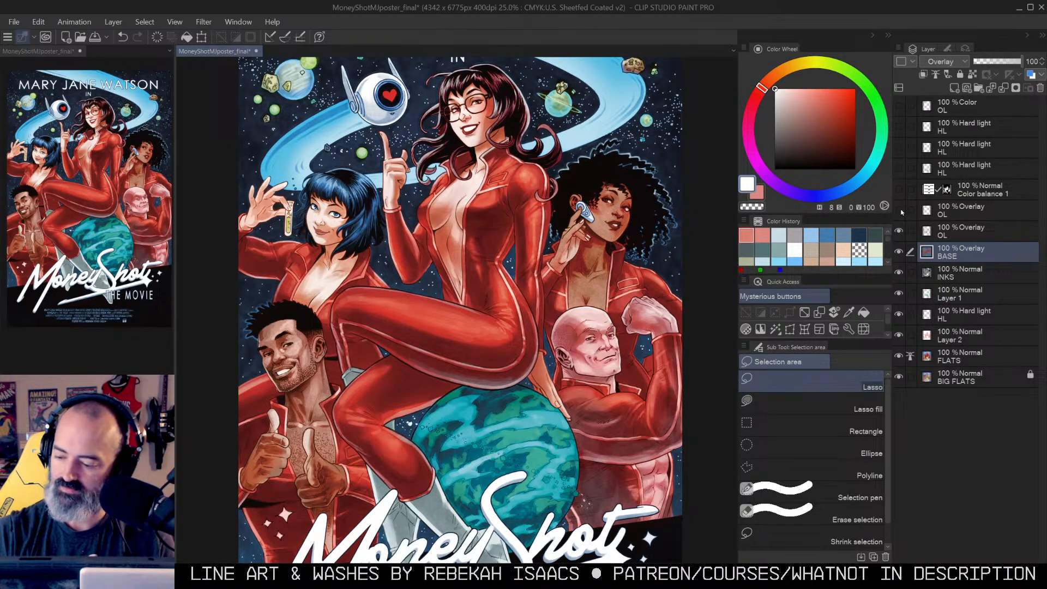
left_click(901, 211)
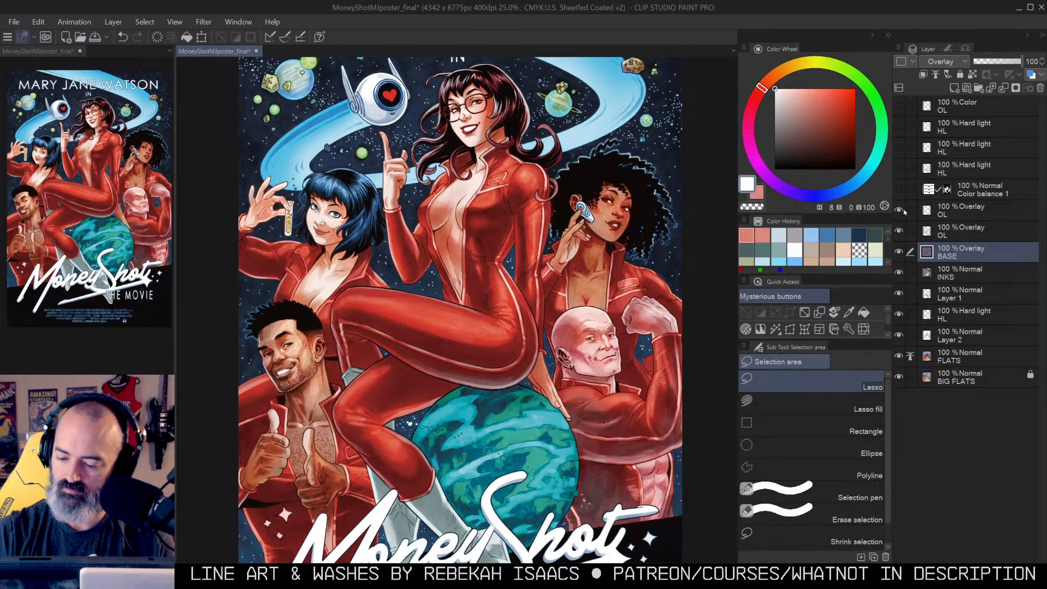
left_click(953, 213)
left_click(900, 191)
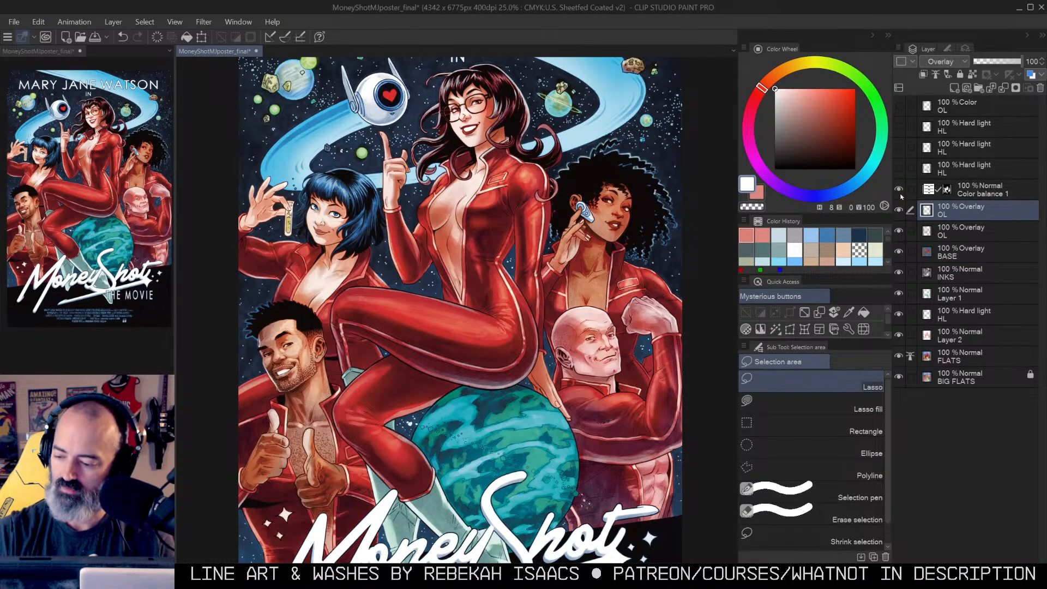
left_click(900, 191)
left_click(901, 191)
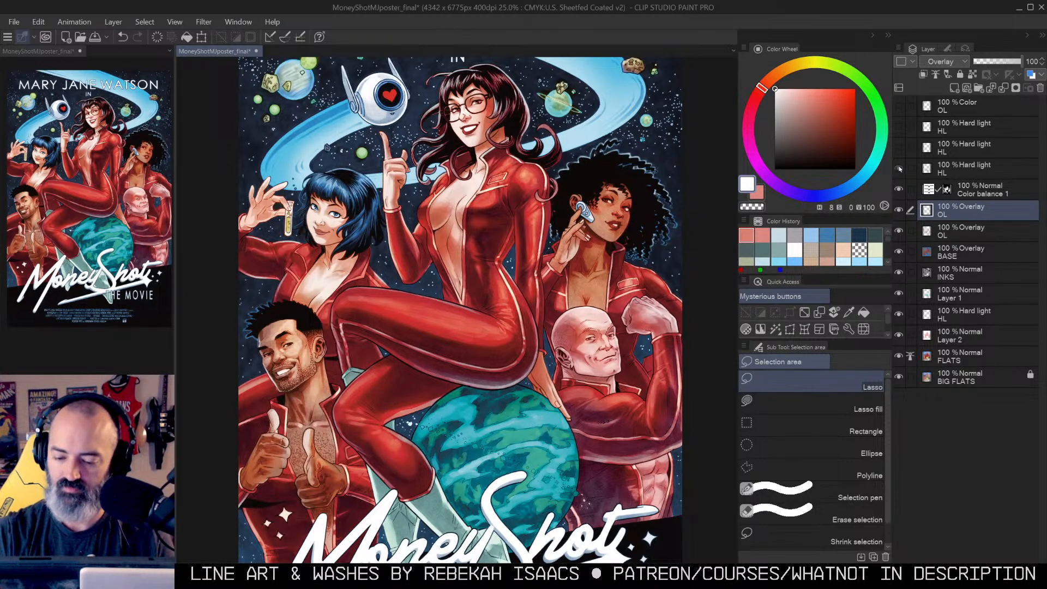
Step: Compare the poster with and without the lowest HL layer above Color balance 1, leave it shown, and view the whole poster
left_click(899, 168)
left_click(899, 170)
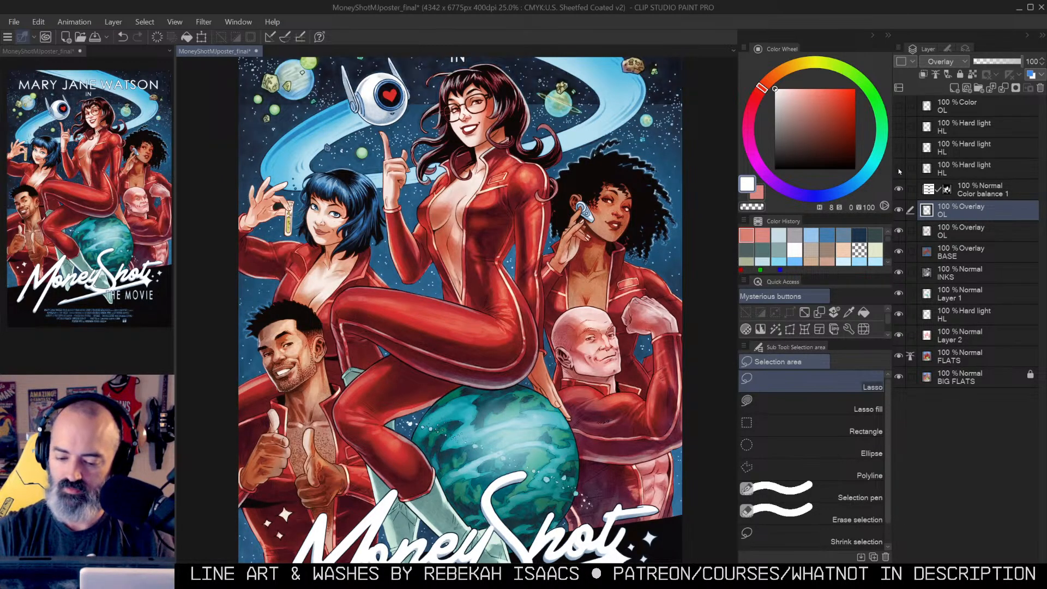
left_click(899, 170)
left_click(900, 172)
left_click(899, 173)
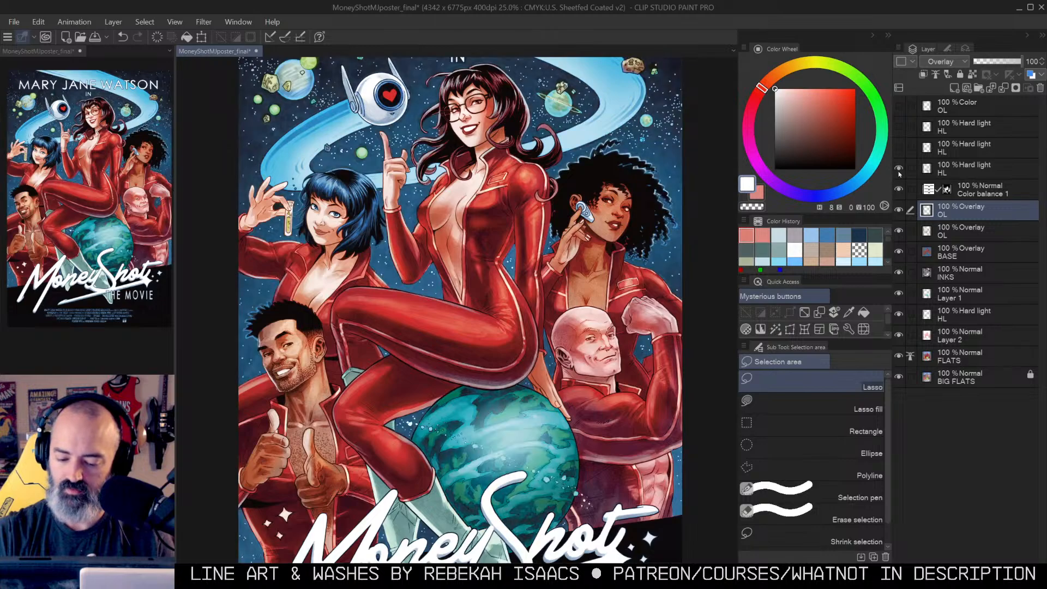
left_click(900, 174)
key("alt+space")
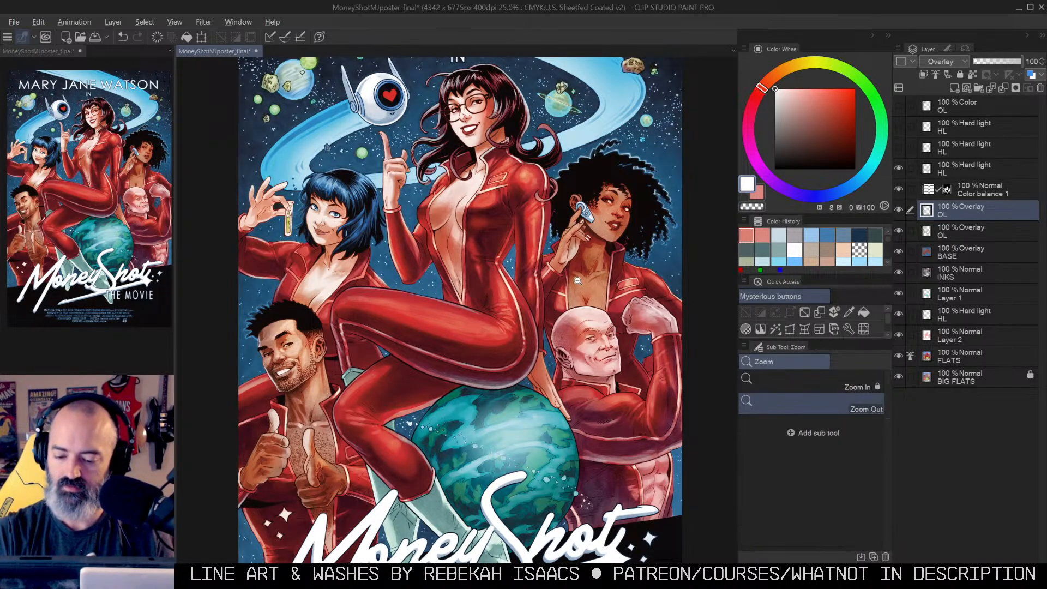
left_click(640, 270, "alt")
left_click_drag(641, 271, 586, 290)
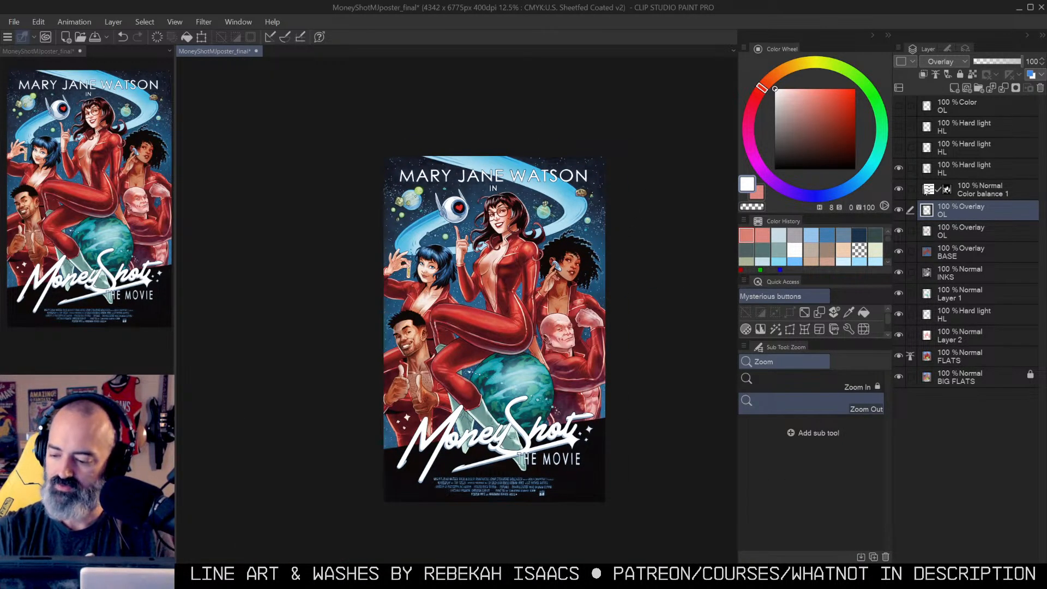
Step: Hide Color balance 1 and compare the poster with and without the upper OL overlay layer and the lowest HL layer above it
left_click(899, 211)
left_click(899, 210)
left_click(899, 189)
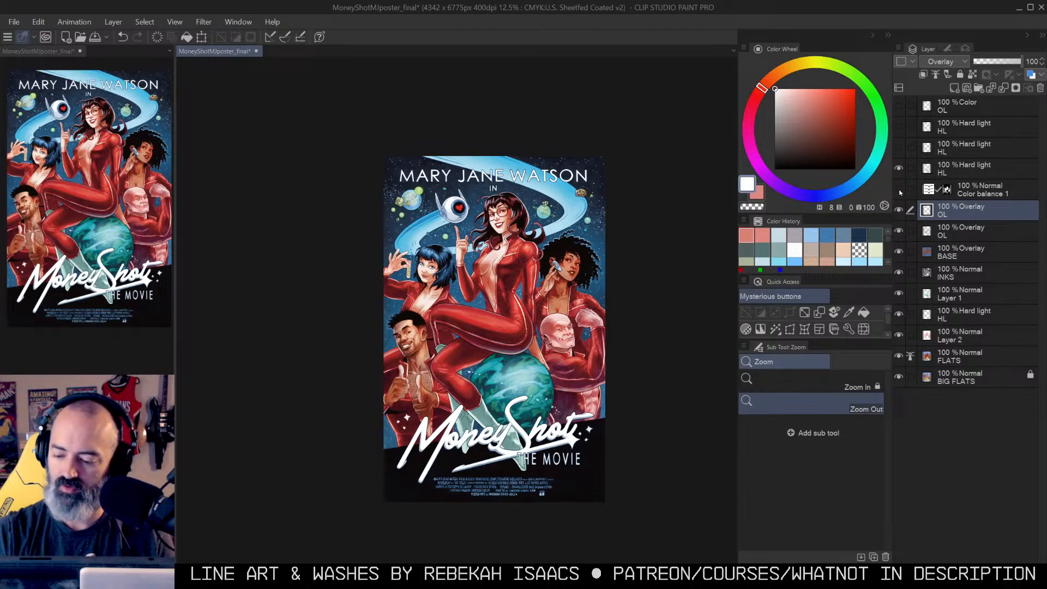
left_click(900, 170)
left_click(900, 170)
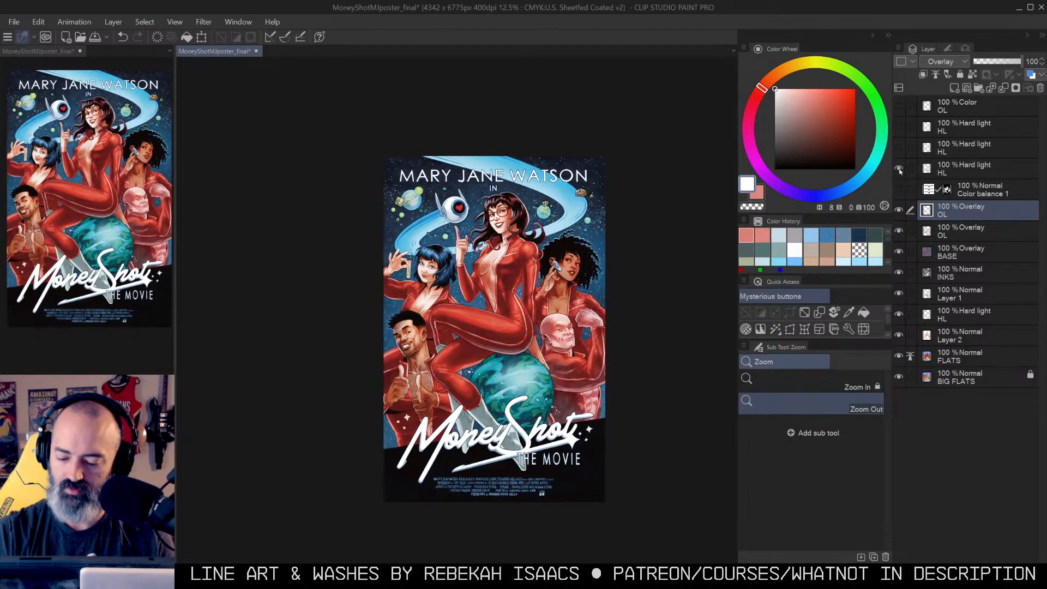
left_click(899, 168)
left_click(897, 166)
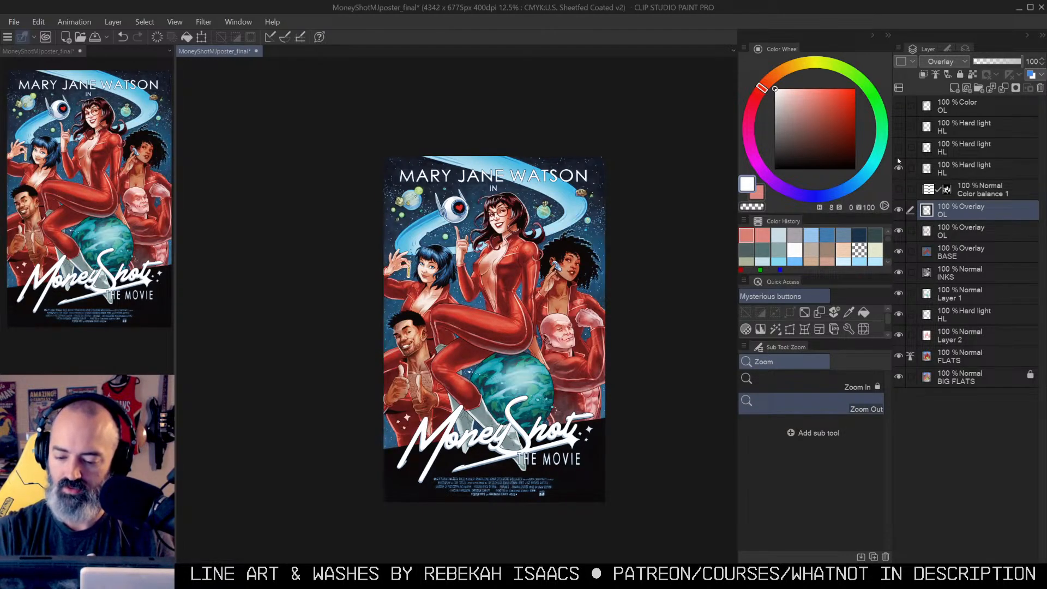
left_click(899, 169)
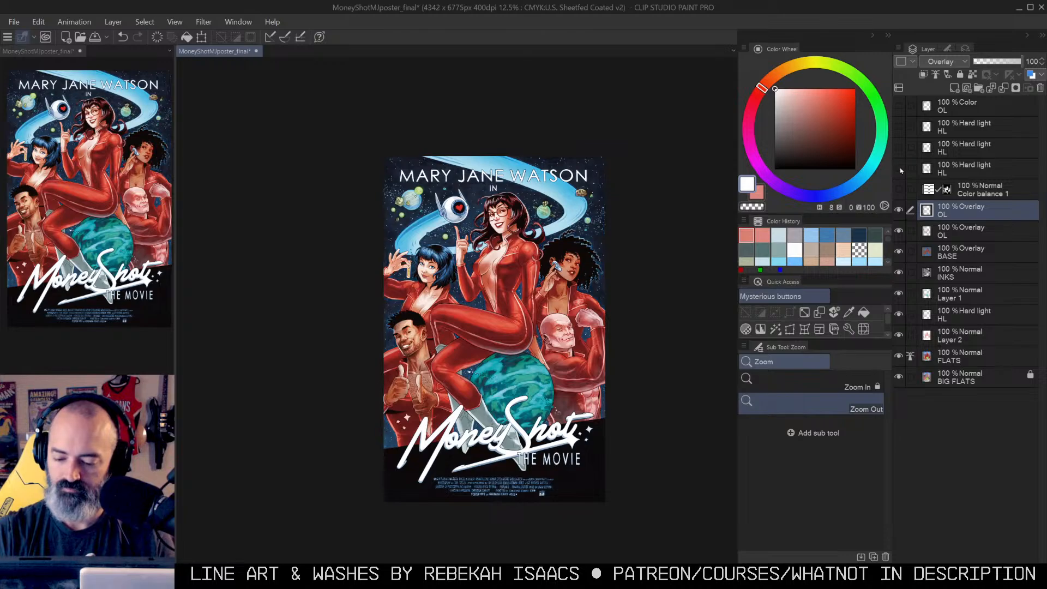
left_click(900, 169)
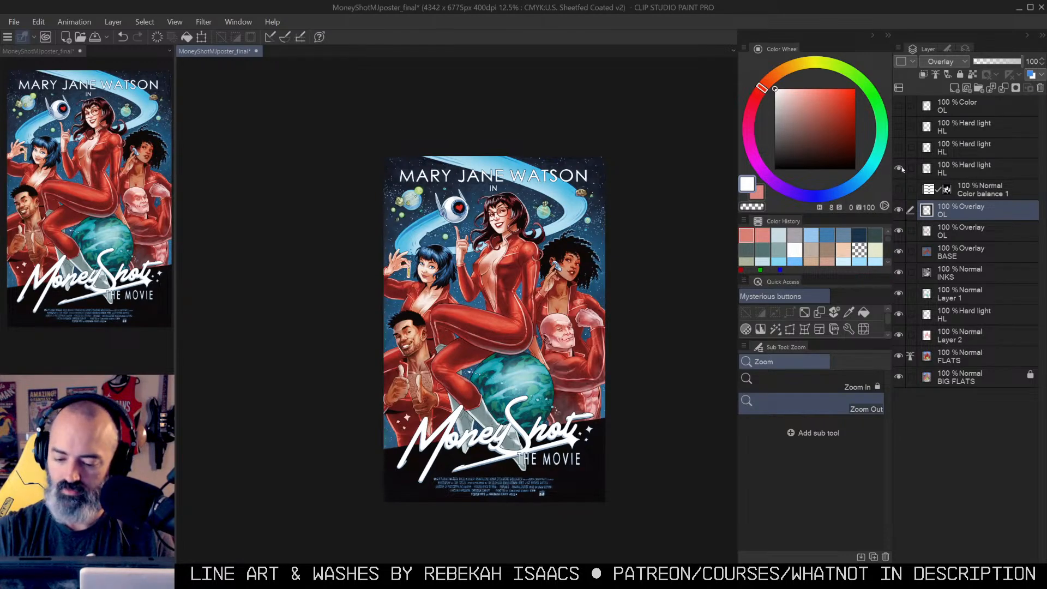
left_click(901, 170)
left_click(901, 170)
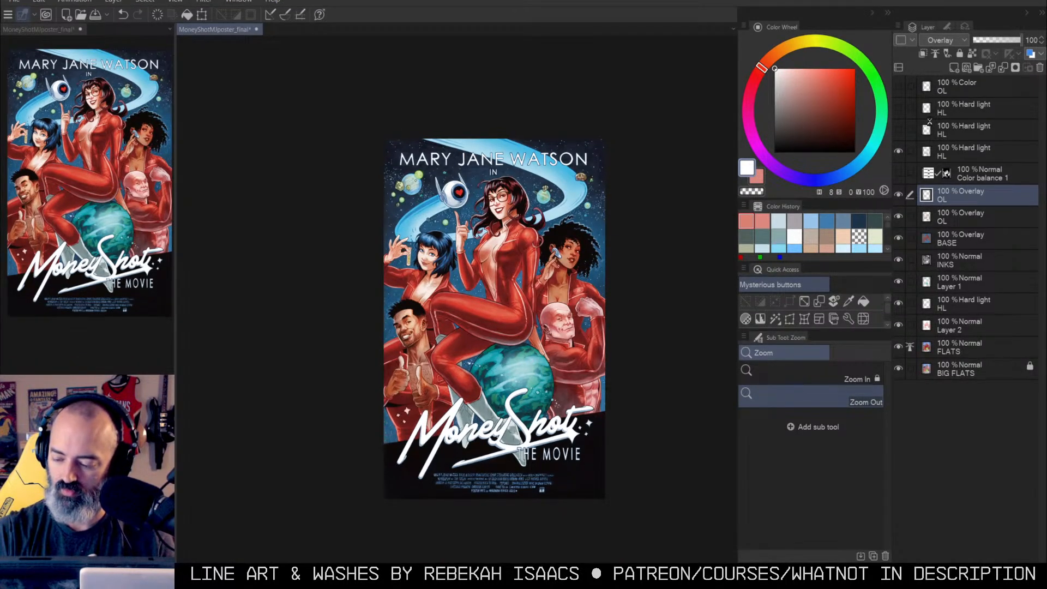
Step: Show Color balance 1, the two upper HL layers and the Color-mode OL layer so the full stack is visible
left_click(899, 189)
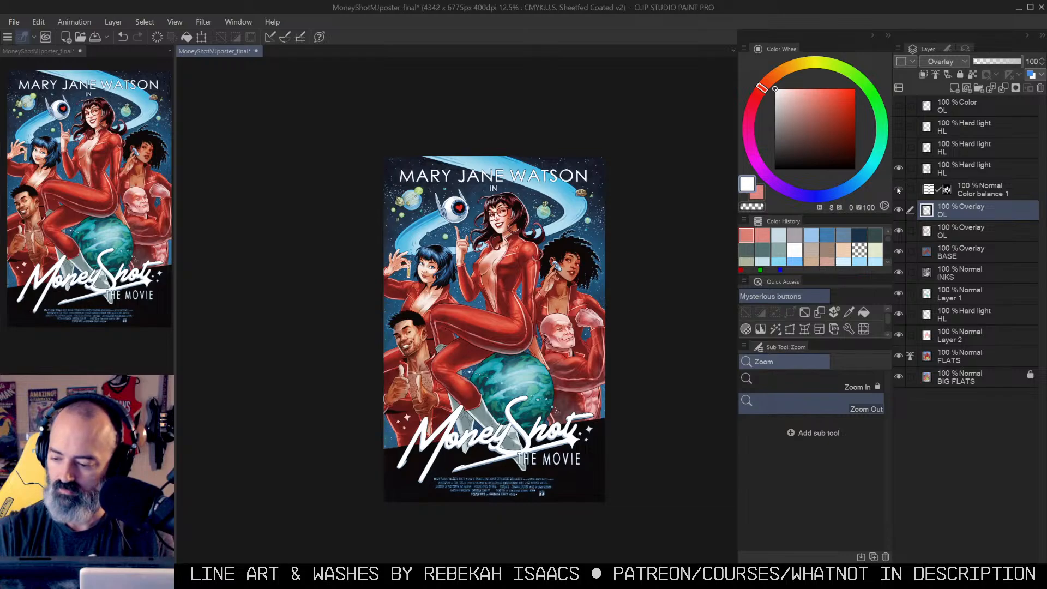
left_click(900, 148)
left_click(900, 128)
left_click(900, 111)
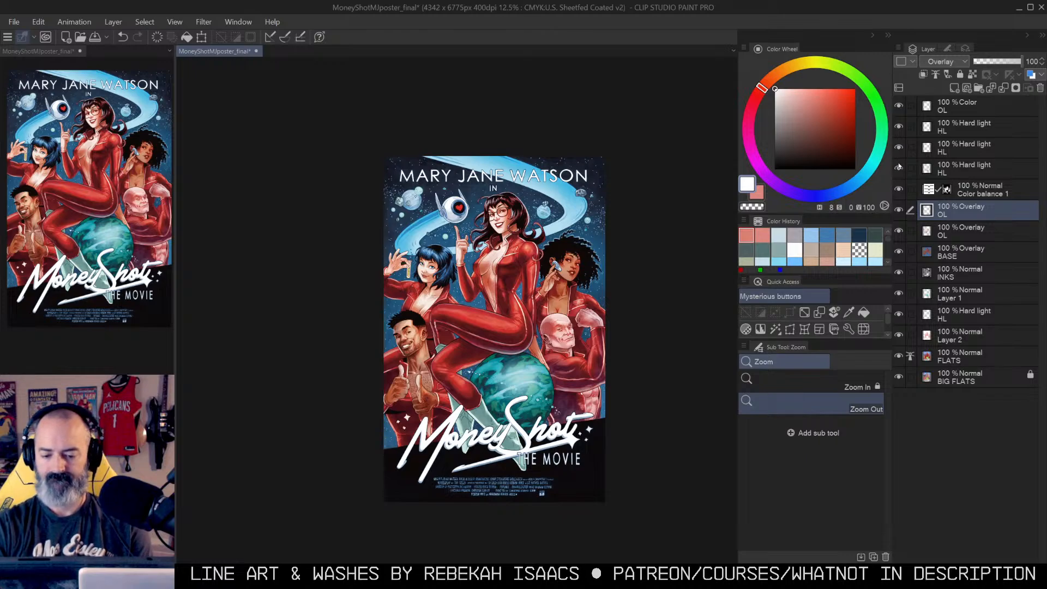
Step: Add an overlay-mode OL layer at the top of the stack and fill it with greyish blue (hue 198, saturation 22, value 53)
left_click_drag(550, 279, 544, 238)
scroll(545, 239, "up", 2)
key("m")
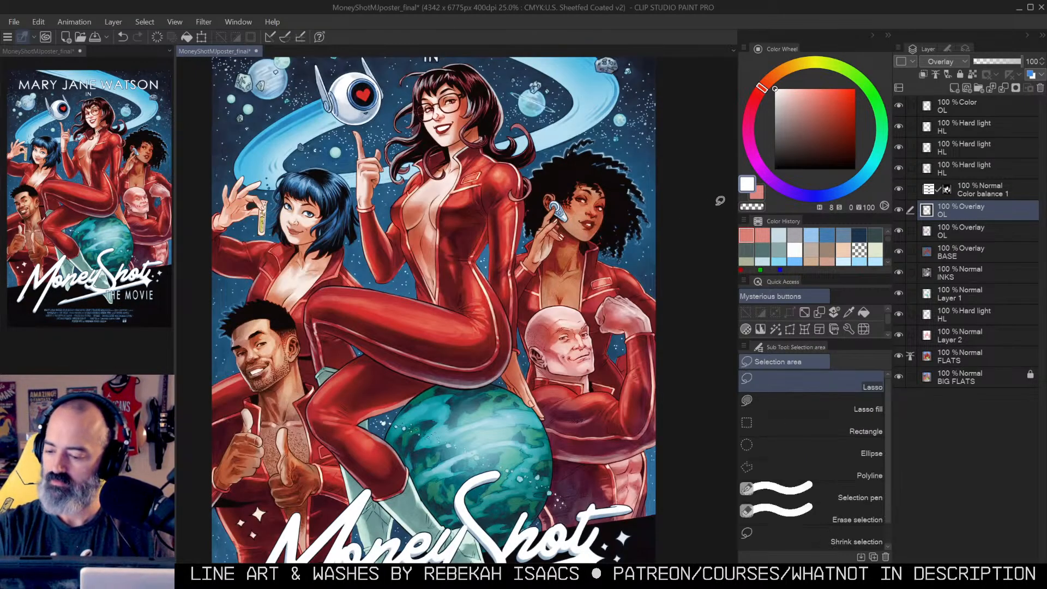
left_click_drag(960, 210, 960, 105)
left_click(800, 124)
left_click_drag(799, 126, 793, 127)
left_click(860, 179)
key("g")
left_click(524, 256)
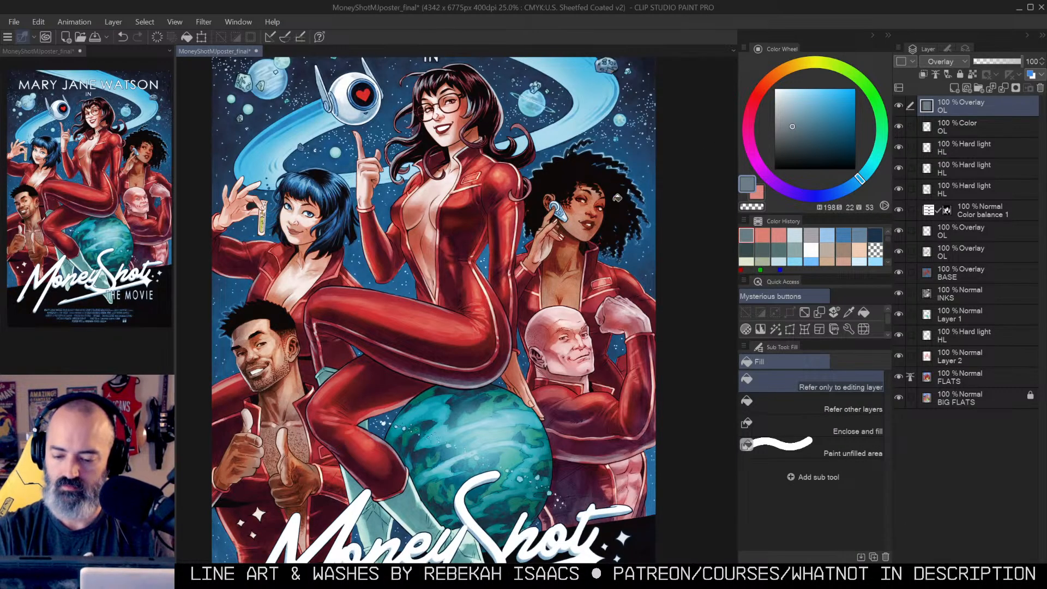
Step: Adjust the new overlay fill's Hue/Saturation/Luminosity to hue 13 and saturation -29
key("slash")
left_click(573, 232)
left_click(579, 254, "alt")
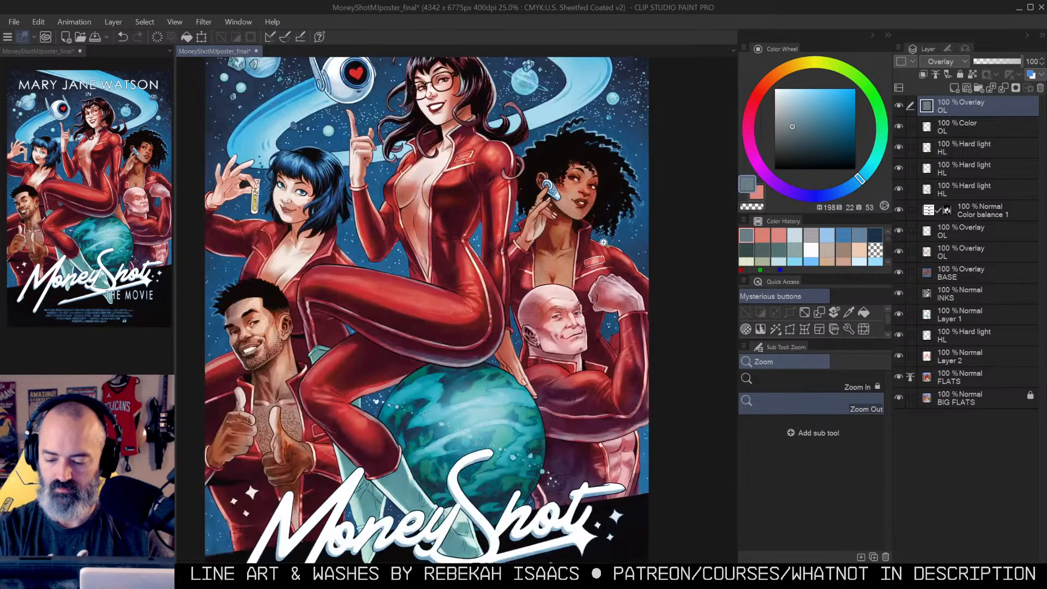
key("m")
key("ctrl+u")
left_click_drag(867, 147, 896, 153)
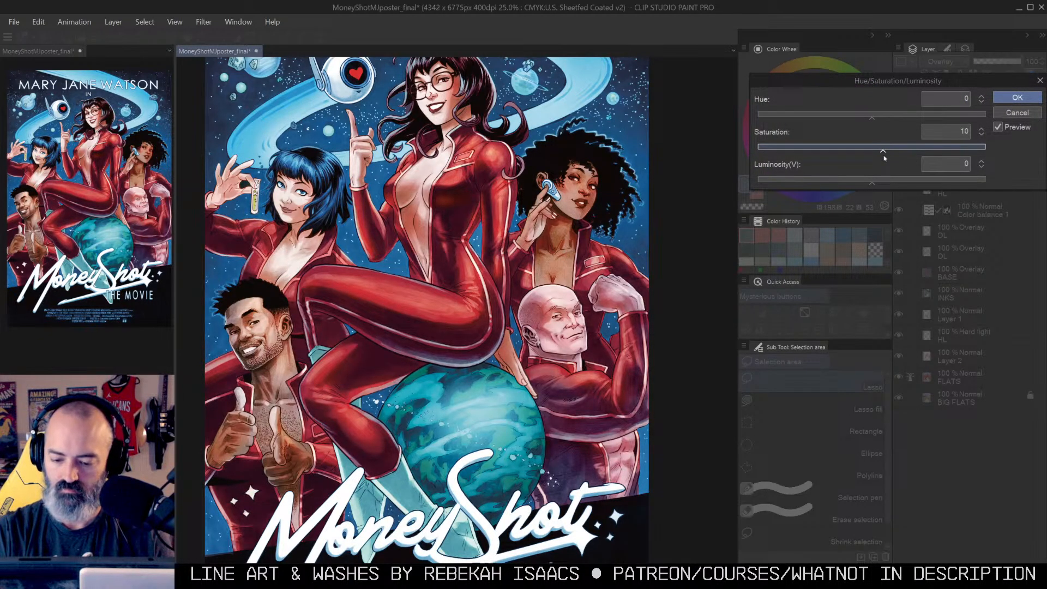
left_click_drag(885, 116, 781, 133)
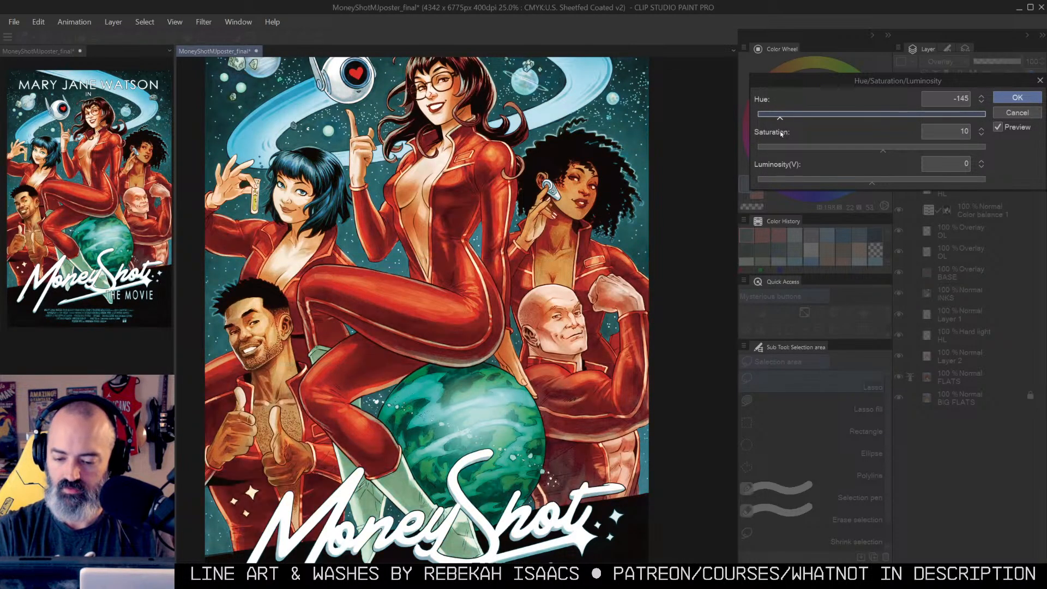
left_click_drag(781, 117, 878, 119)
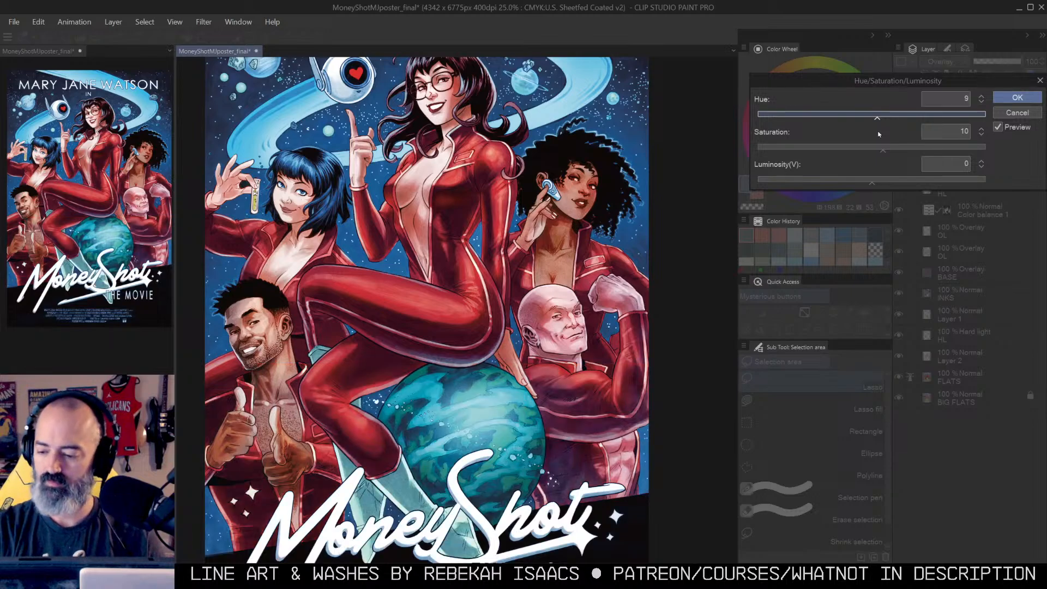
left_click_drag(882, 155, 828, 159)
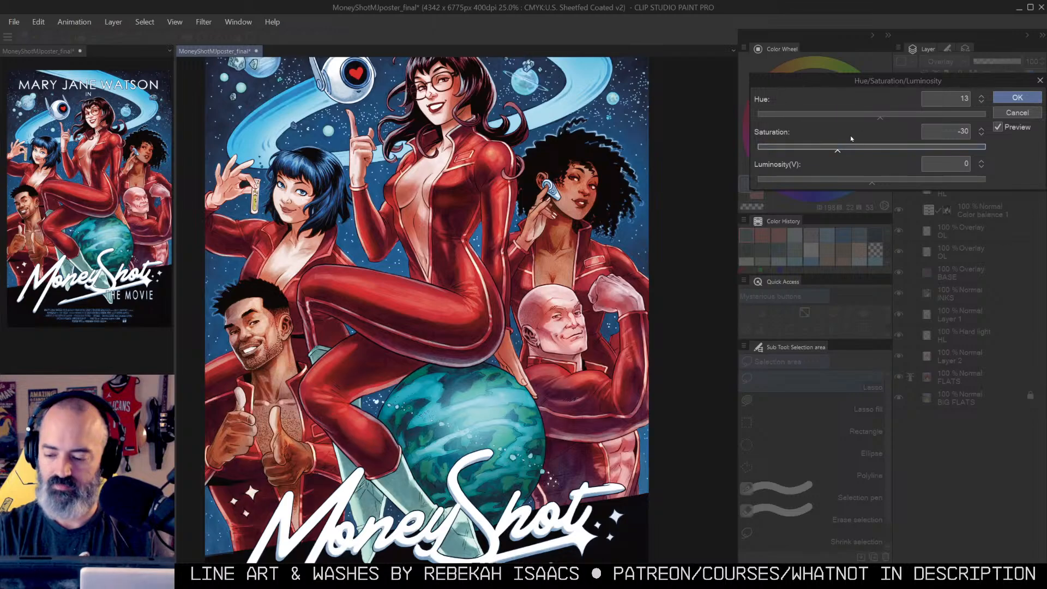
left_click_drag(838, 154, 839, 156)
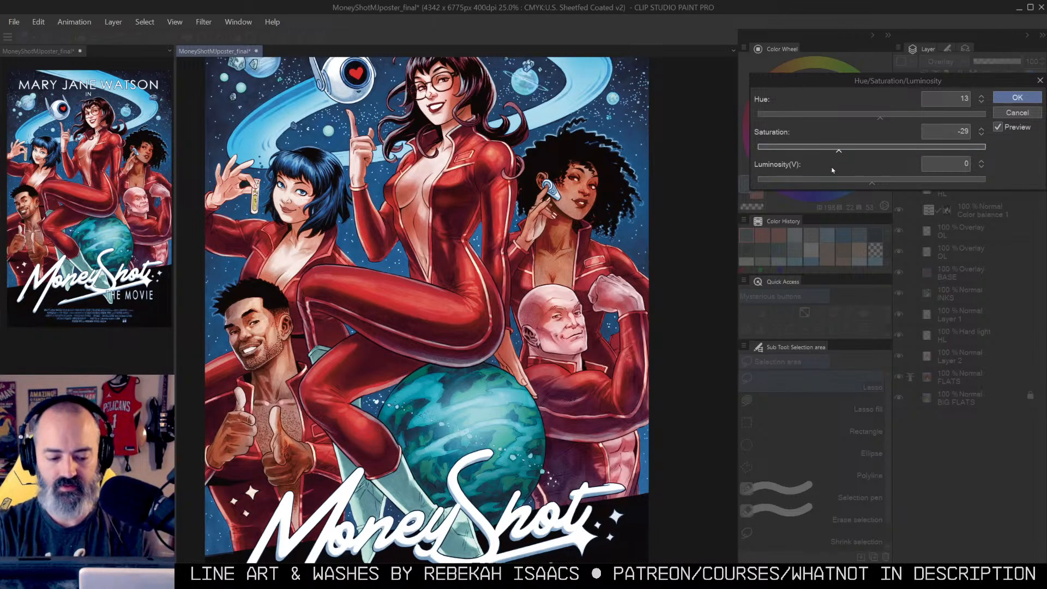
left_click(1000, 98)
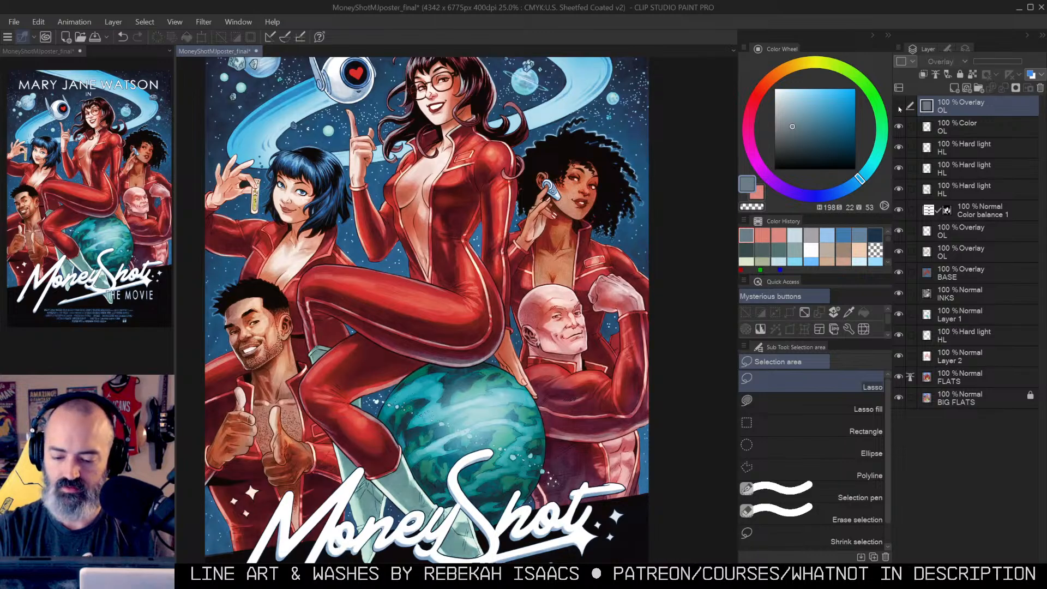
Step: Compare the poster with and without the topmost OL overlay fill, both close up and as a whole
left_click(899, 107)
left_click(899, 107)
left_click(899, 107)
left_click(899, 107)
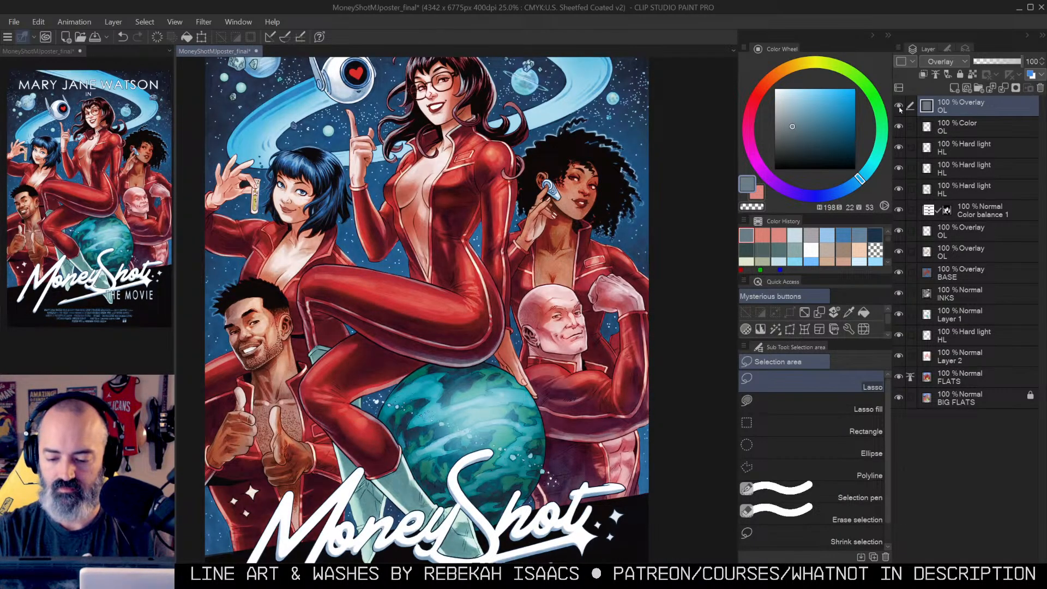
left_click(899, 108)
left_click(899, 107)
left_click(899, 107)
left_click(899, 108)
key("alt+space")
left_click(531, 276)
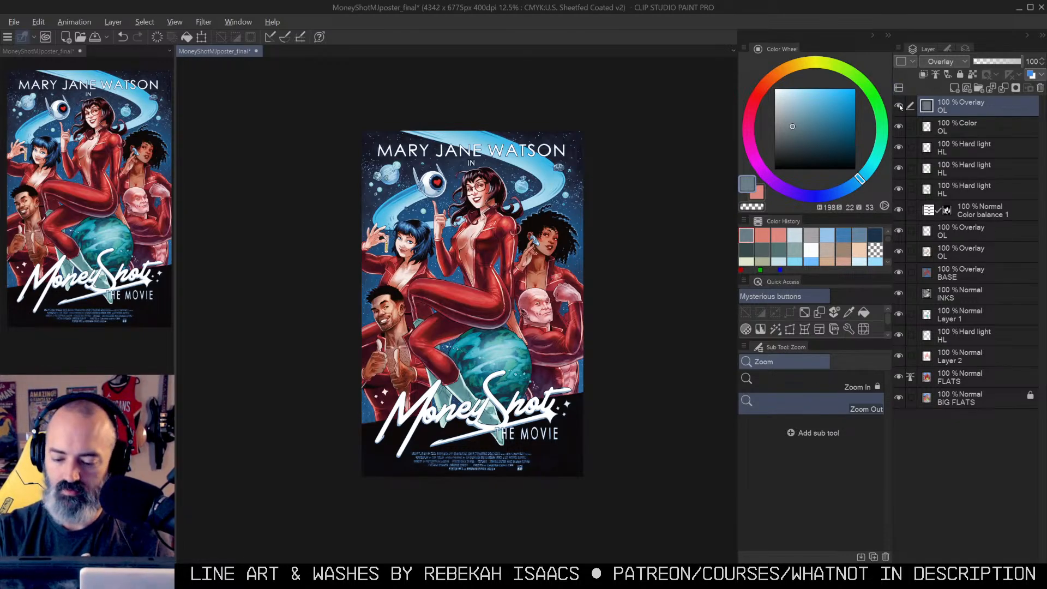
left_click(900, 107, "alt")
left_click(899, 107, "alt")
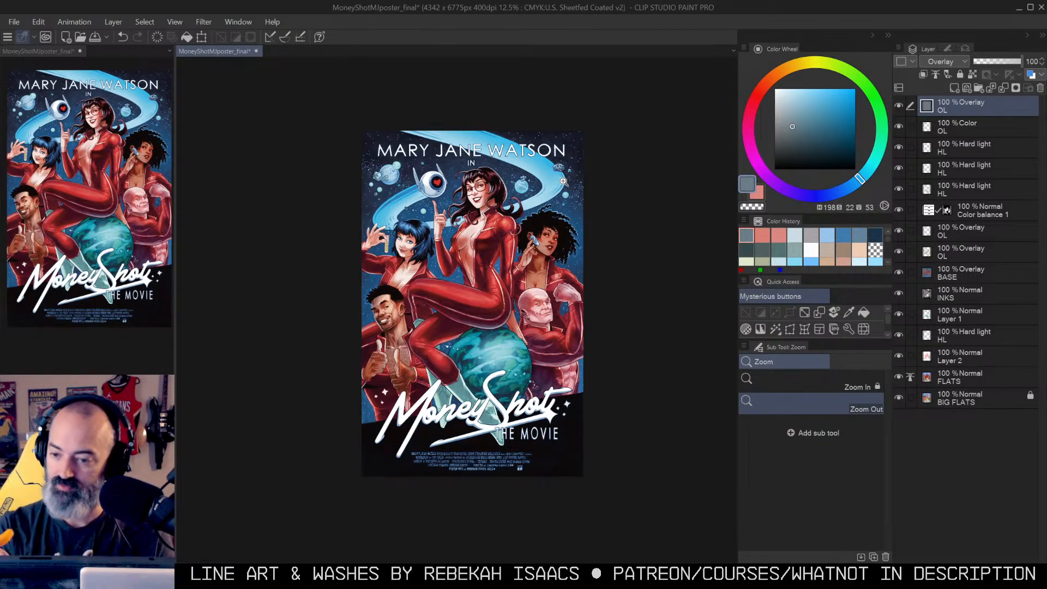
Step: Merge the two open poster views into one tabbed group to enlarge the canvas area around the central woman
left_click(513, 278)
left_click_drag(590, 177, 630, 202)
left_click(506, 132)
left_click_drag(507, 132, 536, 177)
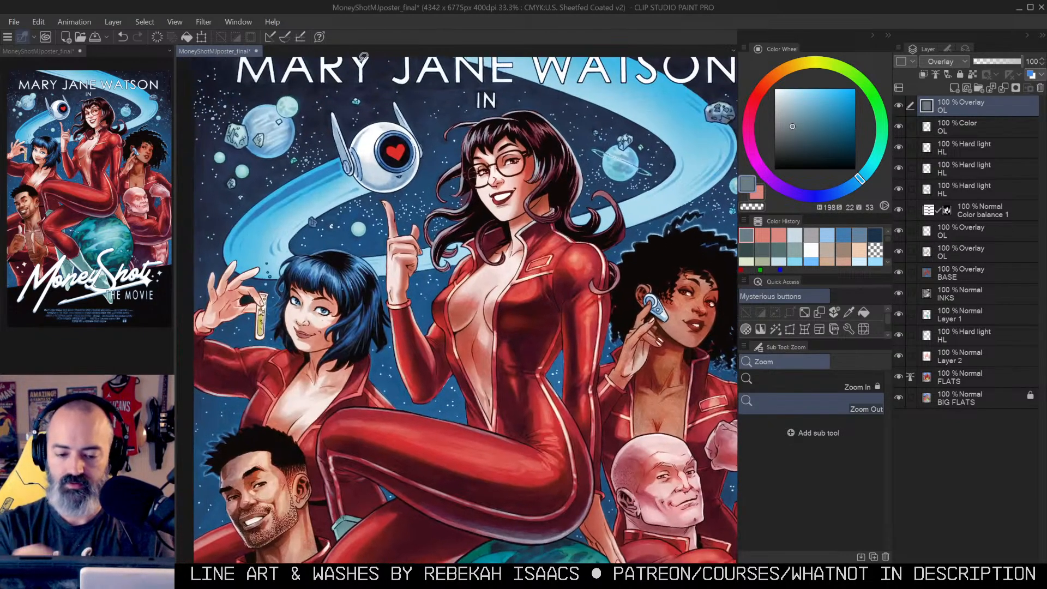
left_click_drag(192, 51, 41, 52)
left_click(475, 179)
left_click_drag(472, 186, 575, 205)
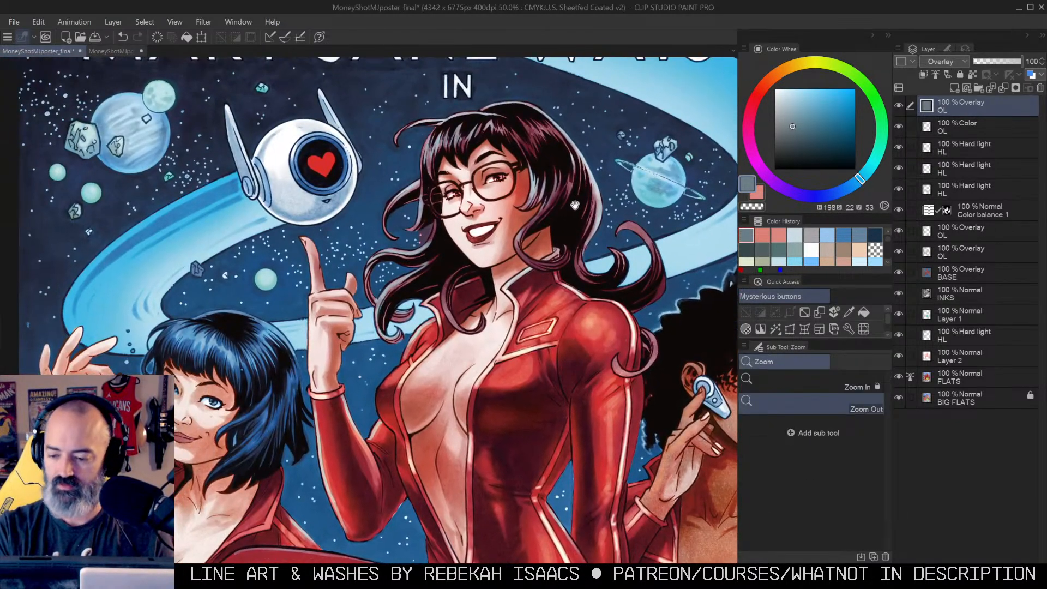
Step: Inspect the poster with the palettes hidden, from the heads down to the title and back up, and restore the palettes
key("Tab")
left_click_drag(686, 164, 553, 241)
left_click_drag(612, 334, 624, 291)
left_click_drag(716, 424, 742, 350)
left_click_drag(767, 425, 764, 348)
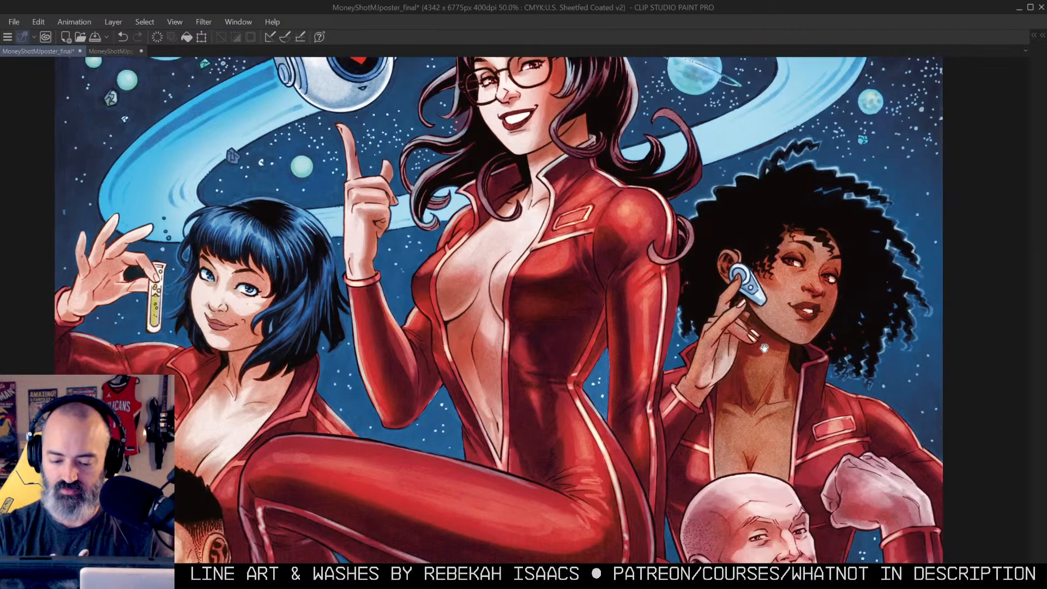
left_click_drag(778, 428, 779, 336)
left_click_drag(822, 449, 820, 271)
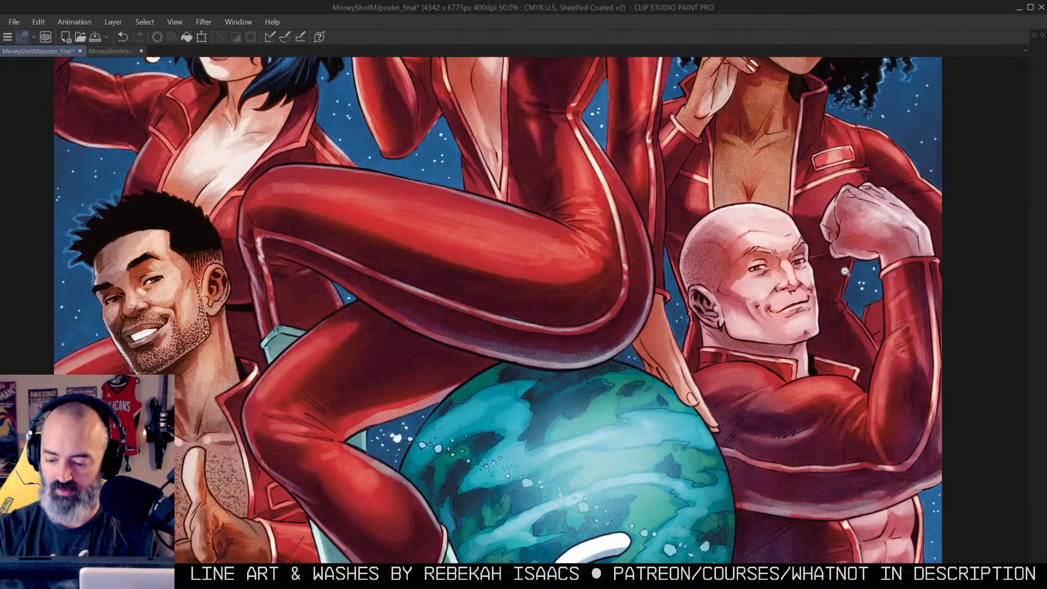
left_click_drag(833, 428, 839, 312)
left_click_drag(876, 465, 849, 281)
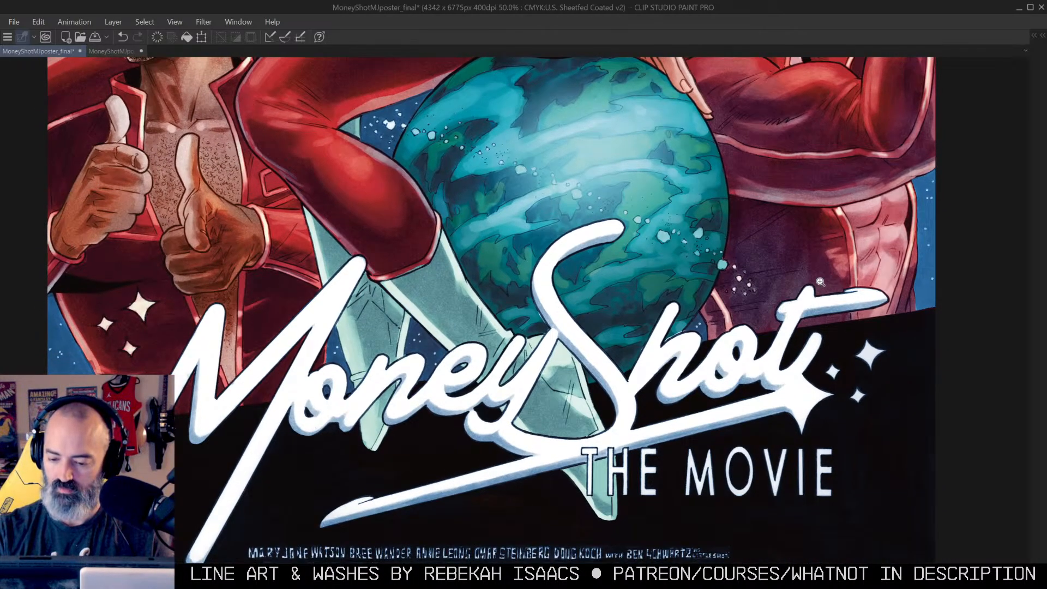
left_click(651, 276, "alt")
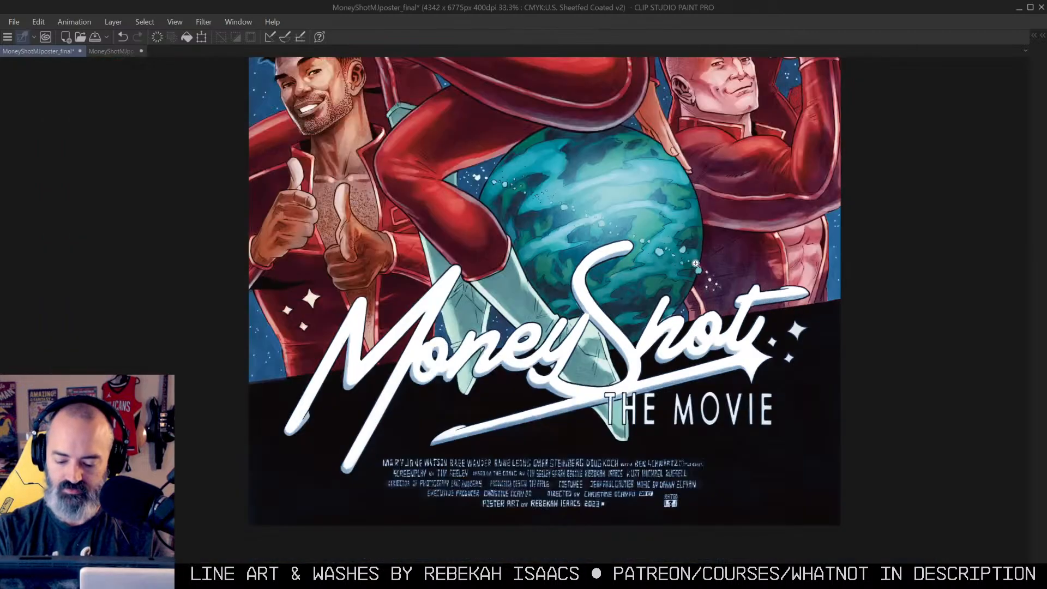
left_click_drag(705, 204, 663, 291)
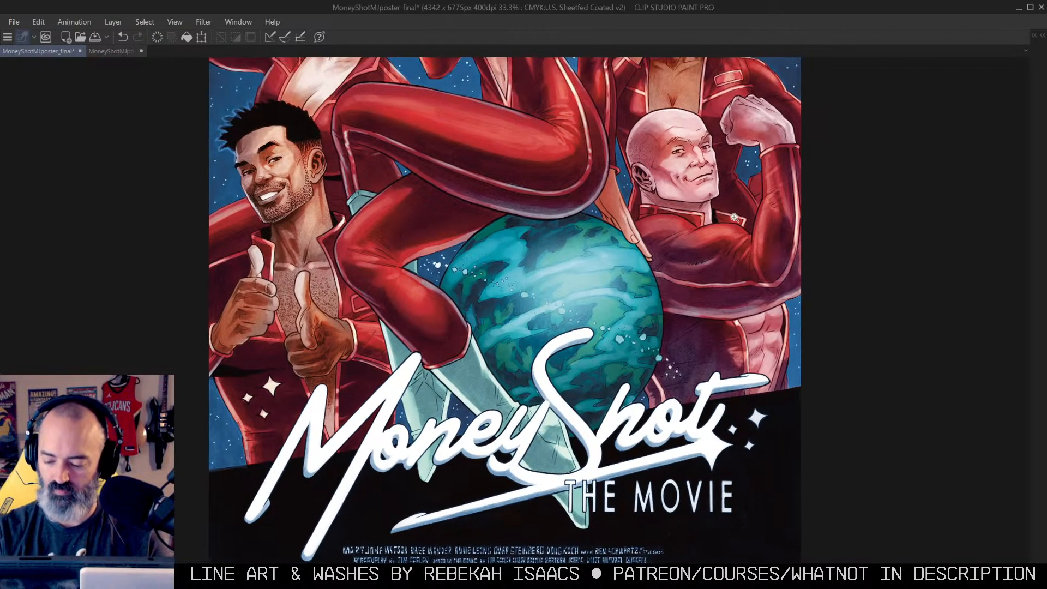
left_click(622, 200, "alt")
left_click_drag(652, 177, 559, 342)
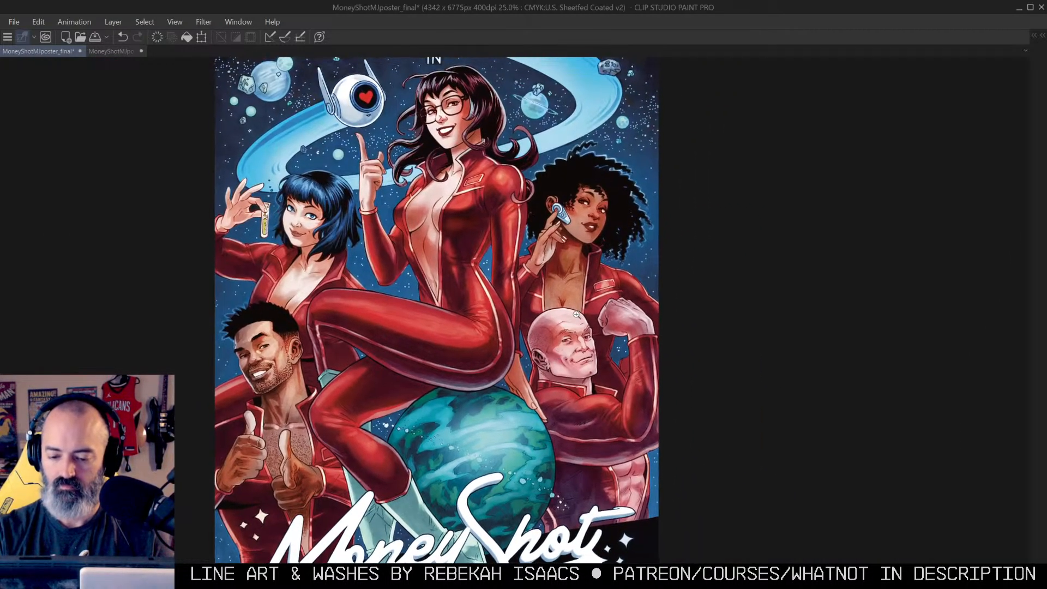
key("ctrl+minus")
key("ctrl+minus")
key("Tab")
Step: Paint white highlights with Ron Chan's Side Pencil on the rocks across the planet's upper half, on the uppermost Hard light HL layer
left_click(508, 244)
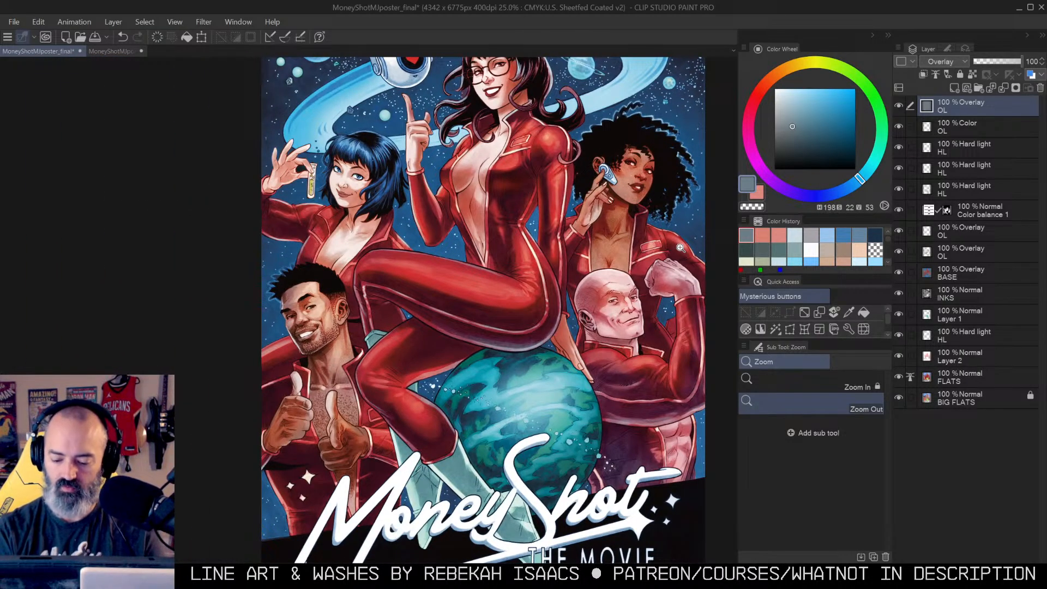
left_click_drag(557, 411, 548, 287)
double_click(549, 287)
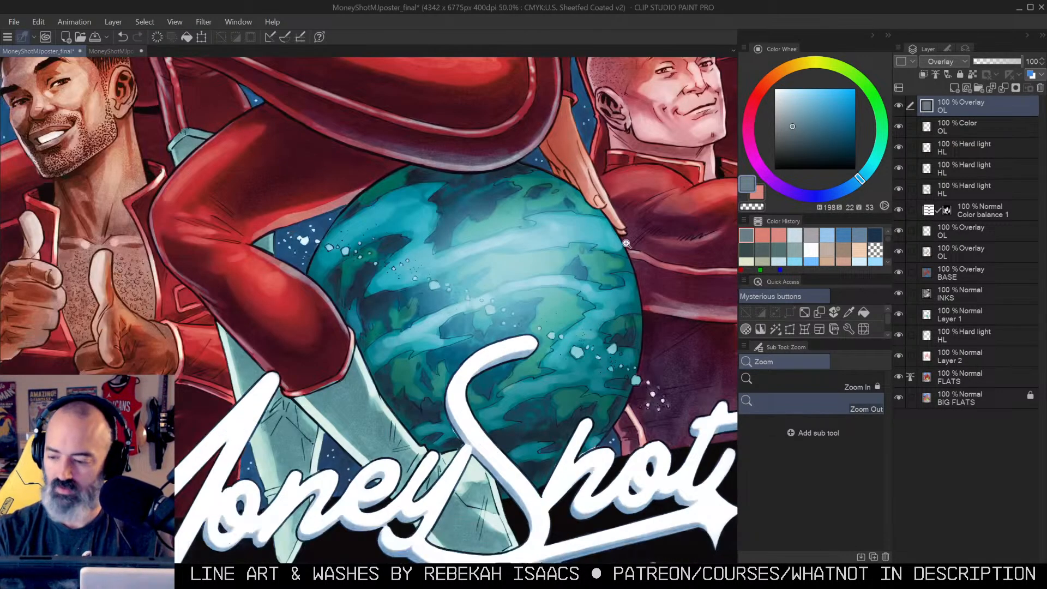
key("b")
left_click(943, 126)
left_click(945, 147)
left_click_drag(788, 91, 777, 87)
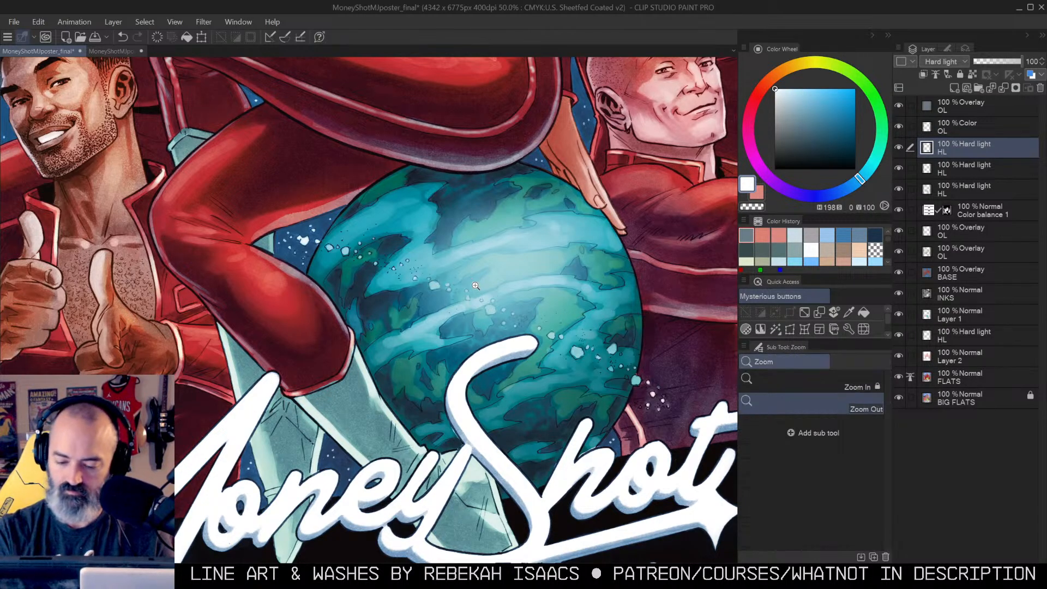
left_click(520, 284)
left_click(520, 283)
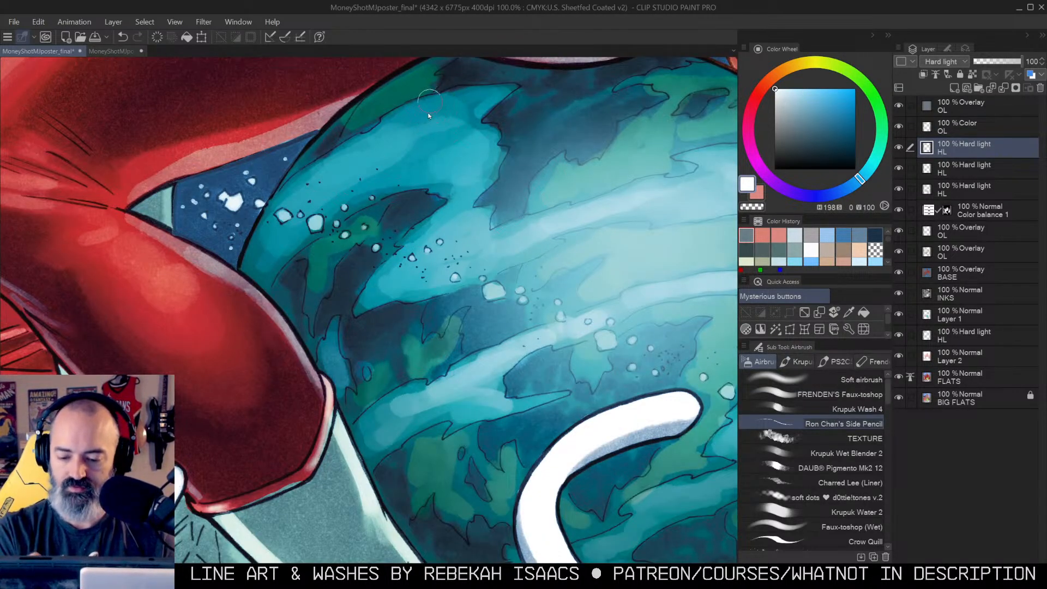
left_click_drag(283, 214, 317, 224)
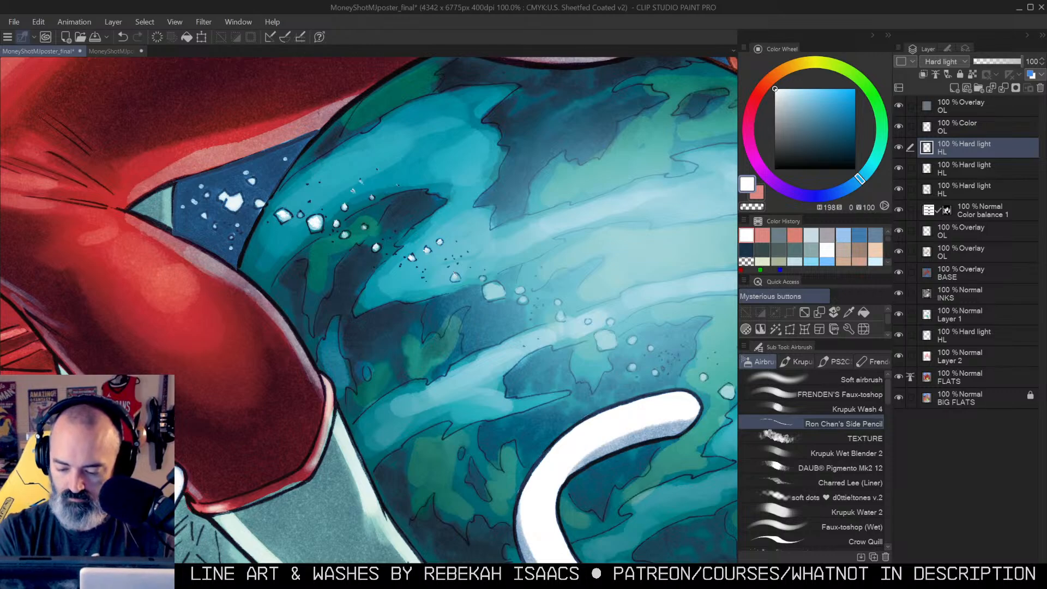
mouse_move(487, 286)
left_mouse_down()
mouse_move(501, 295)
mouse_move(492, 263)
mouse_move(578, 284)
mouse_move(581, 303)
mouse_move(599, 268)
left_mouse_up()
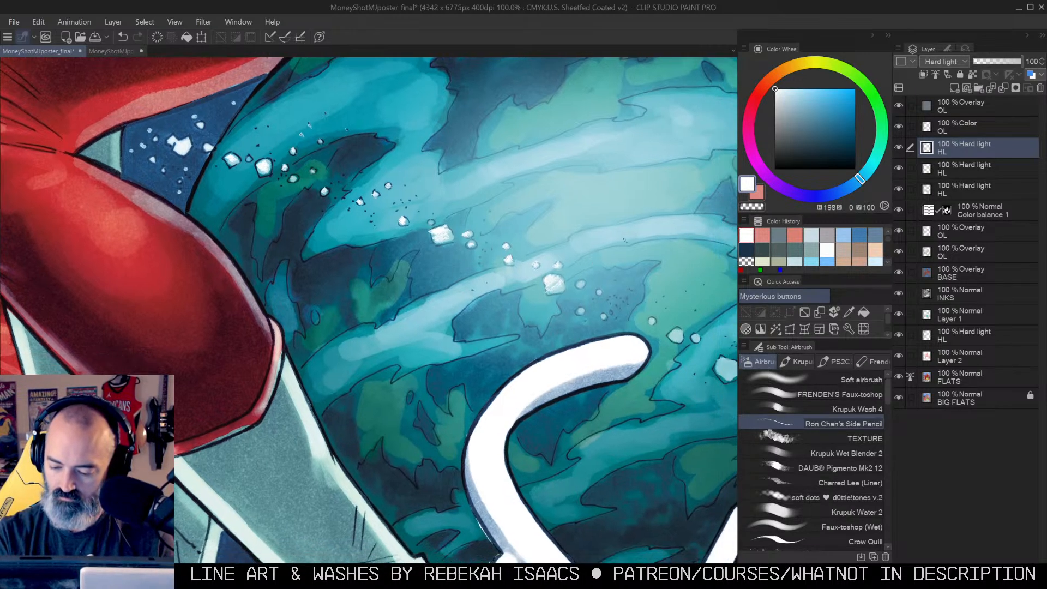
Step: Continue the white highlights along the debris trail, over the planet's lower edge and onto the small rocks against the dark red suit
left_click(581, 283)
left_click_drag(616, 284, 567, 206)
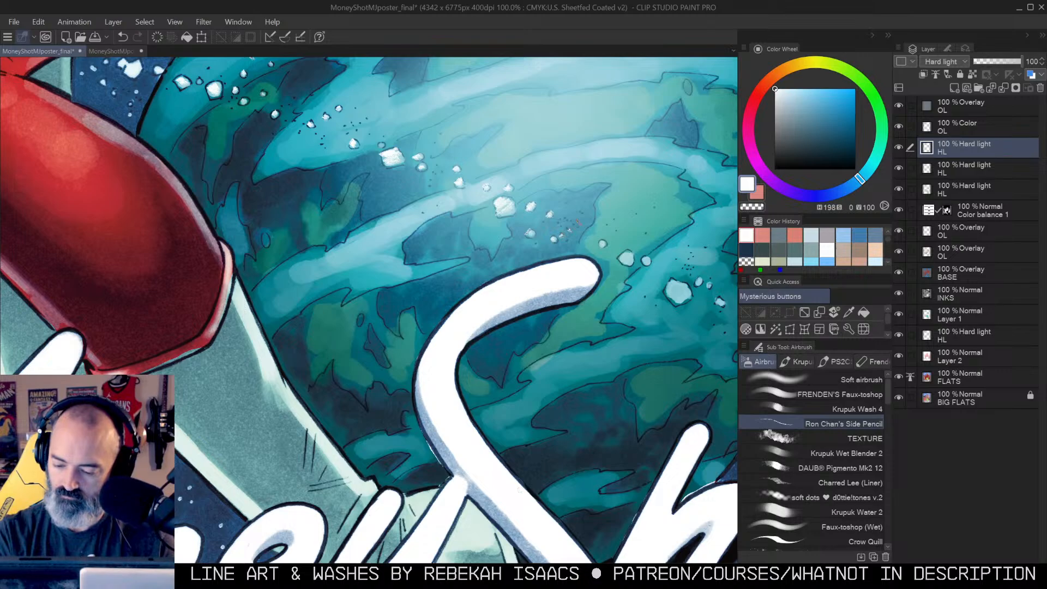
left_click_drag(632, 223, 565, 215)
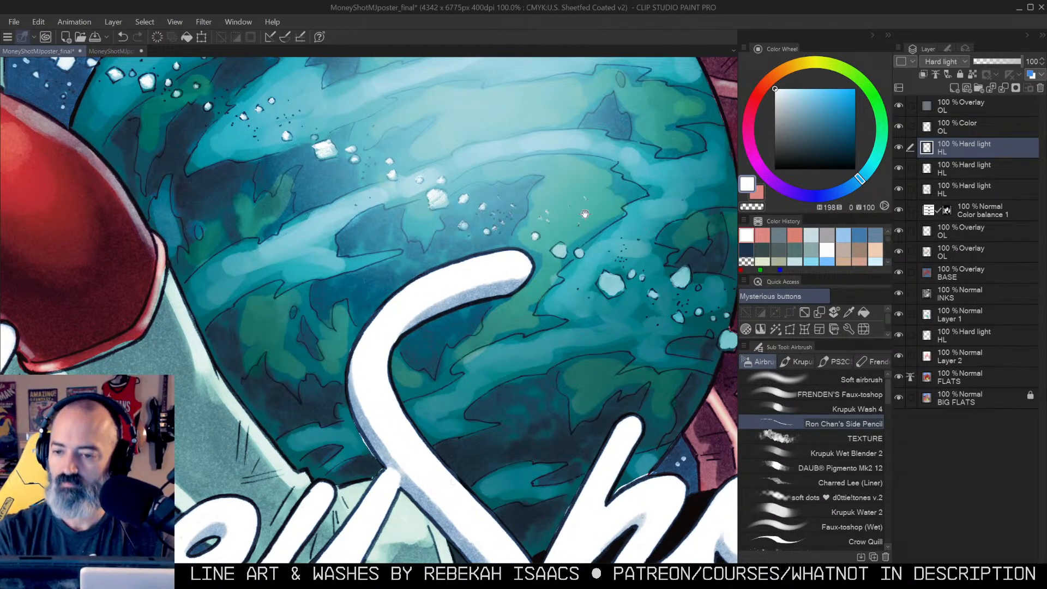
left_click_drag(584, 214, 573, 186)
left_click_drag(565, 222, 600, 261)
mouse_move(666, 250)
left_mouse_down()
mouse_move(604, 234)
mouse_move(614, 224)
left_mouse_up()
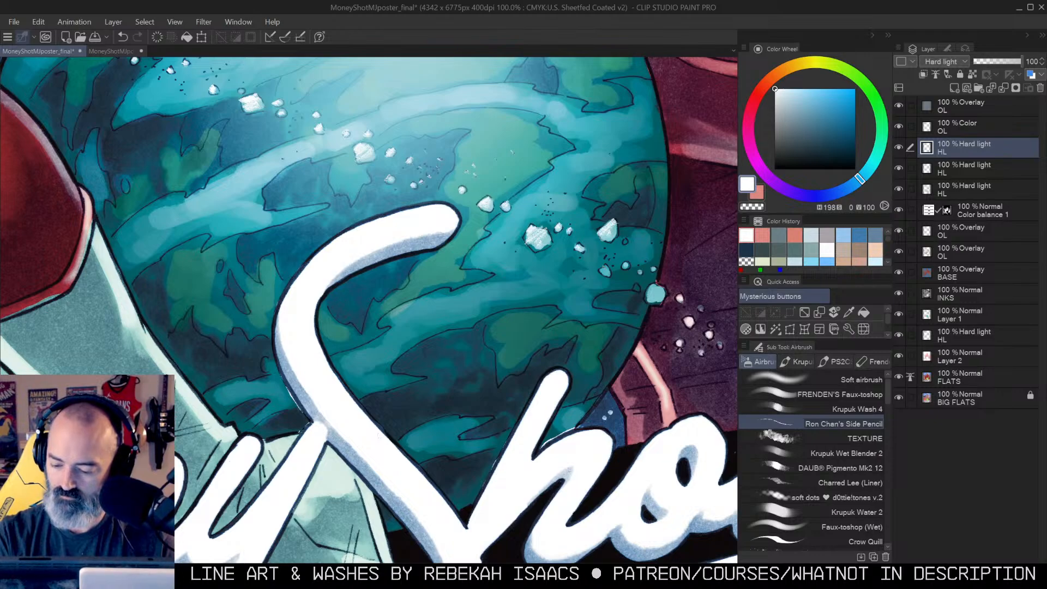
mouse_move(625, 264)
left_mouse_down()
mouse_move(644, 293)
mouse_move(580, 283)
left_mouse_up()
left_click(612, 313)
left_click(624, 301)
left_click(604, 335)
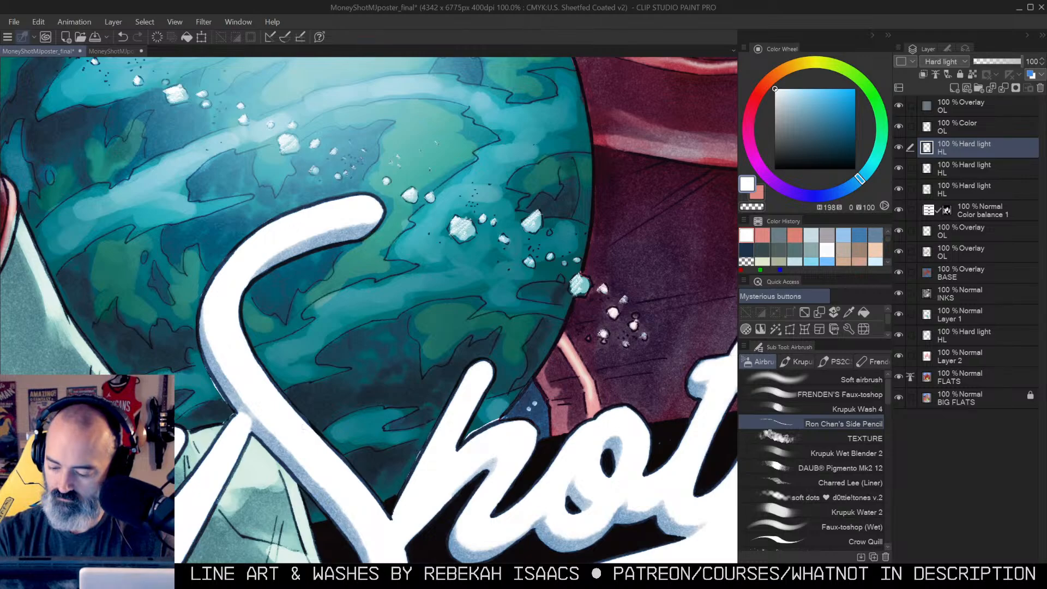
left_click(626, 344)
Step: Review the highlighted rocks in the context of the whole poster
left_click(560, 283, "alt")
left_click(560, 283, "alt")
left_click(560, 283, "alt")
left_click(556, 220, "alt")
left_click_drag(580, 162, 552, 310)
left_click(545, 316, "alt")
mouse_move(605, 273)
left_mouse_down()
mouse_move(578, 245)
mouse_move(570, 276)
left_mouse_up()
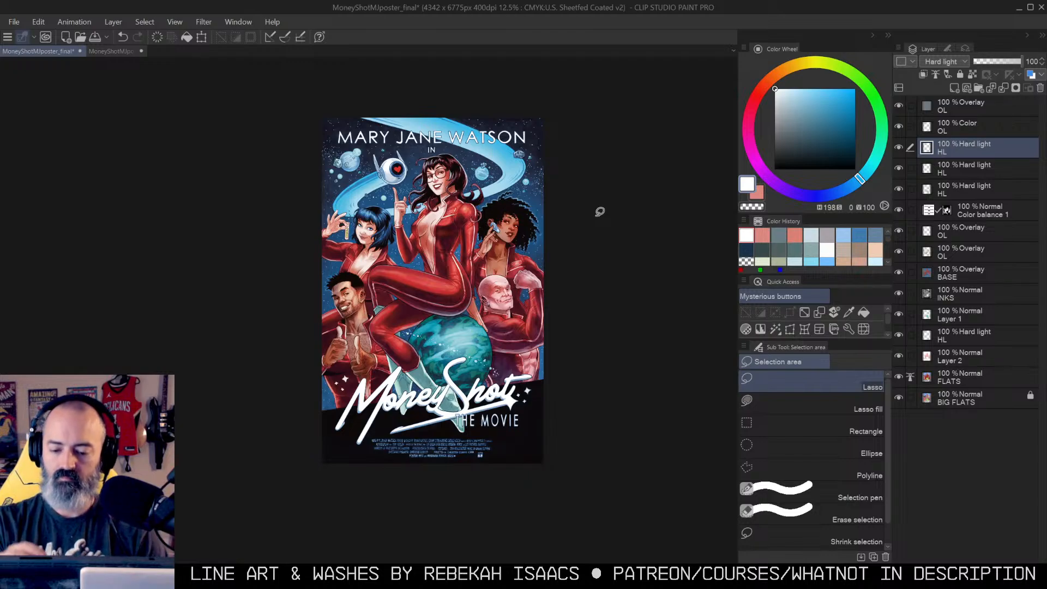
Step: Select the central woman's hair and raise its saturation by 19 on the BASE layer with Hue/Saturation/Luminosity
left_click(462, 179, "ctrl")
key("w")
left_click(461, 173)
key("ctrl+d")
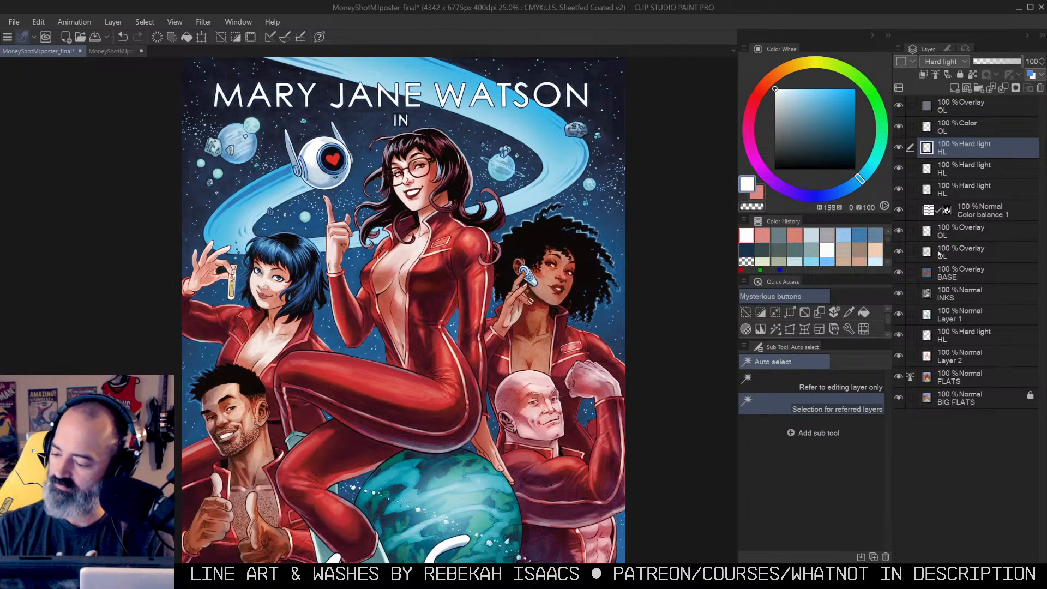
left_click(932, 271)
key("ctrl+u")
left_click_drag(872, 149, 895, 157)
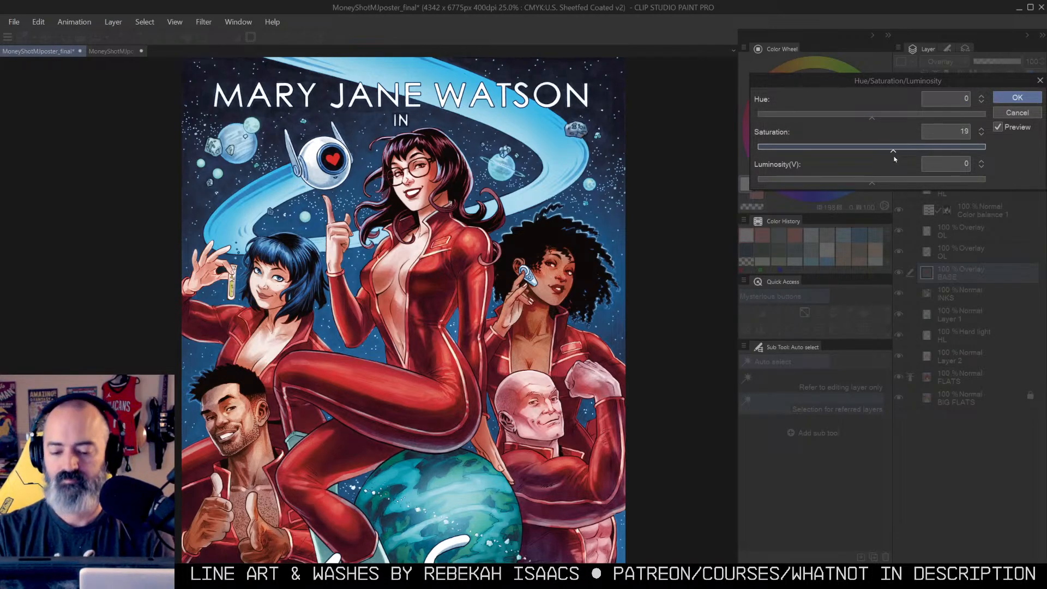
left_click(1017, 97)
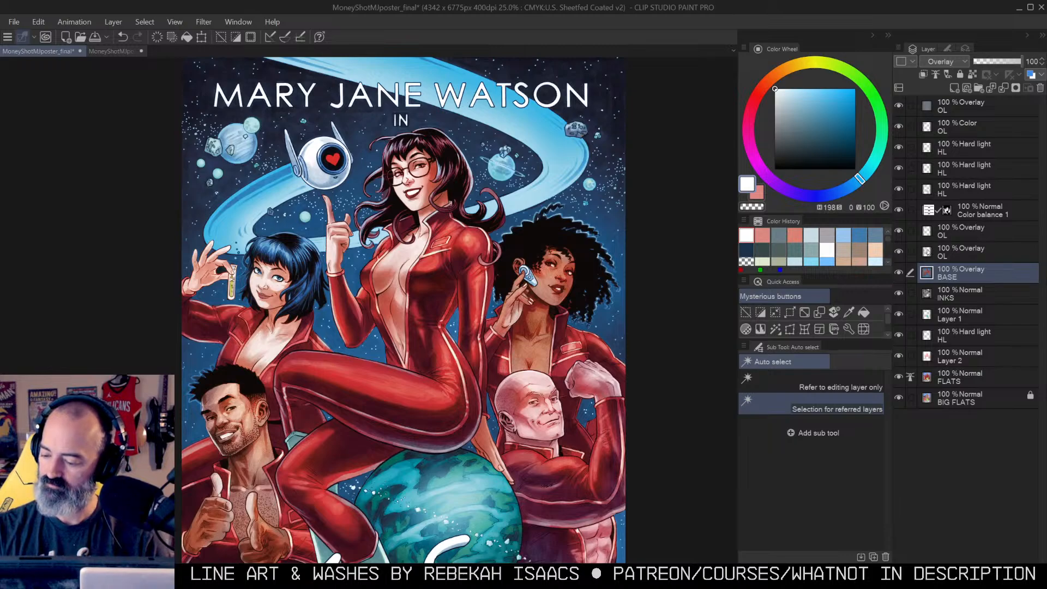
Step: Tint the selected hair with the Soft airbrush in red (355, 48, 65) on the OL overlay layer directly above BASE, and deselect it
left_click(899, 251)
left_click(899, 251)
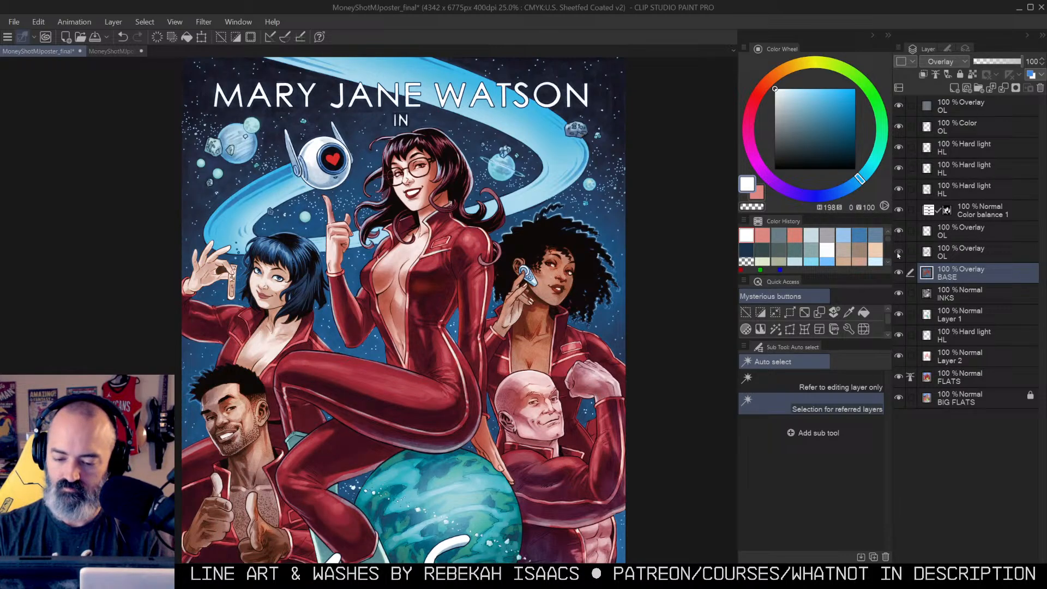
left_click(941, 252)
key("b")
left_click(814, 117)
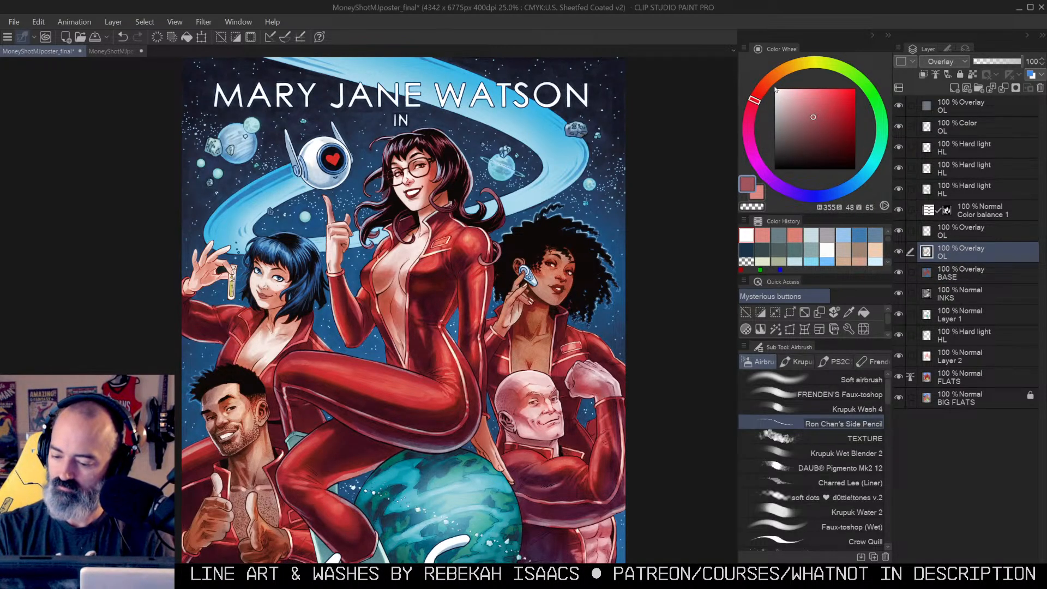
left_click(860, 380)
mouse_move(445, 177)
left_mouse_down()
mouse_move(382, 205)
mouse_move(388, 189)
mouse_move(482, 215)
mouse_move(487, 229)
left_mouse_up()
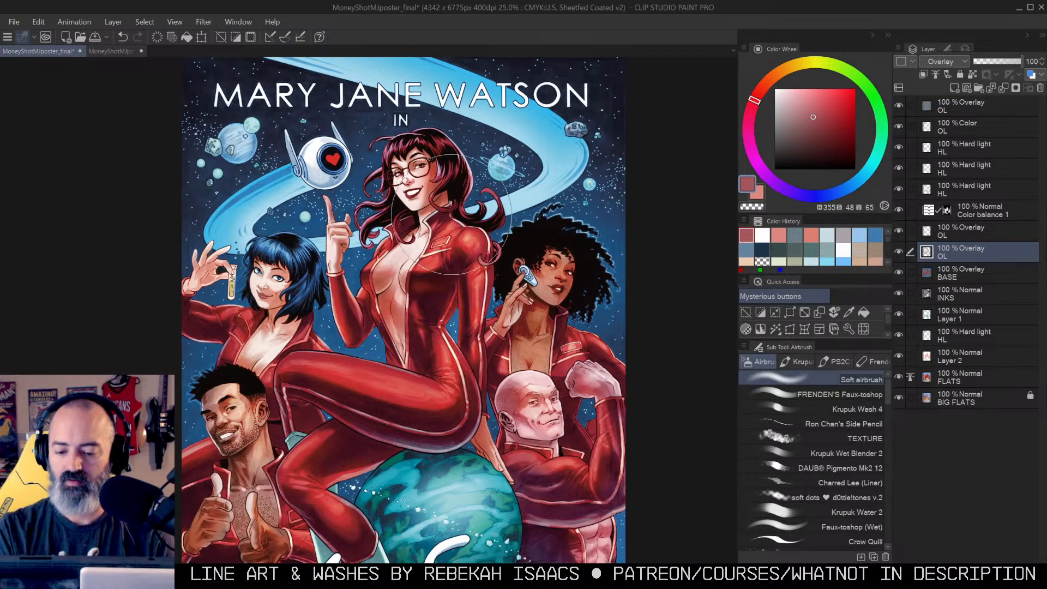
key("alt+space")
left_click(464, 234)
left_click(498, 238, "ctrl")
mouse_move(498, 237)
left_mouse_down()
mouse_move(542, 249)
mouse_move(538, 236)
left_mouse_up()
key("m")
key("ctrl+d")
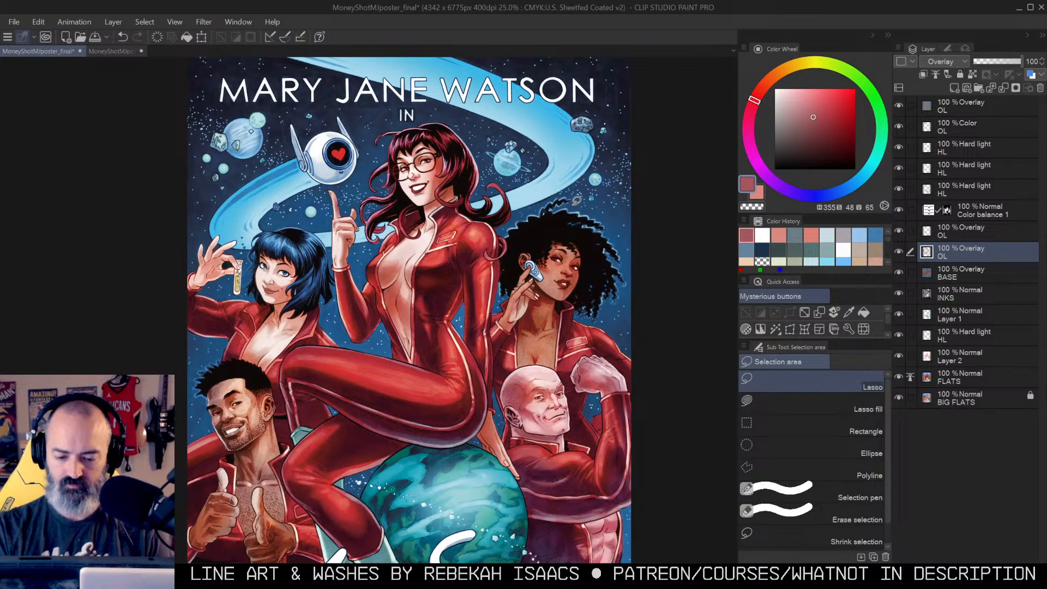
Step: Inspect the recoloured hair and the poster's overall colours from the heads down to the credits and at reduced size
scroll(579, 192, "down", 2)
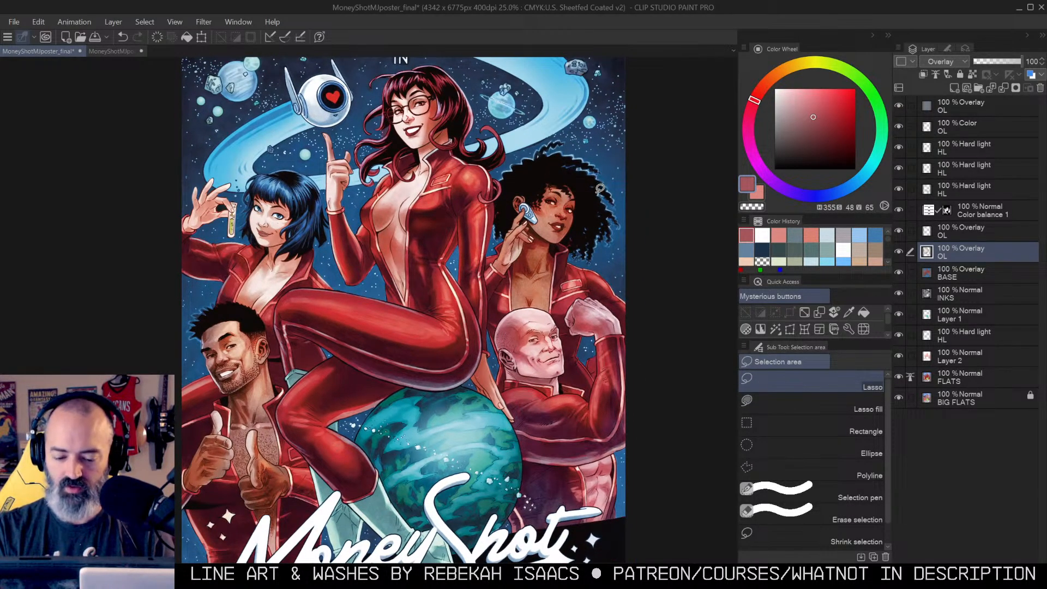
scroll(594, 194, "down", 3)
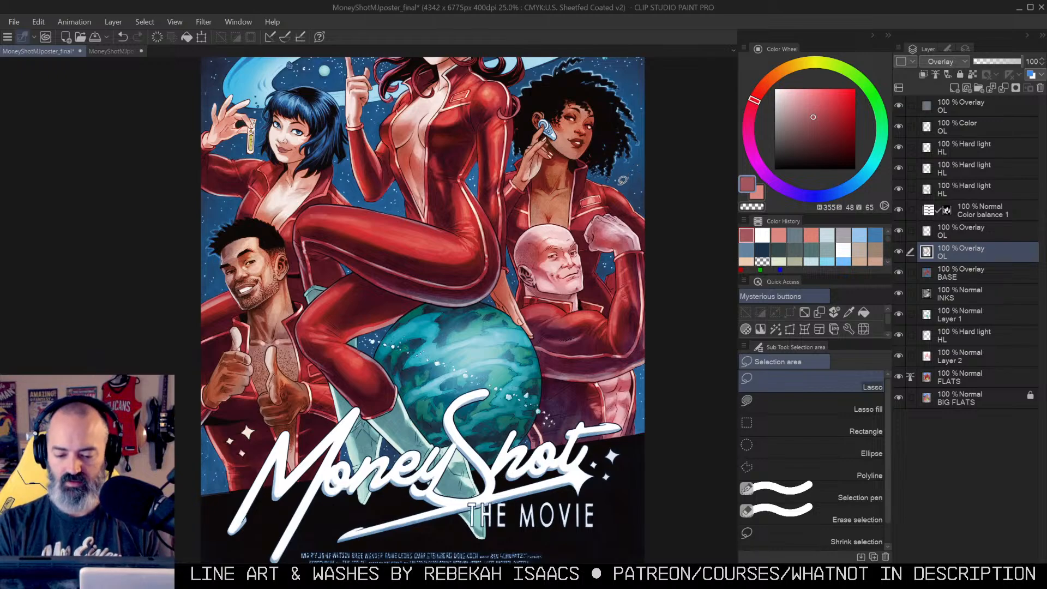
scroll(573, 214, "up", 1)
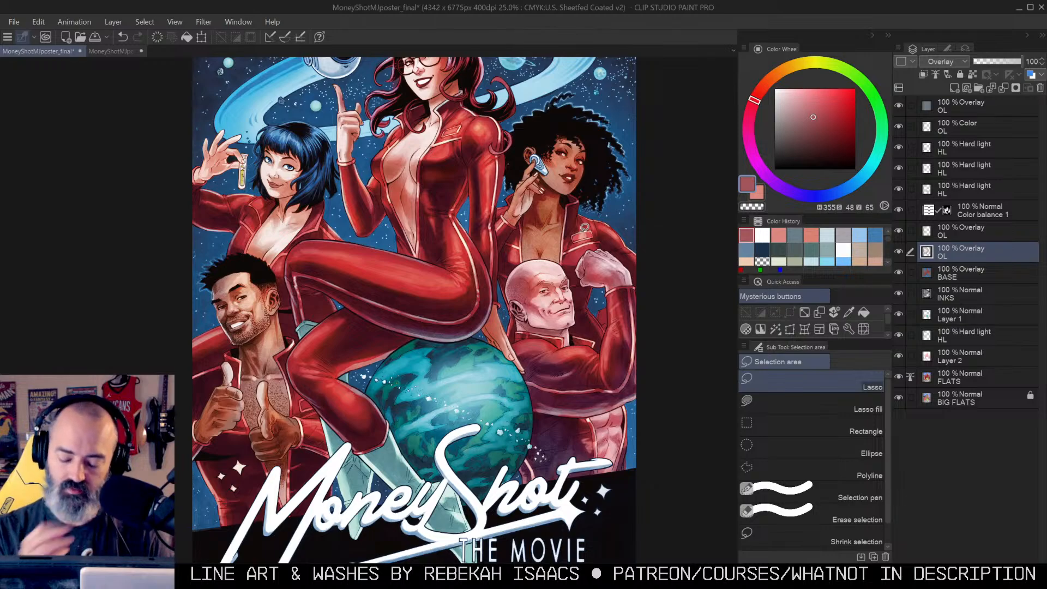
scroll(585, 227, "down", 3)
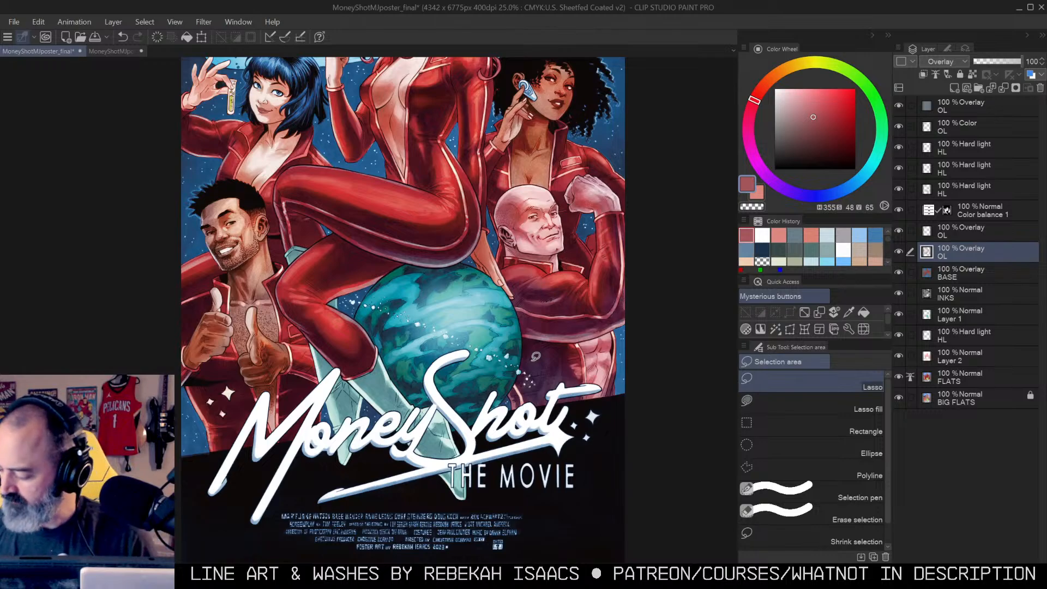
left_click_drag(591, 176, 624, 213)
scroll(628, 229, "down", 1)
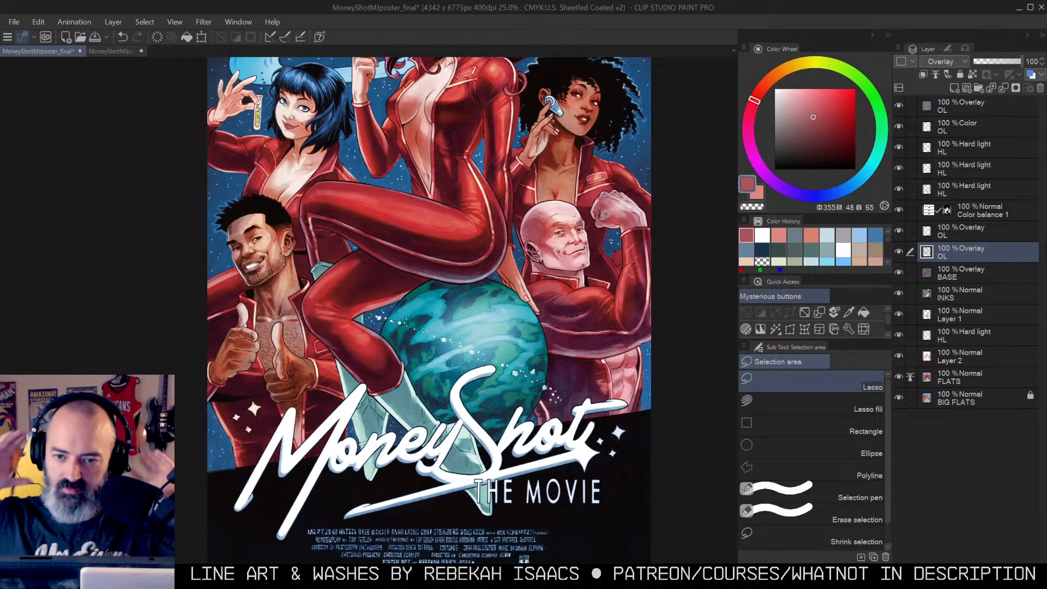
left_click_drag(556, 174, 548, 267)
left_click(550, 285, "alt")
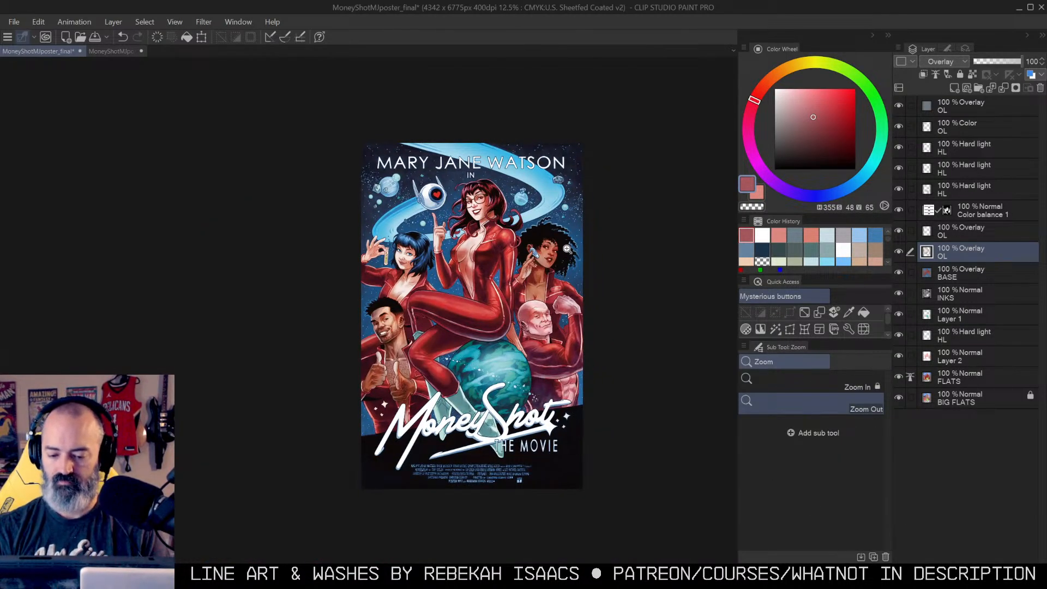